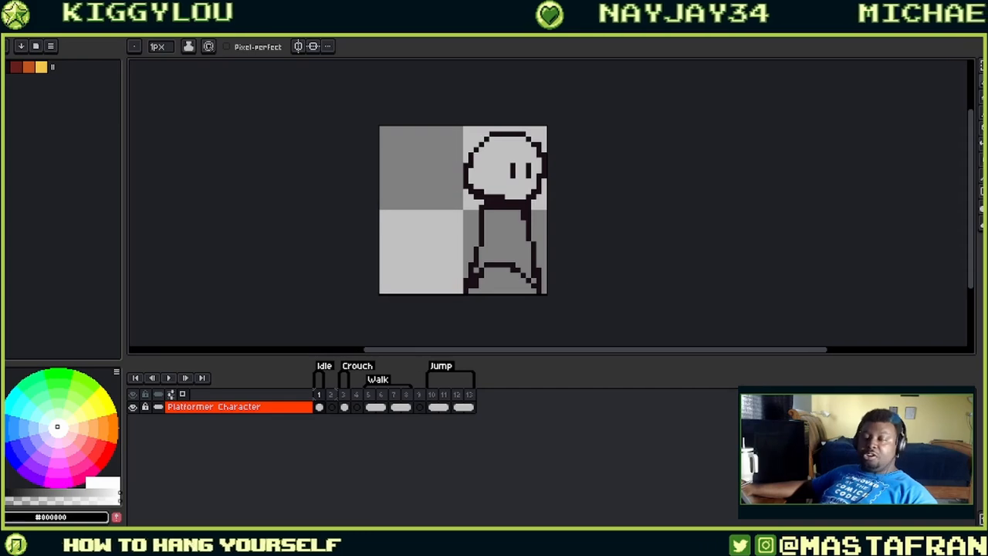
- Draw loose black strokes with the 1 px pencil in the empty area beside the character
drag(445, 177, 404, 171)
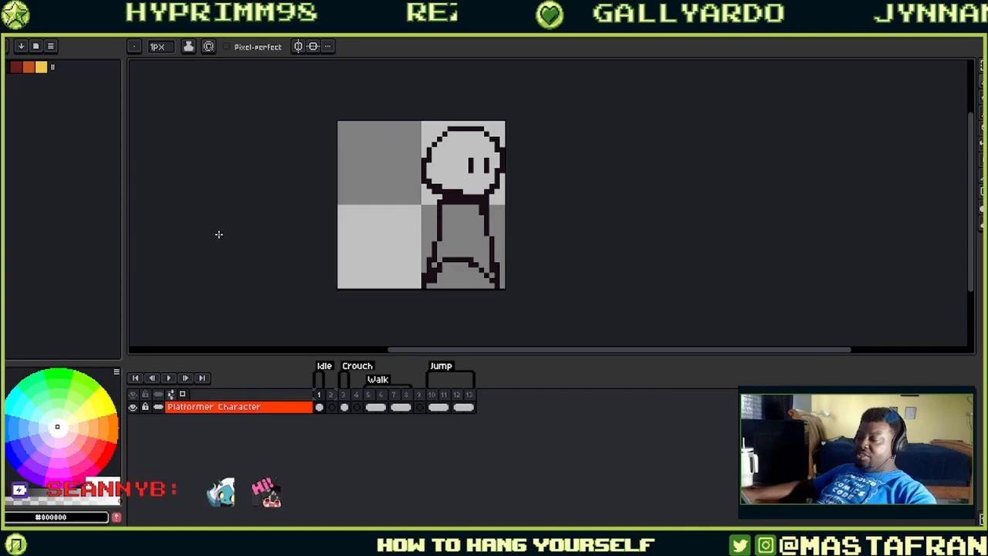
mouse_move(218, 233)
mouse_down()
mouse_move(268, 242)
mouse_move(286, 207)
mouse_move(239, 238)
mouse_move(221, 237)
mouse_up()
scroll(287, 208, up, 2)
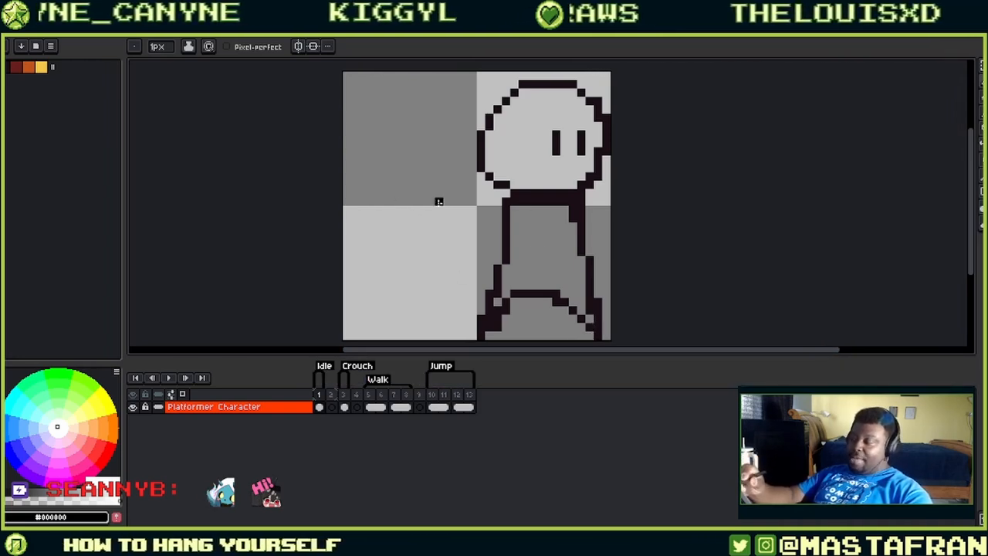
mouse_move(404, 125)
mouse_down()
mouse_move(403, 269)
mouse_move(397, 158)
mouse_up()
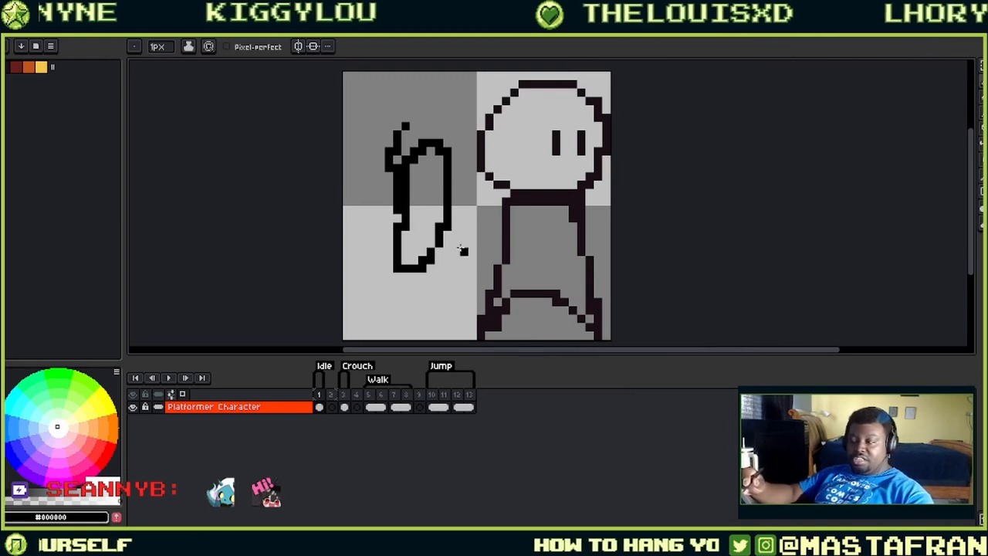
drag(448, 232, 464, 285)
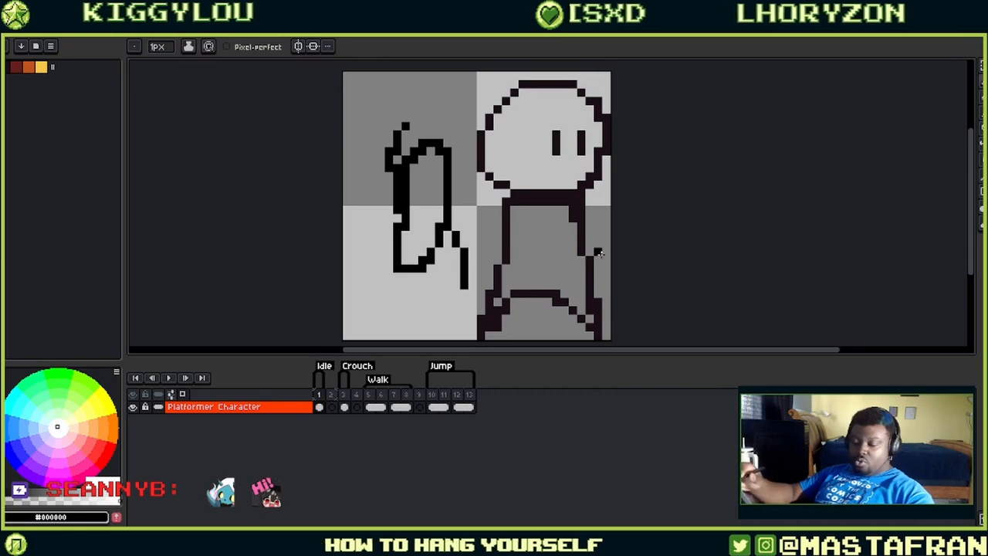
- Lasso the middle of the character, including its eyes, move it over the loose black strokes and clear the selection
key(q)
drag(607, 159, 593, 197)
mouse_move(580, 234)
mouse_down()
mouse_move(466, 254)
mouse_move(448, 196)
mouse_up()
click(564, 143)
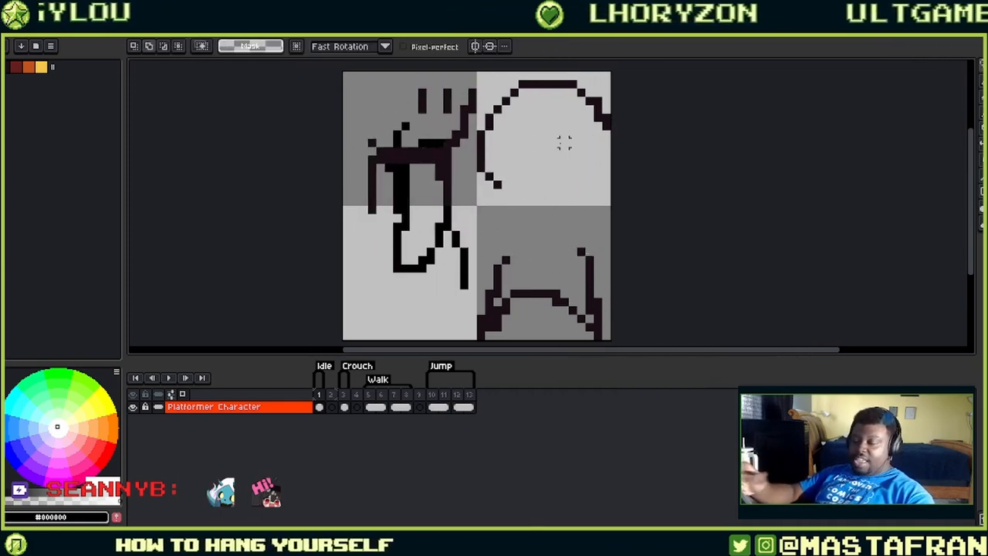
mouse_move(463, 141)
mouse_down()
mouse_move(418, 207)
mouse_move(419, 128)
mouse_up()
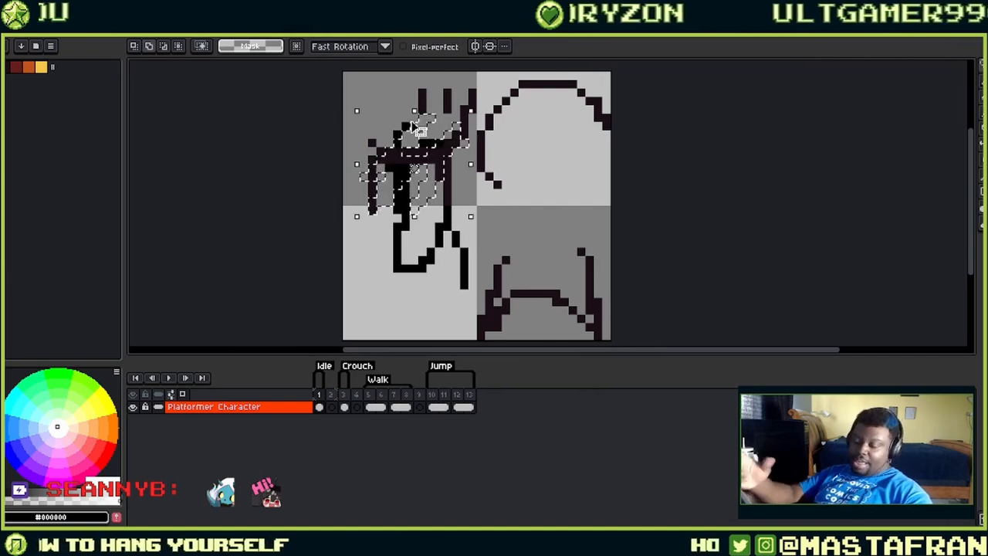
key(ctrl+d)
- Scribble across the canvas centre with the 1 px pencil and erase all artwork in frame 1 with the 14 px eraser
key(b)
mouse_move(506, 204)
mouse_down()
mouse_move(457, 245)
mouse_move(498, 153)
mouse_up()
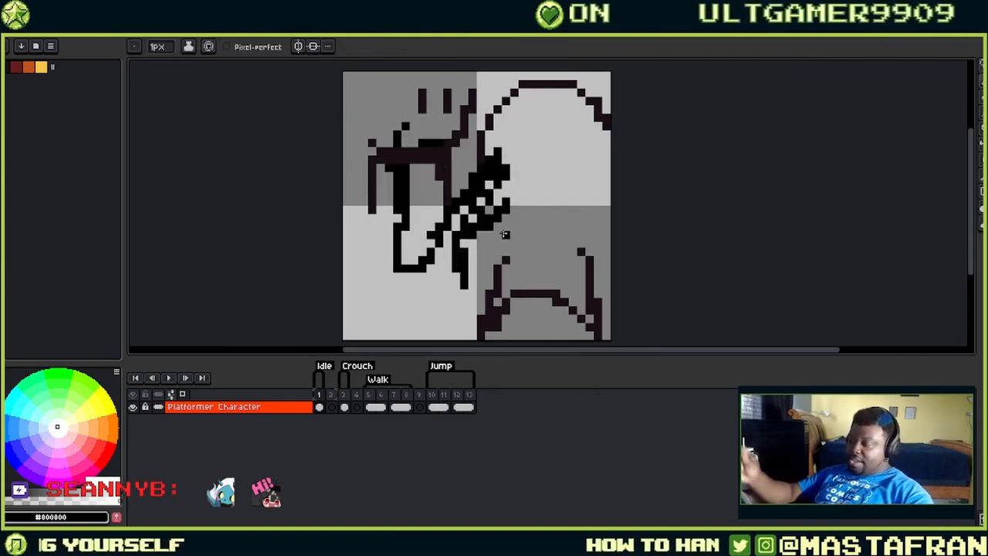
key(e)
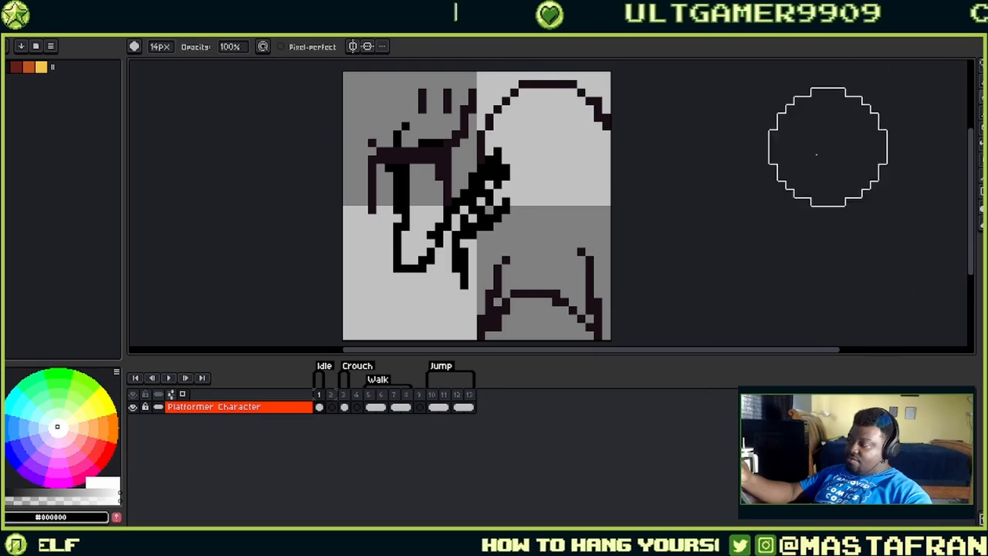
mouse_move(506, 192)
mouse_down()
mouse_move(455, 147)
mouse_move(491, 254)
mouse_move(547, 121)
mouse_move(405, 308)
mouse_move(435, 306)
mouse_up()
key(b)
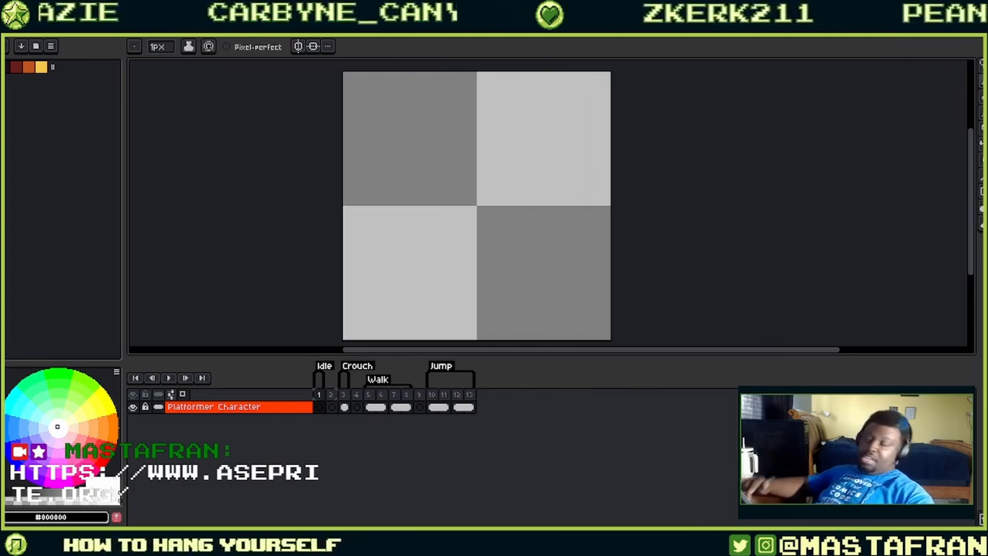
- Scribble a dense rounded shape around the canvas centre with the pencil, lasso it and delete it
mouse_move(496, 116)
mouse_down()
mouse_move(545, 177)
mouse_move(510, 108)
mouse_up()
mouse_move(564, 177)
mouse_down()
mouse_move(547, 226)
mouse_move(514, 149)
mouse_move(527, 209)
mouse_move(444, 209)
mouse_move(463, 136)
mouse_move(444, 203)
mouse_up()
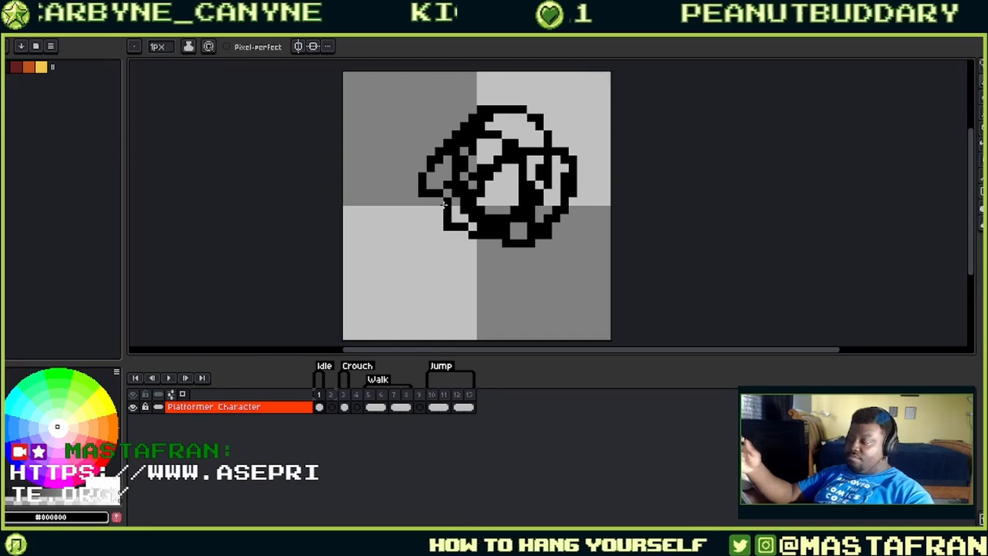
key(q)
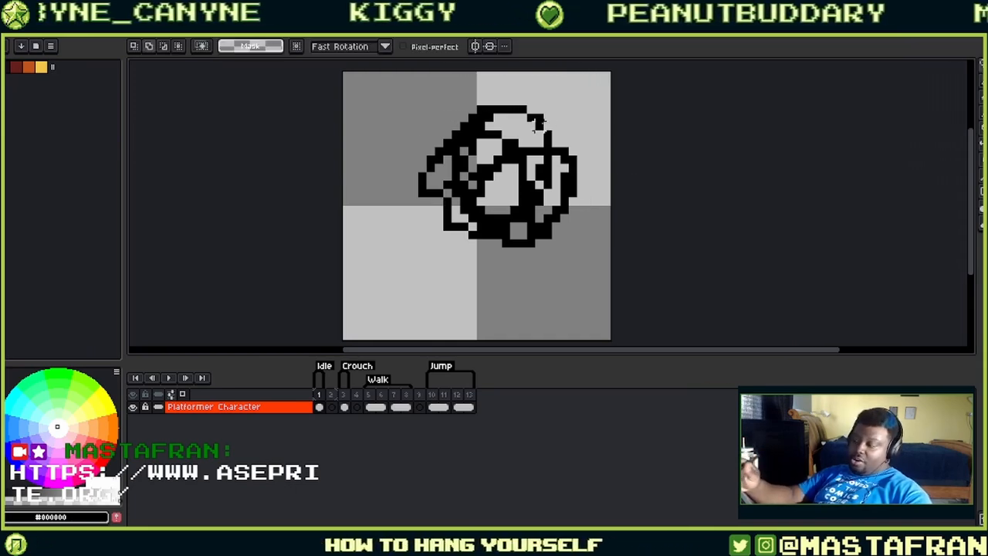
mouse_move(540, 91)
mouse_down()
mouse_move(609, 214)
mouse_move(567, 81)
mouse_up()
key(Delete)
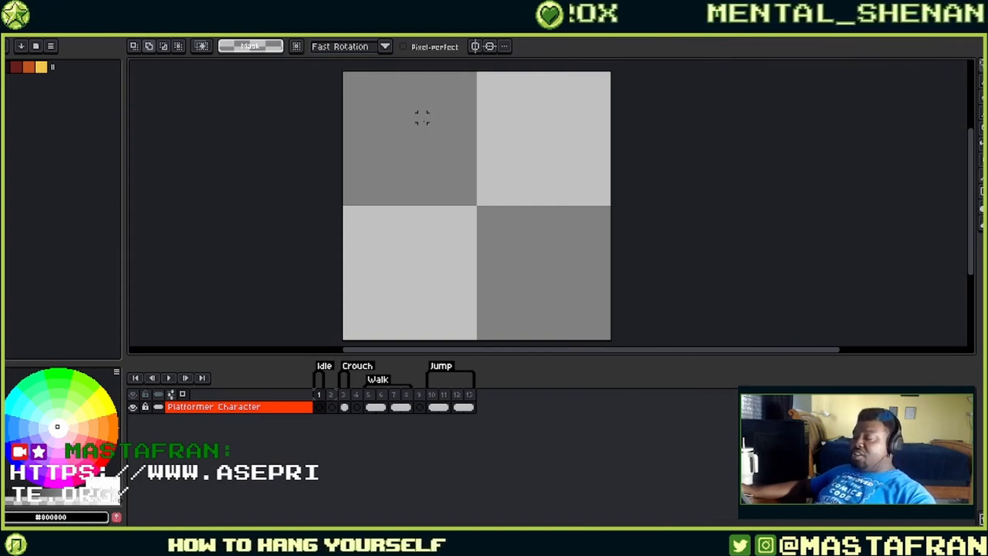
- Draw a looping figure-eight line across the canvas with the 1 px pencil, lasso it and delete it
key(b)
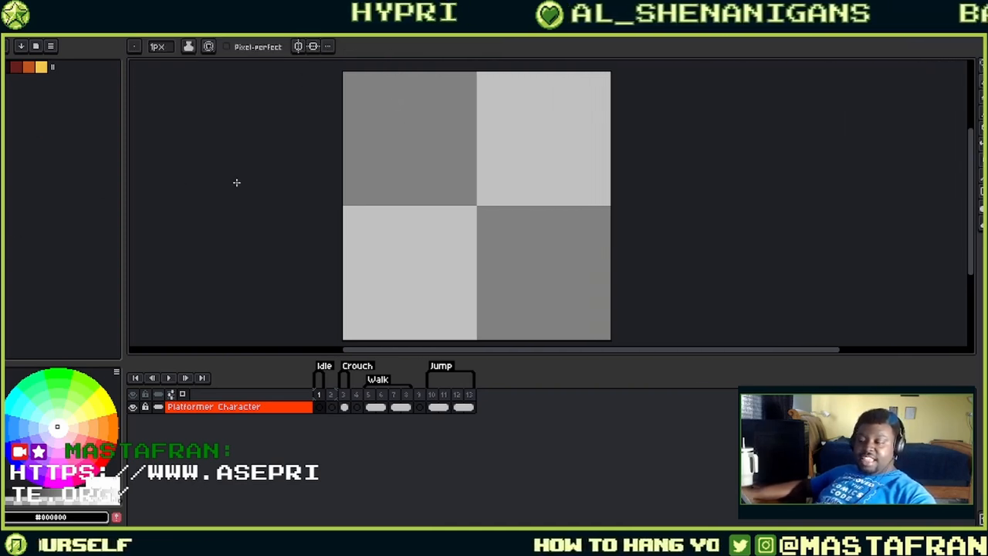
mouse_move(429, 158)
mouse_down()
mouse_move(575, 202)
mouse_move(453, 218)
mouse_move(409, 243)
mouse_move(380, 242)
mouse_move(352, 157)
mouse_move(407, 150)
mouse_up()
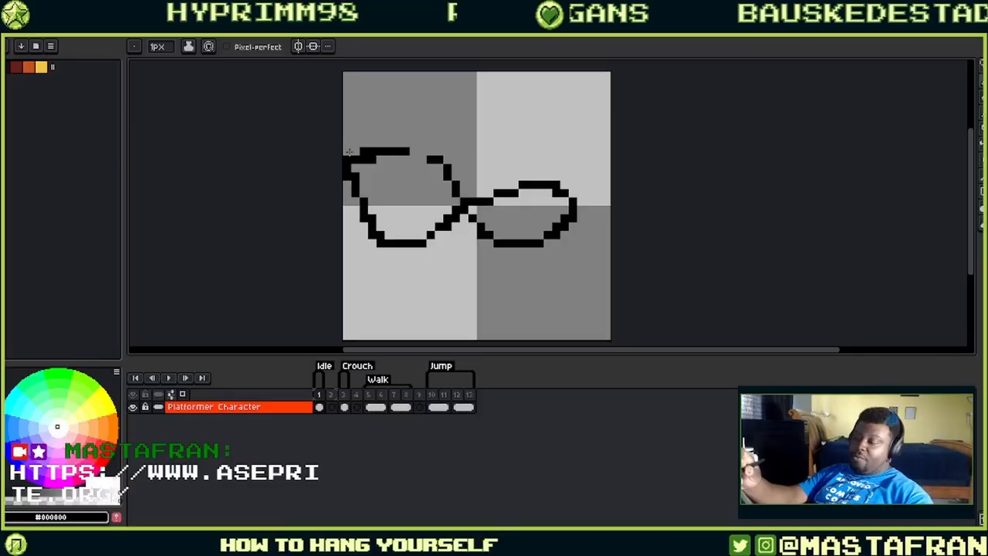
drag(347, 159, 362, 195)
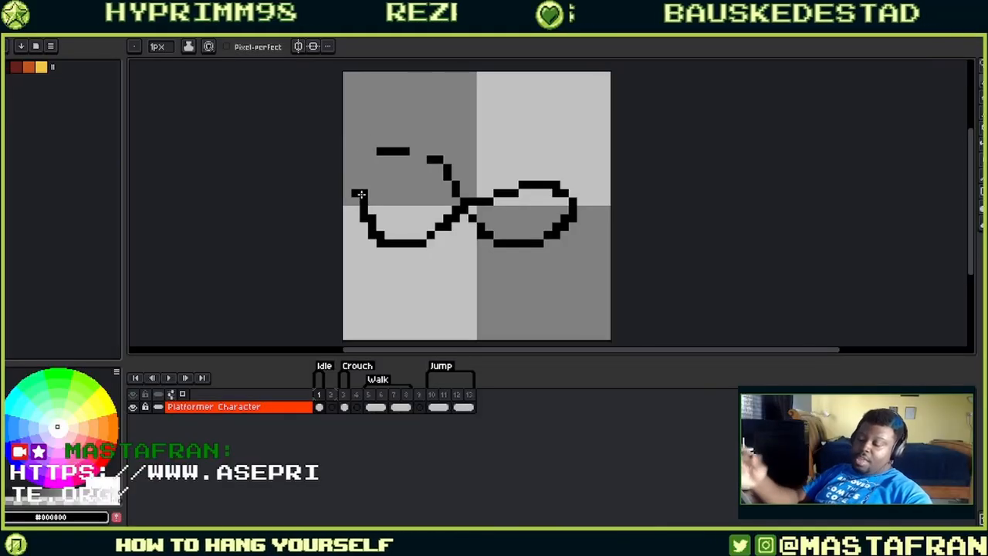
key(q)
mouse_move(422, 134)
mouse_down()
mouse_move(387, 117)
mouse_move(438, 164)
mouse_up()
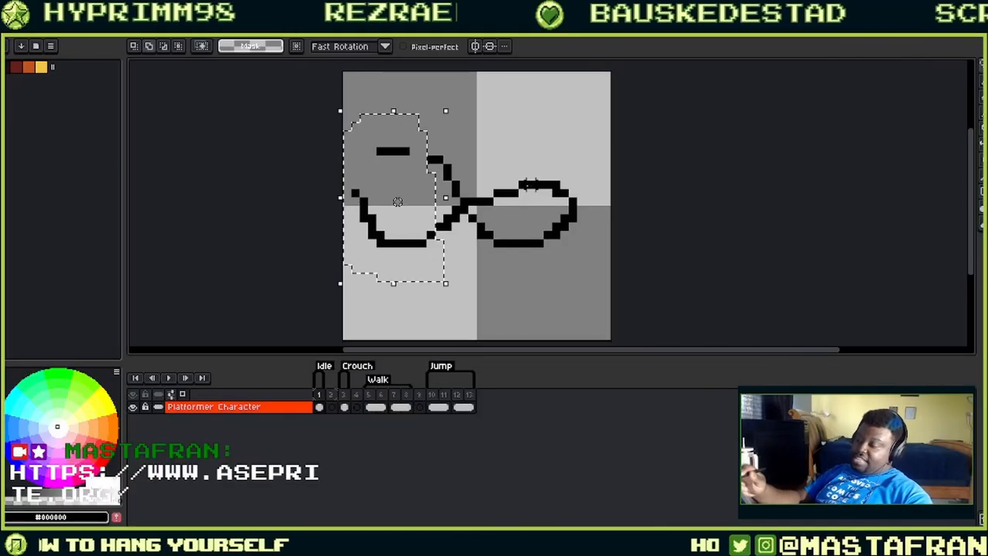
mouse_move(481, 118)
mouse_down()
mouse_move(389, 204)
mouse_move(525, 119)
mouse_up()
key(Delete)
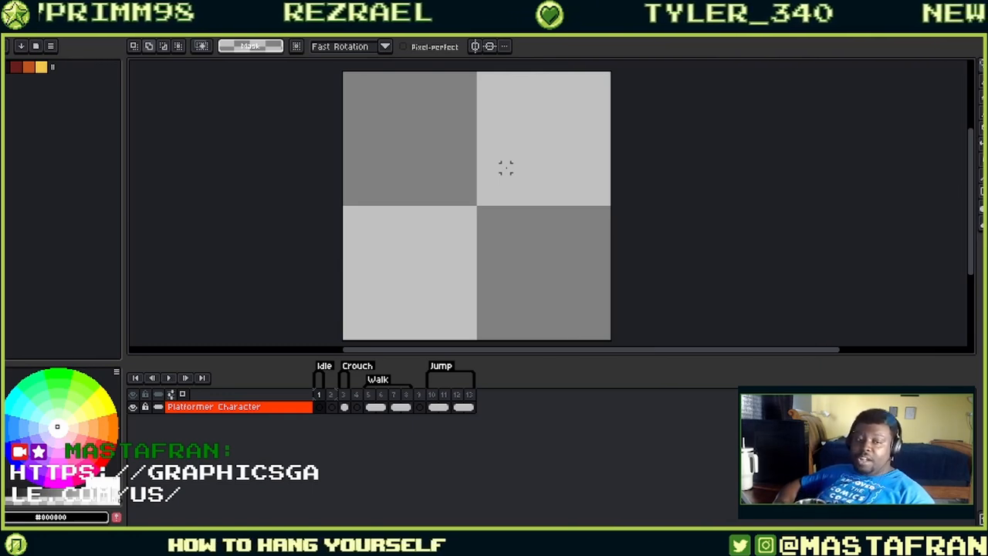
- Draw a jagged vertical line near the canvas centre with the pencil and rub it out with the 14 px eraser
click(957, 83)
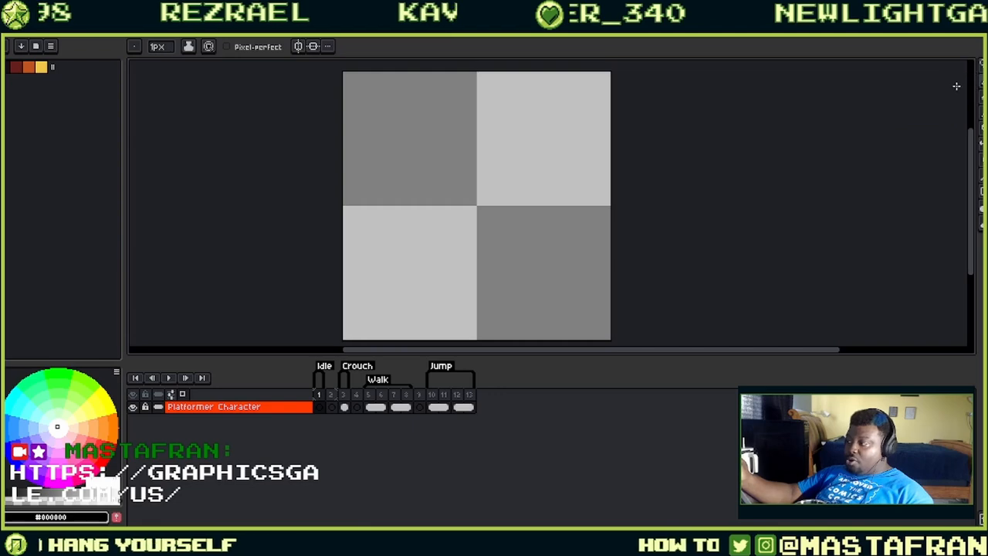
mouse_move(479, 123)
mouse_down()
mouse_move(474, 160)
mouse_move(540, 270)
mouse_up()
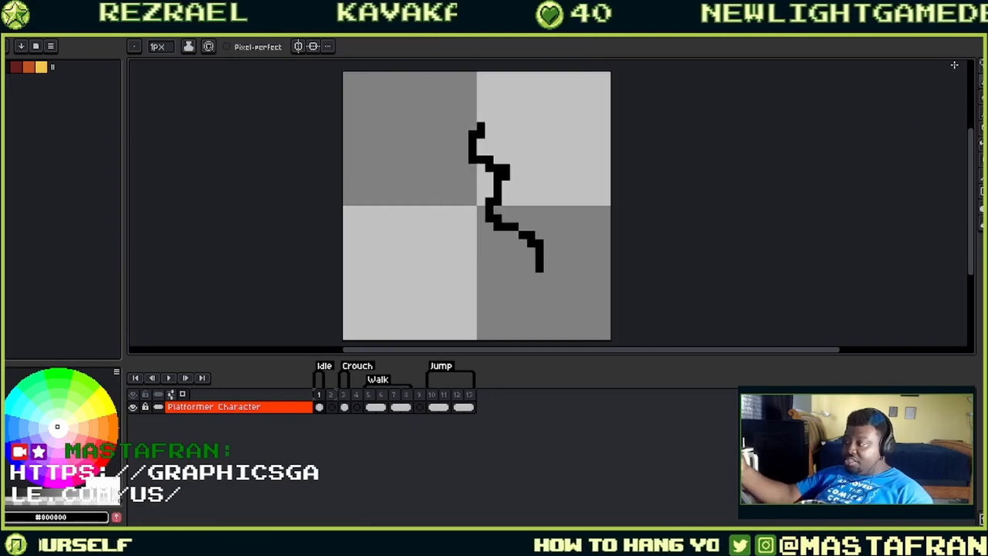
click(980, 98)
drag(551, 188, 510, 198)
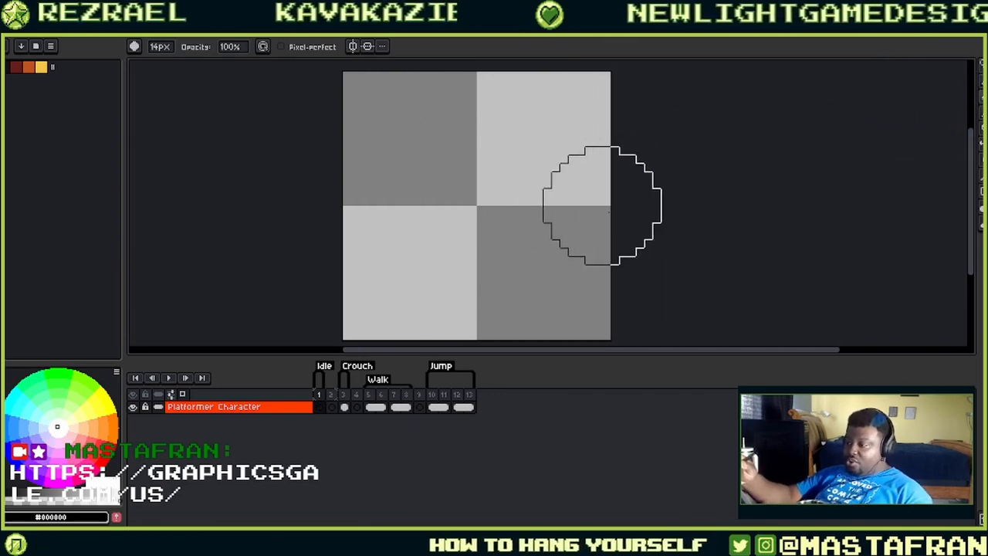
- Set the eraser's brush size to 2 px in the platformer character sprite
click(165, 30)
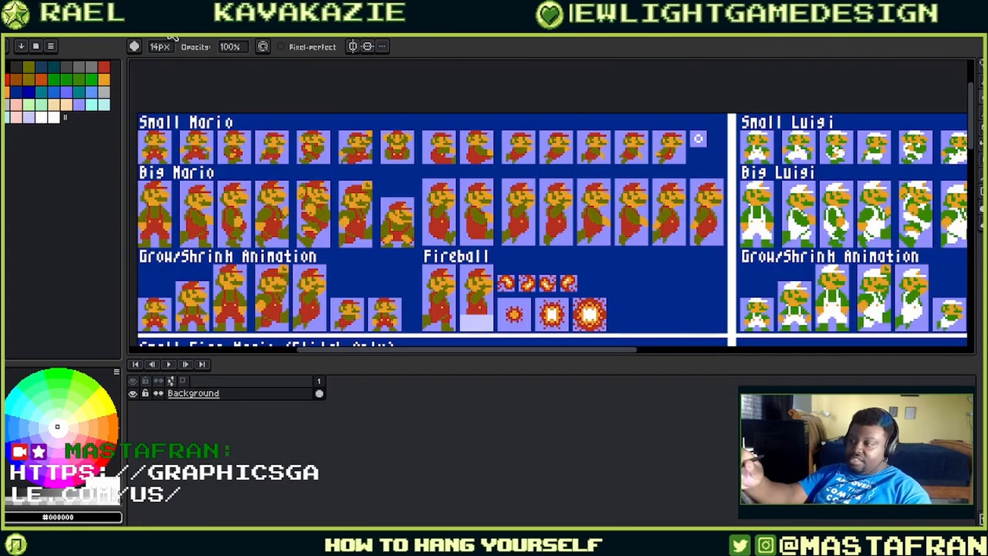
click(126, 33)
click(172, 48)
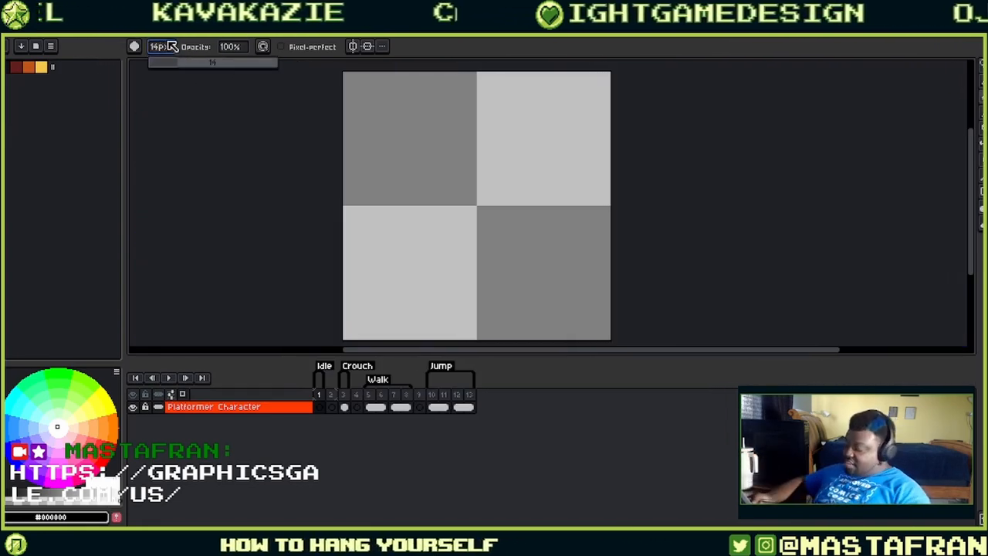
key(Escape)
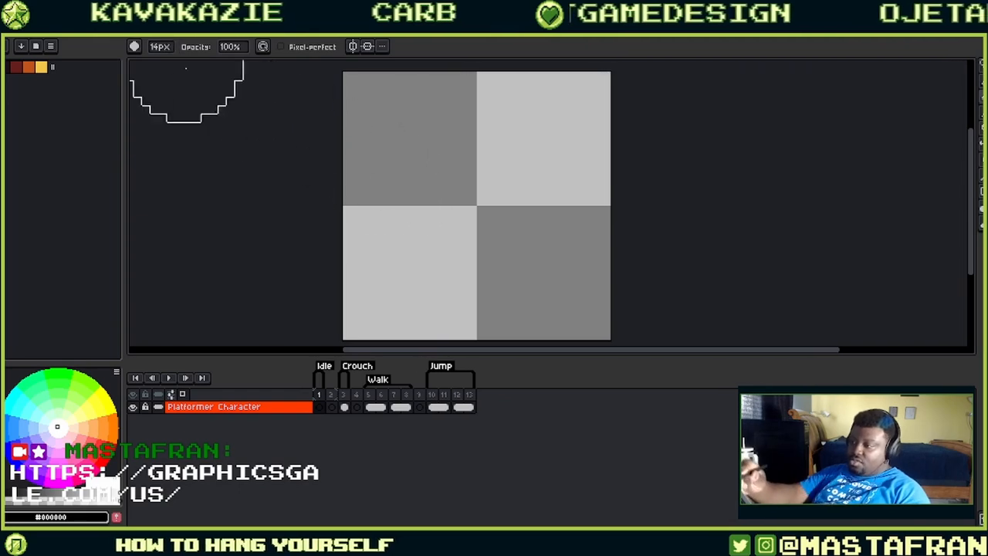
click(171, 49)
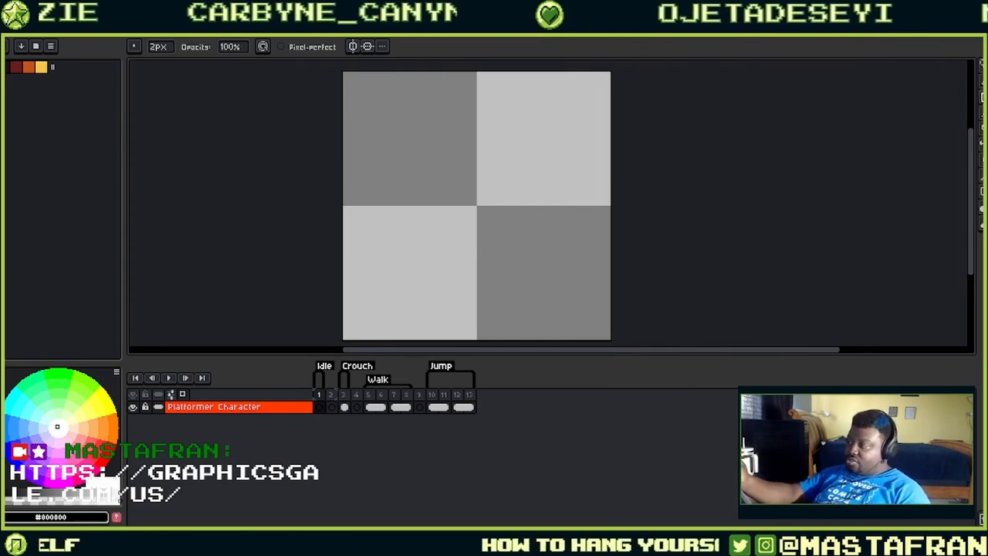
- Draw open curved outlines with the 1 px pencil and paint filled freehand shapes over them with the Contour tool
click(980, 82)
mouse_move(464, 167)
mouse_down()
mouse_move(430, 224)
mouse_move(480, 270)
mouse_up()
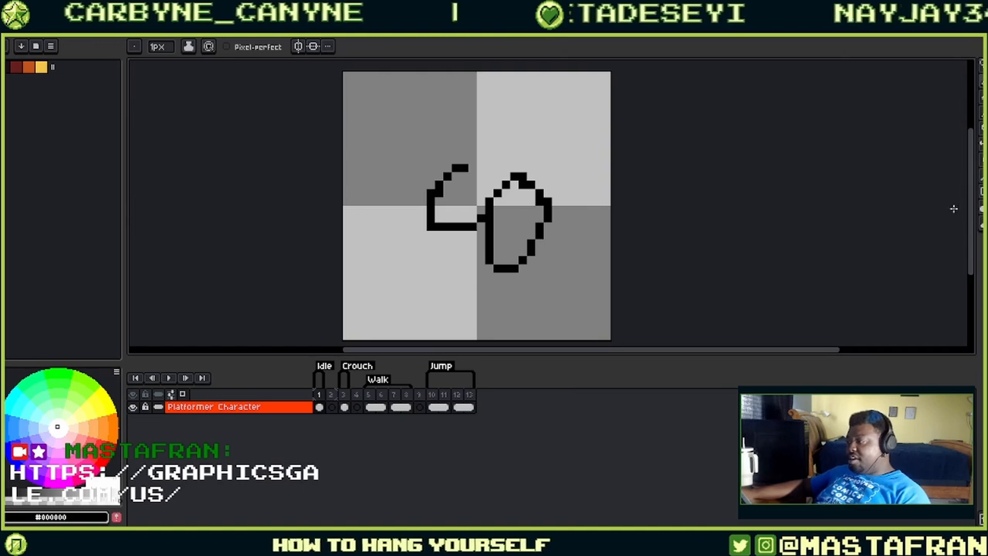
click(981, 207)
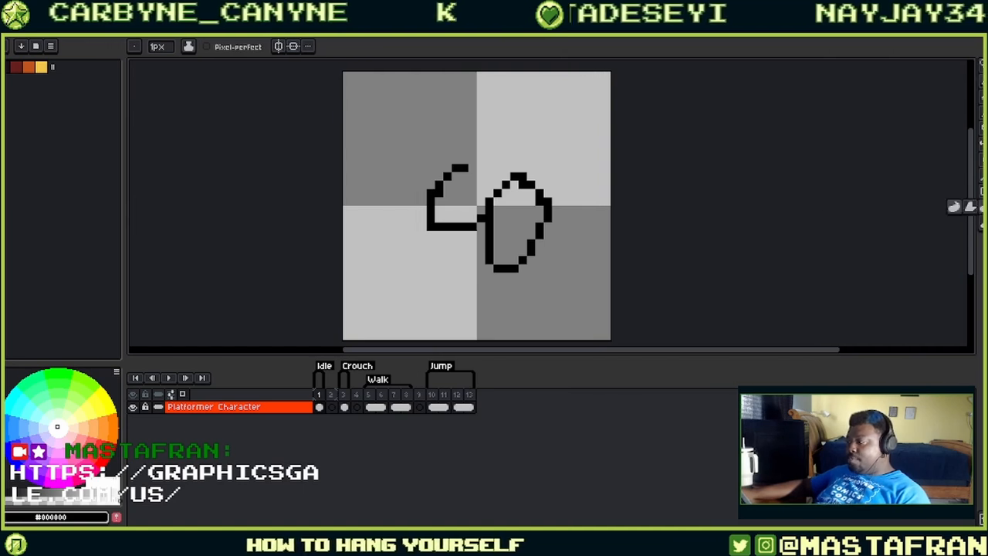
click(954, 208)
mouse_move(563, 227)
mouse_down()
mouse_move(438, 209)
mouse_move(498, 223)
mouse_up()
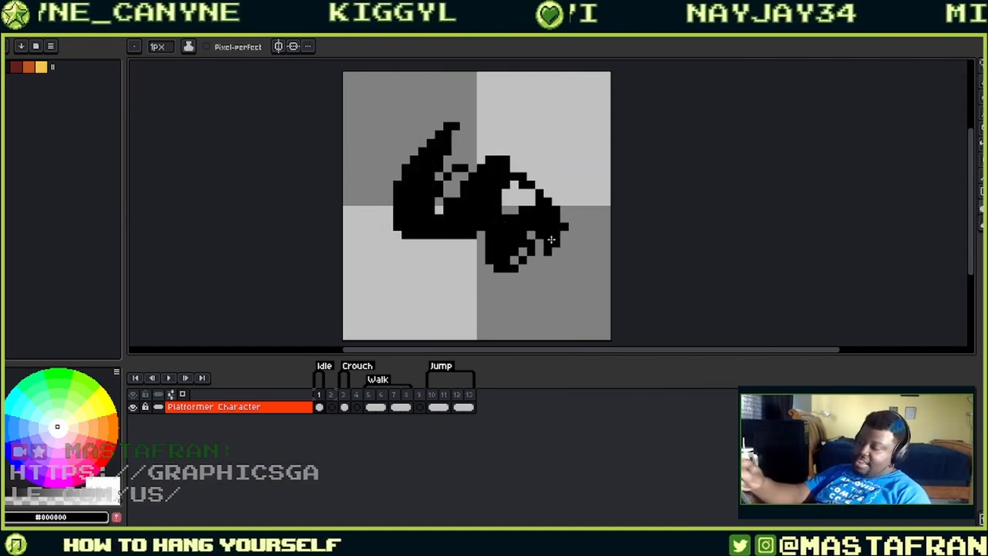
- Undo the Contour shapes, try one more short stroke, and undo back to an empty frame
key(ctrl+z)
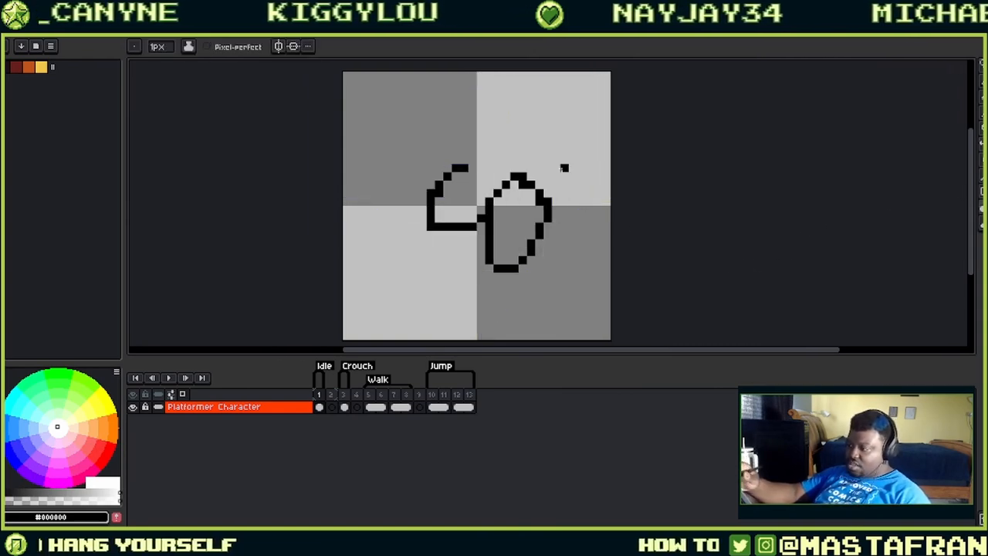
drag(533, 134, 532, 118)
key(ctrl+z)
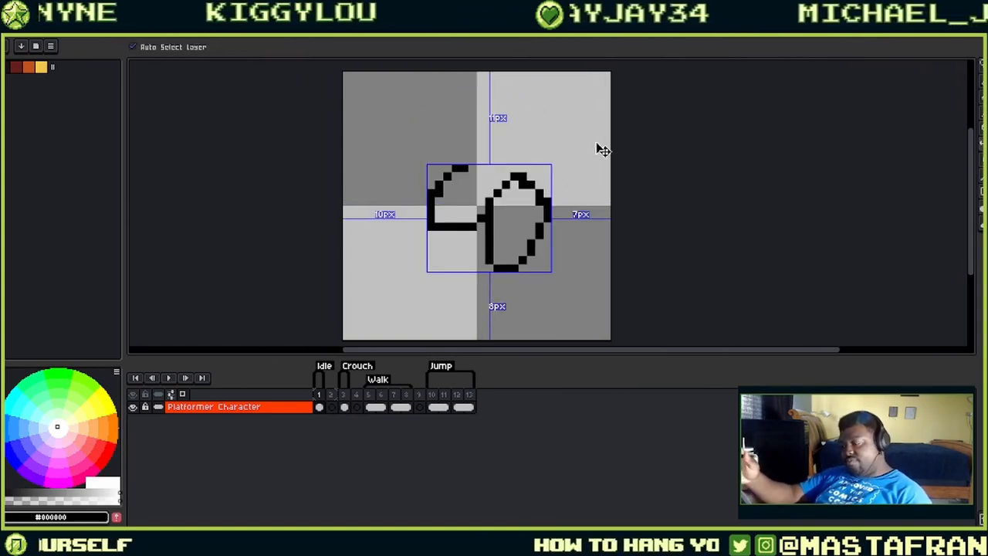
key(ctrl+z)
key(b)
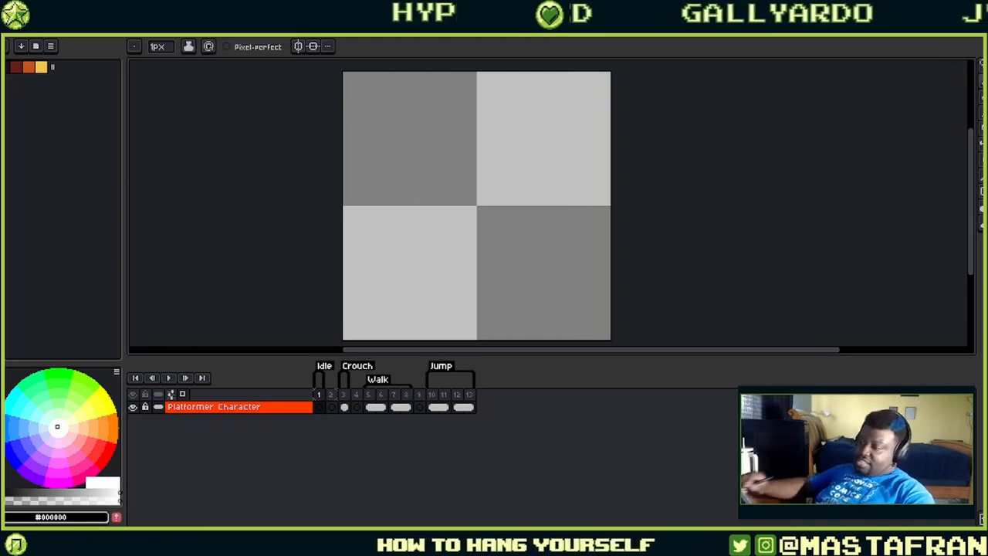
- Create a transparent RGBA sprite 8 px wide and 8*2 px high, and return to the platformer character sprite
click(27, 37)
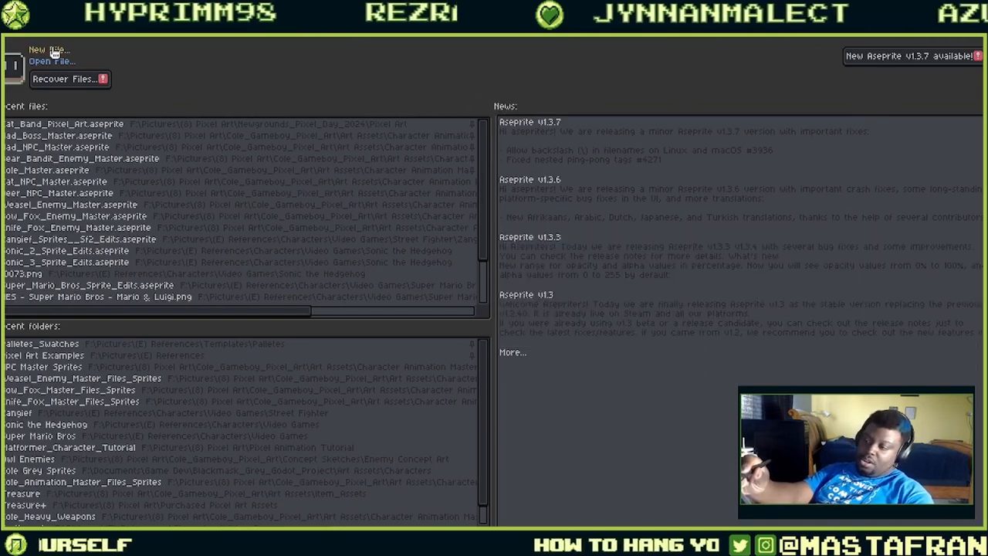
click(54, 51)
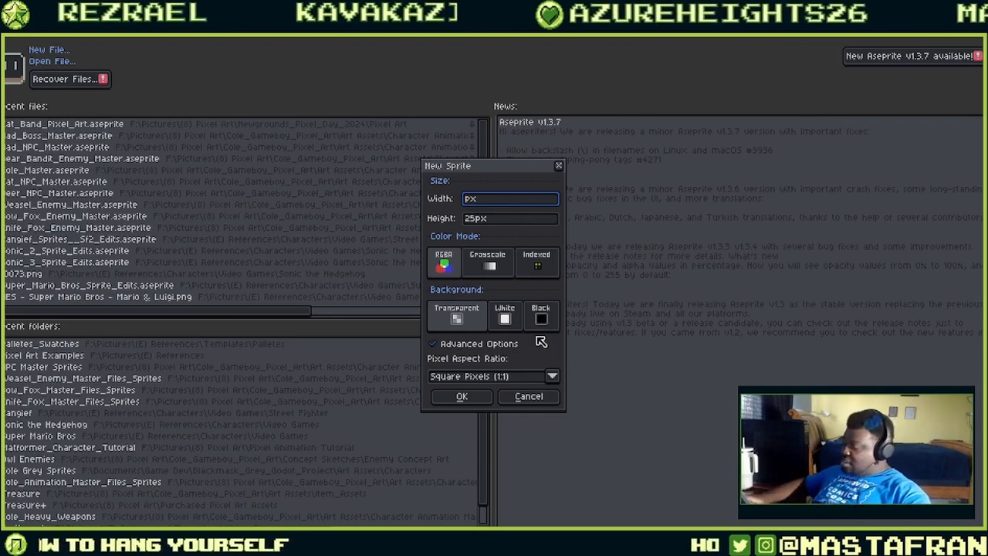
key(Tab)
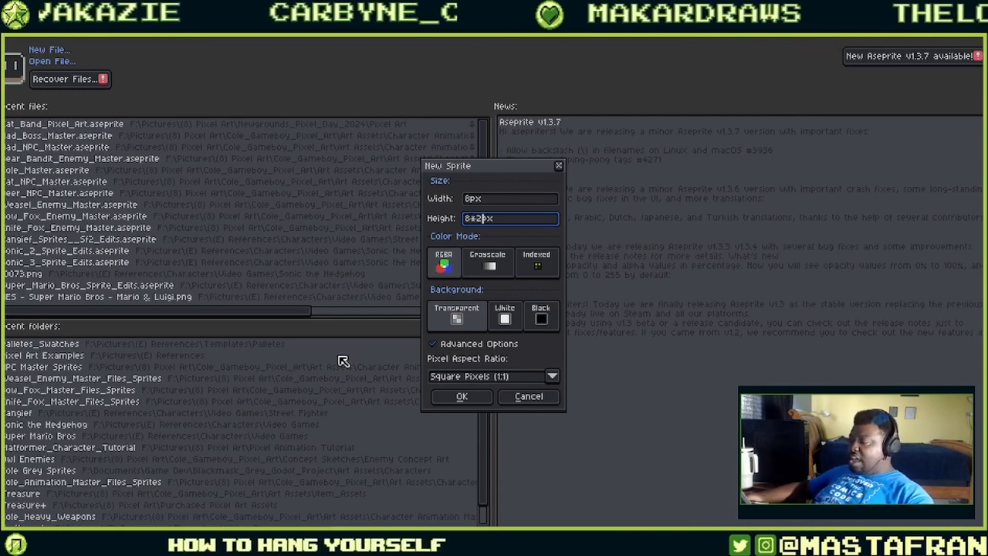
key(Return)
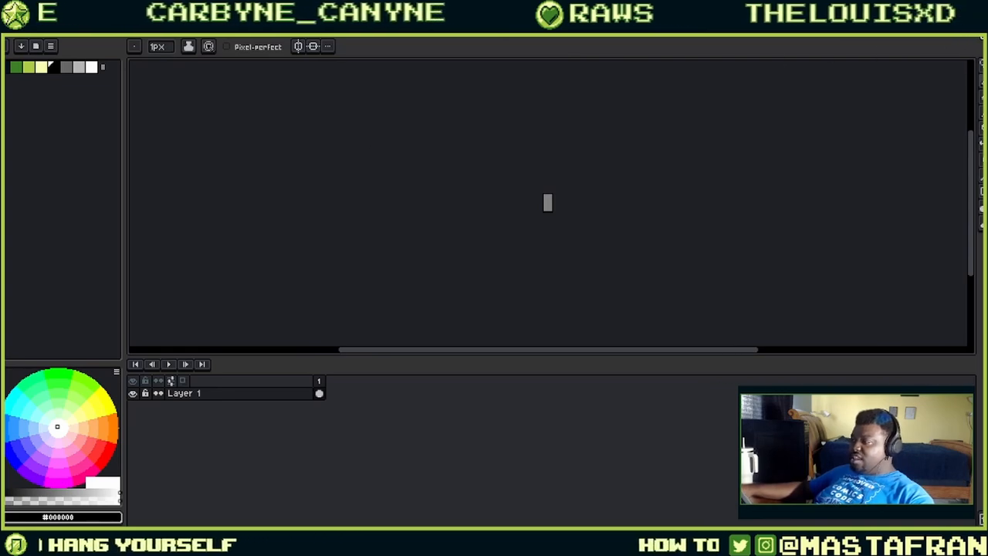
click(810, 30)
click(118, 33)
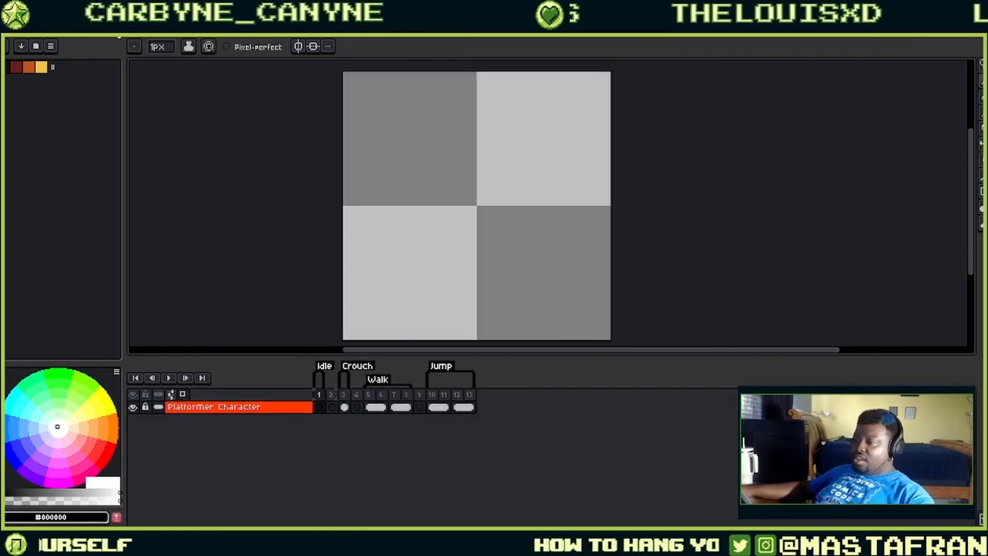
- Start a new sprite and set its width and height to 16*2 px each
click(42, 37)
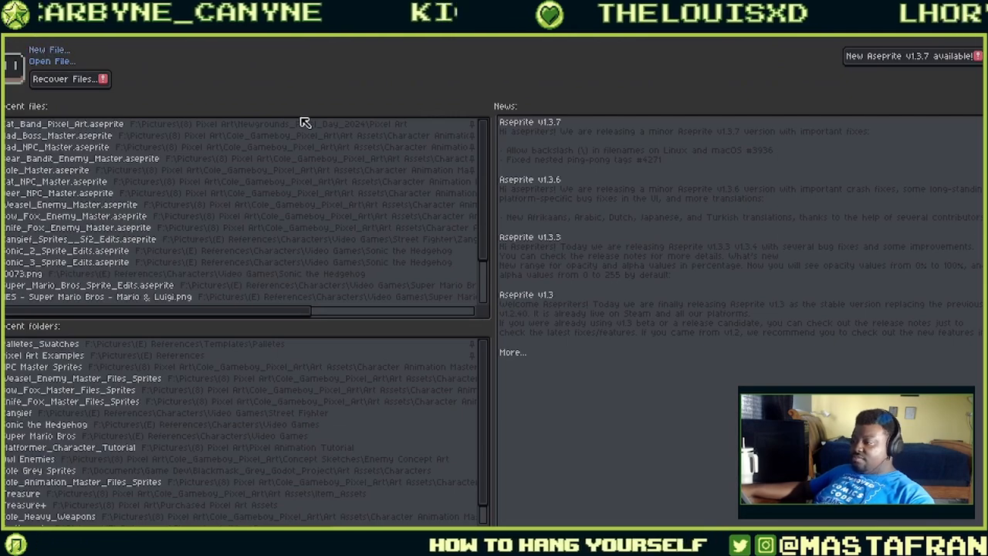
click(54, 51)
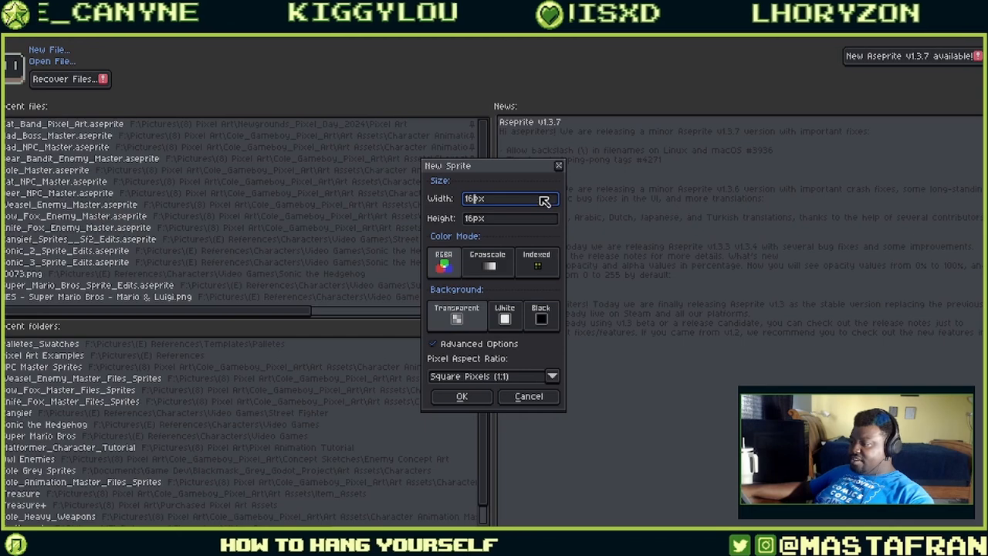
click(535, 221)
click(534, 202)
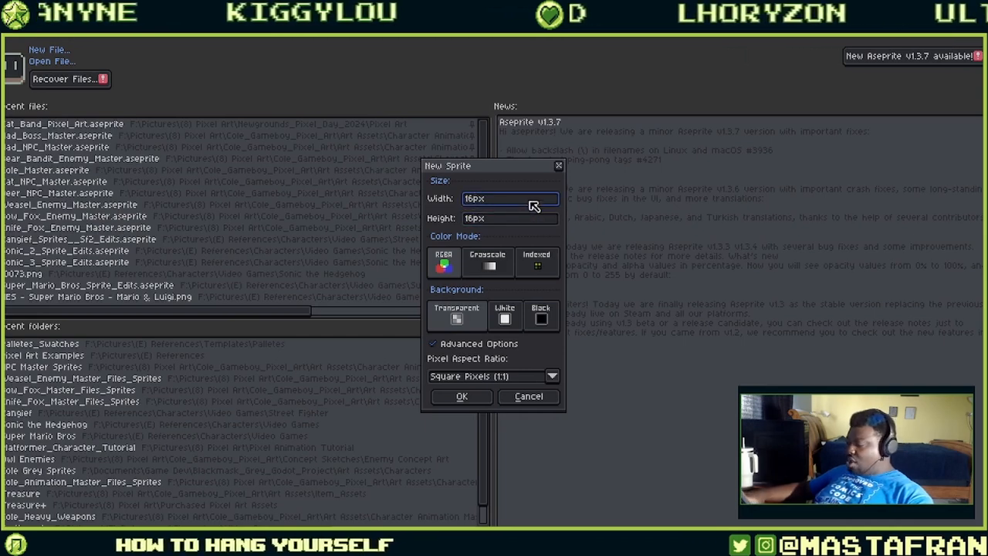
click(520, 221)
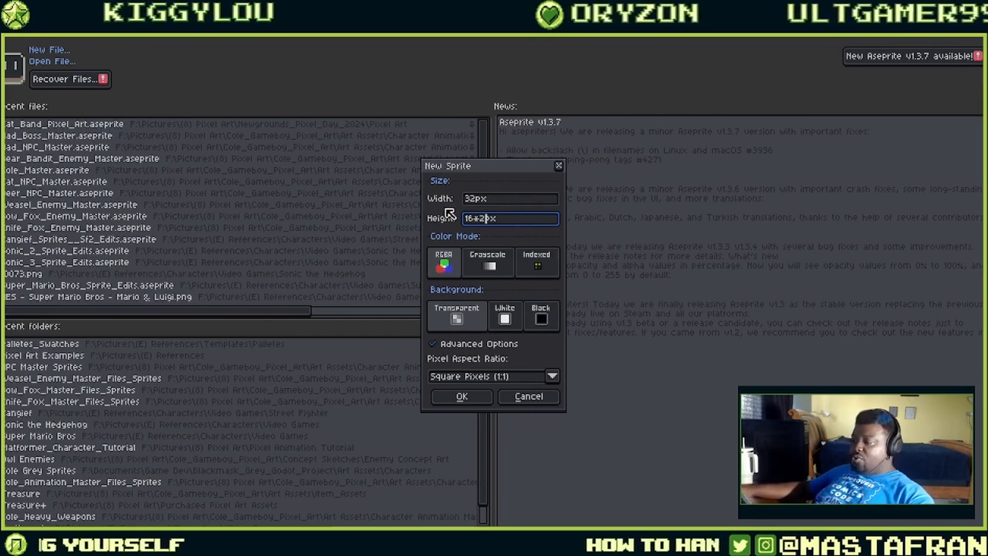
- Set the new sprite's width and height to 32+8 px each
click(488, 198)
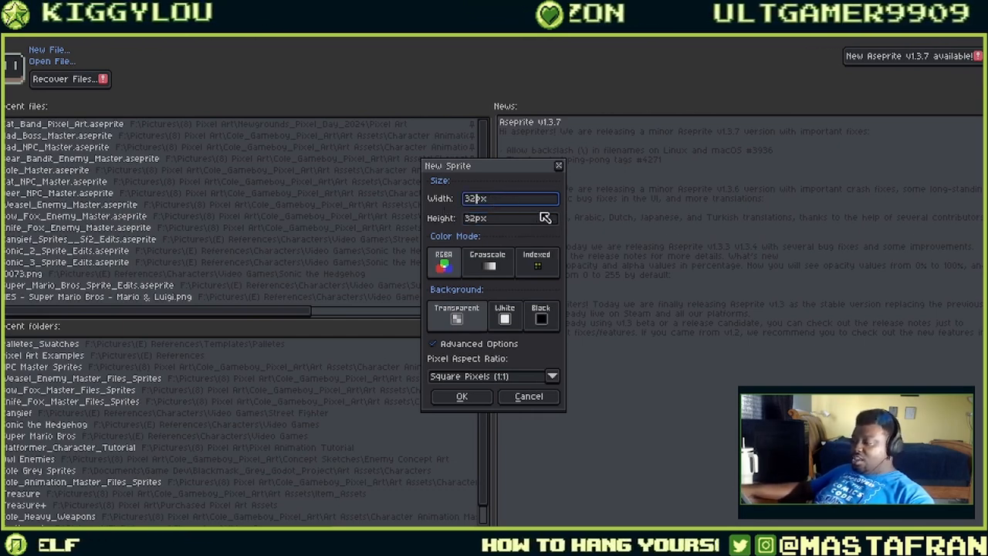
text(+8)
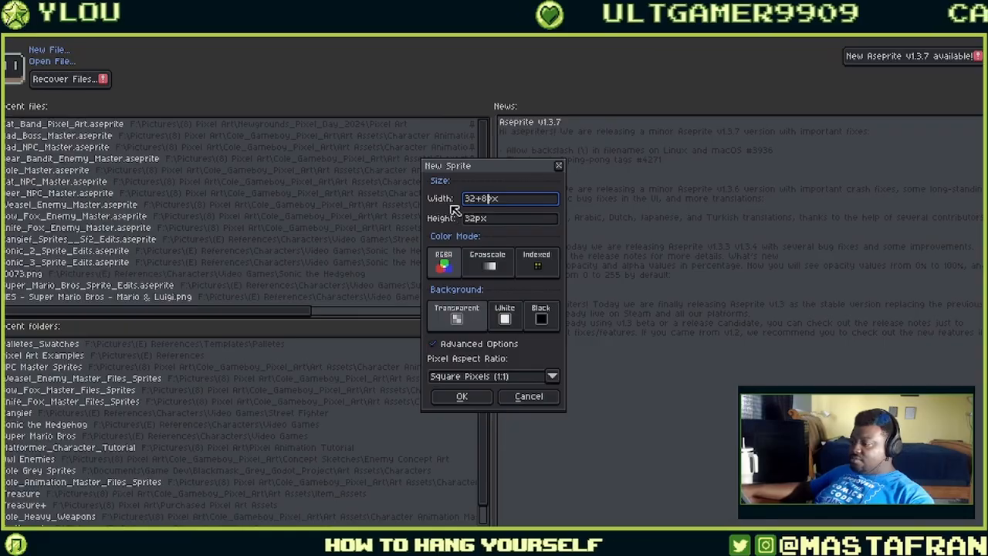
click(510, 221)
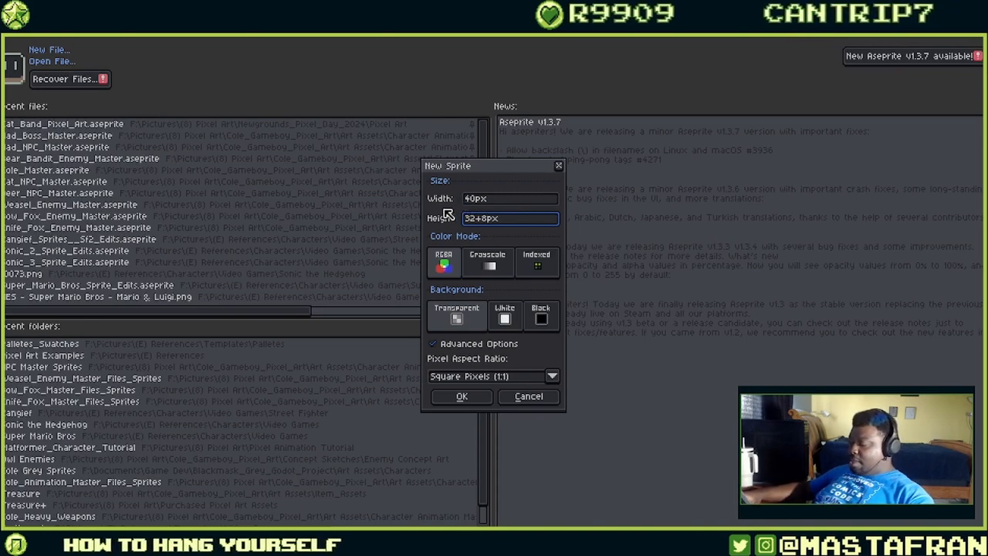
click(485, 196)
- Set the new sprite's height to 40-8 px and its width to 40/8 px
click(492, 218)
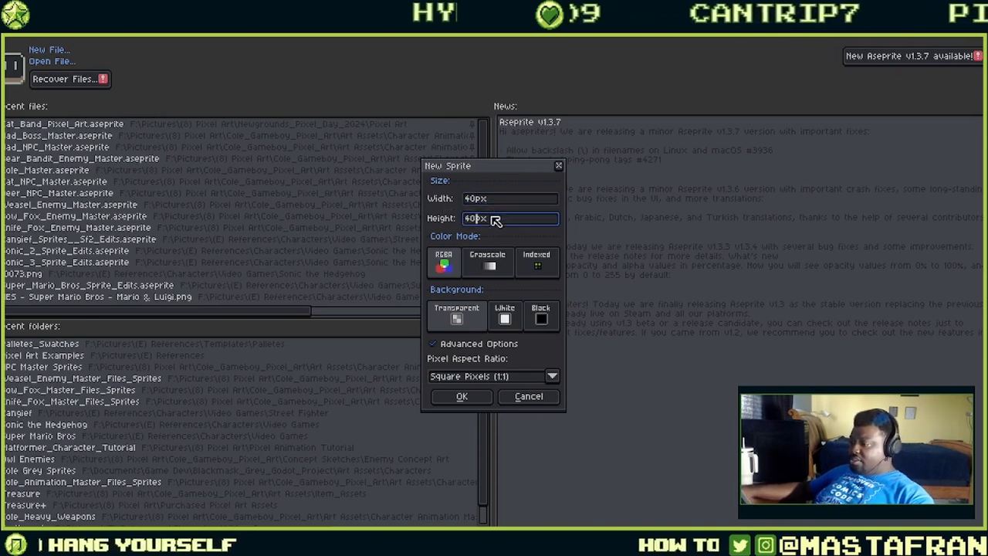
text(-)
text(8)
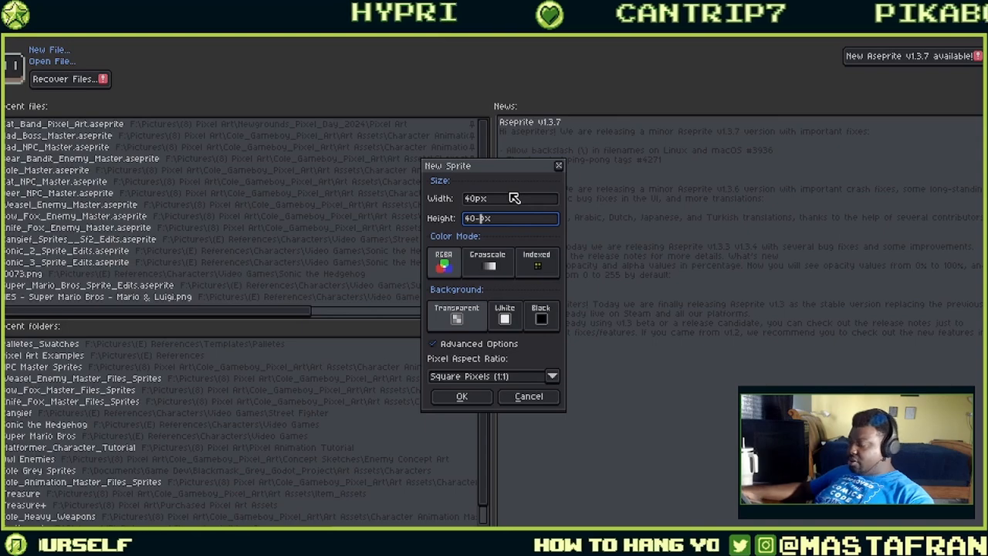
click(514, 202)
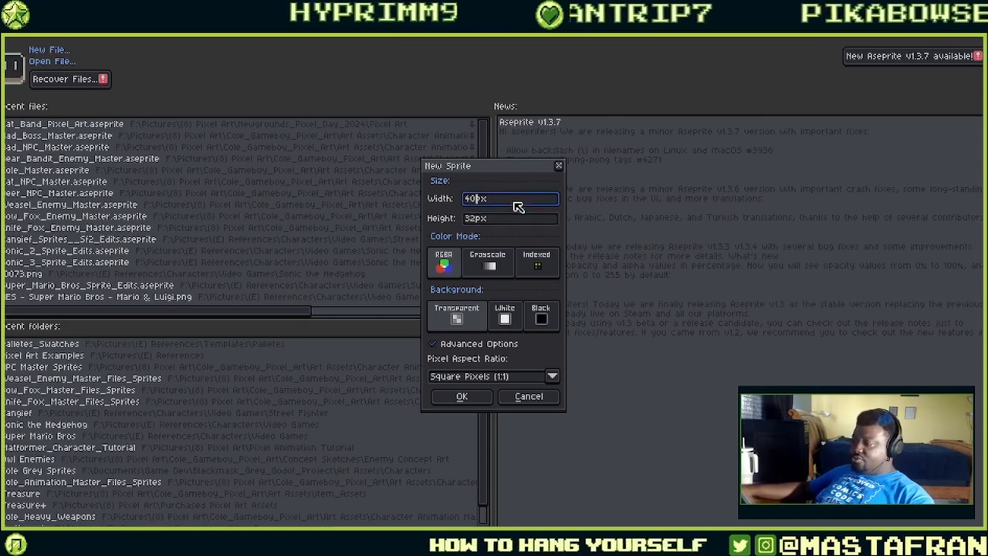
text(/8)
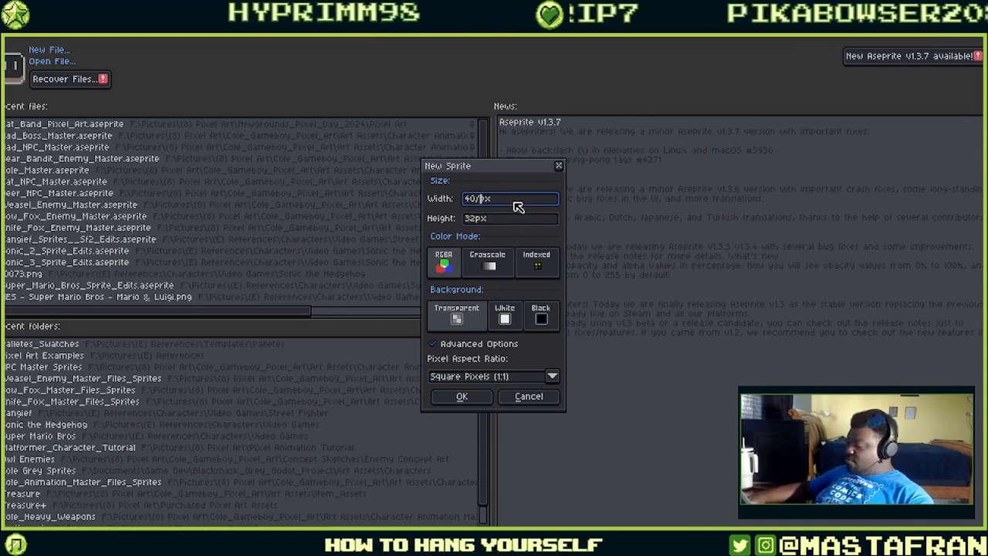
click(468, 220)
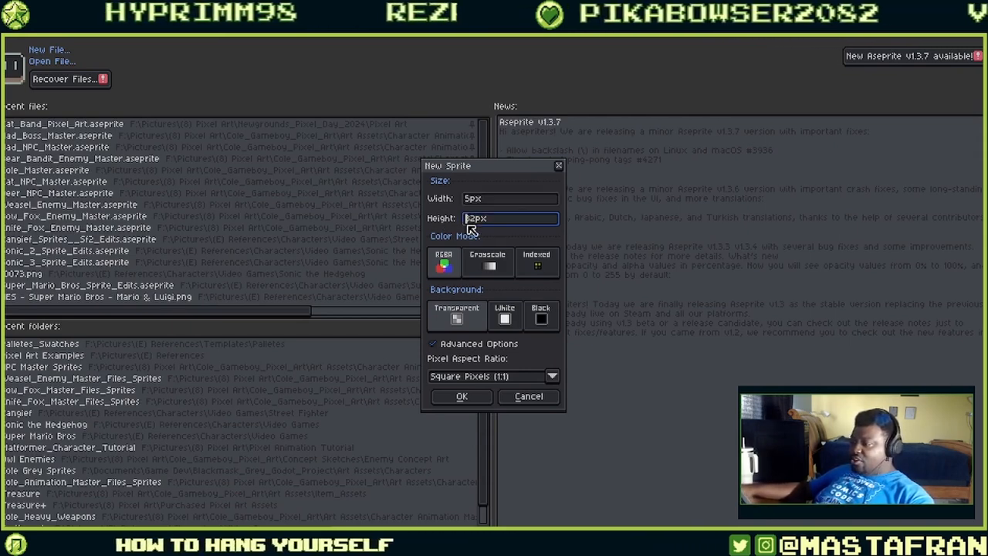
- Set the new sprite's width to 32 px and create the transparent RGBA sprite at 32 by 32 px
click(511, 202)
text(32)
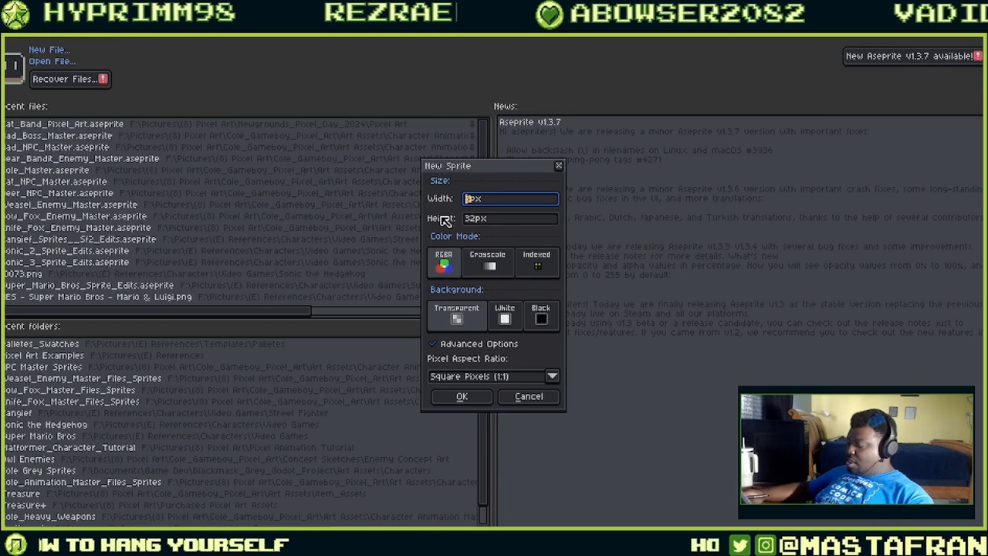
click(507, 222)
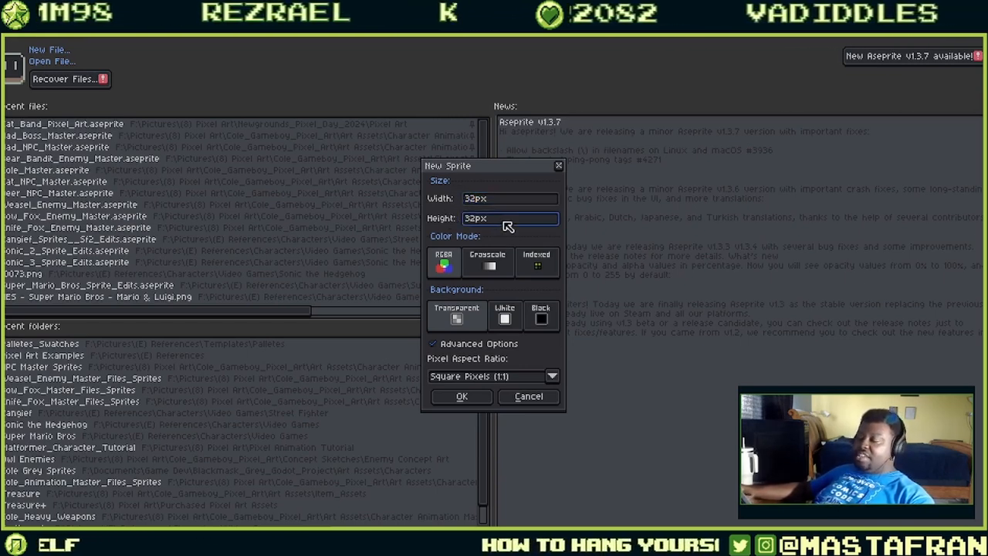
click(483, 397)
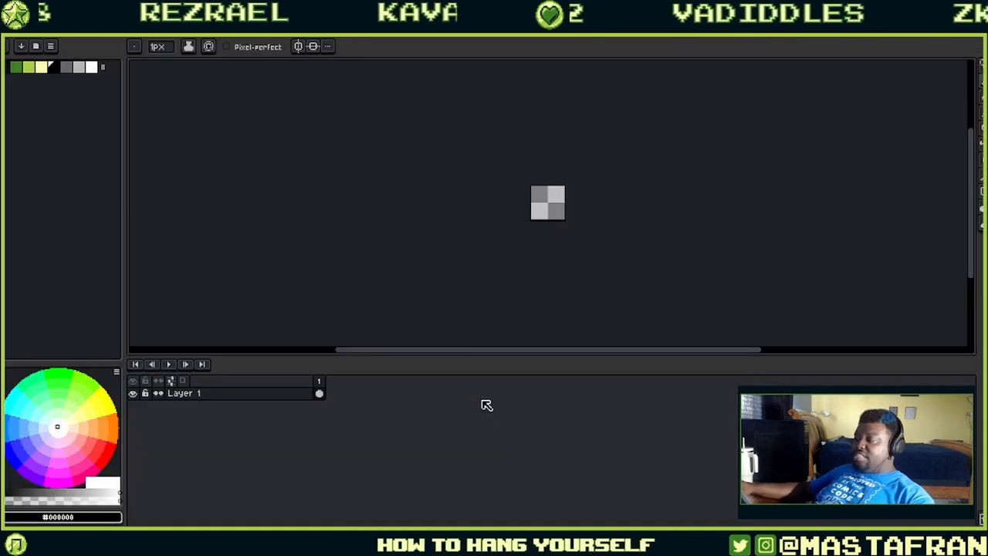
- Sketch a black oval head in the canvas's upper-right quadrant and a flared body with an arched bottom edge below it
scroll(544, 213, up, 4)
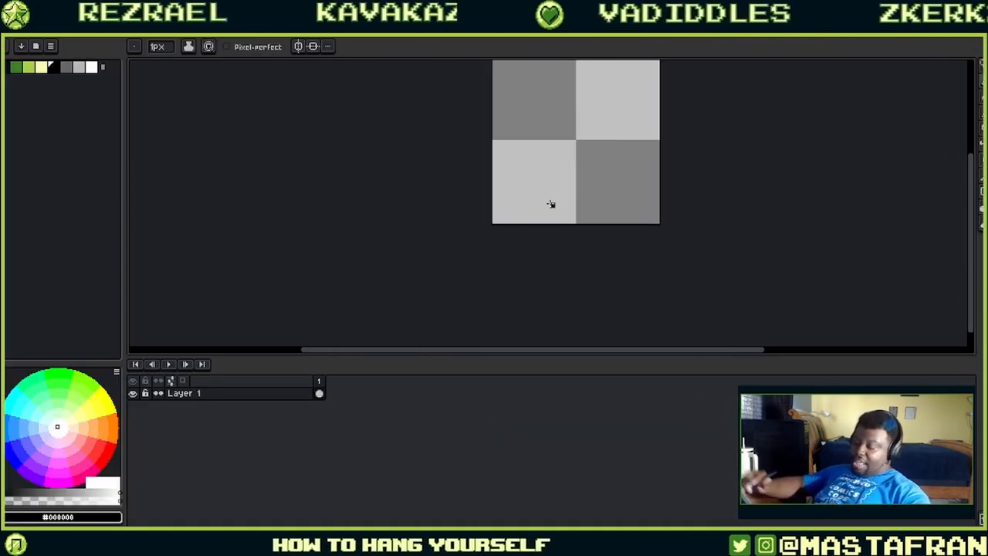
drag(714, 253, 708, 323)
mouse_move(593, 144)
mouse_down()
mouse_move(591, 205)
mouse_move(594, 141)
mouse_up()
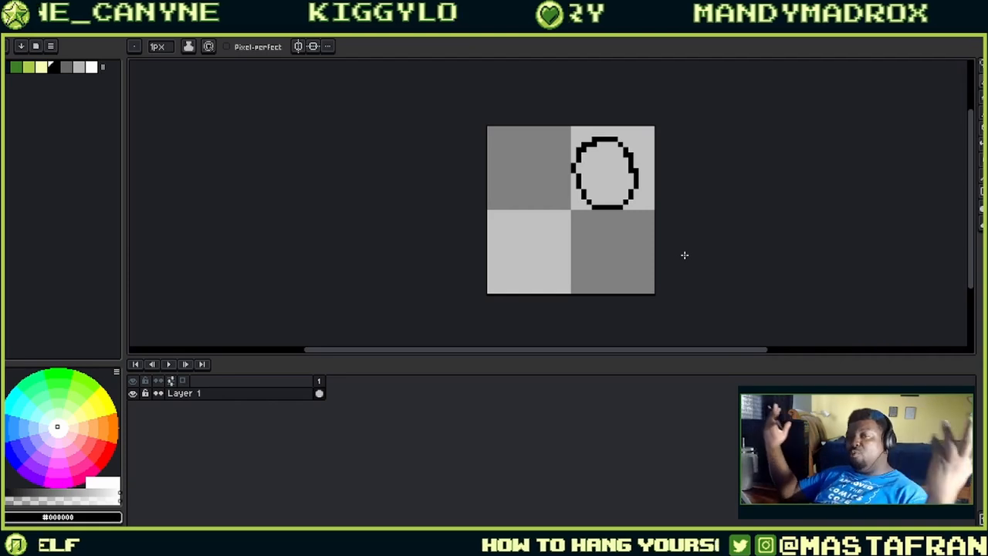
mouse_move(588, 219)
mouse_down()
mouse_move(565, 287)
mouse_move(602, 260)
mouse_up()
drag(631, 203, 631, 298)
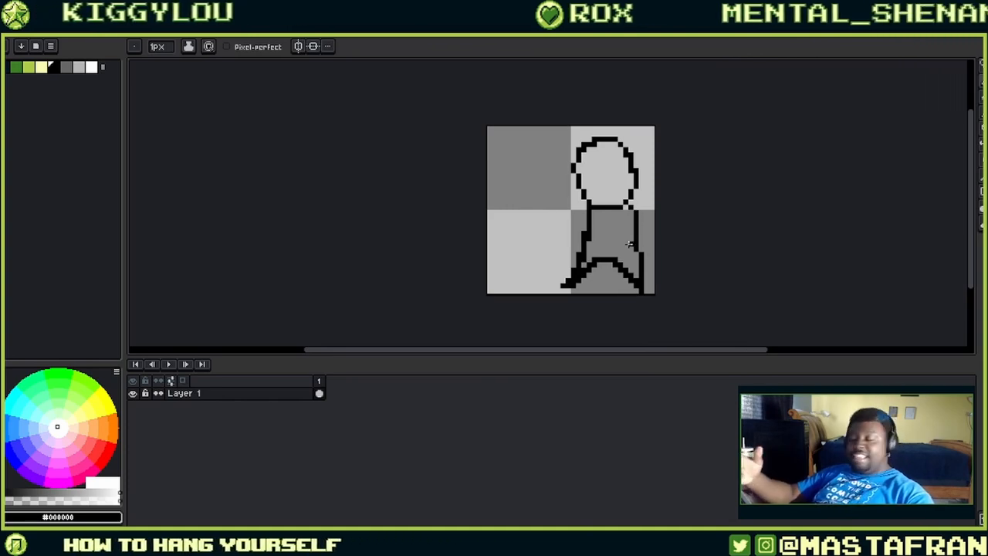
- Undo a stray scribble beside the neck and redraw the upper right edge of the body as a sloping shoulder line
drag(645, 186, 624, 215)
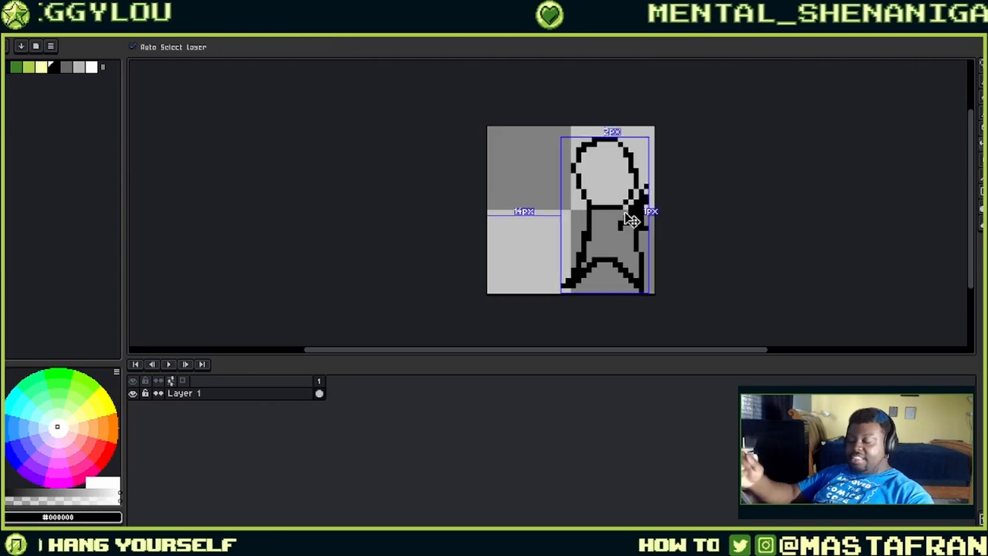
key(ctrl+z)
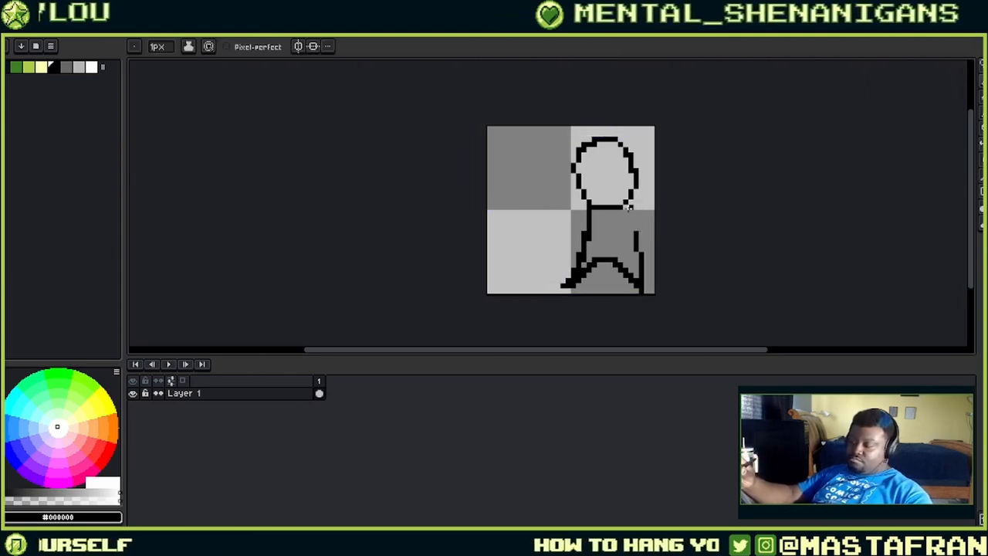
drag(630, 211, 635, 230)
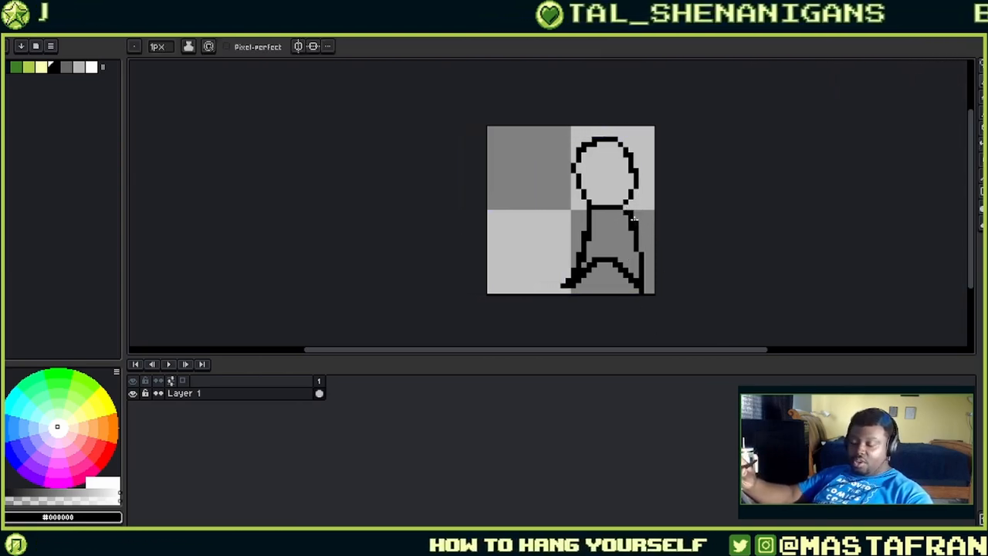
- Erase the lower part of the body outline with the transparent mask color, leaving only the upper sides
alt+click(634, 208)
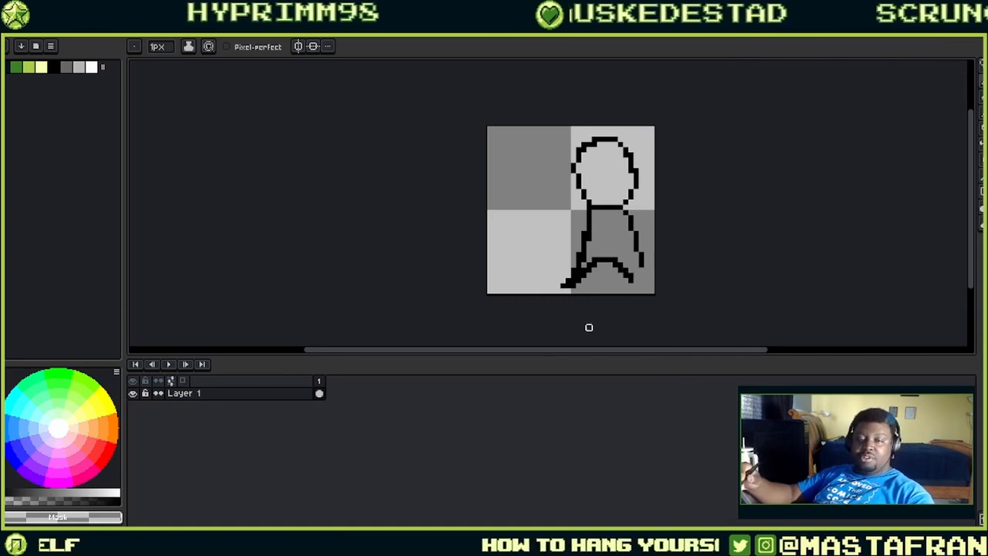
key(ctrl+z)
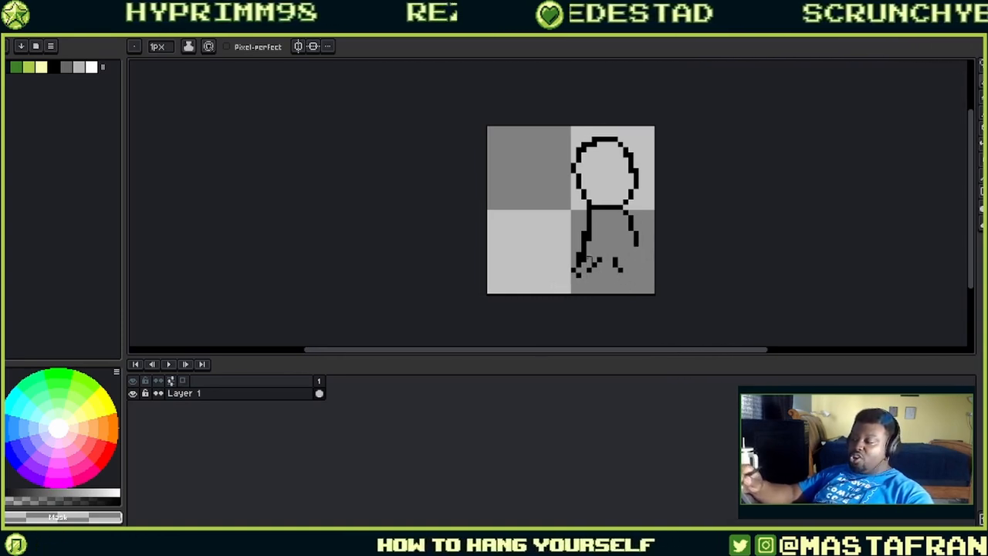
key(ctrl+z)
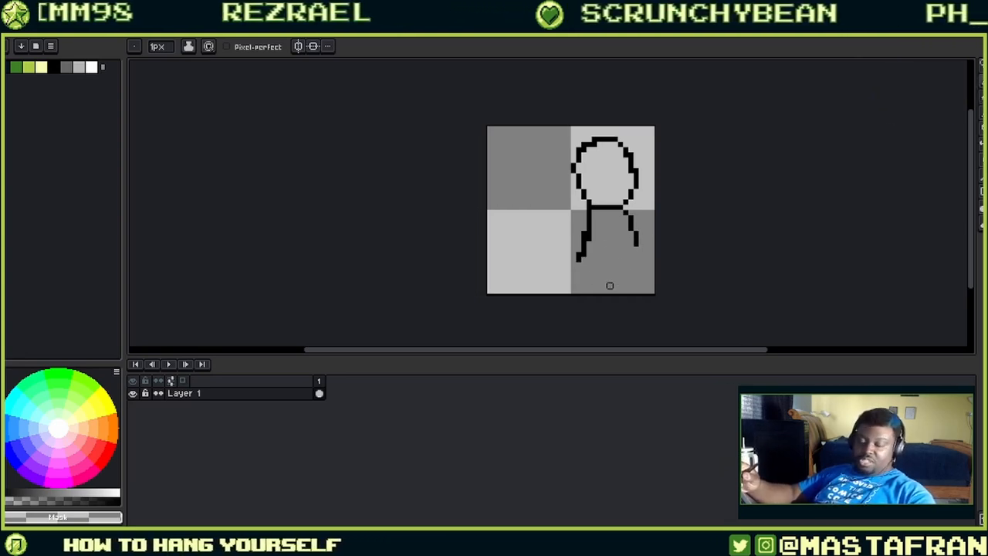
key(e)
drag(628, 257, 587, 275)
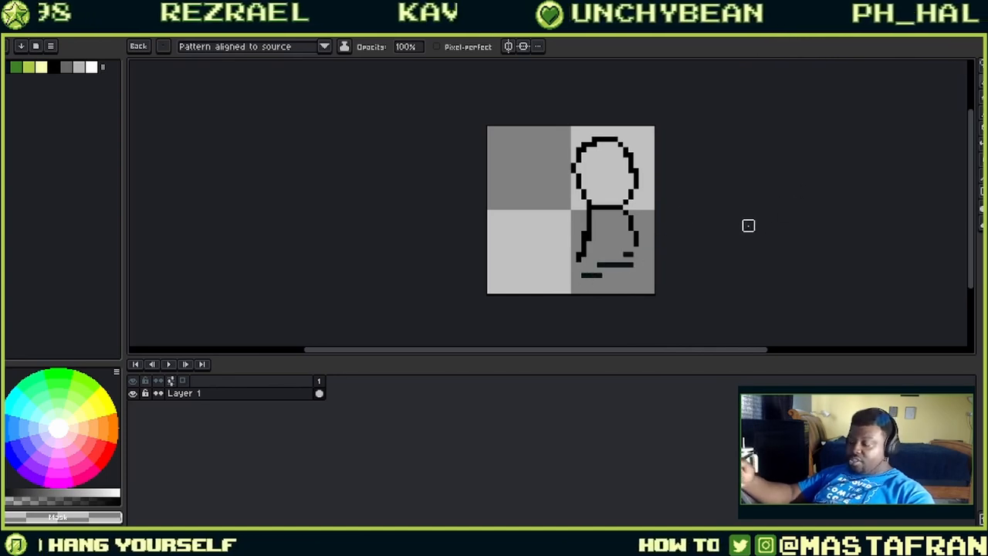
key(Escape)
key(ctrl+z)
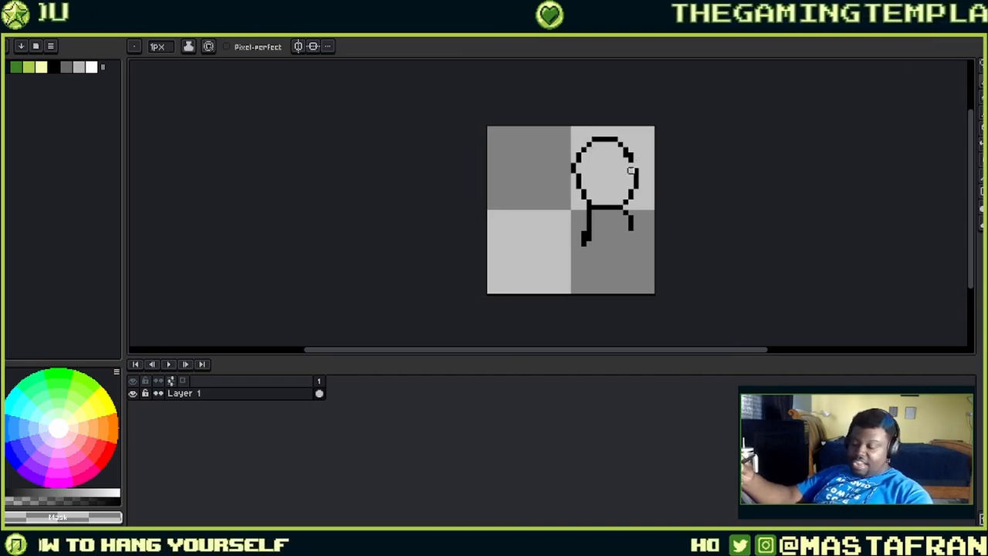
- Even out the pixels on both sides of the head outline, and redraw the body in black with longer sides and a peaked bottom edge
alt+click(636, 165)
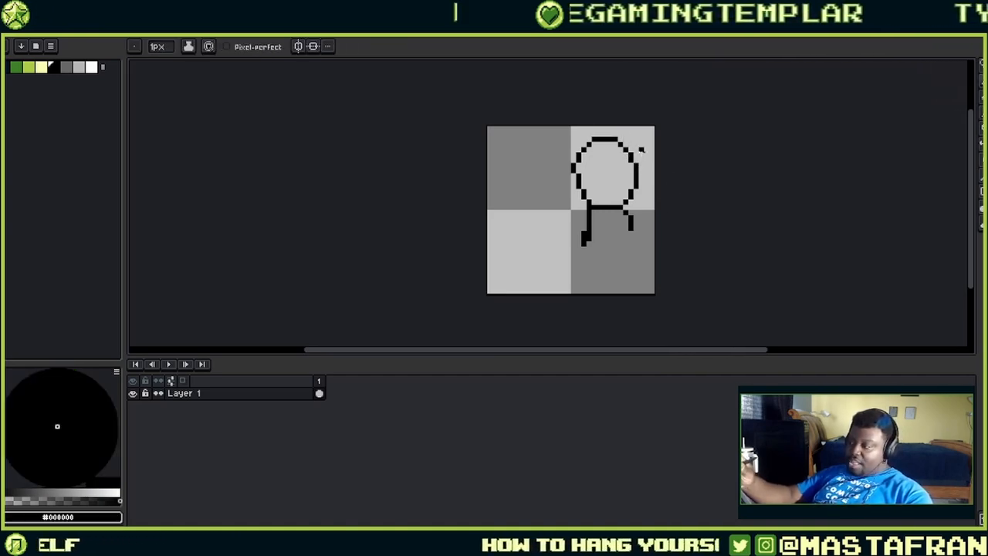
alt+click(574, 170)
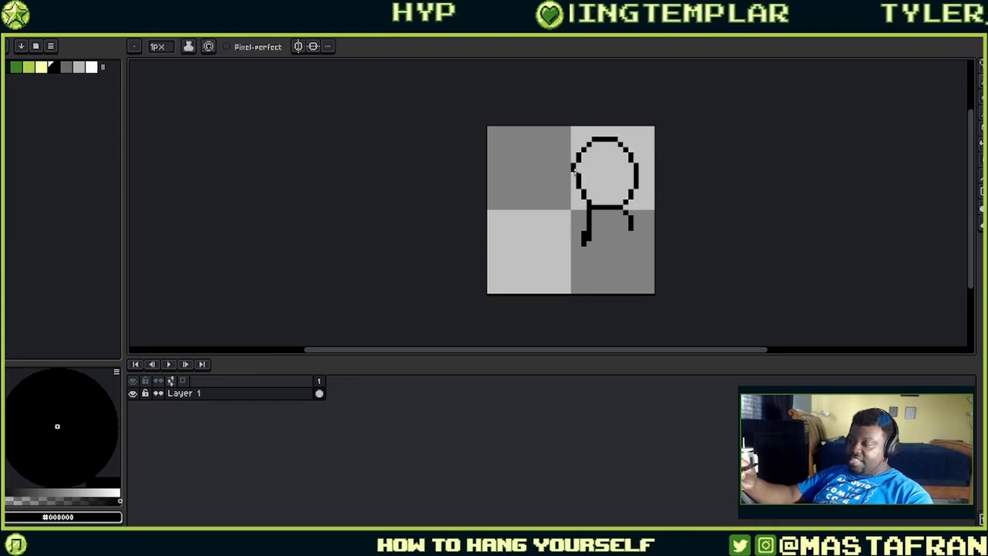
alt+click(584, 176)
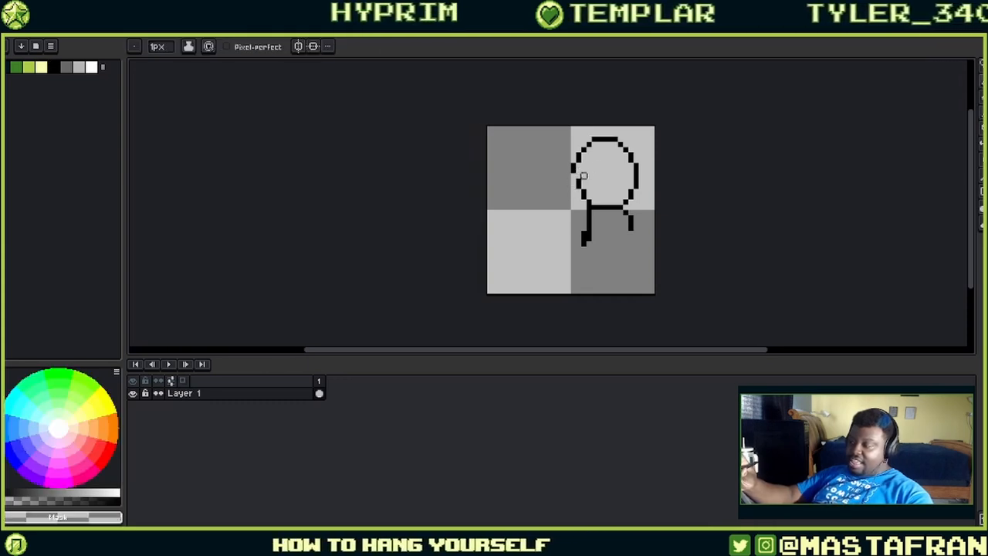
alt+click(587, 175)
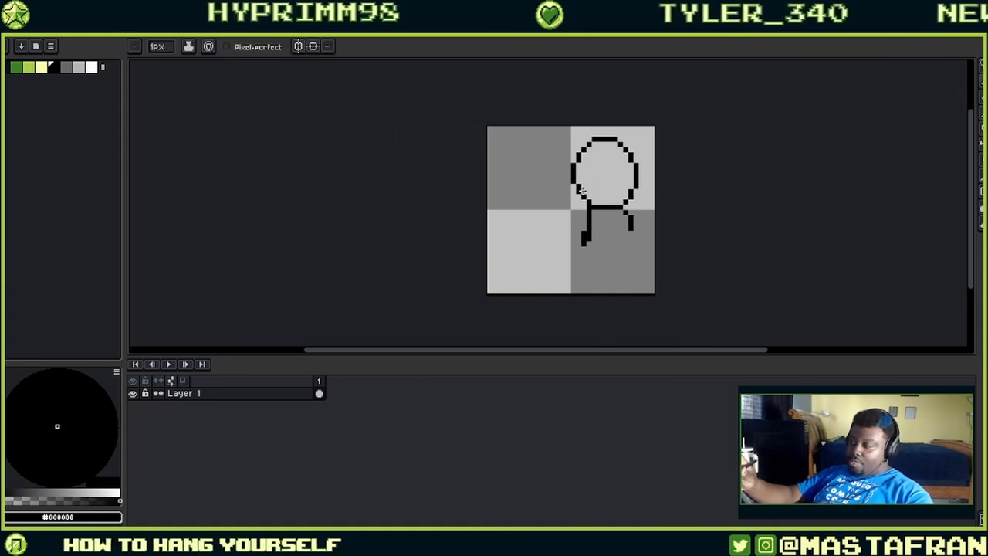
mouse_move(584, 231)
mouse_down()
mouse_move(575, 288)
mouse_move(605, 269)
mouse_move(625, 281)
mouse_up()
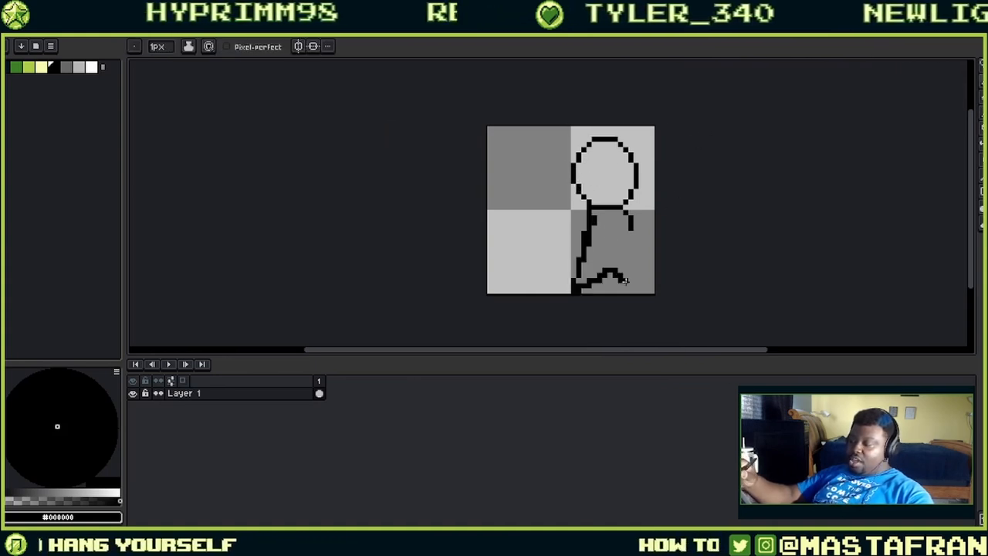
drag(625, 219, 635, 291)
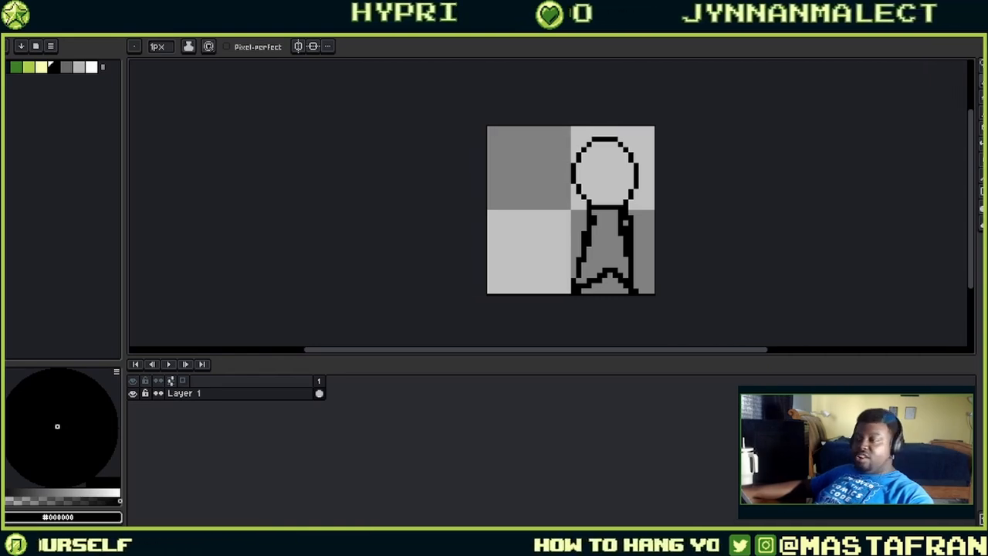
- Switch to the web browser and look through the sprite and pixel art tutorials in the Information Archives
key(alt+Tab)
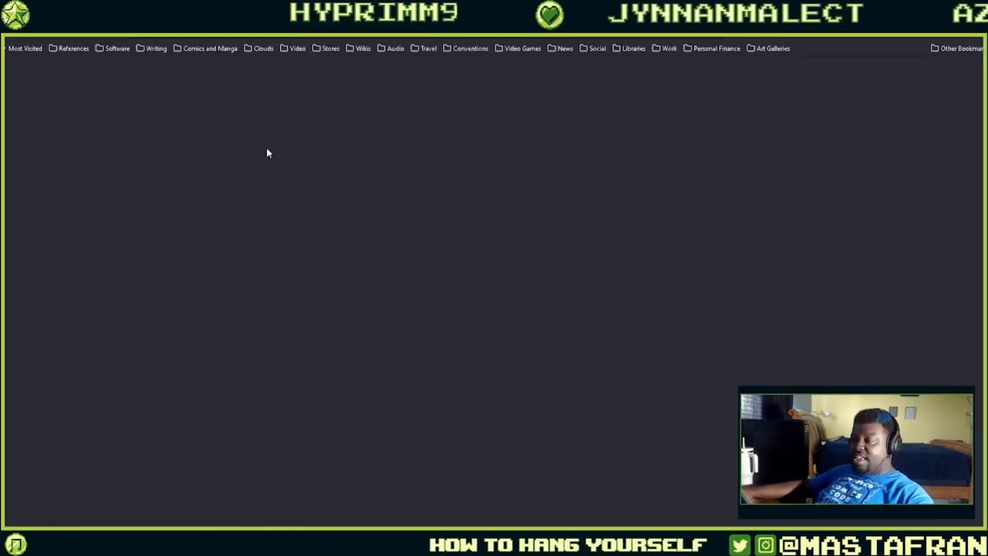
scroll(288, 185, up, 3)
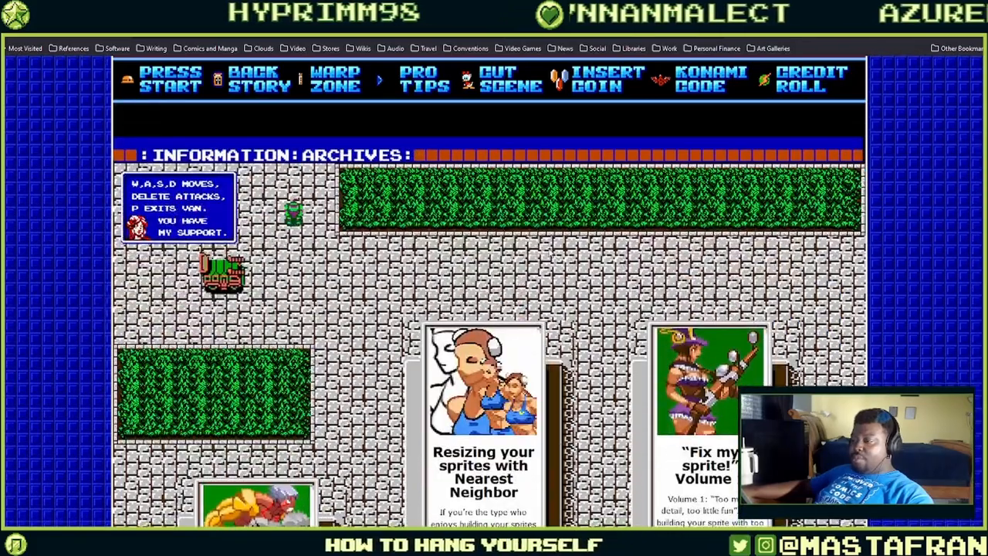
scroll(557, 254, down, 2)
scroll(559, 253, down, 6)
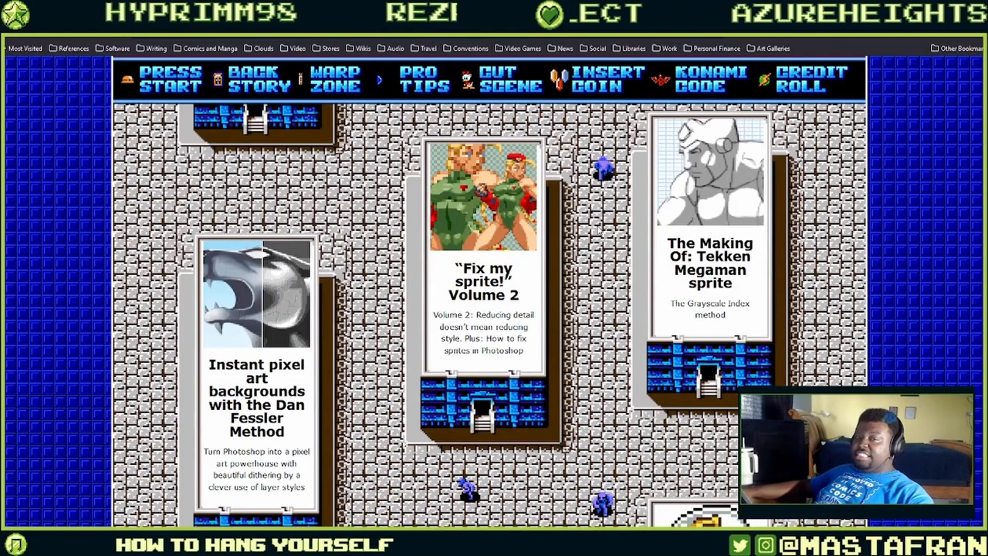
- Browse the remaining sprite tutorials to the end of the archive and open The Making Of: El Zombo
scroll(490, 315, down, 4)
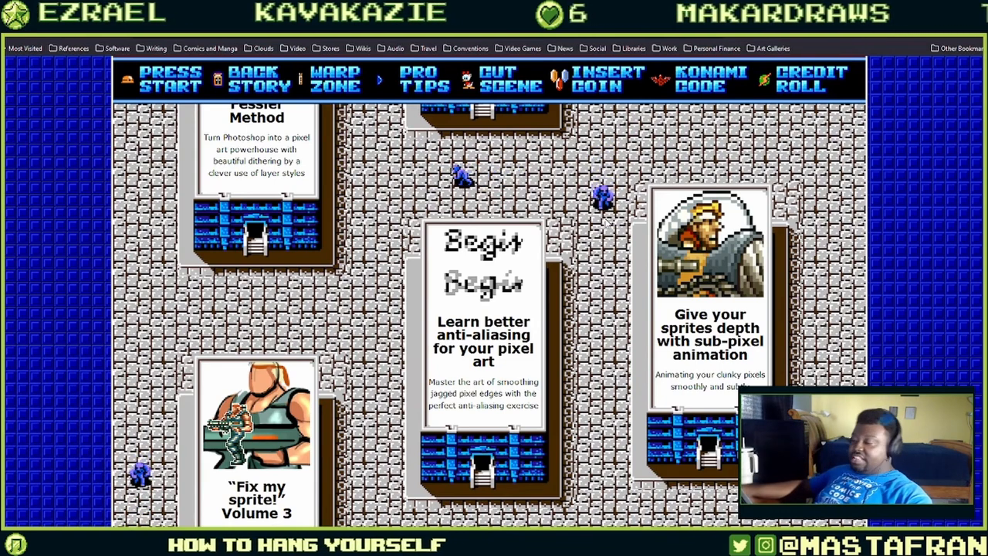
scroll(643, 224, down, 10)
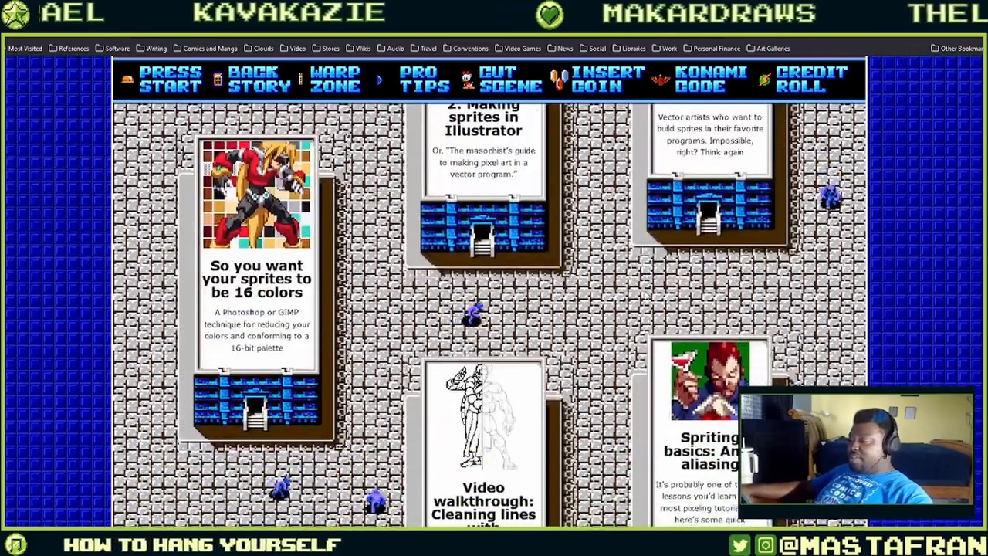
scroll(642, 296, down, 8)
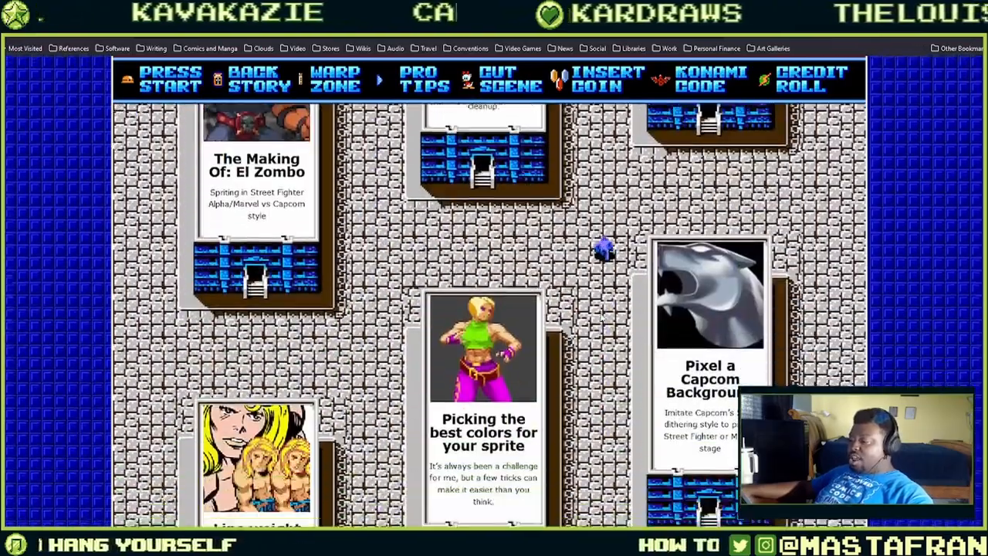
scroll(602, 318, down, 4)
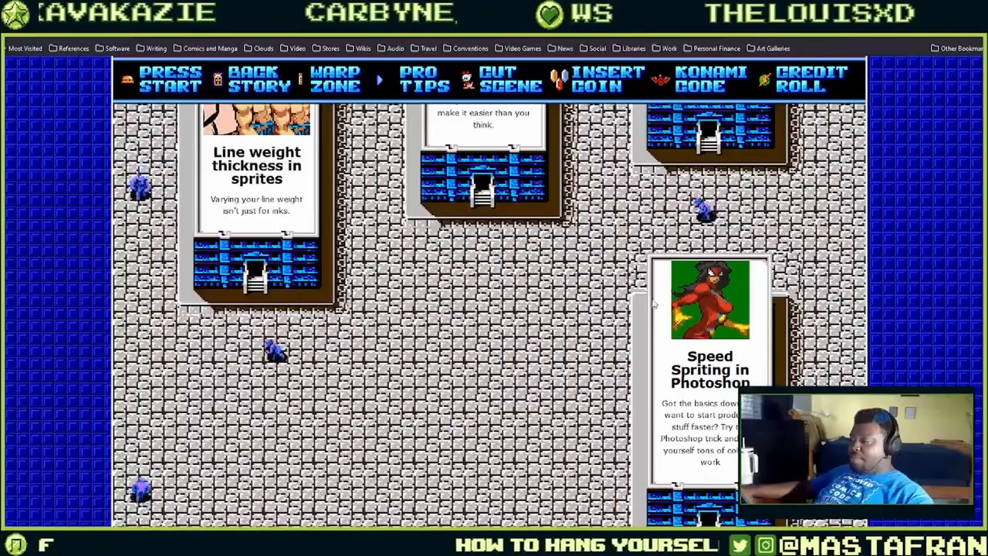
scroll(655, 304, up, 4)
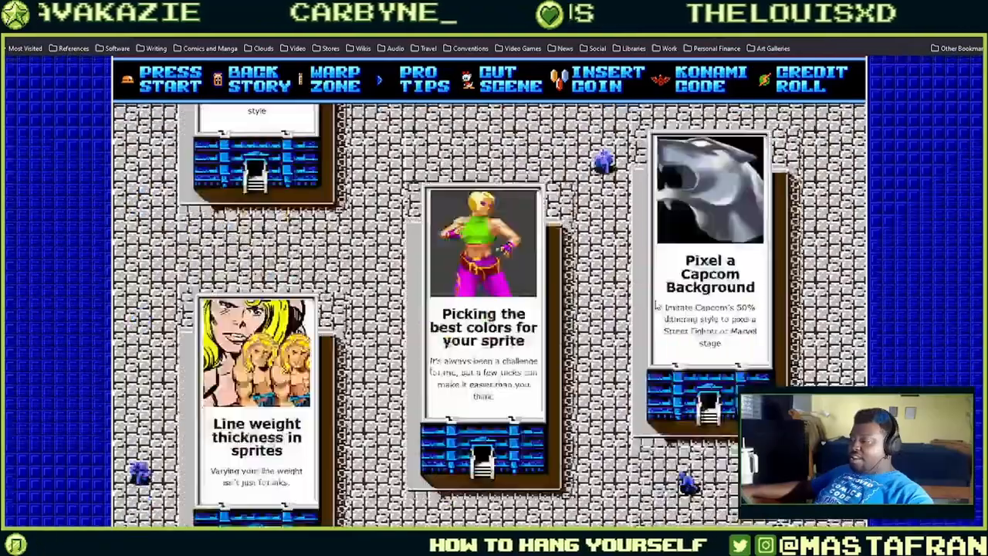
scroll(655, 305, up, 10)
scroll(655, 305, up, 4)
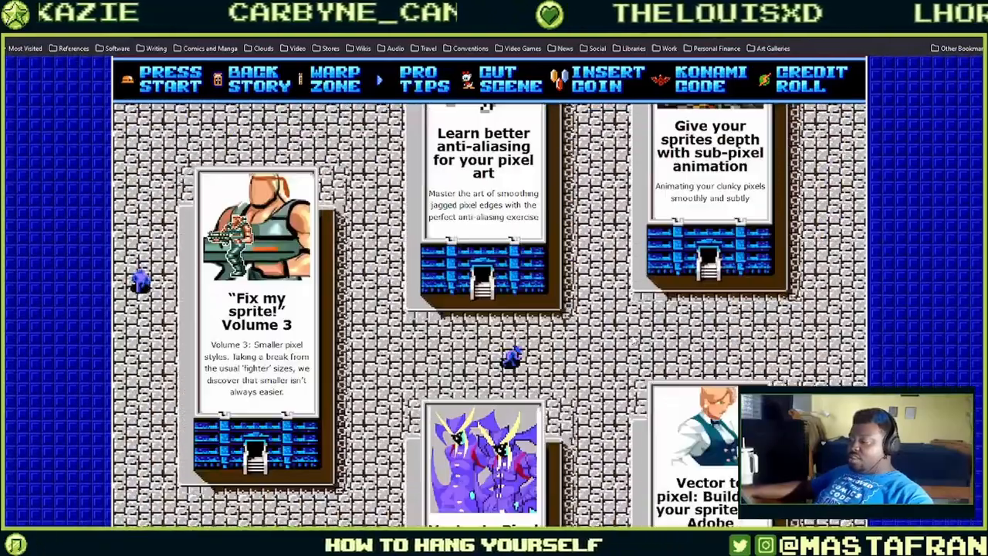
scroll(655, 305, up, 5)
scroll(655, 304, up, 3)
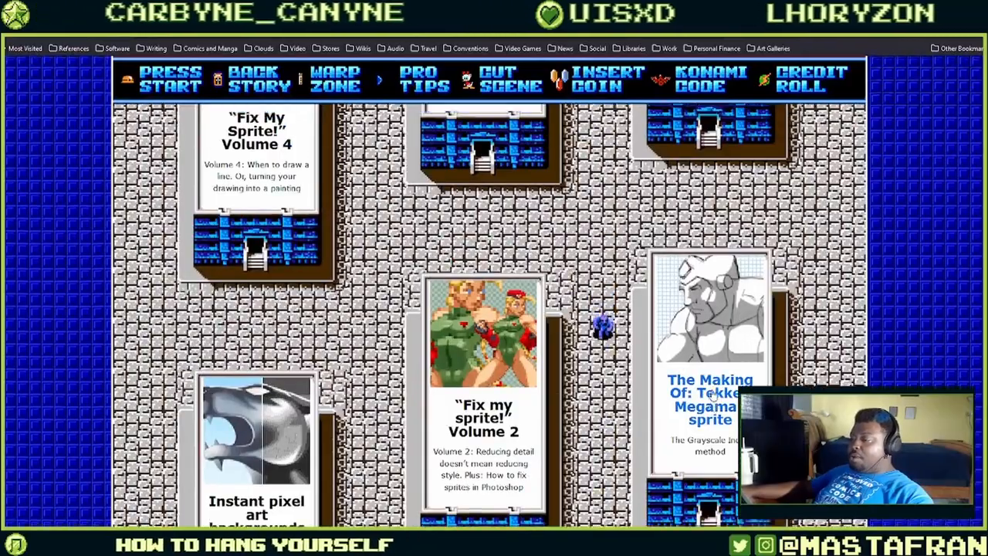
scroll(712, 394, up, 5)
scroll(742, 370, down, 6)
scroll(743, 370, down, 11)
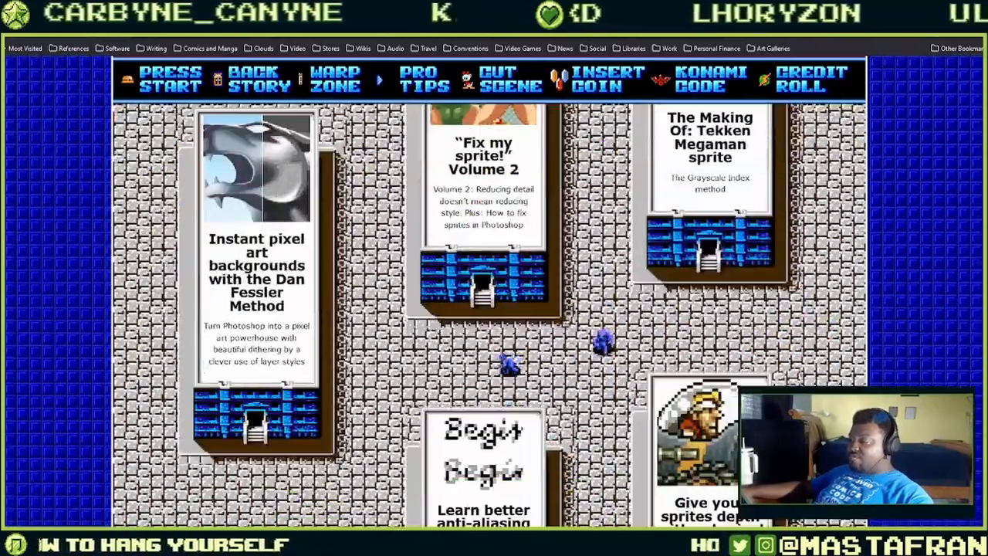
scroll(668, 341, down, 3)
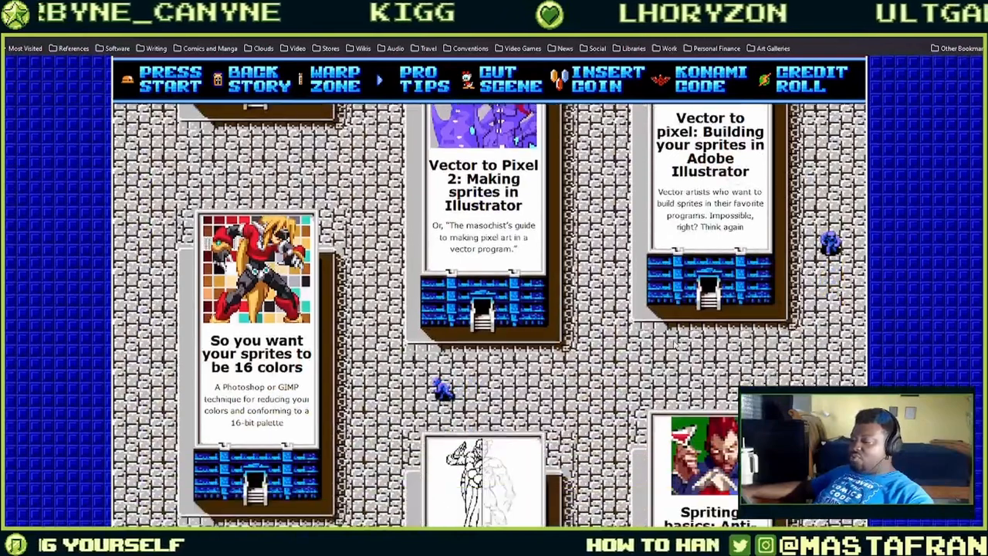
scroll(646, 347, down, 2)
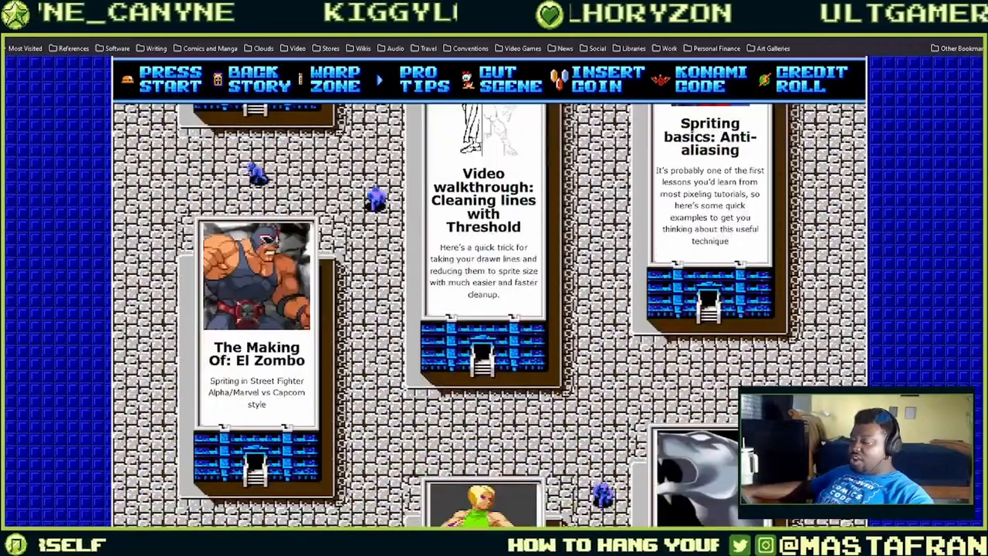
click(263, 356)
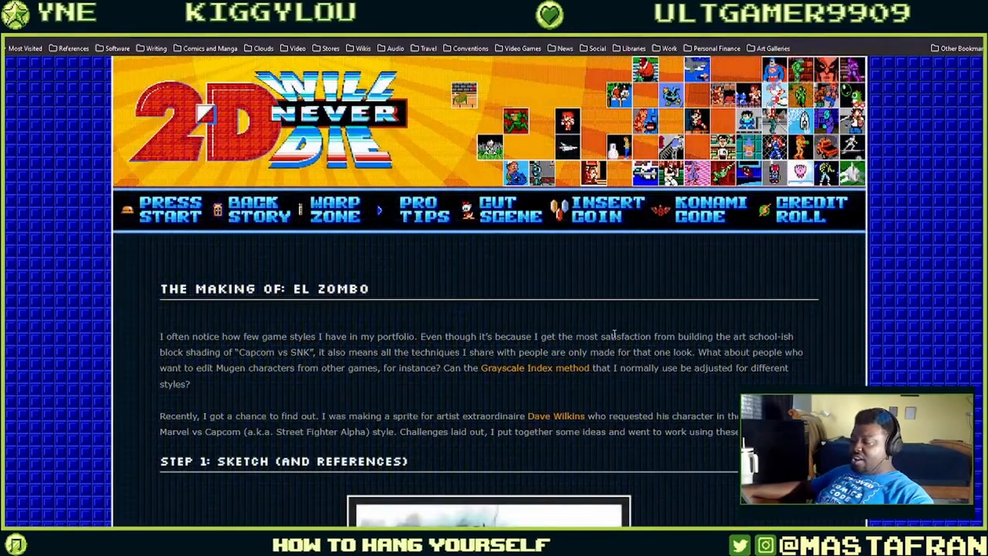
- Read through the El Zombo tutorial's reference sketch, traced line art and grayscale shading stages
scroll(613, 333, down, 8)
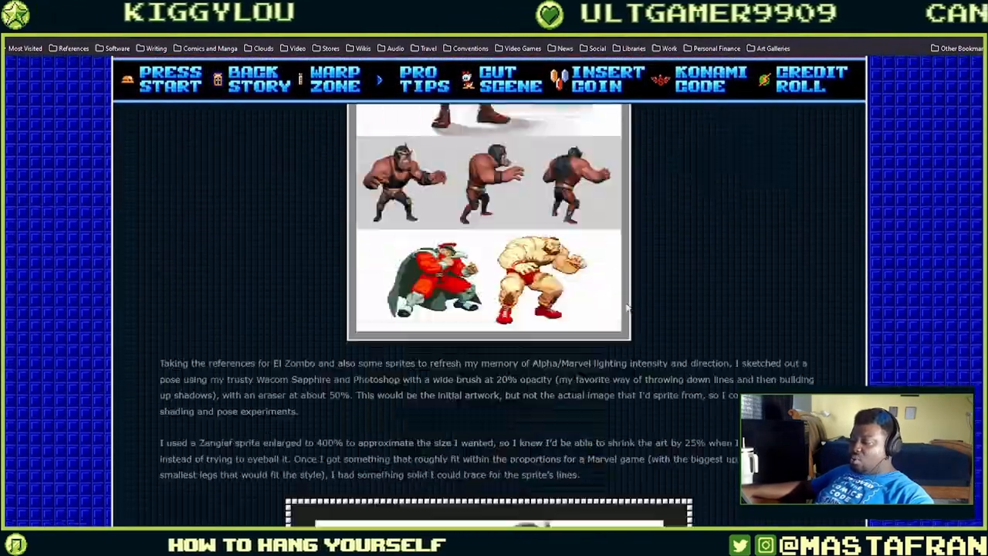
scroll(627, 307, down, 5)
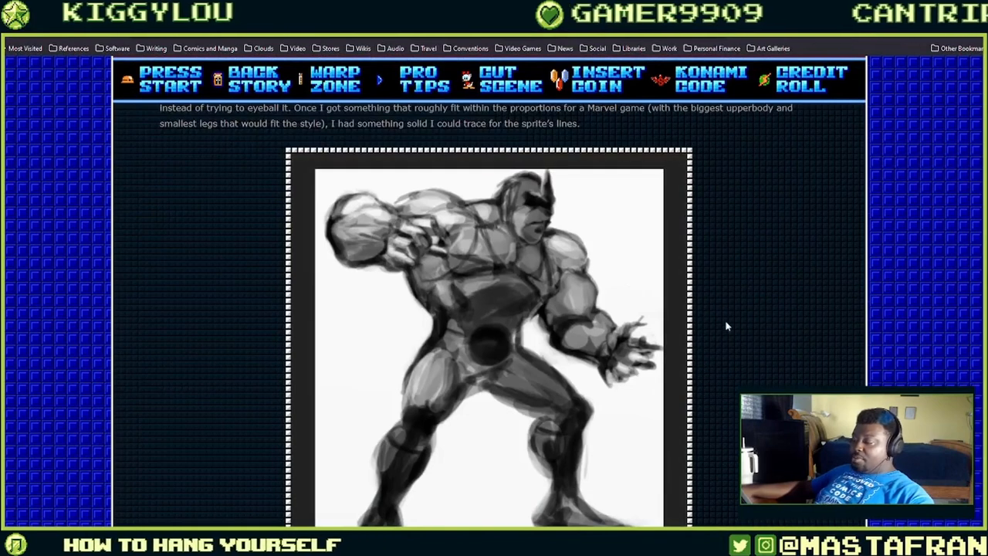
scroll(437, 348, down, 8)
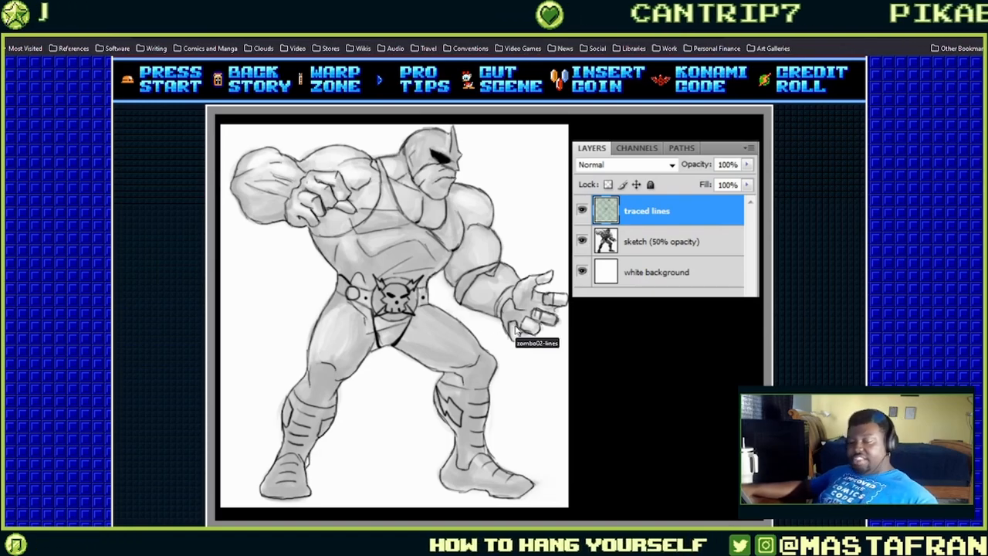
scroll(515, 330, down, 15)
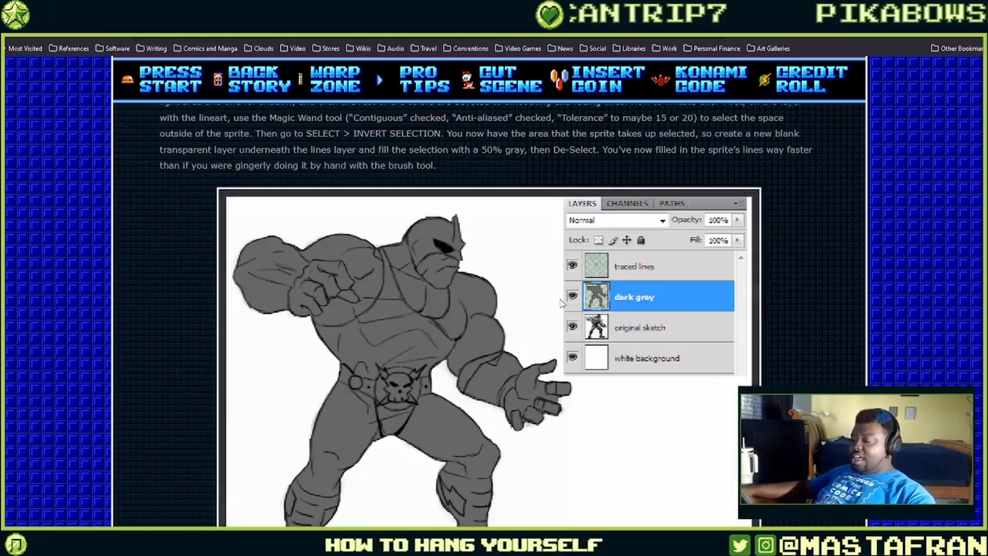
scroll(562, 304, down, 8)
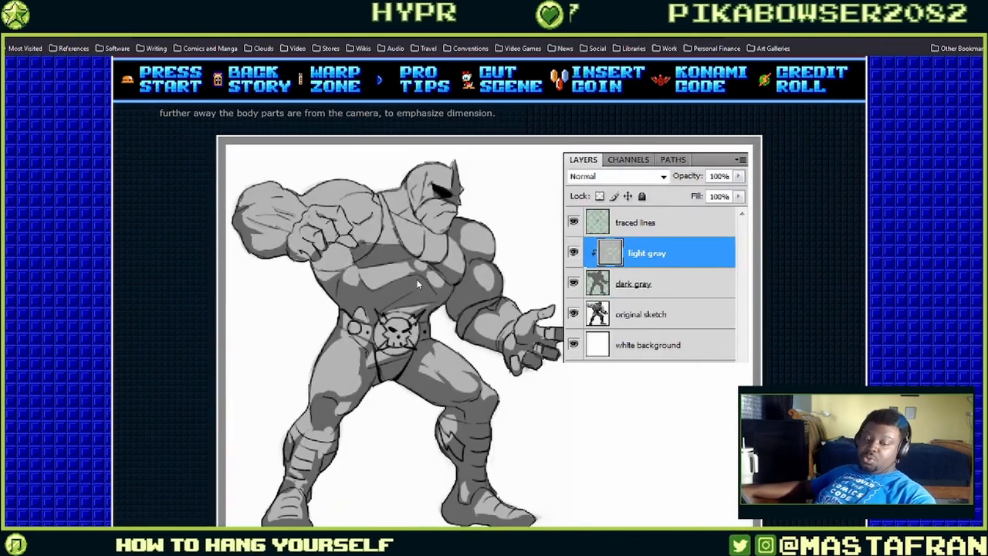
scroll(443, 280, down, 8)
scroll(452, 281, down, 20)
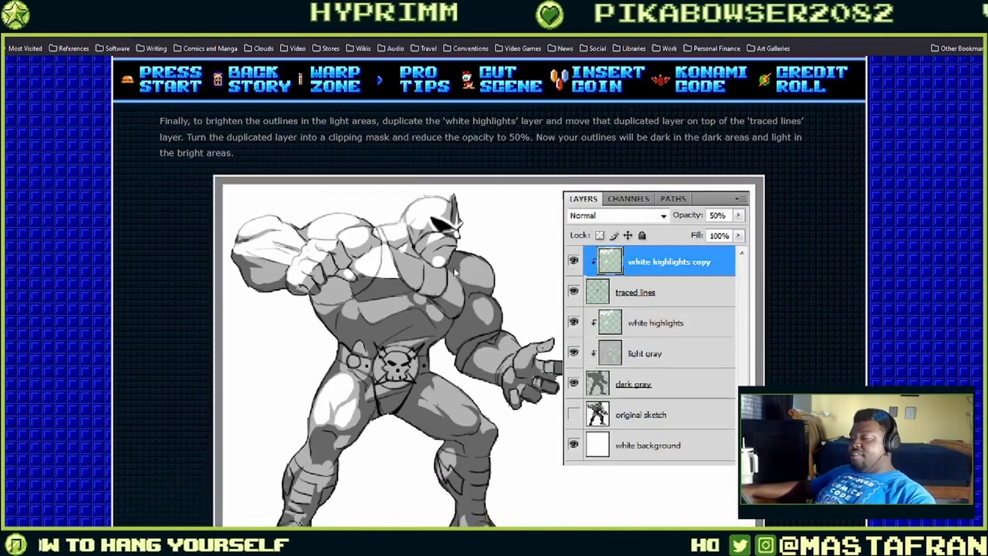
- Examine the tutorial's grayscale sprite cleanup, Step 5: Colors and Step 6: Final Cleanup sections
scroll(494, 247, up, 3)
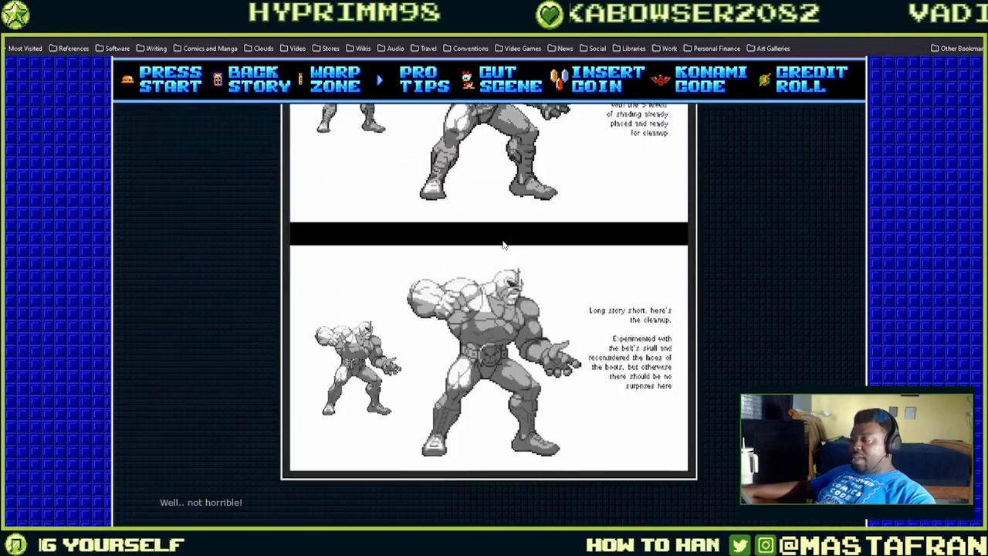
scroll(653, 212, up, 1)
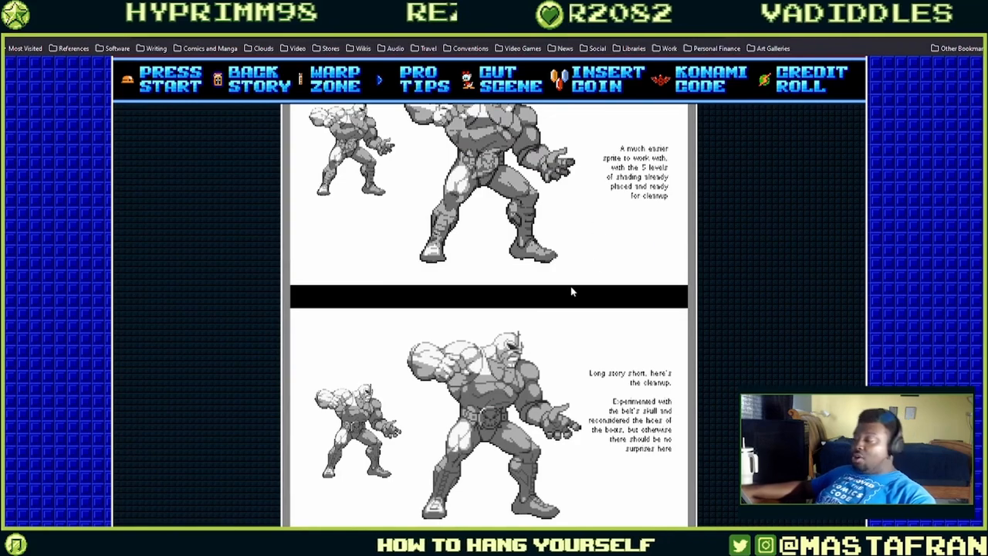
scroll(571, 292, down, 10)
scroll(601, 267, down, 6)
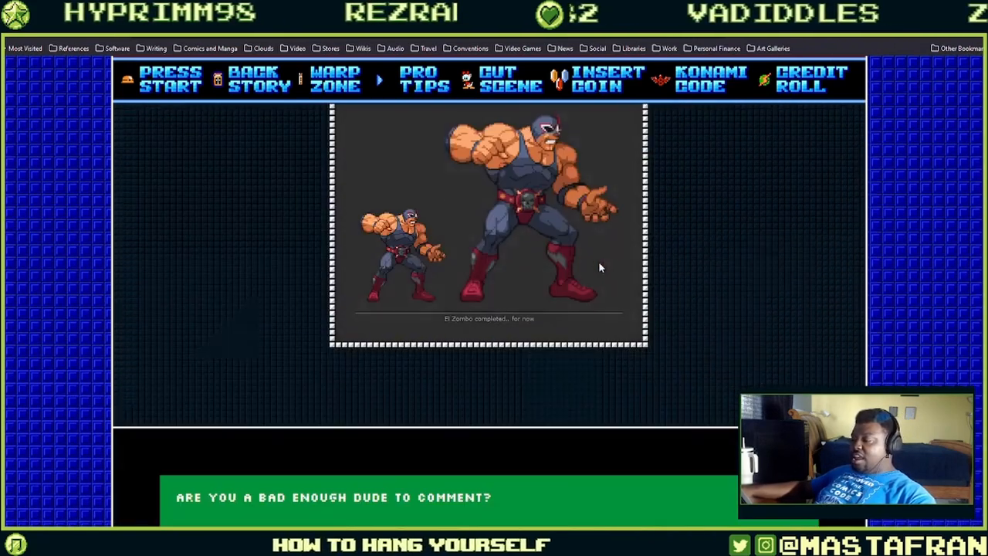
scroll(608, 254, up, 10)
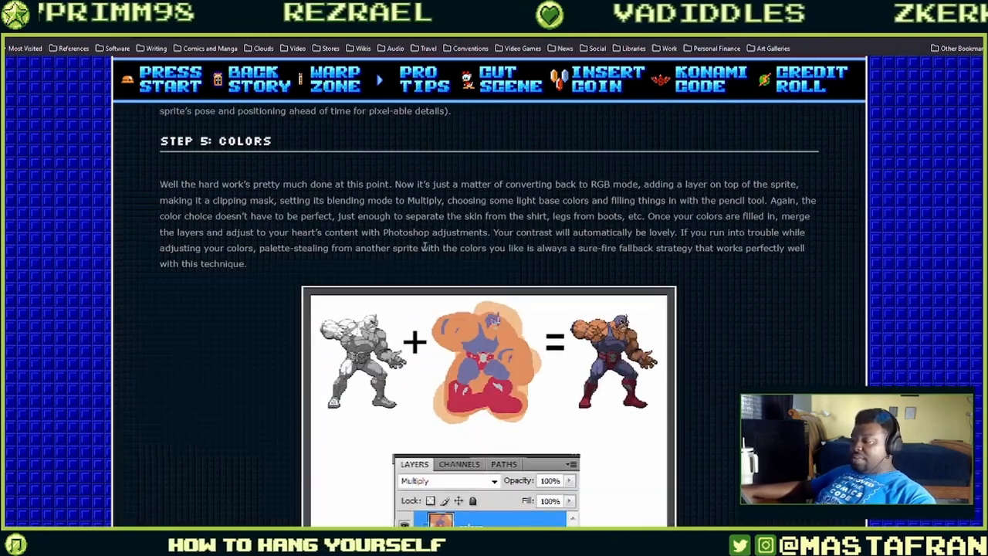
scroll(388, 382, down, 5)
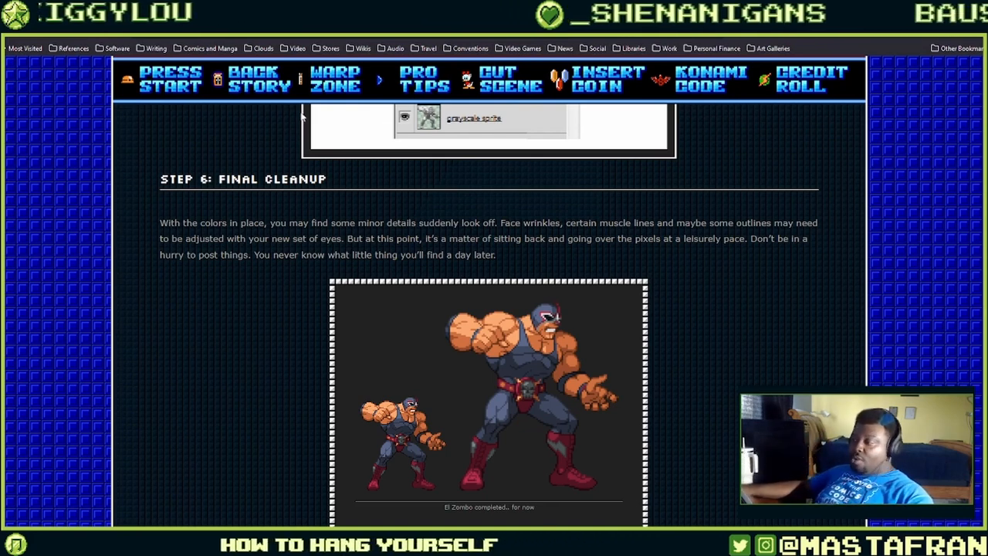
- Share the El Zombo tutorial's web address in the stream chat and switch back to the sprite editor
click(318, 33)
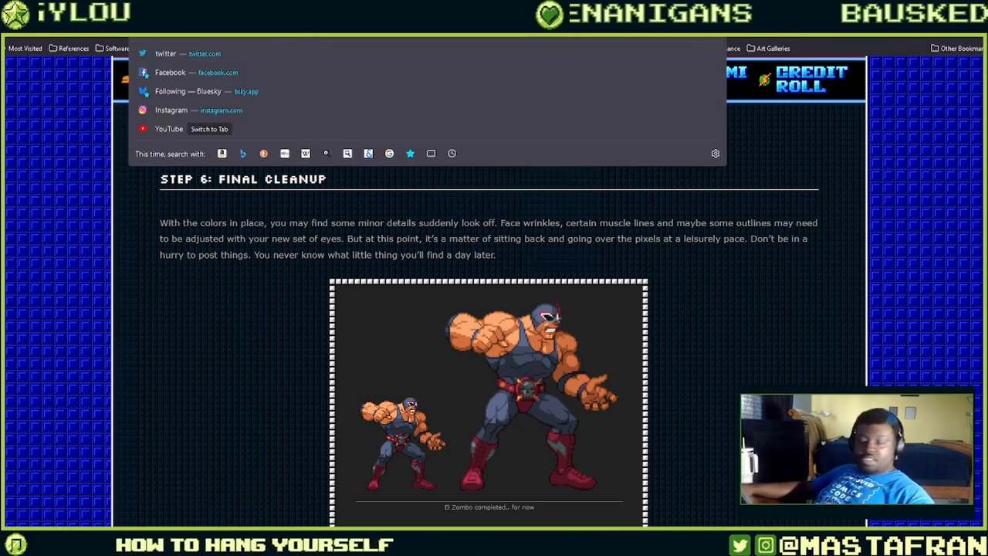
key(Escape)
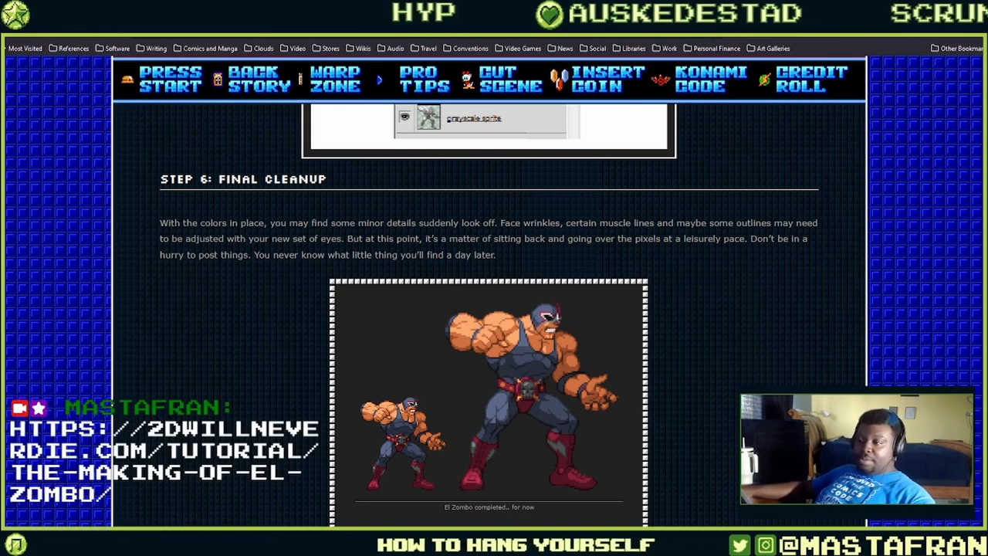
key(alt+Tab)
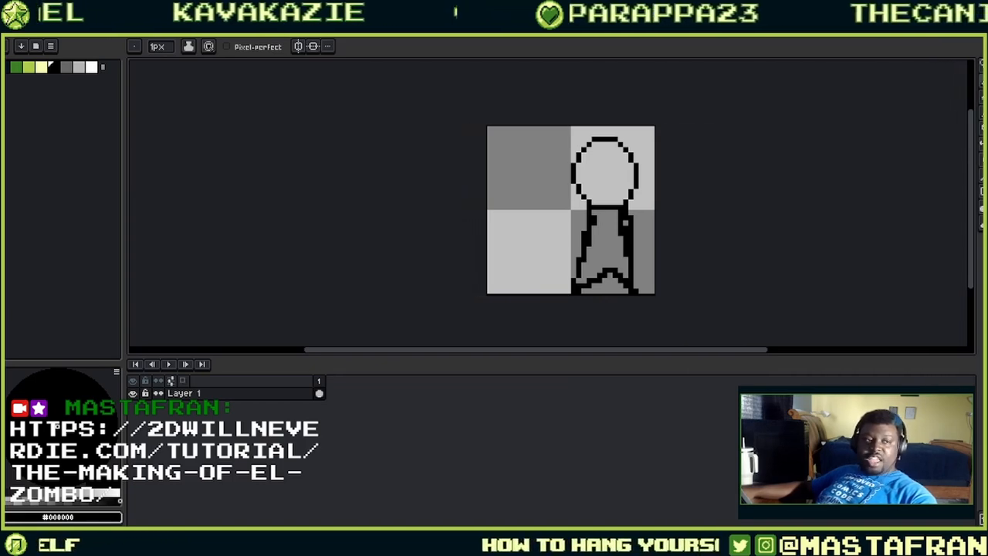
- Switch to the Pixel Logic site in the browser and open the book's Gumroad page from its completion post
key(alt+Tab)
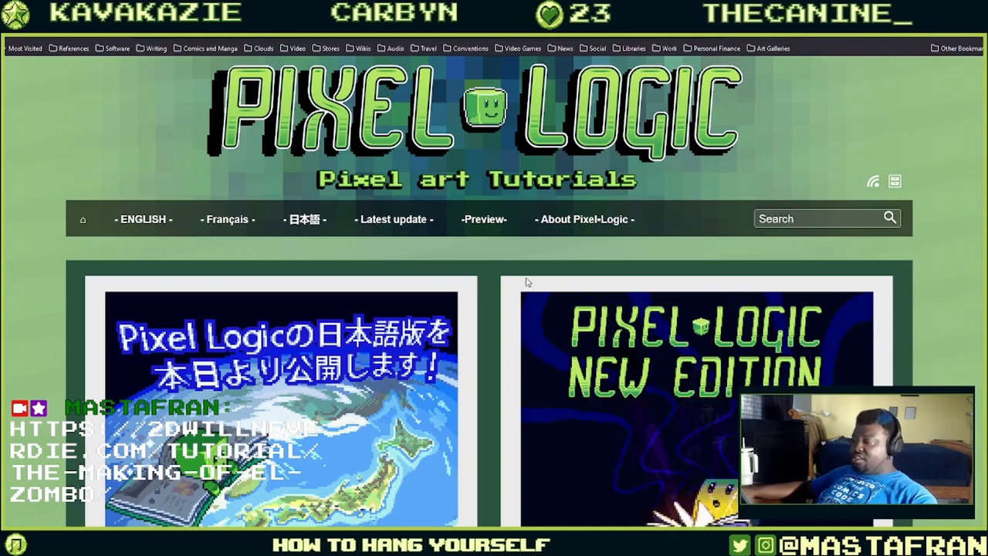
scroll(505, 295, down, 5)
scroll(505, 295, down, 4)
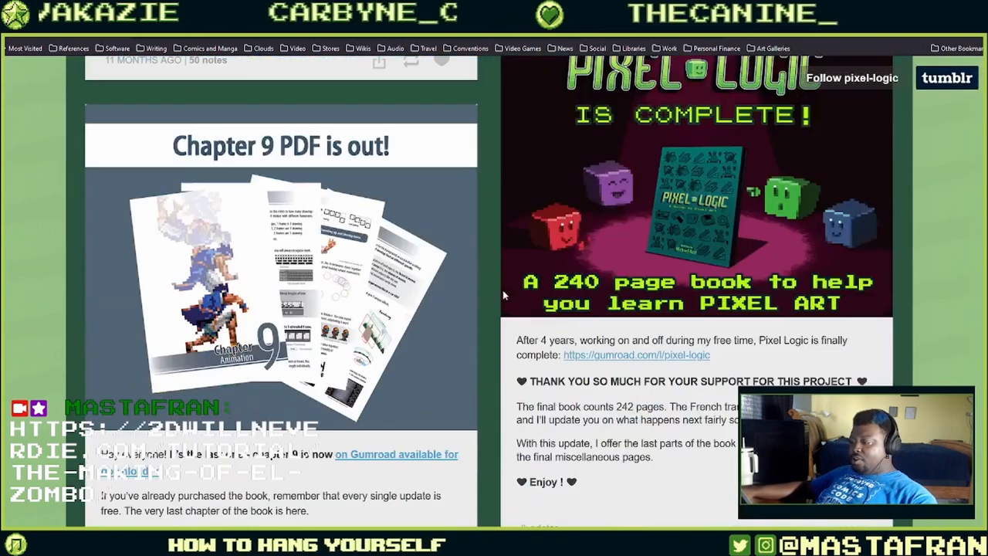
click(666, 356)
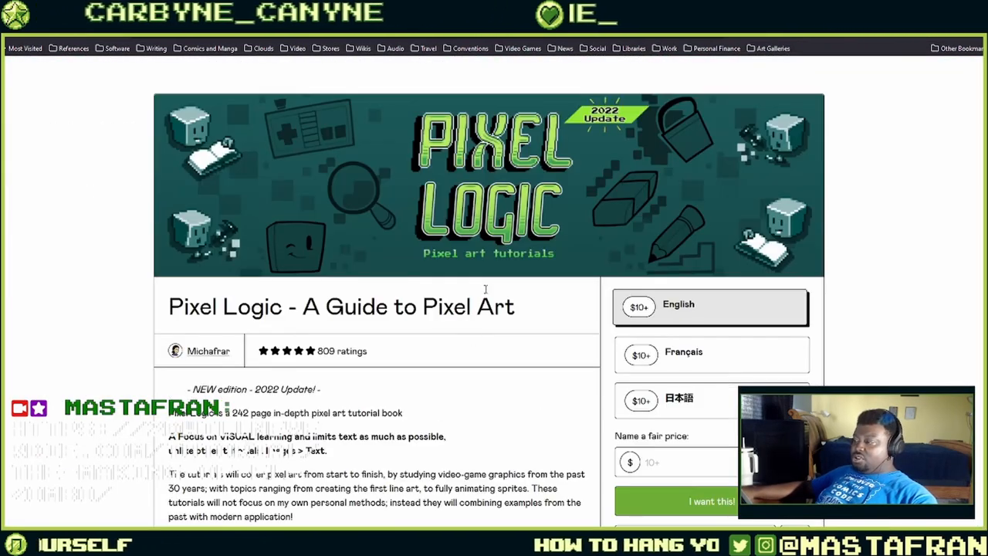
- Copy the Pixel Logic product page's web address and share it in the stream chat
key(ctrl+l)
key(ctrl+c)
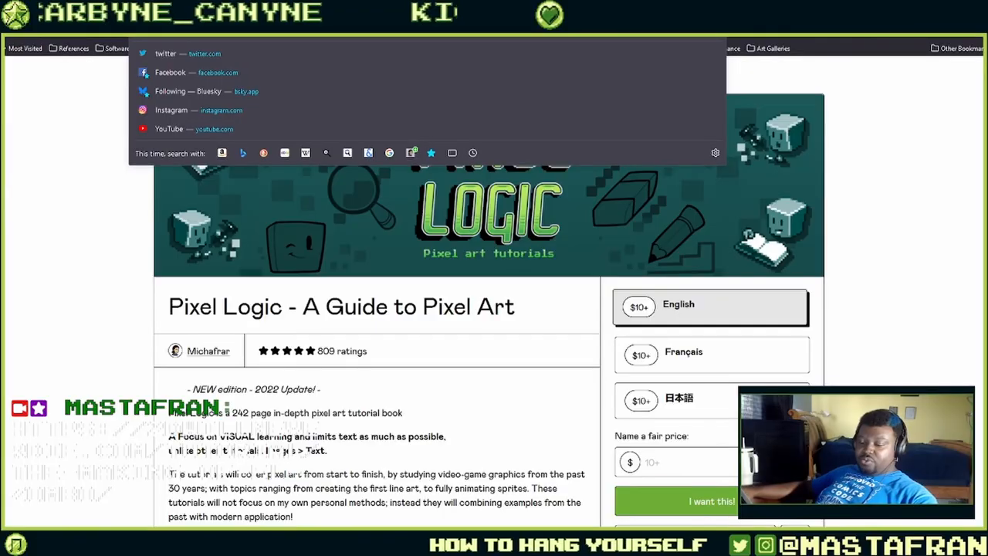
key(alt+Tab)
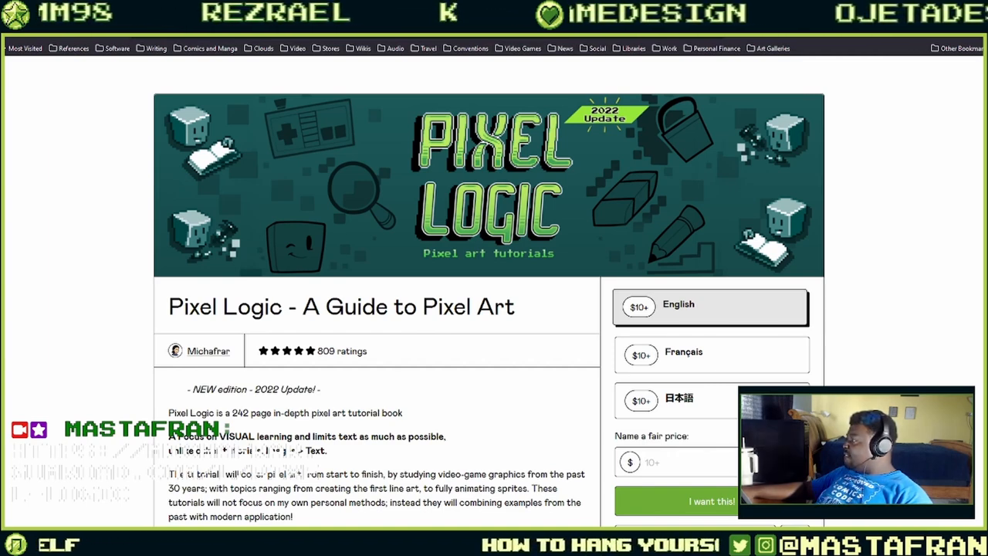
- Bring the Pixel Logic book into view and look back through its pages from line art to the canvas size section
drag(987, 77, 378, 36)
scroll(556, 131, up, 3)
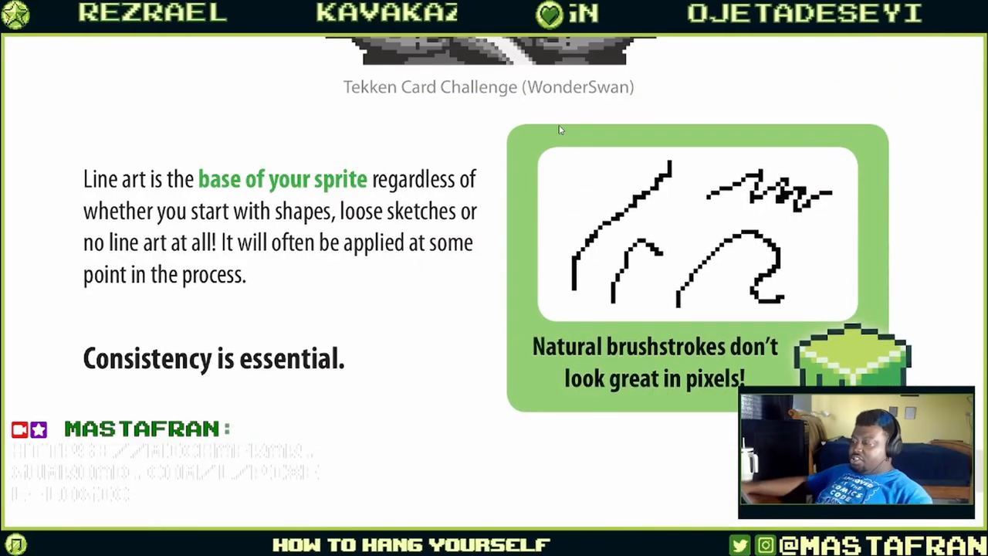
scroll(560, 131, up, 20)
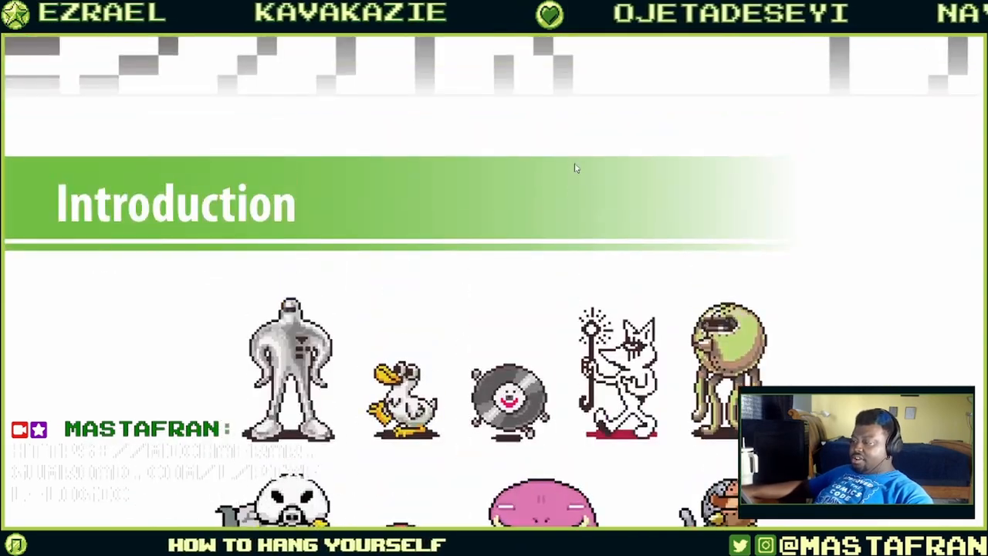
scroll(575, 167, up, 10)
scroll(638, 187, up, 20)
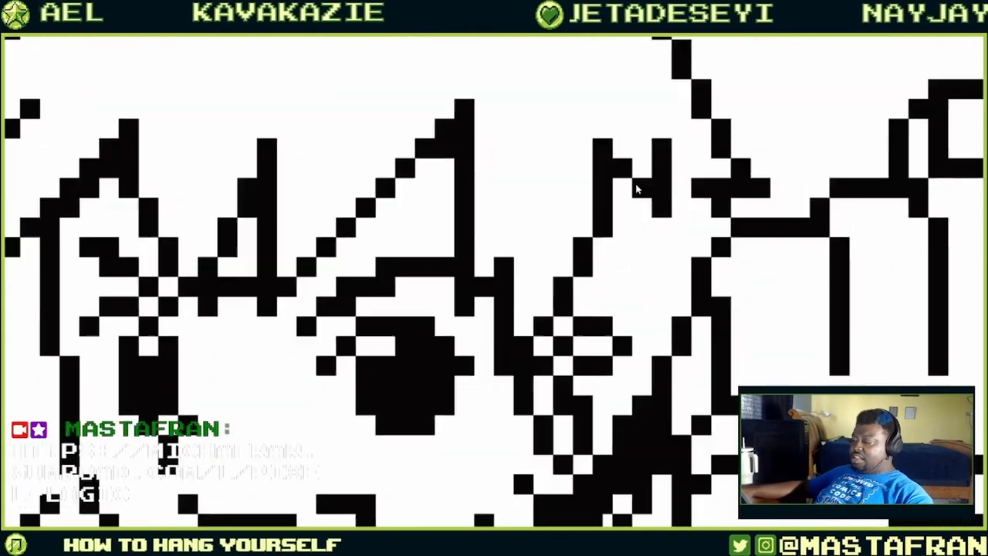
scroll(630, 216, up, 20)
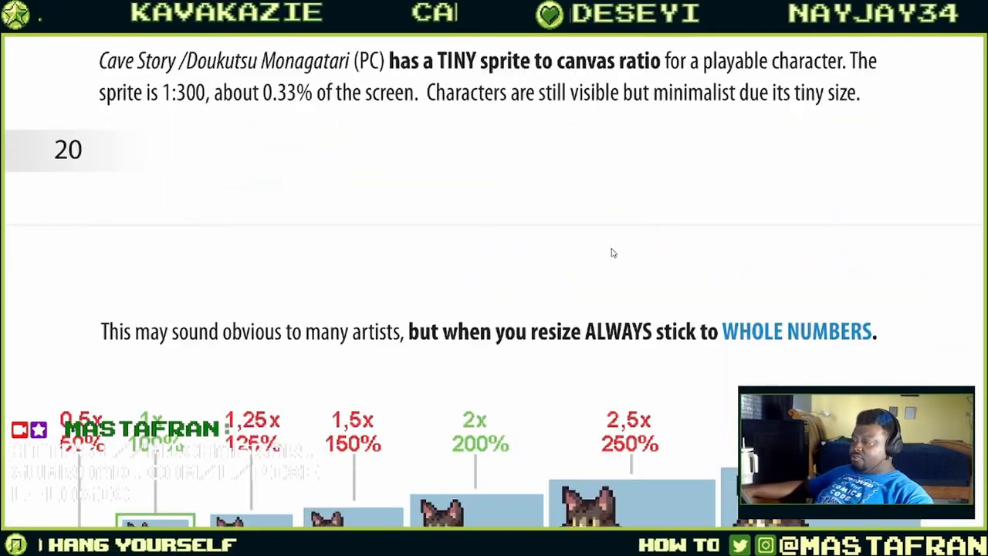
scroll(595, 290, up, 15)
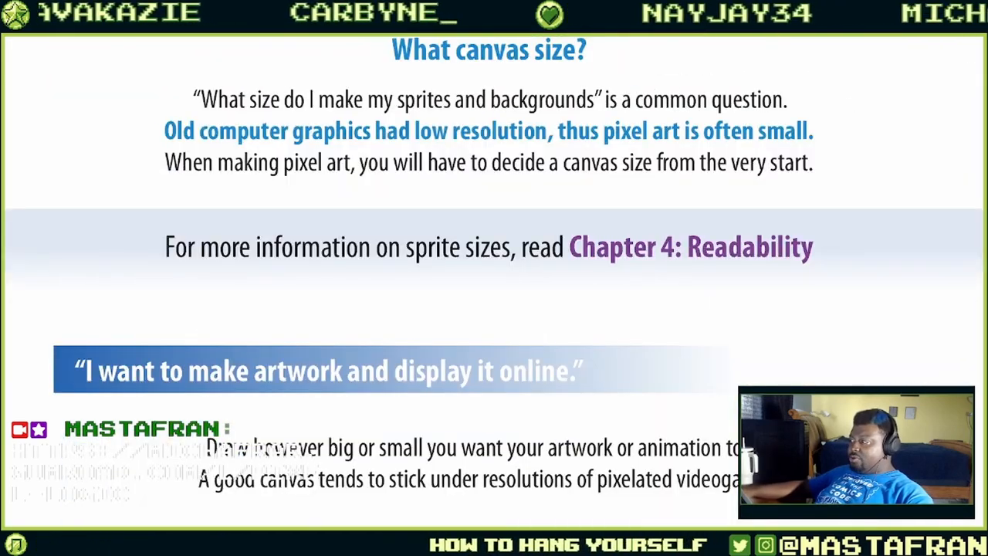
- Look over the Pixel Logic book's cover and go to its Contents page, fitting the whole page in view
key(alt+Tab)
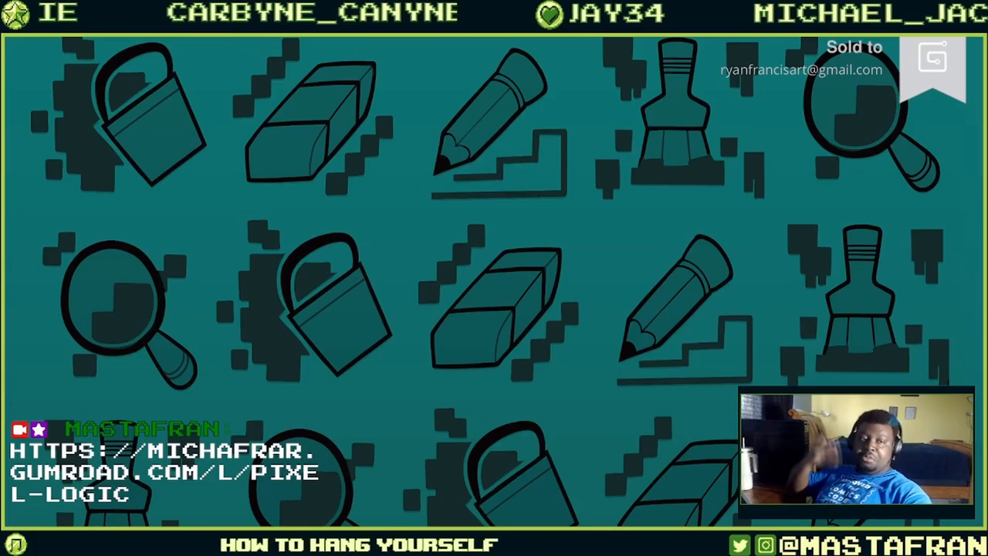
scroll(780, 236, down, 13)
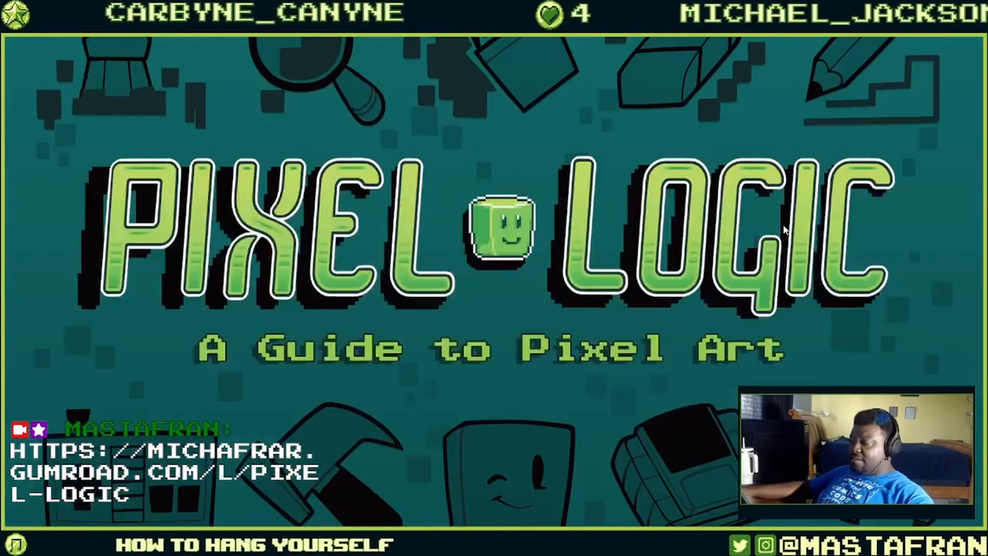
scroll(824, 217, up, 7)
scroll(837, 208, down, 10)
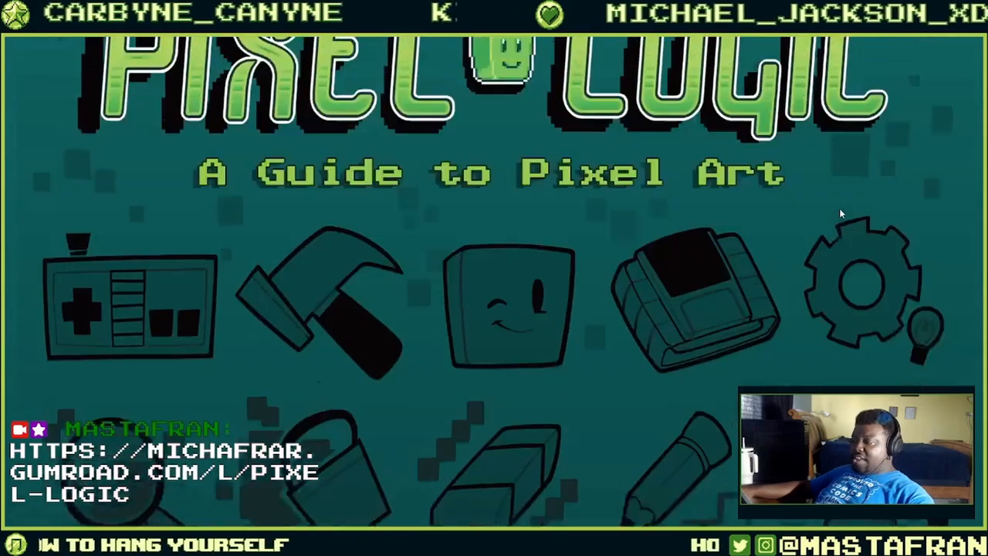
scroll(818, 186, down, 10)
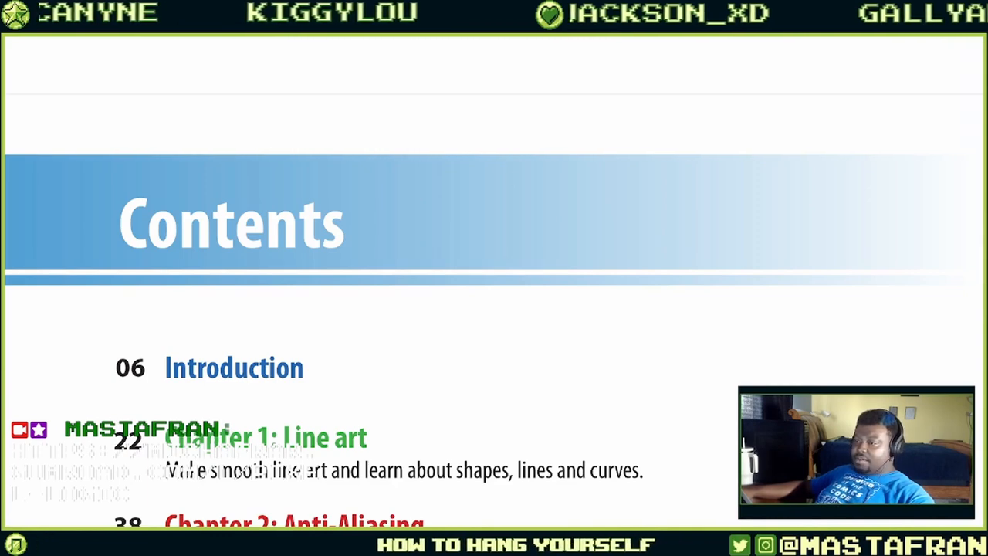
key(ctrl+0)
right_click(271, 202)
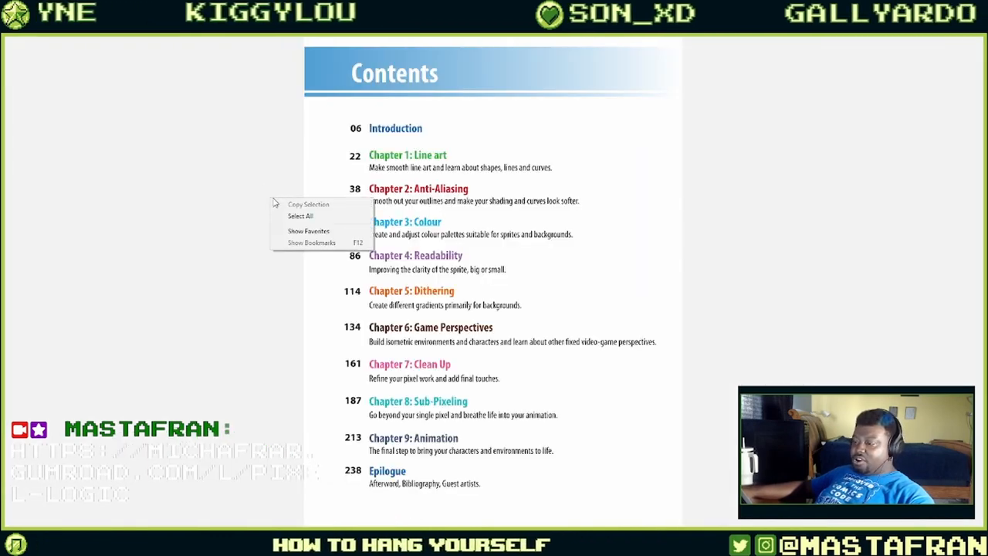
click(249, 155)
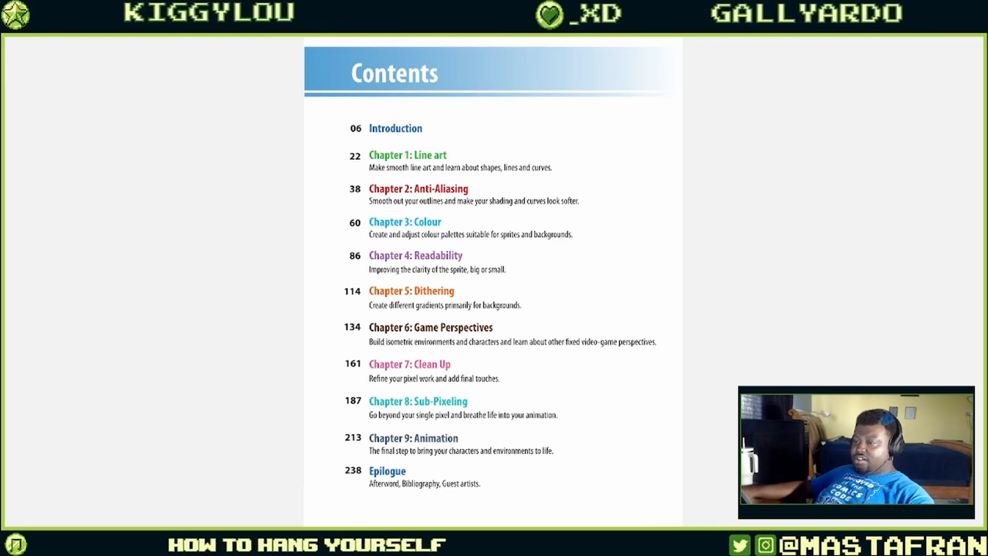
right_click(83, 73)
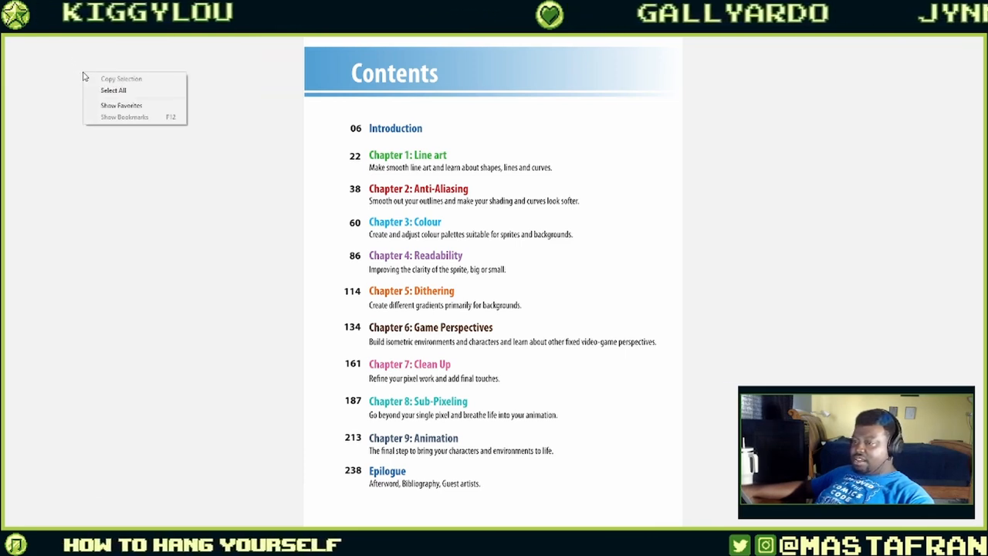
key(Escape)
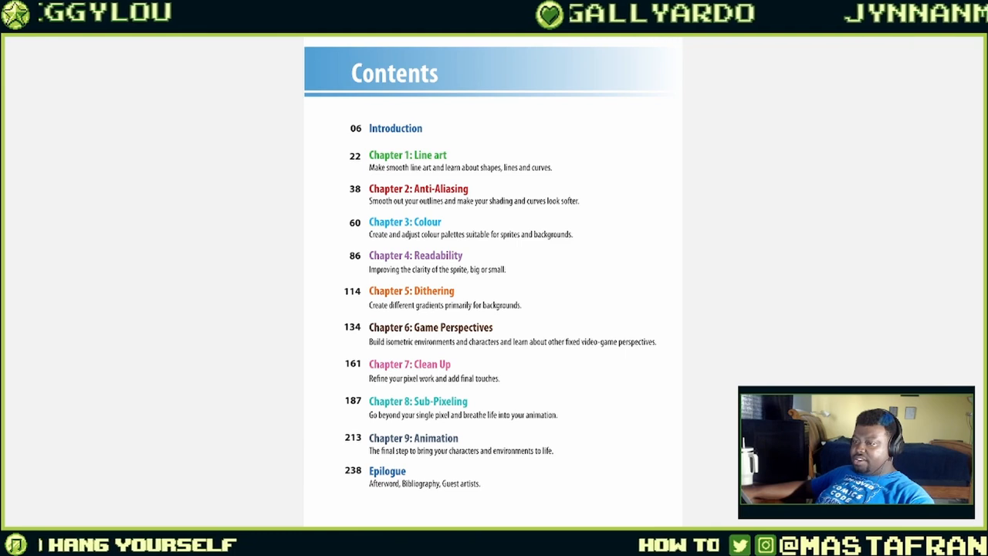
right_click(63, 63)
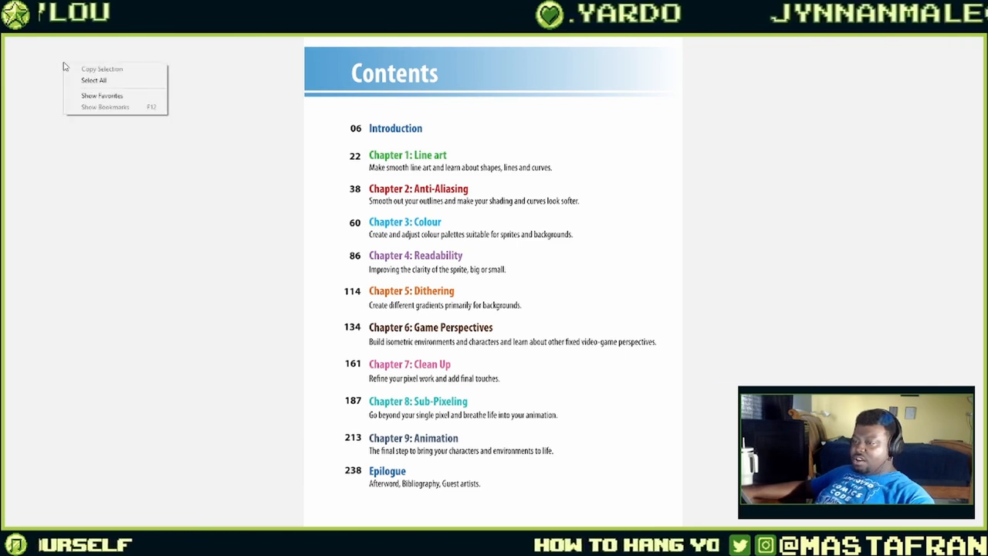
click(63, 62)
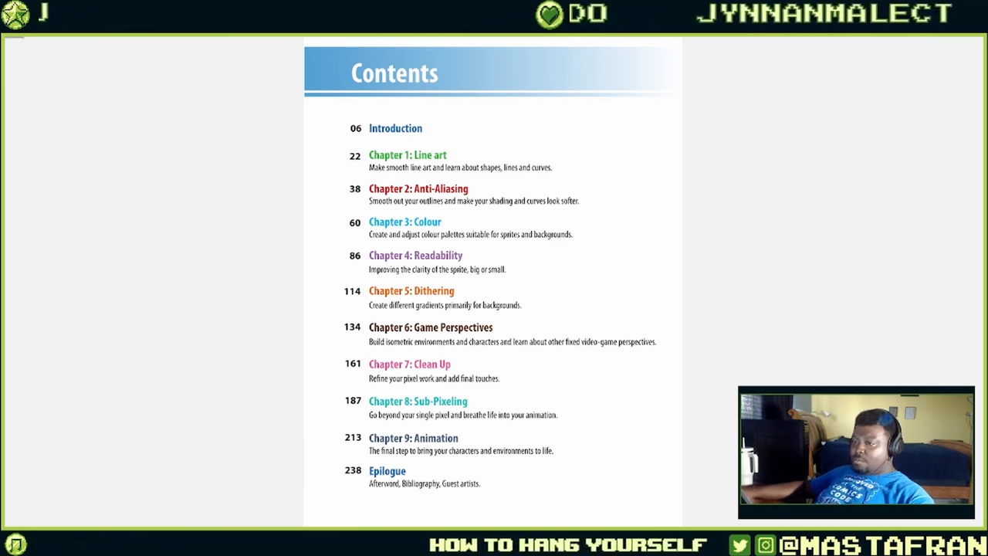
key(ctrl+minus)
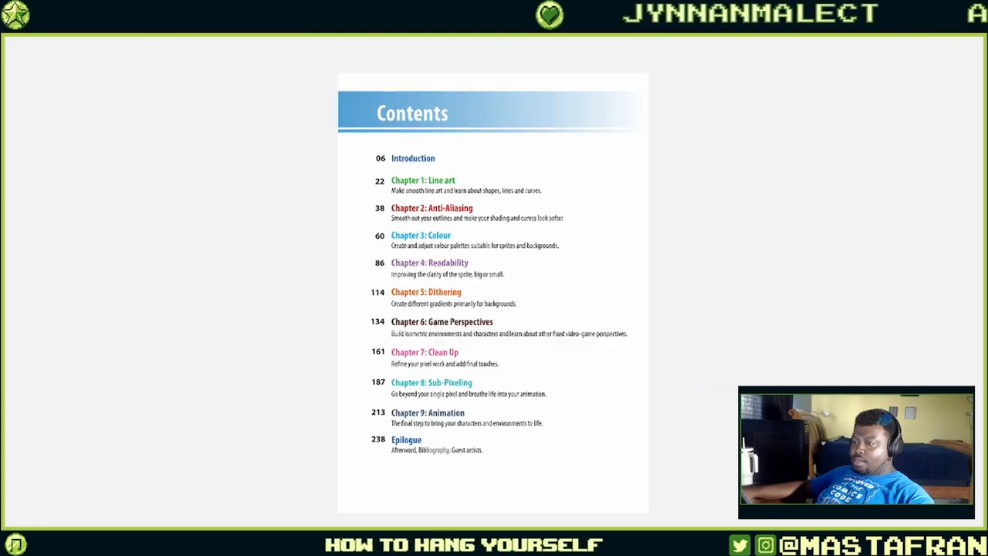
key(ctrl+plus)
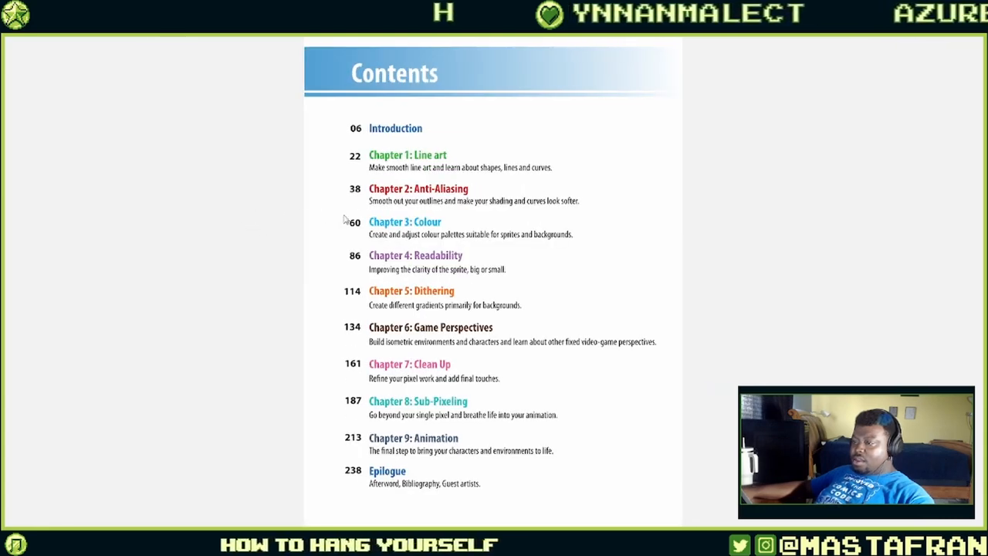
scroll(344, 219, down, 3)
scroll(373, 147, up, 4)
scroll(377, 138, down, 1)
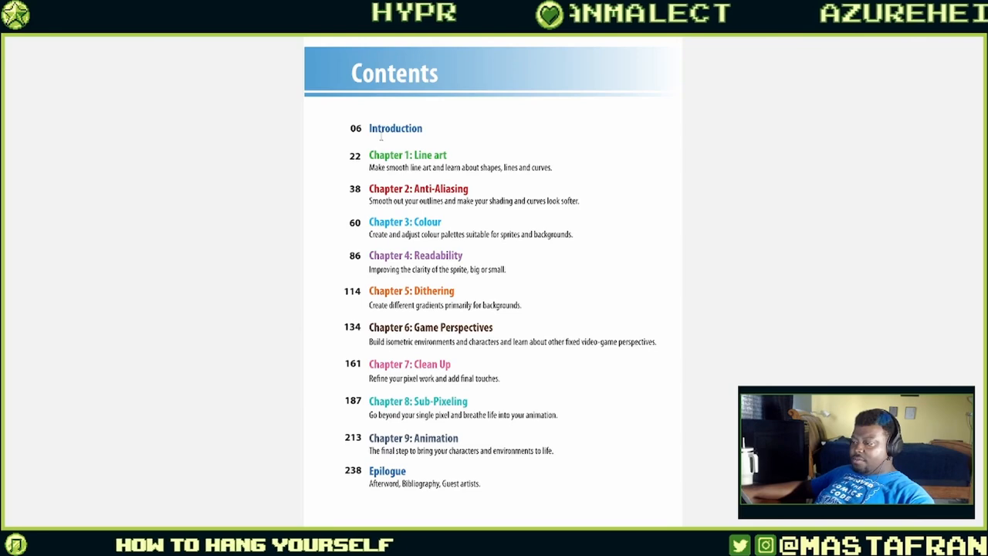
- Page through the book's prologue on programs, pixel art history, canvas ratios and resizing, up to the Lines and curves page
scroll(381, 135, down, 3)
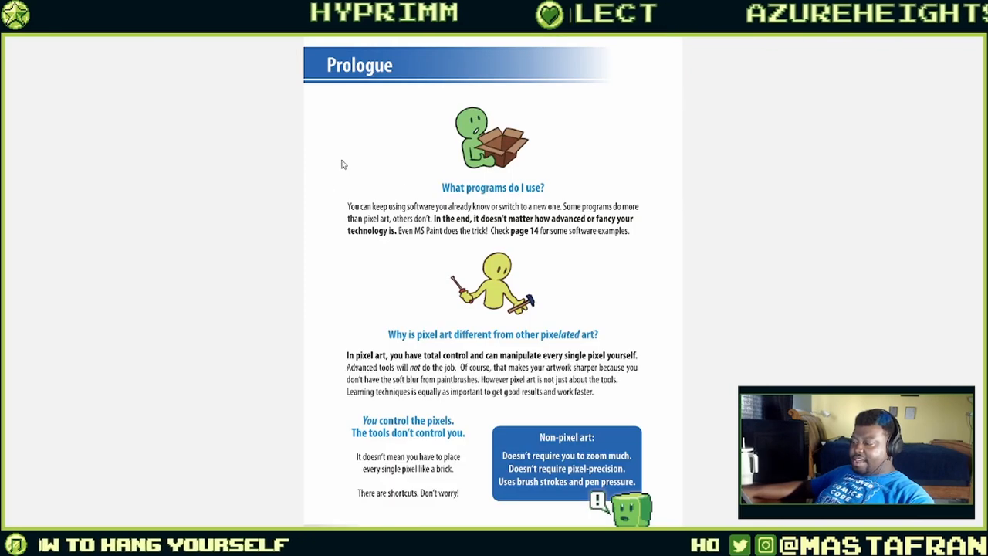
scroll(336, 236, down, 1)
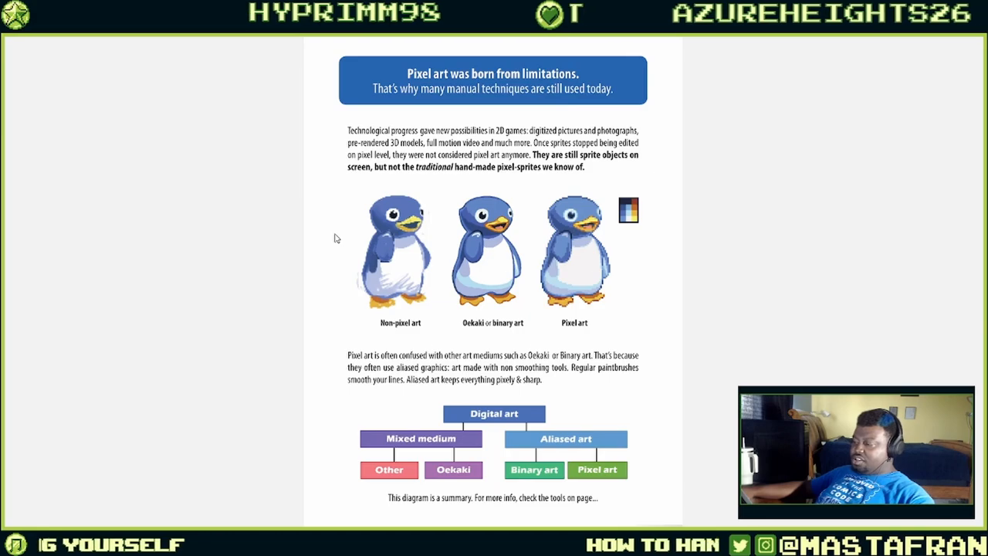
scroll(336, 236, down, 2)
scroll(340, 235, down, 1)
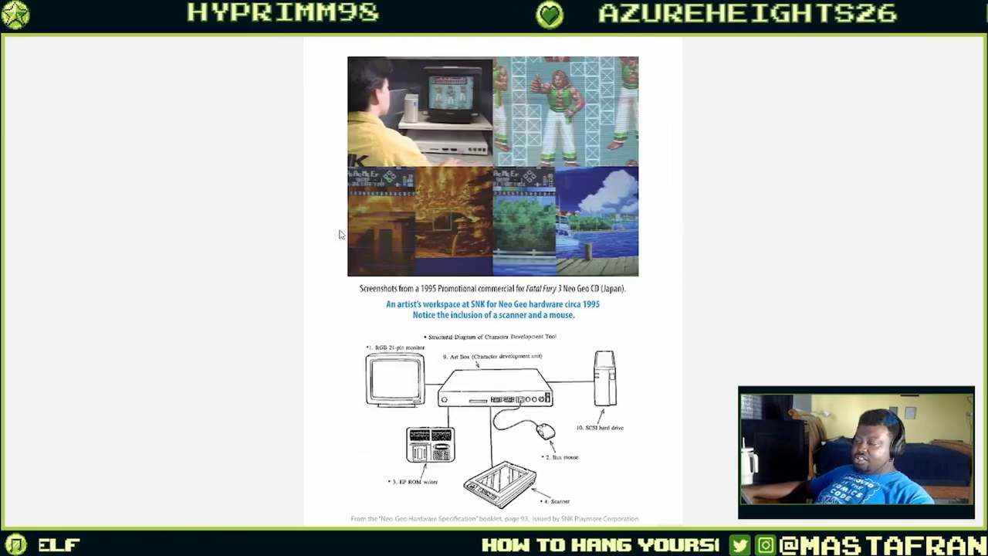
scroll(340, 235, down, 1)
scroll(343, 229, down, 1)
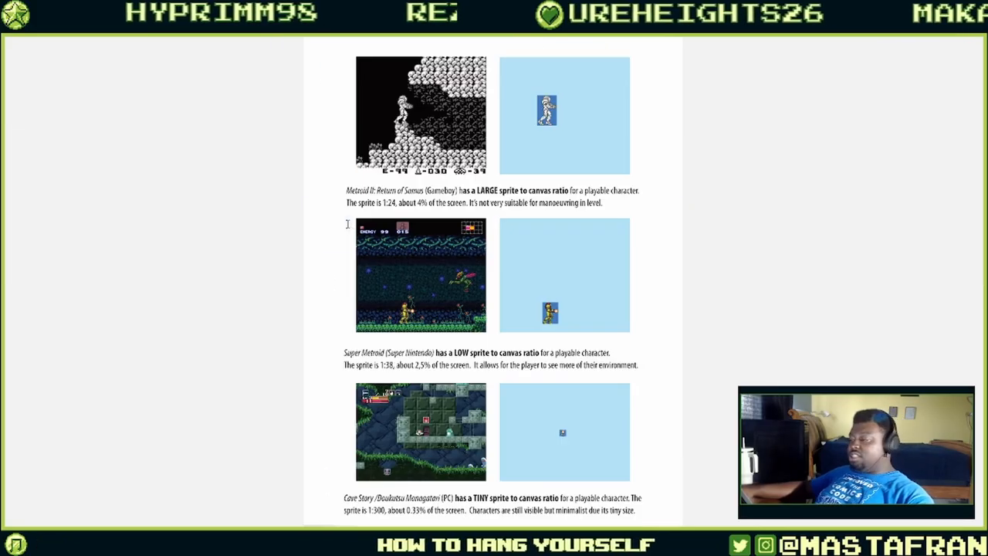
scroll(351, 222, down, 1)
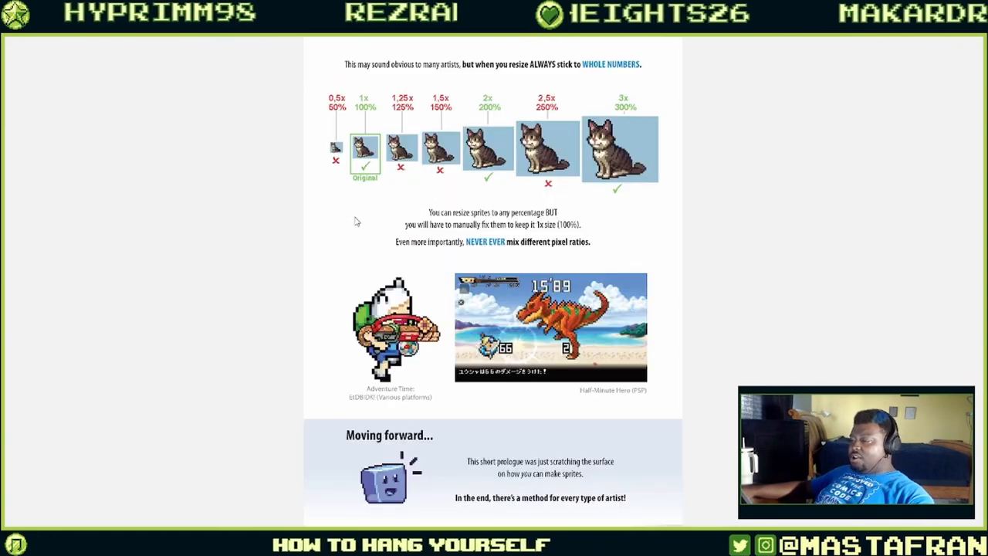
scroll(348, 231, down, 1)
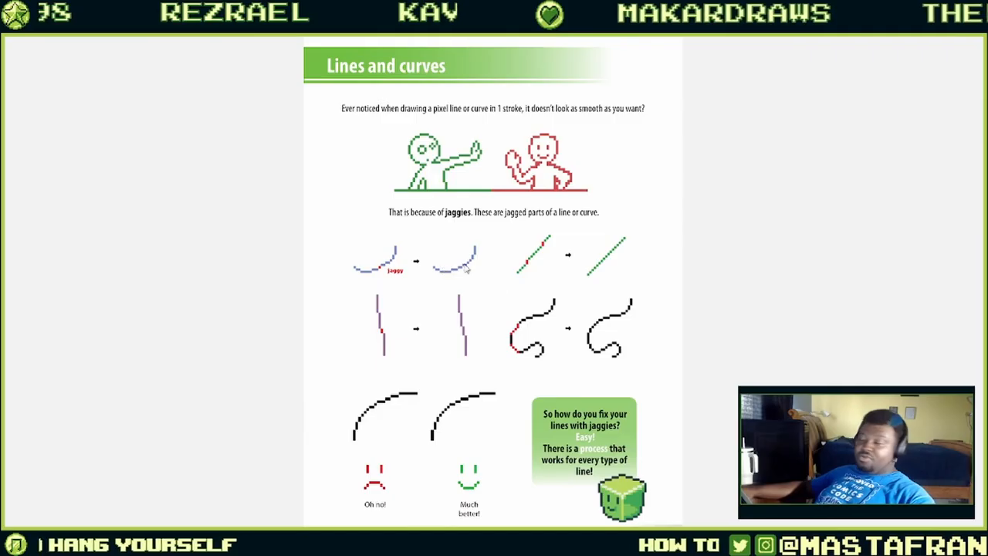
- Skim the chapters on line art, anti-aliasing, colour, readability and game perspectives, up to the isometric Terrain page
scroll(466, 269, down, 4)
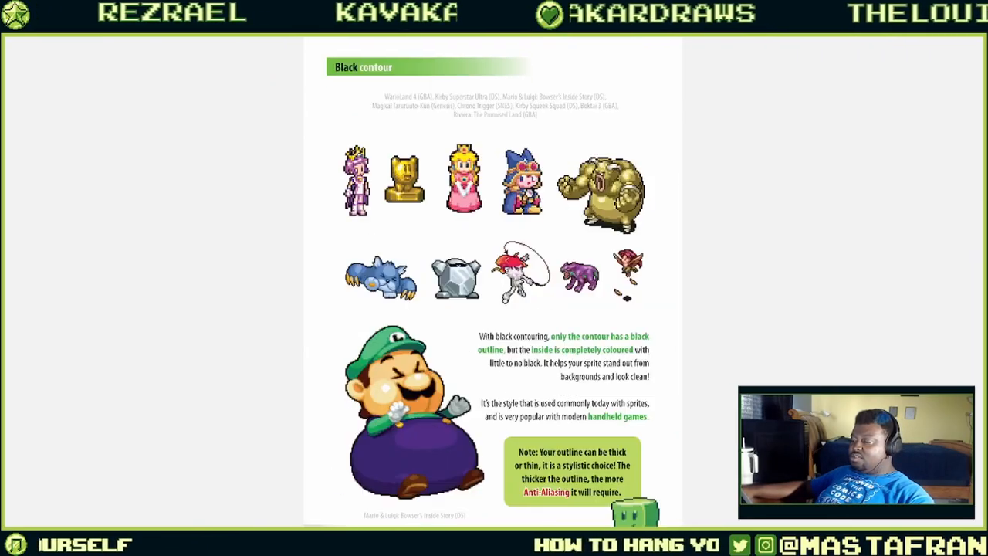
scroll(521, 290, down, 4)
scroll(523, 297, down, 15)
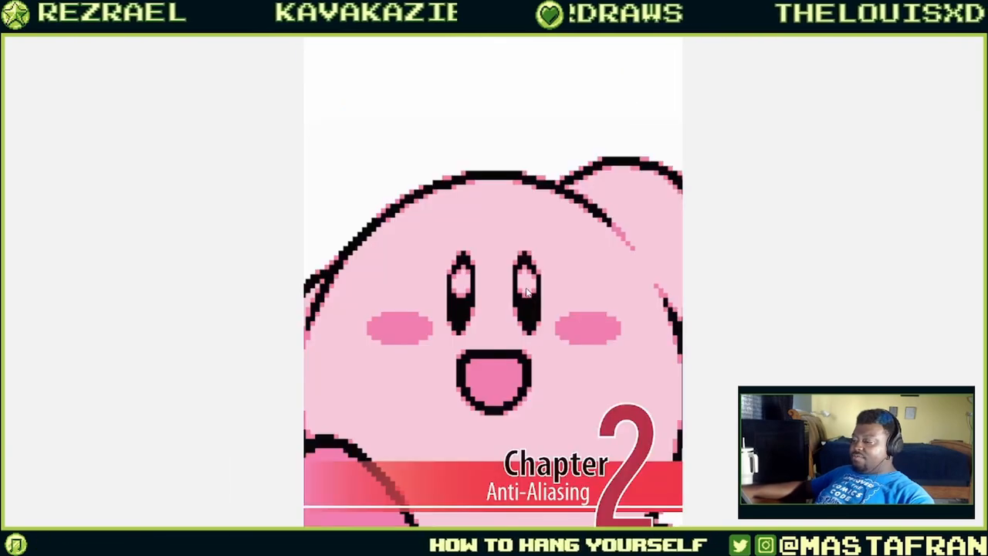
scroll(527, 287, down, 5)
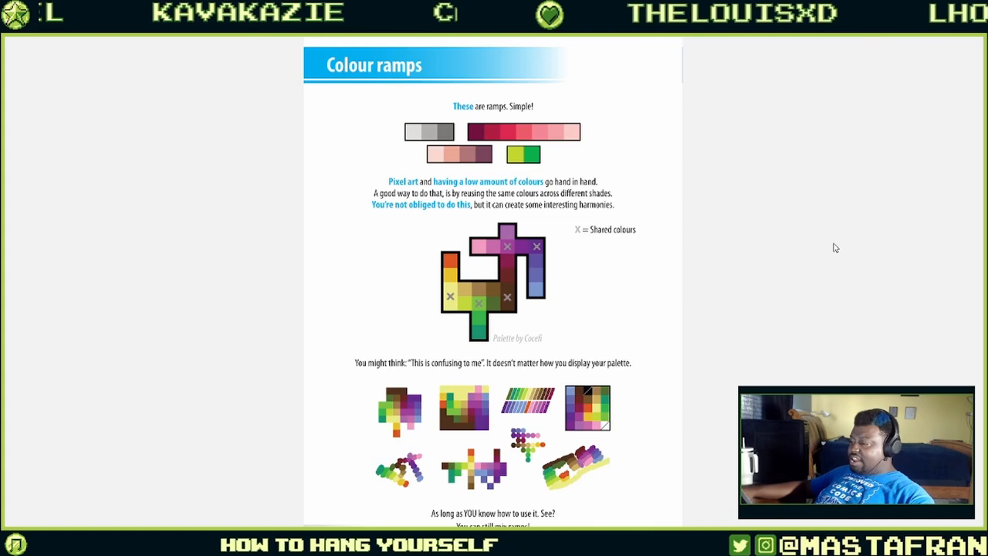
scroll(833, 247, down, 5)
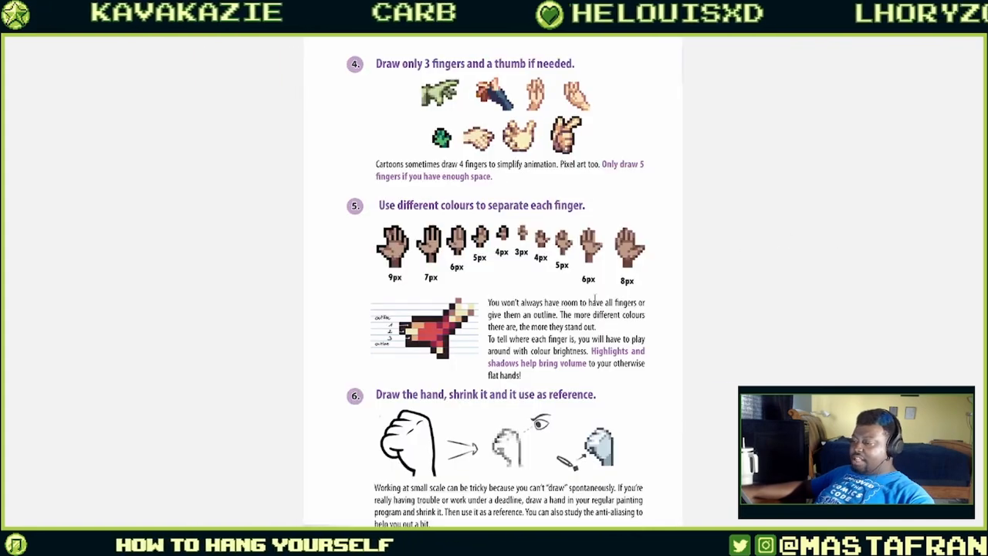
scroll(511, 359, down, 10)
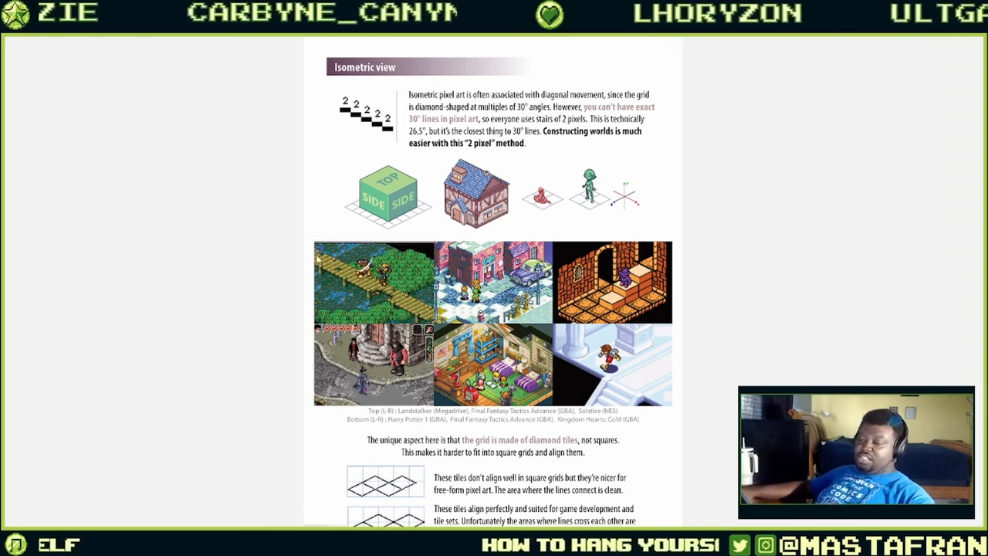
scroll(448, 225, down, 3)
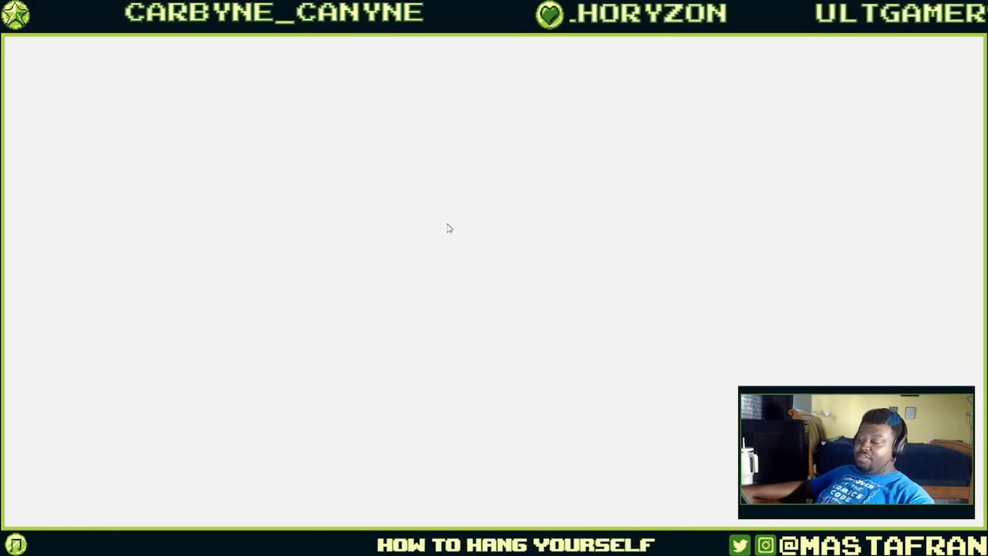
scroll(550, 306, down, 6)
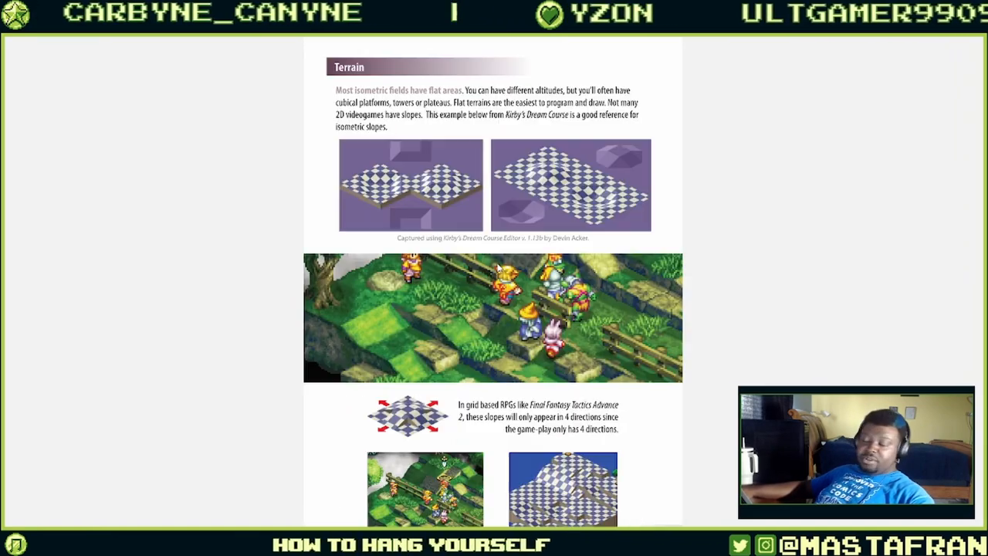
- Browse the Clean Up chapter and the Line weight page, and bring the Sharpness page into view
scroll(498, 263, down, 3)
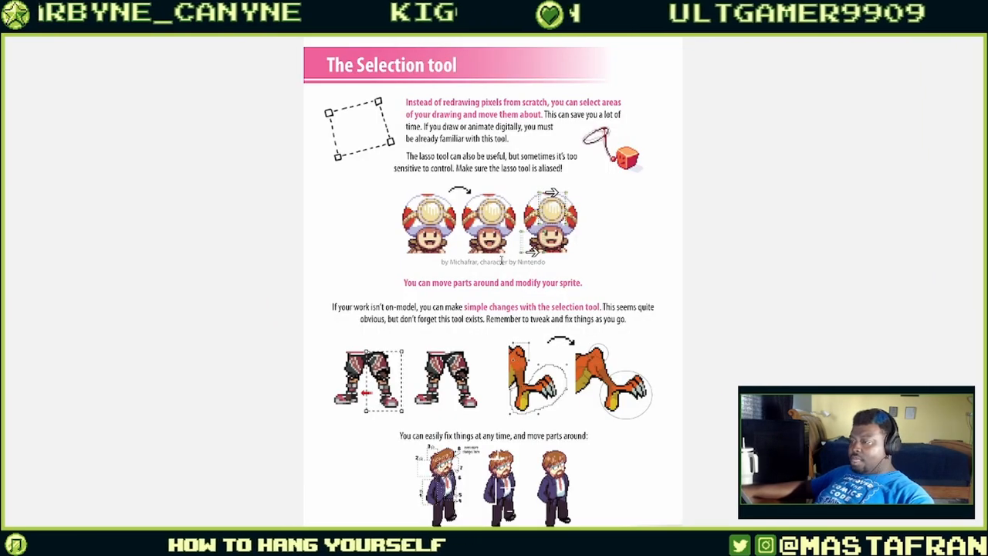
scroll(519, 253, down, 3)
scroll(493, 267, down, 3)
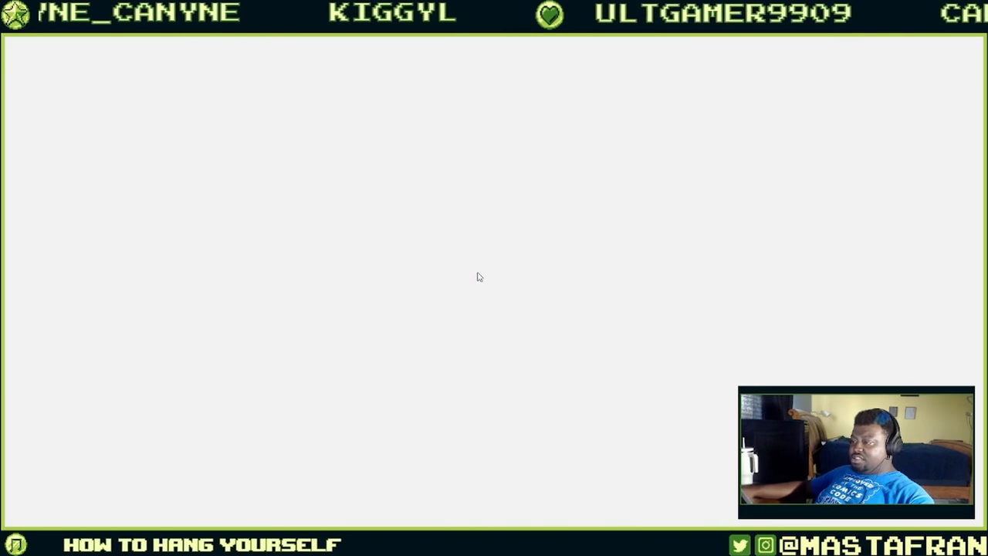
scroll(420, 294, down, 3)
scroll(417, 292, down, 3)
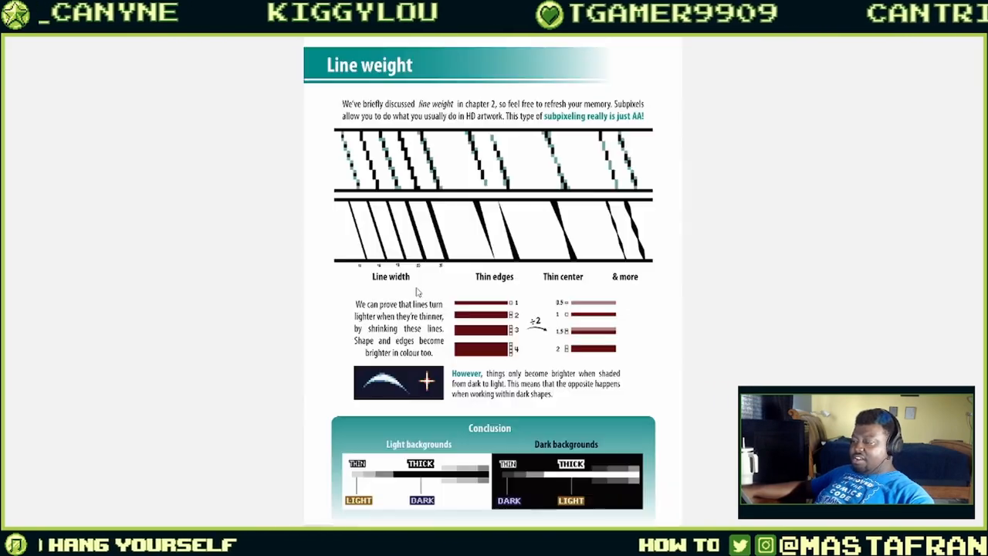
scroll(417, 292, up, 6)
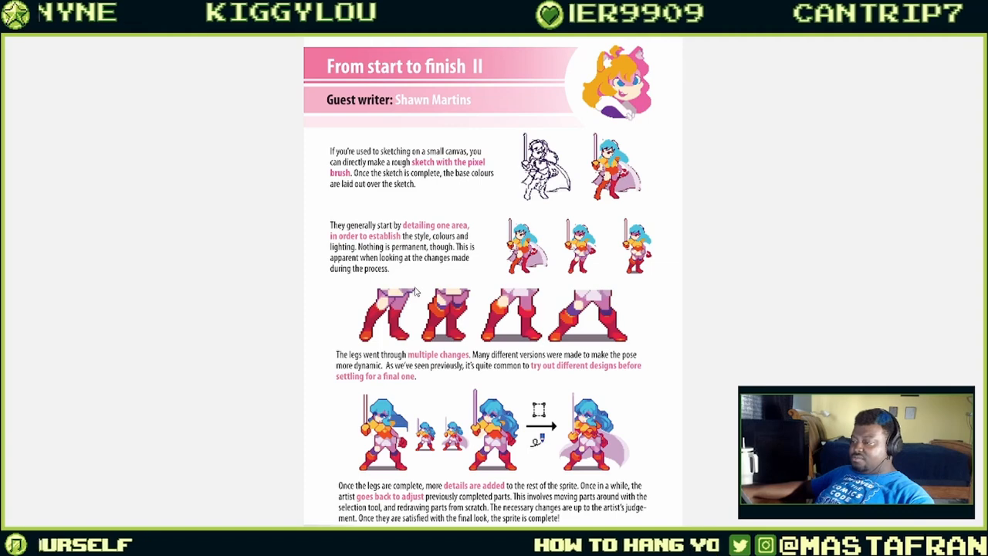
scroll(416, 291, down, 3)
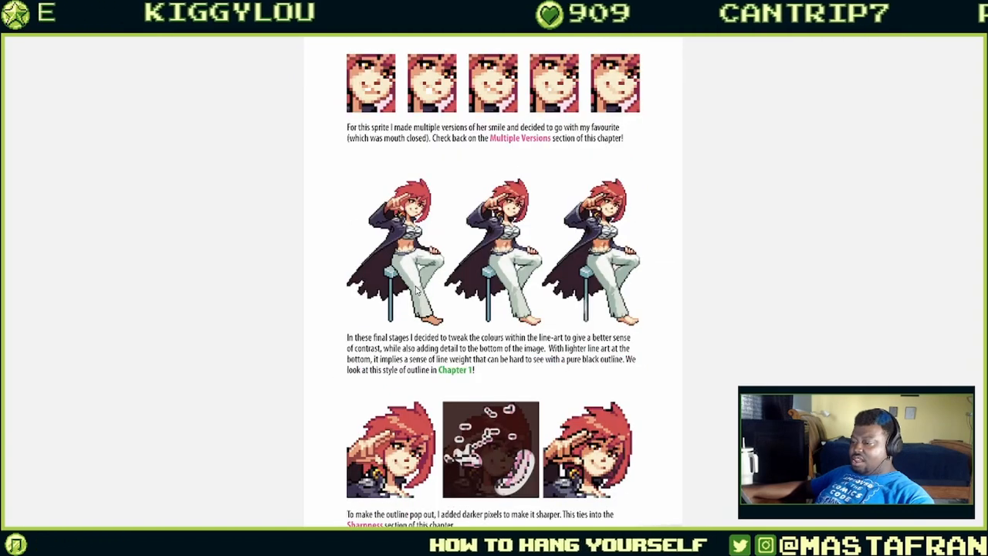
scroll(415, 291, down, 9)
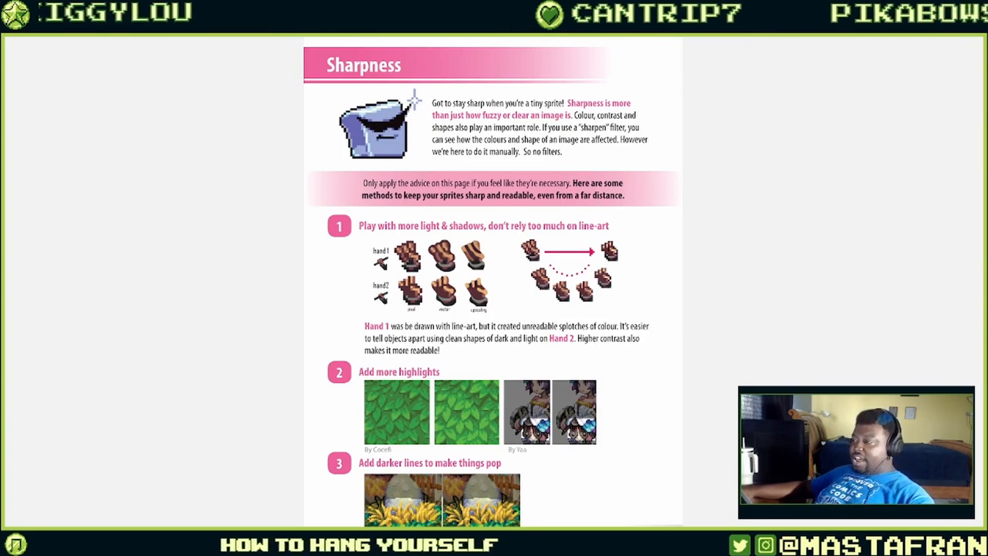
- Switch from the book to the browser's itch.io page for the Miniboss pixel art tutorials
key(alt+Tab)
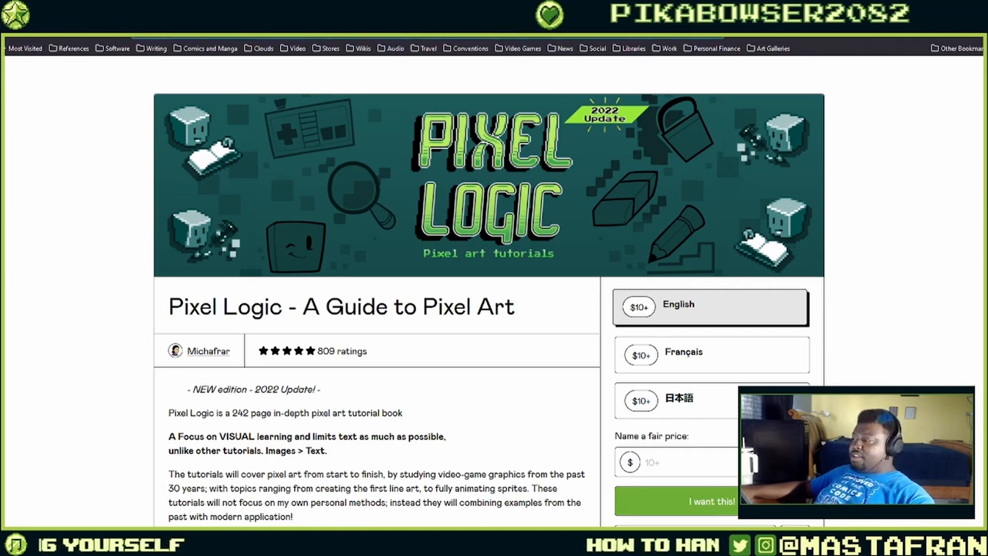
key(alt+Tab)
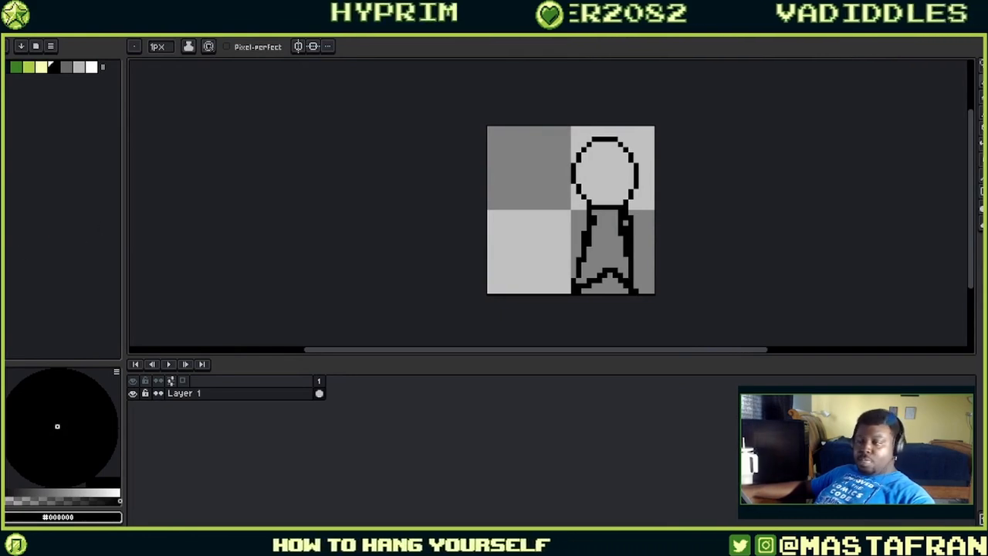
key(alt+Tab)
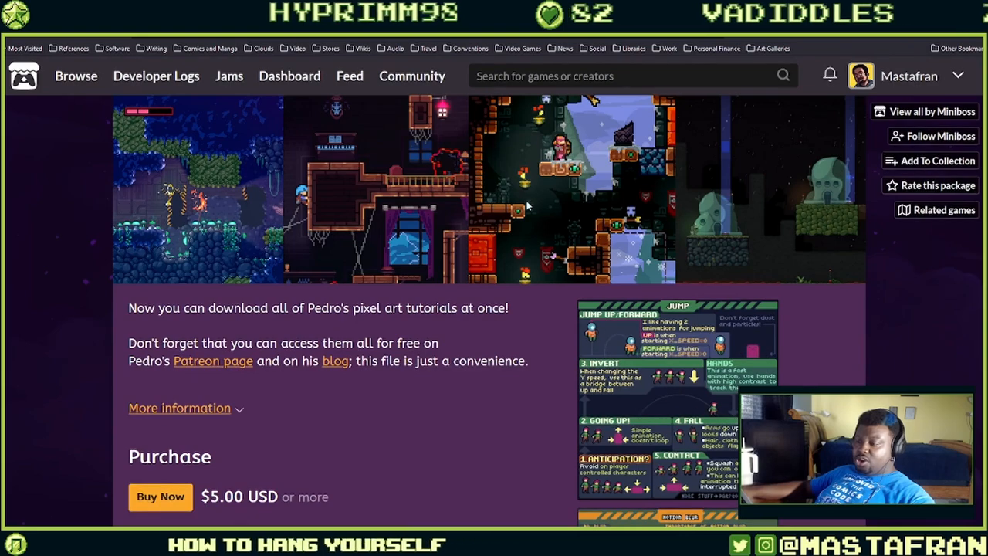
- View the Jump, Motion Blur and Glitch Effect tutorial previews at full size, and bring up the page's address for sharing
scroll(580, 352, down, 2)
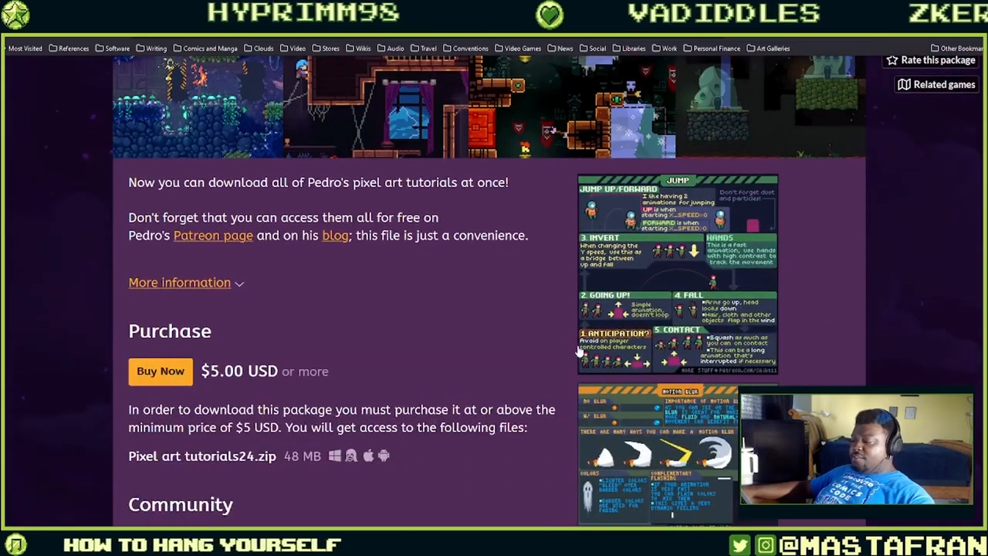
scroll(579, 352, down, 3)
click(669, 172)
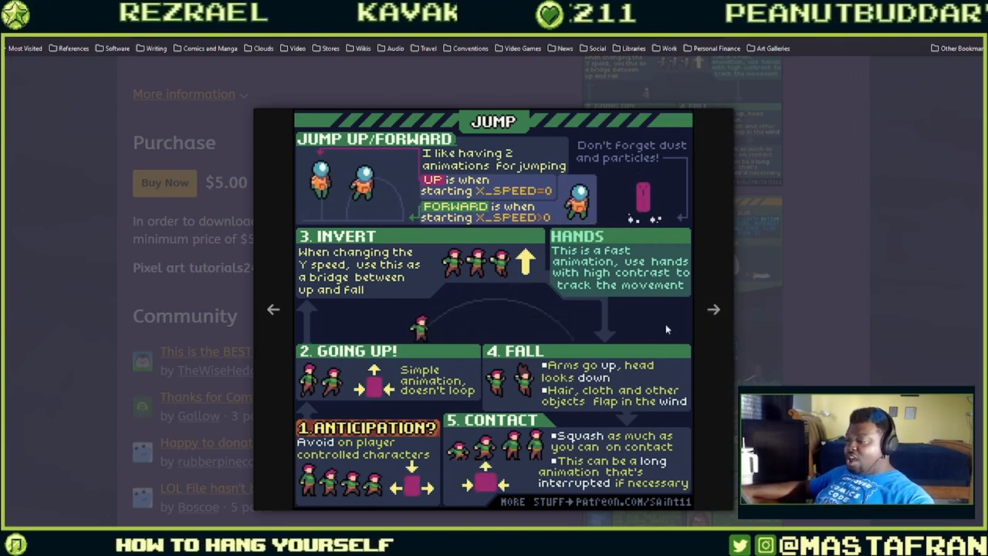
click(721, 317)
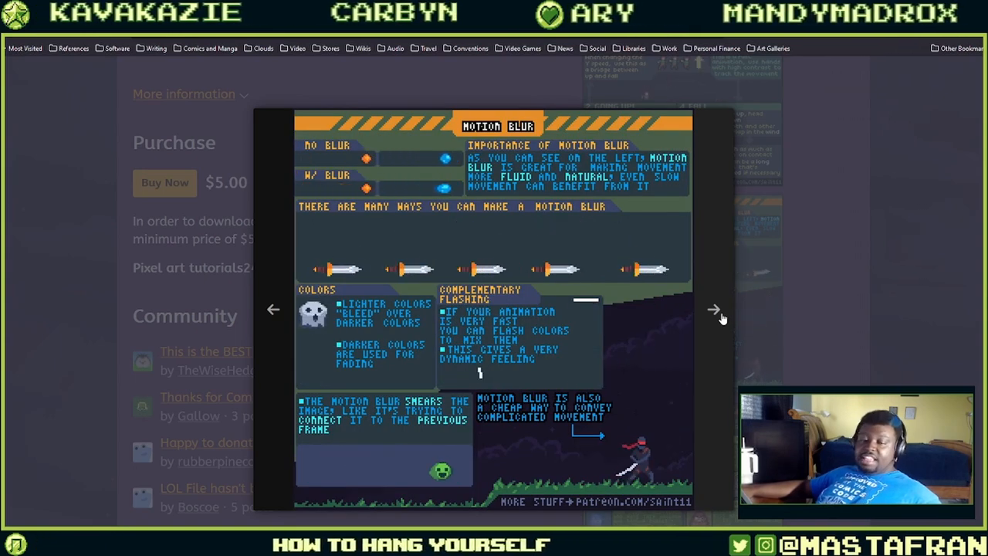
click(705, 313)
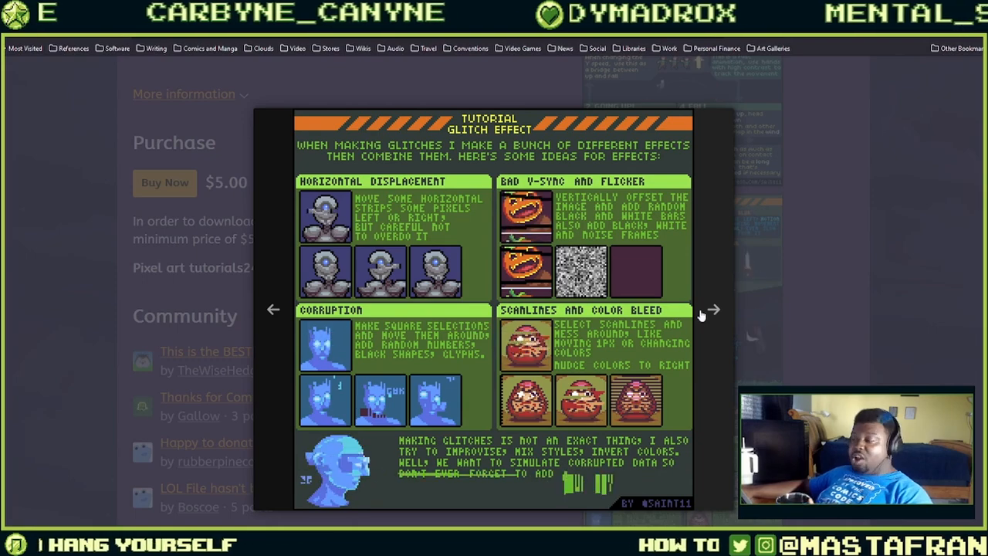
click(851, 277)
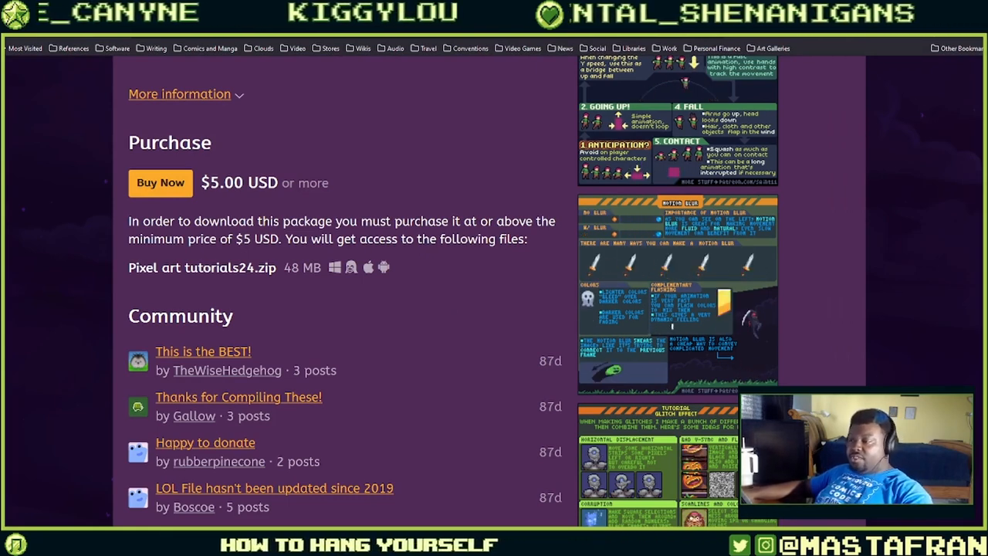
click(271, 35)
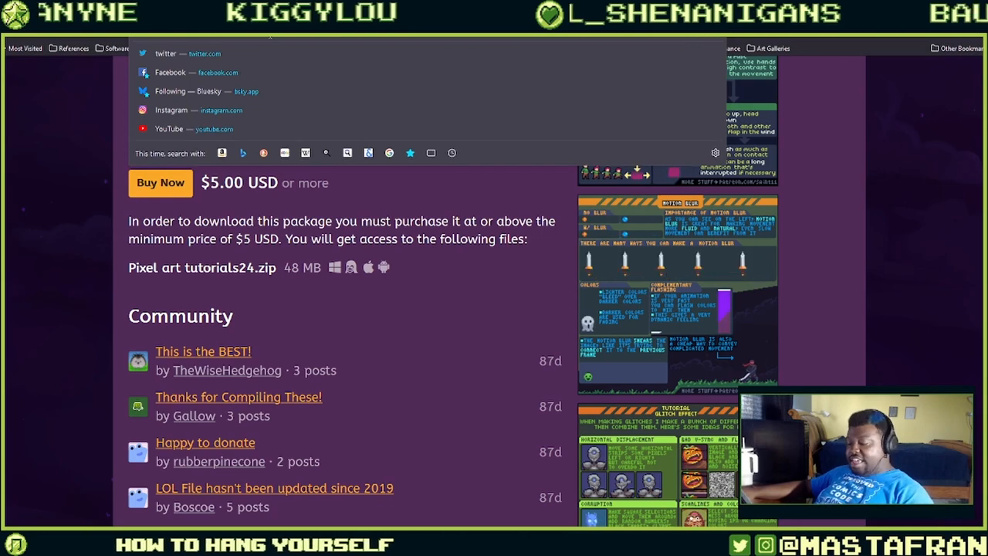
key(Escape)
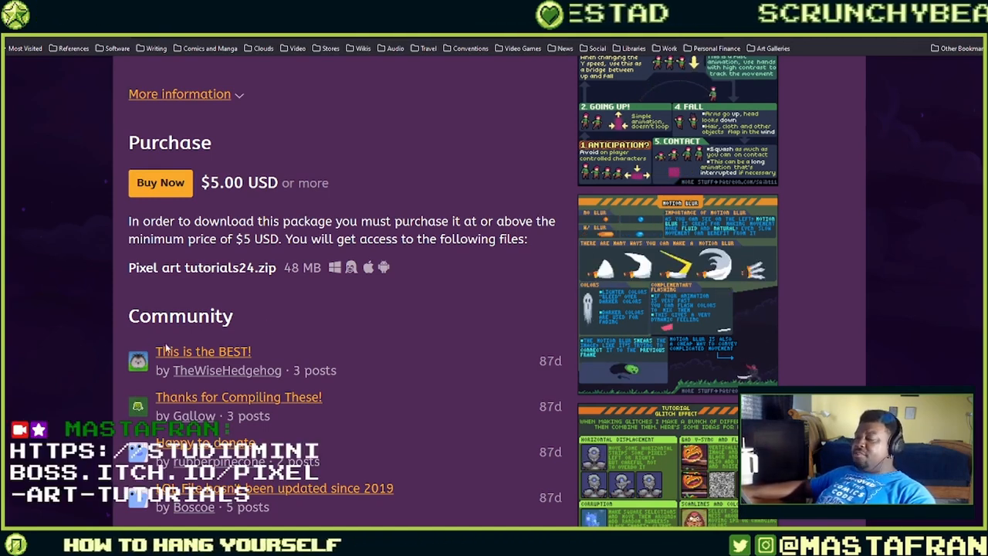
- Open the page with all of Miniboss's projects and browse its games, supported titles and collection
scroll(478, 282, up, 5)
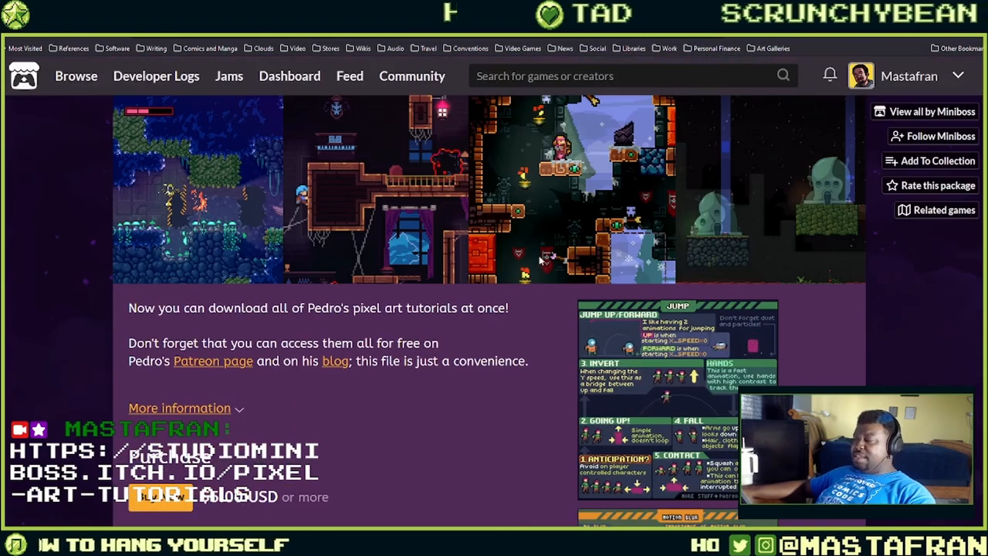
click(944, 112)
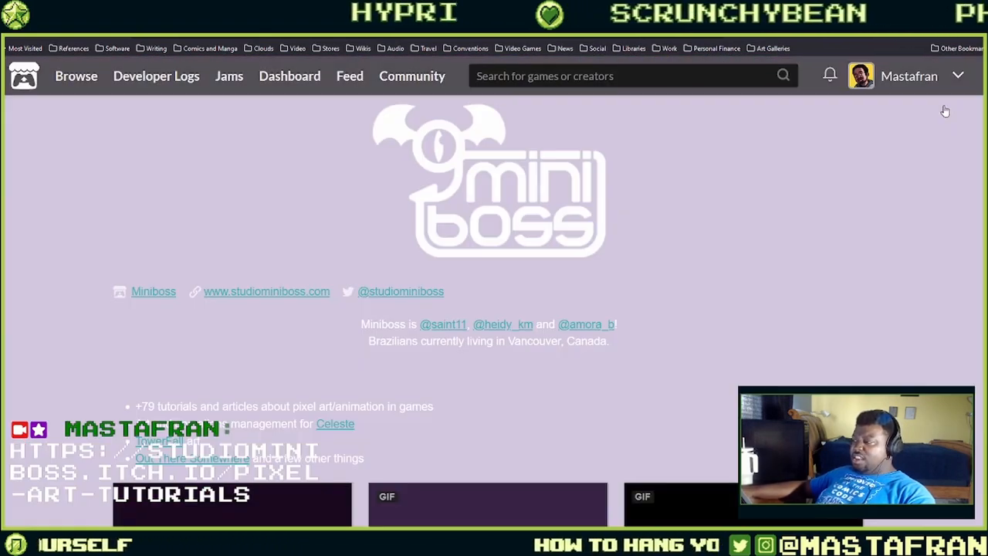
scroll(862, 182, down, 5)
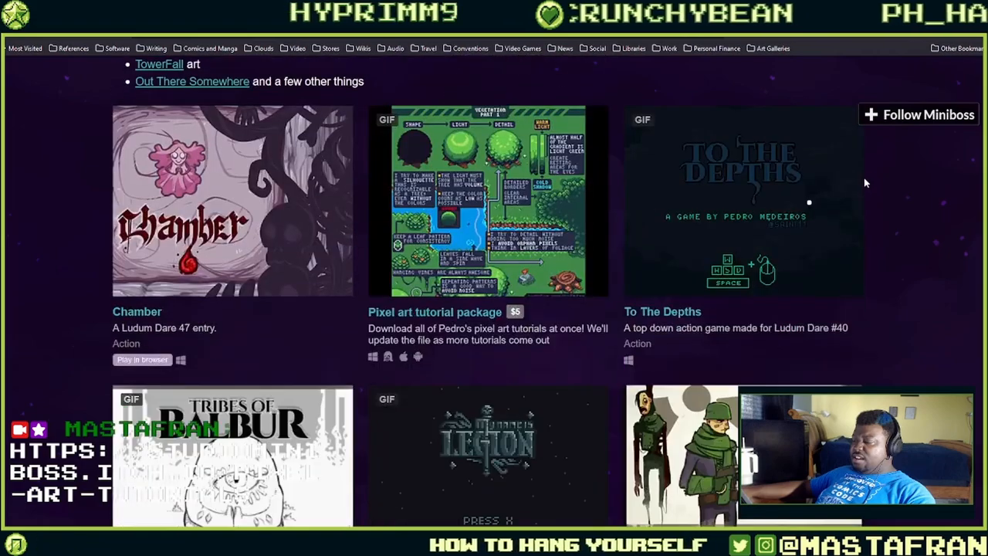
scroll(864, 183, down, 4)
scroll(889, 190, down, 3)
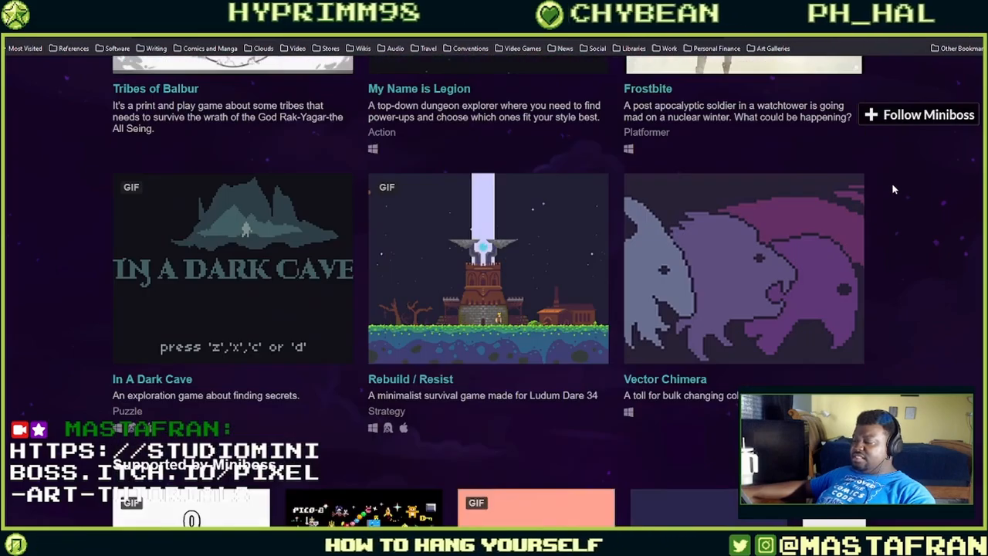
scroll(893, 189, down, 5)
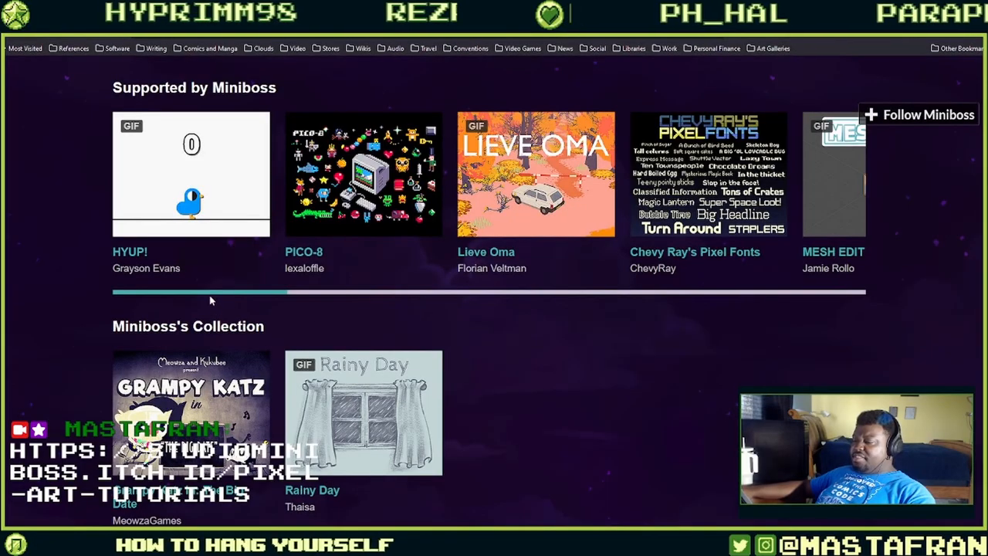
drag(222, 304, 853, 296)
scroll(854, 295, down, 5)
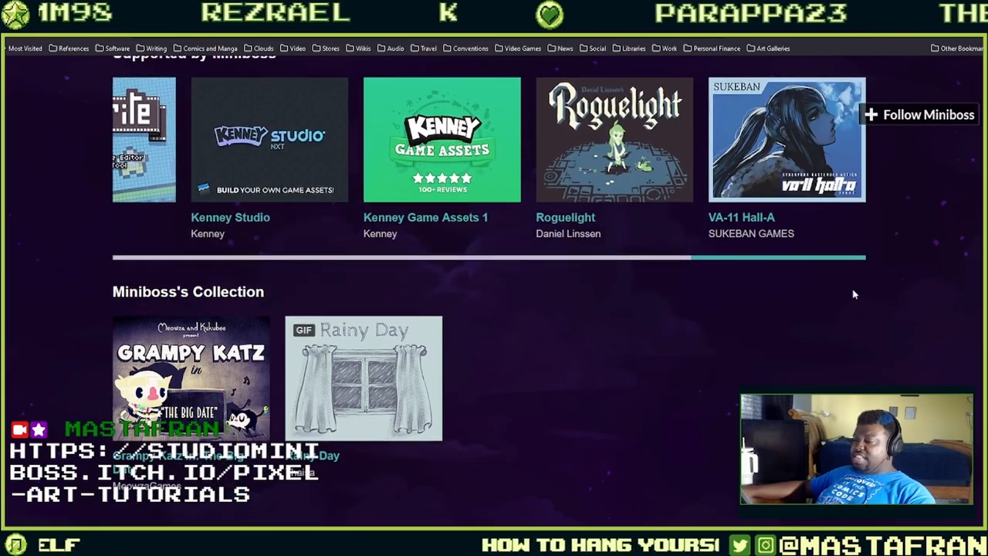
scroll(855, 294, up, 5)
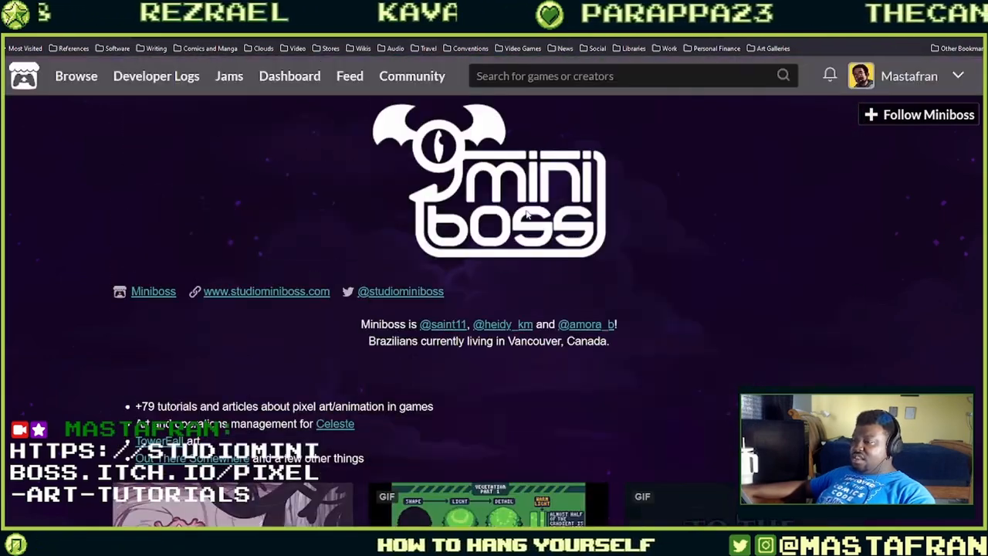
- Switch to the AdamCYounis YouTube channel, browse its latest videos, and bring up the page's address for sharing
key(alt+Tab)
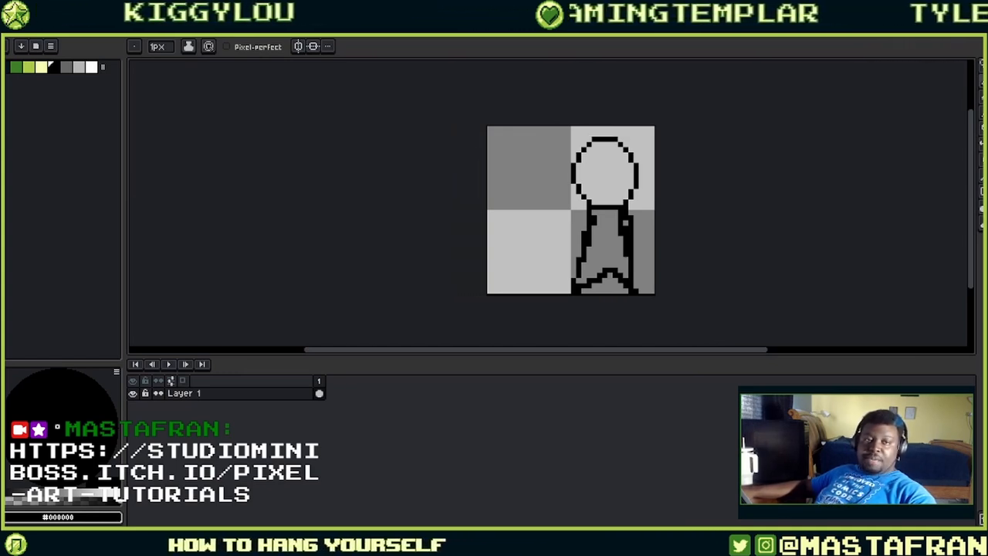
key(alt+Tab)
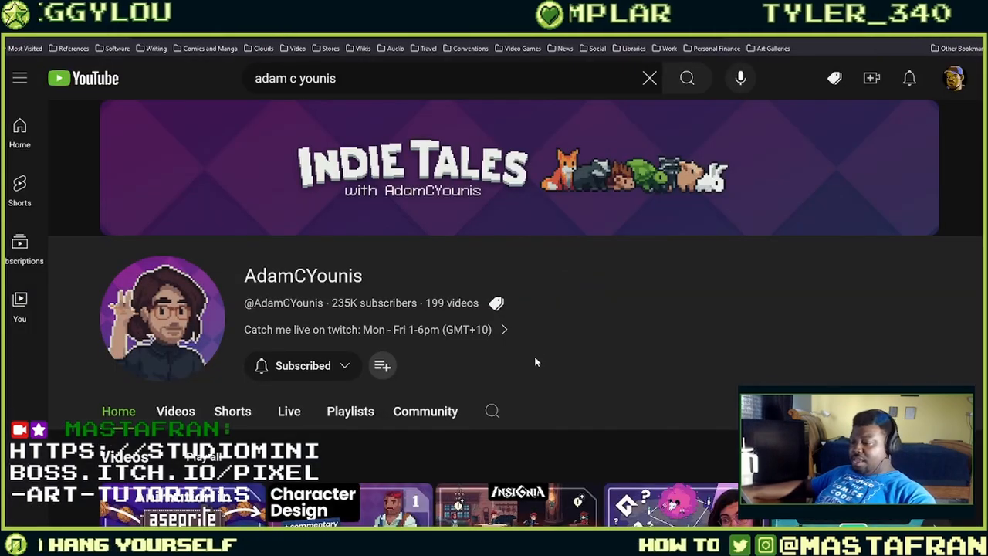
scroll(566, 279, down, 3)
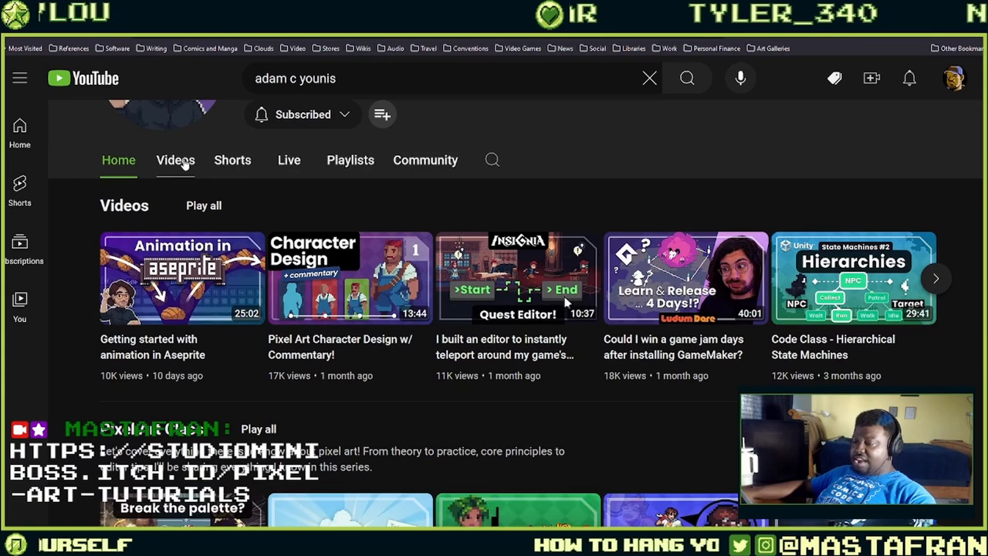
click(185, 164)
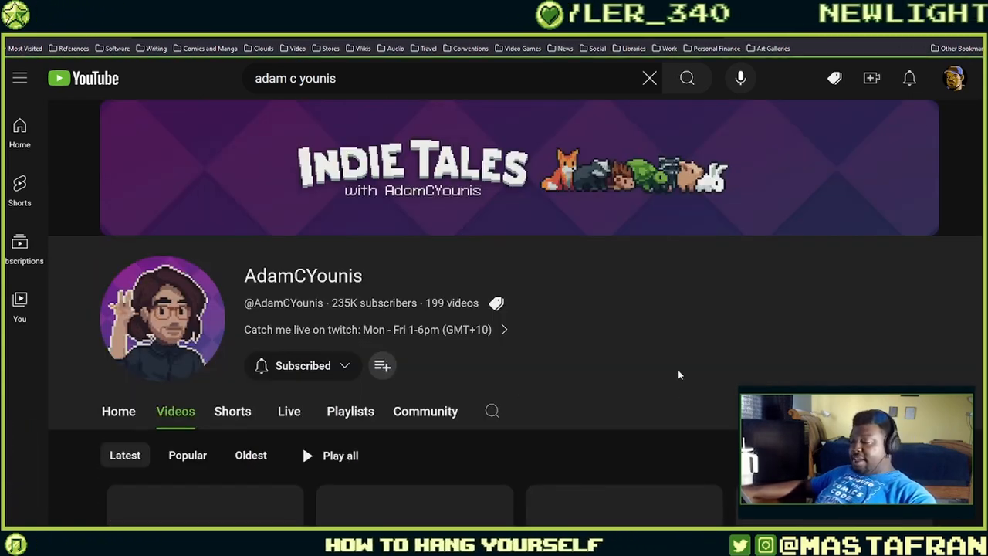
scroll(643, 417, down, 3)
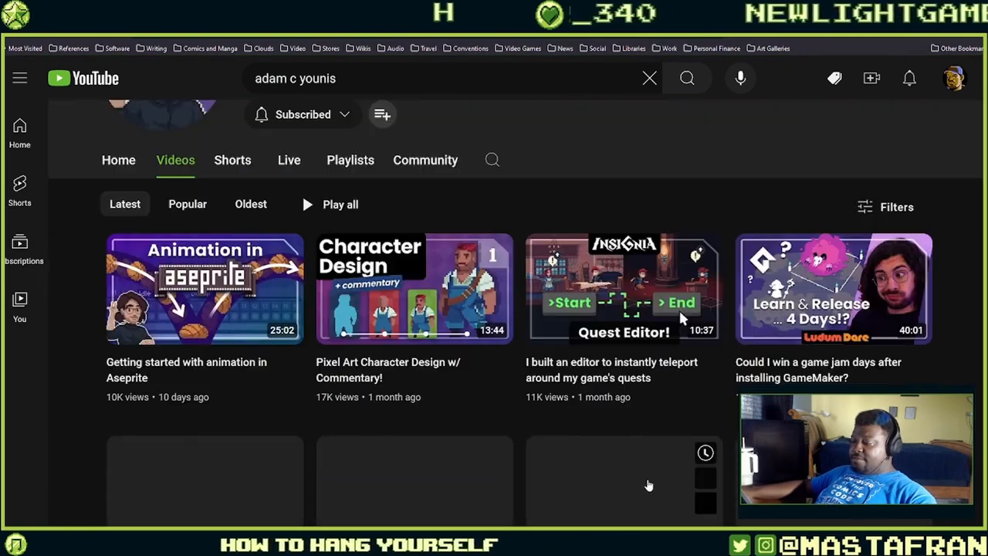
scroll(512, 359, down, 1)
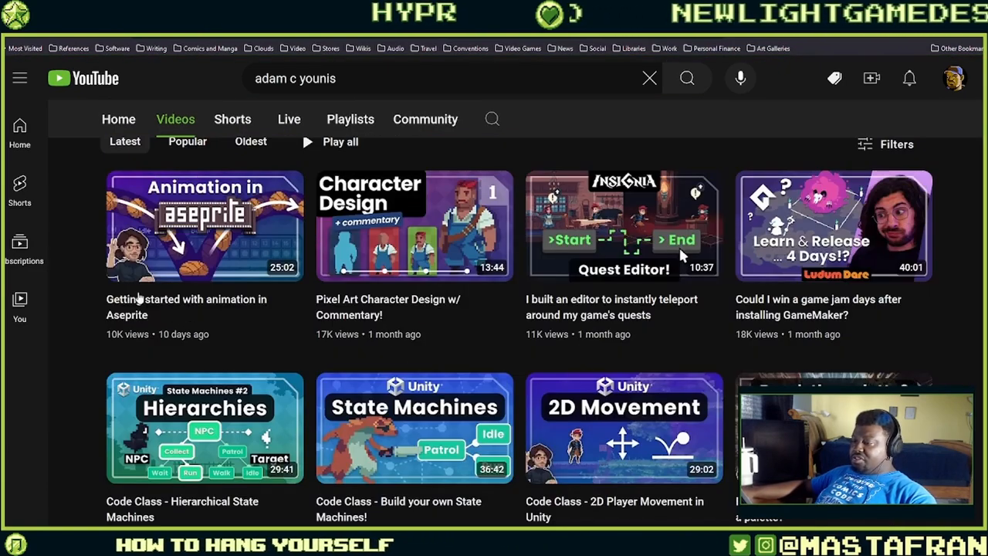
scroll(375, 363, down, 3)
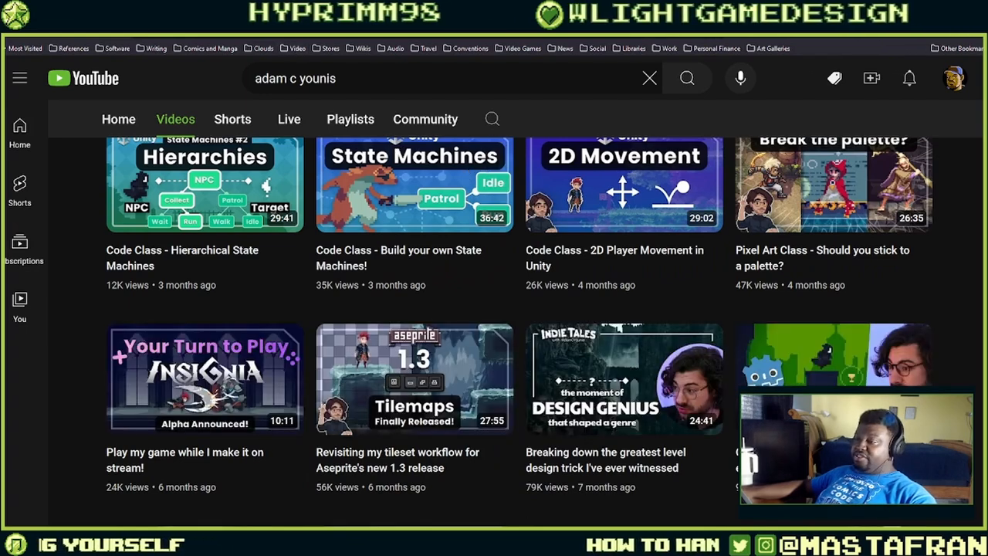
key(ctrl+l)
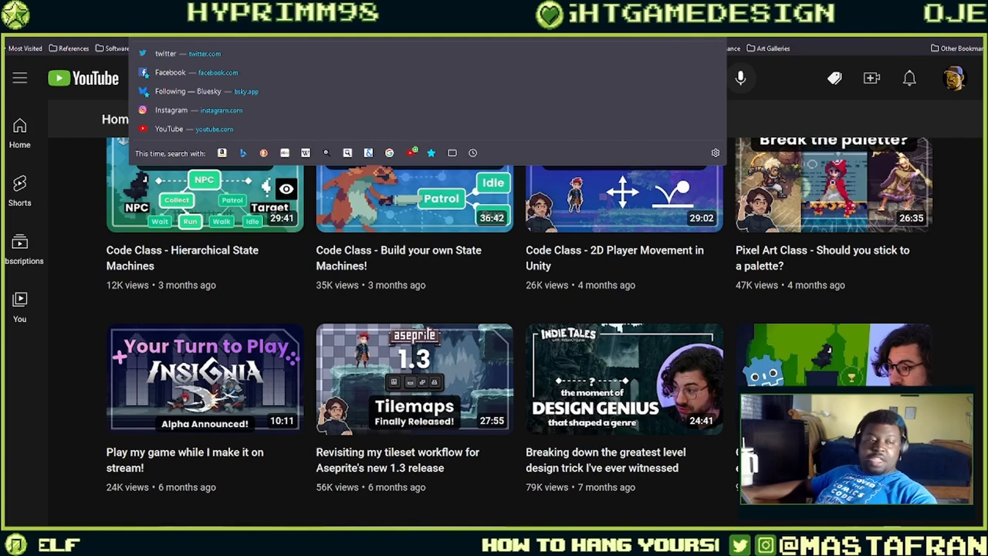
key(Escape)
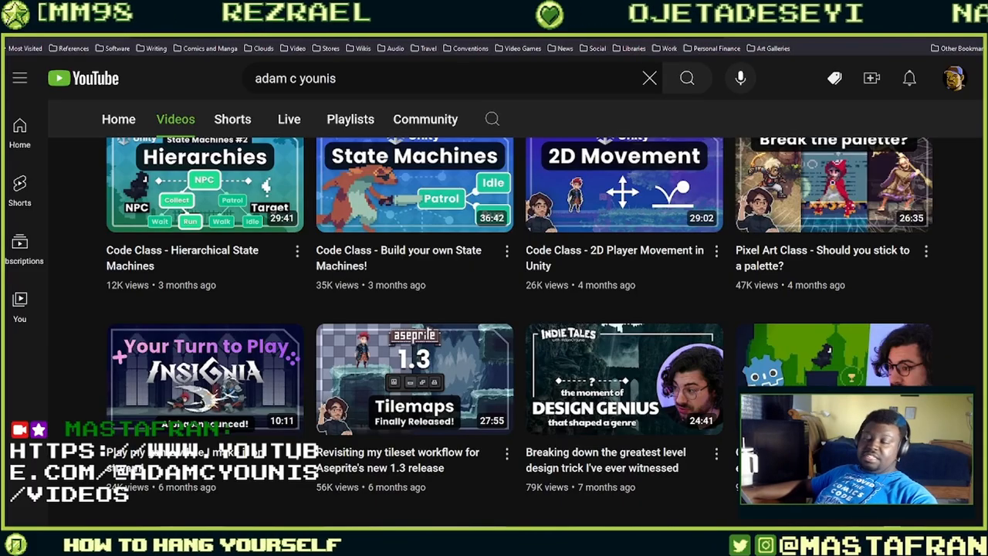
- Switch to the platformer character sprite in Aseprite, view its Crouch frame, and return to the first Idle frame
key(alt+Tab)
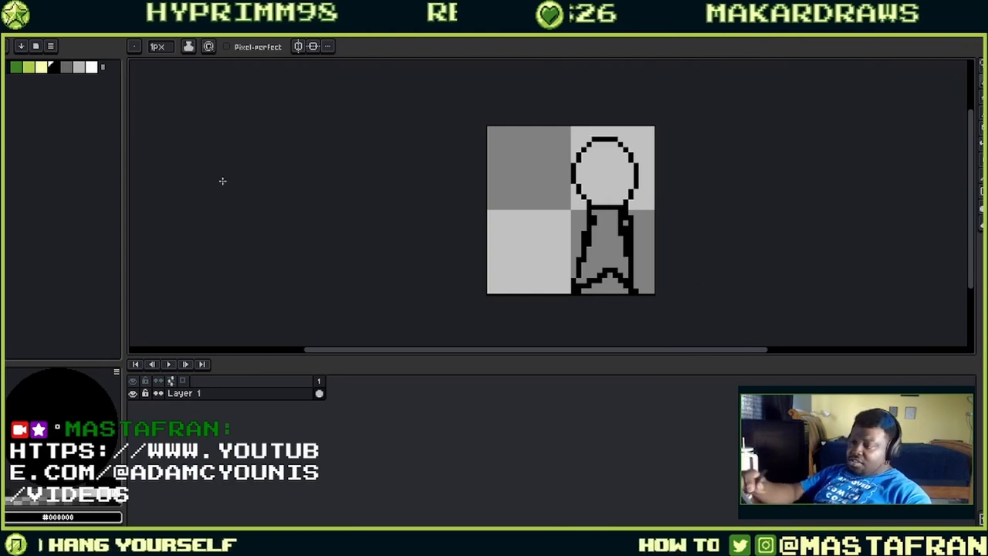
click(103, 34)
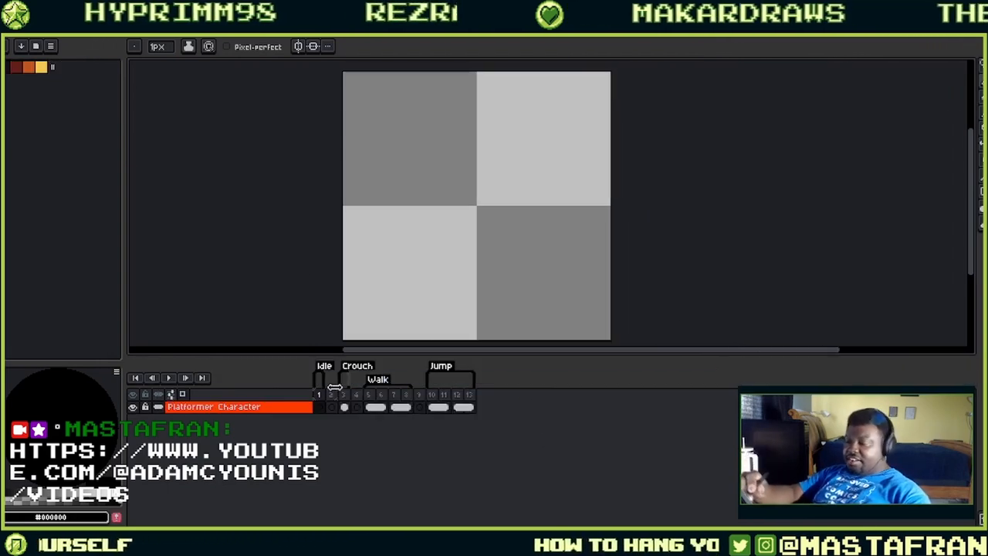
click(319, 406)
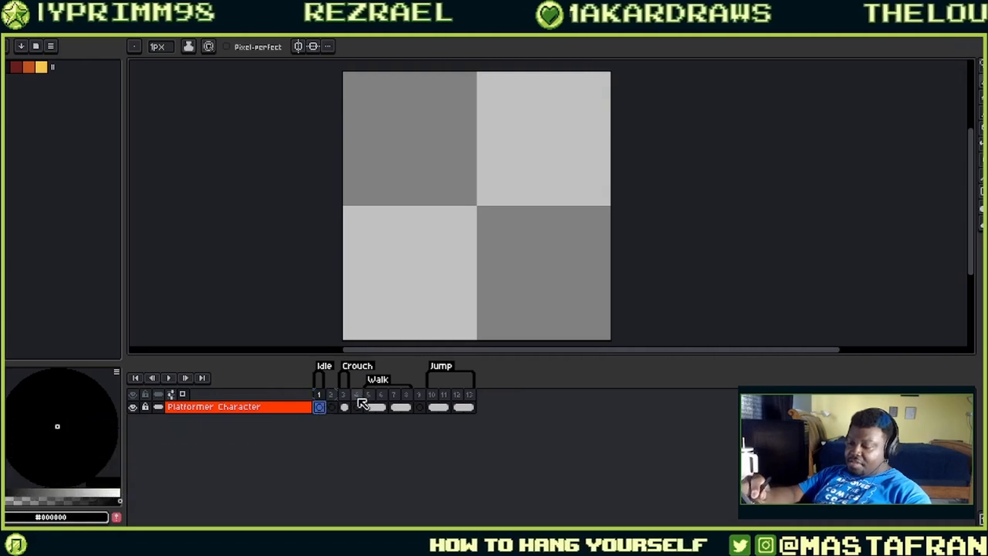
click(344, 406)
drag(631, 271, 579, 247)
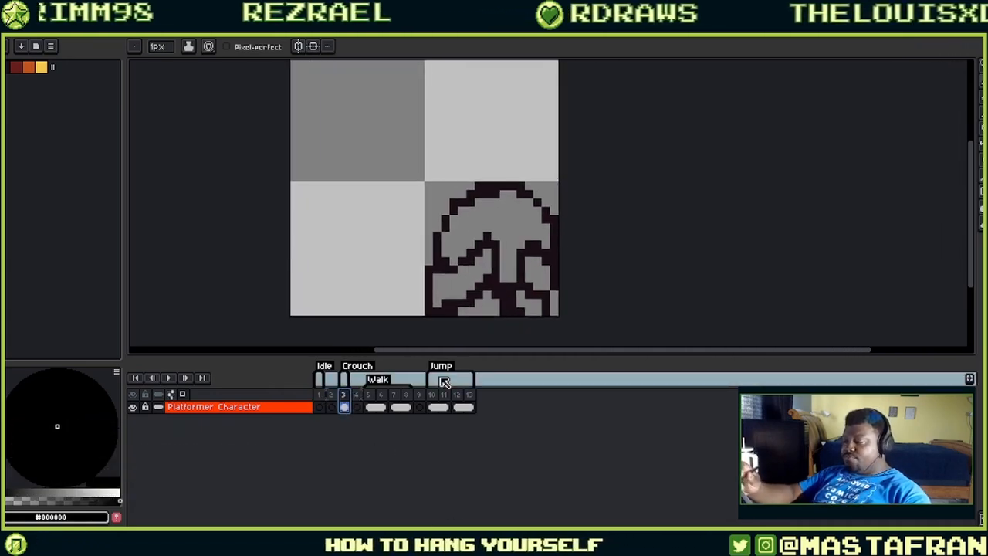
click(320, 403)
drag(713, 173, 685, 204)
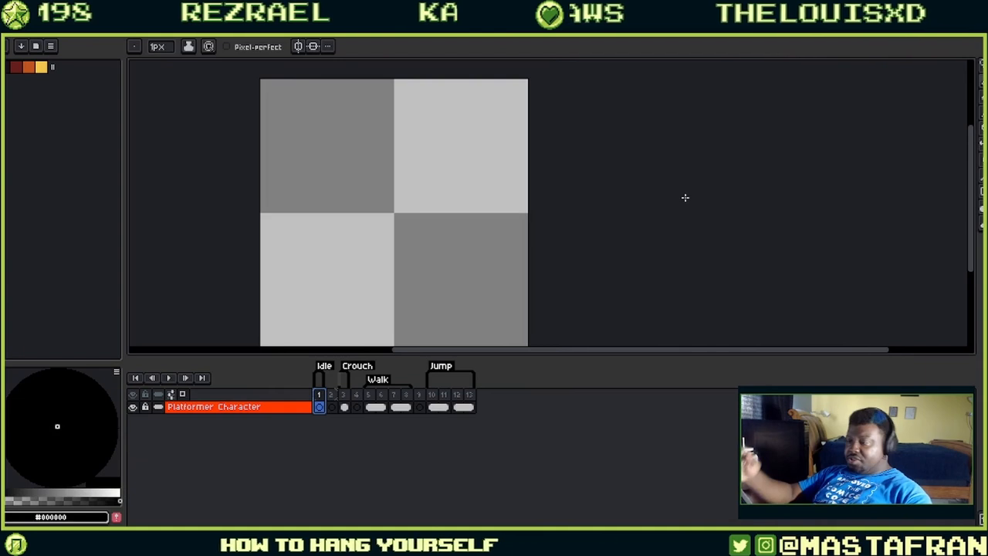
scroll(734, 159, down, 1)
scroll(735, 161, up, 1)
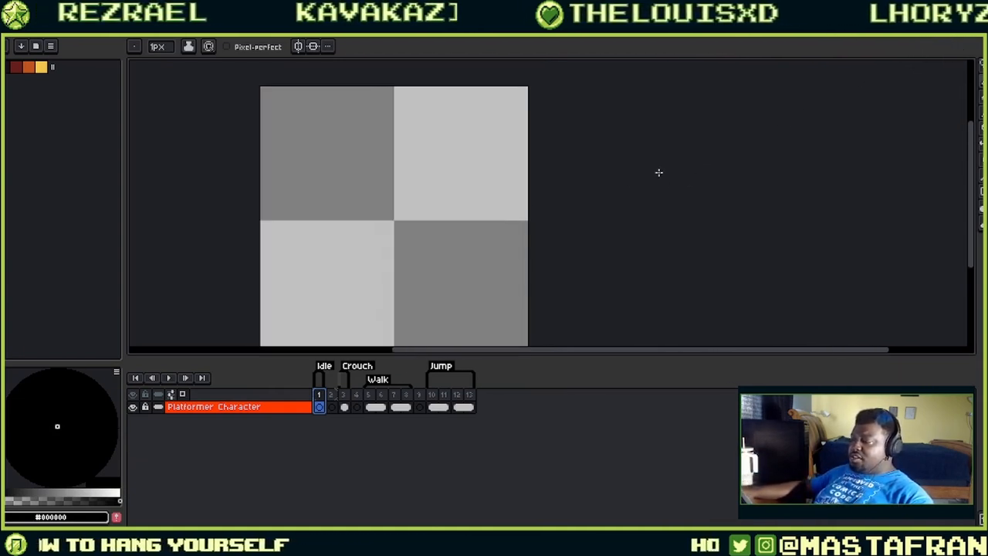
drag(525, 290, 635, 270)
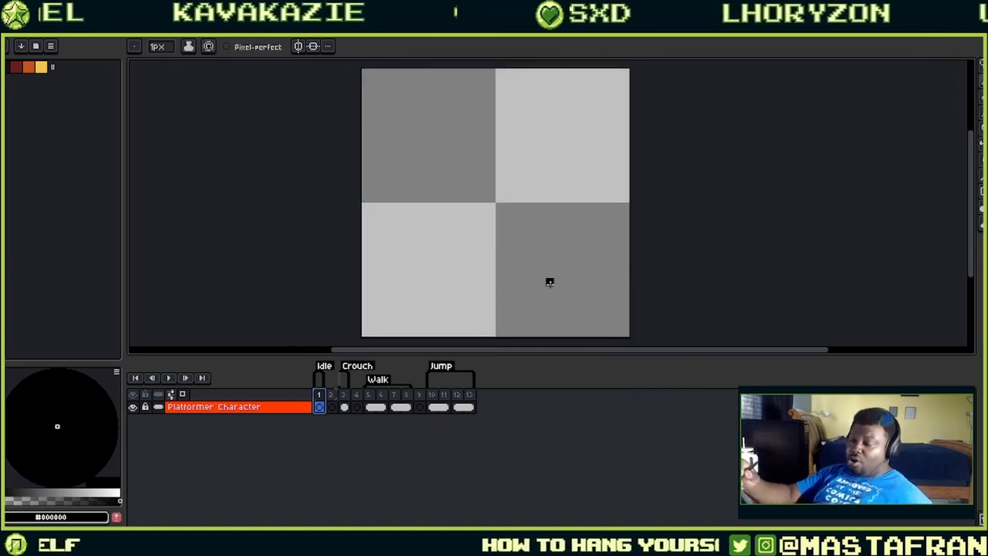
- Begin a new sprite and size it at 32*2 px in both height and width
click(8, 16)
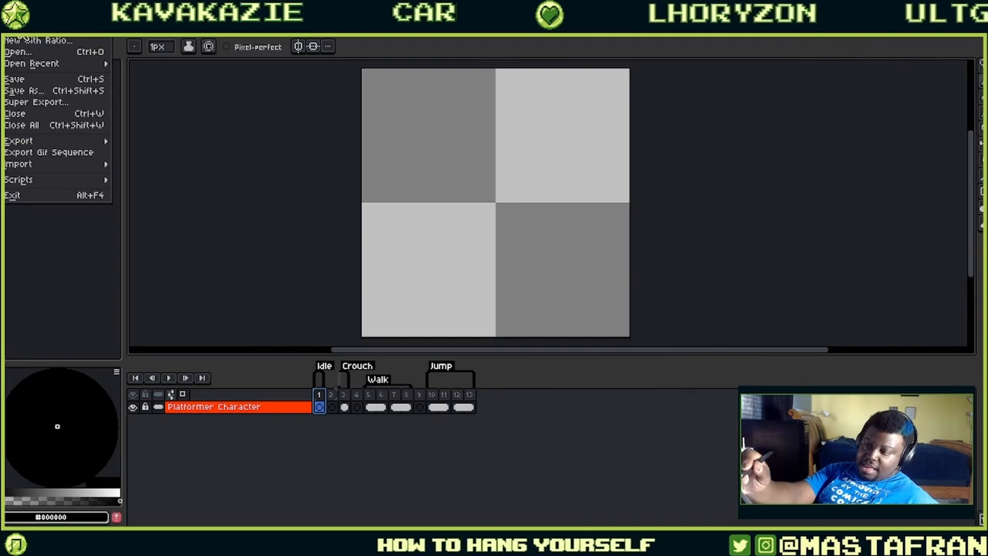
click(103, 38)
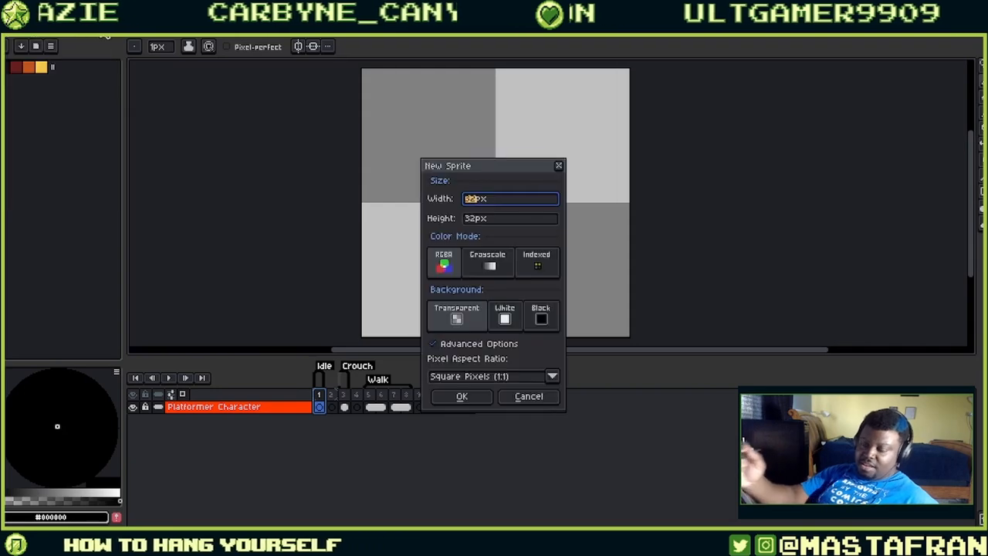
drag(521, 179, 550, 109)
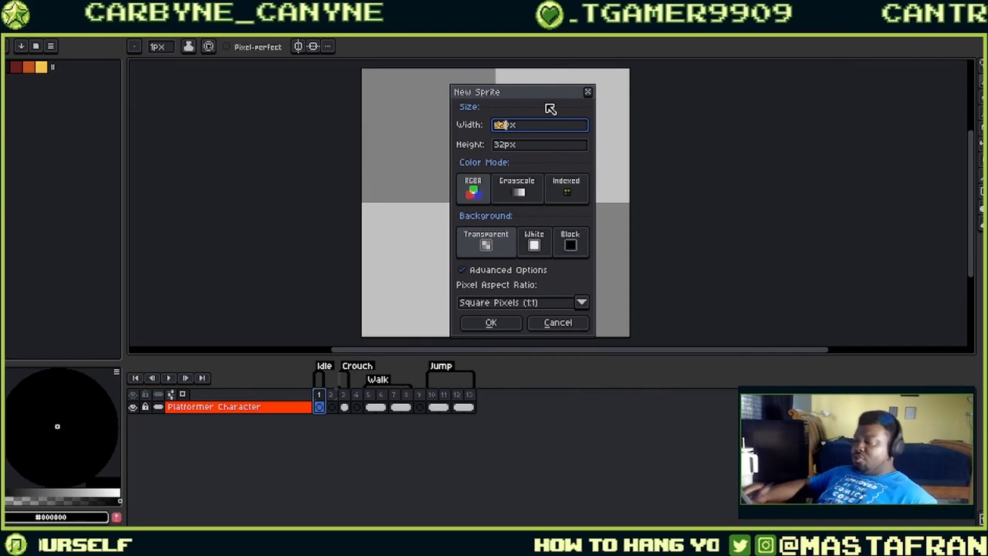
click(552, 151)
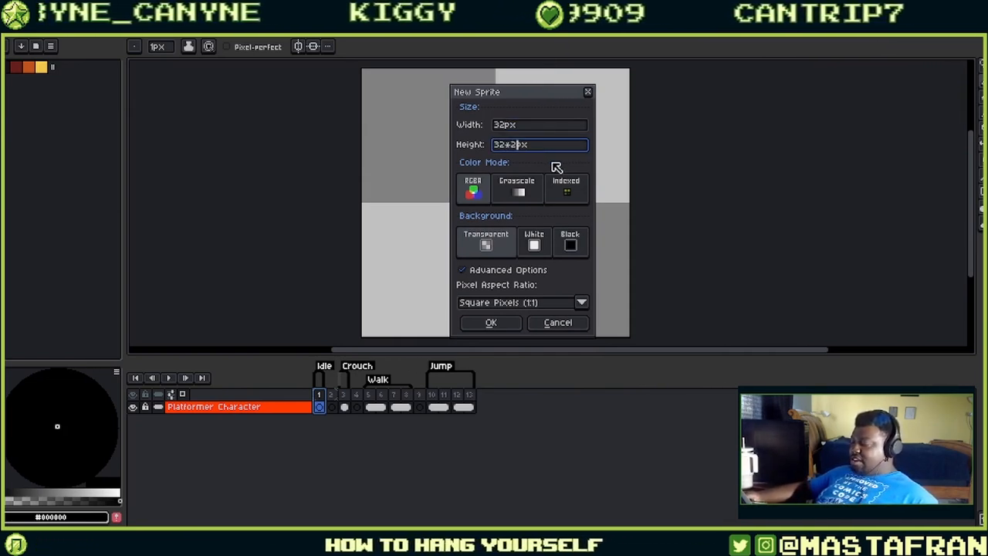
click(545, 129)
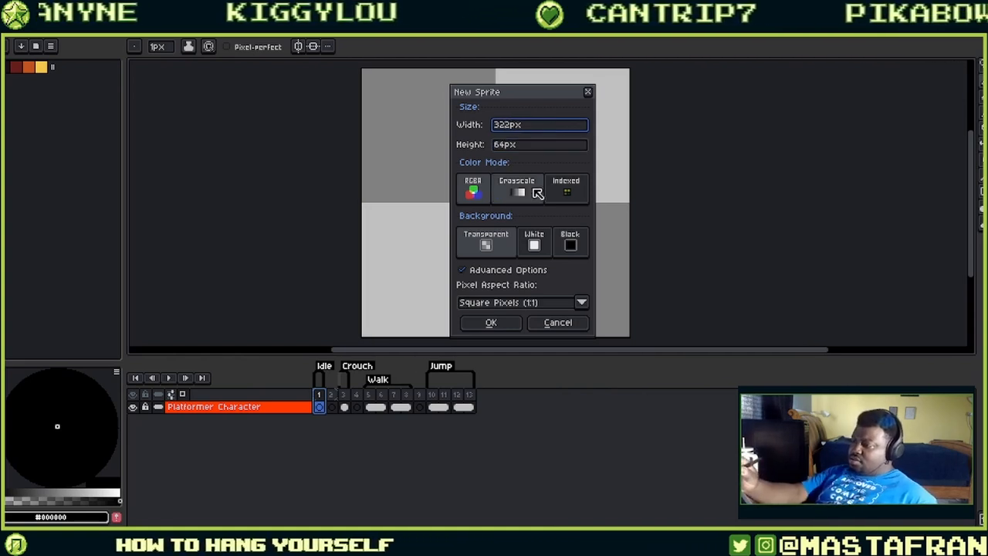
key(BackSpace)
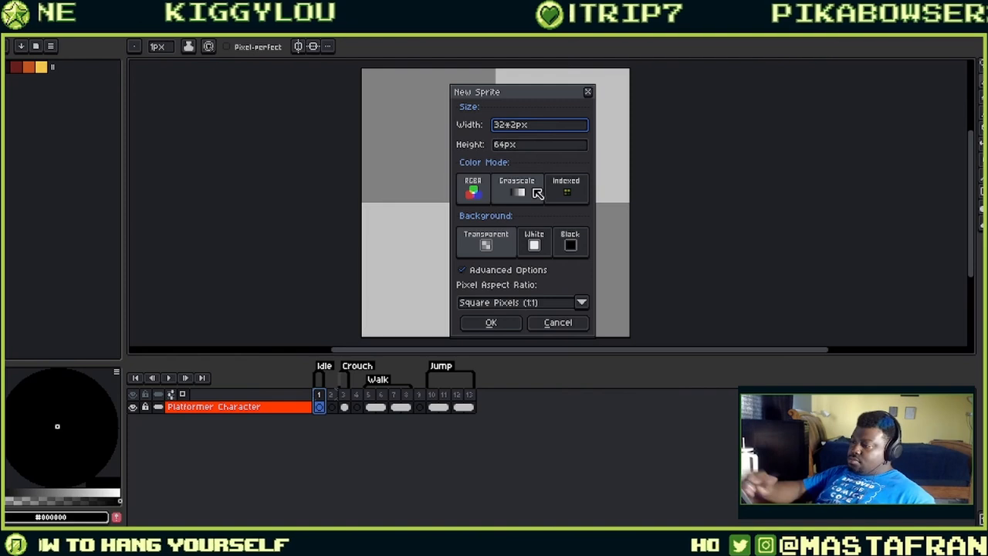
- Set the new sprite's height and width to 32 px each and use the RGBA color mode
click(543, 144)
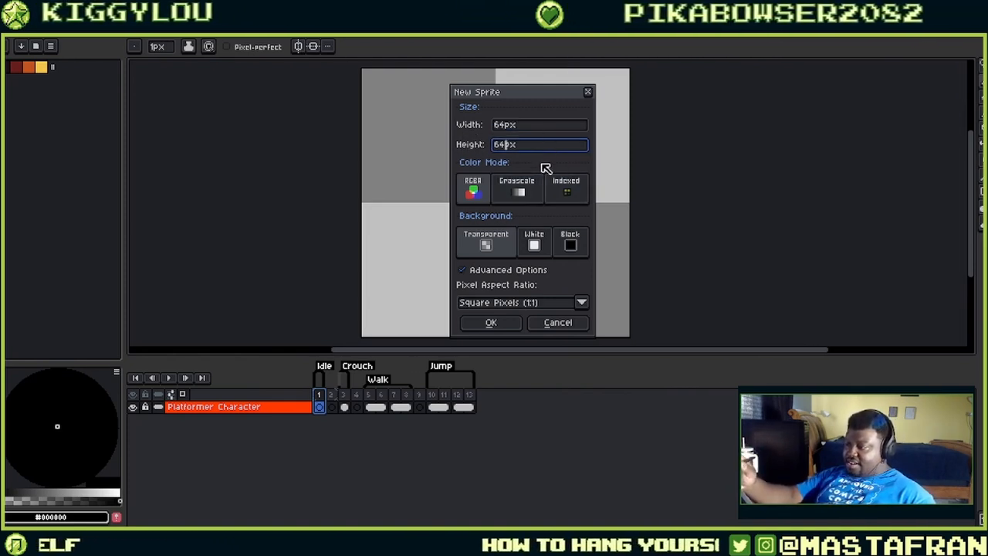
key(BackSpace)
key(BackSpace)
text(32)
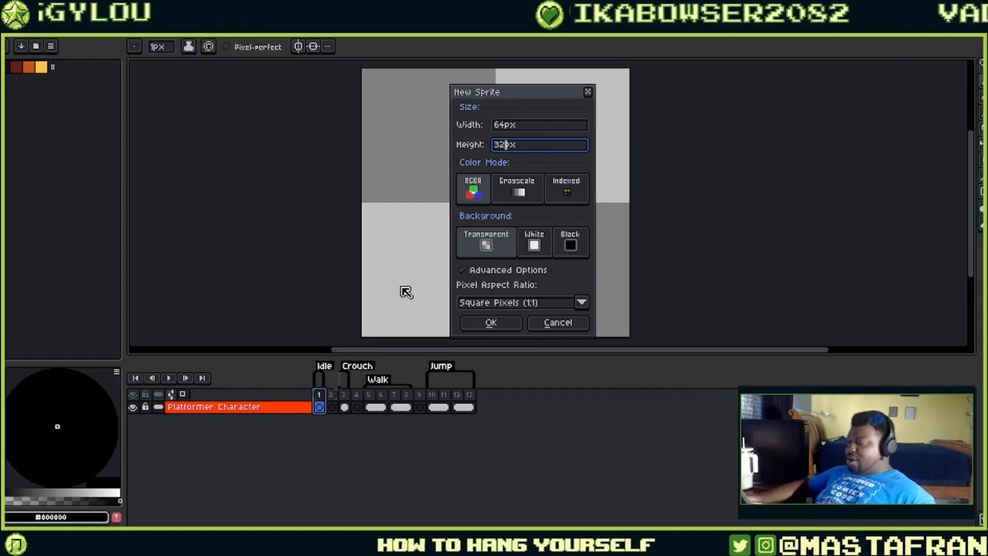
key(shift+Tab)
text(32)
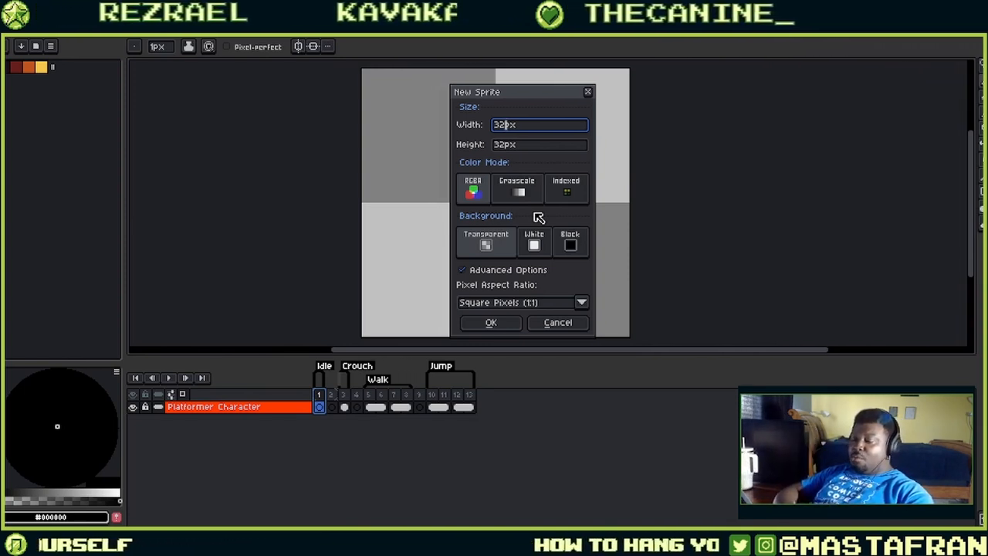
click(479, 192)
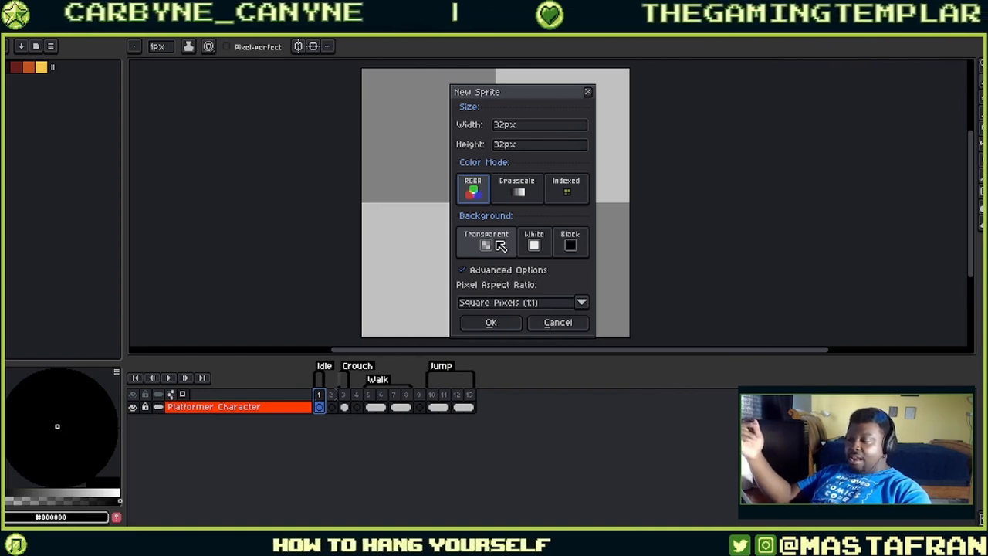
- Try the Double-wide Pixels (2:1) and Double-high Pixels (1:2) aspect ratios for the new sprite
click(582, 304)
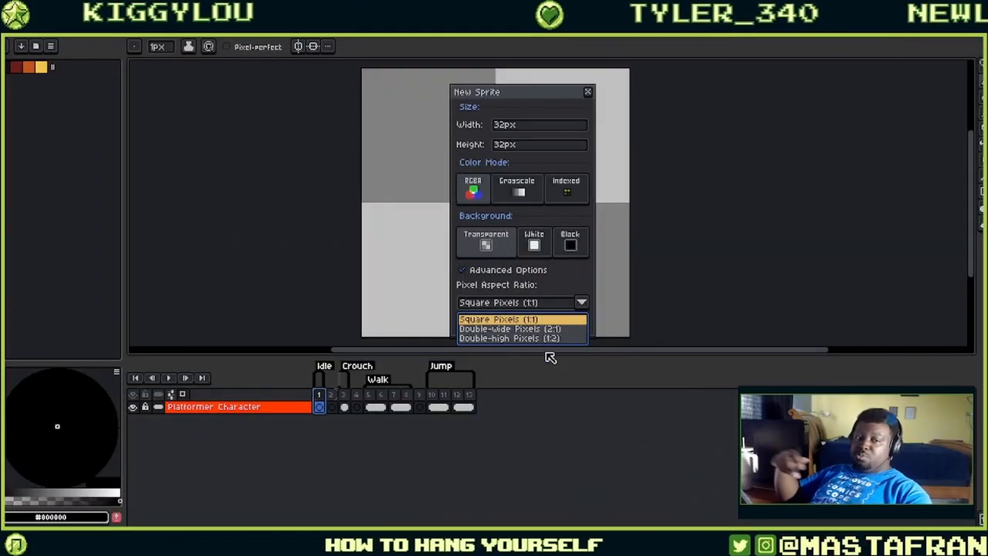
click(571, 329)
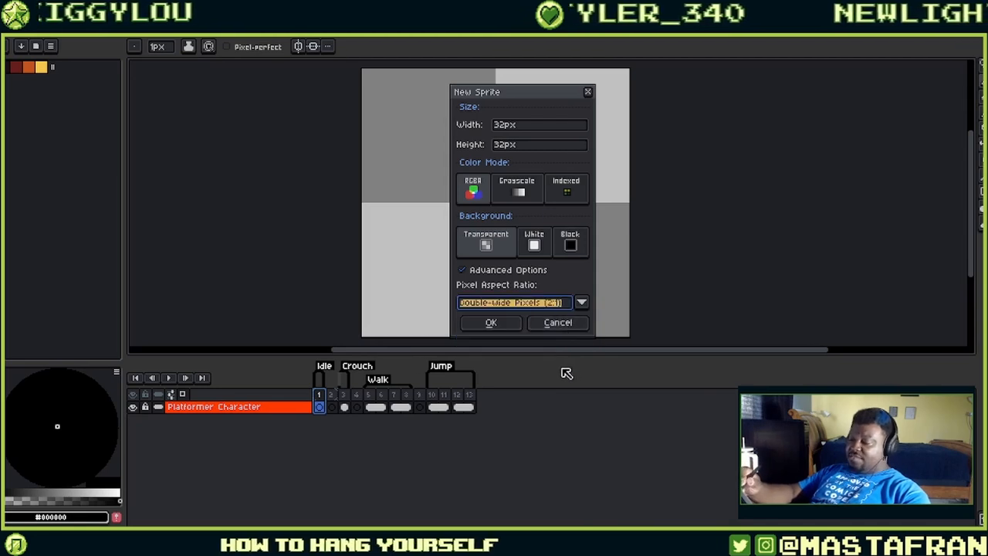
click(581, 303)
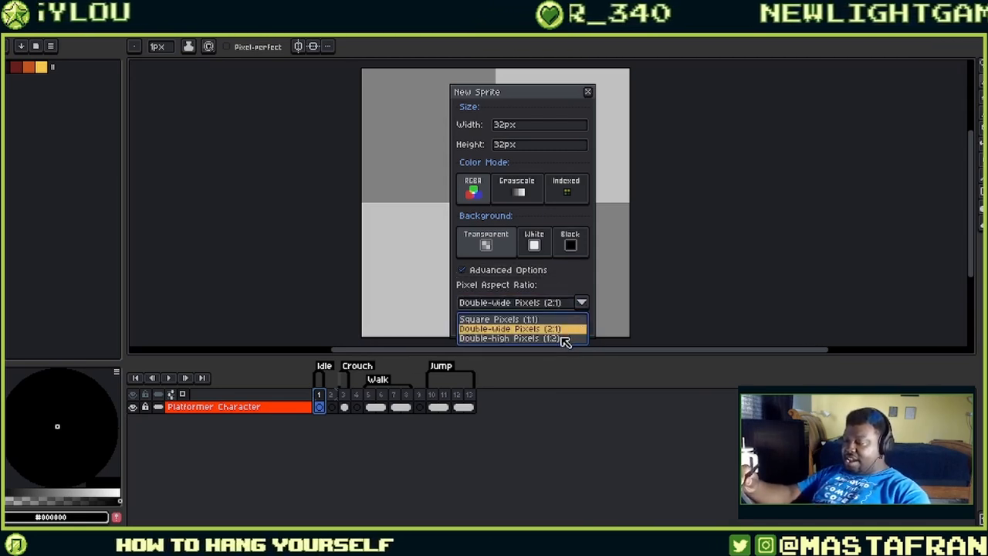
click(564, 339)
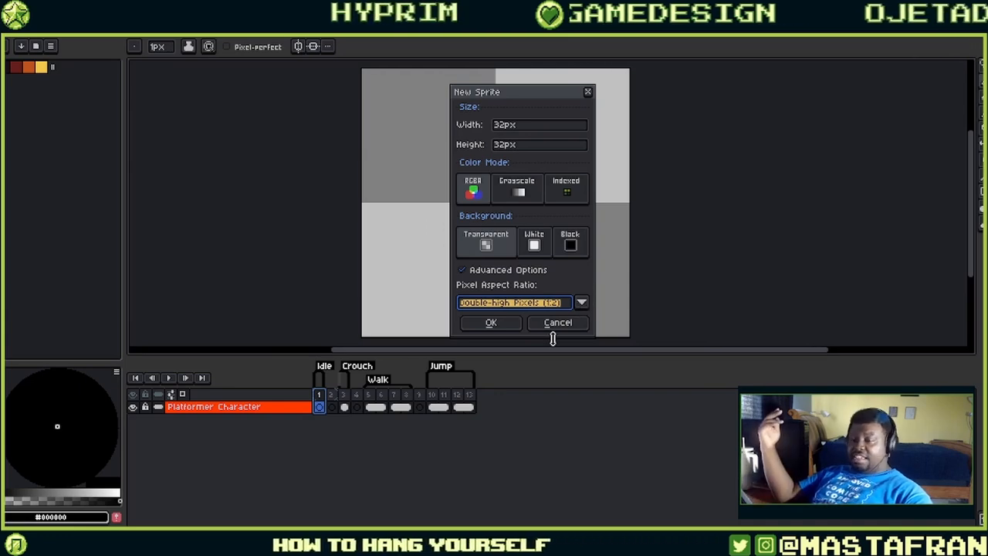
click(581, 302)
click(569, 333)
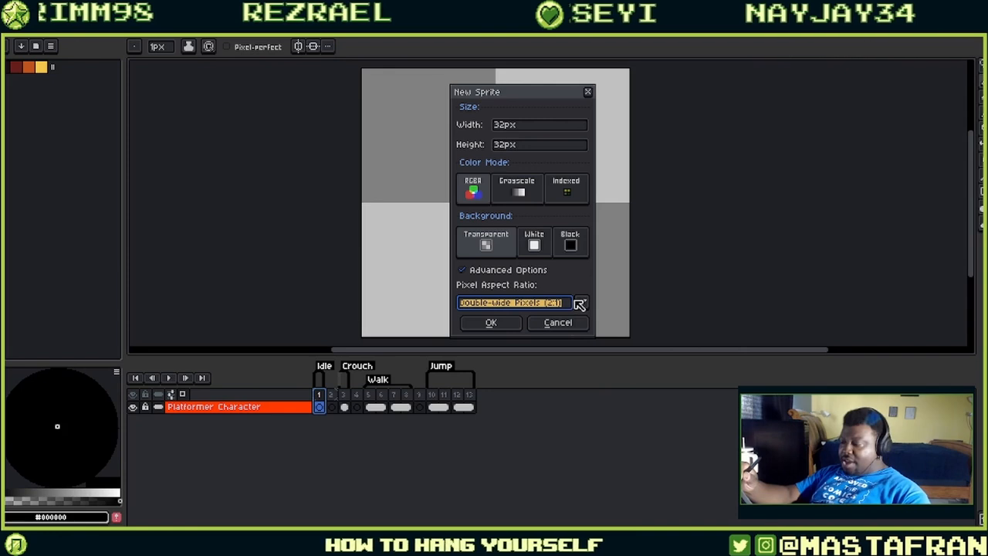
- Set the pixel aspect ratio to Square Pixels (1:1) and create the new sprite
click(580, 303)
click(562, 320)
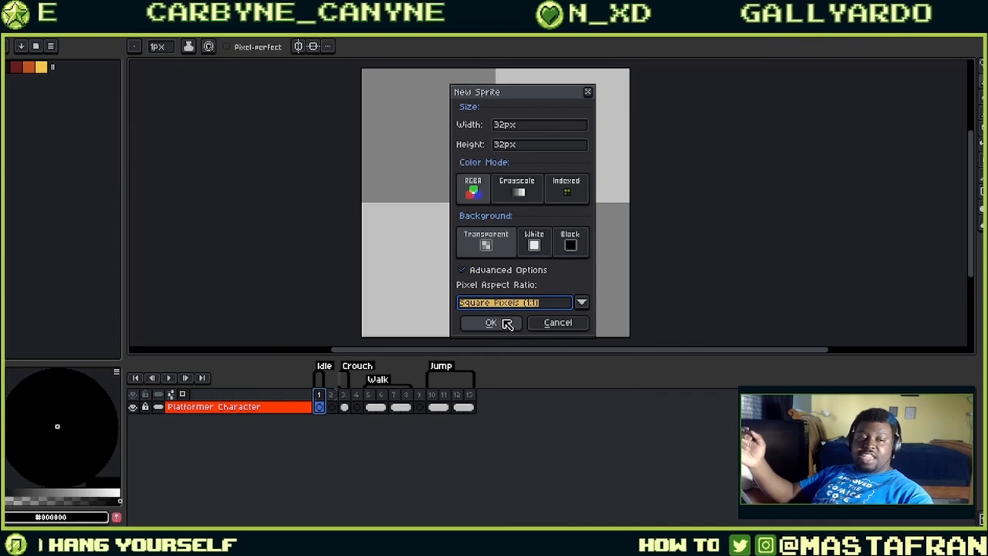
click(494, 323)
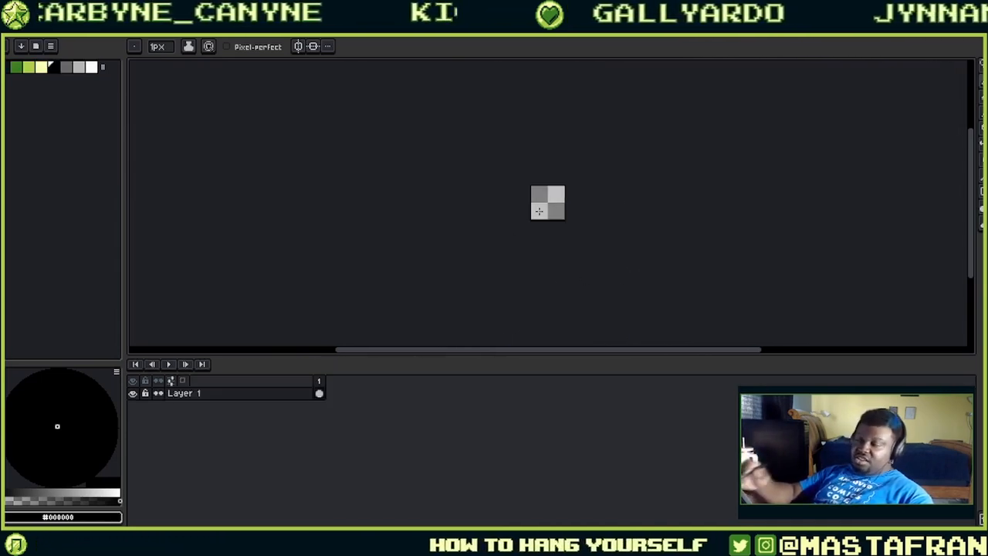
- Close the sketched figure sprite "Sprite-0002" without saving its changes and return to the blank canvas
scroll(564, 192, up, 3)
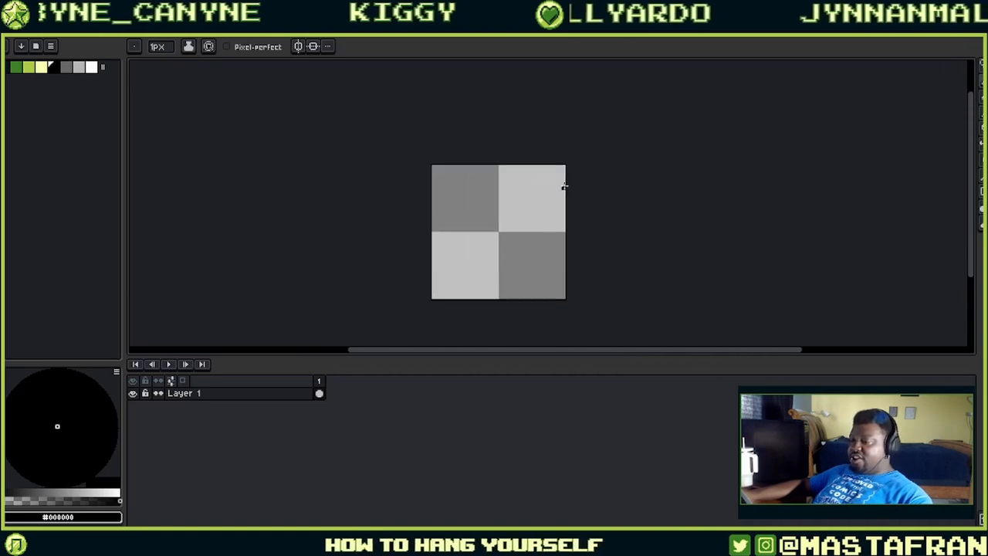
drag(564, 183, 615, 155)
scroll(615, 151, up, 1)
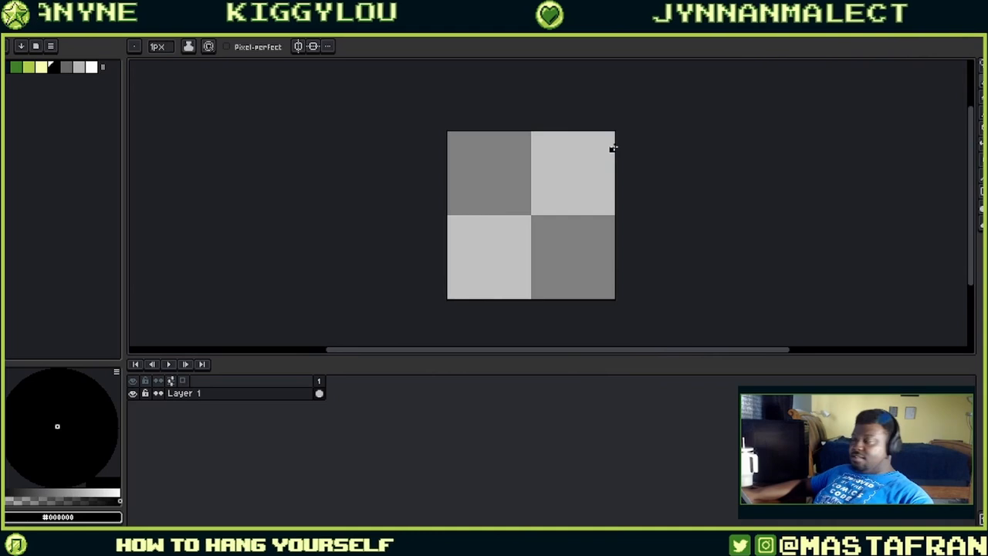
click(926, 37)
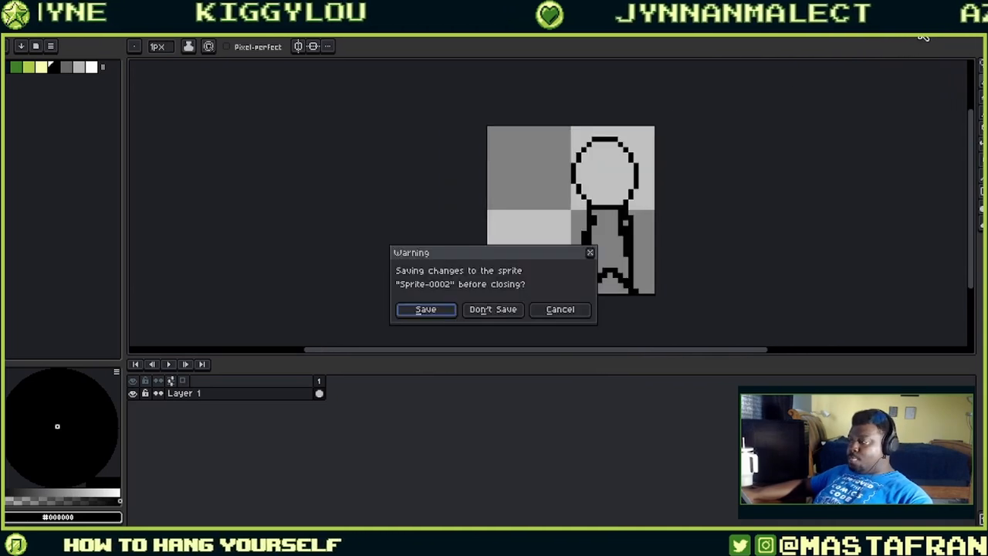
click(489, 316)
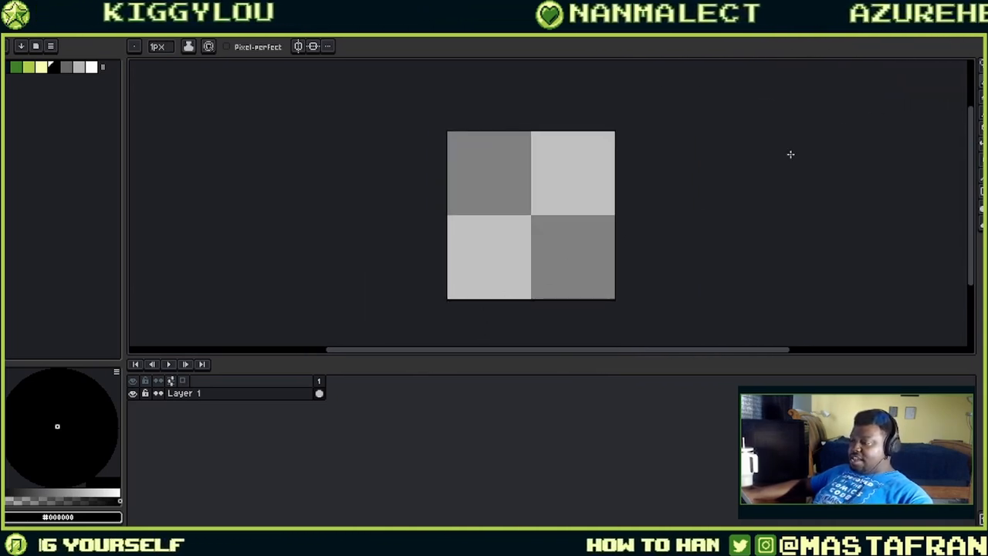
scroll(606, 207, up, 1)
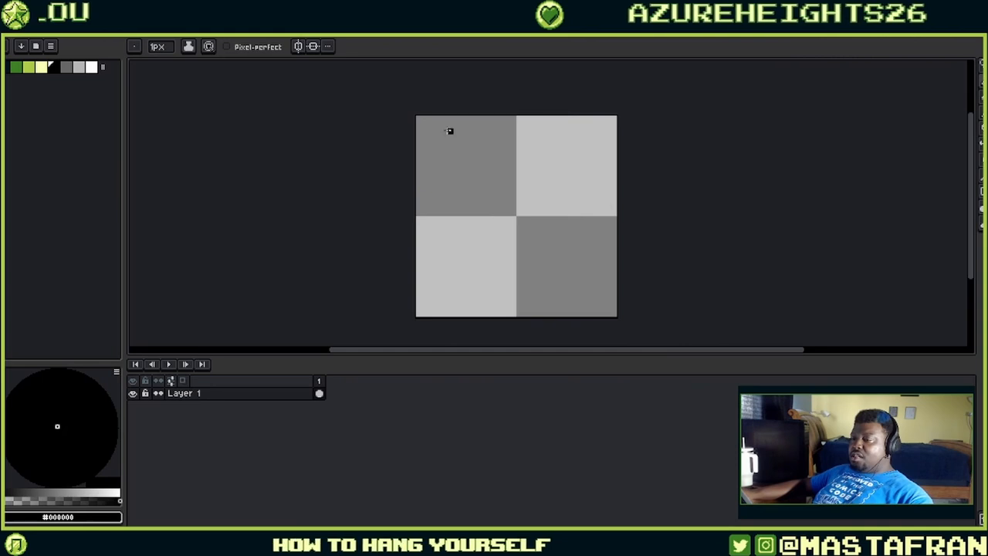
- Load the AAP-64 preset palette for the new sprite
click(51, 47)
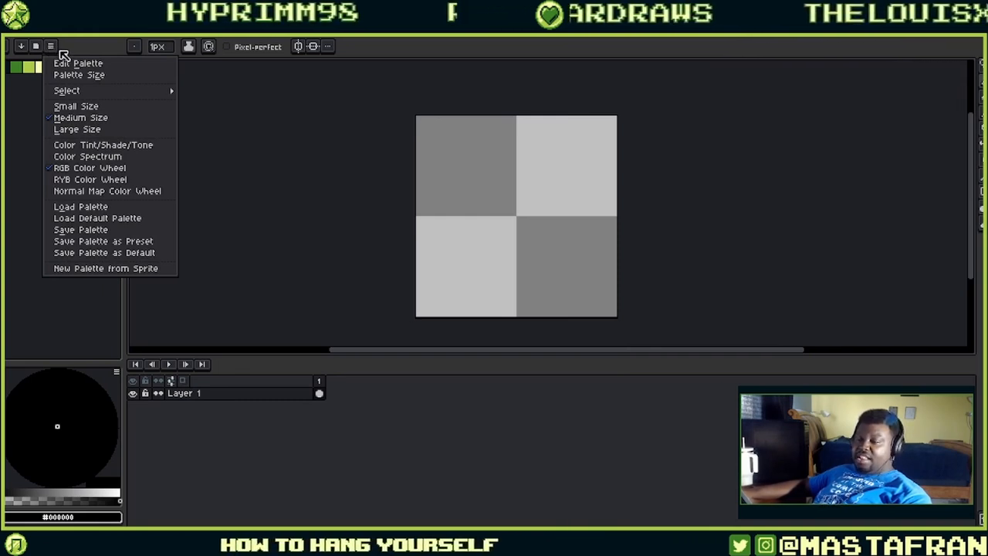
click(31, 108)
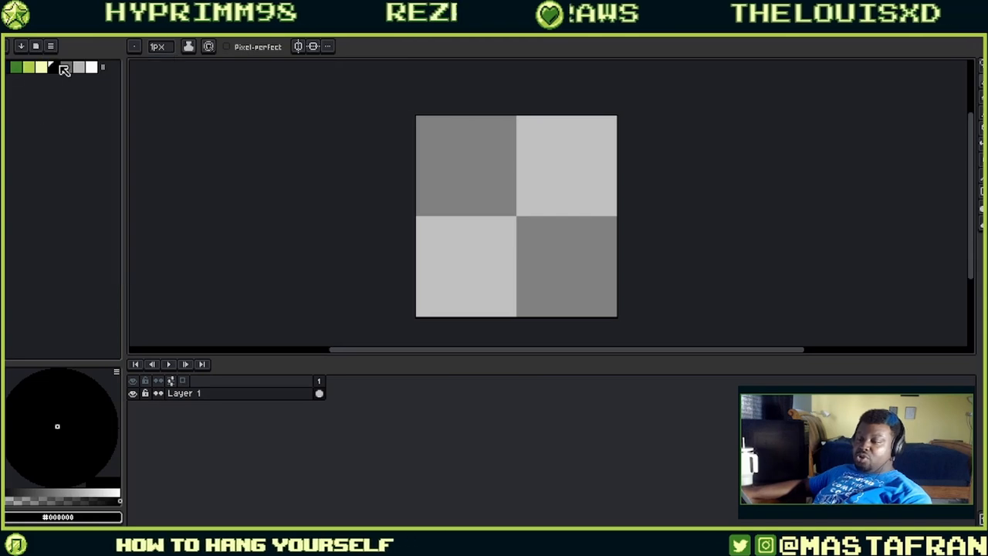
click(51, 47)
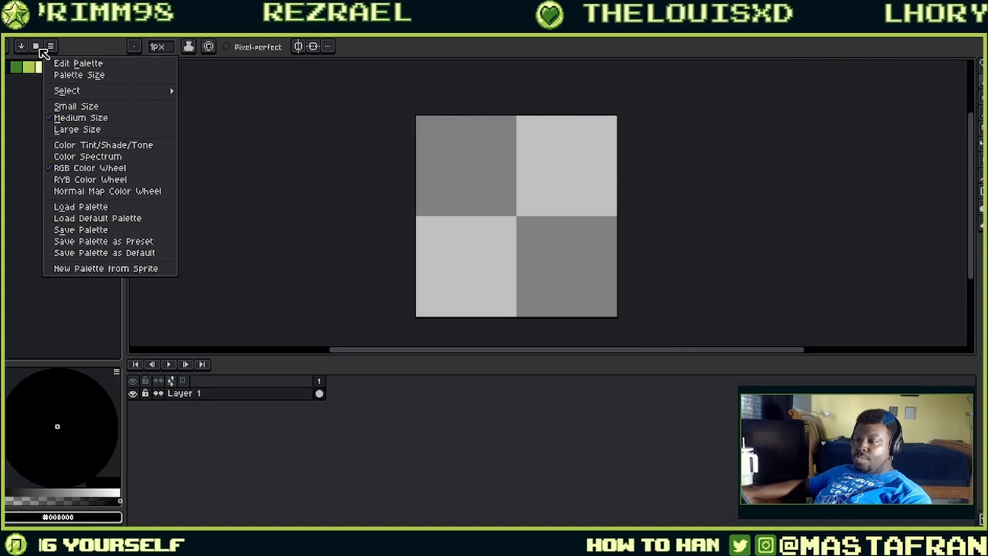
click(36, 46)
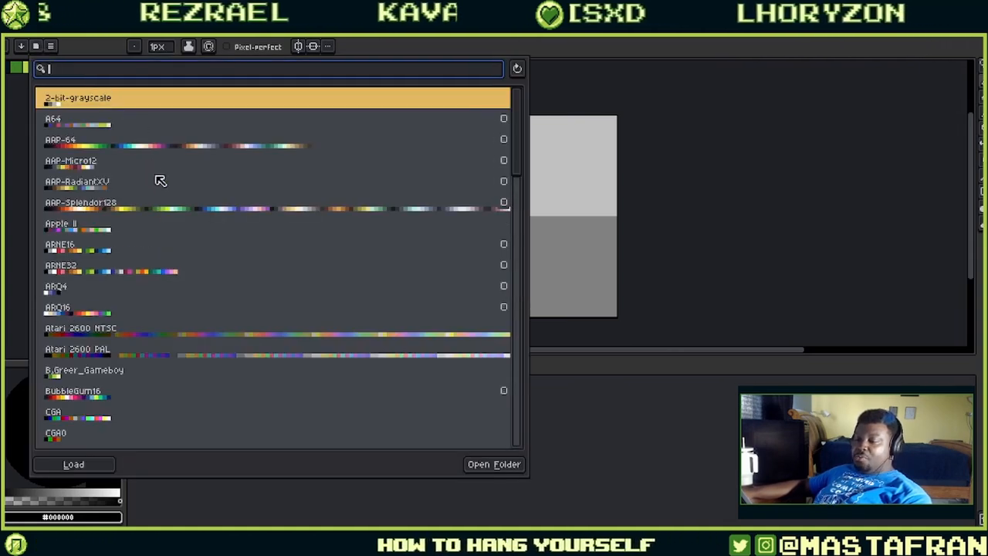
click(157, 147)
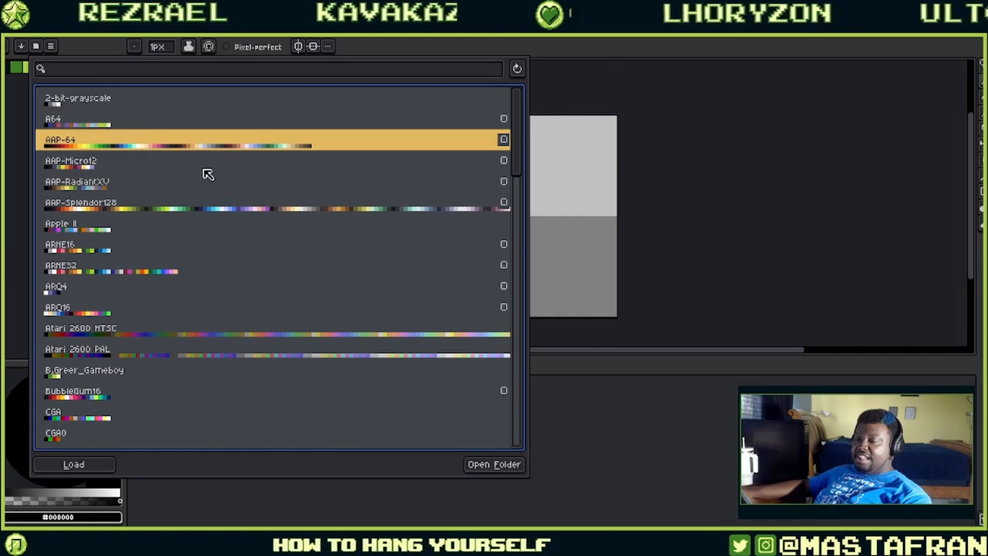
click(73, 464)
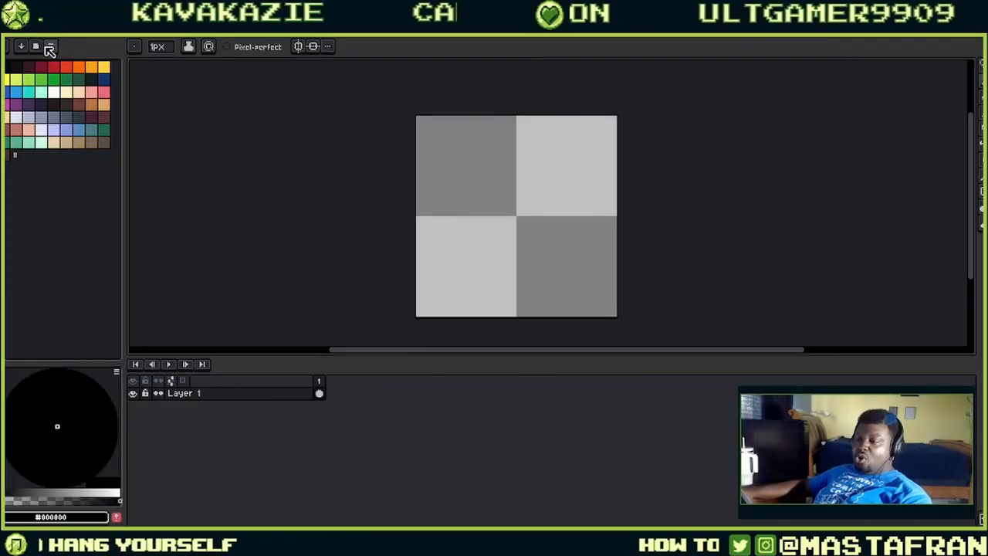
- Browse the full list of preset palettes available for the sprite
click(35, 48)
scroll(180, 237, down, 3)
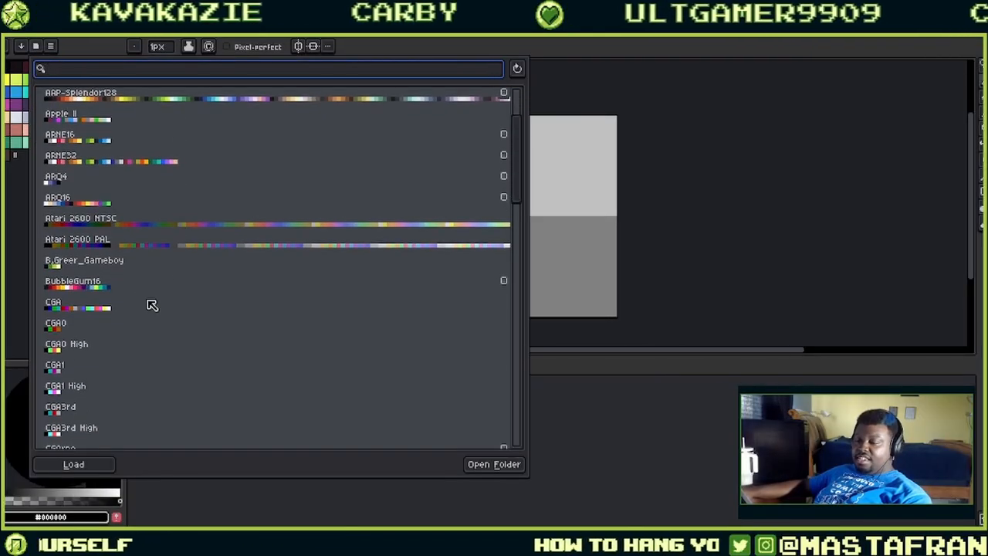
scroll(158, 304, down, 12)
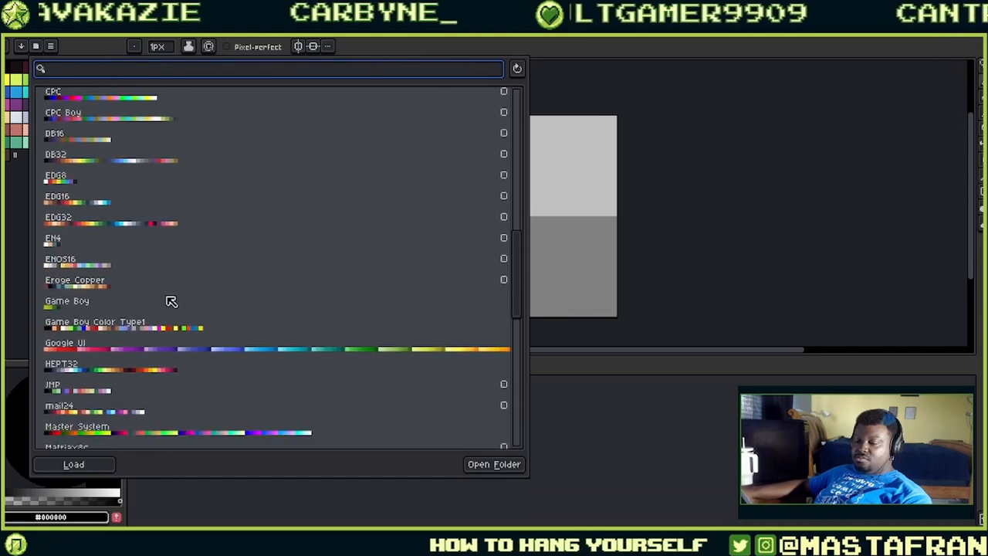
scroll(171, 301, down, 10)
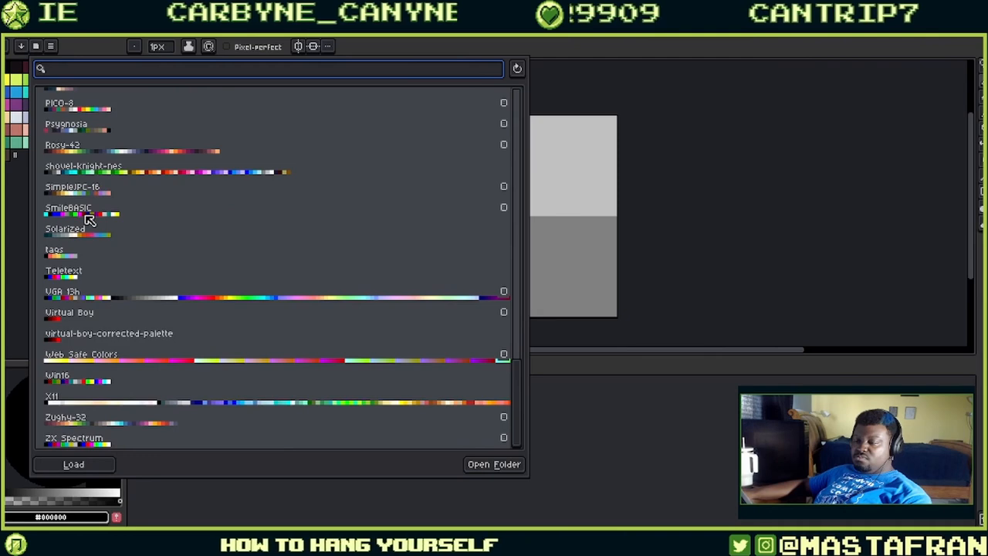
scroll(89, 219, up, 12)
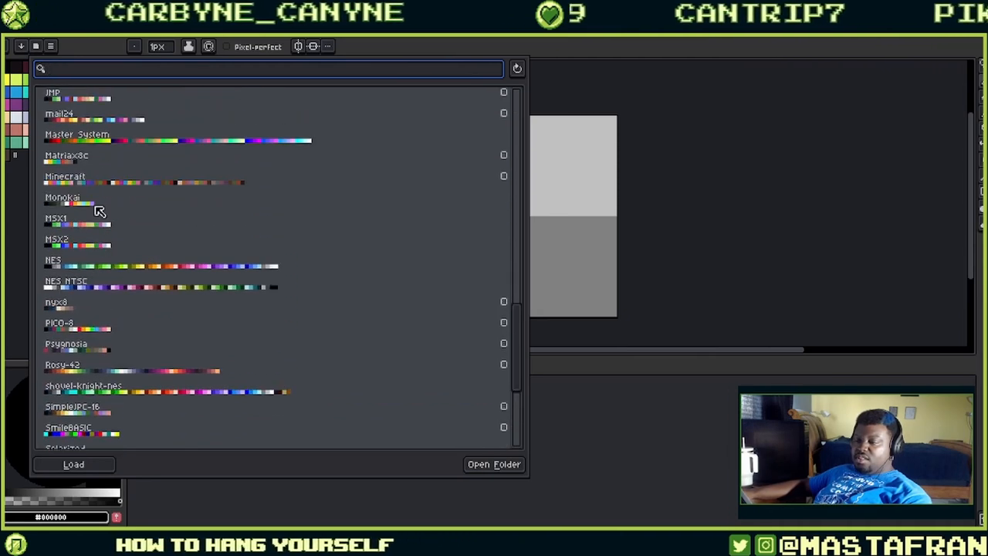
scroll(97, 210, up, 5)
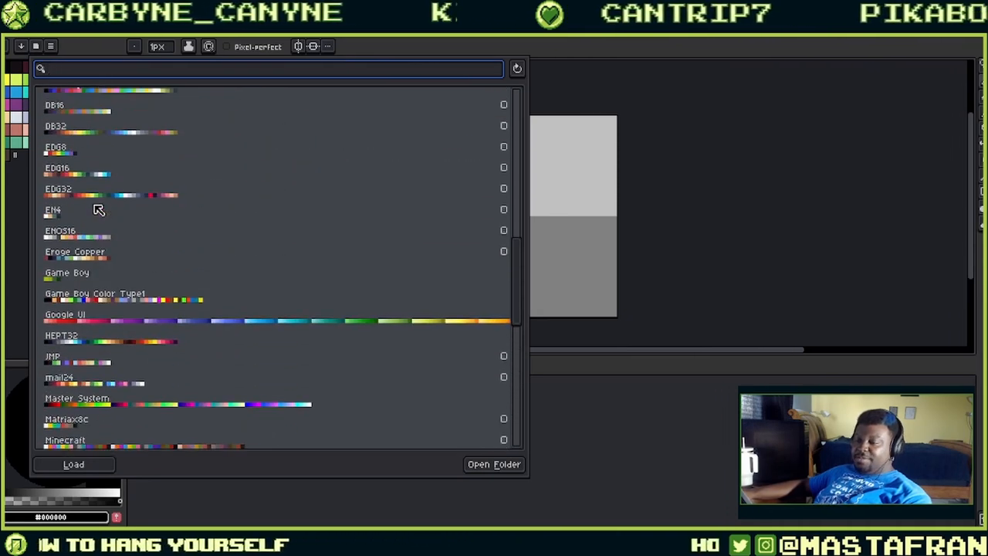
scroll(98, 209, up, 6)
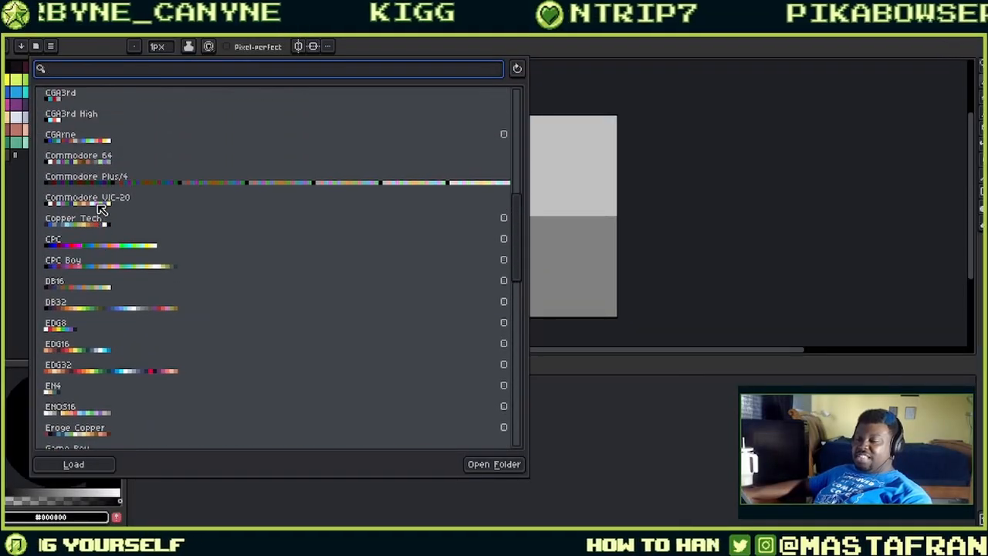
scroll(100, 208, up, 12)
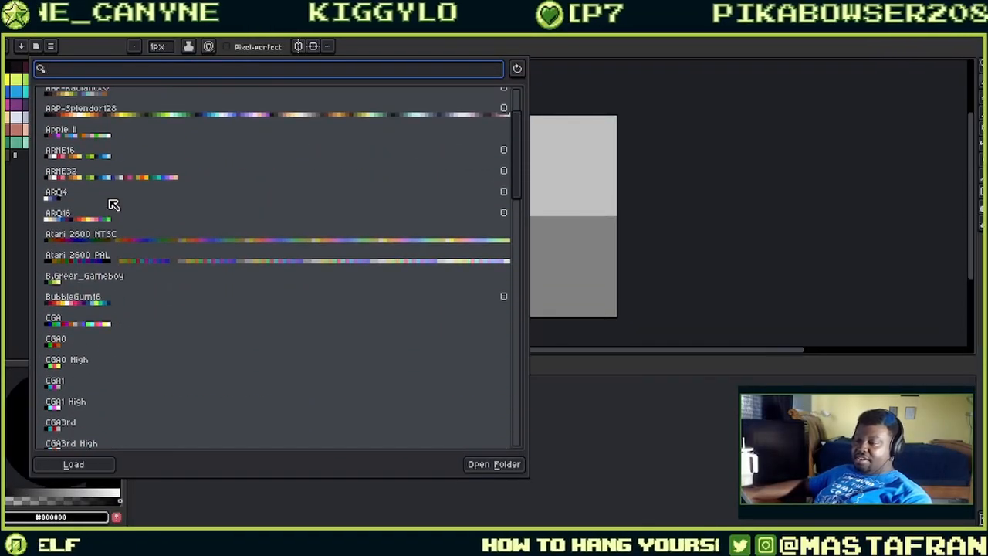
scroll(116, 204, up, 2)
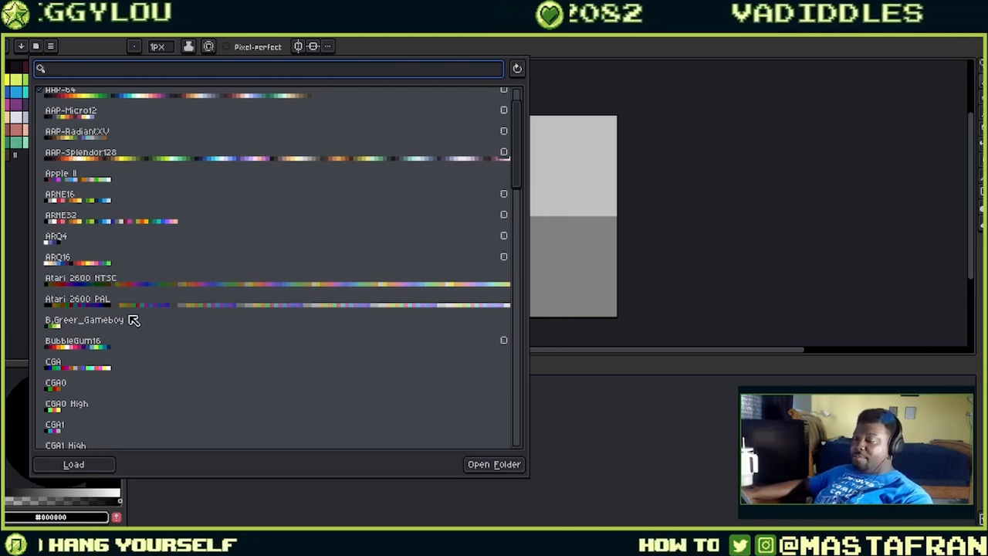
scroll(145, 295, up, 2)
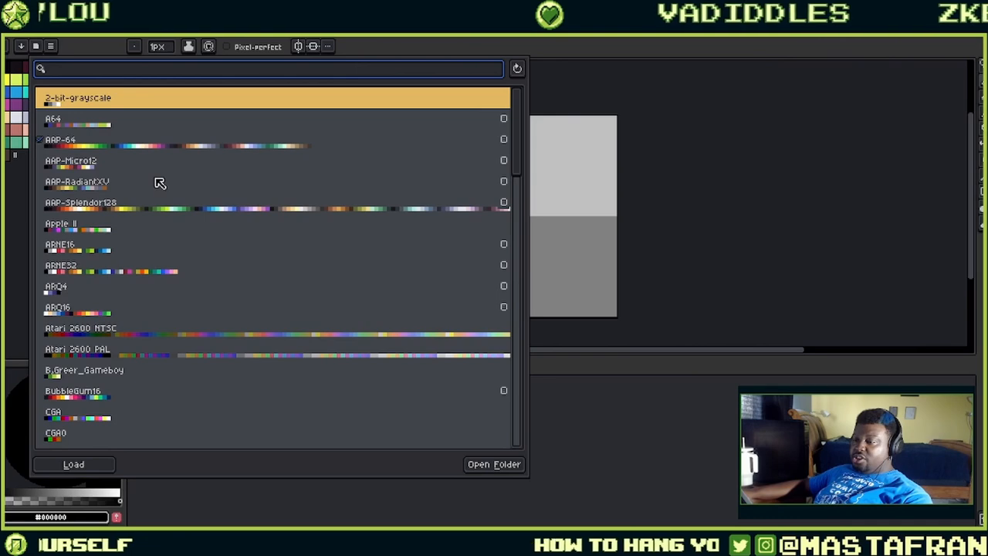
- Review the console and retro preset palettes, highlighting Game Boy and Google UI
scroll(257, 205, down, 4)
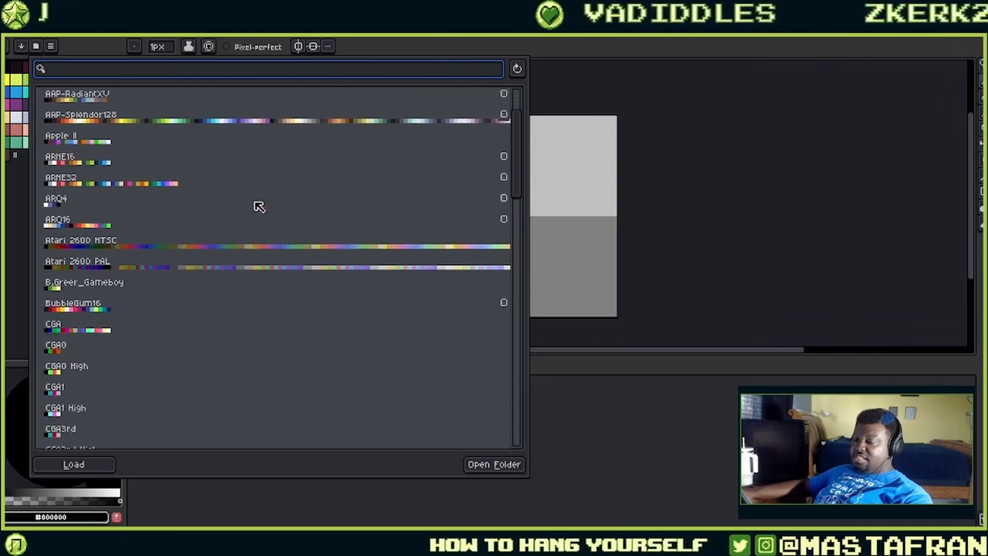
scroll(186, 285, down, 2)
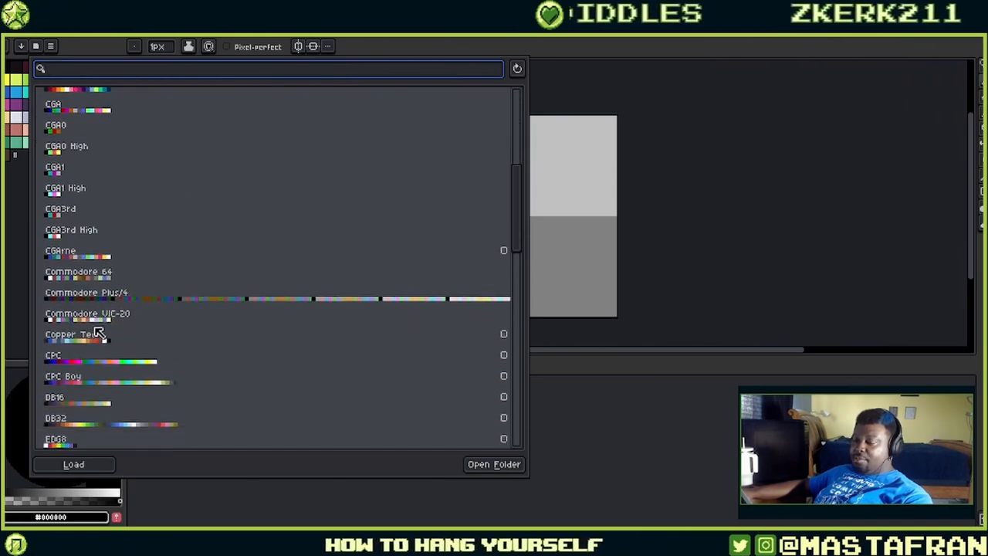
scroll(100, 324, down, 5)
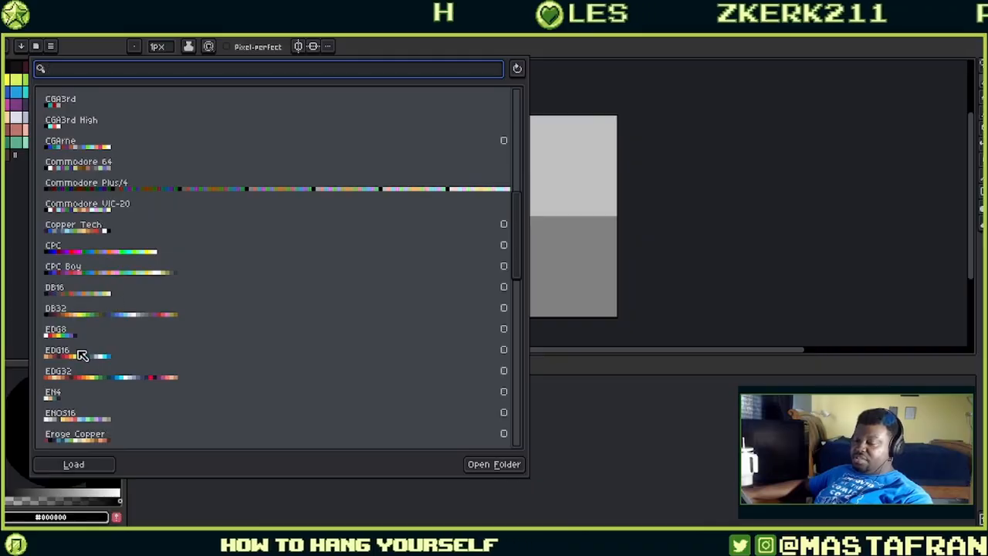
scroll(98, 336, down, 3)
scroll(112, 316, down, 2)
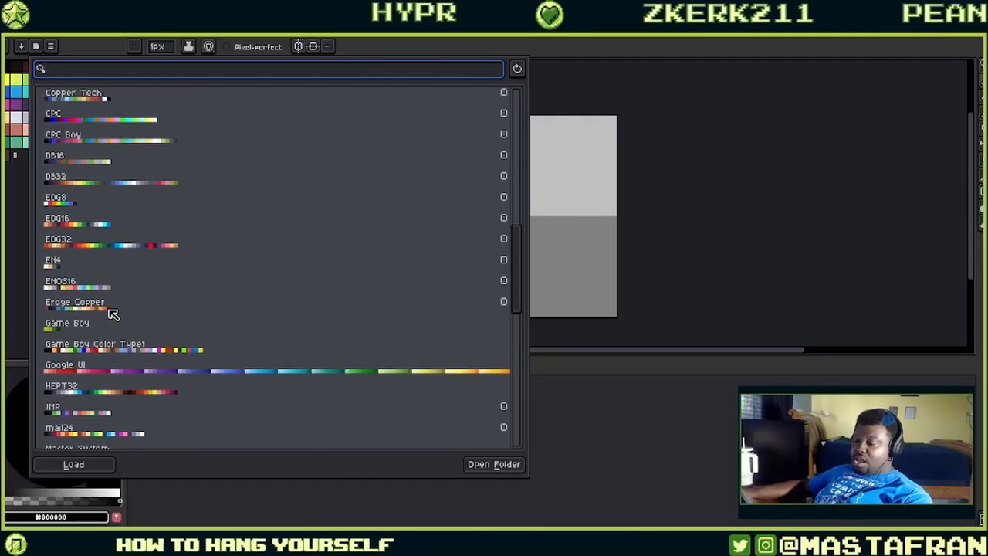
click(108, 322)
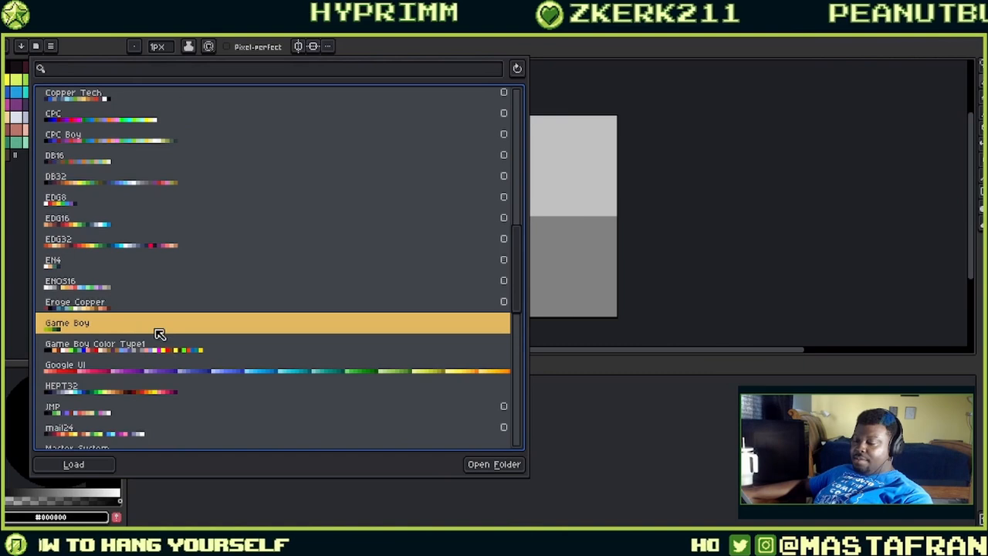
scroll(159, 330, down, 4)
scroll(130, 309, down, 4)
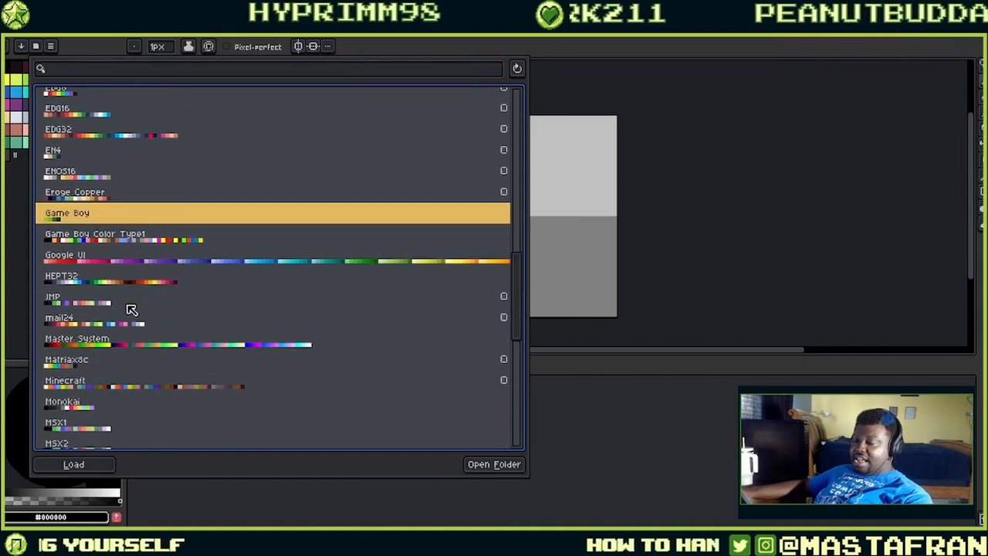
click(139, 201)
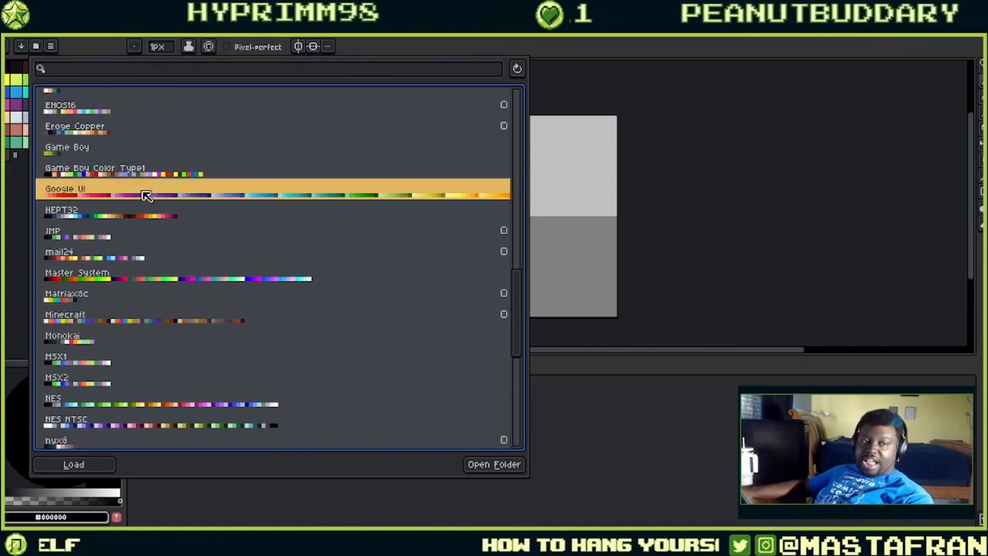
scroll(146, 195, down, 3)
- Load the NES NTSC preset palette and close the preset list
click(89, 359)
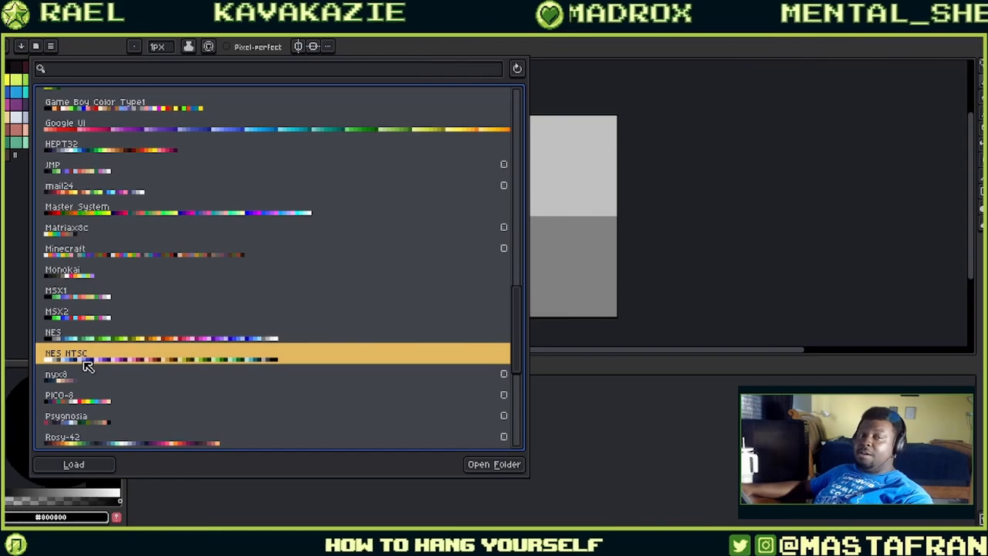
scroll(87, 362, down, 2)
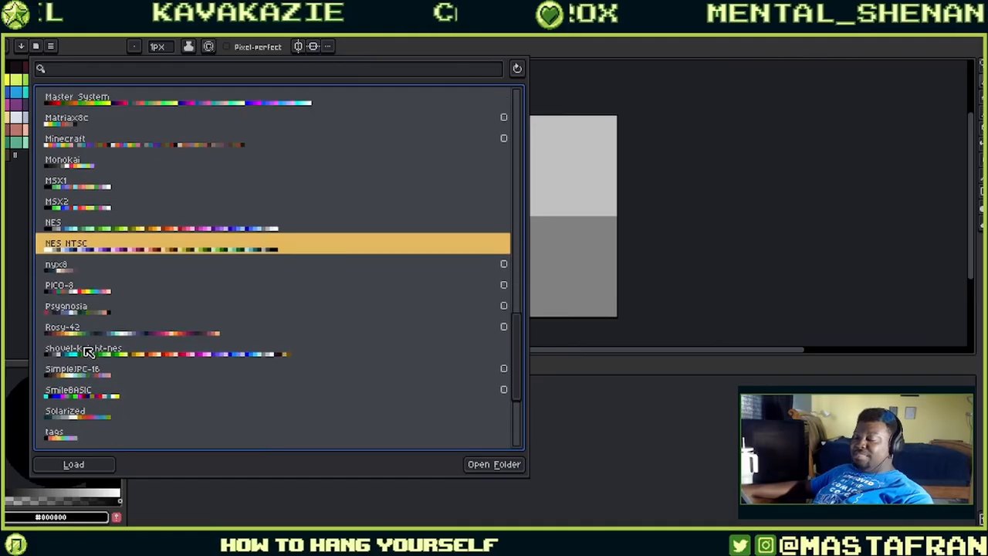
scroll(88, 348, down, 2)
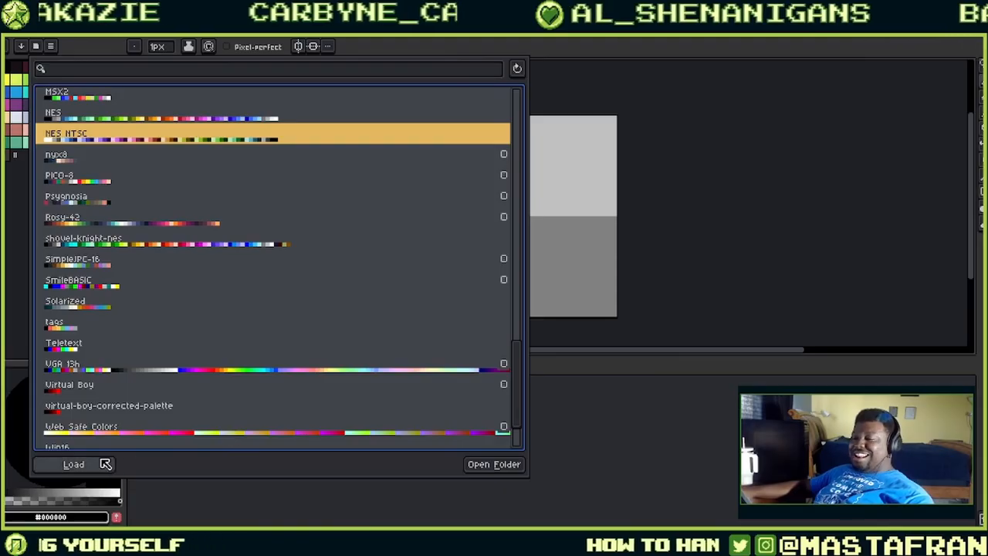
click(100, 467)
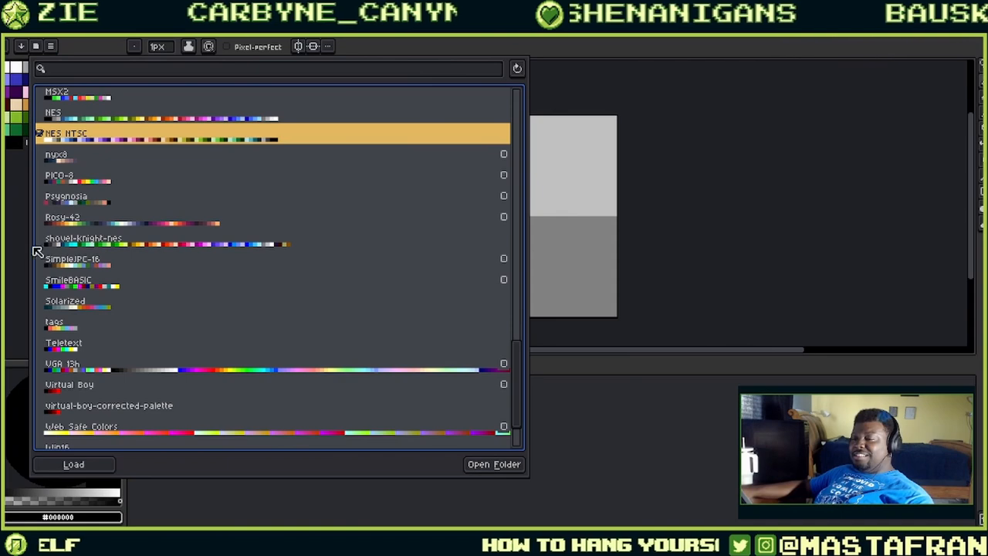
click(24, 224)
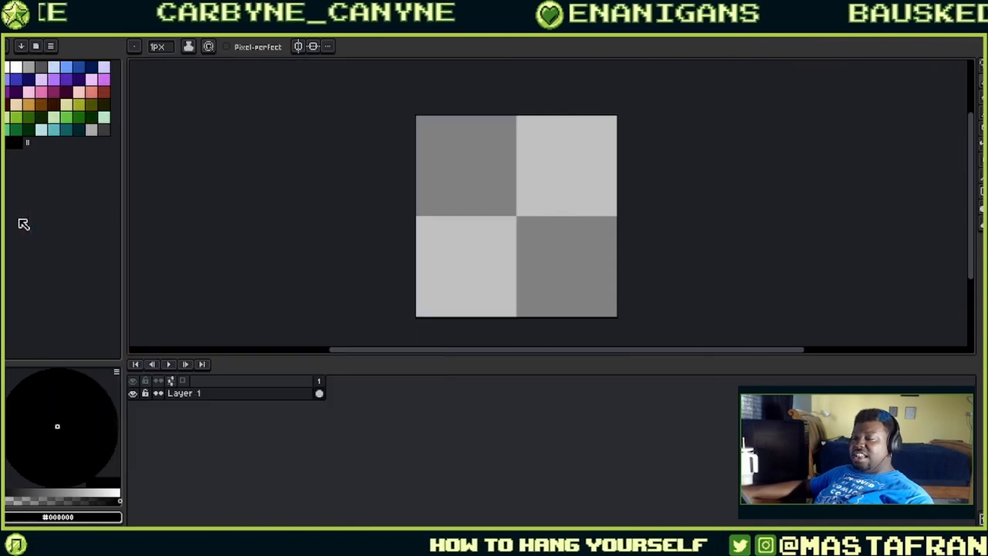
- Try Gradient by Hue on the palette, plus ascending sorts by saturation, luminance, red and green
click(23, 47)
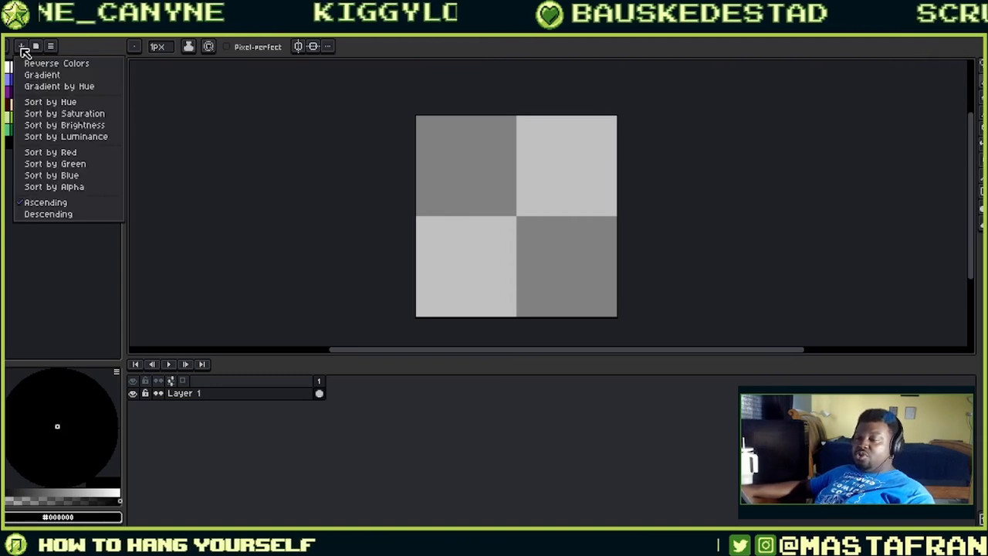
click(40, 87)
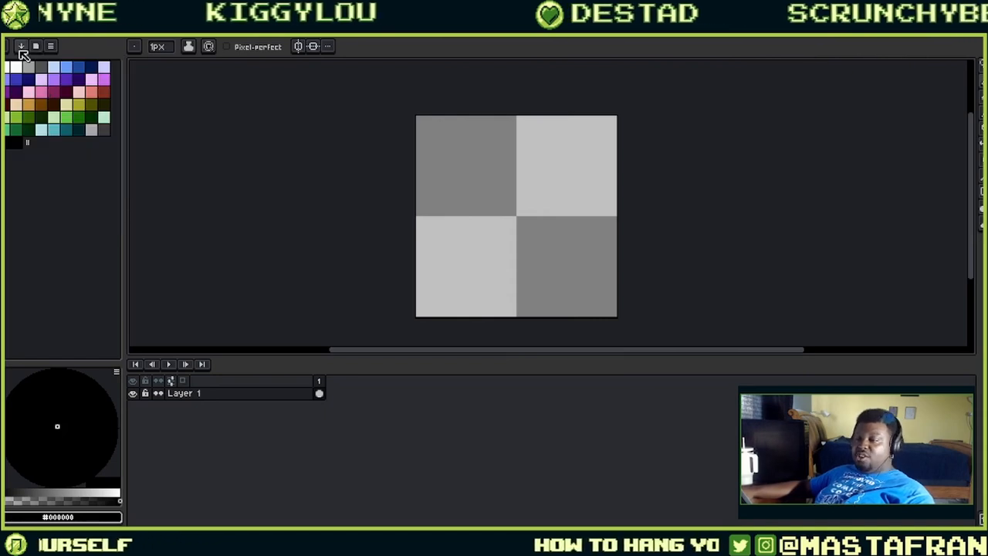
click(22, 48)
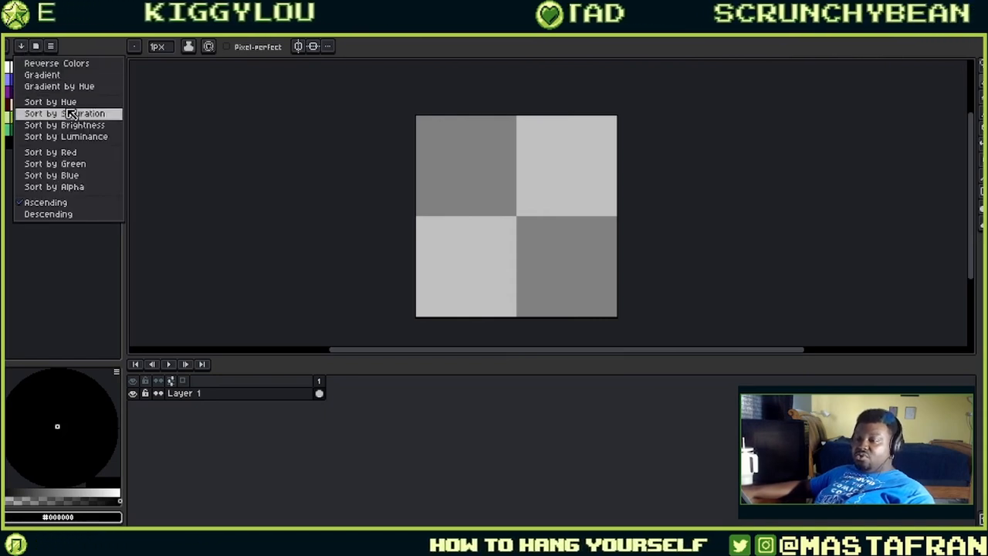
click(73, 113)
click(21, 46)
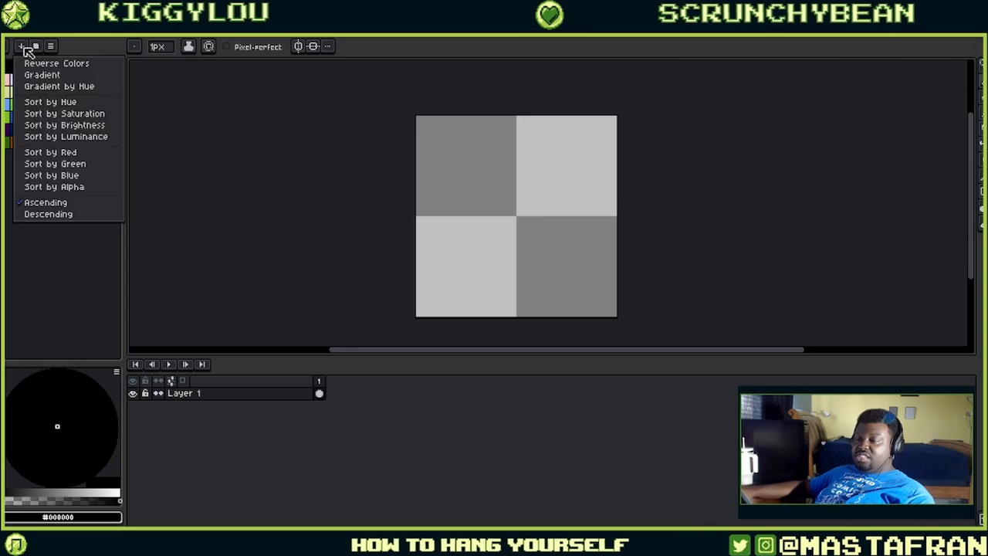
click(68, 135)
click(22, 46)
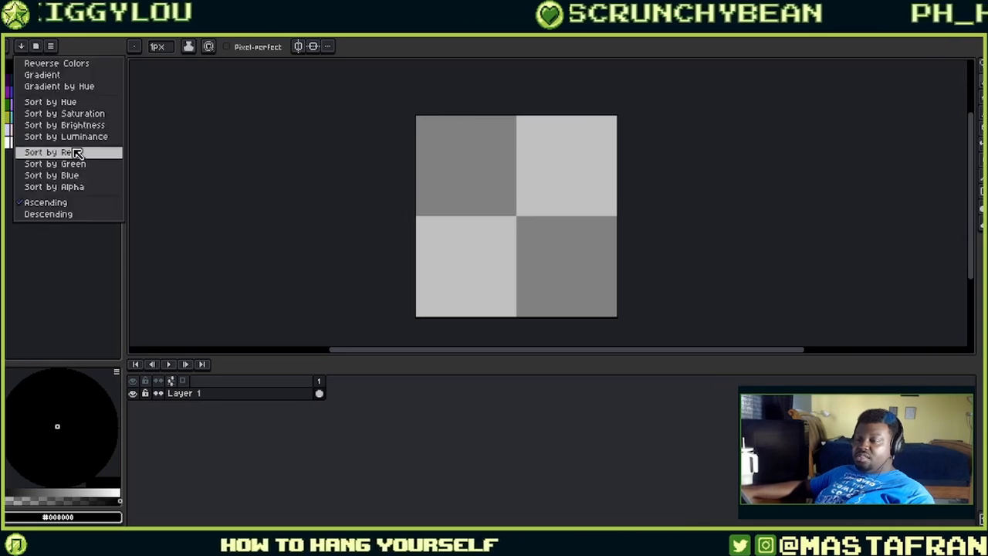
click(46, 151)
click(23, 48)
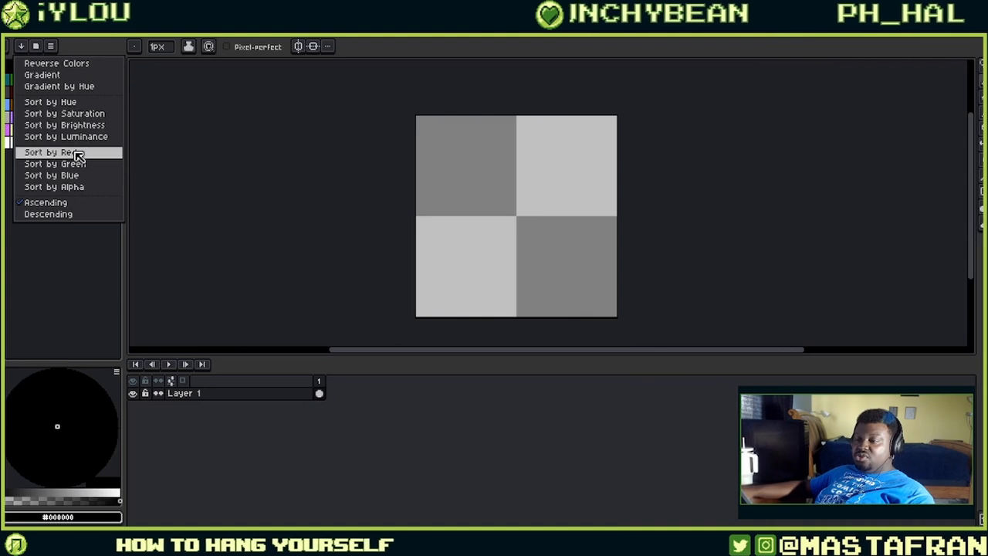
click(70, 162)
- Sort the palette colors by blue in ascending order and try Gradient by Hue on them
click(21, 46)
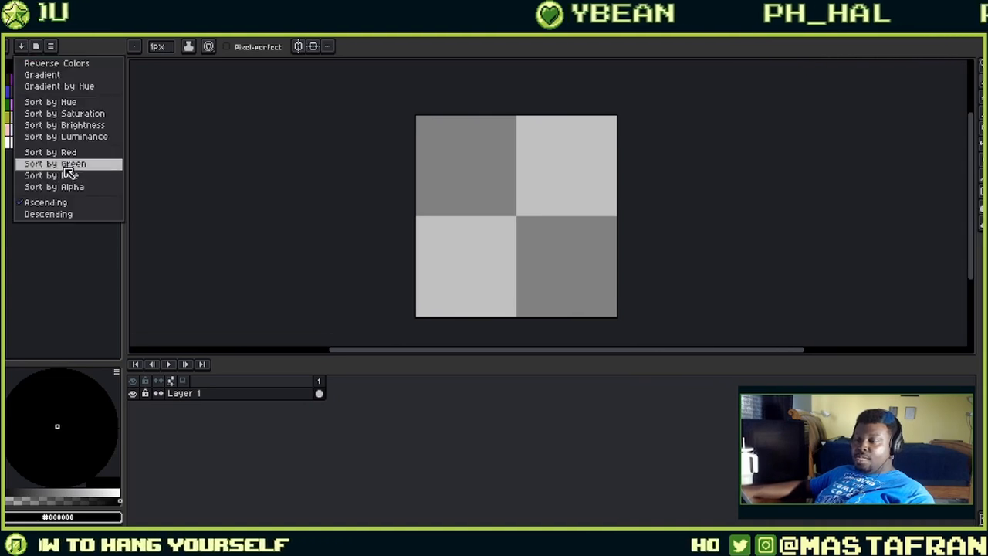
click(62, 174)
click(23, 47)
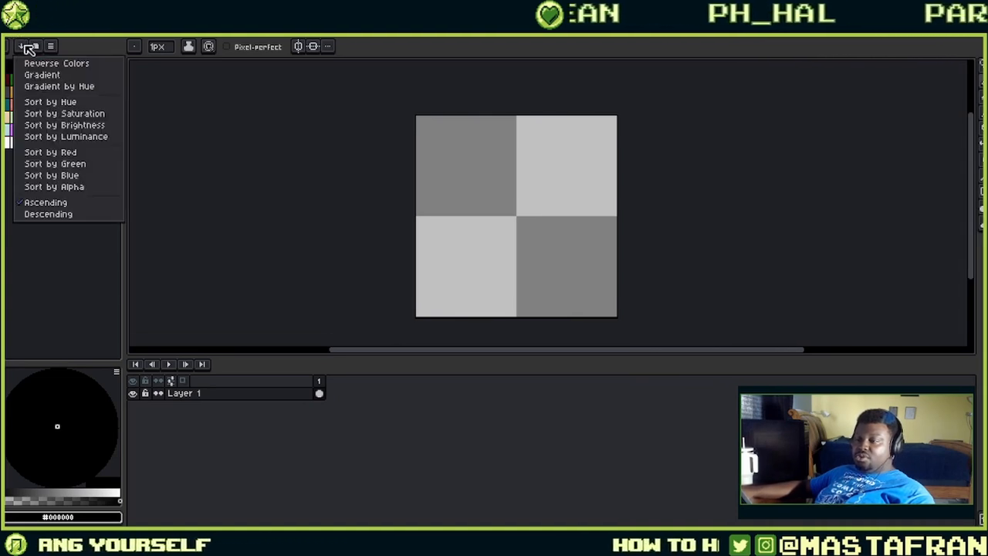
click(91, 85)
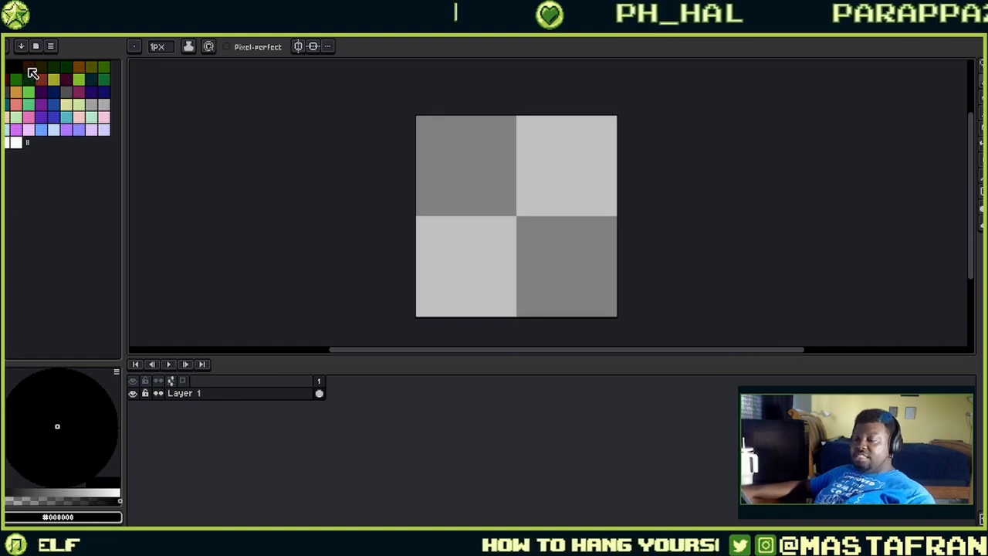
- Try a selection of several dark swatches, ending with only the dark brown swatch in the palette's first row selected
click(33, 73)
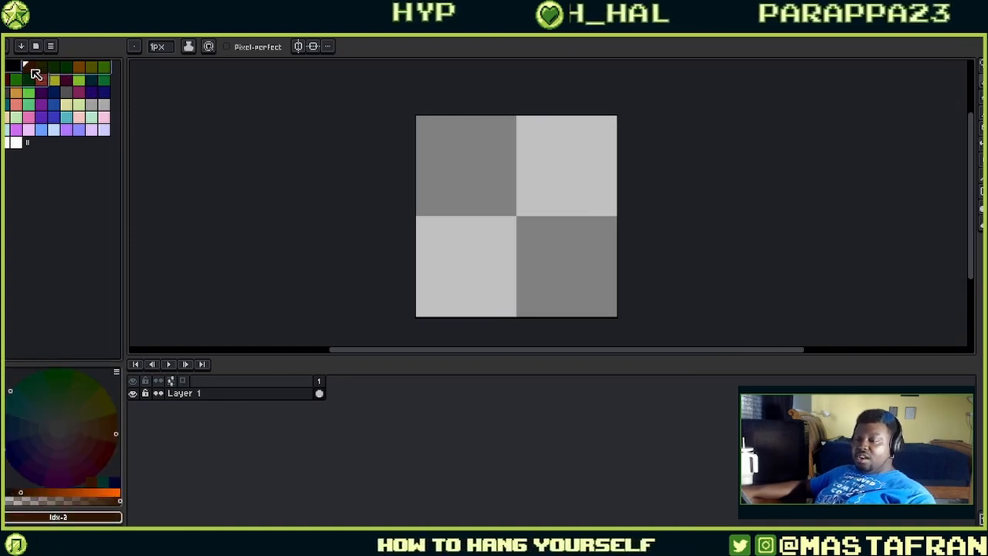
drag(32, 70, 45, 90)
click(30, 68)
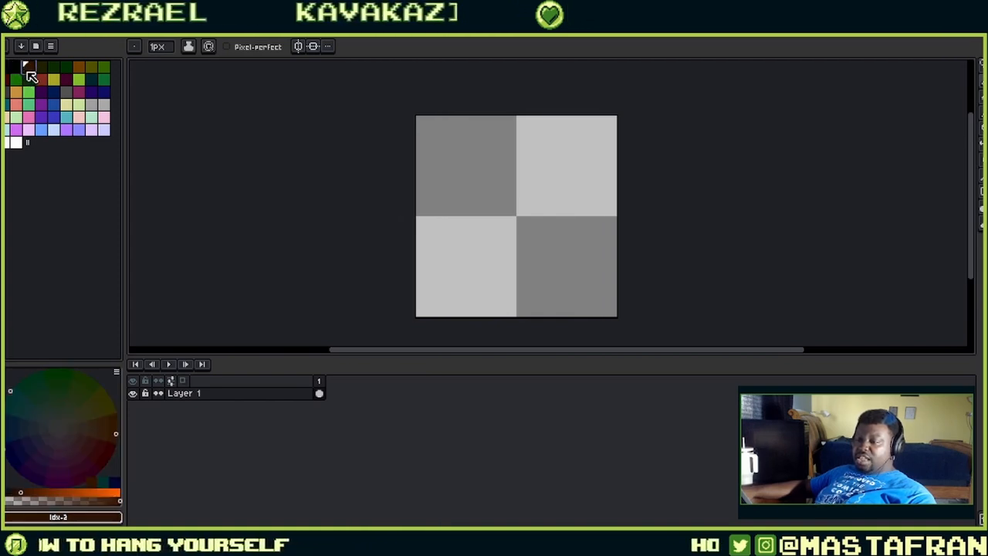
click(21, 45)
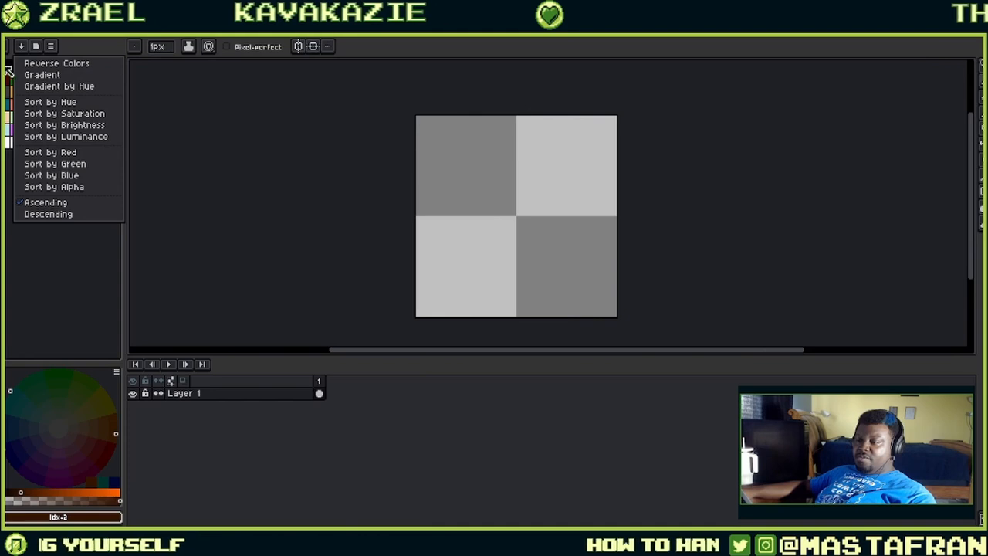
click(5, 70)
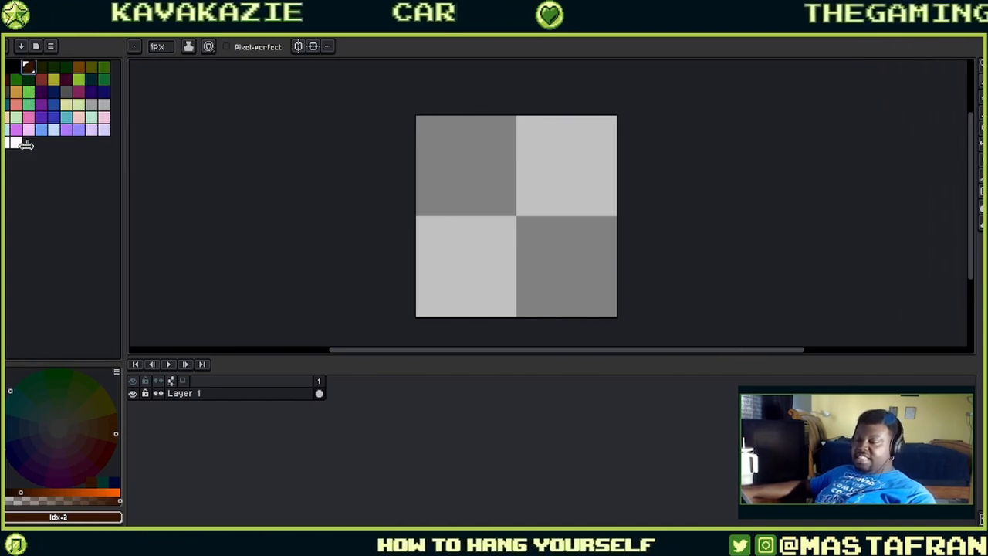
click(21, 45)
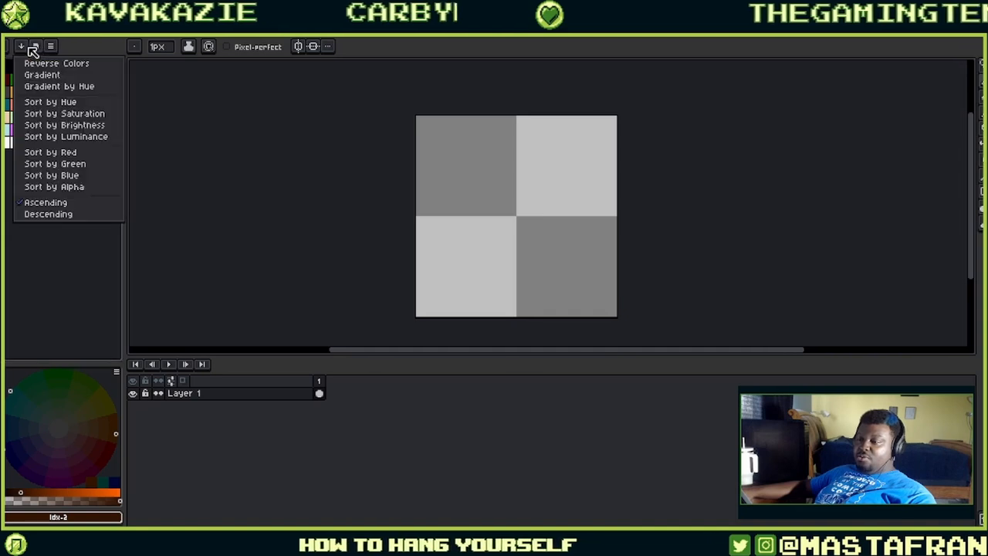
click(68, 80)
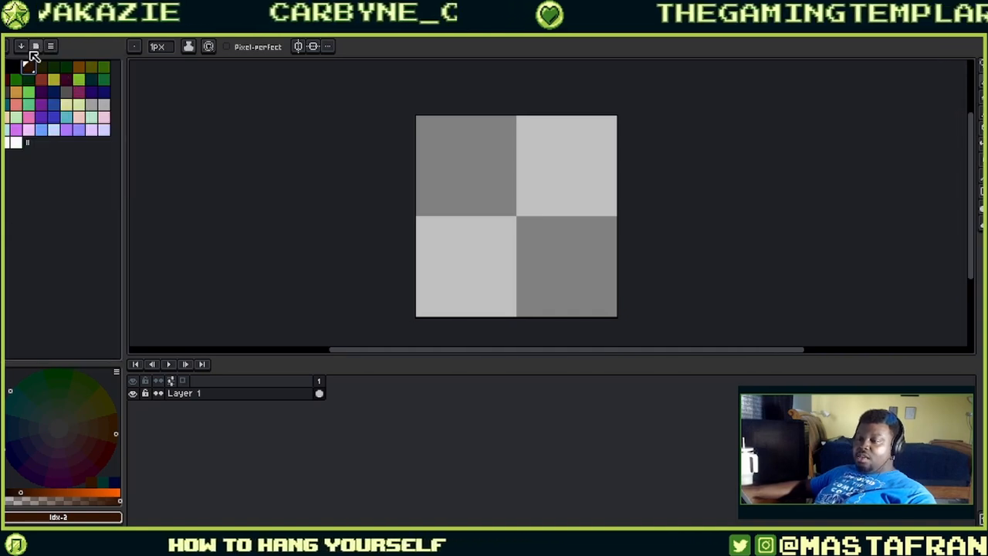
- Sort the palette colors by hue in ascending order, followed by an ascending sort by brightness
click(22, 46)
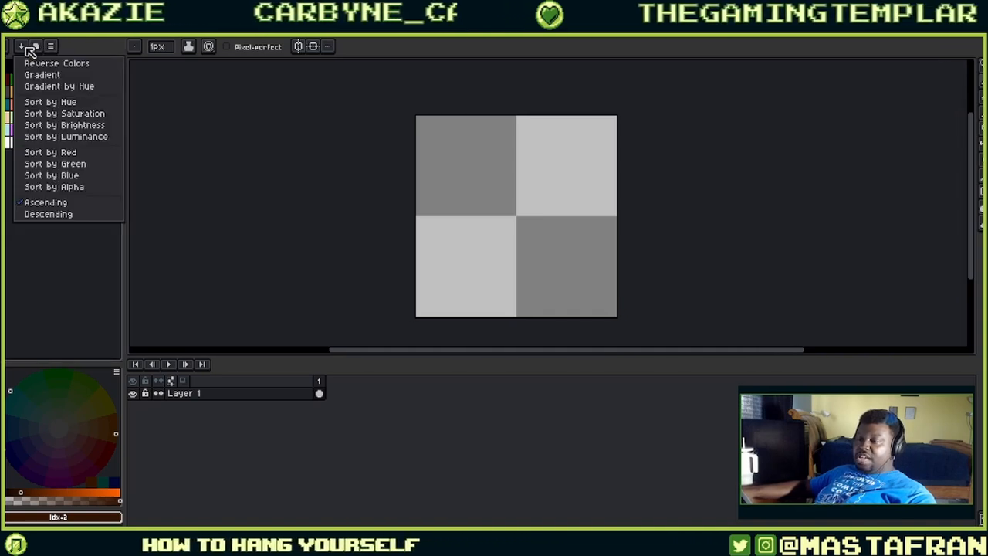
click(55, 105)
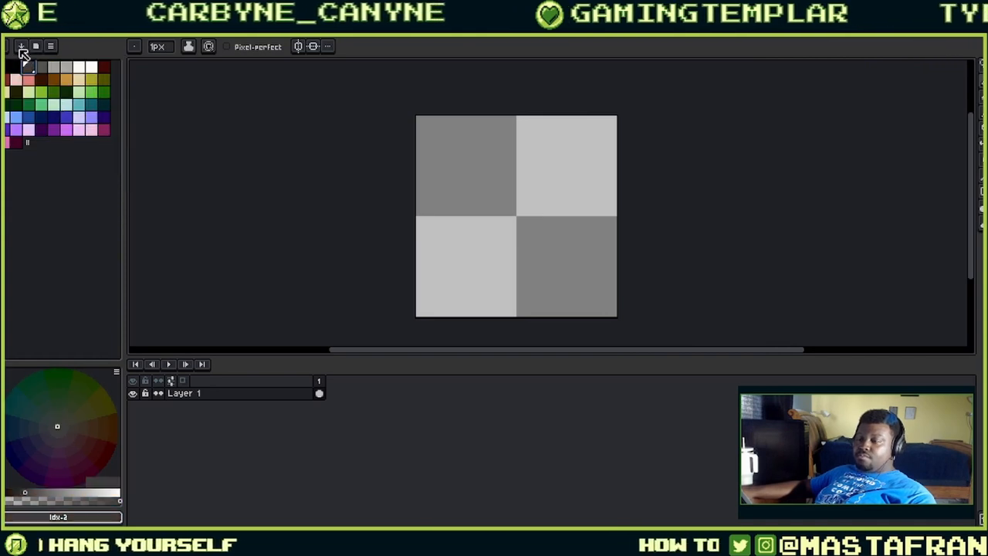
click(22, 45)
click(107, 127)
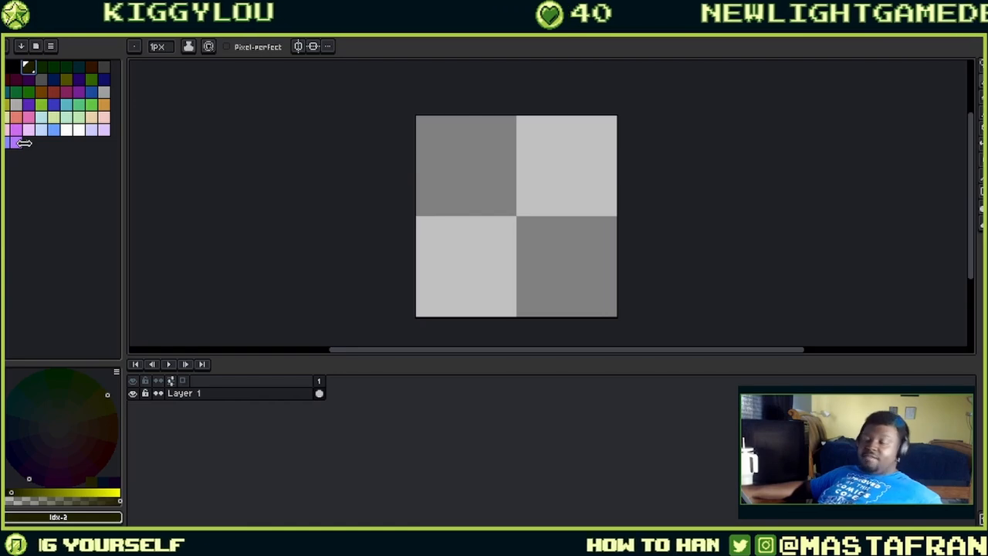
- Compare the two white swatches with the light purple swatch at the palette's end, finishing on the second white one
click(65, 130)
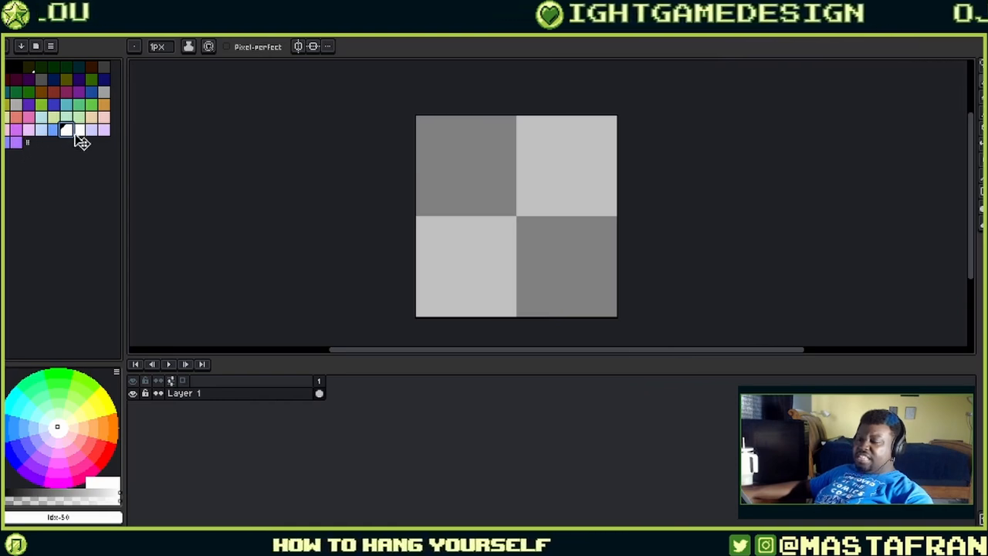
click(14, 143)
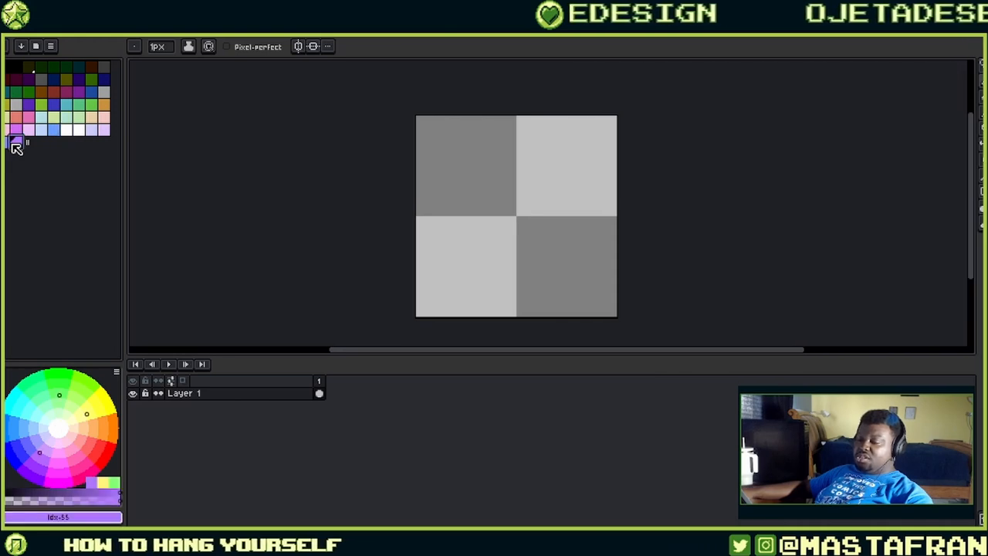
click(79, 130)
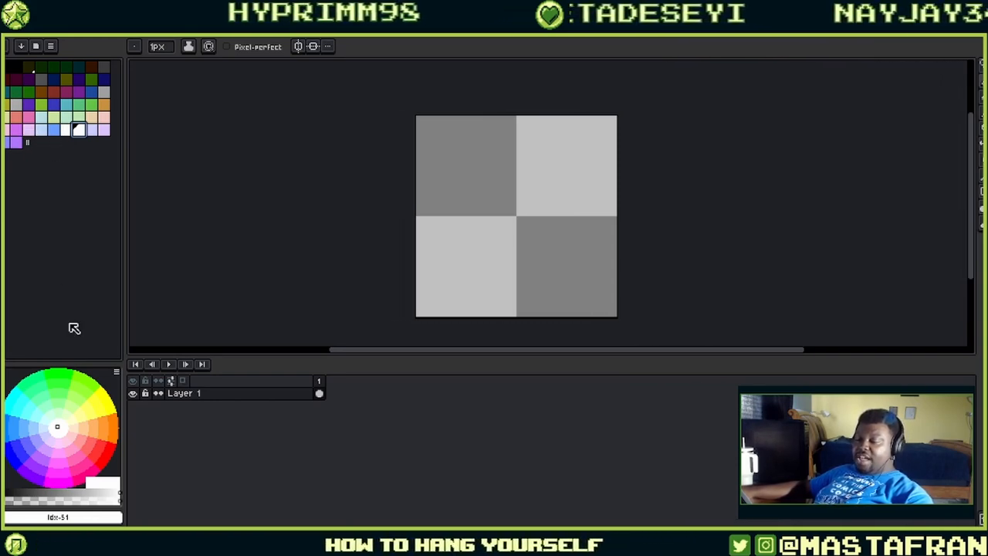
- Pick pure red on the color wheel, try a softer red with Discrete off, and turn Discrete back on
click(108, 452)
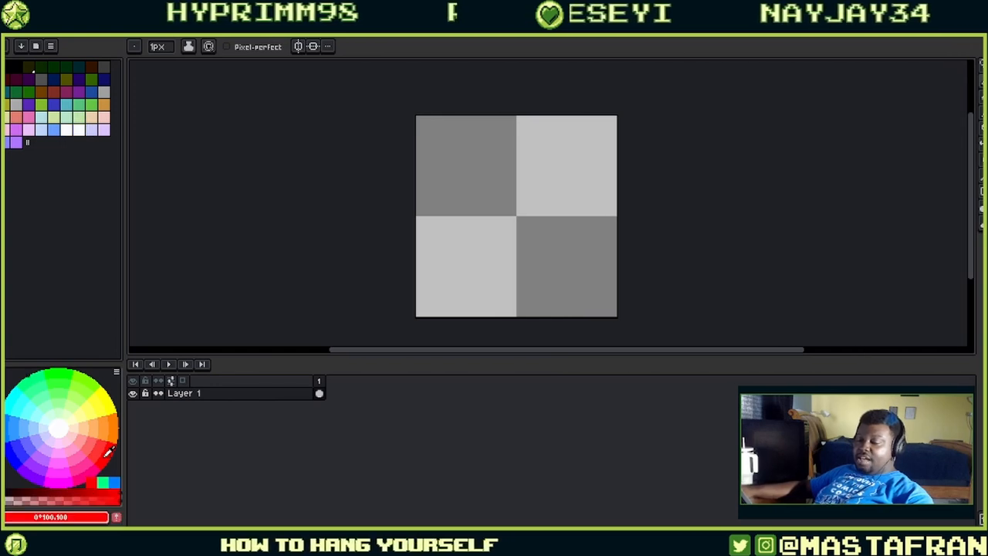
click(118, 372)
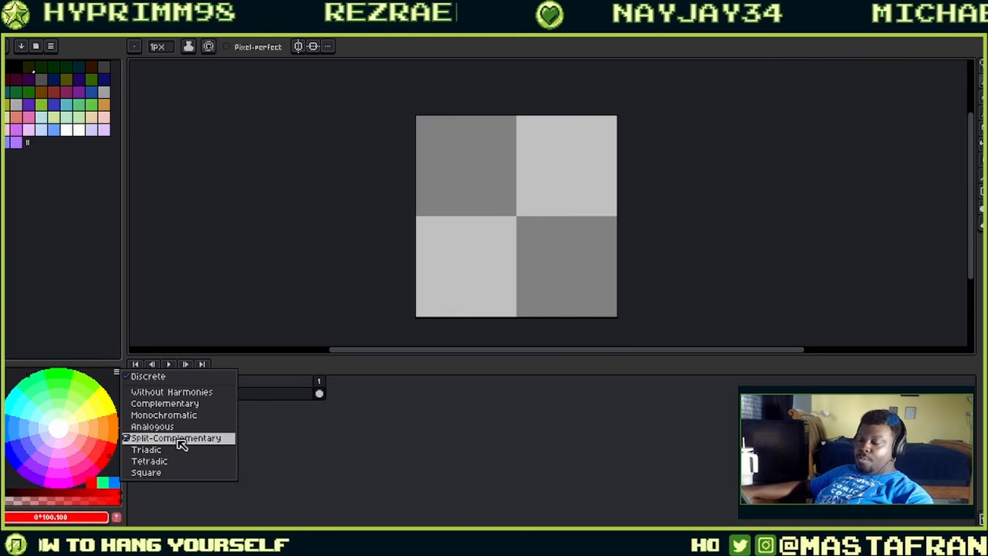
click(199, 378)
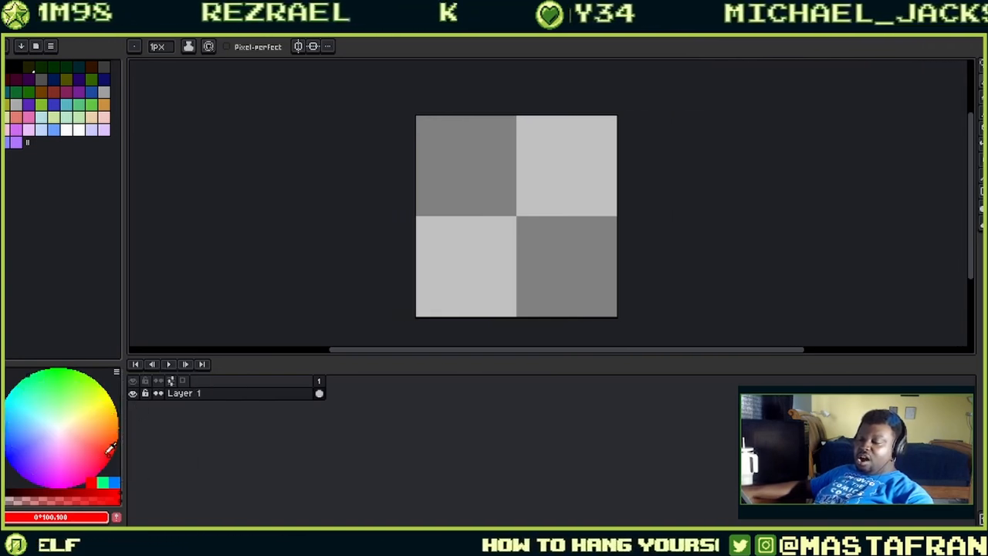
mouse_move(110, 446)
mouse_down()
mouse_move(91, 438)
mouse_move(101, 440)
mouse_up()
click(117, 372)
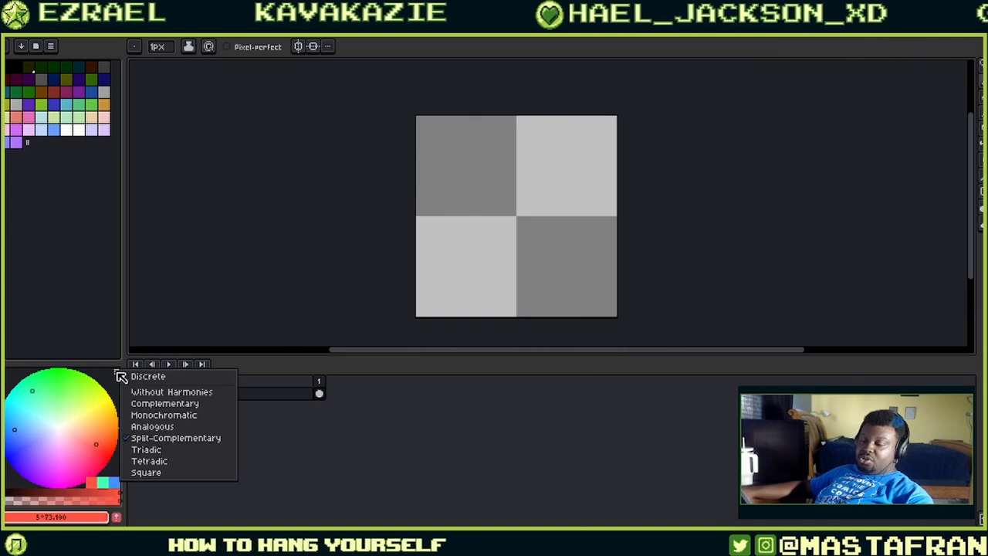
click(160, 378)
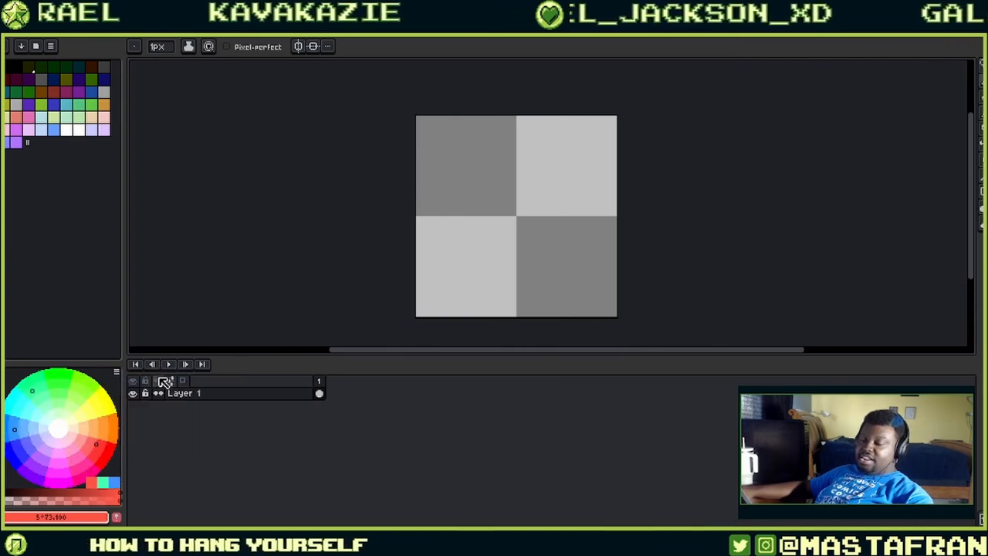
- Try several hues on the discrete color wheel with Split-Complementary harmony, from pure red to pure yellow (60°, 100, 100)
click(110, 447)
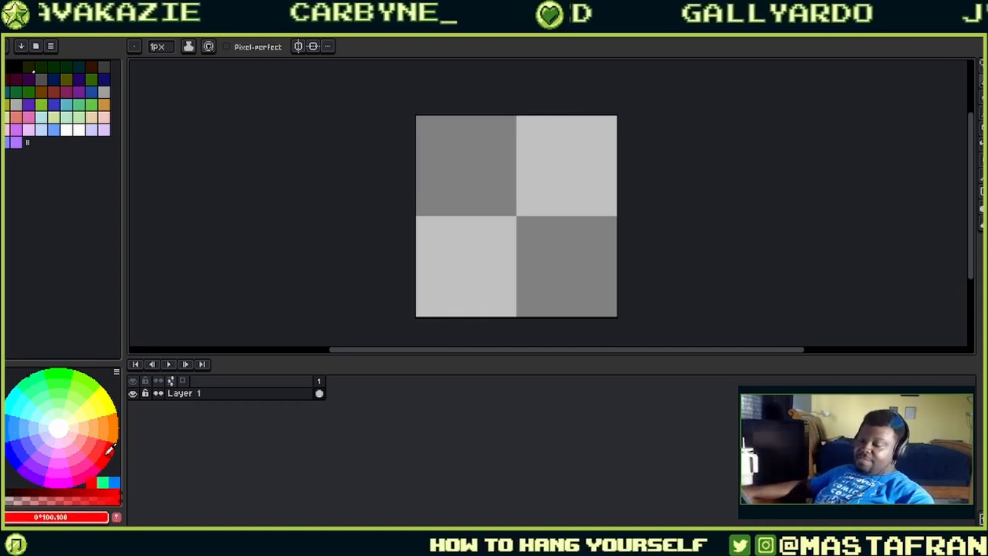
drag(106, 446, 78, 430)
drag(90, 470, 98, 395)
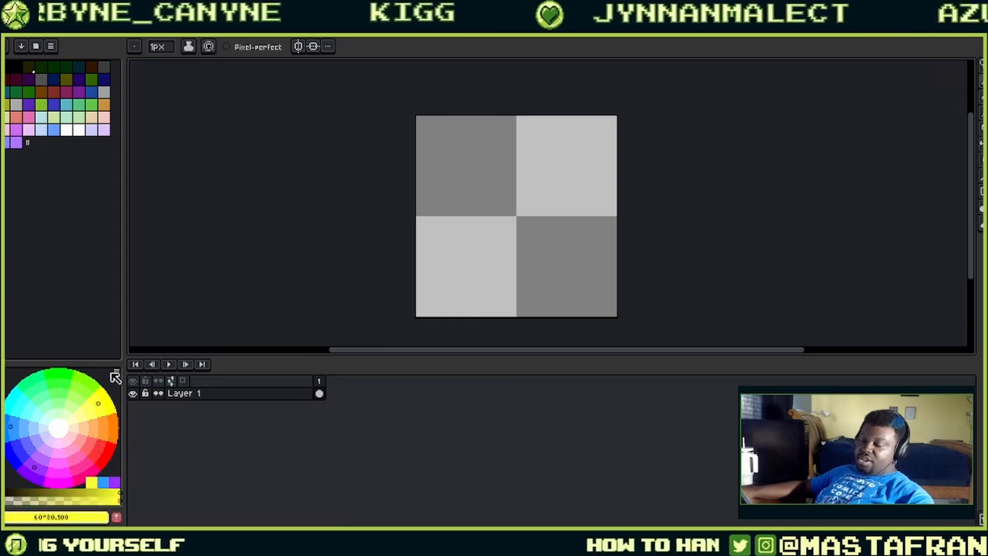
click(115, 377)
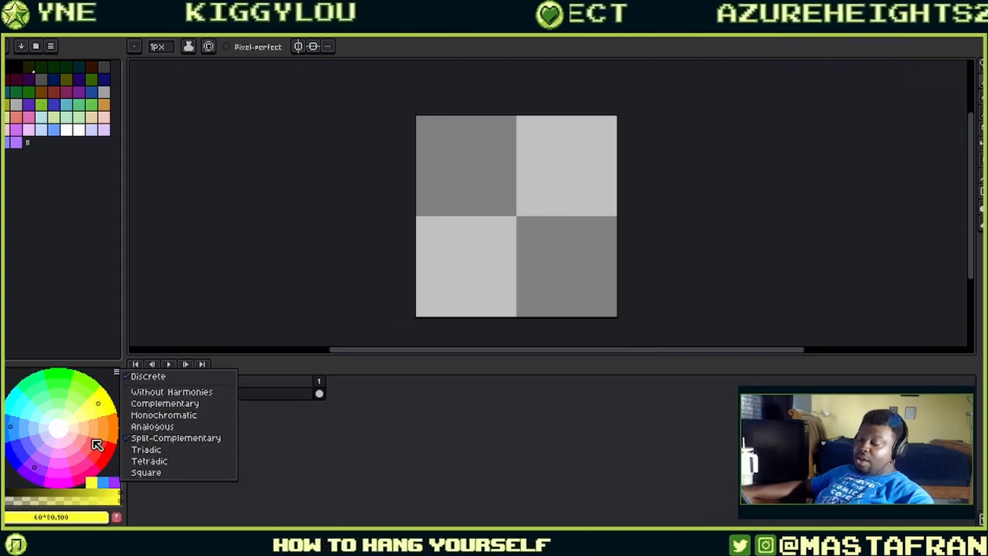
click(102, 413)
drag(95, 419, 122, 396)
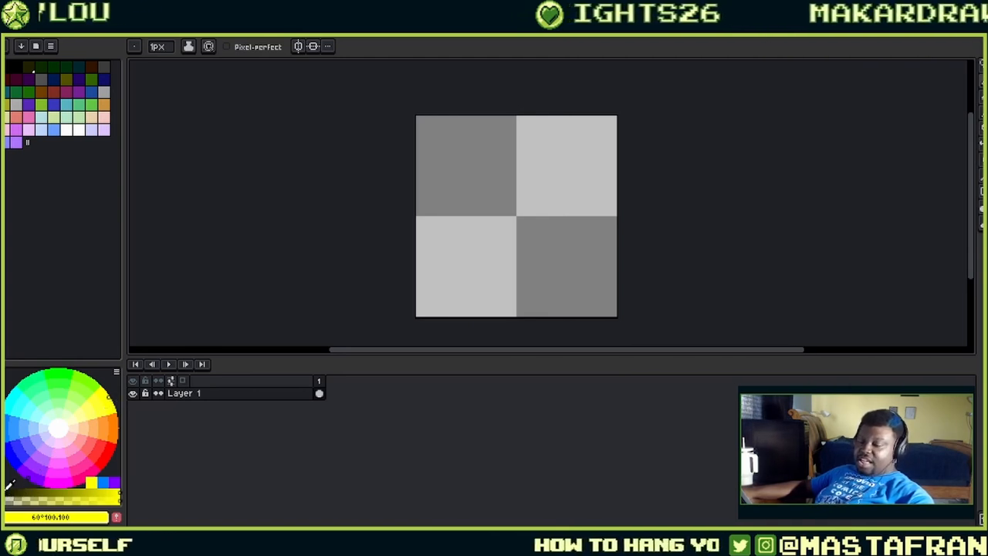
- Switch the color wheel to Analogous harmony and try yellow, orange and green shades, ending on 90°, 100, 100
click(115, 374)
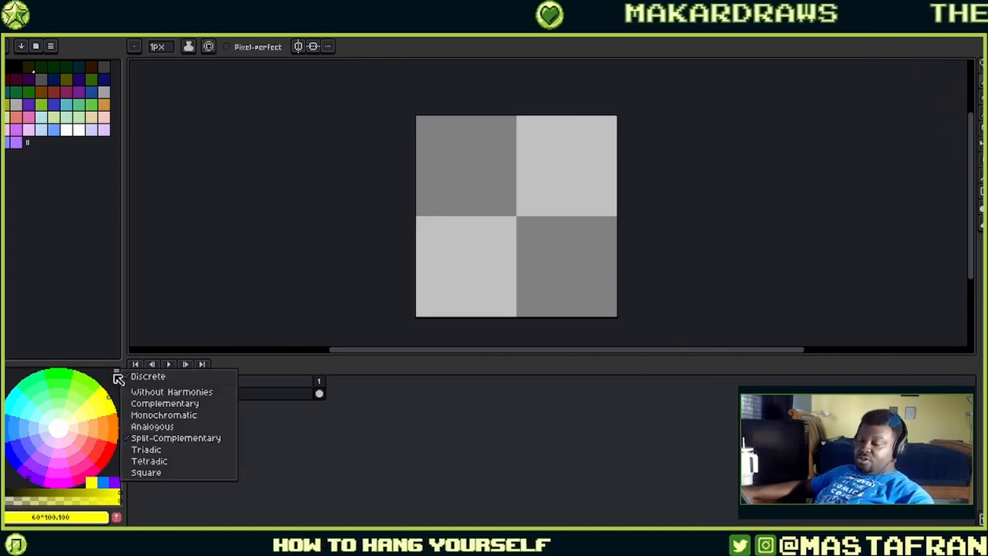
click(157, 427)
click(115, 372)
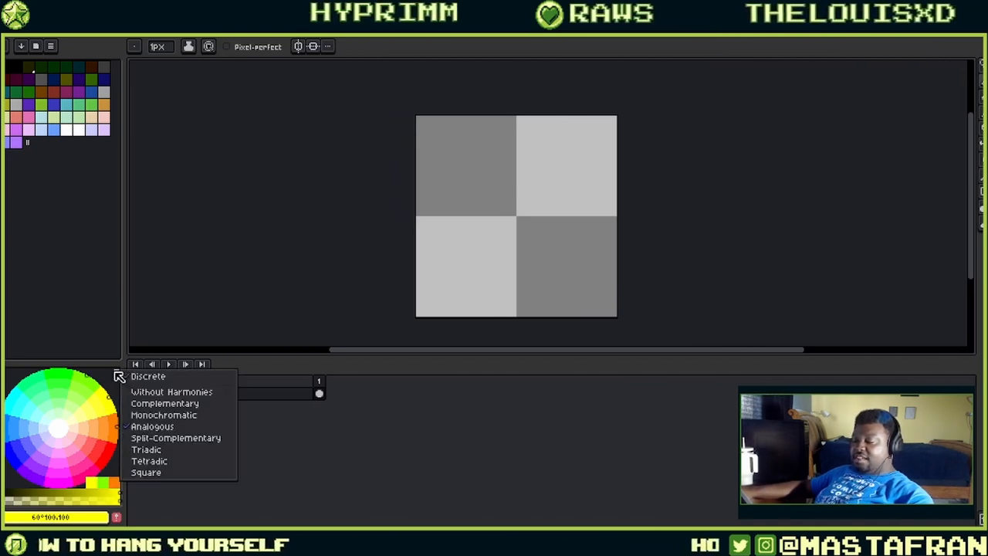
click(94, 413)
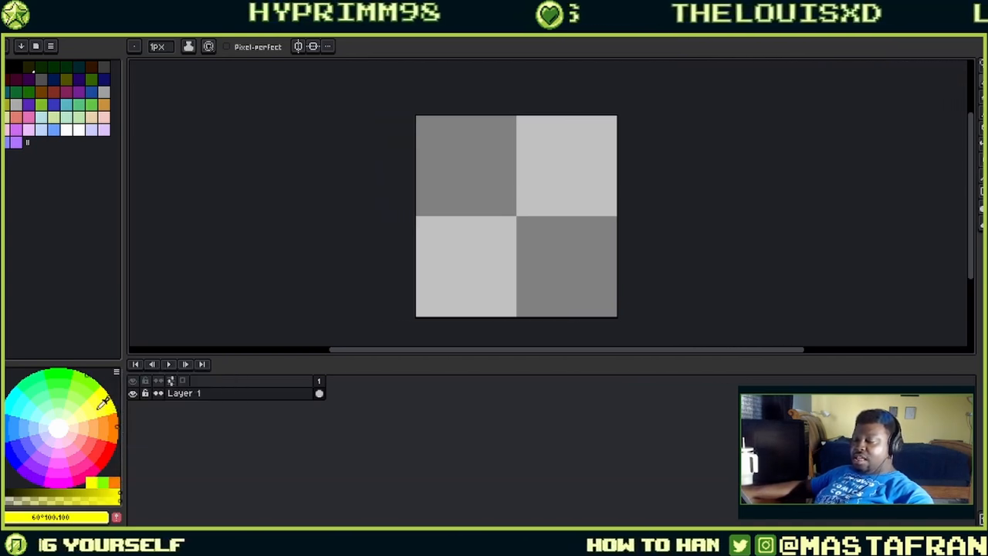
click(99, 408)
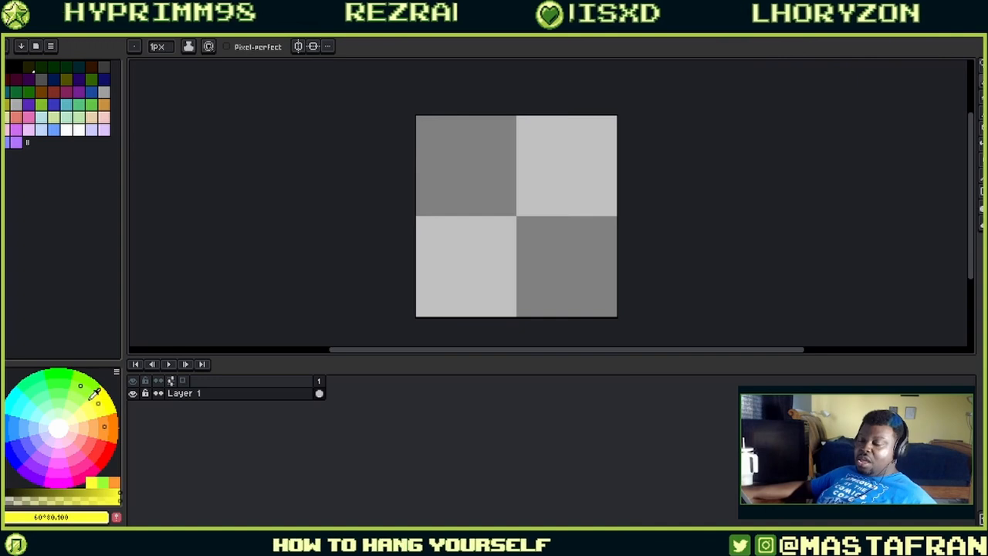
click(100, 412)
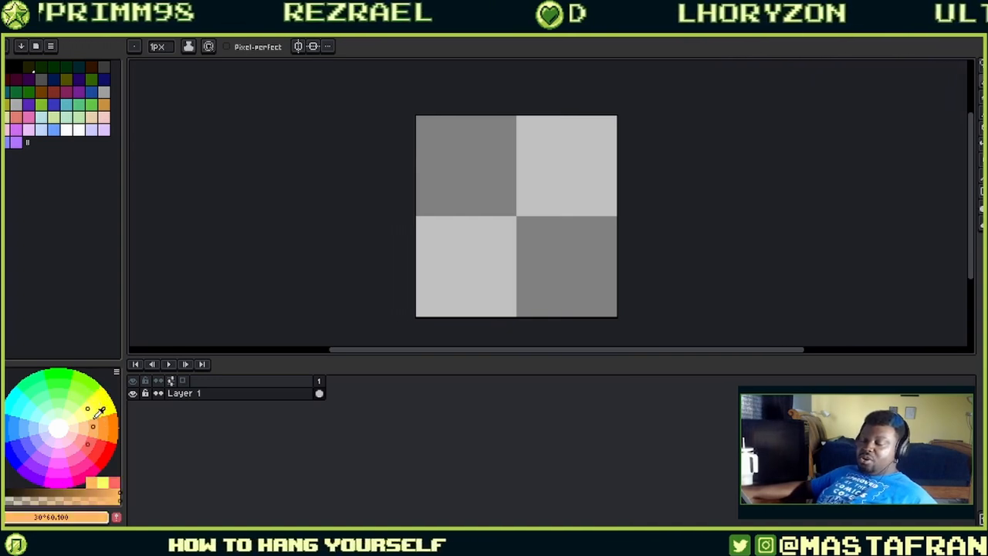
- Switch the color wheel to Complementary harmony and try yellow and red shades, ending on purple (270°, 80, 100)
click(115, 373)
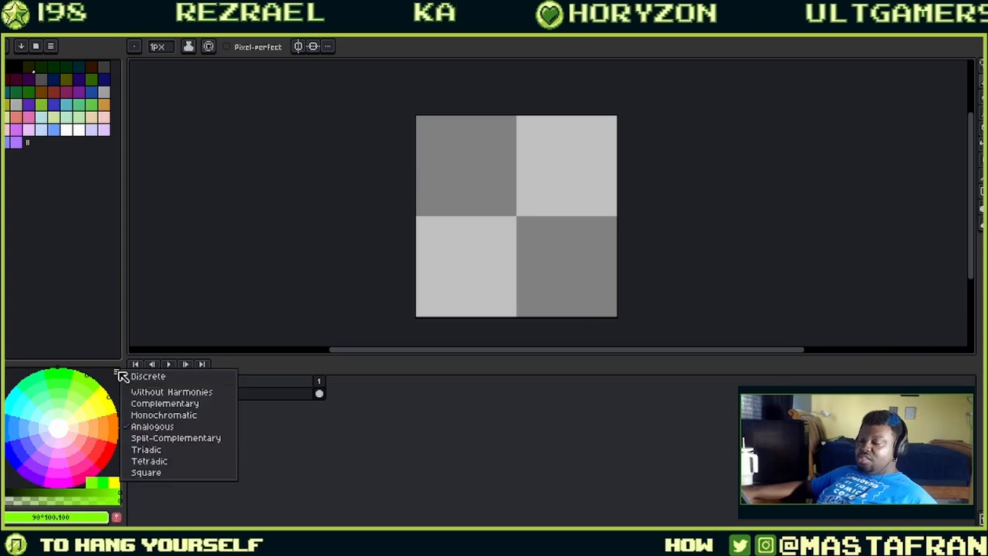
click(154, 402)
click(90, 407)
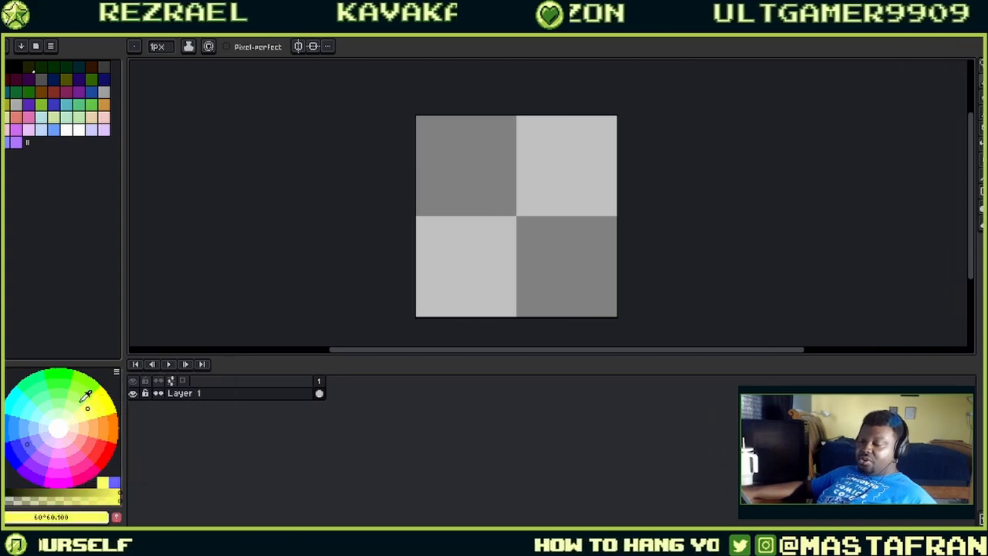
click(81, 396)
click(101, 445)
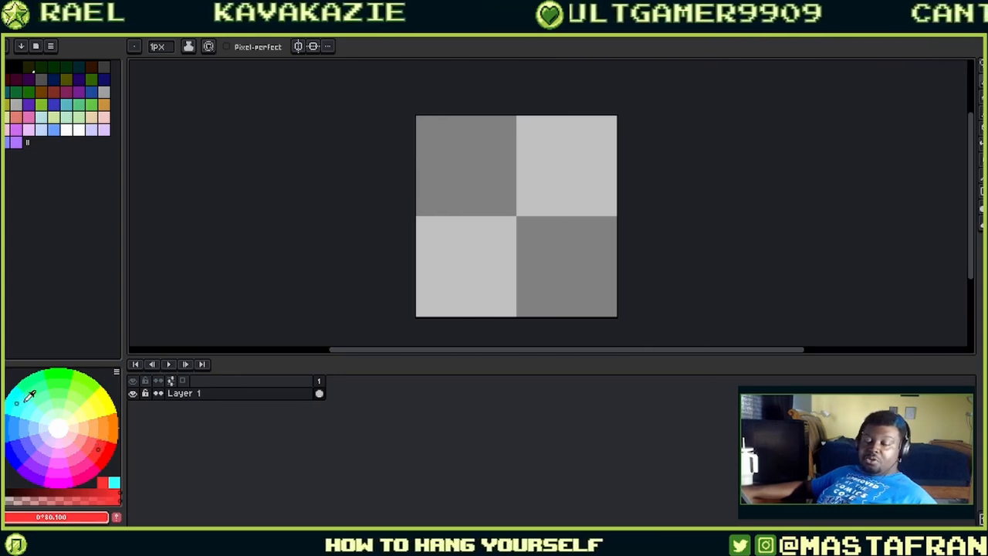
click(98, 401)
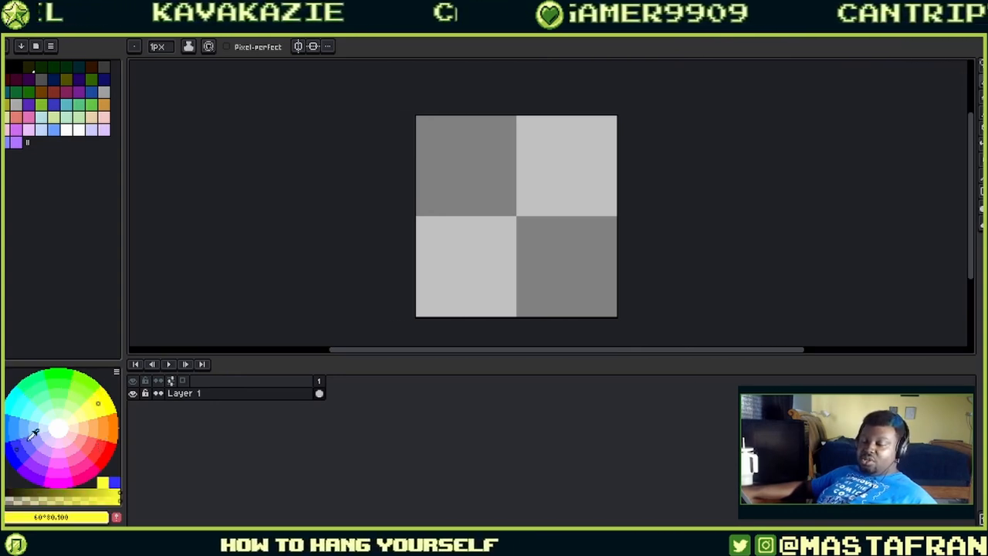
click(42, 459)
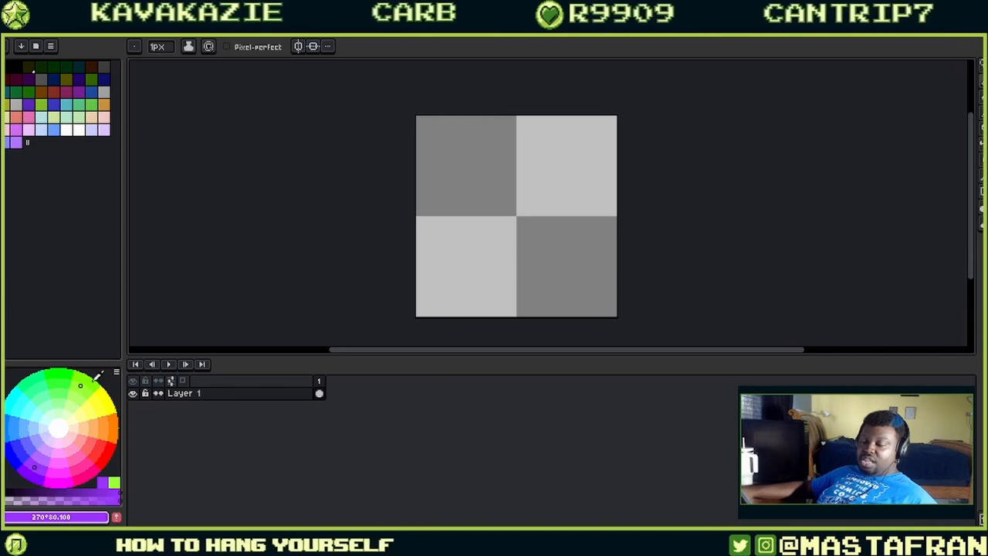
- Switch the color wheel to Monochromatic harmony and pick a lighter purple (270°, 60, 100)
click(118, 372)
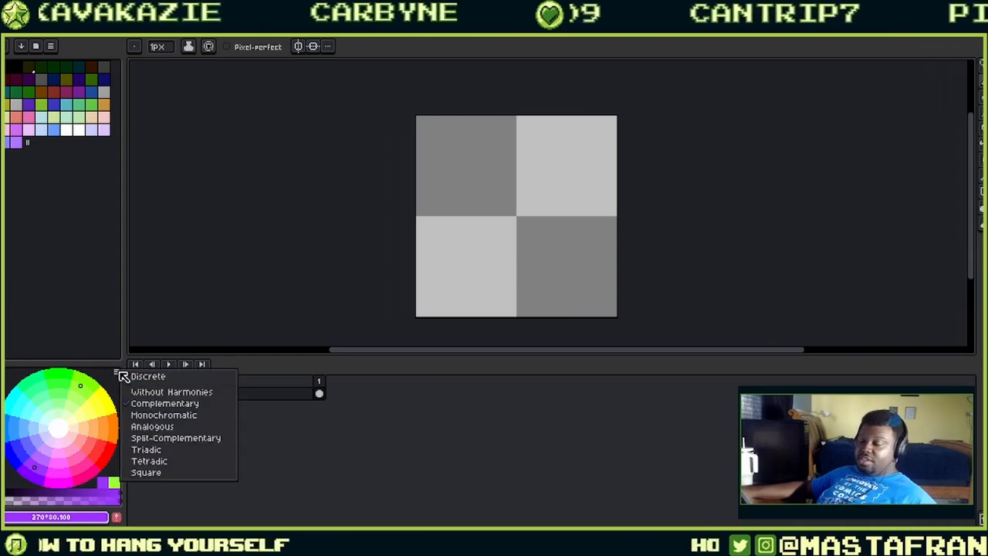
click(163, 416)
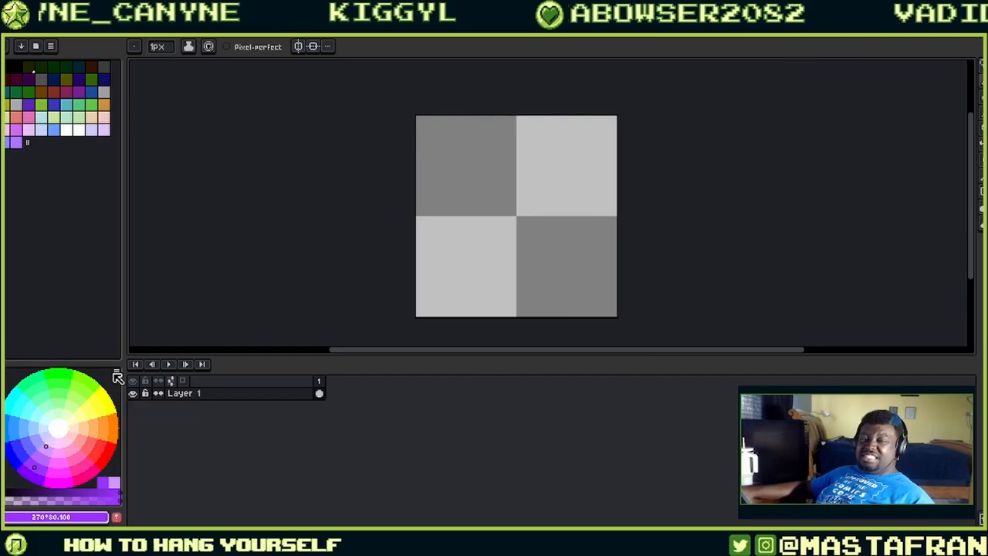
click(45, 463)
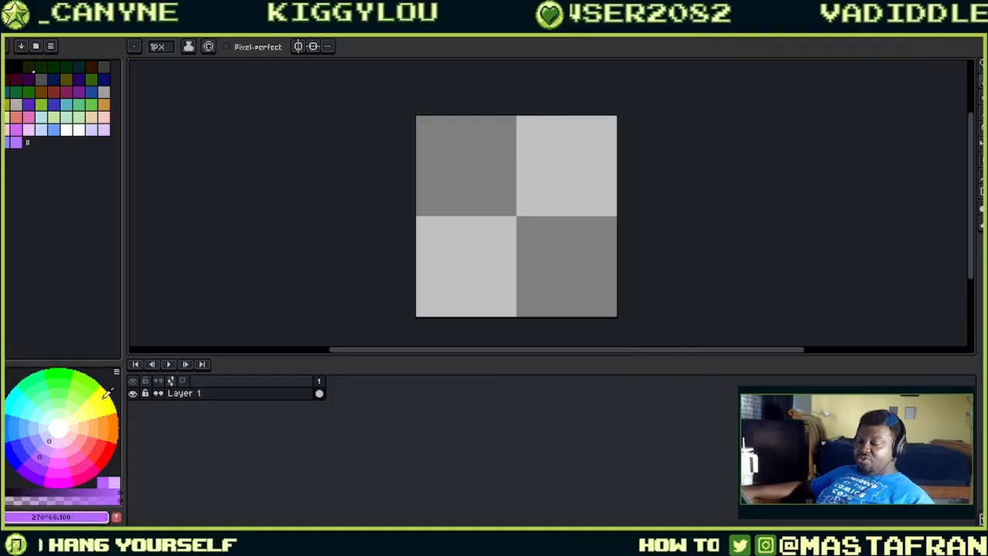
- Set the color wheel harmony to Analogous and pick orange (30°, 80, 100)
click(119, 371)
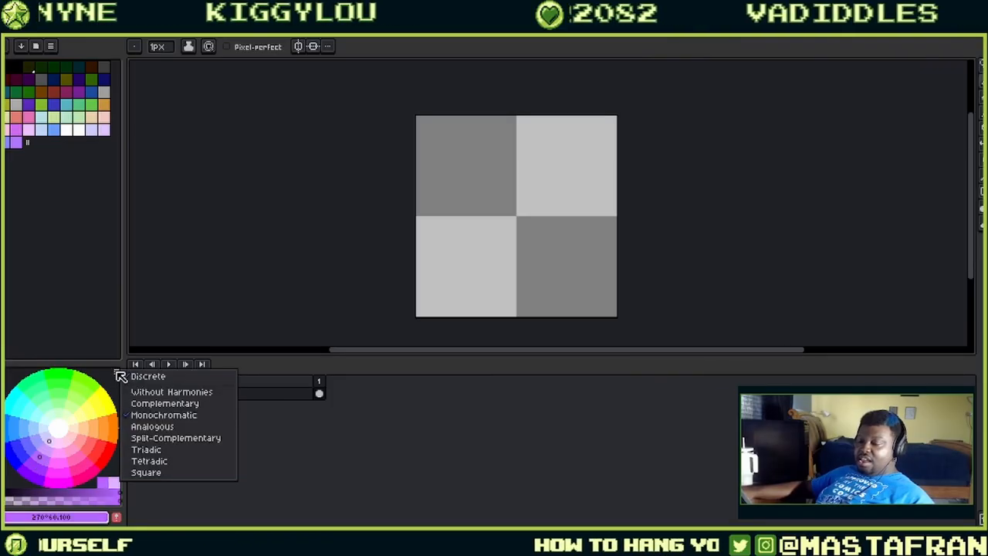
click(145, 427)
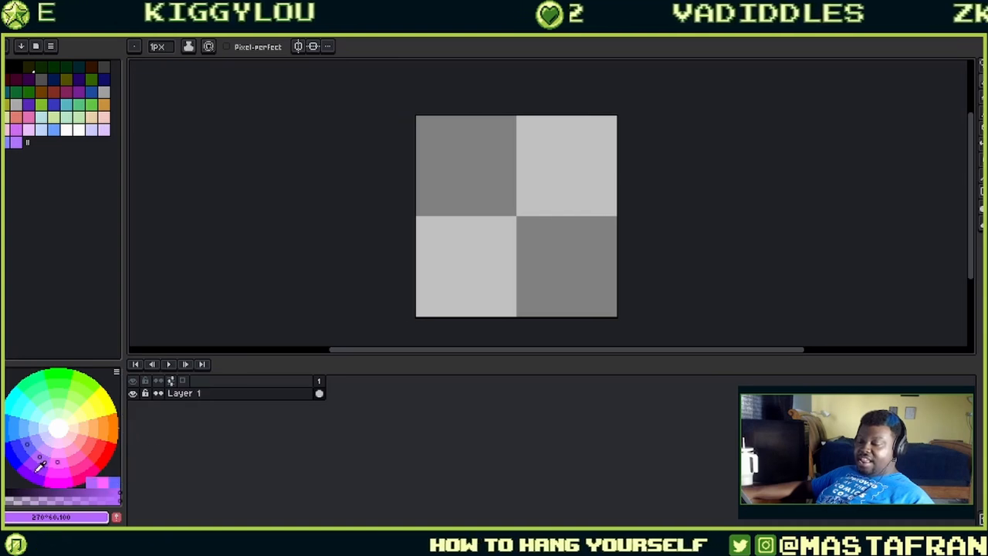
drag(40, 466, 108, 424)
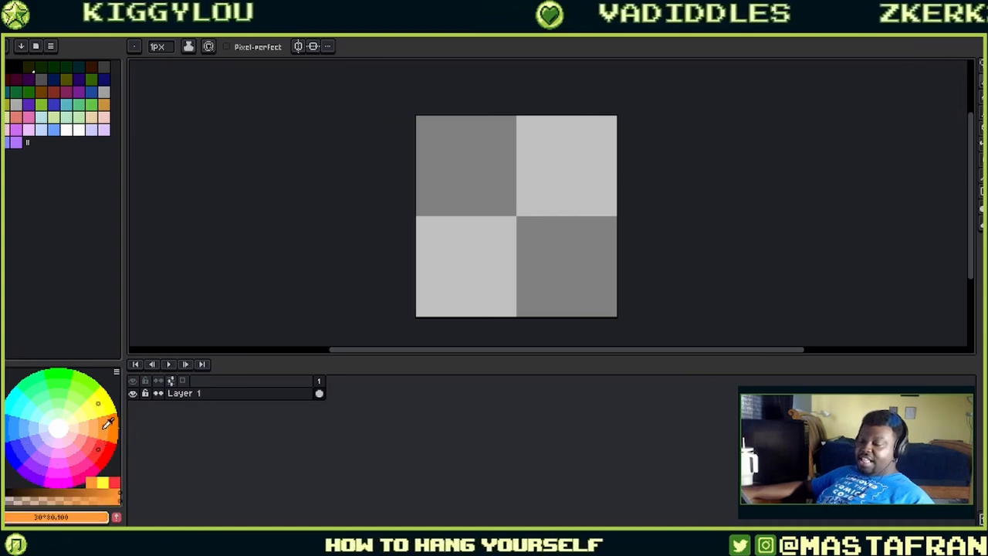
- Switch the color wheel to Split-Complementary harmony and try blue and yellow, ending on the purple harmony color (270°, 80, 100)
click(117, 374)
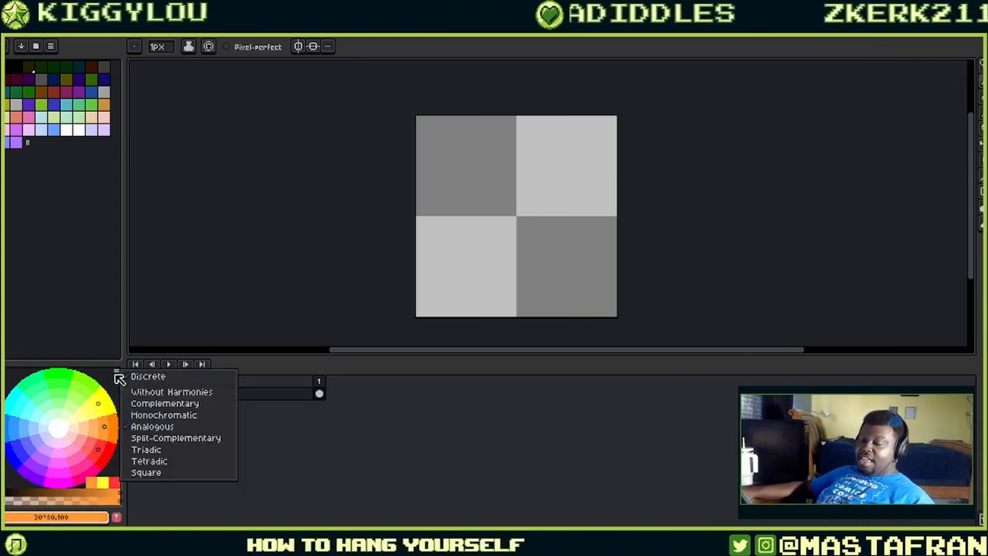
click(148, 447)
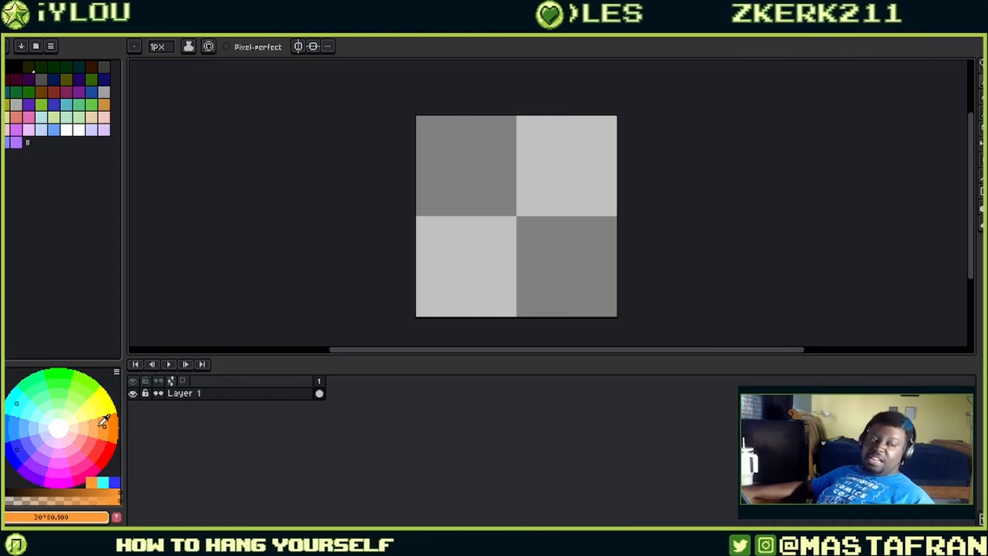
click(19, 424)
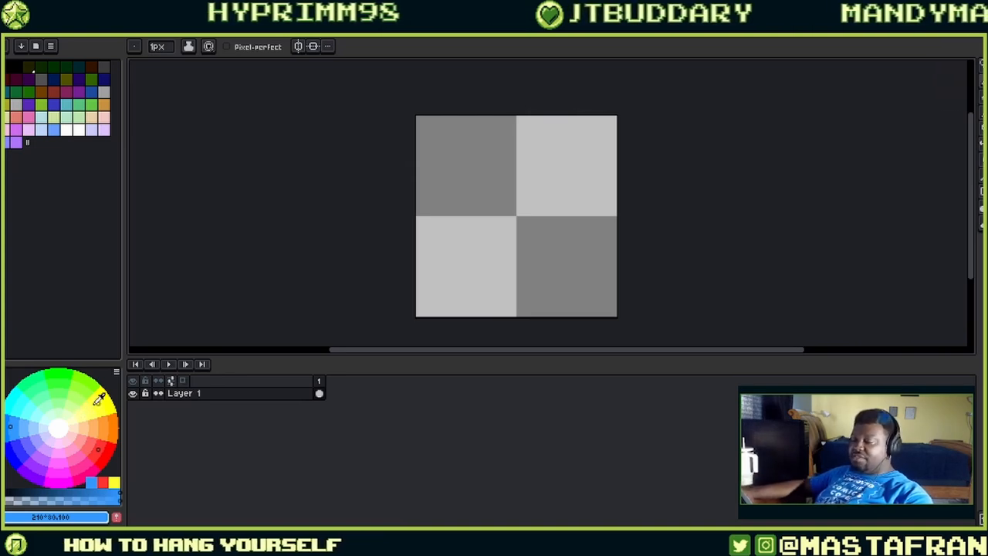
click(101, 397)
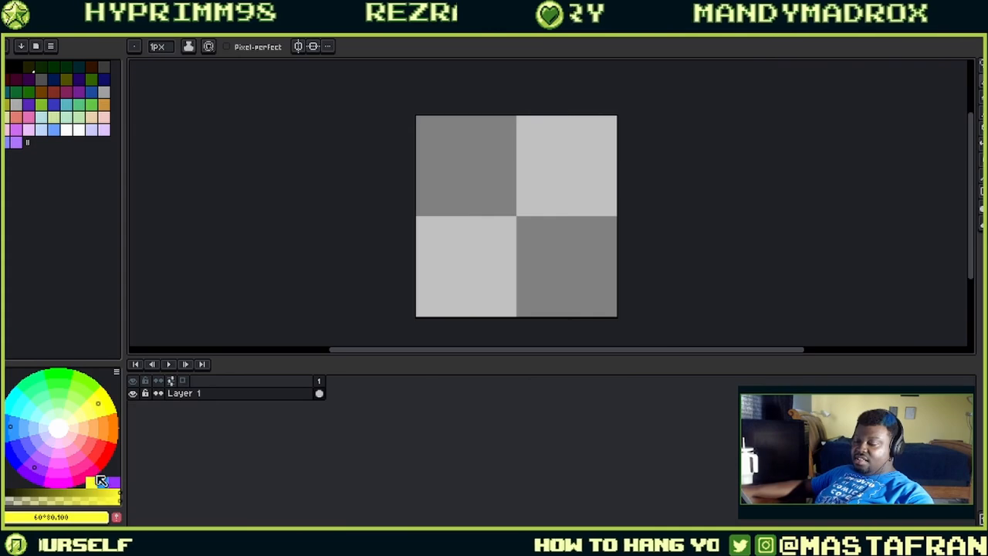
click(104, 478)
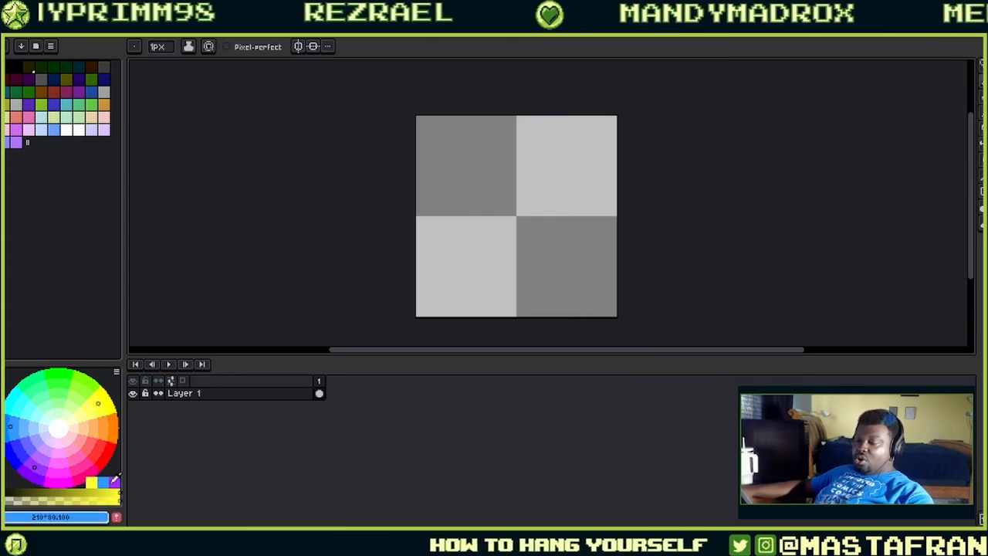
click(113, 482)
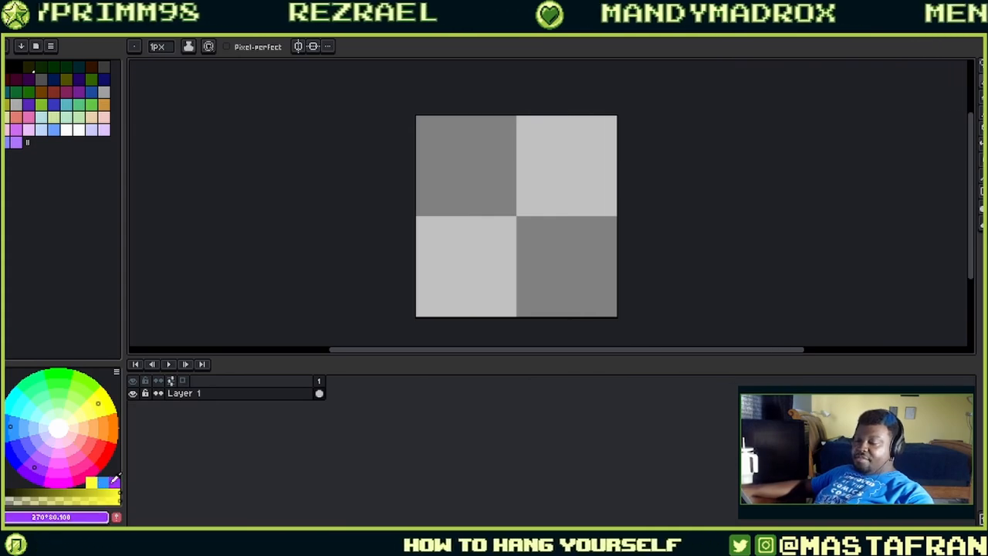
- Extend the palette with four black entries after the last purple and select the first of them
click(40, 144)
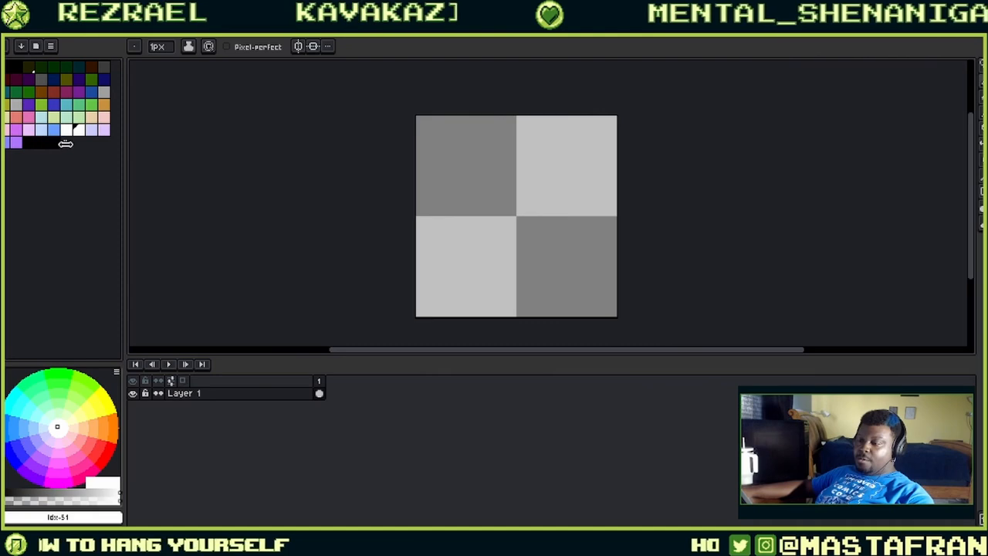
click(33, 145)
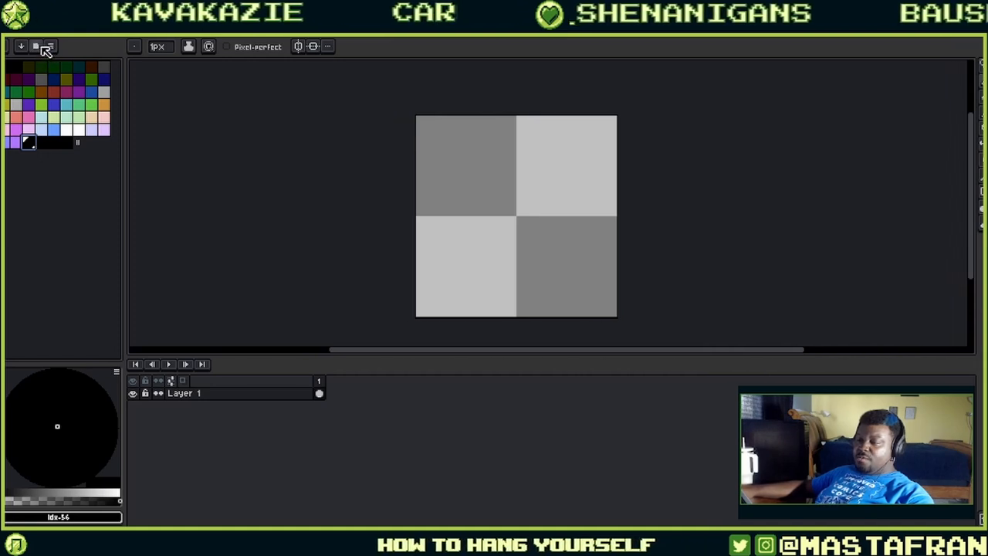
click(50, 47)
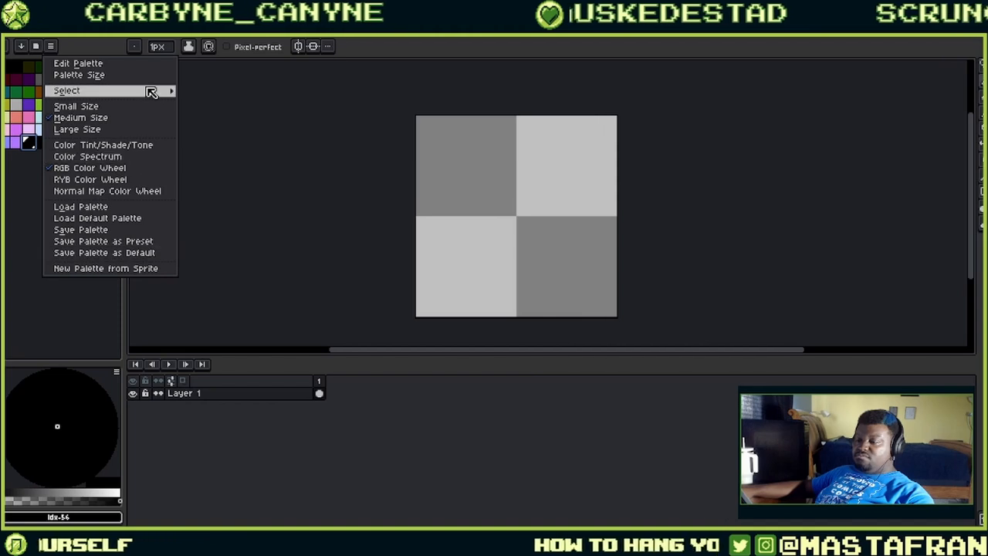
mouse_move(152, 92)
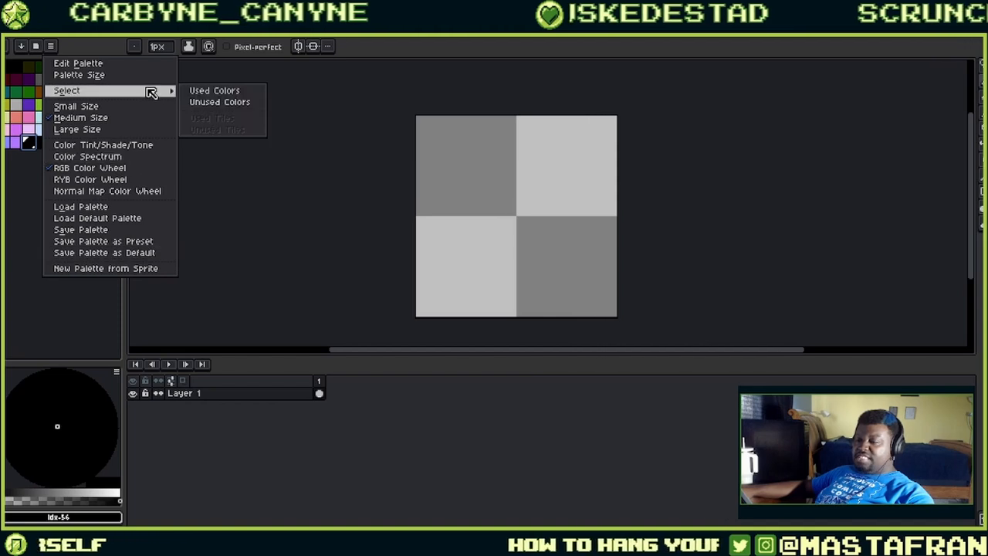
click(26, 223)
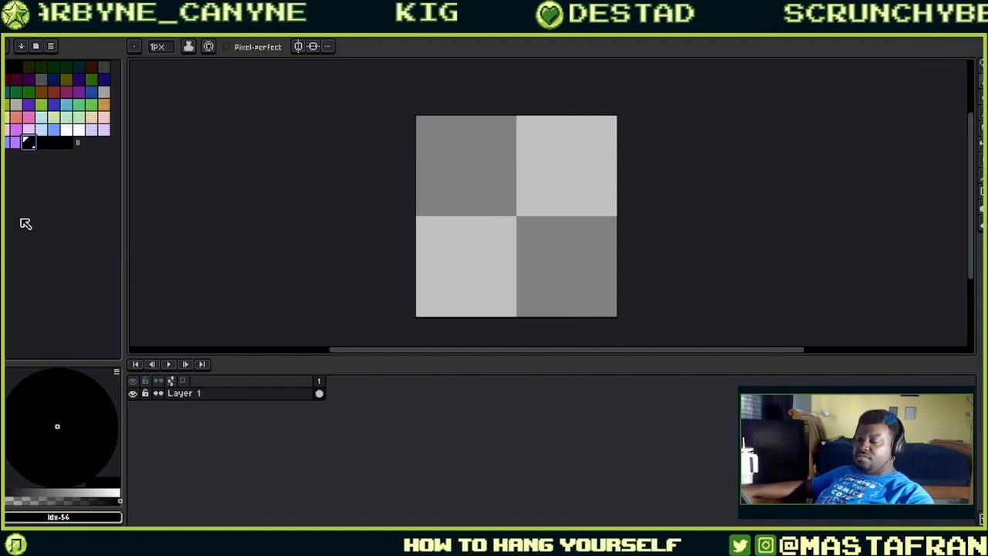
- Add orange (30°, 80, 100) to the palette, then shrink the palette back to end at the last purple and select that purple
click(67, 132)
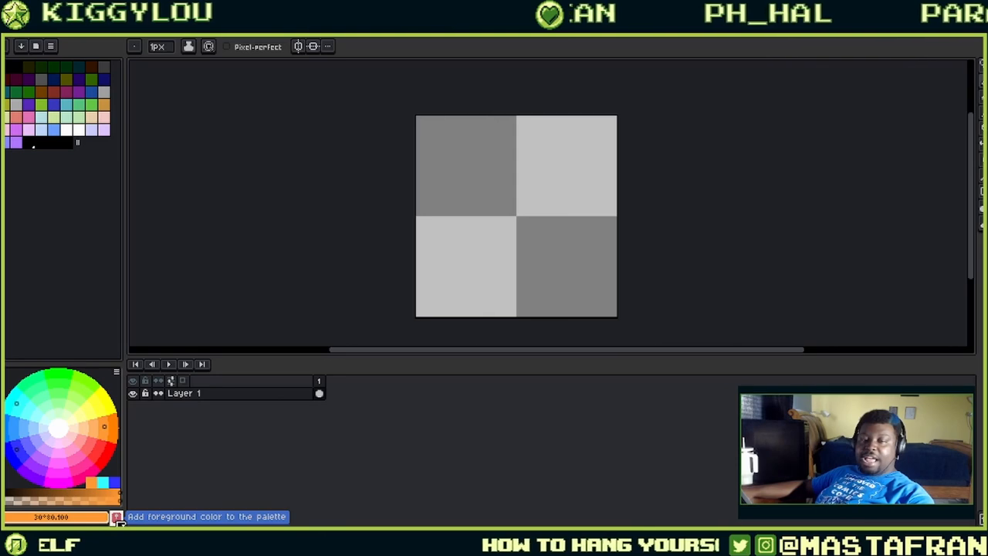
click(118, 519)
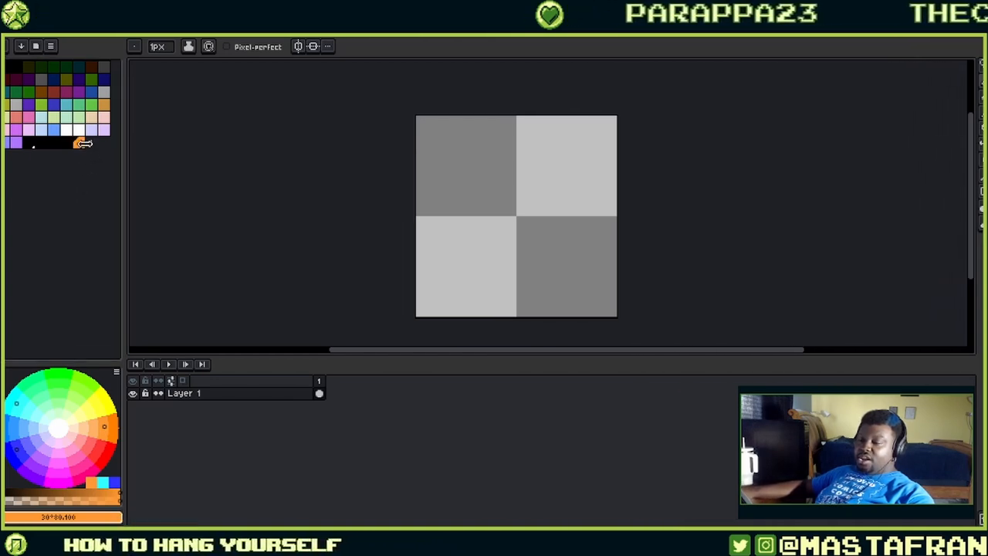
drag(89, 144, 29, 145)
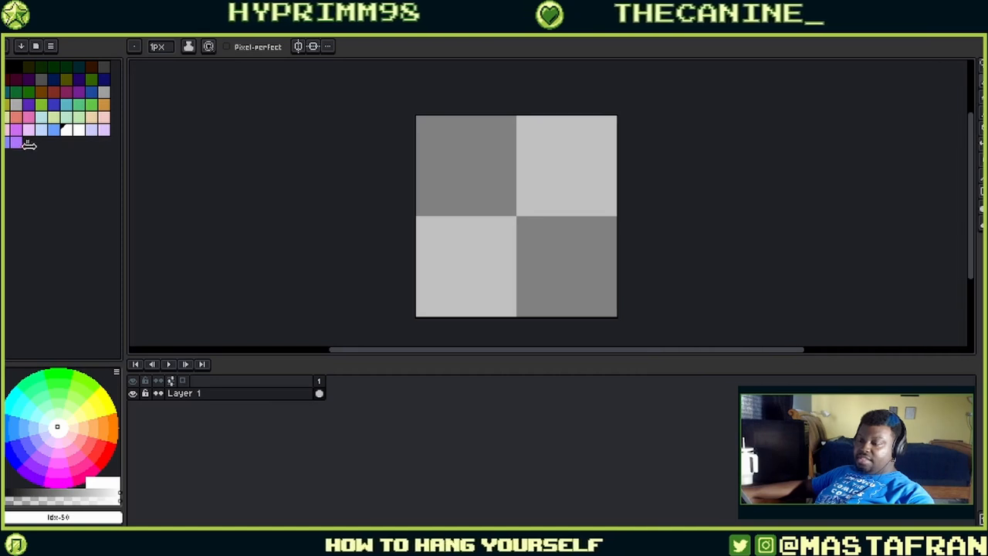
click(17, 143)
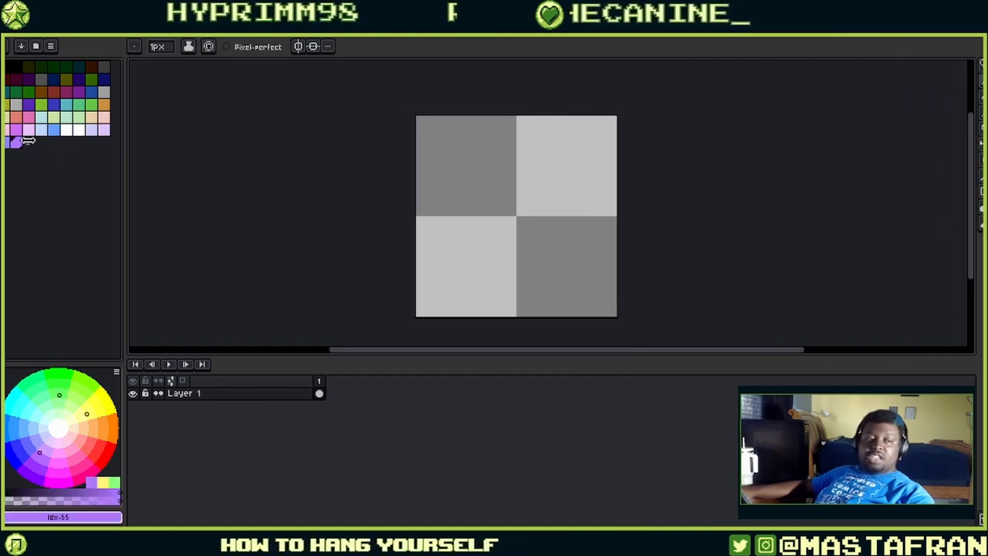
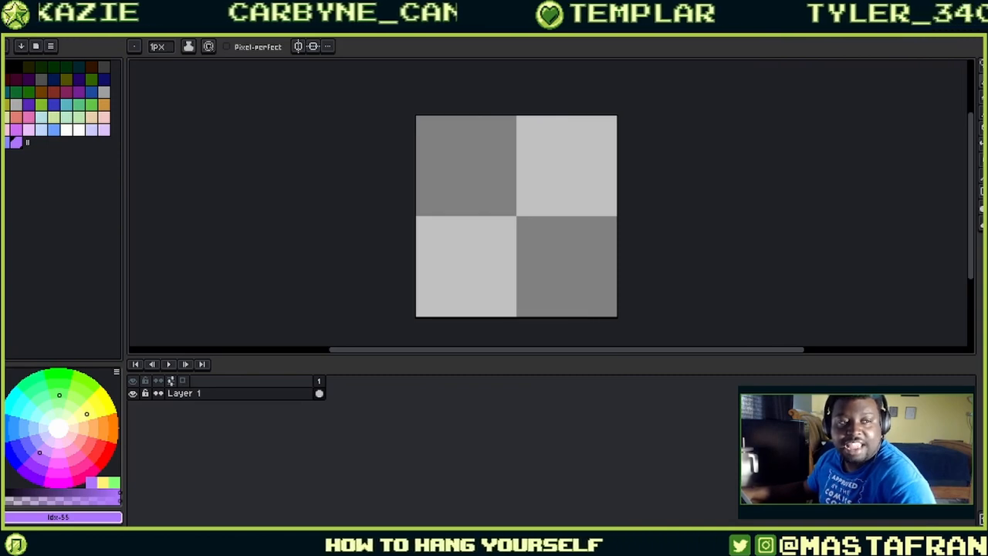
- Switch to the browser and examine the colors and example art of the newest palettes in the Lospec palette list
key(alt+Tab)
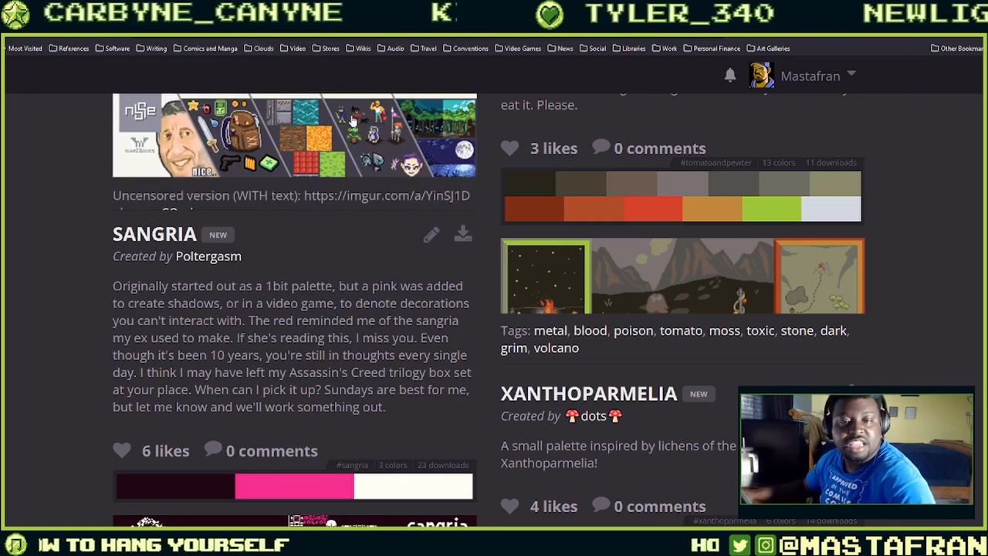
scroll(586, 197, up, 4)
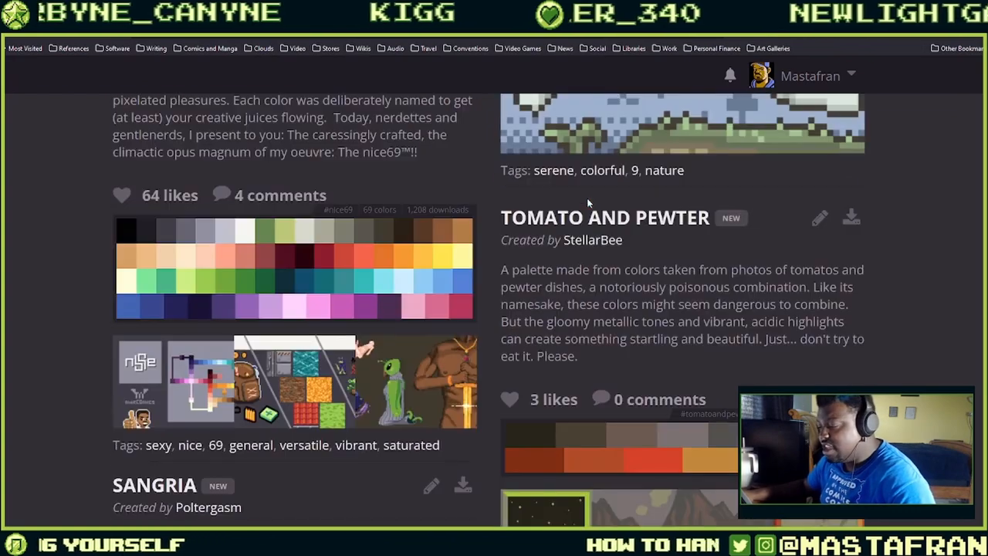
scroll(549, 217, down, 5)
scroll(550, 217, down, 3)
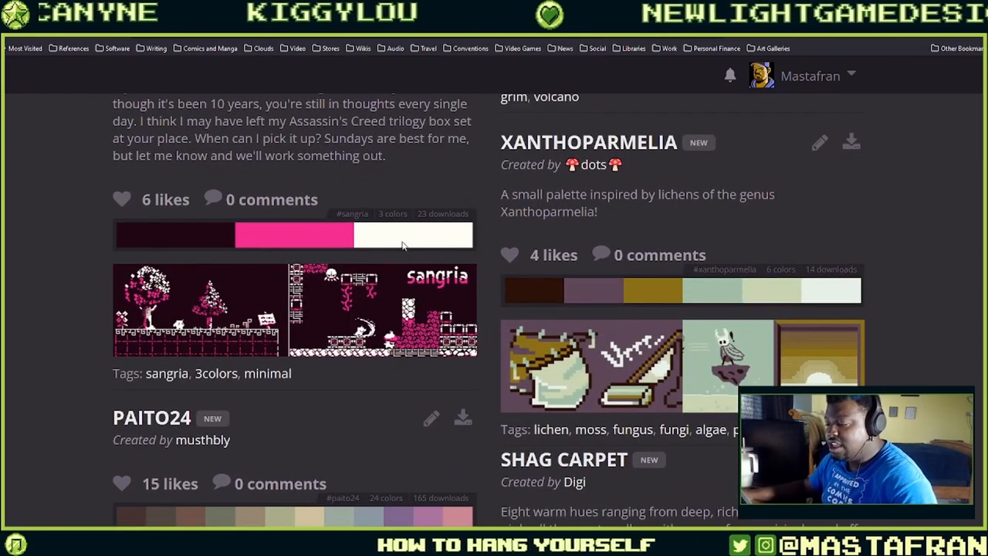
scroll(401, 244, down, 2)
scroll(409, 223, down, 7)
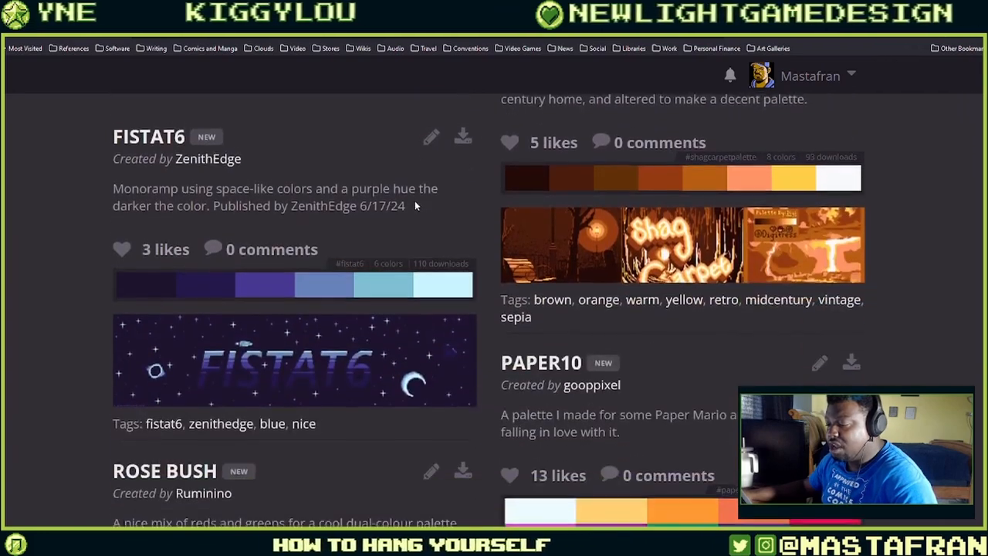
scroll(415, 206, up, 2)
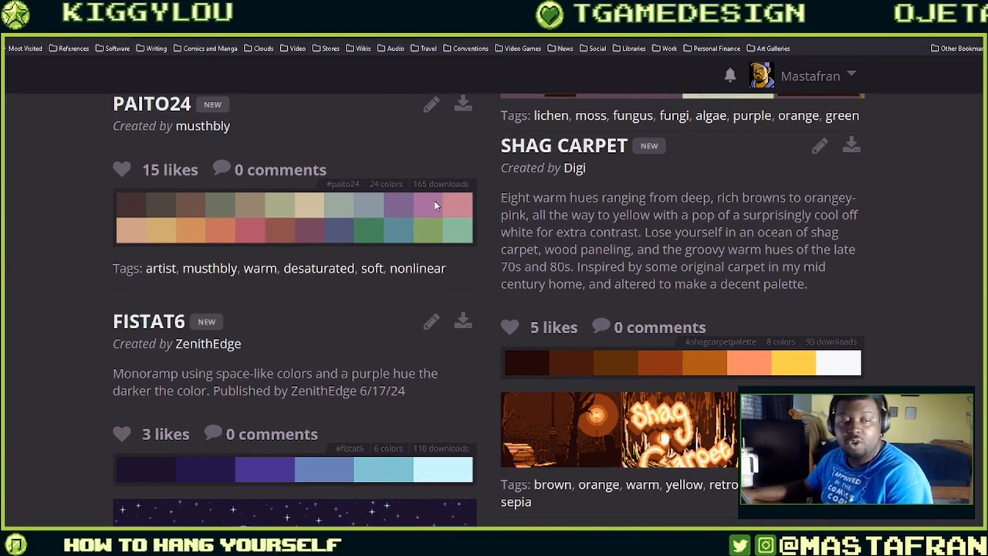
scroll(434, 200, down, 3)
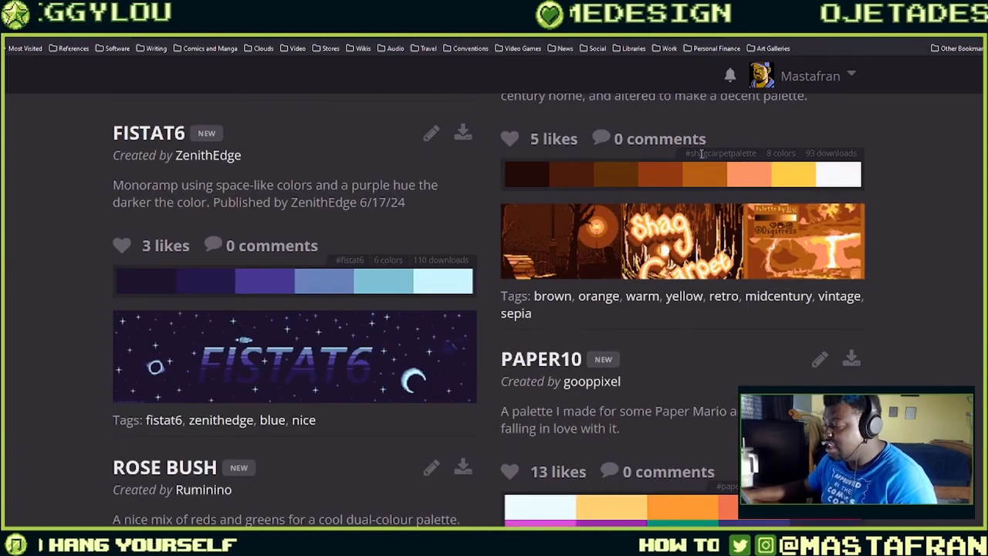
scroll(764, 179, down, 4)
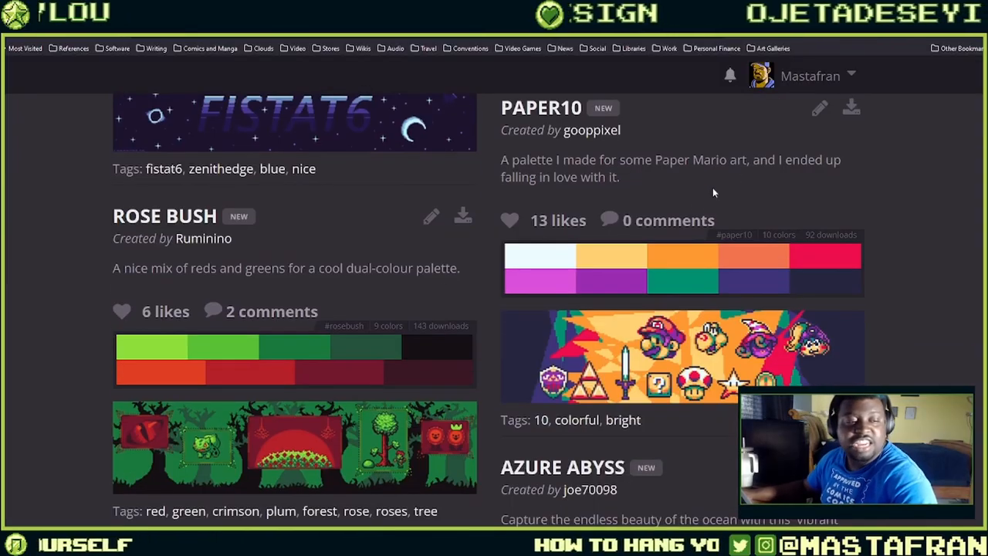
scroll(712, 187, down, 3)
scroll(696, 192, down, 2)
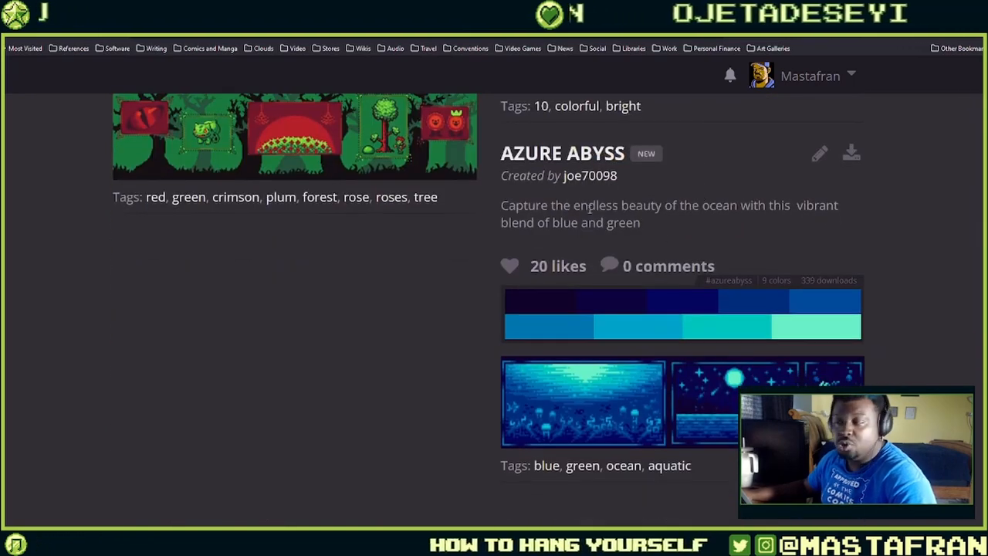
- Select the palette list page's address, look back over the listed palettes, and minimize the browser to return to Aseprite
click(426, 29)
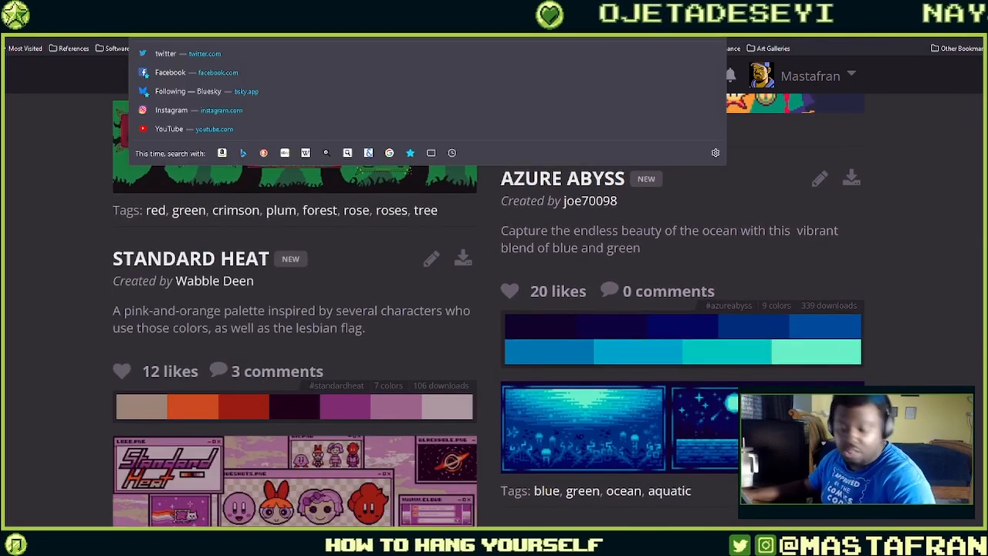
key(Escape)
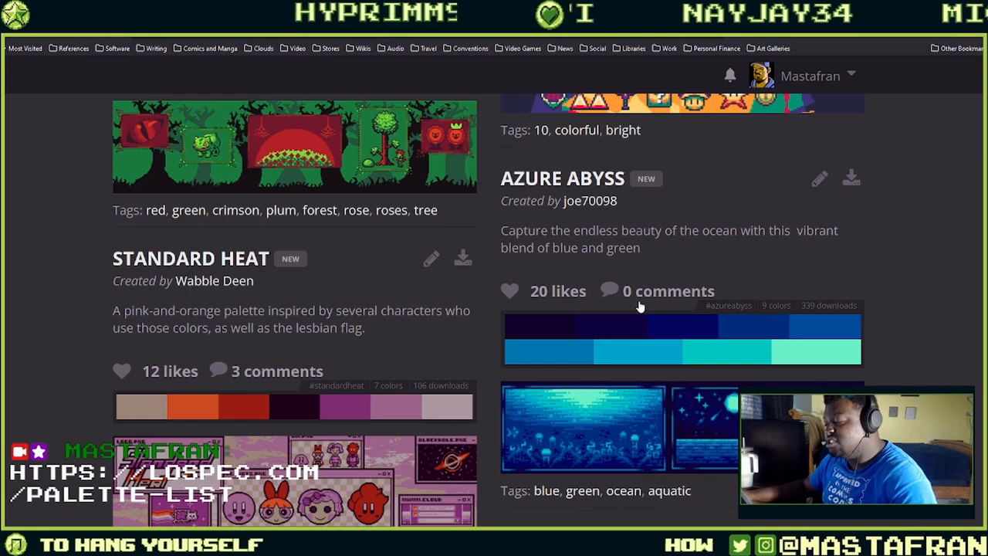
scroll(673, 299, up, 3)
scroll(674, 299, up, 1)
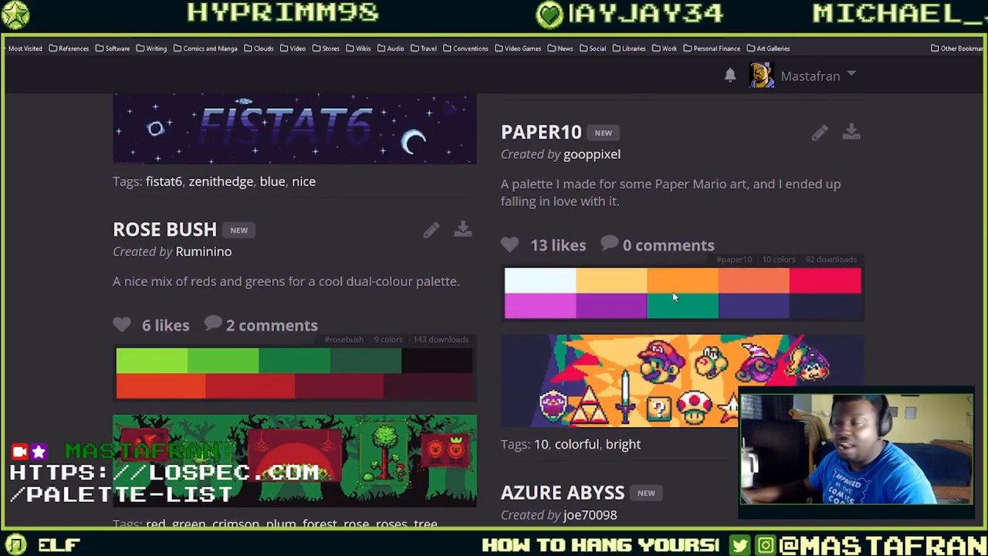
scroll(672, 296, up, 6)
key(super+Down)
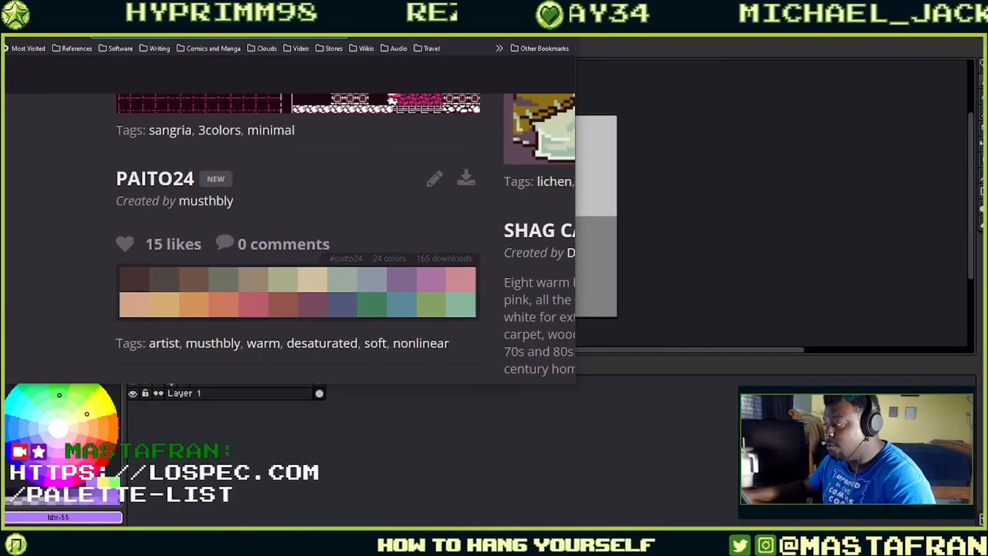
key(super+Down)
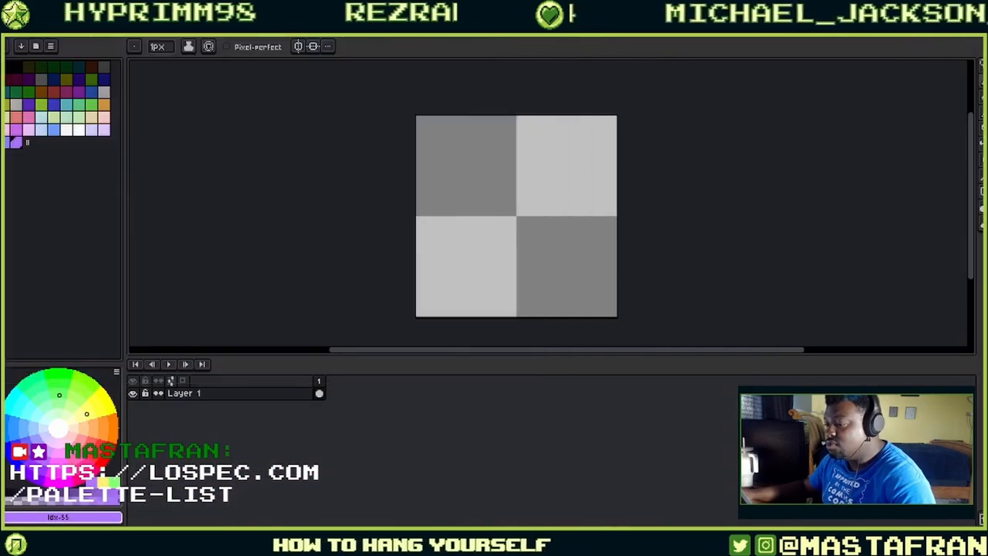
- Load the 2-bit-grayscale preset palette and select its black entry as the foreground color
click(27, 47)
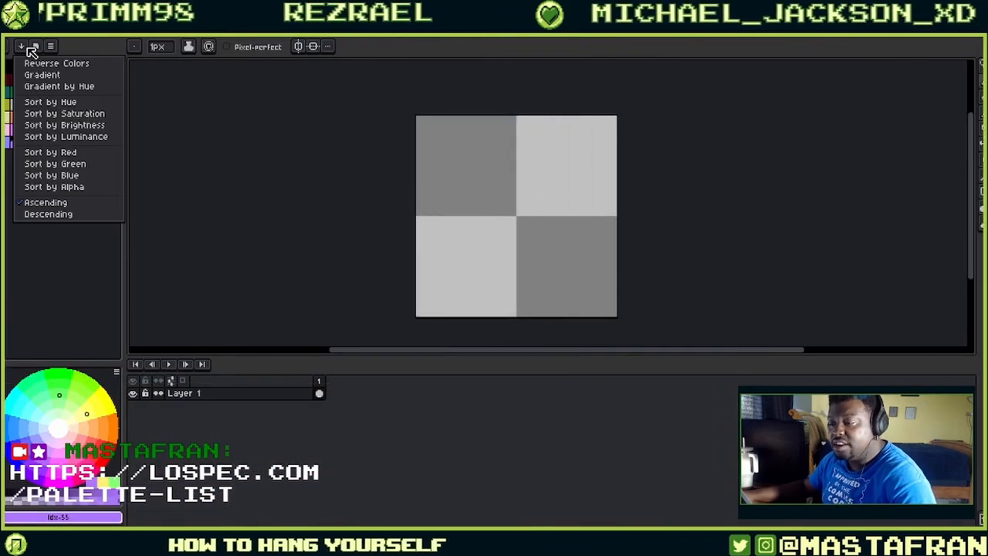
click(40, 49)
click(40, 49)
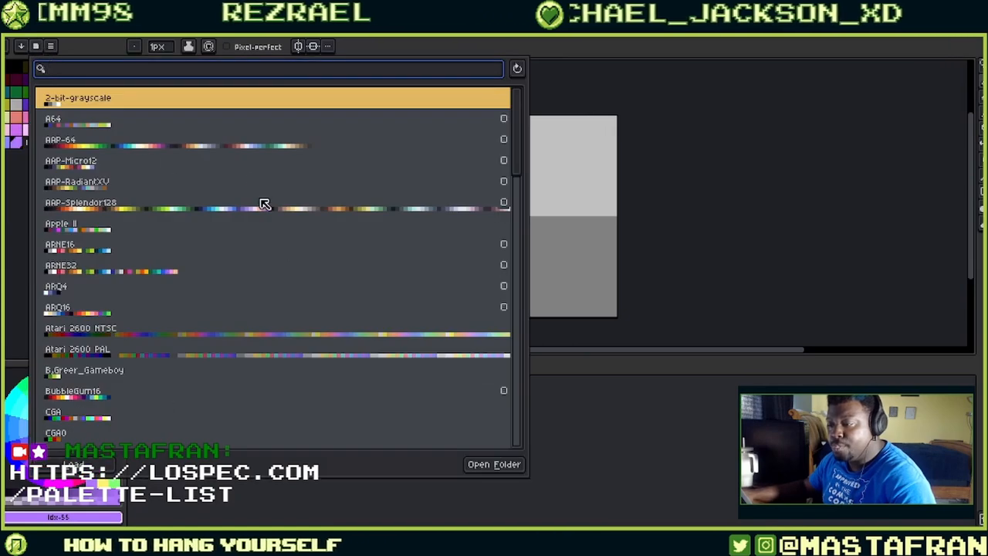
click(105, 102)
click(481, 464)
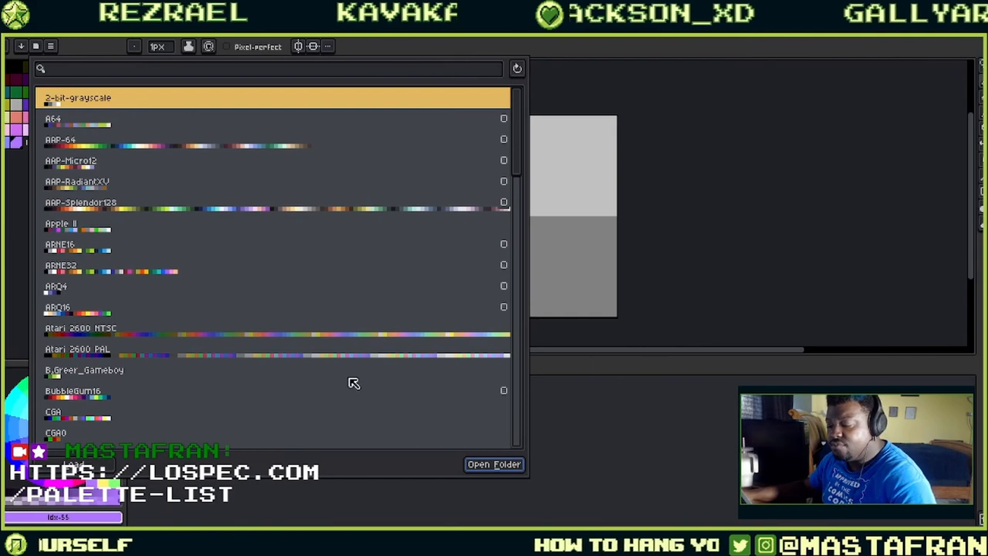
click(75, 465)
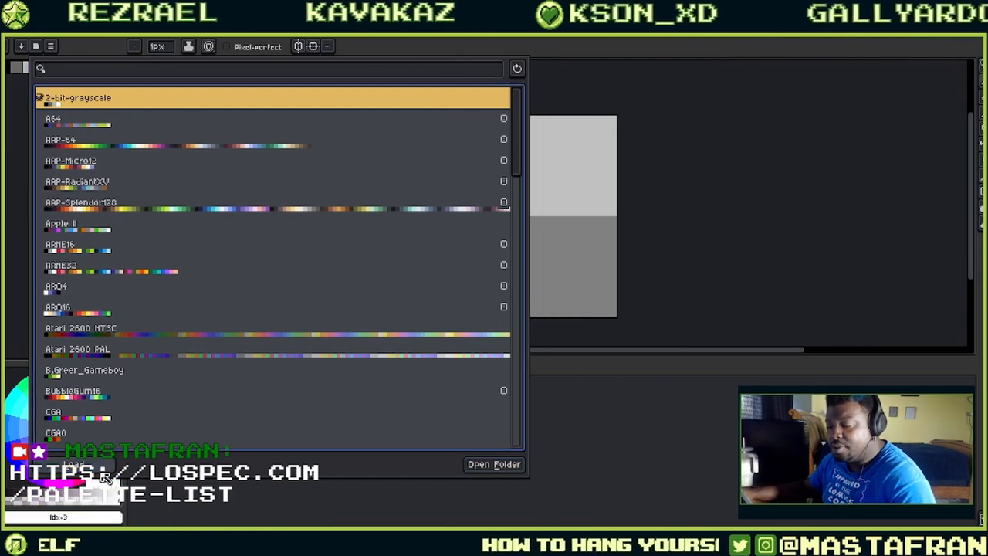
click(29, 215)
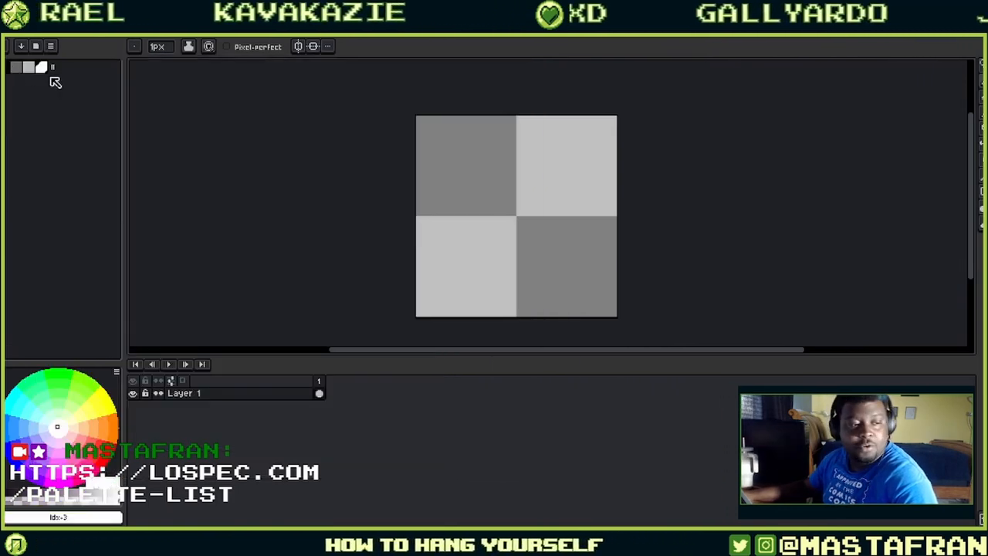
click(11, 73)
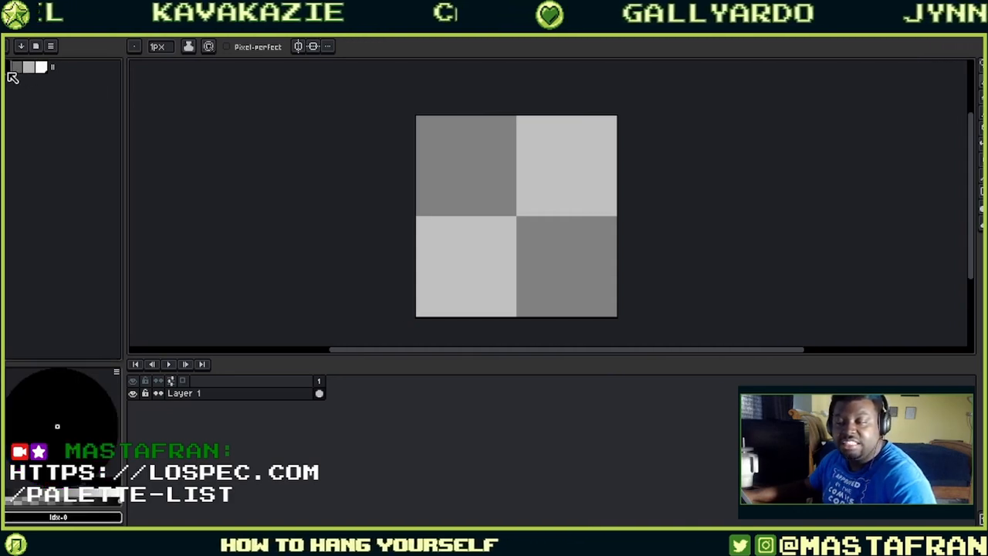
- Select the palette's white and fill the whole canvas with it using the Paint Bucket
click(19, 70)
click(33, 70)
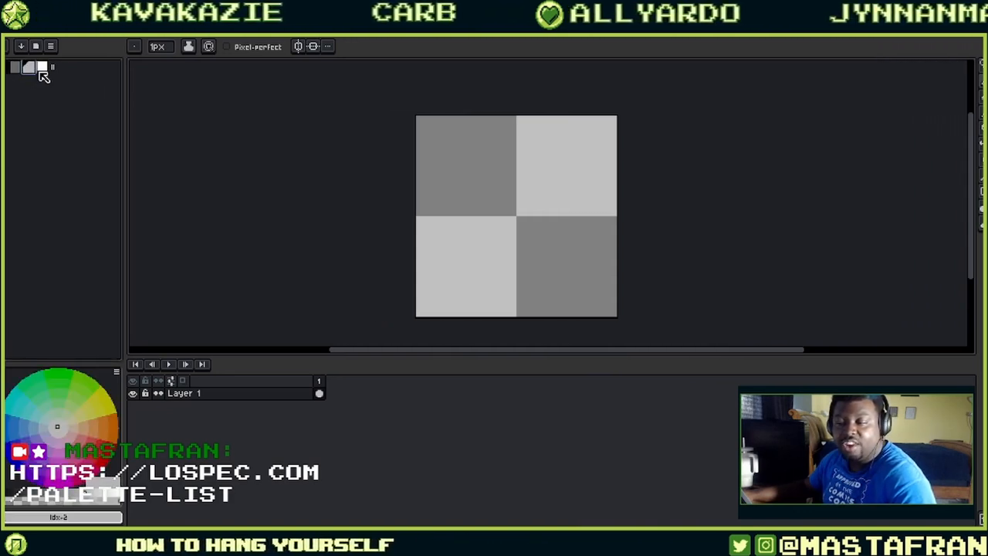
click(40, 69)
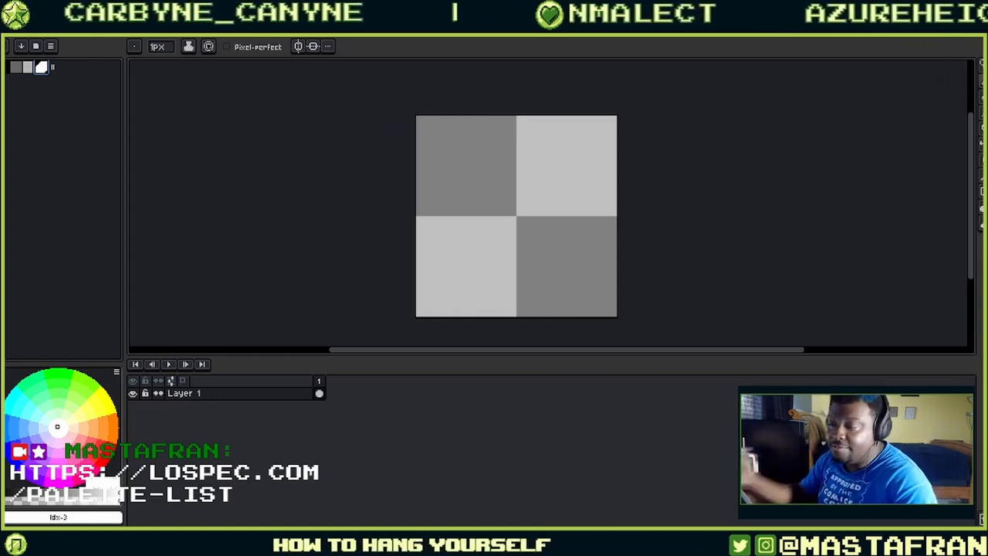
key(g)
click(518, 250)
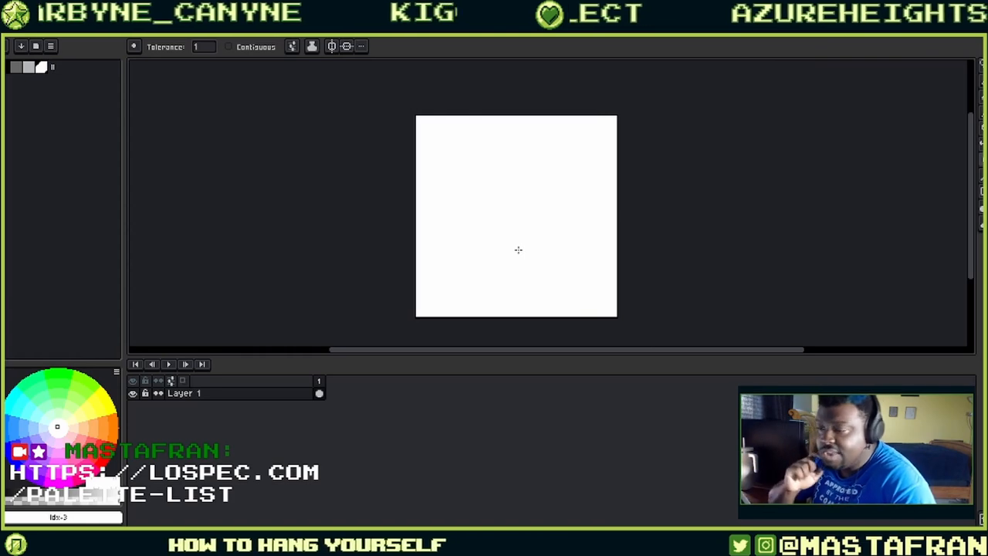
- Draw a round black outline in the middle of the canvas with the Pencil and shade its left side dark gray
click(9, 67)
key(b)
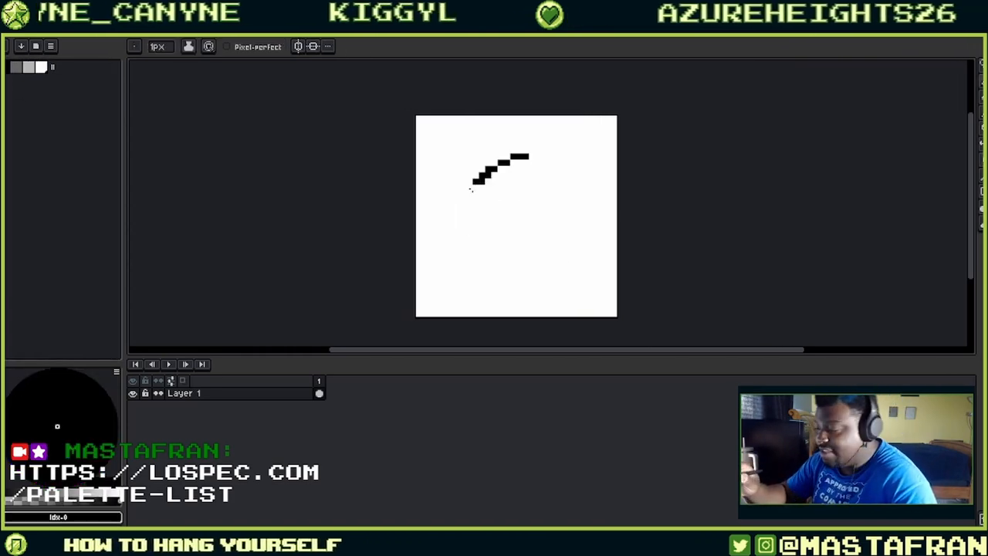
mouse_move(470, 188)
mouse_down()
mouse_move(513, 282)
mouse_move(507, 180)
mouse_move(493, 243)
mouse_move(501, 264)
mouse_move(479, 219)
mouse_move(486, 187)
mouse_move(467, 230)
mouse_move(493, 179)
mouse_move(498, 241)
mouse_up()
click(18, 67)
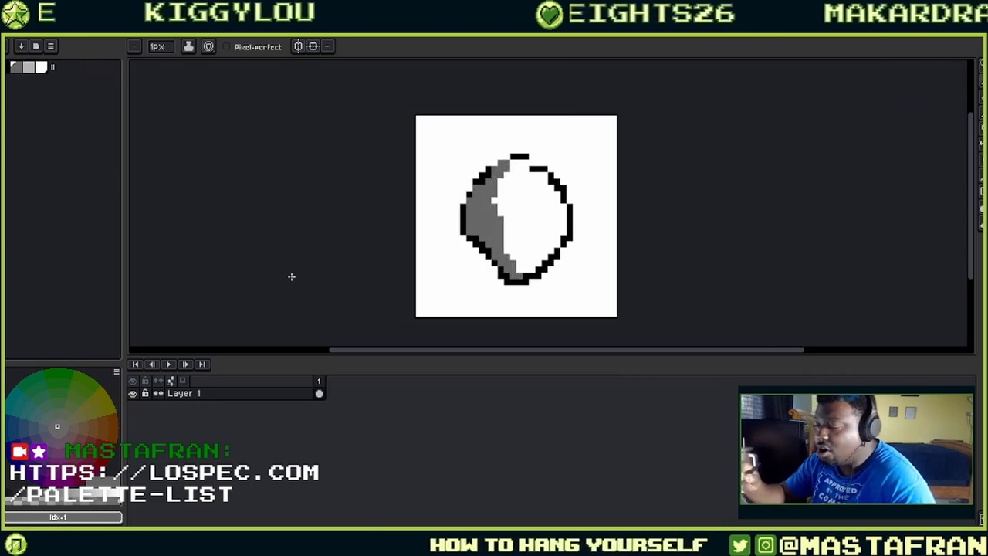
- Paint a light gray midtone band beside the dark shading and along the ball's lower edge
key(bracketright)
click(500, 210)
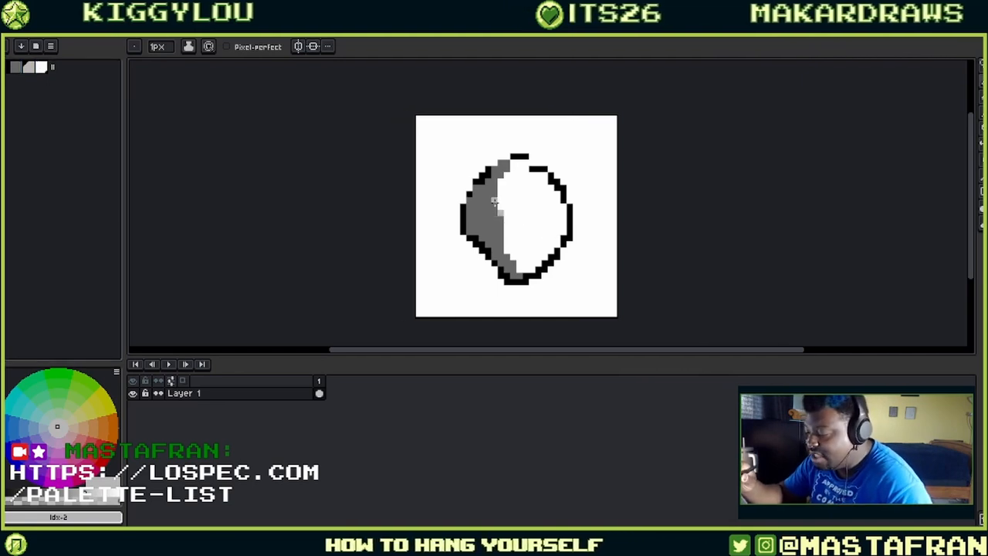
mouse_move(561, 231)
mouse_down()
mouse_move(527, 257)
mouse_move(513, 248)
mouse_move(521, 264)
mouse_move(490, 217)
mouse_move(488, 188)
mouse_move(500, 172)
mouse_up()
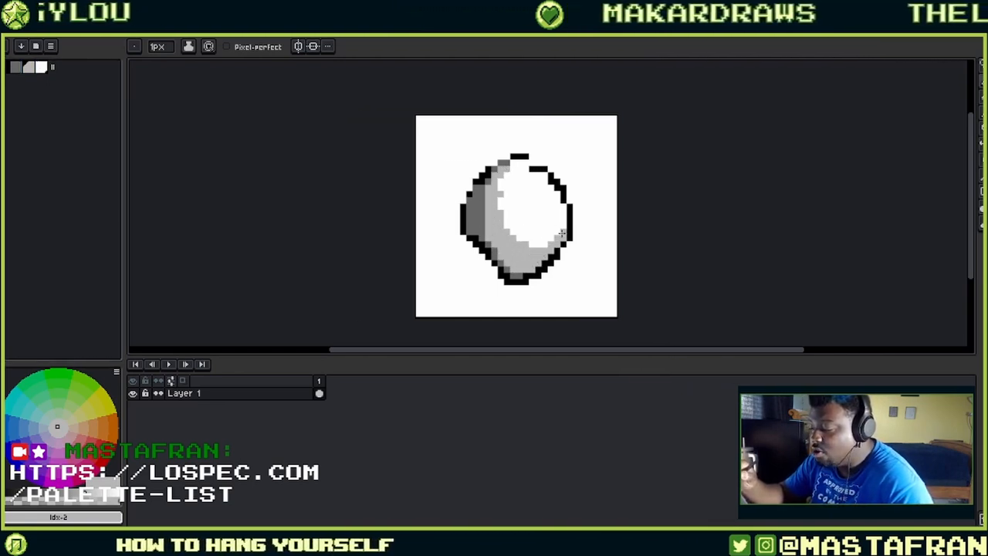
drag(562, 225, 547, 243)
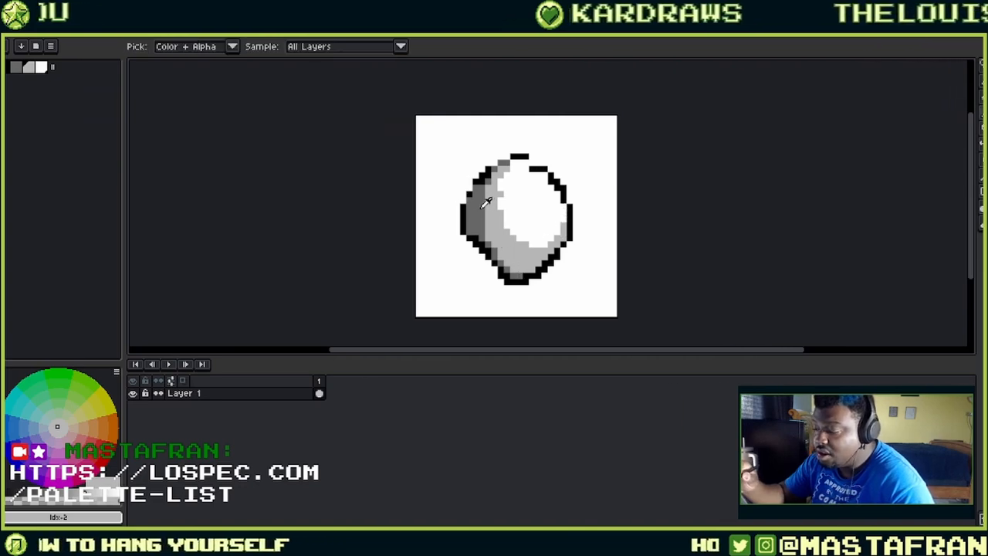
- Extend the dark gray shading along the ball's bottom and reshape the lower-left outline, sampling gray and black from the canvas
alt+click(488, 235)
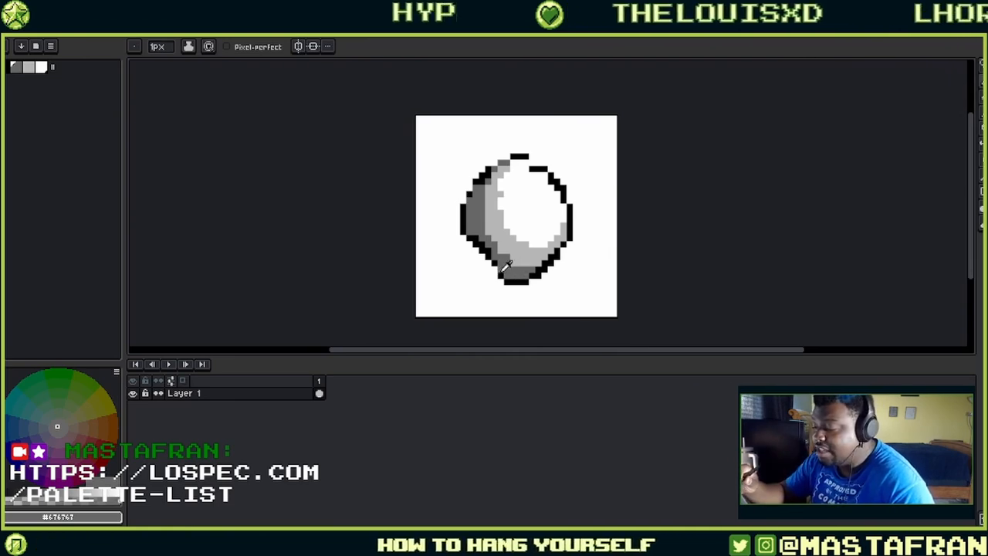
alt+click(494, 257)
click(488, 262)
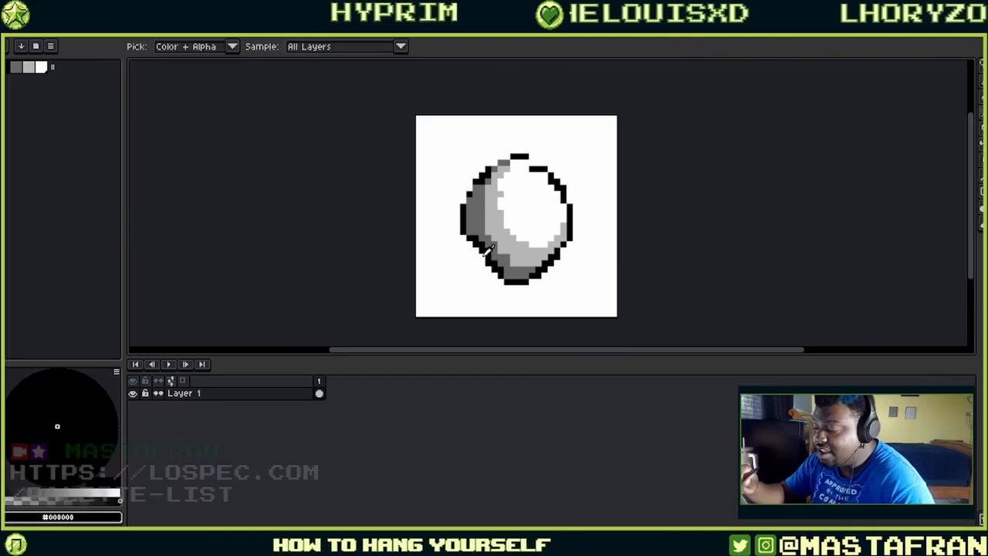
alt+click(485, 251)
alt+click(482, 251)
click(484, 251)
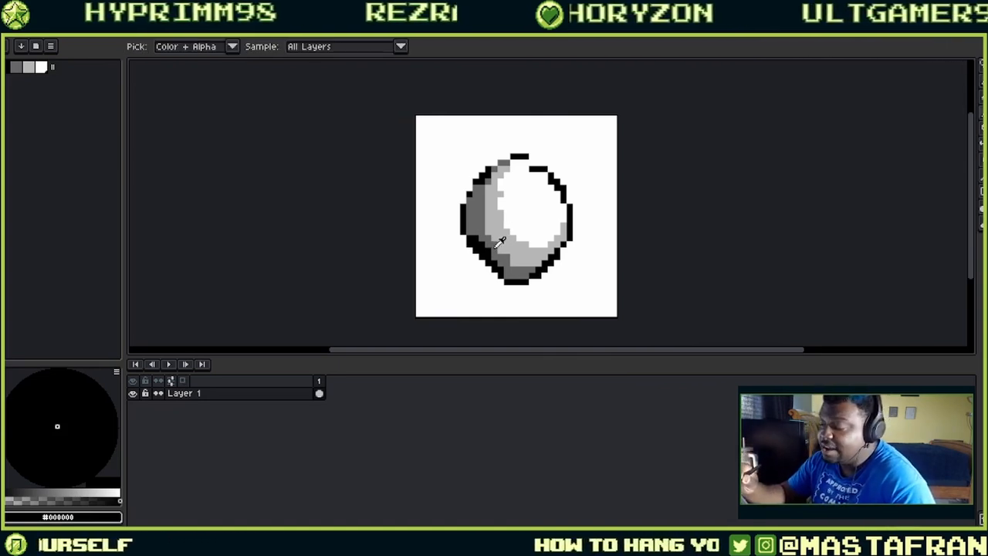
alt+click(488, 250)
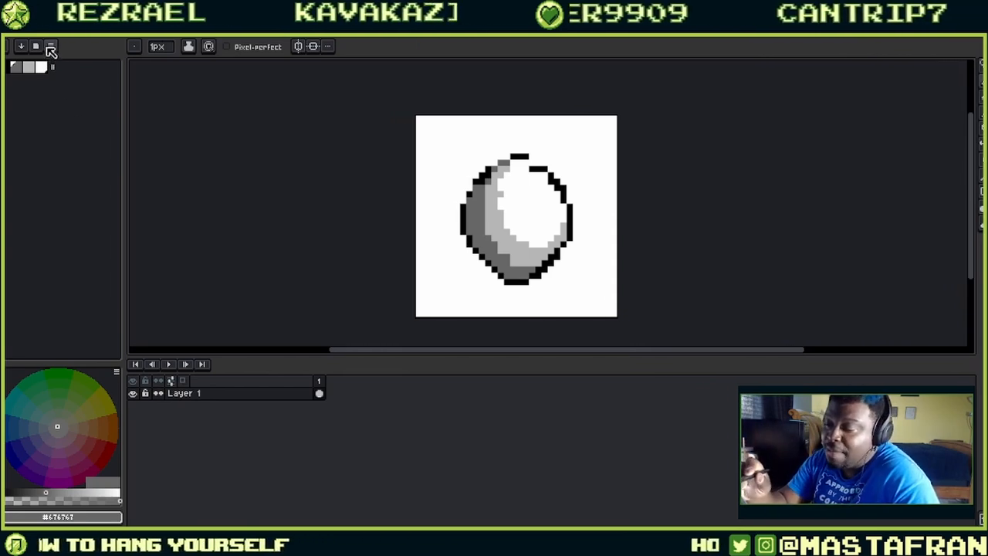
- Load the ARQ4 preset palette
click(51, 48)
click(39, 45)
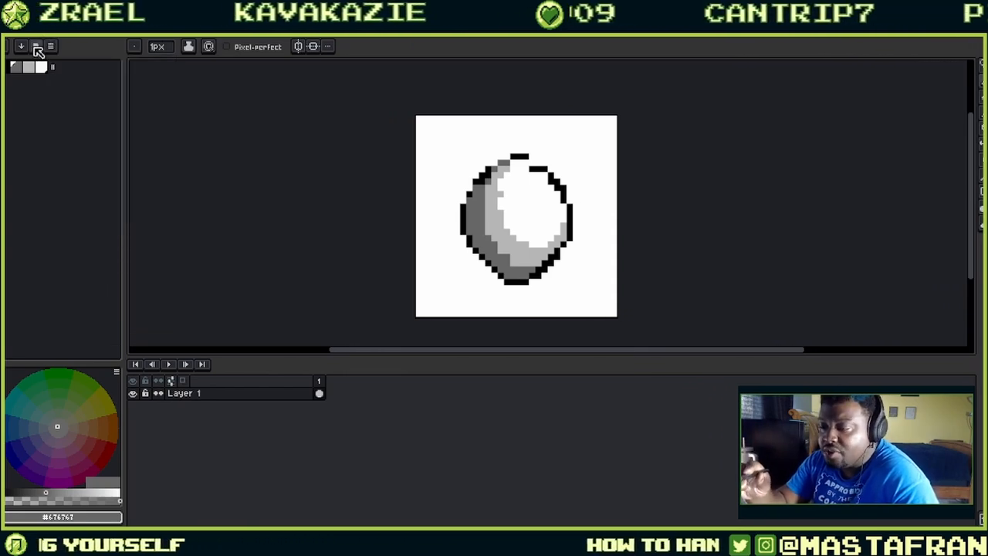
click(36, 47)
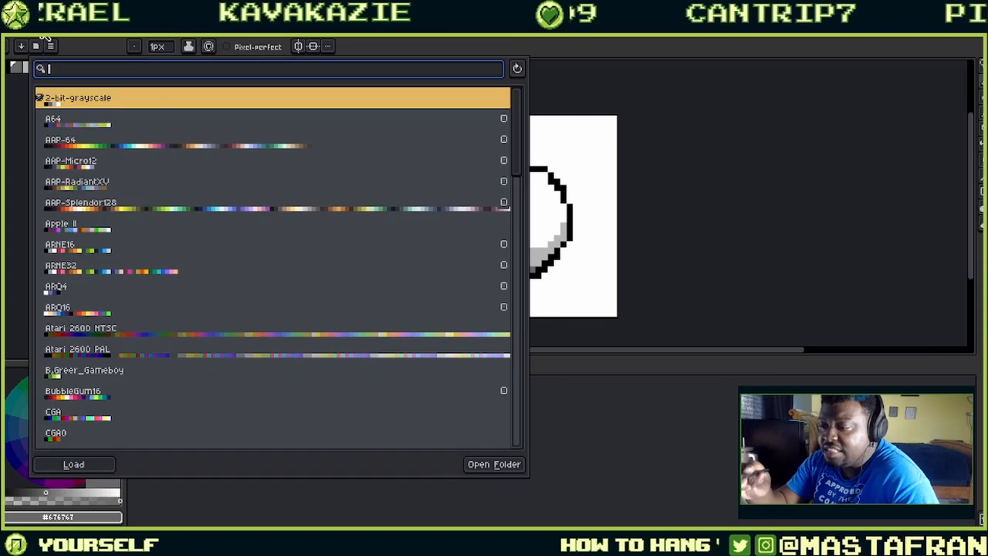
click(64, 289)
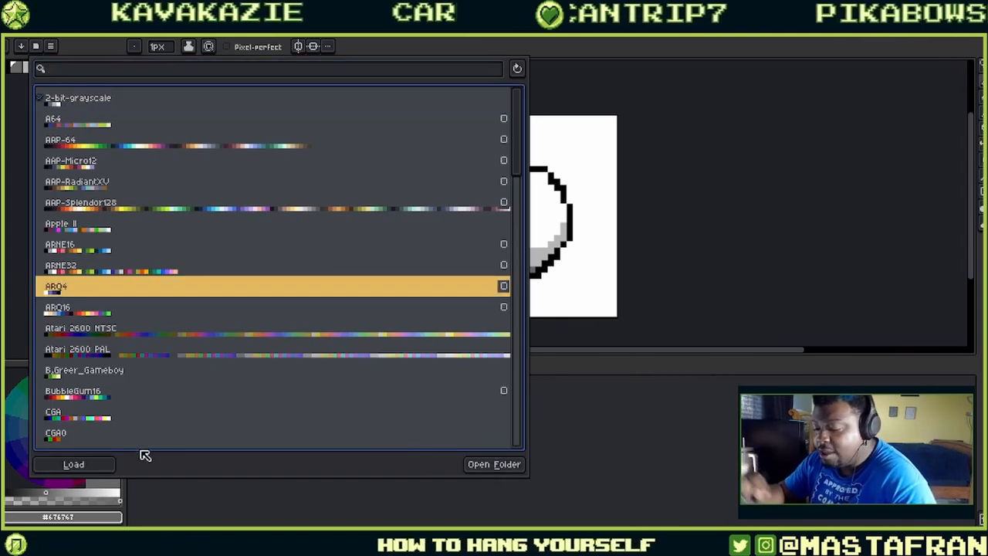
click(104, 463)
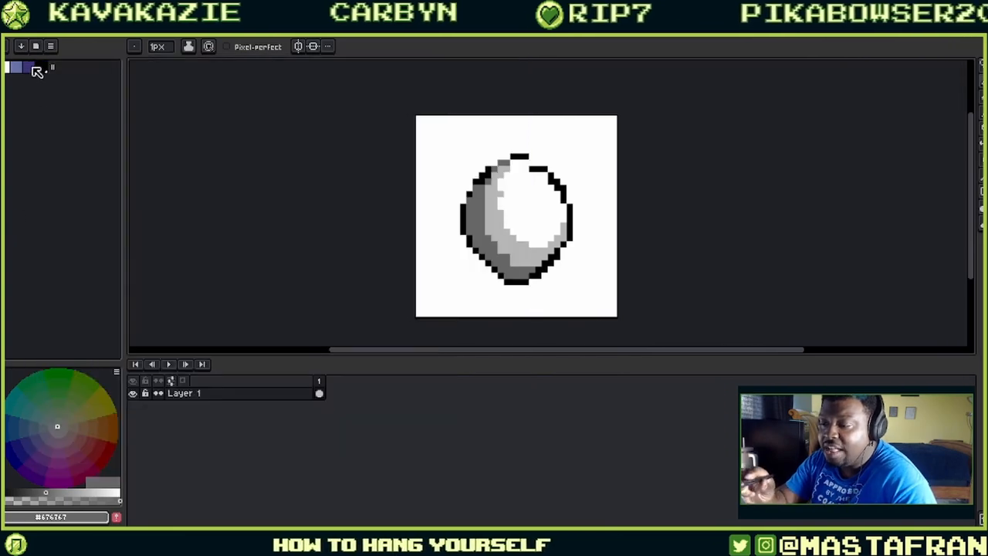
- Repaint the ball's lower-left shading with the palette's dark purple along the edge and its lighter blue inside
click(36, 68)
click(28, 67)
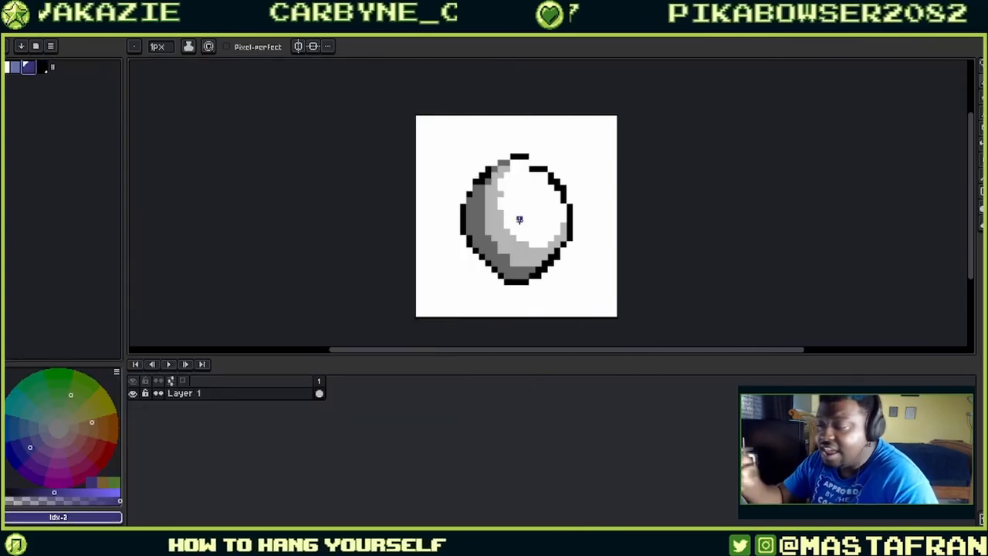
mouse_move(475, 195)
mouse_down()
mouse_move(478, 236)
mouse_move(470, 207)
mouse_move(480, 244)
mouse_move(523, 275)
mouse_up()
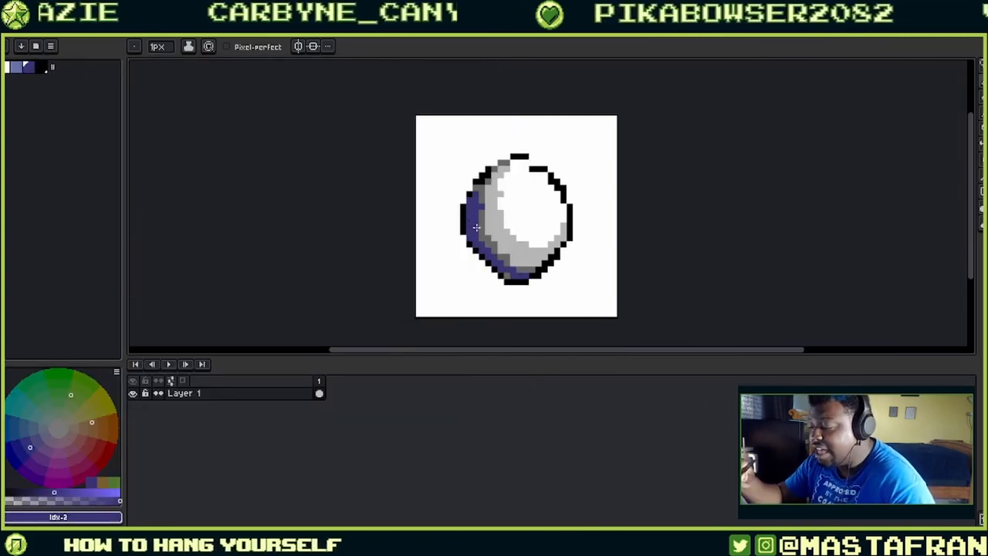
click(17, 67)
drag(485, 208, 515, 270)
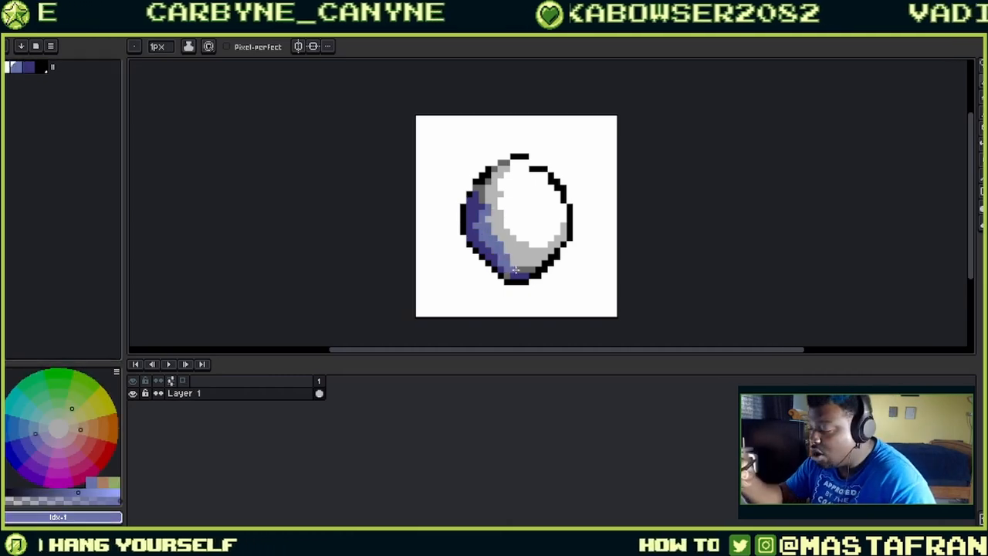
- Load the CGA1 High preset palette
click(46, 46)
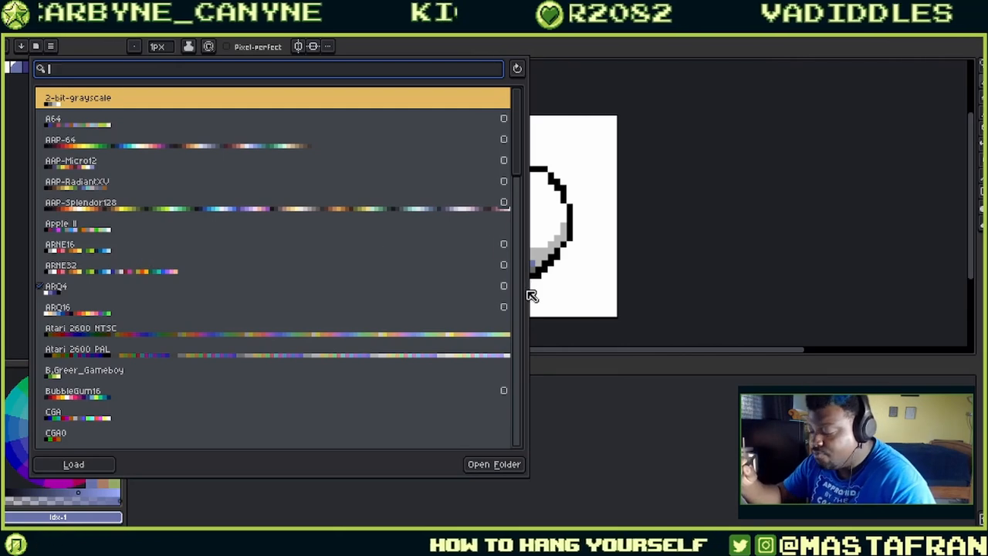
scroll(519, 180, down, 4)
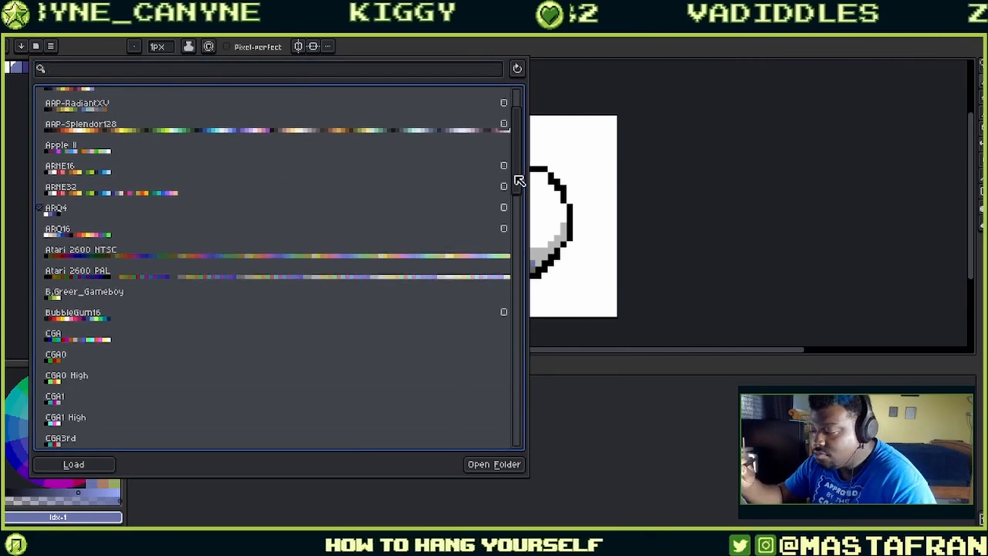
scroll(518, 181, down, 7)
click(87, 263)
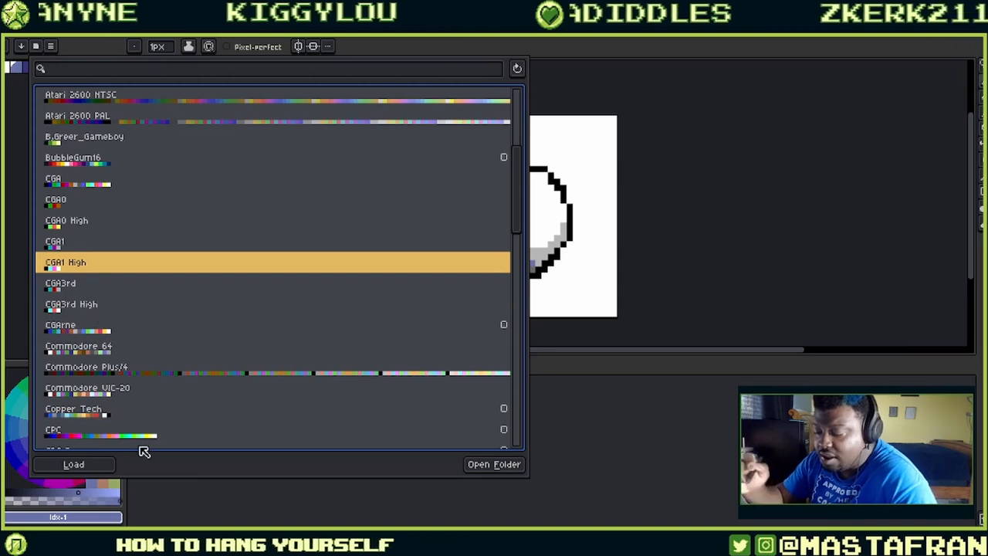
click(92, 463)
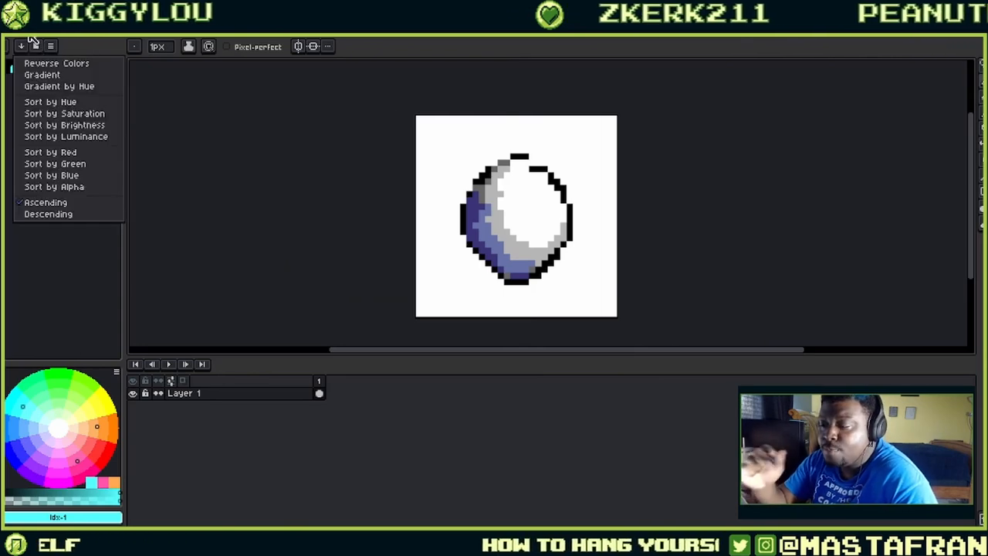
click(53, 48)
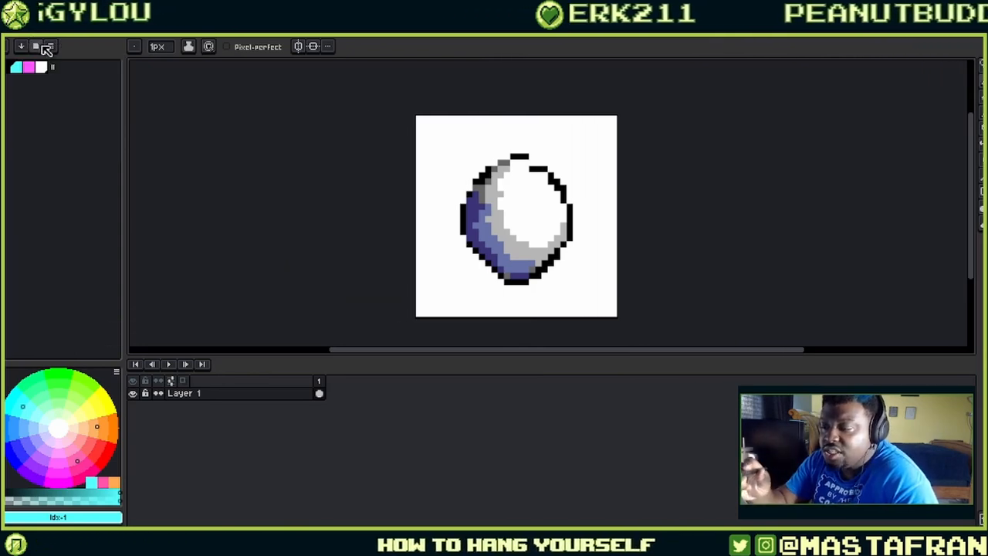
click(51, 47)
key(Escape)
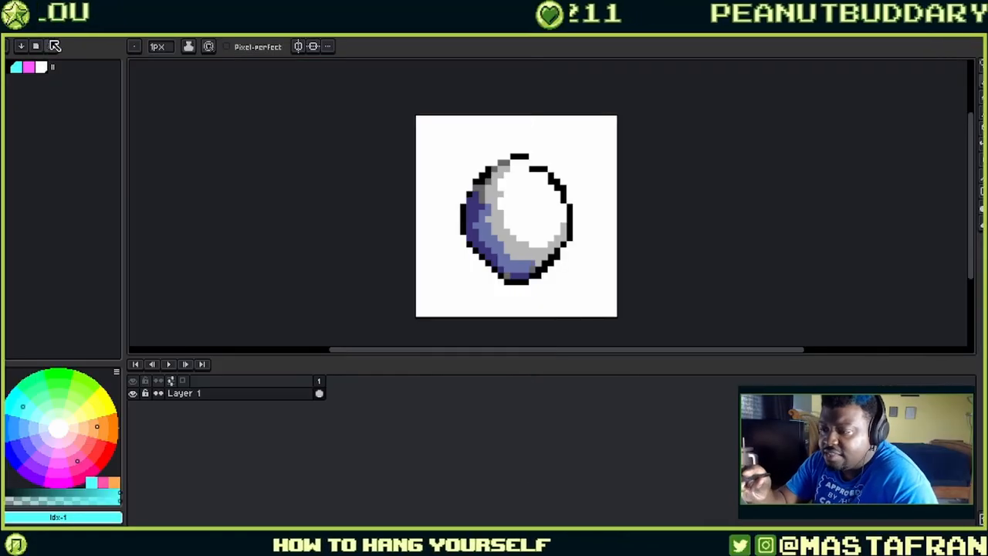
click(51, 46)
mouse_move(158, 98)
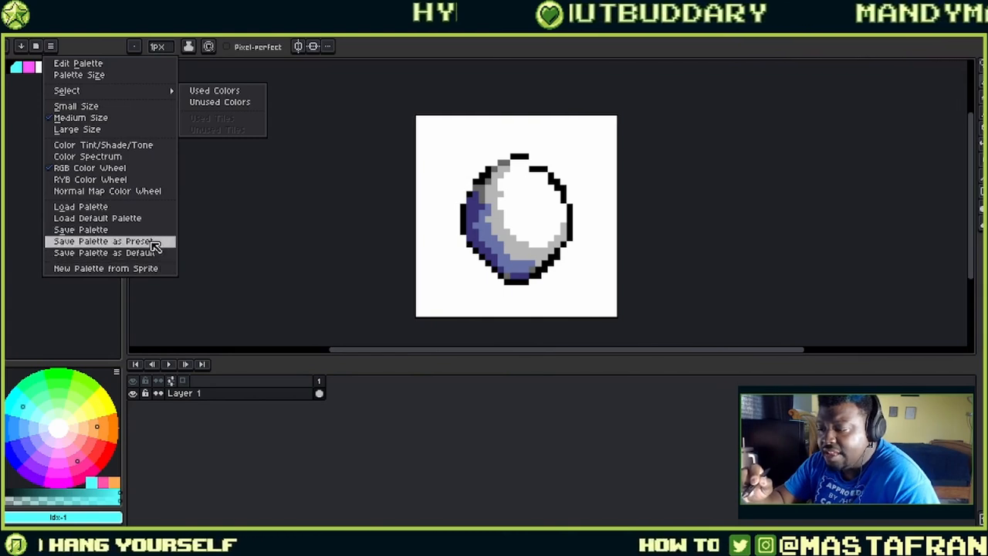
click(93, 335)
- Draw test strokes in magenta, cyan and black on the white area to the upper right of the ball
click(30, 68)
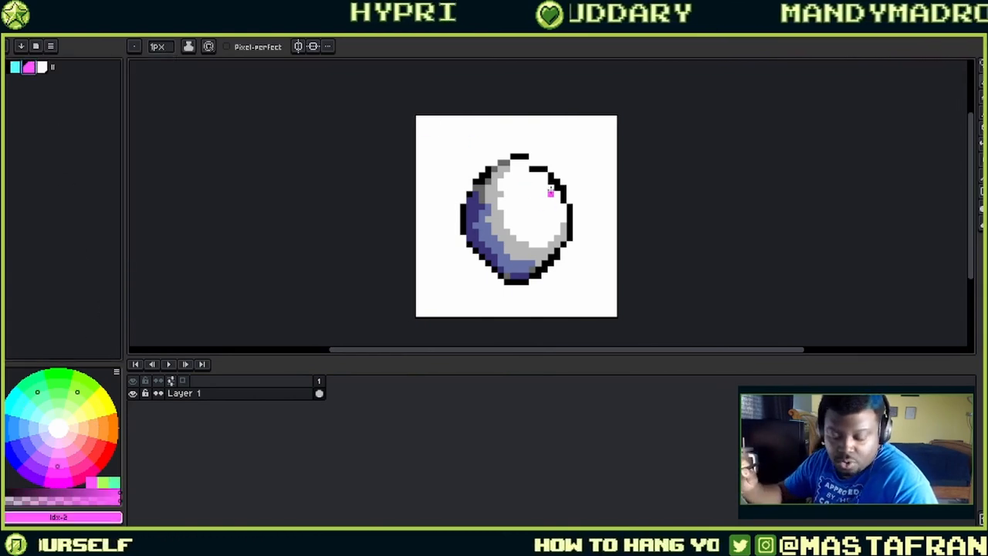
drag(582, 155, 588, 207)
click(16, 68)
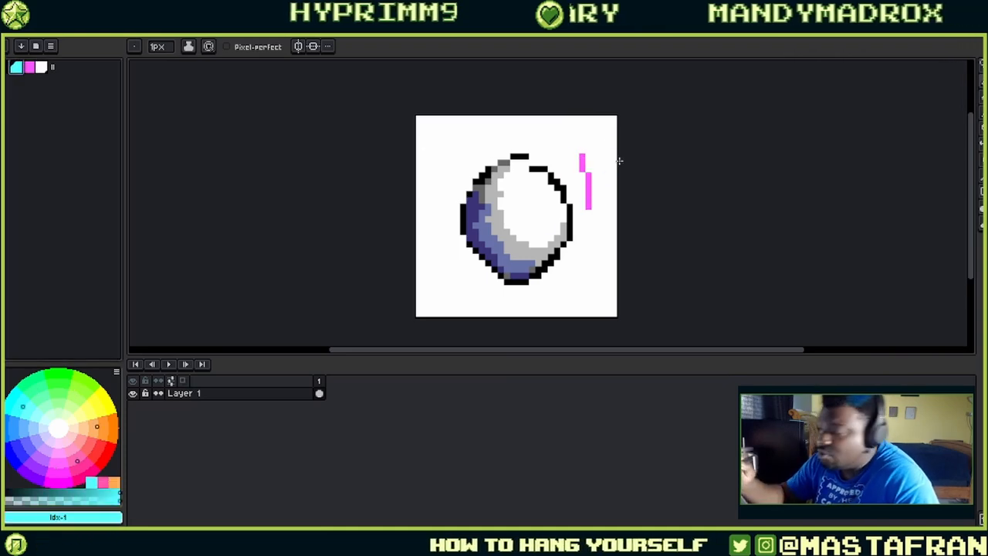
drag(608, 136, 607, 204)
drag(568, 142, 576, 199)
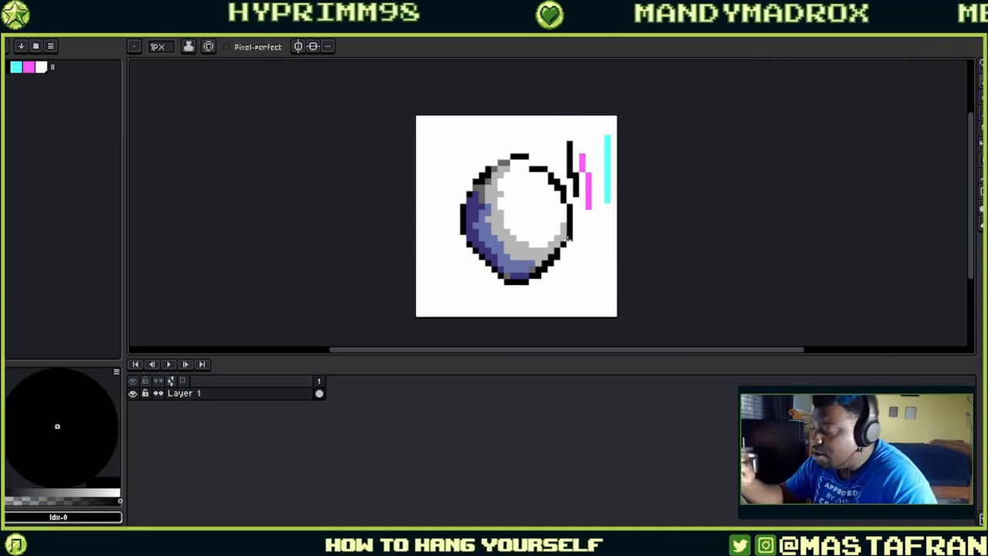
click(52, 44)
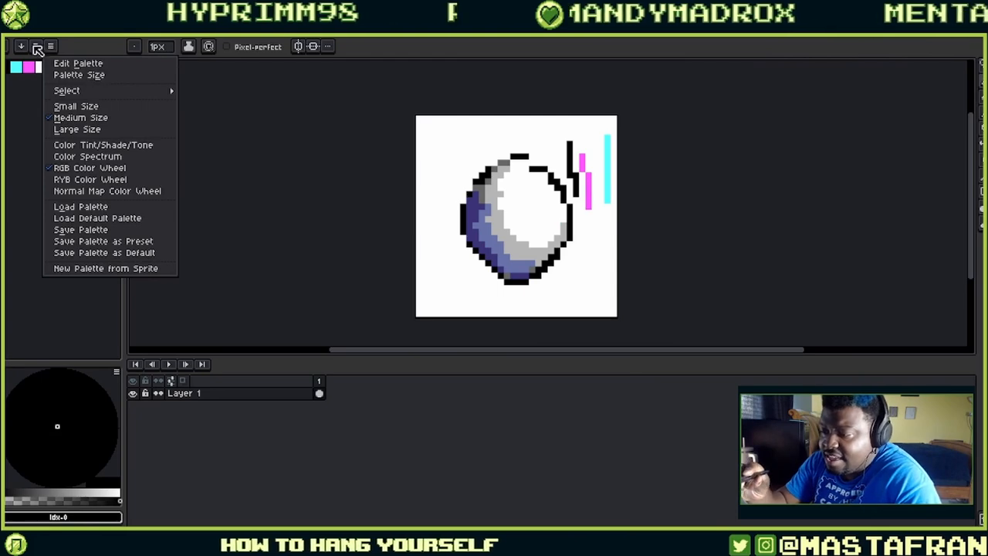
click(37, 47)
click(37, 46)
click(97, 230)
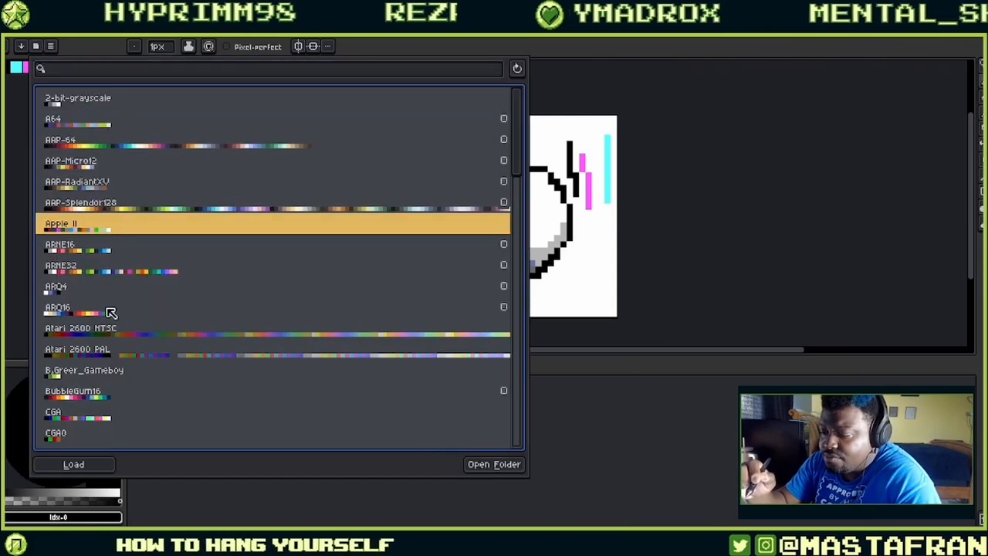
click(23, 274)
- Draw black test strokes above the ball and magenta ones to its left
mouse_move(450, 150)
mouse_down()
mouse_move(531, 137)
mouse_move(436, 138)
mouse_up()
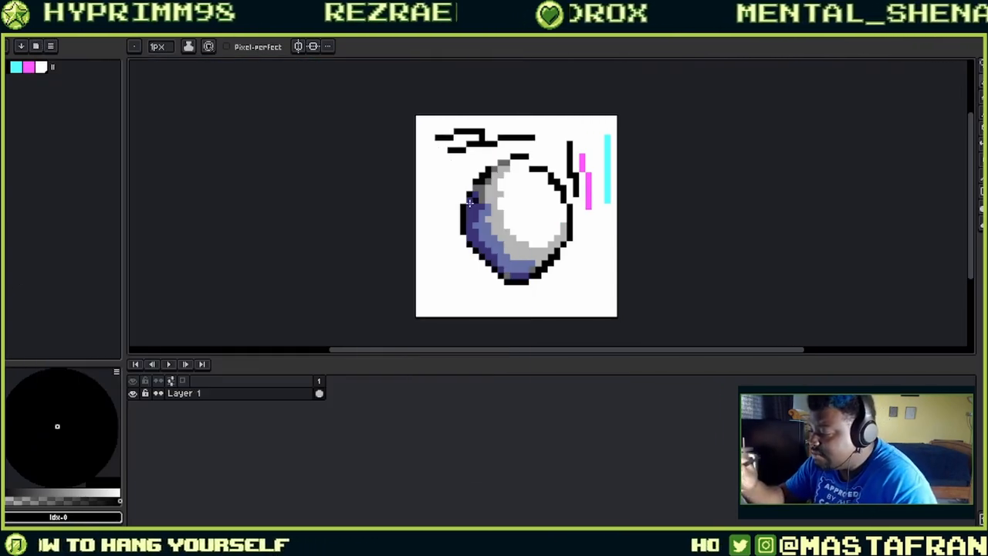
click(29, 67)
drag(442, 198, 441, 259)
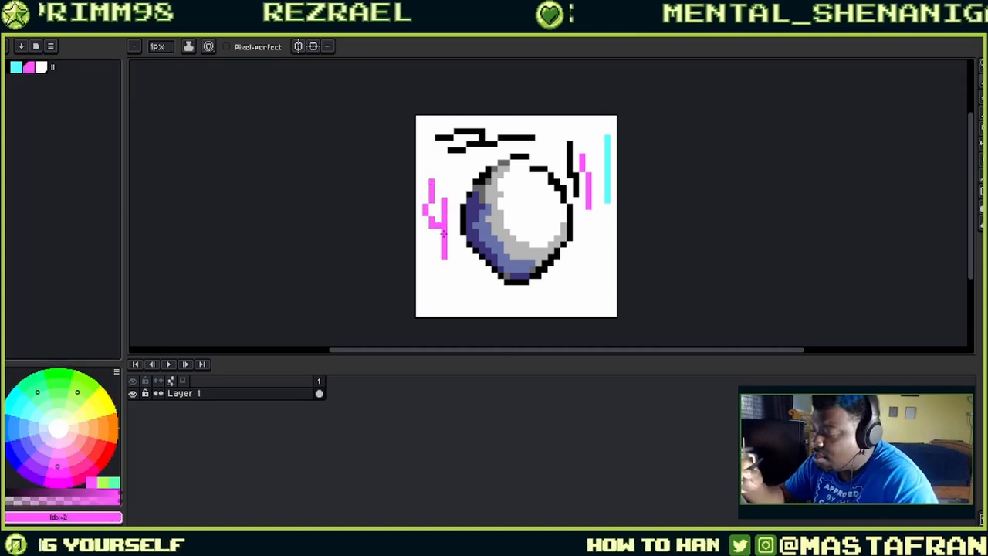
- Load the A64 preset palette and close the preset list
click(35, 46)
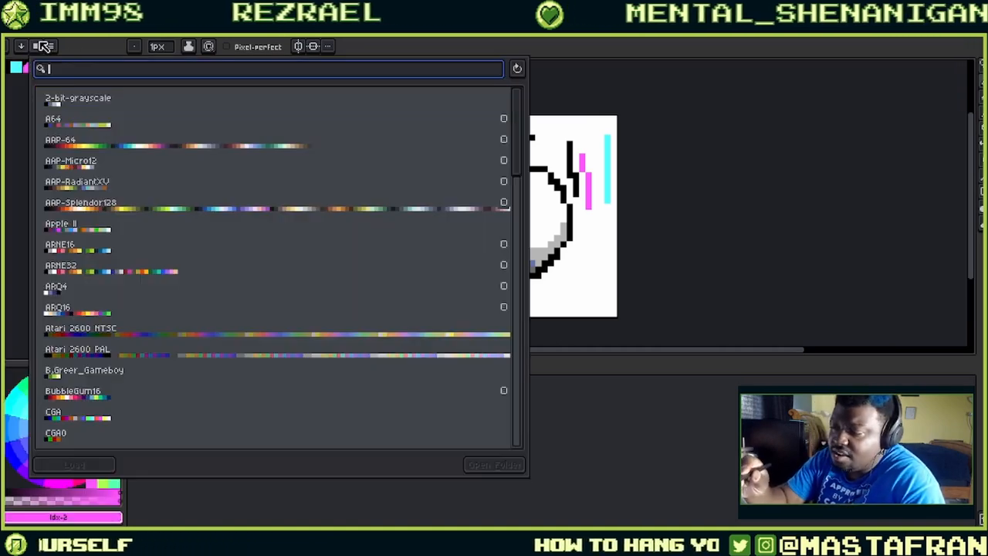
click(77, 124)
click(71, 464)
click(10, 221)
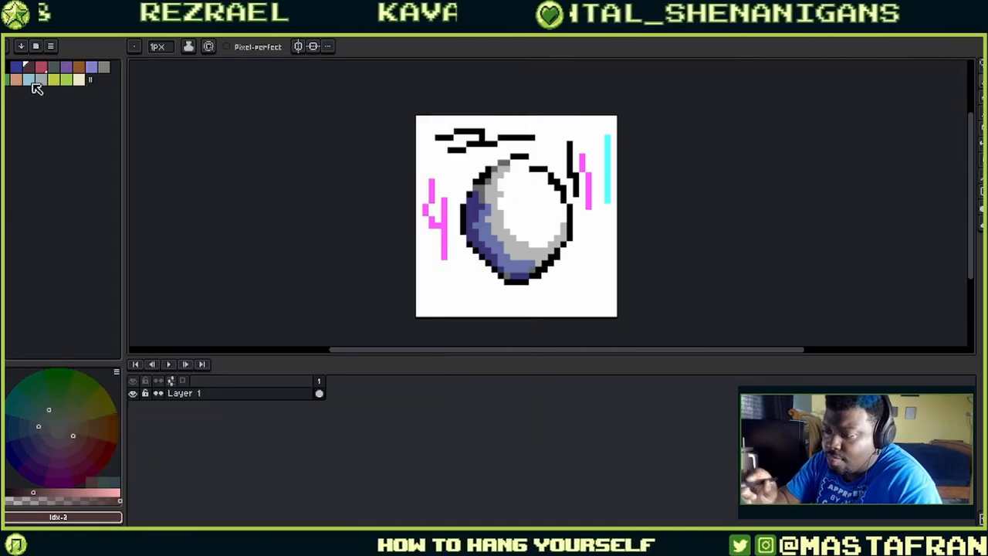
- Draw test strokes in light blue, dark grey and lime green along the left side of the ball and below it
click(30, 81)
mouse_move(474, 131)
mouse_down()
mouse_move(453, 164)
mouse_move(444, 254)
mouse_move(438, 222)
mouse_up()
click(52, 67)
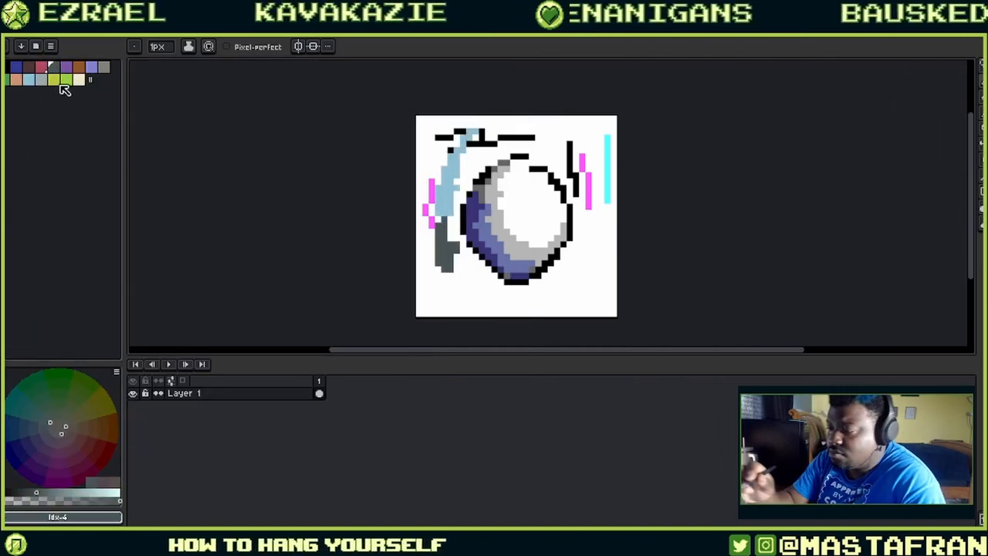
click(67, 79)
mouse_move(459, 268)
mouse_down()
mouse_move(444, 297)
mouse_move(472, 293)
mouse_move(473, 307)
mouse_move(500, 314)
mouse_up()
- Generate a new palette from the sprite's colors, with a color count limit of 256
click(41, 46)
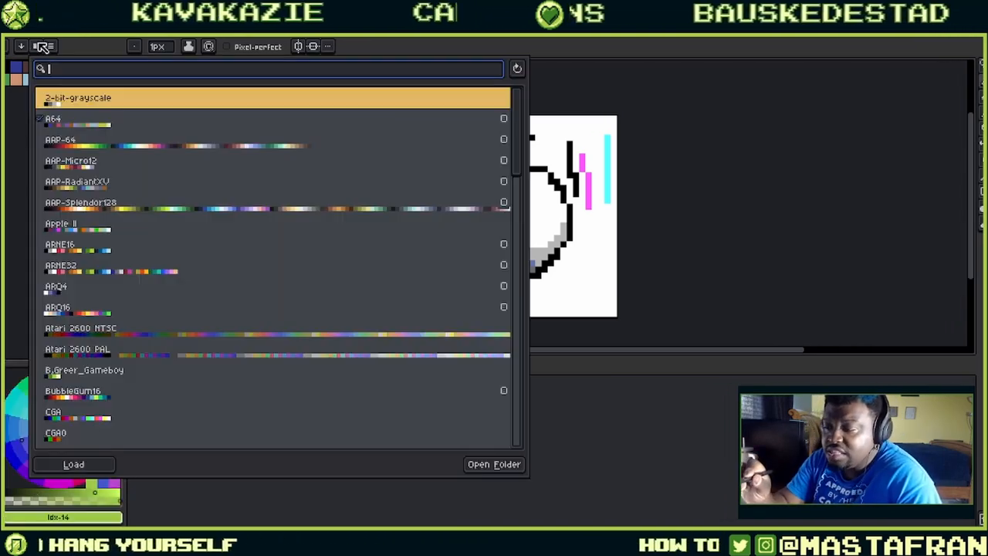
click(53, 47)
click(51, 47)
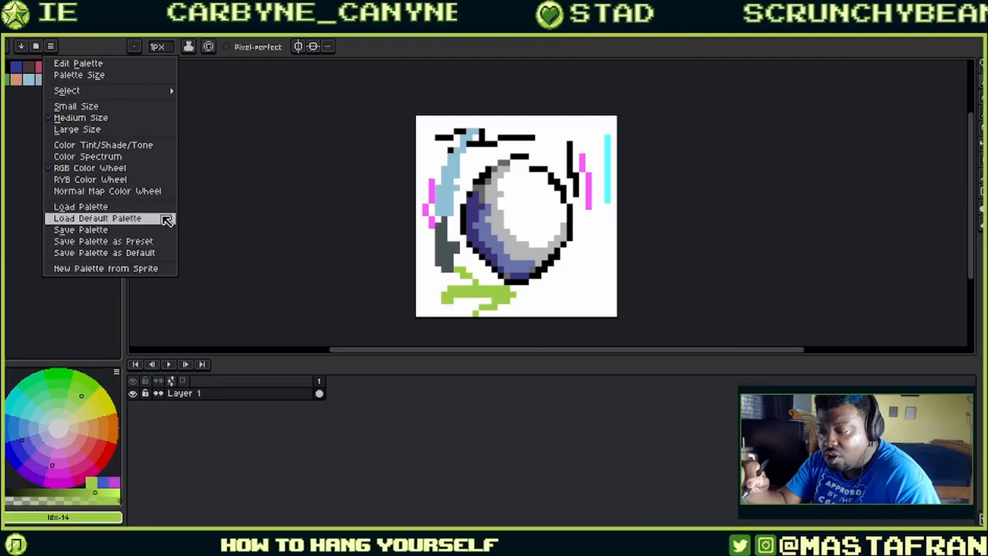
click(160, 268)
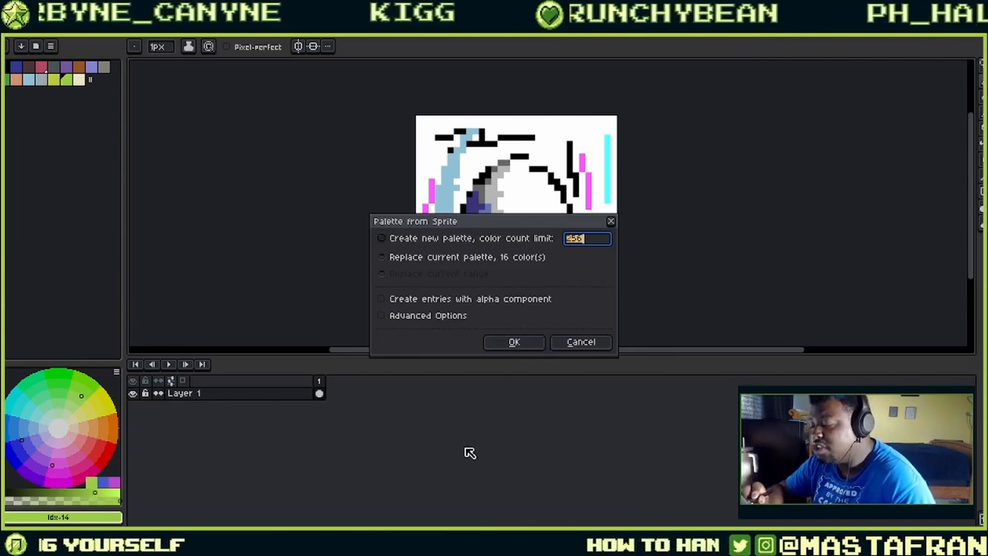
click(549, 258)
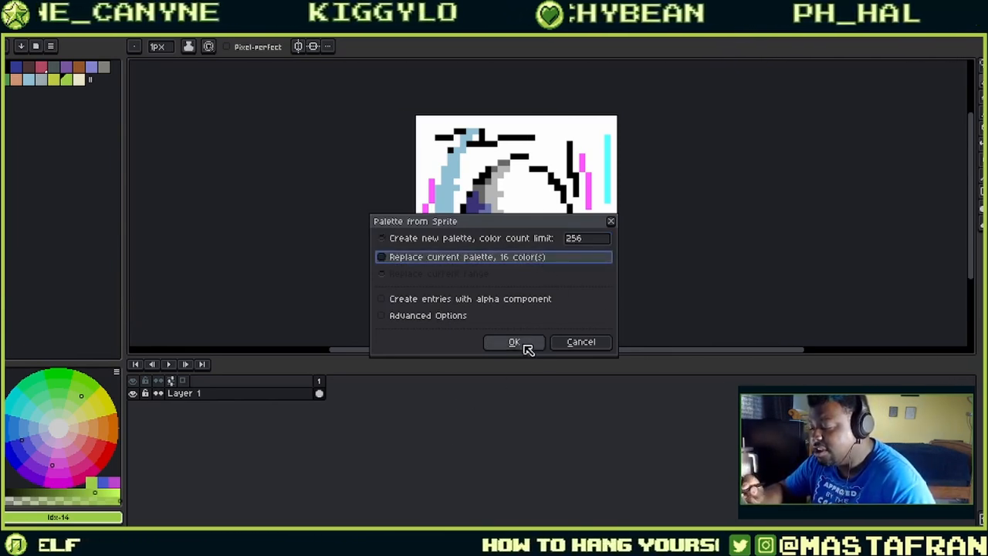
click(518, 240)
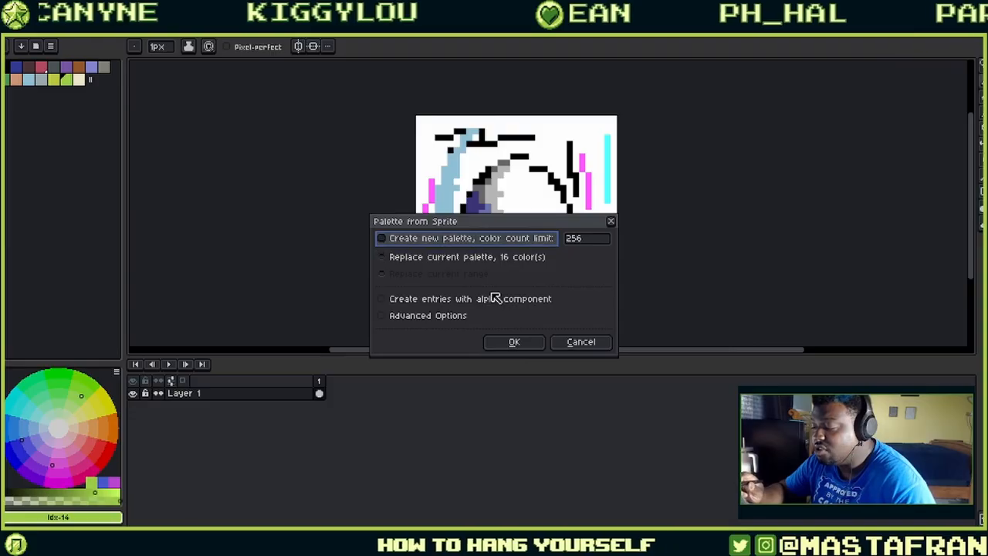
click(513, 341)
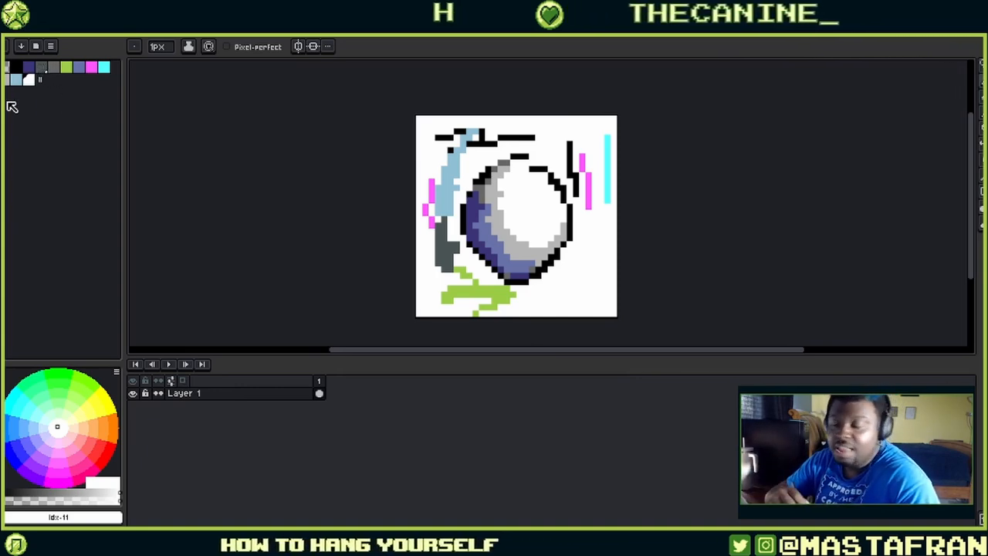
- Sample white from the ball and scribble it over the ball's shaded lower part
alt+click(519, 229)
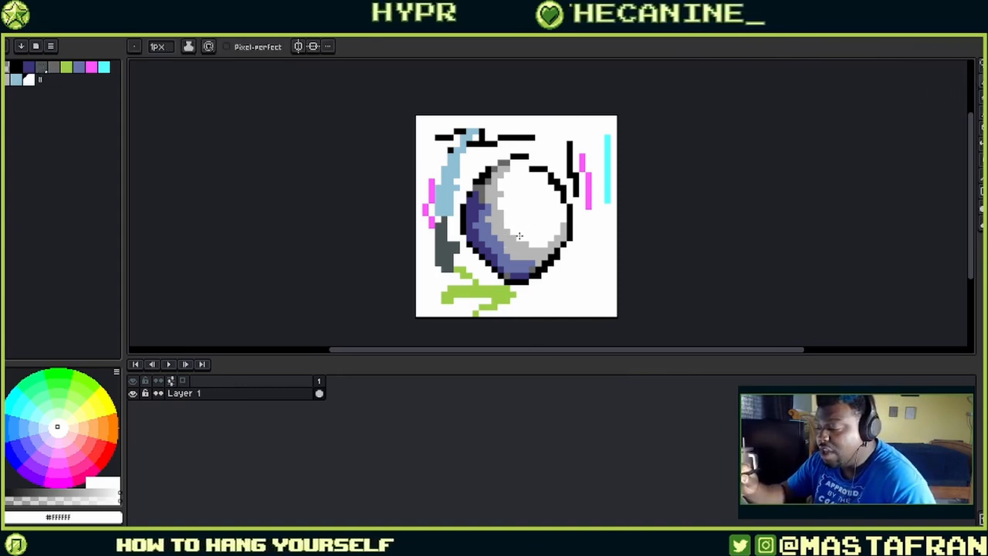
mouse_move(506, 202)
mouse_down()
mouse_move(480, 237)
mouse_move(517, 248)
mouse_move(519, 283)
mouse_up()
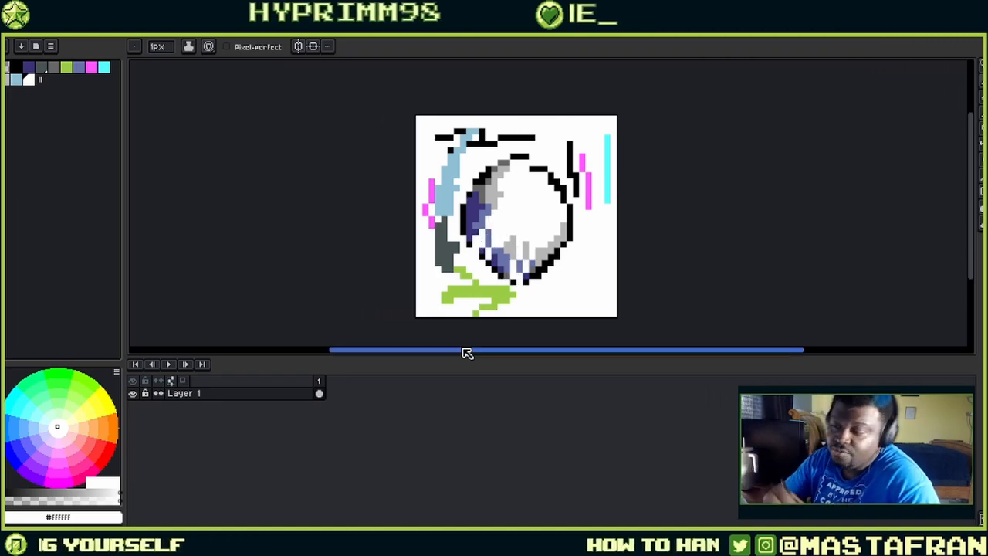
- Load the 2-bit-grayscale preset palette
click(51, 44)
click(39, 43)
click(43, 46)
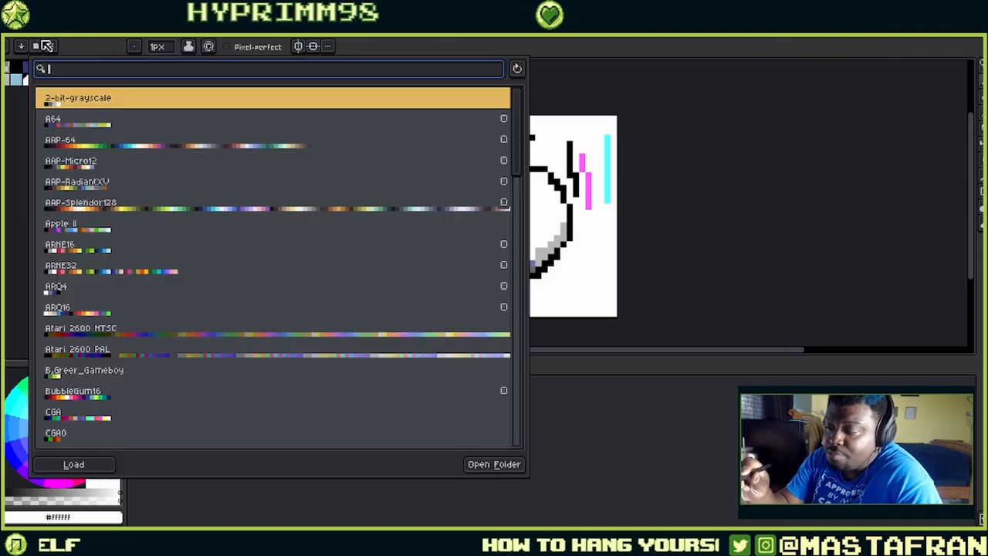
click(93, 463)
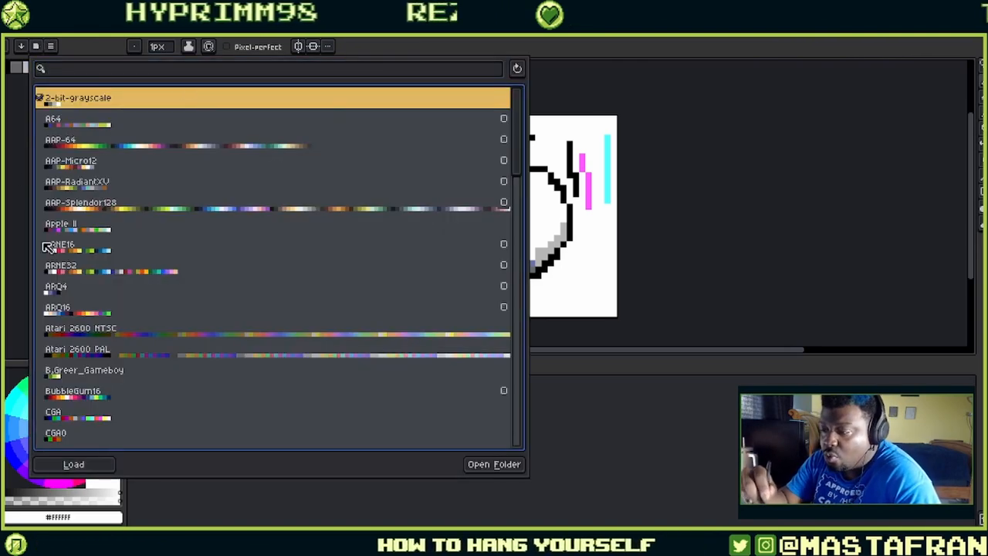
- Erase the ball and test strokes, and fill the whole canvas with white
click(42, 67)
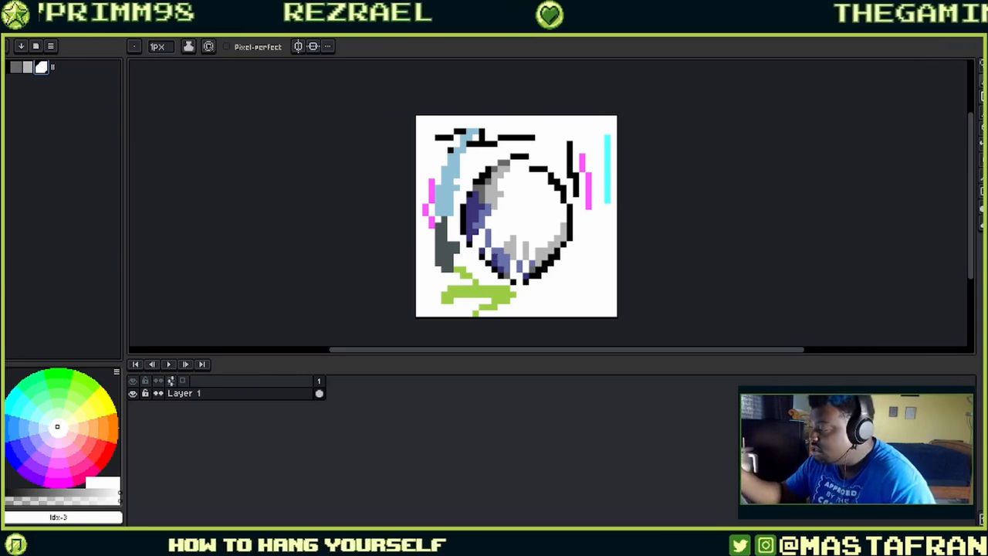
key(e)
mouse_move(586, 159)
mouse_down()
mouse_move(579, 184)
mouse_move(591, 203)
mouse_move(553, 216)
mouse_move(466, 291)
mouse_move(441, 291)
mouse_move(421, 235)
mouse_move(435, 166)
mouse_move(491, 96)
mouse_move(535, 96)
mouse_move(571, 133)
mouse_move(616, 121)
mouse_move(603, 141)
mouse_move(615, 165)
mouse_move(522, 286)
mouse_up()
mouse_move(478, 323)
mouse_down()
mouse_move(434, 321)
mouse_move(429, 209)
mouse_move(497, 190)
mouse_move(535, 135)
mouse_up()
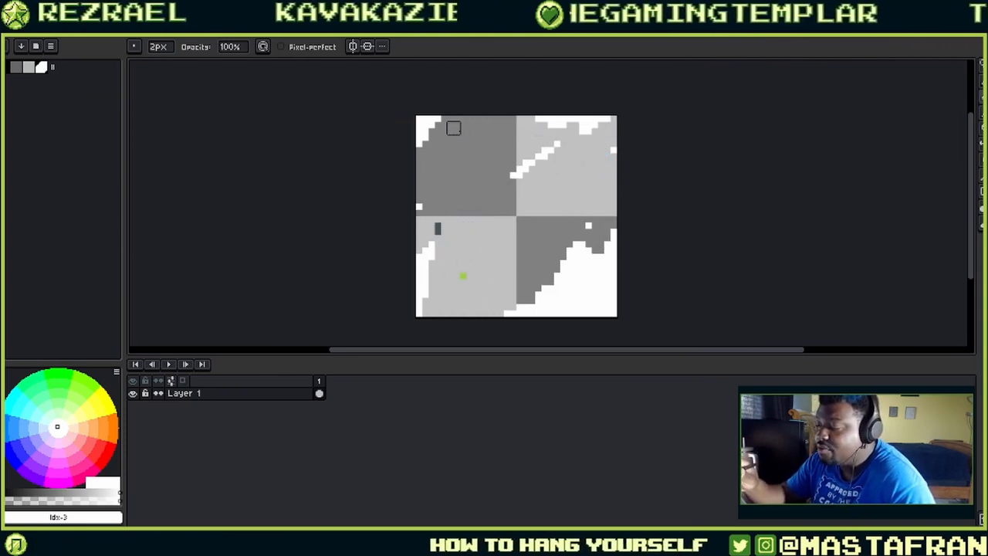
key(g)
click(493, 325)
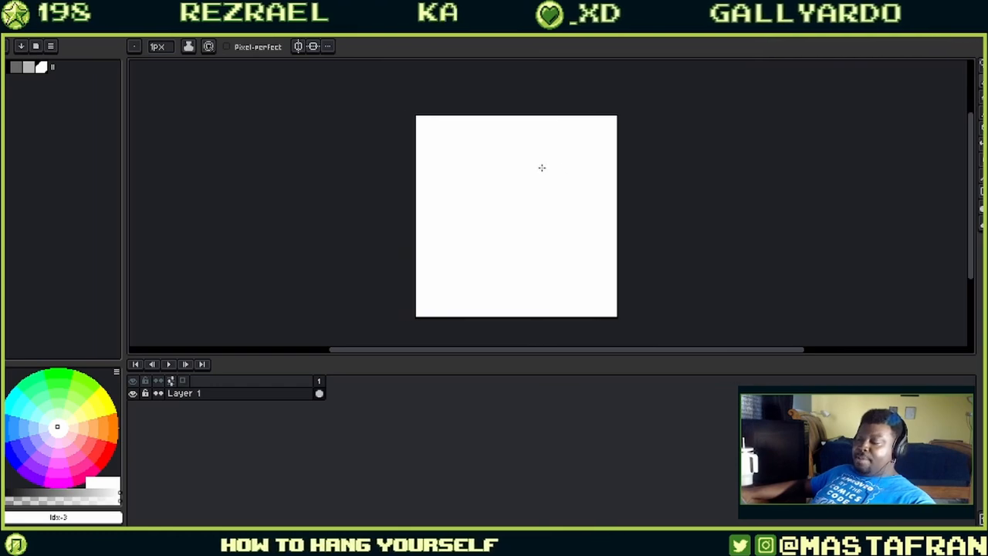
- Draw a freehand black scribble with the 1 px pencil across the middle of the white canvas
scroll(542, 167, up, 1)
click(13, 68)
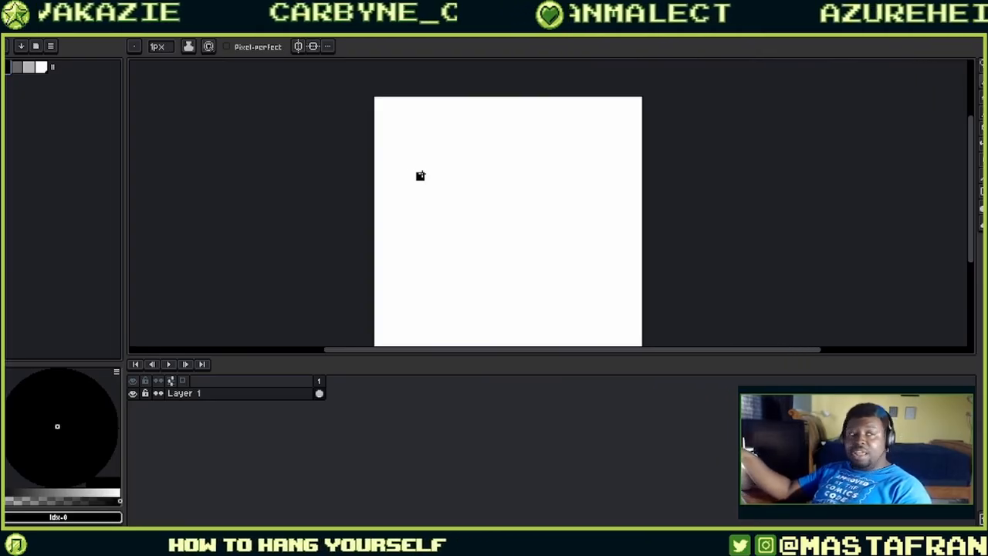
mouse_move(500, 159)
mouse_down()
mouse_move(504, 220)
mouse_move(593, 235)
mouse_move(562, 301)
mouse_up()
key(v)
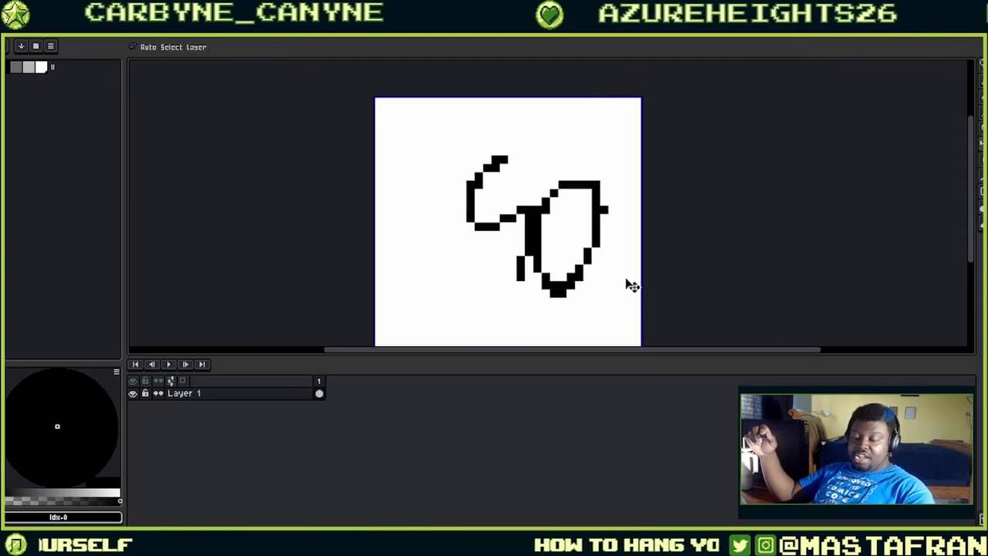
key(ctrl+s)
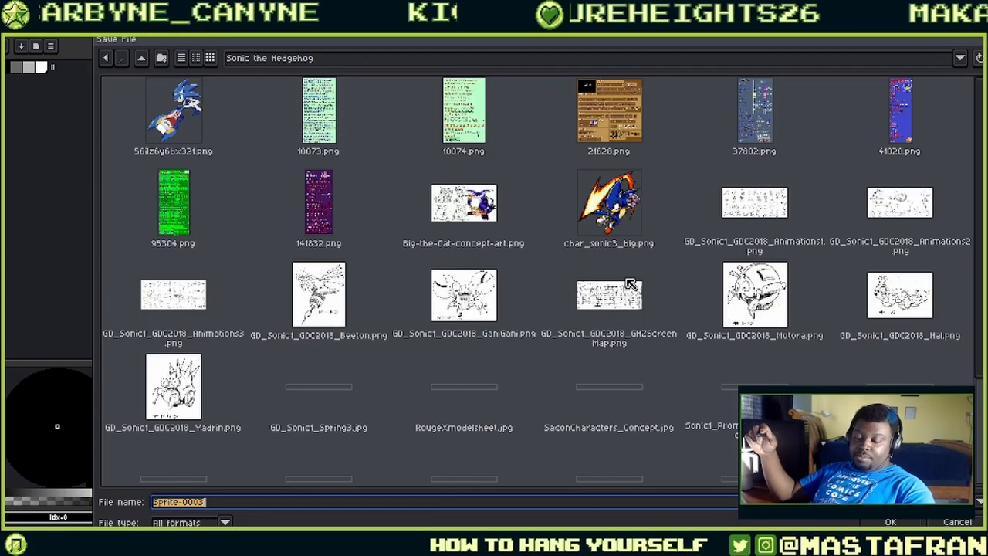
click(971, 522)
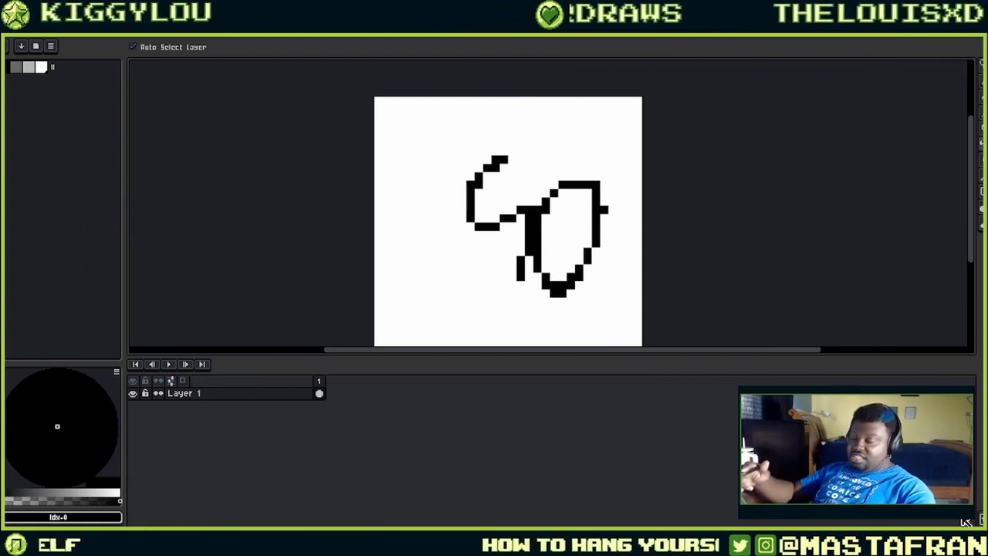
- Draw another black pencil stroke running downward through the right part of the scribble
key(b)
mouse_move(591, 134)
mouse_down()
mouse_move(573, 162)
mouse_move(596, 311)
mouse_up()
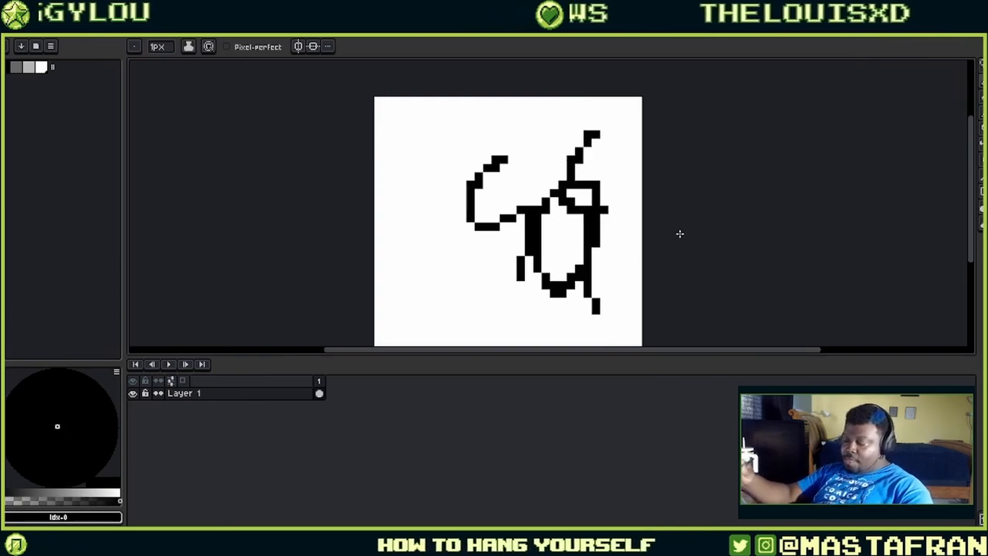
scroll(672, 223, up, 3)
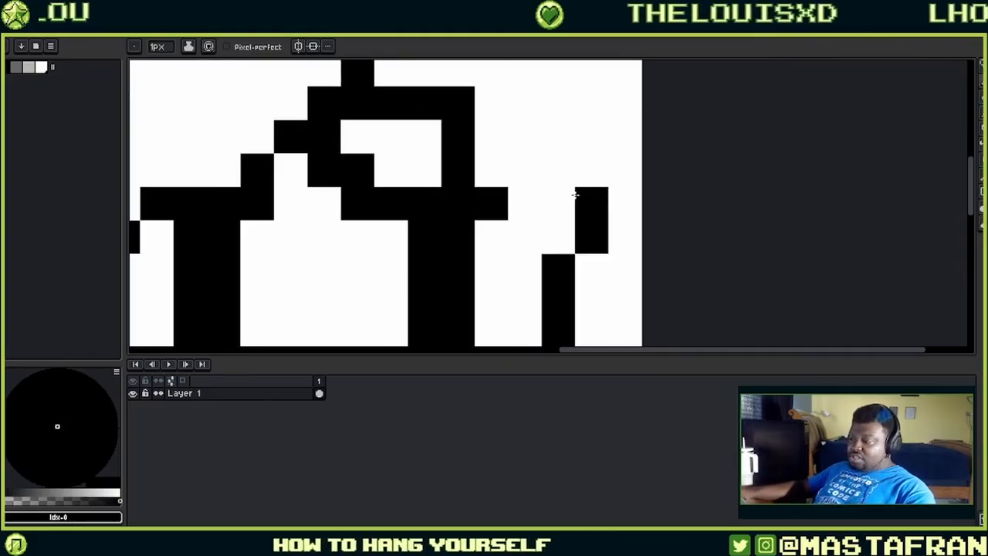
scroll(575, 193, down, 3)
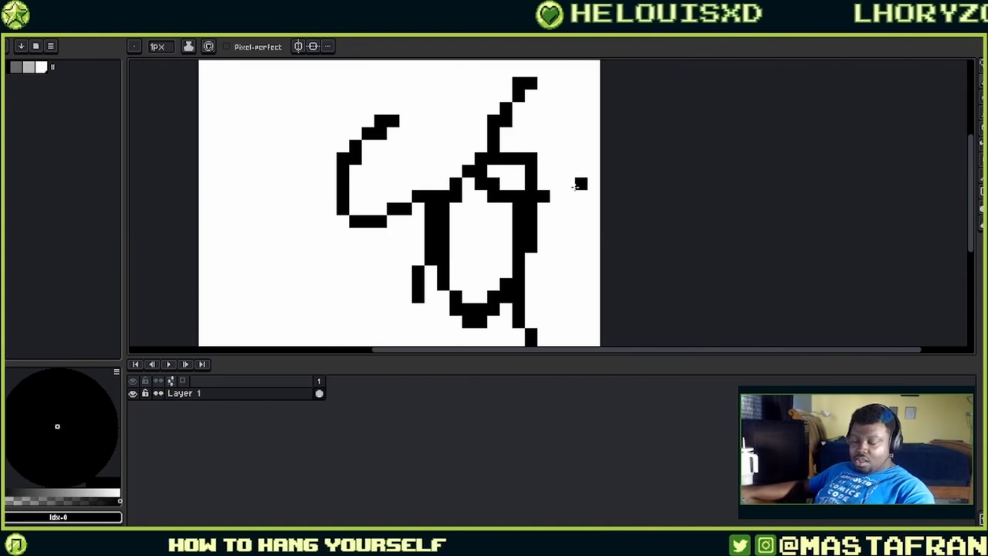
- Add a new layer above Layer 1
key(ctrl)
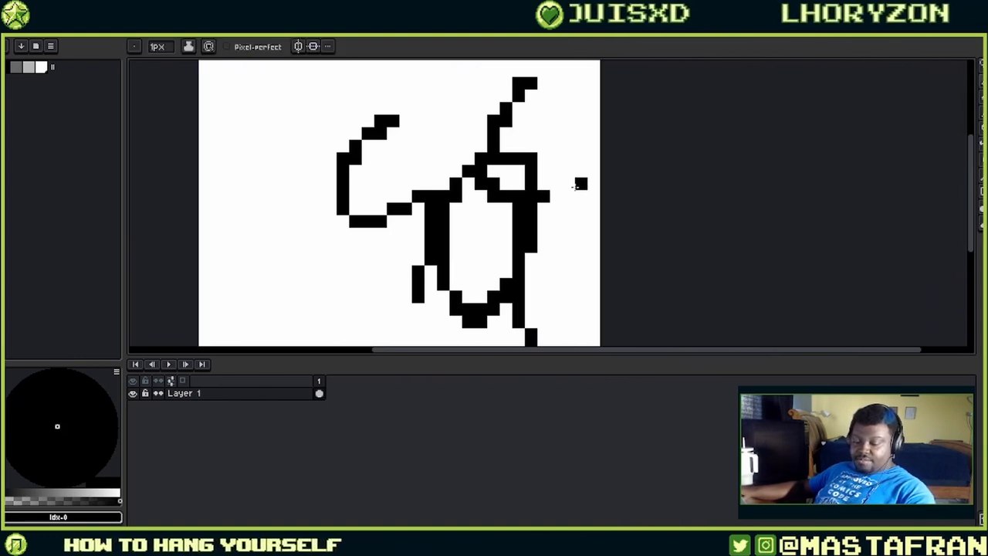
key(ctrl)
key(shift+n)
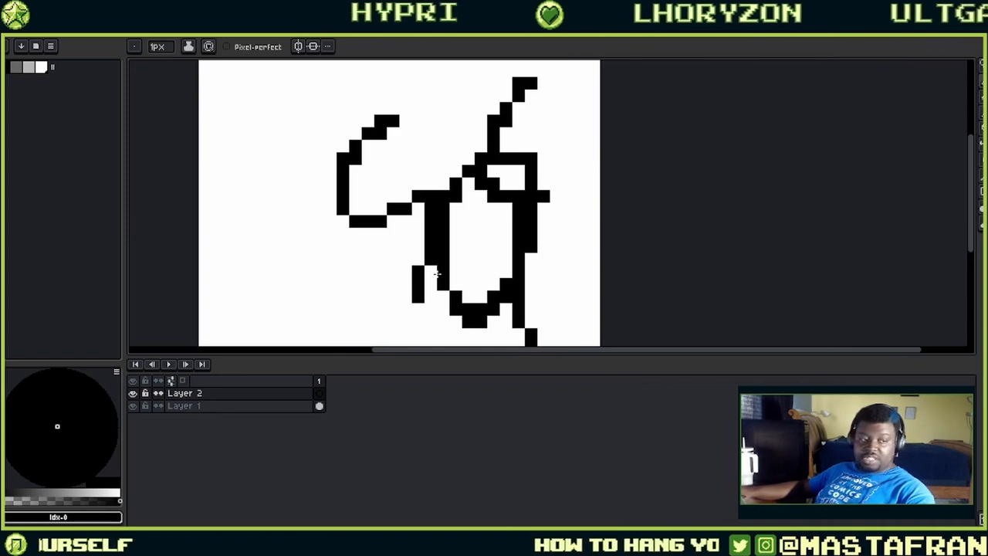
key(ctrl)
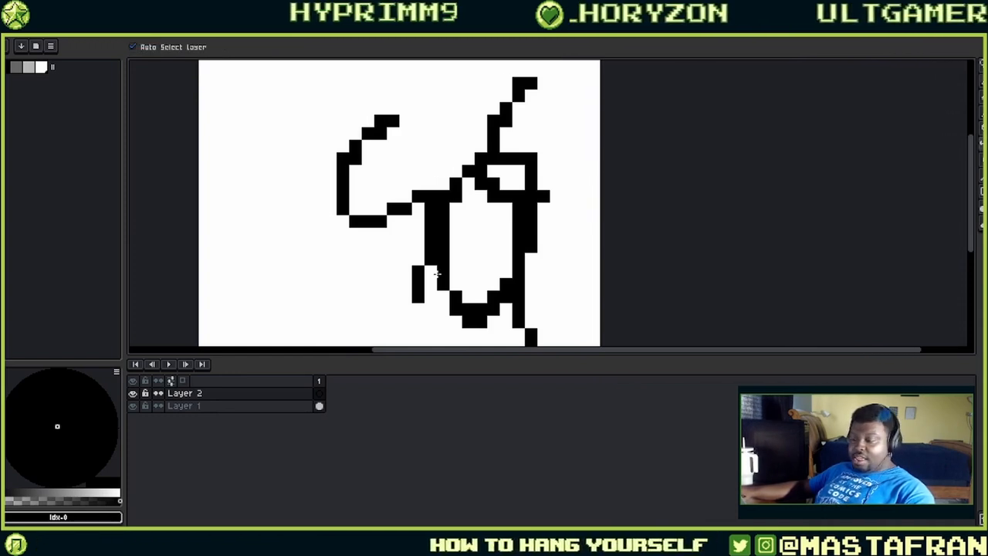
key(ctrl+q)
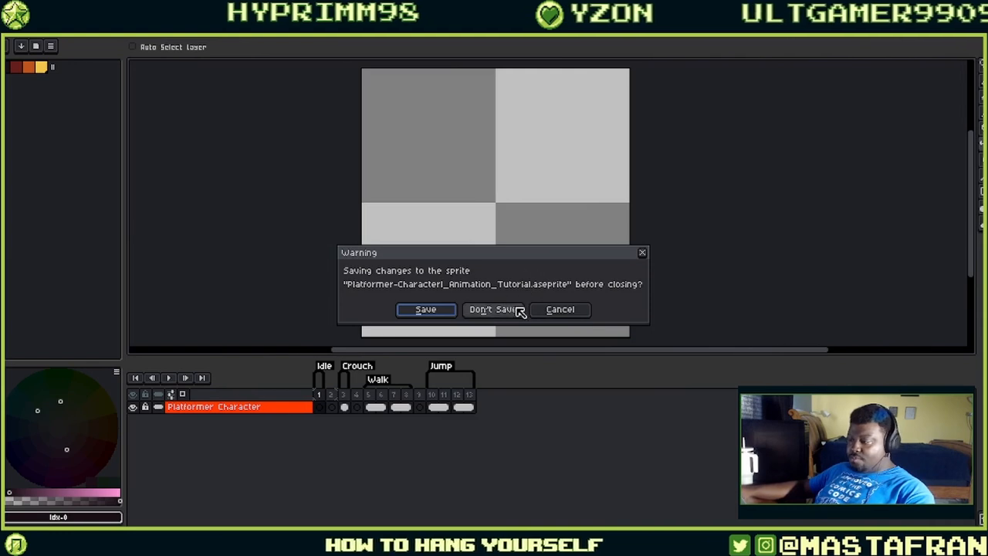
click(547, 315)
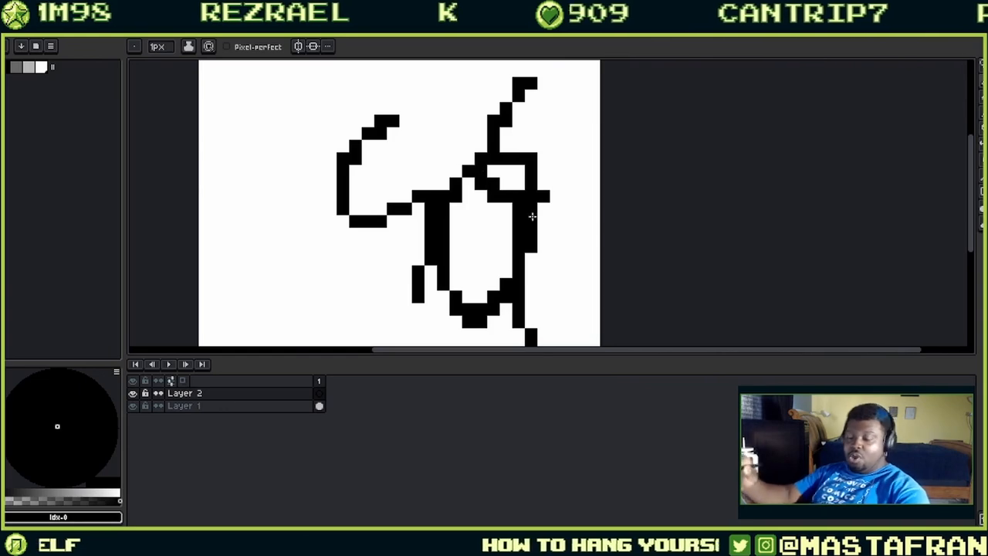
- Make a freehand selection around the upper strokes, and replace it with a selection of the whole canvas
key(m)
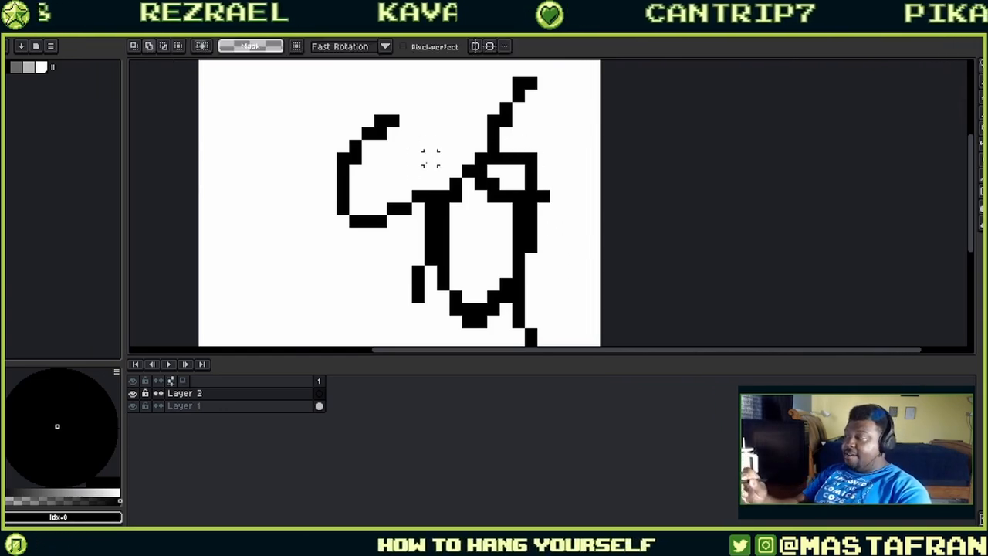
mouse_move(452, 93)
mouse_down()
mouse_move(560, 164)
mouse_move(463, 68)
mouse_up()
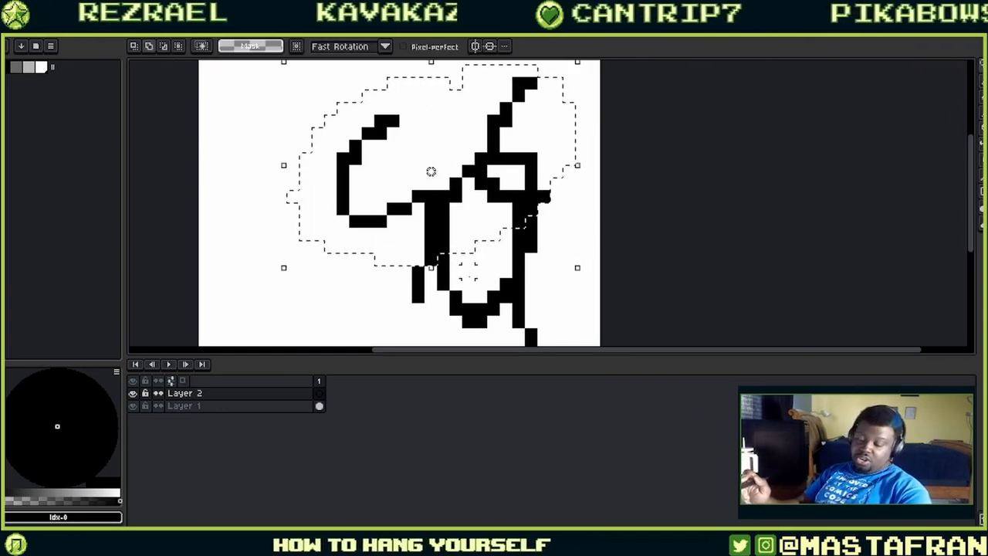
key(w)
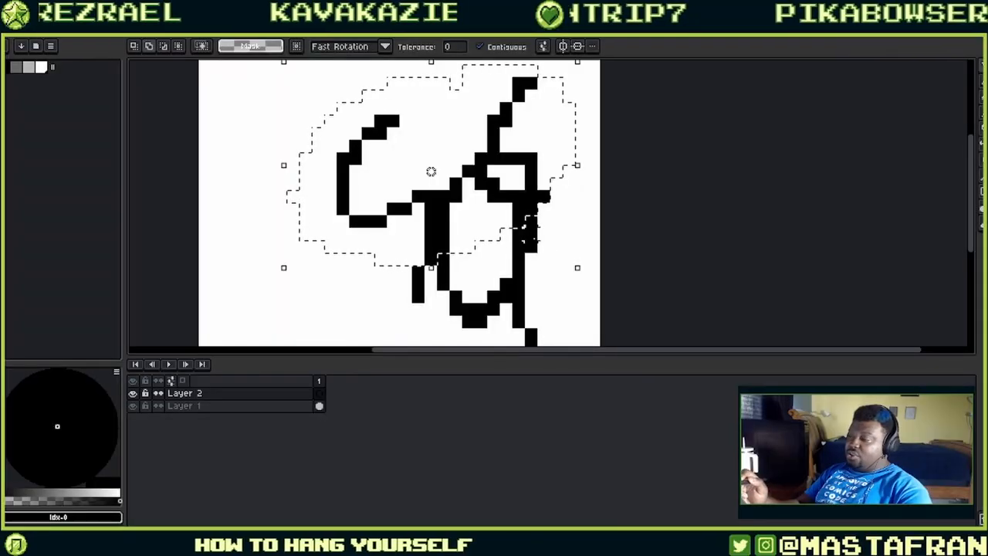
key(ctrl+a)
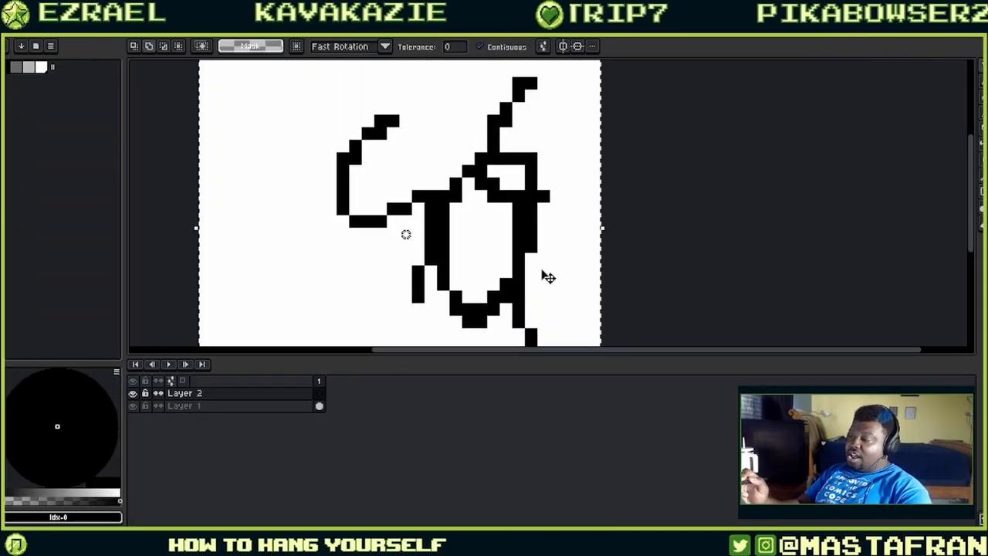
- Fill Layer 2 with black and refill it with white, swapping the foreground and background colors, ending on the black pencil
key(b)
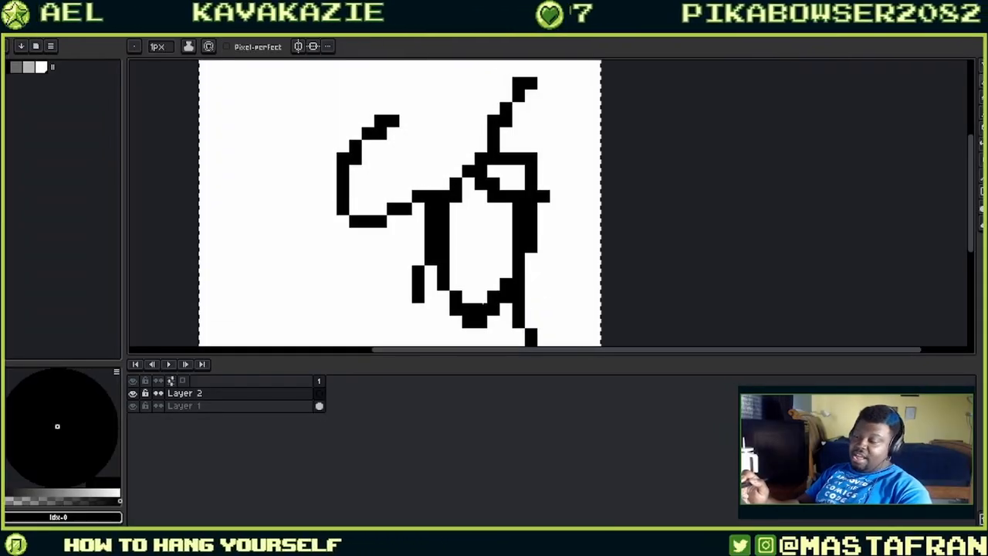
mouse_move(371, 118)
mouse_down()
mouse_move(228, 200)
mouse_move(342, 238)
mouse_move(369, 185)
mouse_up()
click(323, 159)
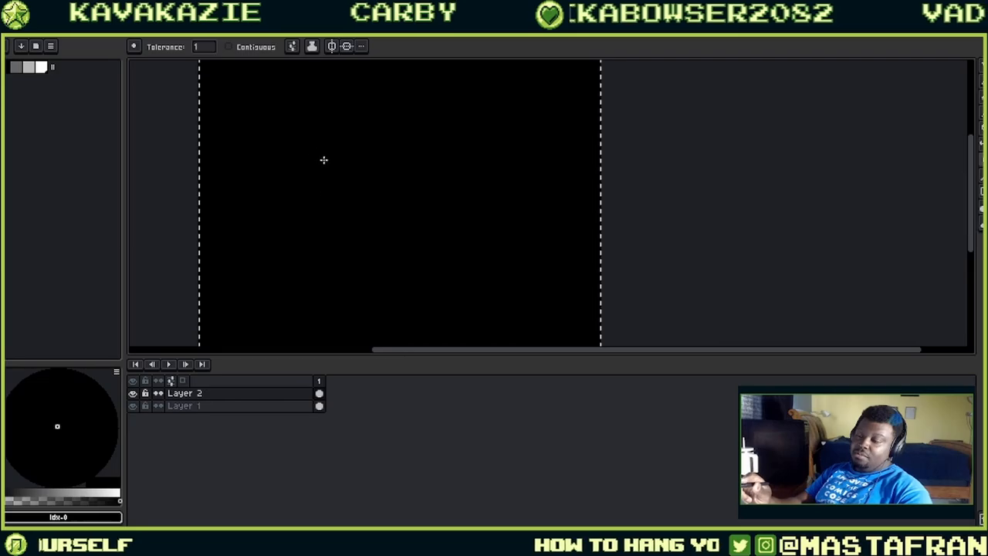
key(x)
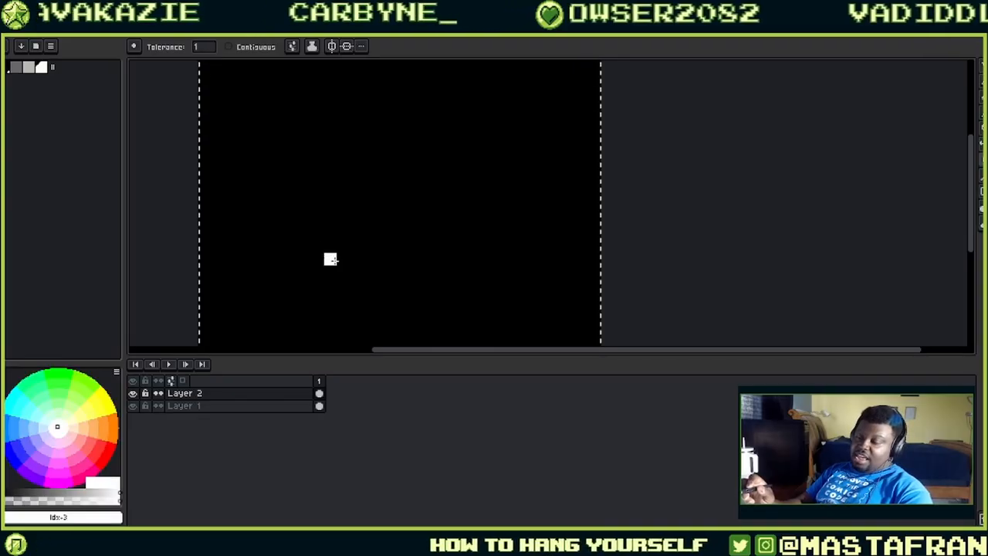
click(453, 224)
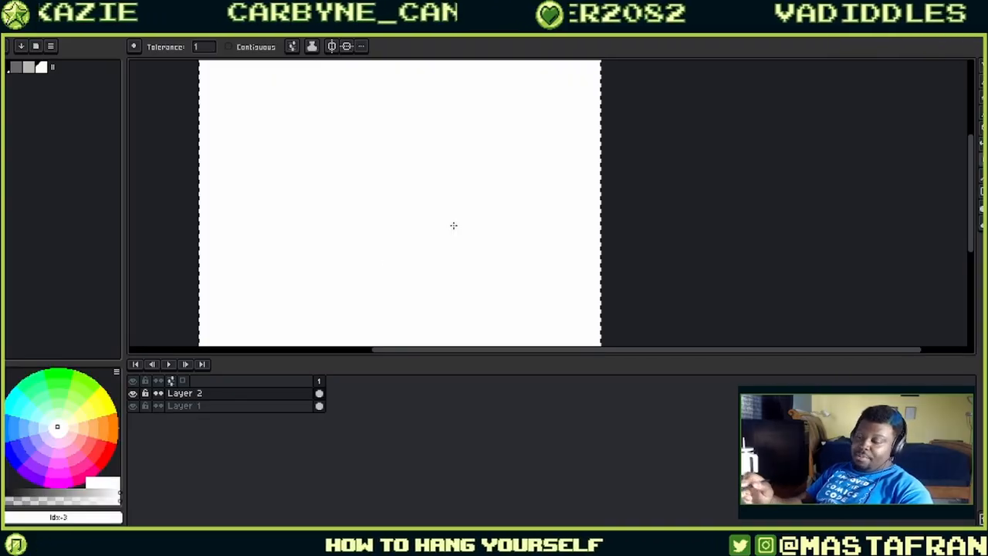
key(x)
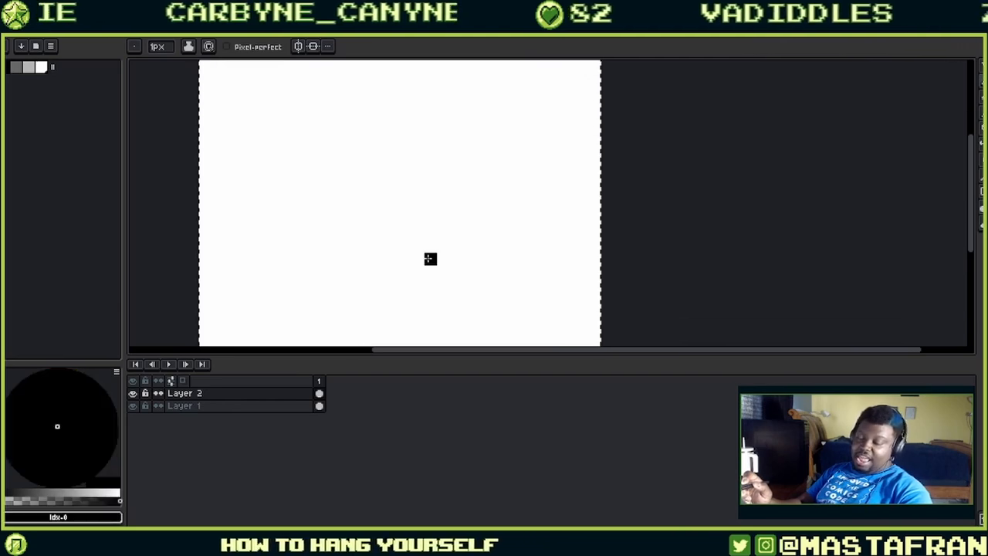
- Draw a curved black pencil stroke near the middle of Layer 2, and paint over part of it in white after swapping colors
drag(444, 207, 455, 310)
key(x)
drag(394, 245, 441, 291)
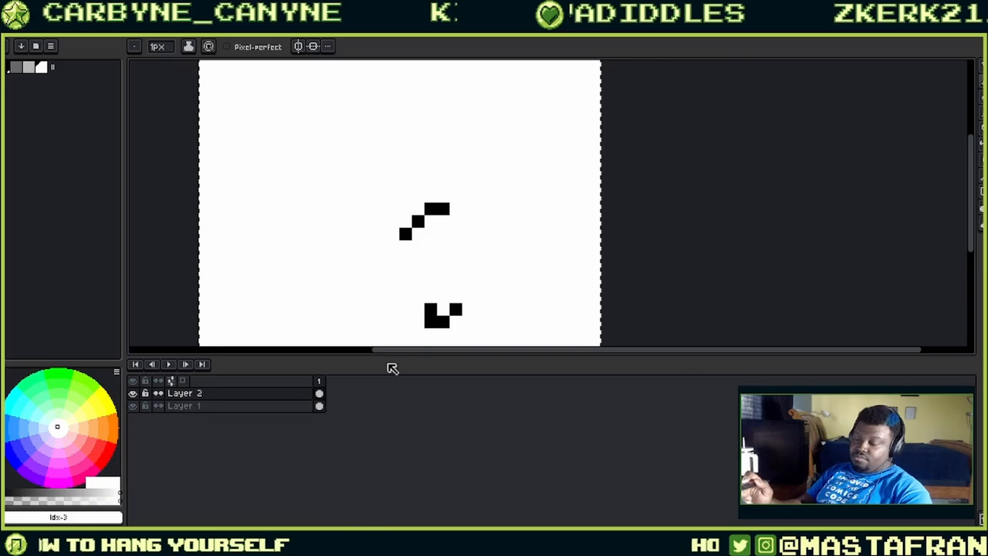
- Add two new empty frames after frame 1 in the timeline
right_click(321, 381)
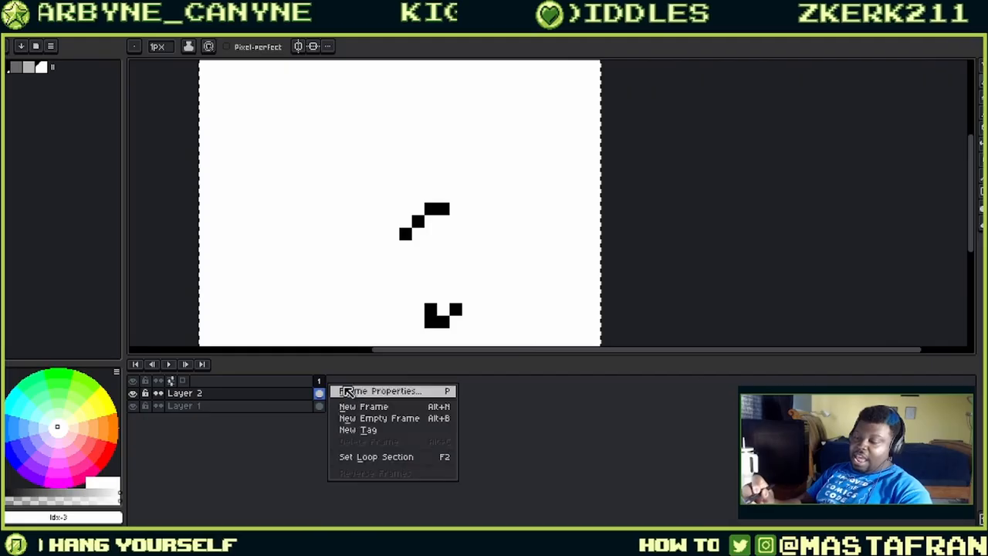
click(433, 417)
click(320, 382)
right_click(344, 383)
click(401, 417)
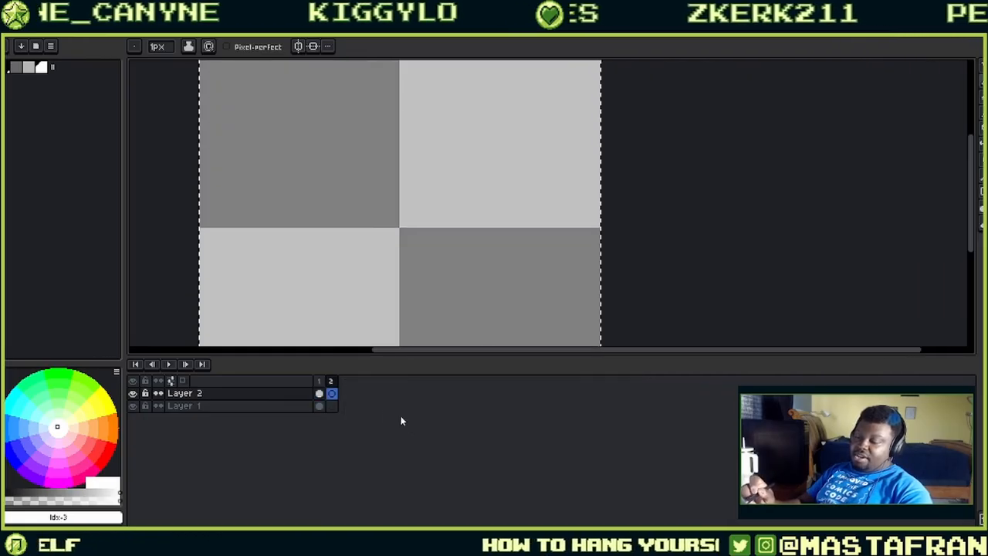
- Step back and forth through the three animation frames to compare the drawn frame with the empty ones
key(Left)
key(Left)
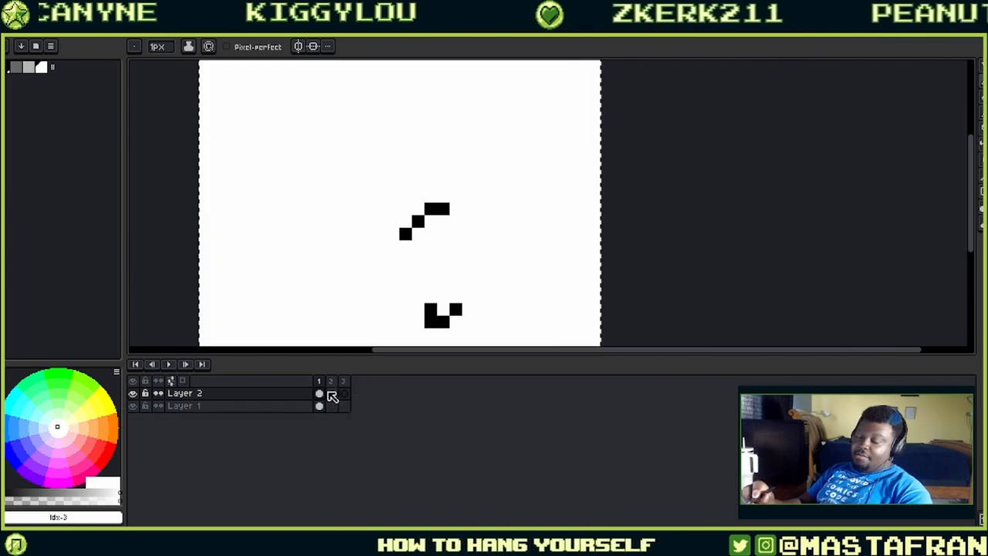
key(Right)
key(Right)
key(Right)
key(Right)
key(Right)
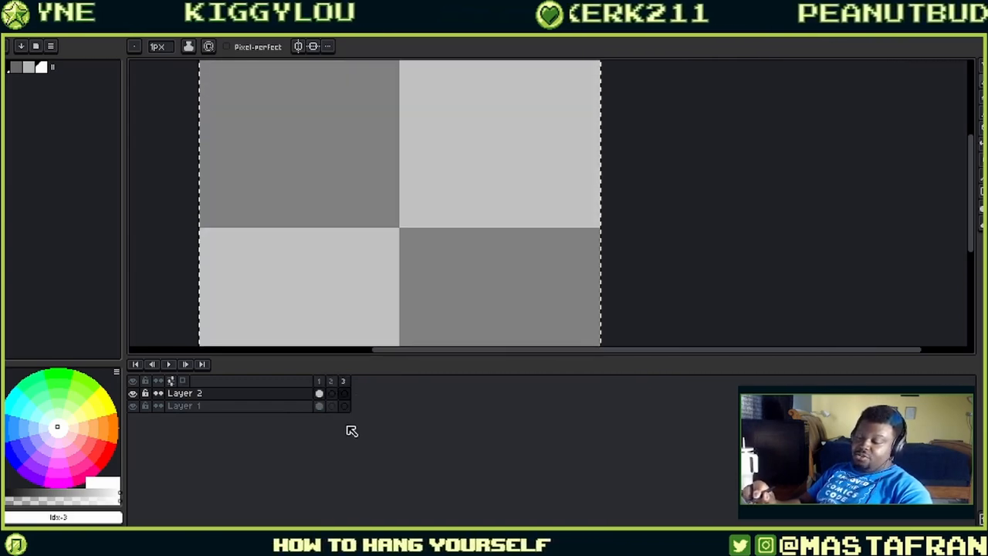
key(Right)
key(Right)
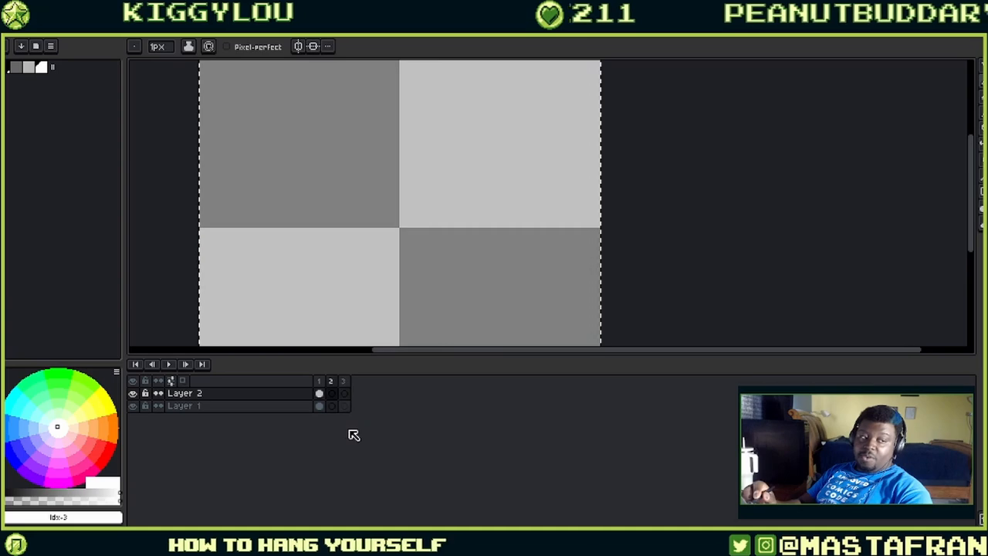
key(Right)
key(Right)
key(Right)
key(Right)
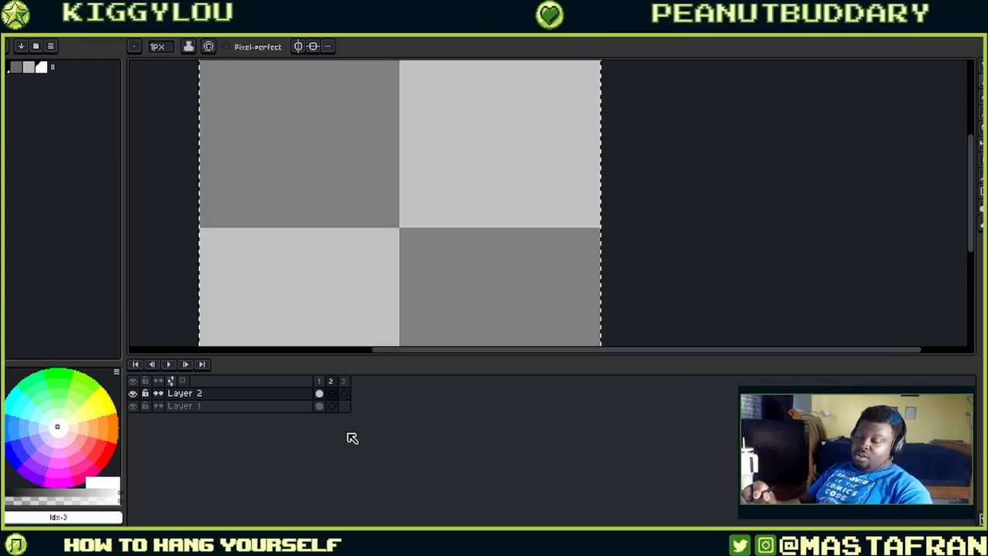
- Delete the empty frames 2 and 3 from the timeline
key(Left)
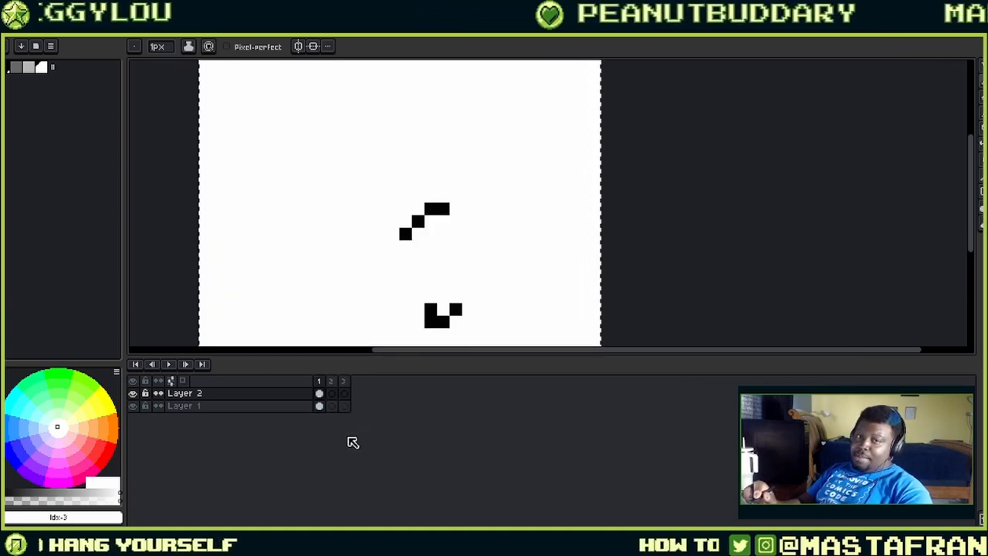
key(Left)
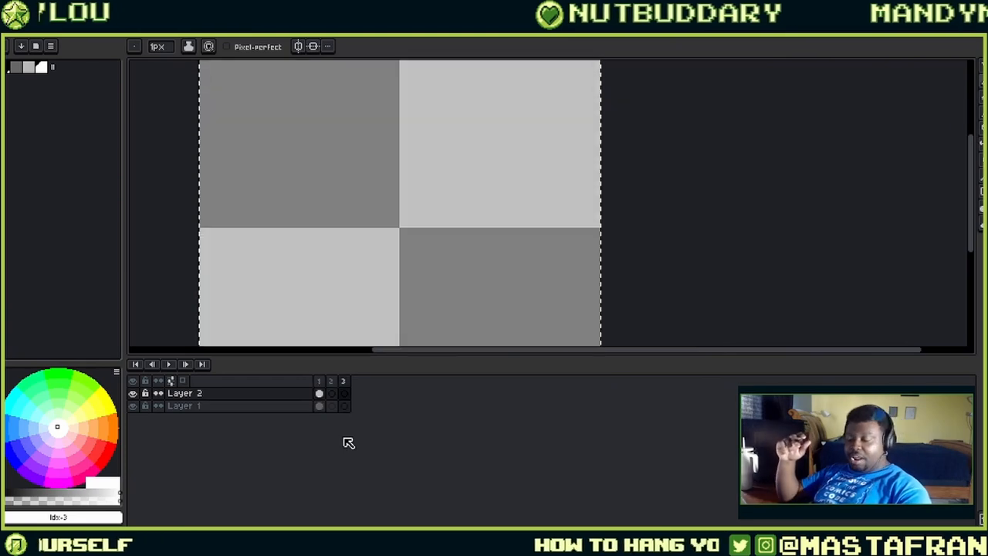
key(Right)
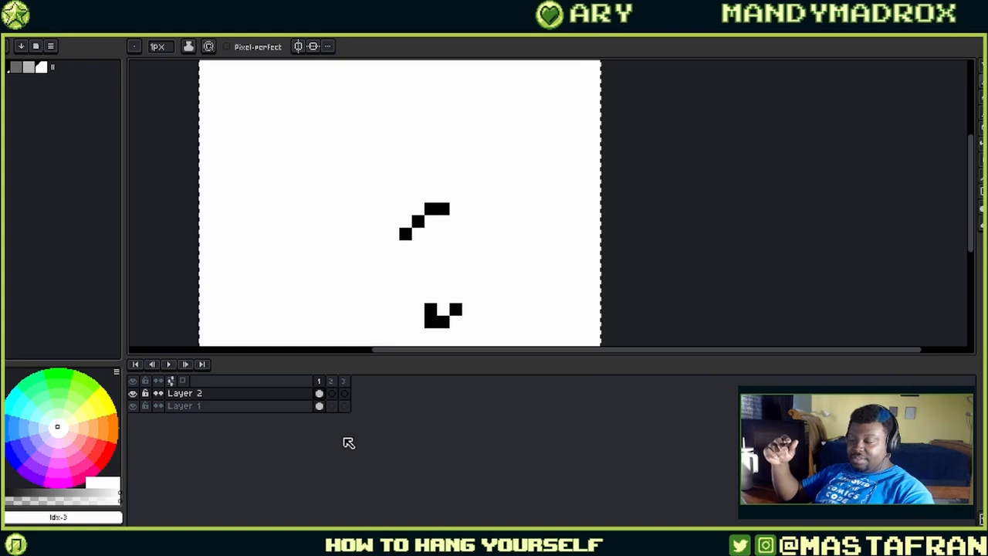
click(343, 381)
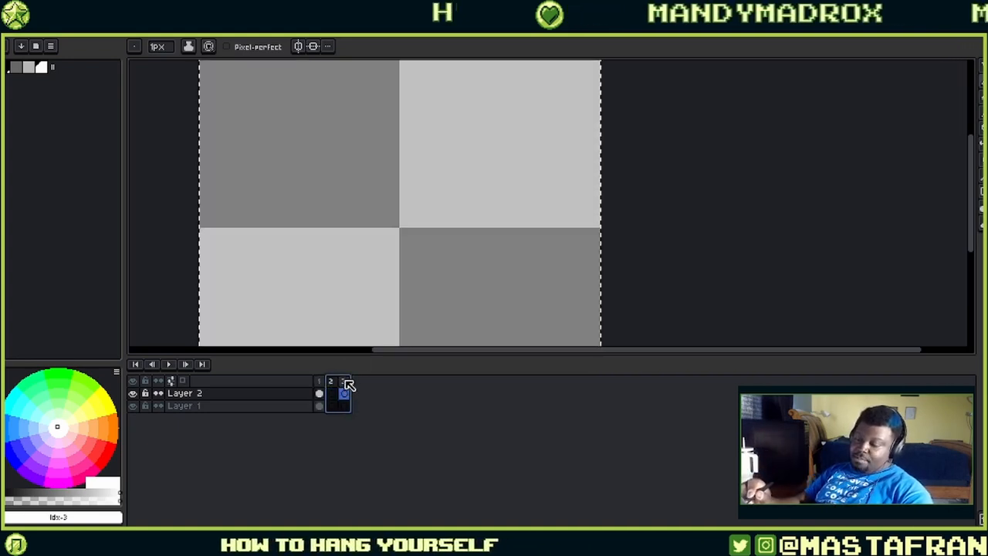
right_click(344, 381)
click(378, 429)
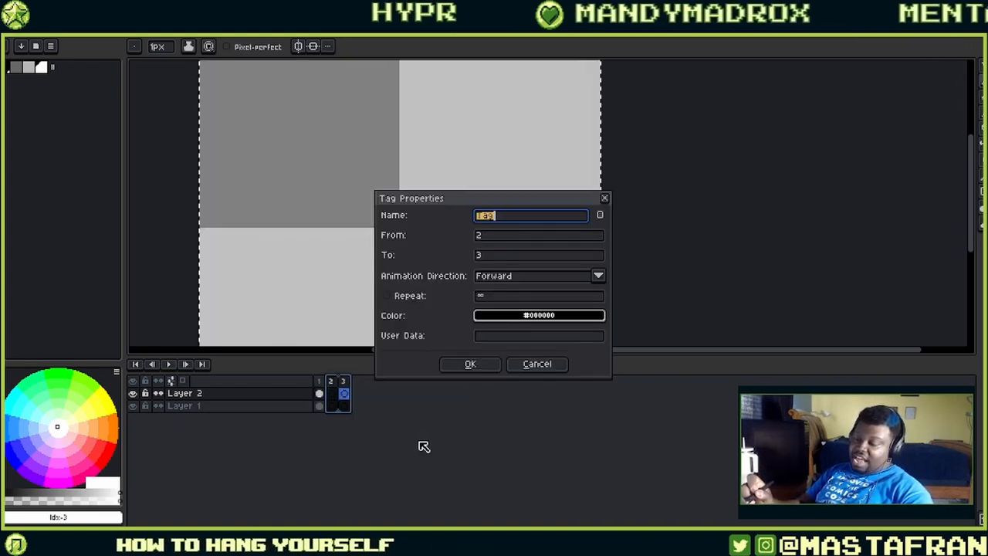
click(494, 368)
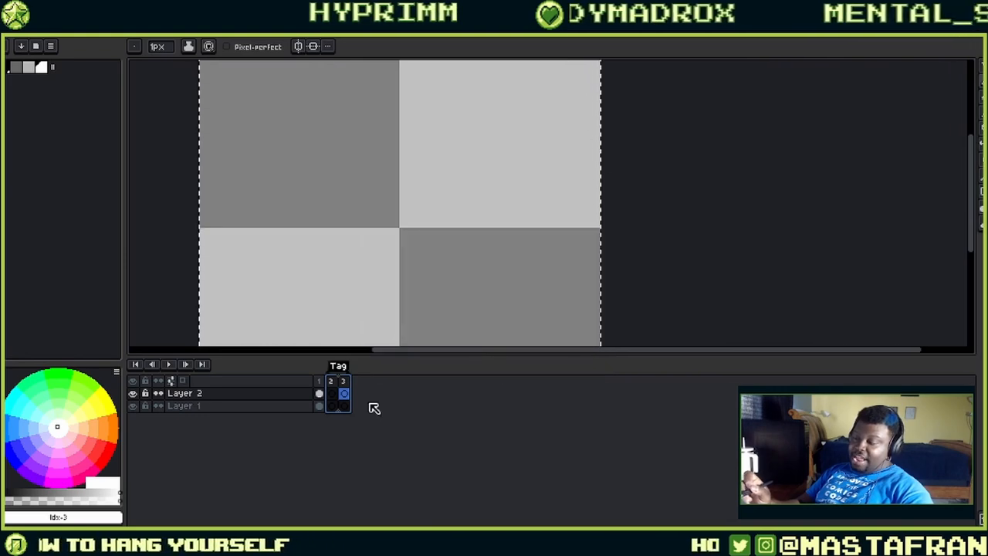
right_click(342, 383)
click(396, 437)
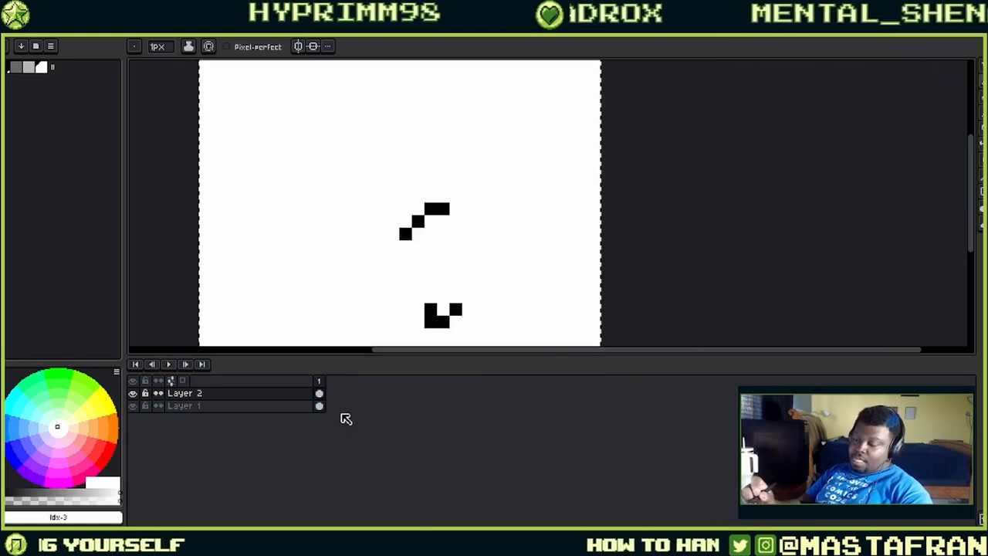
- Paint out the remaining black marks on Layer 2 and delete that layer
drag(443, 208, 405, 235)
mouse_move(431, 322)
mouse_down()
mouse_move(444, 321)
mouse_move(431, 308)
mouse_up()
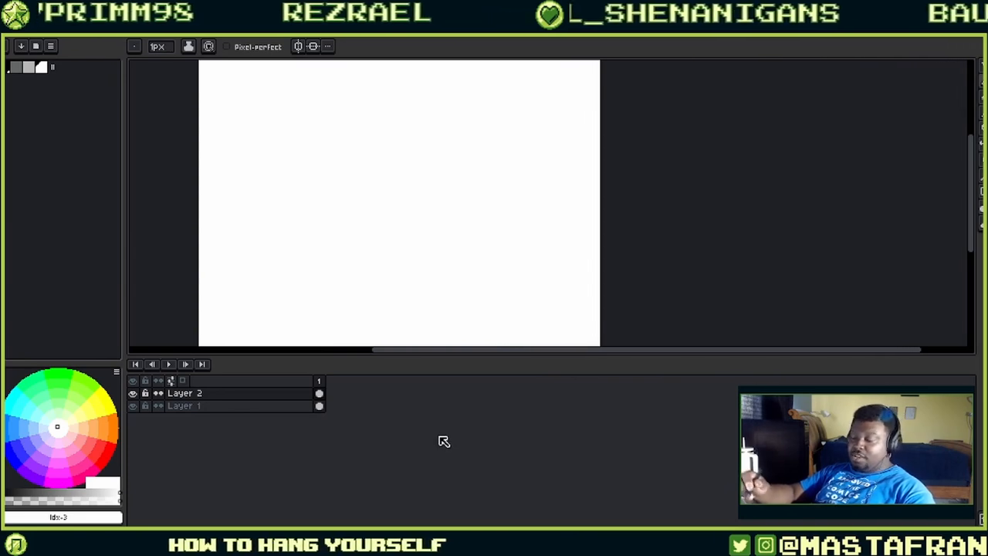
right_click(264, 394)
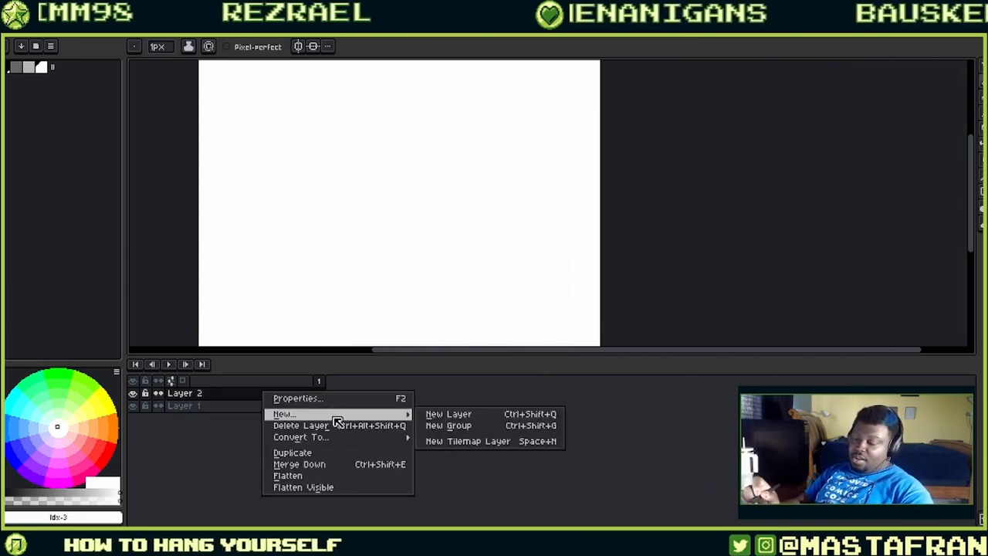
click(360, 425)
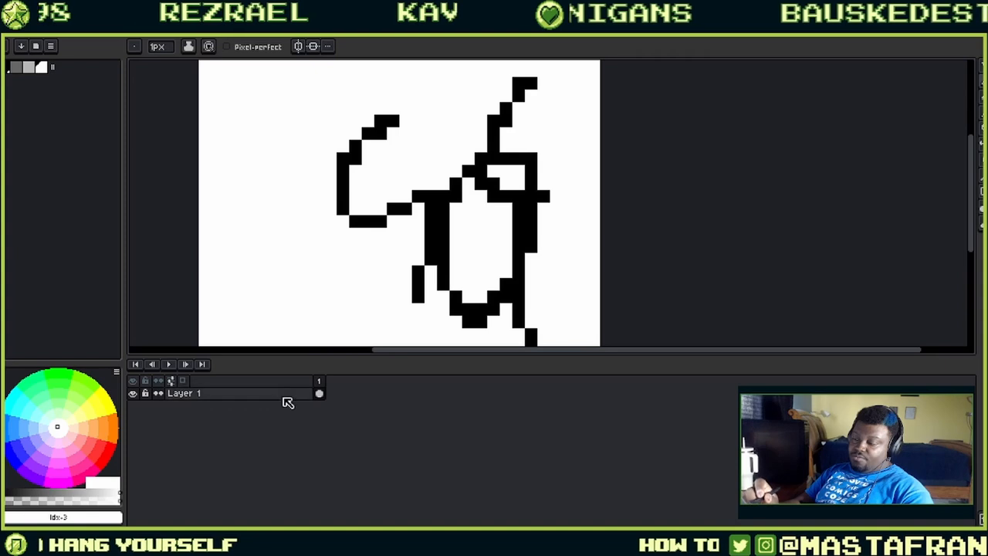
right_click(283, 397)
mouse_move(321, 419)
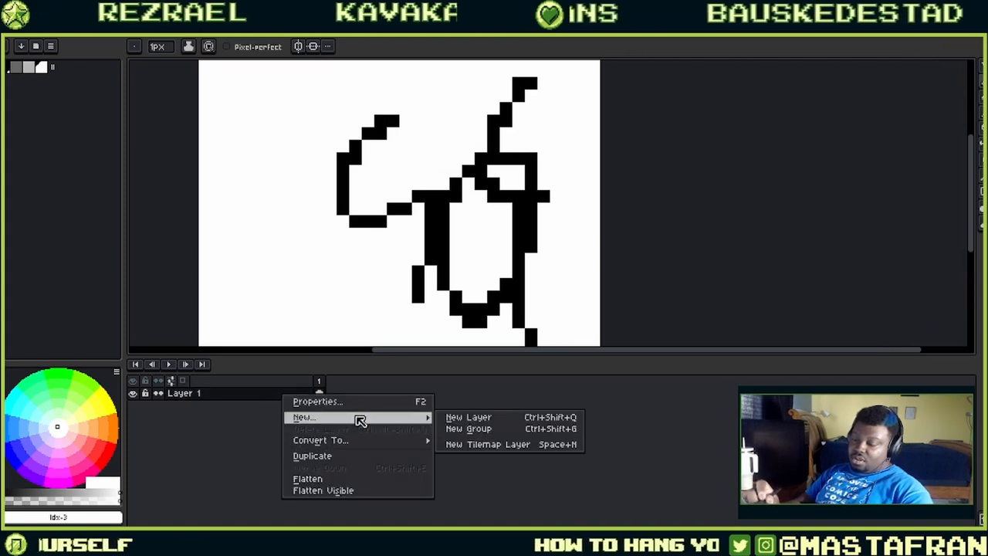
click(548, 396)
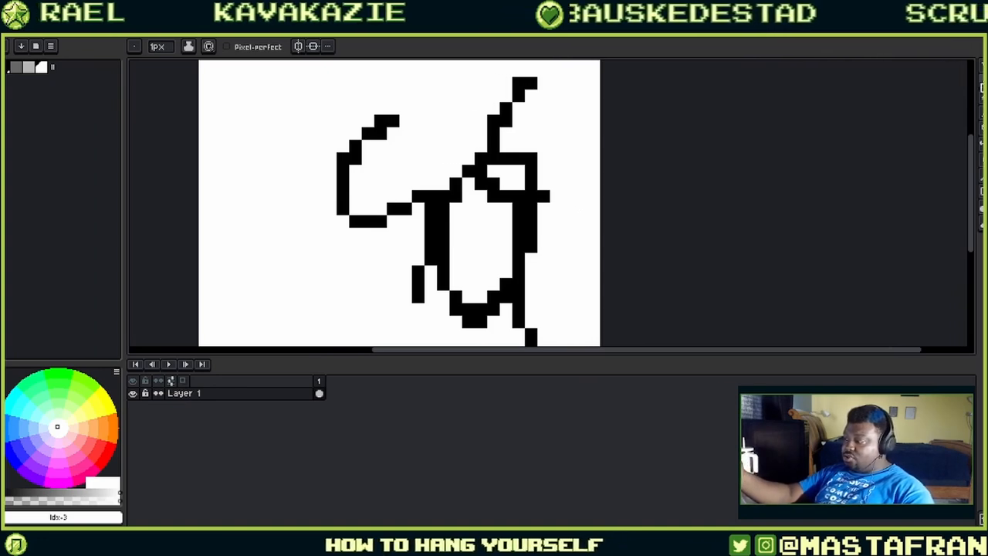
- Paint a white stroke through the old drawing on Layer 1 and sketch black freehand lines across its left half with the 1px pencil
drag(542, 217, 437, 245)
click(8, 68)
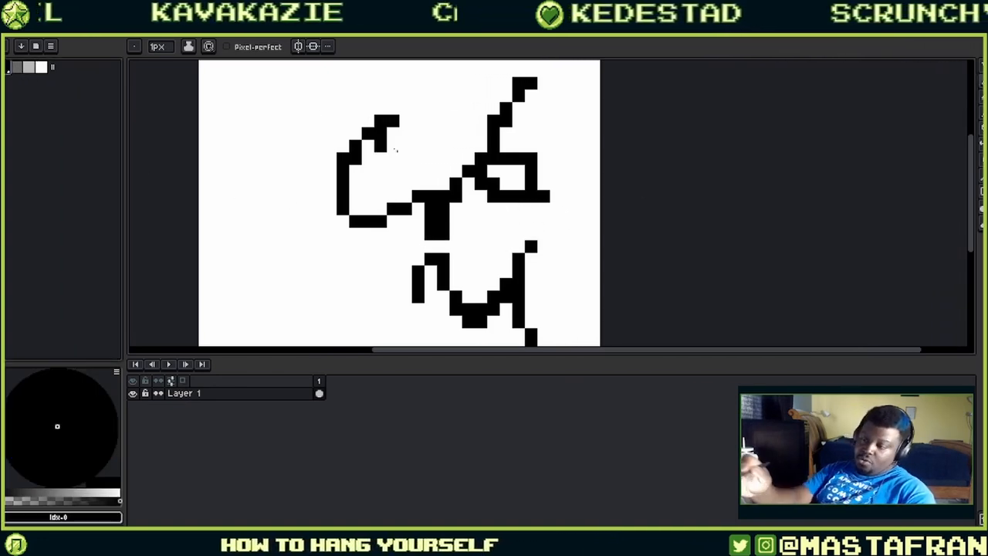
mouse_move(430, 170)
mouse_down()
mouse_move(441, 243)
mouse_move(219, 173)
mouse_move(336, 309)
mouse_move(386, 270)
mouse_up()
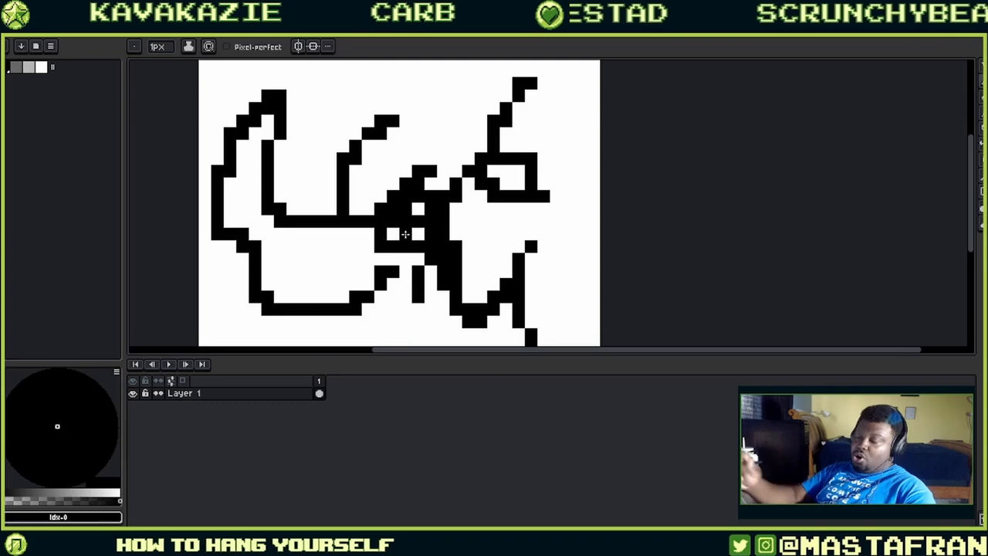
- Sketch more black freehand curves along the lower and right parts of the canvas, switching Pixel-perfect on
scroll(405, 234, down, 1)
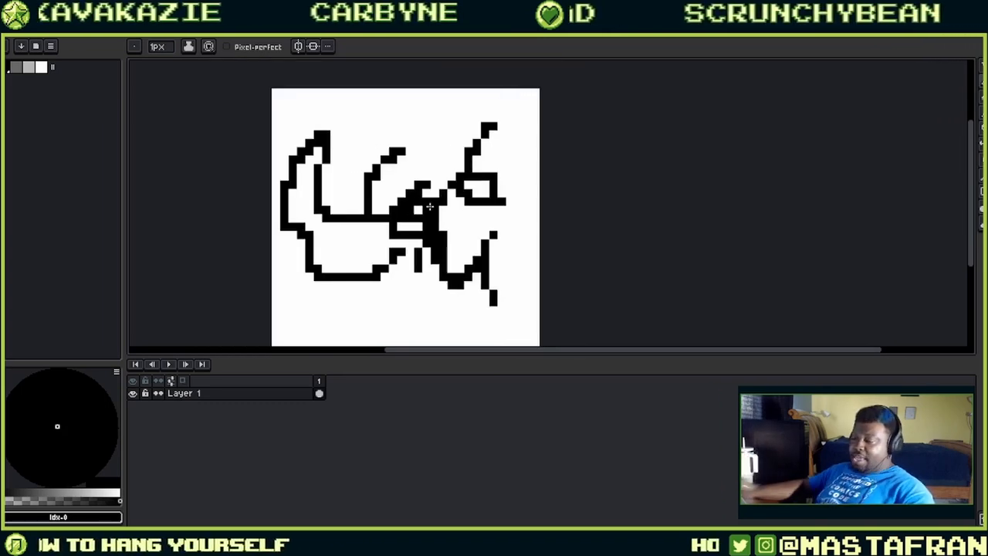
drag(508, 254, 611, 248)
drag(523, 240, 676, 176)
drag(625, 261, 564, 216)
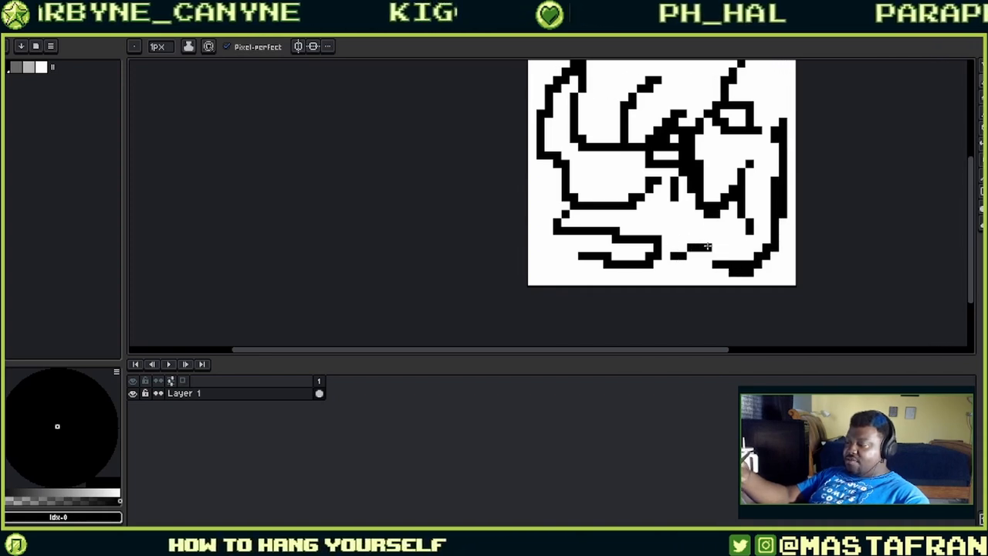
drag(734, 154, 596, 192)
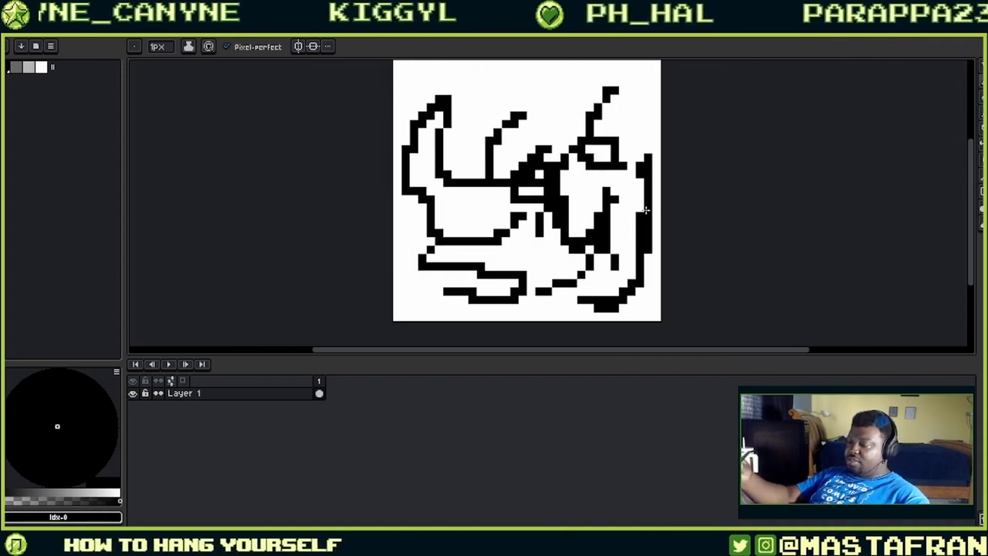
- Clear the drawing on Layer 1 by filling all black pixels with white using the Paint Bucket with Contiguous off
key(g)
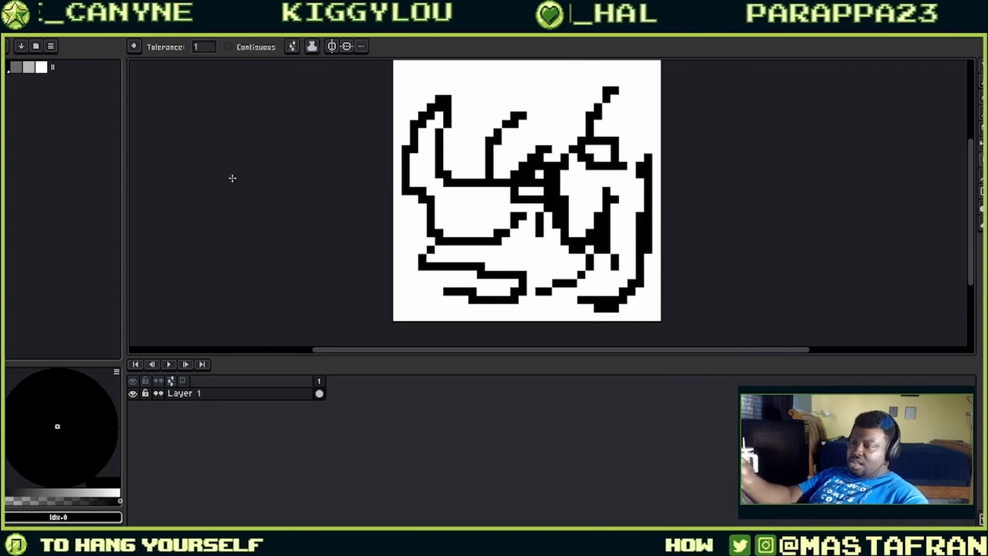
click(40, 67)
click(462, 235)
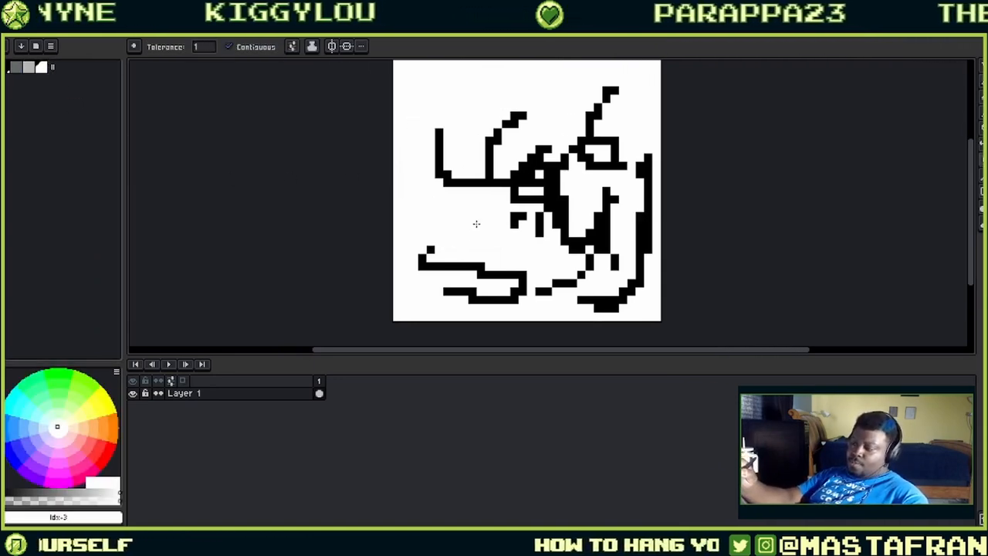
click(251, 47)
click(555, 221)
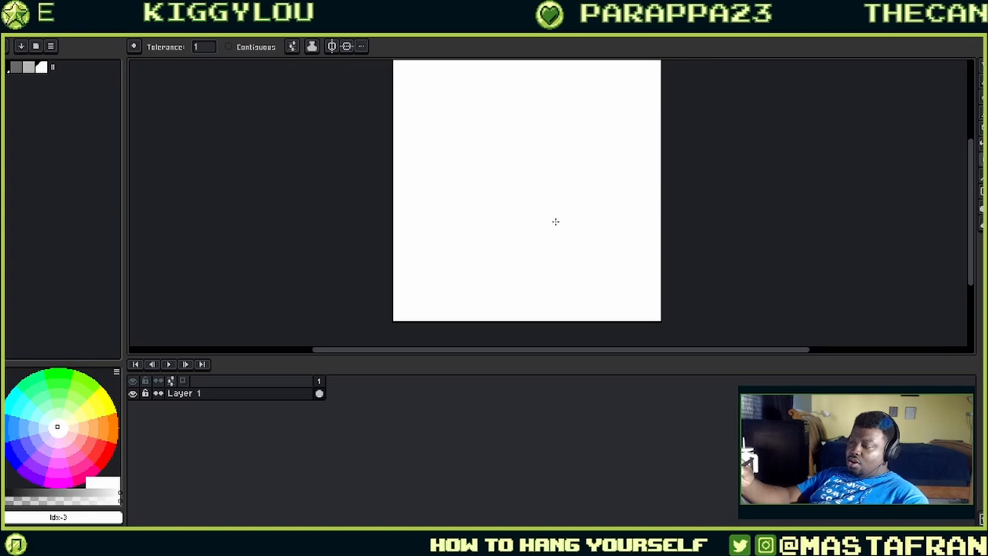
- Draw a thin black curve down the left side of the canvas with the 1px pencil and Pixel-perfect on
key(b)
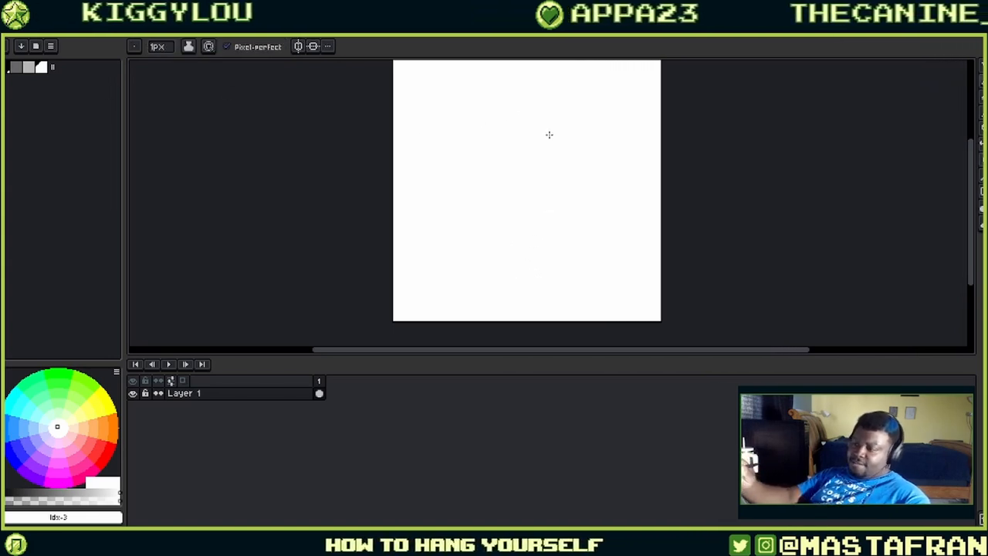
click(16, 68)
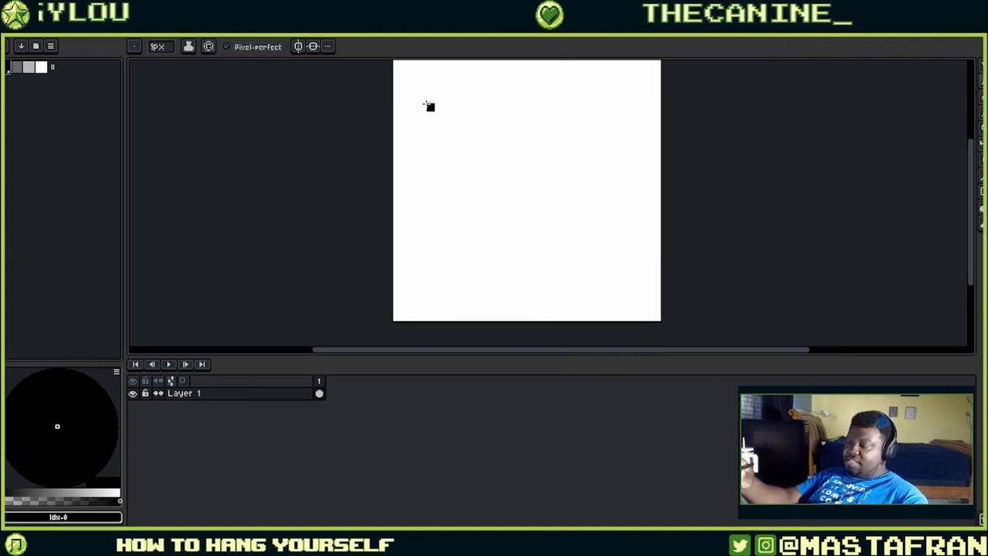
mouse_move(429, 106)
mouse_down()
mouse_move(432, 244)
mouse_move(455, 273)
mouse_move(526, 307)
mouse_up()
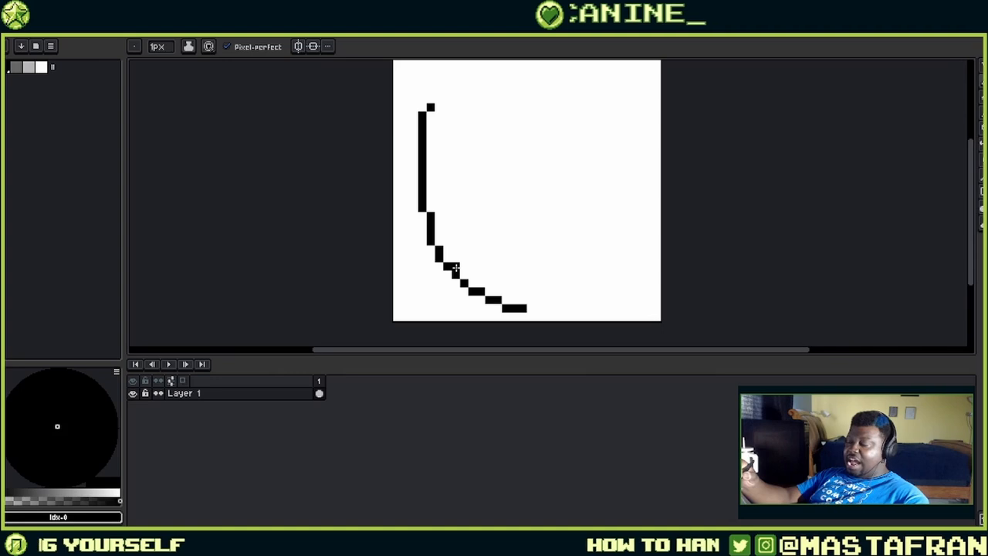
- Switch Pixel-perfect off, draw a second black curve beside the first, and thicken its lower half with extra strokes
click(276, 46)
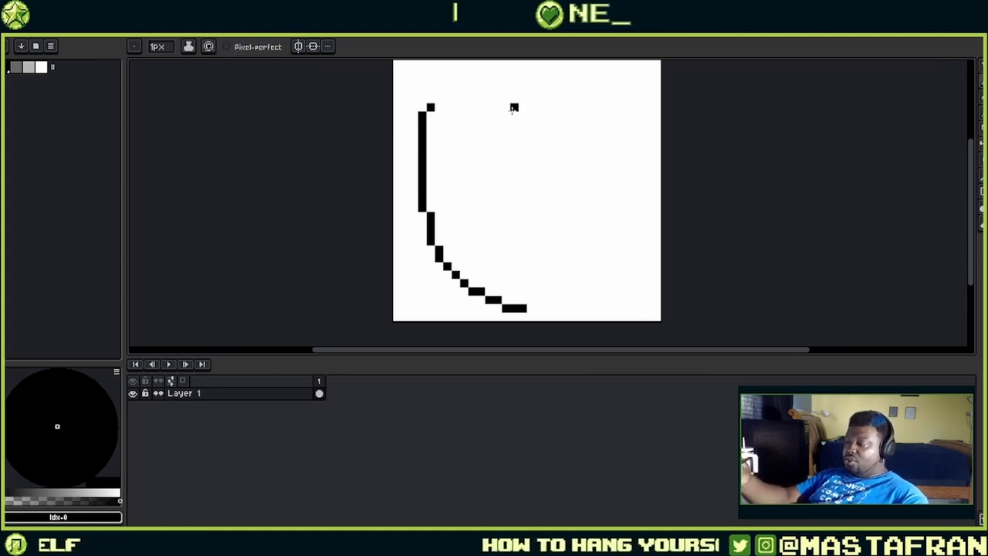
drag(505, 97, 600, 255)
drag(509, 185, 556, 241)
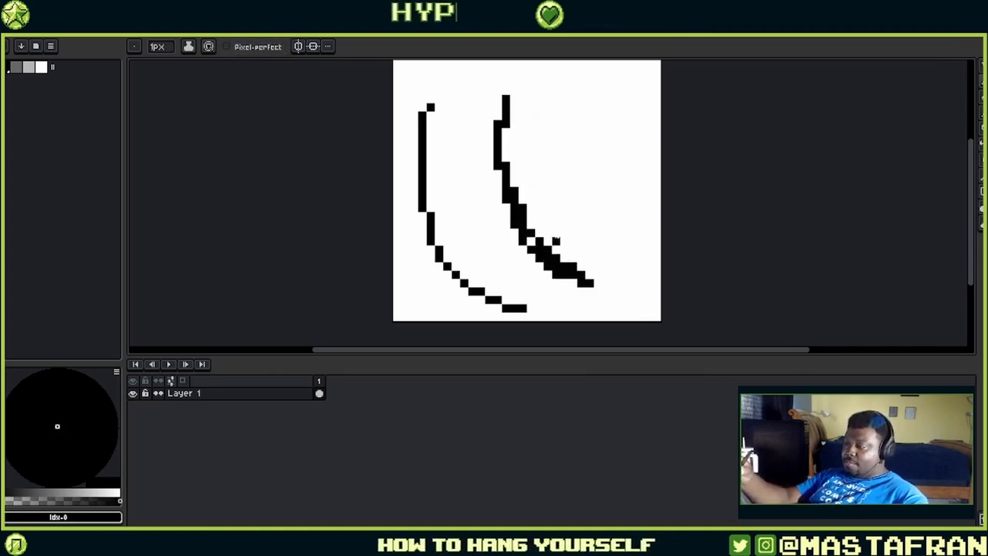
drag(591, 283, 609, 283)
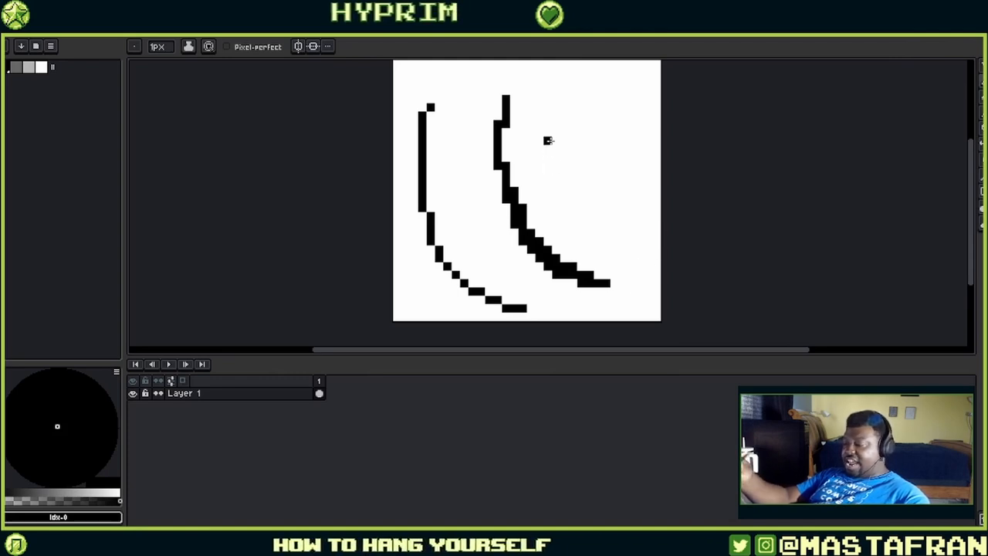
- With Pixel-perfect on, draw a third black curve on the right and overlapping strokes crossing the curves from the upper right
drag(547, 103, 615, 248)
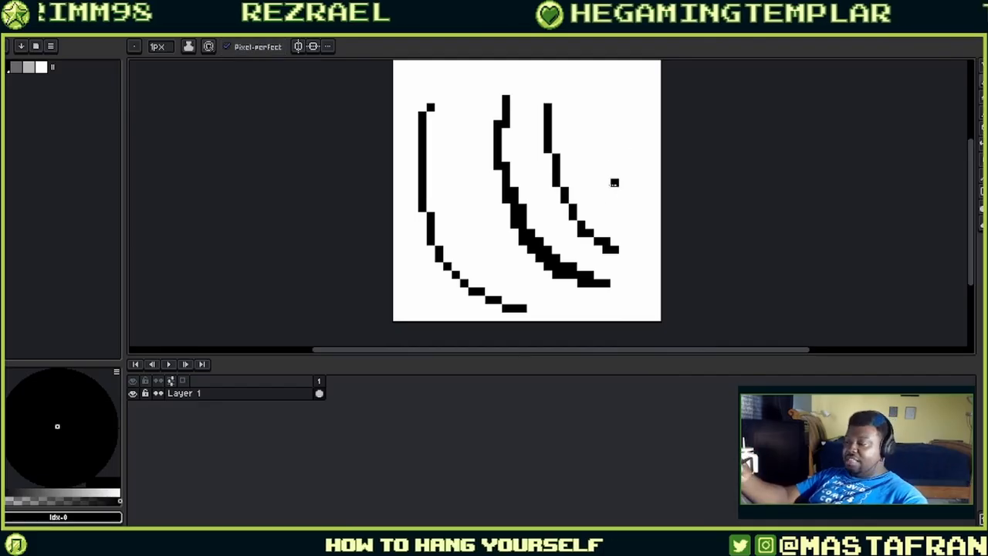
drag(631, 80, 559, 270)
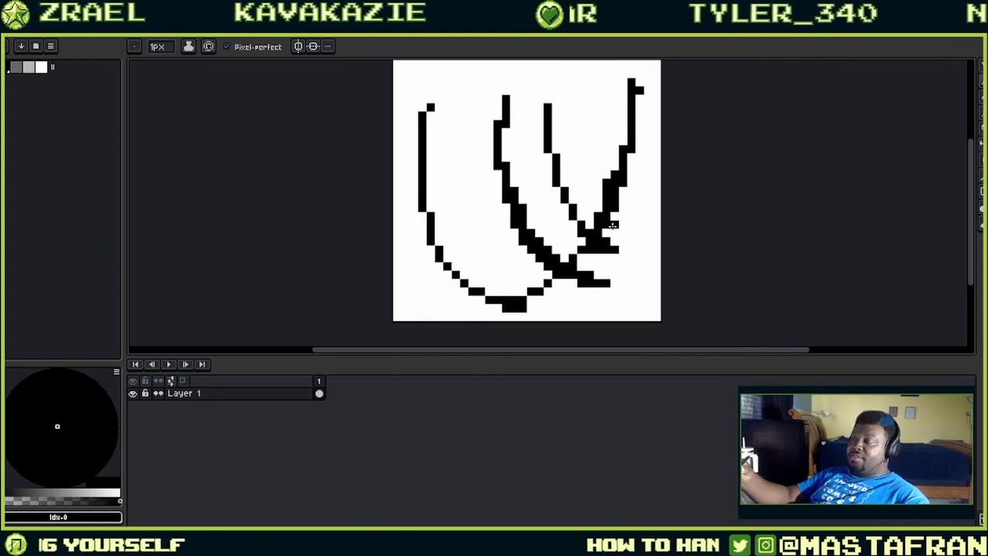
- Clear the test curves by filling all black pixels with white sampled from the canvas
key(g)
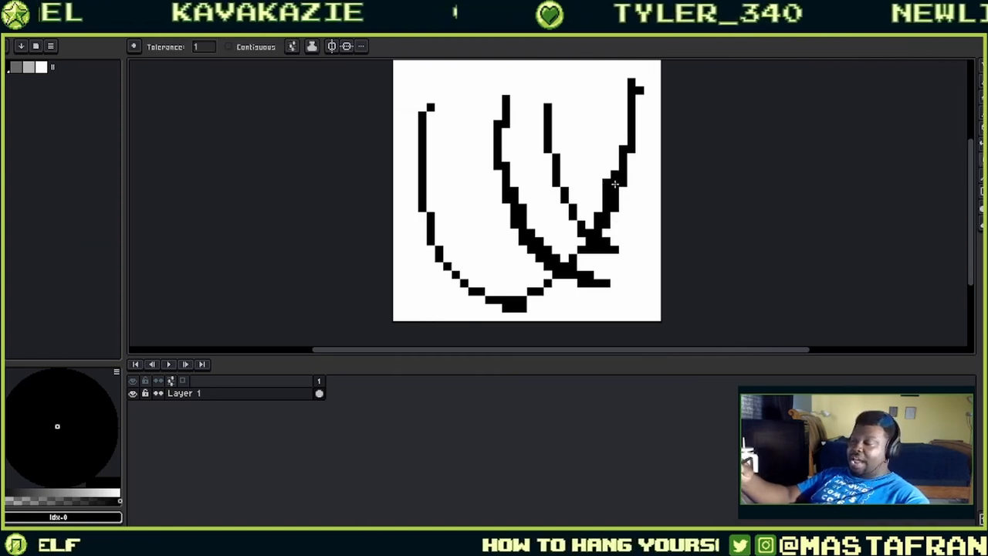
alt+click(643, 216)
click(615, 196)
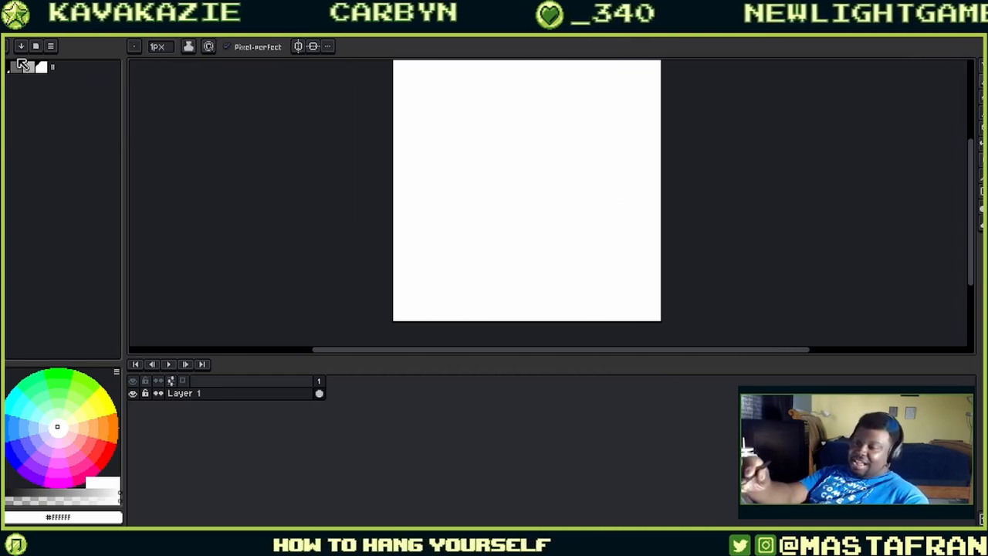
- Draw a round black smiley face with two arched eyes and an open grin in the canvas centre, with Pixel-perfect off
click(23, 67)
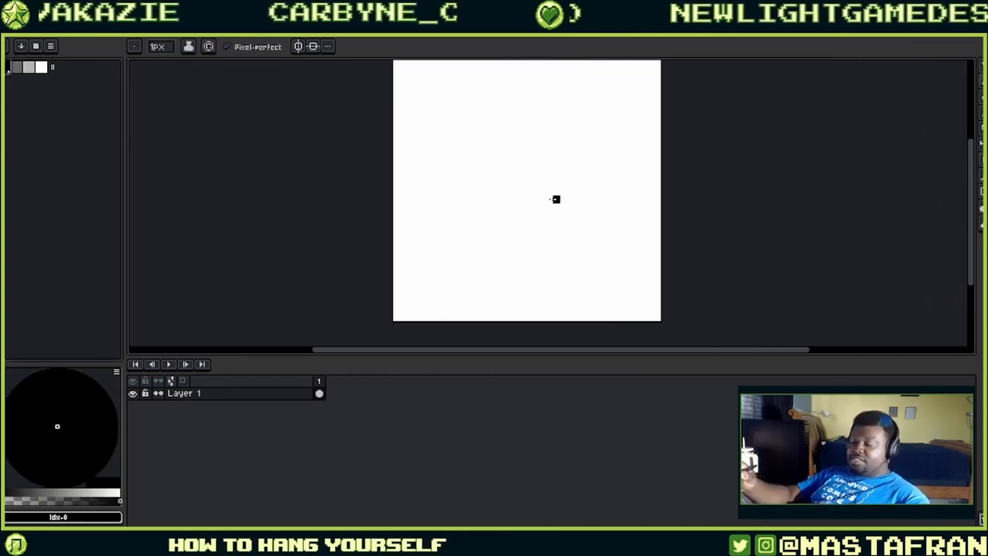
mouse_move(511, 139)
mouse_down()
mouse_move(483, 136)
mouse_move(519, 272)
mouse_move(590, 207)
mouse_move(485, 125)
mouse_up()
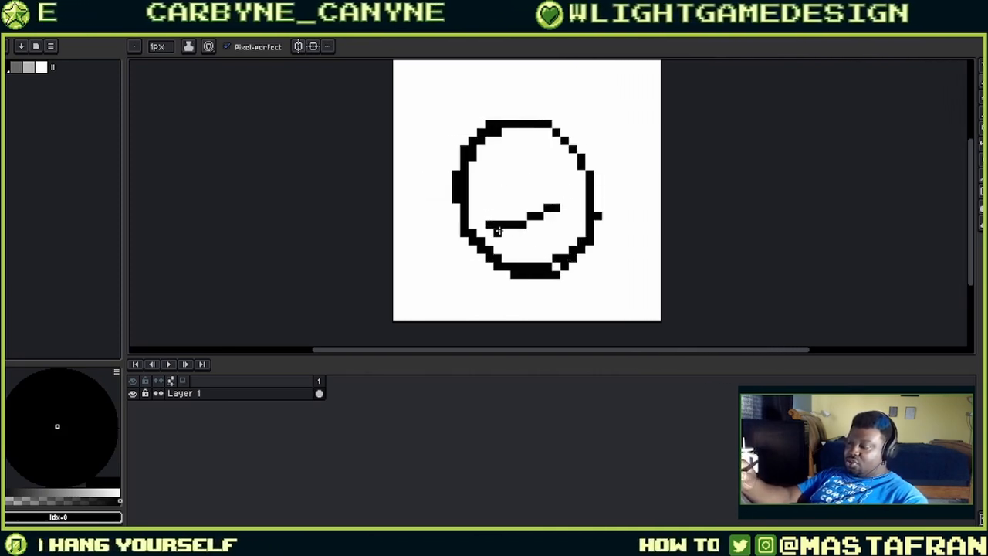
drag(488, 226, 556, 205)
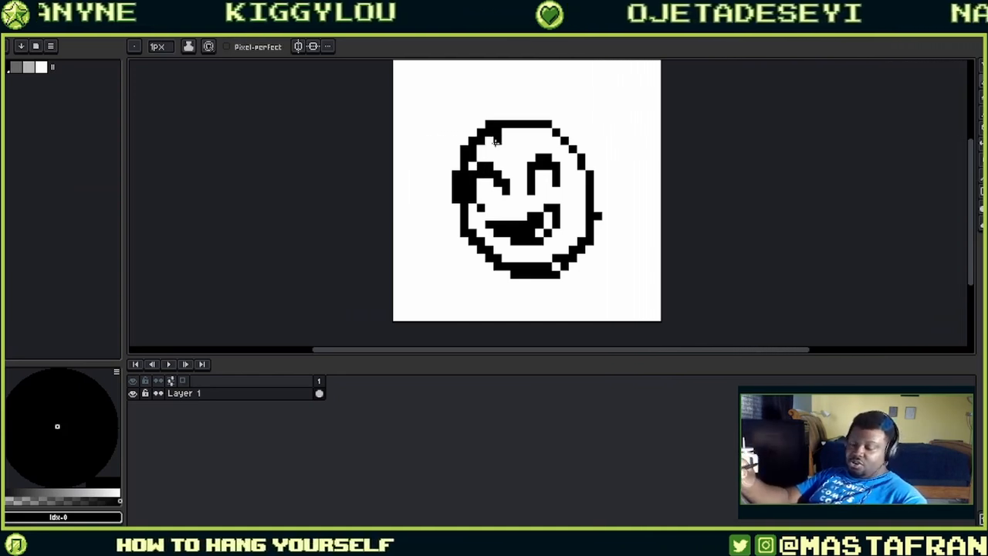
- Thin the head outline at the upper left and along the bottom to one pixel by painting over excess black with white
alt+click(501, 133)
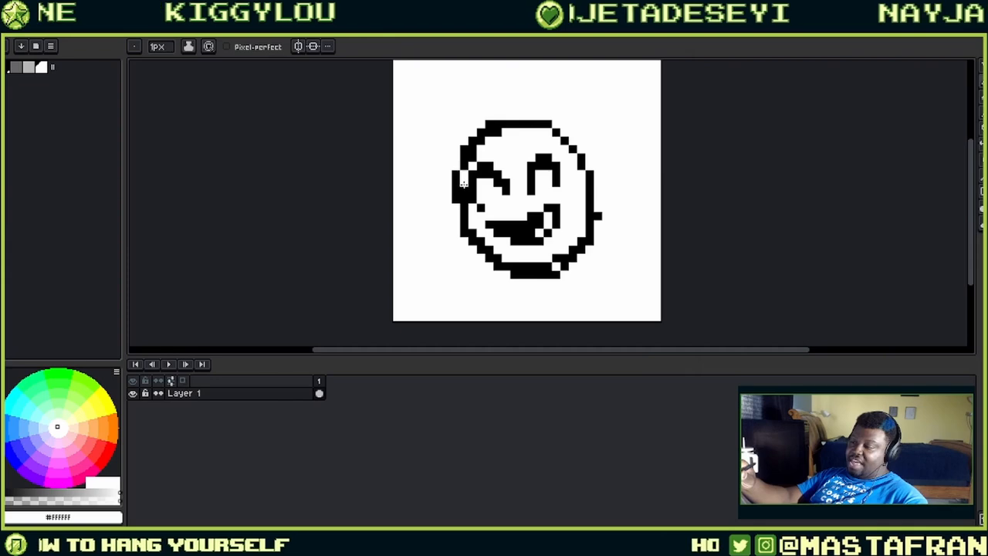
scroll(462, 178, up, 2)
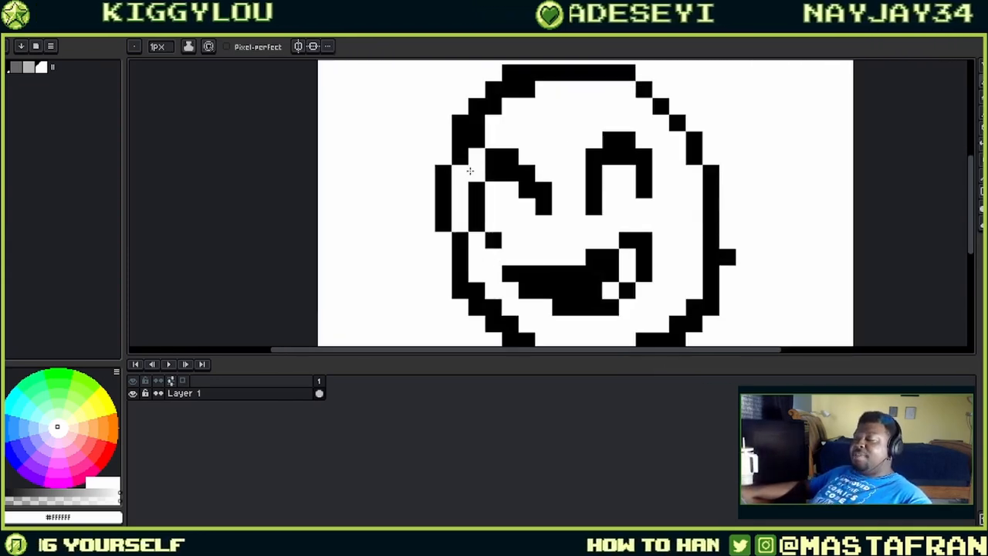
drag(476, 128, 500, 108)
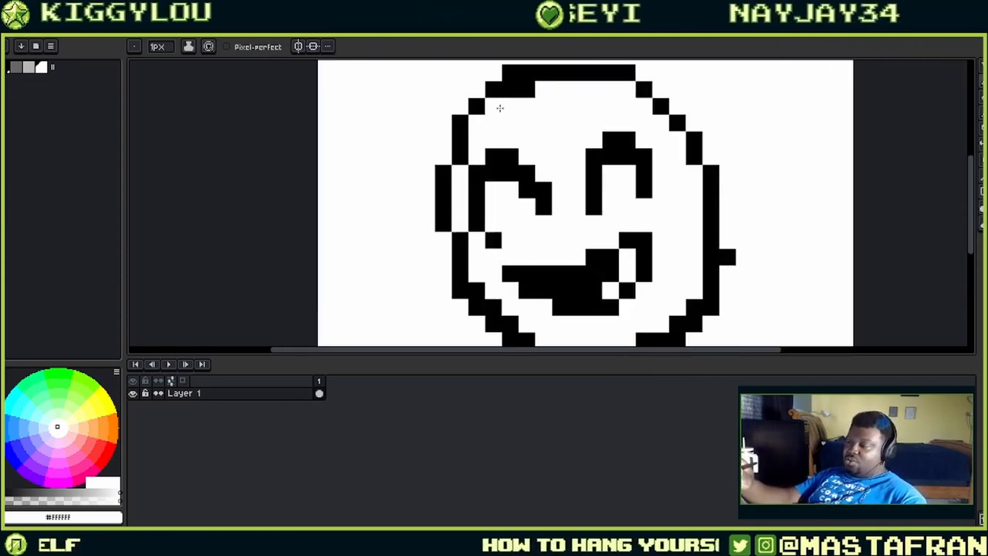
click(513, 91)
drag(716, 212, 701, 118)
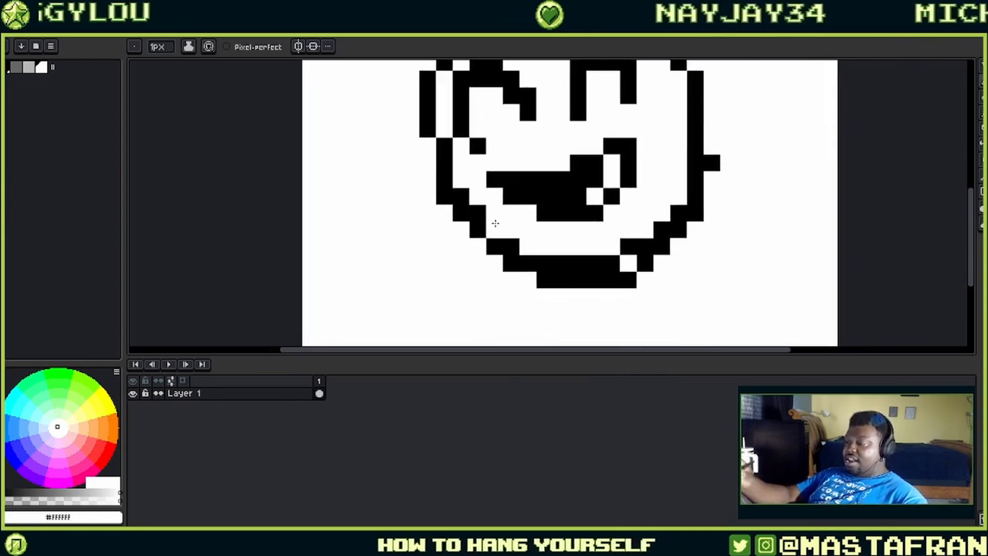
mouse_move(463, 193)
mouse_down()
mouse_move(514, 243)
mouse_move(672, 234)
mouse_move(539, 257)
mouse_move(598, 261)
mouse_move(628, 253)
mouse_move(669, 197)
mouse_up()
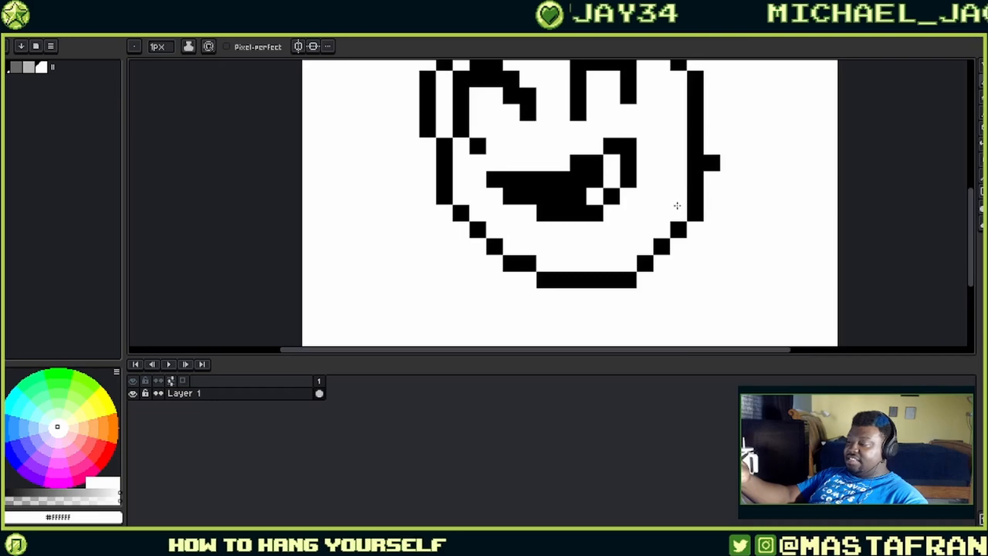
- Erase the stray nub on the right of the head and reshape that side into a stepped one-pixel curve
mouse_move(725, 152)
mouse_down()
mouse_move(686, 247)
mouse_move(671, 243)
mouse_move(672, 274)
mouse_move(670, 191)
mouse_move(680, 206)
mouse_move(645, 203)
mouse_move(653, 193)
mouse_move(654, 275)
mouse_up()
alt+click(669, 260)
alt+click(637, 202)
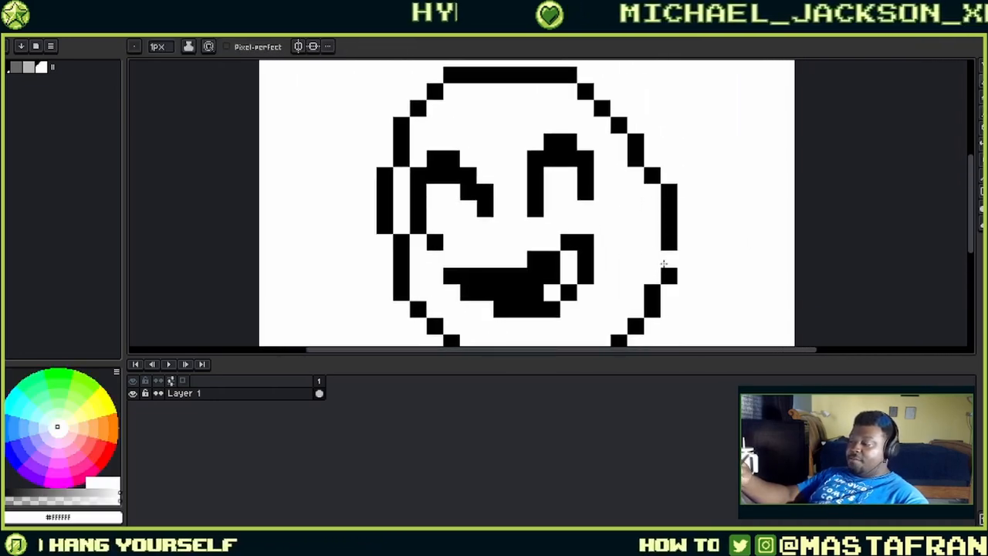
drag(639, 227, 708, 161)
- Sample black from the drawing and add pupil pixels at the inner ends of both eye arches
key(alt)
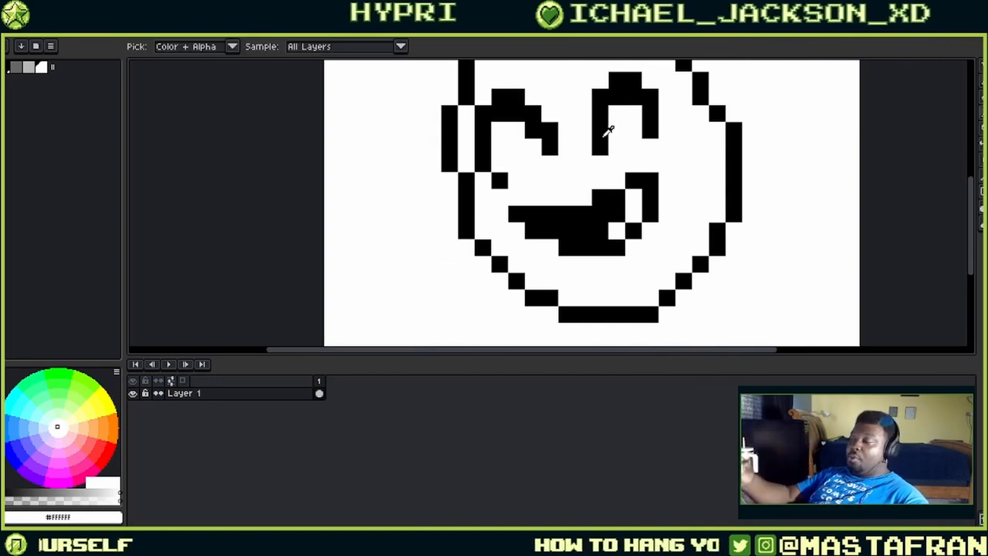
alt+click(606, 131)
drag(623, 81, 661, 152)
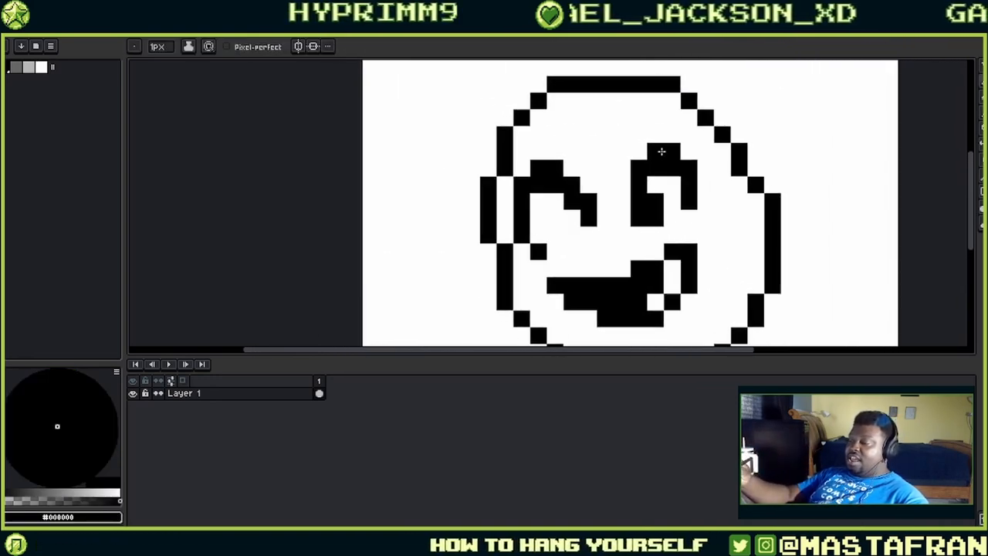
mouse_move(575, 219)
mouse_down()
mouse_move(576, 230)
mouse_move(568, 186)
mouse_up()
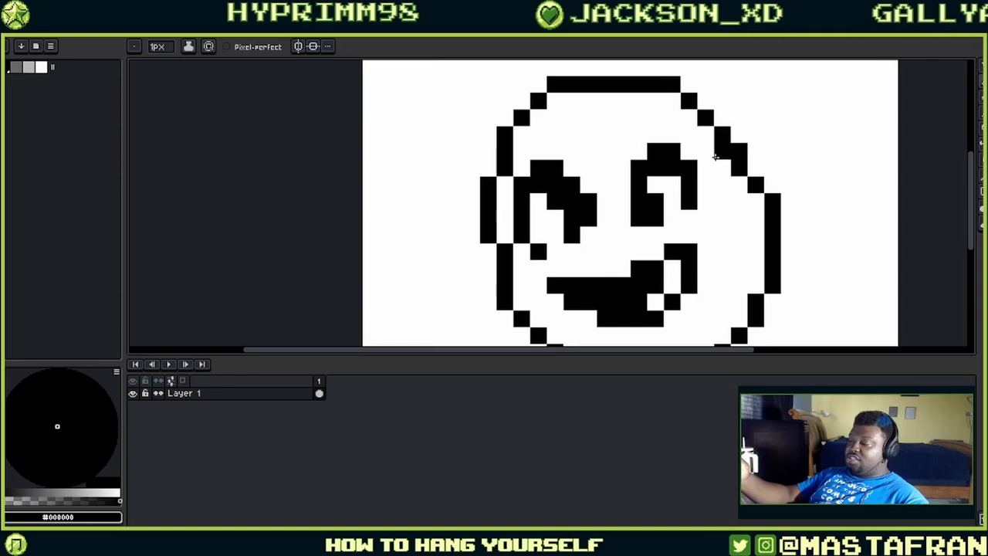
drag(654, 185, 750, 207)
- Rework the left eye with sampled white and black into a thin arch above a compact solid pupil
alt+click(639, 223)
drag(647, 208, 642, 188)
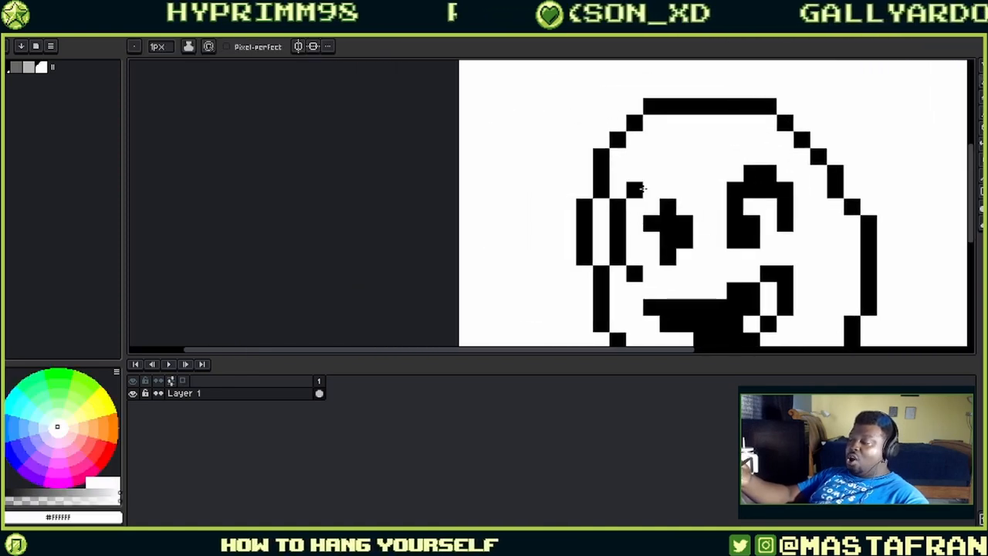
drag(723, 218, 640, 169)
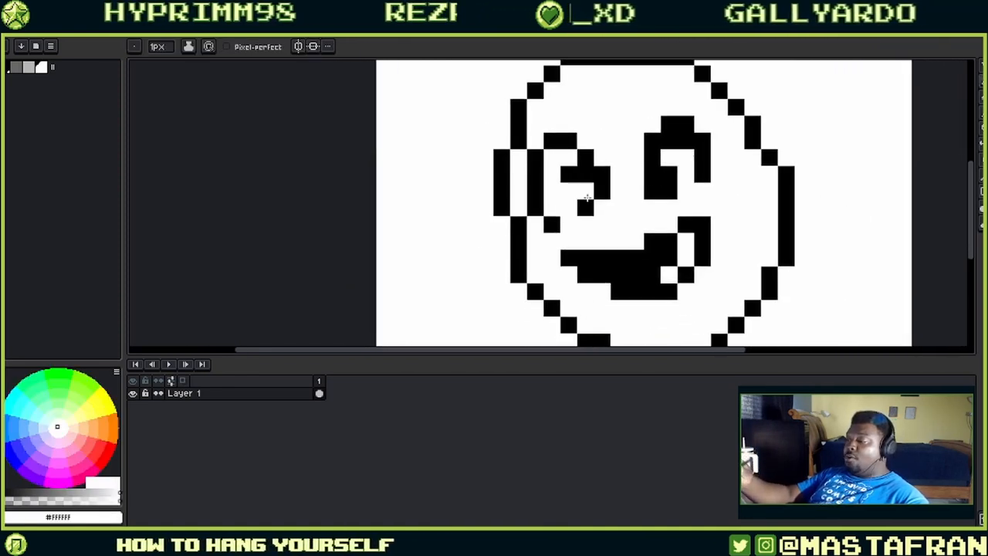
alt+click(591, 202)
click(599, 205)
drag(746, 148, 690, 157)
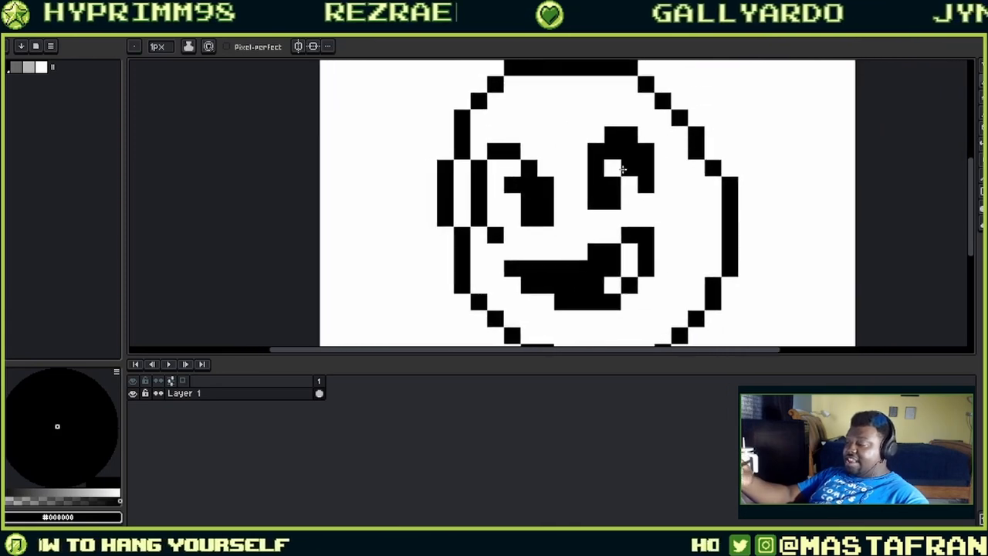
alt+click(542, 163)
click(513, 185)
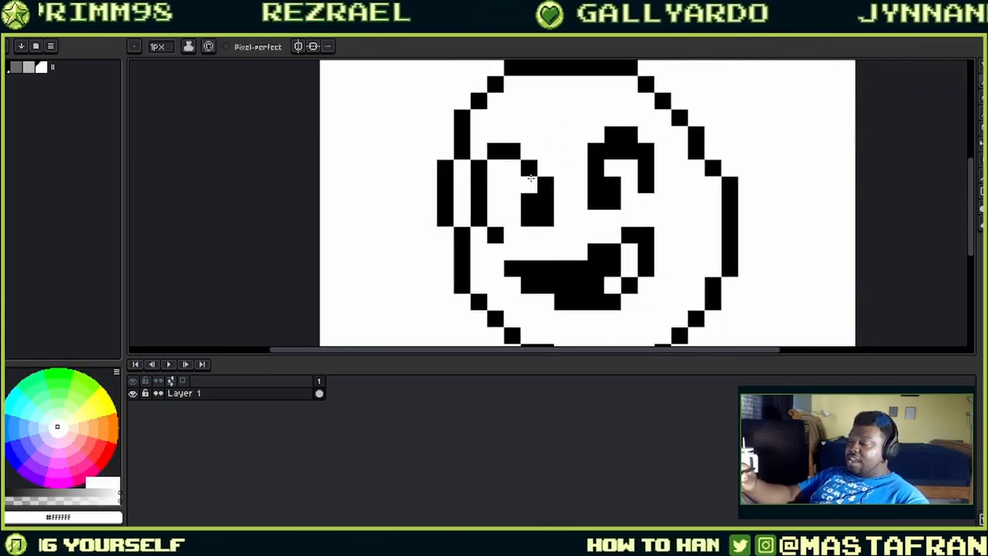
- Thicken the upper inner edge of the right eye and the outer side of the left eye in black
key(alt)
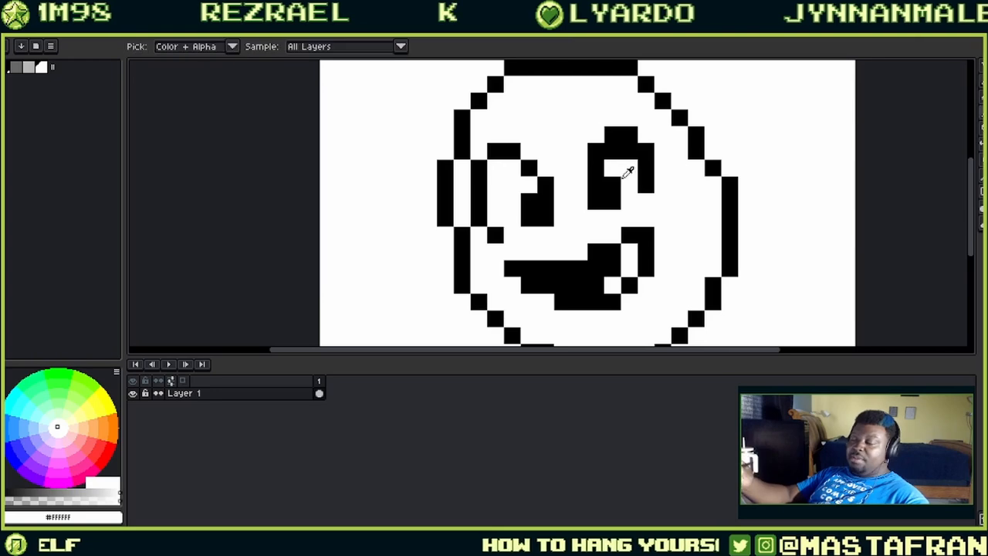
alt+click(601, 167)
click(581, 152)
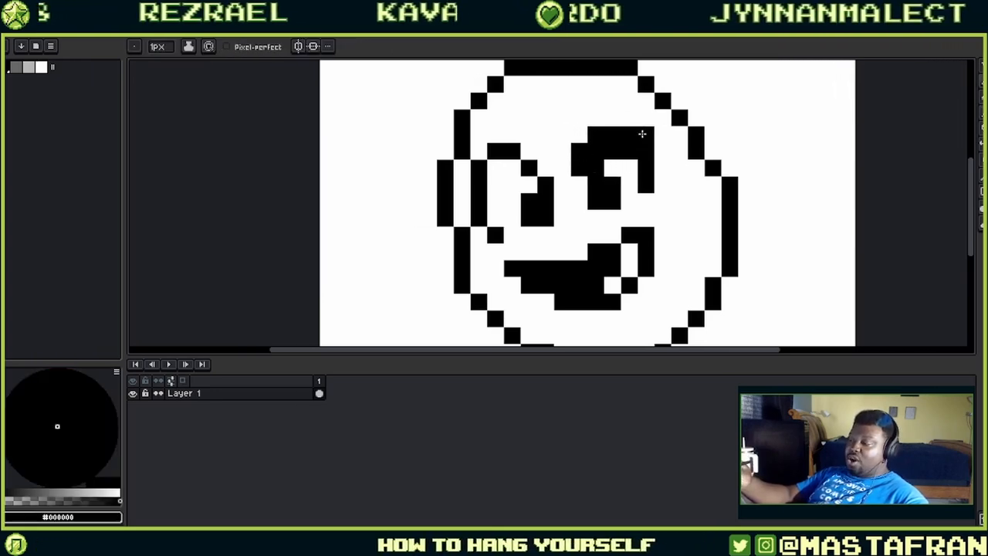
alt+click(621, 169)
alt+click(527, 165)
drag(513, 168, 491, 169)
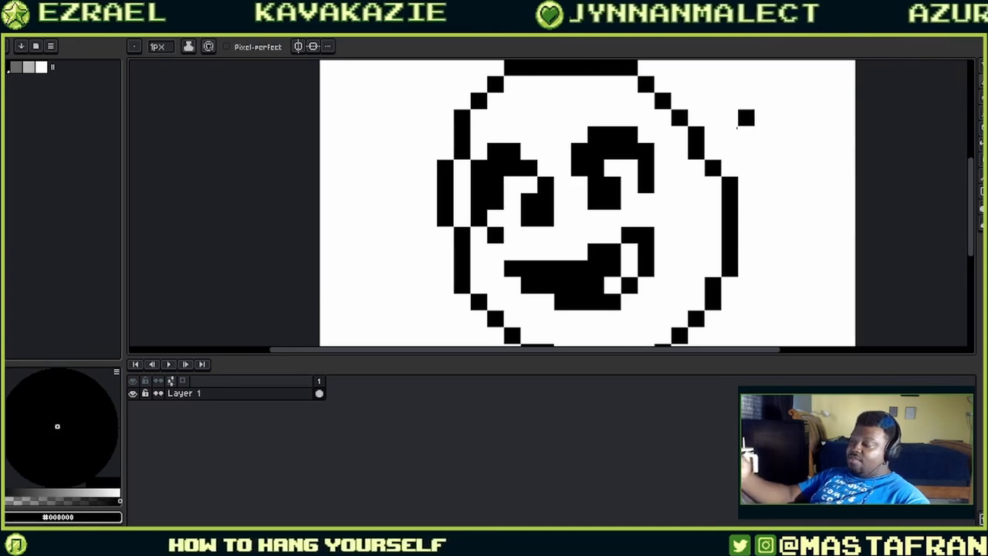
- Draw a long pointed ear in black, angled up and outward from the right side of the head
drag(691, 143, 606, 95)
scroll(606, 96, down, 2)
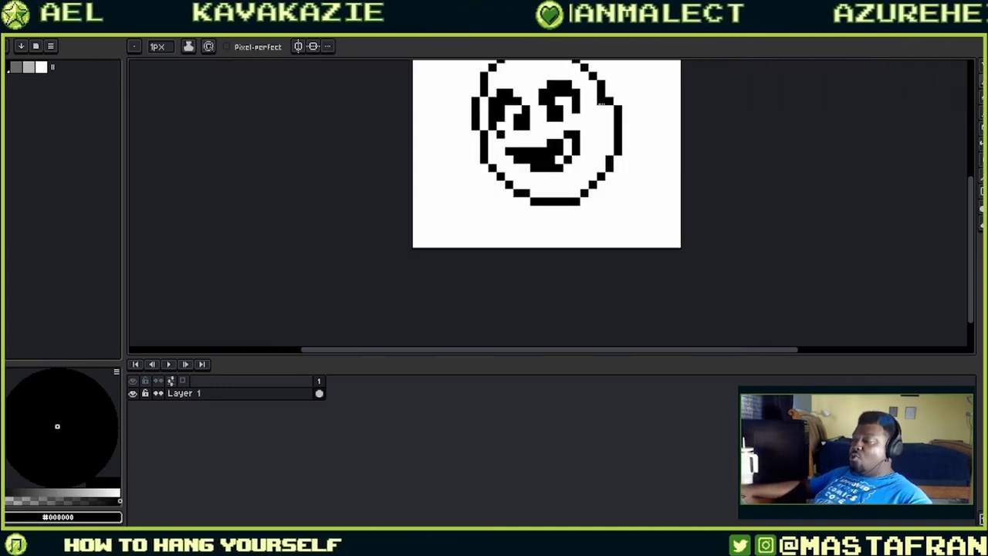
drag(663, 122, 731, 201)
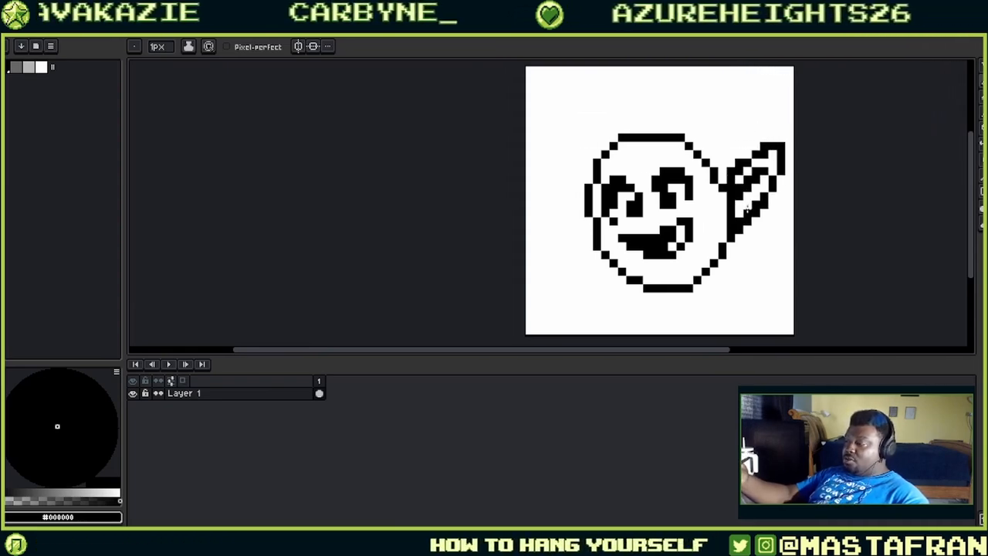
- Clean up the pointed ear's outline by erasing excess pixels in white and redrawing its upper edge in black
key(x)
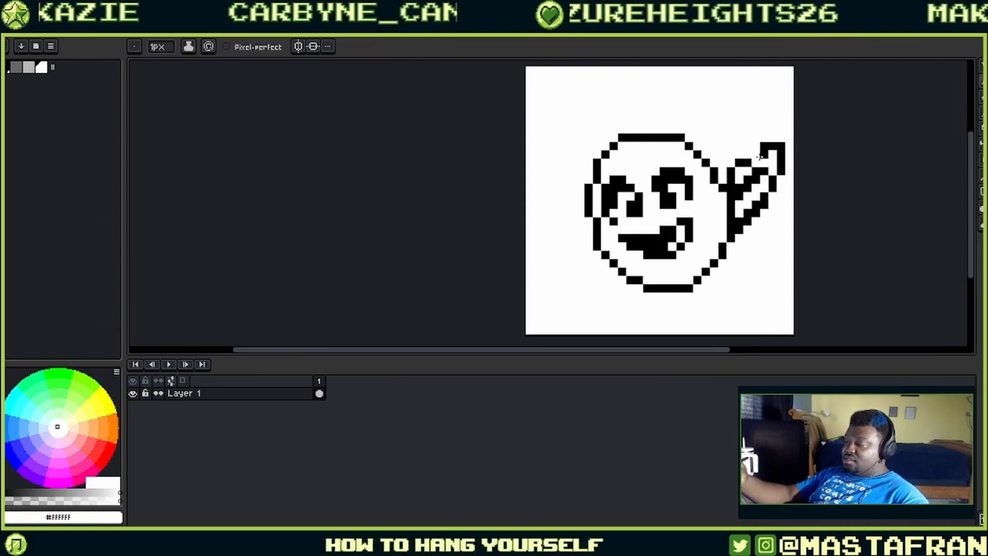
key(i)
click(737, 168)
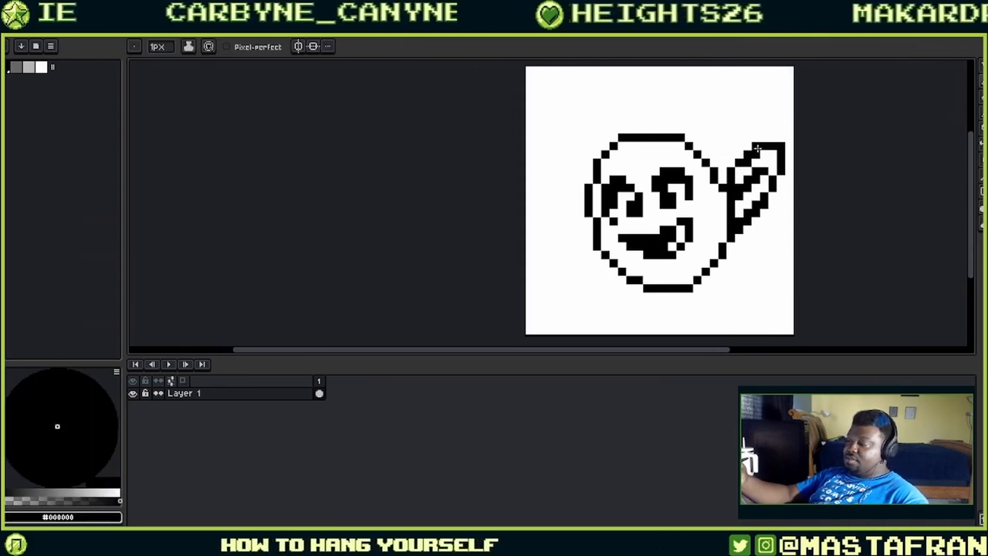
key(x)
key(b)
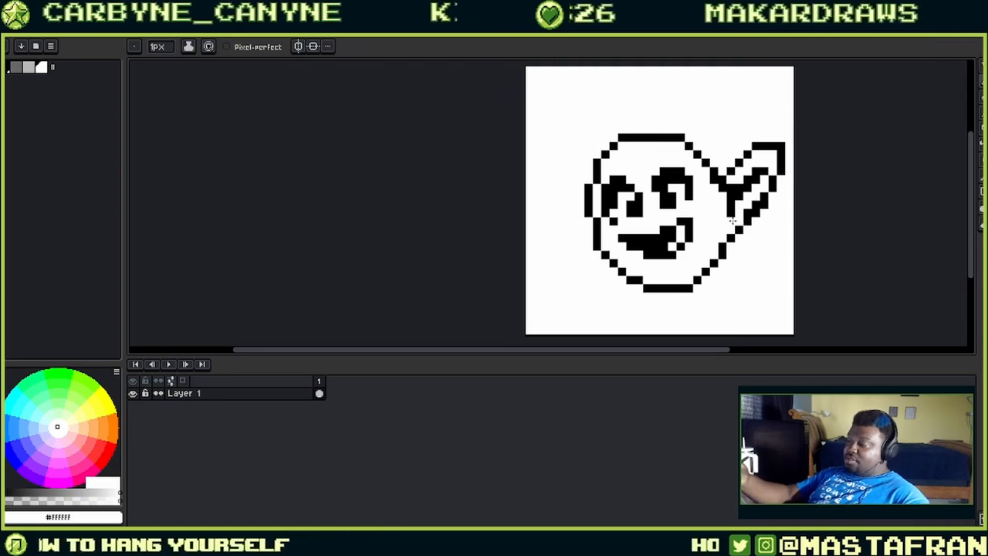
- Redraw the head edge beside the ear further inward in black and darken the inner ear next to it
key(i)
click(730, 194)
key(b)
drag(714, 193, 713, 228)
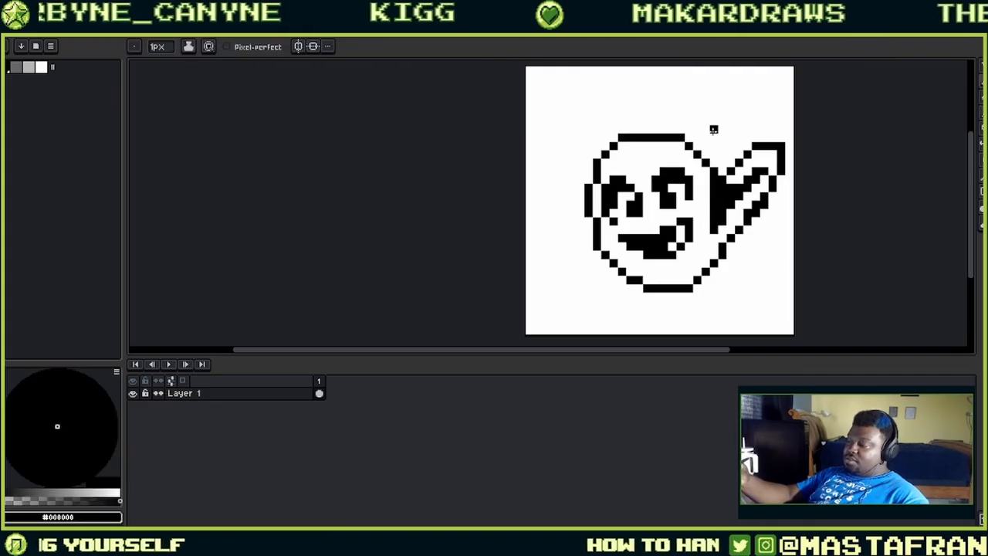
- Draw solid black hair over the top of the head, with pointed locks sweeping out to the left
mouse_move(697, 137)
mouse_down()
mouse_move(590, 105)
mouse_move(636, 105)
mouse_move(554, 146)
mouse_up()
mouse_move(656, 130)
mouse_down()
mouse_move(537, 232)
mouse_move(707, 156)
mouse_move(673, 140)
mouse_move(583, 177)
mouse_move(610, 152)
mouse_move(678, 126)
mouse_move(514, 196)
mouse_move(601, 122)
mouse_up()
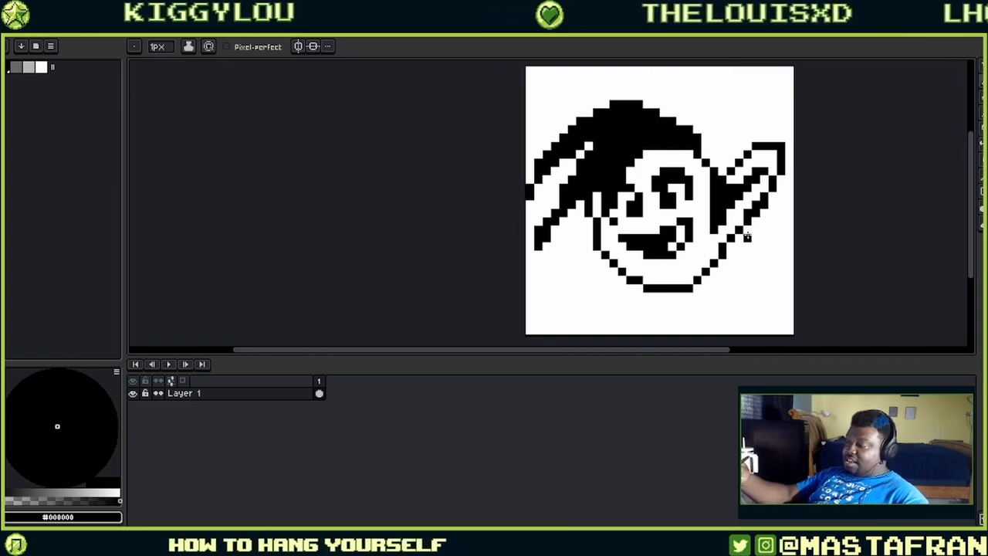
- Shift the whole drawing left and slightly up on the canvas, and draw a long arc from the hair over the ear
drag(747, 236, 713, 228)
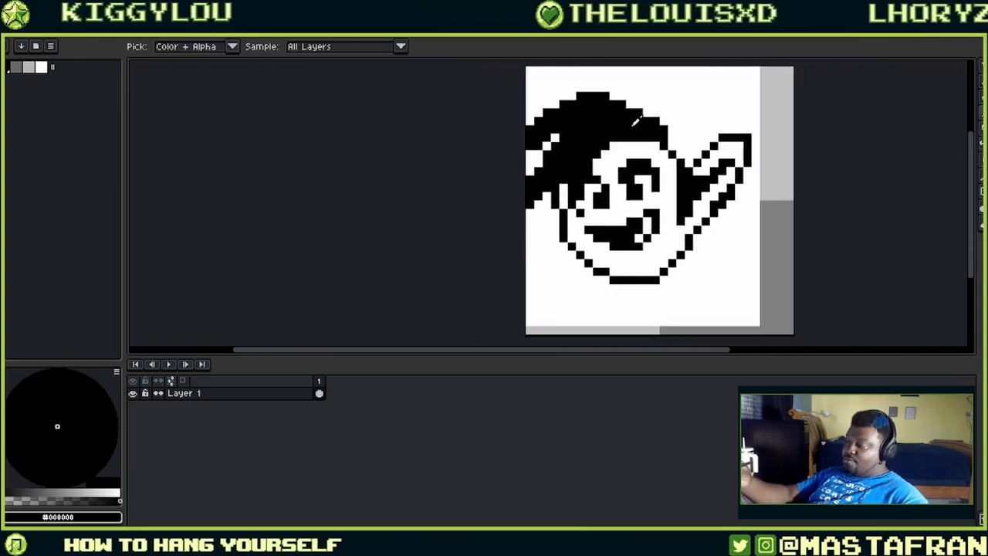
key(b)
mouse_move(634, 106)
mouse_down()
mouse_move(679, 97)
mouse_move(791, 127)
mouse_up()
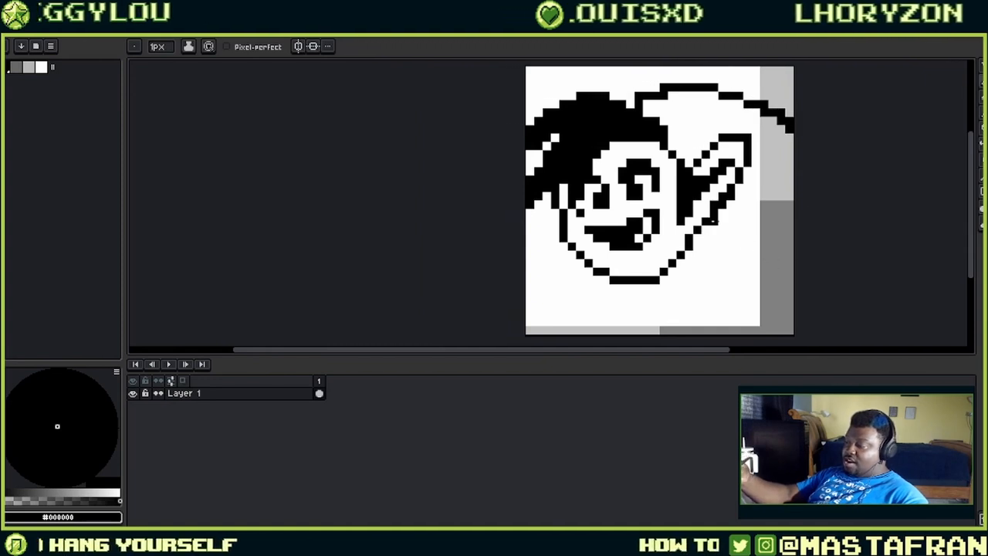
- Draw the curved line behind the ear, the neck with a collar point, and both shoulder lines in black
drag(714, 222, 780, 297)
mouse_move(697, 237)
mouse_down()
mouse_move(707, 281)
mouse_move(692, 250)
mouse_up()
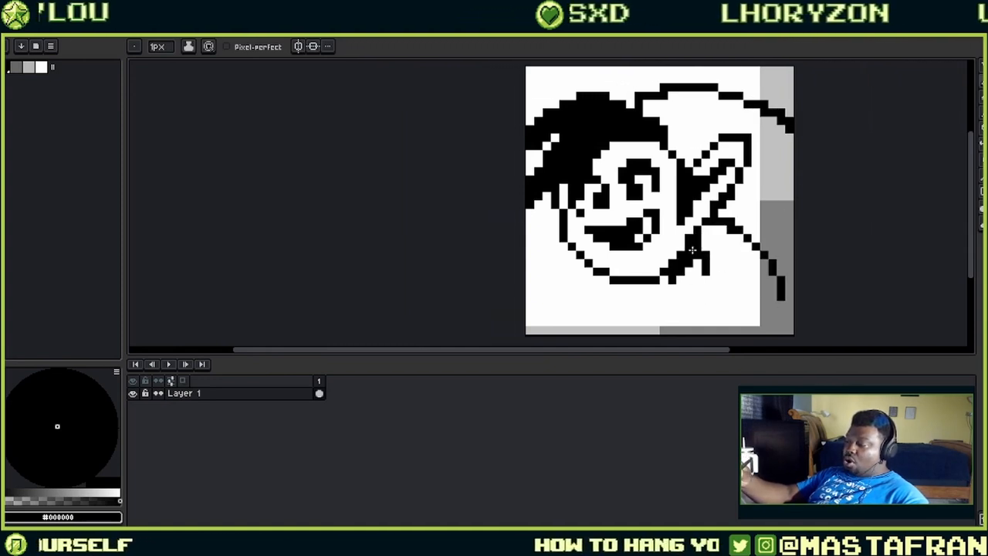
scroll(728, 221, down, 2)
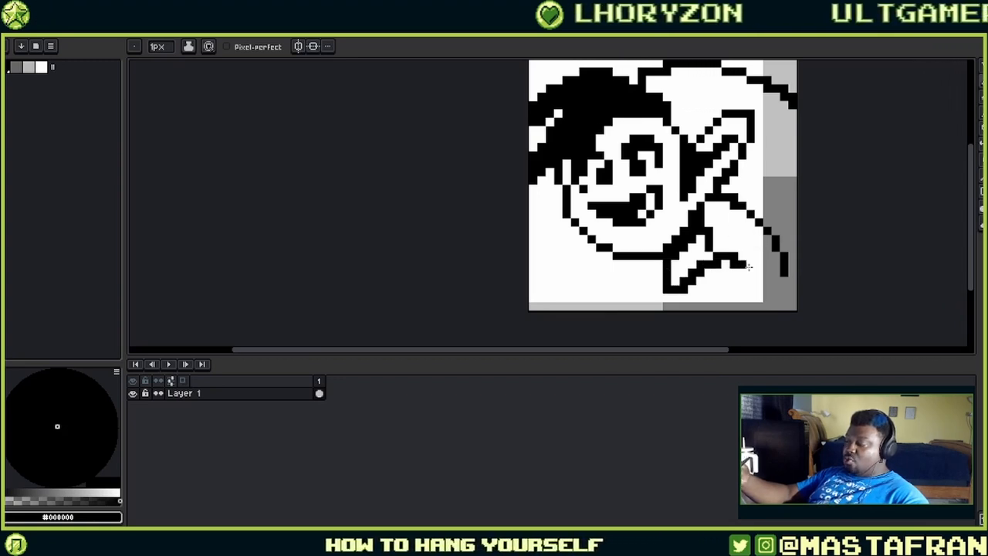
mouse_move(654, 273)
mouse_down()
mouse_move(610, 304)
mouse_move(617, 298)
mouse_up()
- Thin the right shoulder line with sampled white and paint the transparent strip below the shoulders white
alt+click(710, 286)
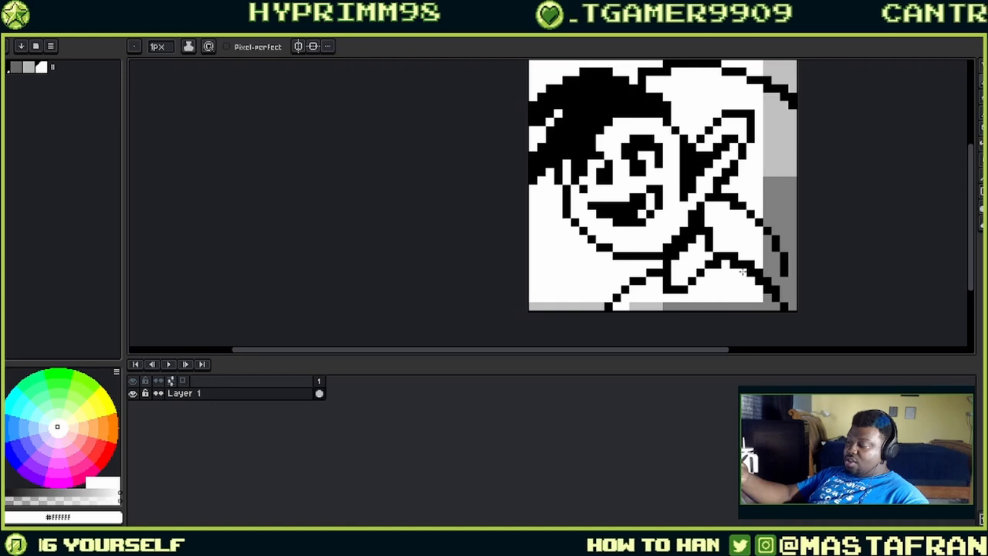
mouse_move(742, 272)
mouse_down()
mouse_move(775, 307)
mouse_move(635, 307)
mouse_up()
drag(717, 307, 743, 306)
click(667, 289)
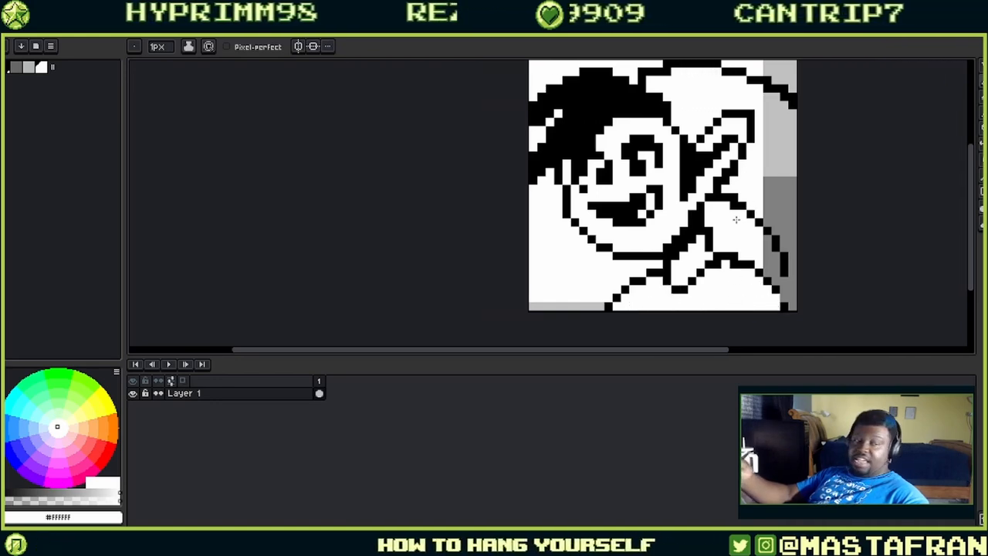
- Move the lower-left jaw line slightly inward by adding black pixels inside it and erasing the outer ones with white
key(i)
click(621, 249)
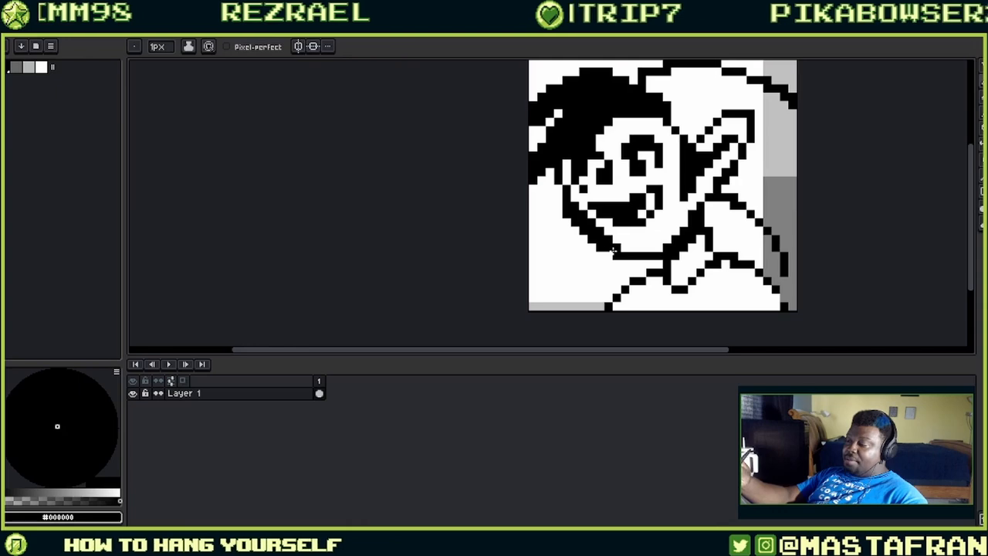
alt+click(623, 263)
drag(616, 256, 577, 231)
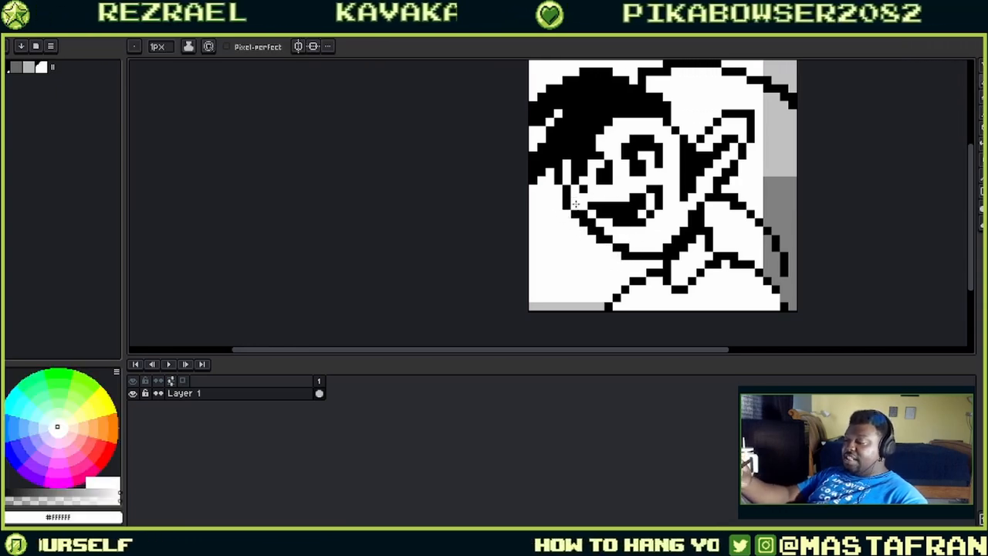
alt+click(579, 205)
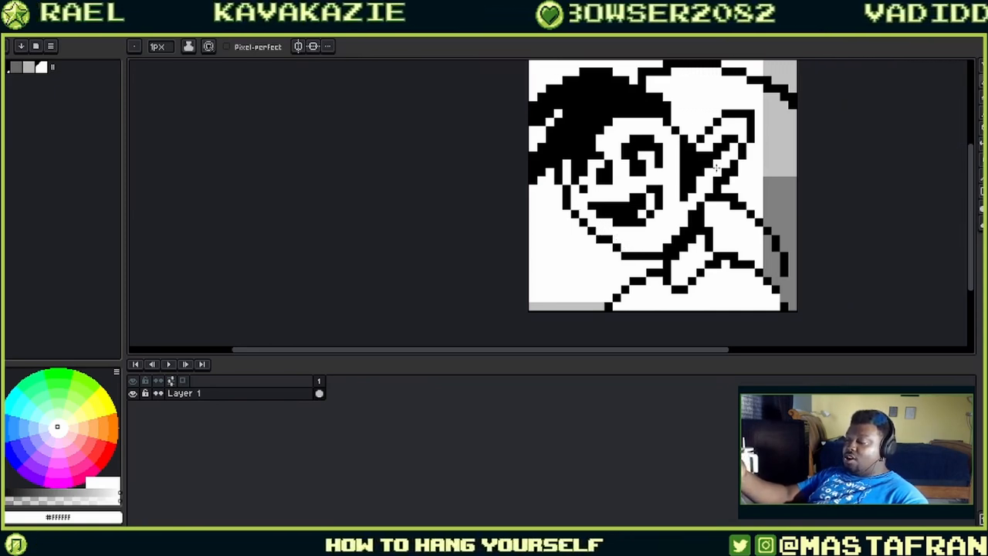
- Add a small black nose line below the left eye and trim the top of the mouth into a thinner grin
key(alt)
alt+click(631, 202)
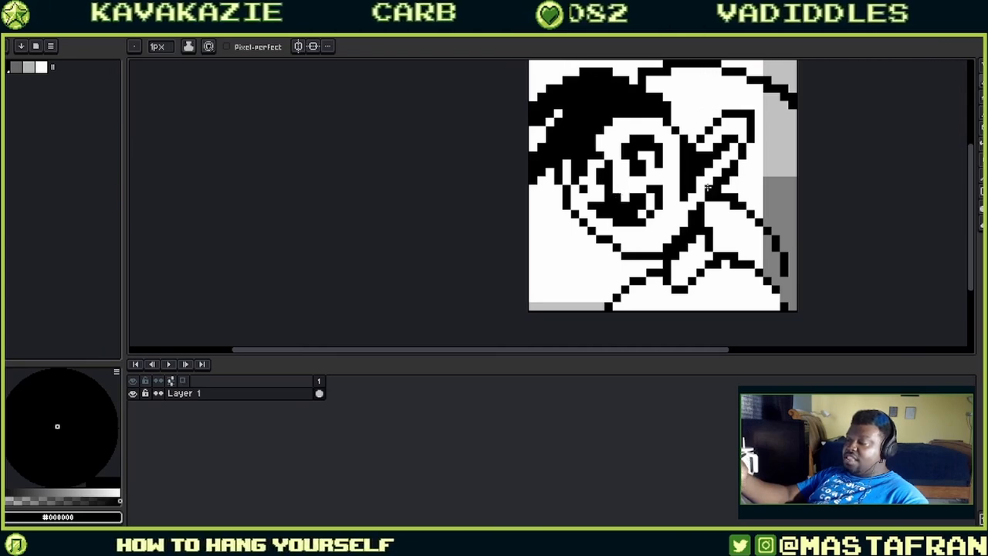
alt+click(624, 187)
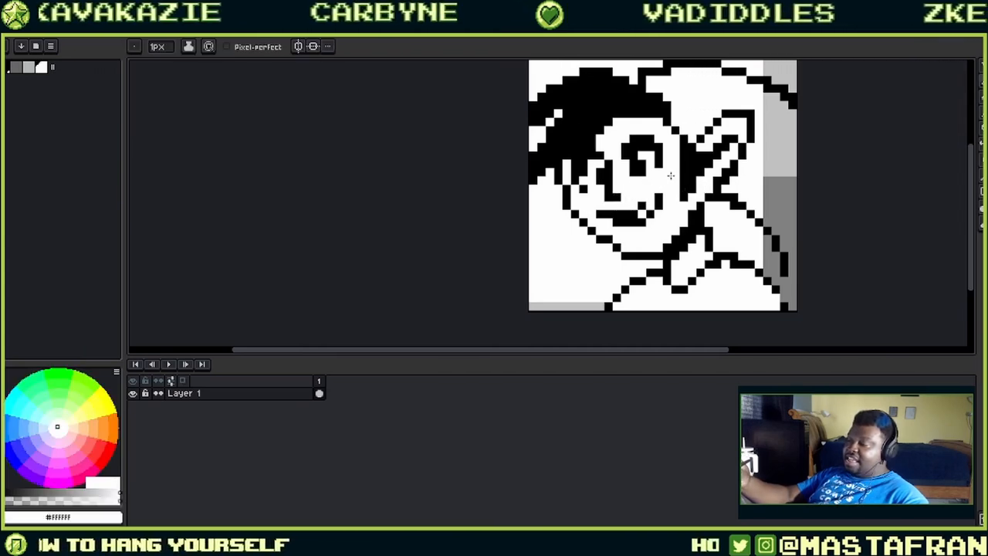
alt+click(646, 202)
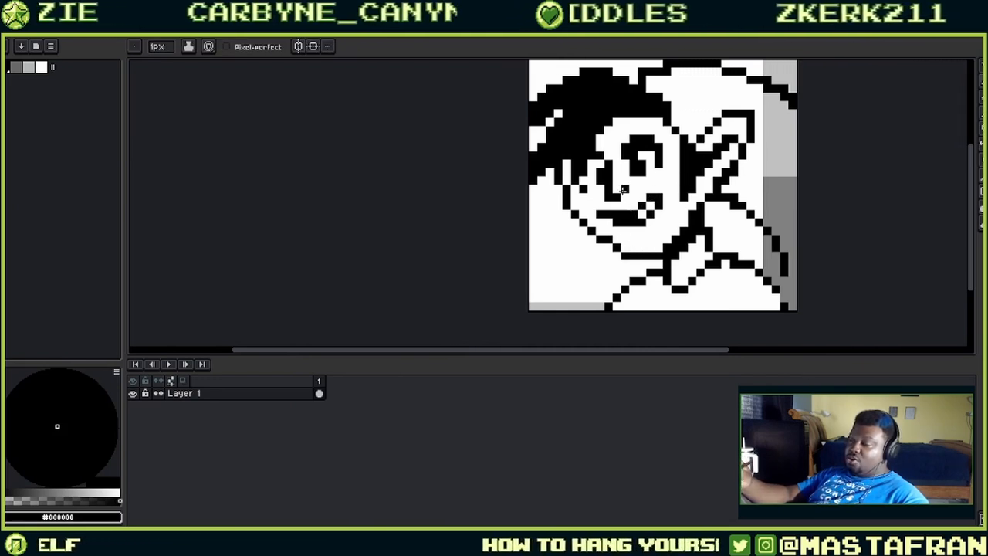
- Fill the grey patches around the portrait with sampled white and thin the curved black line behind the ear near the canvas edge
key(alt)
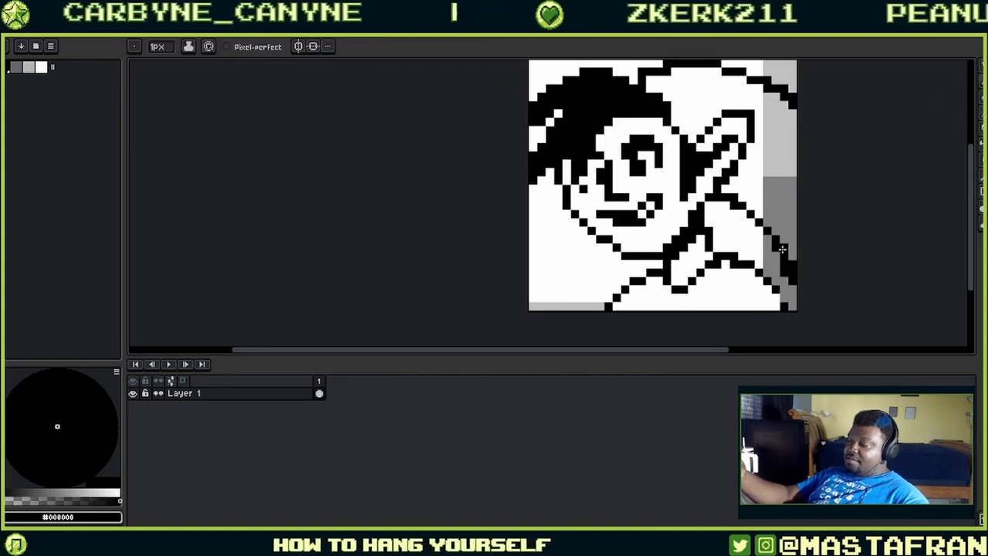
alt+click(753, 238)
key(g)
click(779, 216)
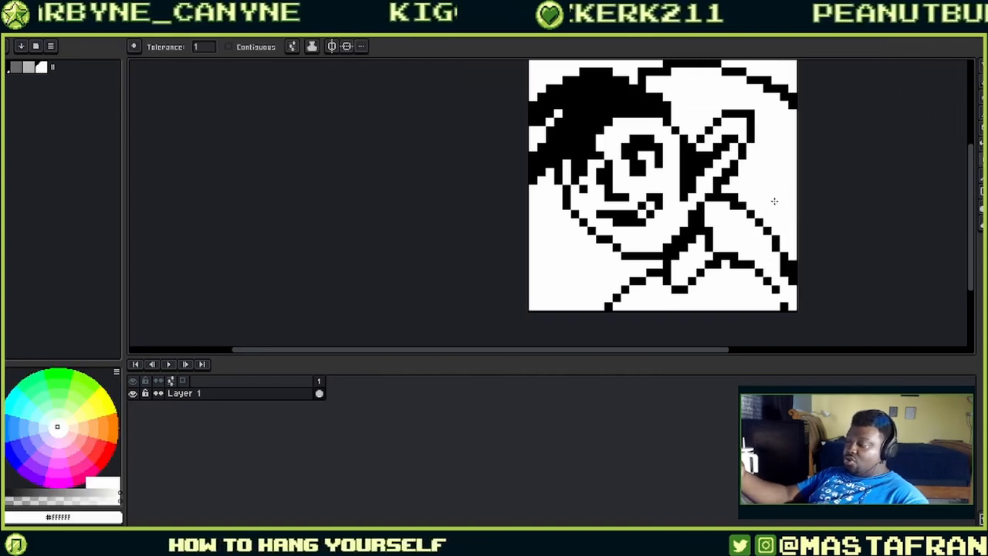
key(alt)
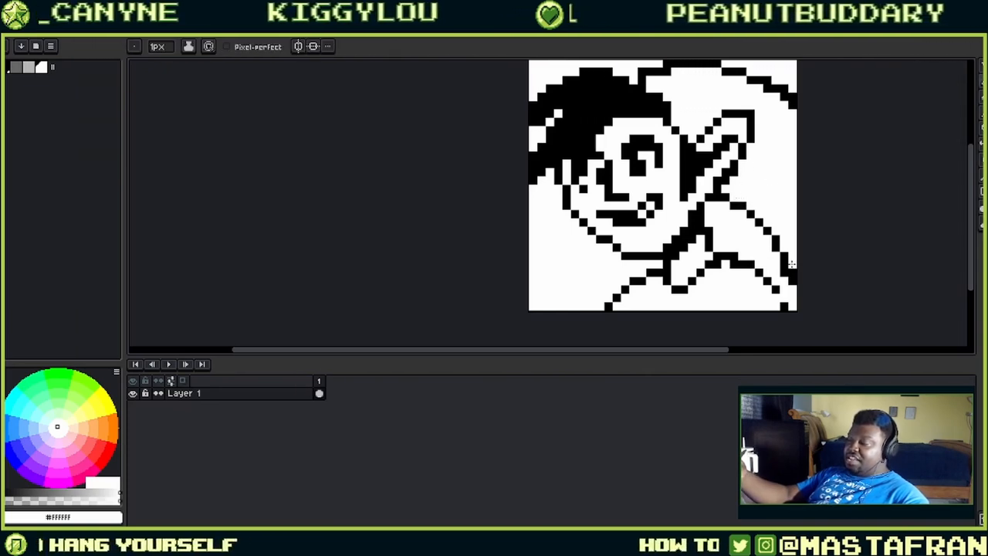
drag(808, 112, 804, 179)
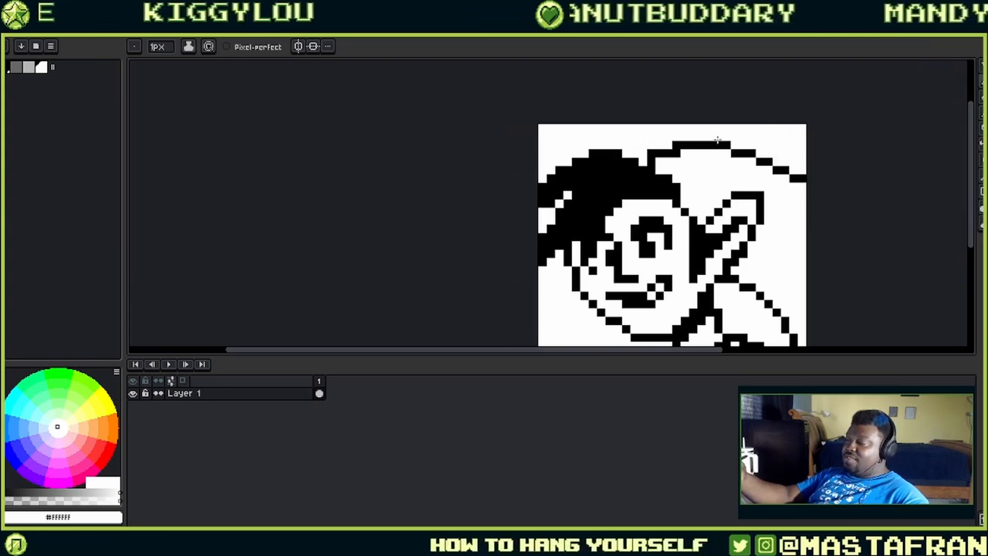
- Extend the black hair along its top outline and over the left side of the face, and add a thick vertical black strand below the jaw
alt+click(661, 153)
drag(625, 152, 660, 153)
mouse_move(761, 149)
mouse_down()
mouse_move(767, 113)
mouse_move(810, 86)
mouse_up()
alt+click(646, 174)
mouse_move(625, 181)
mouse_down()
mouse_move(608, 230)
mouse_move(627, 179)
mouse_move(617, 182)
mouse_move(603, 216)
mouse_move(688, 105)
mouse_move(791, 203)
mouse_move(791, 237)
mouse_move(686, 218)
mouse_move(685, 262)
mouse_up()
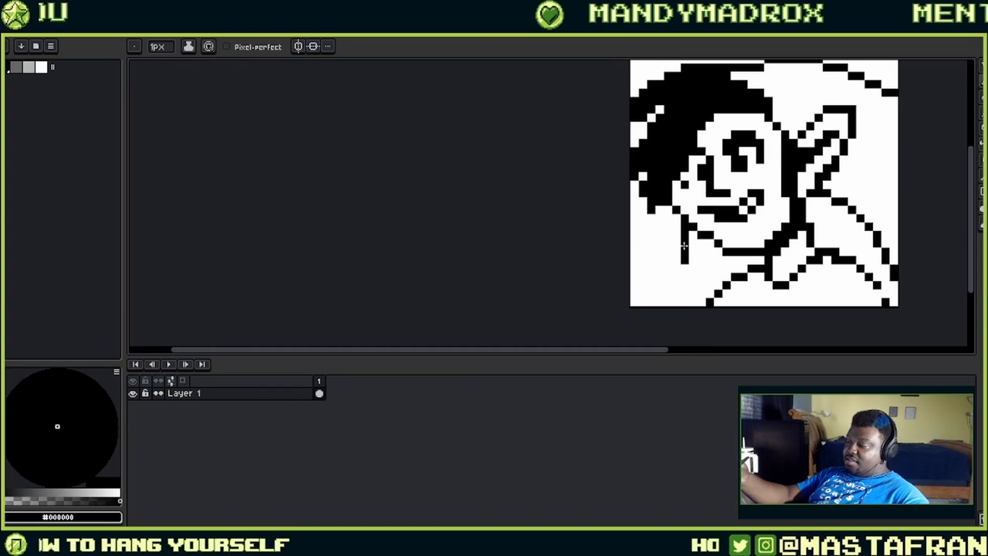
scroll(689, 256, right, 3)
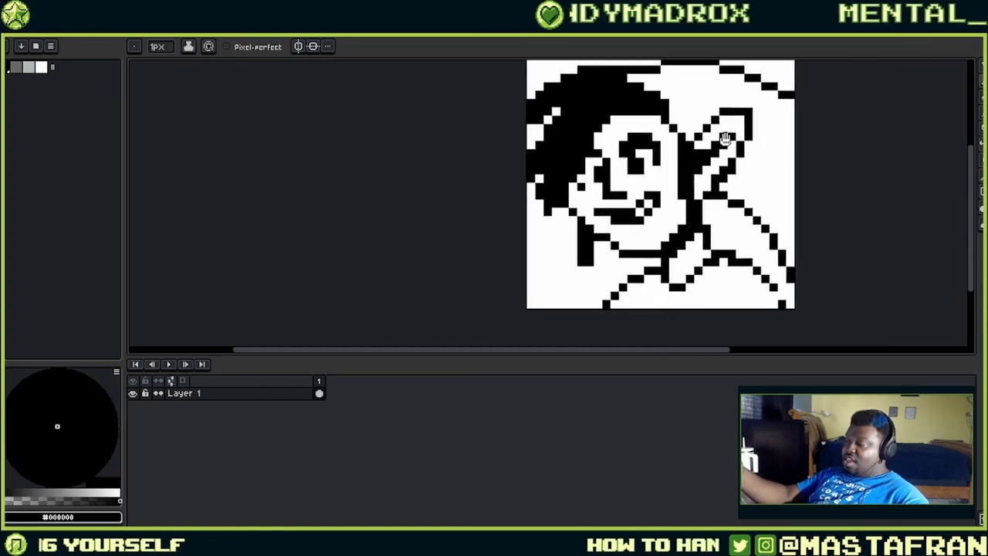
- Shade the right edge of the face, the underside of the jaw, the neck and the right shoulder with the light grey swatch
click(28, 68)
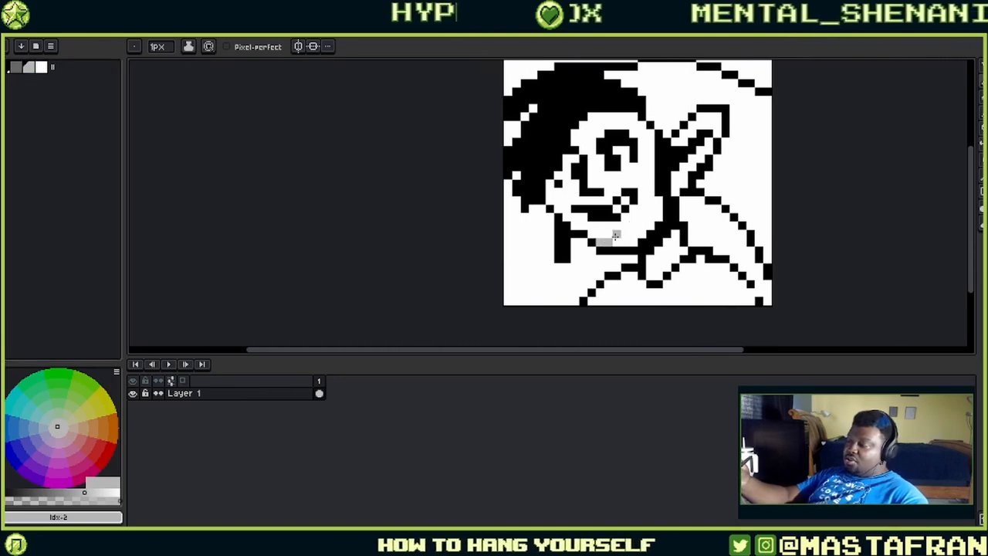
drag(602, 241, 652, 198)
mouse_move(650, 139)
mouse_down()
mouse_move(649, 224)
mouse_move(658, 216)
mouse_move(630, 239)
mouse_move(625, 227)
mouse_move(716, 255)
mouse_move(658, 250)
mouse_move(675, 233)
mouse_move(681, 257)
mouse_move(715, 303)
mouse_up()
mouse_move(709, 266)
mouse_down()
mouse_move(717, 297)
mouse_move(744, 297)
mouse_up()
- Add #b6b6b6 grey shading inside the ear and extend the ear's inner black line toward the tip
alt+click(760, 299)
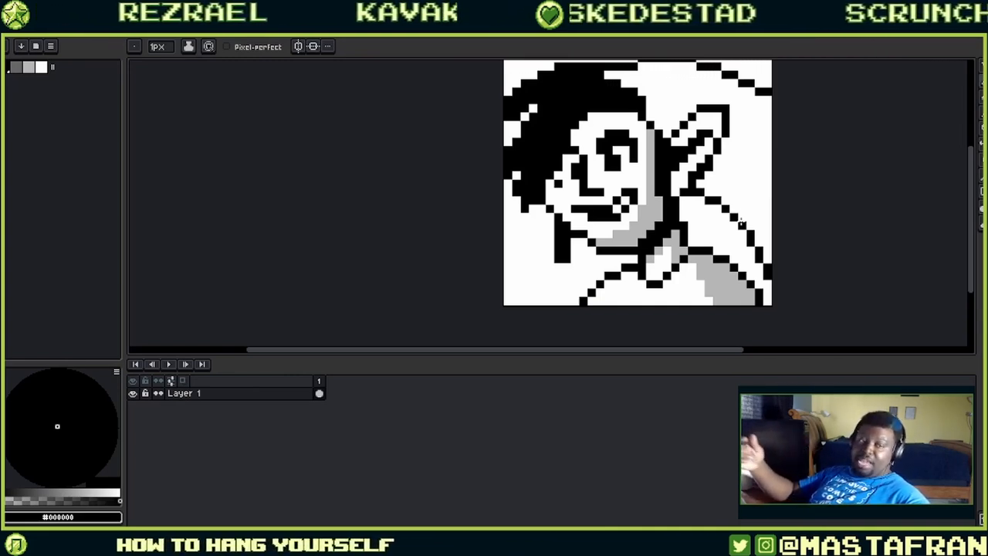
scroll(729, 235, up, 2)
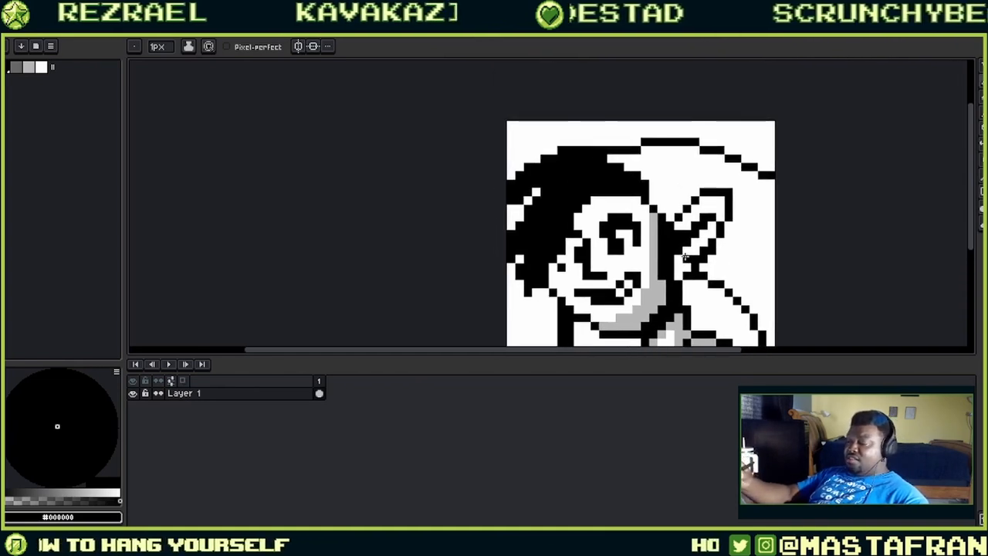
alt+click(662, 275)
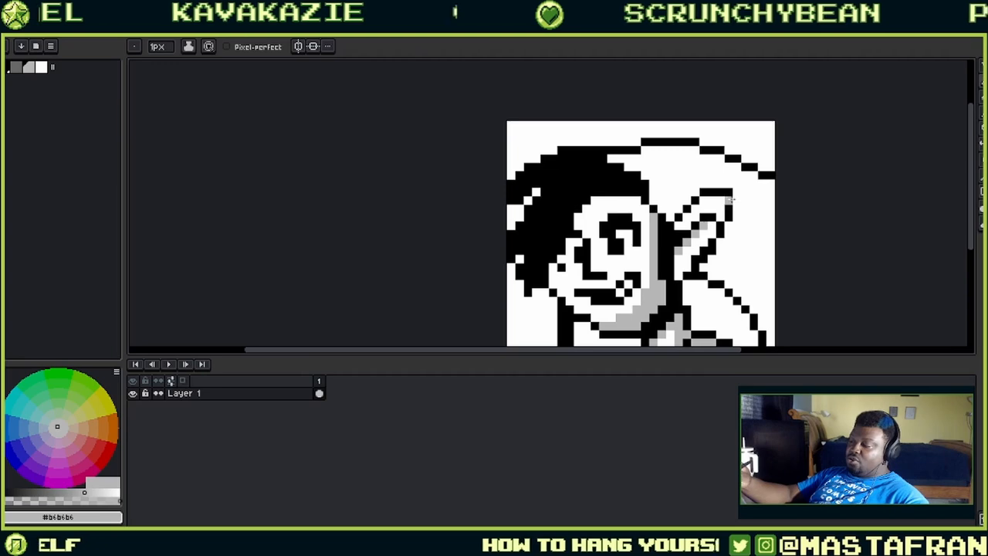
alt+click(704, 216)
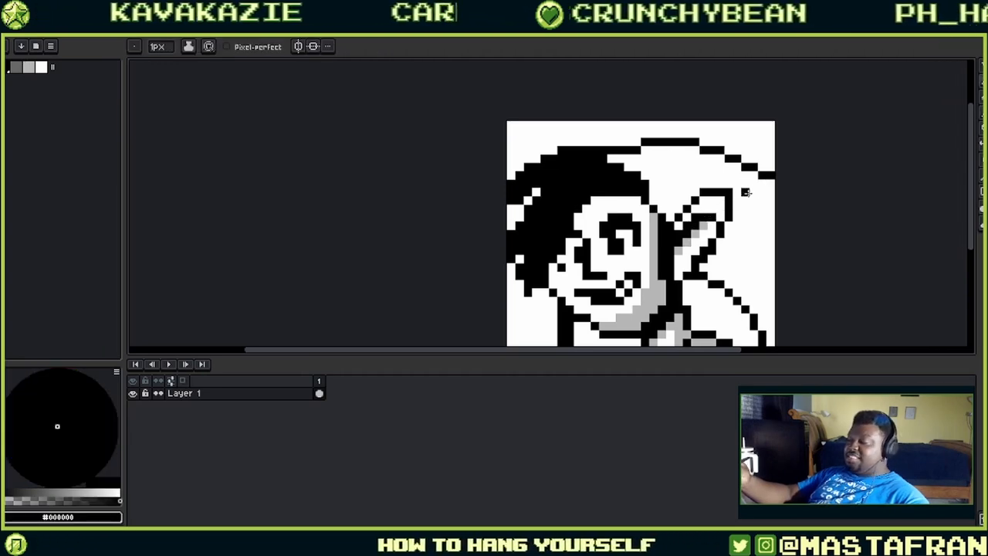
key(alt)
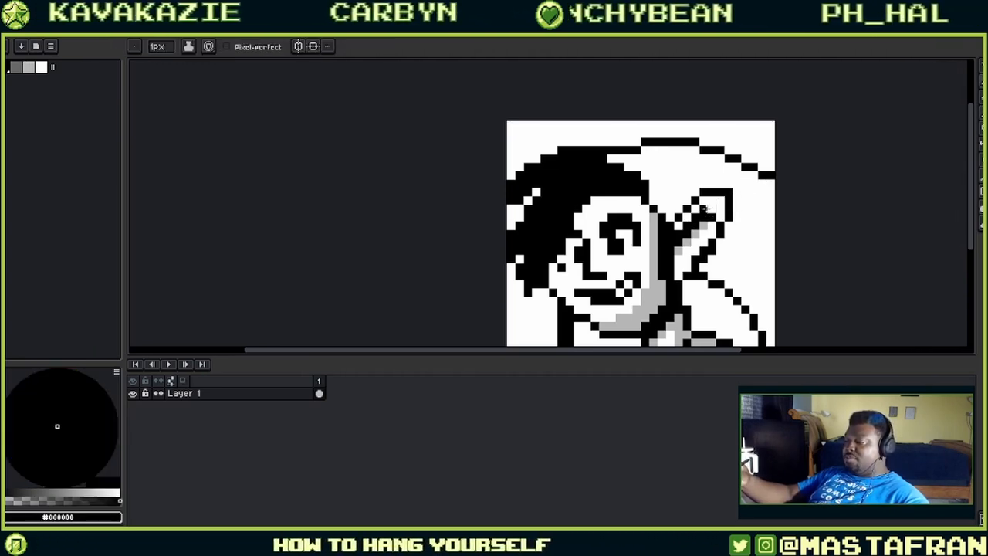
alt+click(709, 219)
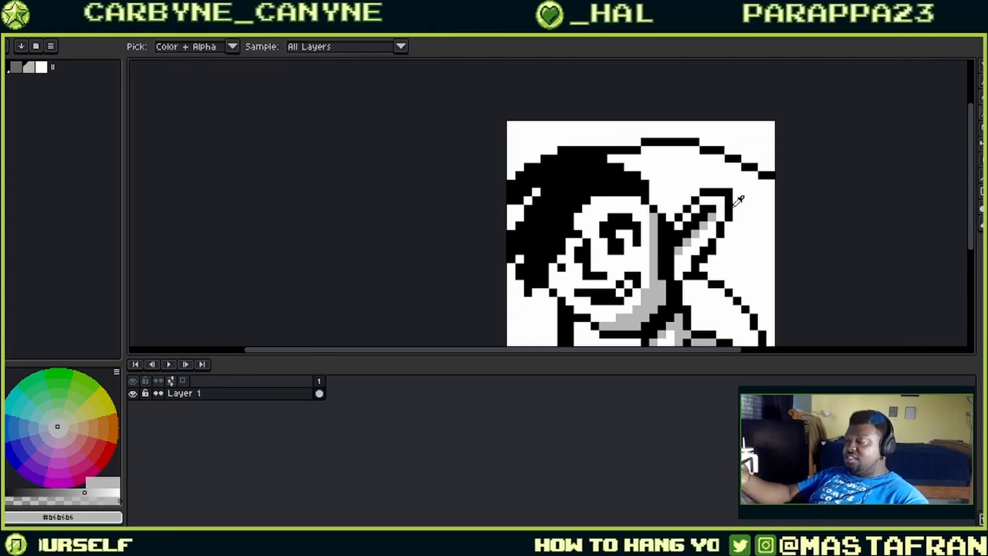
- Refine the ear's lower edge into a thin diagonal outline by alternating sampled black and white pixels
alt+click(729, 207)
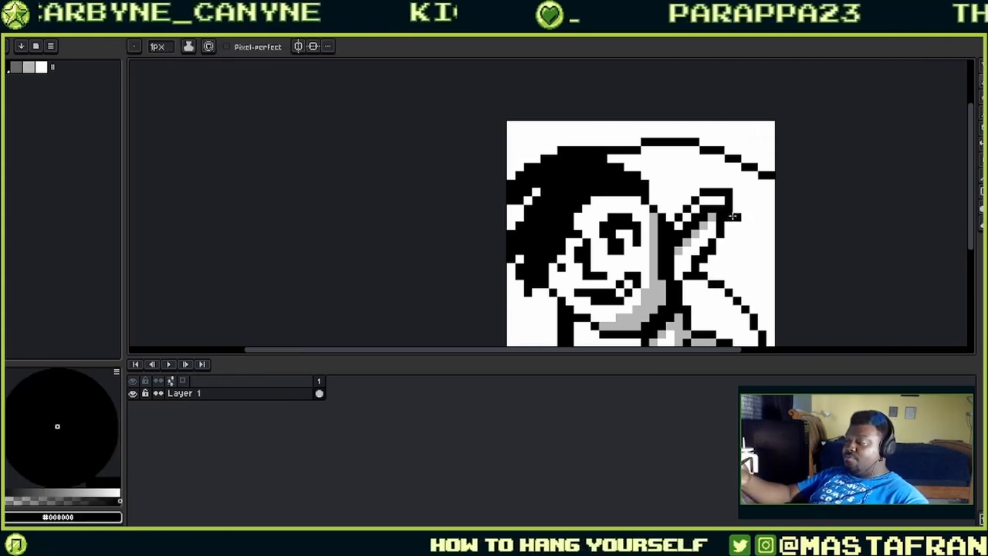
alt+click(736, 230)
alt+click(718, 240)
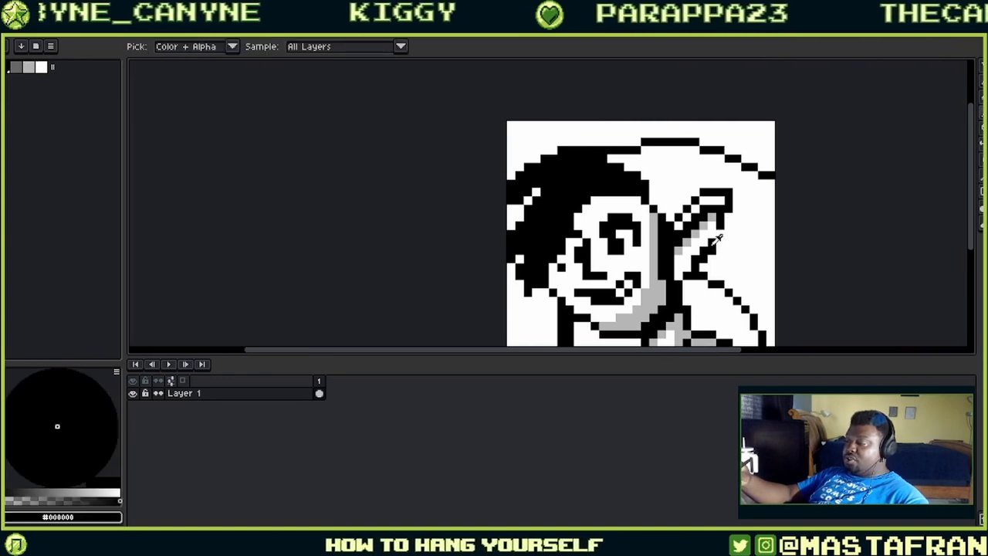
alt+click(721, 250)
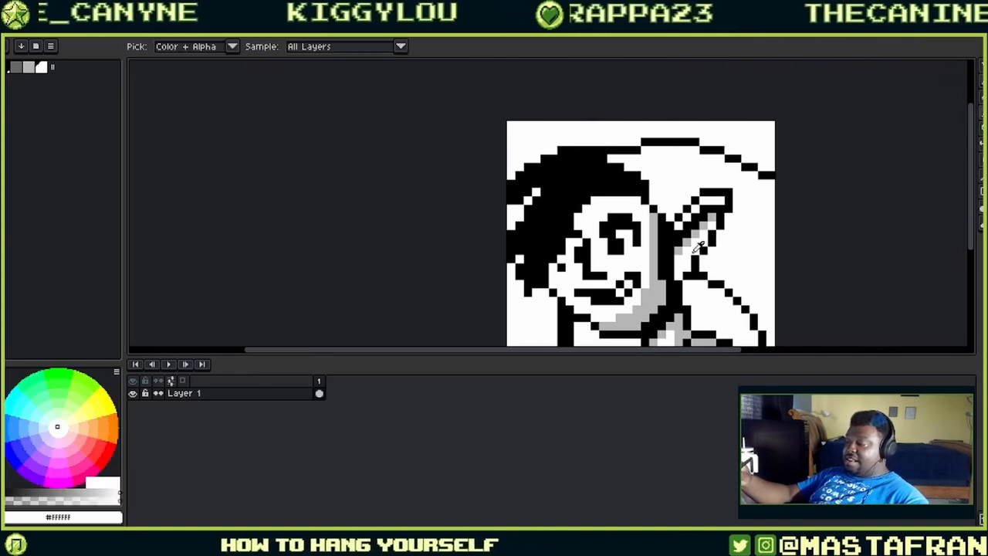
alt+click(702, 262)
alt+click(697, 266)
alt+click(686, 269)
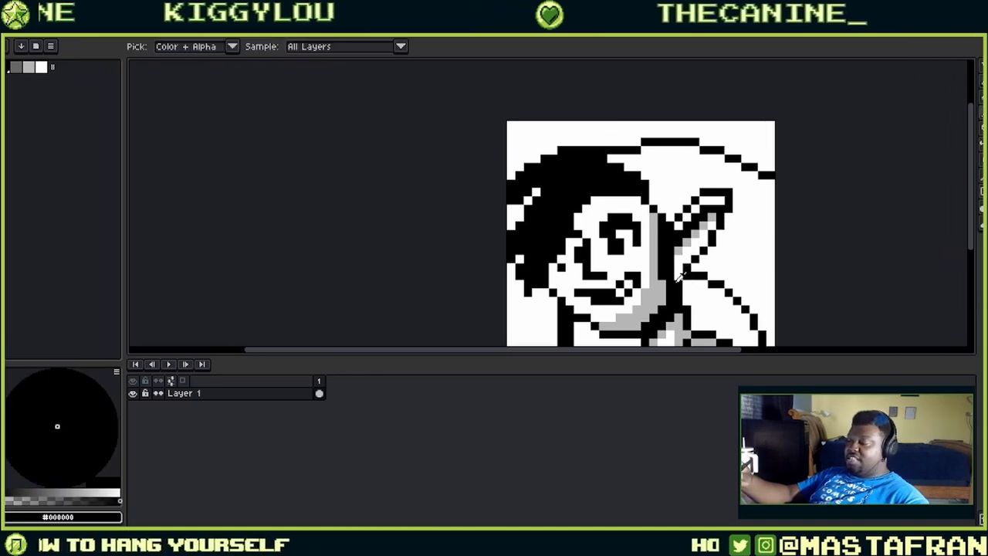
alt+click(672, 267)
alt+click(672, 266)
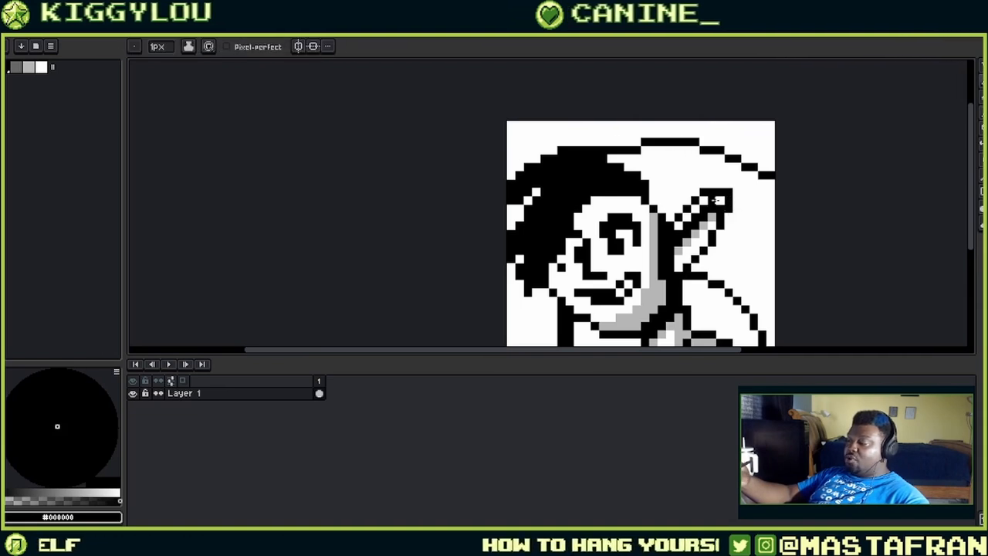
- Reshape the ear tip with white and black pixels, and draw a light grey diagonal boundary from the ear to the right canvas edge
alt+click(713, 199)
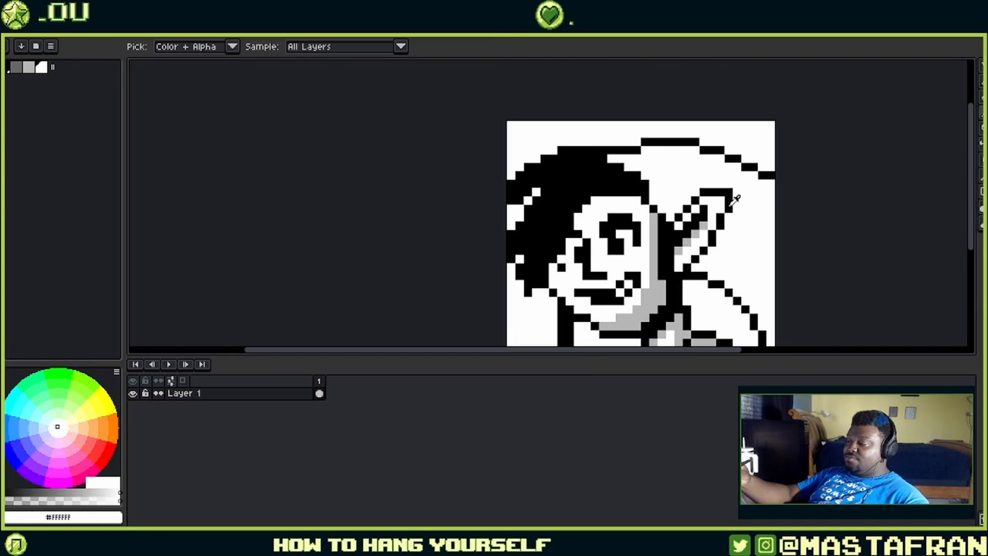
alt+click(736, 213)
alt+click(735, 219)
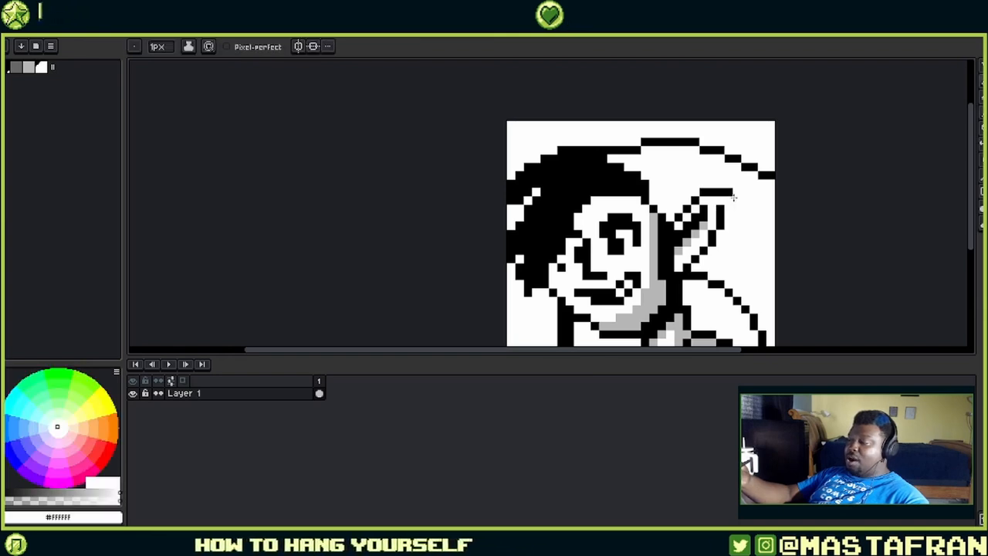
alt+click(701, 230)
drag(757, 212, 748, 158)
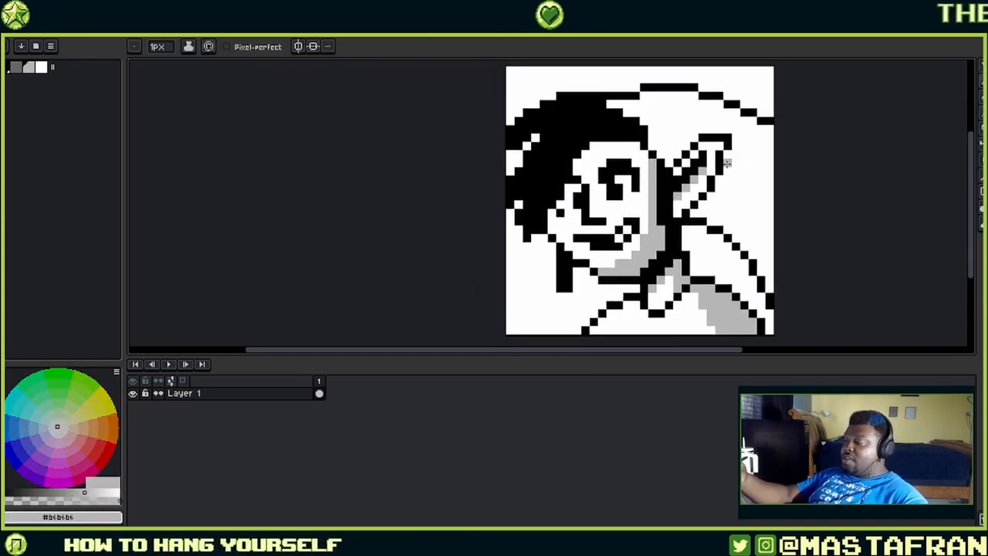
key(g)
click(750, 203)
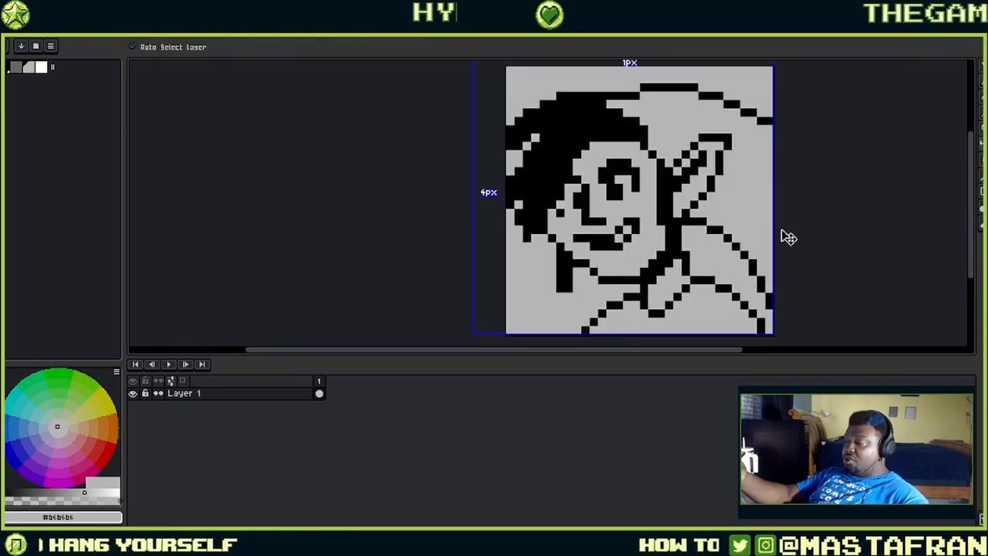
key(ctrl+z)
- Fill the area behind the ear with light grey using Contiguous filling, and shade the gap between the hair and the ear
click(229, 46)
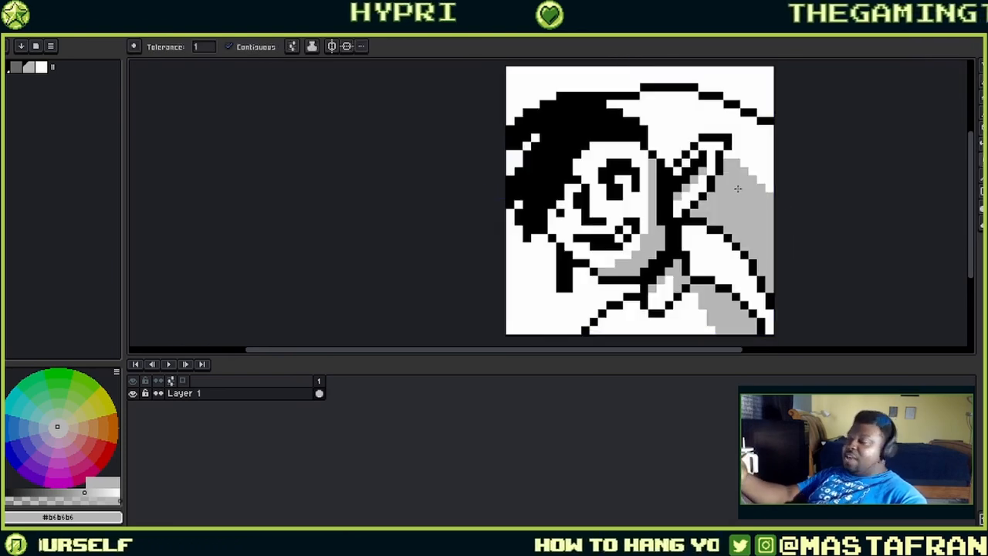
click(699, 196)
key(b)
drag(703, 195, 773, 254)
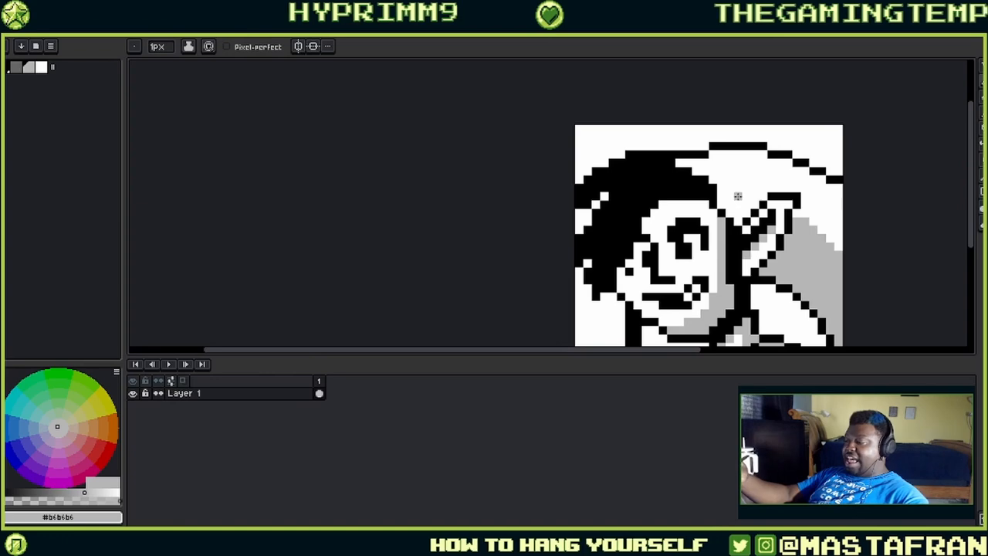
mouse_move(720, 197)
mouse_down()
mouse_move(772, 196)
mouse_move(718, 203)
mouse_up()
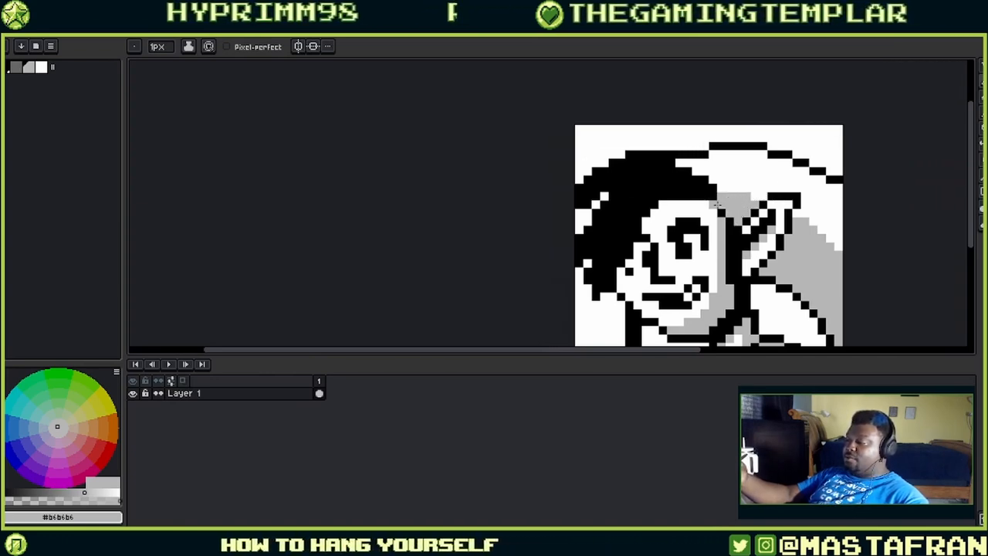
- Thicken the black hair edge beside the temple where it runs down to the ear
alt+click(729, 188)
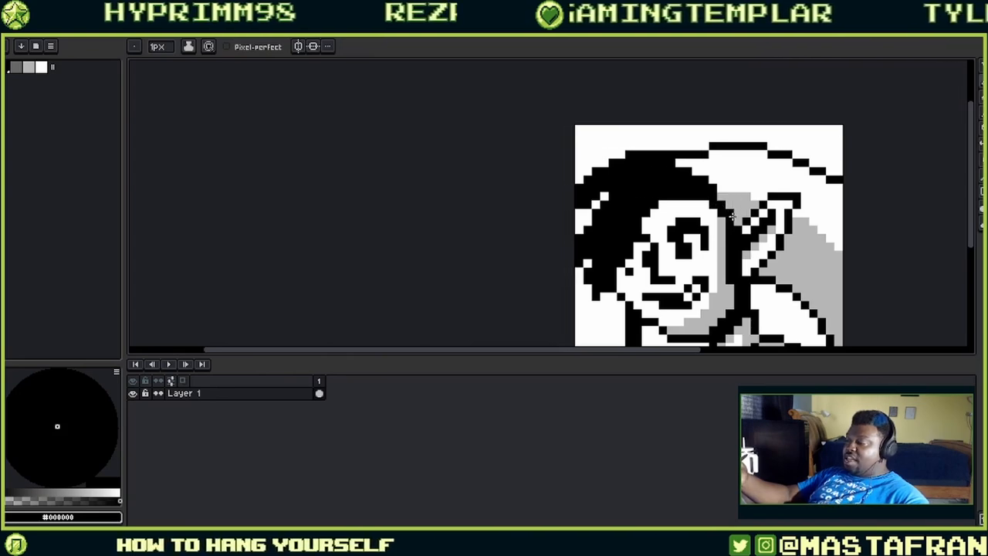
click(723, 198)
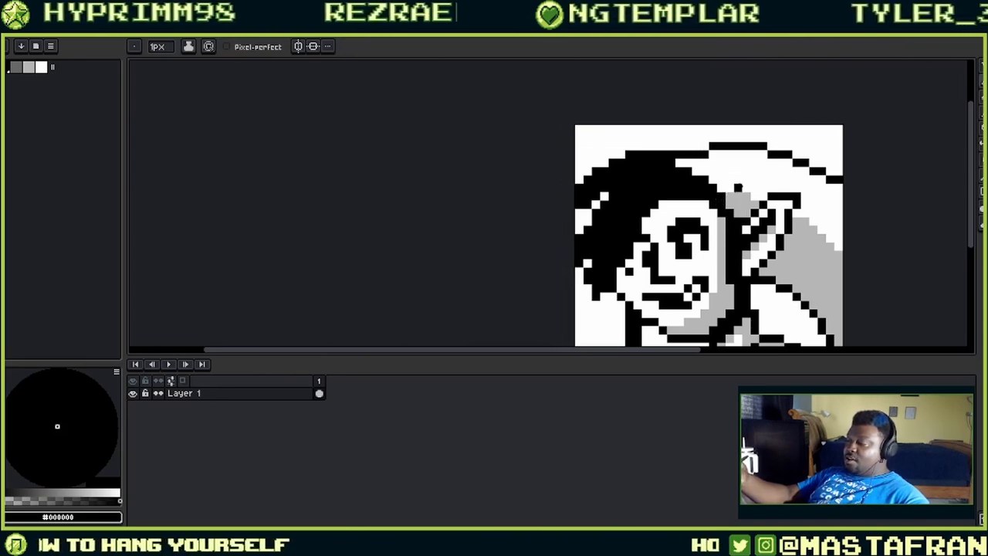
drag(828, 182, 784, 99)
- Fill the torso between the shoulder lines below the collar with sampled light grey
alt+click(797, 181)
drag(794, 160, 781, 218)
key(g)
click(777, 182)
drag(723, 310, 780, 163)
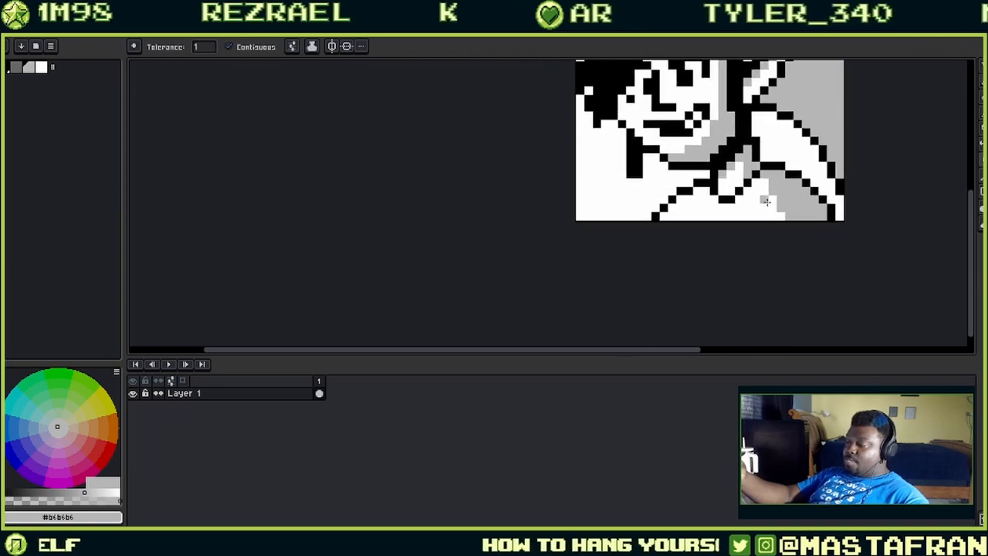
click(751, 221)
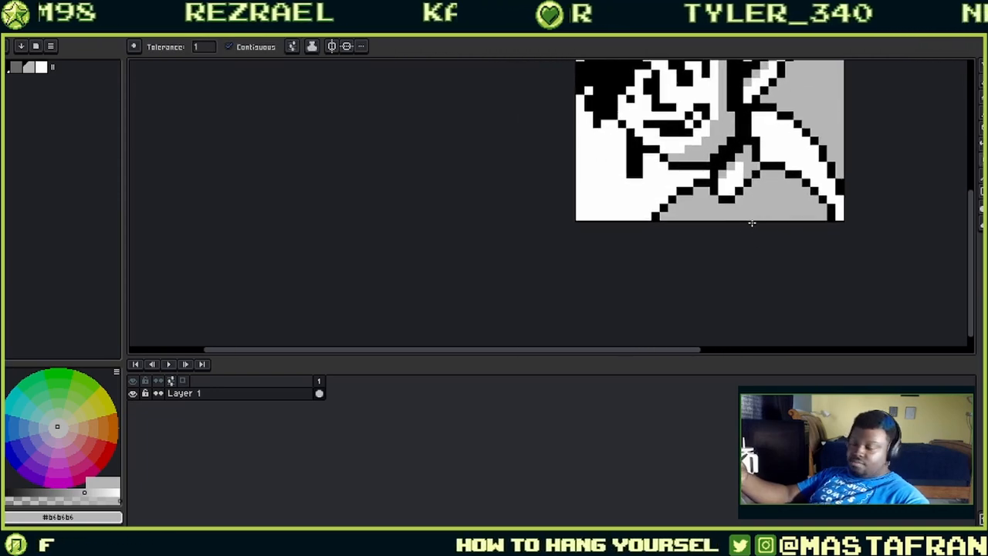
alt+click(735, 180)
drag(735, 179, 744, 162)
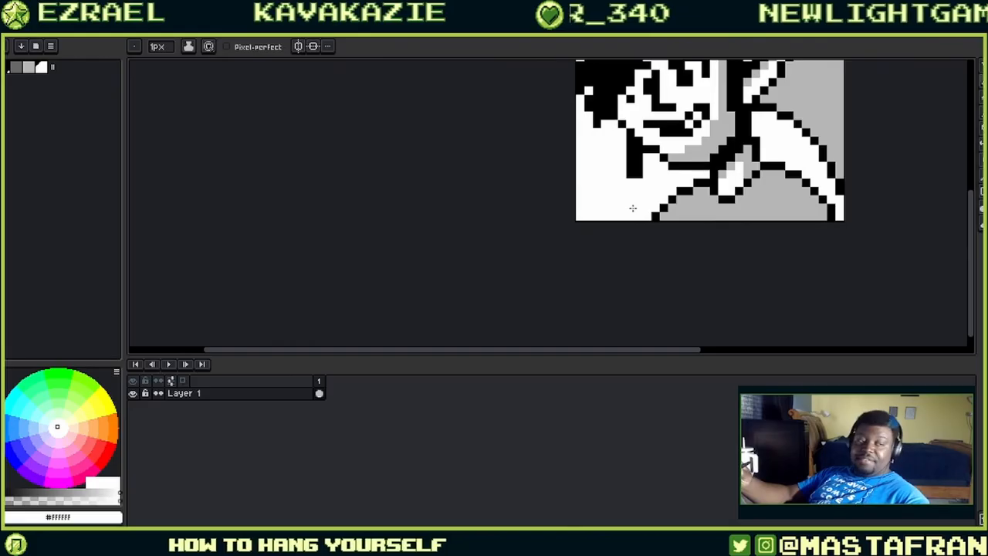
key(alt)
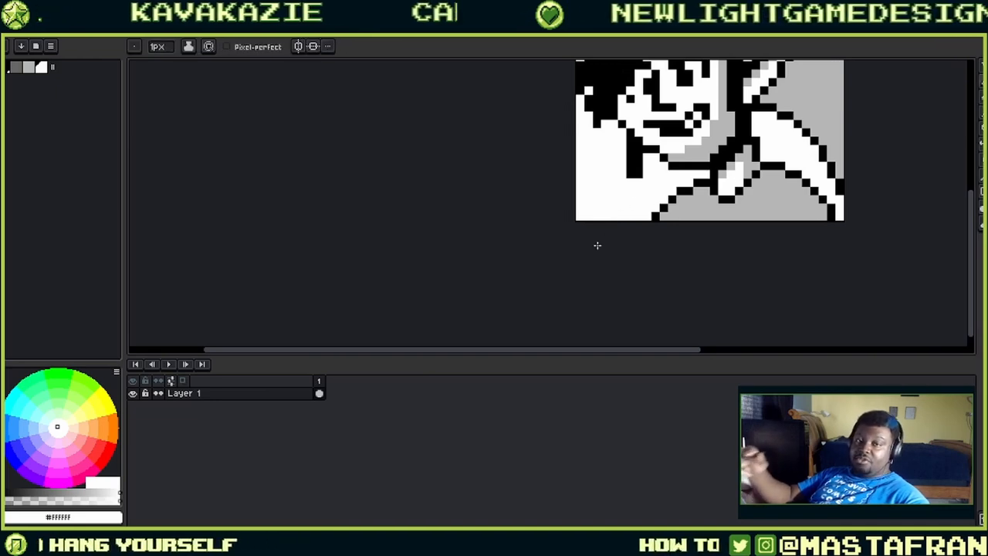
key(alt)
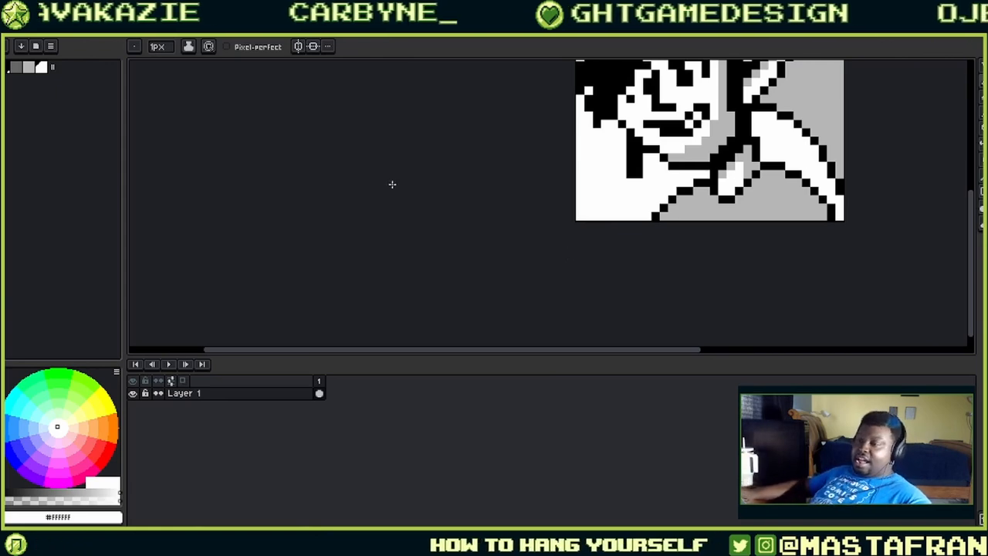
- Open the keyboard shortcut settings, review the Menus and Action Modifiers lists, and close the dialog
click(7, 17)
mouse_move(25, 17)
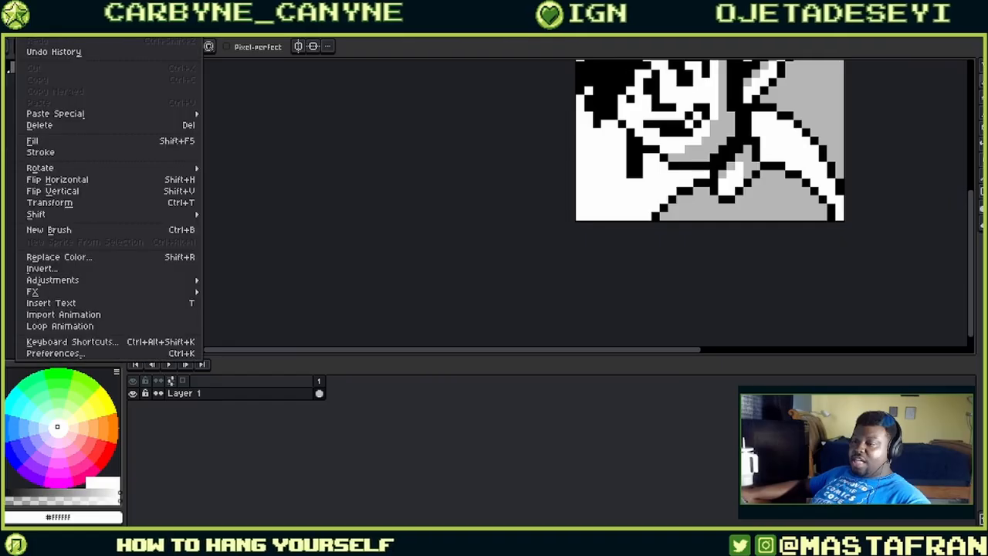
click(116, 342)
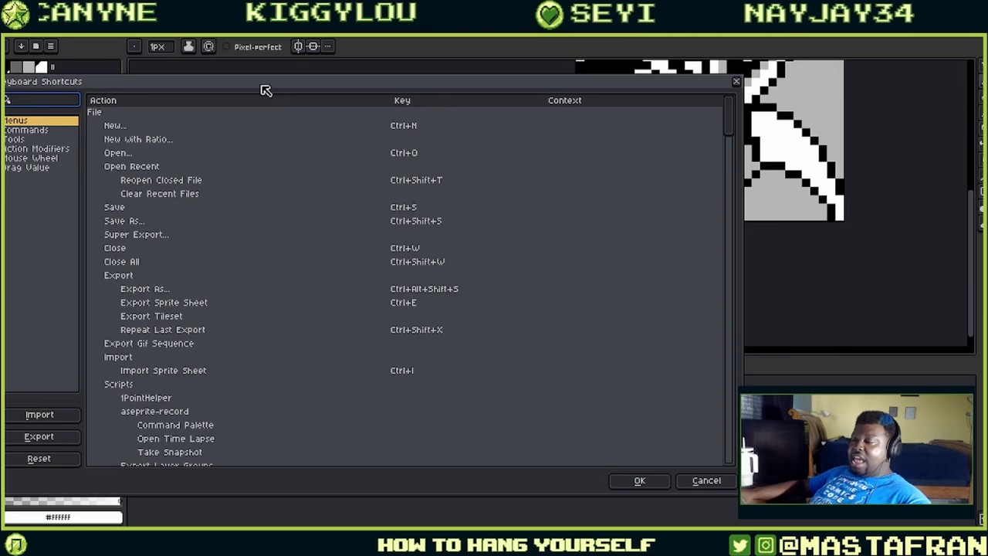
drag(265, 83, 478, 63)
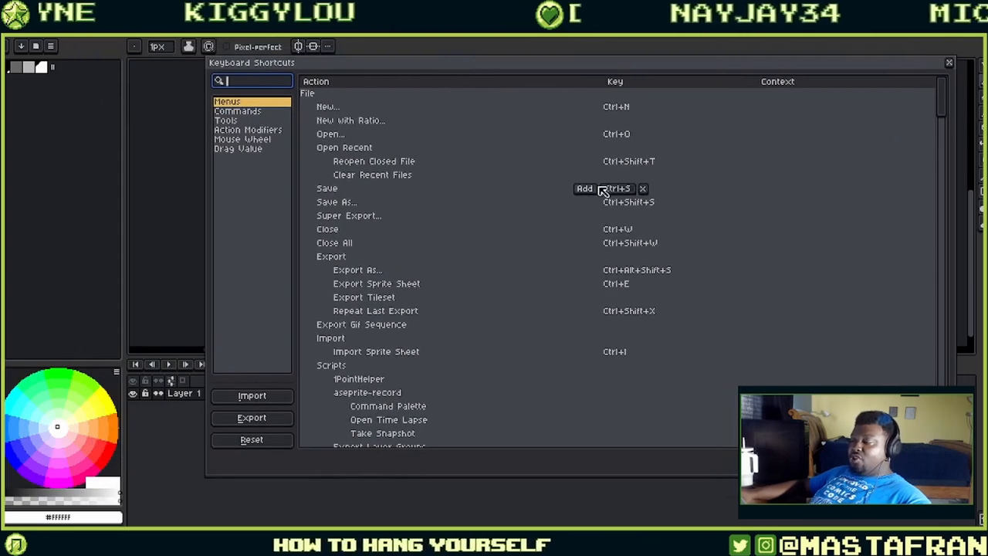
scroll(622, 267, down, 3)
scroll(627, 249, down, 3)
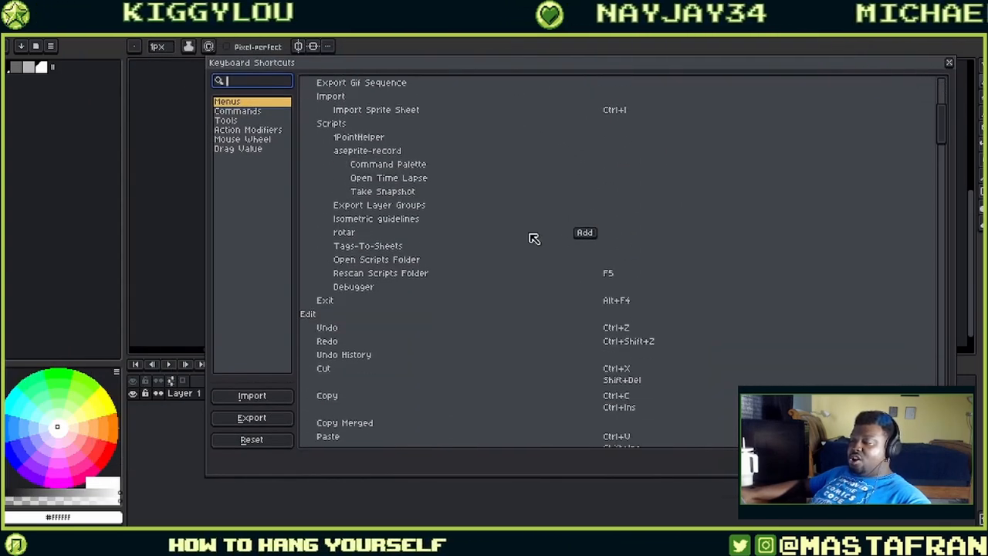
click(241, 129)
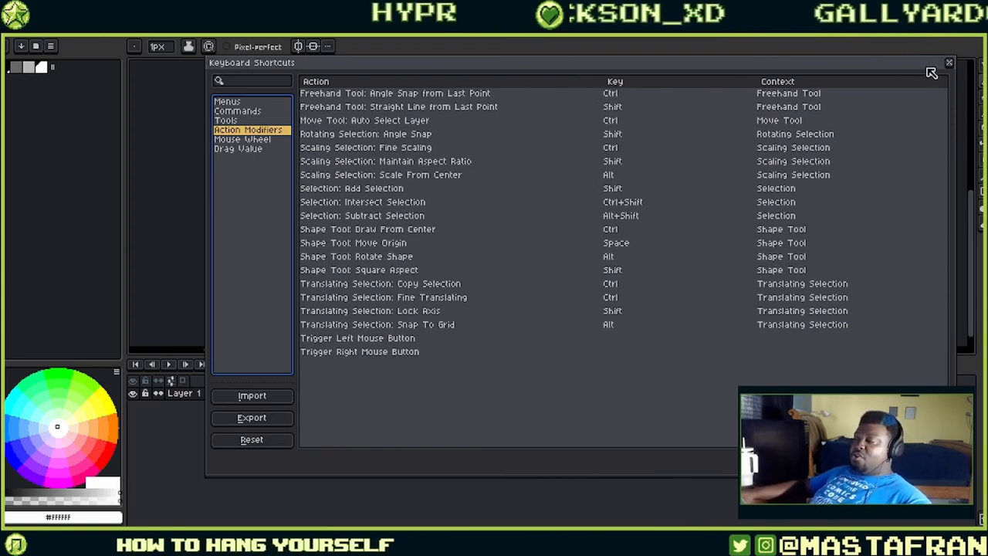
drag(932, 73, 841, 71)
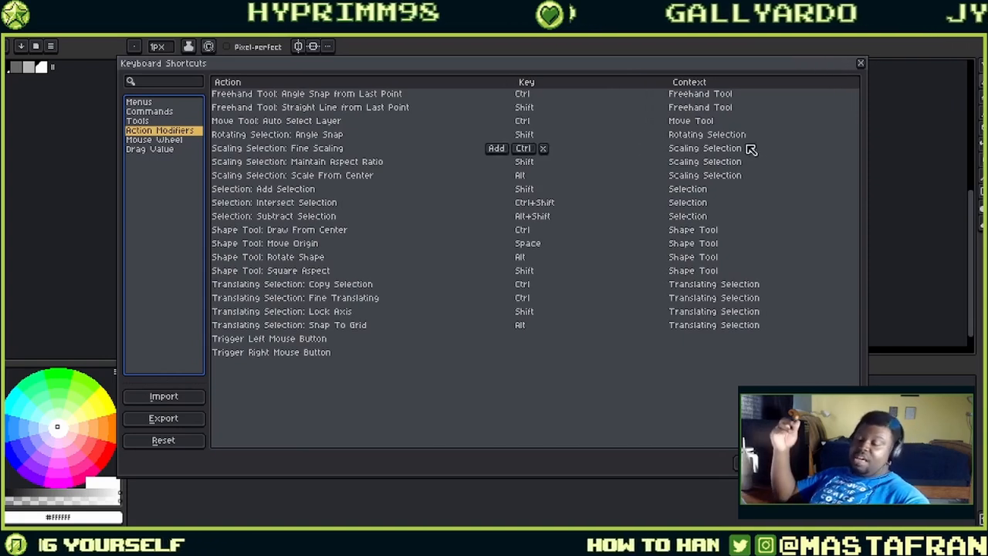
click(861, 63)
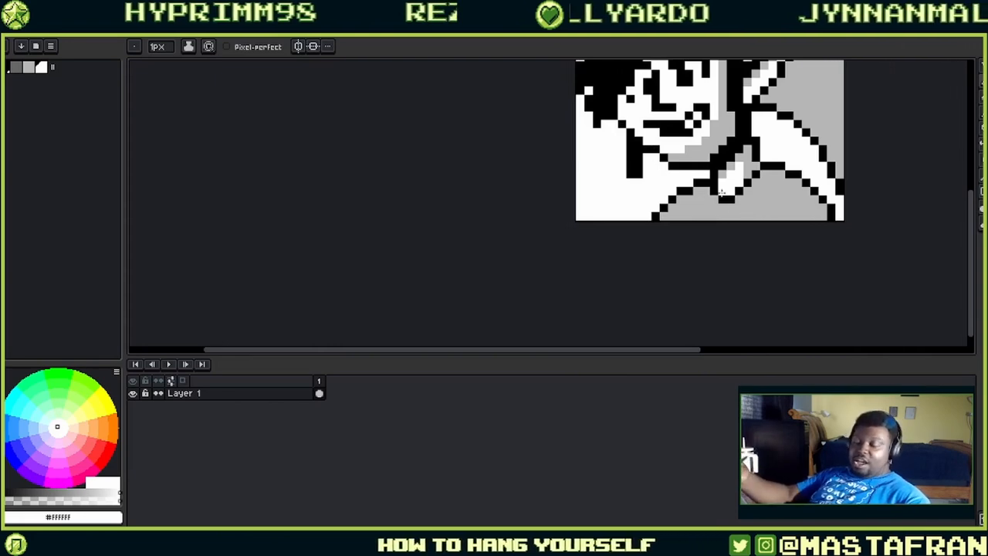
- Paint white highlight pixels beneath the left shoulder line and whiten a grey pixel inside the collar
alt+click(683, 170)
click(696, 190)
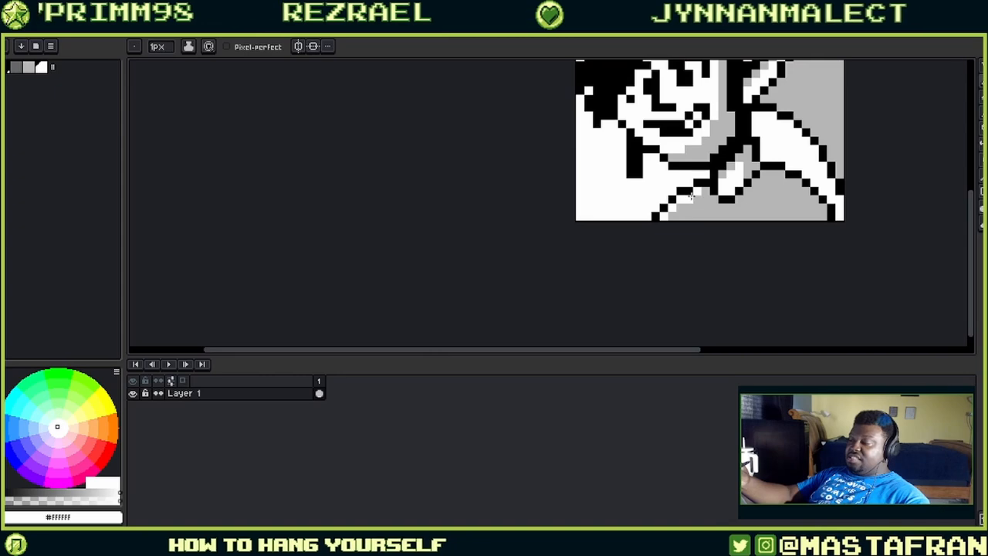
mouse_move(692, 195)
mouse_down()
mouse_move(668, 226)
mouse_move(683, 202)
mouse_up()
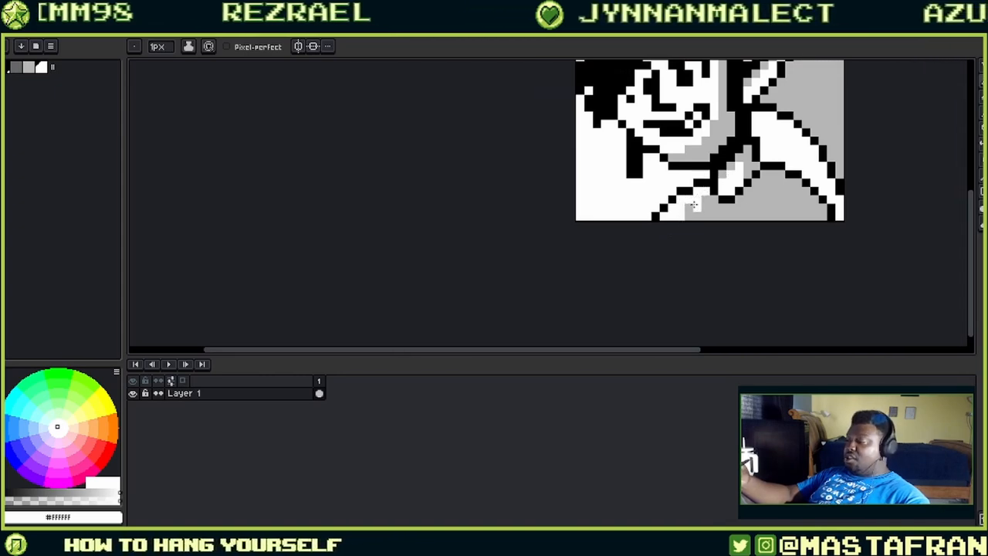
alt+click(727, 184)
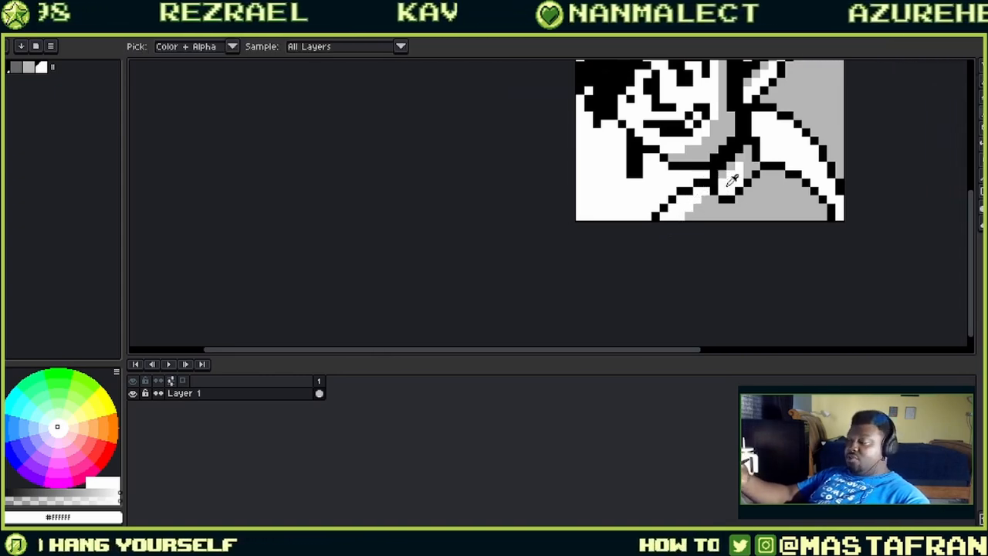
click(722, 174)
drag(783, 142, 734, 224)
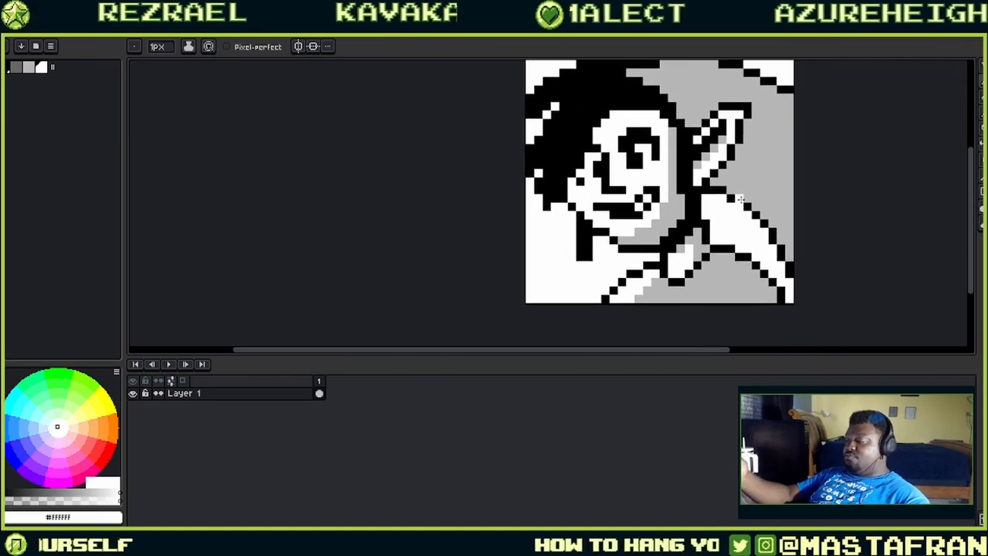
- Widen the torso highlight below the collar by filling the area left of a white boundary with white
alt+click(651, 278)
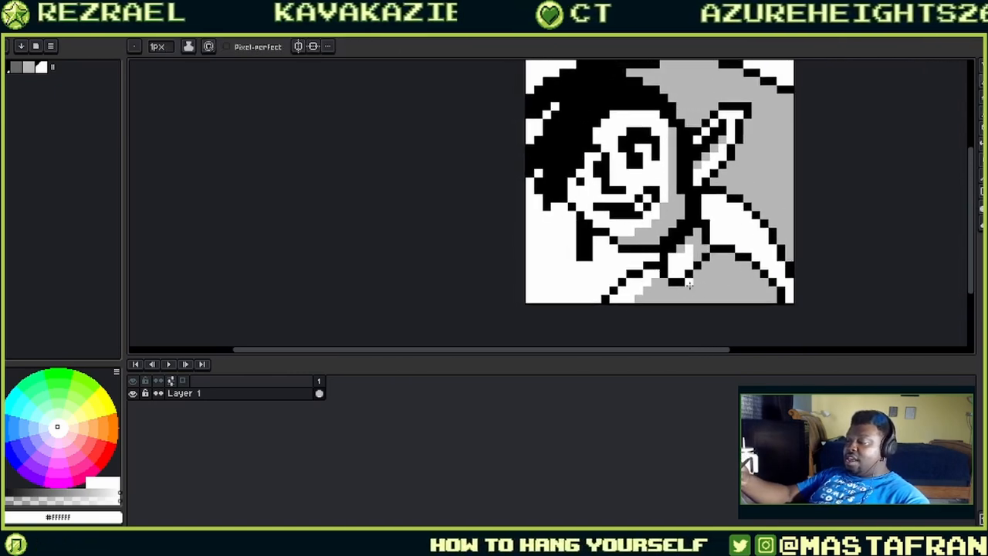
key(g)
click(679, 294)
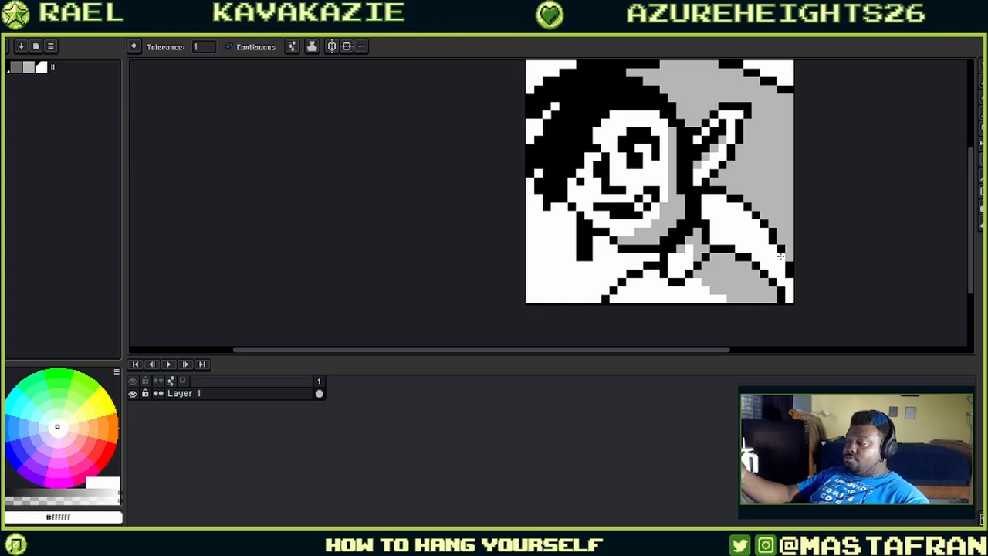
drag(780, 257, 658, 256)
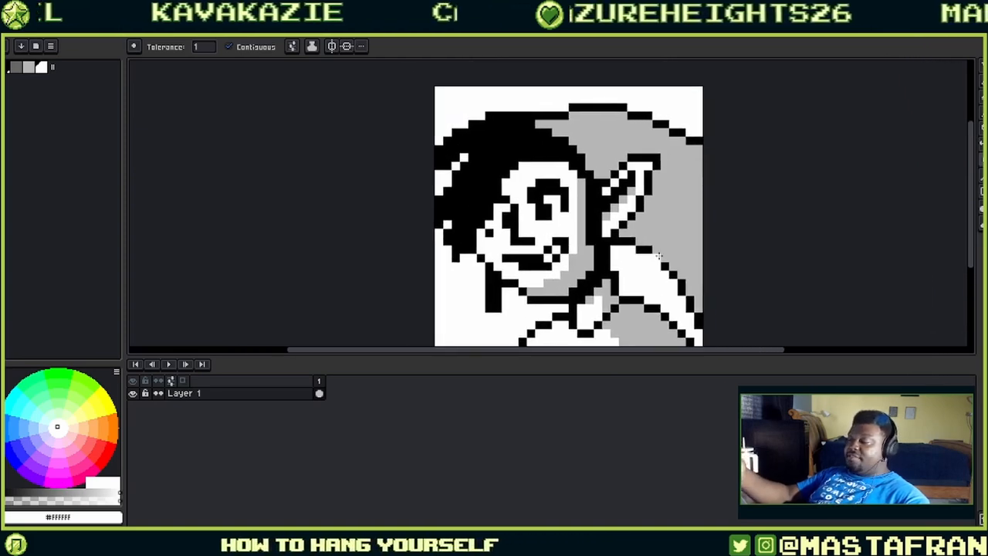
drag(748, 228, 695, 198)
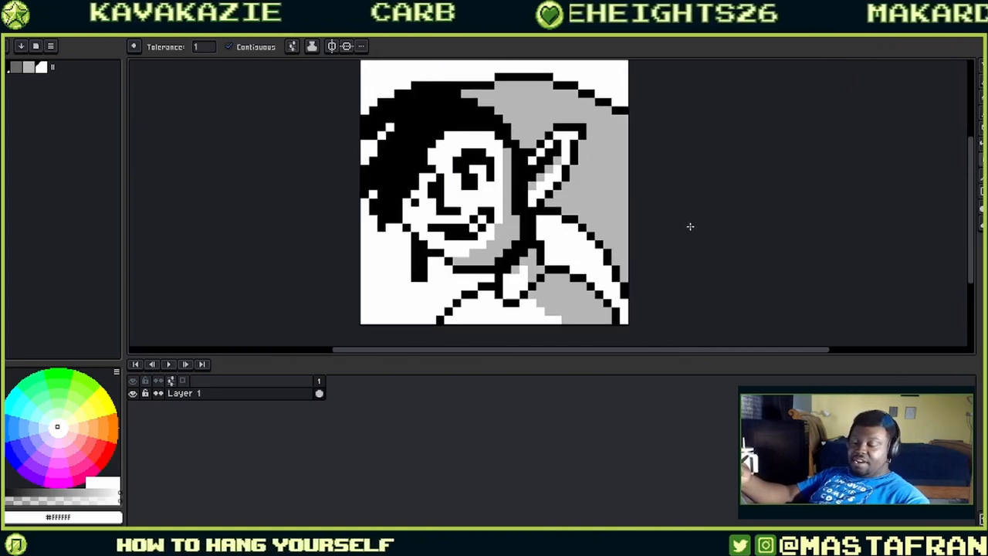
- Fill the strip behind the shoulder, the background around the head and the gaps in the hair with dark grey
click(19, 68)
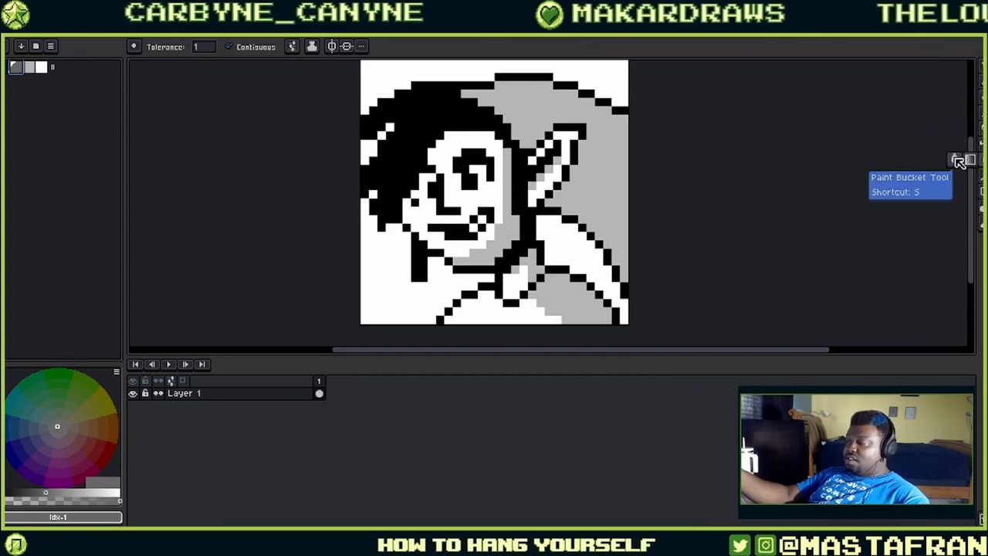
click(607, 218)
click(401, 294)
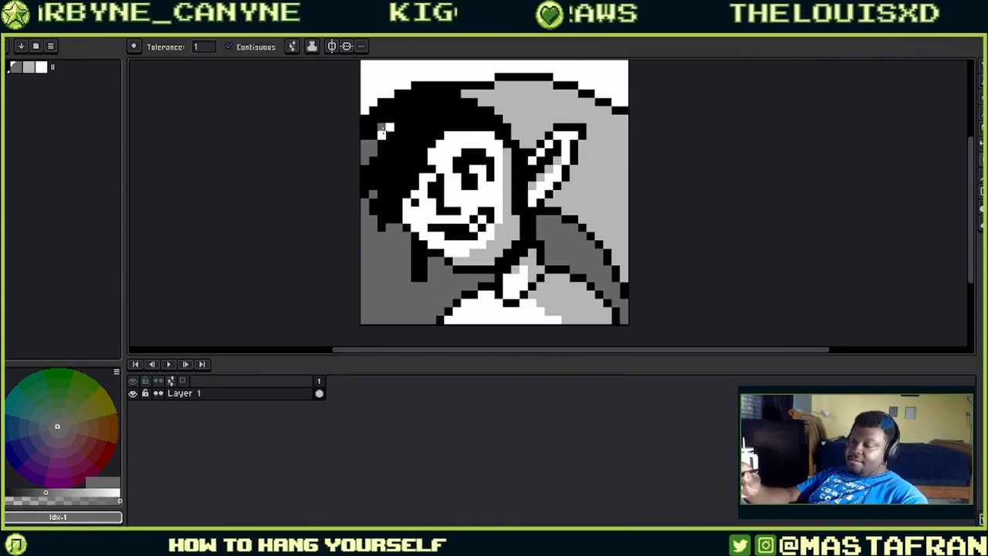
click(433, 75)
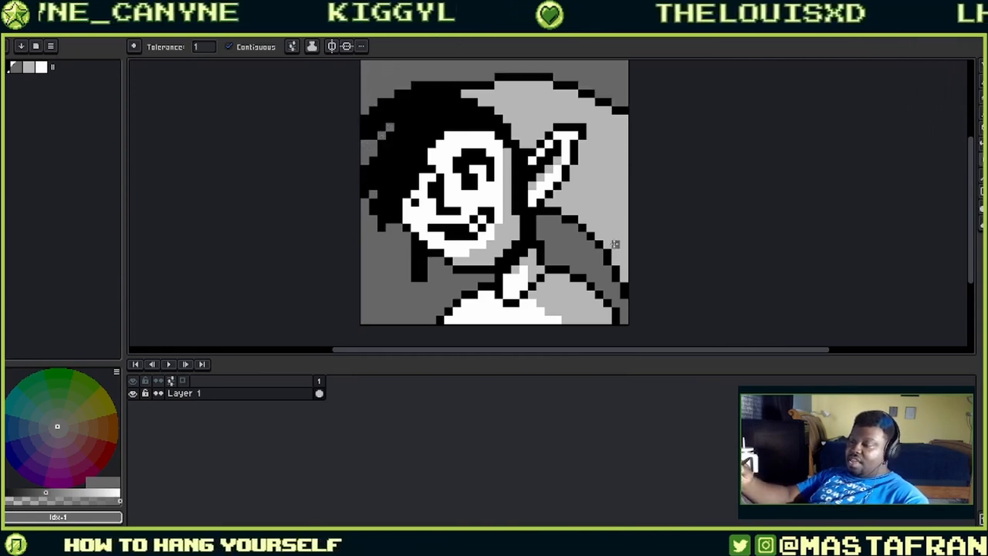
- Turn off Contiguous filling, try recolouring all black pixels dark grey and the merged areas black, and undo the fills
click(247, 47)
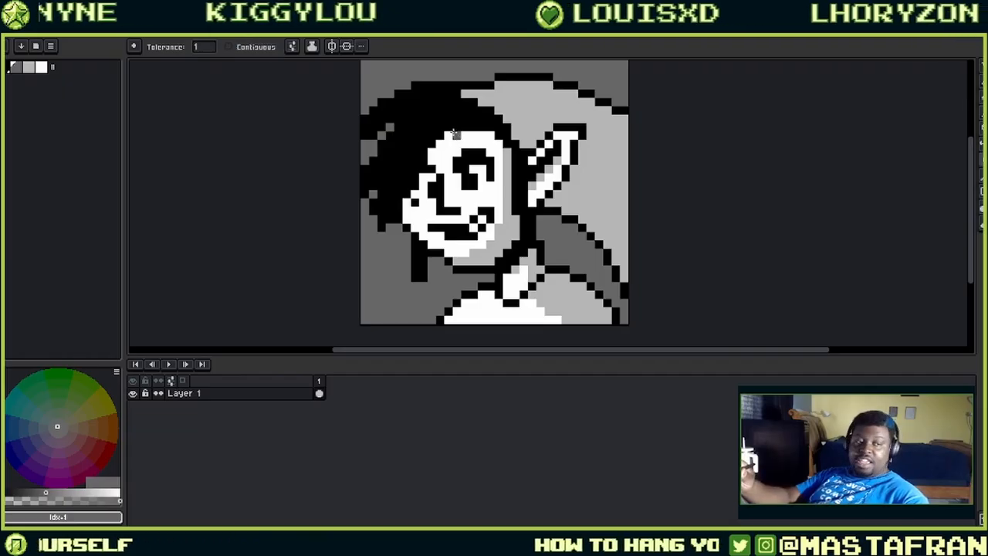
click(431, 94)
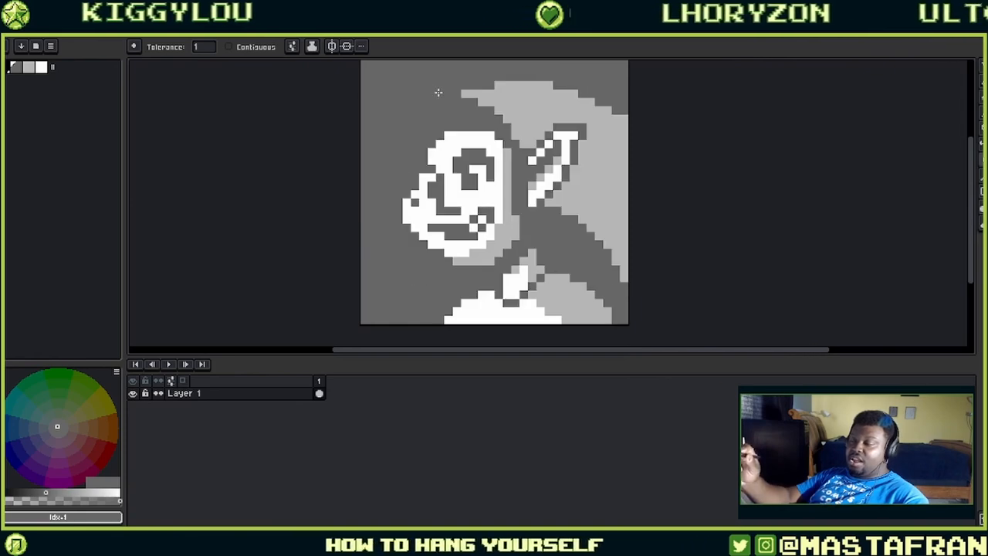
key(ctrl+z)
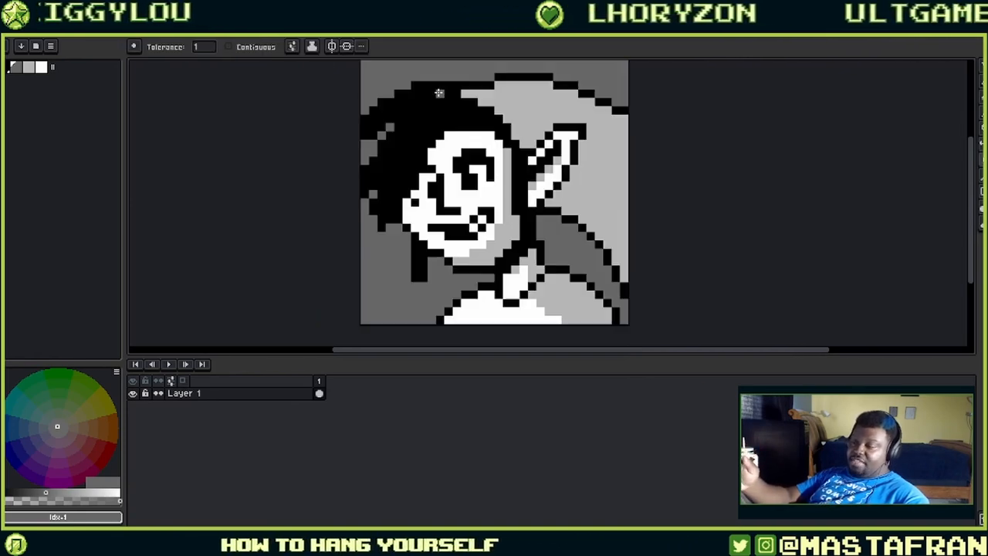
click(440, 113)
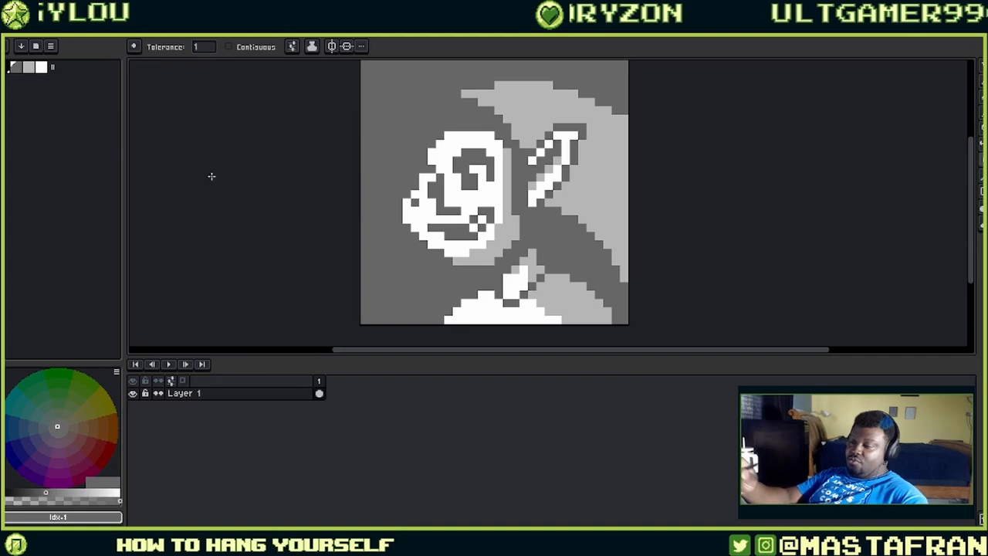
click(10, 67)
click(430, 111)
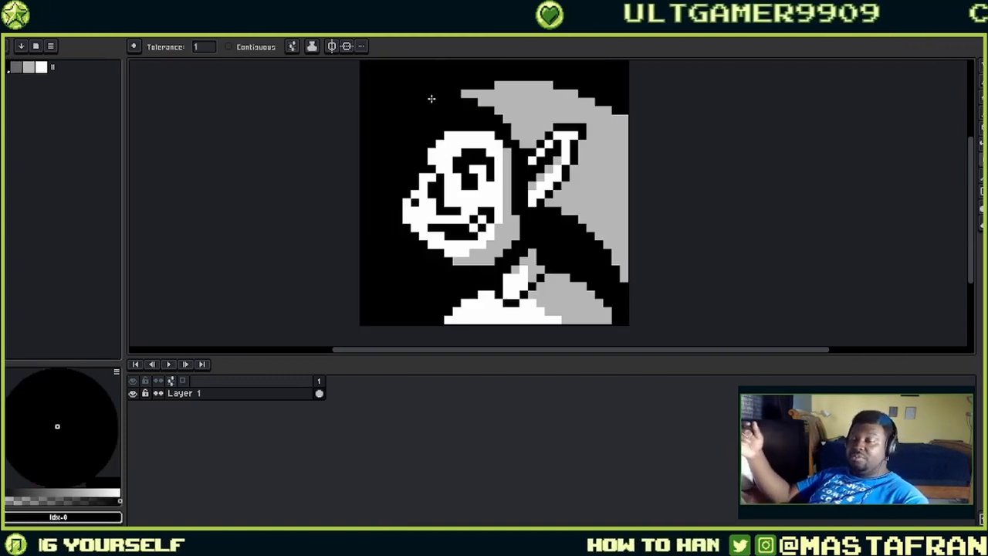
key(ctrl+z)
key(ctrl+z)
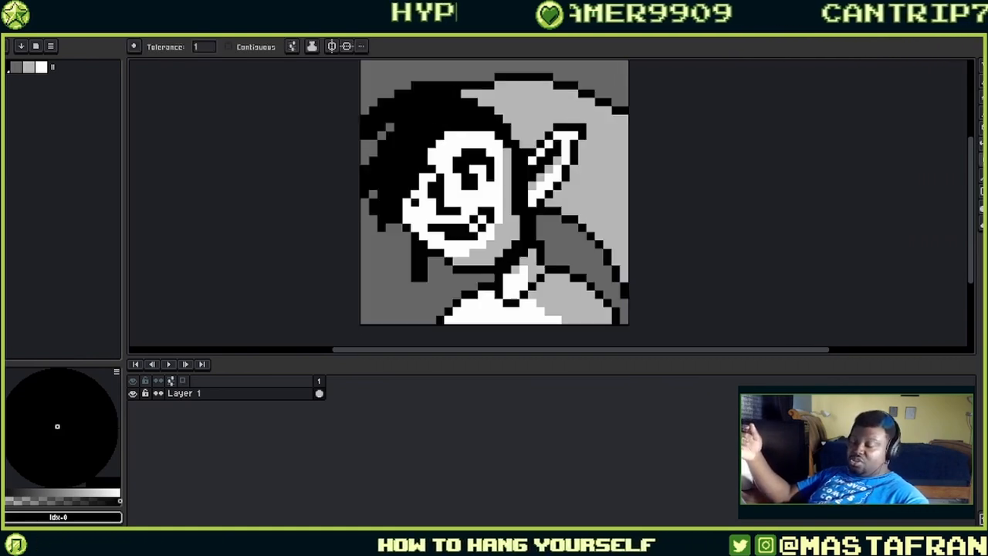
click(30, 16)
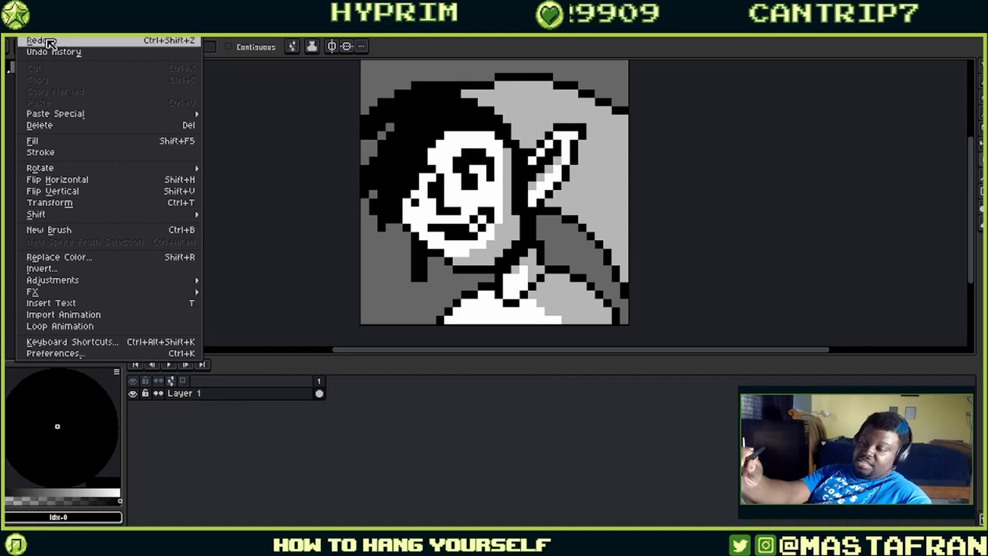
click(335, 238)
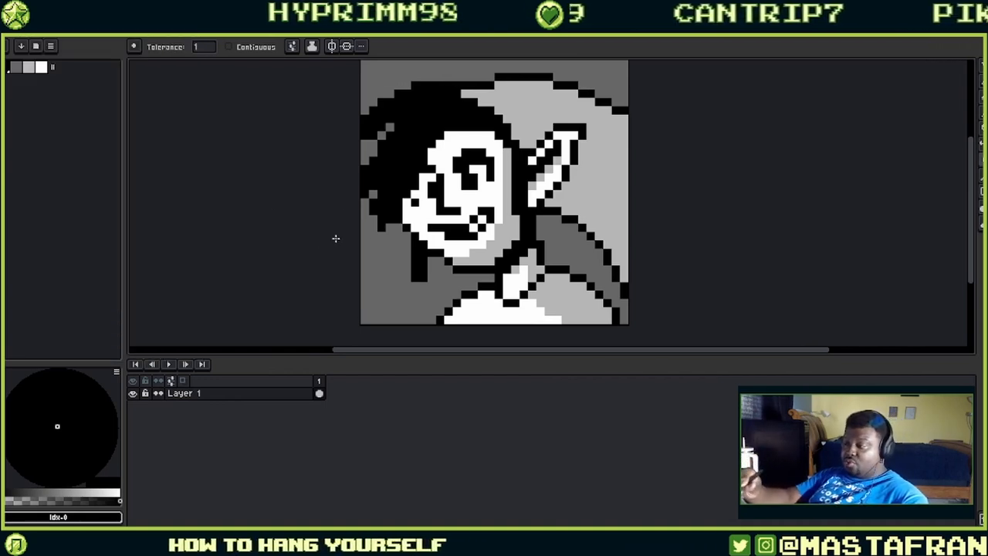
alt+click(502, 95)
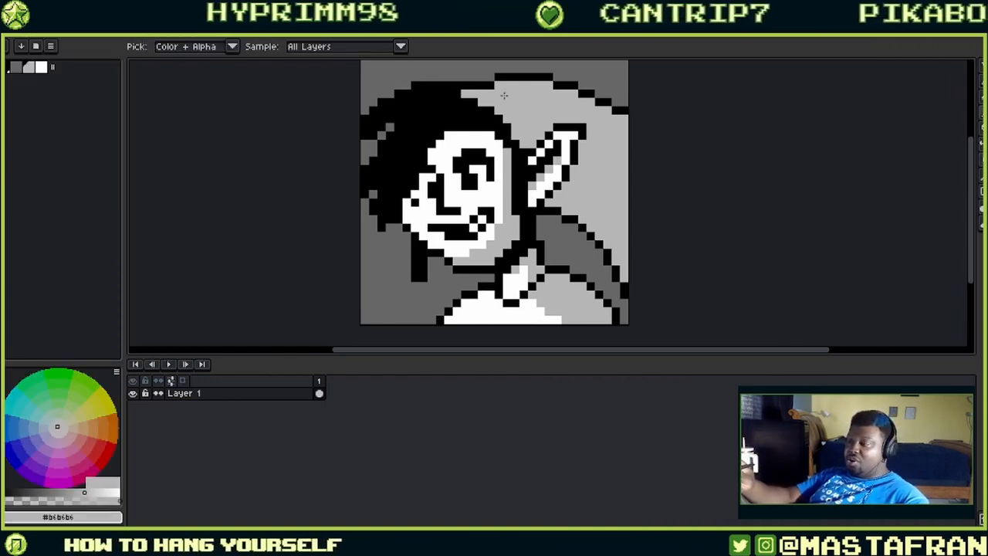
click(483, 88)
key(ctrl+z)
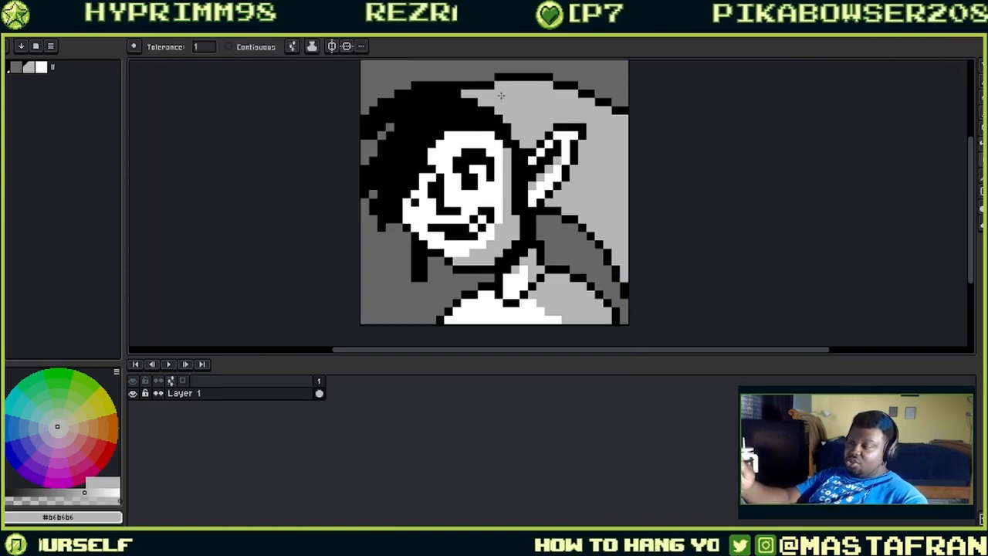
- Paint over the topmost row of black hair pixels with sampled dark grey to lower the crown
alt+click(459, 75)
click(466, 85)
key(ctrl+z)
key(b)
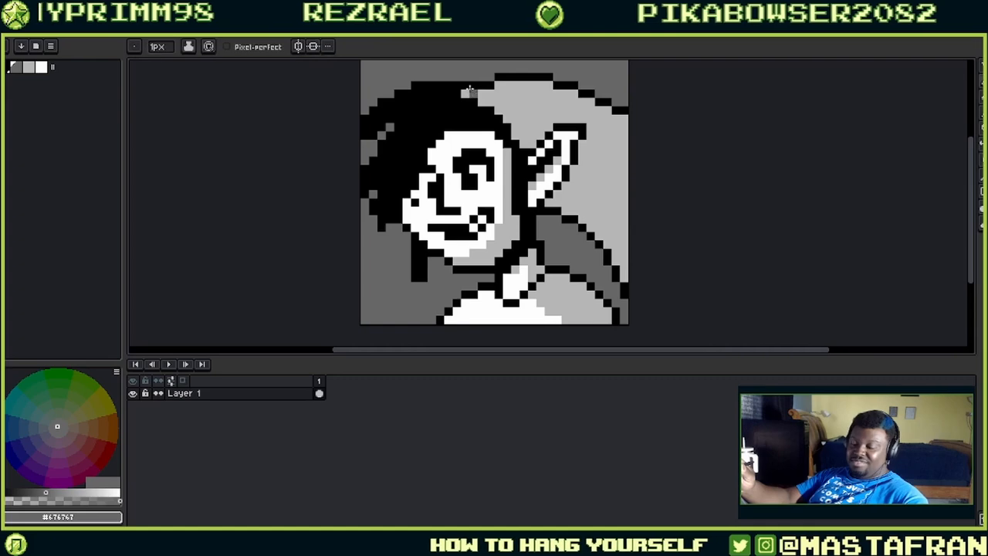
key(g)
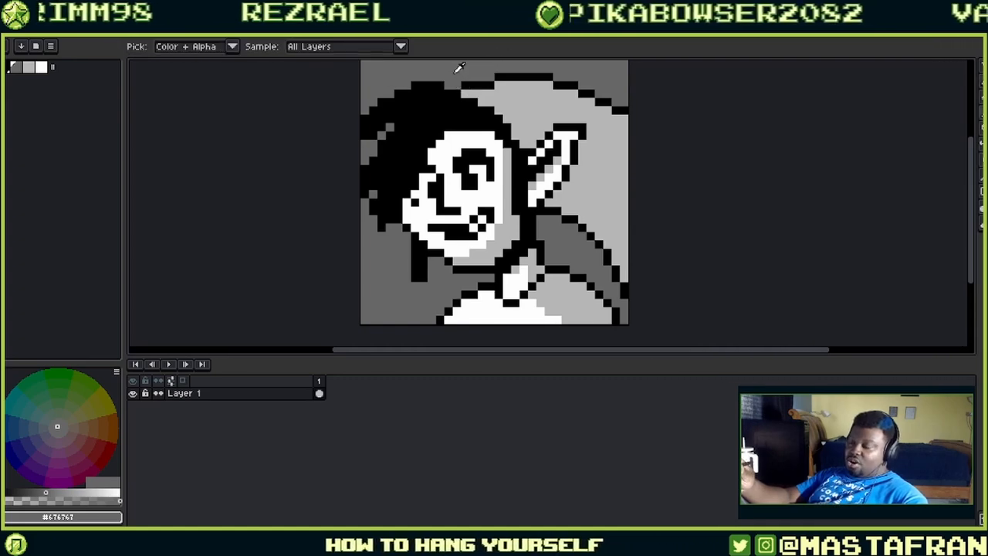
key(b)
key(i)
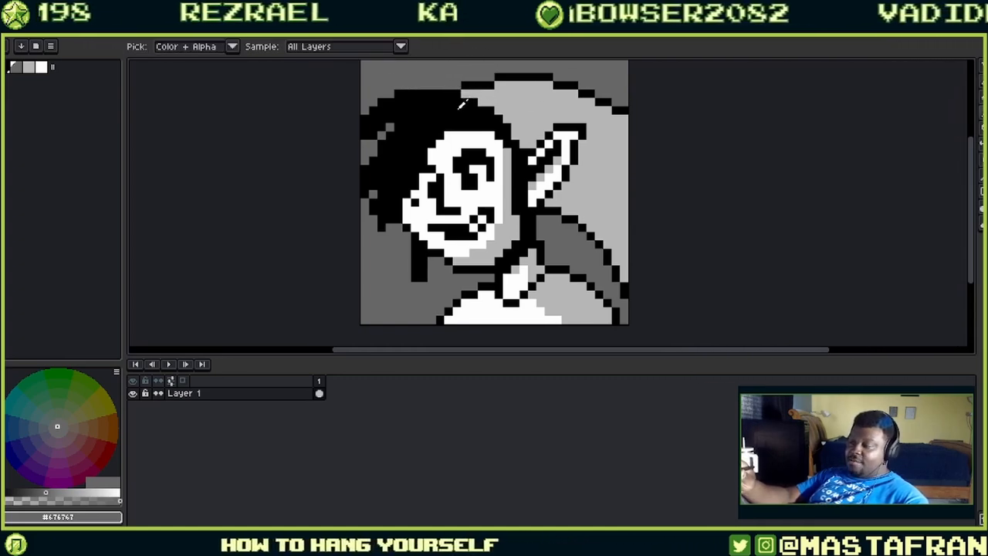
key(b)
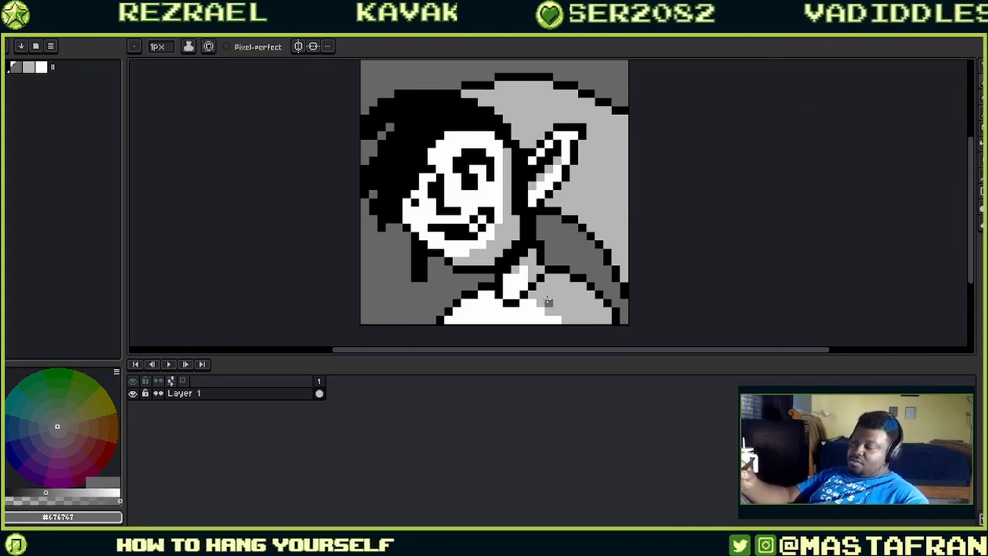
- Paint black over the outer part of the light grey jaw shading to thicken the shadow between face and neck
key(i)
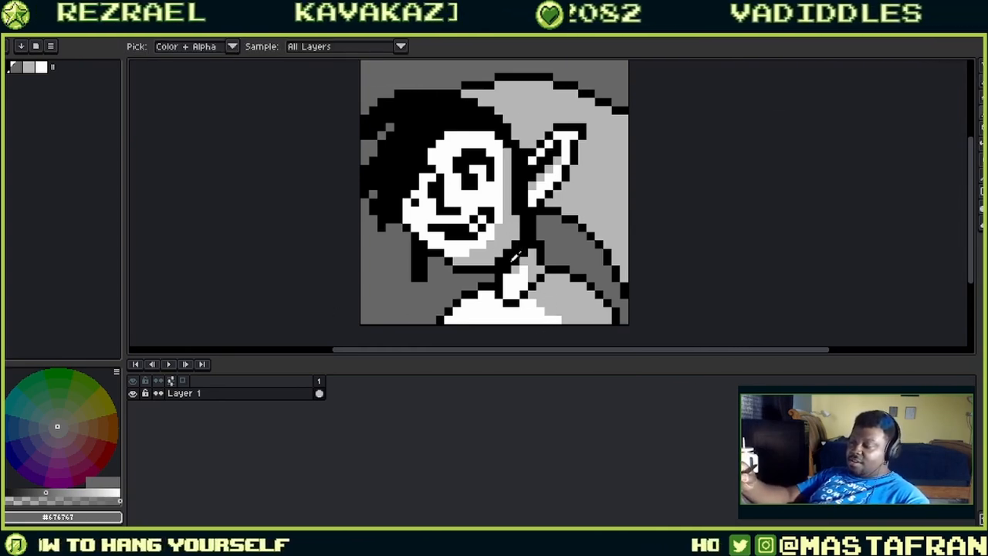
click(518, 262)
key(b)
key(i)
click(505, 245)
key(b)
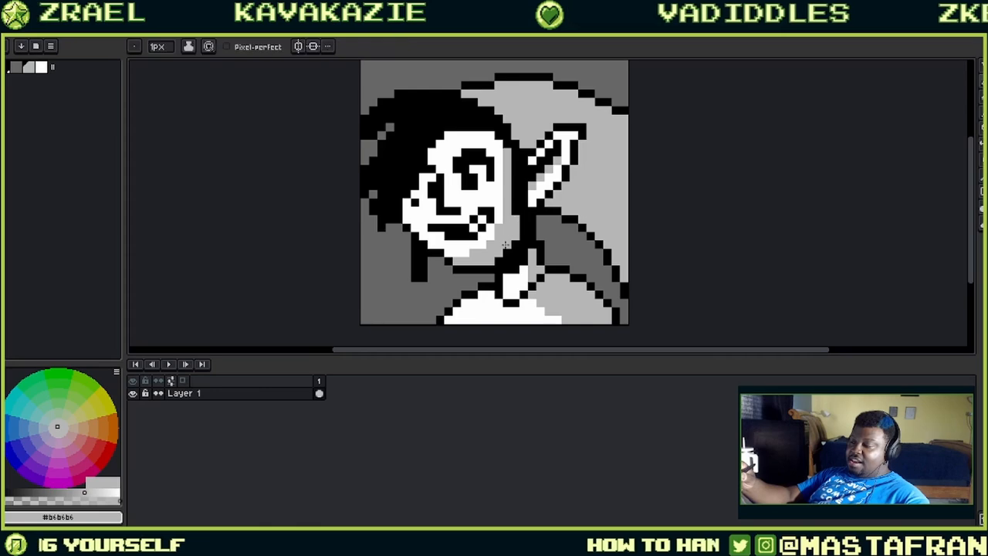
drag(524, 209, 609, 209)
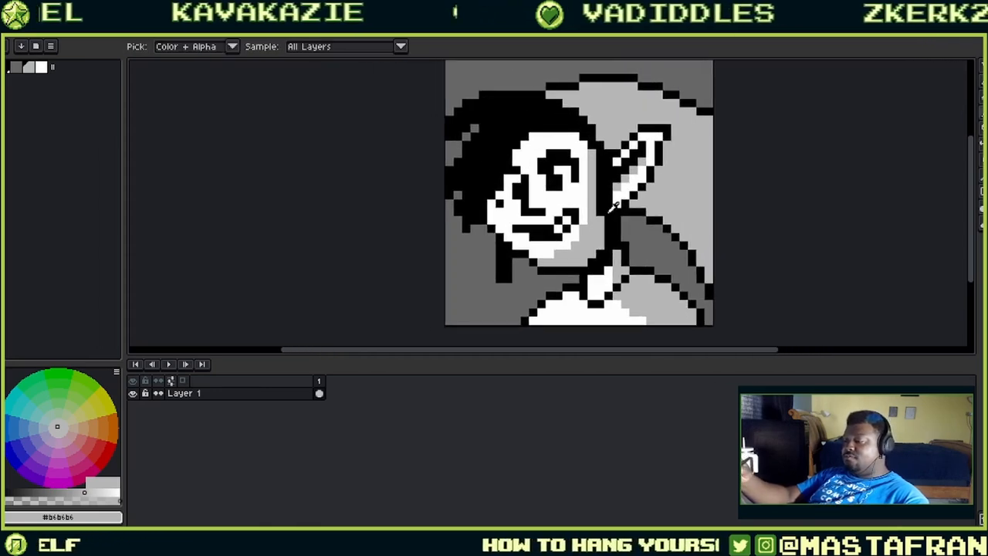
alt+click(608, 219)
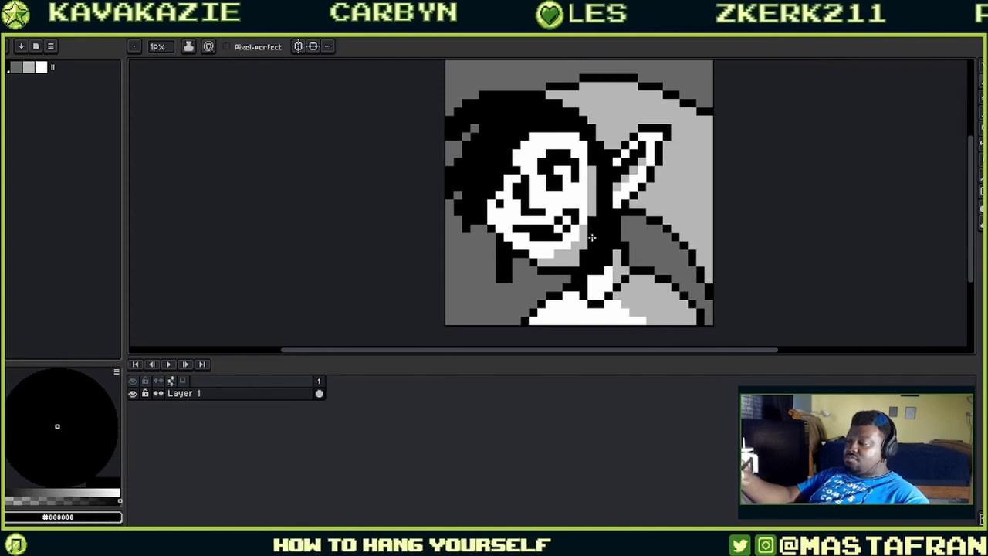
- Erase the outline above the dark grey strip behind the shoulder with light grey and redraw it as a straighter black diagonal
alt+click(709, 246)
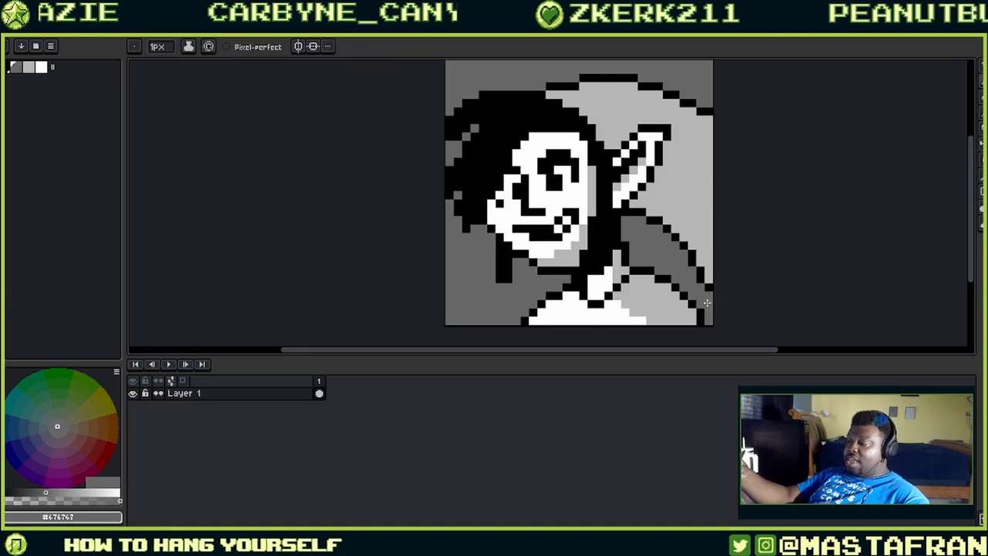
key(alt)
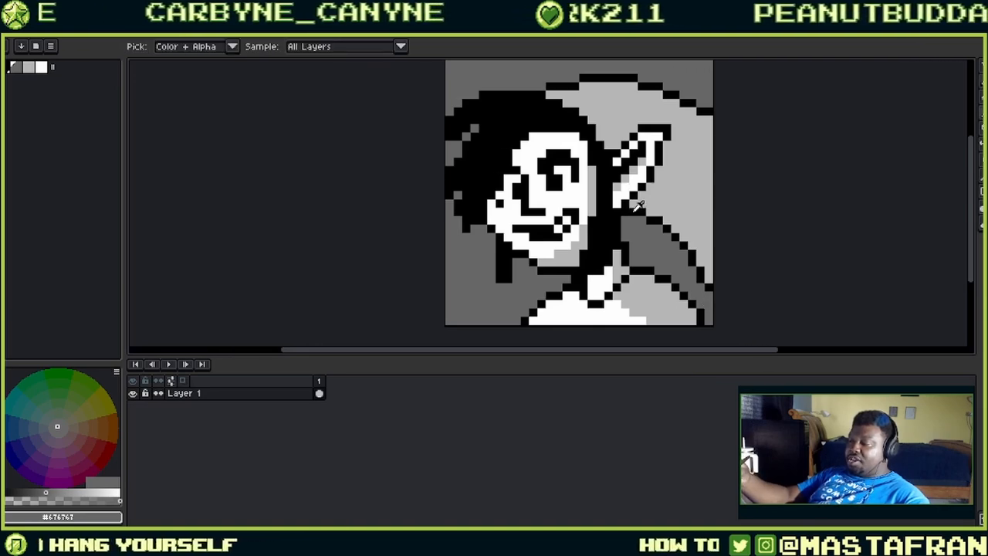
alt+click(633, 211)
alt+click(633, 220)
alt+click(638, 211)
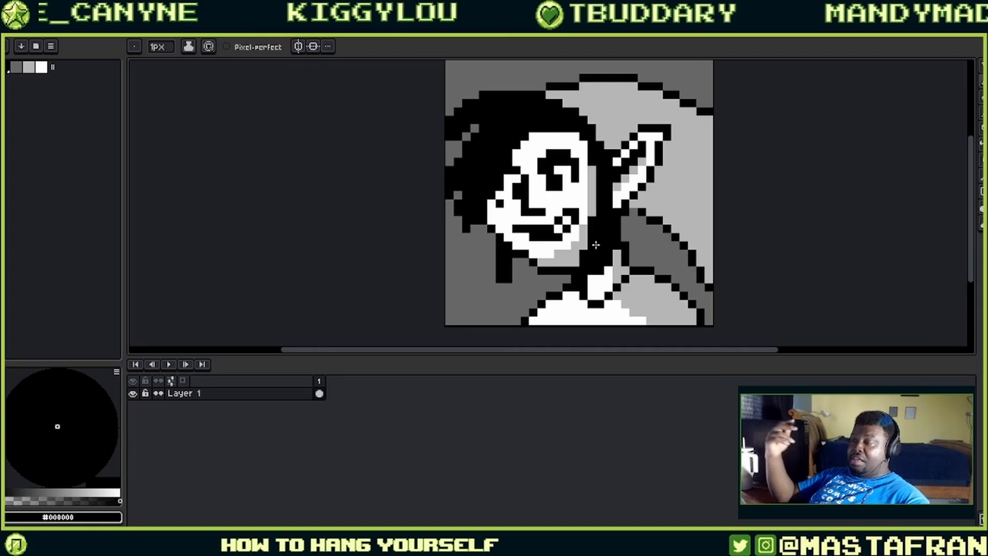
alt+click(642, 208)
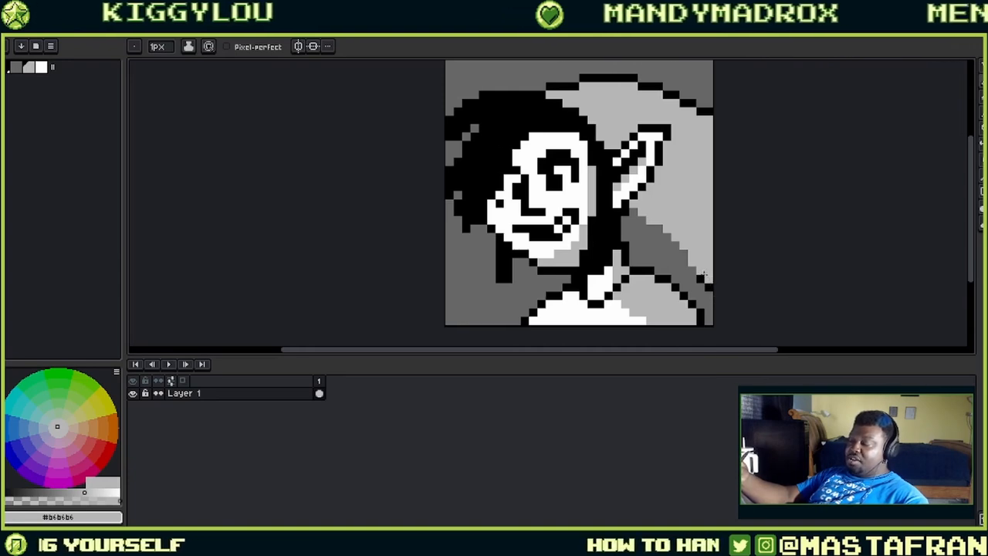
alt+click(701, 275)
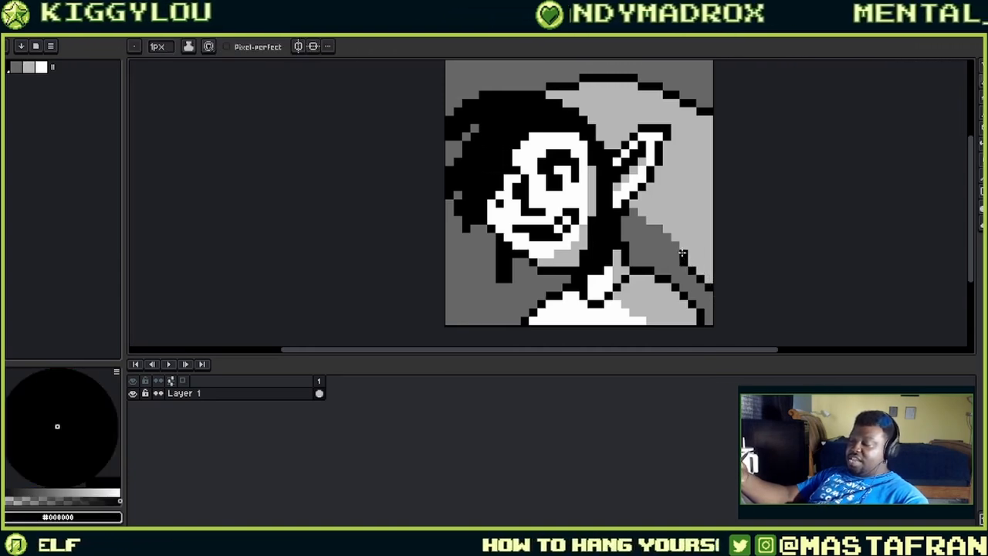
drag(674, 242, 638, 214)
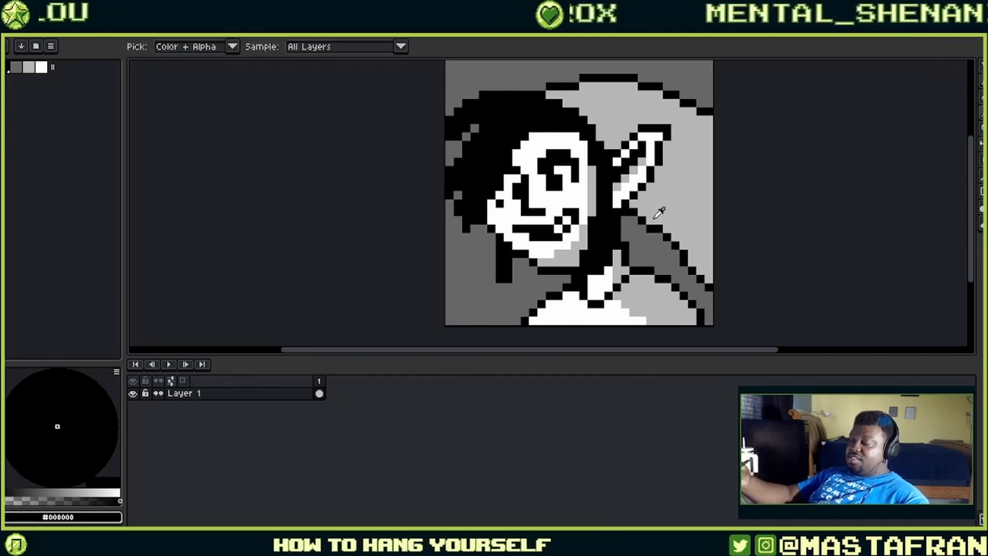
alt+click(658, 211)
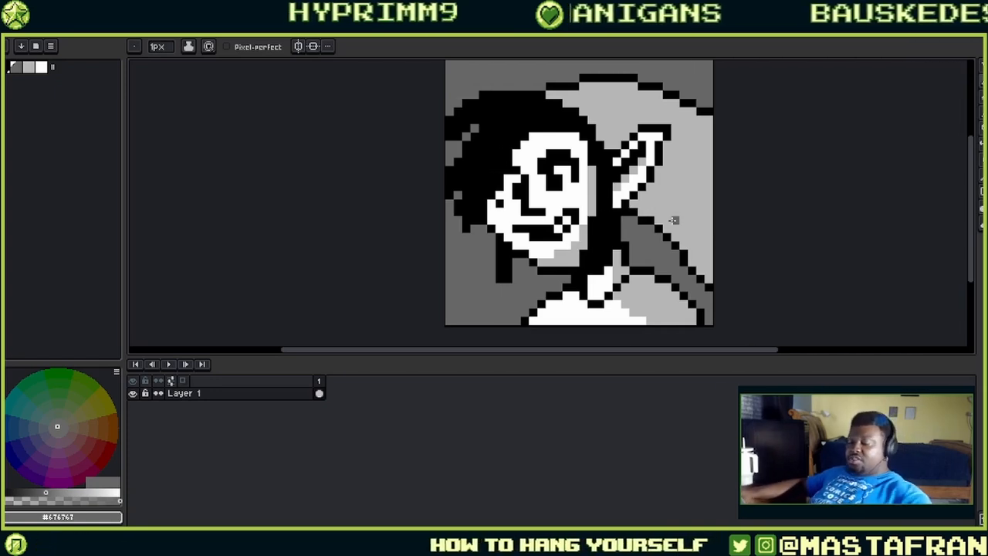
- Thicken the diagonal outline above the dark grey strip into a broad black band
alt+click(608, 220)
drag(658, 221, 709, 278)
mouse_move(649, 213)
mouse_down()
mouse_move(641, 211)
mouse_move(727, 260)
mouse_up()
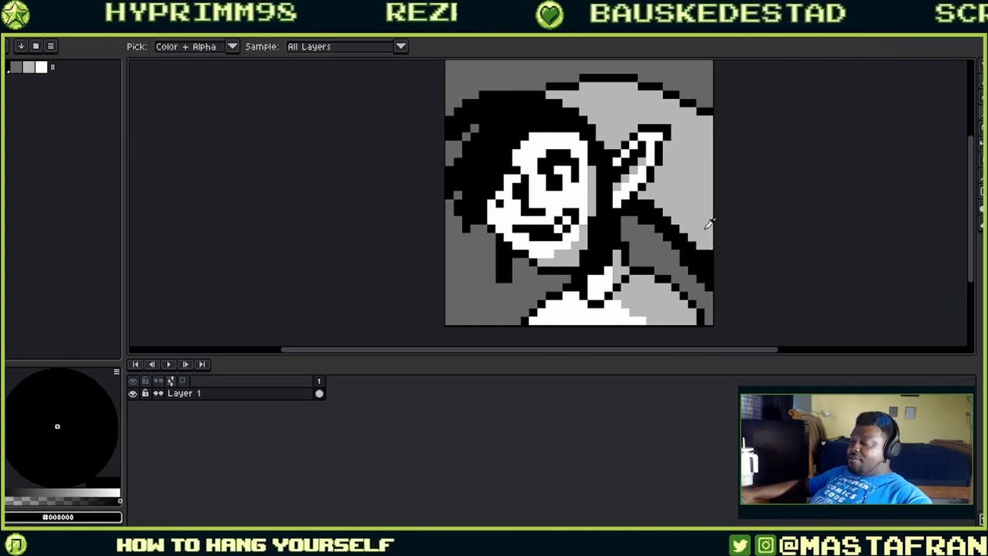
- Trim the outer edge of the black diagonal band into even steps with light grey, working in full-screen view
alt+click(708, 246)
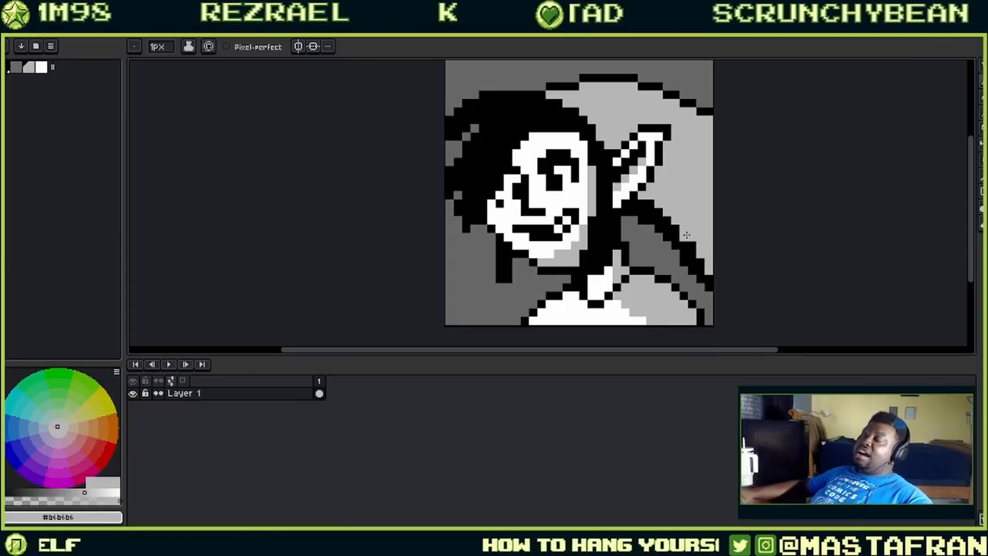
drag(706, 241, 591, 214)
scroll(590, 214, up, 2)
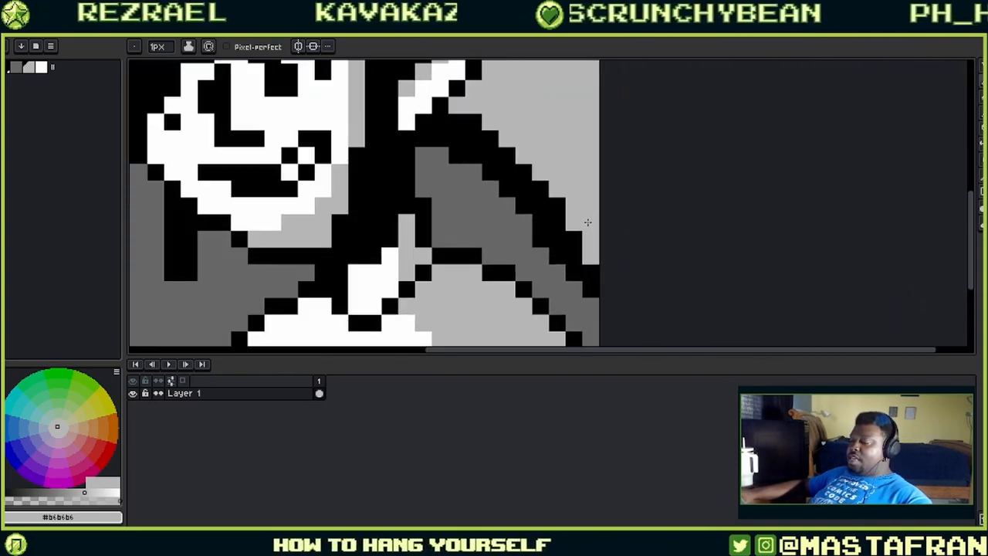
scroll(572, 286, up, 2)
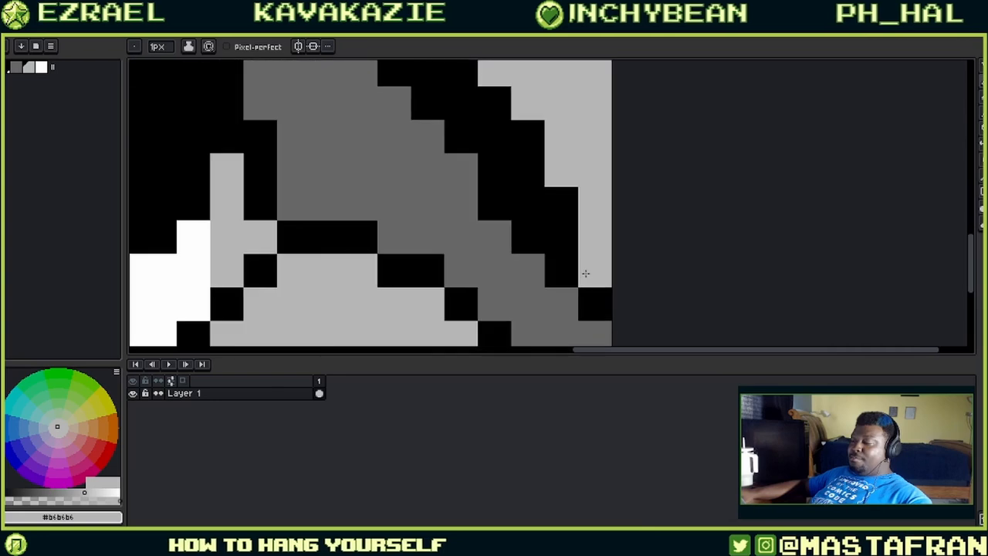
key(ctrl+f)
key(ctrl+f)
scroll(575, 249, up, 1)
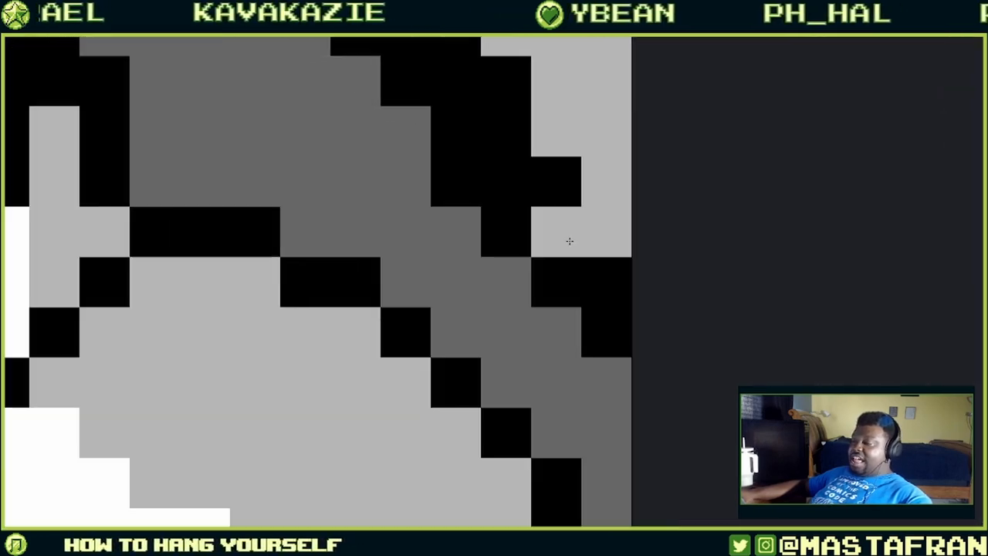
drag(567, 235, 685, 291)
scroll(670, 293, down, 3)
scroll(649, 268, up, 1)
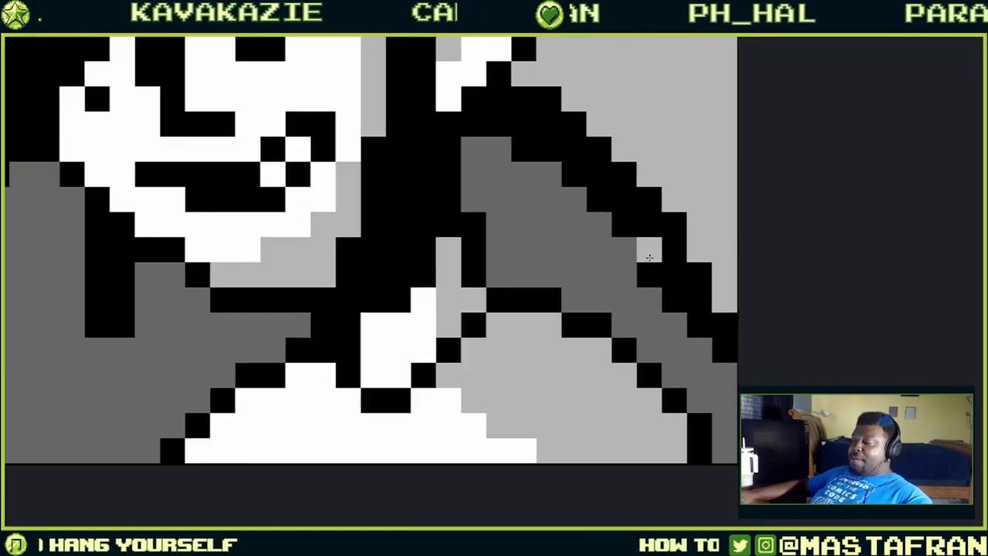
- Narrow the grey shading under the chin with black and extend the top of the neck with white and light grey pixels
mouse_move(449, 198)
mouse_down()
mouse_move(536, 244)
mouse_move(559, 271)
mouse_up()
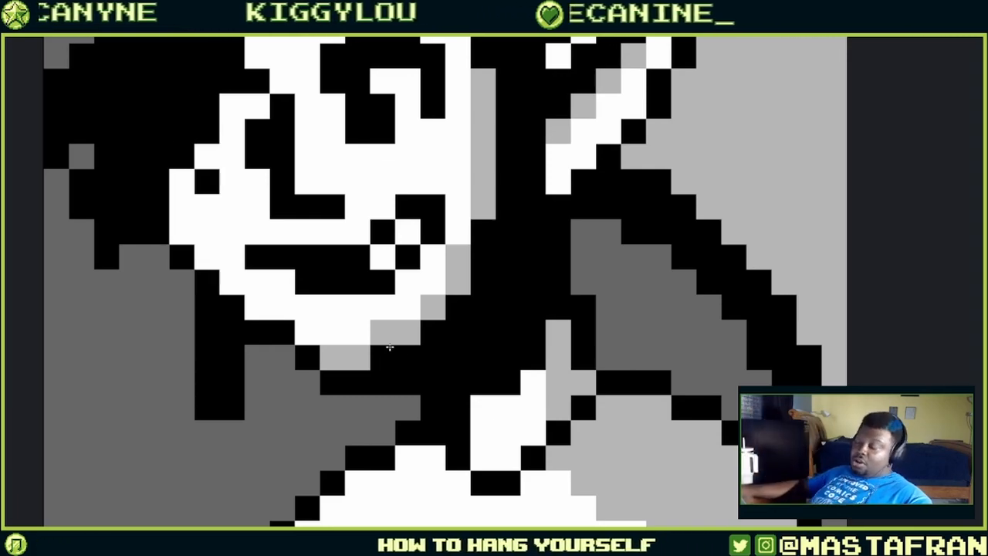
click(383, 359)
click(511, 383)
click(532, 356)
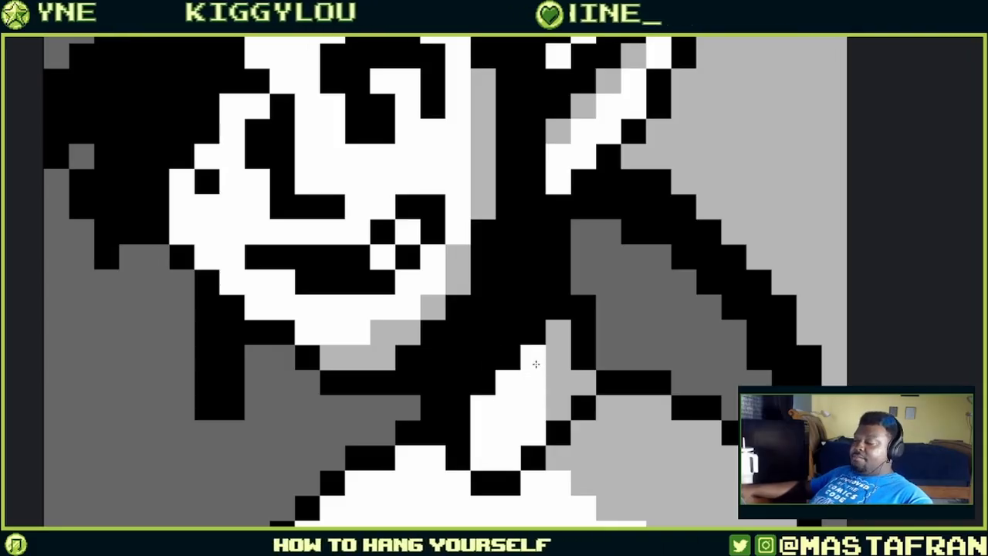
click(559, 360)
click(559, 357)
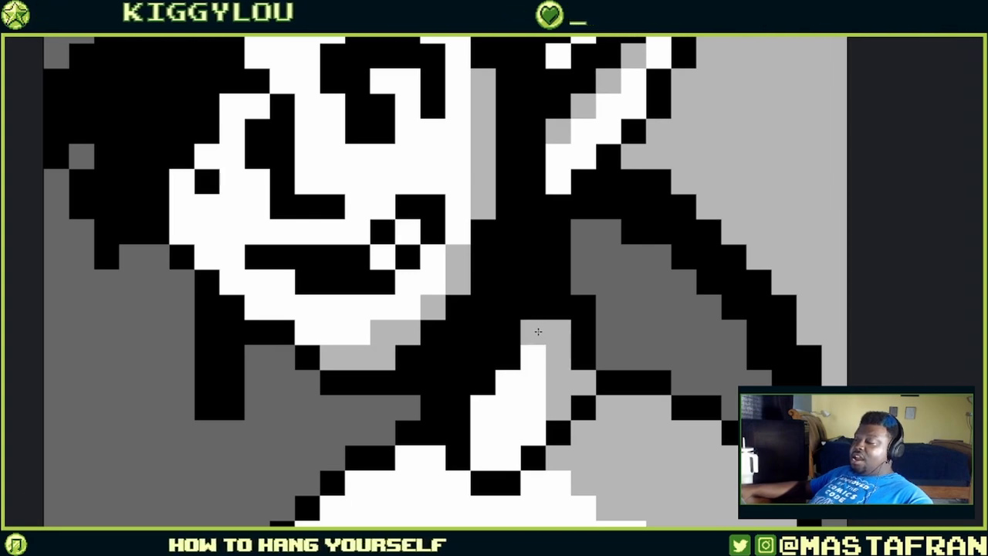
- Shade the upper neck with a row of light grey pixels and widen the neck's left edge with white
click(483, 381)
click(511, 379)
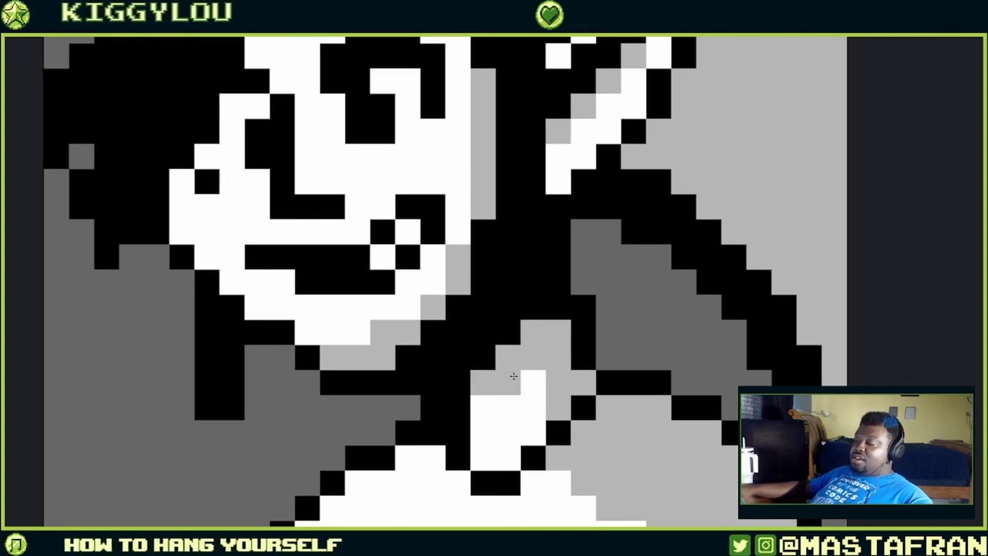
click(457, 382)
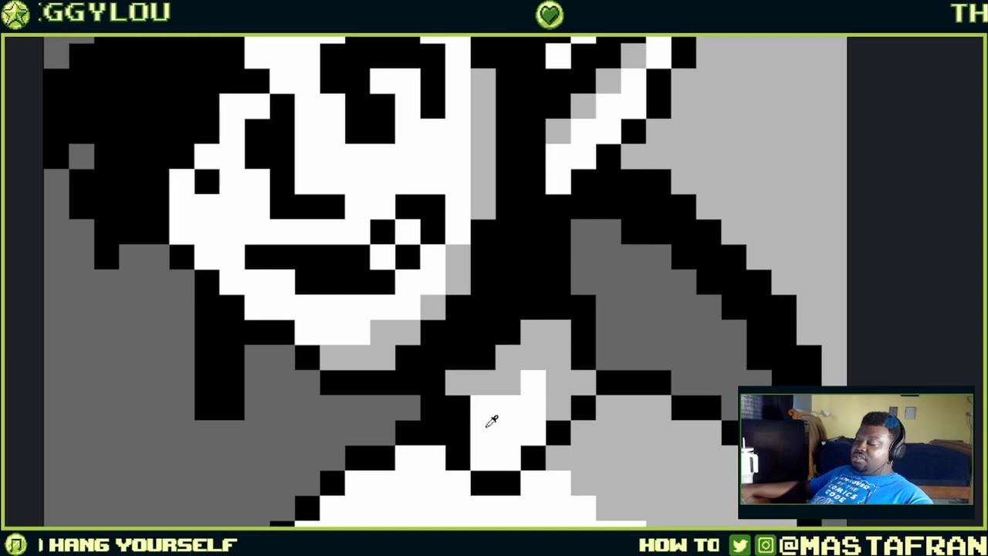
click(459, 432)
click(461, 411)
scroll(473, 414, down, 3)
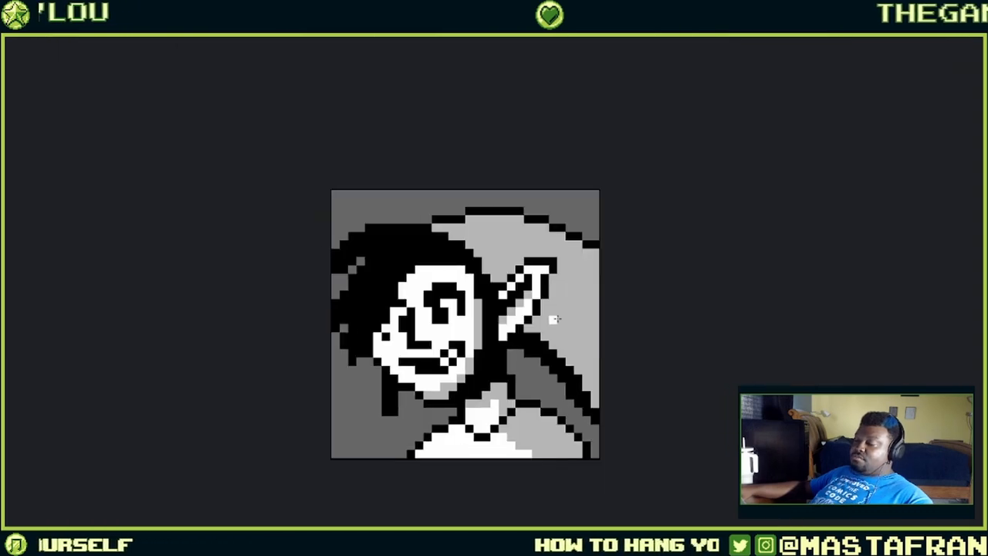
scroll(589, 293, up, 4)
scroll(583, 306, down, 3)
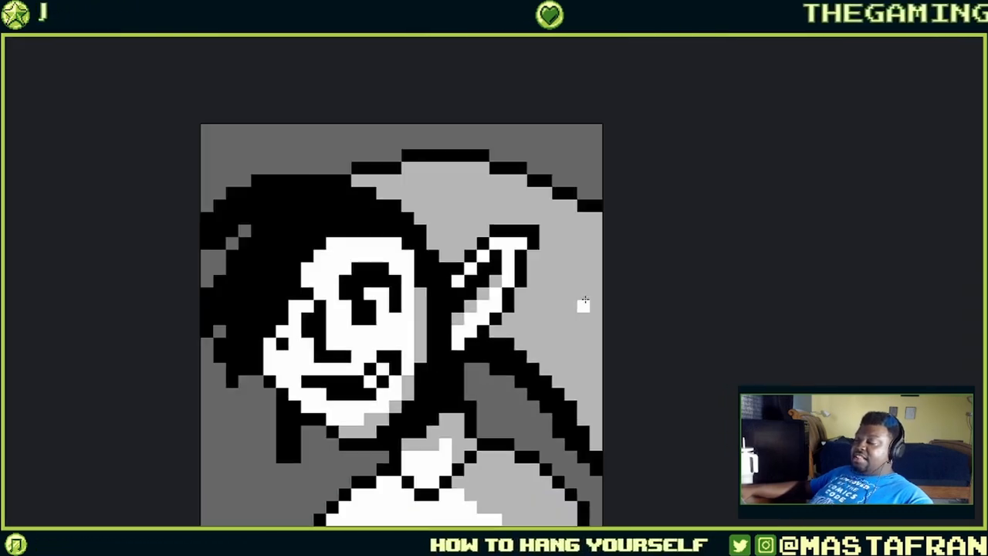
- Thin the black diagonal behind the shoulder to a one-pixel outline and lower the right end of the background arc one pixel
drag(578, 304, 562, 236)
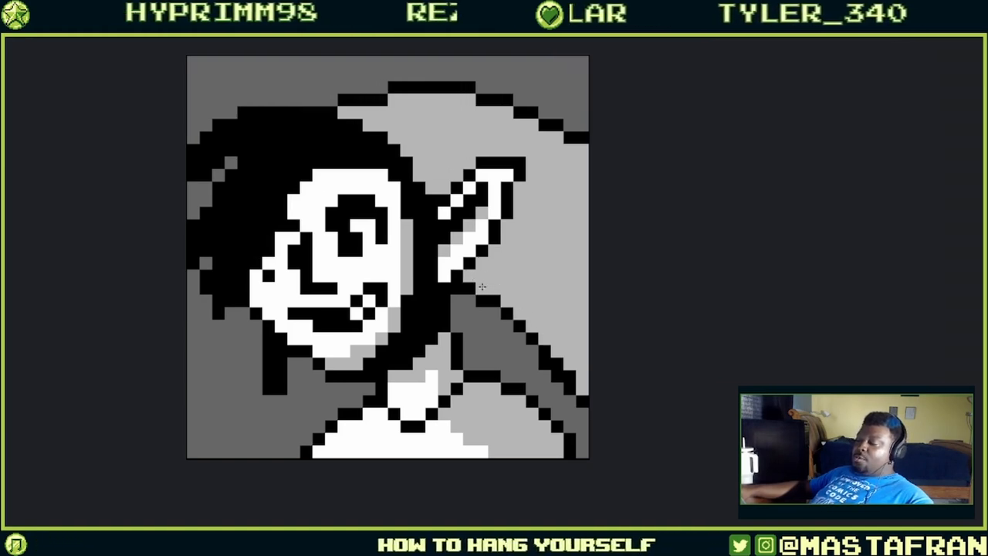
scroll(513, 270, down, 3)
scroll(524, 259, up, 2)
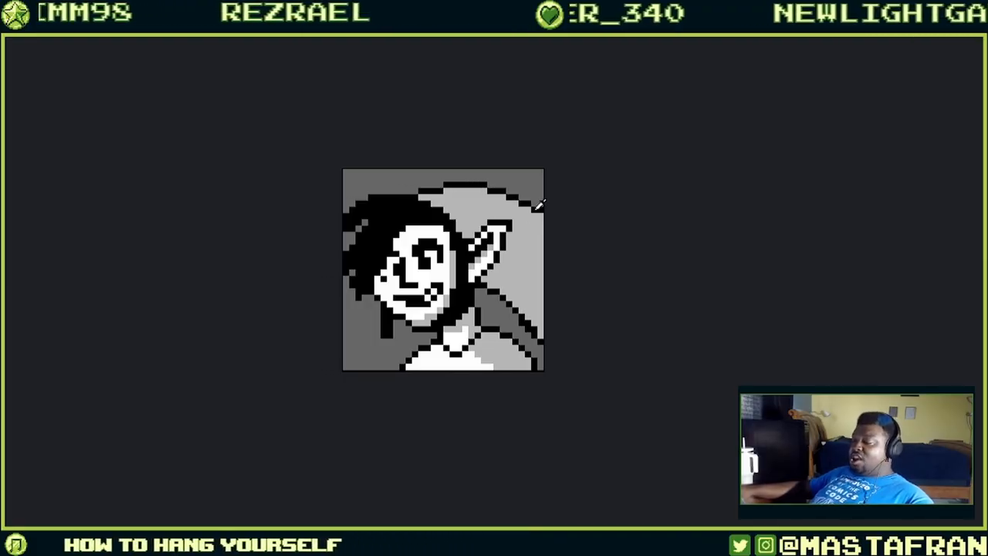
scroll(539, 215, up, 1)
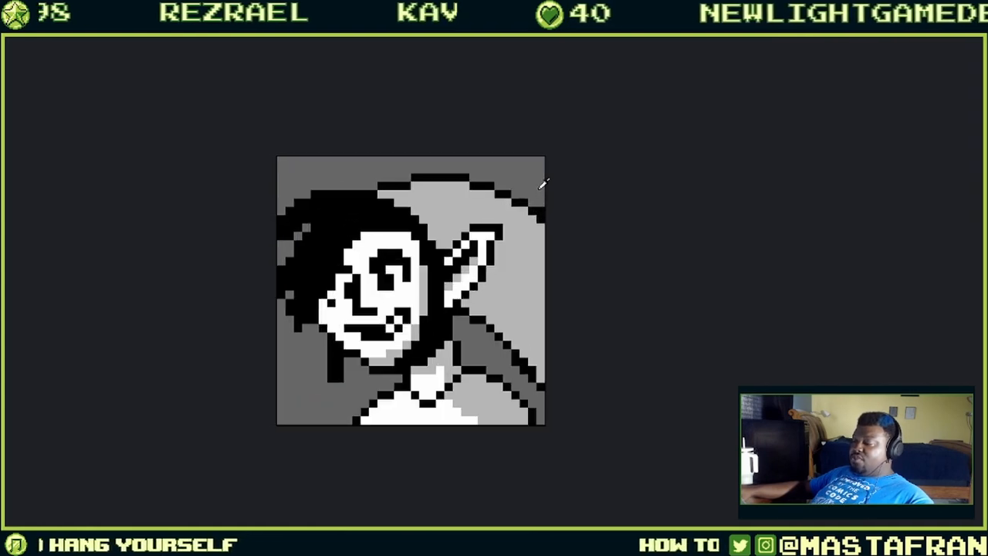
scroll(543, 208, up, 2)
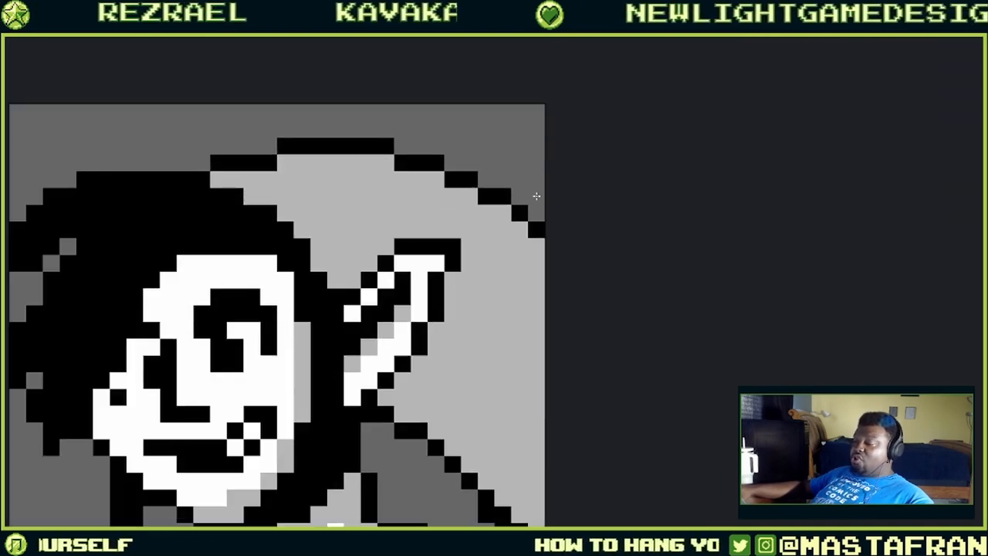
- Examine the whole portrait at close and thumbnail size to judge how its shapes and tones read
click(489, 199)
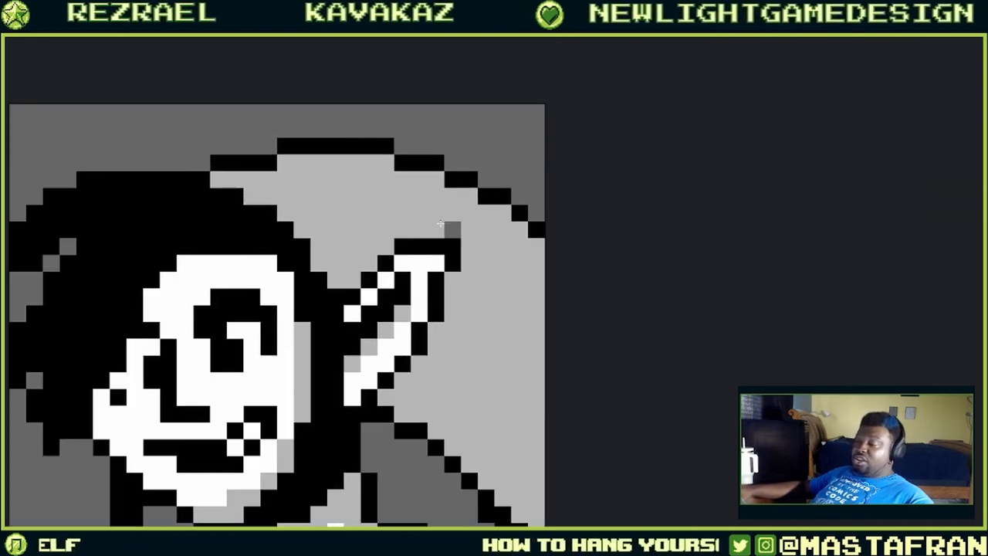
click(303, 227)
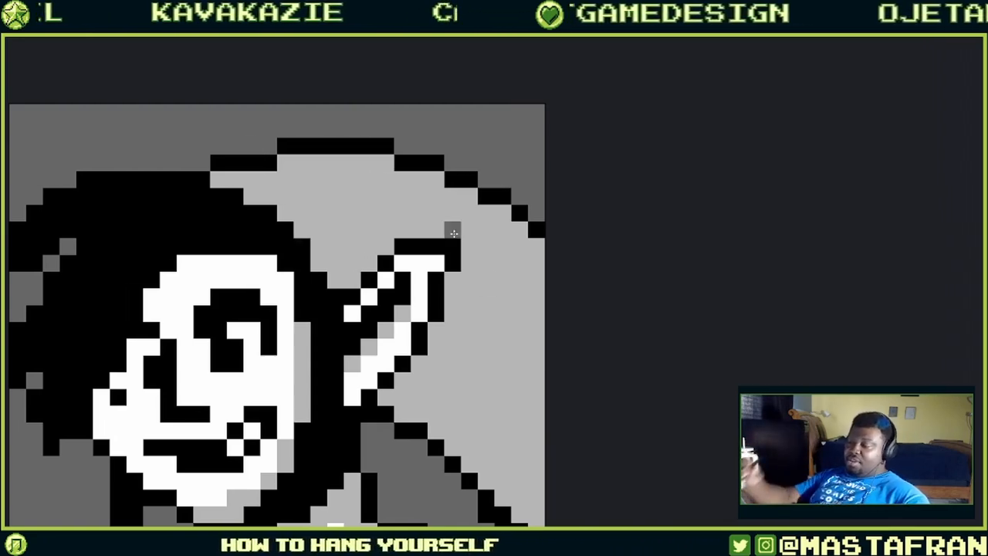
drag(503, 296, 776, 224)
drag(709, 264, 692, 298)
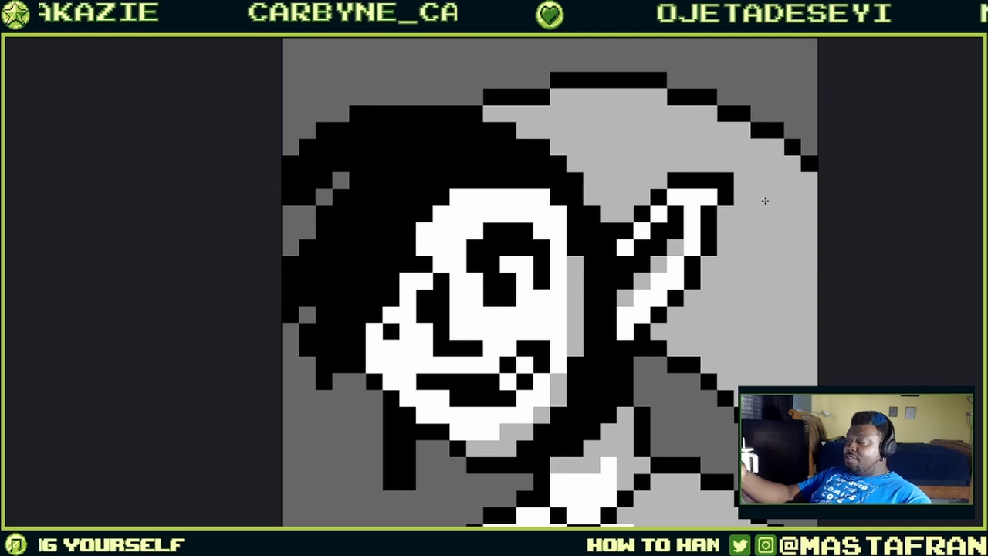
scroll(722, 189, down, 3)
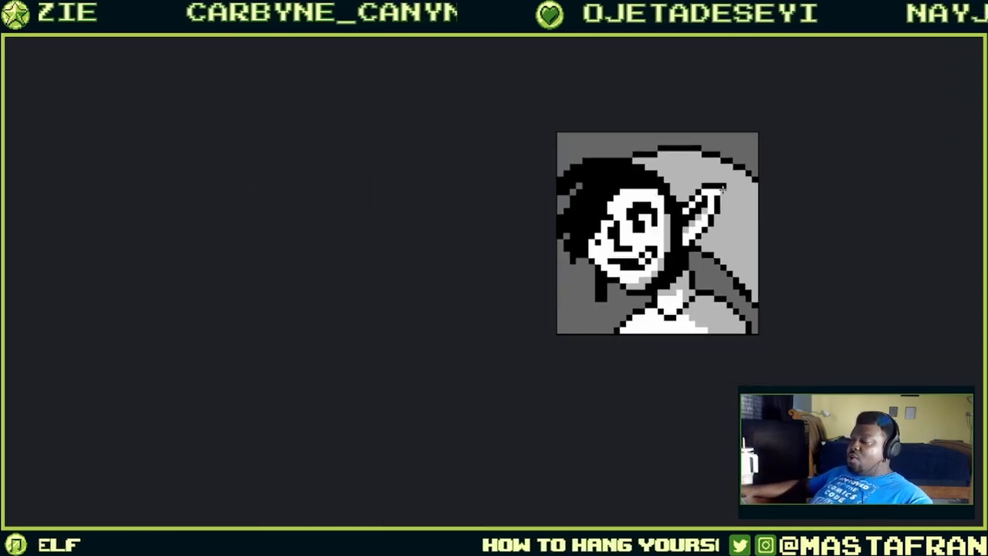
scroll(729, 184, down, 2)
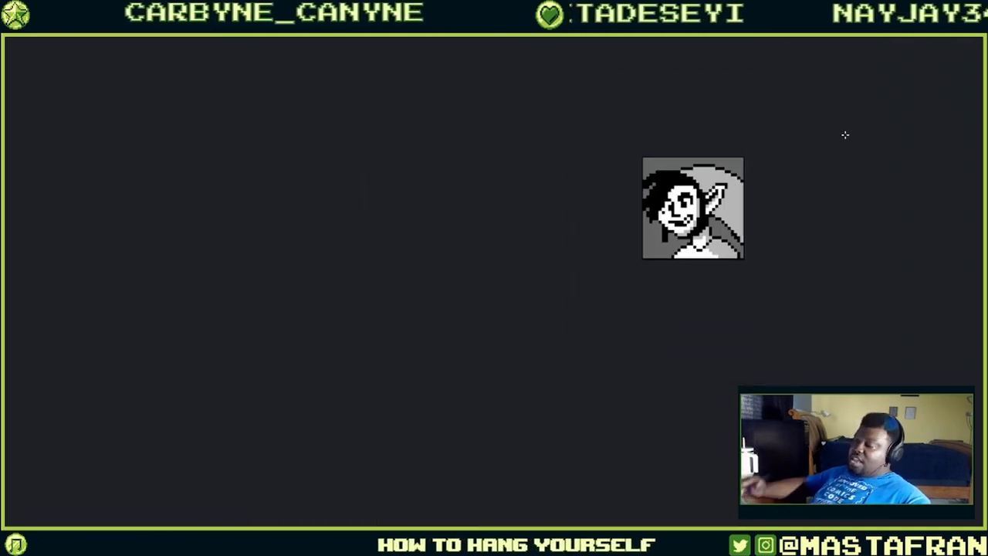
drag(783, 173, 638, 220)
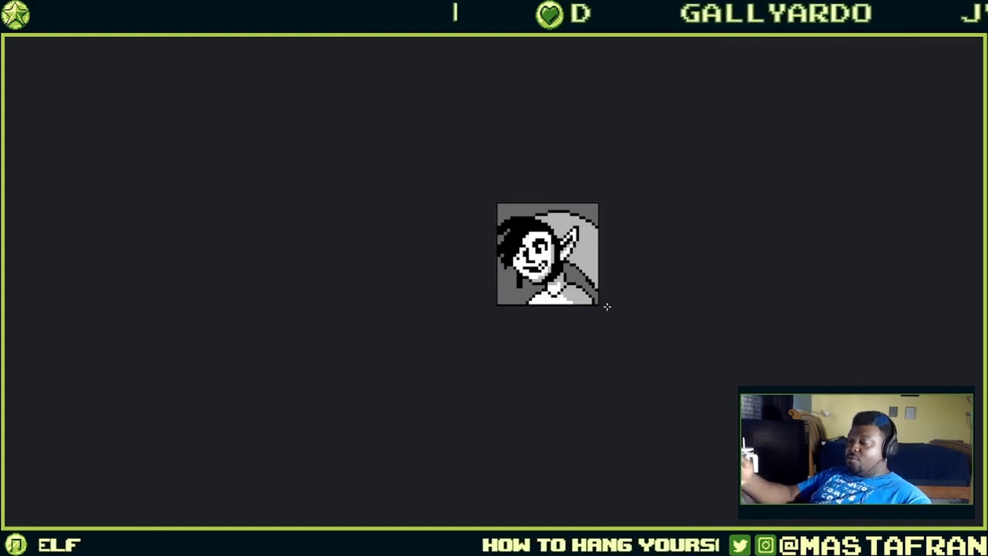
scroll(606, 307, up, 3)
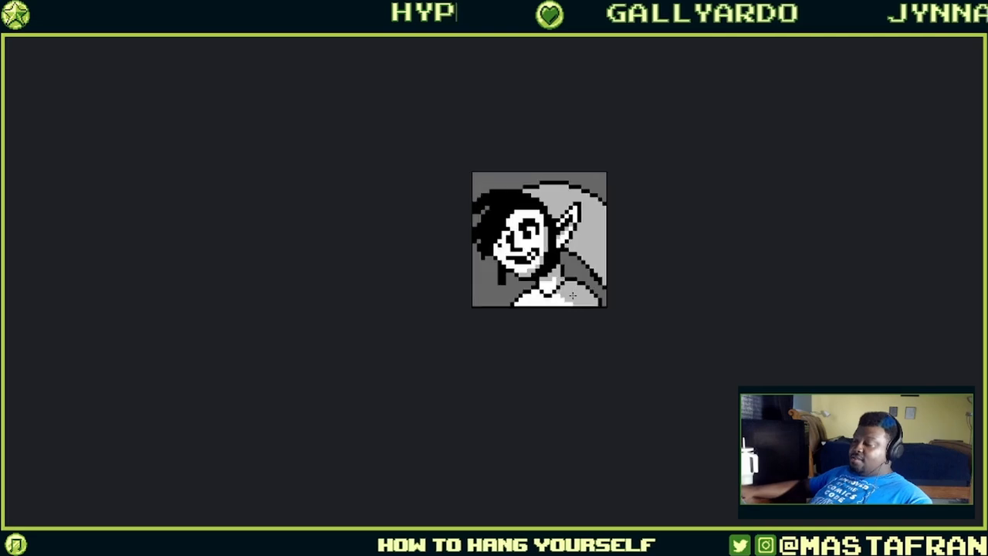
drag(658, 214, 738, 269)
drag(678, 299, 563, 339)
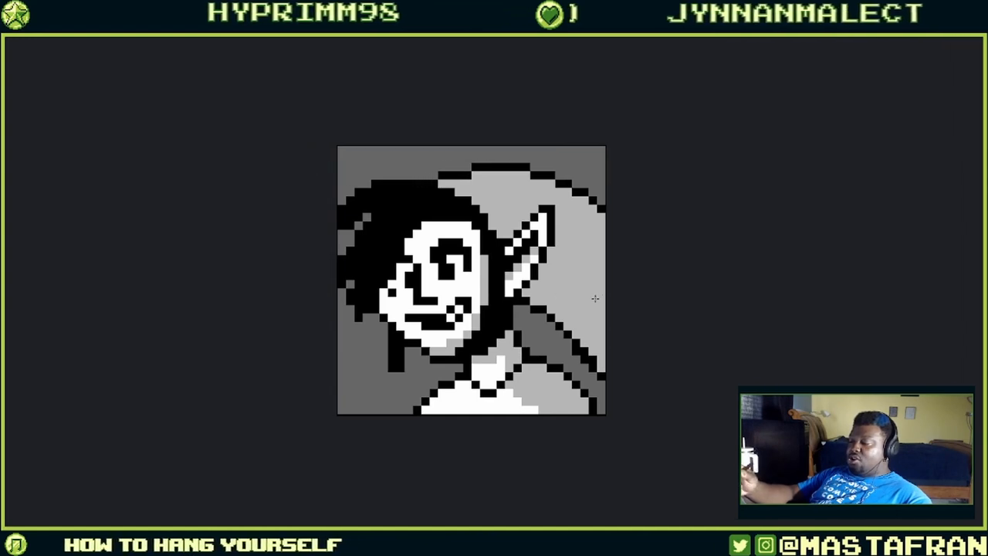
drag(565, 335, 621, 349)
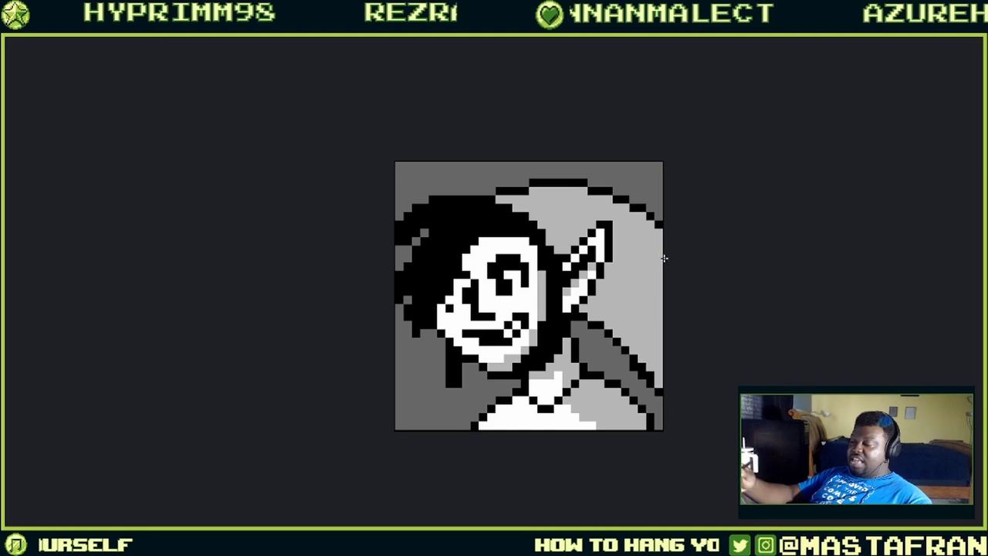
drag(585, 333, 734, 296)
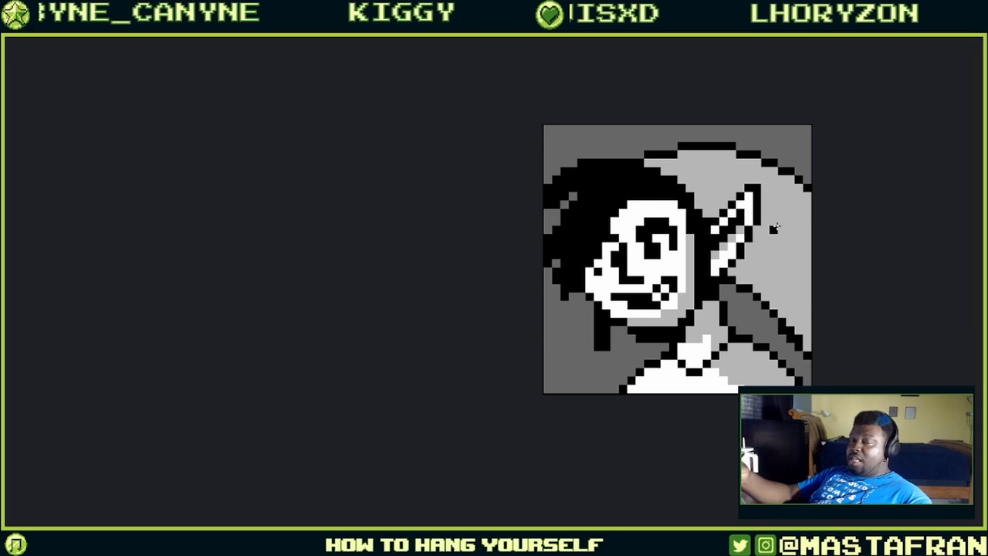
drag(746, 313, 699, 227)
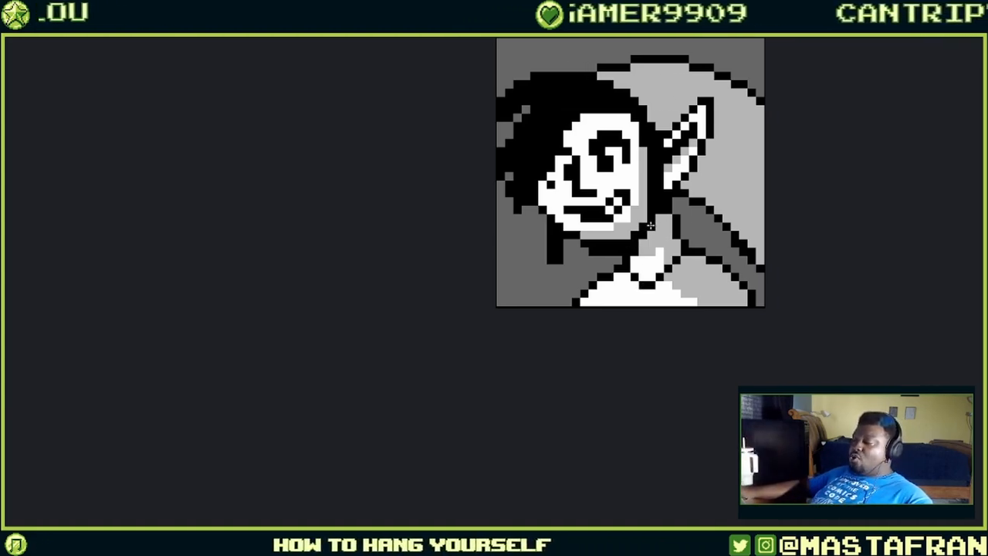
- Square off the lower-left corner of the black neck outline with black pixels and fill the pixel inside the corner with white
scroll(650, 225, up, 1)
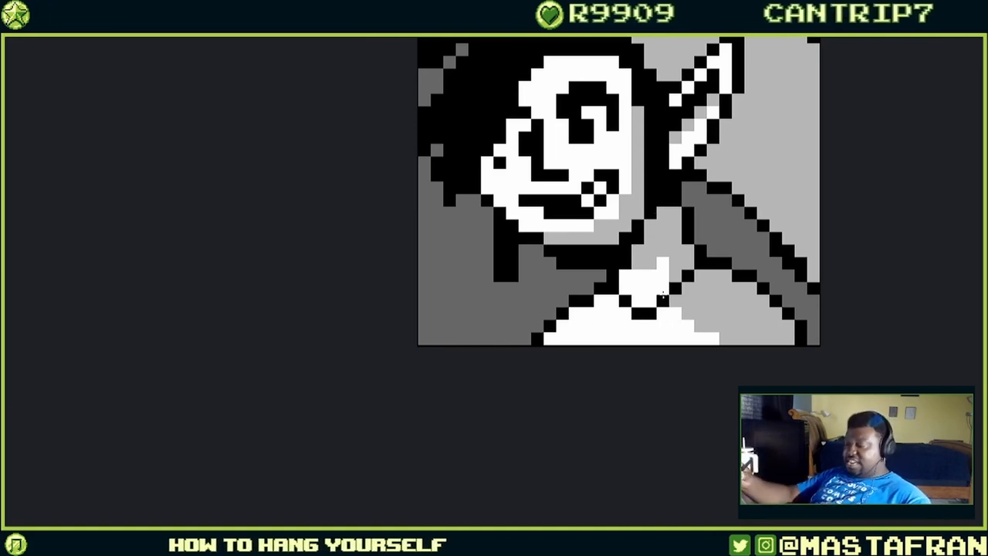
drag(654, 281, 748, 256)
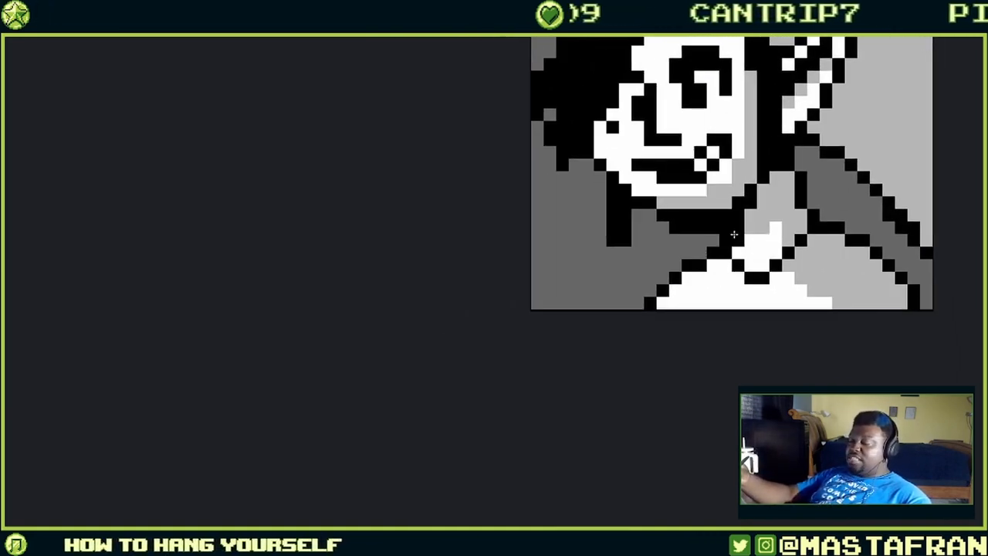
alt+click(728, 253)
click(725, 265)
alt+click(746, 257)
click(738, 265)
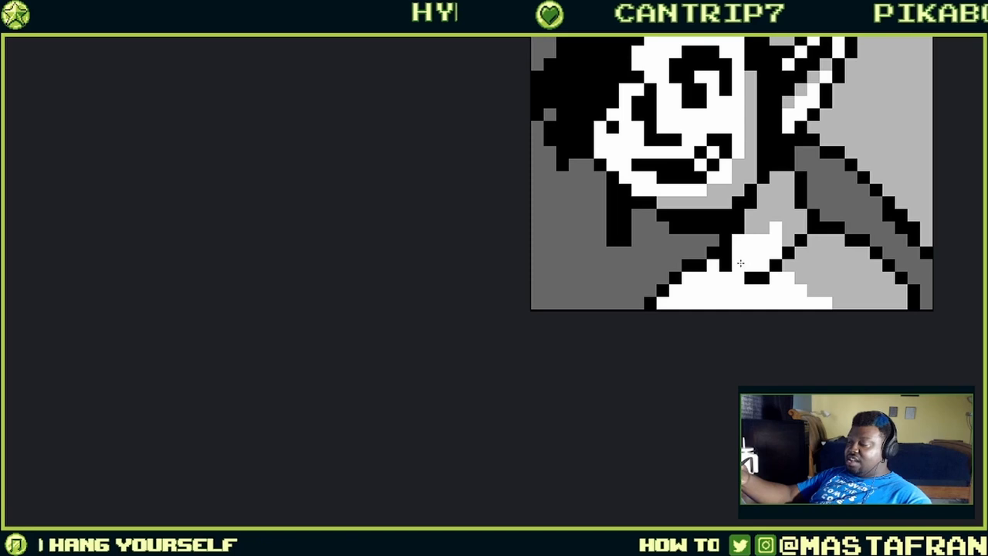
alt+click(746, 278)
click(739, 278)
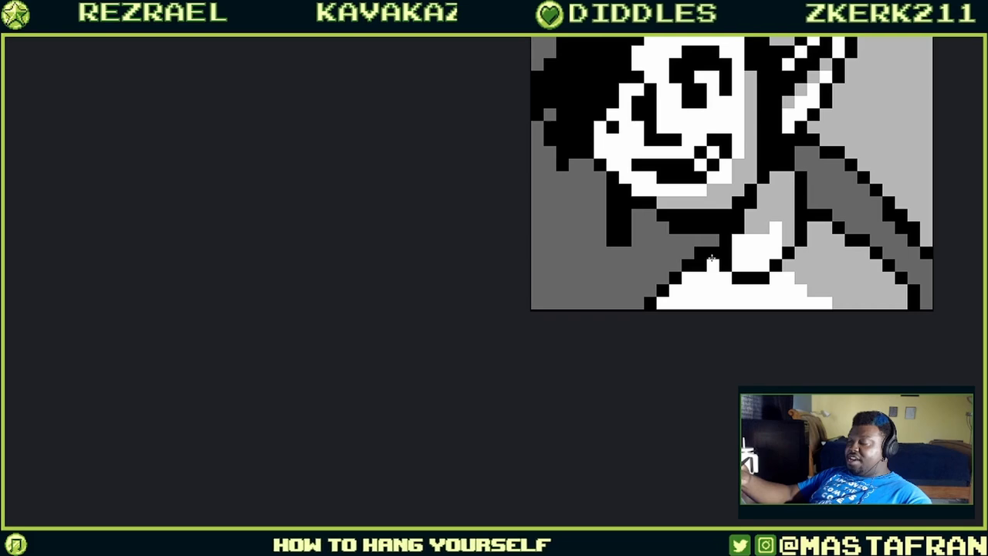
- Leave the canvas-only view to bring back the palette and timeline, and examine the portrait at several sizes
drag(860, 222, 670, 231)
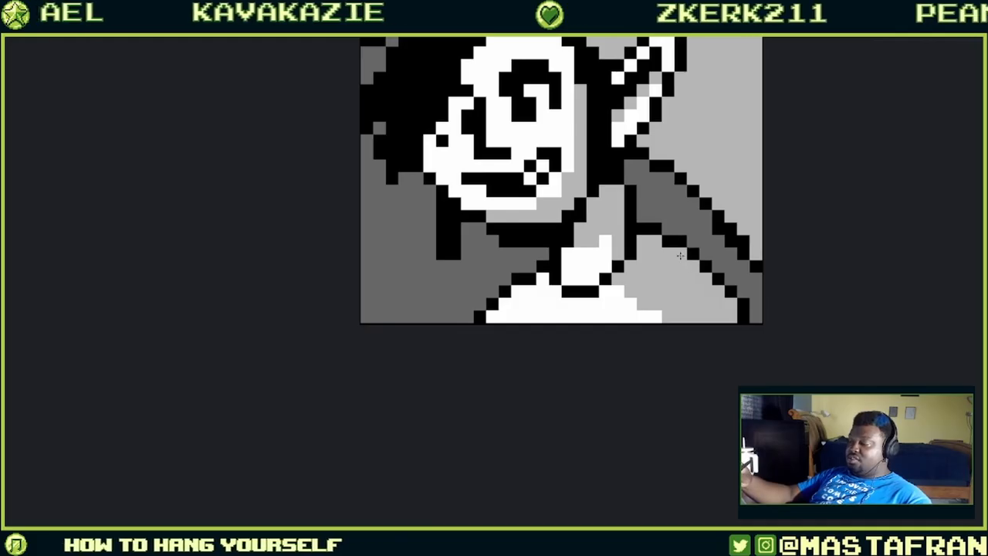
drag(787, 164, 747, 258)
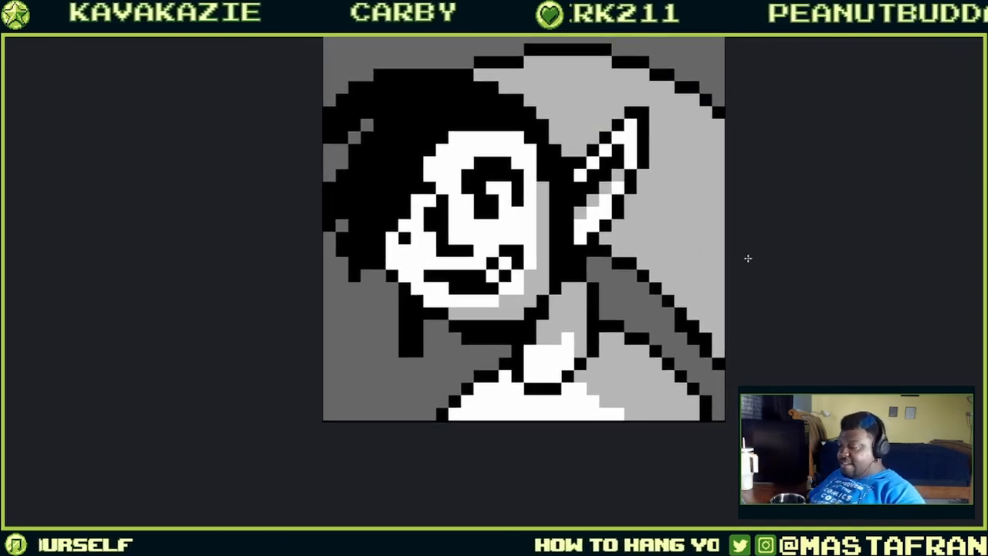
scroll(747, 258, down, 2)
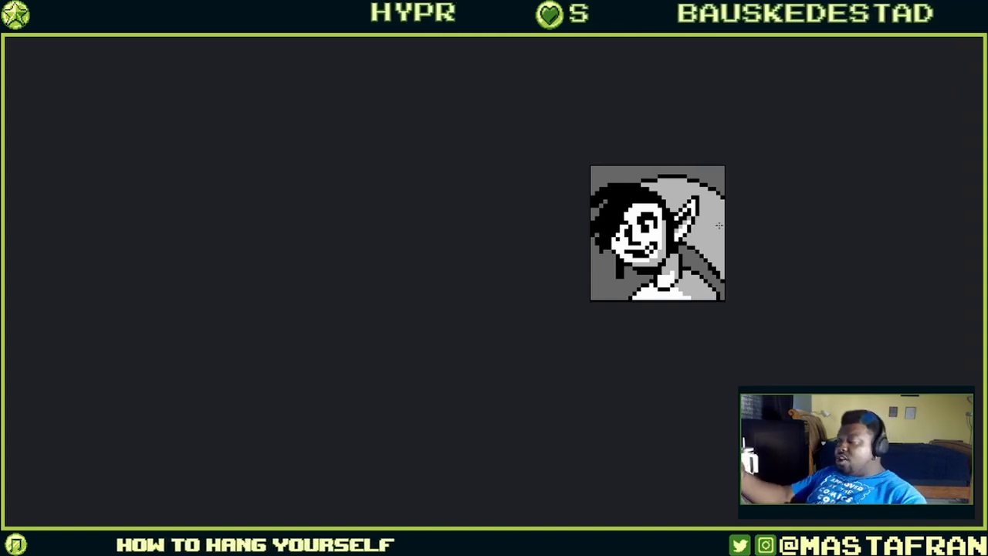
key(ctrl+f)
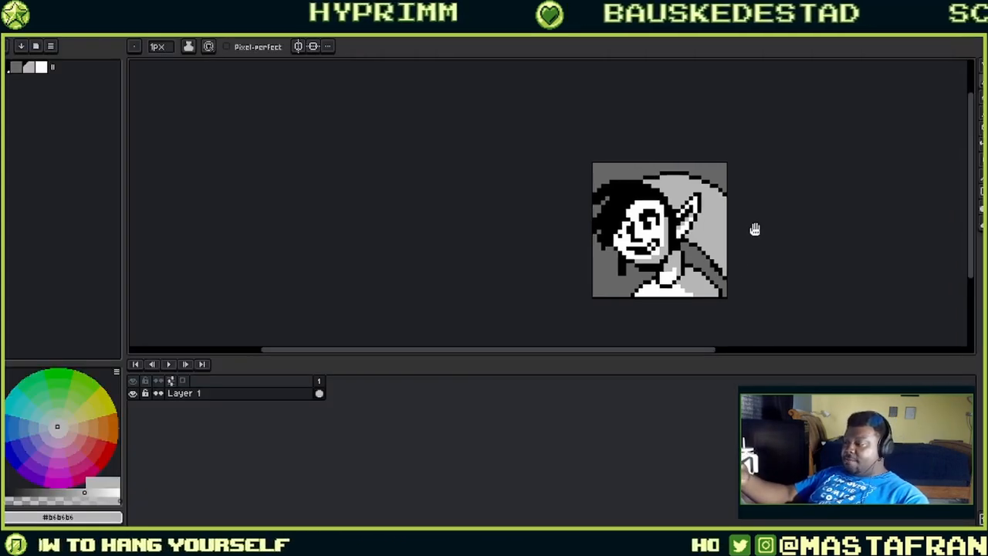
drag(755, 229, 714, 180)
scroll(705, 178, up, 1)
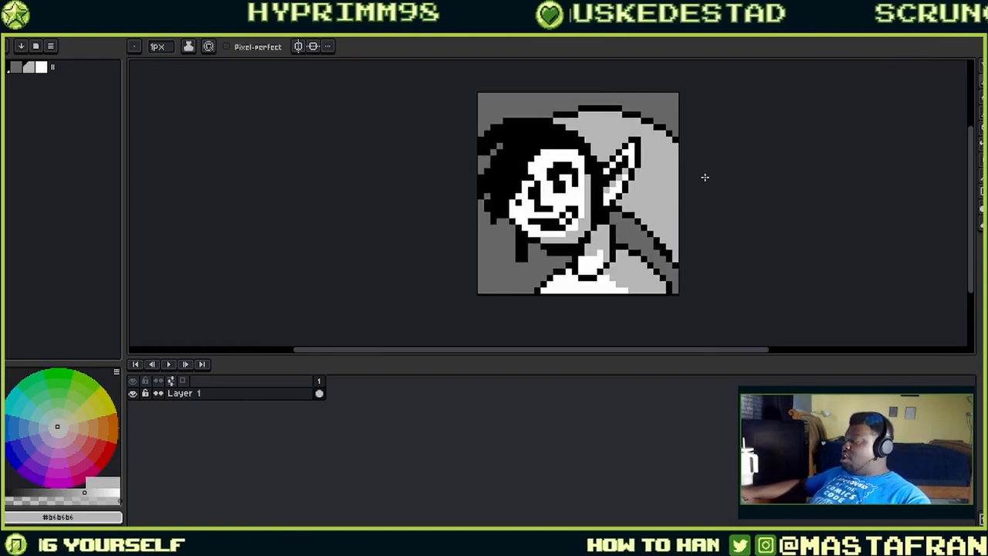
scroll(703, 172, up, 4)
scroll(714, 170, down, 1)
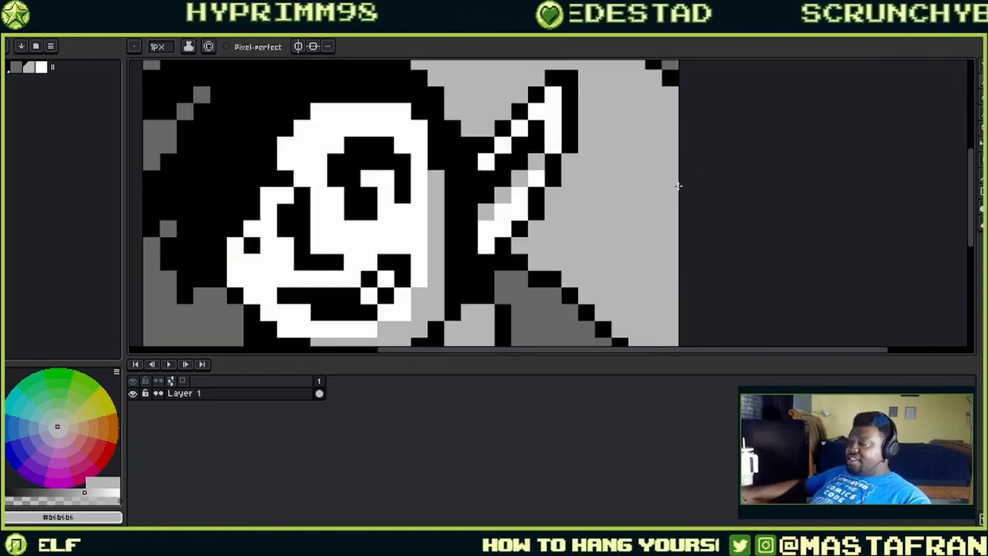
scroll(677, 185, down, 2)
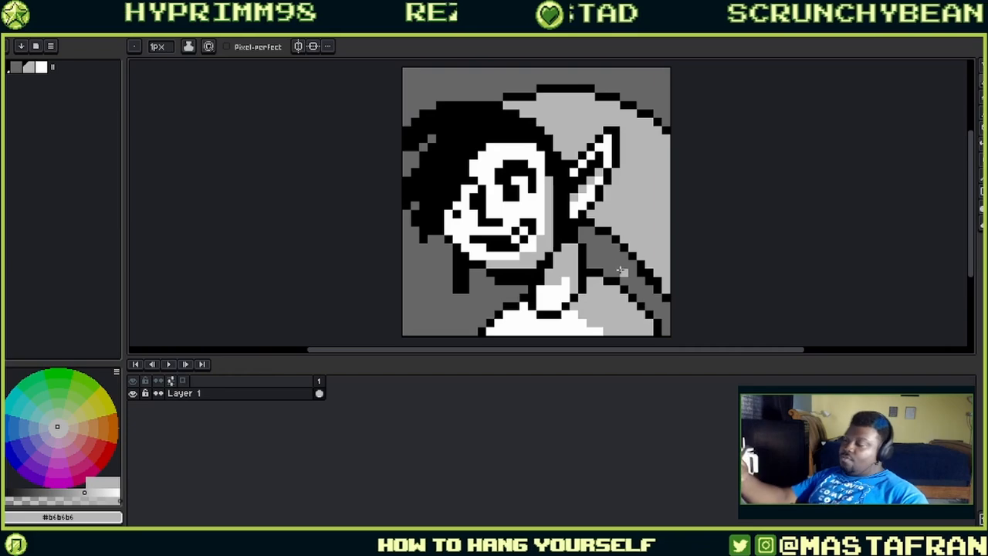
- Sample the outline's black and the dark grey #676767 of the band behind the shoulder, keeping the grey as drawing colour
alt+click(644, 262)
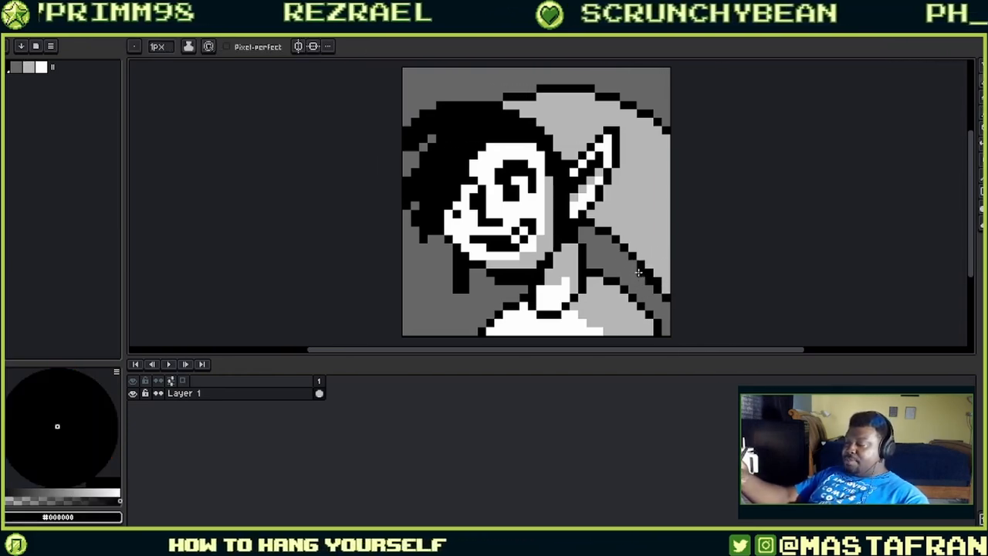
alt+click(638, 272)
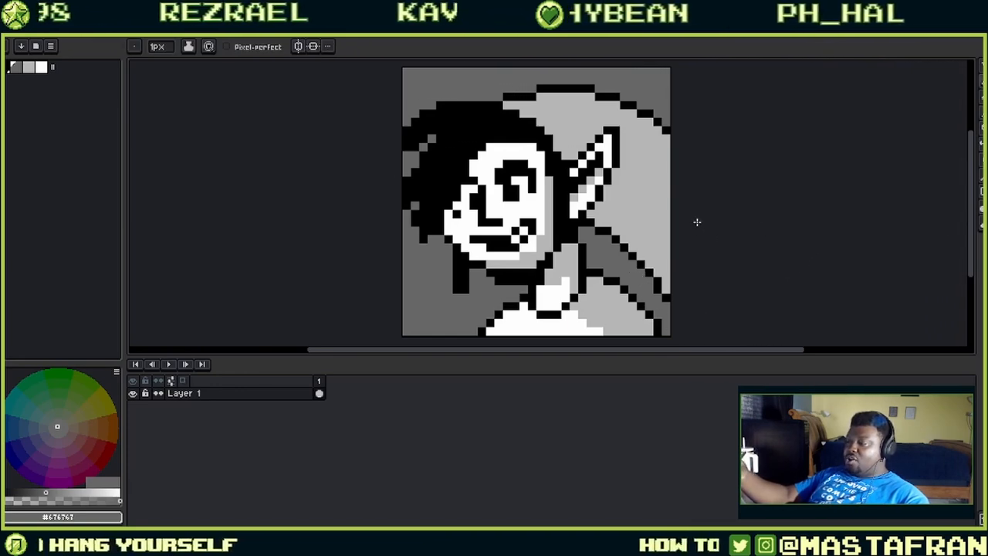
drag(701, 185, 801, 128)
drag(737, 157, 705, 184)
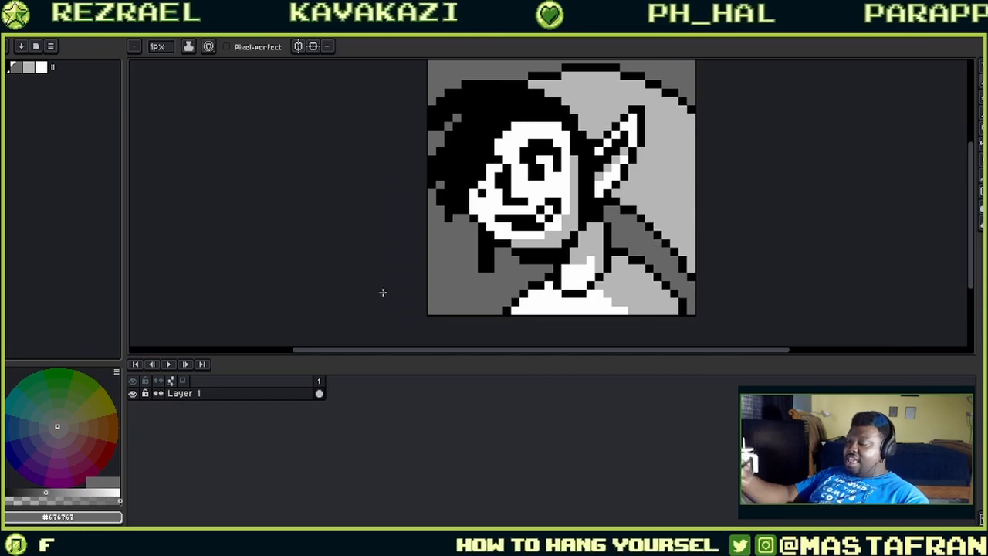
- Add a new empty layer above the portrait layer and hide the portrait layer
right_click(311, 393)
mouse_move(348, 417)
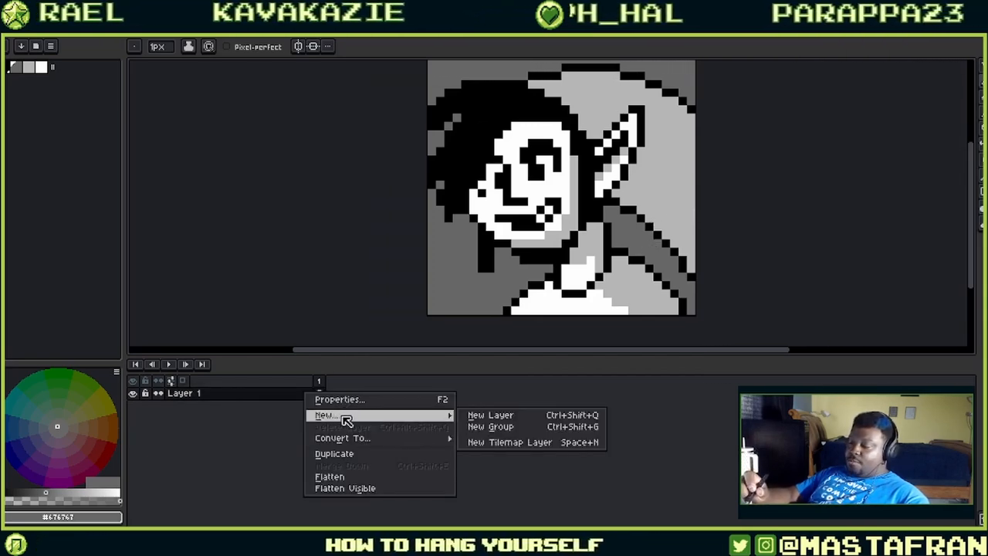
click(480, 415)
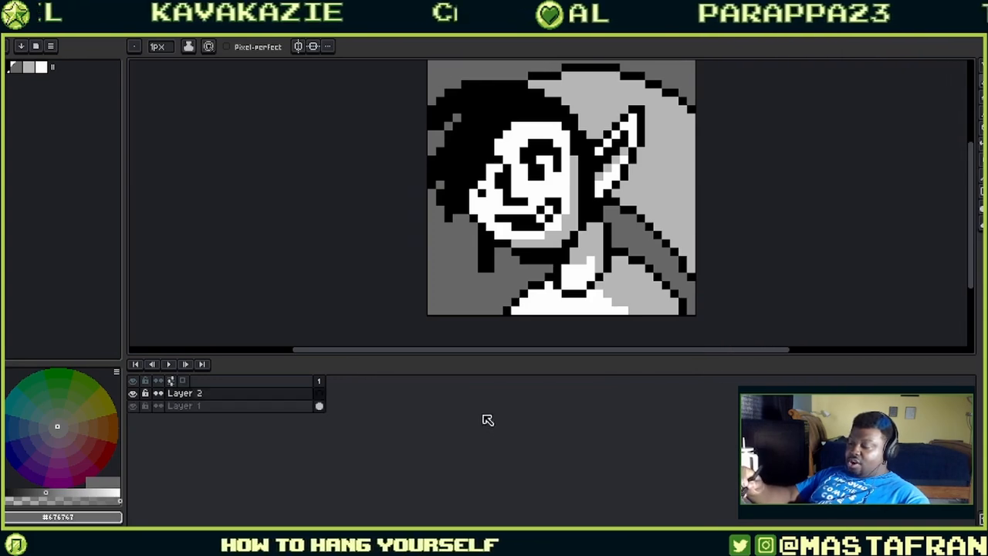
click(134, 406)
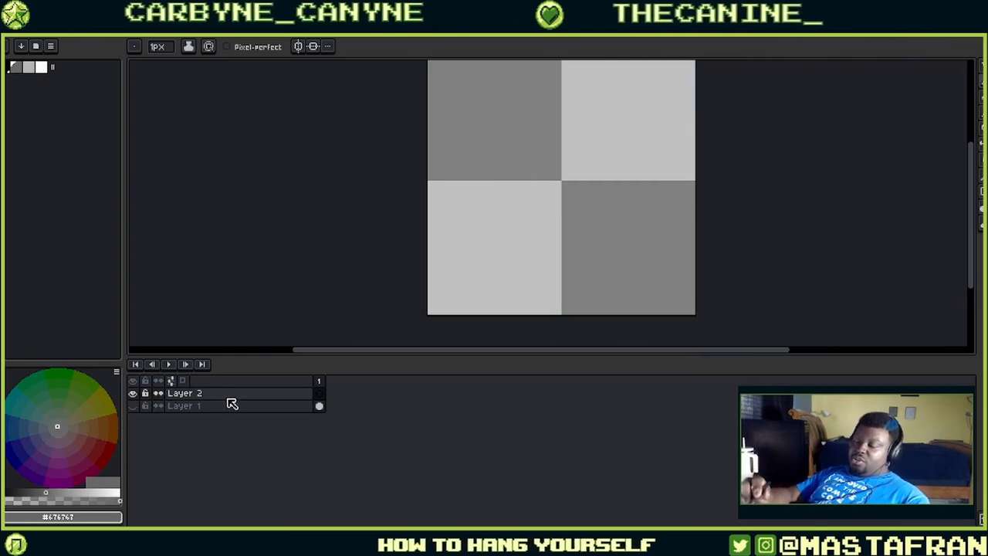
right_click(323, 399)
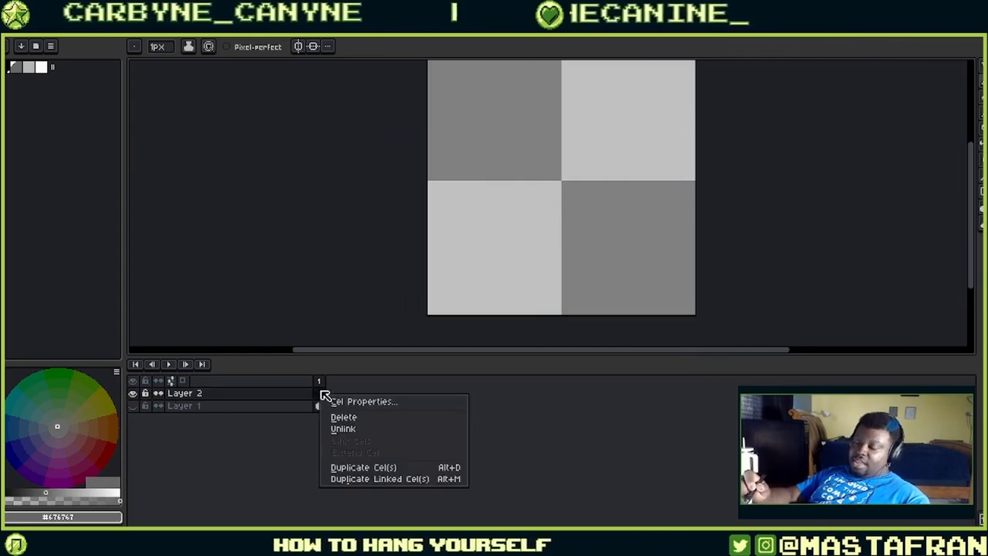
key(Escape)
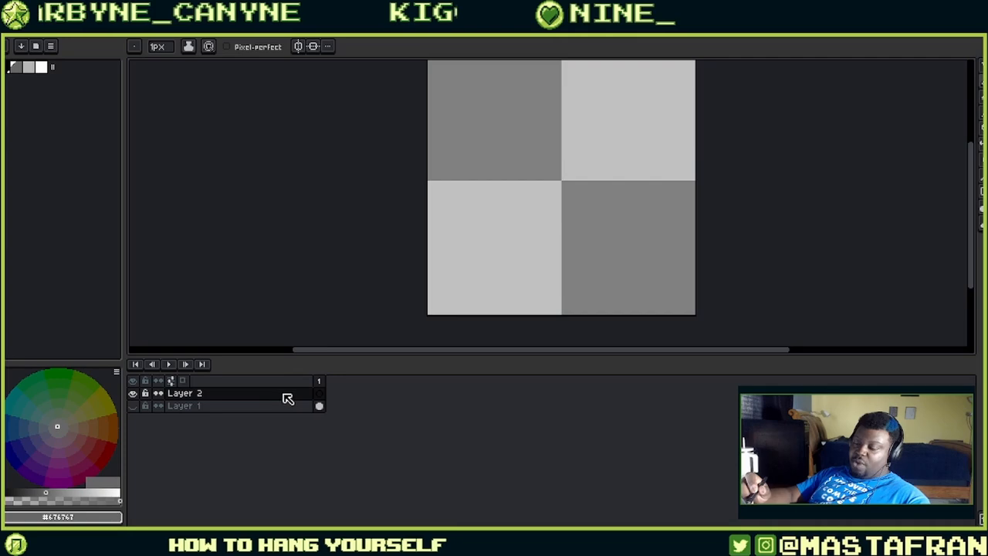
right_click(287, 400)
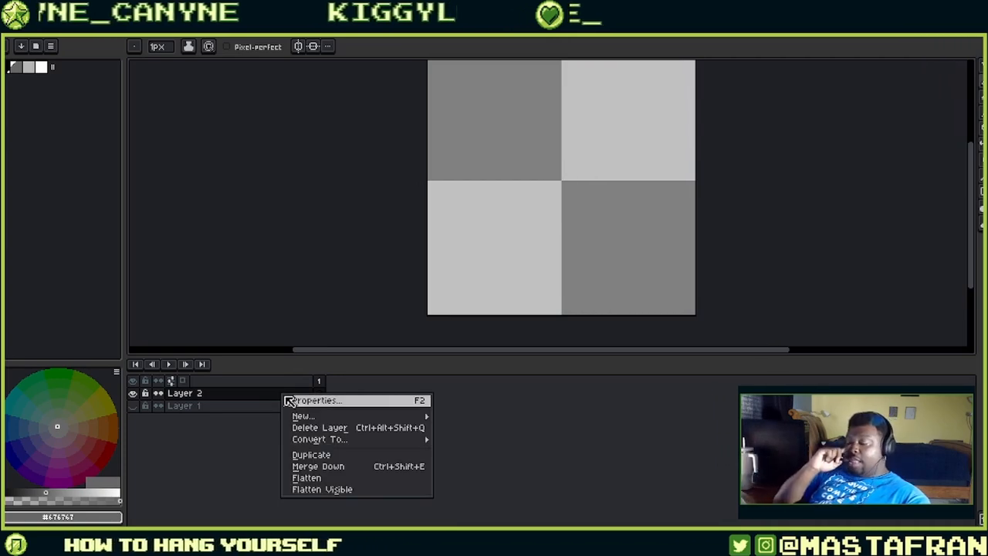
mouse_move(419, 415)
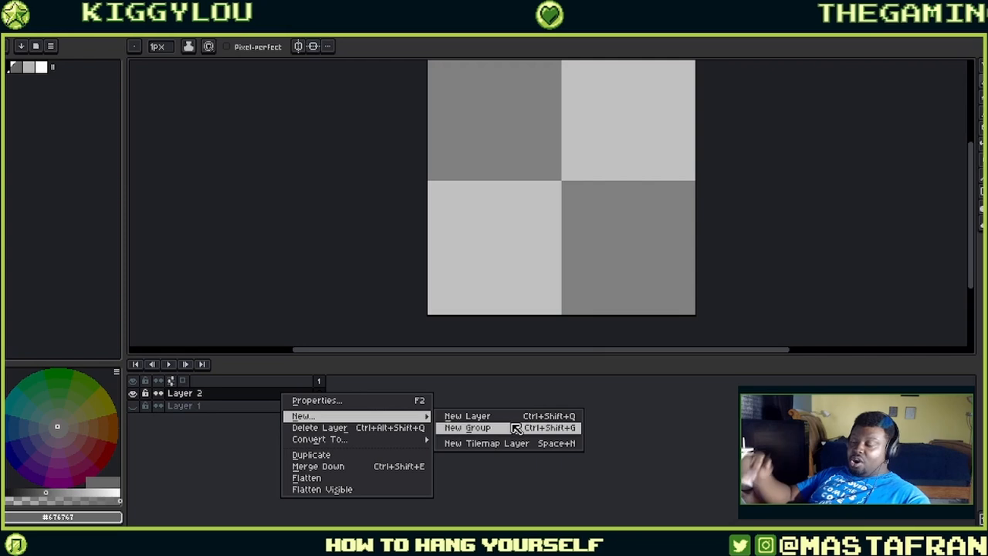
click(511, 399)
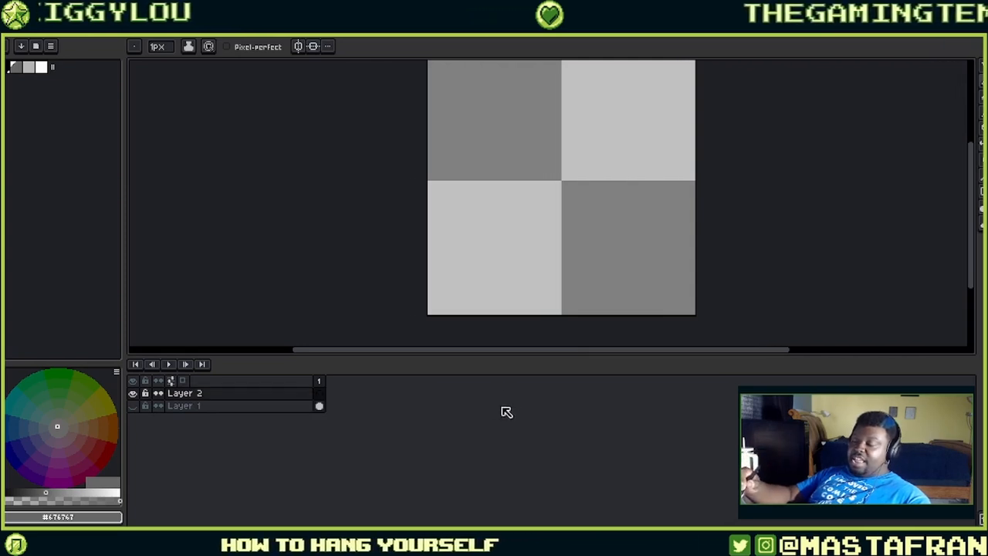
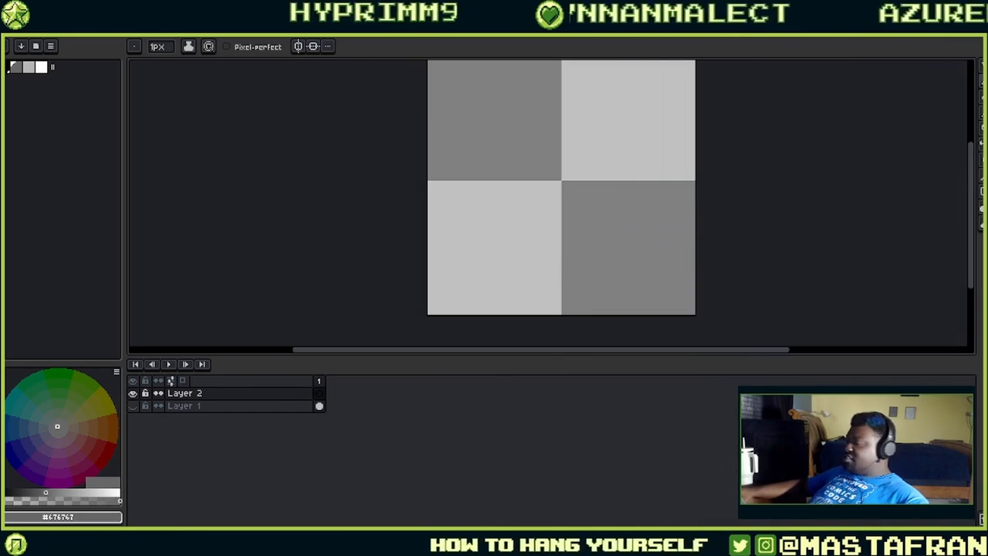
- Switch to the Paint Bucket tool and choose the dark grey palette colour for filling the empty layer
drag(539, 273, 522, 318)
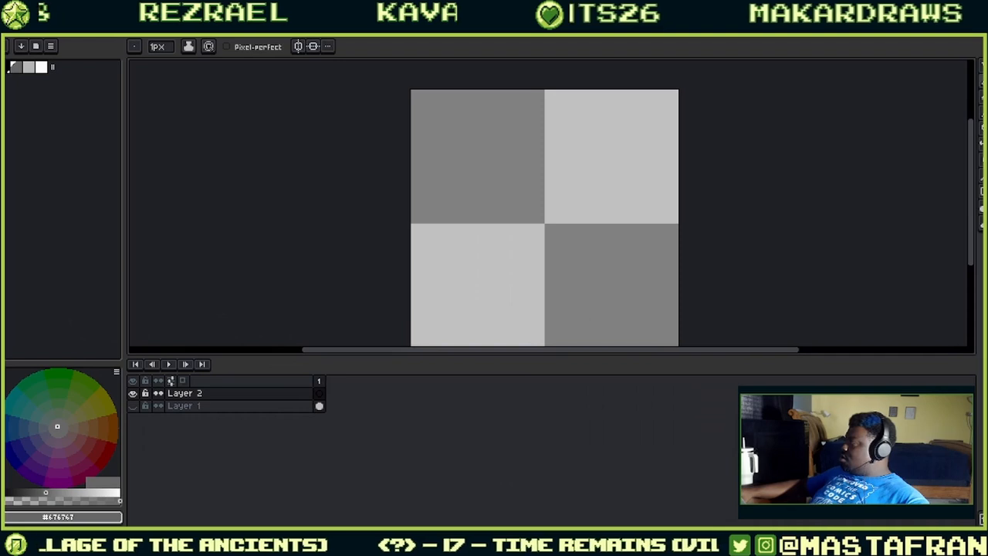
drag(621, 209, 594, 136)
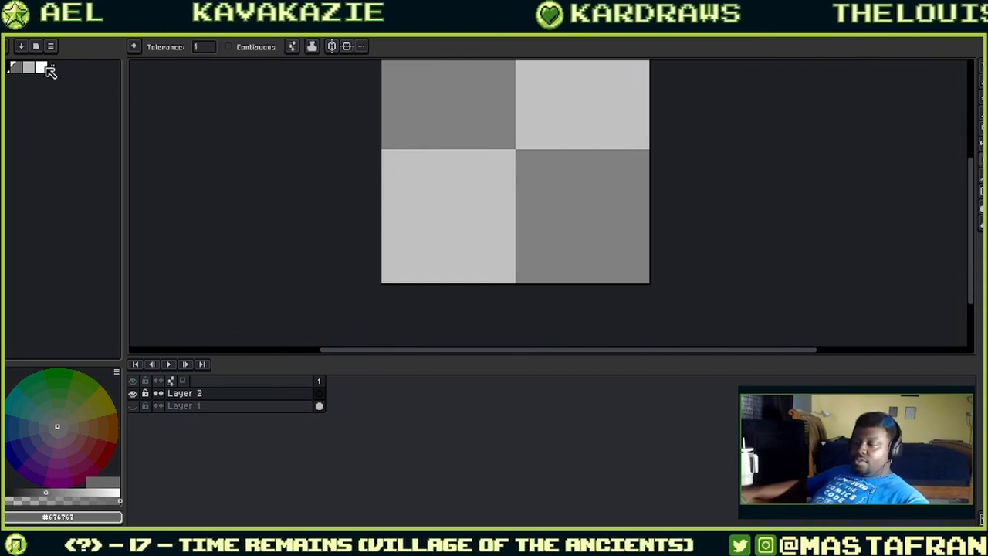
click(17, 68)
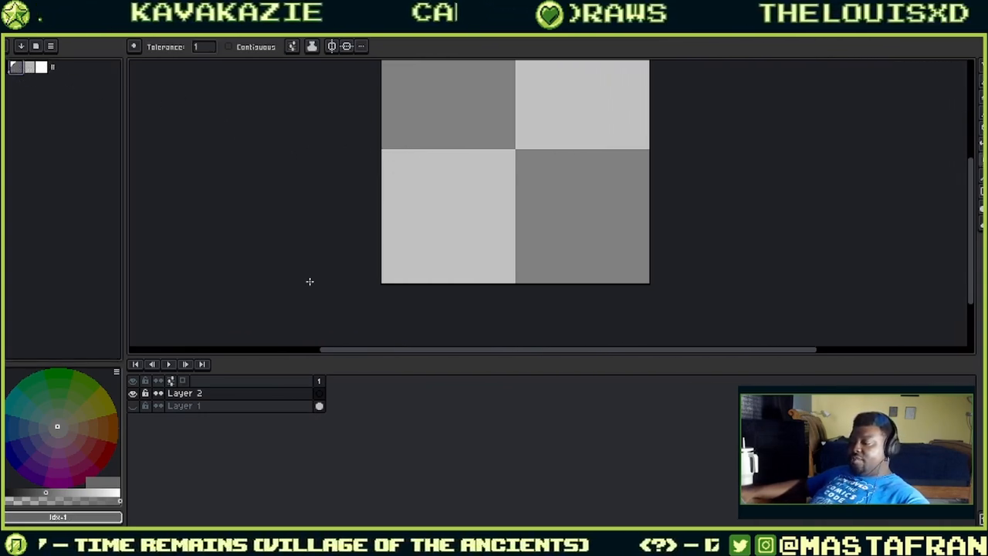
- Add another empty layer above Layer 2 and delete it again
right_click(249, 404)
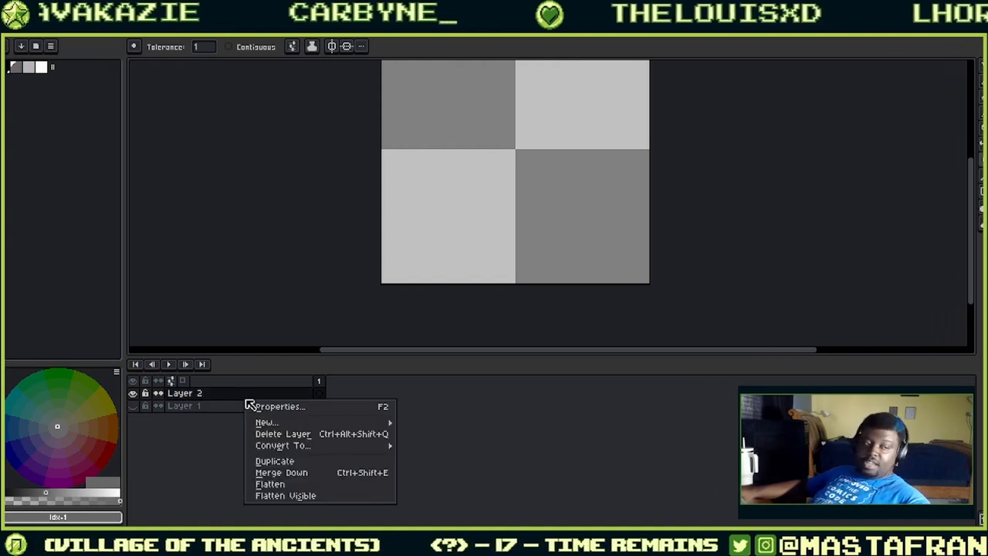
mouse_move(298, 429)
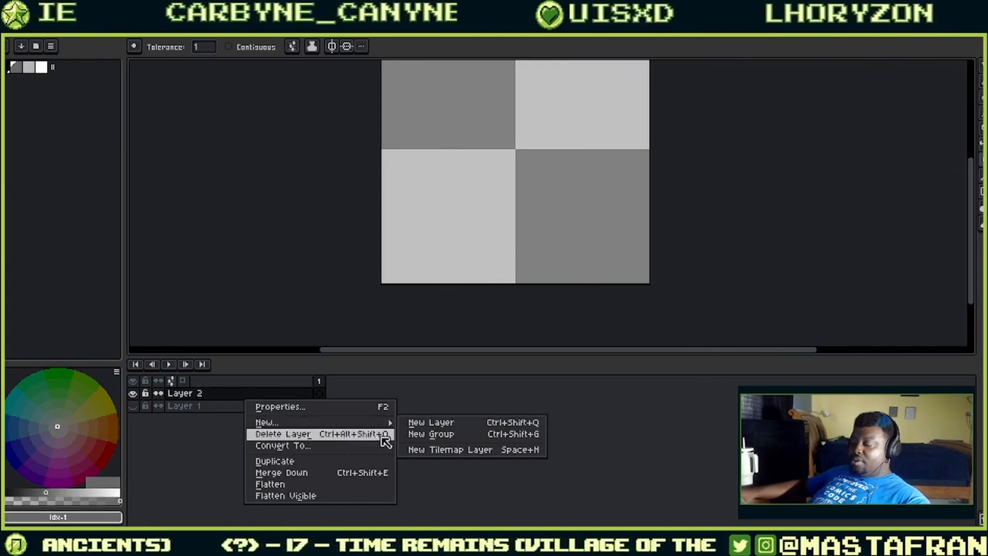
click(432, 422)
right_click(286, 395)
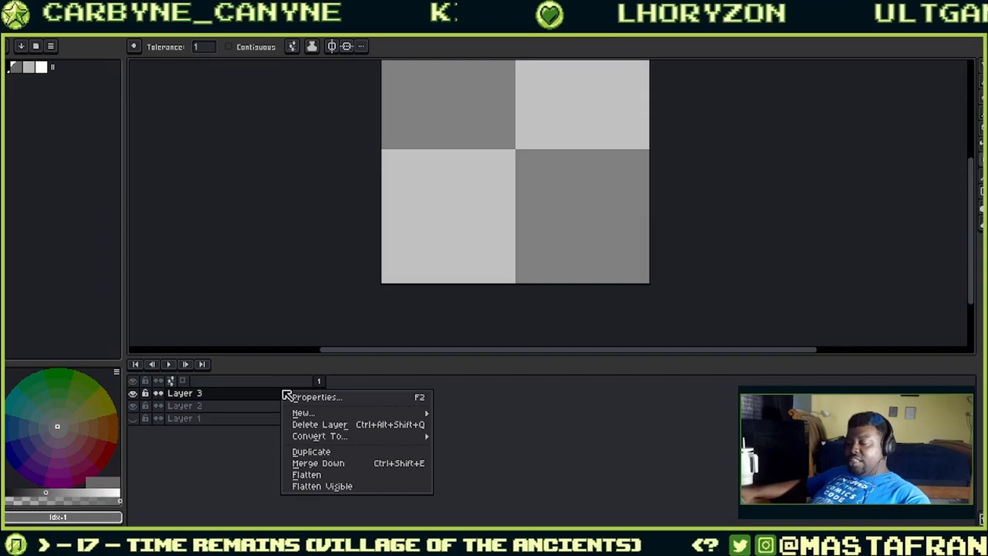
click(378, 425)
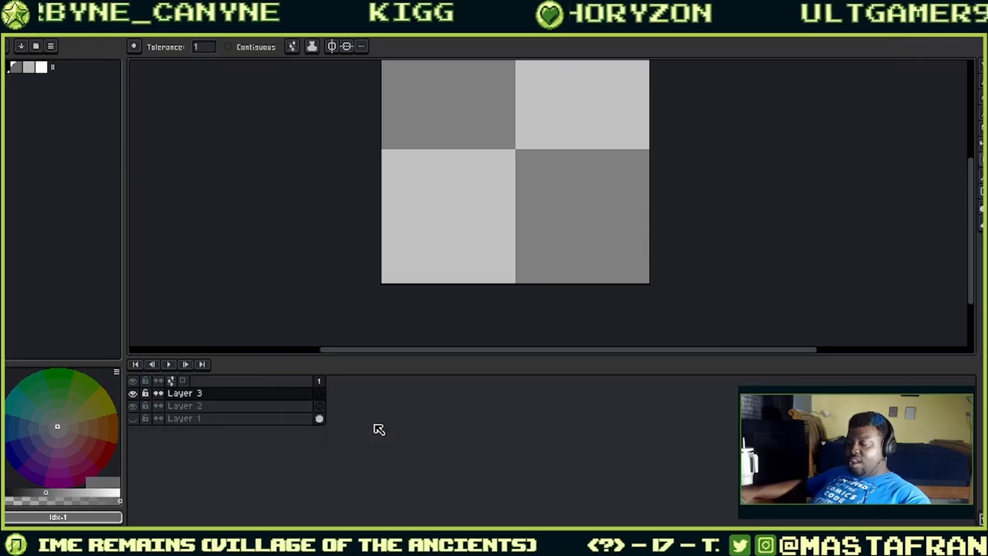
right_click(296, 394)
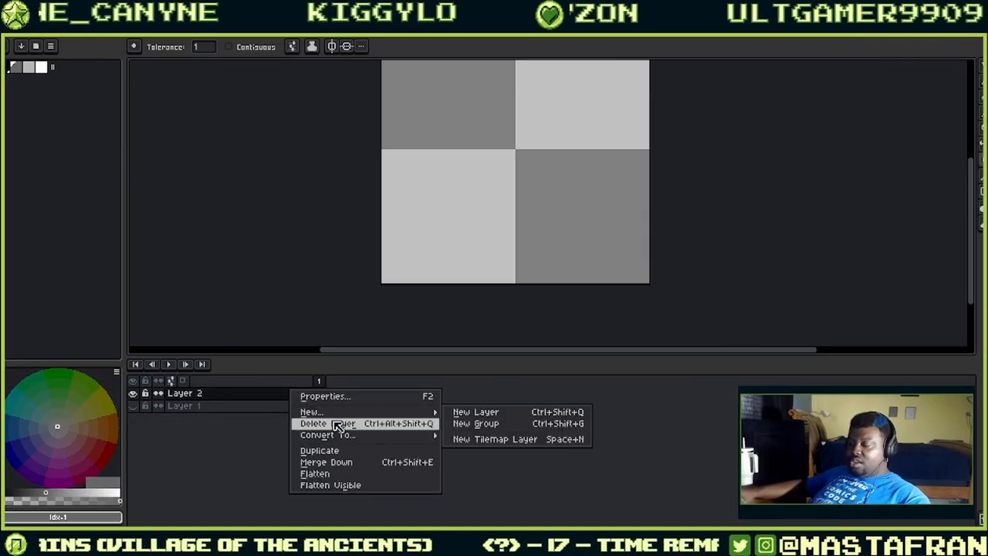
- Delete the empty Layer 2 and make the portrait layer visible again
click(337, 422)
click(133, 395)
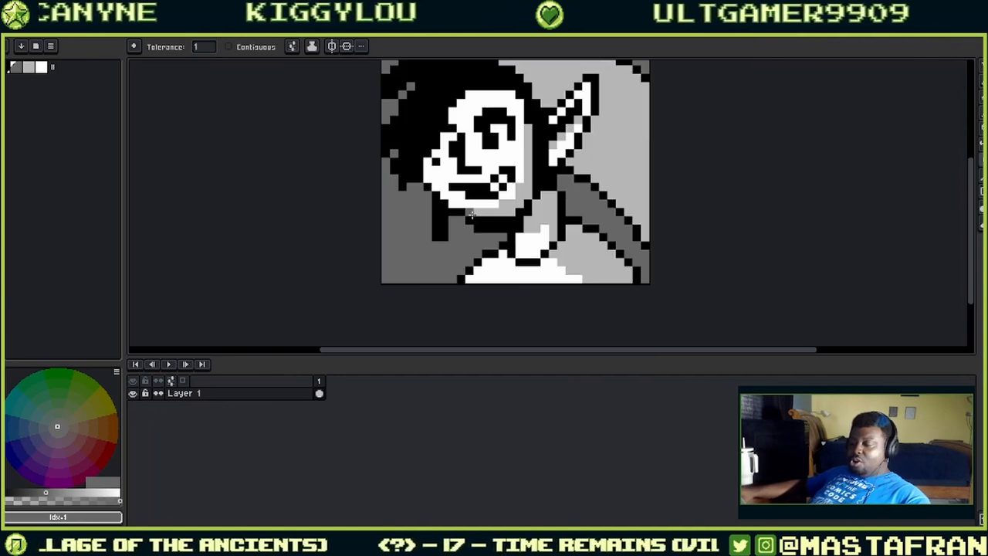
click(173, 382)
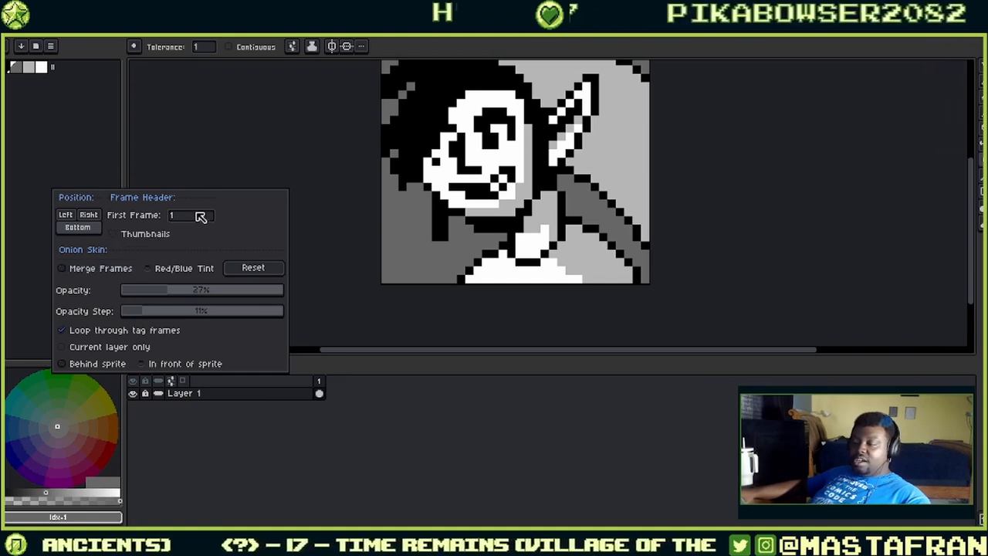
click(269, 444)
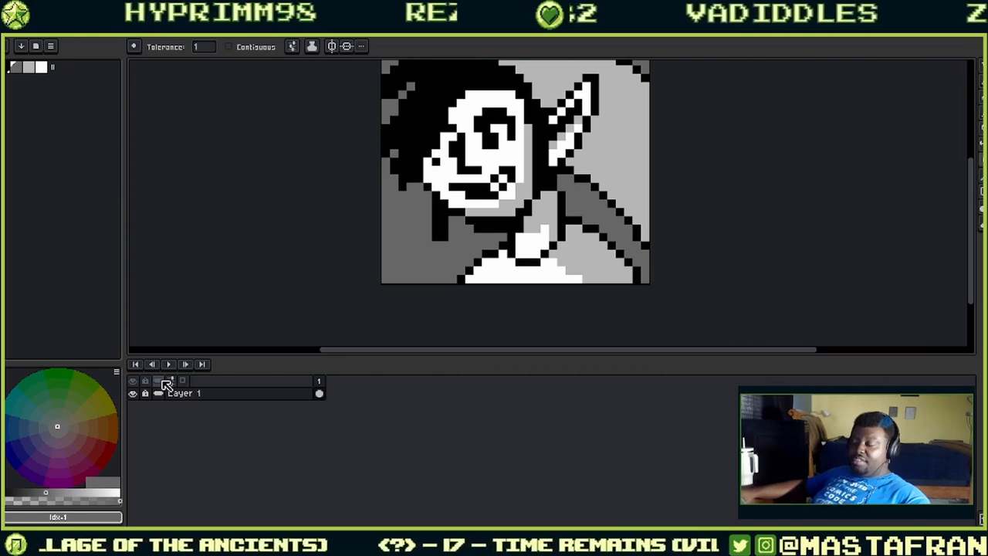
- Add three frames that duplicate the portrait, followed by an empty fifth frame
right_click(324, 384)
click(336, 402)
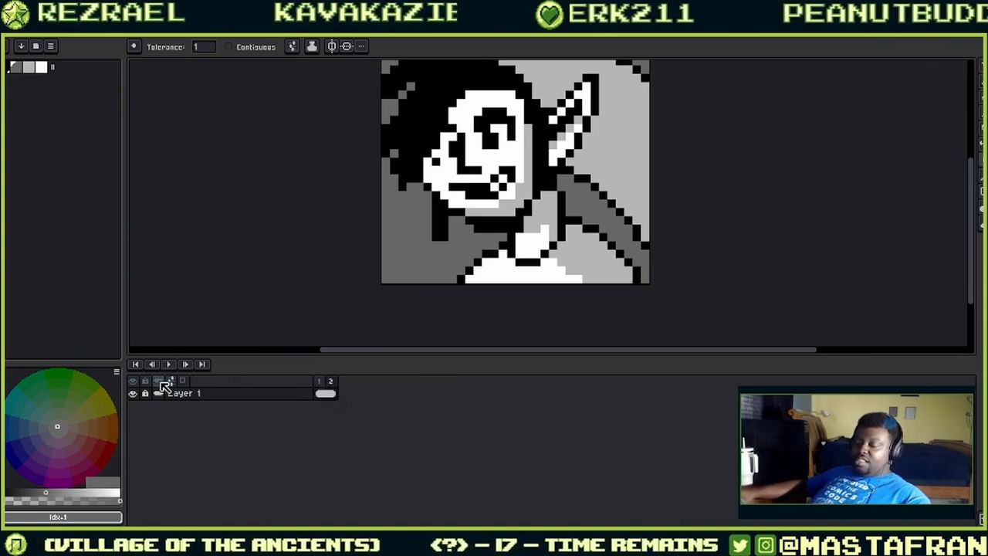
right_click(330, 383)
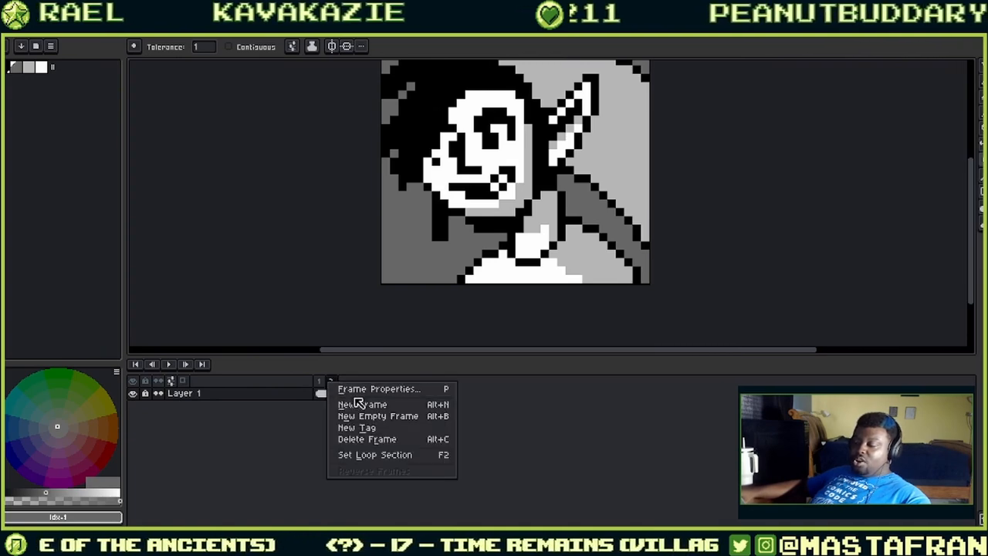
click(355, 403)
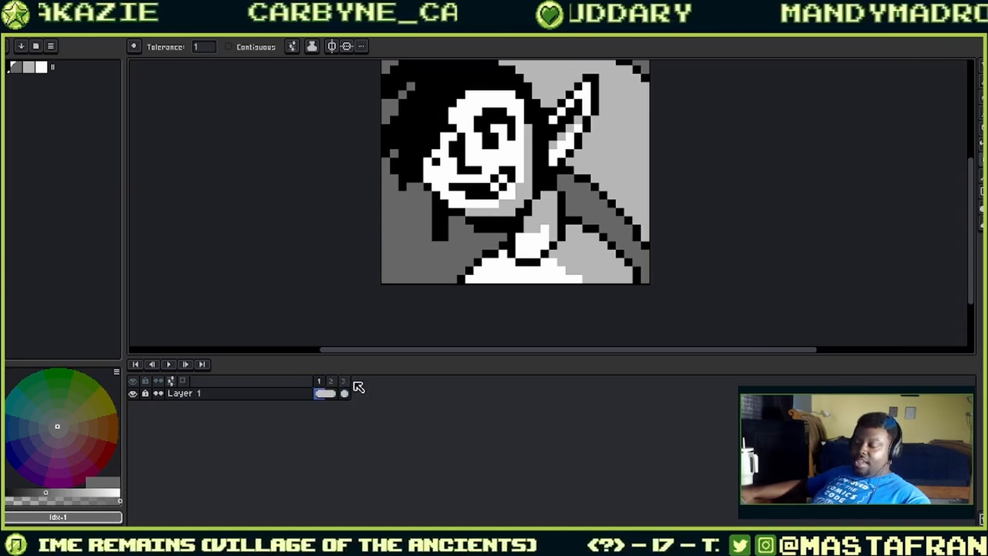
right_click(354, 384)
click(389, 407)
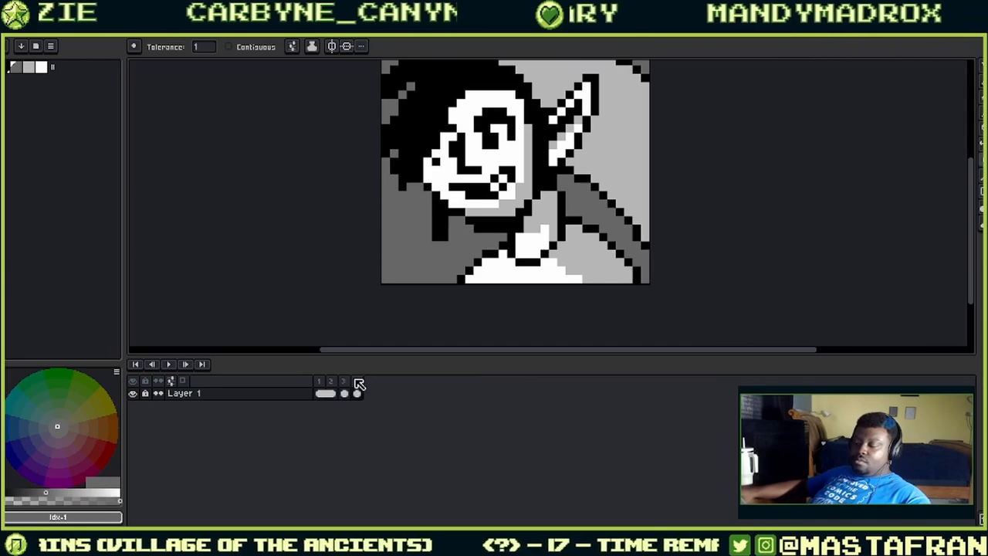
right_click(358, 385)
click(402, 412)
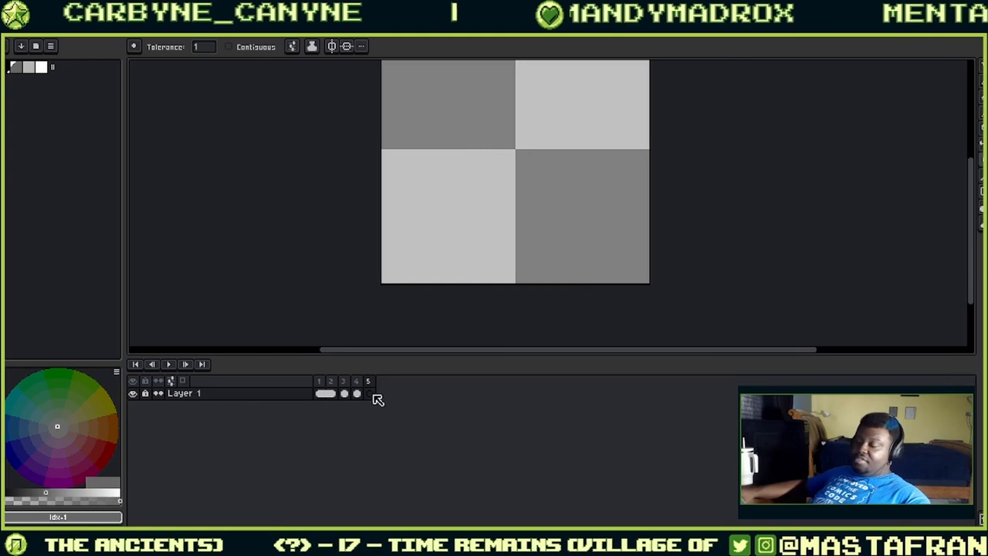
- Return to the first frame and add a new empty layer above the portrait layer
click(356, 393)
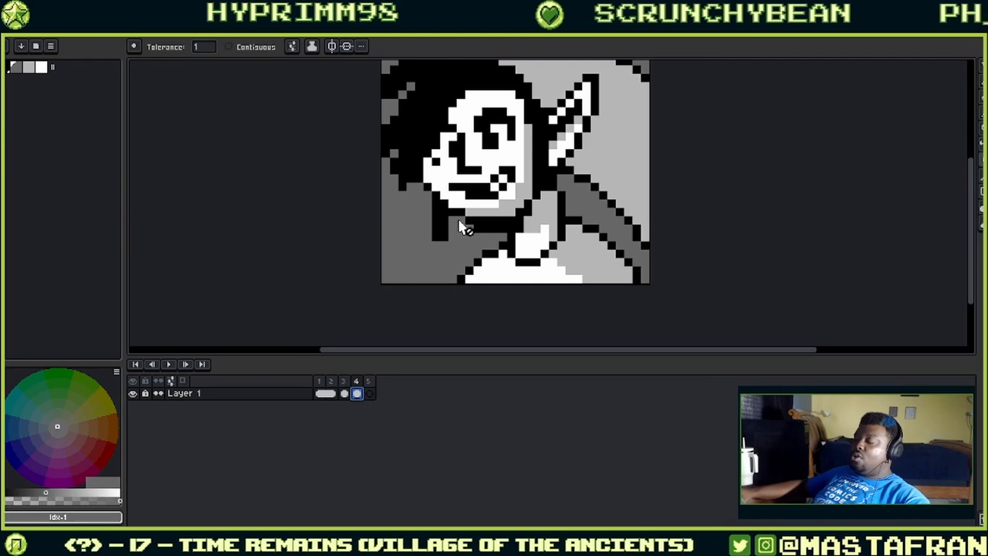
click(330, 391)
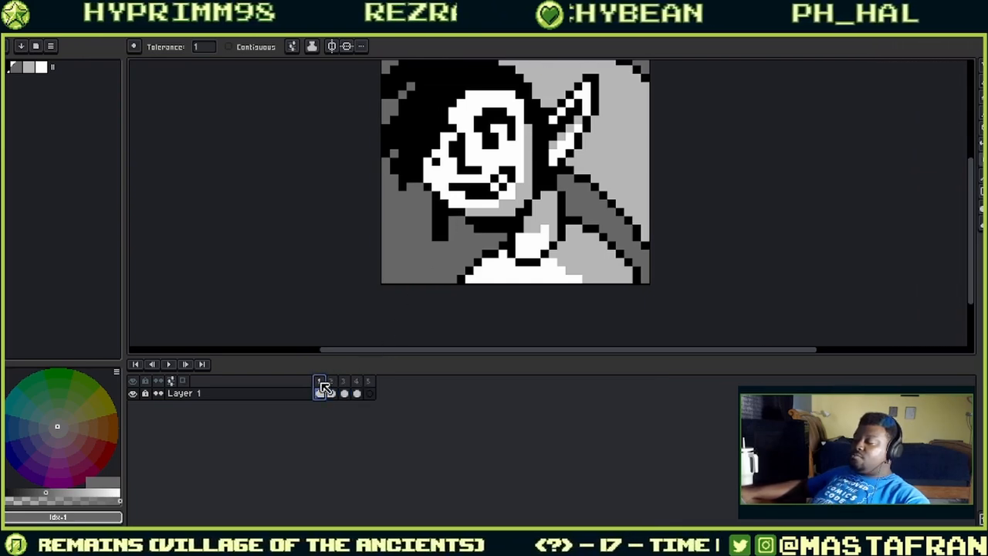
click(320, 391)
drag(409, 237, 352, 284)
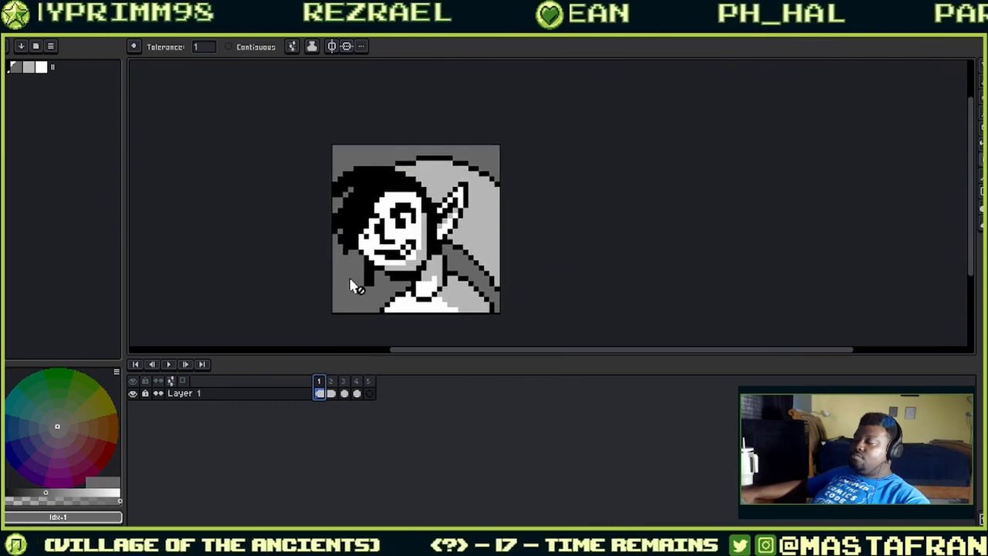
scroll(351, 222, up, 2)
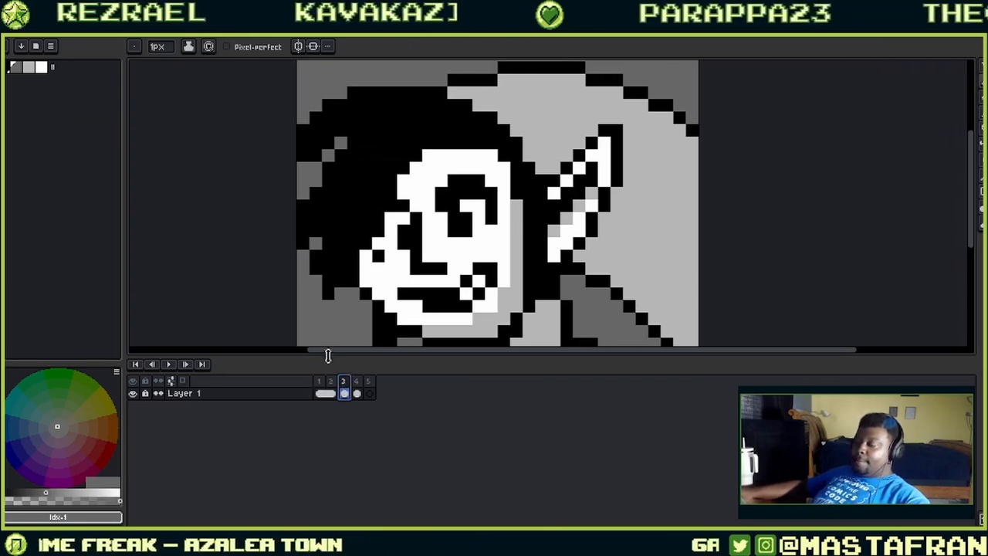
right_click(229, 395)
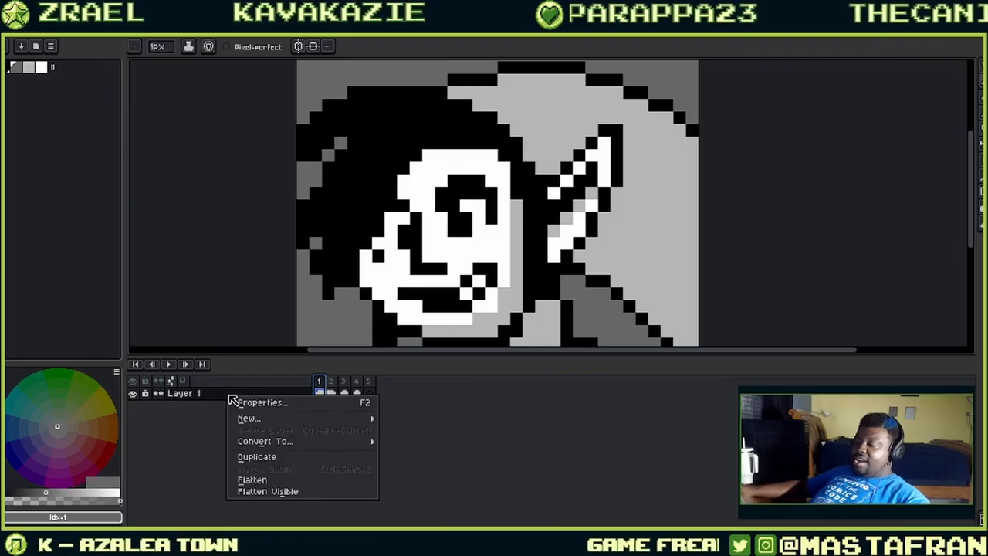
mouse_move(353, 421)
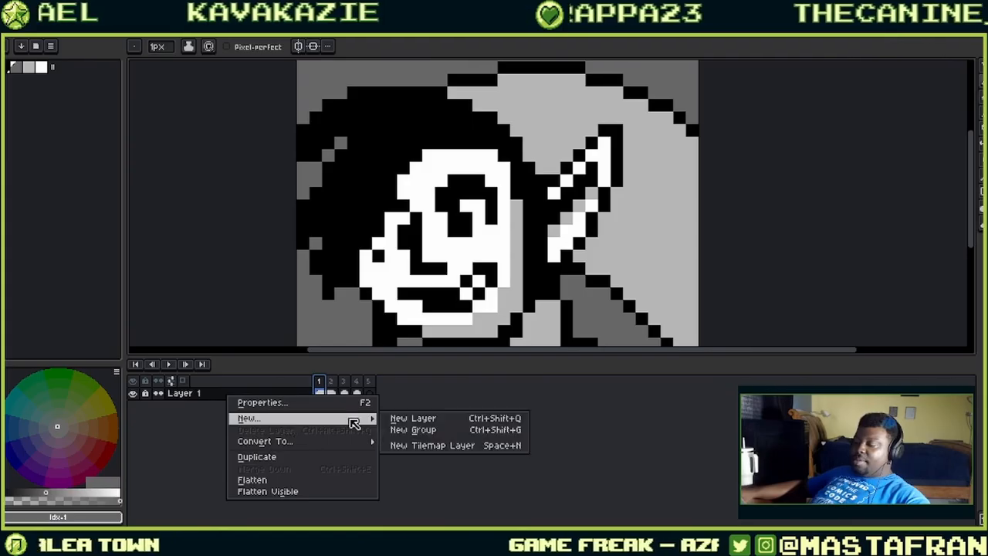
click(394, 416)
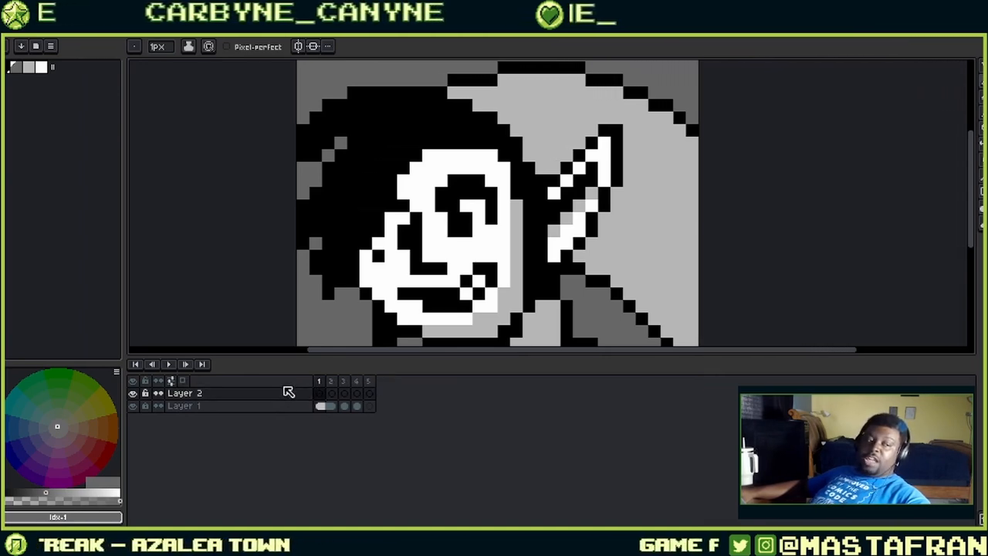
- Delete frames 2 to 5, leaving only the first frame in the timeline
drag(334, 385, 369, 388)
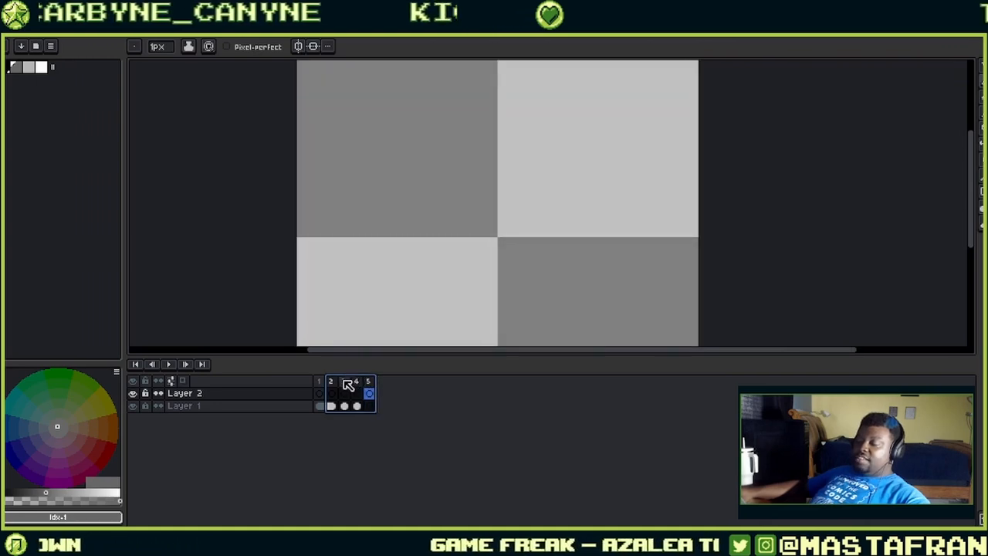
click(333, 383)
mouse_move(336, 409)
mouse_down()
mouse_move(353, 410)
mouse_move(324, 415)
mouse_move(353, 419)
mouse_up()
click(340, 418)
click(374, 447)
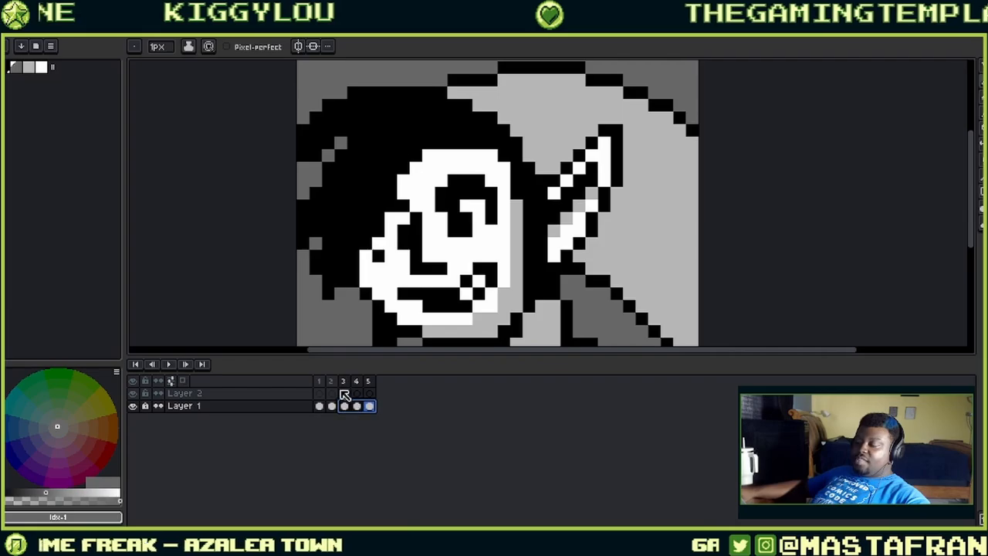
drag(332, 382, 368, 389)
right_click(368, 382)
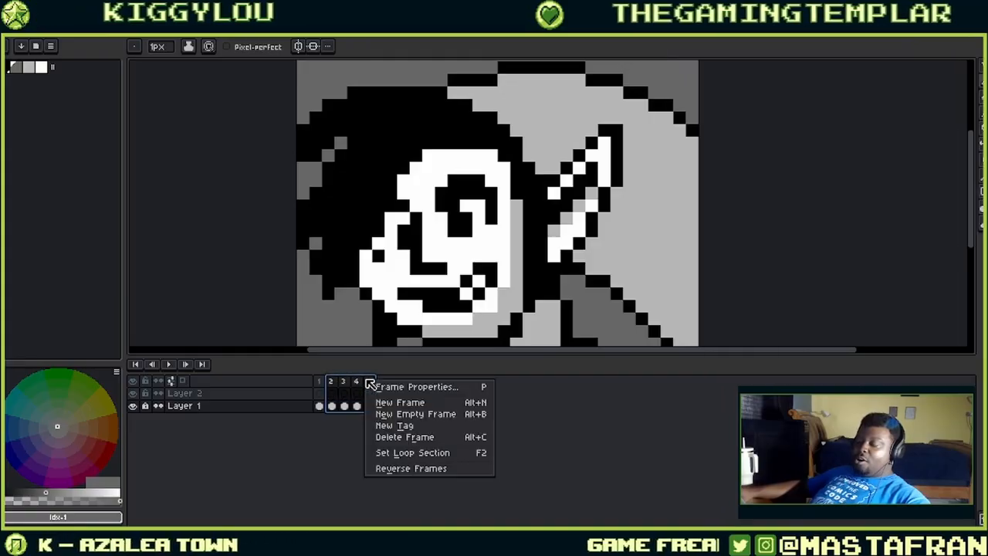
click(415, 437)
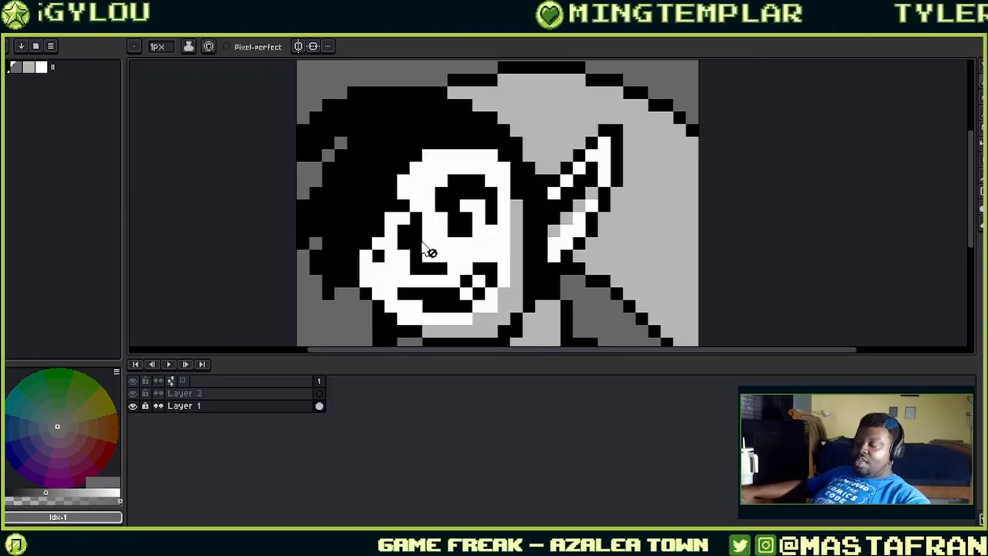
- Hide the portrait layer and fill the whole of Layer 2 with the dark grey using the Paint Bucket tool
scroll(451, 222, down, 1)
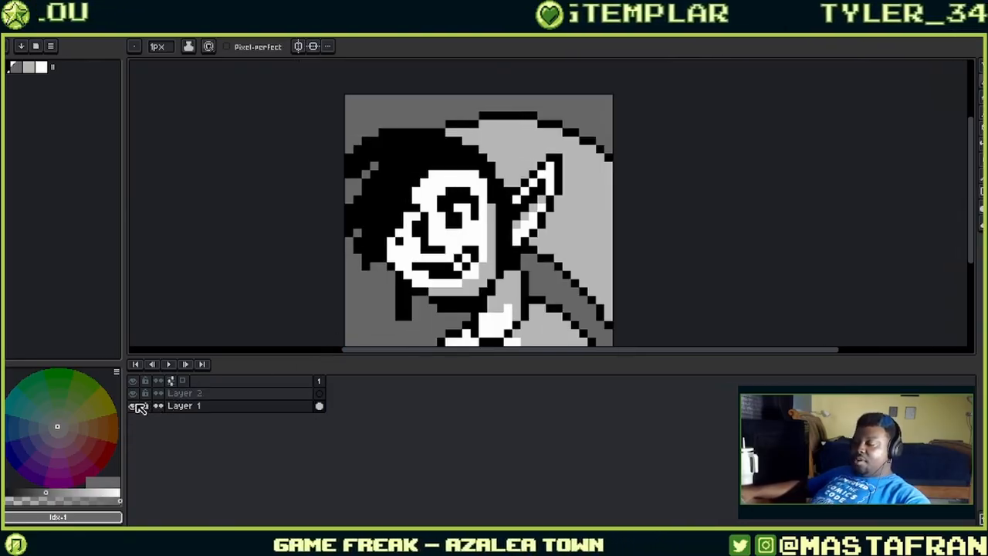
click(133, 405)
click(319, 393)
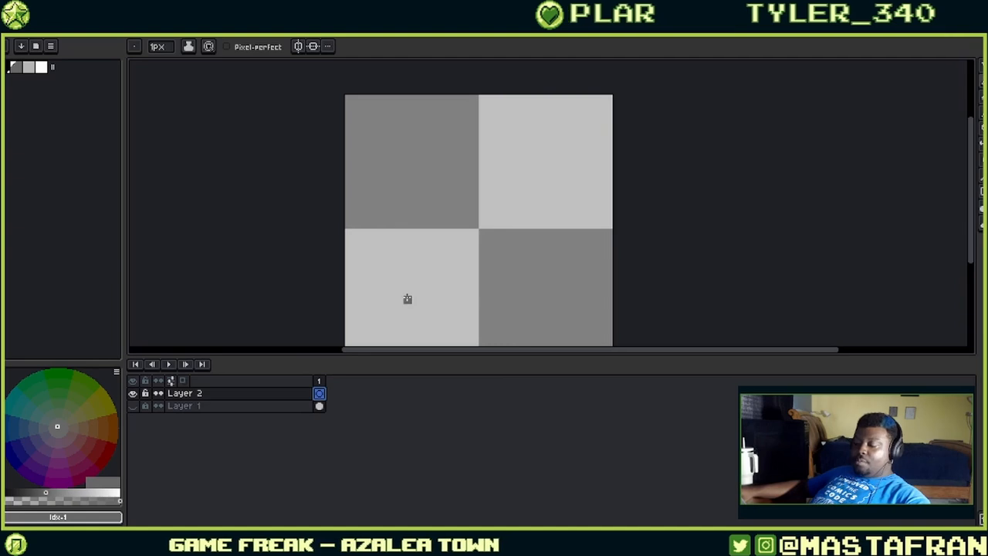
key(g)
click(425, 270)
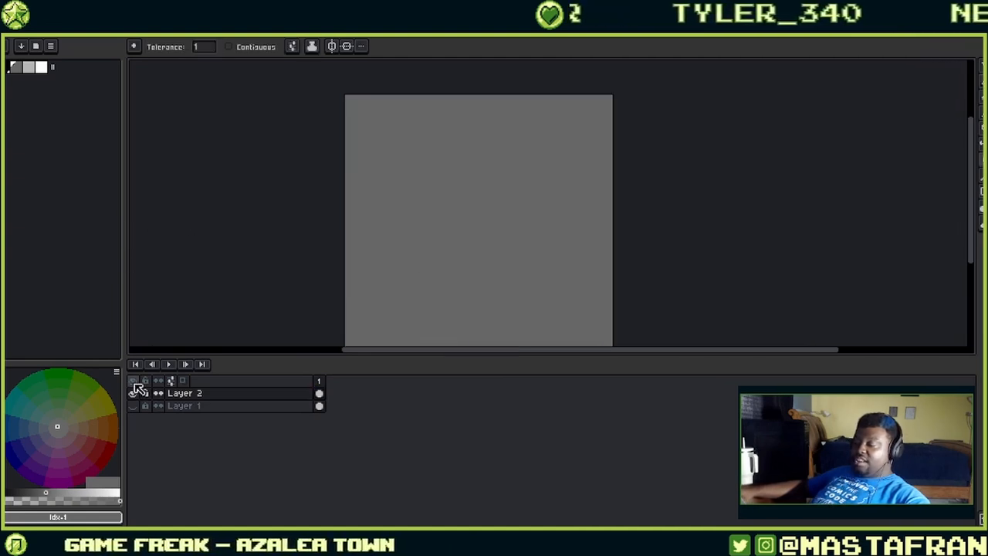
- Rename the grey-filled layer "backgackgroun" and move it below the portrait layer
double_click(176, 395)
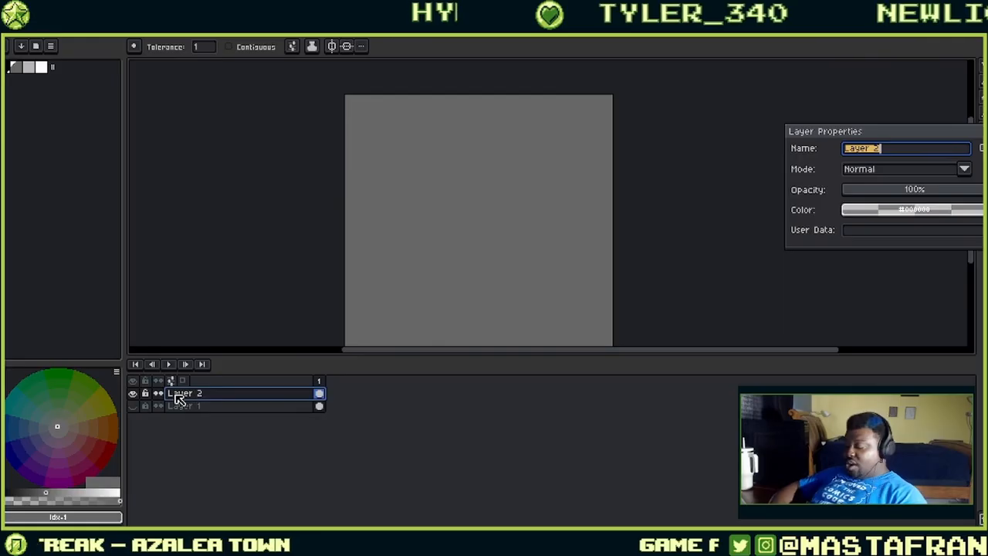
drag(846, 133, 435, 149)
text(bac)
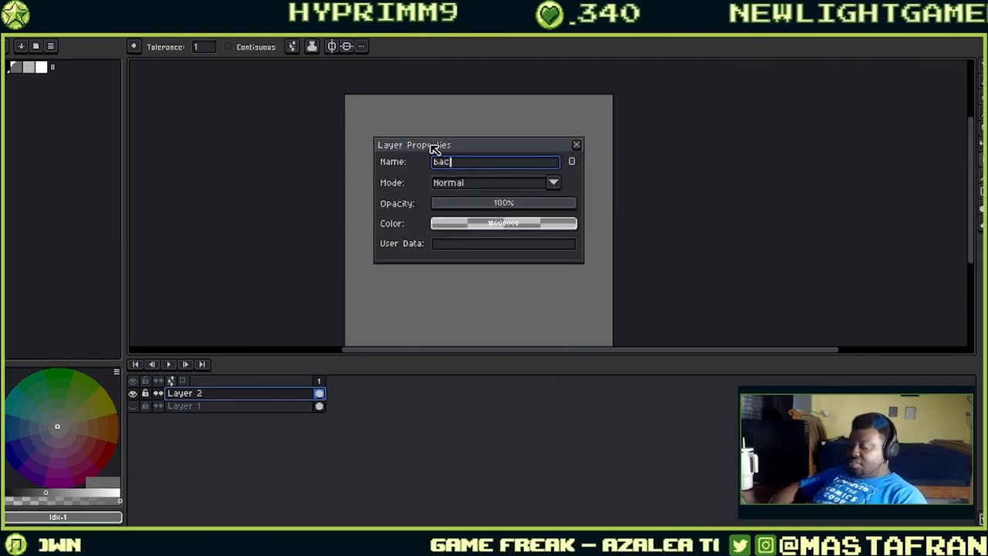
text(kga)
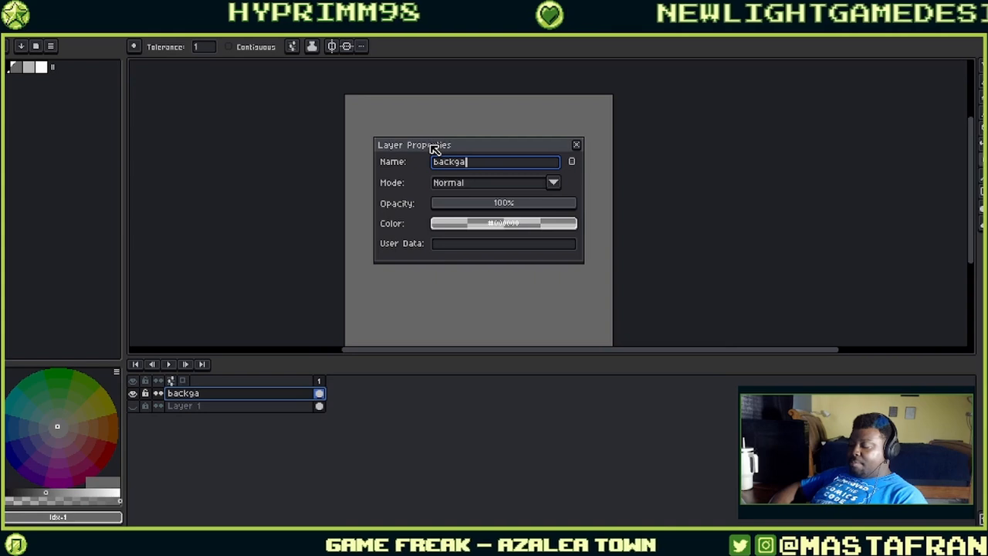
key(BackSpace)
text(ackgroun)
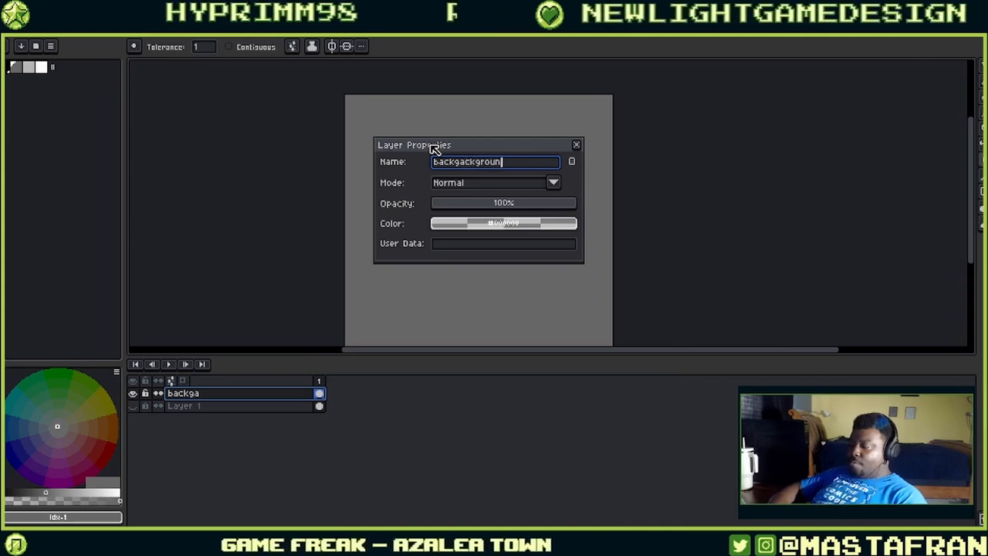
key(Return)
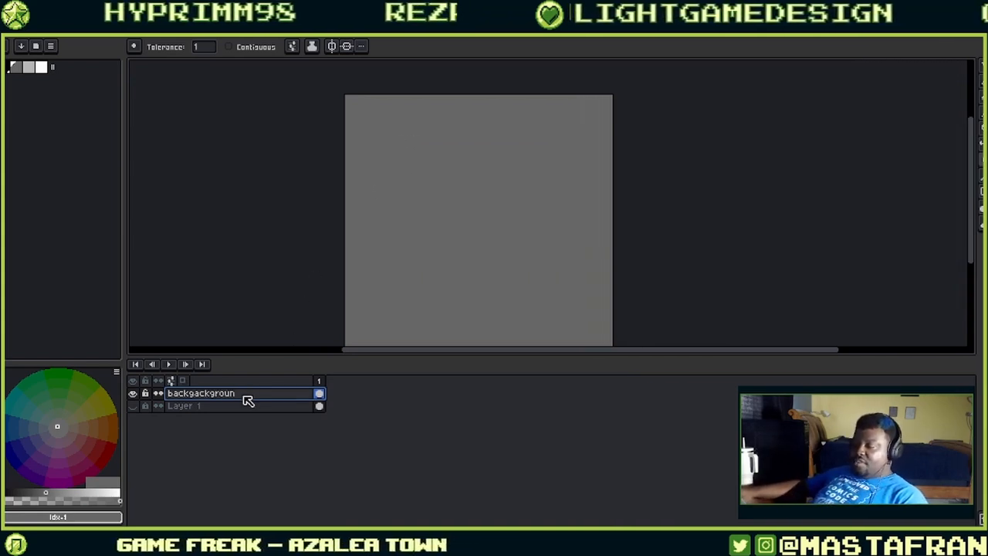
drag(247, 399, 260, 425)
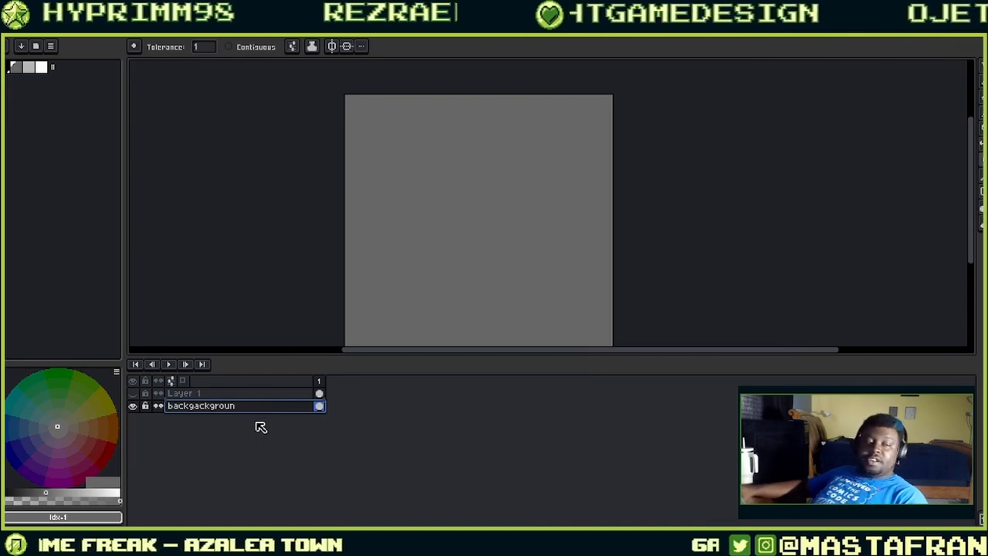
- Add an empty layer directly above the grey background layer and choose the Pencil tool with the black palette colour
click(194, 394)
click(192, 409)
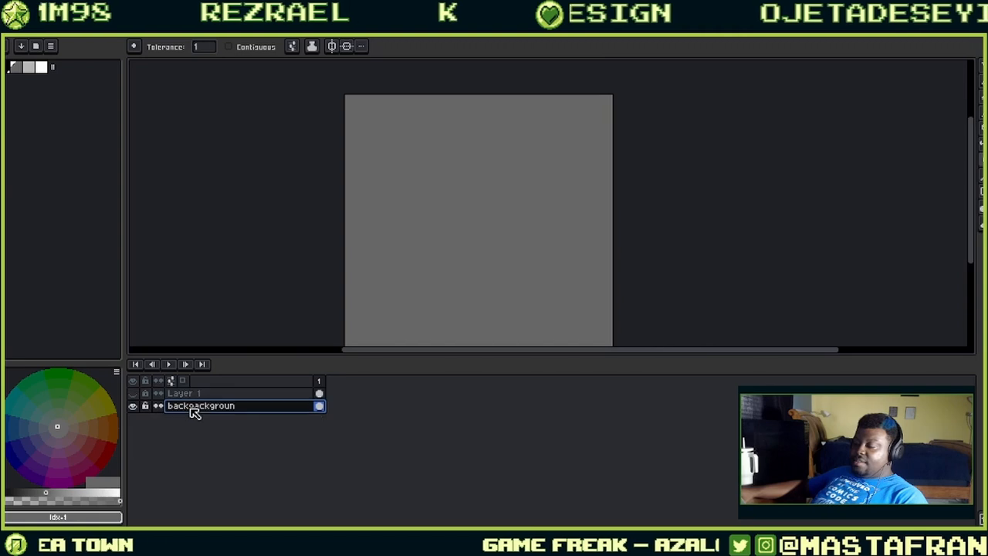
right_click(192, 409)
mouse_move(255, 431)
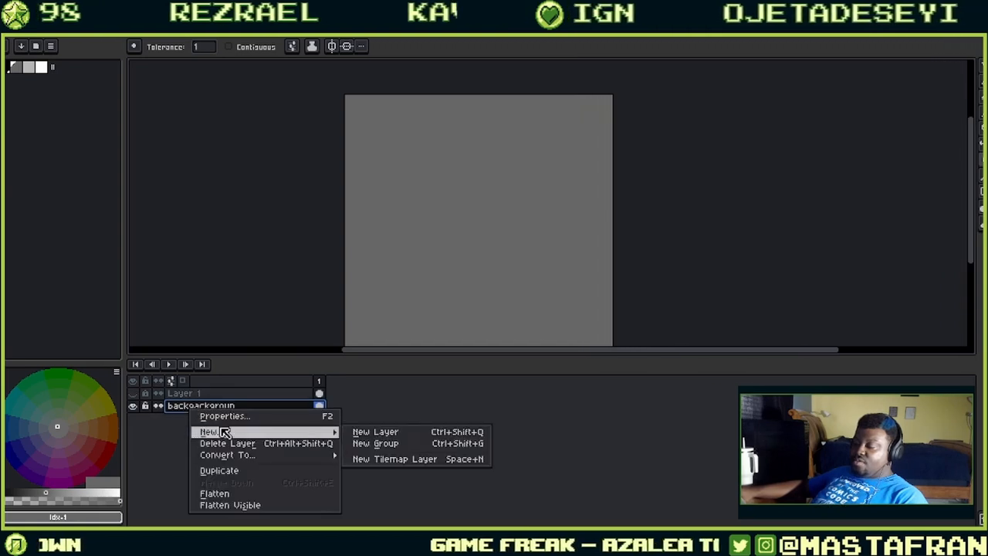
click(377, 432)
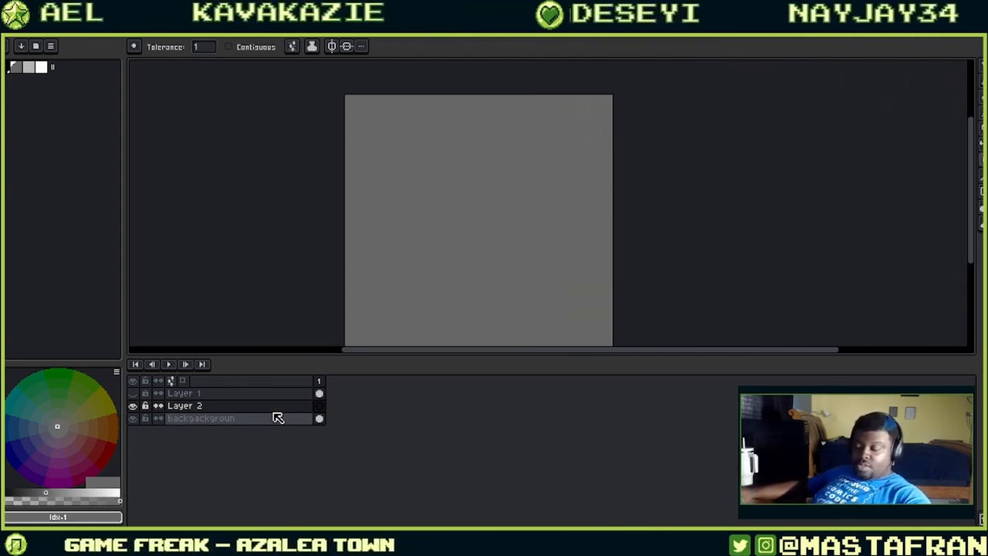
key(b)
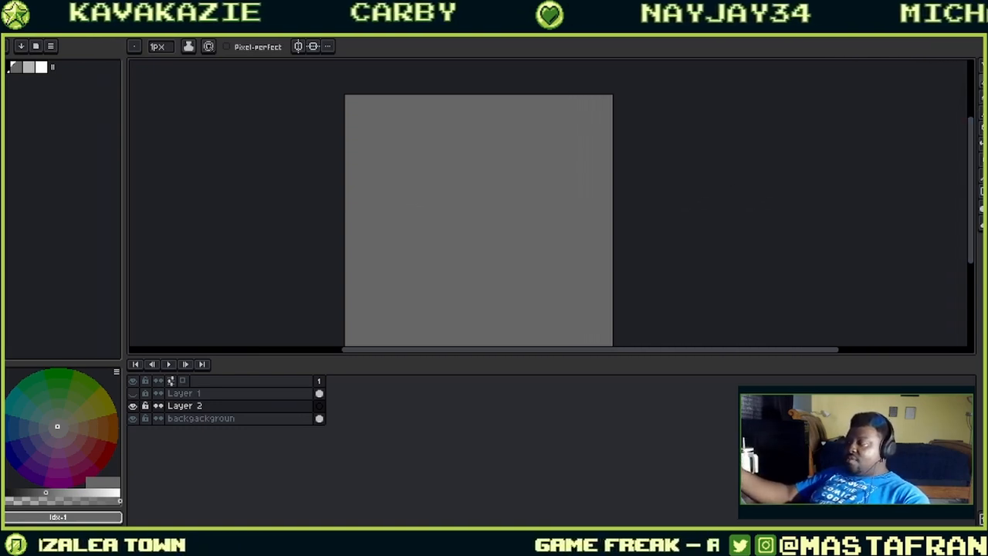
click(13, 67)
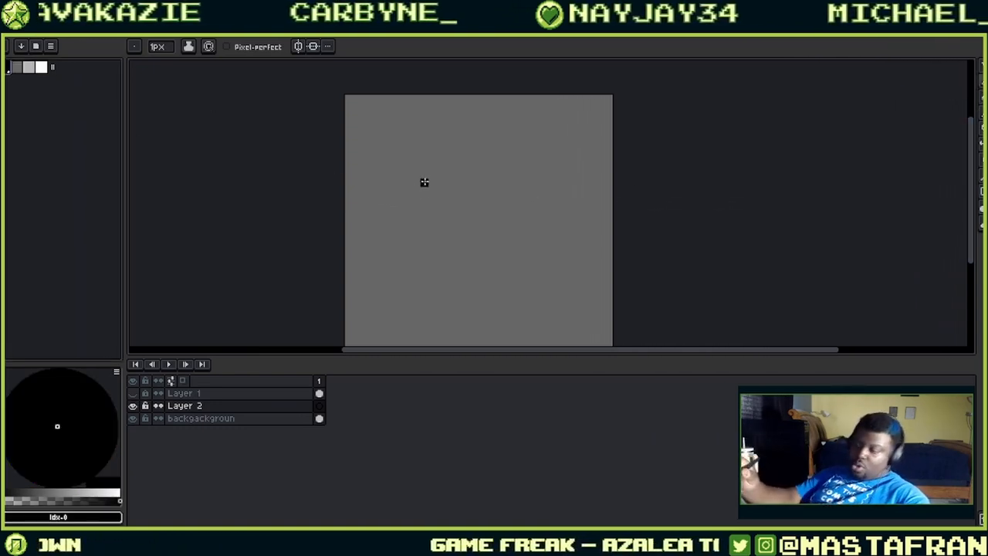
mouse_move(416, 149)
mouse_down()
mouse_move(412, 244)
mouse_move(490, 338)
mouse_up()
drag(503, 244, 595, 263)
key(ctrl+z)
key(ctrl+z)
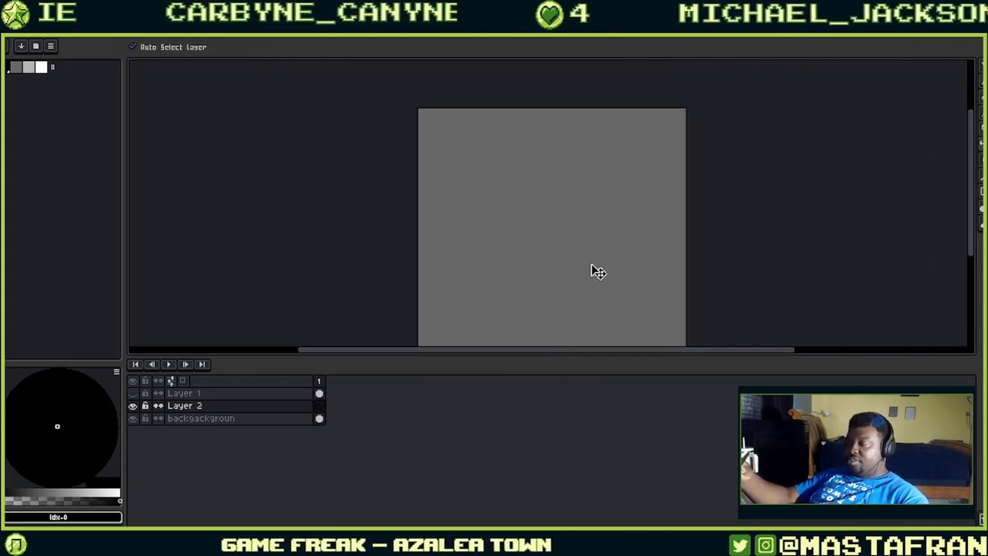
drag(577, 216, 568, 173)
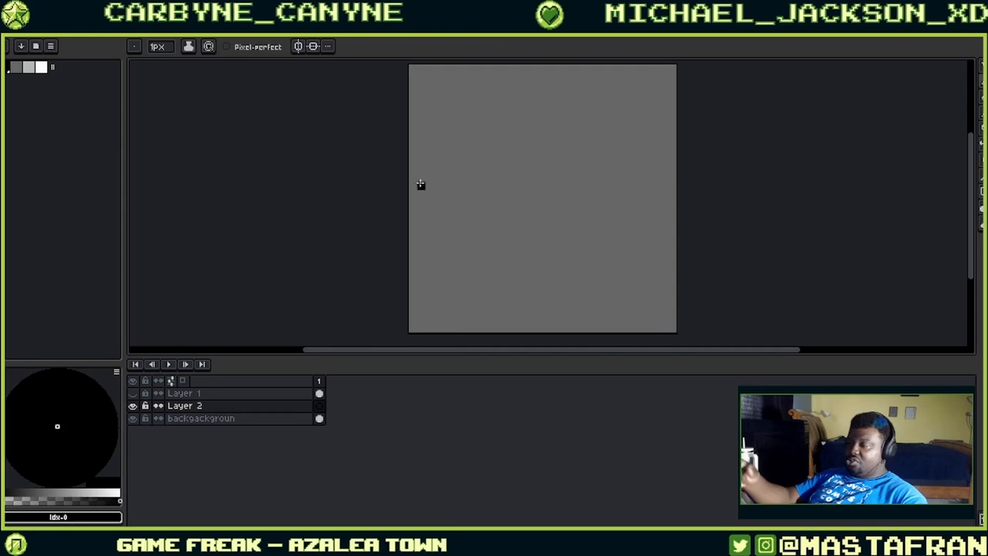
- Draw a curved black line down Layer 2 with the Pencil and add a new layer above it
drag(438, 91, 496, 286)
right_click(276, 407)
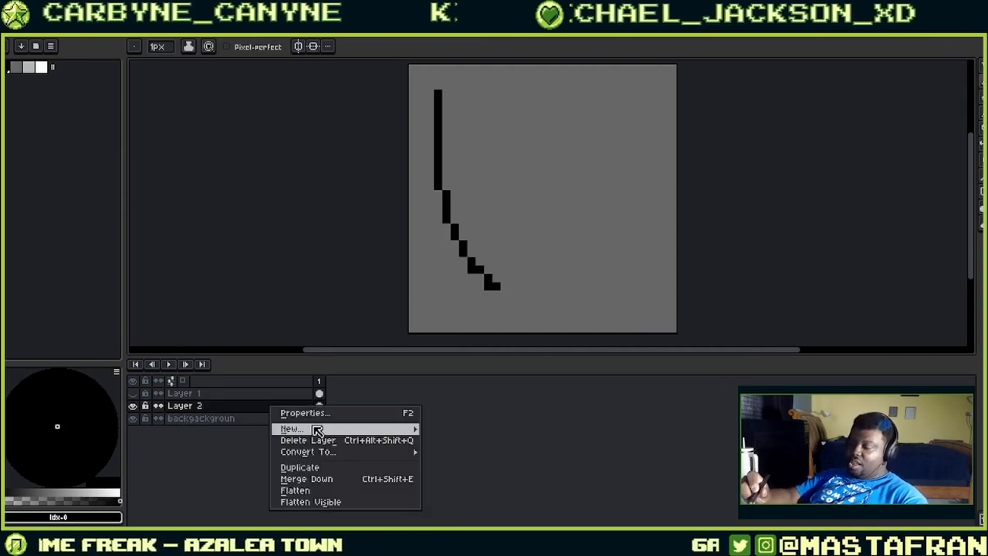
click(486, 428)
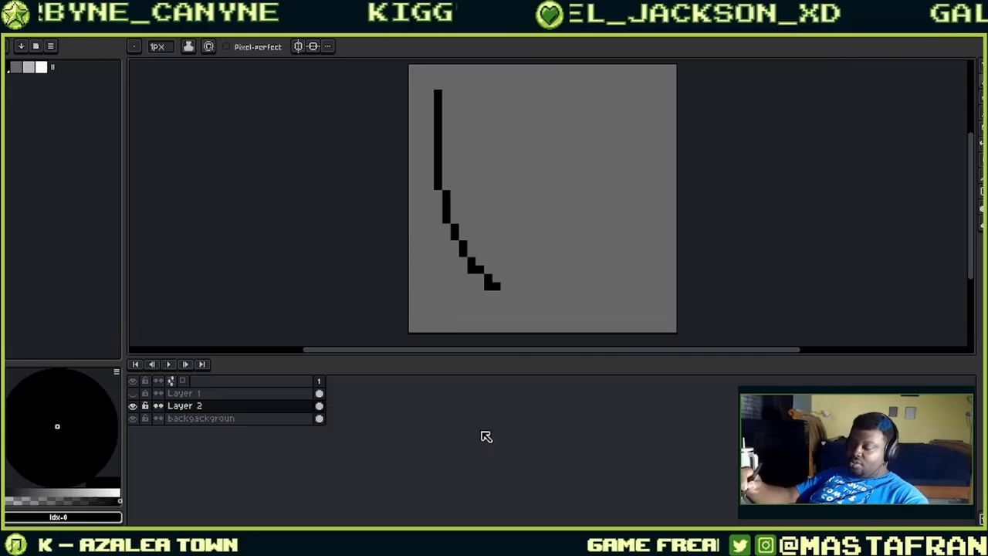
- Draw a black diagonal line on Layer 3, move it across the curve on Layer 2 and back, and choose the dark grey palette colour
drag(612, 118, 538, 260)
mouse_move(586, 189)
mouse_down()
mouse_move(470, 232)
mouse_move(469, 202)
mouse_up()
click(27, 69)
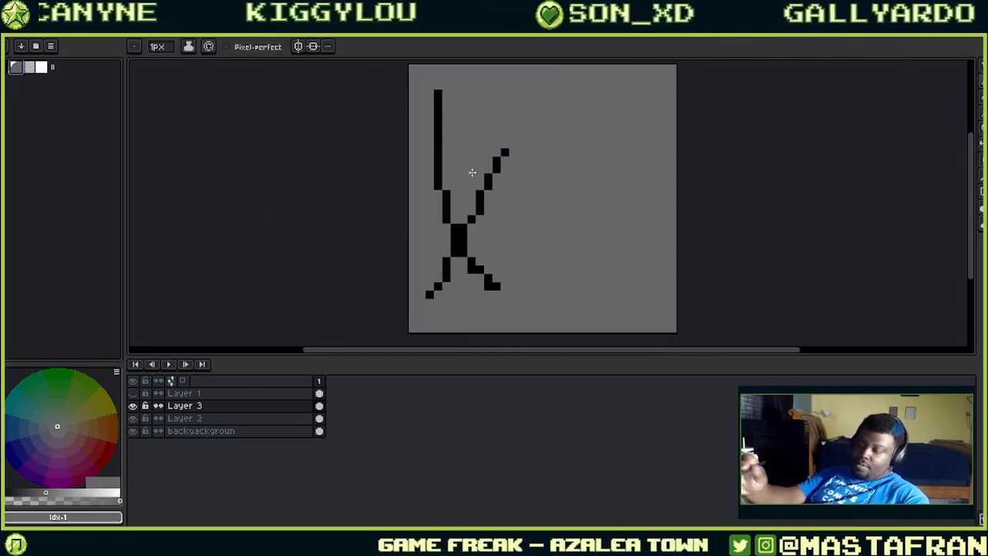
drag(466, 164, 608, 138)
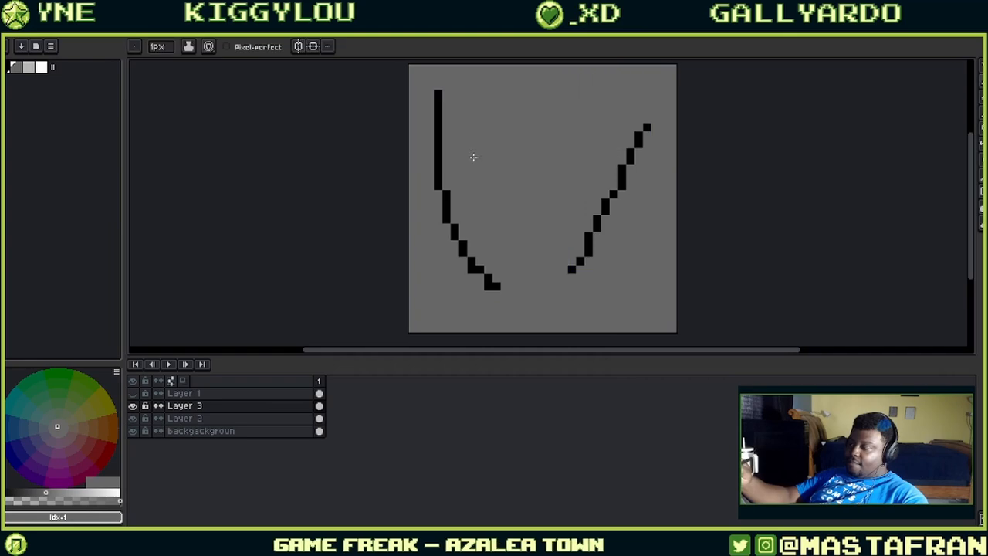
- Draw a white, nearly vertical line on Layer 3 and shift the layer's lines sideways with the Move tool
click(43, 68)
drag(504, 101, 530, 329)
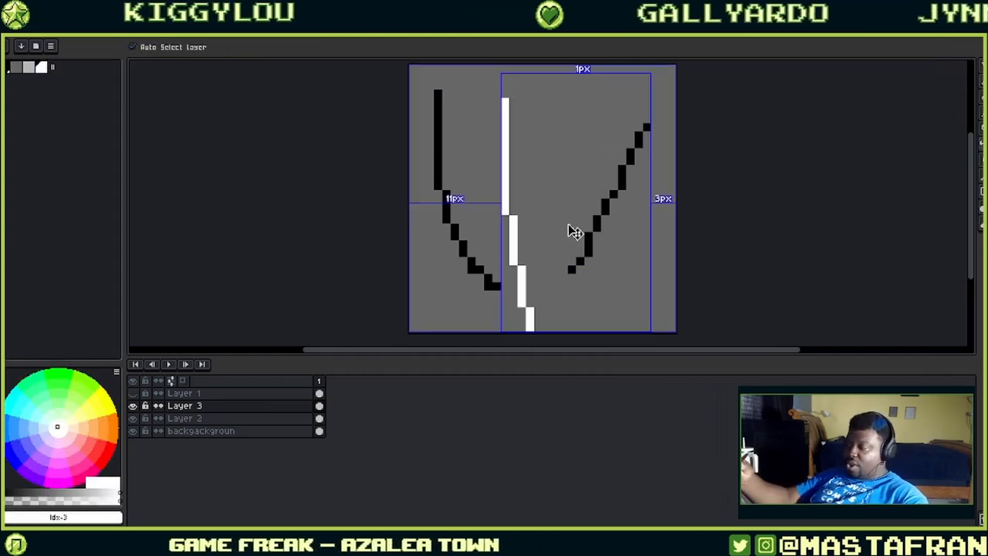
mouse_move(602, 210)
mouse_down()
mouse_move(534, 217)
mouse_move(541, 210)
mouse_move(592, 222)
mouse_move(503, 241)
mouse_move(567, 208)
mouse_move(595, 216)
mouse_move(518, 212)
mouse_move(558, 218)
mouse_up()
key(ctrl+z)
key(b)
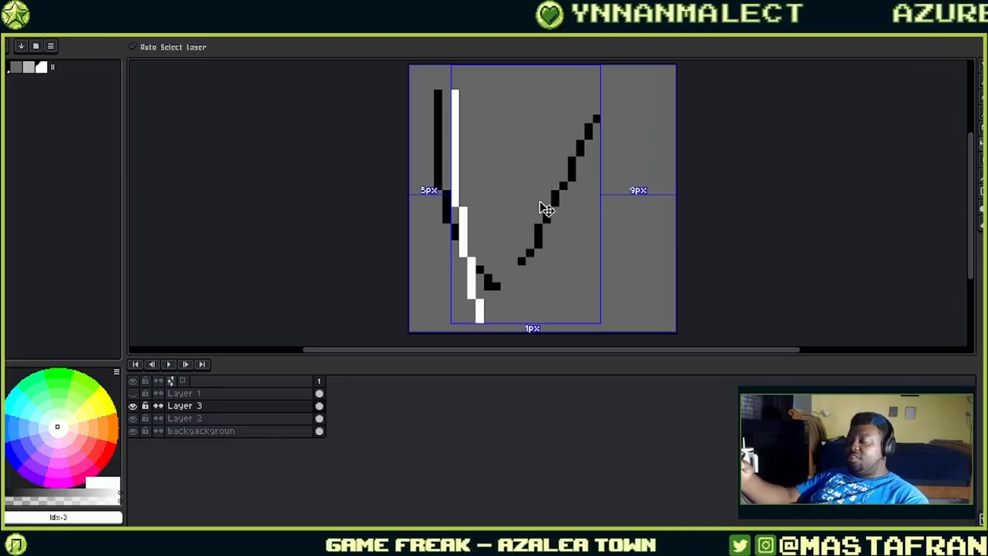
drag(571, 164, 574, 166)
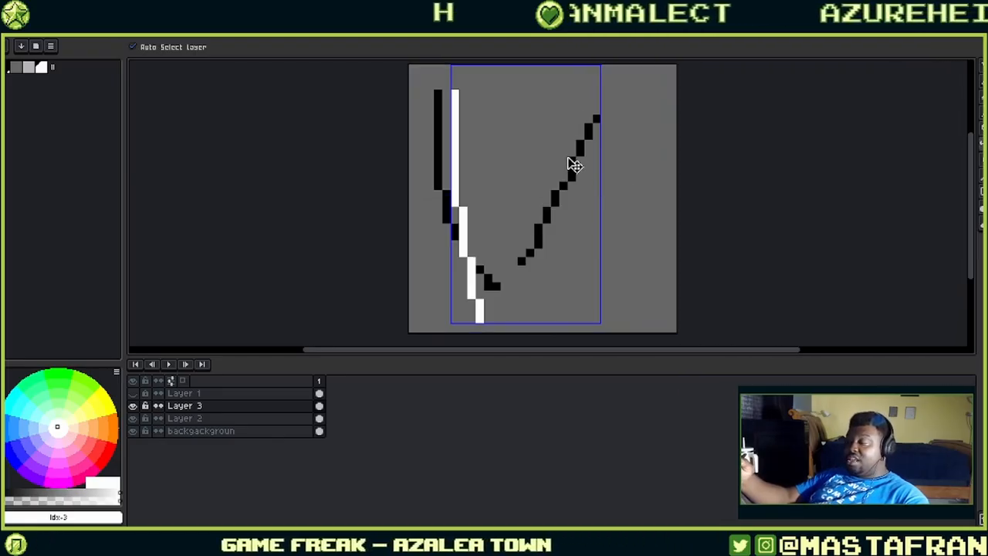
key(b)
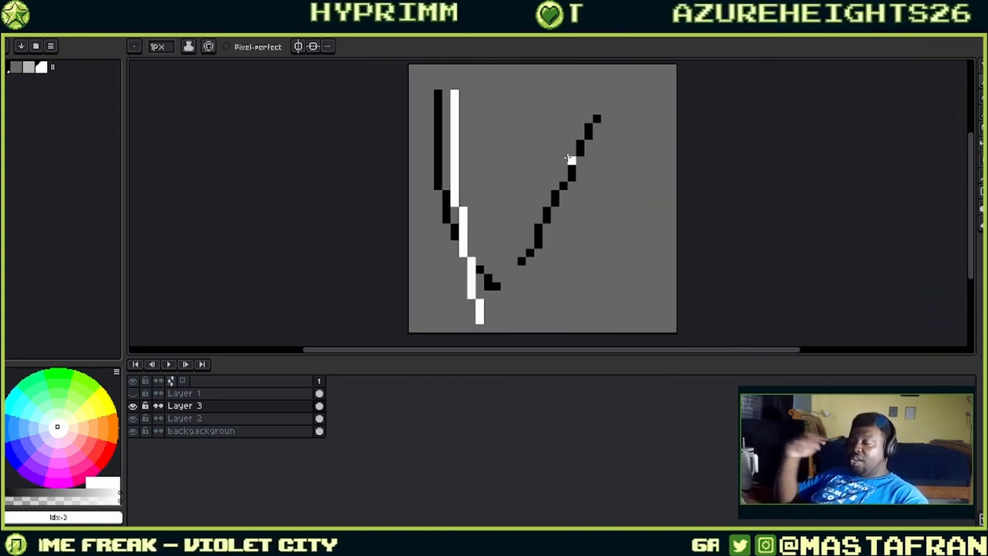
key(v)
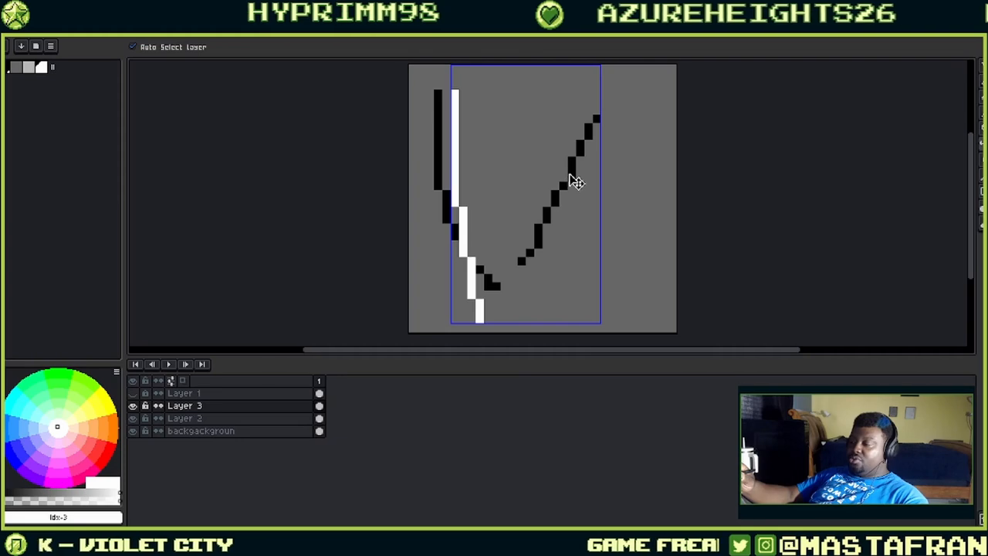
mouse_move(567, 187)
mouse_down()
mouse_move(615, 181)
mouse_move(588, 190)
mouse_up()
key(b)
key(v)
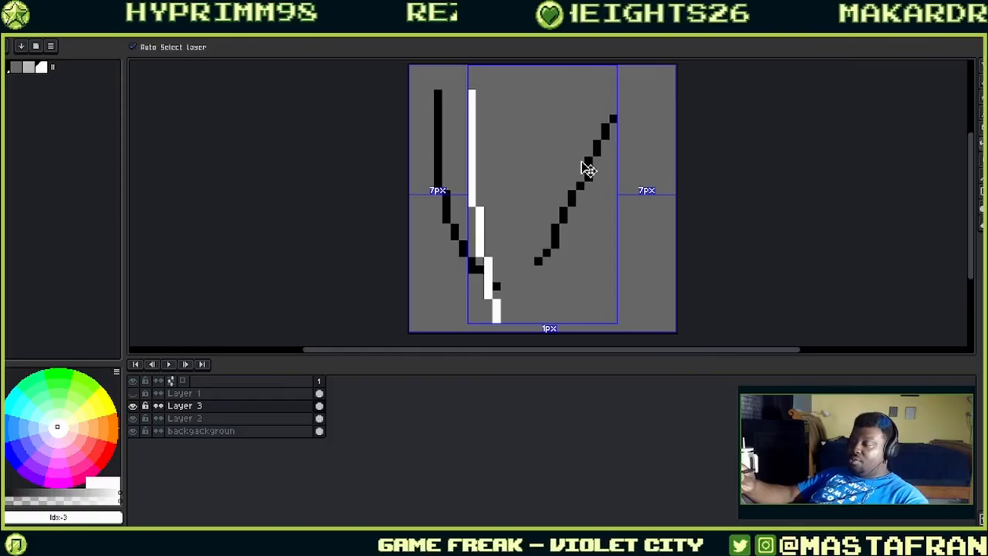
- Draw dark horizontal bars and loose white scribbles over the lines on Layer 3
key(b)
key(alt+1)
mouse_move(463, 118)
mouse_down()
mouse_move(573, 118)
mouse_move(529, 219)
mouse_up()
key(b)
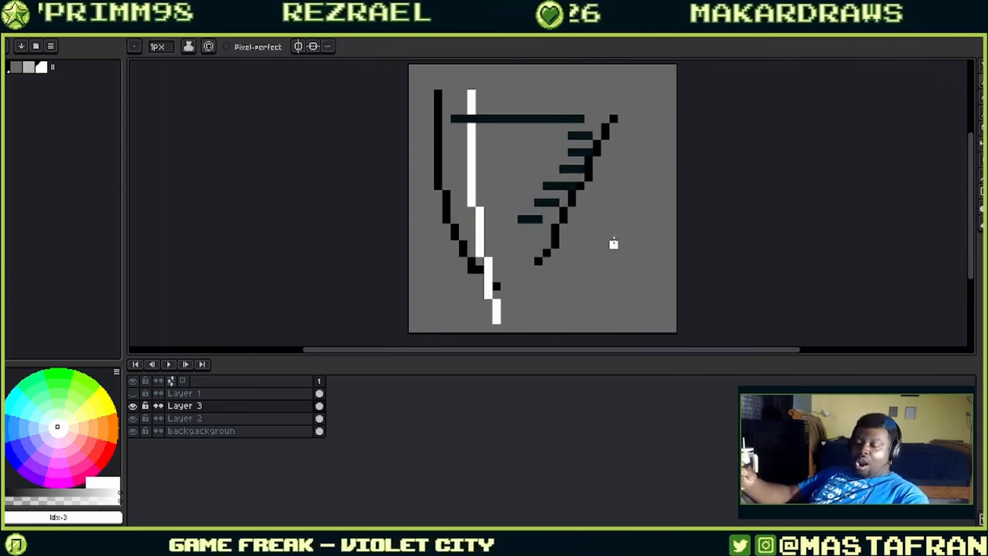
mouse_move(575, 135)
mouse_down()
mouse_move(466, 199)
mouse_move(537, 227)
mouse_up()
key(ctrl)
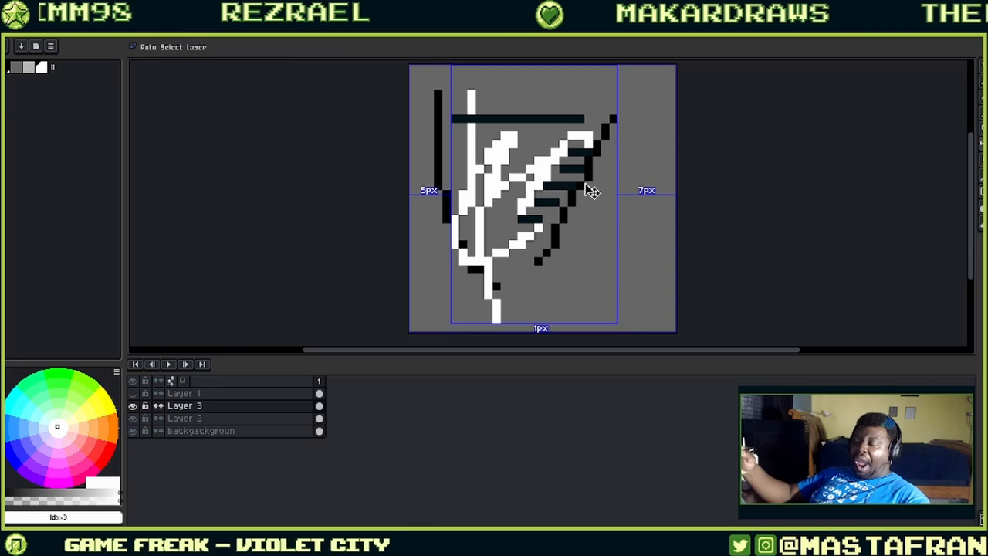
- Delete Layer 3 and Layer 2 with all their test strokes
right_click(294, 408)
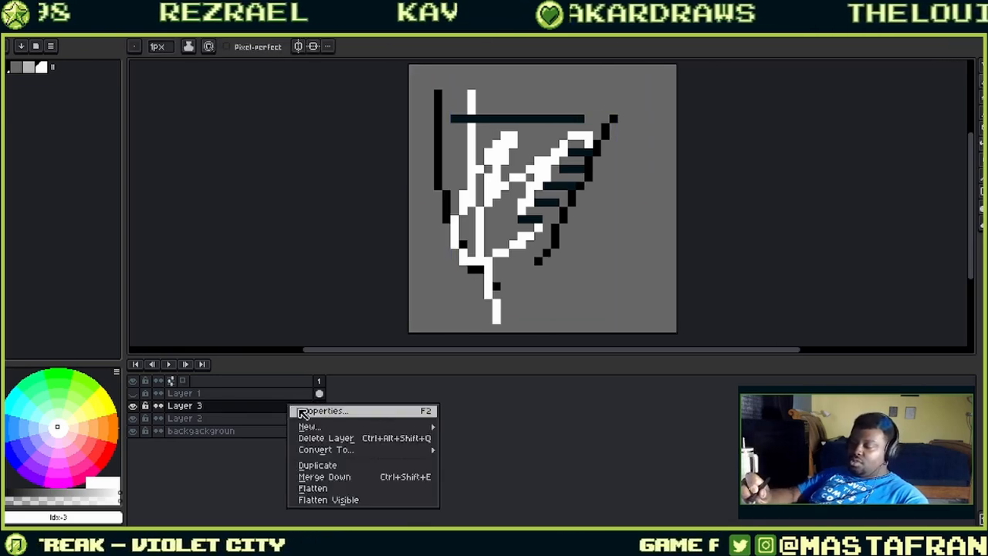
click(334, 437)
right_click(291, 408)
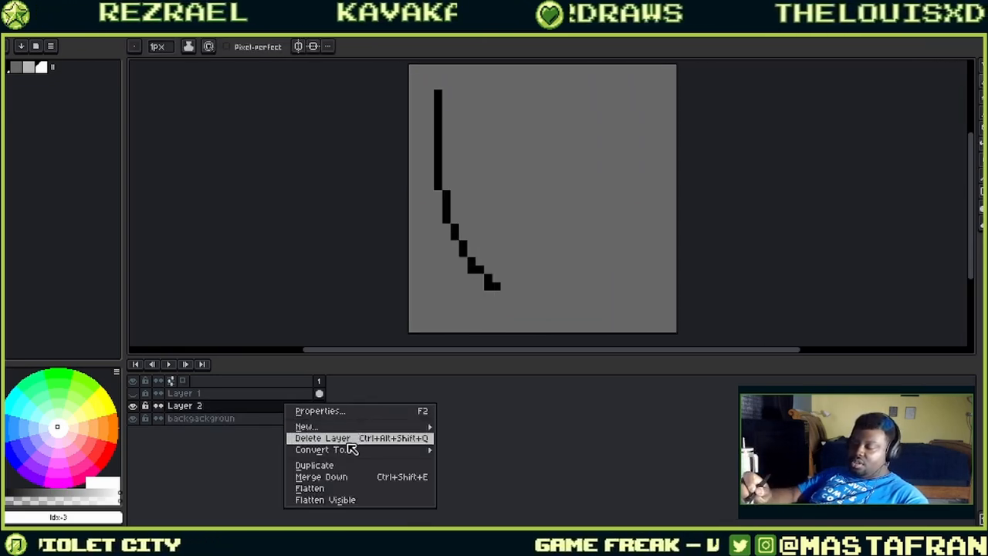
click(340, 437)
- Show the hidden portrait layer again and rename it "Link"
click(260, 397)
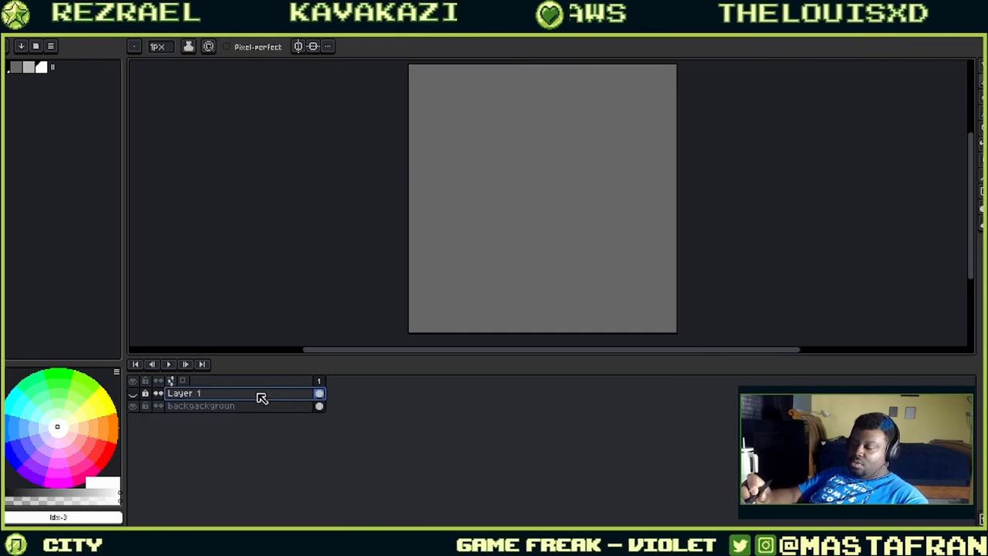
click(134, 395)
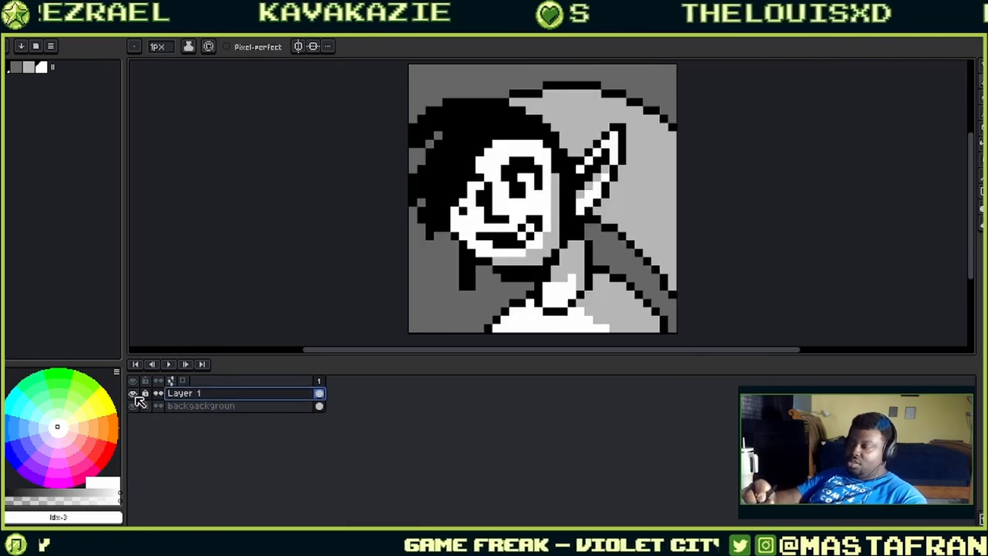
double_click(198, 395)
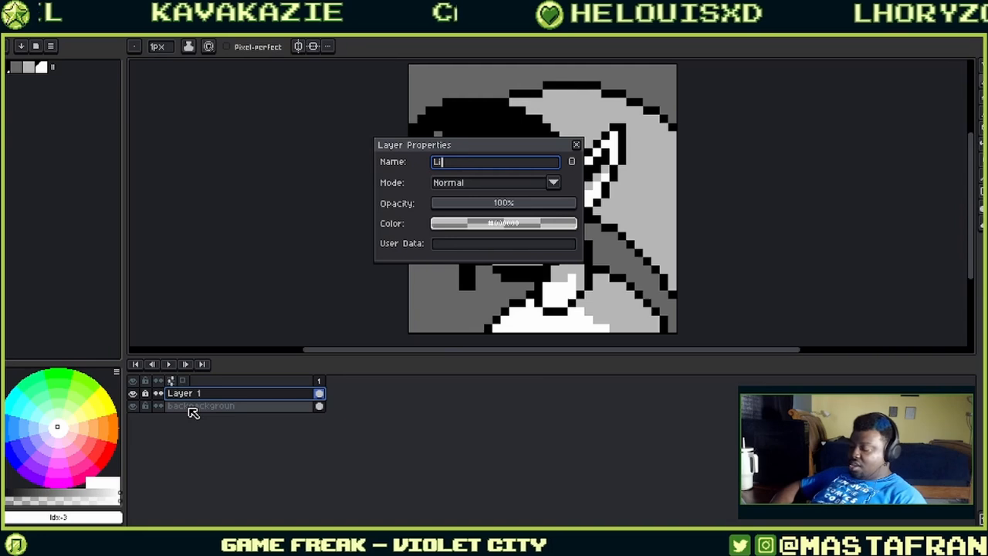
text(Link)
key(Return)
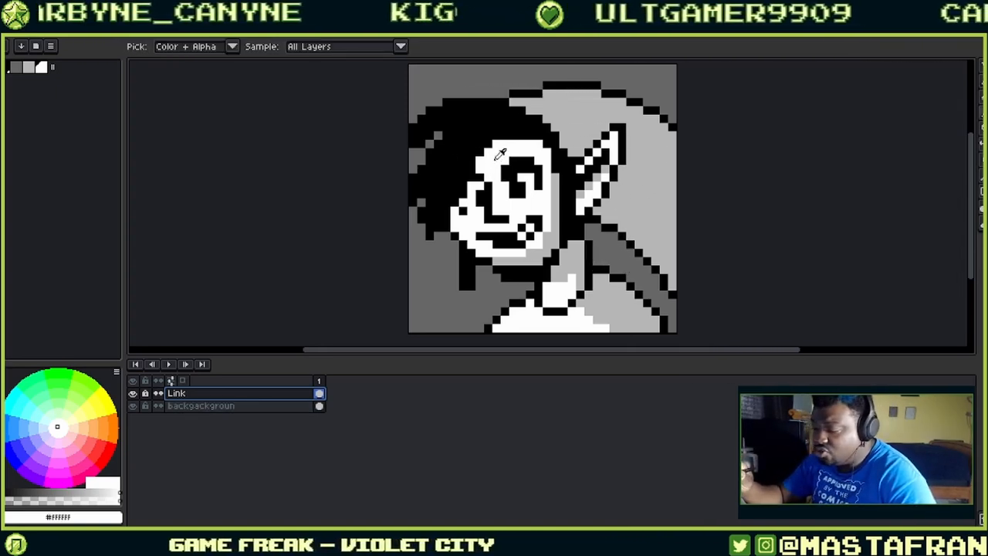
- Reshape the outer lid of the portrait's left eye beside the hair, using black and white sampled from the drawing
key(b)
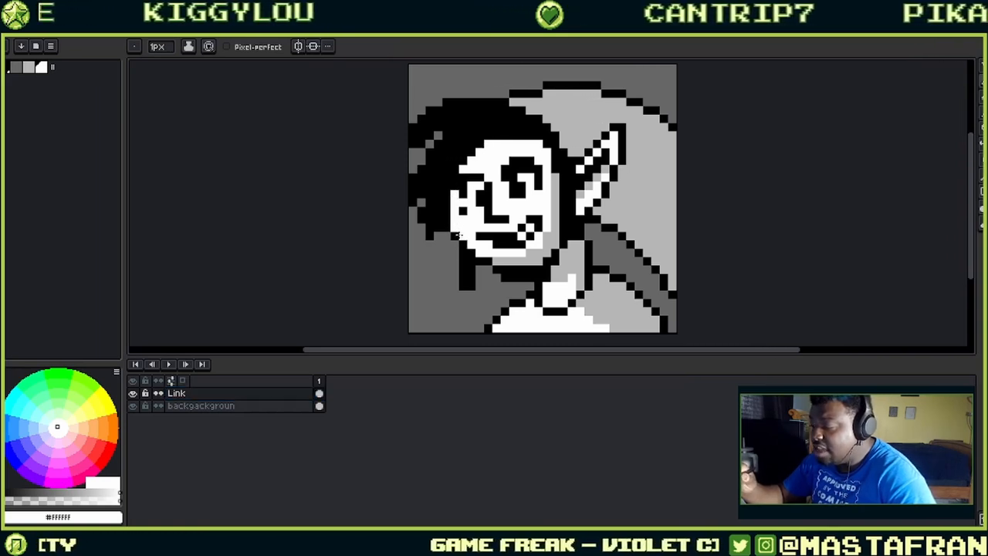
alt+click(463, 210)
click(463, 201)
alt+click(465, 171)
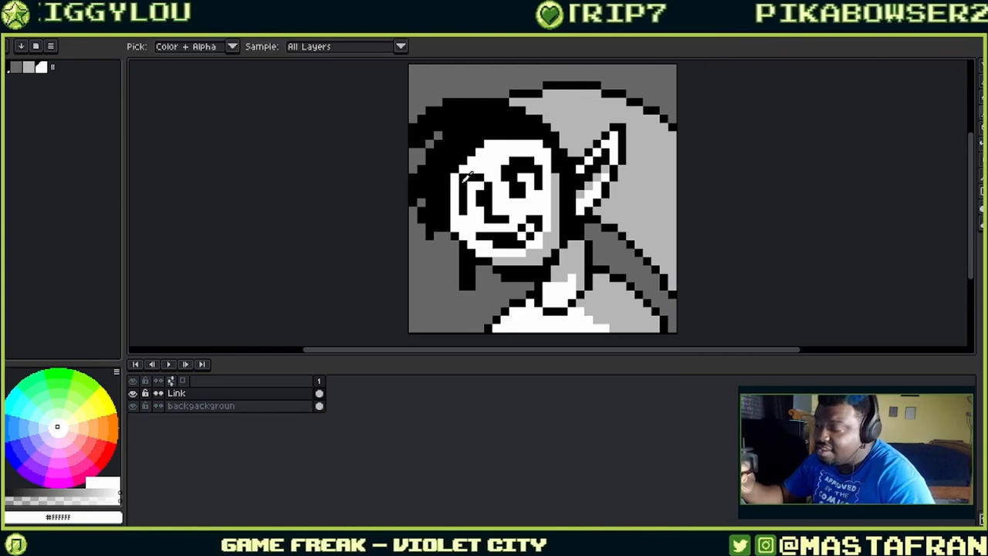
alt+click(454, 185)
alt+click(462, 177)
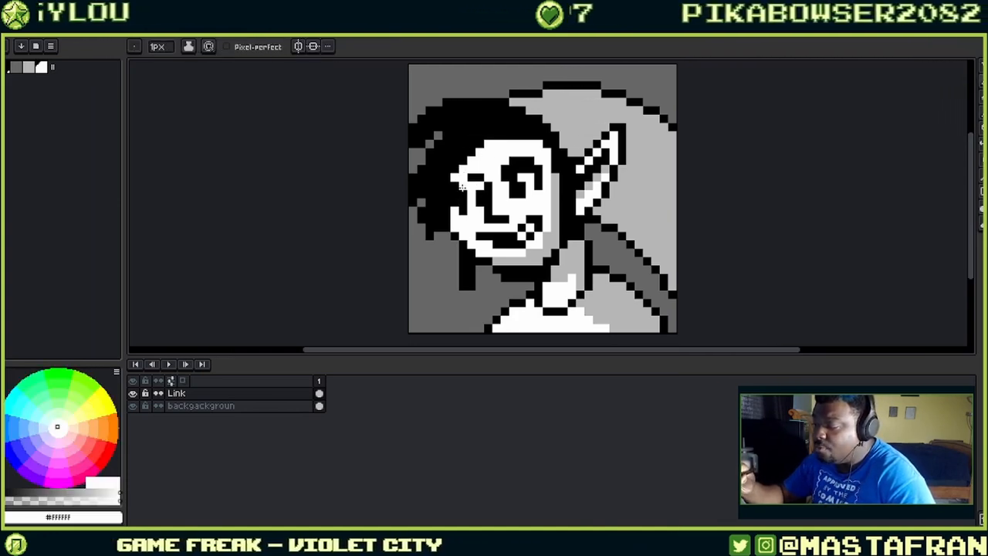
key(alt)
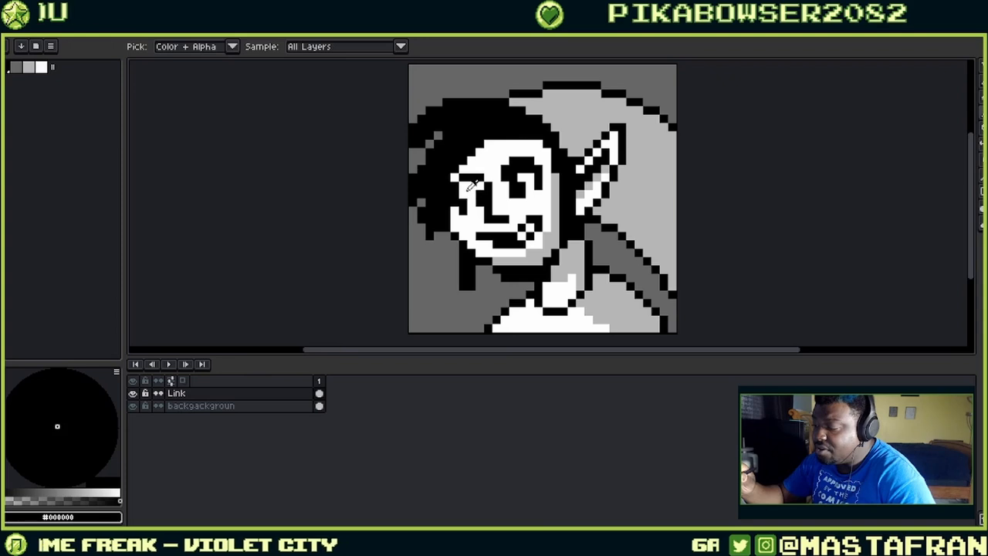
- Refine the left eye's brow and pupil near the nose bridge with sampled black and white pixels
alt+click(505, 159)
alt+click(478, 191)
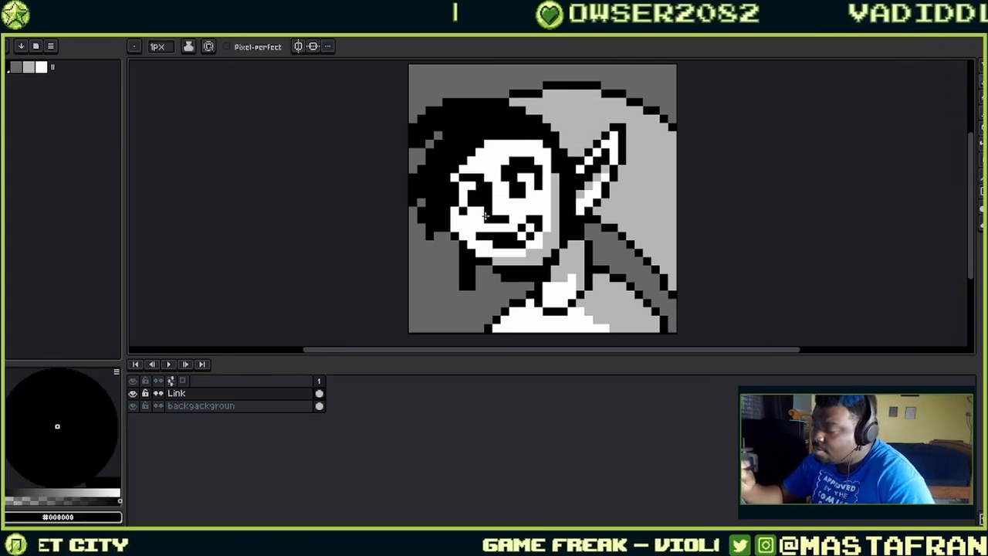
alt+click(497, 182)
alt+click(517, 146)
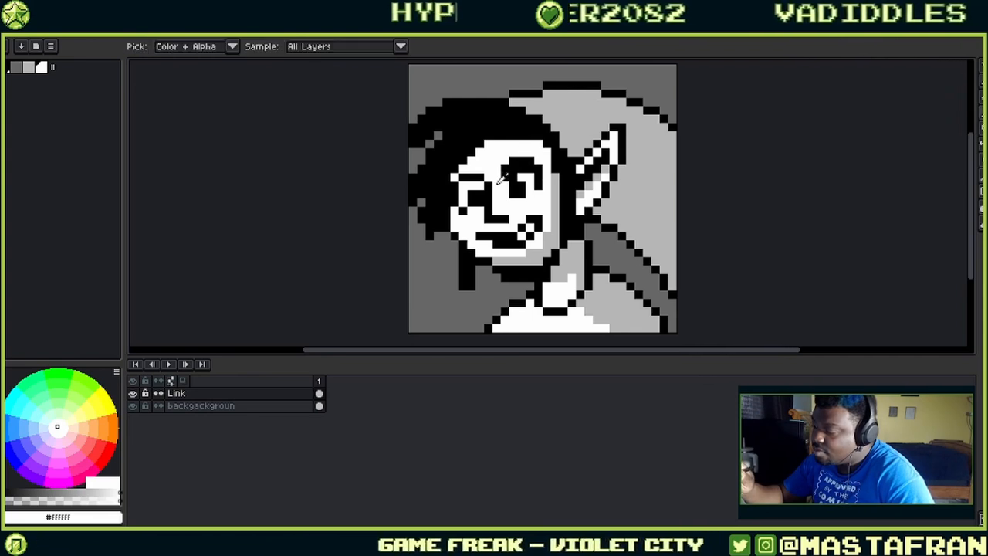
alt+click(480, 183)
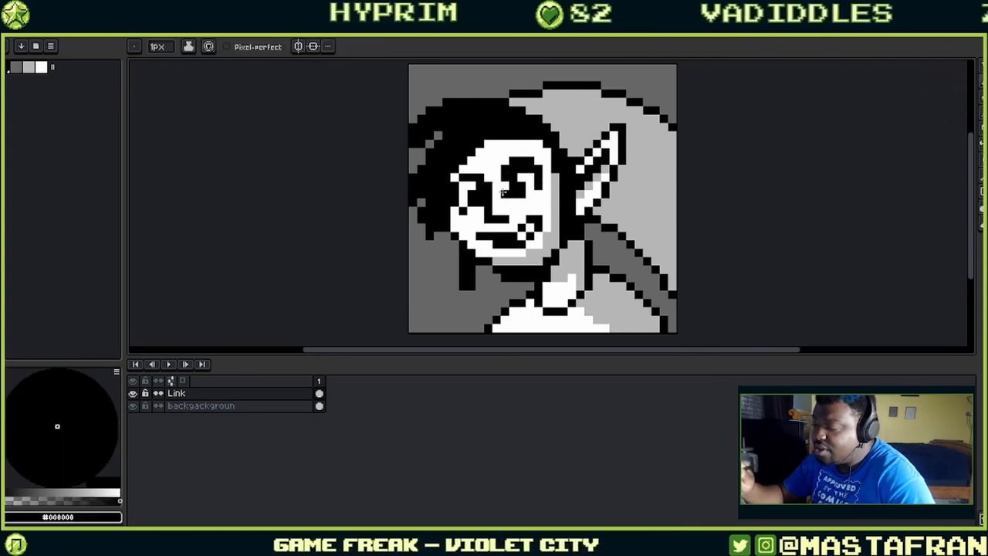
alt+click(487, 182)
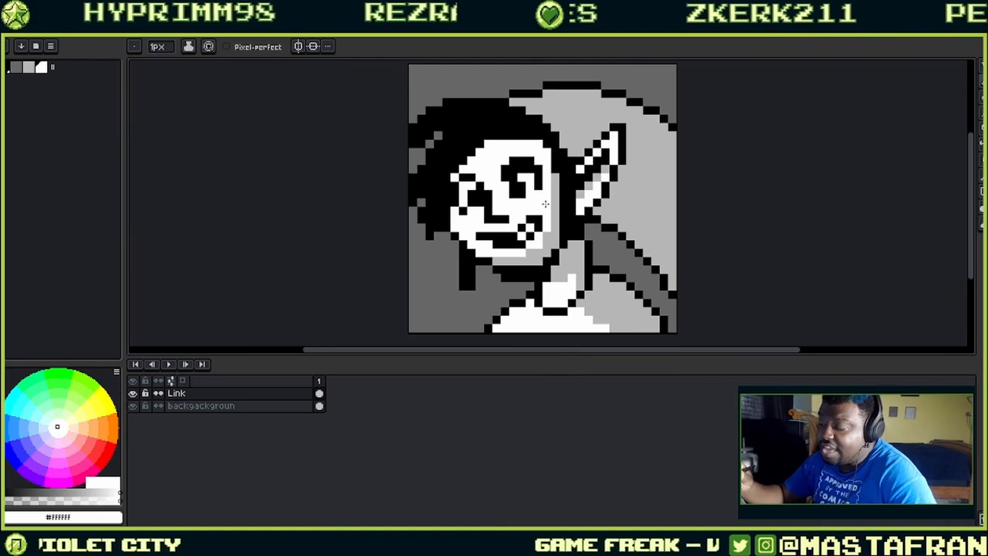
key(alt)
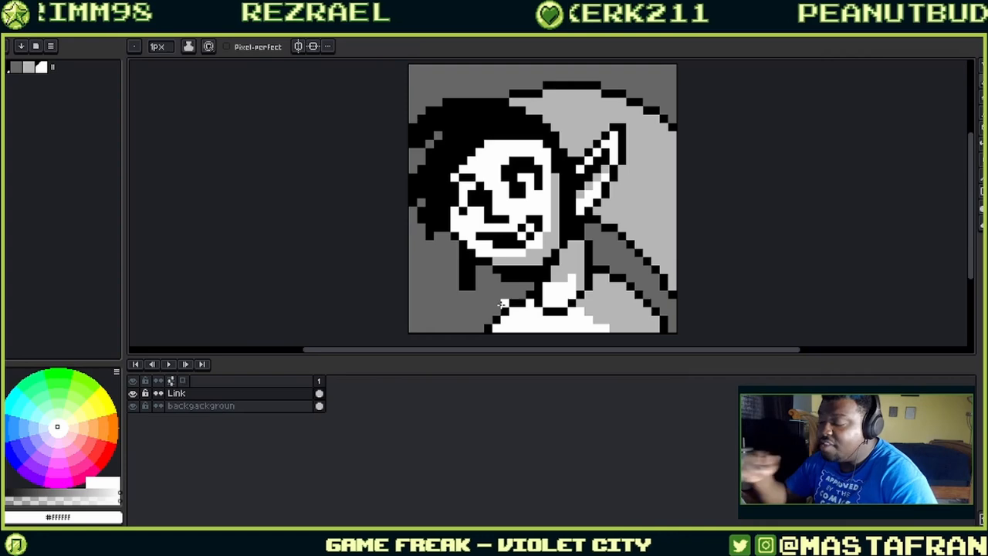
- Thin the black shadow under the chin to a narrow outline with the sampled dark grey #676767
alt+click(563, 270)
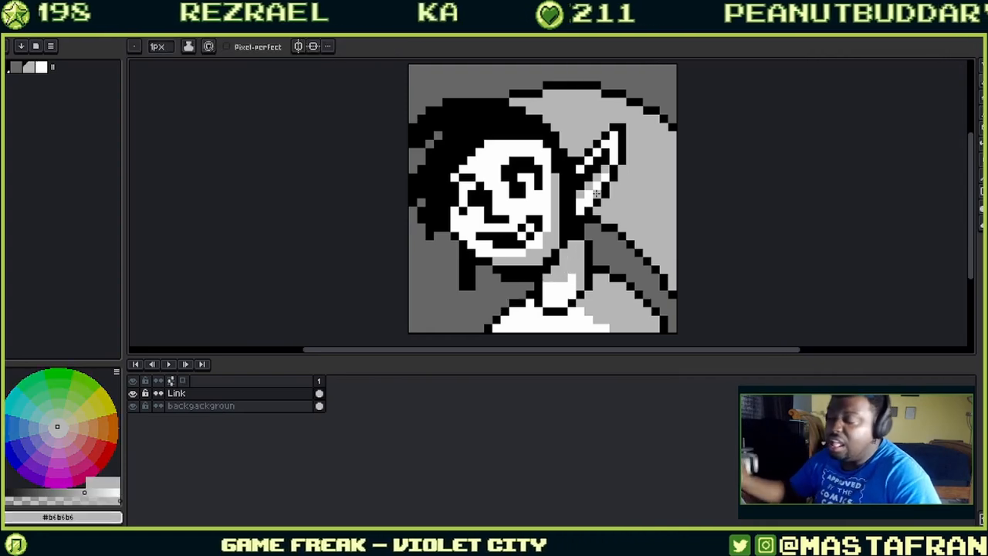
scroll(609, 155, down, 4)
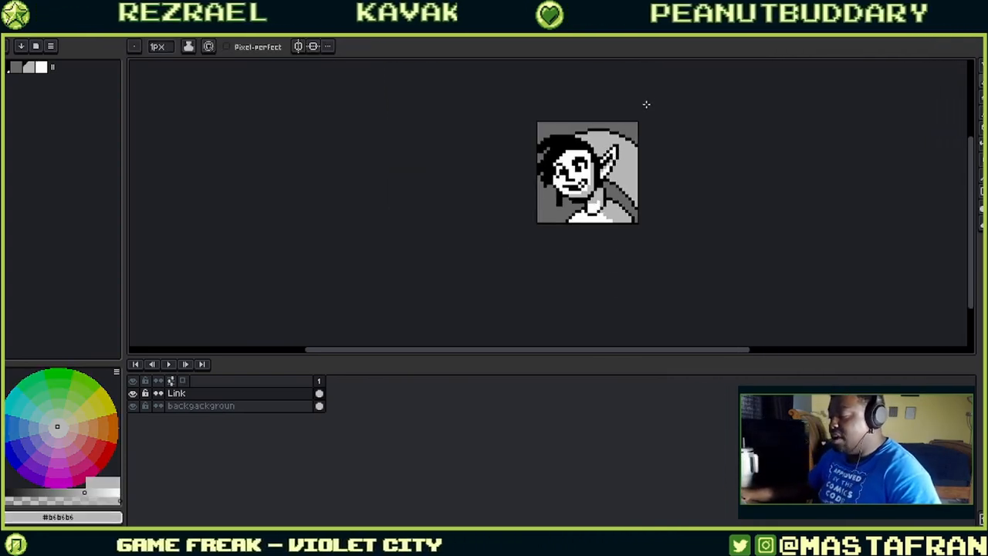
scroll(609, 155, up, 4)
key(alt)
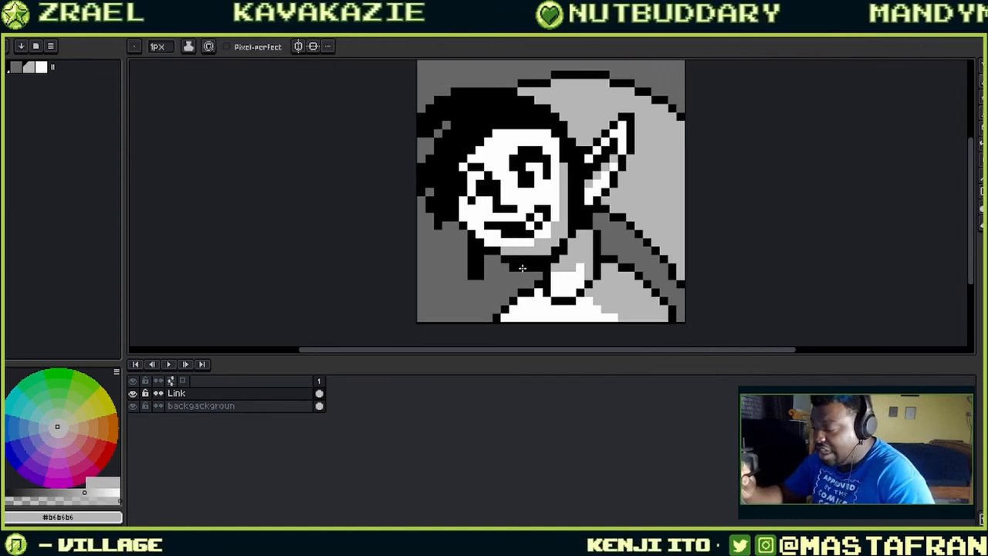
alt+click(510, 269)
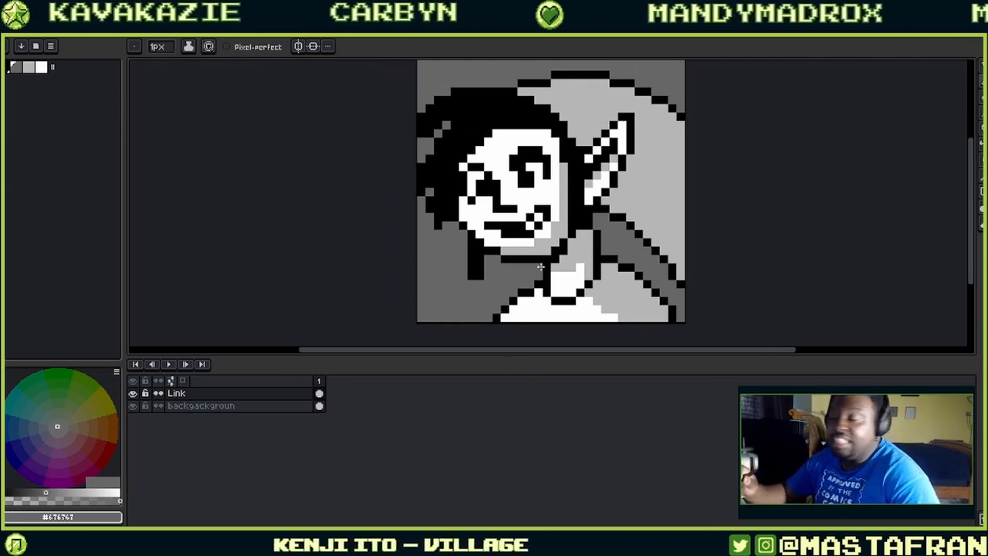
scroll(534, 265, down, 2)
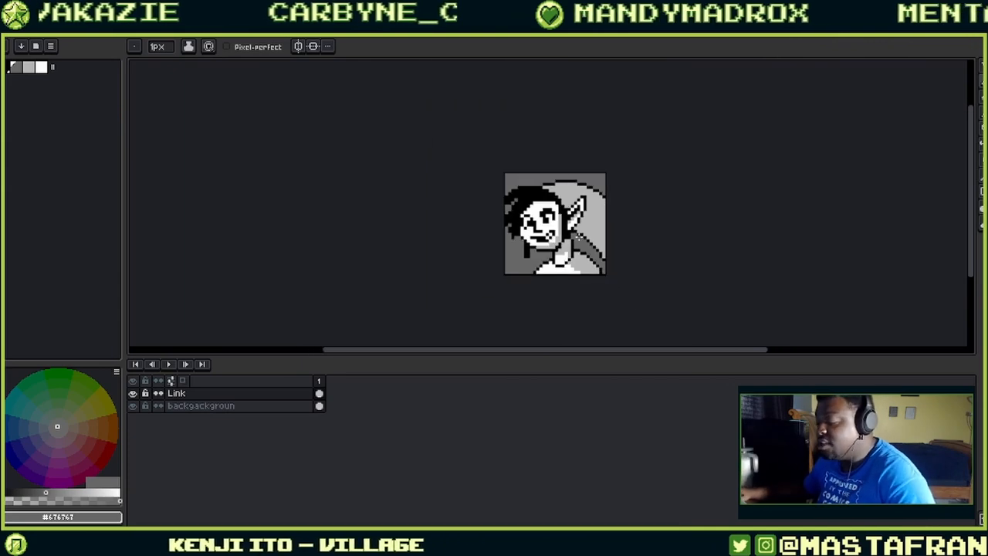
scroll(555, 239, up, 2)
- Repaint the thick shadow under the chin in black and touch up the jawline above it
alt+click(584, 226)
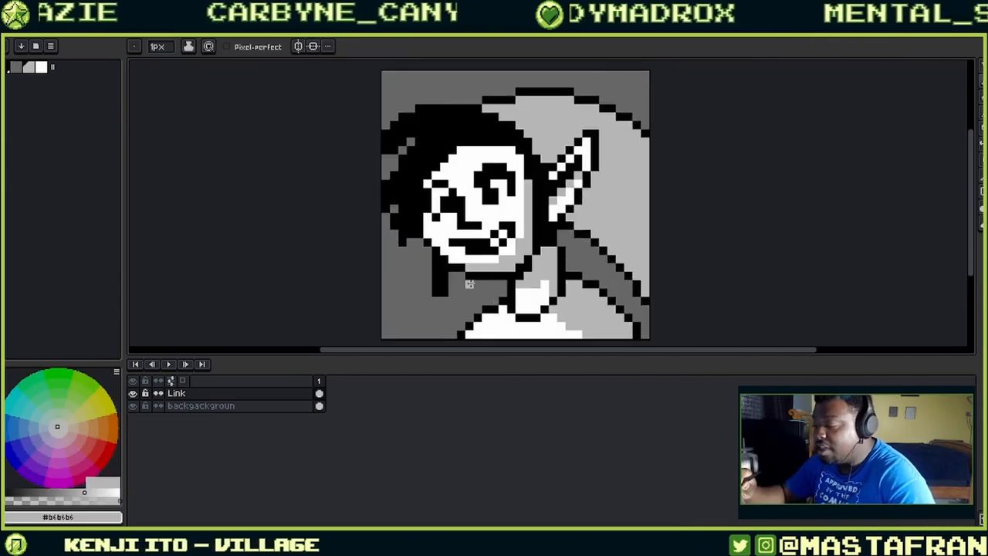
alt+click(468, 282)
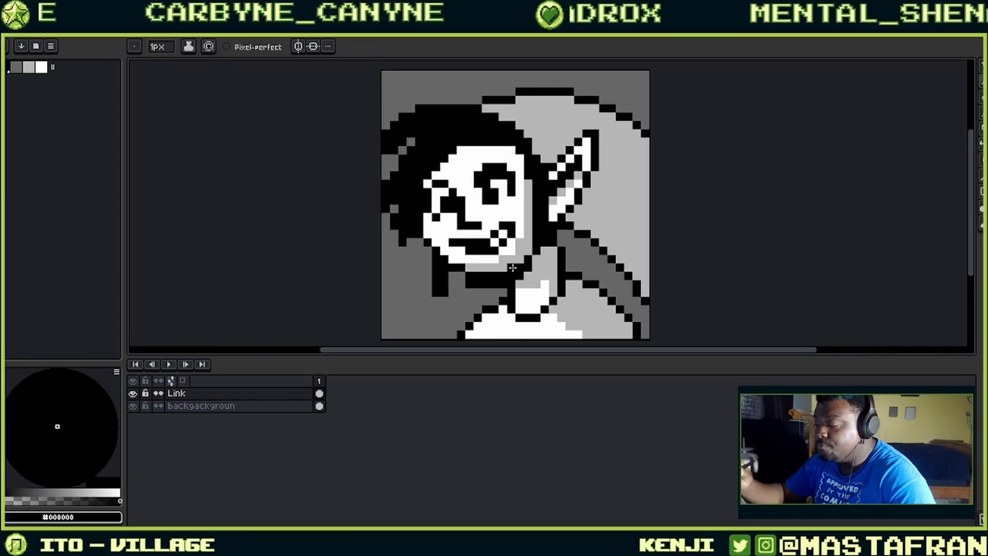
scroll(598, 253, down, 4)
scroll(559, 262, up, 2)
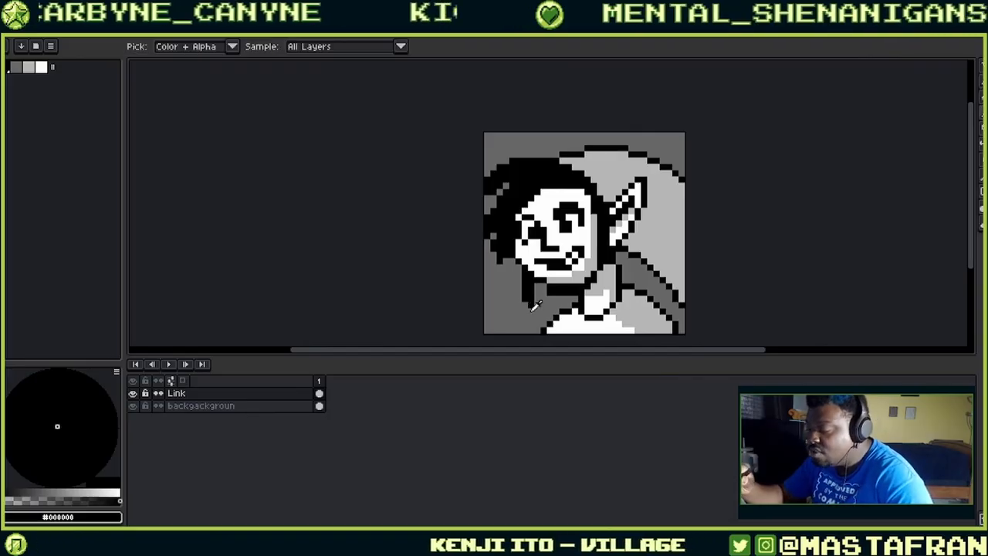
- Refine the black outline under the chin and its light grey #b6b6b6 shading with colors sampled from the drawing
alt+click(608, 242)
alt+click(556, 301)
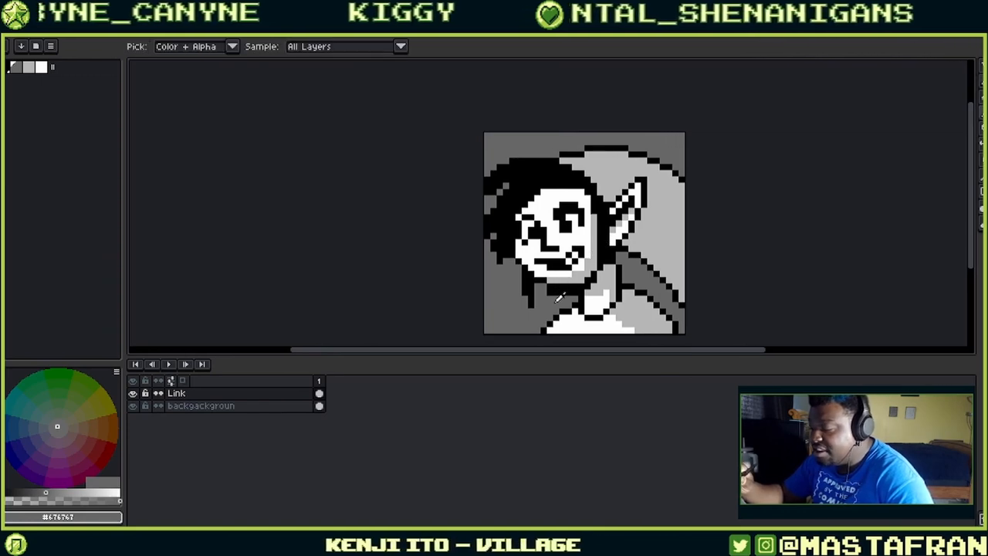
alt+click(566, 279)
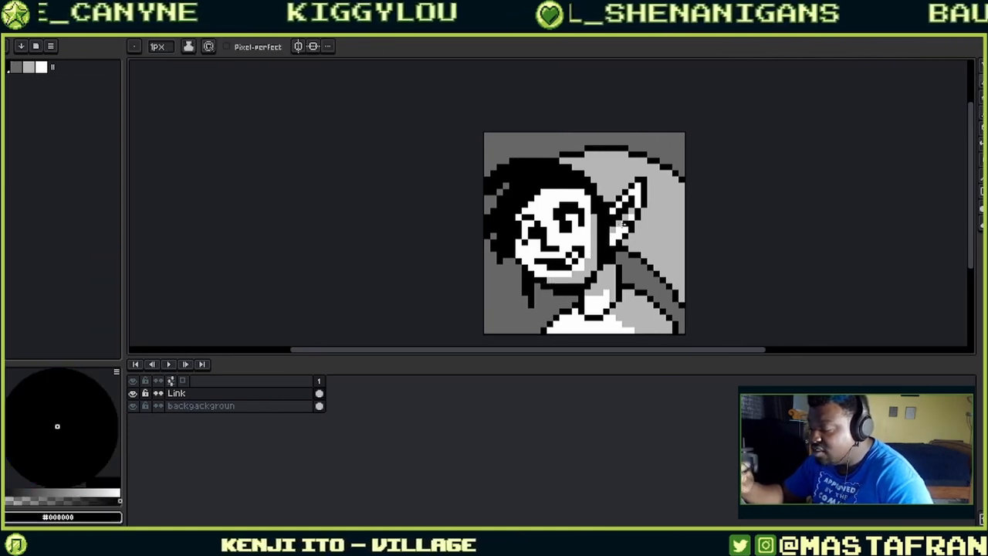
alt+click(584, 286)
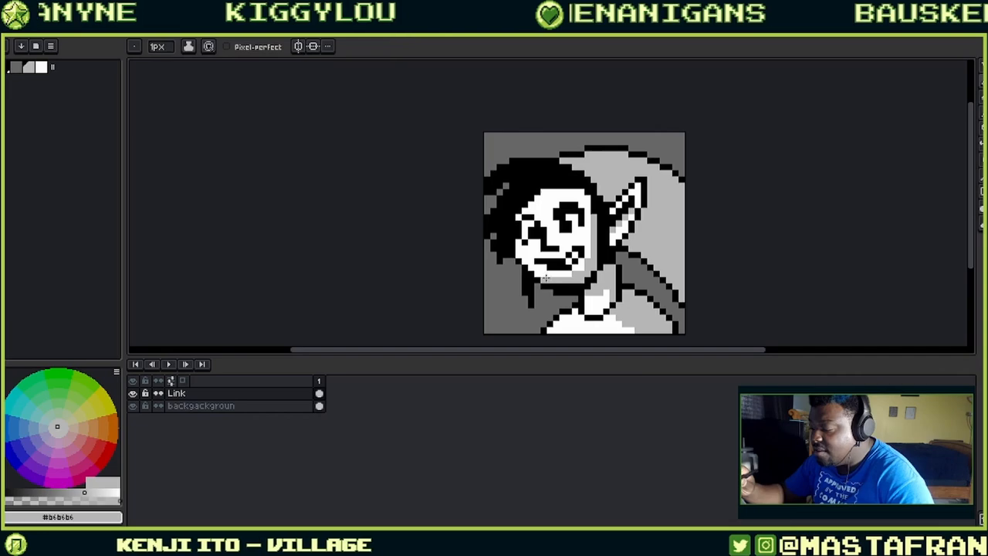
- Thicken the black outlines of the shoulders and the dark grey strap beside the neck, undoing stray strokes
alt+click(564, 306)
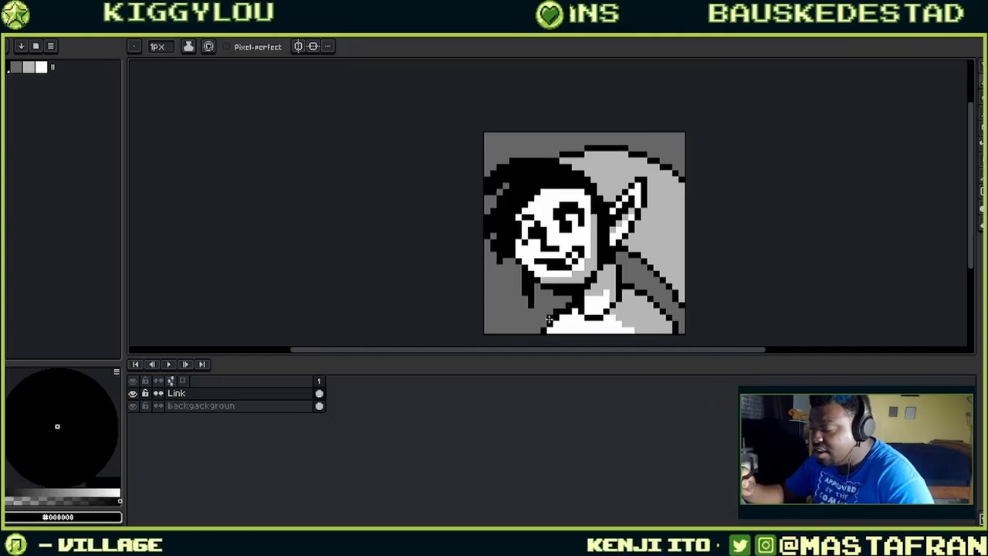
key(ctrl+z)
key(ctrl+z)
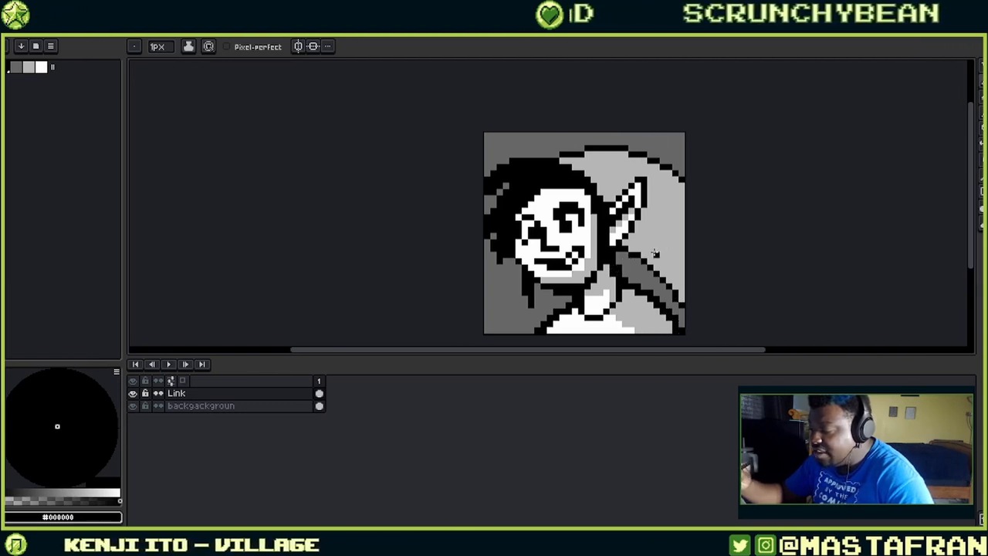
alt+click(627, 255)
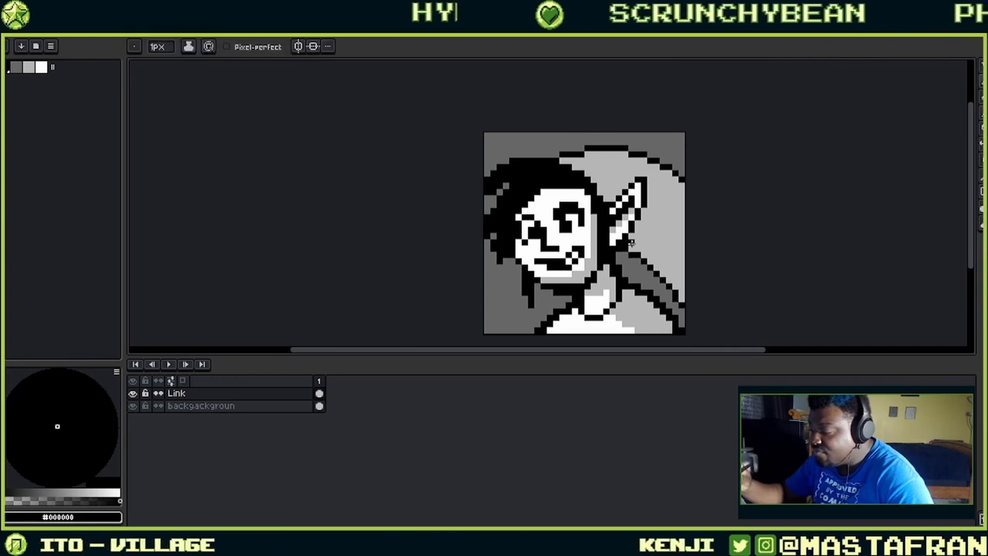
drag(631, 249, 639, 250)
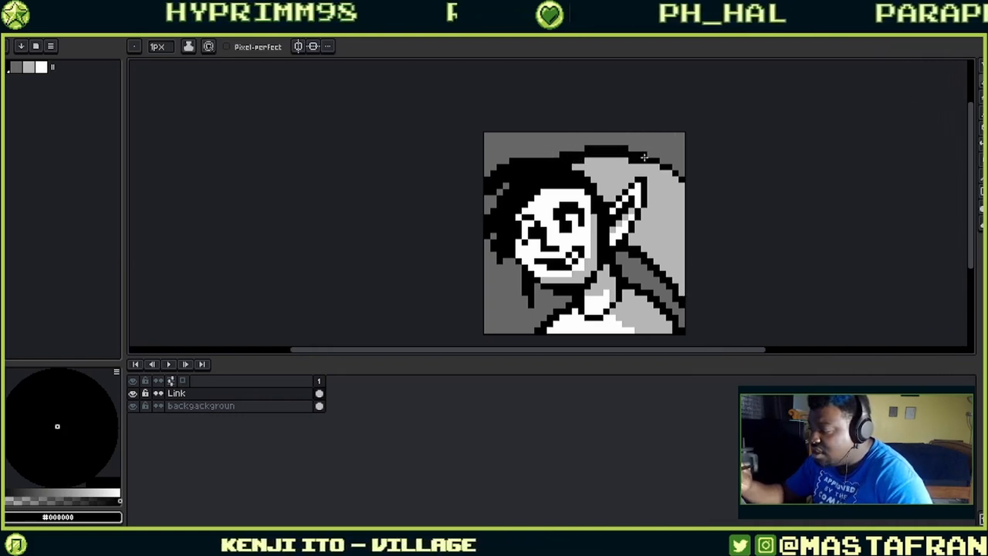
drag(654, 165, 682, 186)
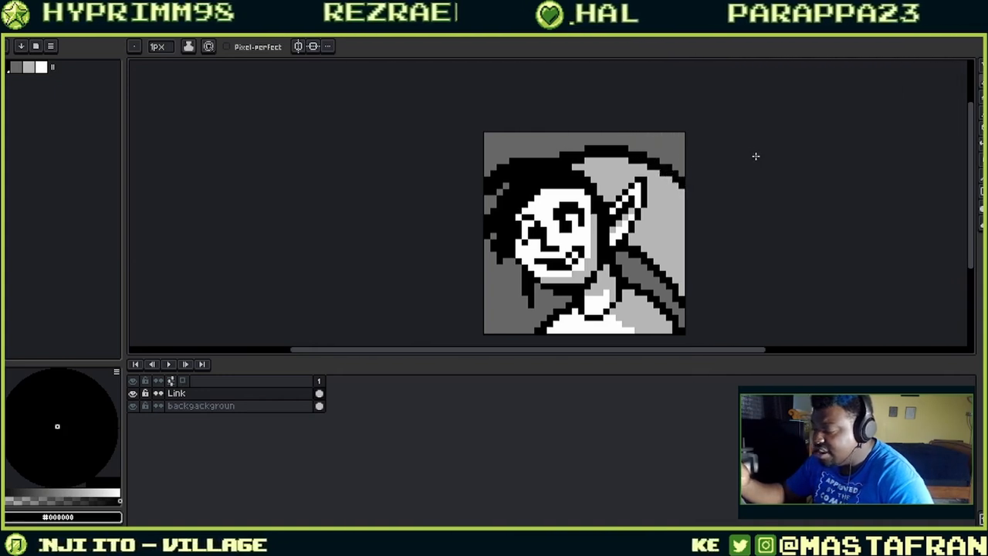
key(i)
alt+click(677, 179)
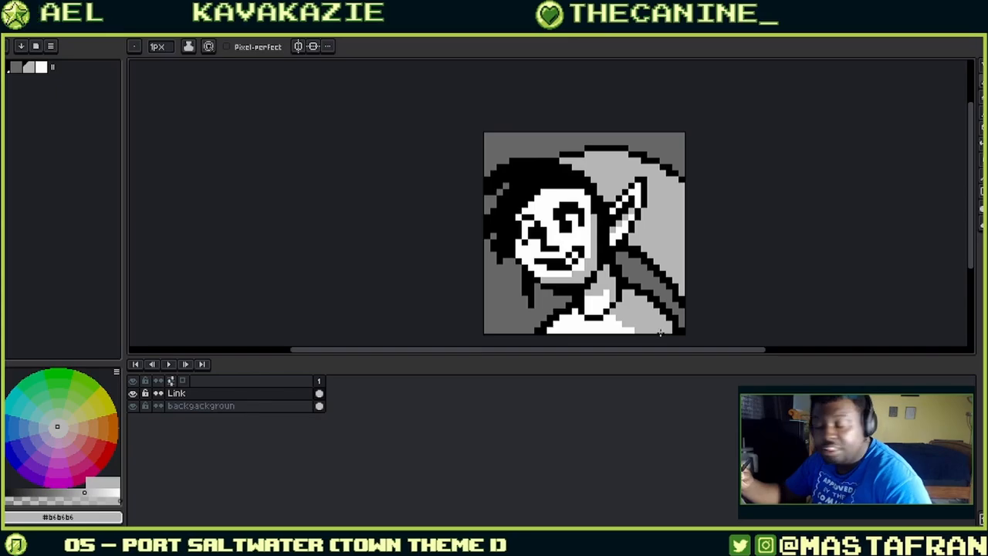
- Thin the inner edges of the thickened shoulder outlines with sampled light grey #b6b6b6 and white
key(i)
key(b)
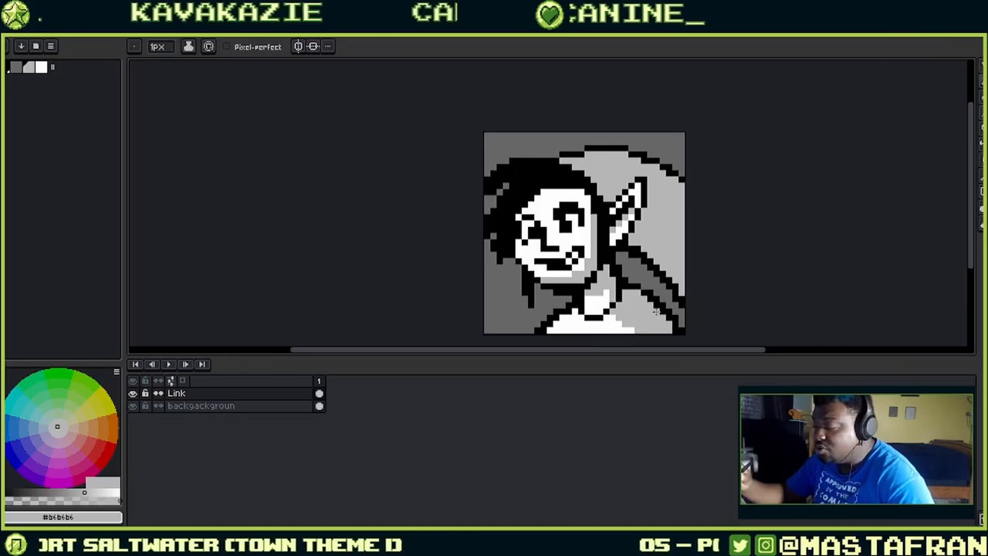
alt+click(567, 324)
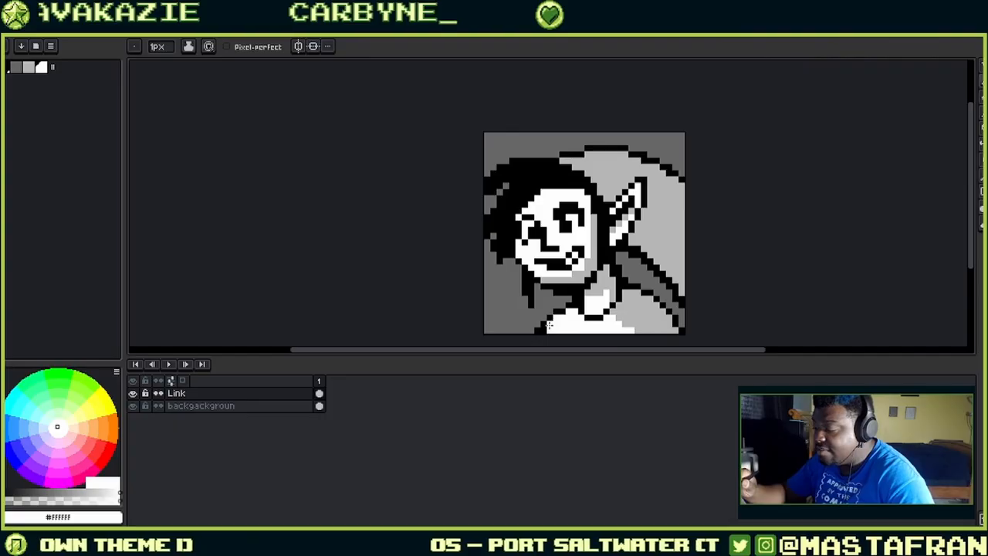
alt+click(588, 289)
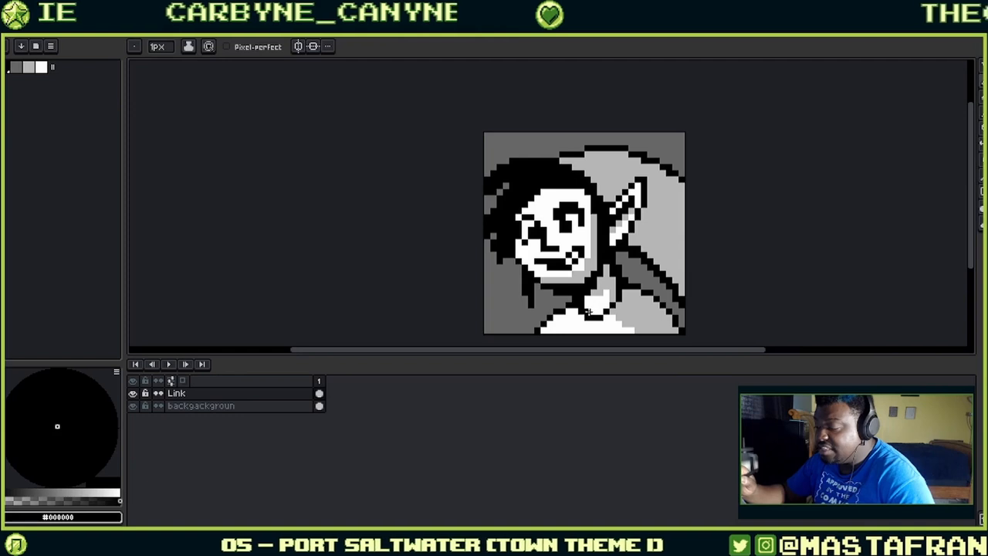
- Extend the lower hair strand beside the face in black and refine its edges with sampled dark grey #676767
key(alt)
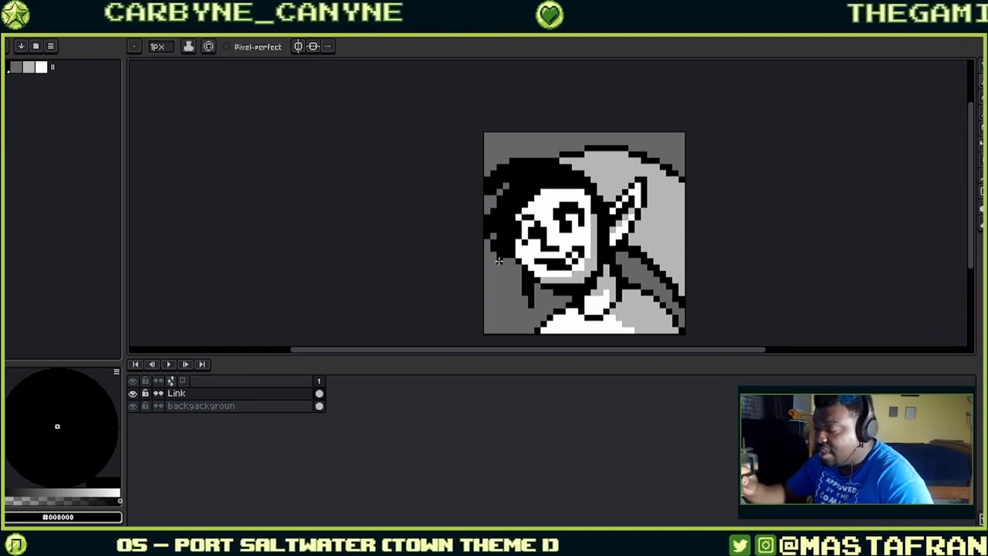
alt+click(512, 271)
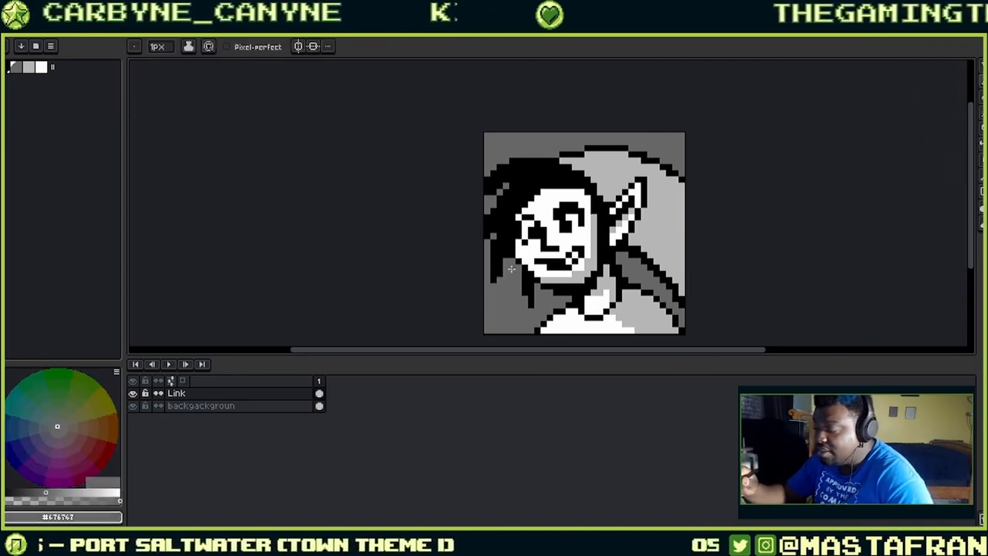
alt+click(505, 253)
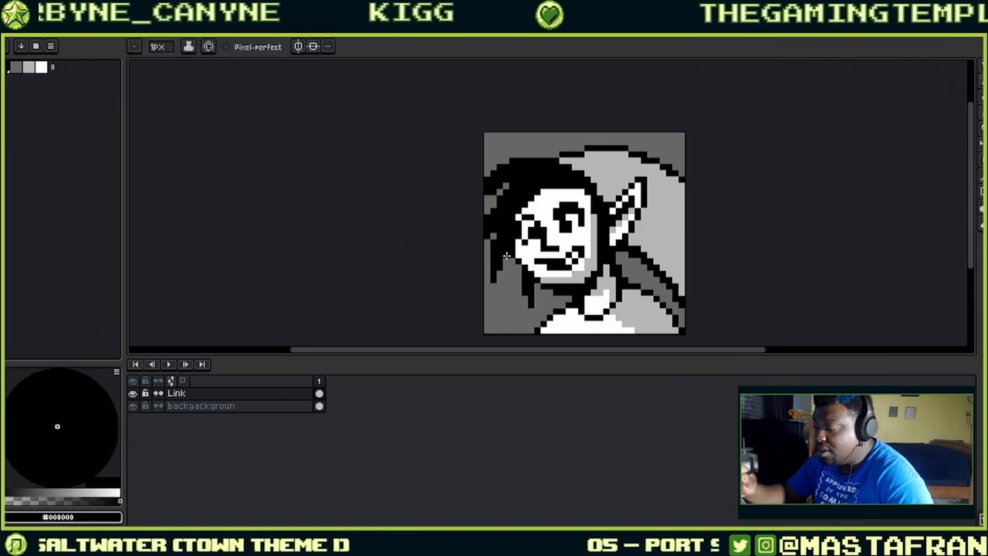
alt+click(492, 239)
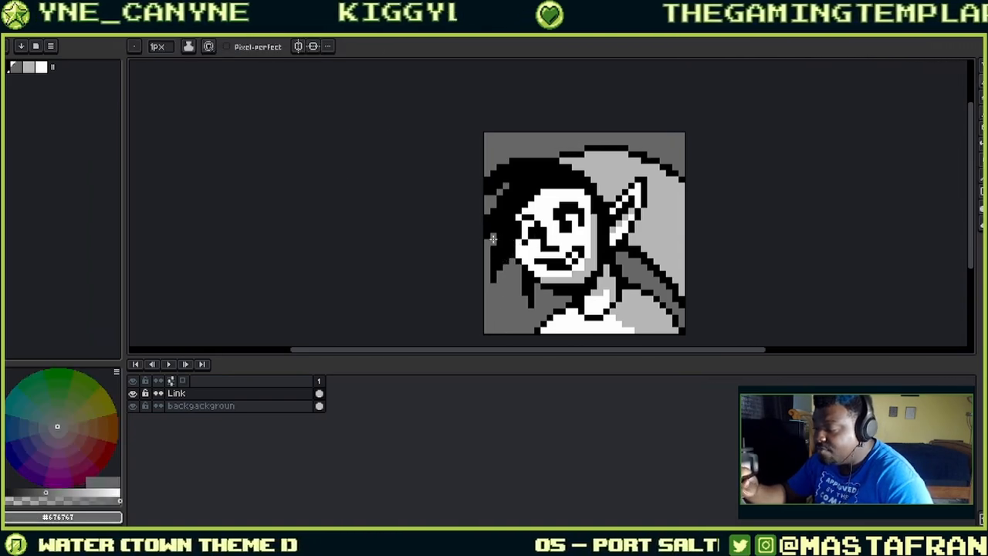
- Carve the upper outer edge of the hair into a pointed tuft with sampled dark grey and black
alt+click(499, 193)
click(500, 187)
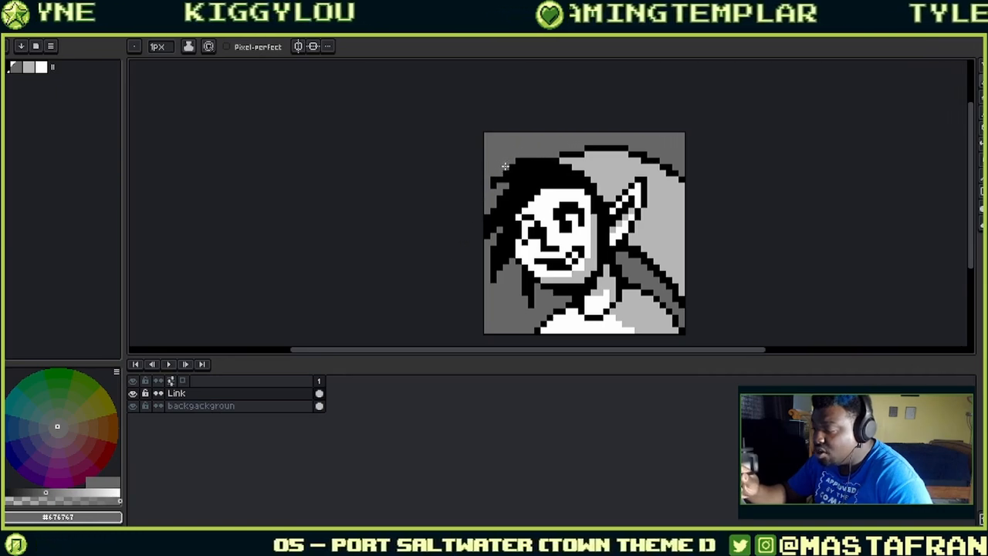
alt+click(501, 171)
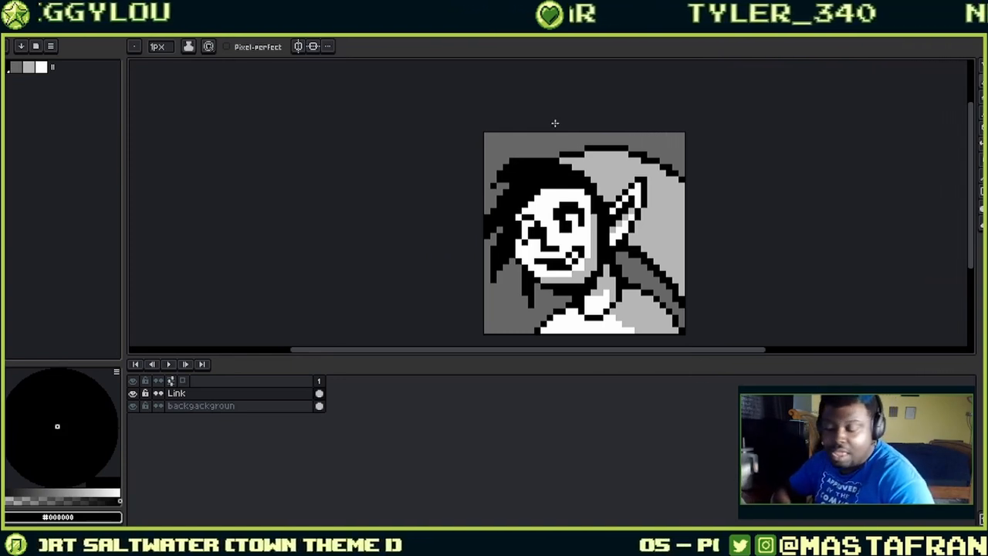
- Lasso the upper hair tuft, raise it above the head and rotate it by -21.5°
key(q)
mouse_move(494, 148)
mouse_down()
mouse_move(532, 174)
mouse_move(531, 157)
mouse_up()
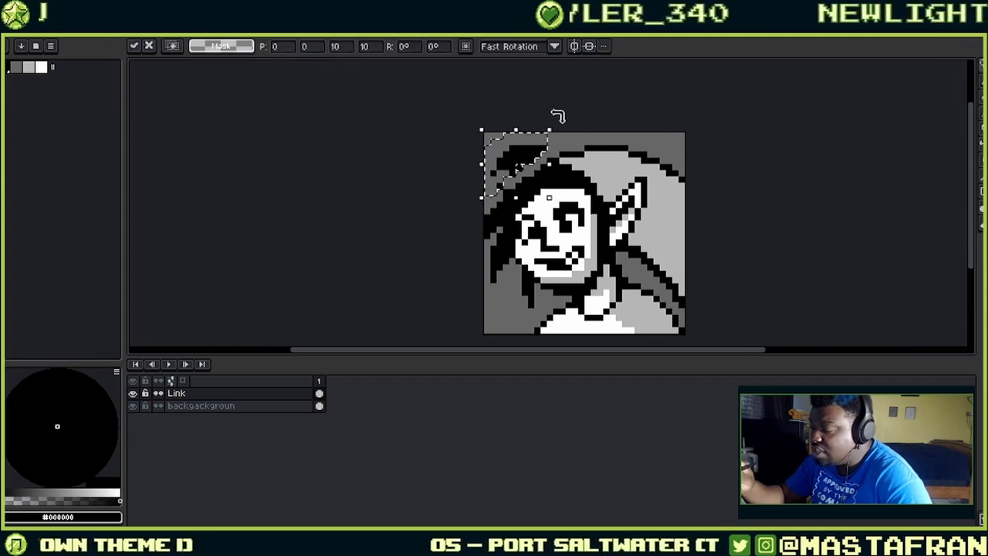
drag(559, 127, 550, 158)
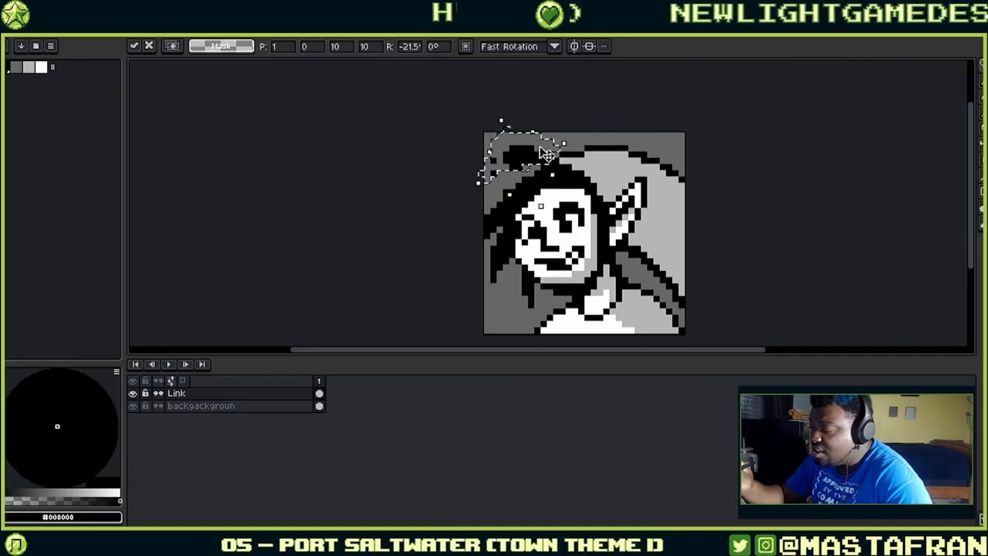
key(b)
- Fill the gaps between the rotated tuft and the rest of the hair with black
mouse_move(506, 152)
mouse_down()
mouse_move(518, 185)
mouse_move(544, 165)
mouse_move(491, 212)
mouse_up()
click(531, 173)
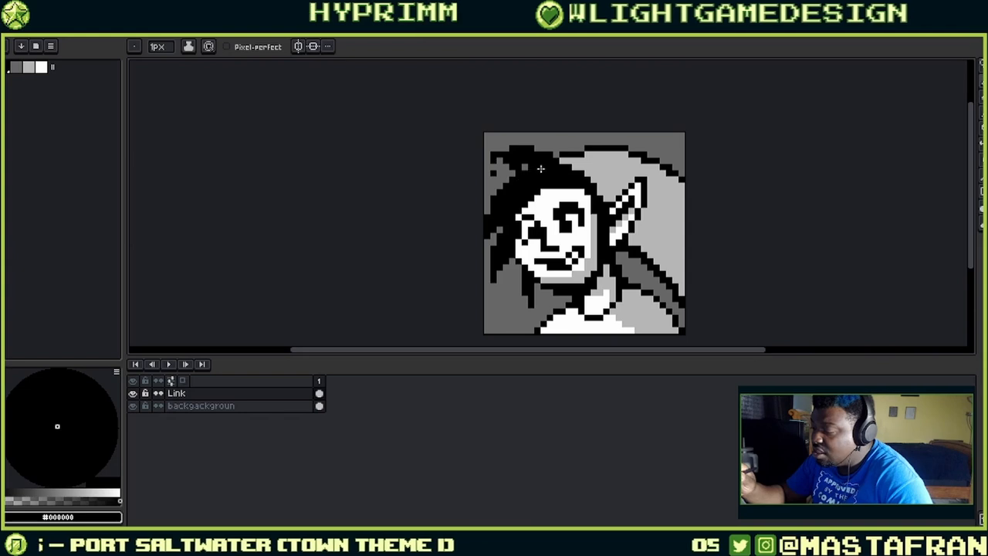
key(ctrl+z)
click(527, 167)
click(505, 180)
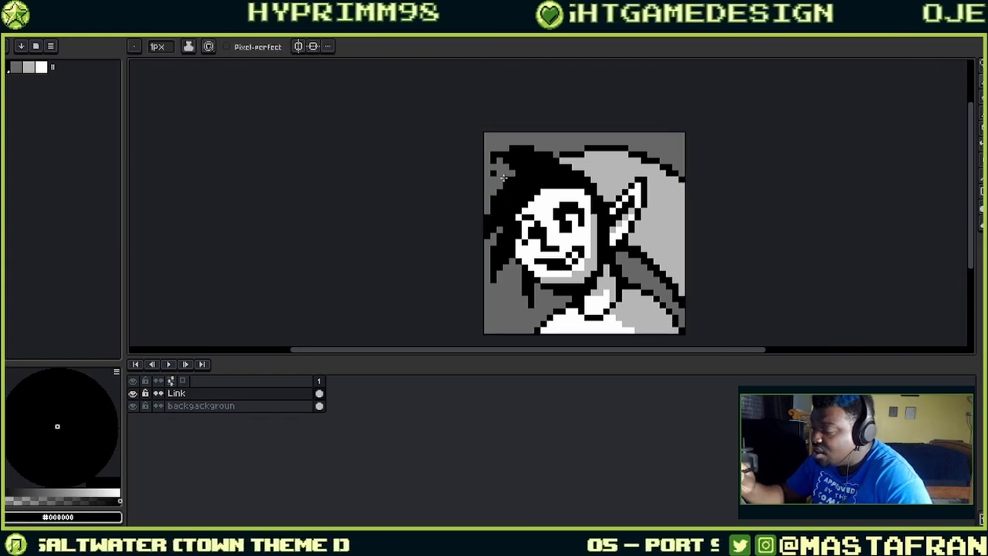
- Clean up stray pixels under the raised tuft with dark grey and reshape its tip in black
alt+click(505, 170)
drag(494, 173, 506, 161)
alt+click(511, 157)
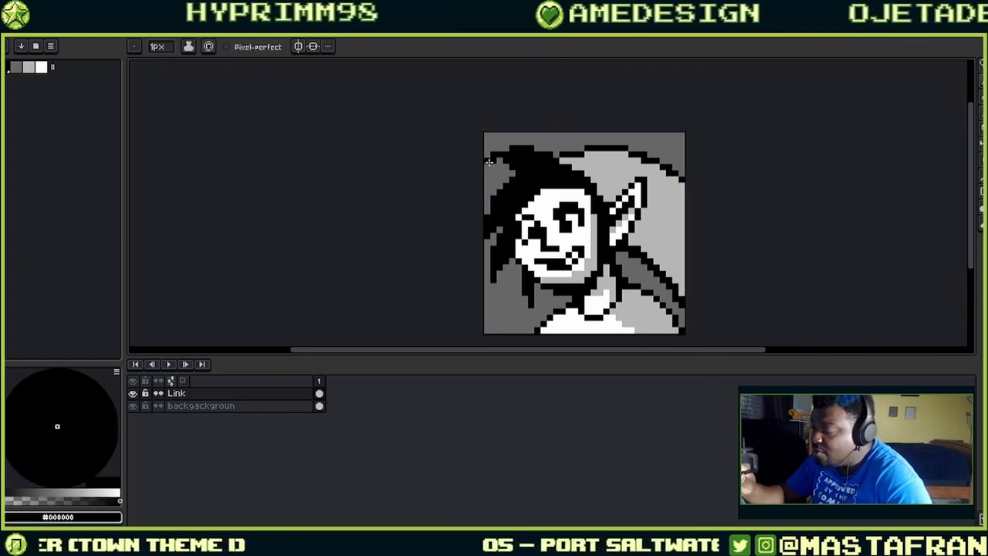
click(493, 166)
click(500, 161)
alt+click(509, 136)
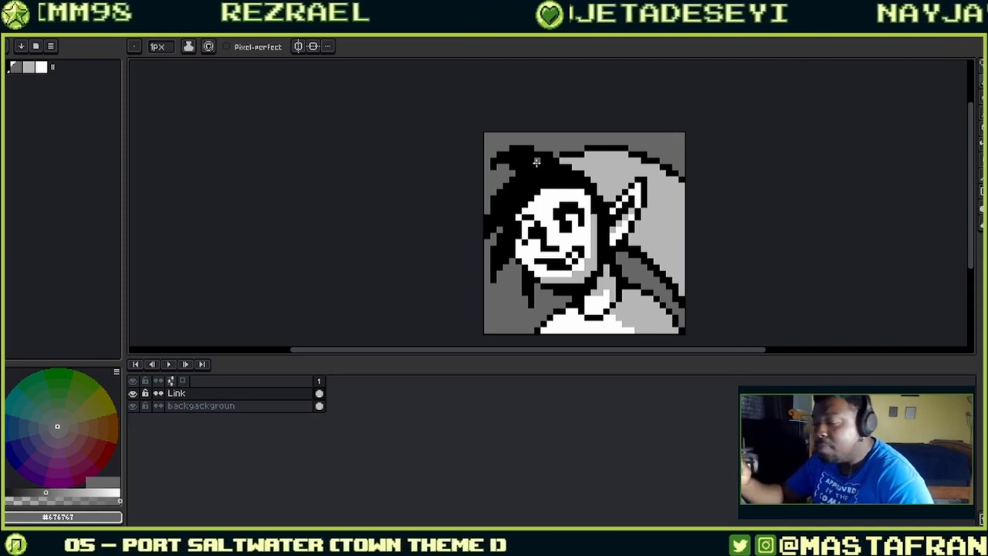
- Trim the hat's black outline where it meets the hair, using sampled black and dark grey #676767
alt+click(569, 152)
click(562, 161)
alt+click(568, 148)
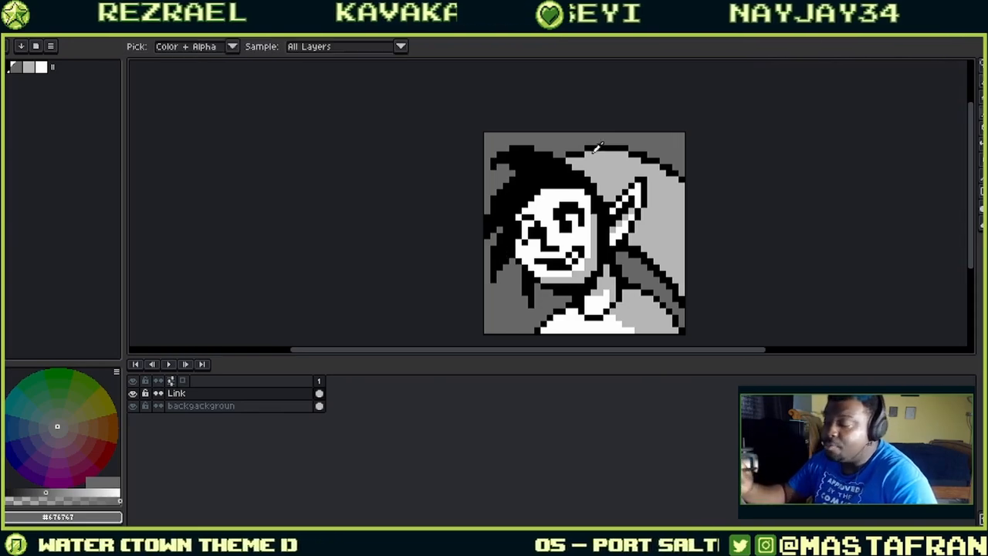
alt+click(588, 152)
alt+click(604, 133)
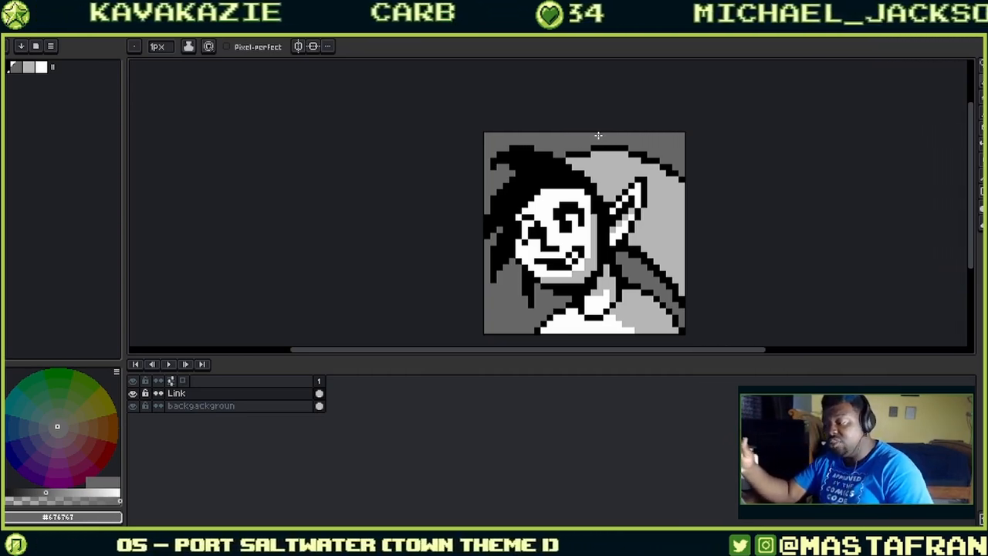
- Add a black pixel to the nose bridge beside the left eye
scroll(610, 217, up, 2)
click(609, 217)
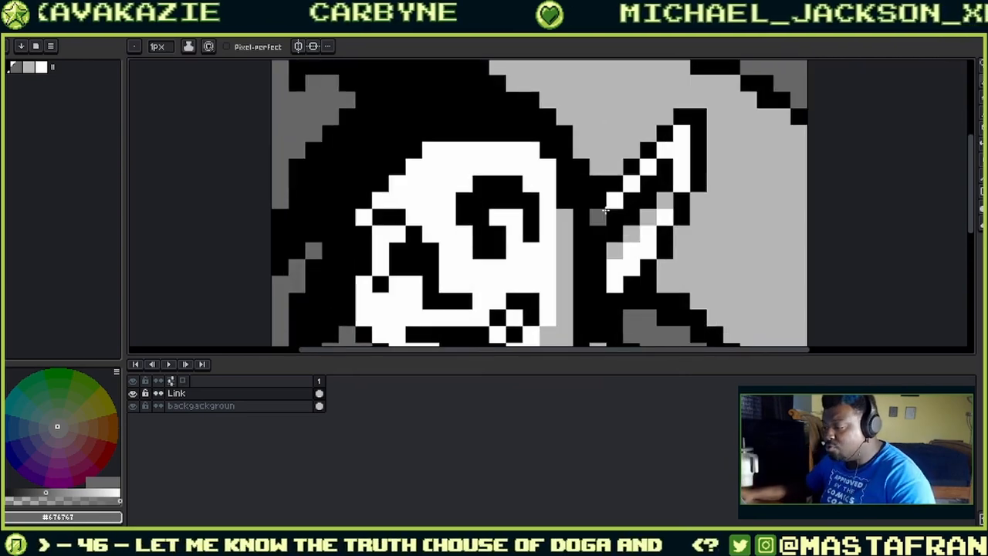
scroll(609, 217, up, 2)
drag(606, 217, 827, 111)
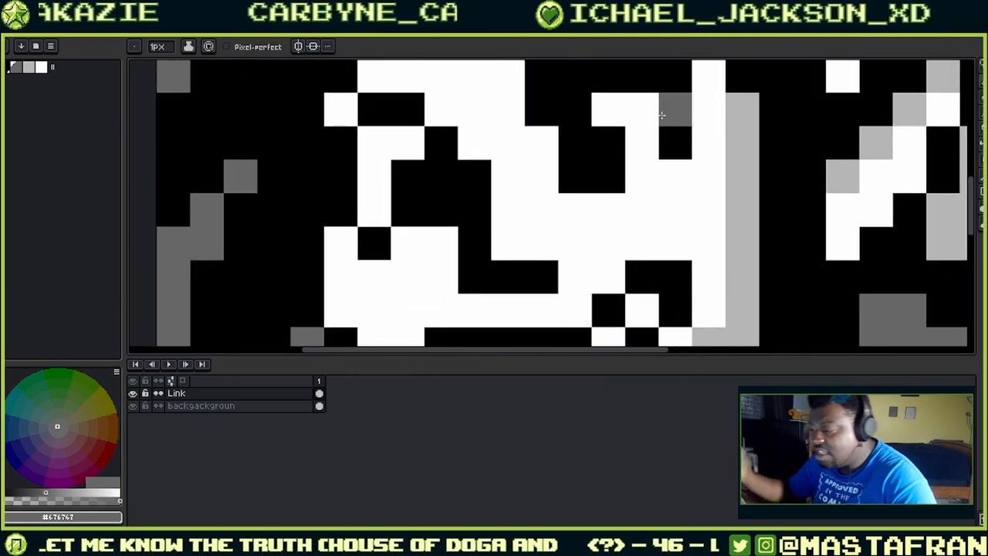
scroll(633, 163, up, 2)
drag(415, 233, 611, 159)
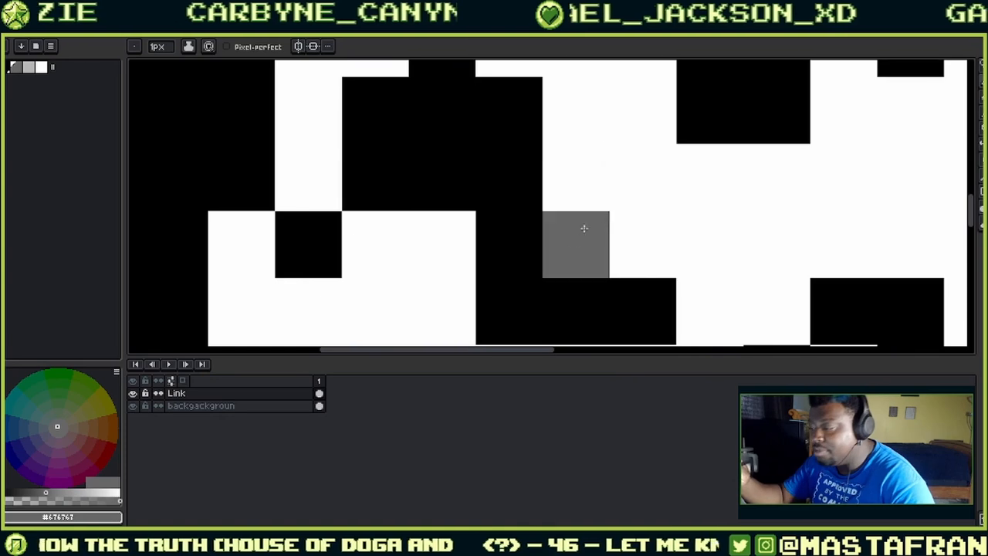
alt+click(514, 210)
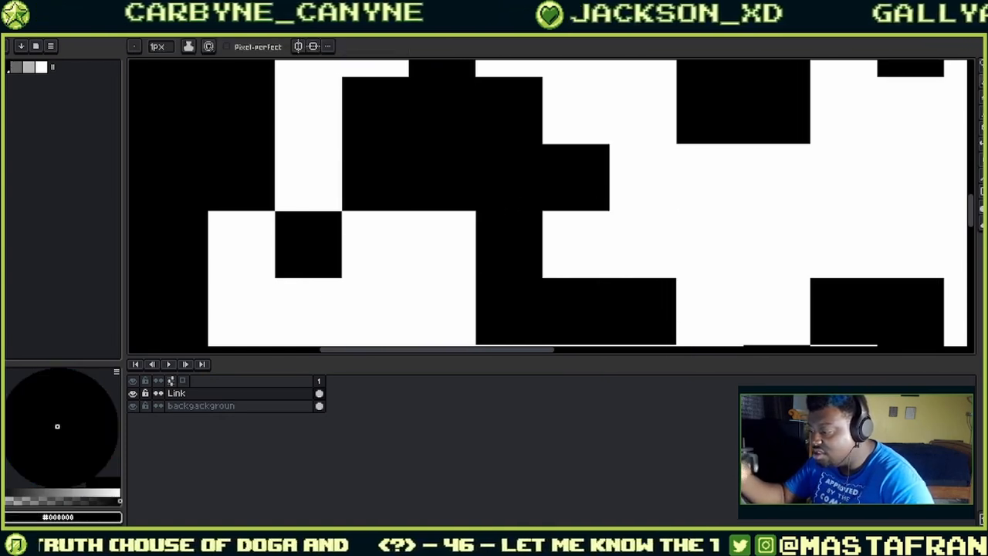
mouse_move(655, 215)
mouse_down()
mouse_move(571, 181)
mouse_move(575, 188)
mouse_up()
mouse_move(492, 159)
mouse_down()
mouse_move(545, 247)
mouse_move(537, 272)
mouse_move(503, 217)
mouse_up()
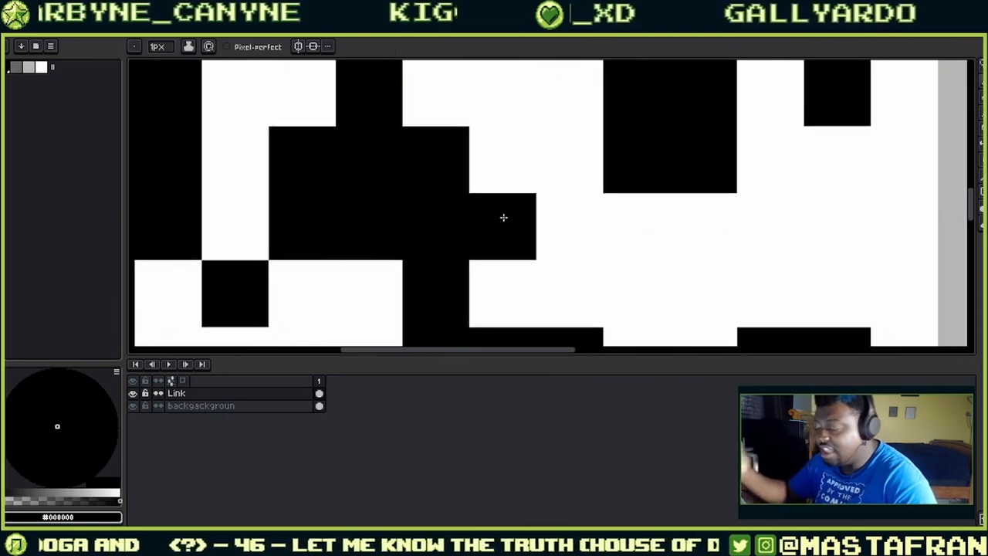
scroll(503, 217, down, 5)
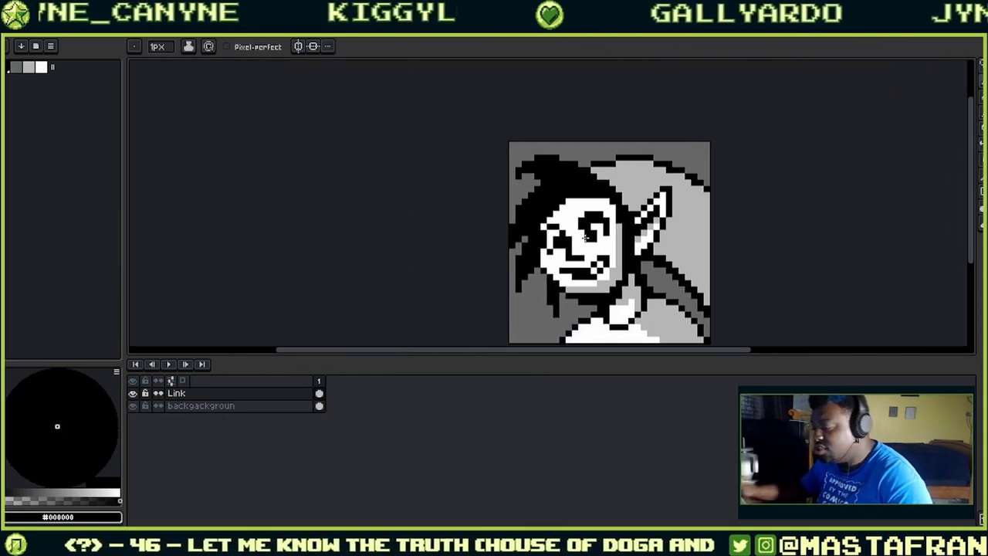
- Refine the nose and the left eye's inner corner with sampled black #000000 and white #FFFFFF pixels
drag(669, 231, 565, 179)
mouse_move(632, 212)
mouse_down()
mouse_move(653, 211)
mouse_move(650, 234)
mouse_up()
key(i)
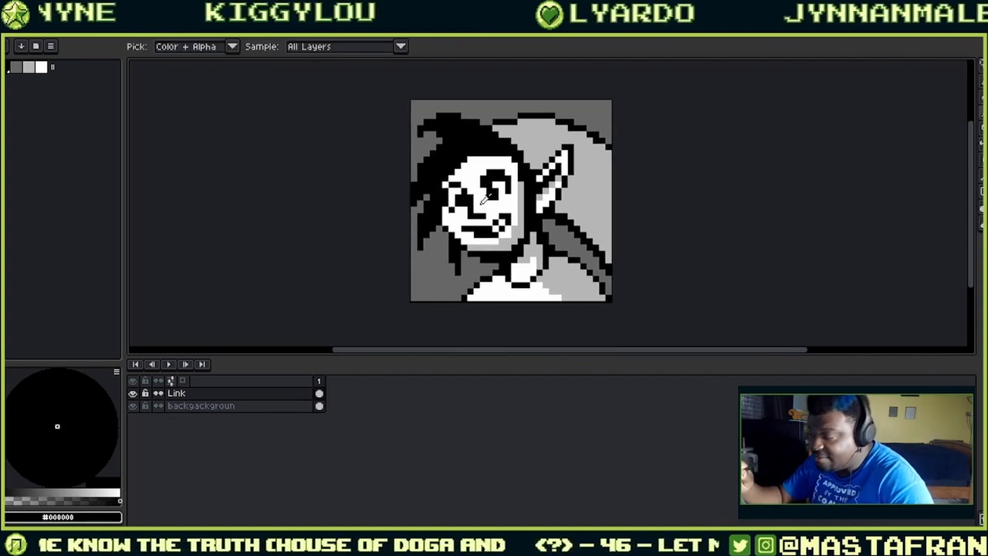
alt+click(476, 202)
alt+click(471, 210)
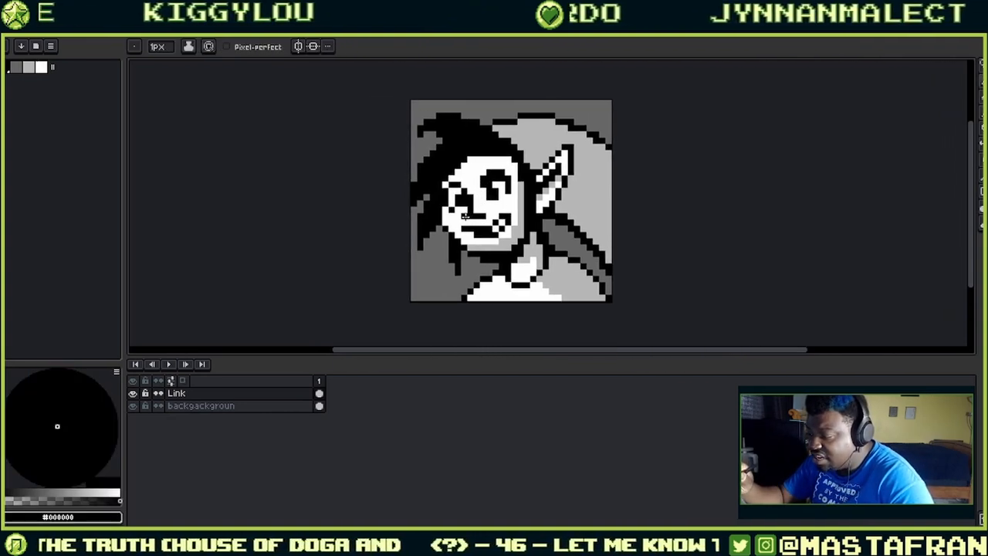
key(v)
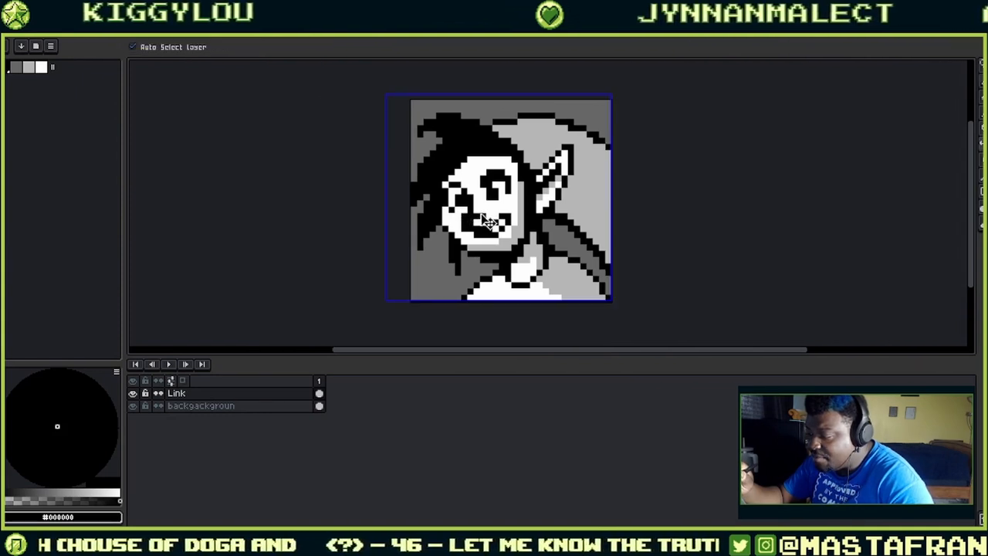
key(b)
key(alt)
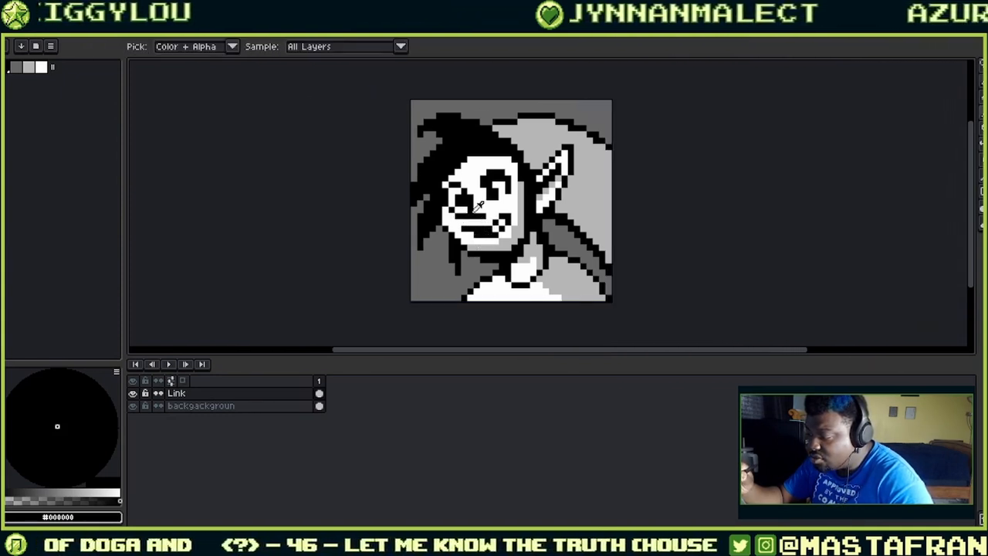
key(x)
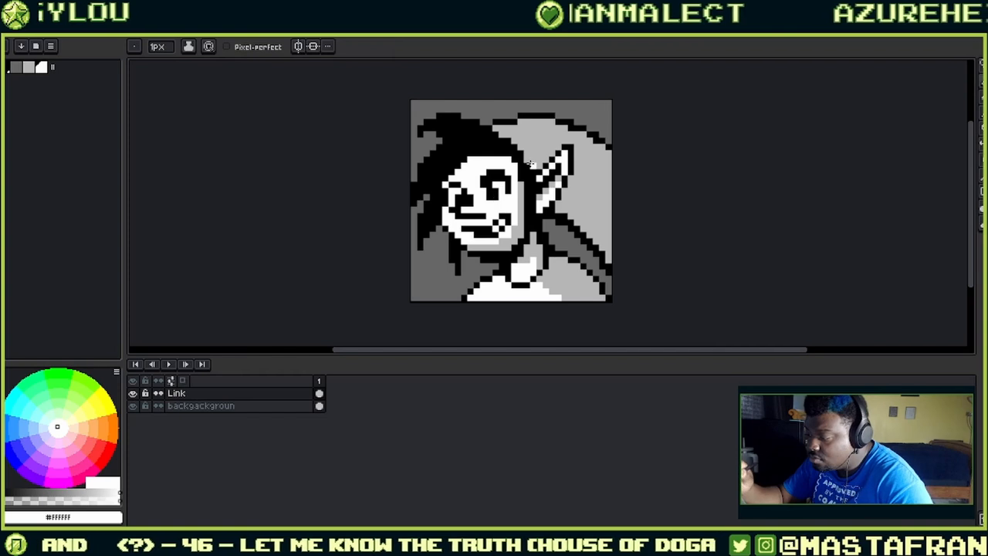
alt+click(476, 209)
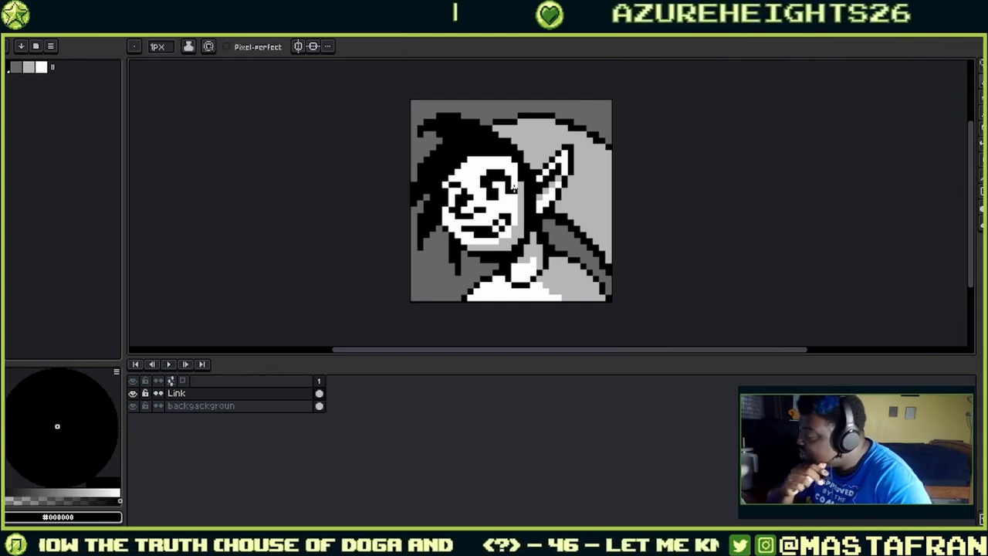
- Shade the lower left of the face with light grey #b6b6b6 and whiten the neck
alt+click(502, 218)
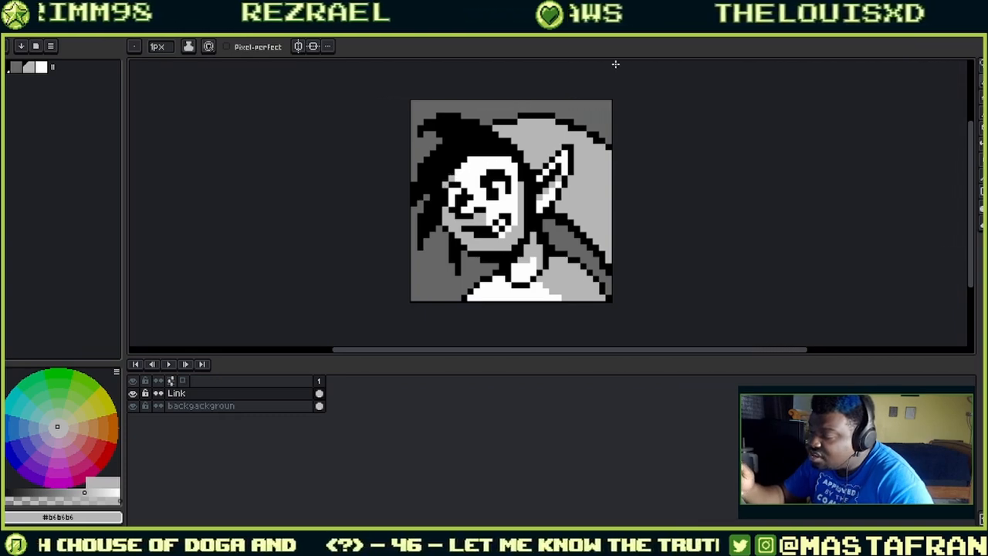
alt+click(538, 247)
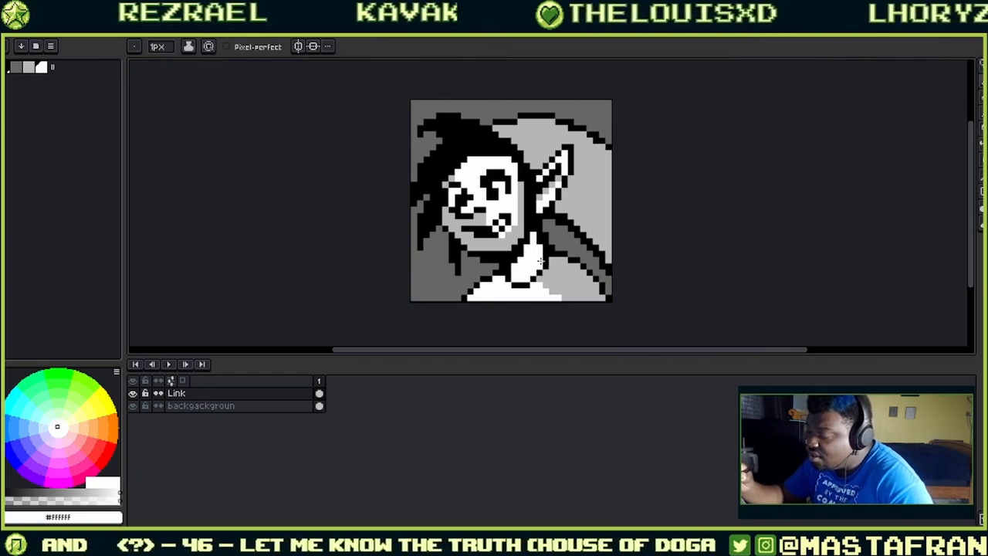
alt+click(558, 283)
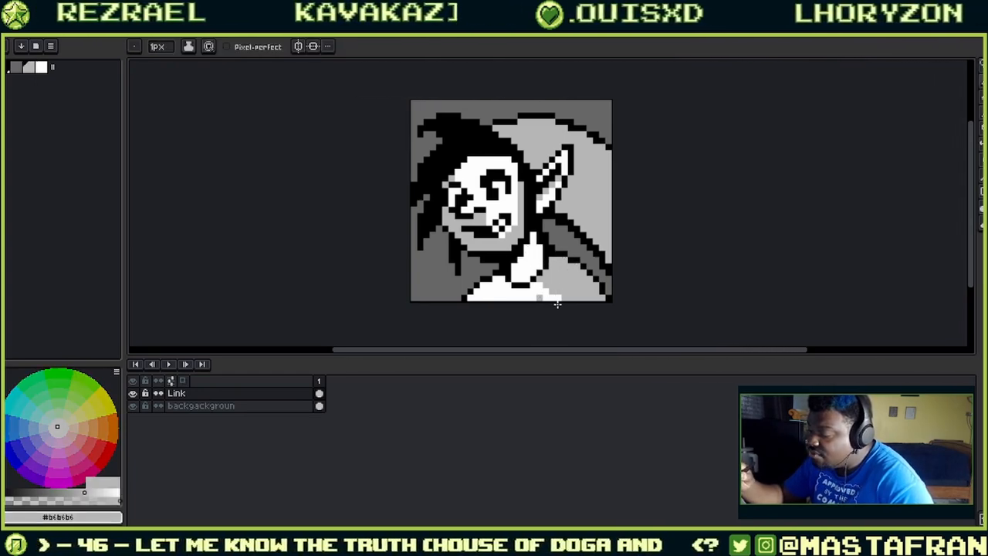
- Replace all white areas of the portrait with light grey #b6b6b6, and restrict the Paint Bucket to contiguous areas
key(g)
click(534, 286)
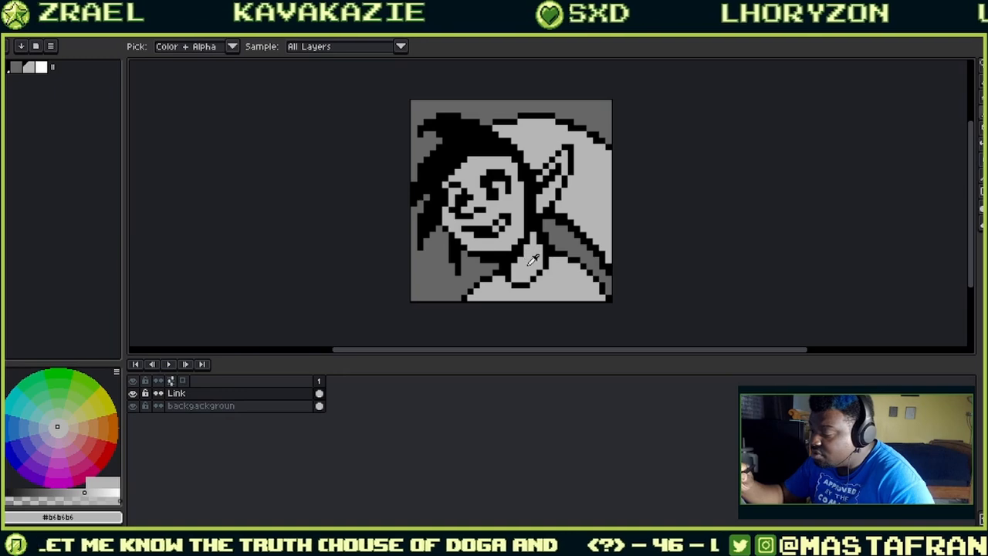
click(255, 46)
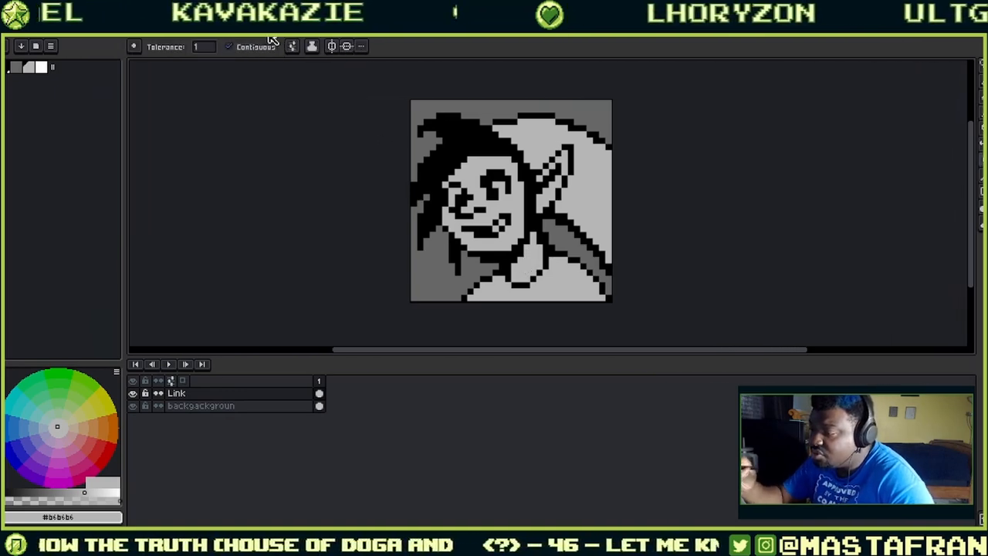
key(b)
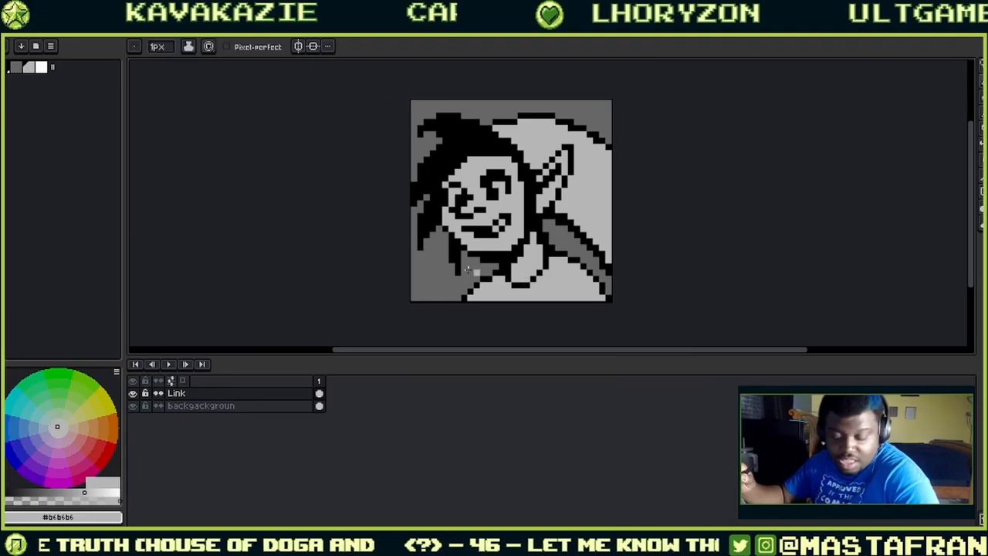
- Paint white highlights on the forehead, right cheek, ear and neck, and fill the right part of the shirt with white
click(42, 67)
drag(486, 163, 507, 160)
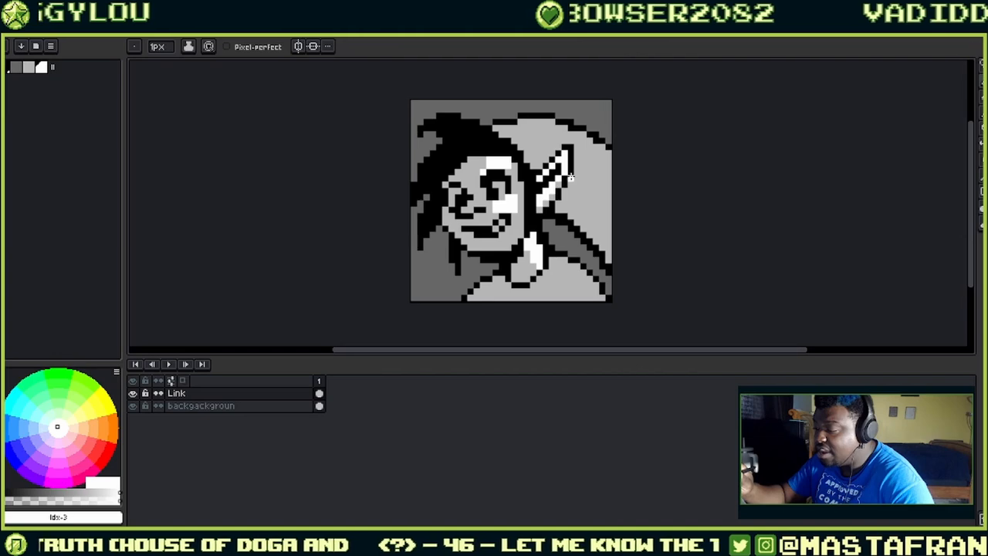
key(g)
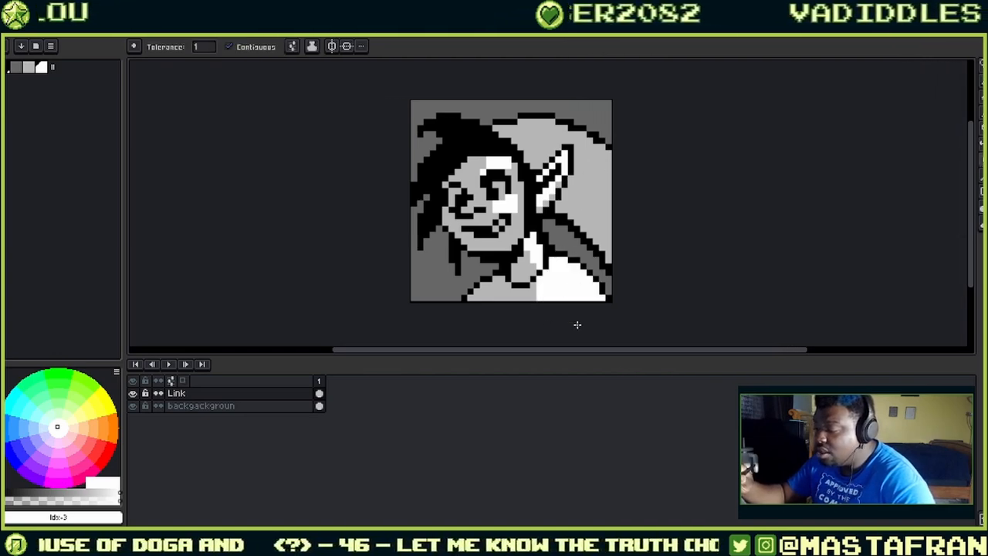
click(571, 280)
key(b)
alt+click(544, 283)
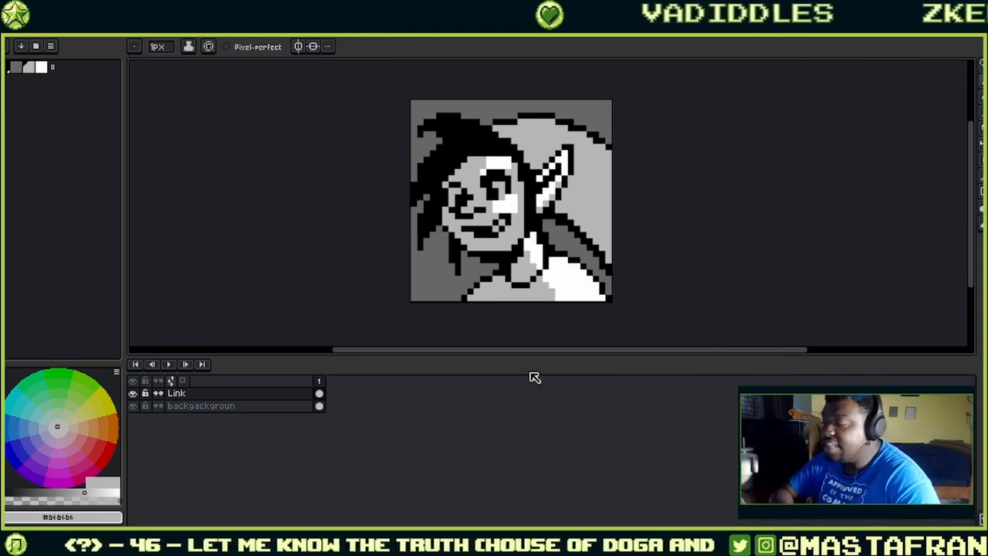
- Extend the white highlight down the right side of the face to the jaw and refine the right eye with light grey #b6b6b6
alt+click(514, 199)
drag(506, 244, 516, 202)
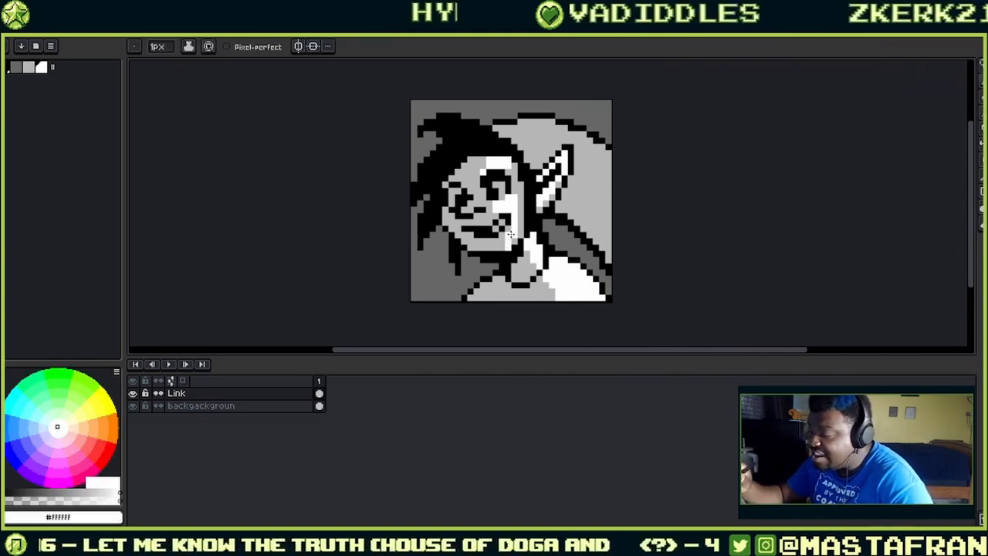
mouse_move(513, 242)
mouse_down()
mouse_move(518, 186)
mouse_move(509, 170)
mouse_up()
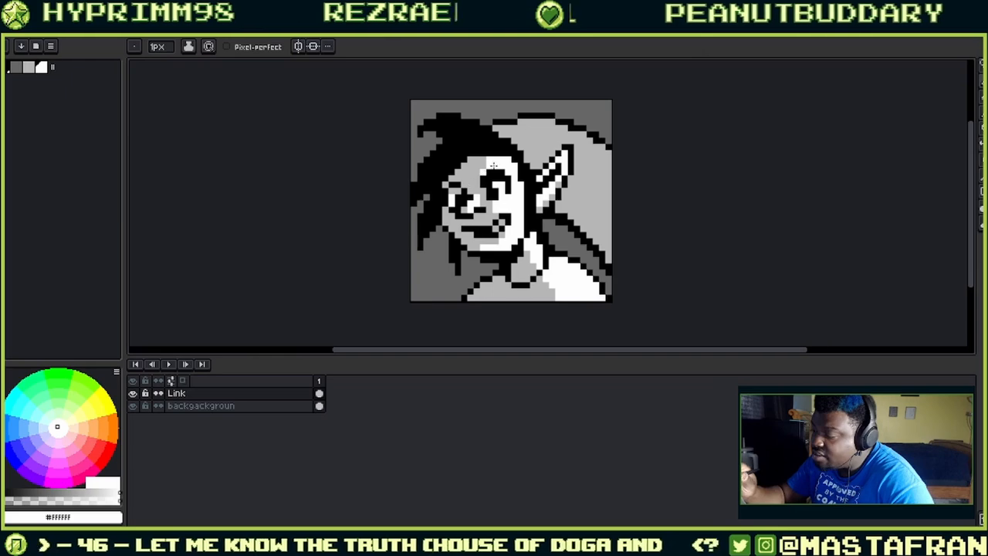
alt+click(472, 188)
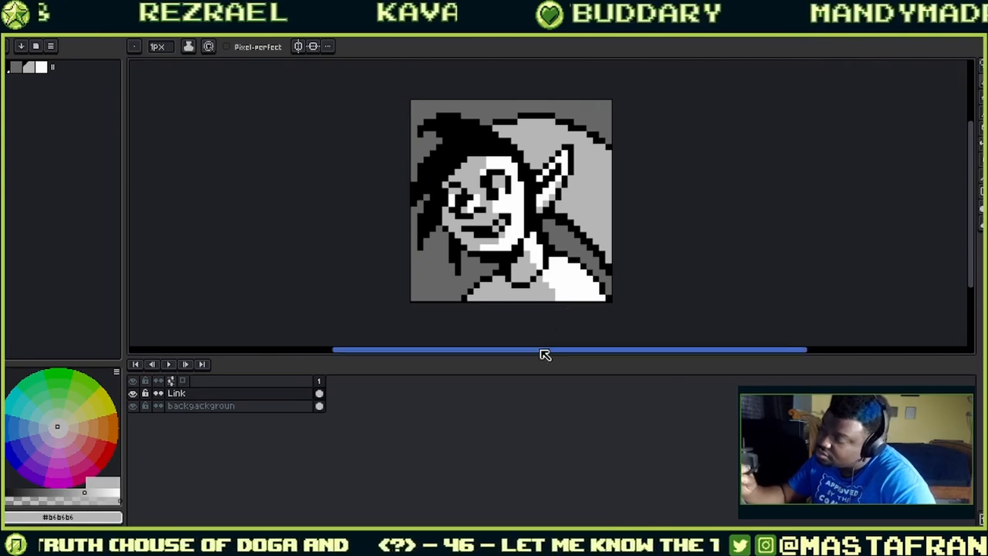
alt+click(511, 185)
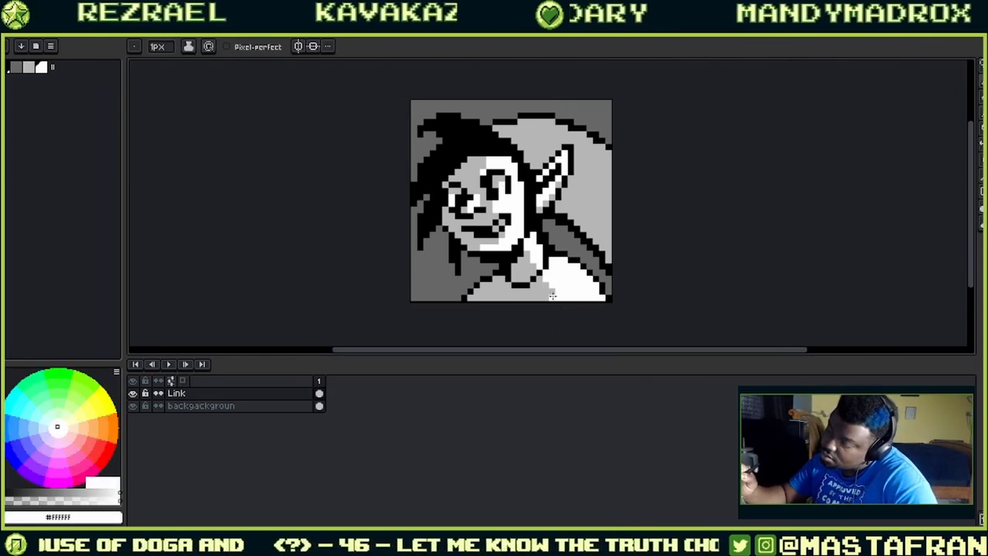
alt+click(485, 245)
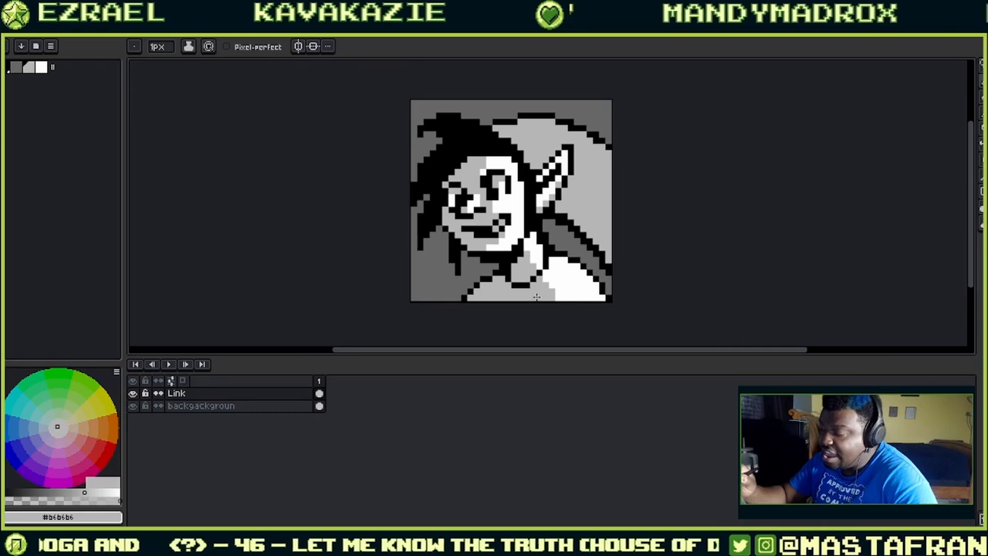
- Extend the shirt's white highlight further left to below the neck, leaving only the left shoulder in light grey
key(alt)
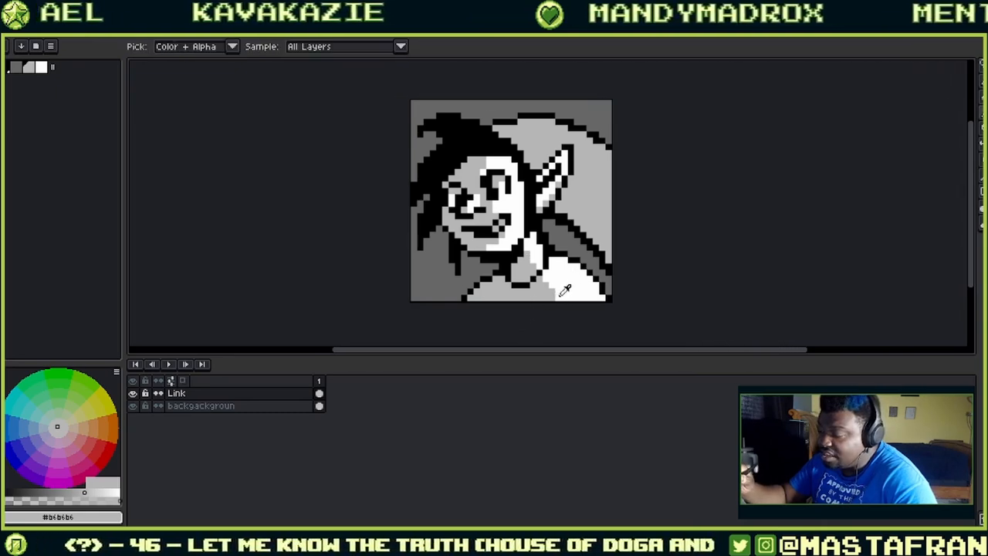
alt+click(565, 293)
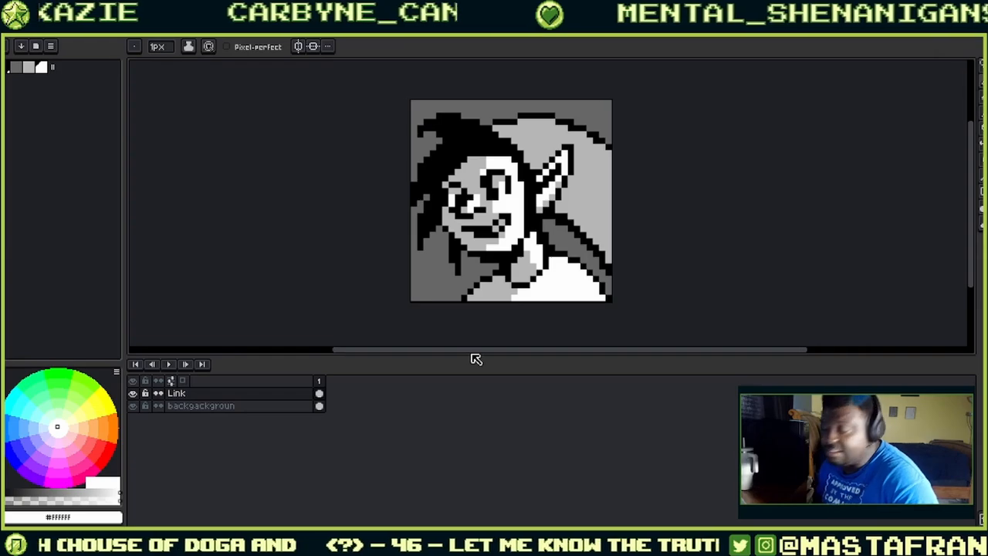
alt+click(565, 271)
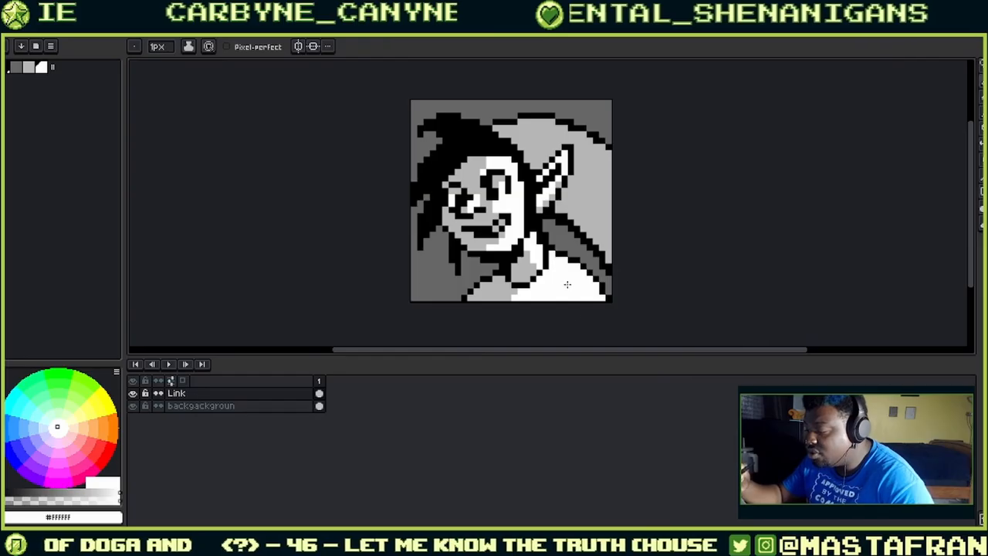
- Extend the neck's white highlight upward beside the jaw, undoing the stray strokes over the neck outline
alt+click(538, 242)
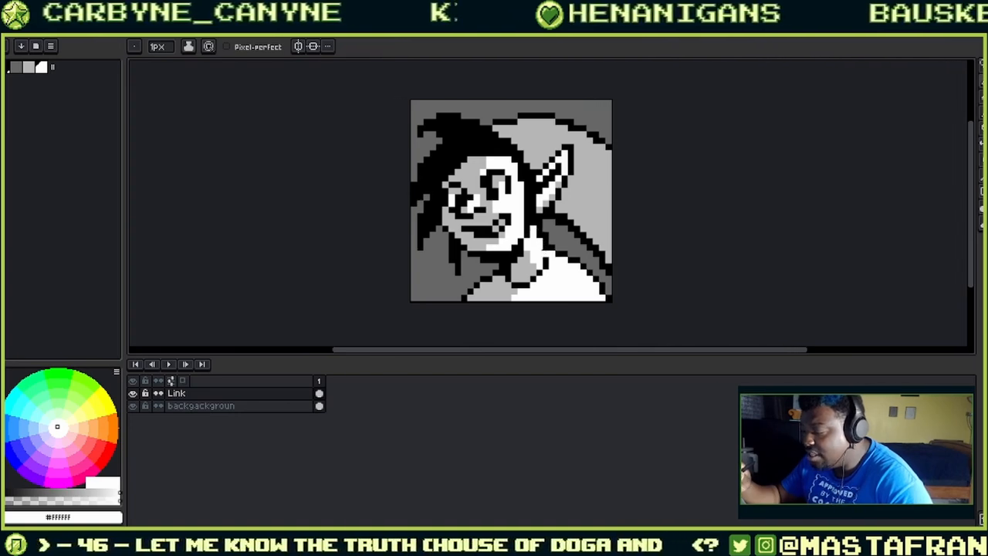
key(ctrl+z)
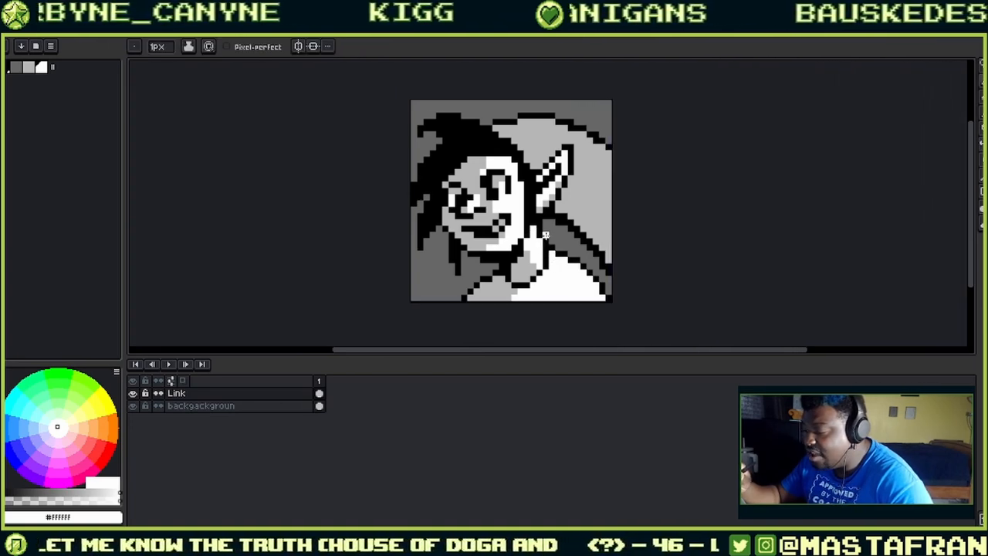
key(ctrl+z)
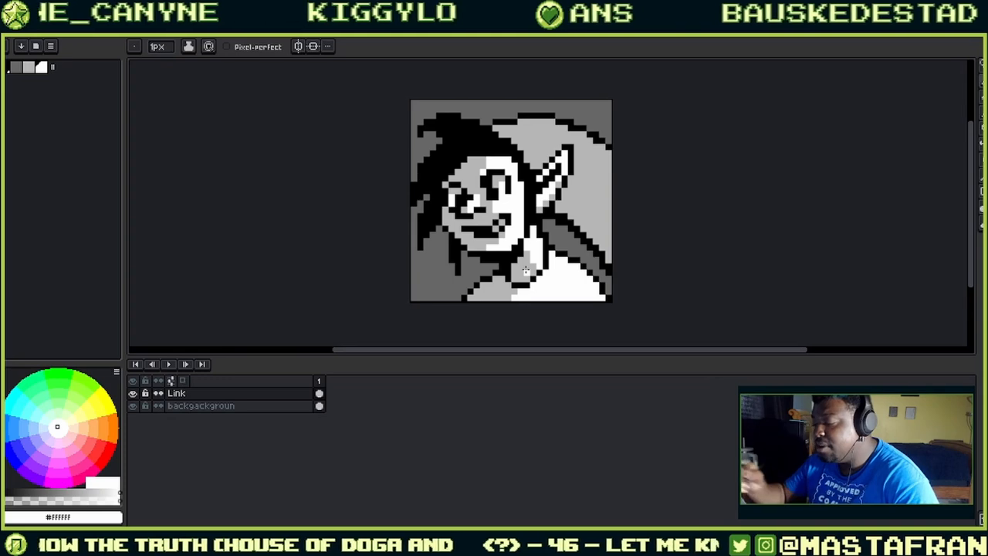
- Touch up the edge between the neck and the dark area behind it with sampled dark grey #676767, black and white
alt+click(550, 238)
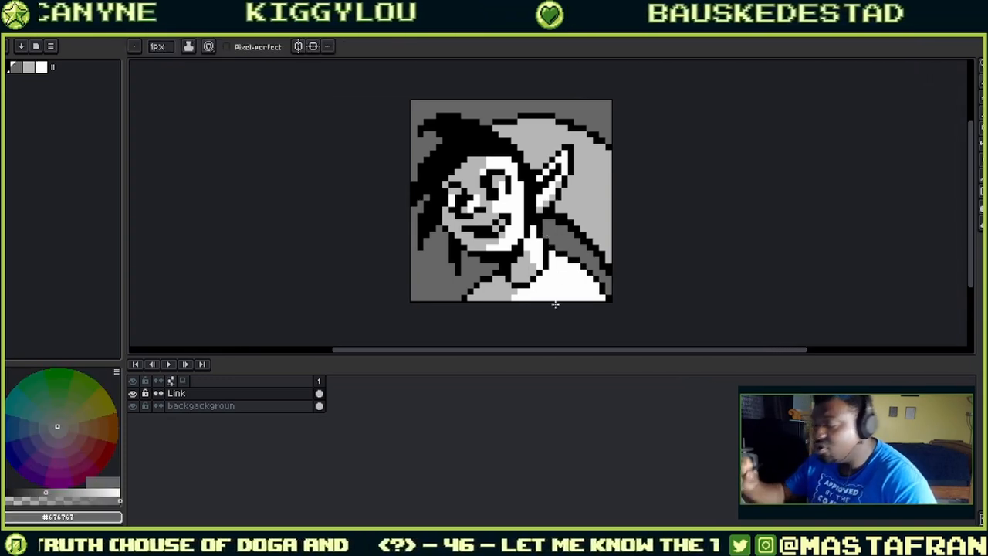
scroll(619, 221, up, 4)
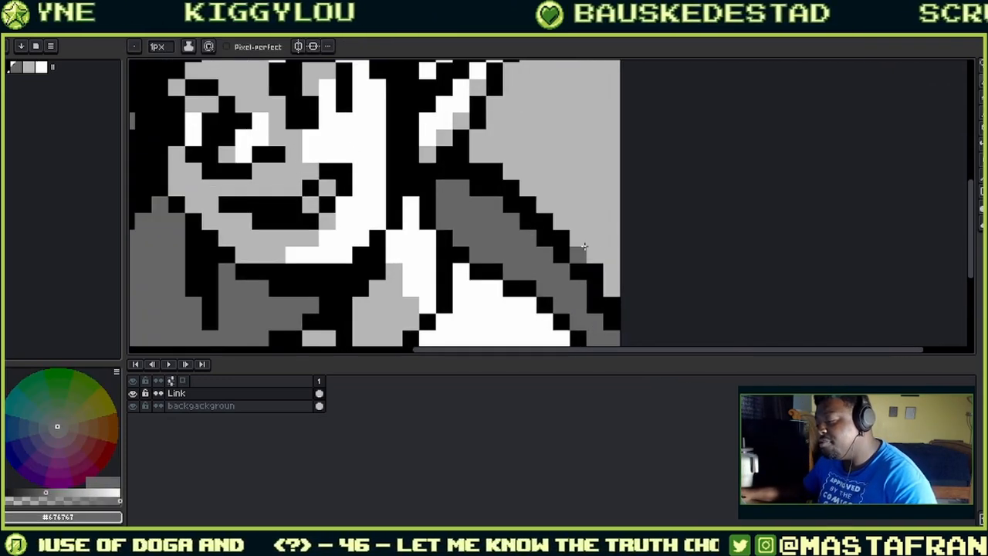
alt+click(440, 231)
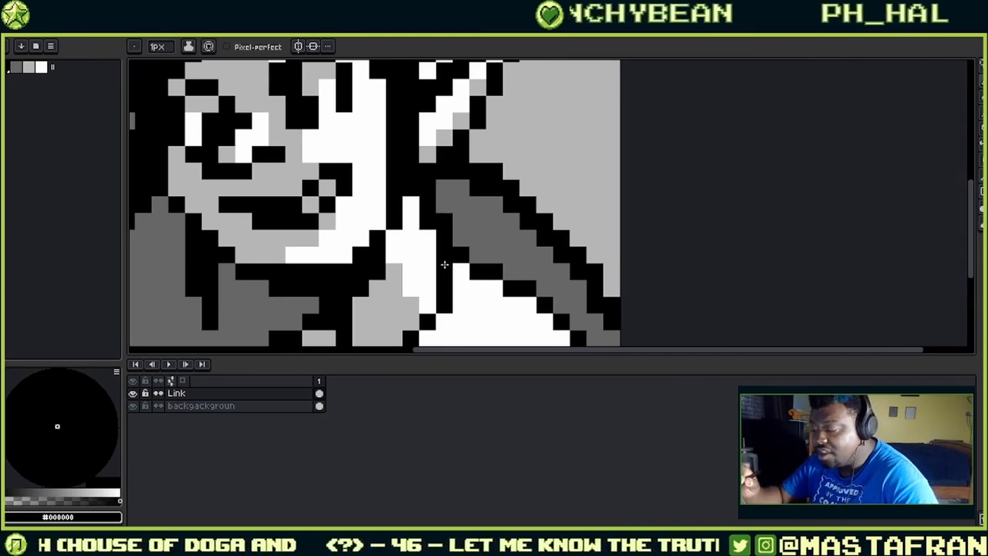
scroll(444, 265, down, 2)
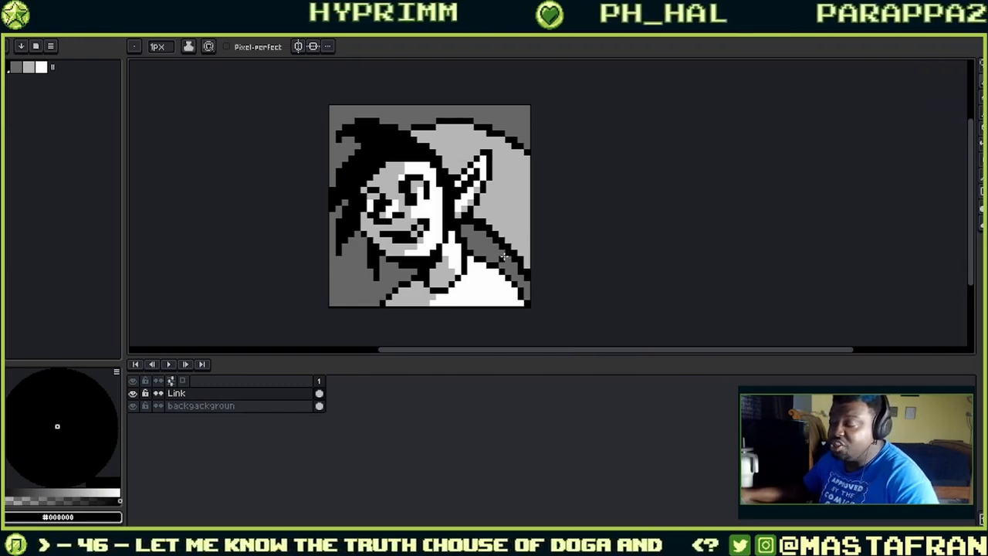
alt+click(459, 245)
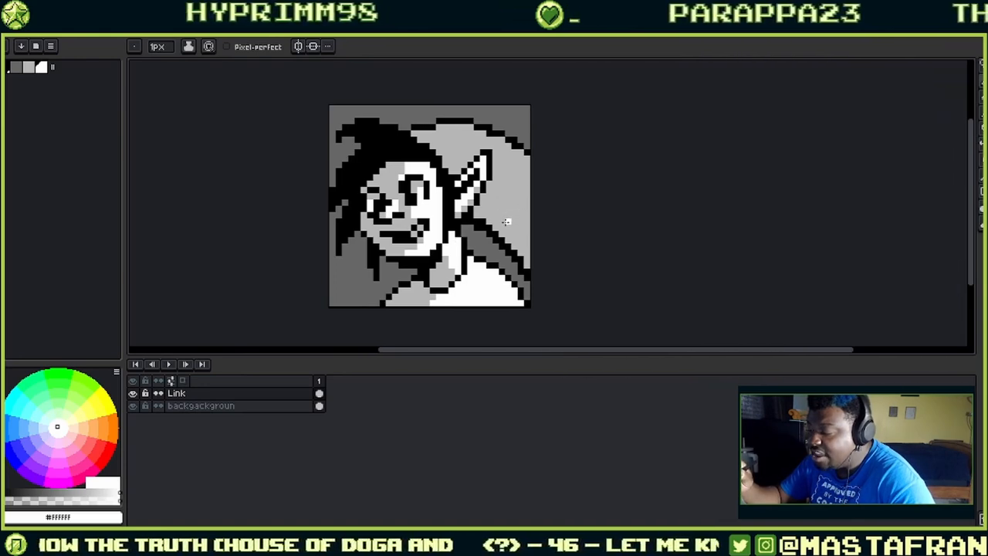
alt+click(459, 240)
- Thin the hat's lower black outline above the shoulder using light grey #b6b6b6 and dark grey #676767
alt+click(507, 214)
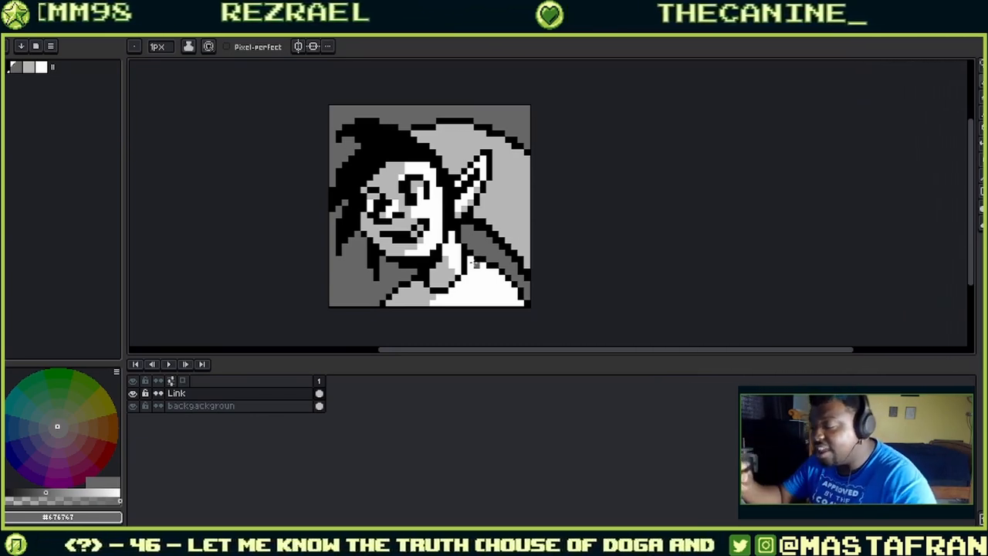
key(i)
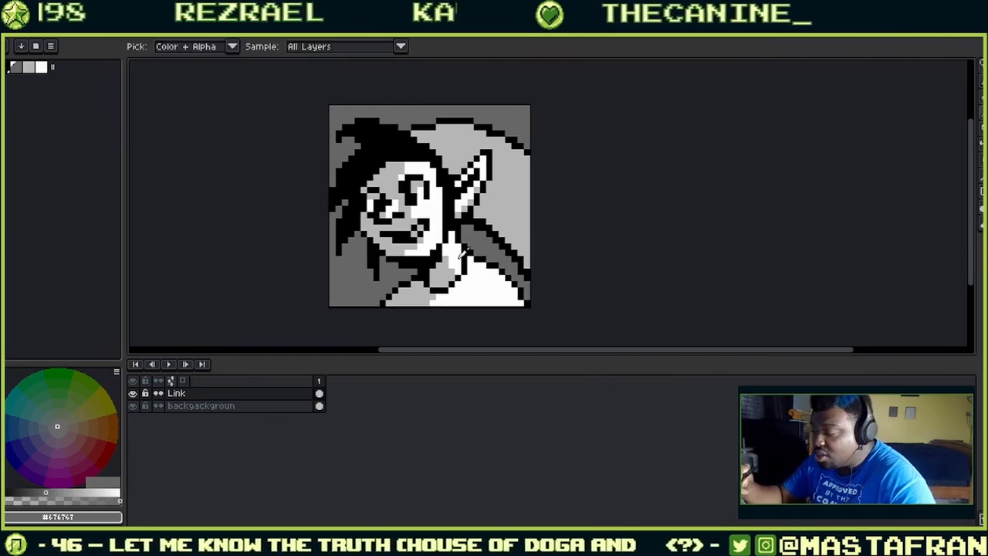
click(504, 212)
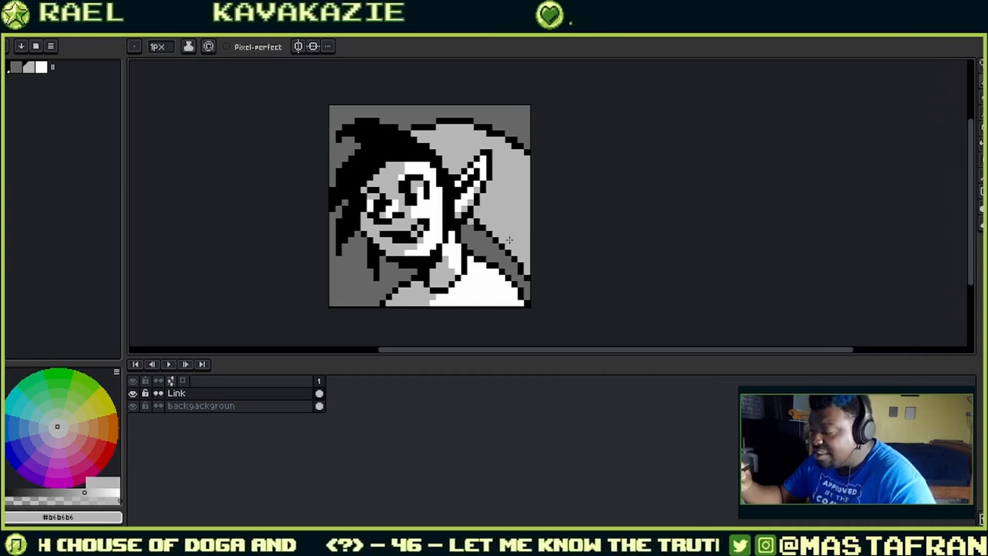
alt+click(477, 223)
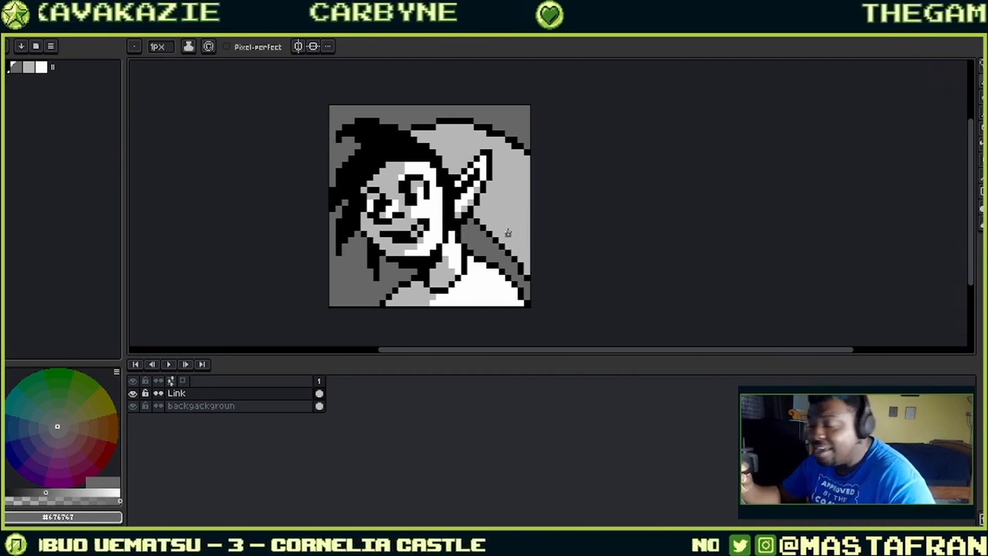
- Rework the hat's lower outline above the shoulder in black, trimming its underside with dark grey #676767
alt+click(482, 224)
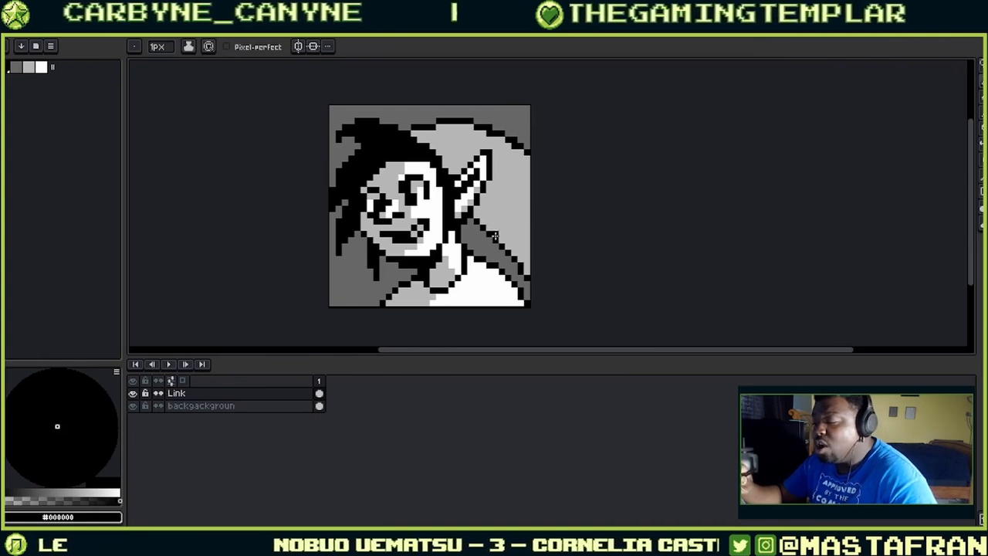
key(alt)
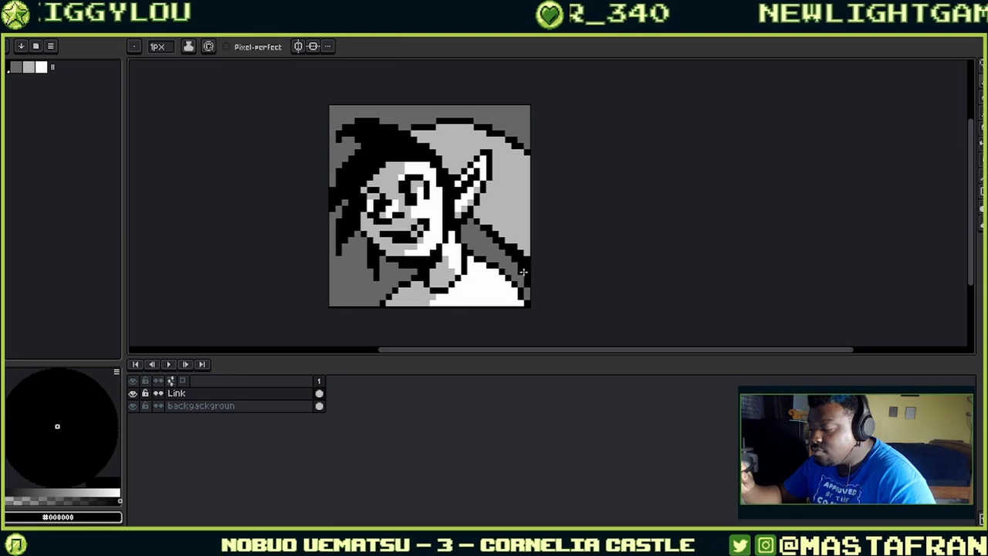
alt+click(524, 272)
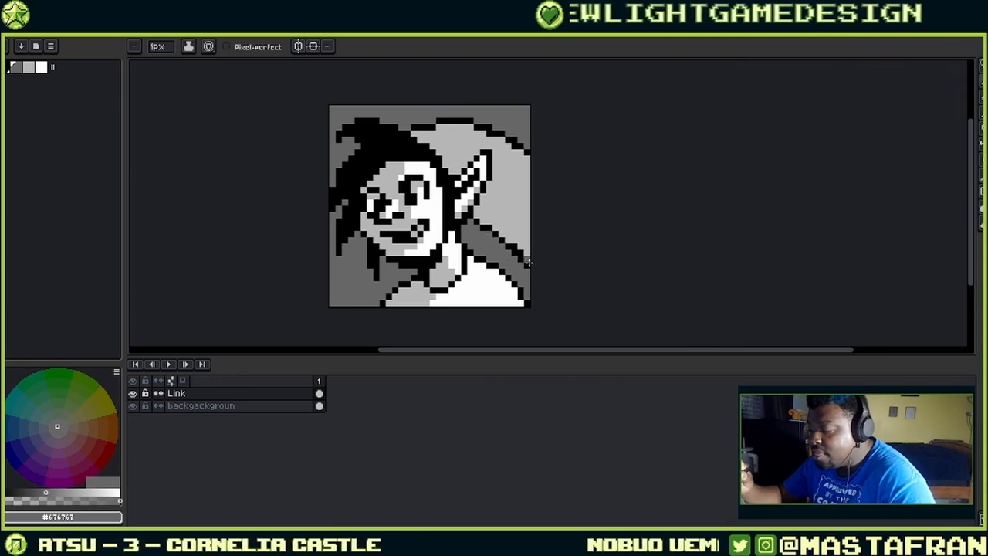
alt+click(482, 221)
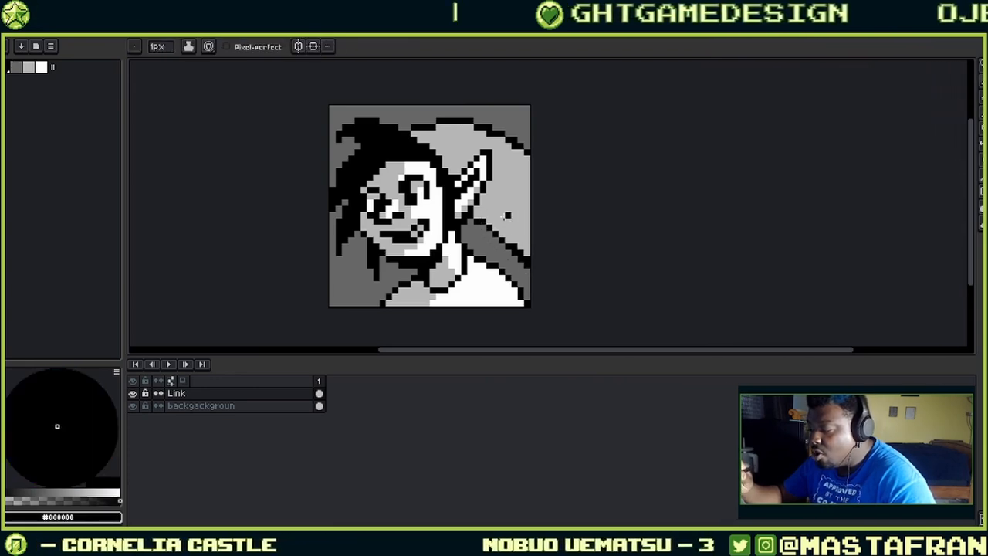
key(ctrl+z)
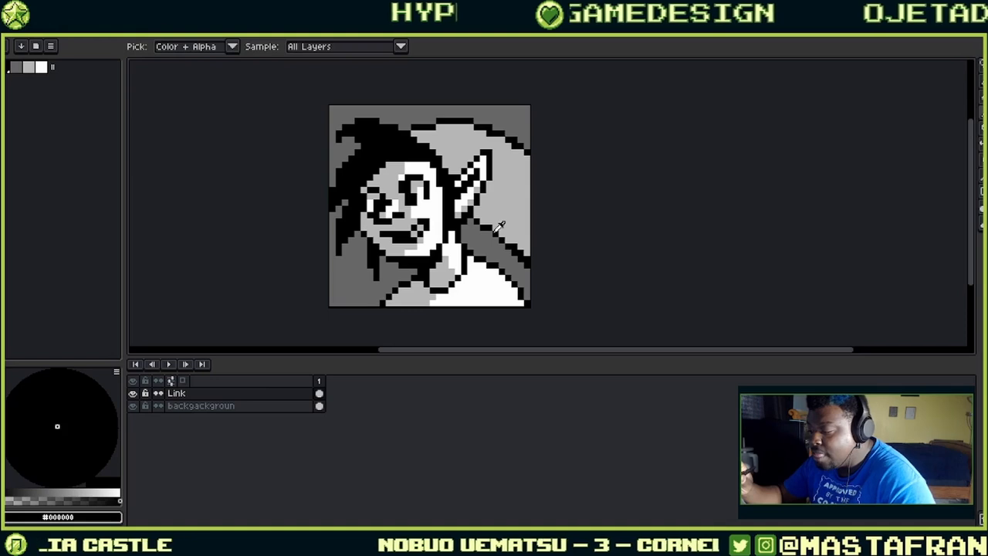
- Smooth the middle of the hat's lower outline into even steps using light grey #b6b6b6, black and dark grey #676767
alt+click(499, 225)
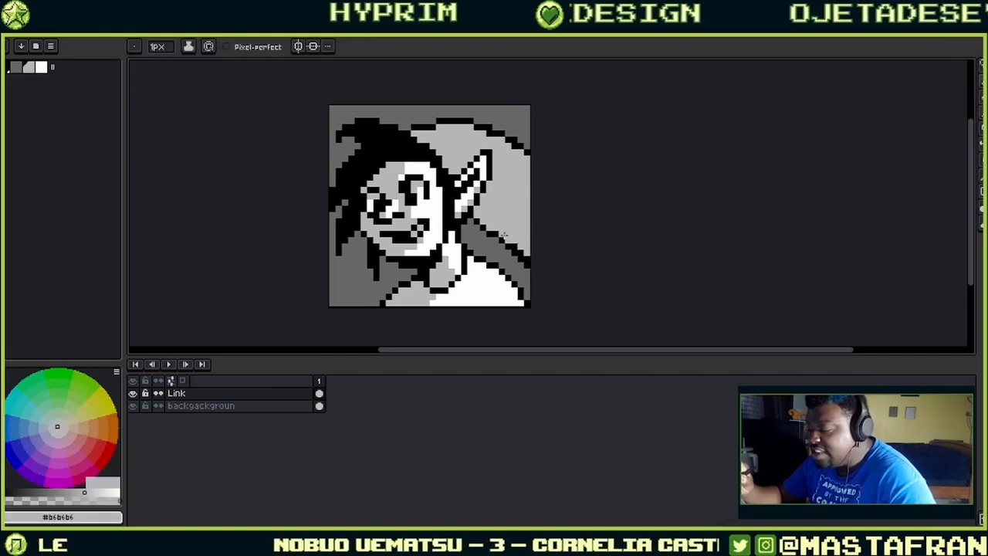
alt+click(502, 240)
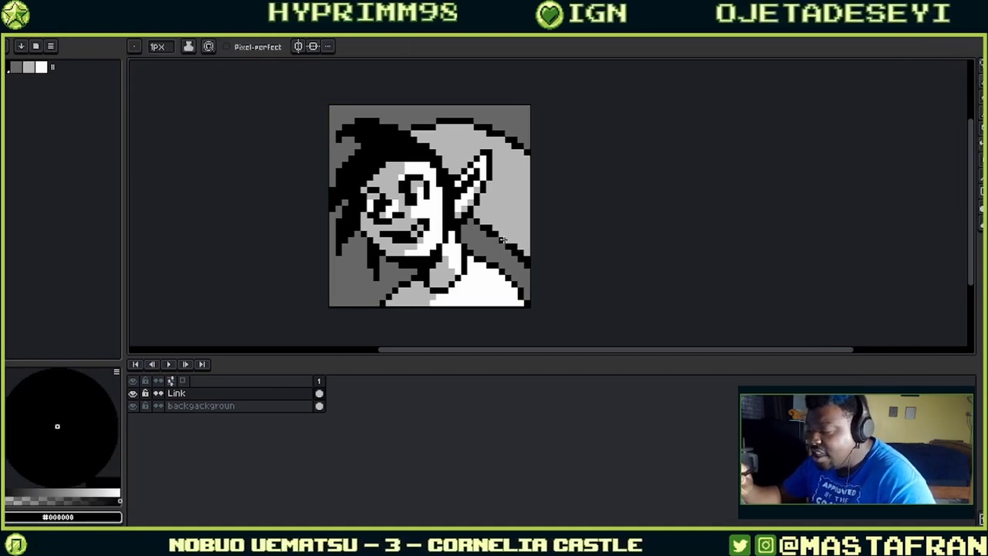
alt+click(504, 250)
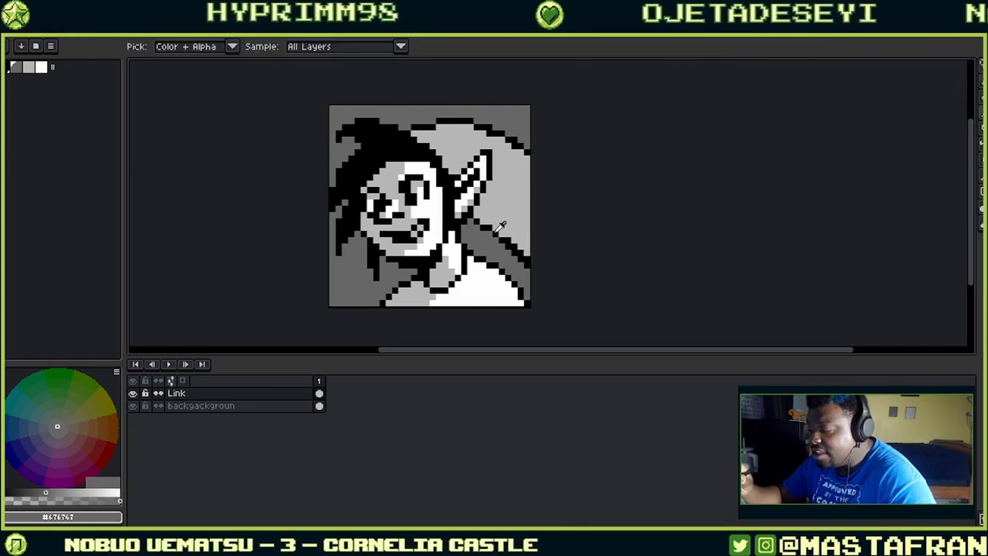
alt+click(495, 233)
click(502, 234)
alt+click(508, 251)
click(515, 253)
- Flatten the right end of the hat's lower outline toward the canvas edge with black and dark grey #676767
alt+click(513, 243)
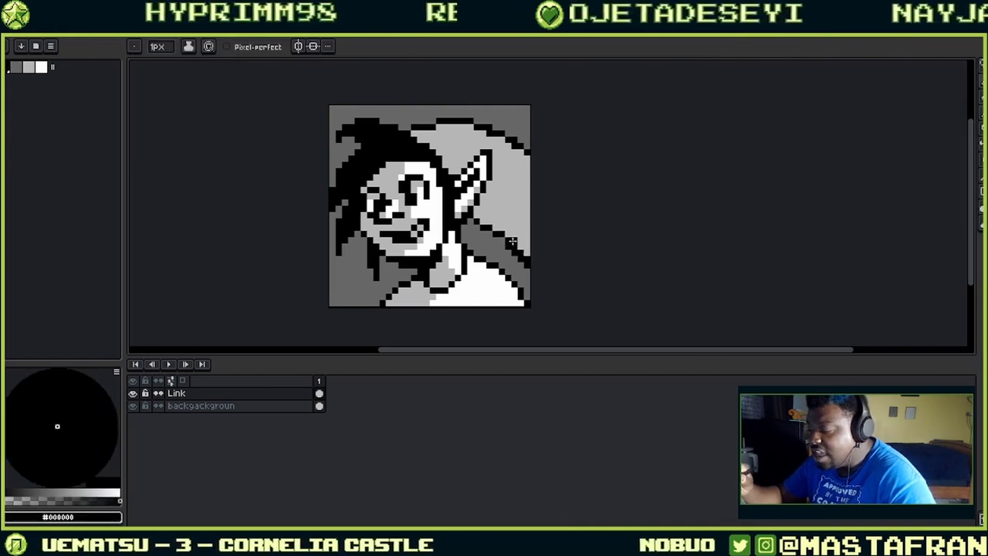
alt+click(517, 254)
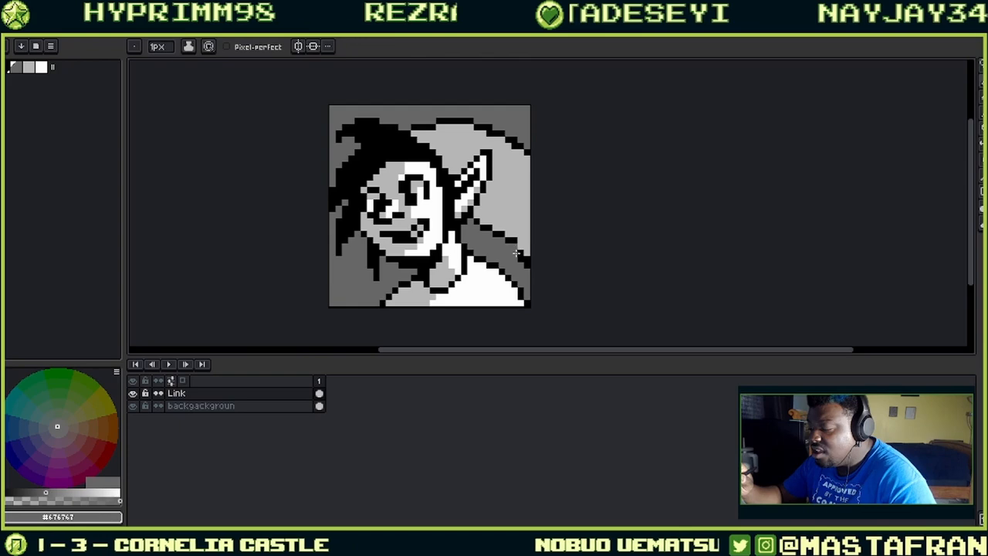
alt+click(521, 253)
drag(521, 247, 527, 247)
alt+click(514, 254)
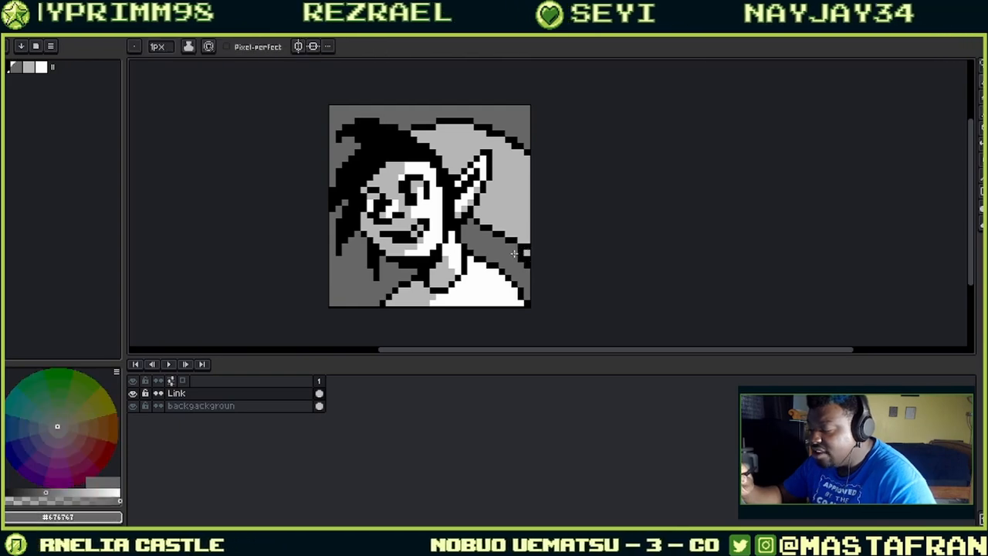
- Add a new layer above the Link layer and hide the Link artwork
right_click(190, 400)
mouse_move(280, 421)
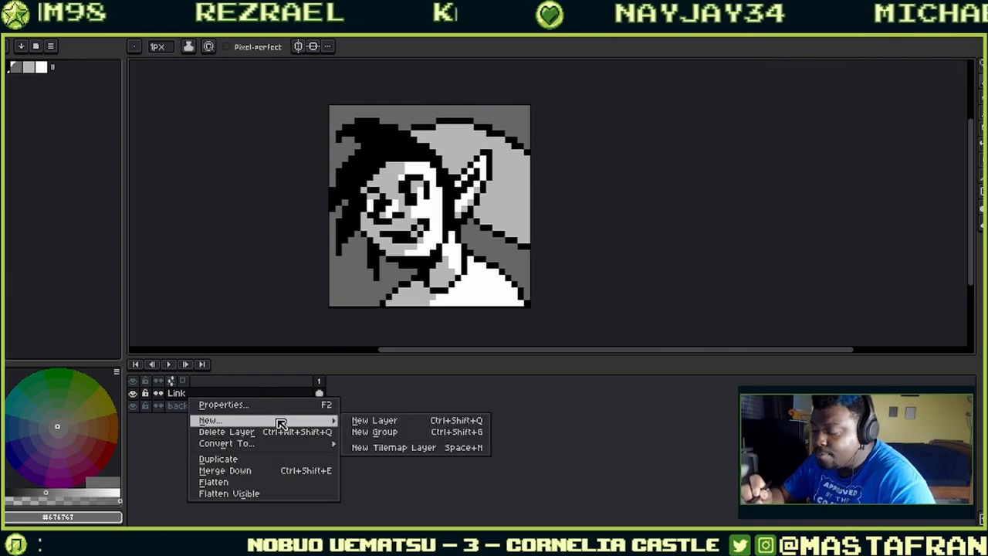
click(370, 420)
alt+click(138, 393)
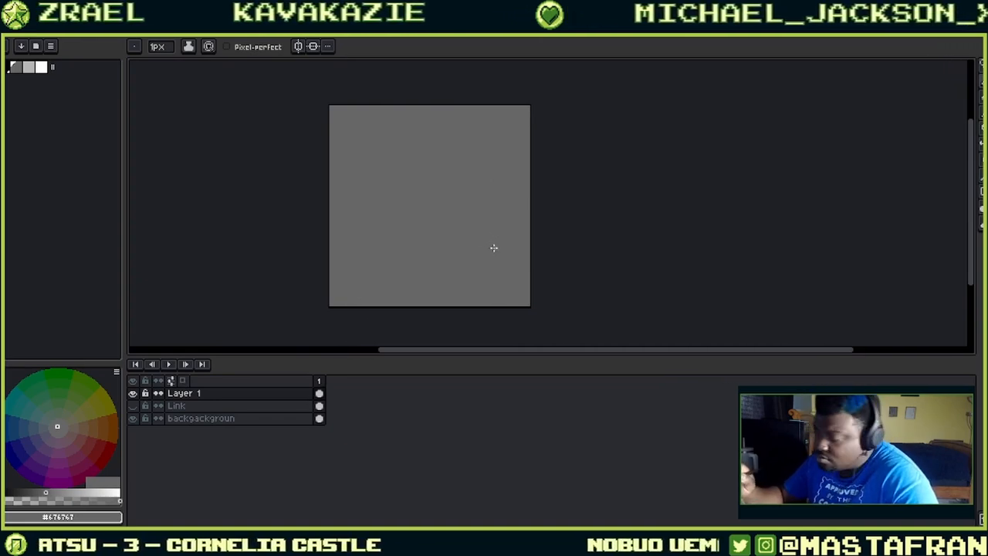
- Draw two black stair-stepped diagonals on the new layer, the lower in two-pixel steps and the upper in three-pixel steps
click(16, 68)
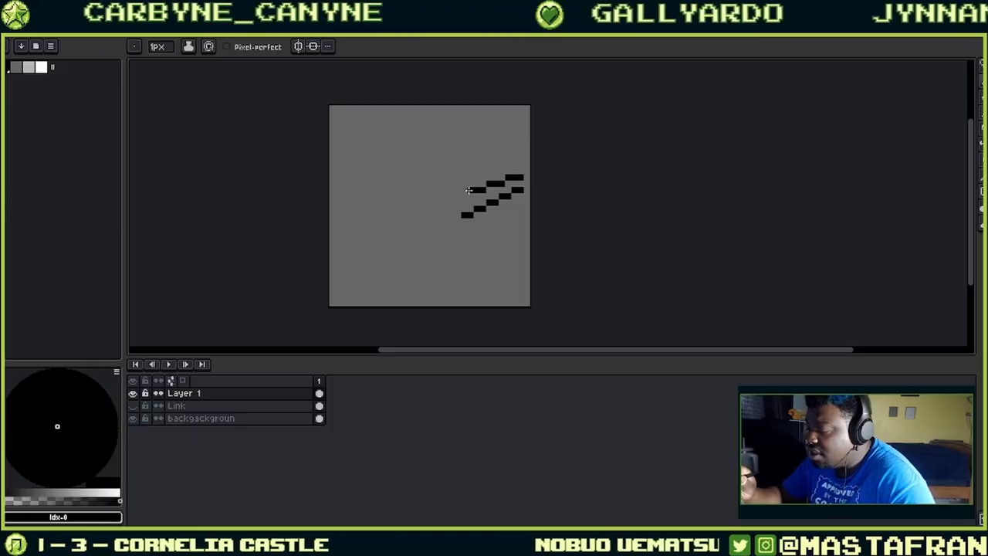
click(452, 197)
click(458, 197)
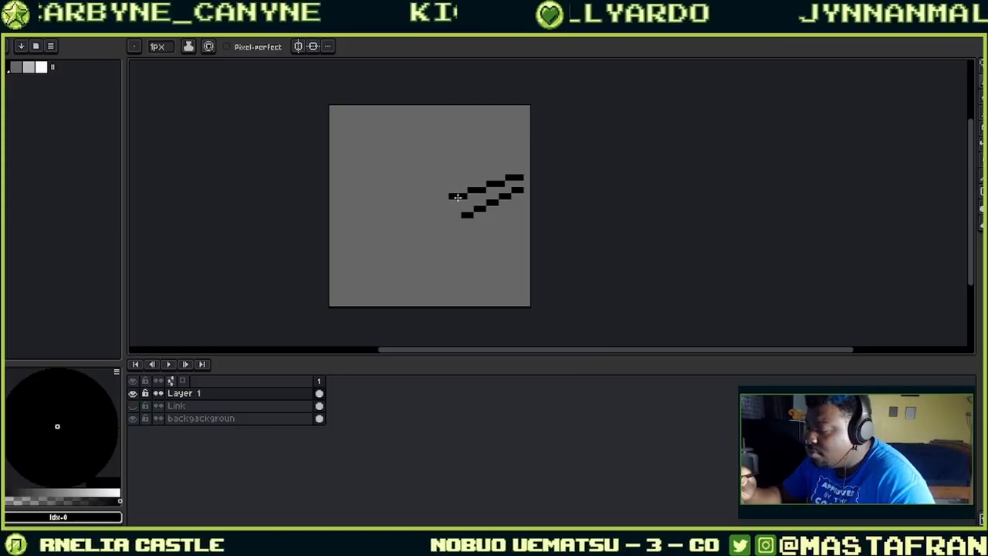
click(446, 197)
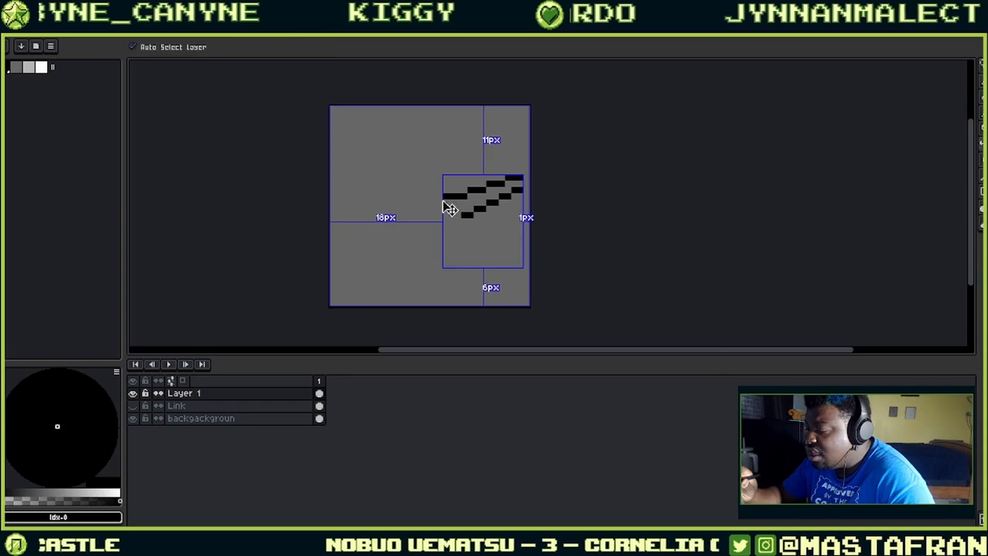
key(ctrl+z)
click(445, 203)
click(438, 203)
click(432, 202)
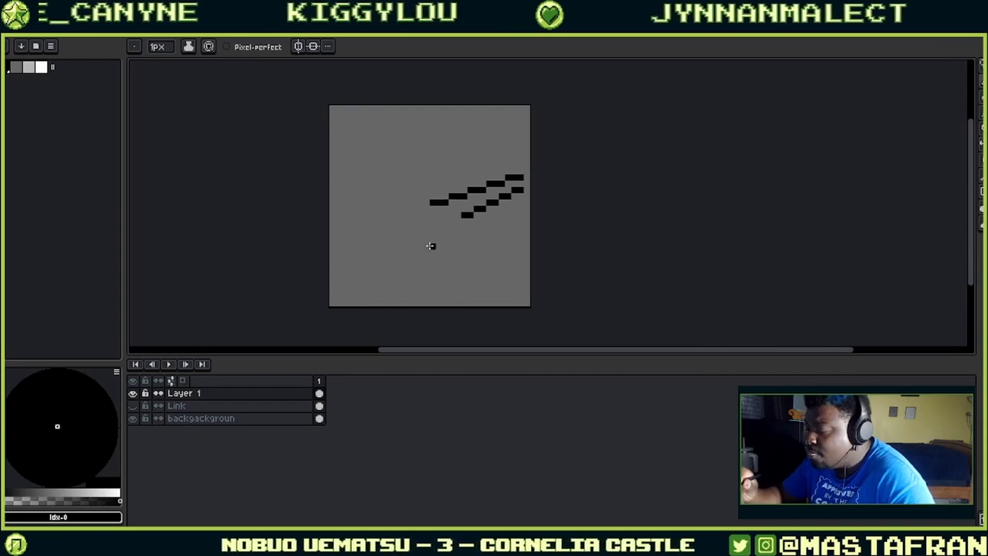
- Draw a third, shallower black diagonal above the other two, made mostly of four-pixel steps
click(508, 164)
click(521, 164)
click(515, 164)
click(503, 163)
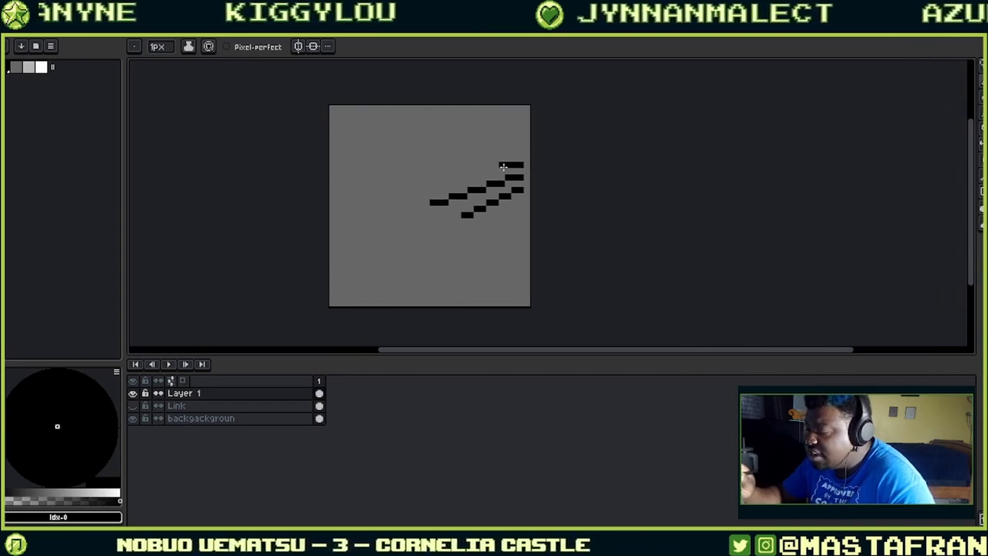
click(496, 170)
click(490, 170)
click(484, 170)
click(478, 169)
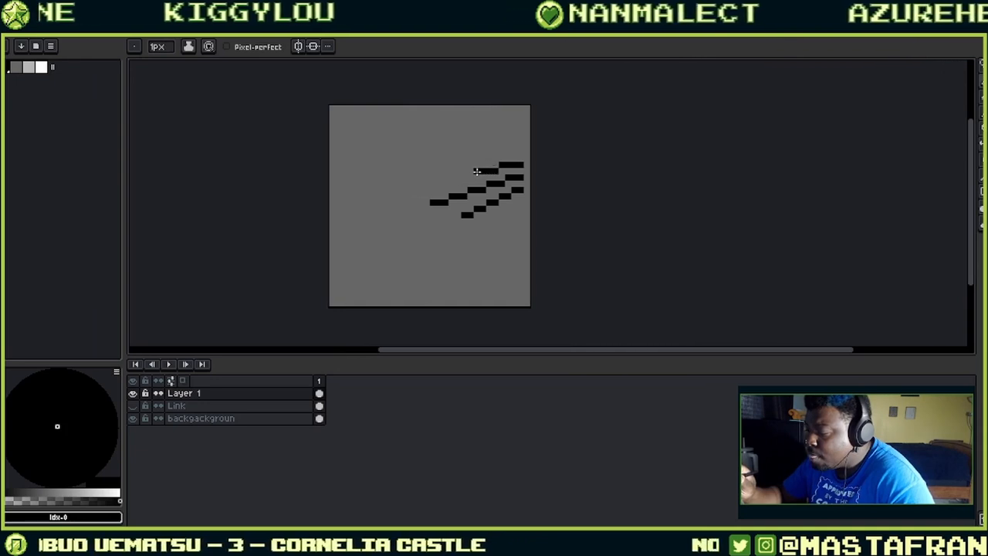
click(472, 176)
click(465, 176)
click(459, 175)
click(452, 175)
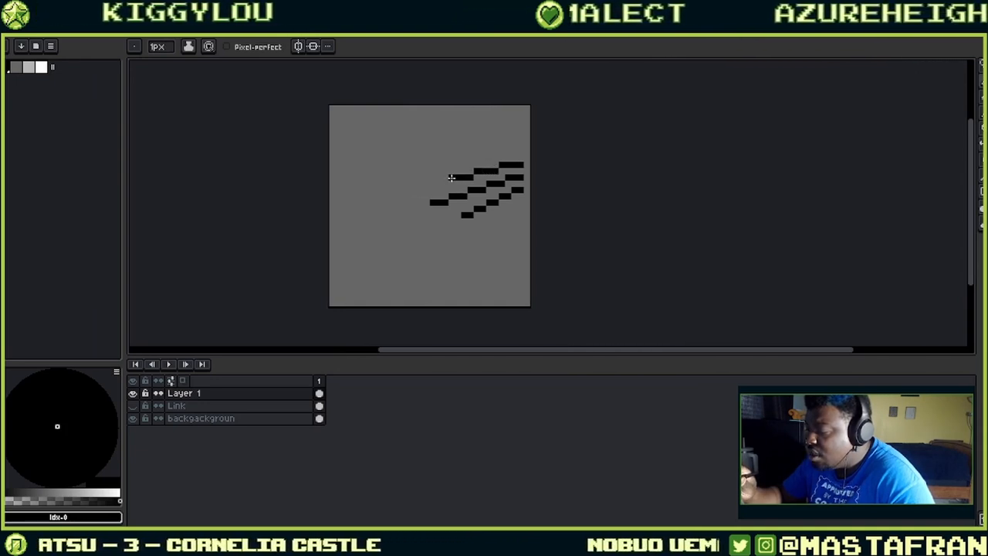
click(447, 176)
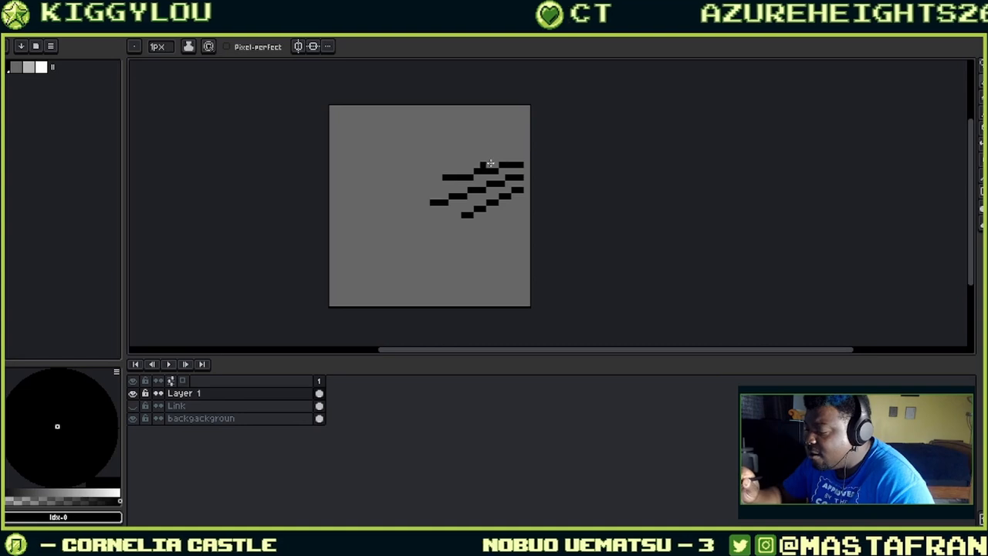
- Draw a fourth black diagonal above in five-pixel steps, undoing the false starts at its right end
mouse_move(520, 152)
mouse_down()
mouse_move(494, 156)
mouse_move(511, 148)
mouse_up()
key(ctrl+z)
key(ctrl+z)
key(ctrl+z)
key(ctrl+z)
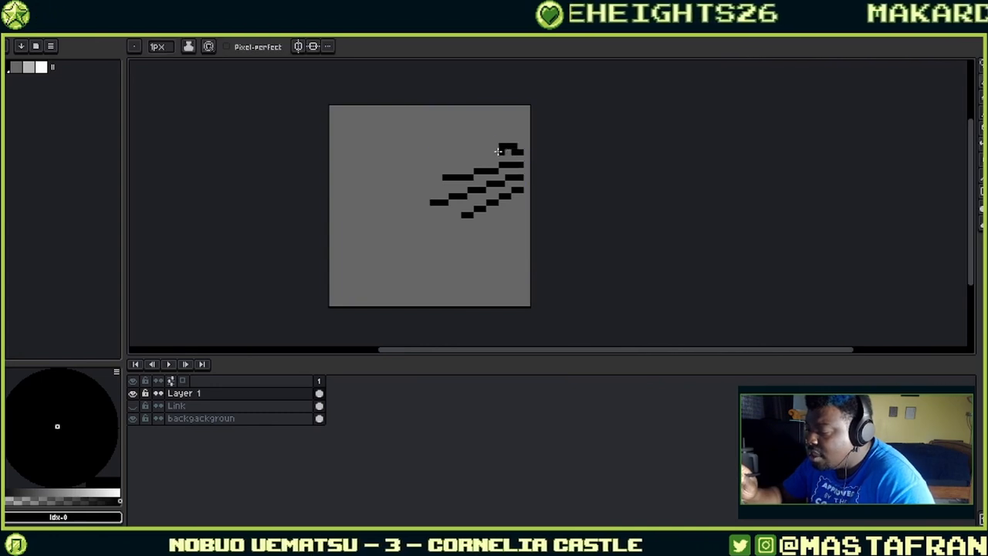
key(ctrl+z)
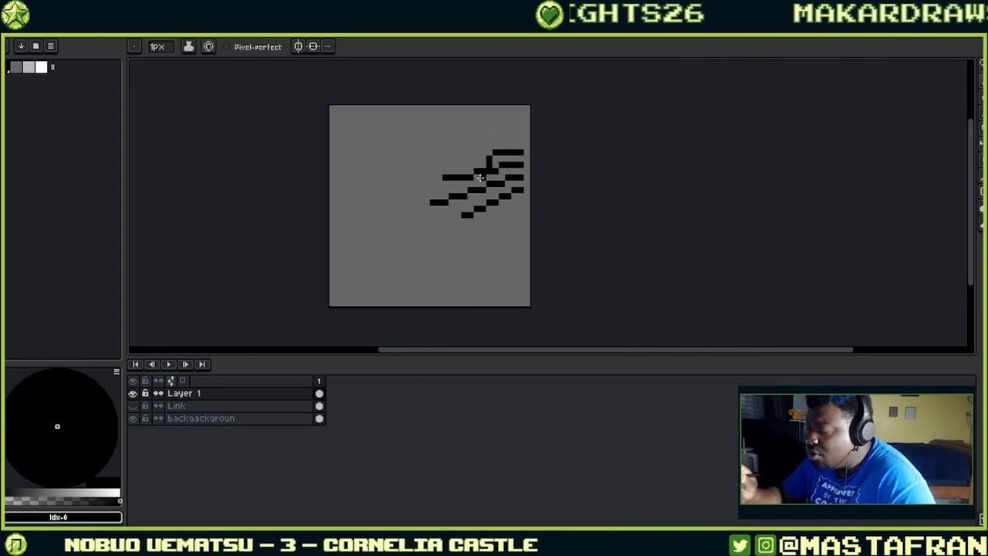
mouse_move(487, 157)
mouse_down()
mouse_move(415, 166)
mouse_move(429, 164)
mouse_move(409, 194)
mouse_move(425, 171)
mouse_move(399, 172)
mouse_up()
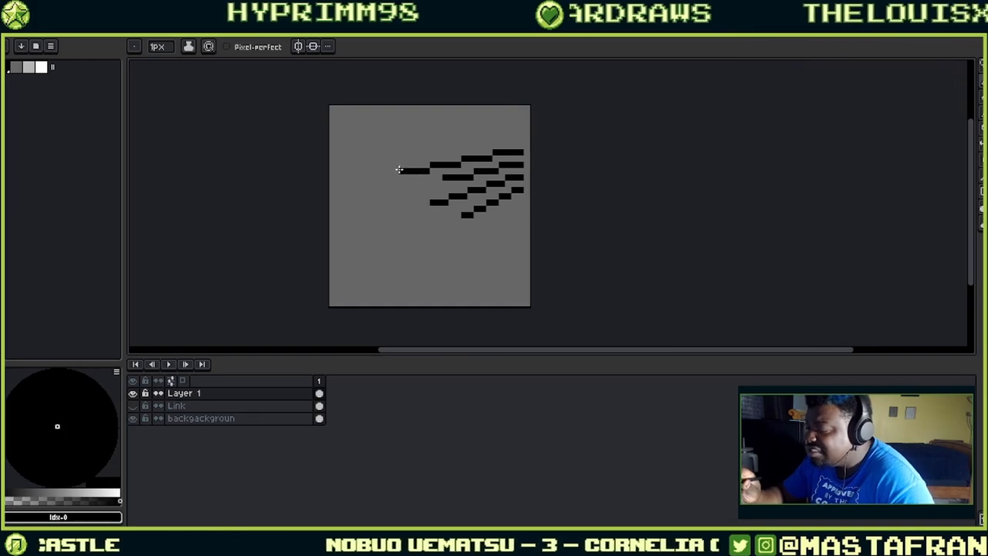
- Draw a horizontal black line about 23 pixels long above the diagonals and a steep one-pixel-step diagonal below them
mouse_move(521, 134)
mouse_down()
mouse_move(448, 143)
mouse_move(378, 131)
mouse_up()
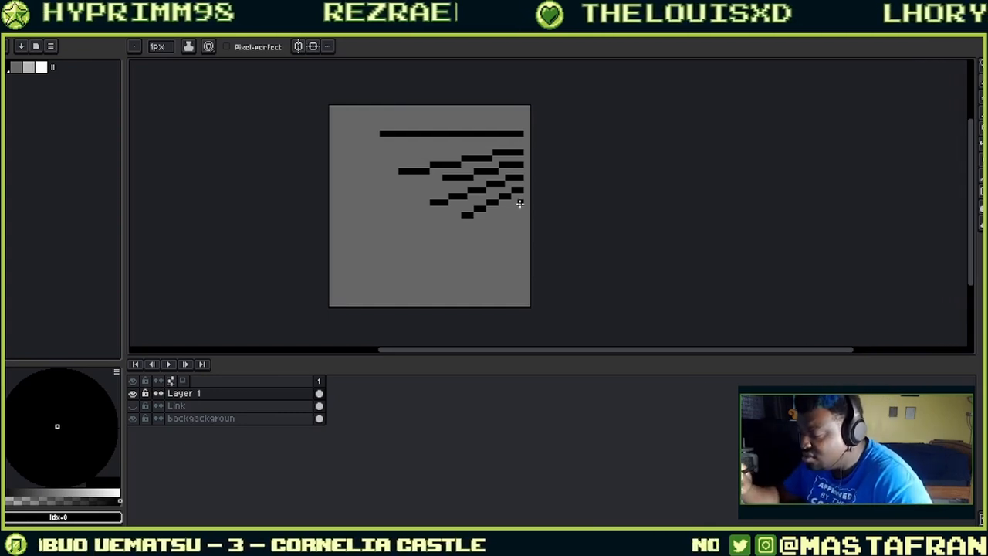
drag(515, 204, 502, 222)
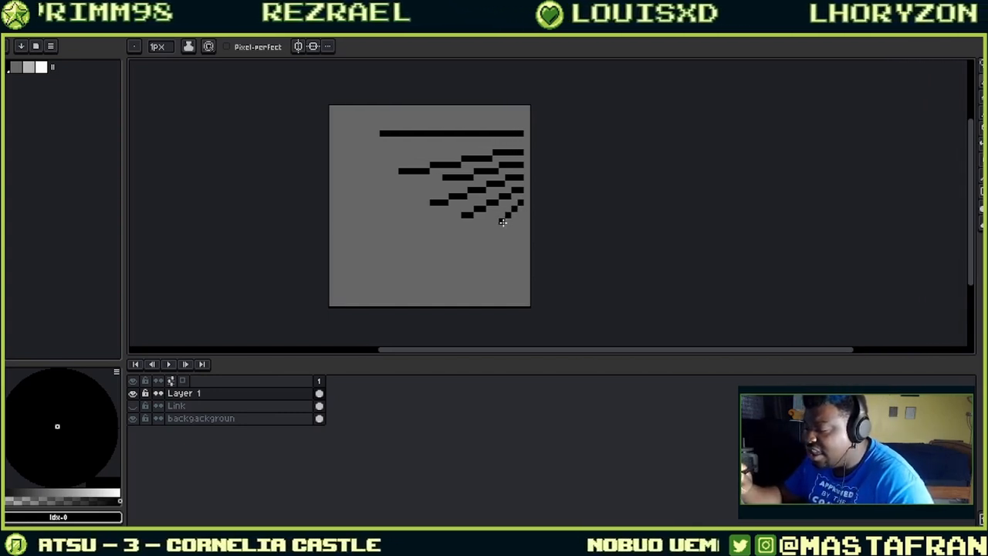
key(ctrl+z)
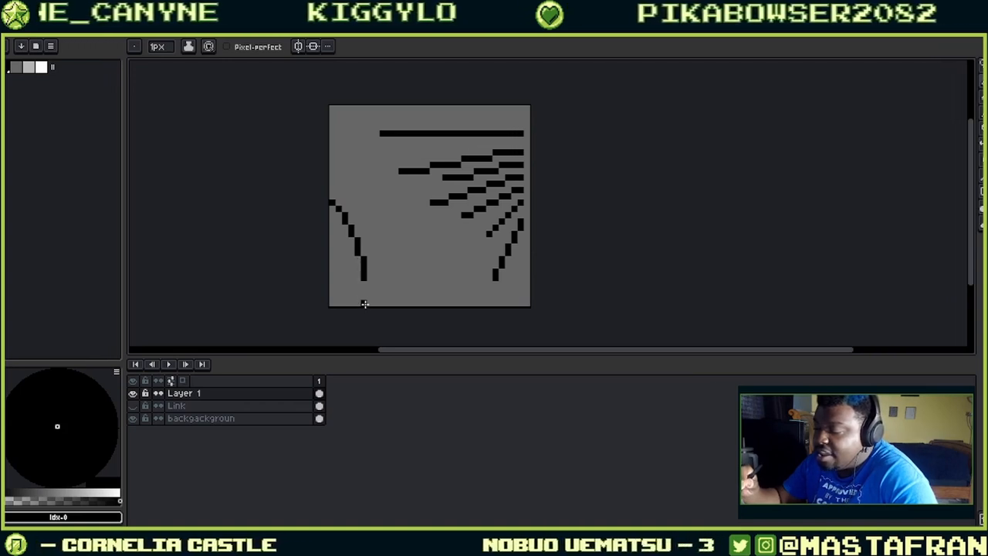
- Bend the lower end of the left-hand black curve back inward, replacing the first attempt at its tail
drag(358, 284, 357, 307)
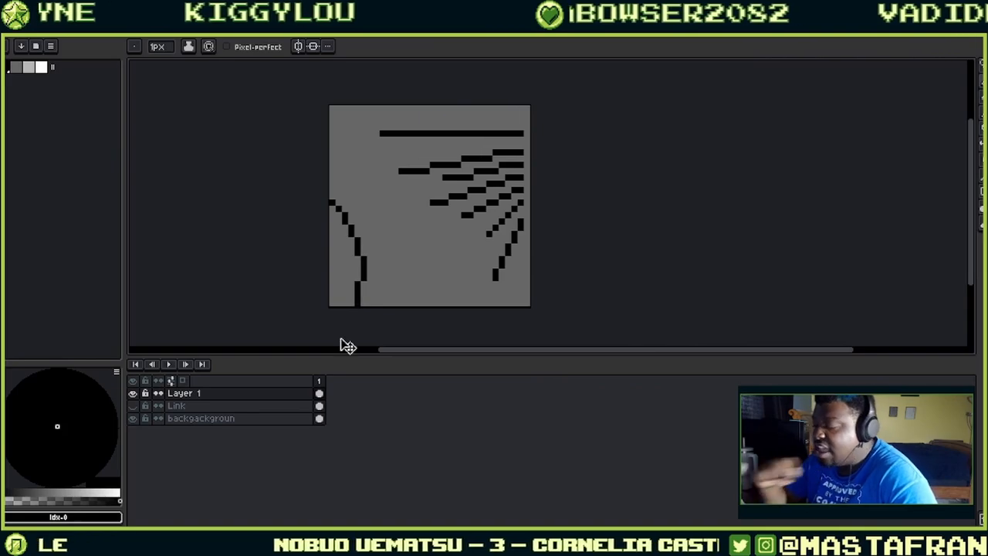
key(ctrl+z)
click(357, 277)
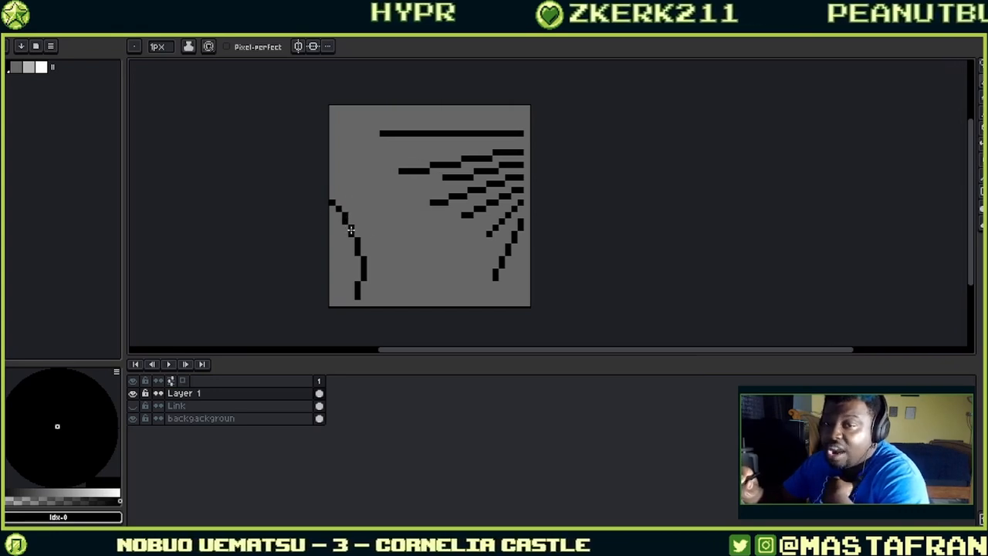
- Draw a second black curve beside the first, with a jagged lower end reaching the canvas's bottom edge
drag(349, 195, 366, 204)
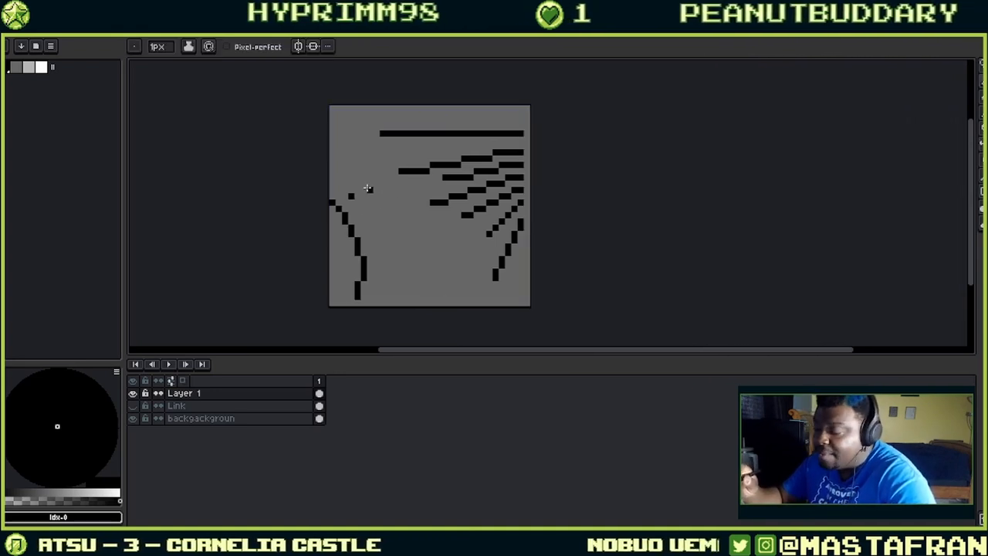
drag(362, 205, 387, 271)
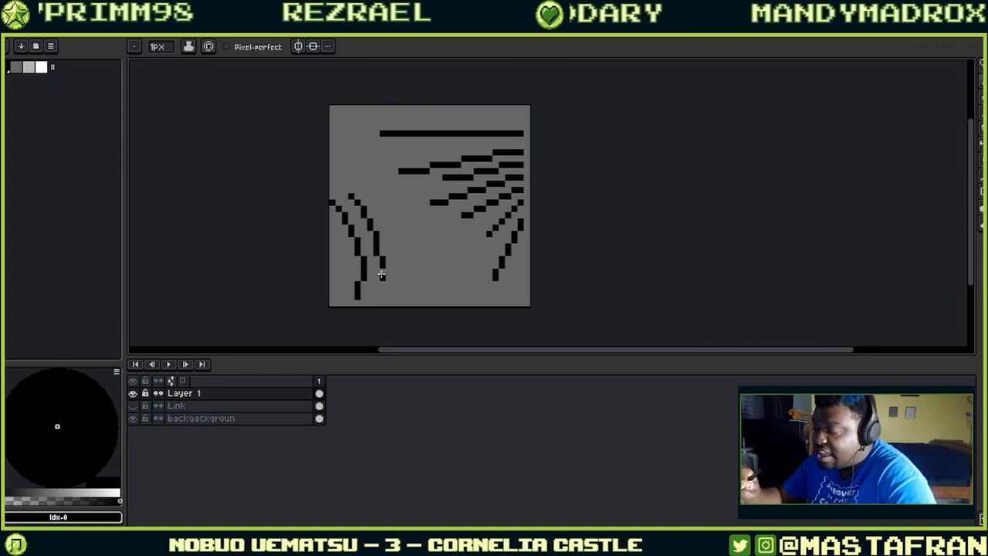
key(ctrl+z)
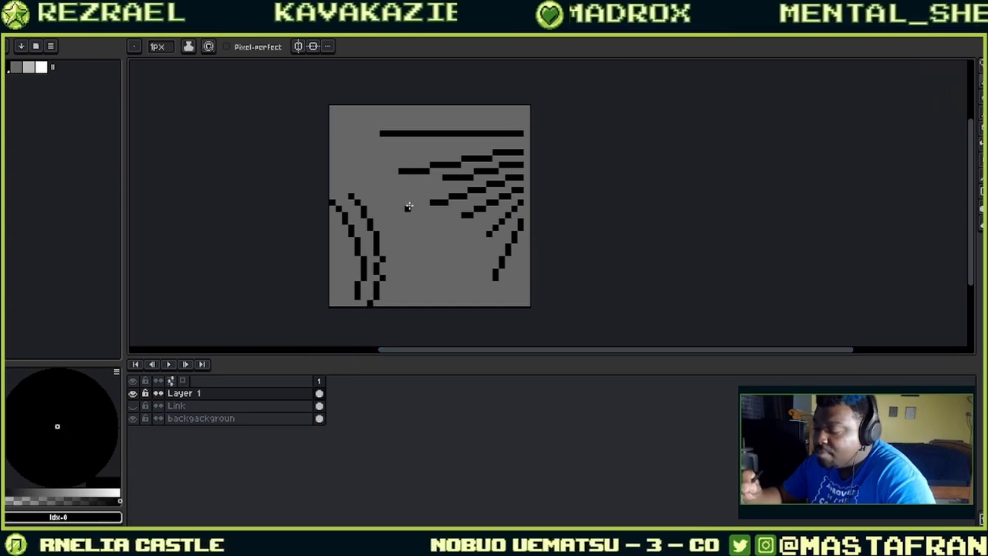
- Draw a third black curve with doubled corner pixels down to the canvas's bottom edge, undoing a trial clean-up
mouse_move(382, 198)
mouse_down()
mouse_move(410, 248)
mouse_move(410, 308)
mouse_up()
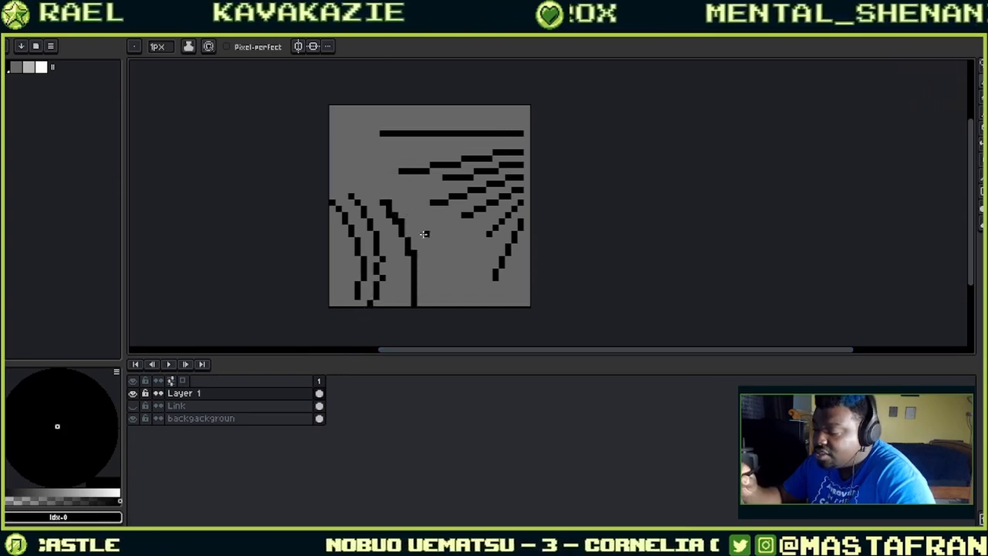
alt+click(401, 199)
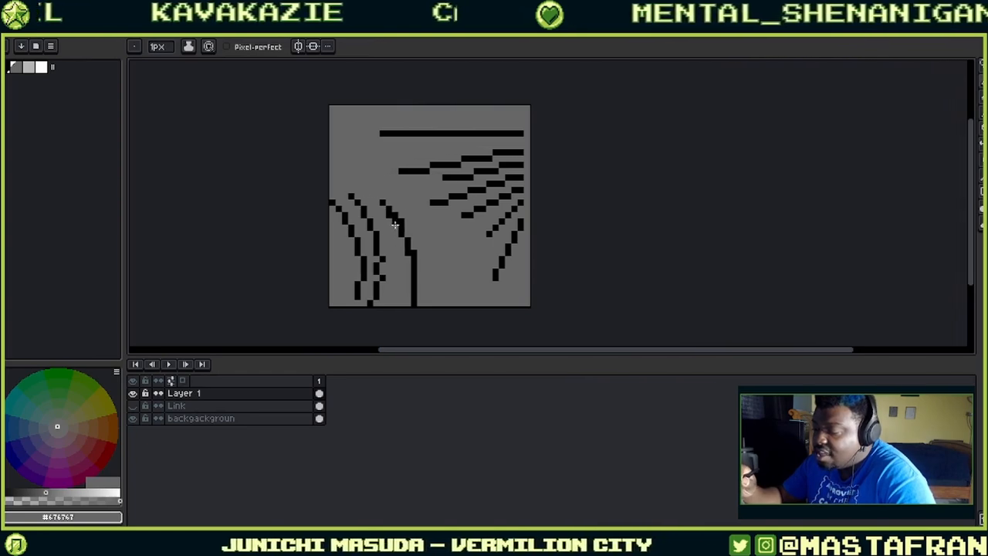
key(ctrl+z)
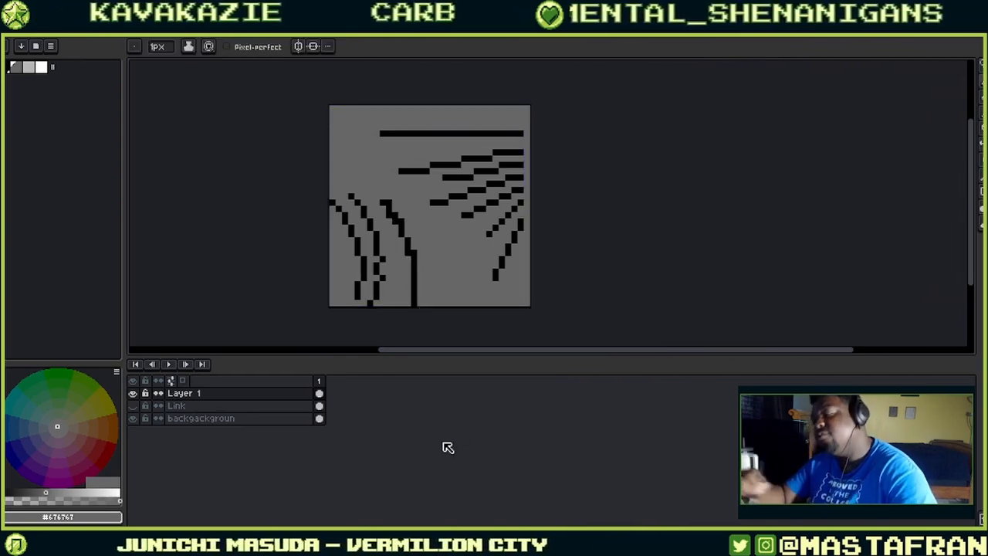
- Extend the third curve's upper end in black and paint out its doubled corner pixels with dark grey #676767
alt+click(386, 202)
drag(382, 199, 375, 193)
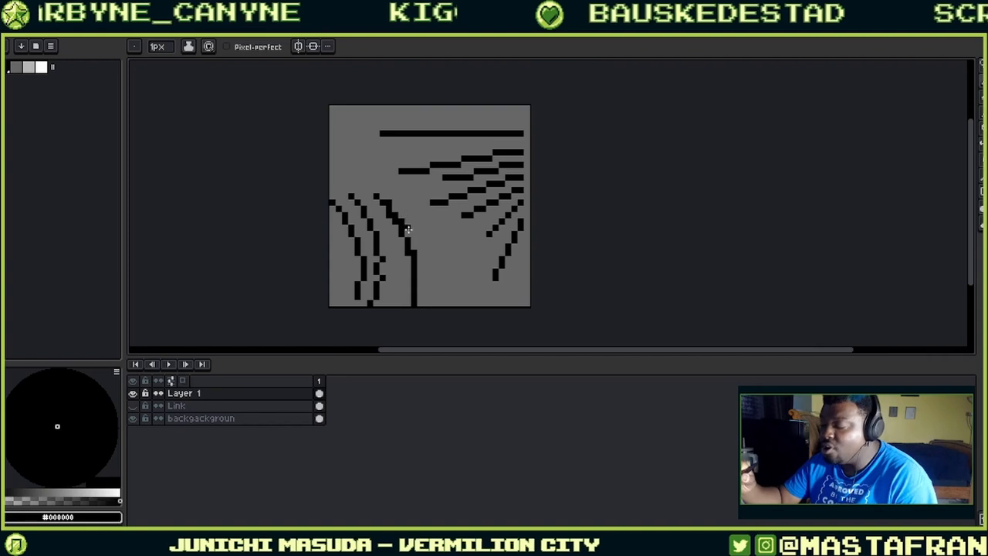
alt+click(388, 202)
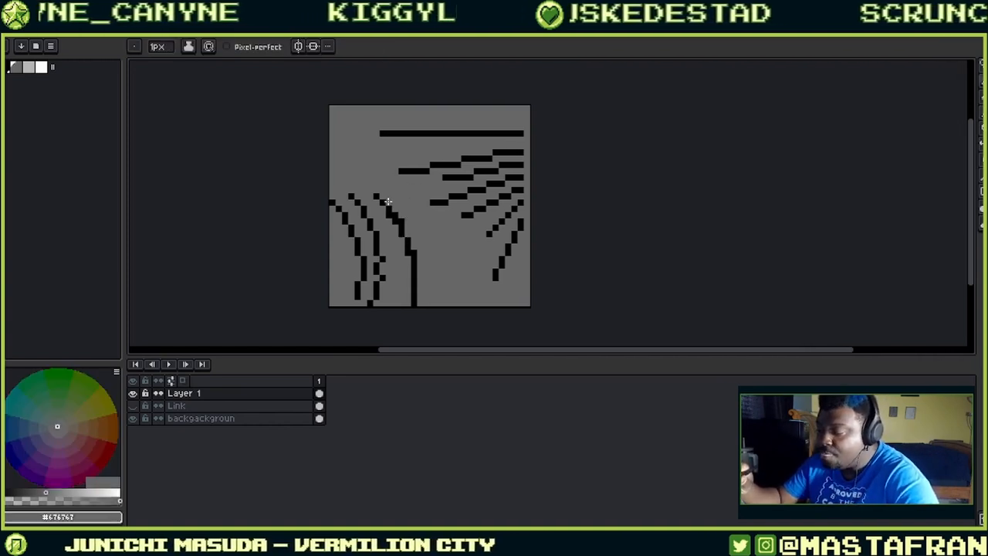
click(388, 215)
click(395, 221)
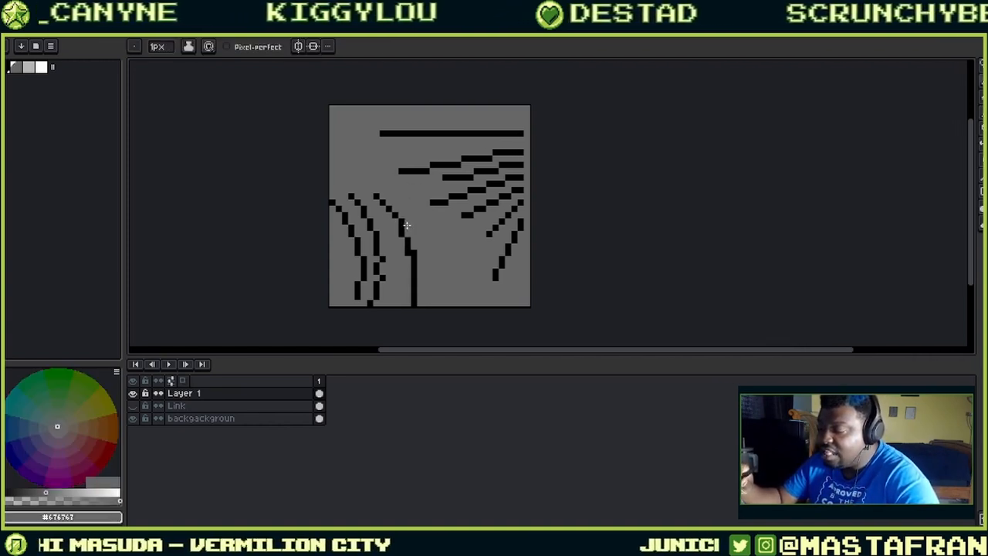
- Erase the extra pixel at the bend of the tall curved line and undo the erasure on the diagonal line's end
click(408, 252)
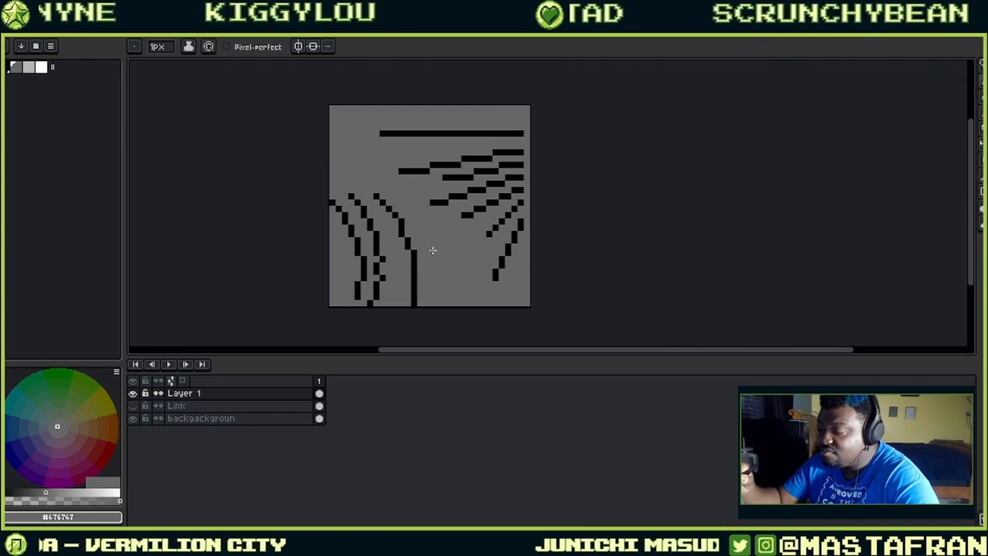
alt+click(414, 223)
alt+click(415, 223)
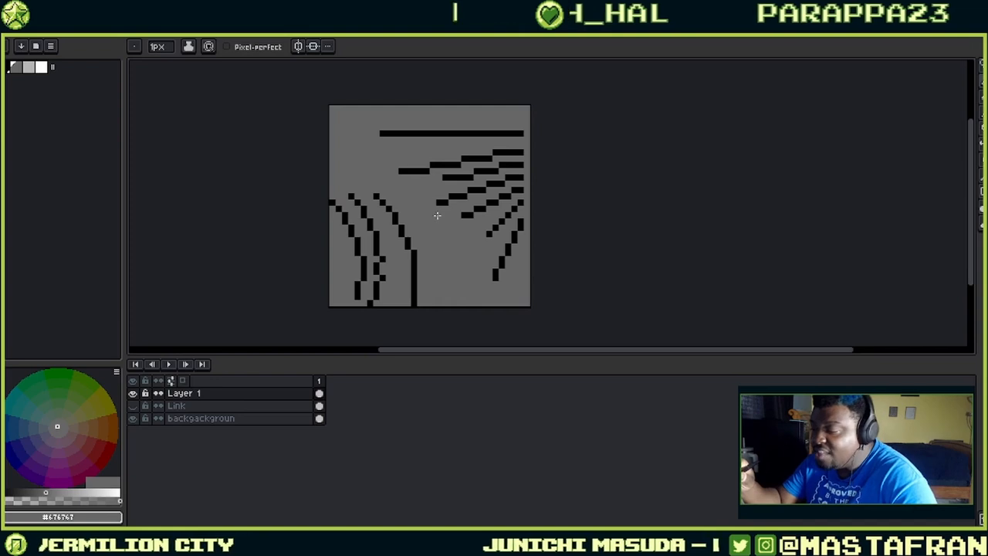
key(ctrl+z)
- Sample the black line colour and draw a broken, gapped curve descending to the canvas's lower edge, beside the tall curve
alt+click(402, 230)
alt+click(423, 226)
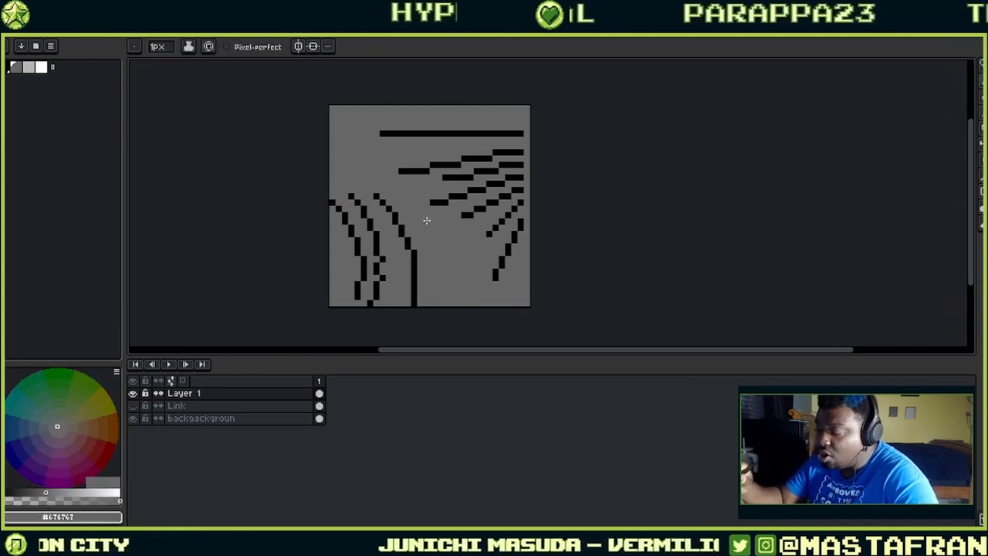
alt+click(403, 223)
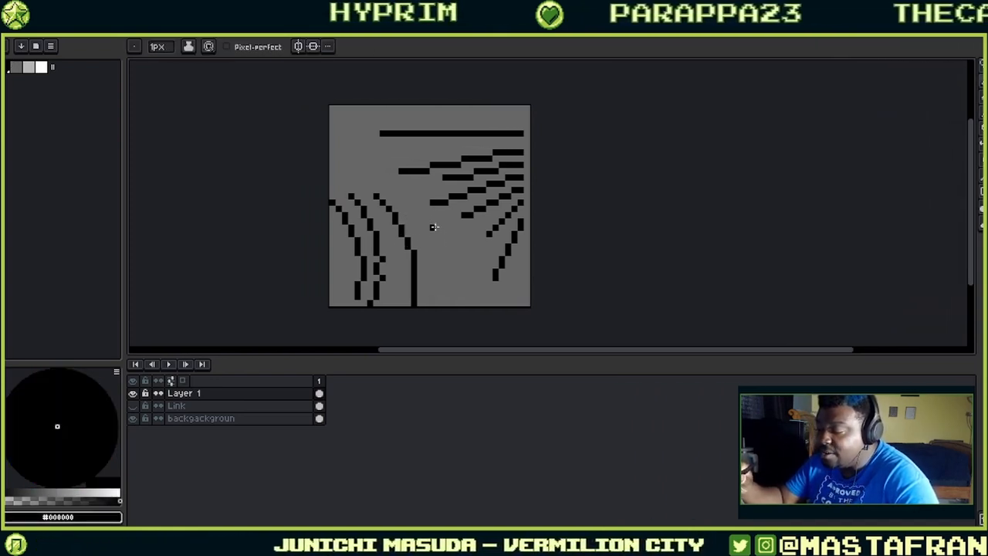
drag(438, 240, 457, 289)
click(445, 253)
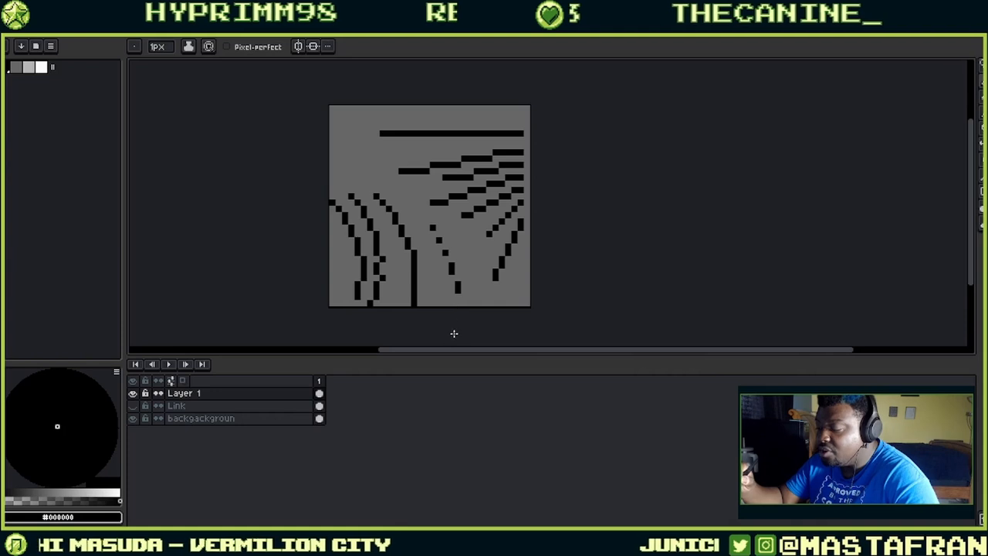
click(463, 304)
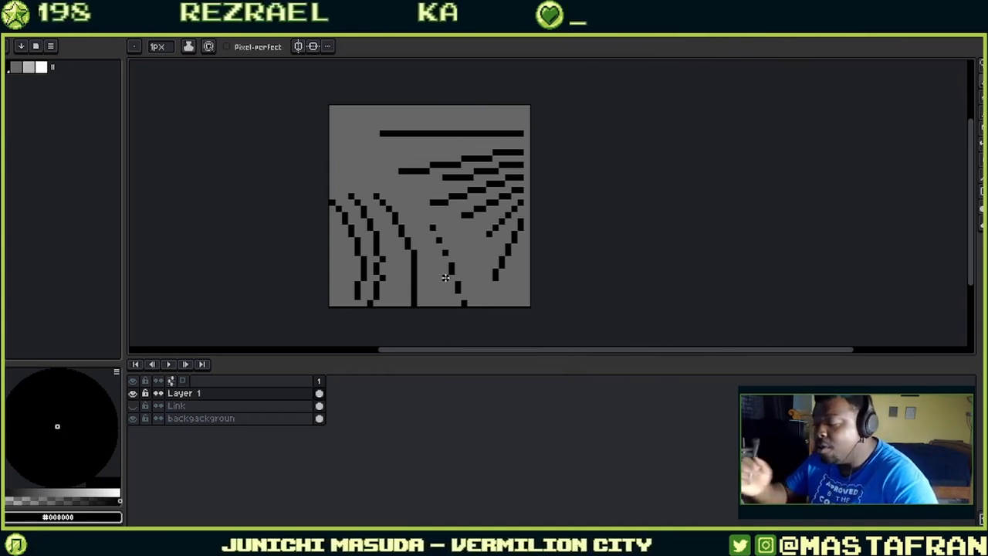
mouse_move(531, 242)
mouse_down()
mouse_move(427, 262)
mouse_move(378, 294)
mouse_up()
key(ctrl+z)
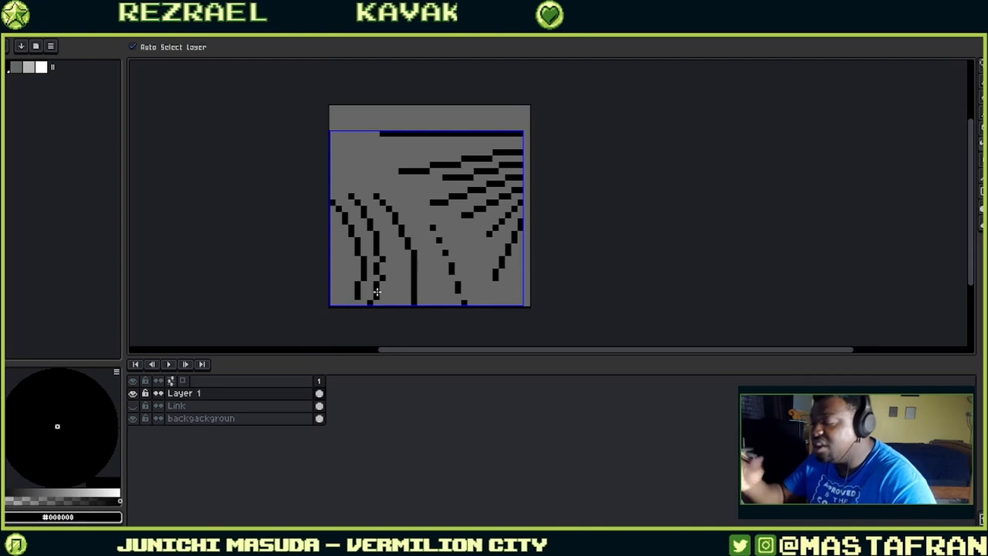
key(m)
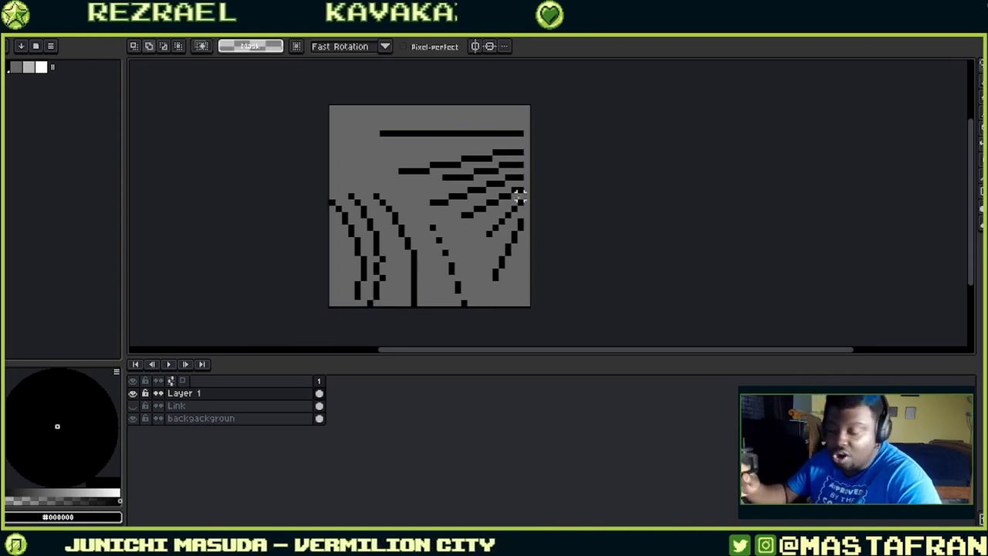
- Add a new layer above Layer 1 and hide Layer 1
right_click(284, 395)
mouse_move(400, 418)
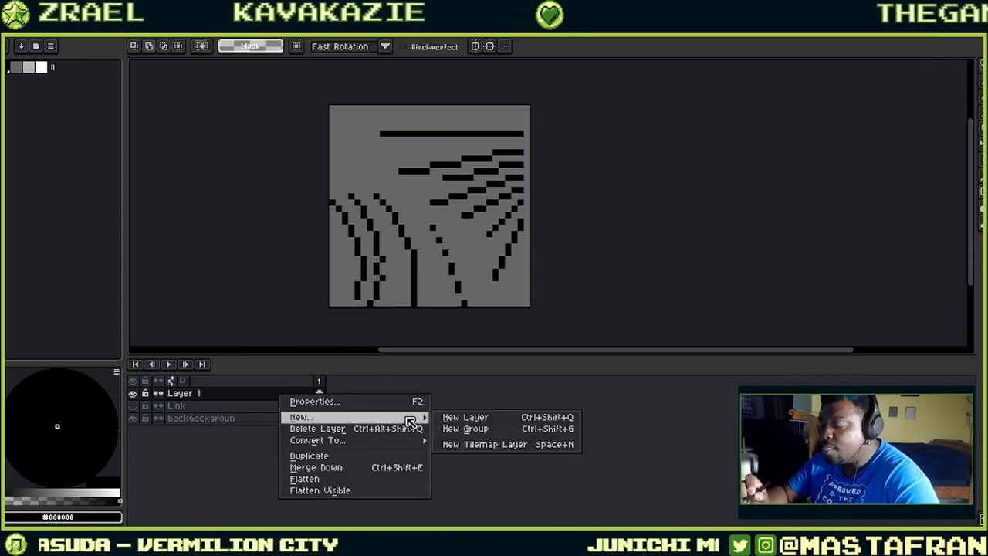
click(453, 418)
click(134, 406)
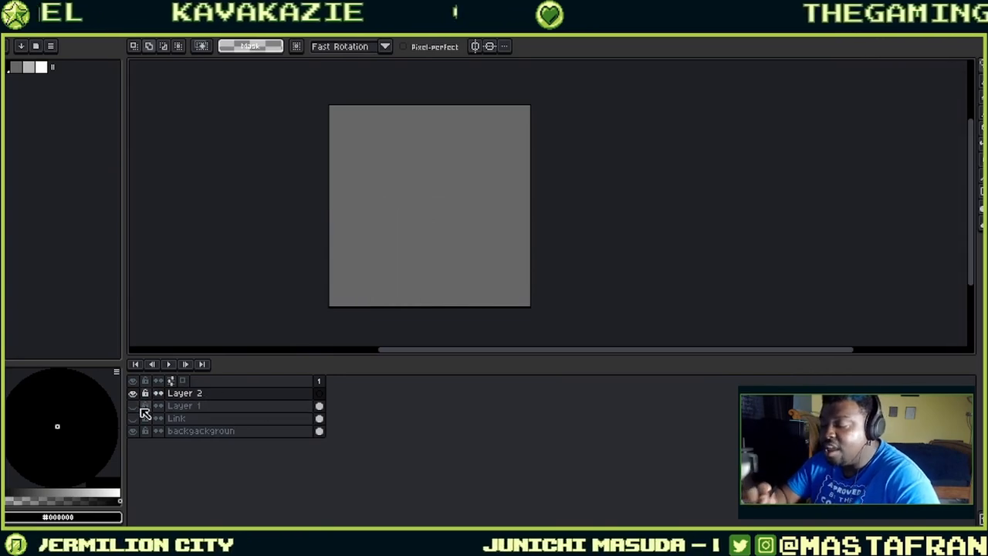
- Draw a smooth 1 px pixel curve across the upper canvas and a rough closed oval below its right half
key(b)
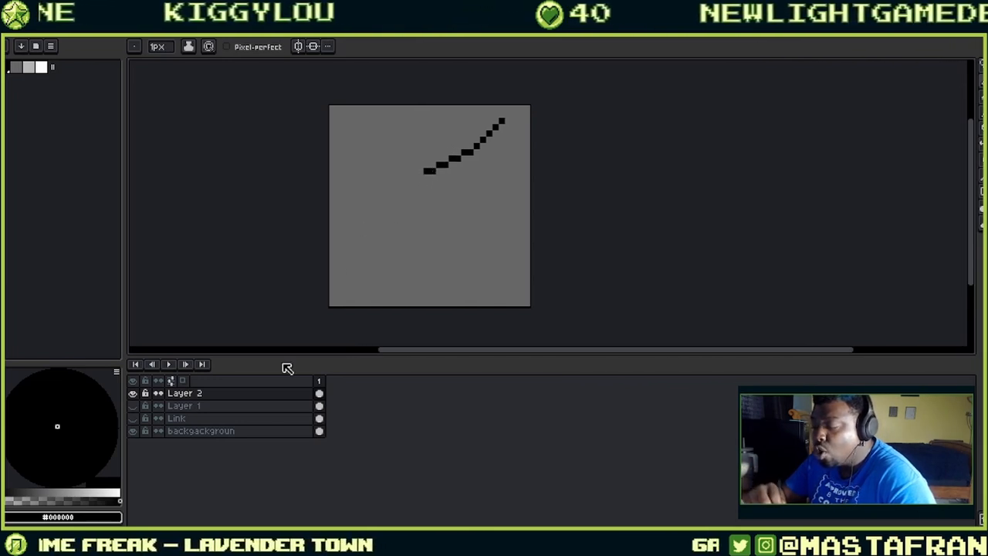
mouse_move(415, 177)
mouse_down()
mouse_move(386, 184)
mouse_move(362, 173)
mouse_up()
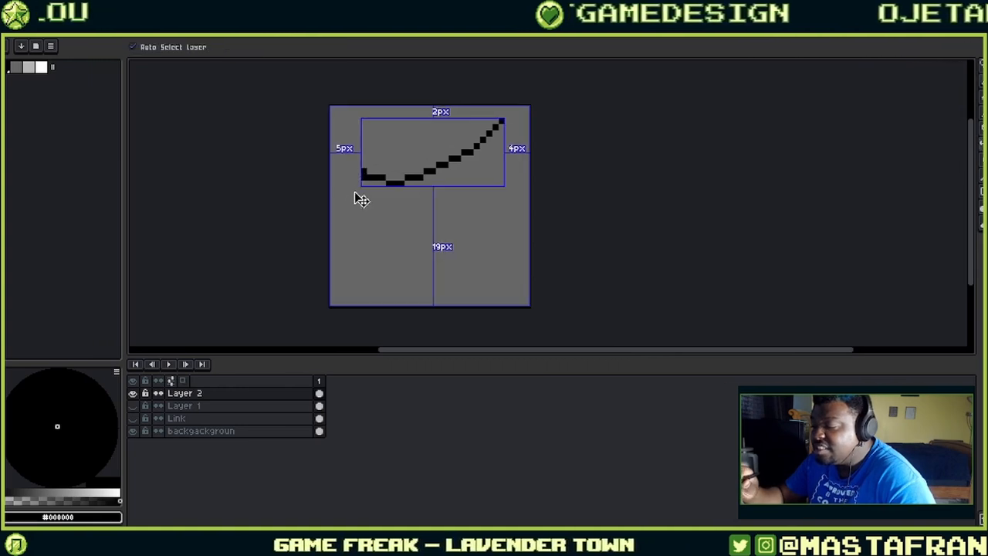
key(ctrl+z)
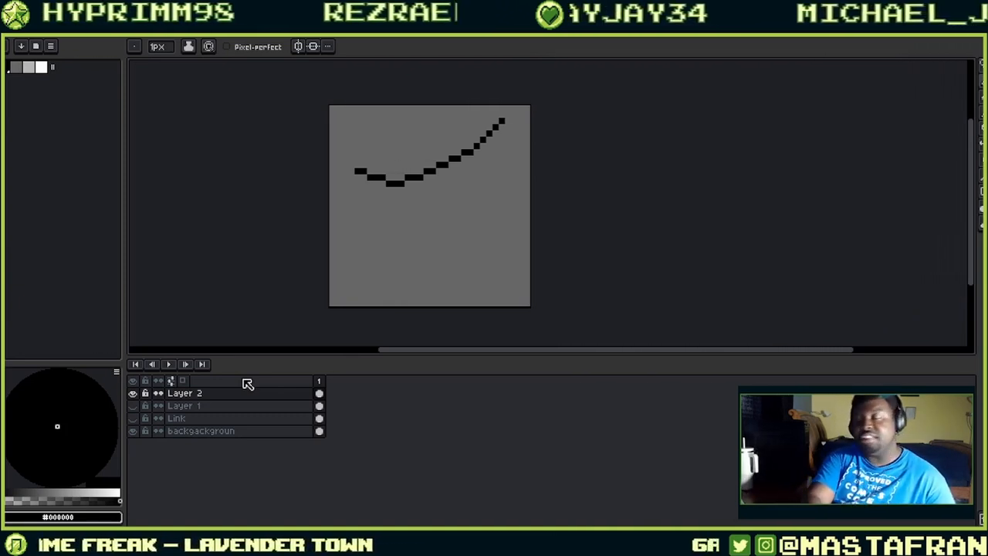
mouse_move(467, 179)
mouse_down()
mouse_move(443, 250)
mouse_move(461, 179)
mouse_up()
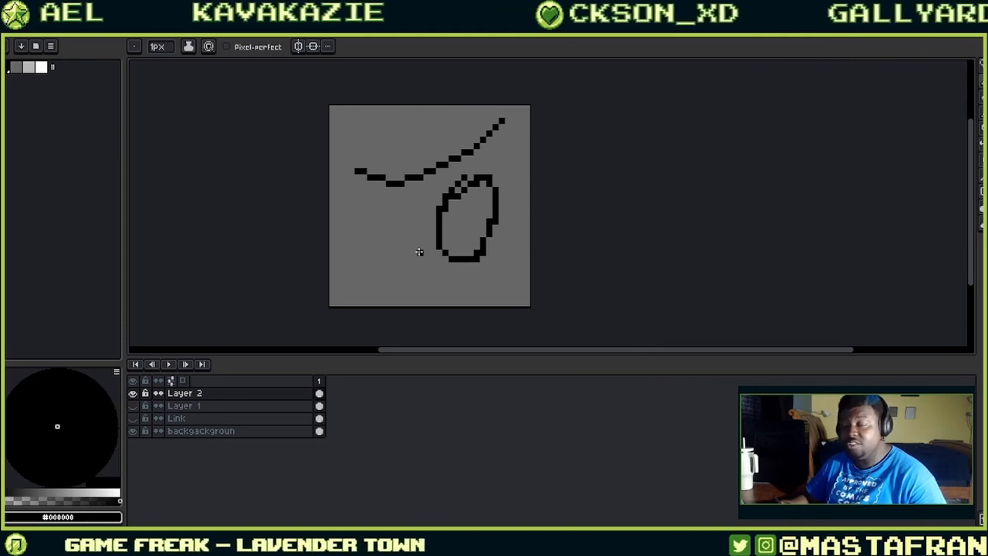
- Close Sprite-0003 without saving and close the green archer character sprite
key(ctrl+w)
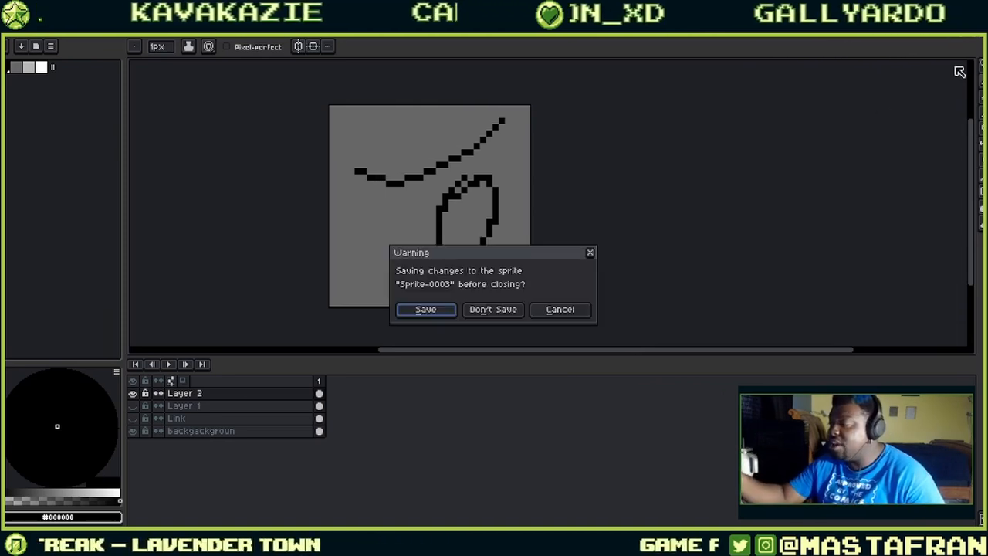
click(488, 311)
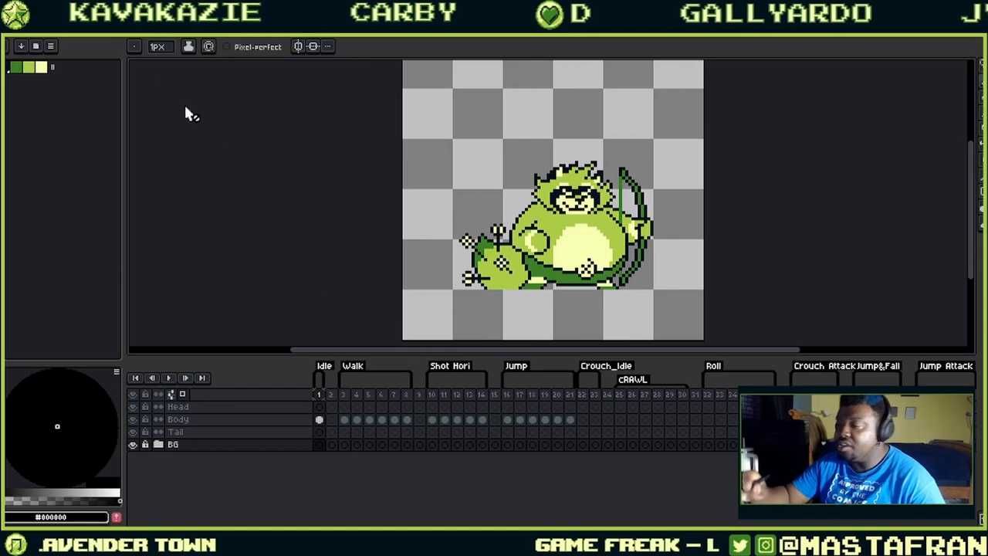
key(ctrl+w)
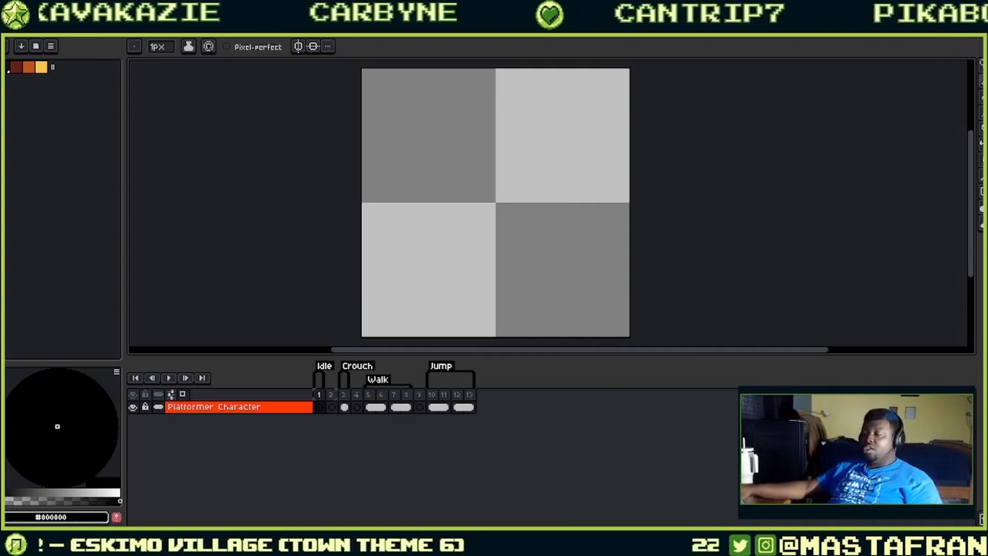
- Switch to the Mario sprite sheet and examine the small, big and Fire Mario poses, the grow/shrink animation and the fireball frames
mouse_move(408, 198)
mouse_down()
mouse_move(481, 208)
mouse_move(411, 194)
mouse_up()
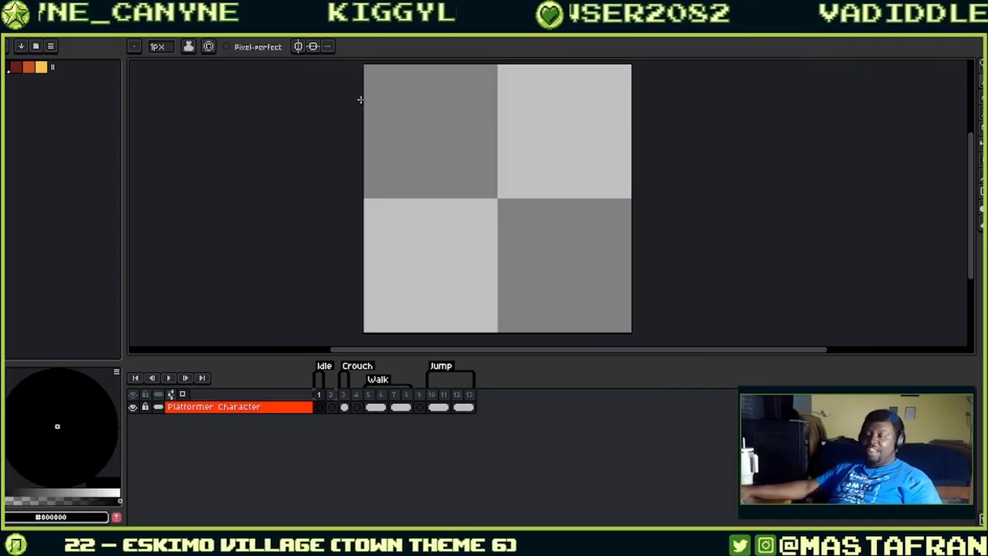
click(187, 31)
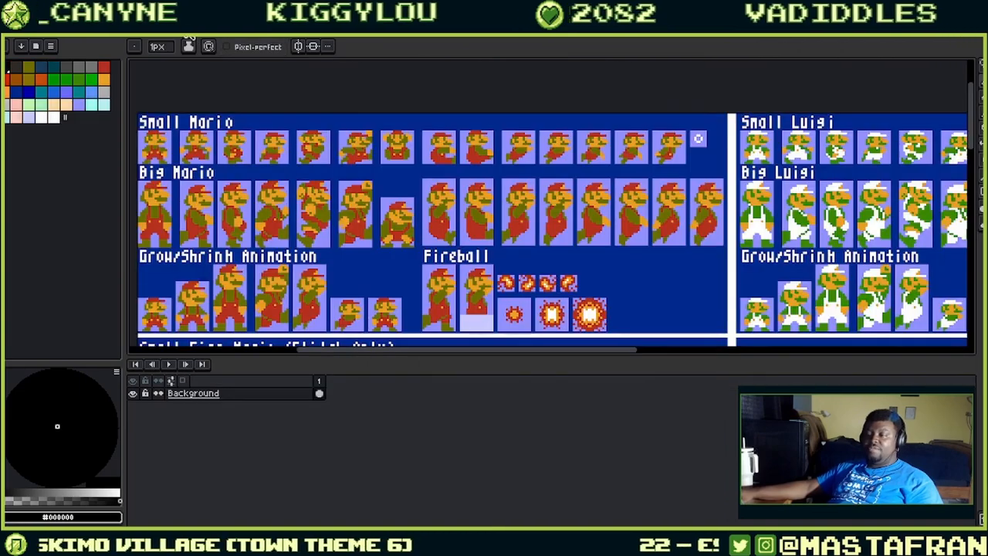
drag(408, 159, 501, 141)
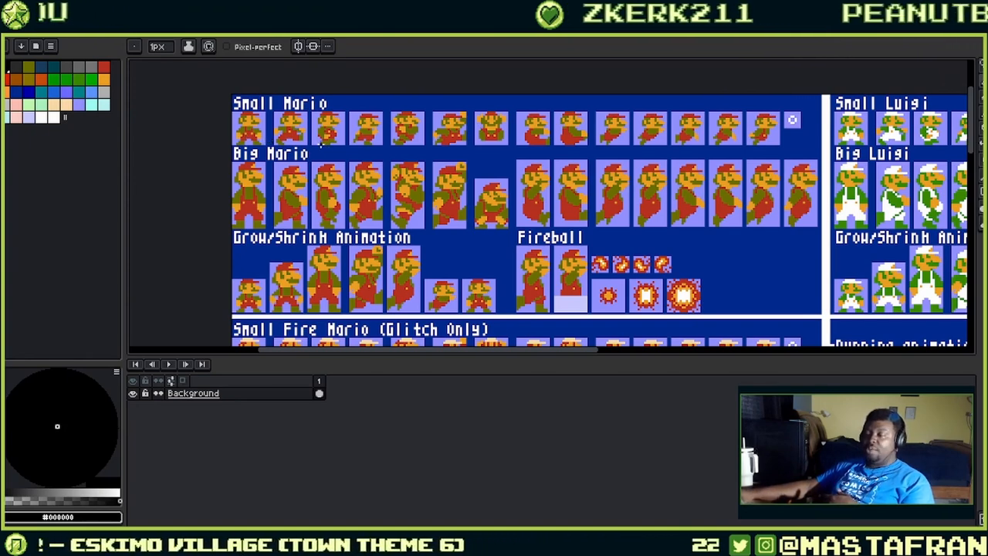
scroll(317, 146, up, 1)
scroll(575, 114, down, 1)
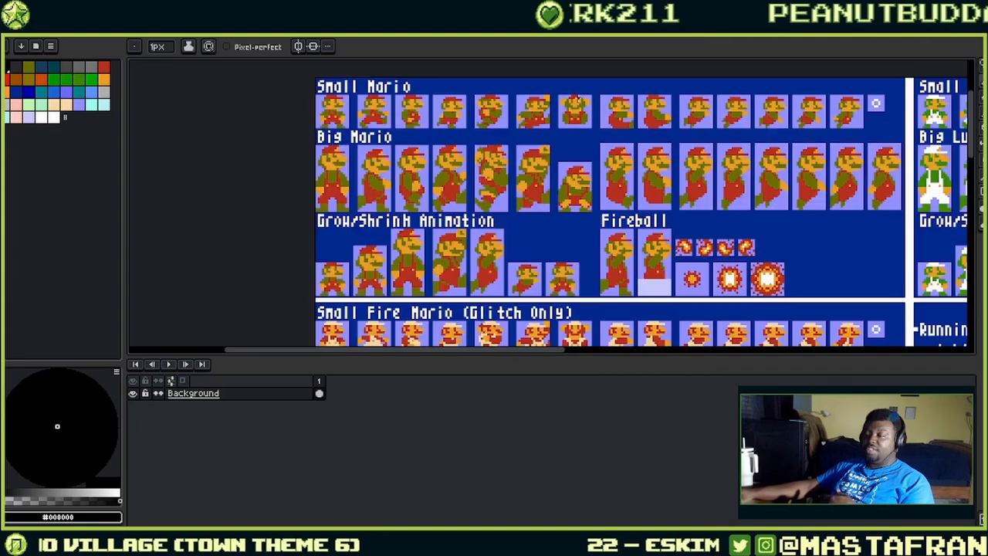
drag(582, 198, 468, 78)
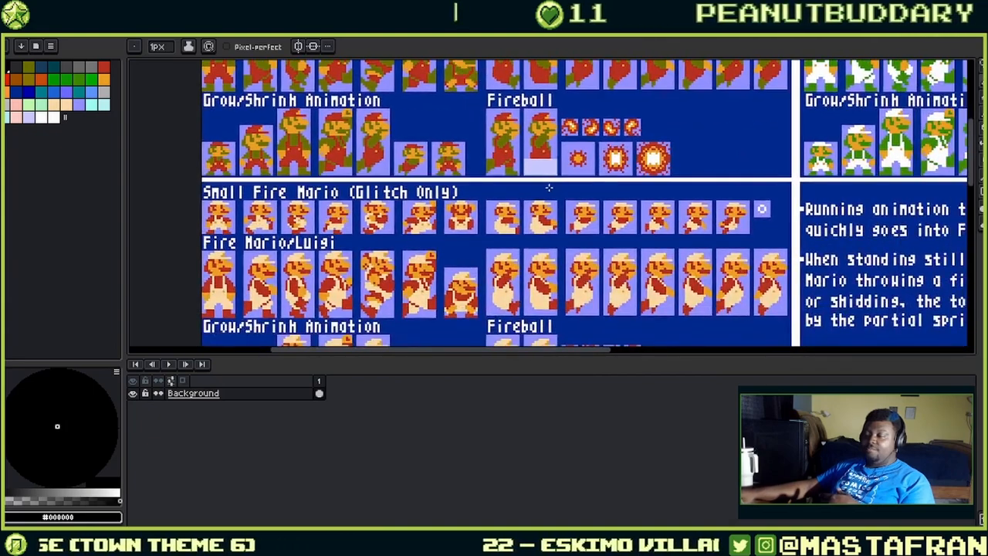
scroll(548, 187, down, 4)
scroll(502, 175, up, 5)
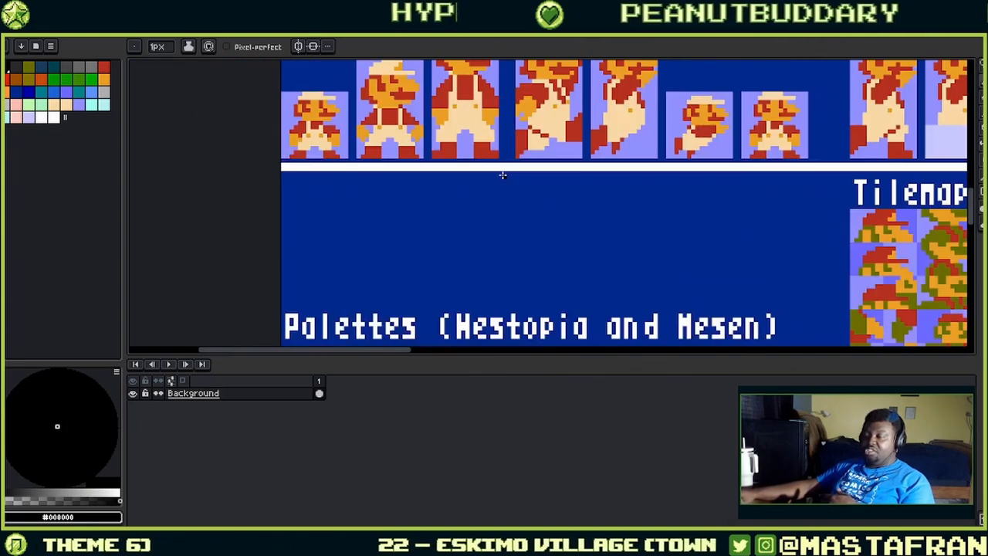
drag(503, 175, 468, 277)
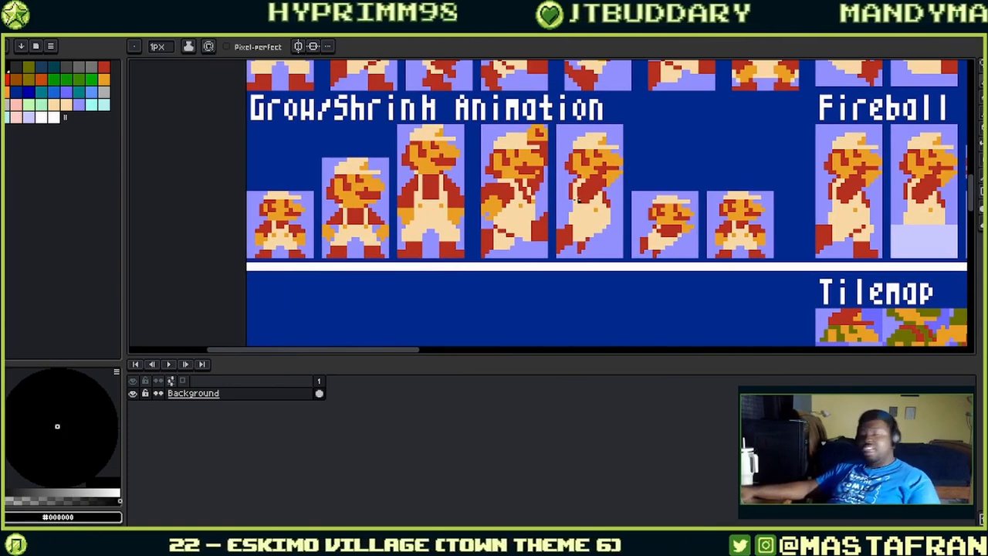
scroll(712, 189, down, 2)
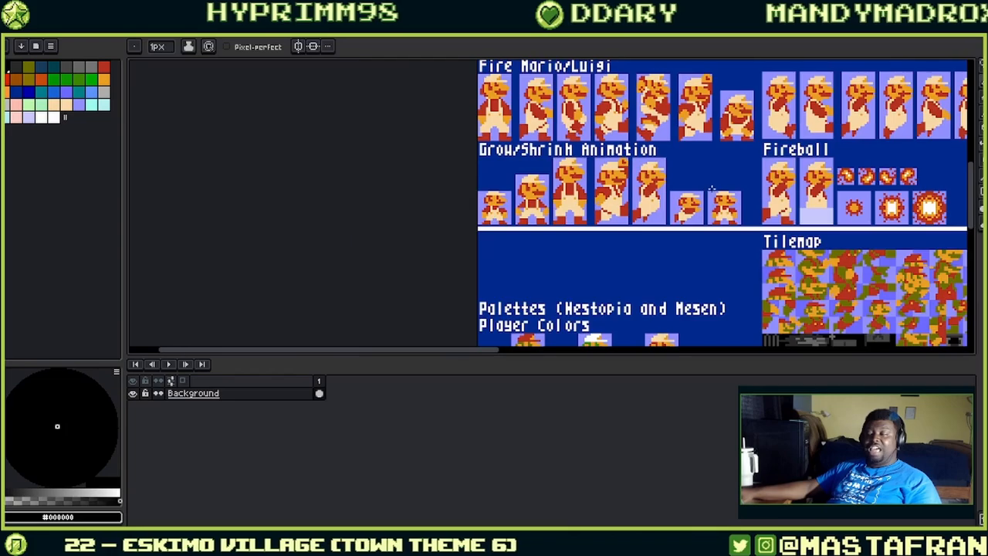
drag(712, 188, 421, 224)
scroll(641, 223, up, 2)
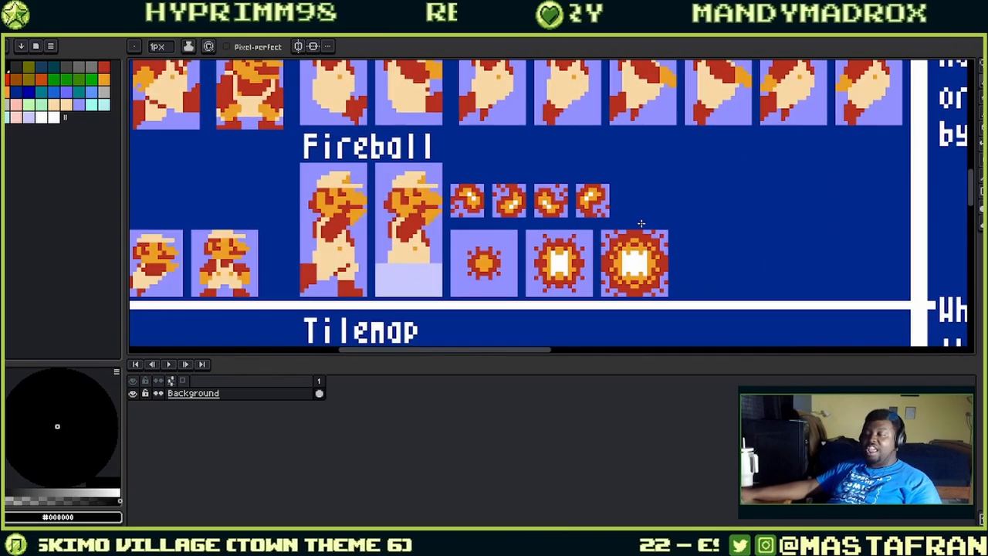
scroll(598, 185, down, 2)
drag(598, 186, 472, 262)
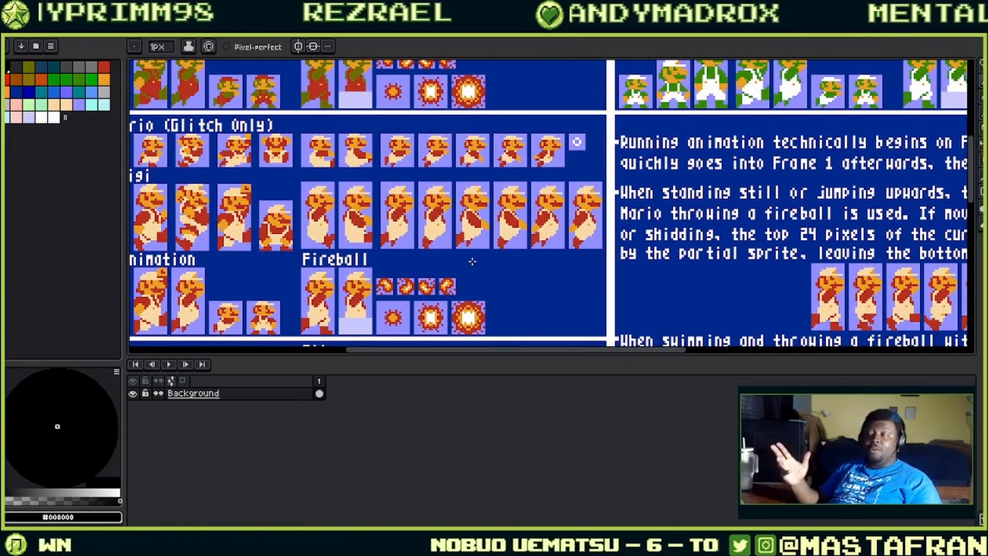
drag(436, 301, 621, 262)
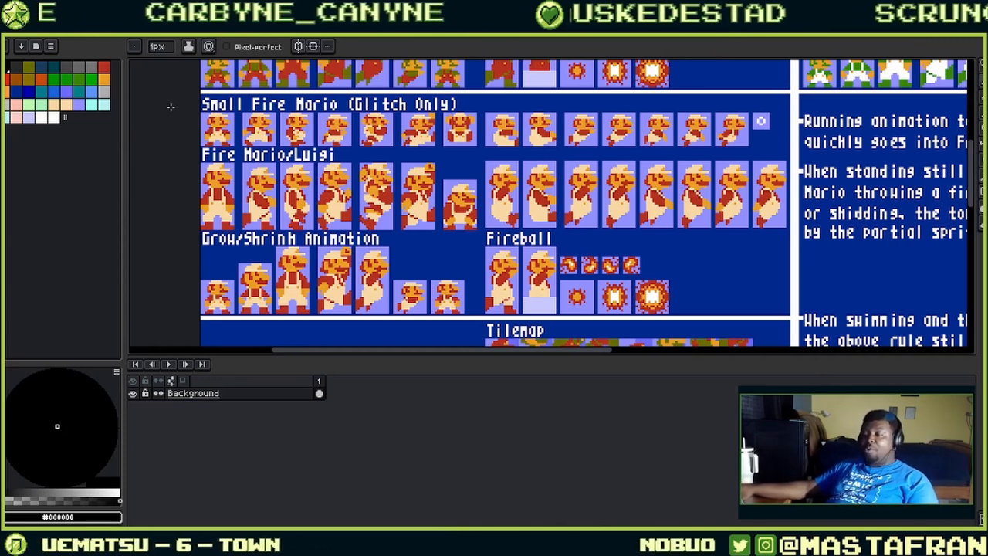
- Return to the platformer character sprite and, from Crouch frame 3, add a new layer above the Platformer Character layer
click(91, 36)
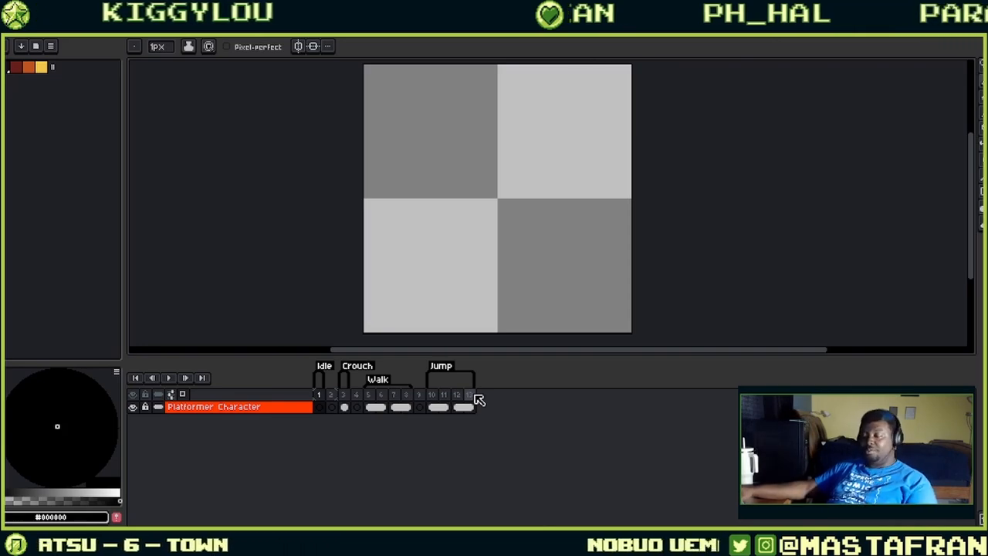
click(344, 406)
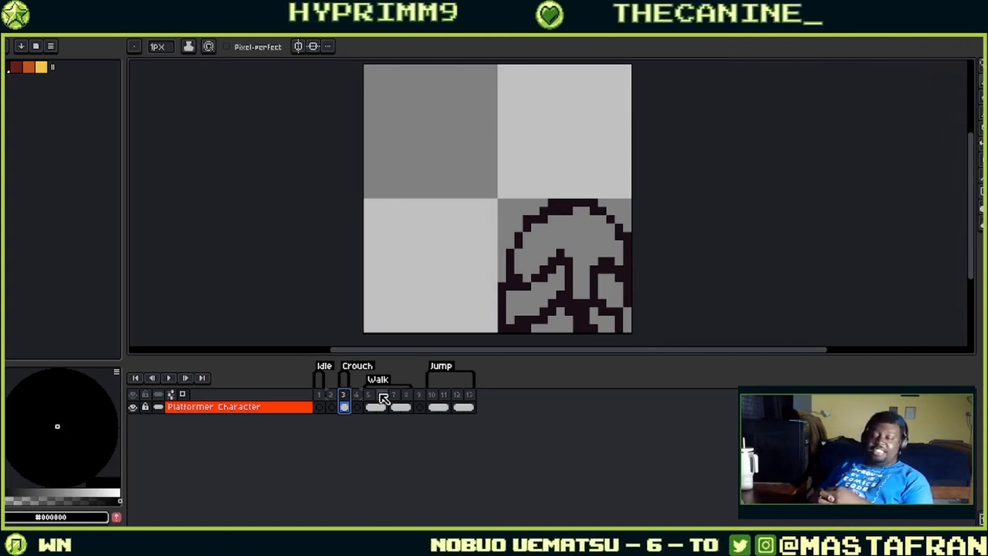
right_click(242, 409)
mouse_move(286, 433)
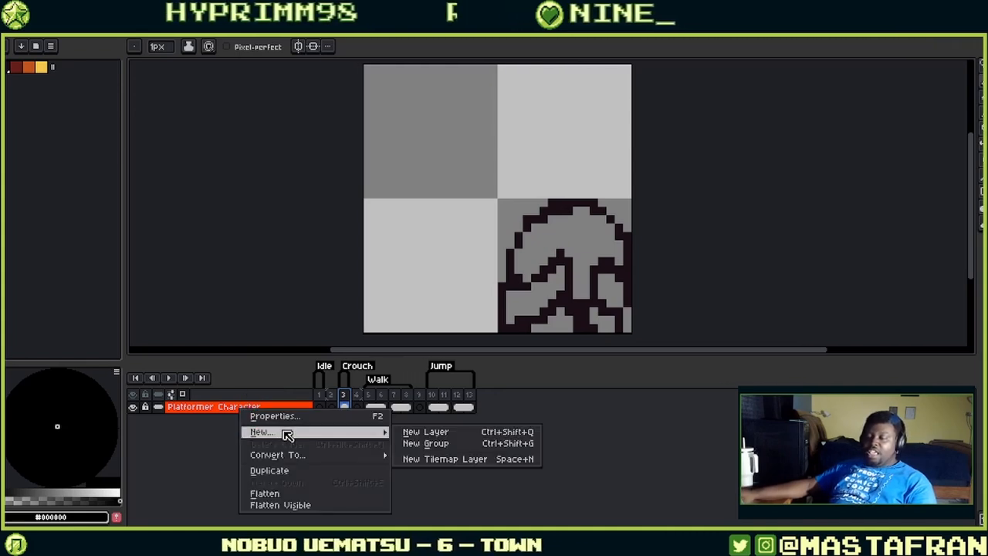
click(421, 432)
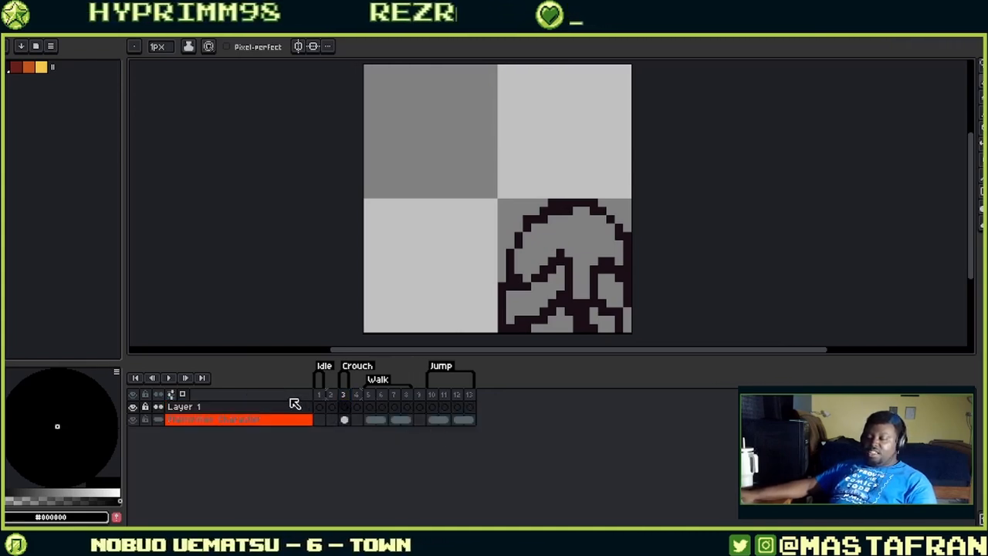
- Delete the Idle and Crouch animation tags from the timeline
right_click(328, 371)
click(356, 387)
right_click(352, 369)
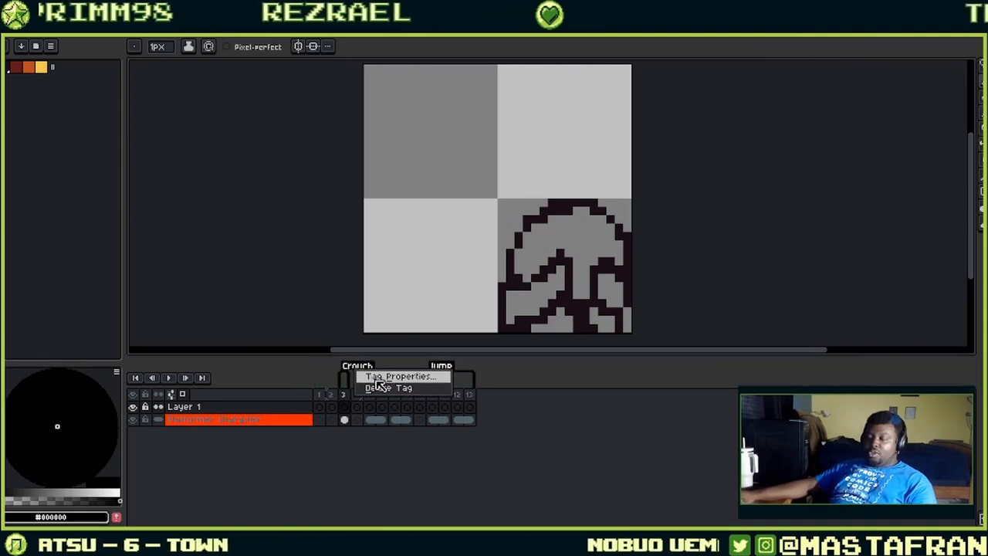
click(370, 377)
click(540, 364)
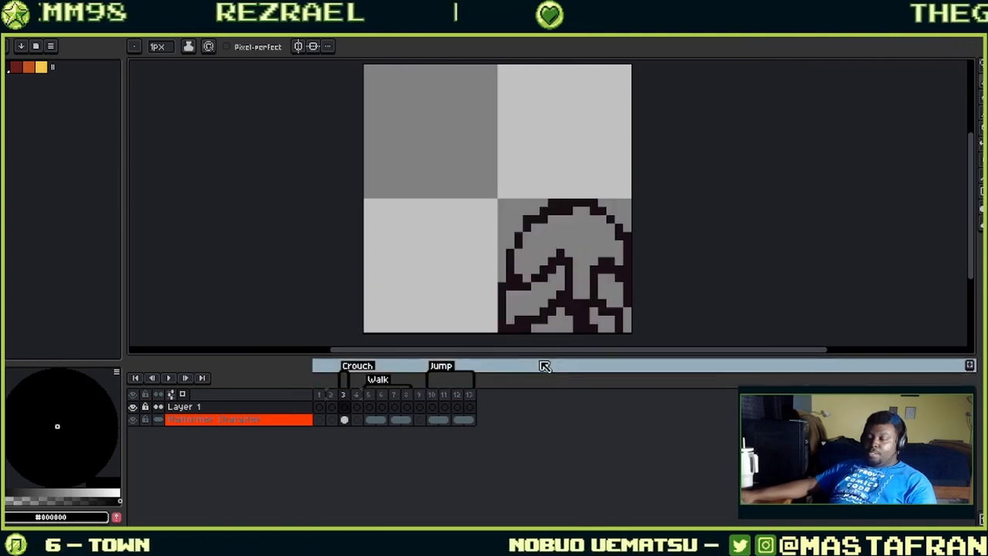
right_click(347, 372)
click(400, 390)
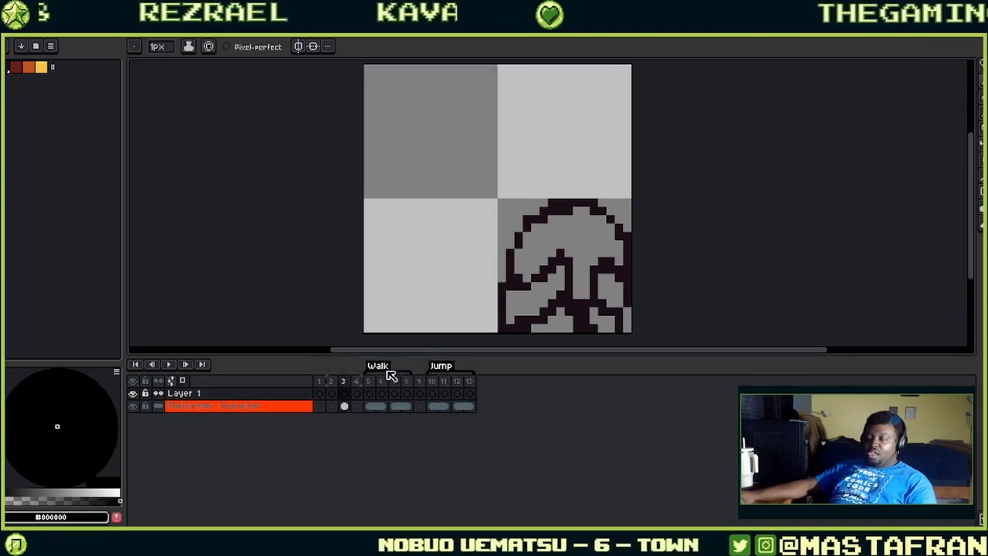
- Delete the Walk and Jump animation tags from the timeline
right_click(386, 375)
click(416, 391)
right_click(438, 368)
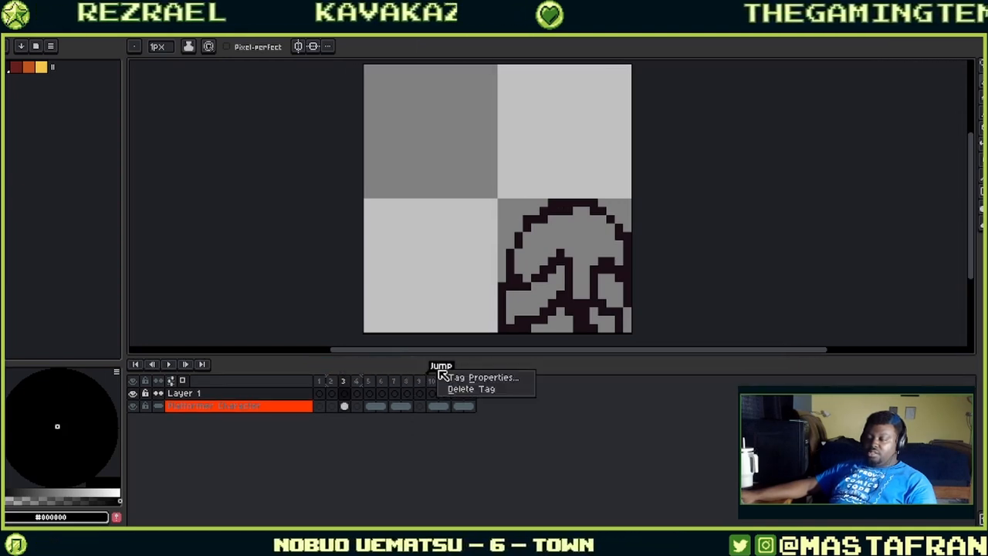
click(473, 390)
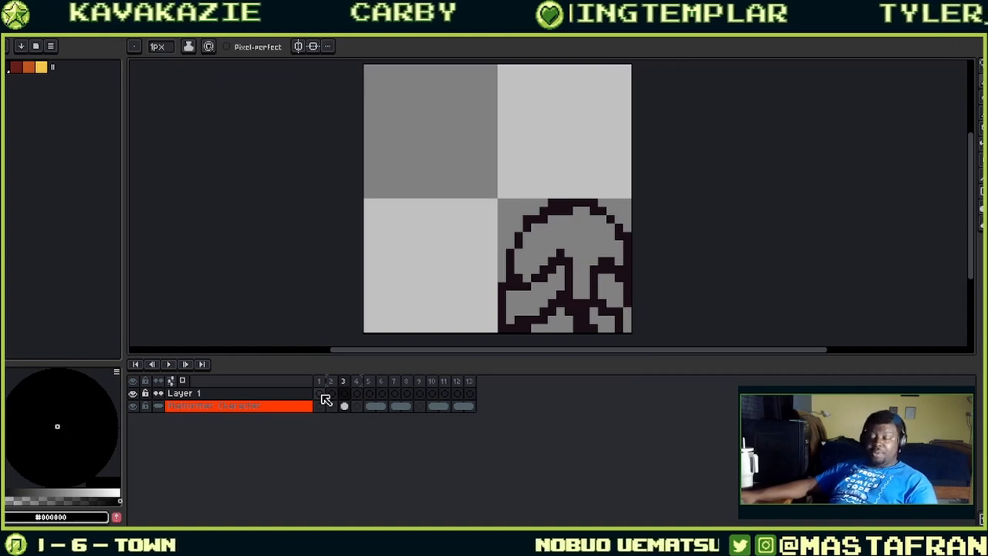
- Create a forward animation tag named IDLE on frame 1
click(320, 385)
right_click(321, 385)
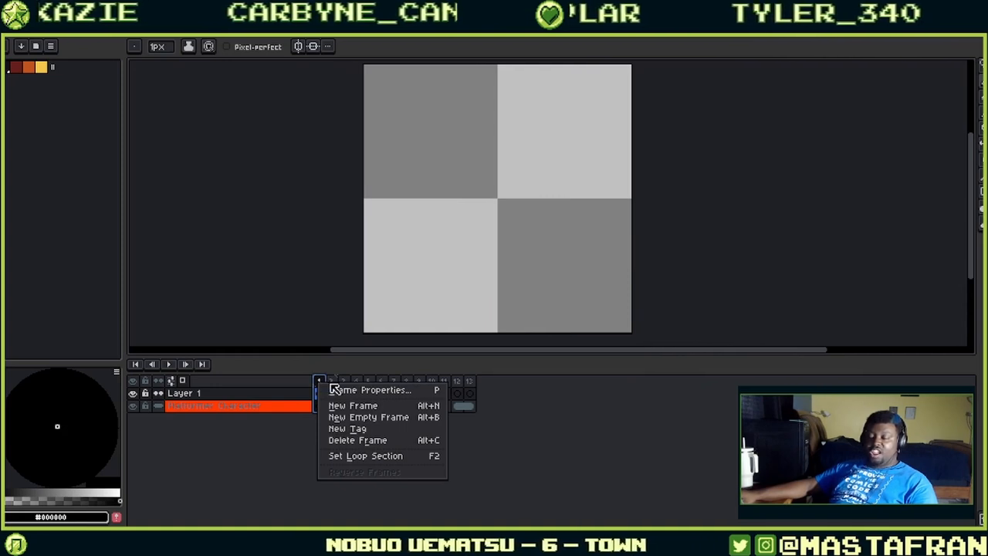
click(372, 430)
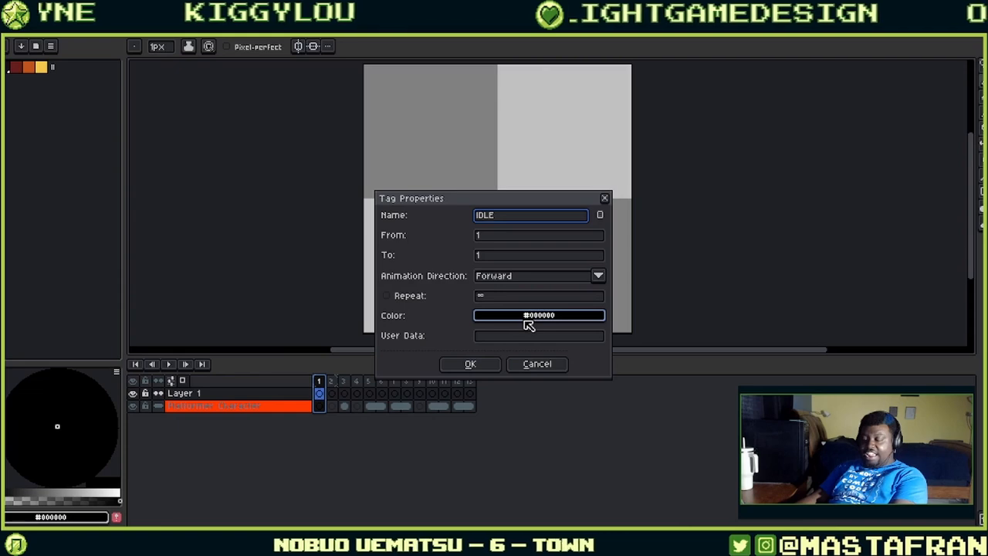
key(Return)
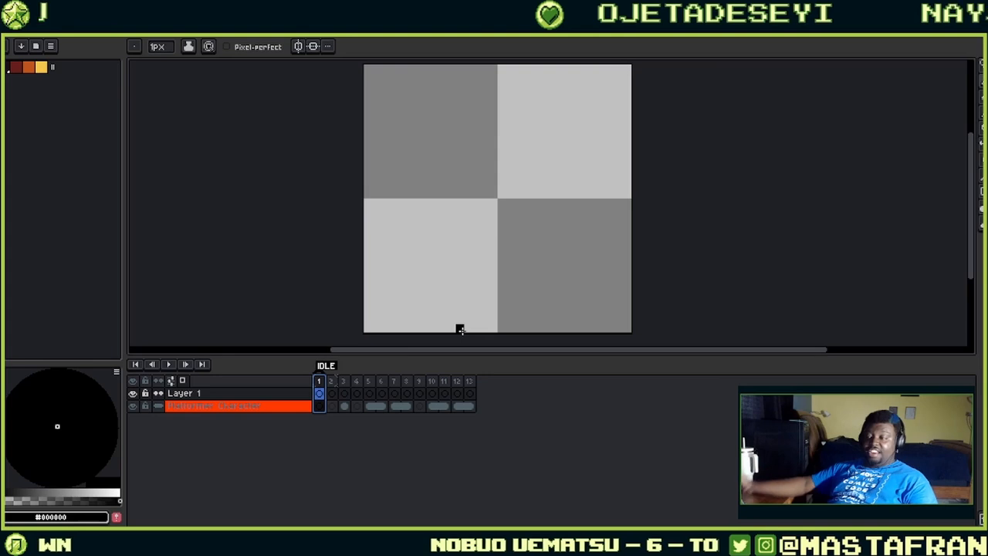
- Insert an empty frame after frame 2 and tag the new frame 3 as Walk
right_click(332, 380)
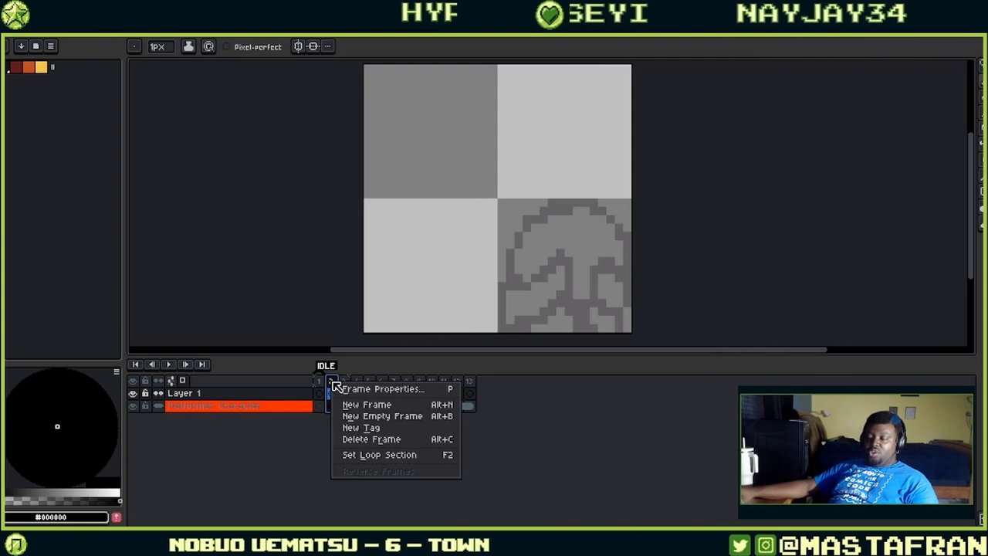
click(364, 416)
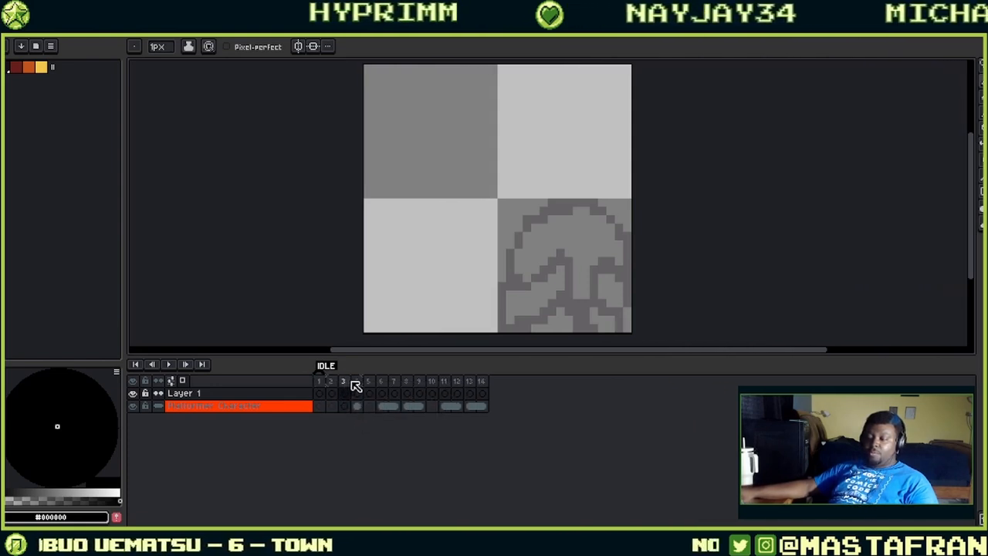
right_click(345, 382)
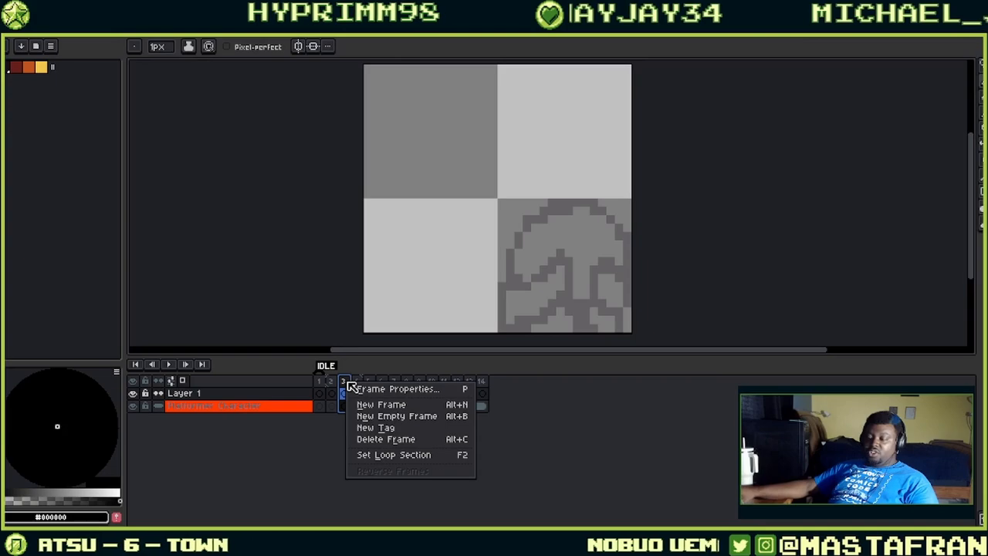
click(370, 427)
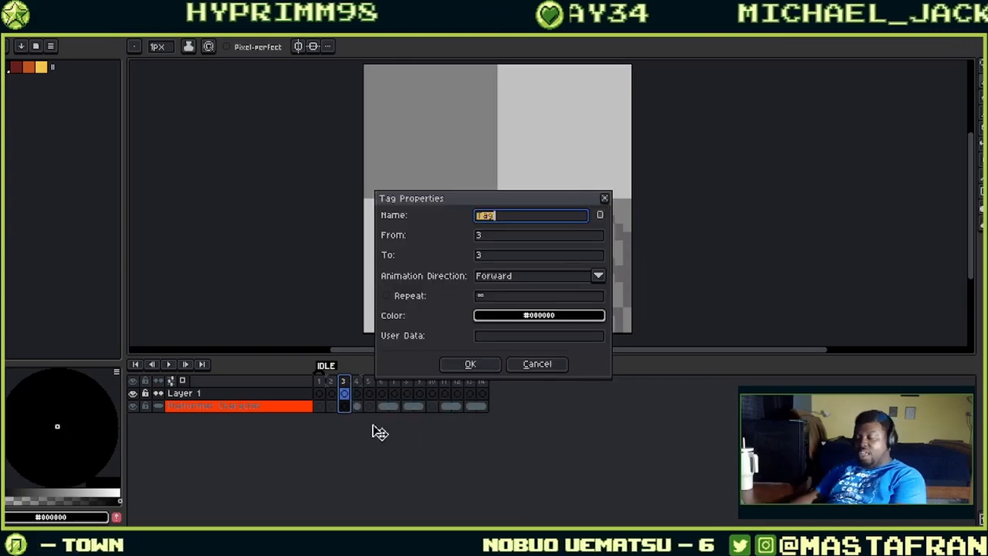
text(Wal)
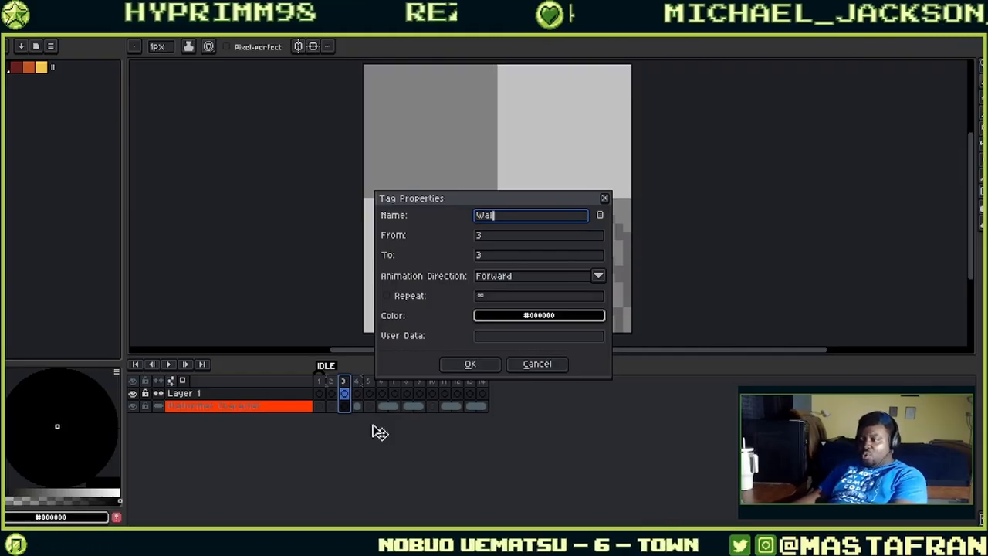
text(lk)
key(Return)
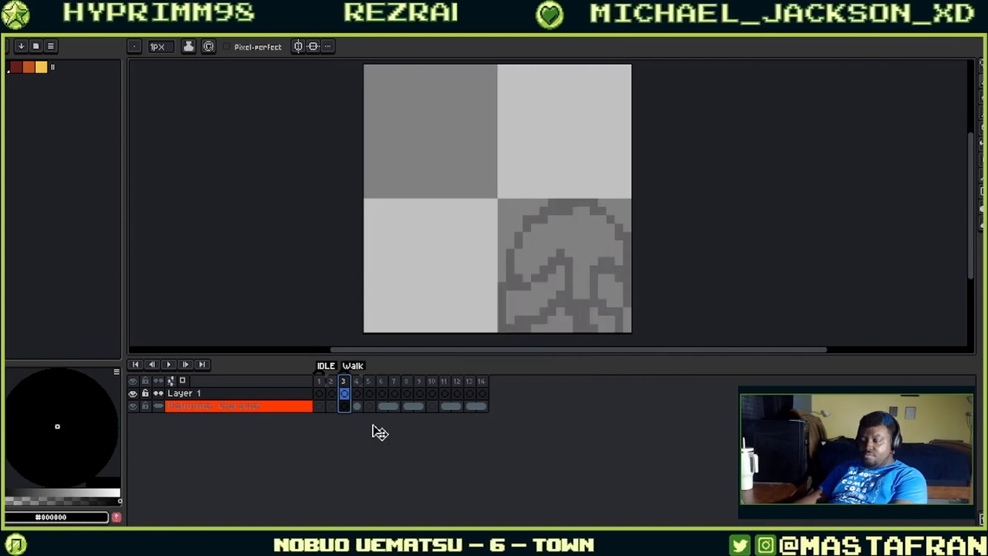
- Add a new frame after Walk frame 3 and an empty frame after frame 5
right_click(349, 383)
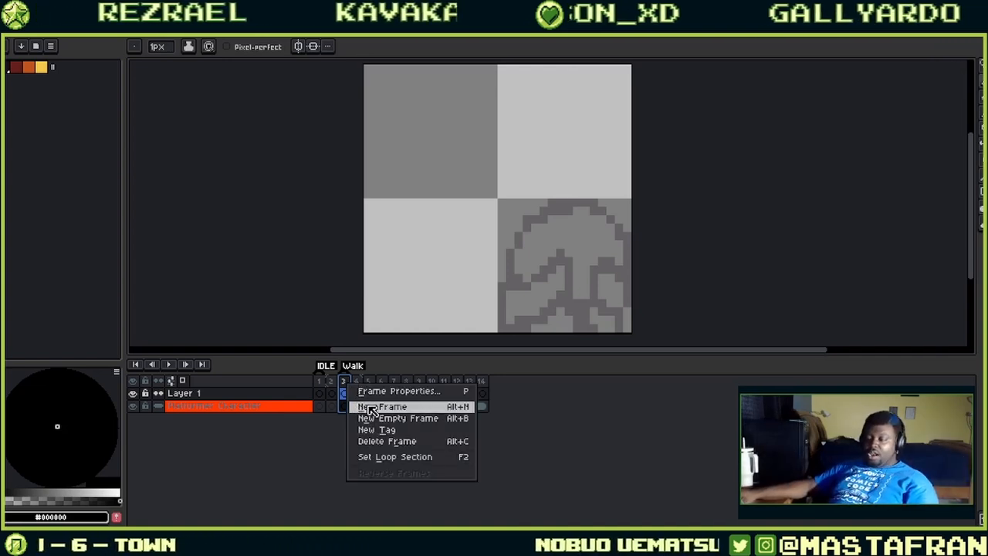
click(370, 408)
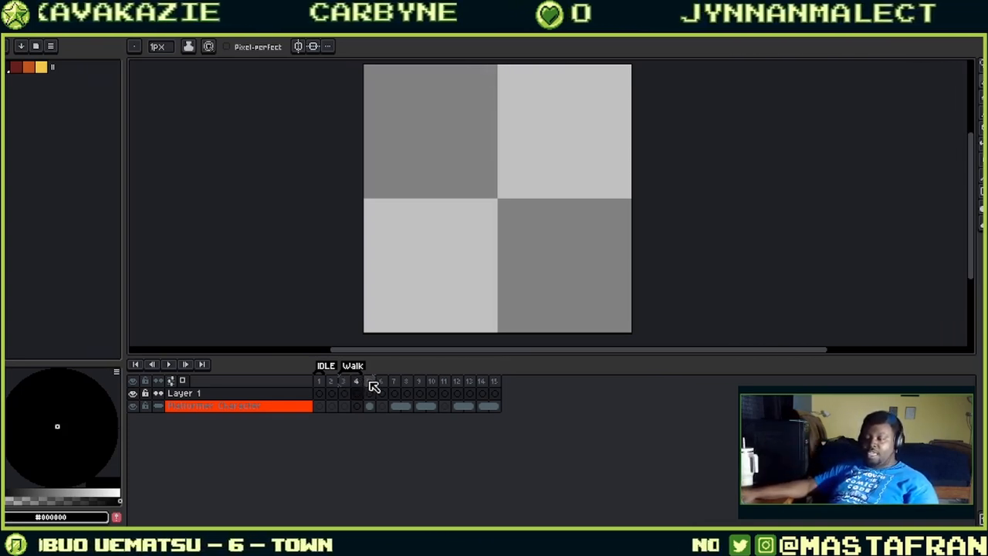
right_click(373, 386)
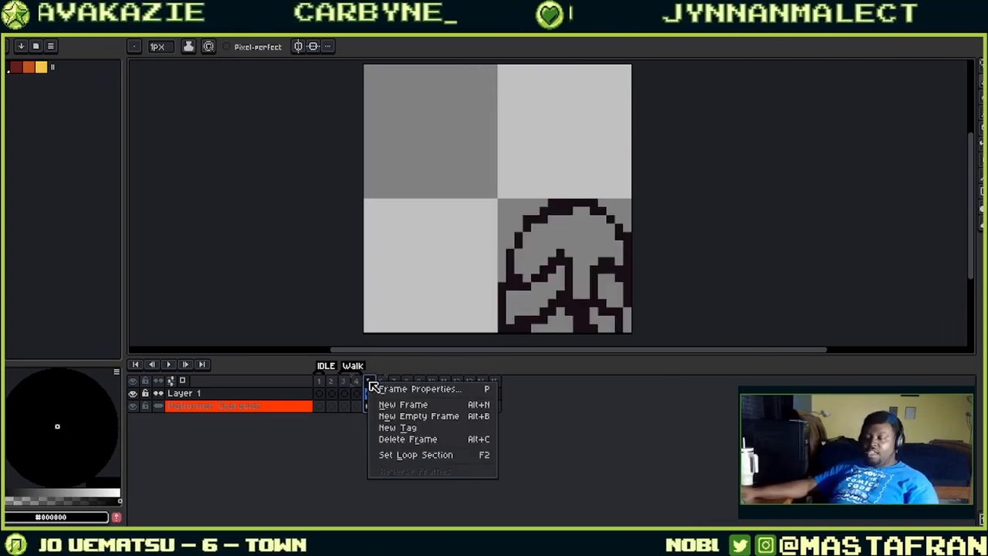
click(409, 416)
key(Left)
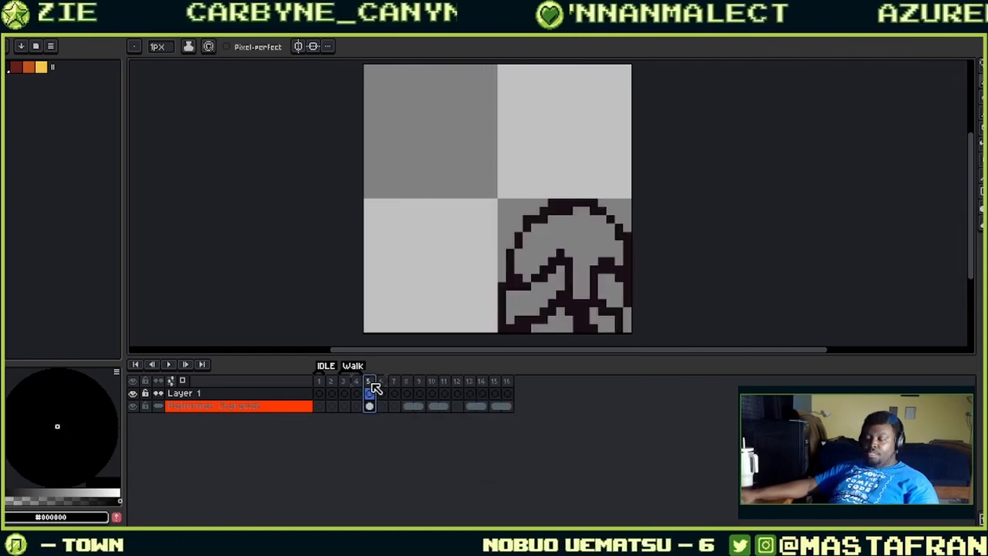
- Move the Platformer Character cel from frame 5 to frame 6
click(372, 407)
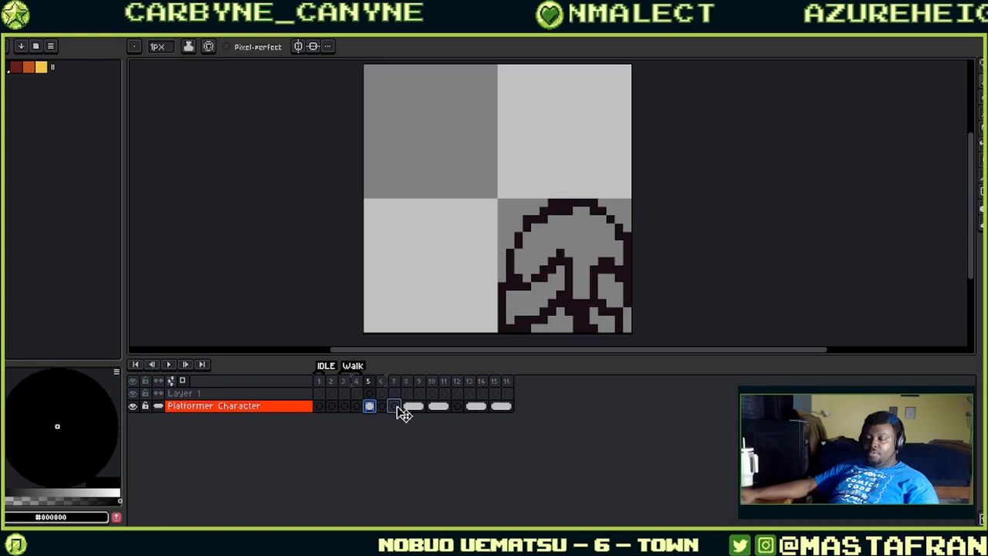
drag(402, 413, 390, 412)
click(404, 415)
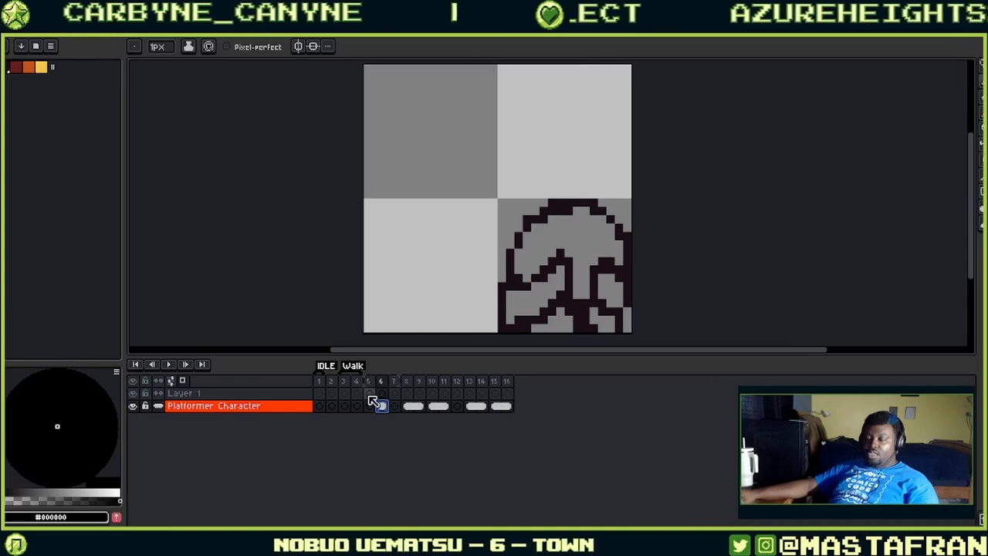
click(369, 404)
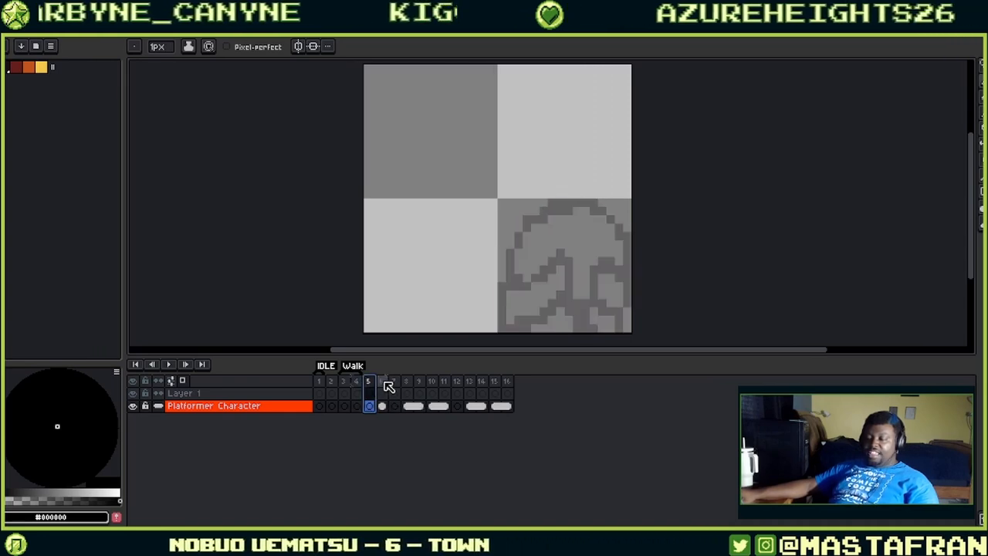
- Create an animation tag named Jump on frame 6
right_click(389, 386)
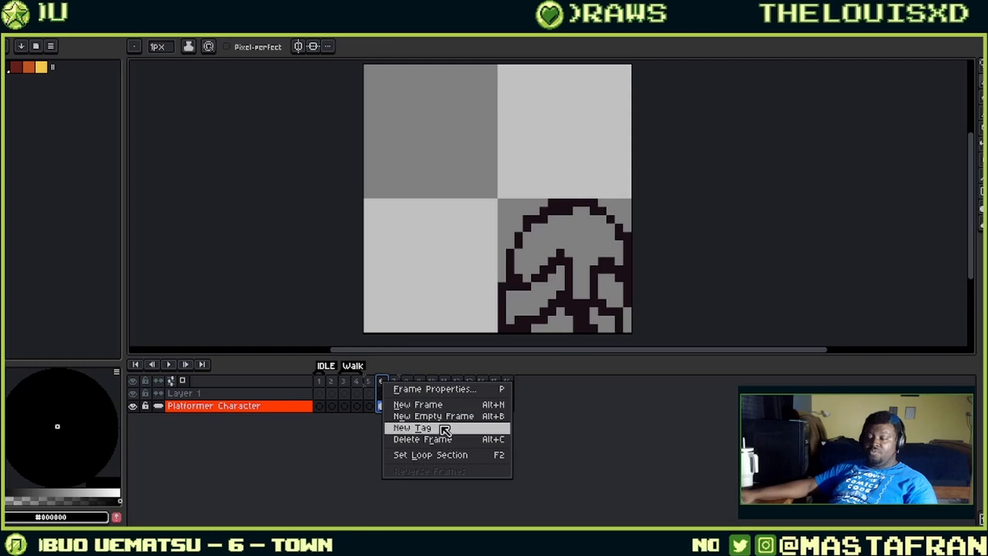
click(429, 426)
text(J)
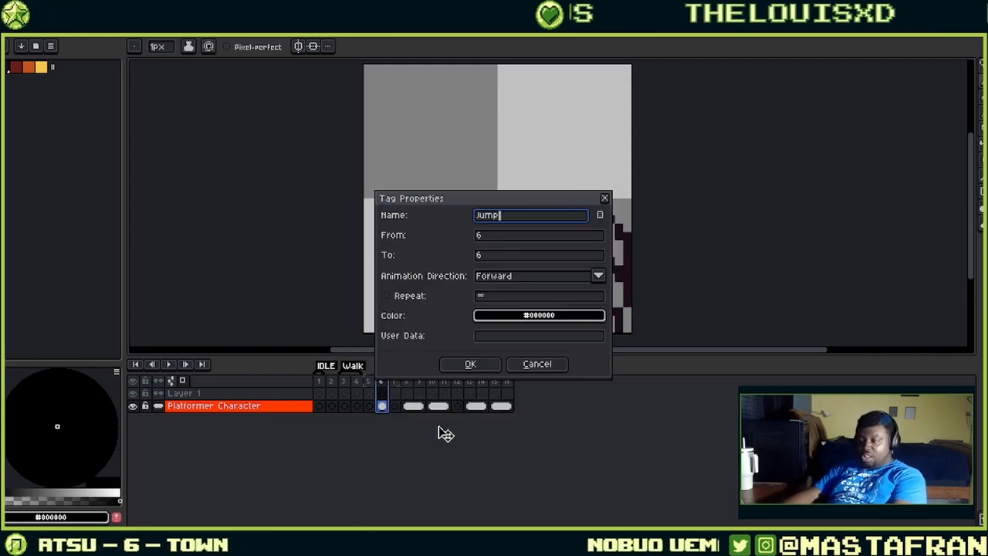
text(ump)
key(Return)
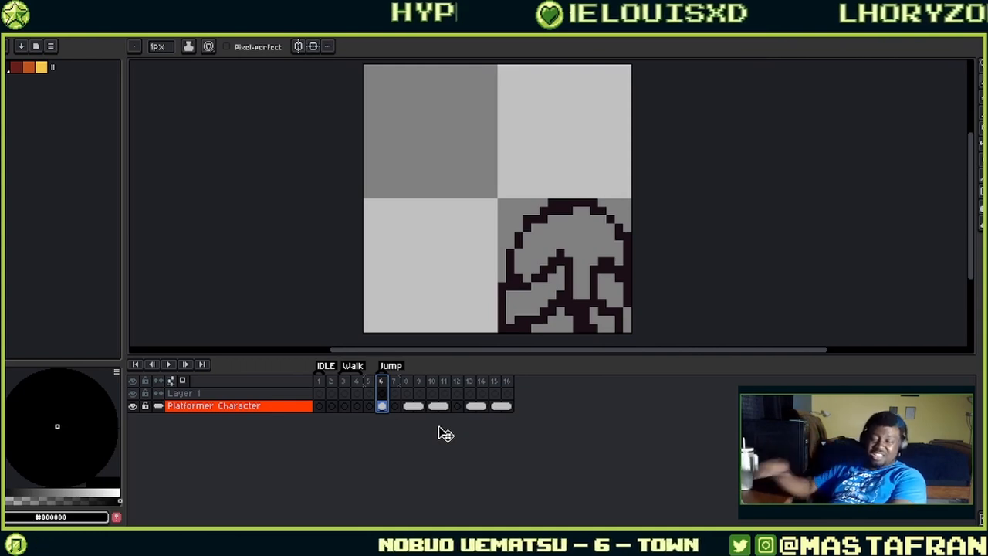
- Hide the Platformer Character layer and make frame 1 of Layer 1 active
click(134, 405)
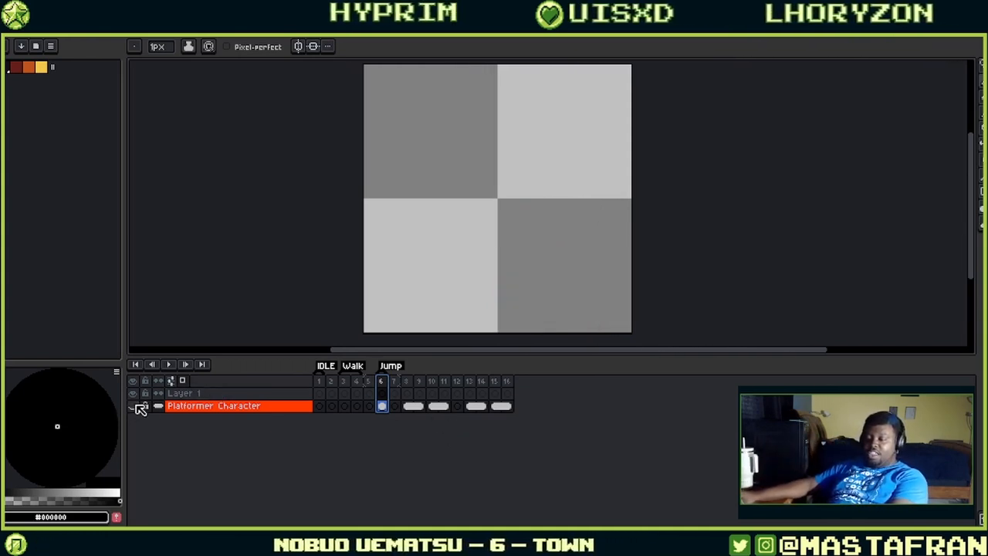
click(320, 394)
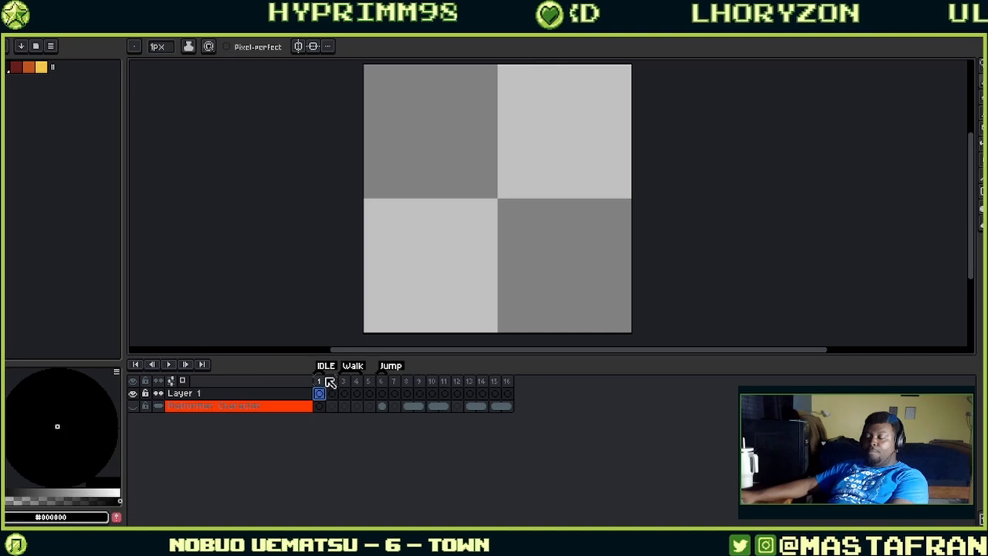
double_click(325, 366)
click(544, 364)
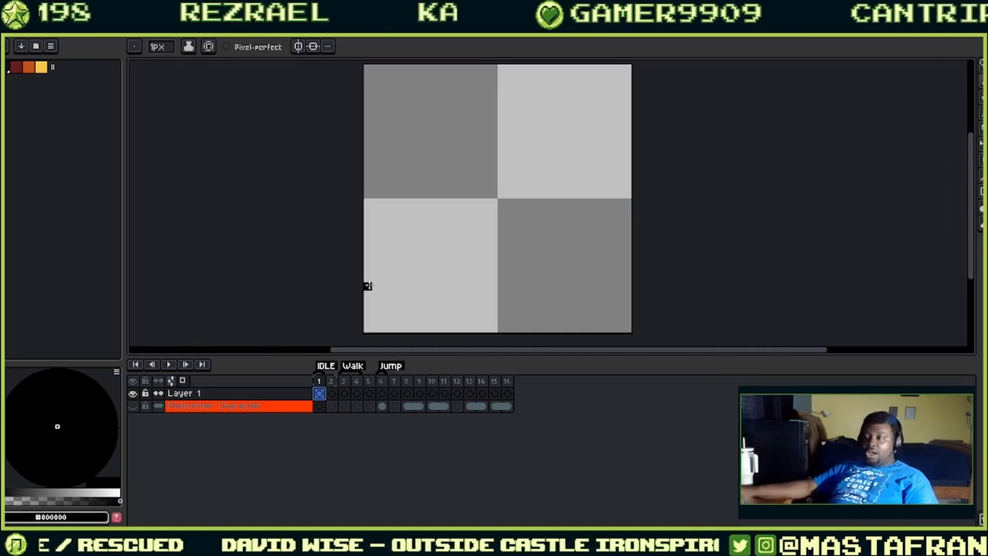
- Switch to the green raccoon sprite and examine its tagged idle, walk, damage, down and look-up frames
click(406, 33)
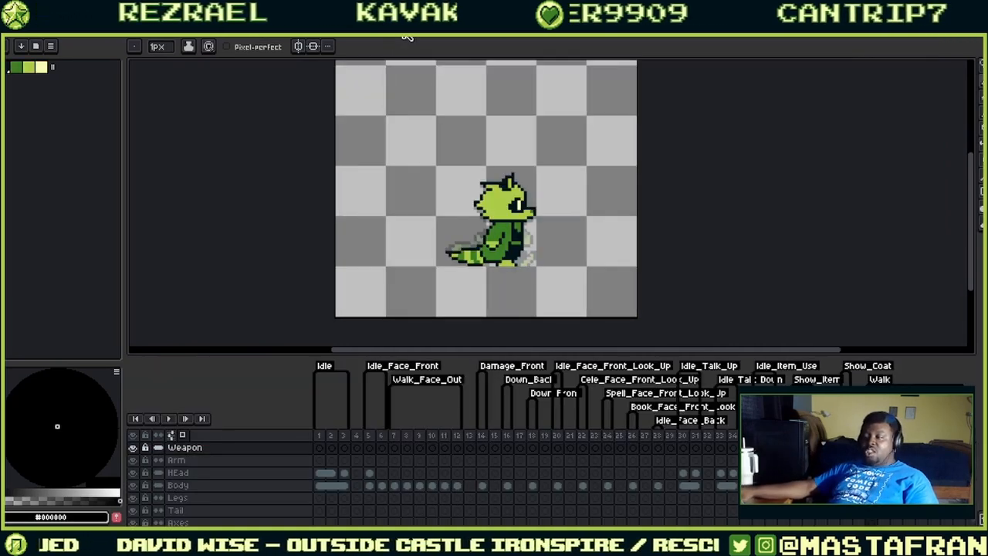
click(321, 436)
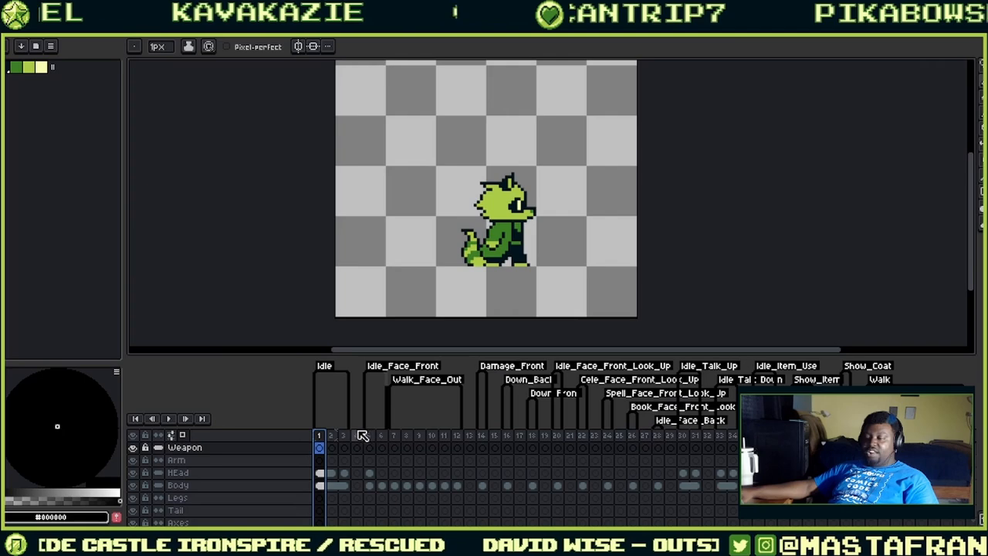
click(357, 435)
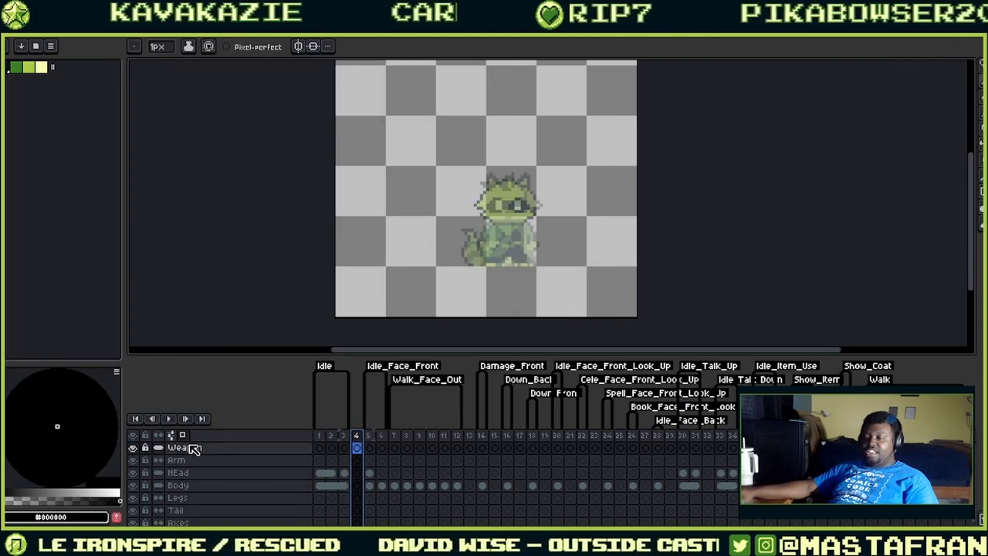
click(394, 437)
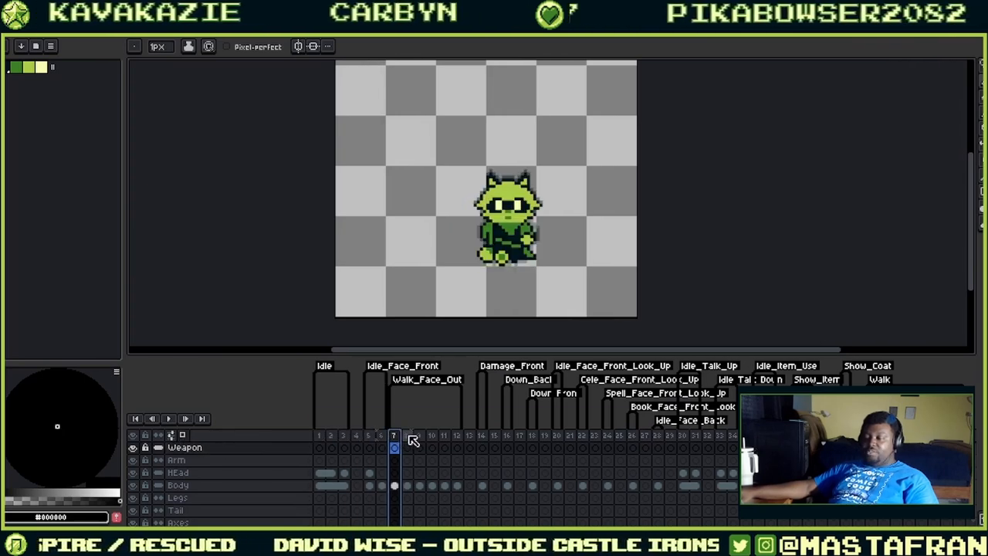
click(411, 438)
click(482, 437)
click(507, 438)
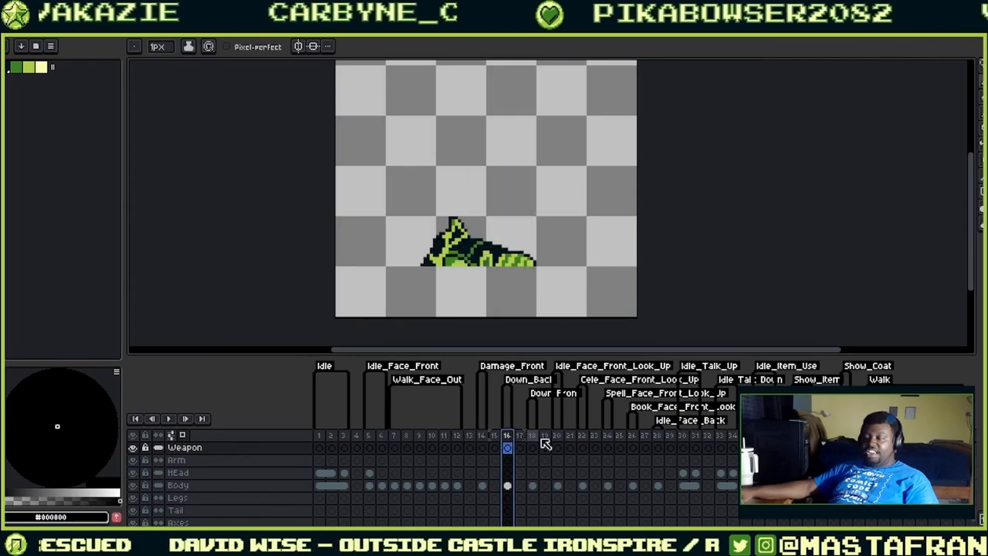
click(559, 439)
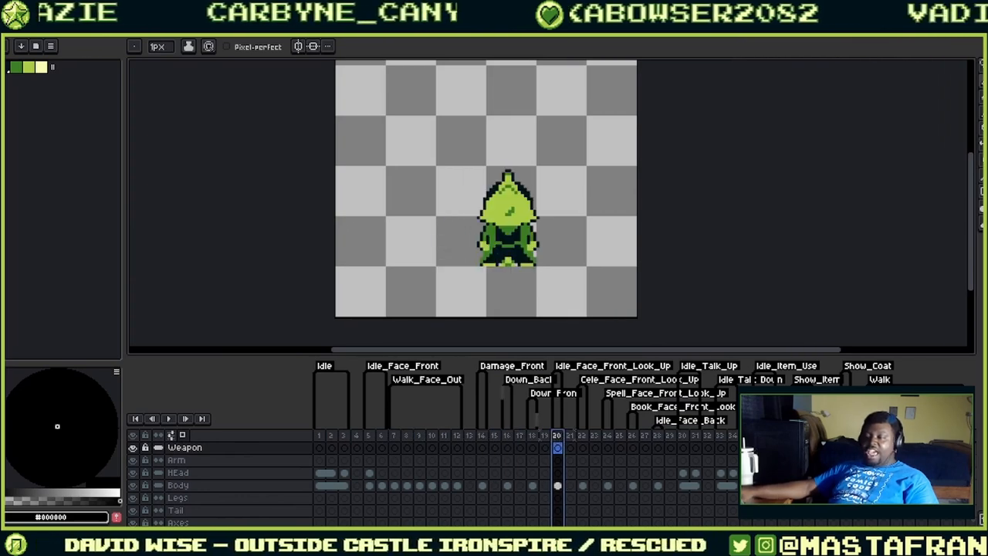
- Open the sprite sheet export settings for the green raccoon sprite
key(alt+f)
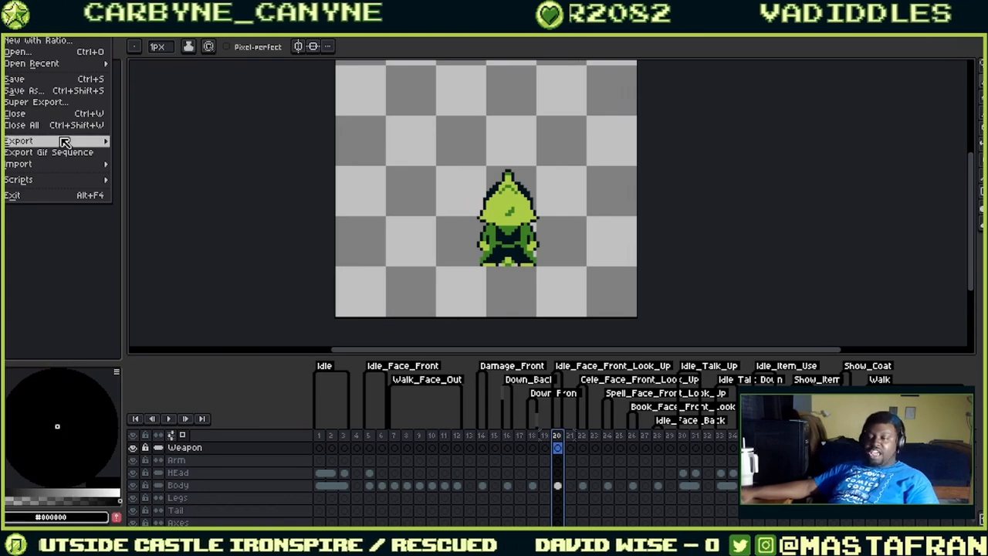
mouse_move(65, 144)
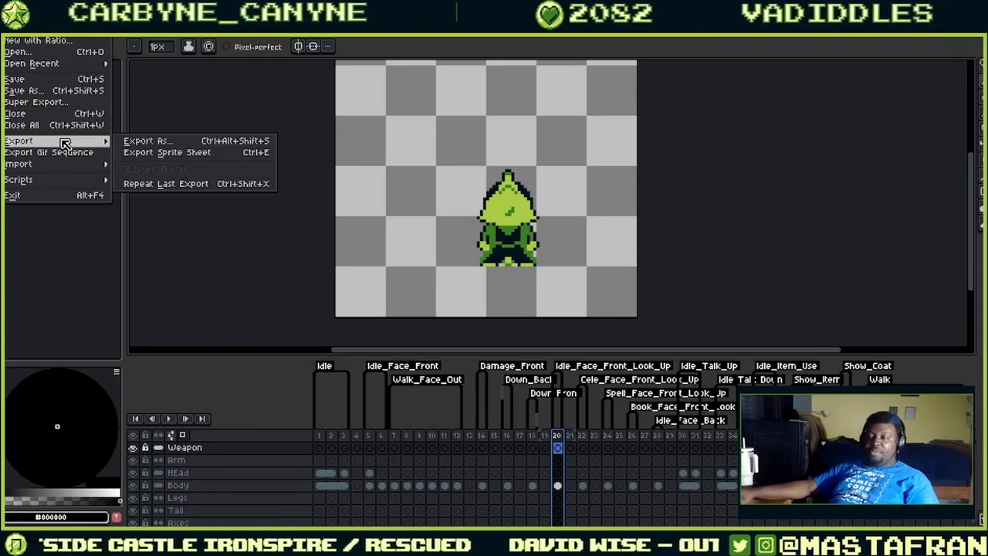
click(155, 153)
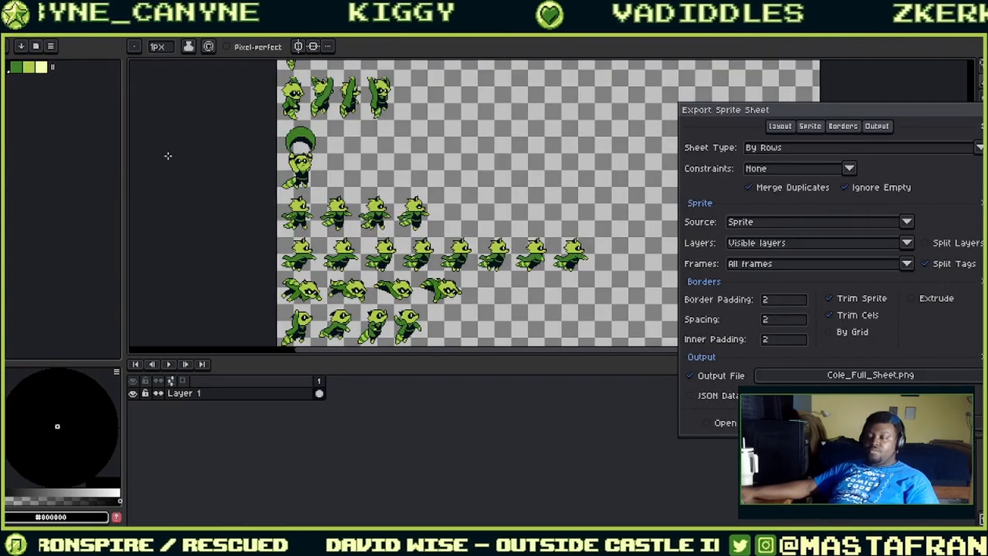
click(753, 185)
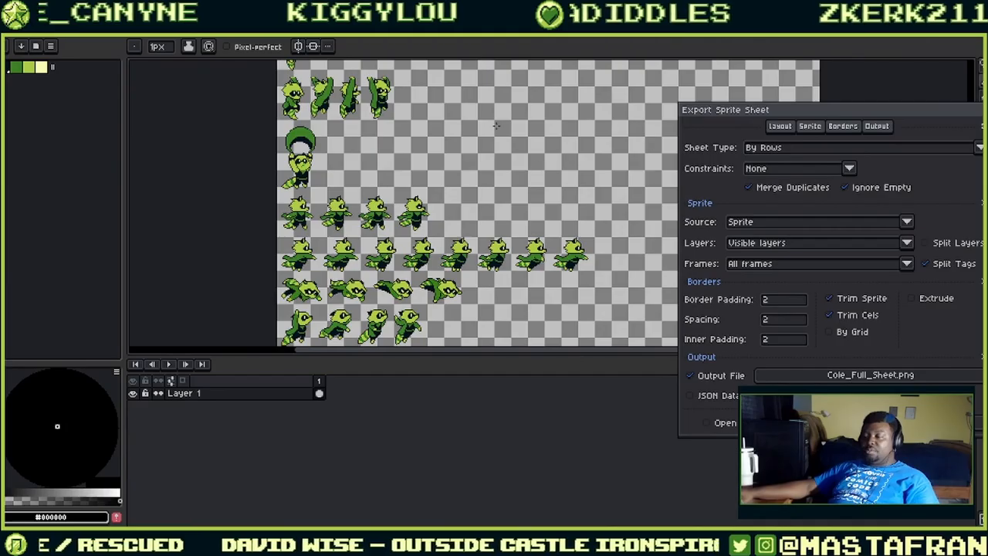
- Examine the previewed sprite sheet, comparing its rows of side idle, front idle, front walk, damage and down poses
drag(487, 119, 306, 270)
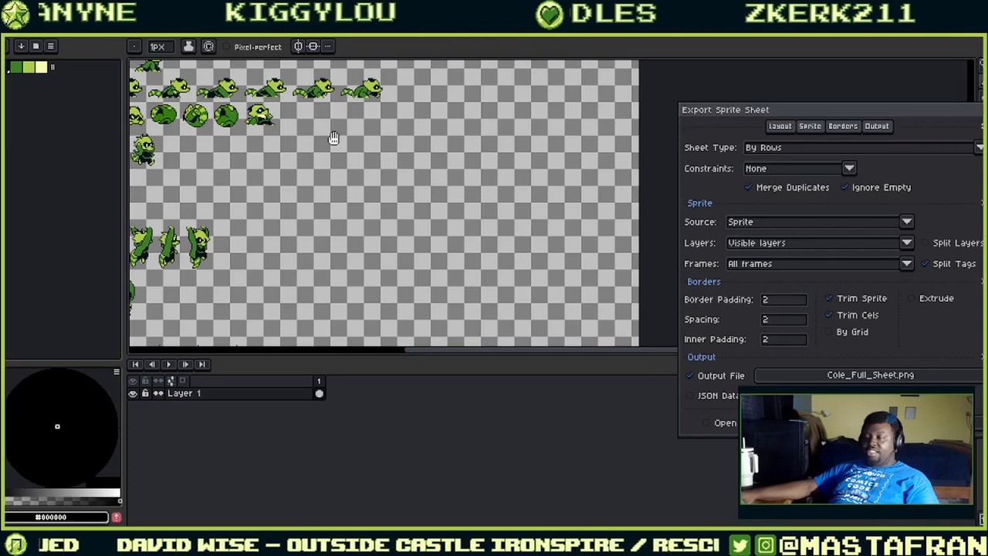
scroll(333, 138, up, 5)
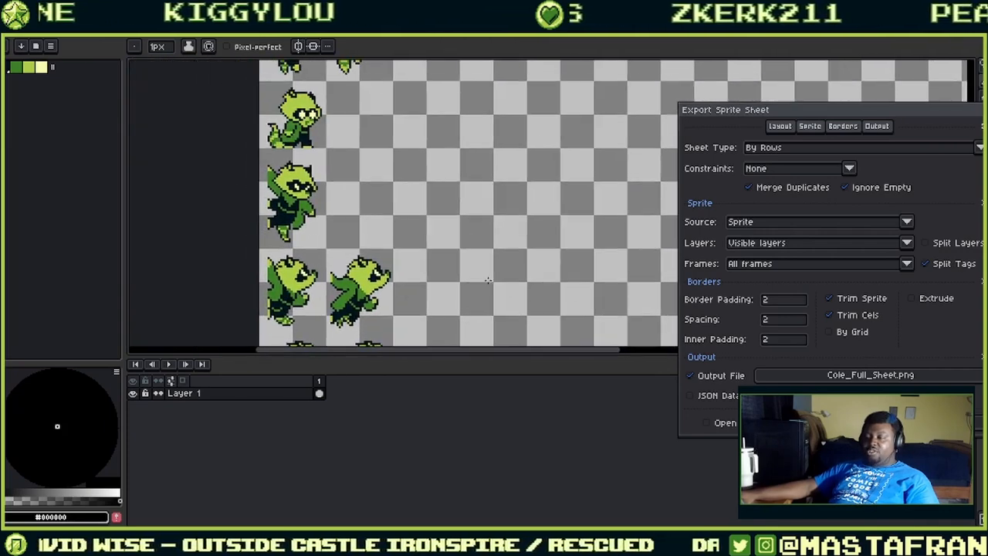
scroll(456, 199, down, 5)
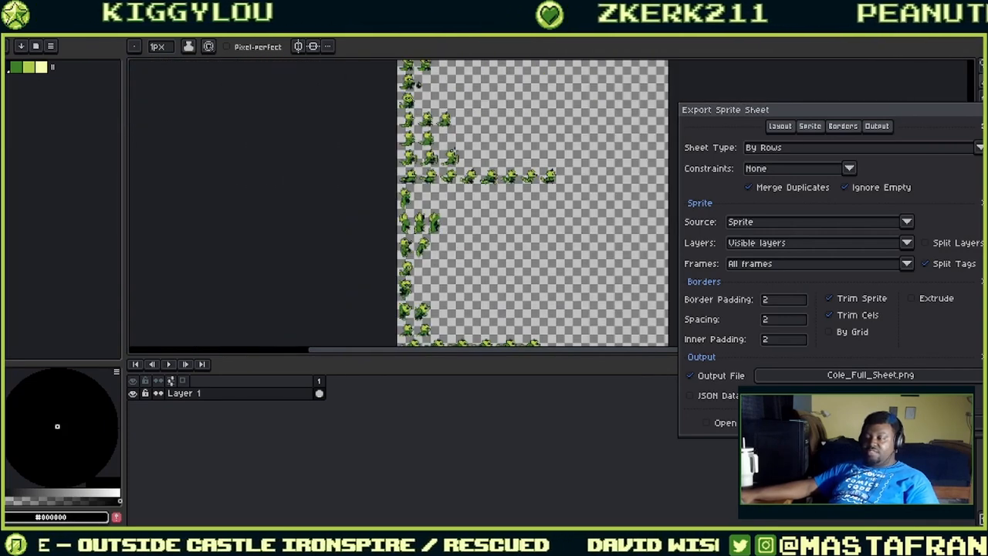
drag(463, 173, 436, 299)
drag(446, 137, 435, 209)
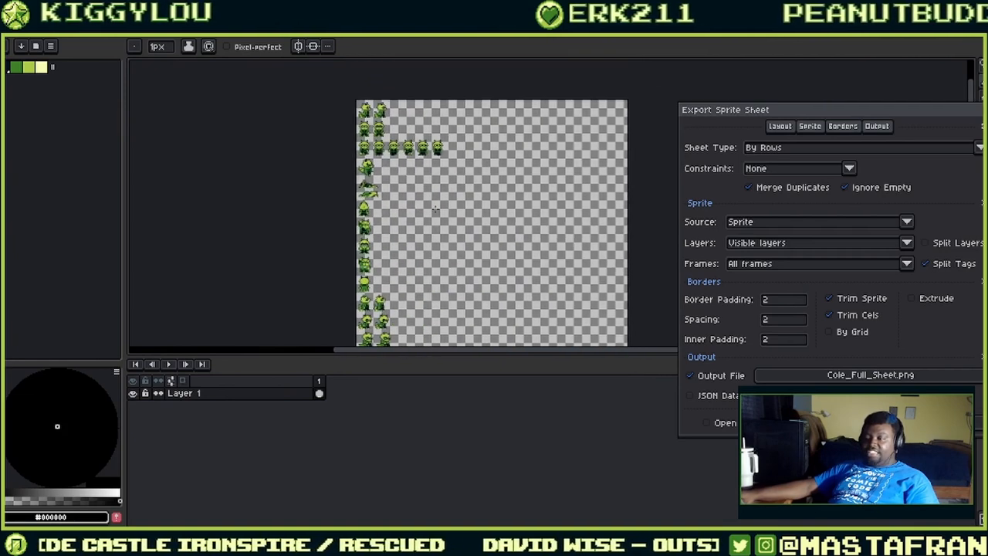
scroll(374, 112, up, 5)
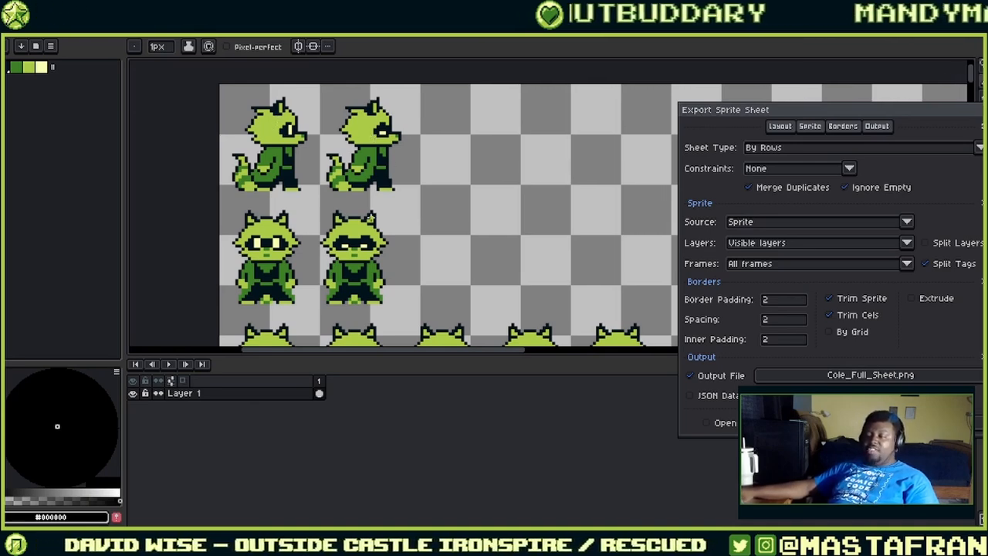
drag(372, 218, 341, 122)
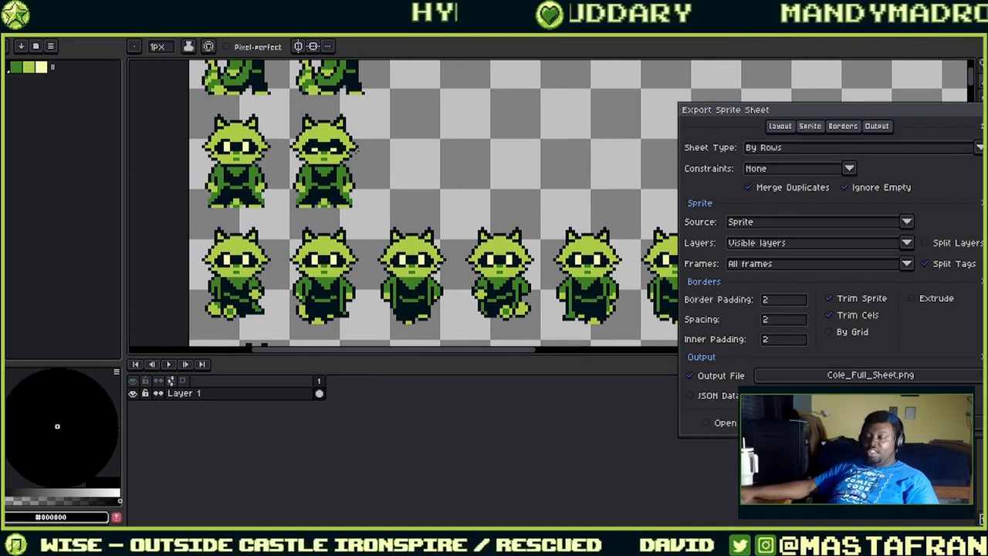
drag(400, 220, 395, 114)
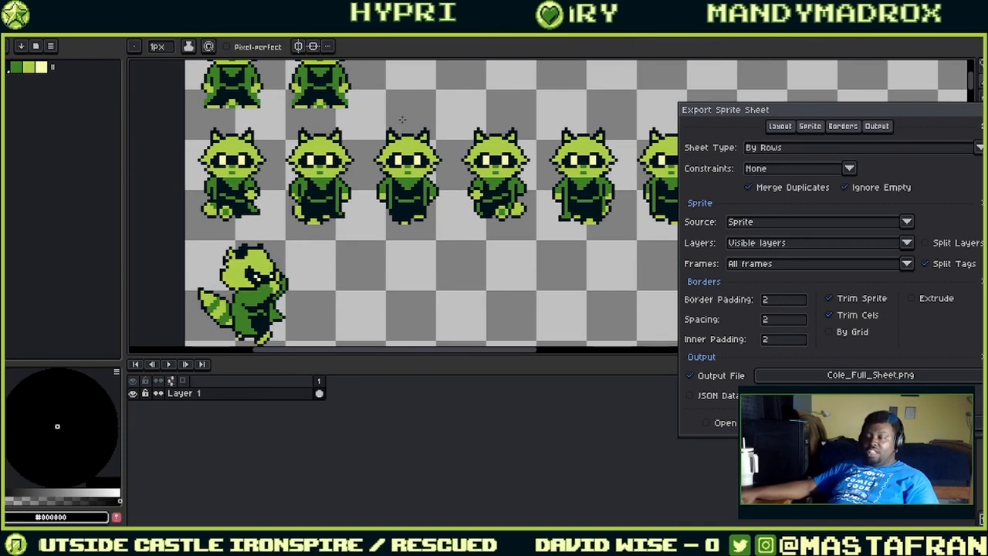
scroll(417, 177, down, 4)
drag(415, 174, 425, 117)
scroll(461, 170, up, 3)
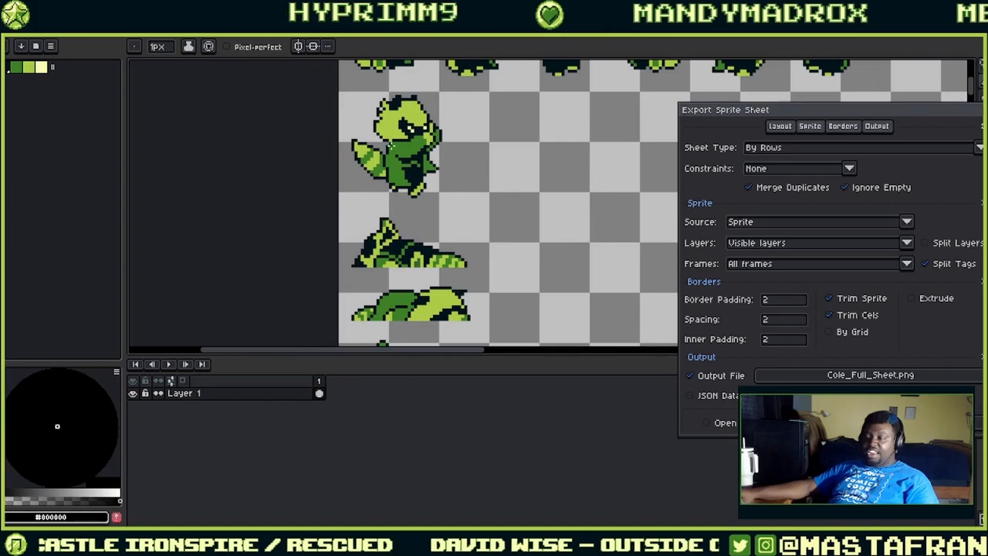
drag(460, 170, 297, 182)
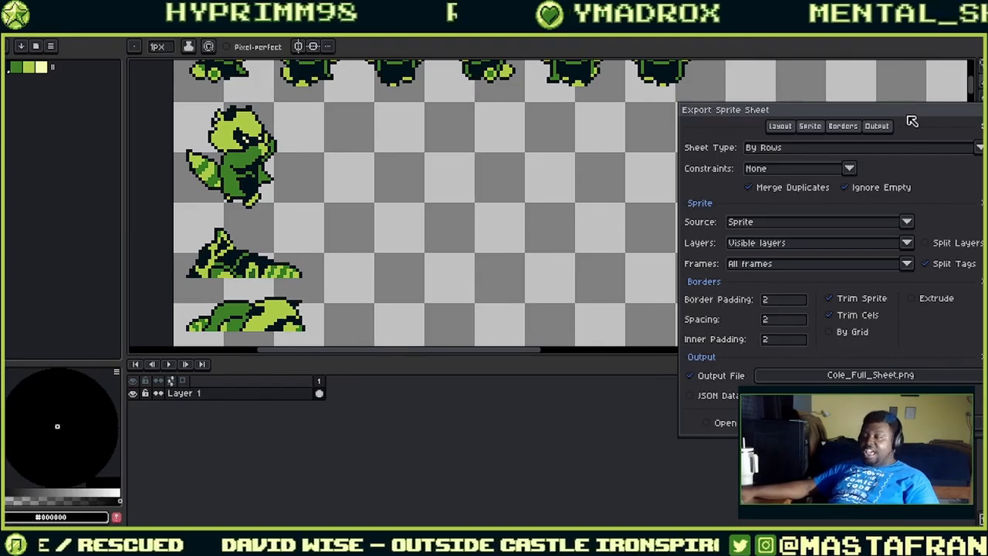
- Turn off Split Tags in the sprite sheet export and inspect the previewed layout
drag(909, 112, 586, 99)
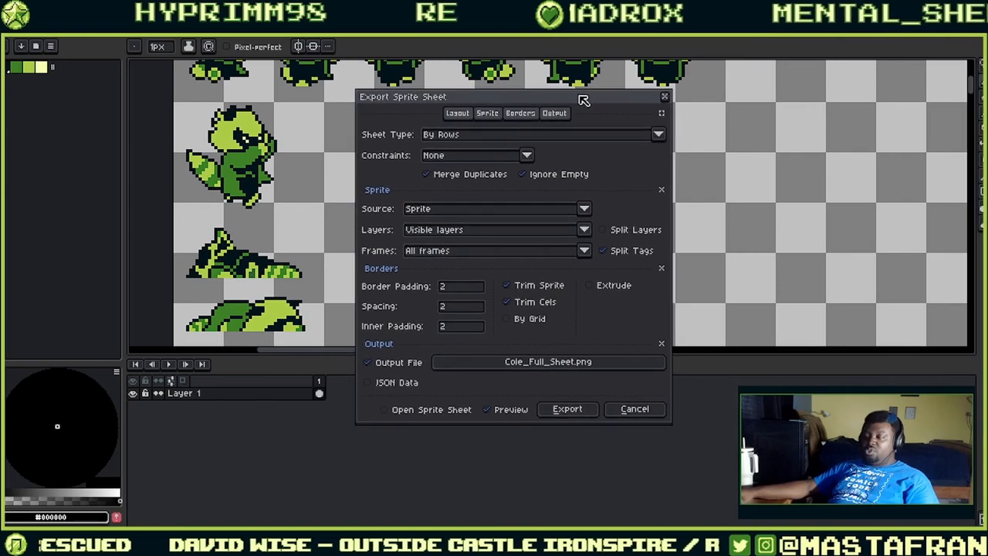
click(605, 250)
scroll(696, 127, down, 4)
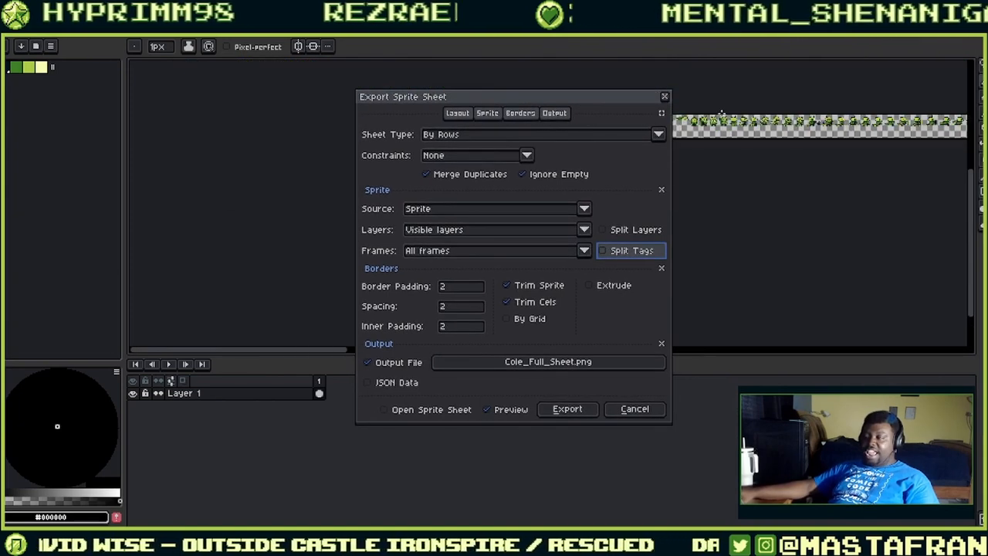
drag(718, 126, 753, 188)
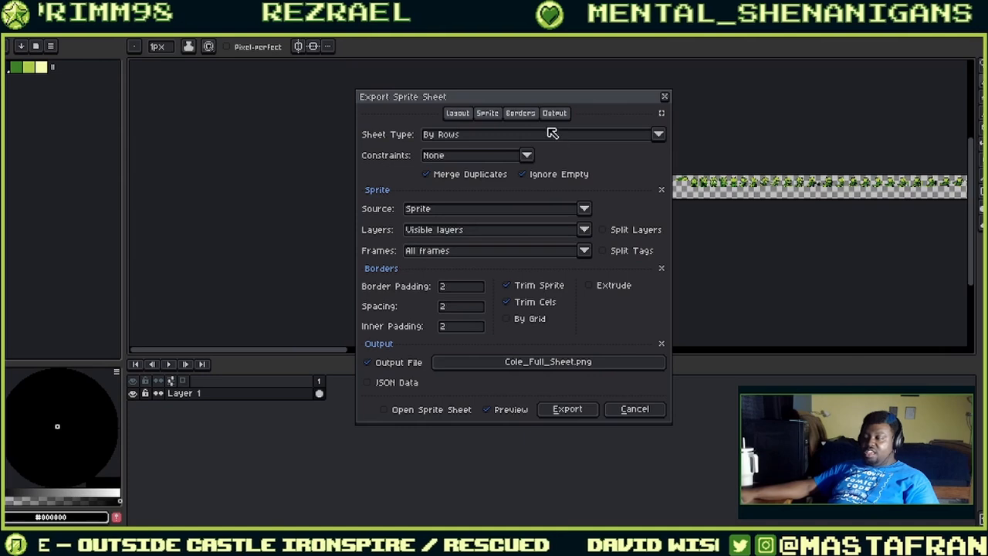
- Turn off Trim Cels, Trim Sprite, Merge Duplicates and Ignore Empty, and inspect the spacing in the sheet preview
click(509, 301)
click(509, 286)
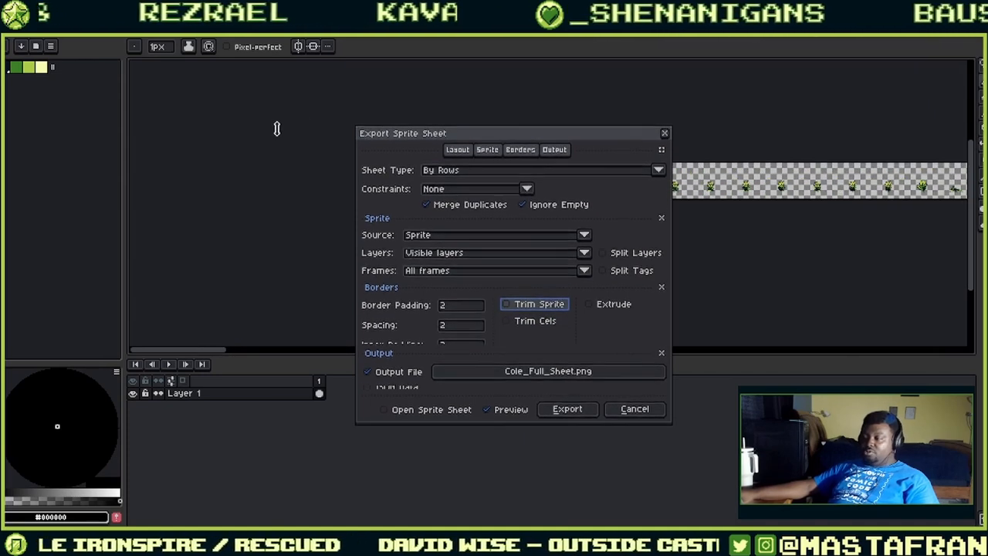
drag(476, 181, 234, 145)
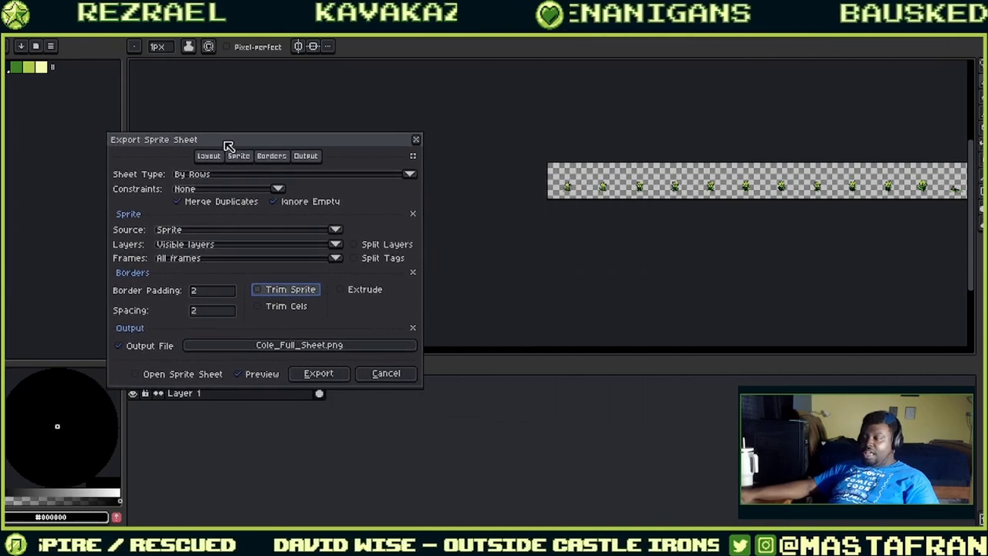
click(298, 201)
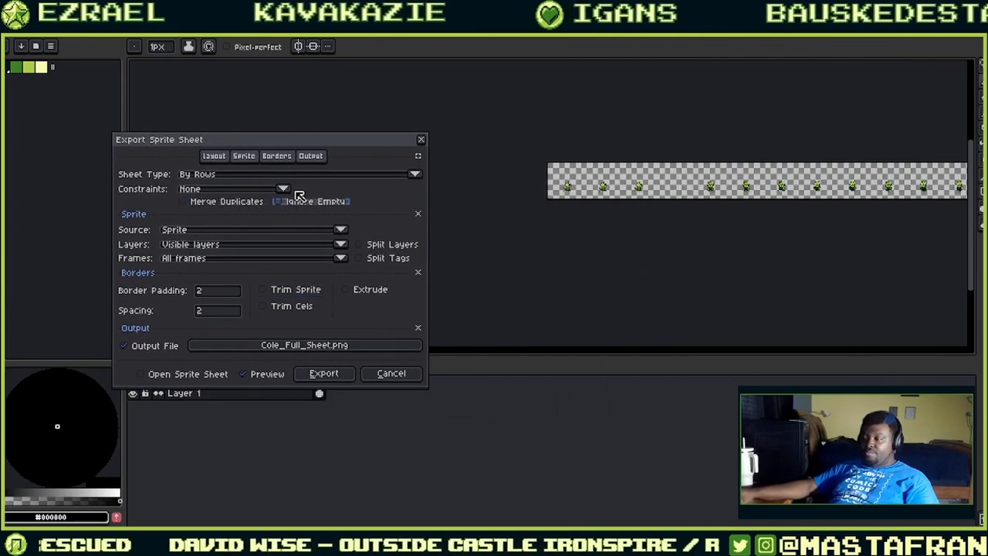
scroll(782, 168, up, 3)
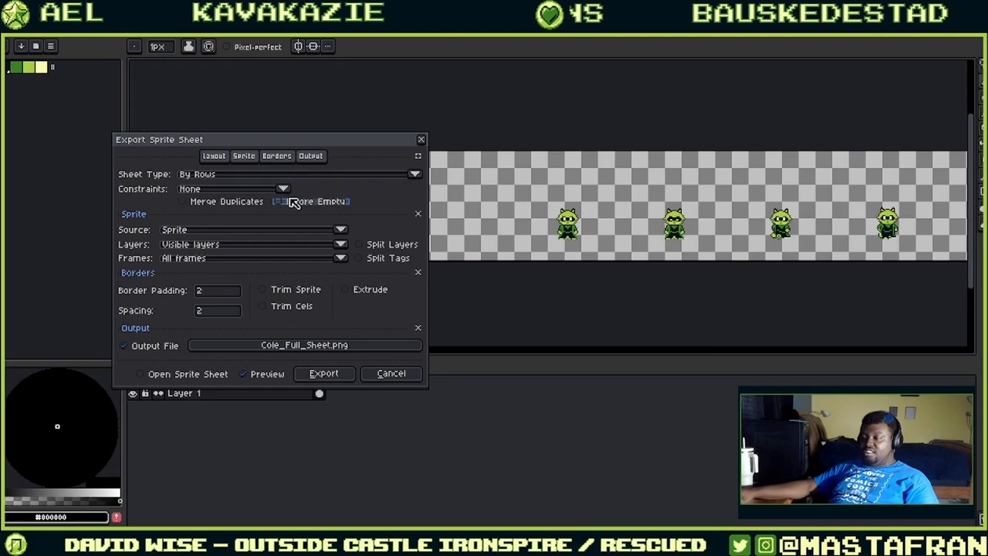
- Turn Split Tags back on and inspect the untrimmed animation rows in the preview
click(360, 259)
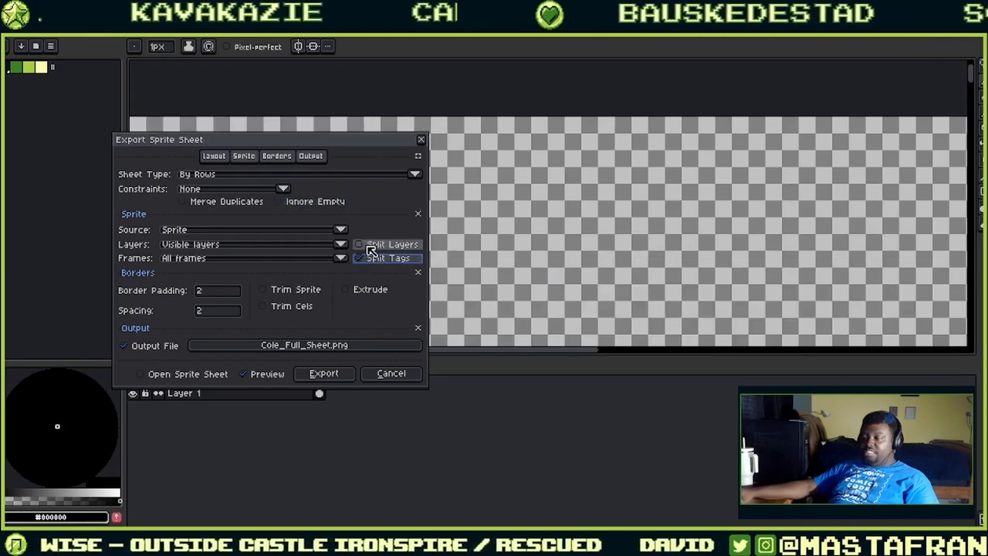
drag(685, 179, 812, 154)
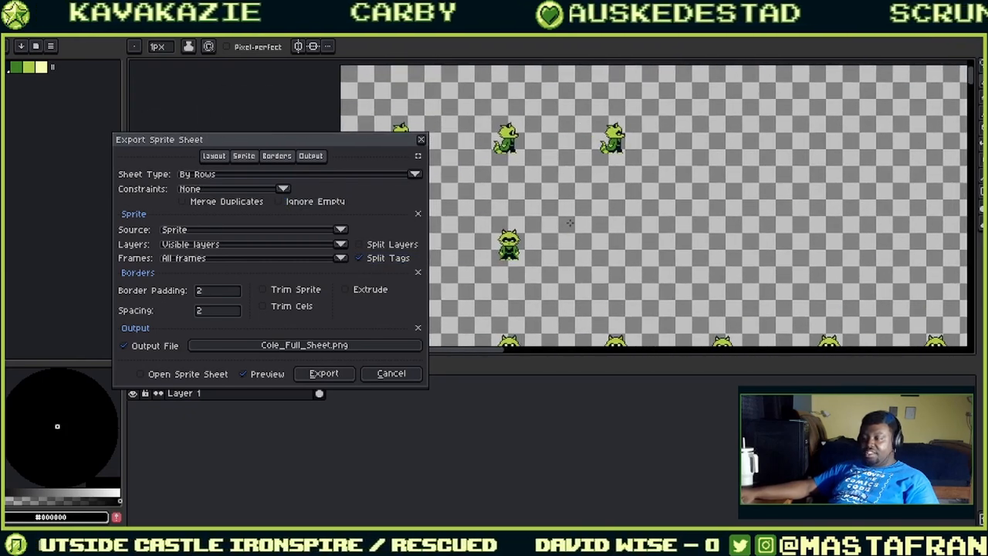
drag(560, 209, 622, 201)
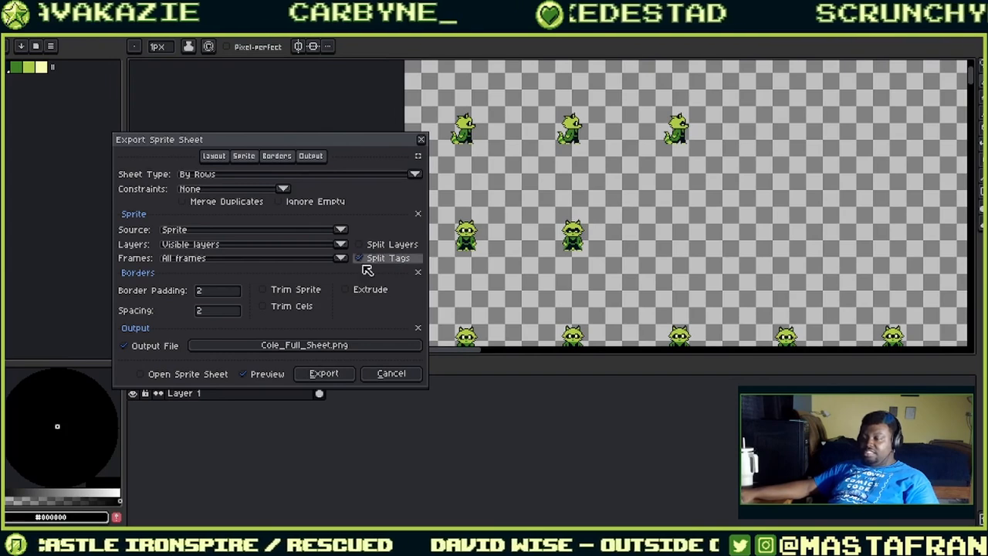
- Re-enable Trim Sprite and Trim Cels, and try the By Grid option on and off in the sheet preview
click(266, 289)
click(267, 345)
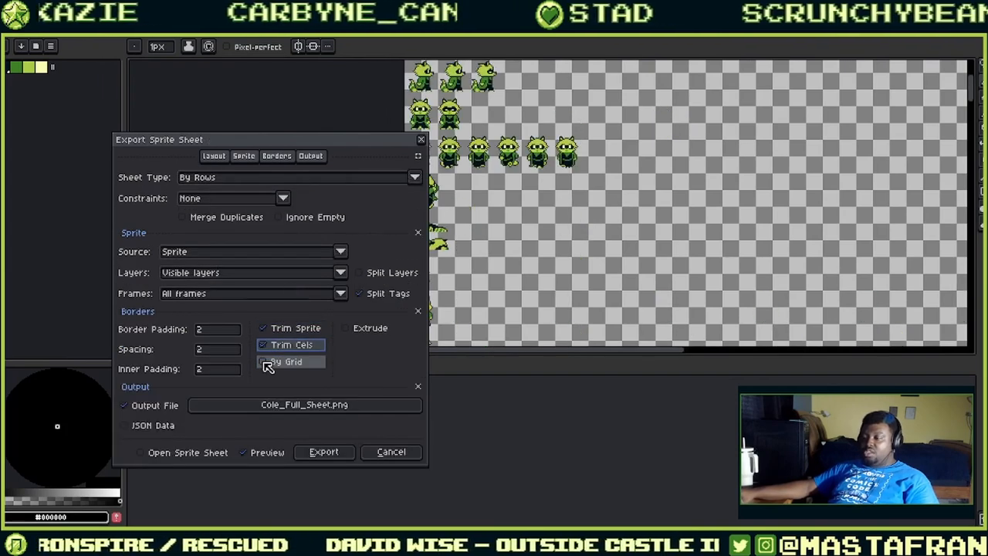
click(266, 361)
click(266, 361)
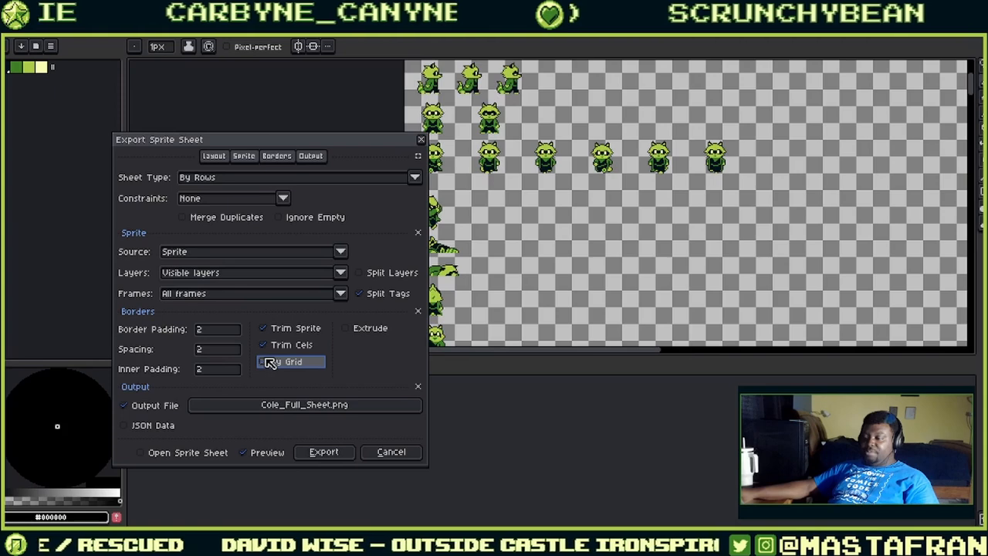
drag(660, 242, 676, 252)
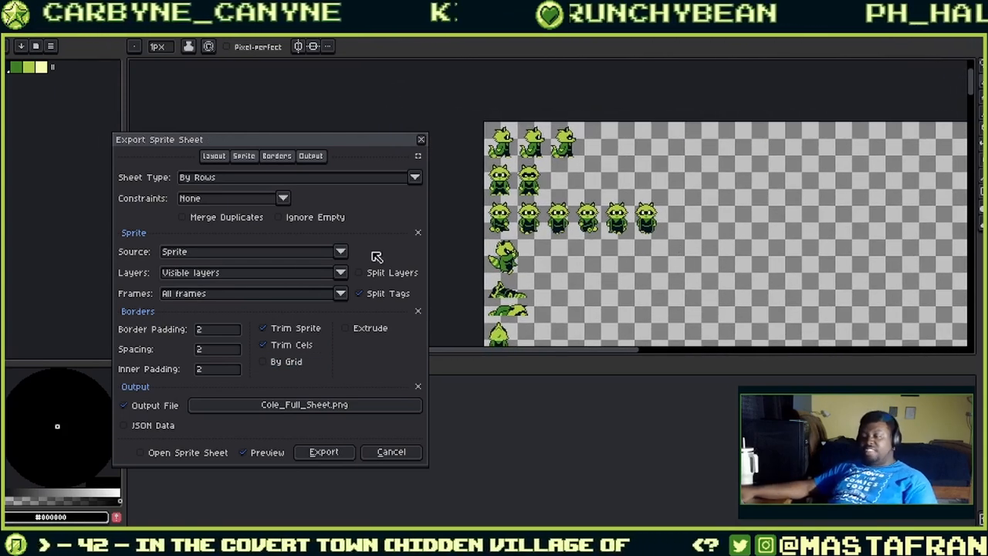
- Close the sprite sheet export without exporting, and return to frame 1 of Layer 1 in the platformer character sprite
click(422, 141)
click(96, 30)
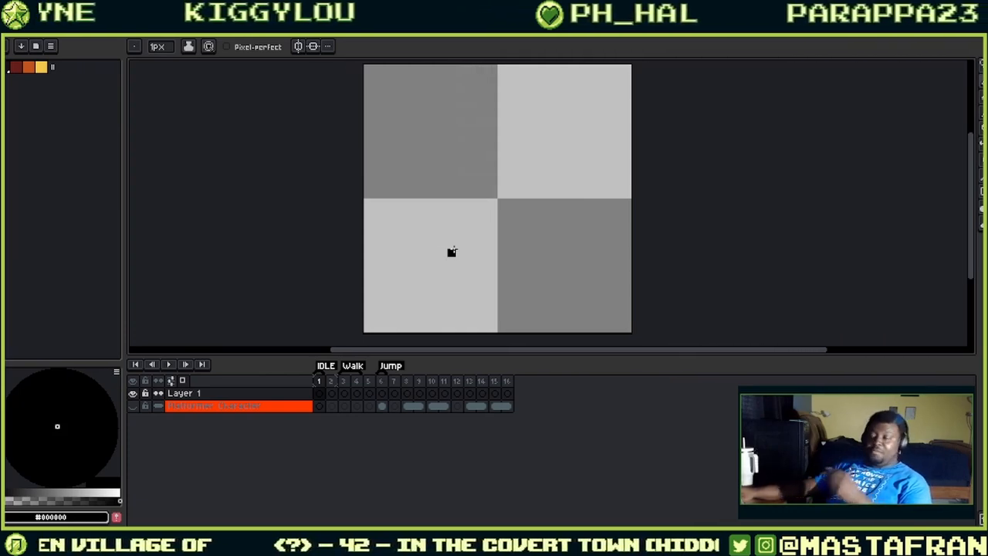
click(319, 392)
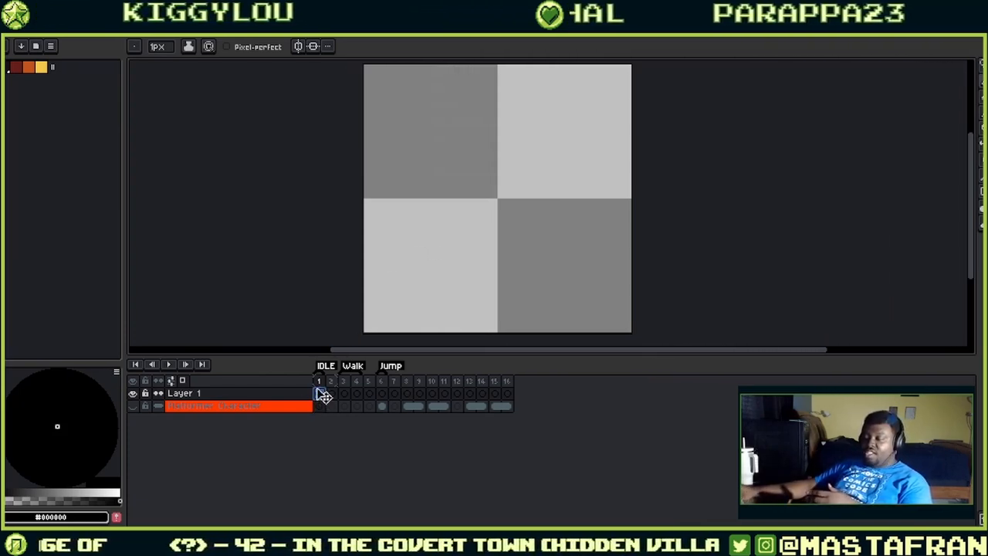
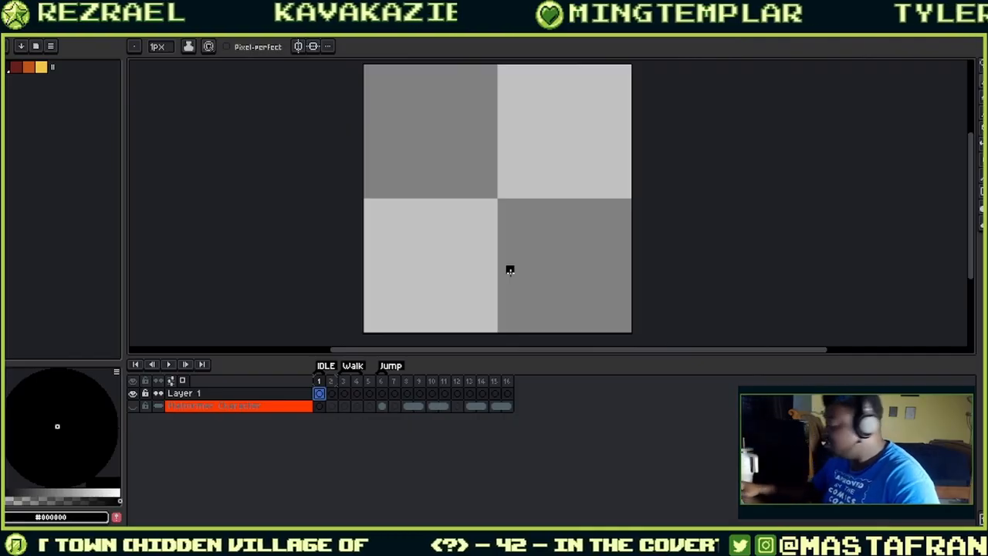
- Sketch a rounded black head outline in the upper-right quarter of the canvas on frame 1 of Layer 1
scroll(514, 217, down, 1)
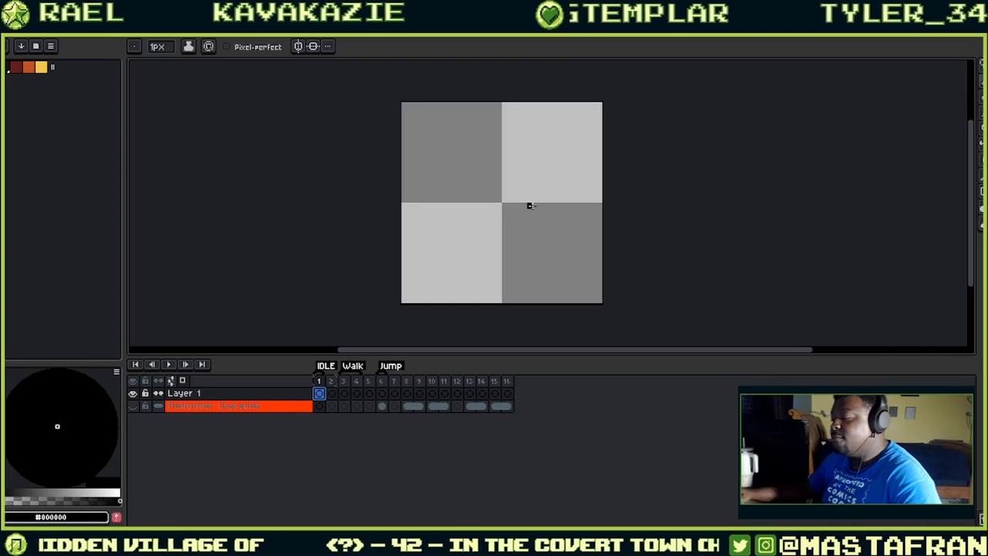
drag(538, 202, 477, 211)
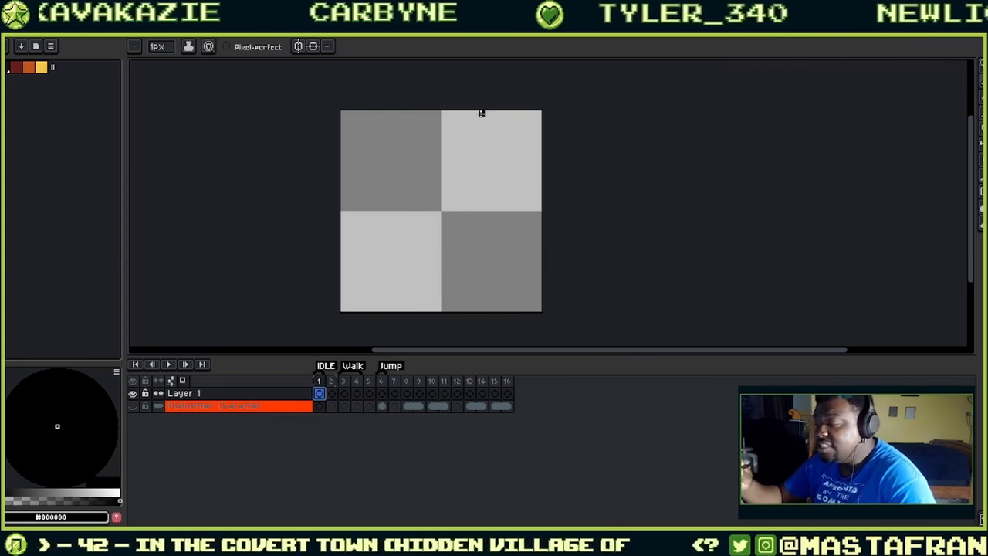
mouse_move(475, 114)
mouse_down()
mouse_move(479, 201)
mouse_move(509, 121)
mouse_up()
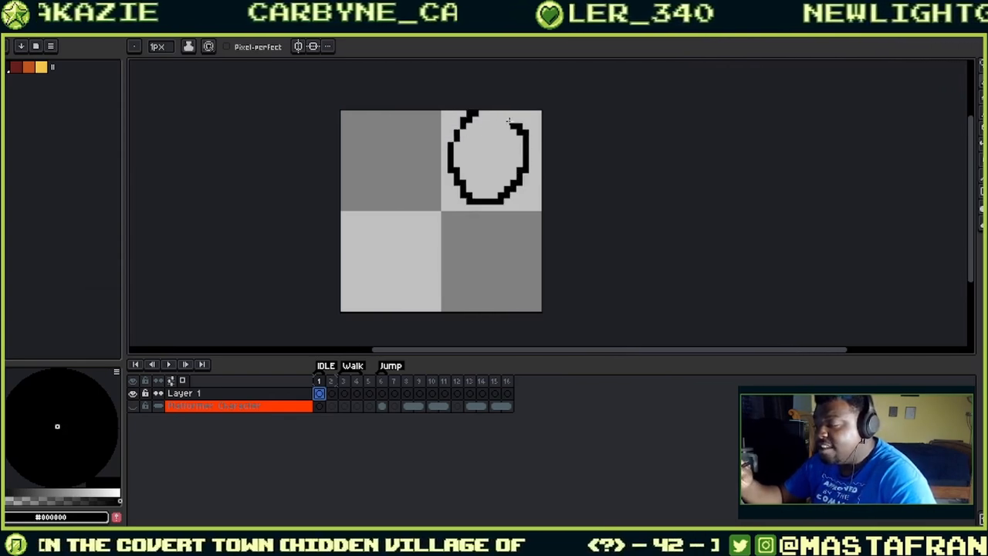
mouse_move(467, 196)
mouse_down()
mouse_move(514, 187)
mouse_move(515, 113)
mouse_up()
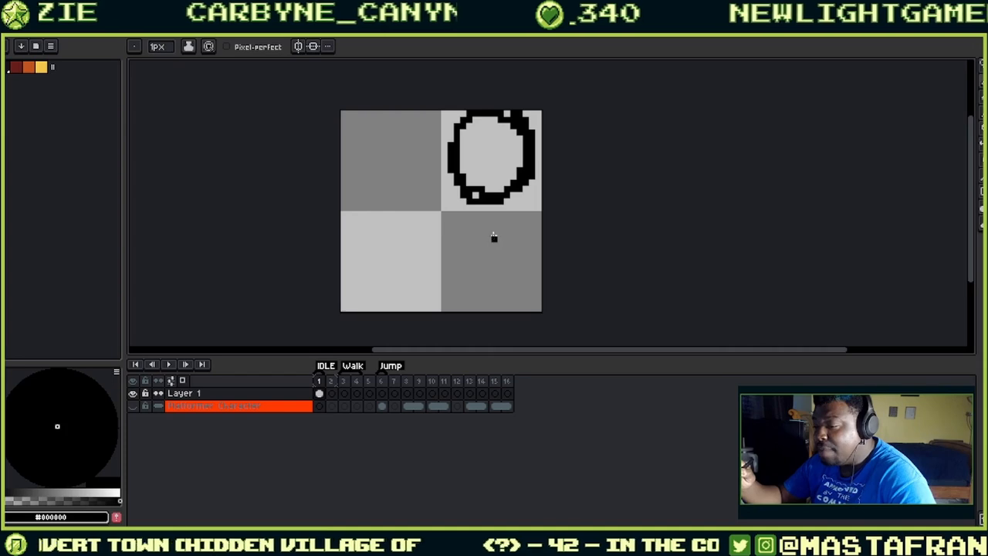
- Sketch a black body outline with an arched gap between the legs below the head, and thicken its upper edges
key(v)
key(b)
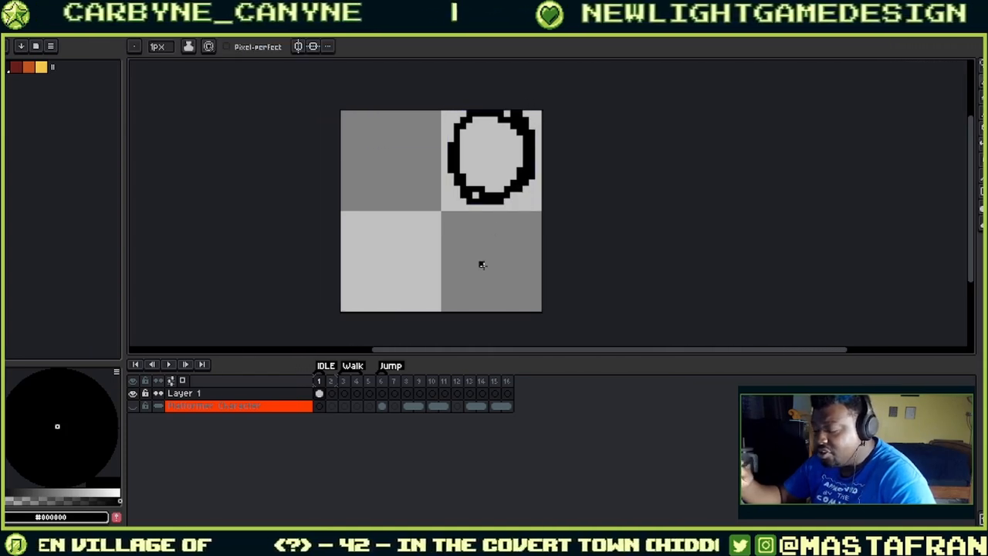
drag(457, 266, 452, 310)
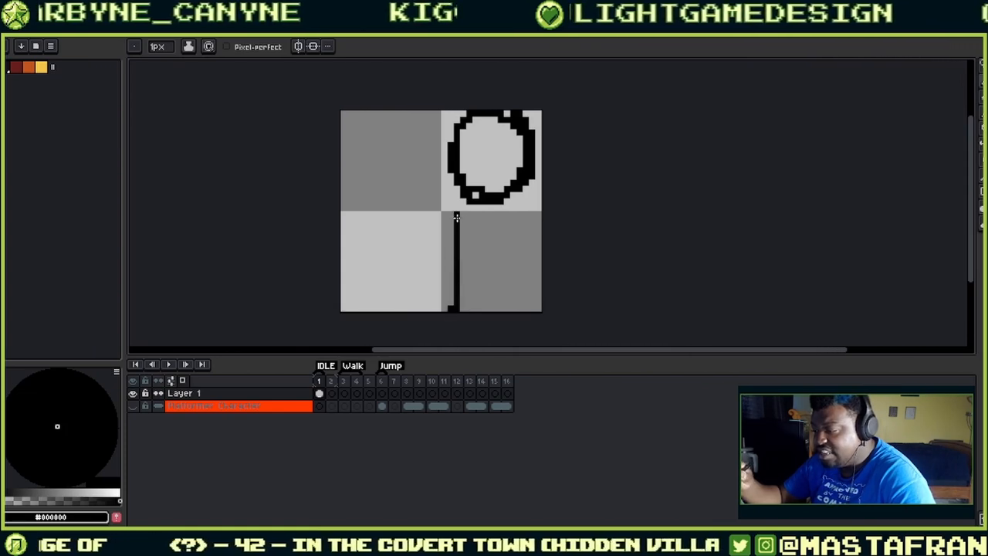
drag(521, 222, 517, 313)
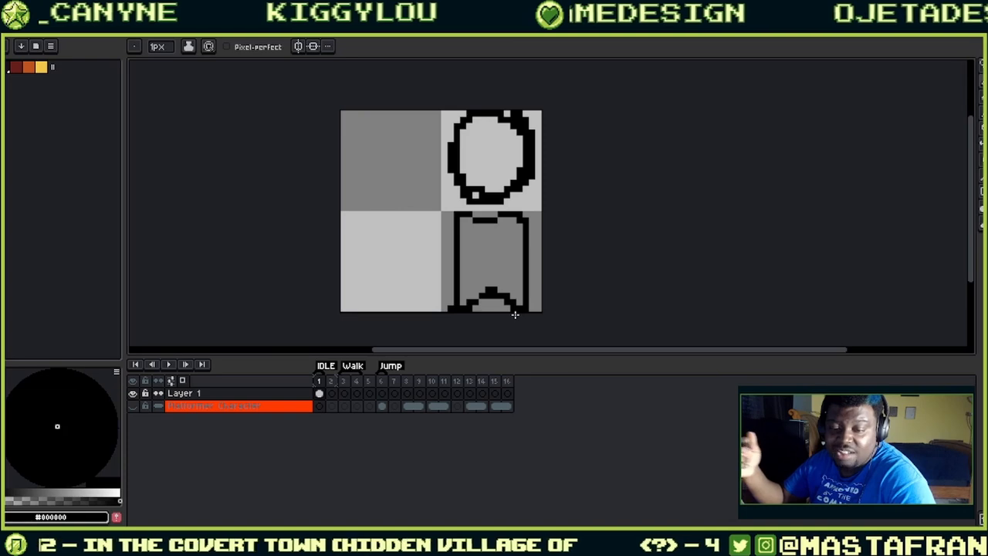
drag(473, 216, 498, 216)
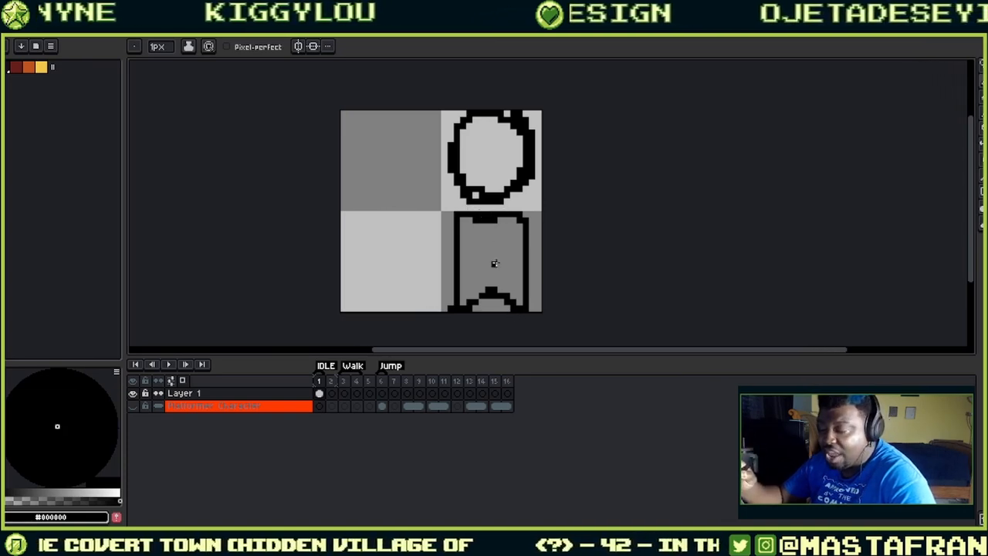
drag(463, 254, 462, 218)
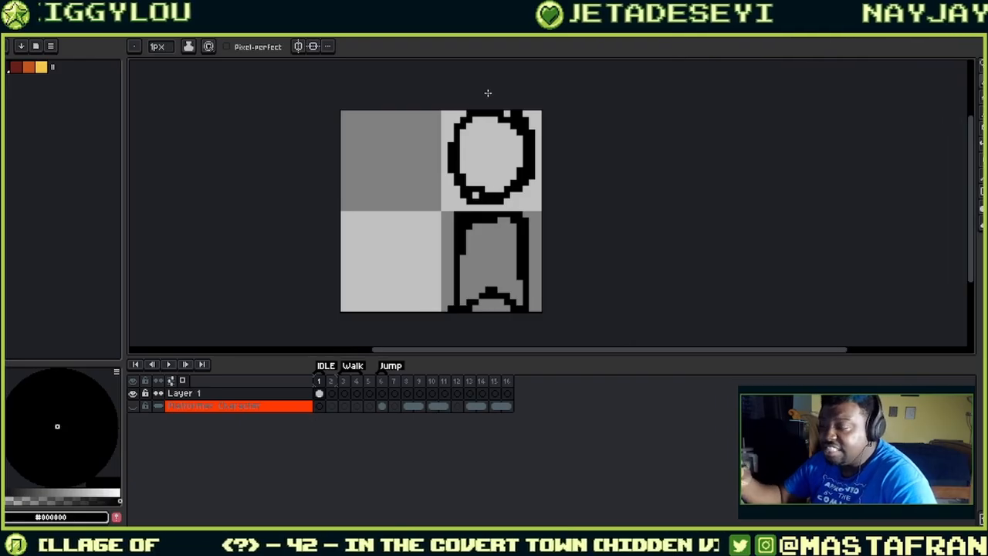
- Switch to the Mario sprite sheet and apply a 16 by 16 grid with its origin at 0, 0
click(205, 31)
drag(359, 84, 368, 224)
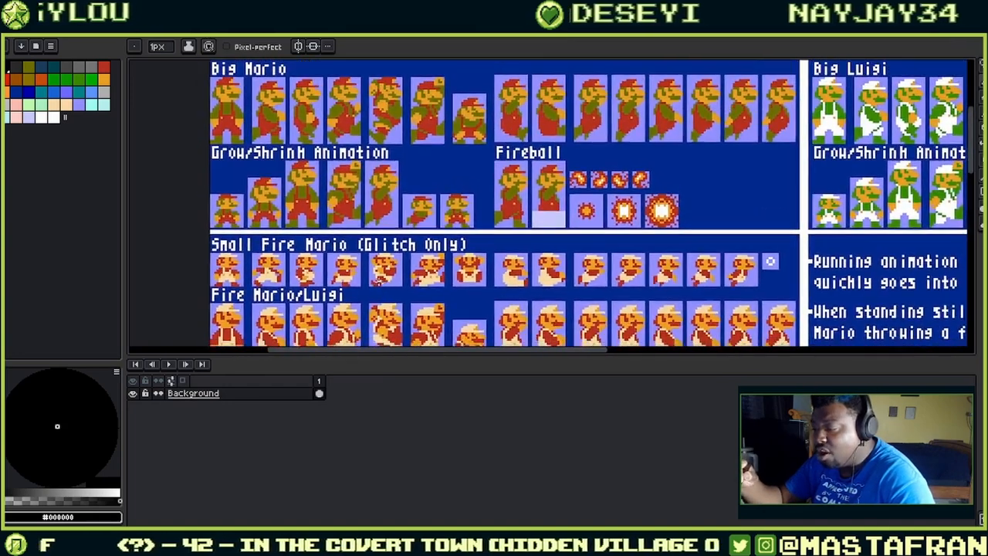
click(190, 17)
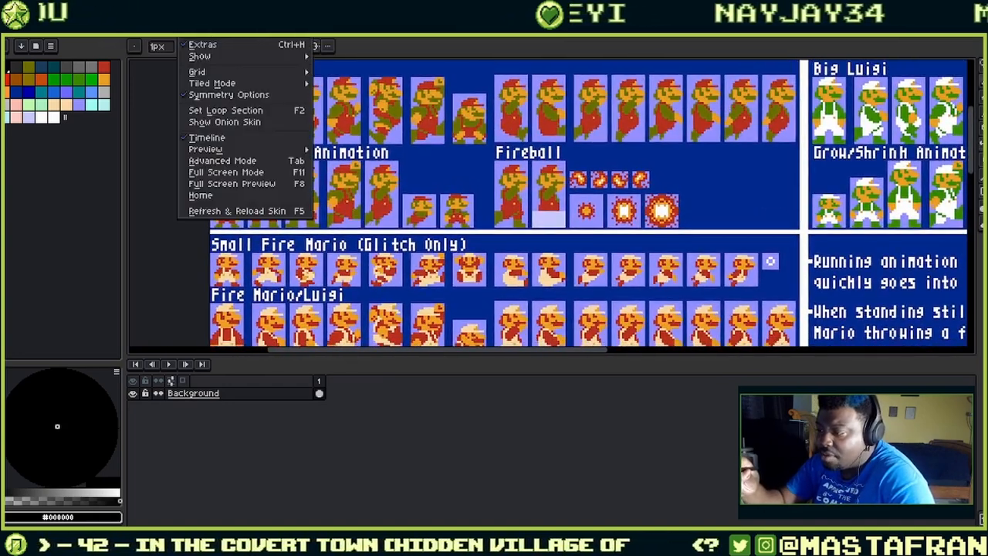
mouse_move(284, 80)
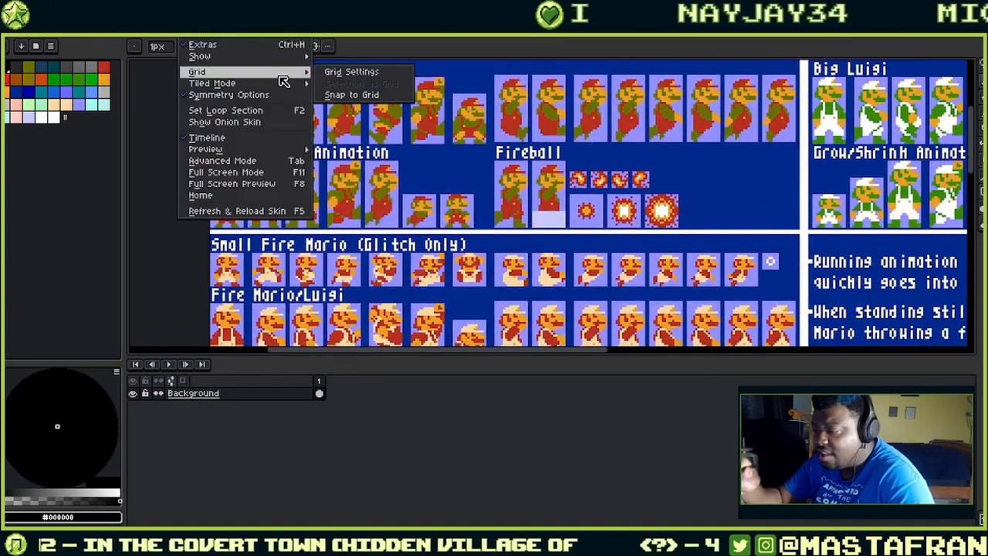
click(378, 73)
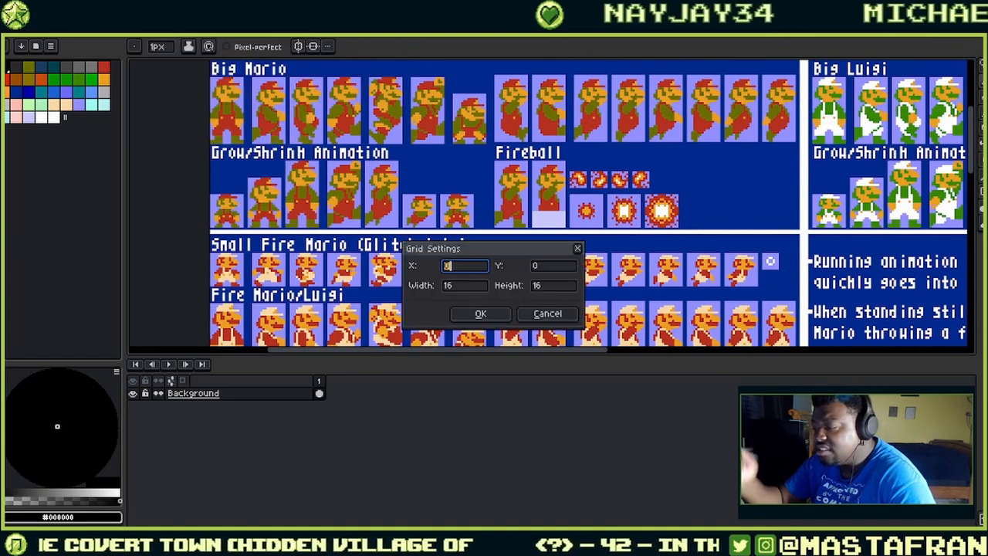
click(501, 319)
- Select the whole Mario sheet and move it to position 16, 8 so the Small Mario row fits the grid
drag(375, 153, 437, 240)
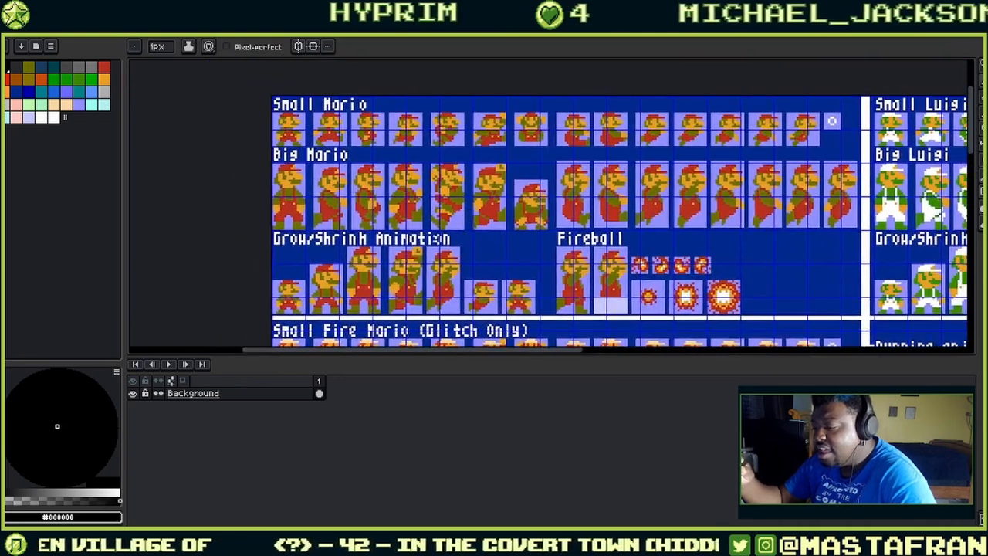
click(274, 394)
key(v)
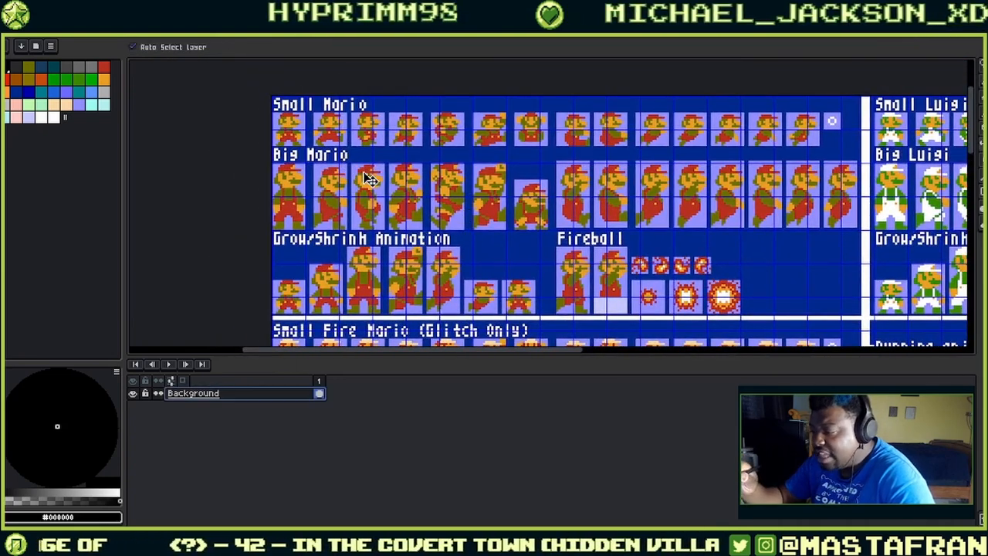
key(ctrl+a)
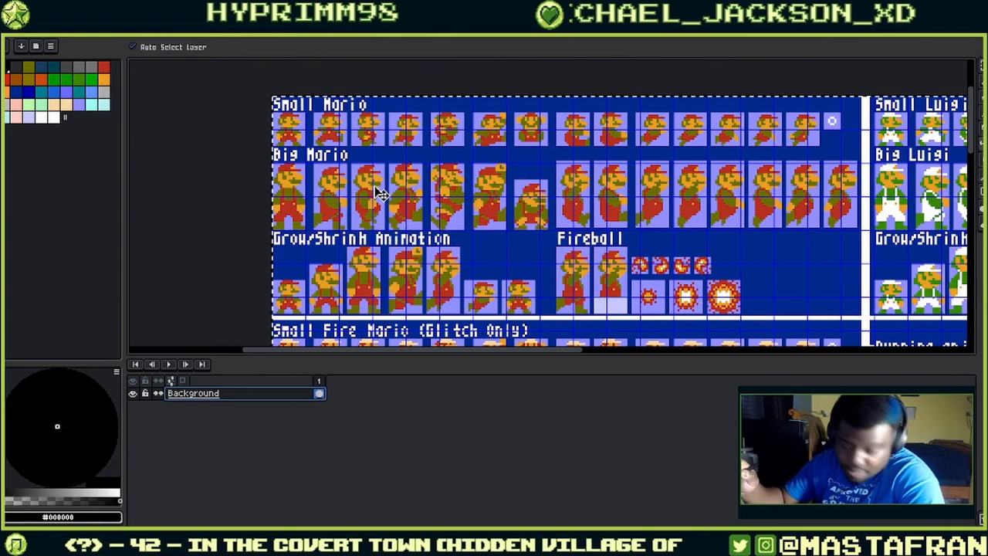
drag(380, 193, 441, 202)
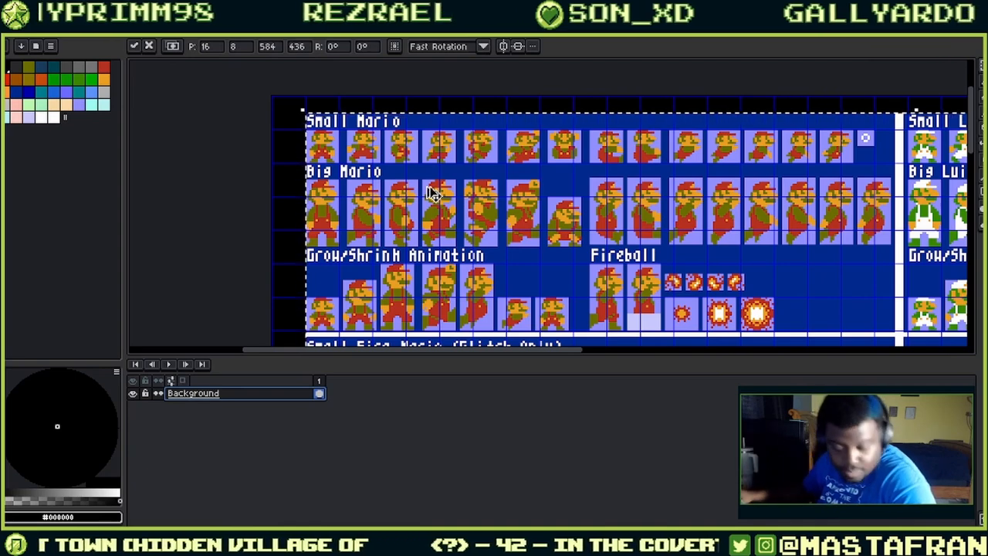
key(Return)
- Try black pencil marks over the cap and face of the first Small Mario sprite, and undo them
scroll(386, 177, up, 3)
drag(310, 180, 504, 281)
scroll(455, 266, up, 2)
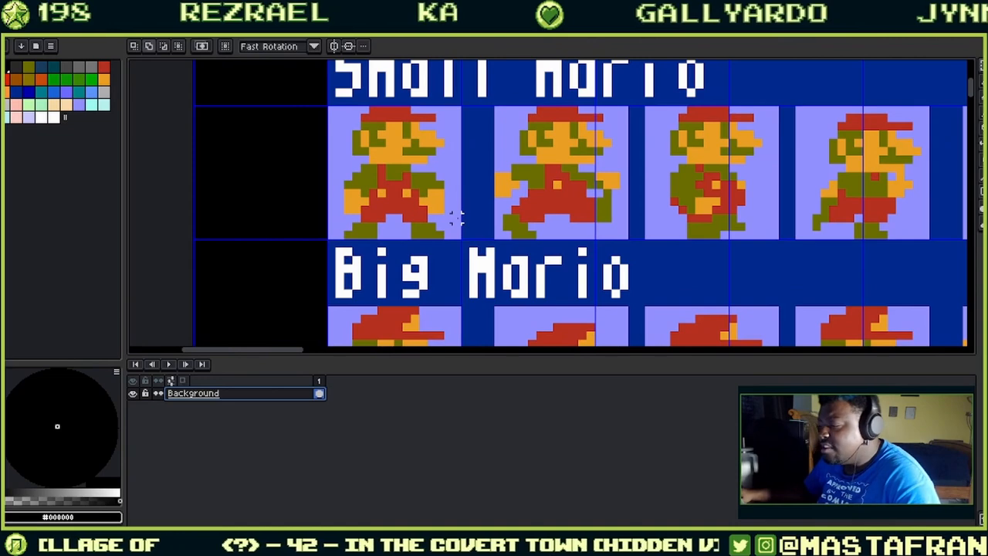
drag(457, 219, 556, 259)
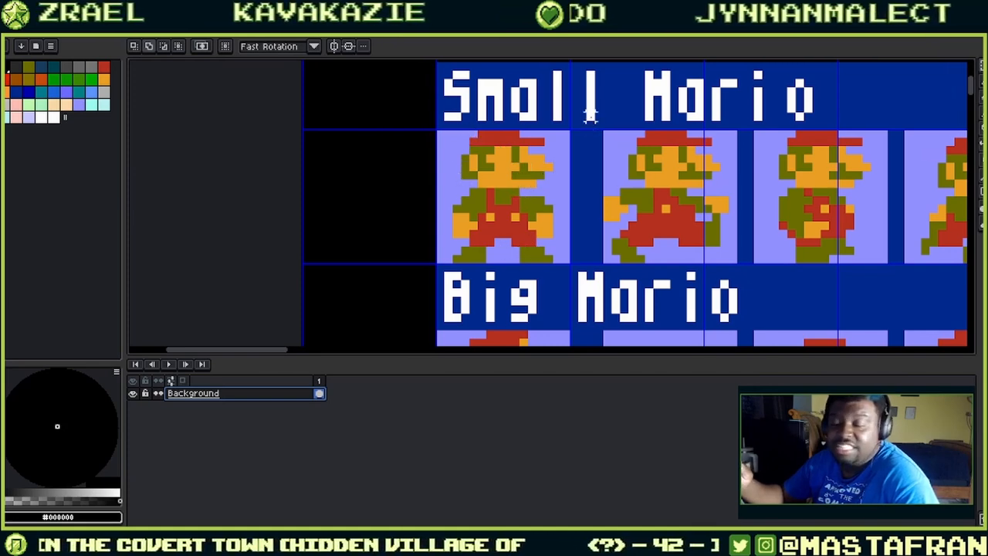
key(b)
mouse_move(522, 137)
mouse_down()
mouse_move(511, 160)
mouse_move(549, 159)
mouse_up()
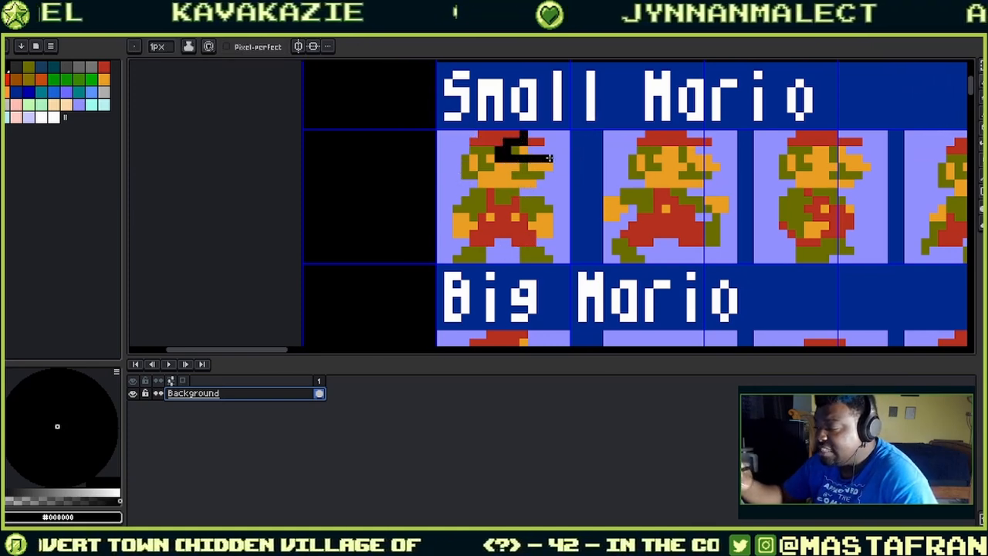
key(ctrl+z)
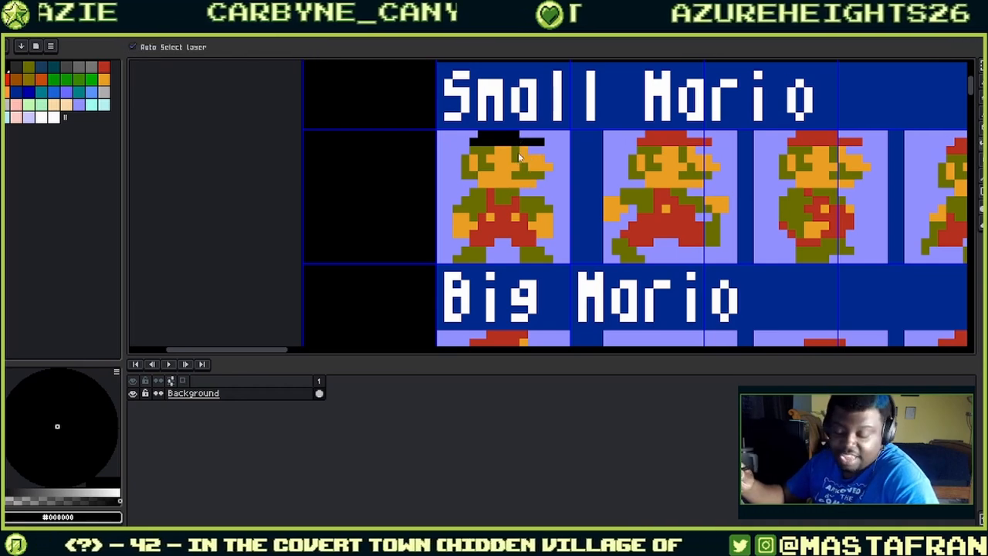
key(ctrl+z)
- Move the whole sheet down to position 16, 16 to align the Big Mario sprites with the grid, and deselect
key(v)
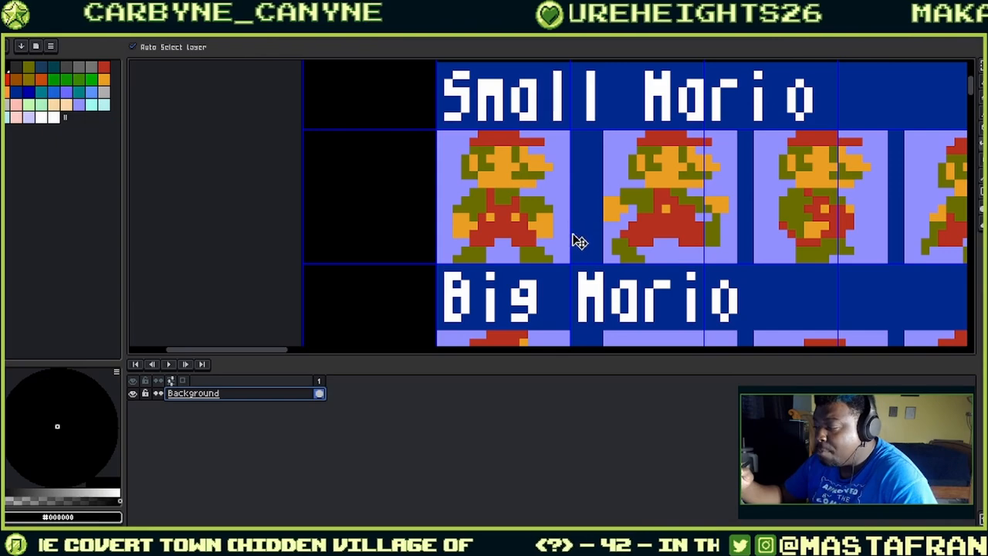
key(b)
scroll(548, 182, down, 5)
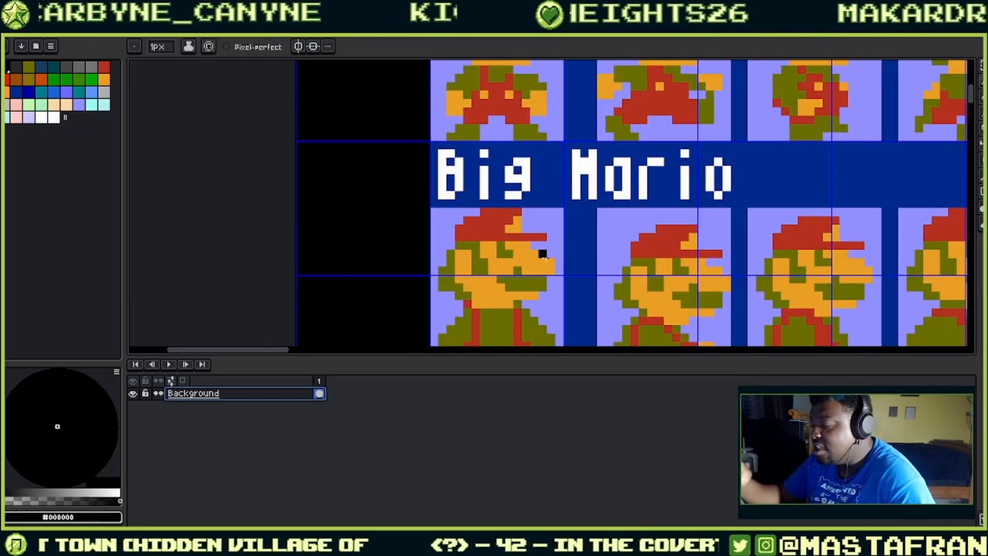
scroll(554, 254, up, 2)
key(v)
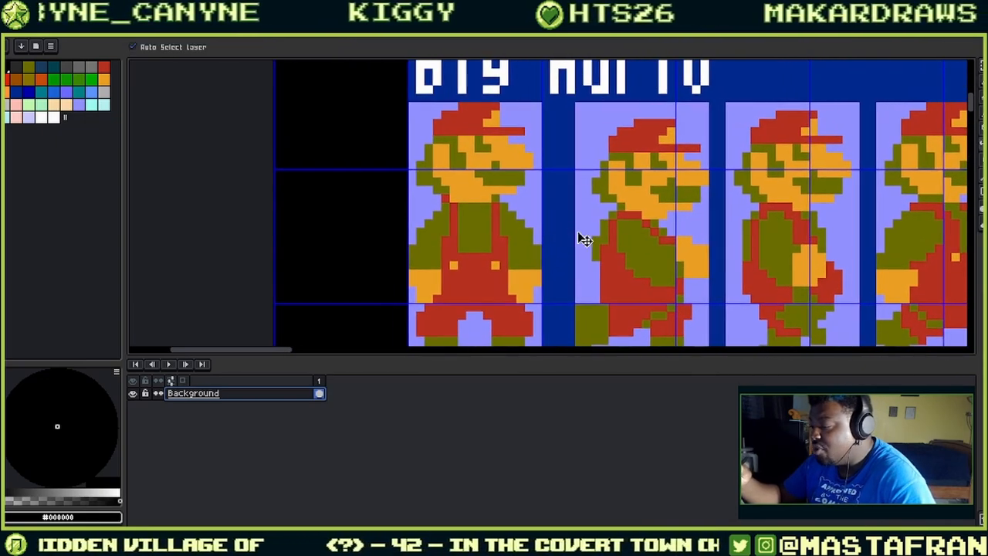
scroll(575, 201, down, 3)
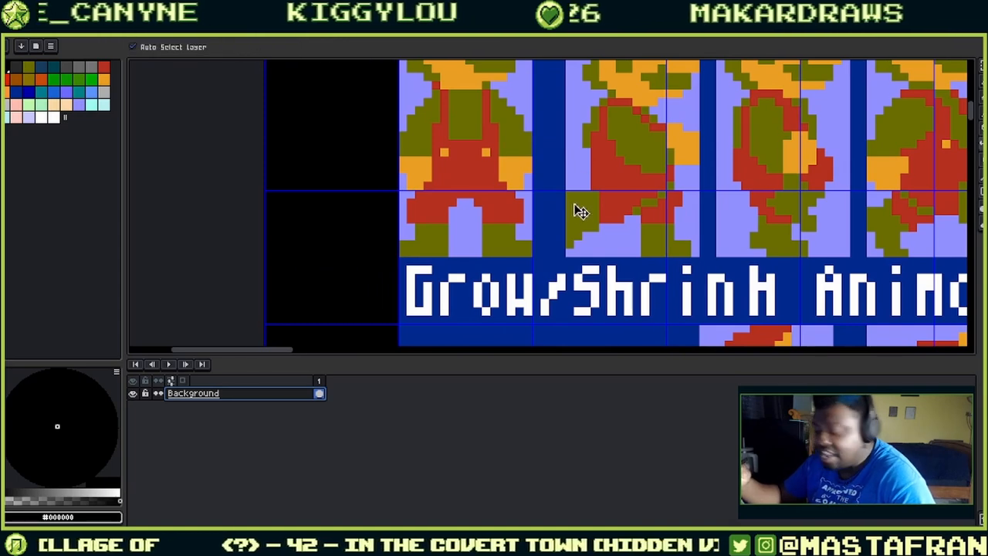
key(ctrl+z)
drag(606, 179, 608, 249)
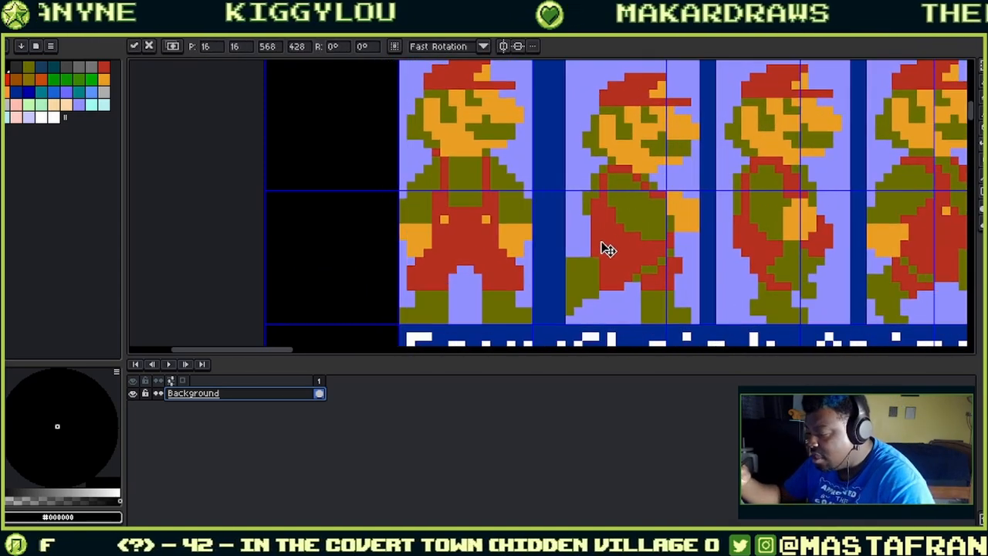
drag(597, 162, 584, 234)
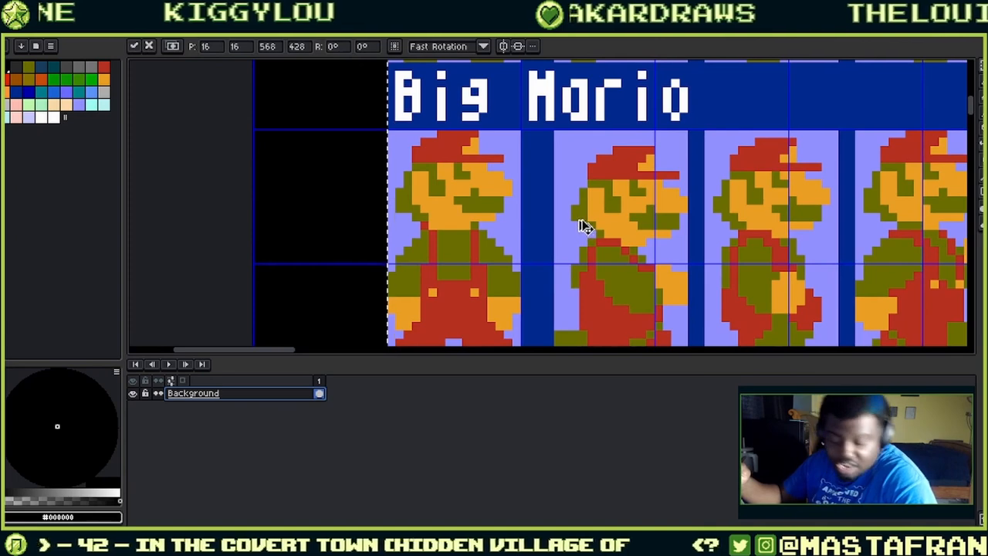
key(ctrl+d)
- Move the whole sheet left to position 12, 16 to align the crouching Big Mario sprite with the grid
scroll(534, 160, down, 3)
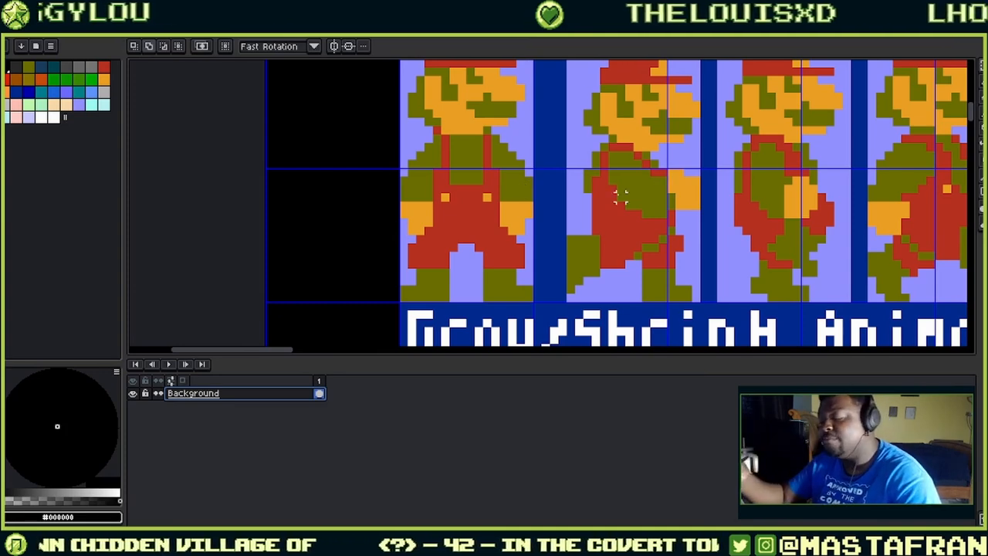
scroll(618, 195, down, 3)
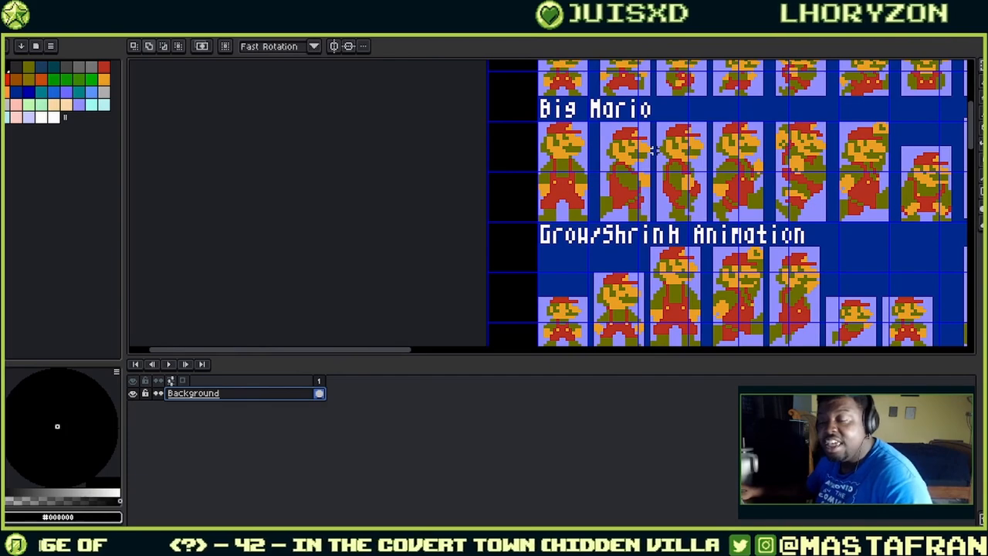
drag(652, 149, 466, 212)
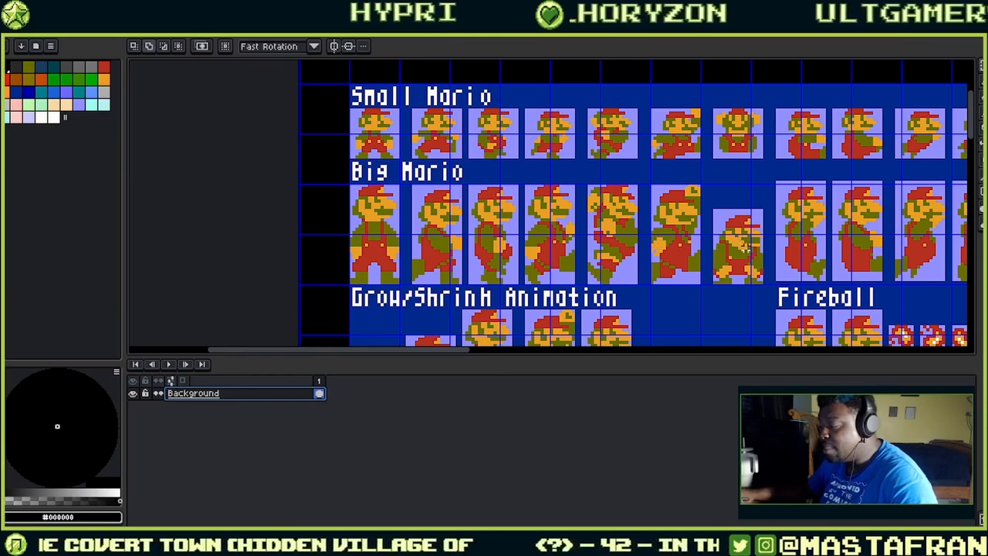
drag(743, 246, 578, 234)
scroll(576, 235, up, 1)
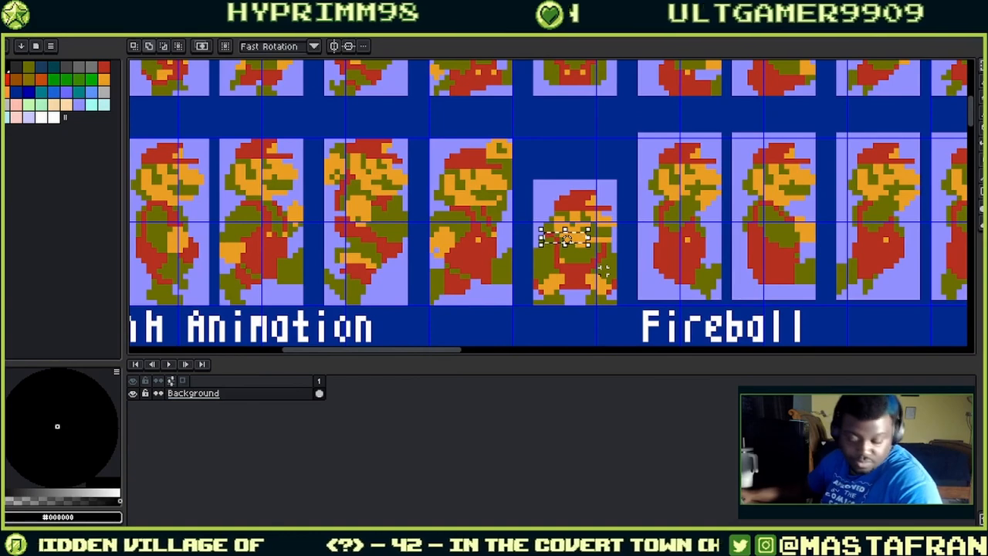
scroll(610, 258, down, 2)
scroll(611, 256, up, 1)
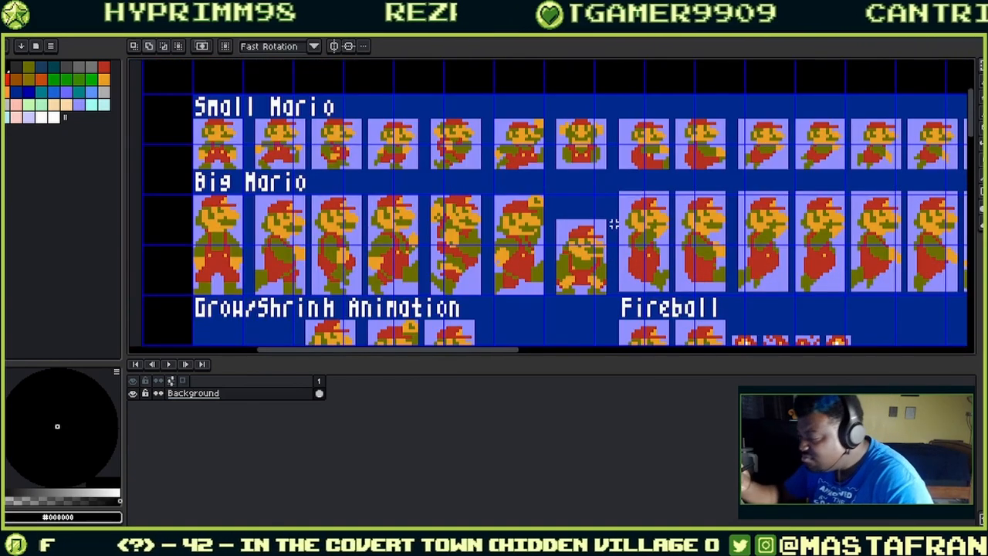
key(ctrl+z)
mouse_move(686, 279)
mouse_down()
mouse_move(657, 275)
mouse_move(674, 279)
mouse_up()
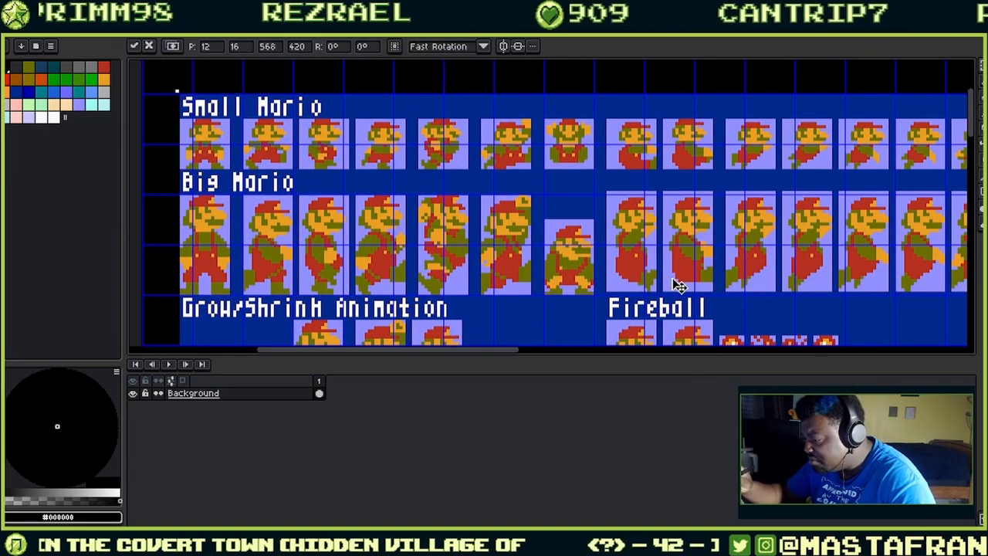
key(Return)
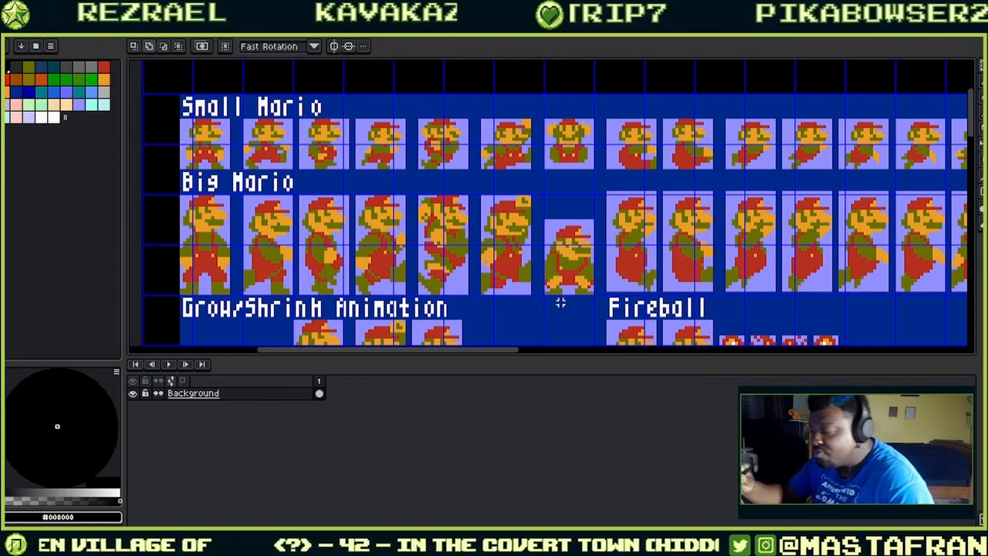
- Look closely at the crouching Big Mario against the grid, and return to the platformer character sprite
drag(561, 302, 752, 277)
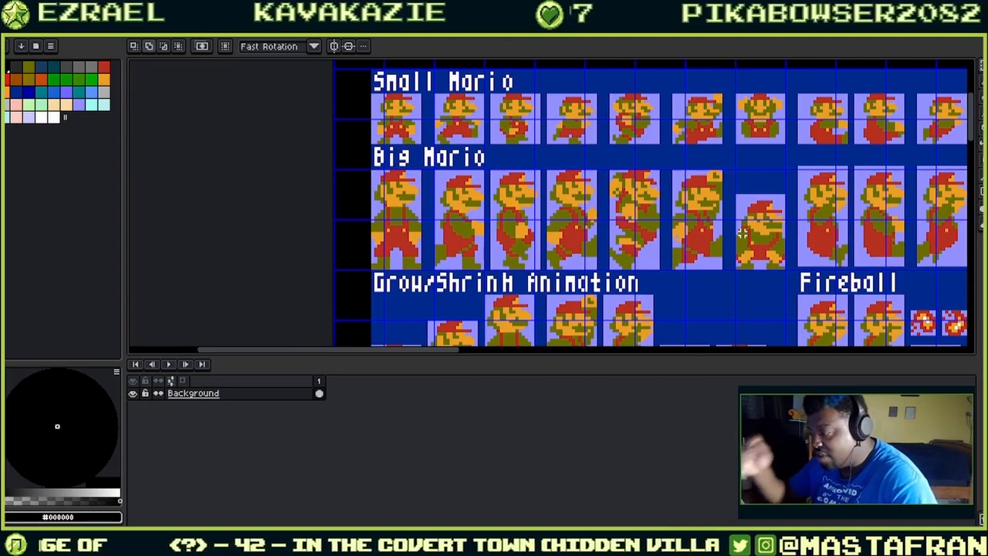
scroll(760, 226, up, 2)
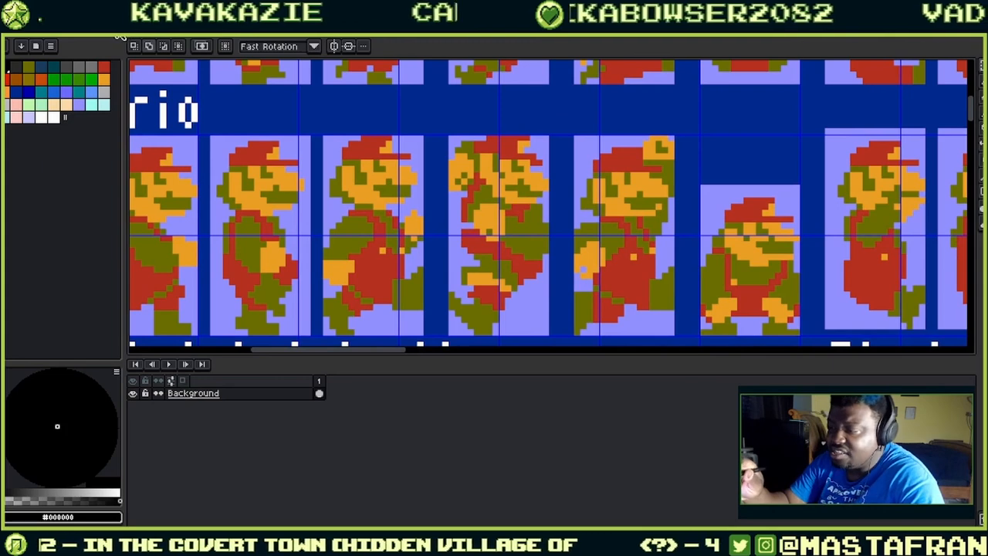
click(122, 34)
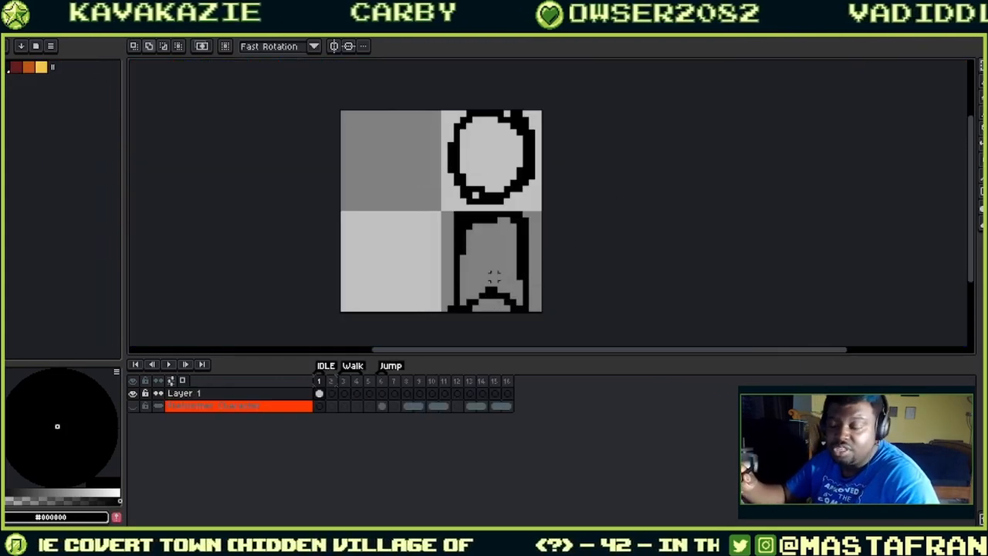
- Try a black pencil stroke outside the body's upper-left edge, and undo it
key(b)
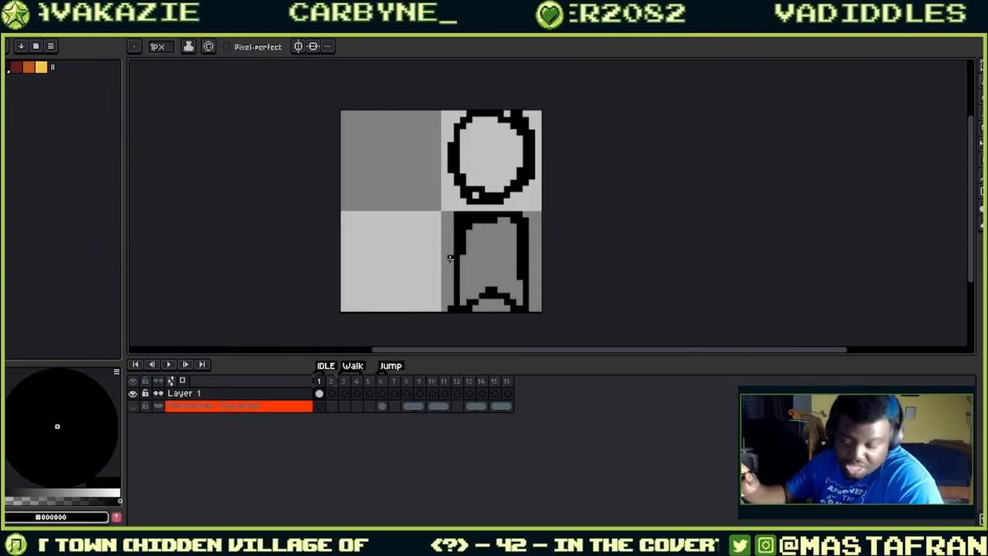
key(ctrl+z)
drag(463, 205, 450, 231)
key(ctrl+z)
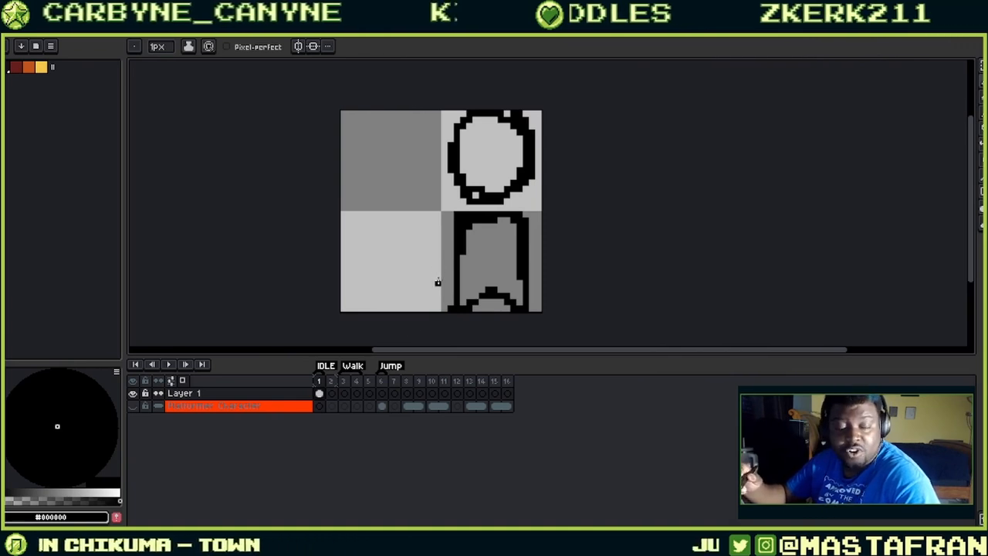
- Draw a thick black neck joining the character's head and body, and trim the body's outer shoulder corners into a rounder outline
drag(566, 161, 554, 243)
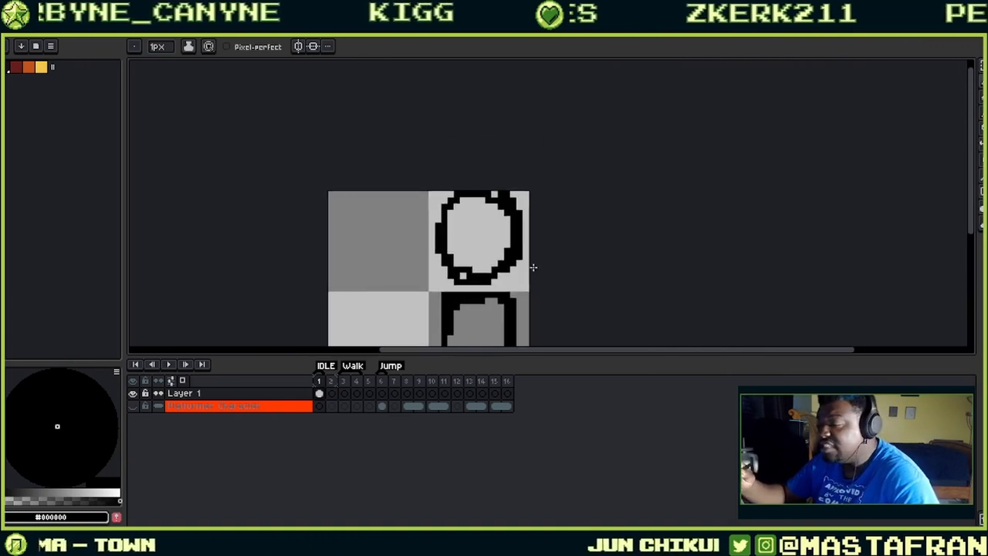
drag(501, 173, 506, 184)
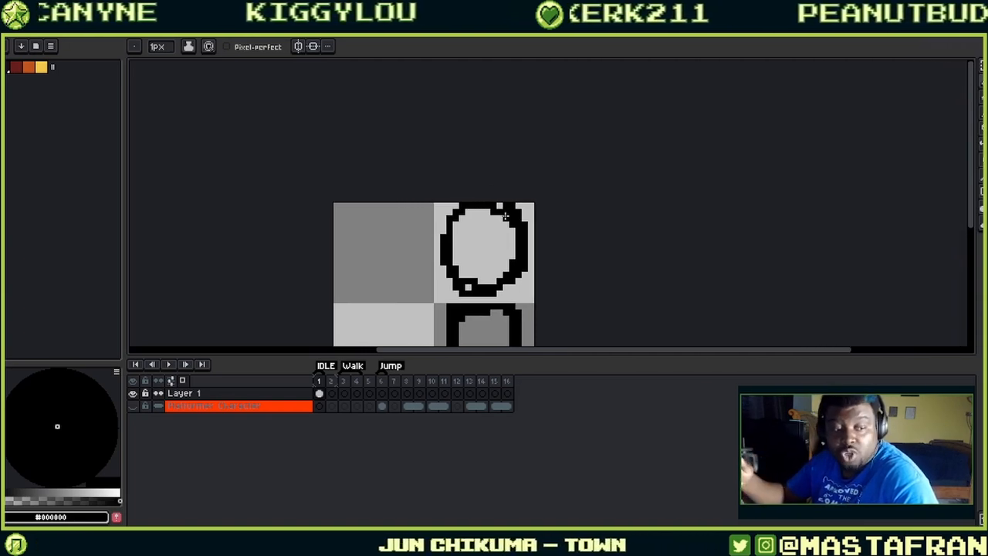
scroll(536, 294, down, 2)
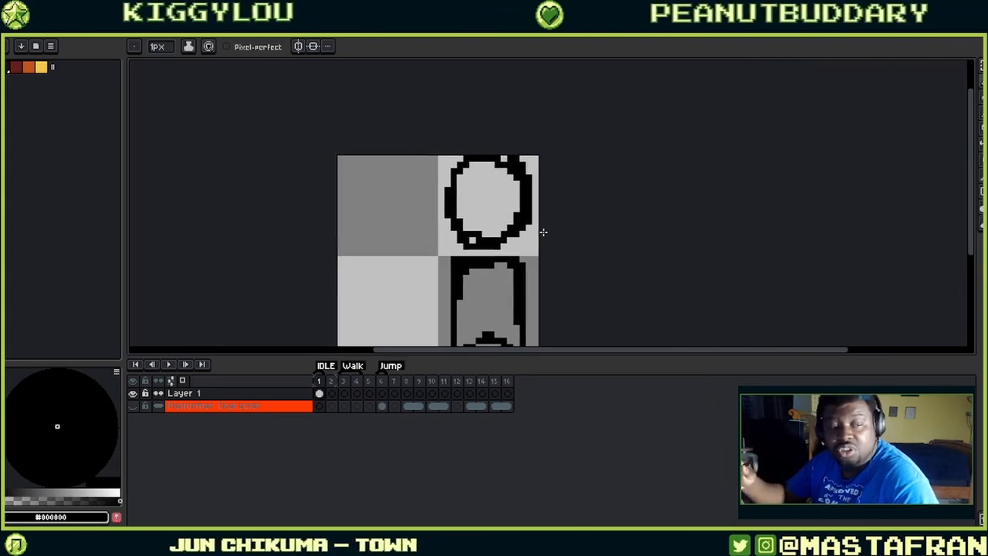
scroll(517, 212, down, 3)
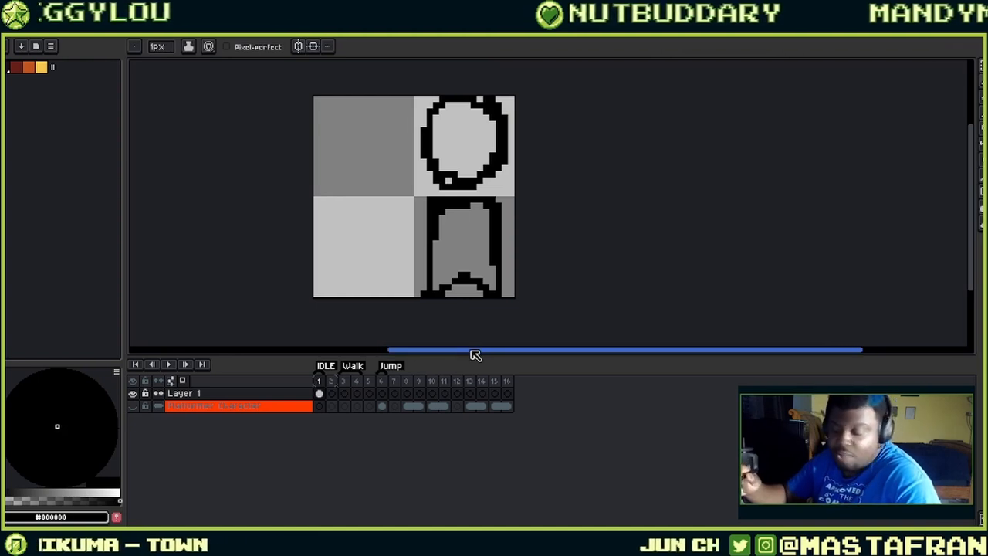
mouse_move(450, 186)
mouse_down()
mouse_move(473, 189)
mouse_move(462, 193)
mouse_up()
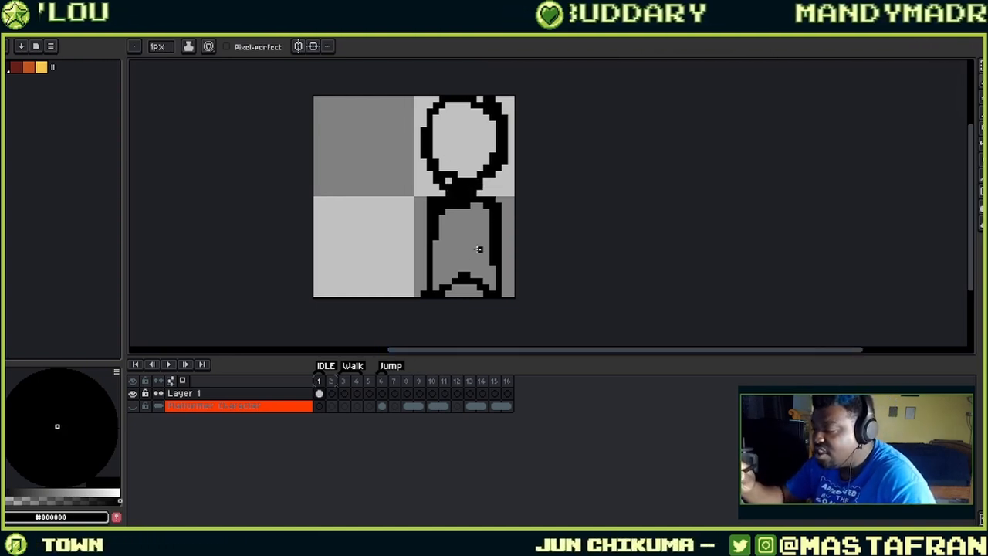
key(v)
key(b)
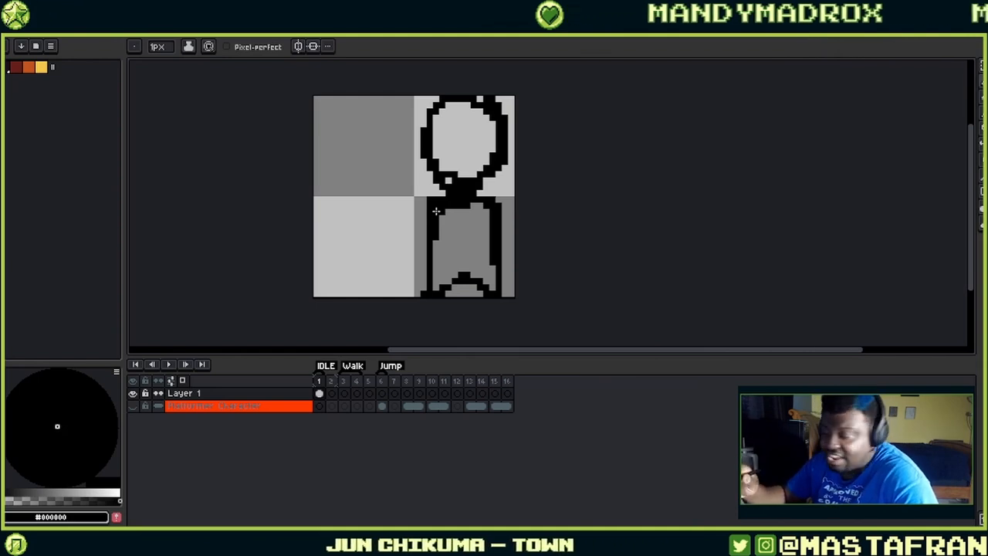
key(x)
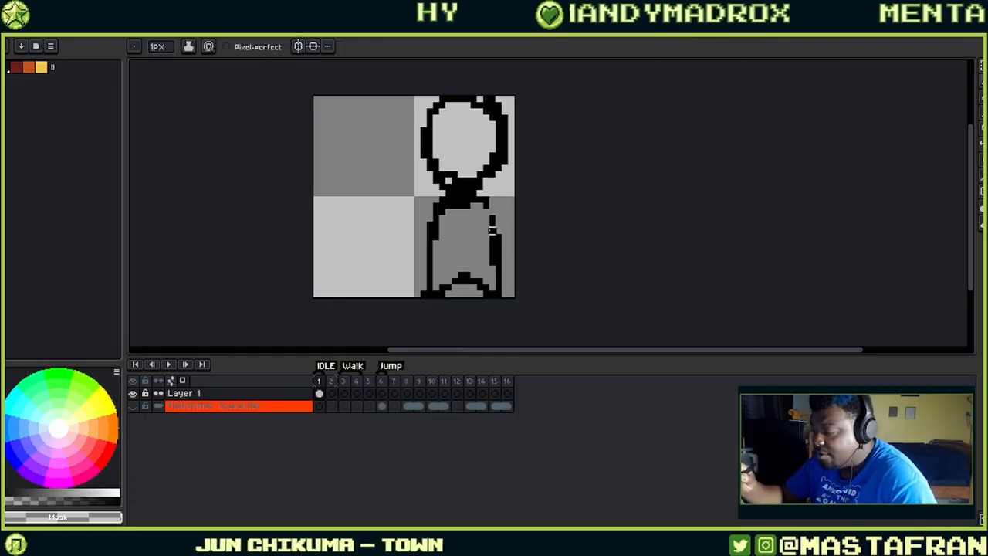
key(x)
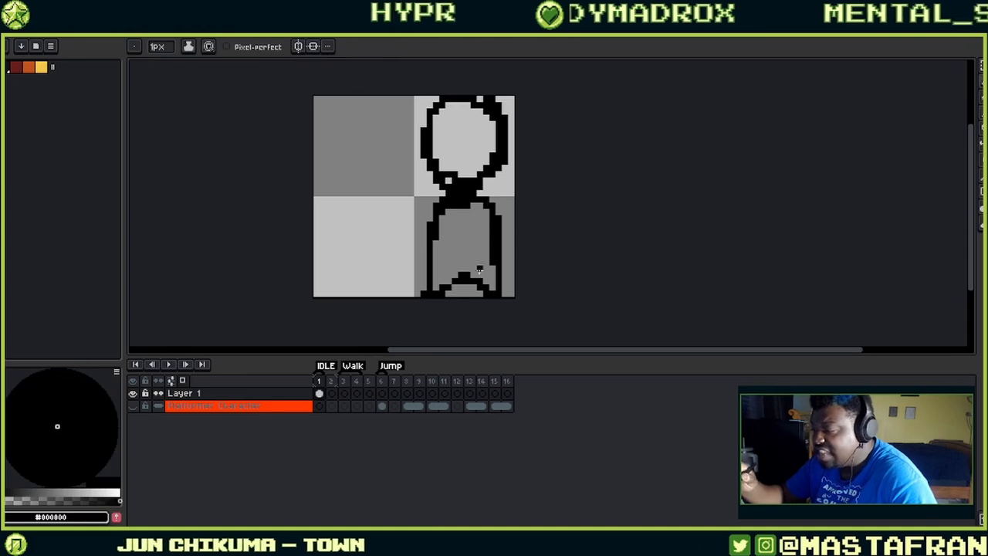
- Erase the character's lower body outline and redraw its sides, hem and feet in black down to the canvas's bottom edge
key(x)
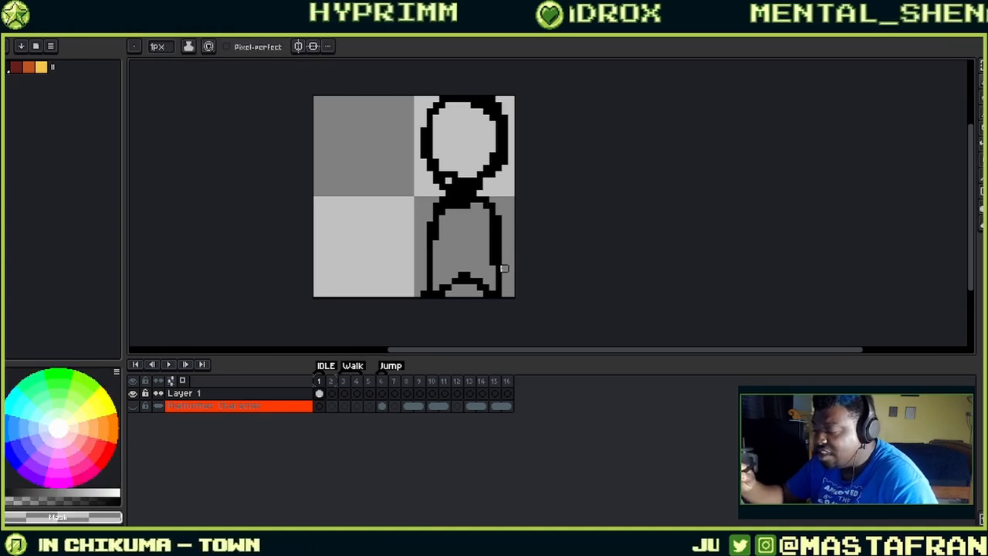
mouse_move(498, 292)
mouse_down()
mouse_move(440, 304)
mouse_move(454, 292)
mouse_move(430, 268)
mouse_up()
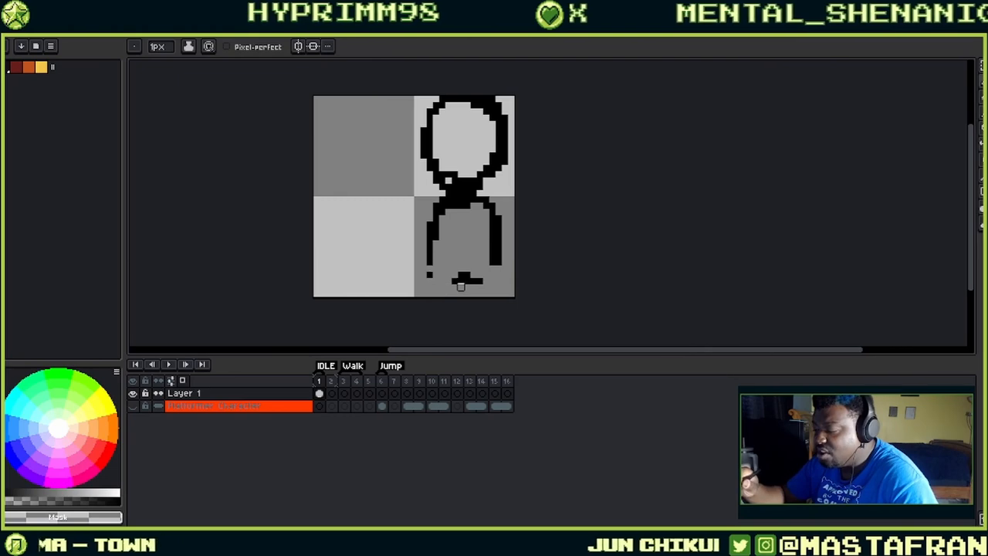
alt+click(502, 260)
drag(499, 256, 476, 293)
alt+click(496, 239)
mouse_move(496, 250)
mouse_down()
mouse_move(492, 276)
mouse_move(420, 294)
mouse_move(434, 268)
mouse_up()
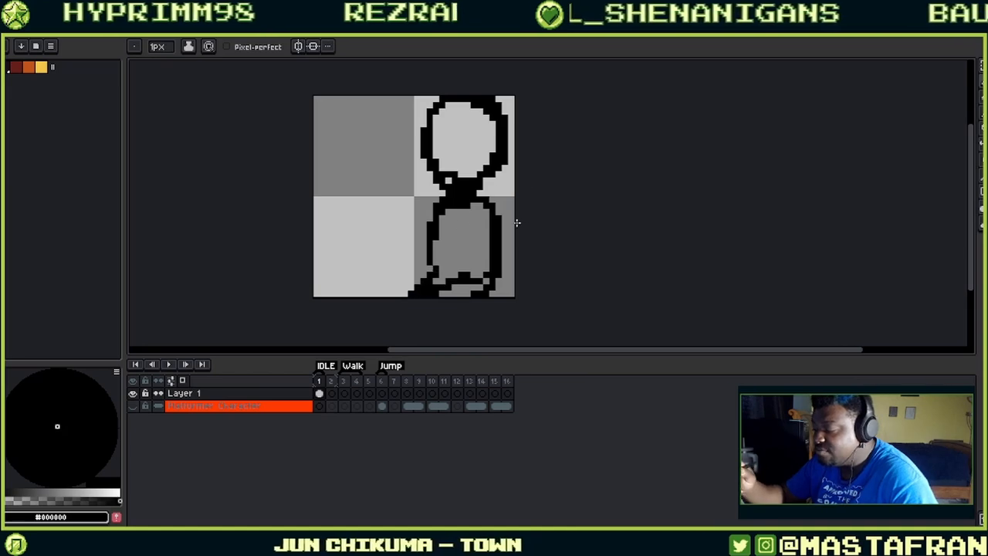
alt+click(497, 287)
click(486, 283)
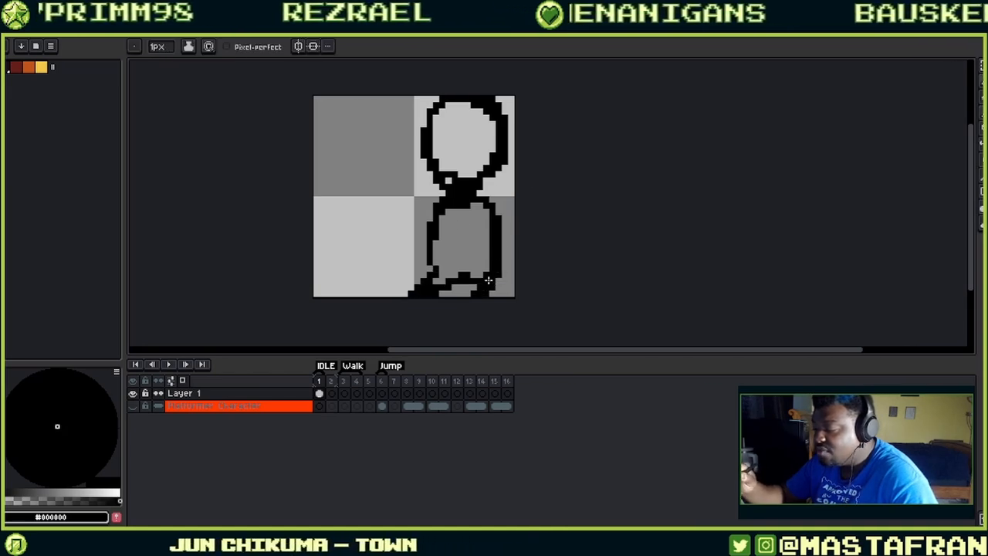
- Move the character into the left two tiles, and outline a second figure's jagged-shouldered torso and spread legs in the right tiles
key(v)
mouse_move(506, 253)
mouse_down()
mouse_move(406, 245)
mouse_move(396, 253)
mouse_move(444, 293)
mouse_move(463, 250)
mouse_move(508, 291)
mouse_up()
key(b)
mouse_move(416, 223)
mouse_down()
mouse_move(497, 195)
mouse_move(487, 198)
mouse_move(498, 210)
mouse_move(513, 187)
mouse_up()
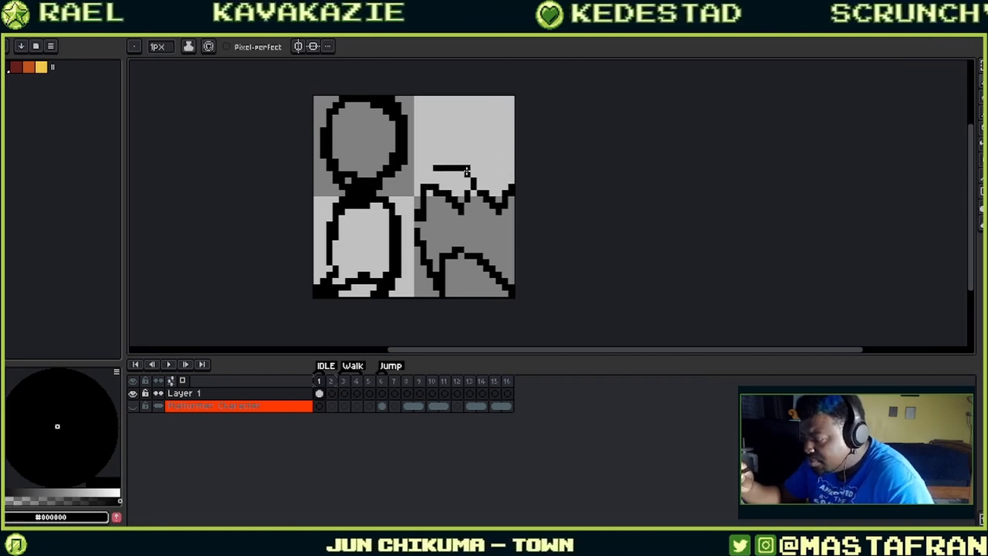
- Draw the second figure's head, neck and facial features in the upper-right tile, and add a vertical line inside its torso
mouse_move(469, 114)
mouse_down()
mouse_move(431, 153)
mouse_move(488, 158)
mouse_move(477, 128)
mouse_up()
drag(429, 171, 423, 193)
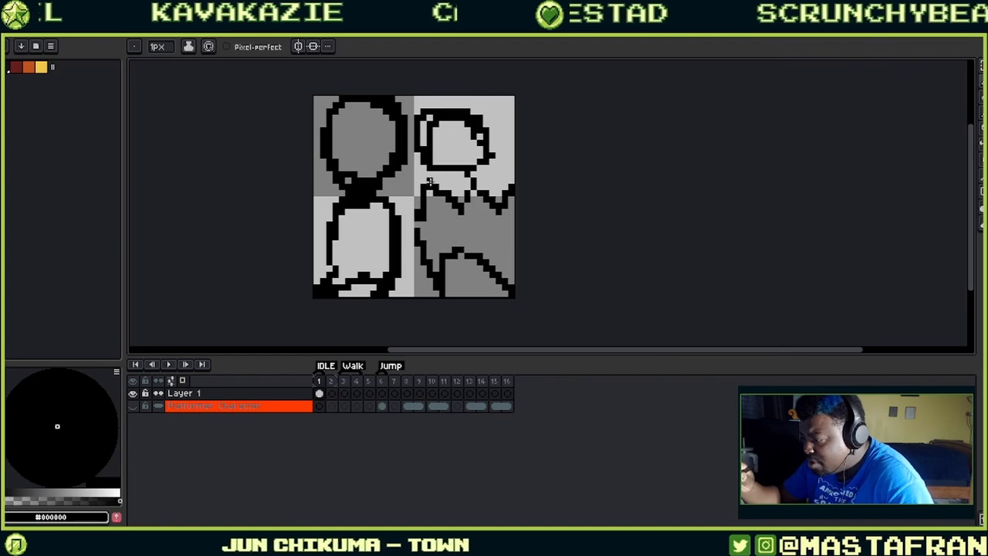
drag(449, 143, 462, 156)
drag(474, 137, 474, 150)
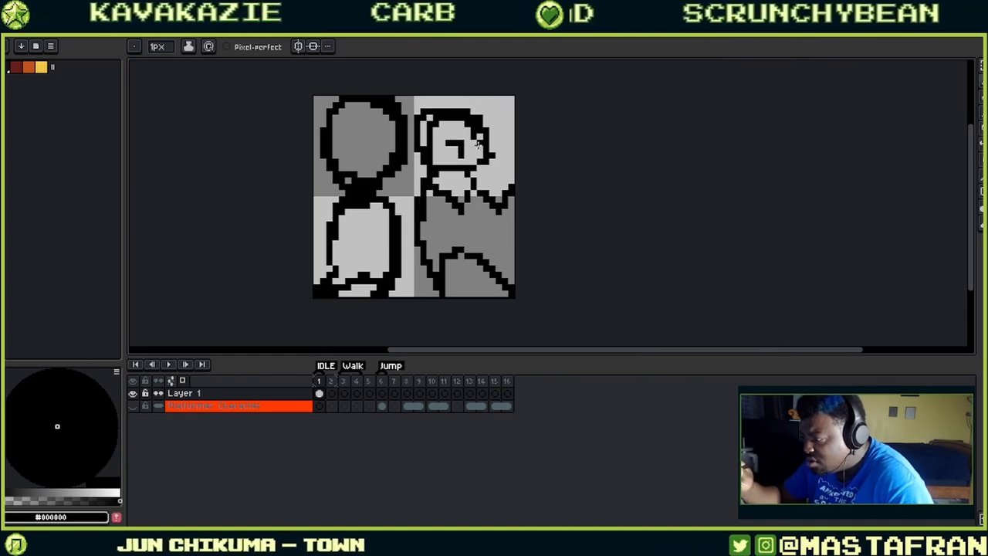
drag(474, 203, 482, 249)
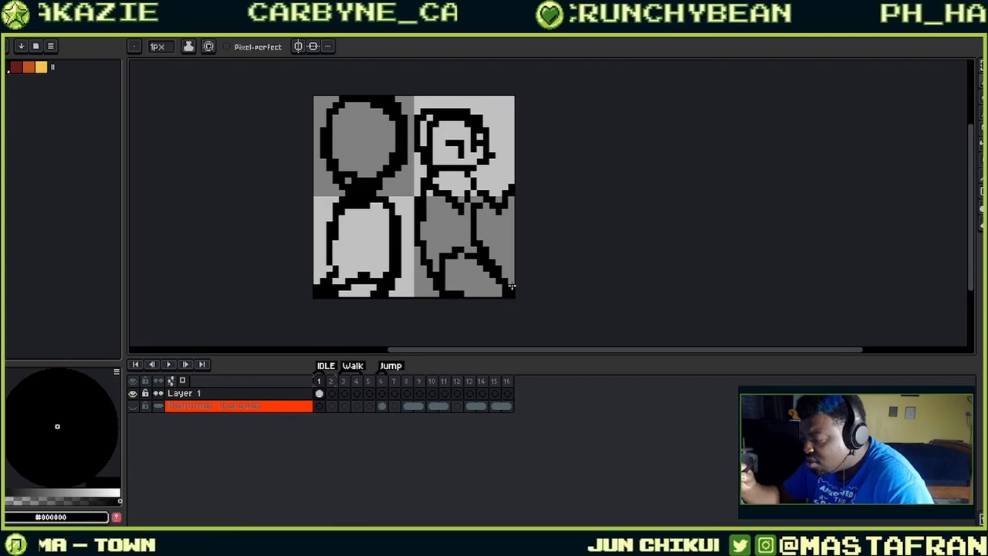
key(ctrl+z)
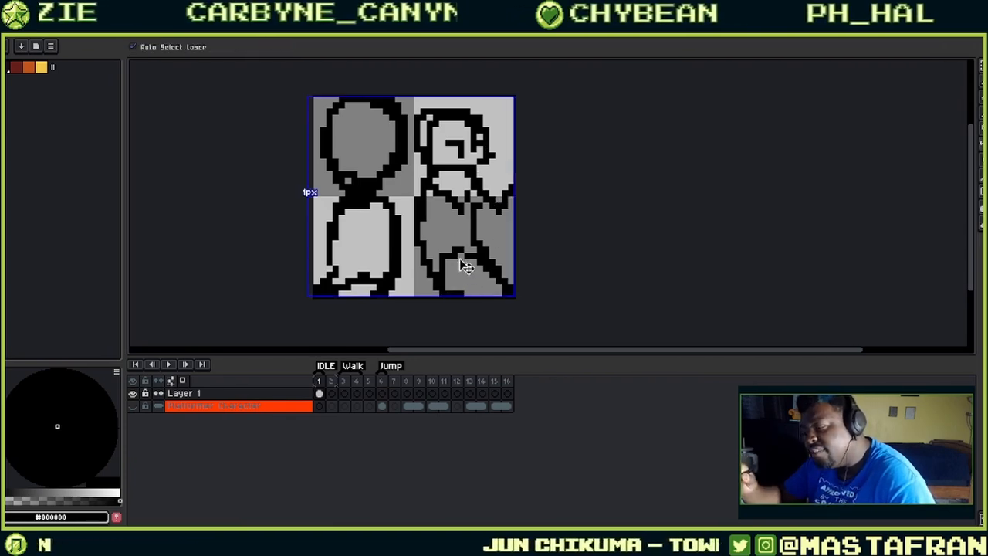
- Select the whole canvas and delete both character sketches from Layer 1
key(m)
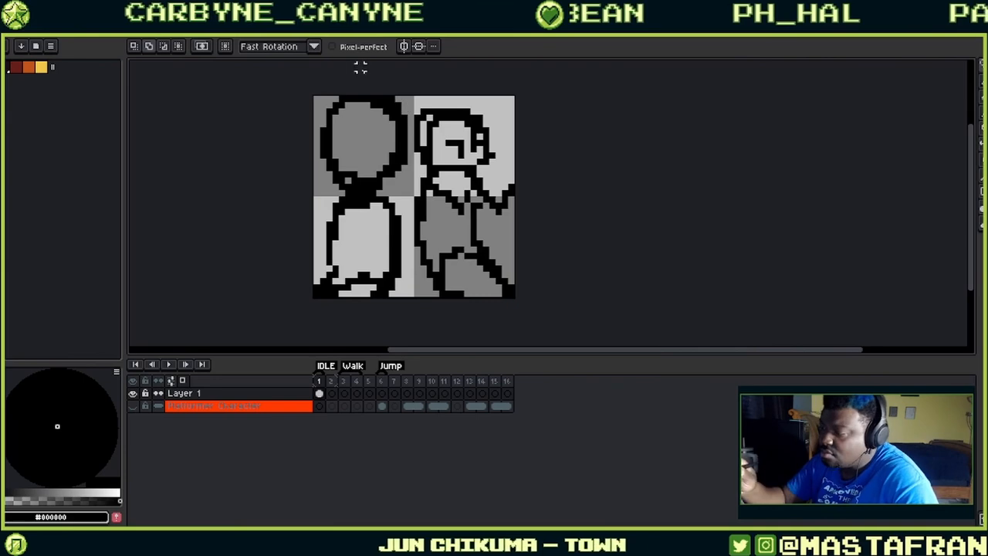
scroll(567, 137, up, 3)
key(ctrl+a)
key(Delete)
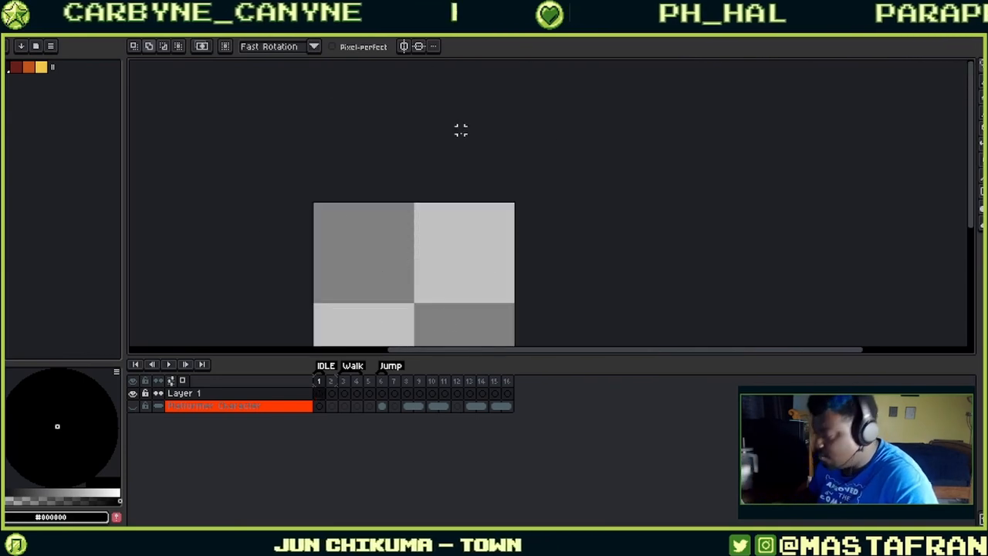
scroll(472, 180, down, 3)
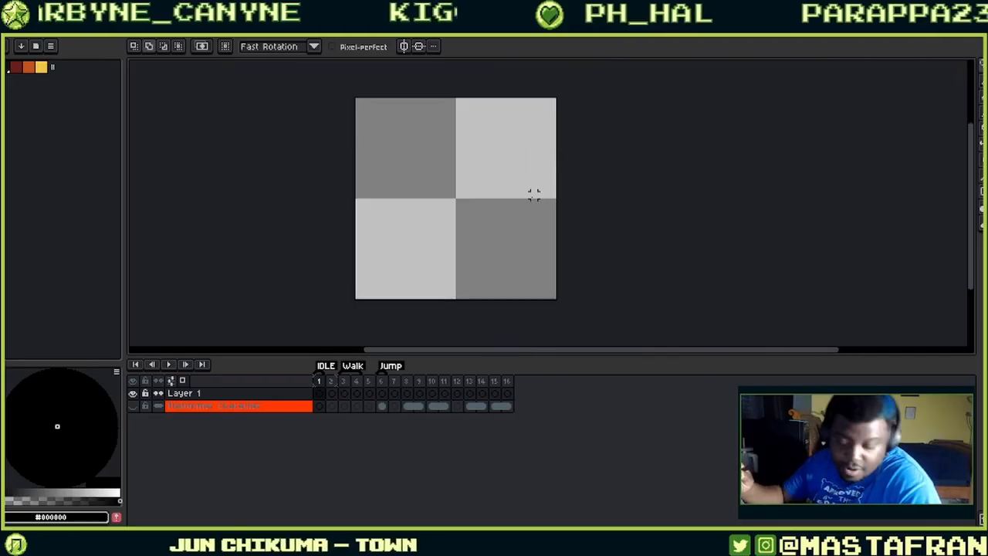
- Sketch a new black figure across all four tiles, with a small round head, a leaning torso and wide-spread legs
key(b)
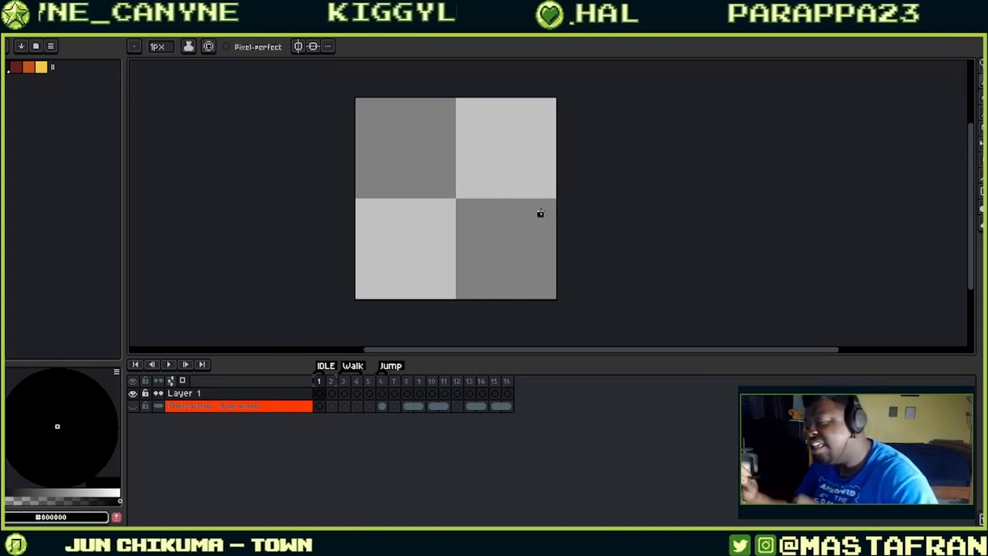
drag(508, 176, 554, 165)
mouse_move(495, 104)
mouse_down()
mouse_move(469, 159)
mouse_move(509, 165)
mouse_up()
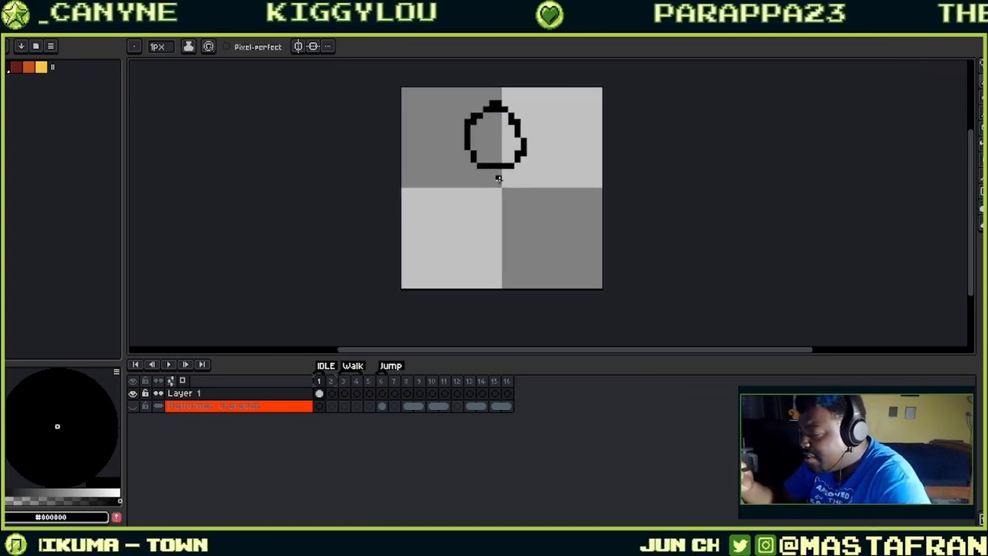
mouse_move(410, 280)
mouse_down()
mouse_move(500, 168)
mouse_move(529, 248)
mouse_move(510, 285)
mouse_up()
drag(523, 223, 531, 246)
mouse_move(416, 277)
mouse_down()
mouse_move(417, 268)
mouse_move(492, 248)
mouse_move(521, 264)
mouse_up()
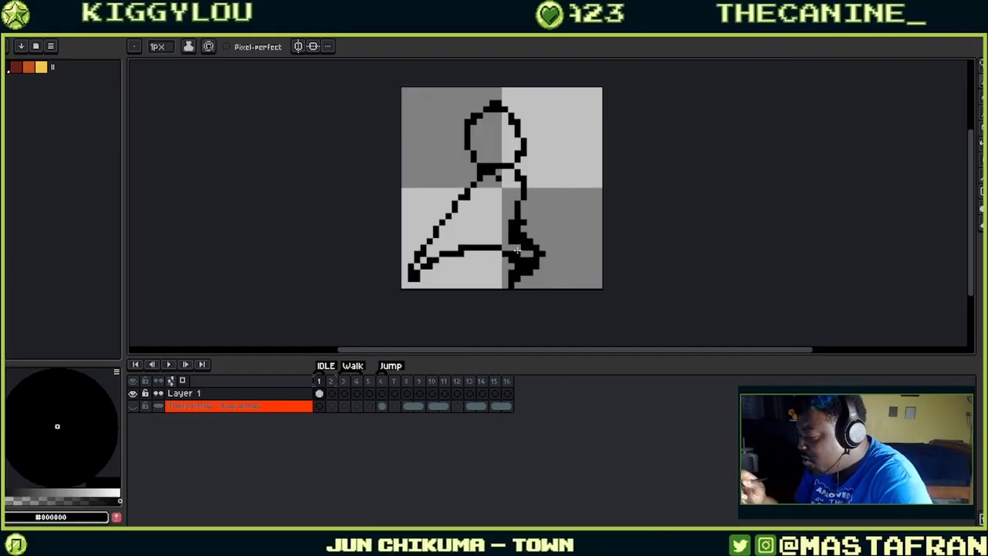
- Add a bent arm on each side of the figure and draw a larger head outline around the small one
drag(530, 199, 574, 198)
mouse_move(474, 187)
mouse_down()
mouse_move(429, 193)
mouse_move(423, 216)
mouse_up()
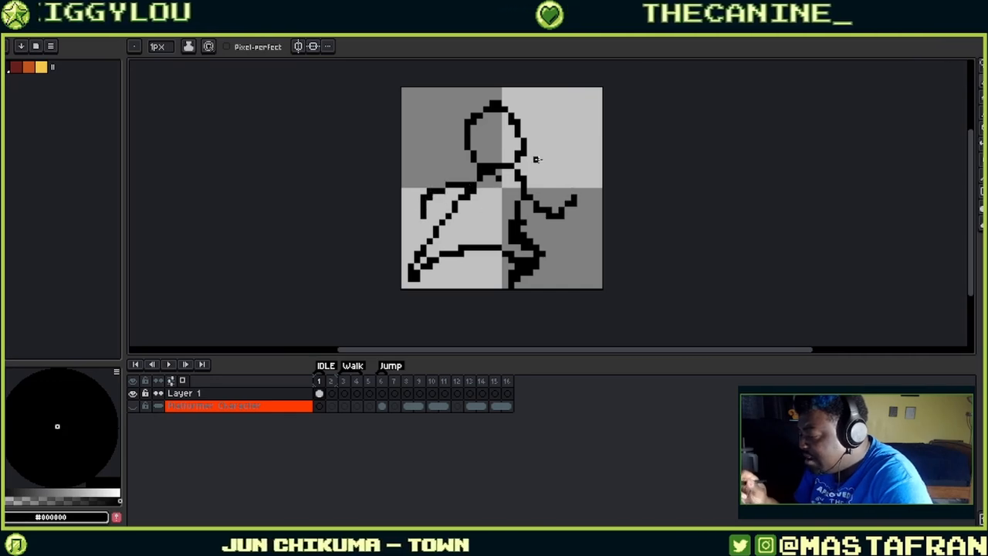
mouse_move(519, 176)
mouse_down()
mouse_move(556, 146)
mouse_move(515, 153)
mouse_up()
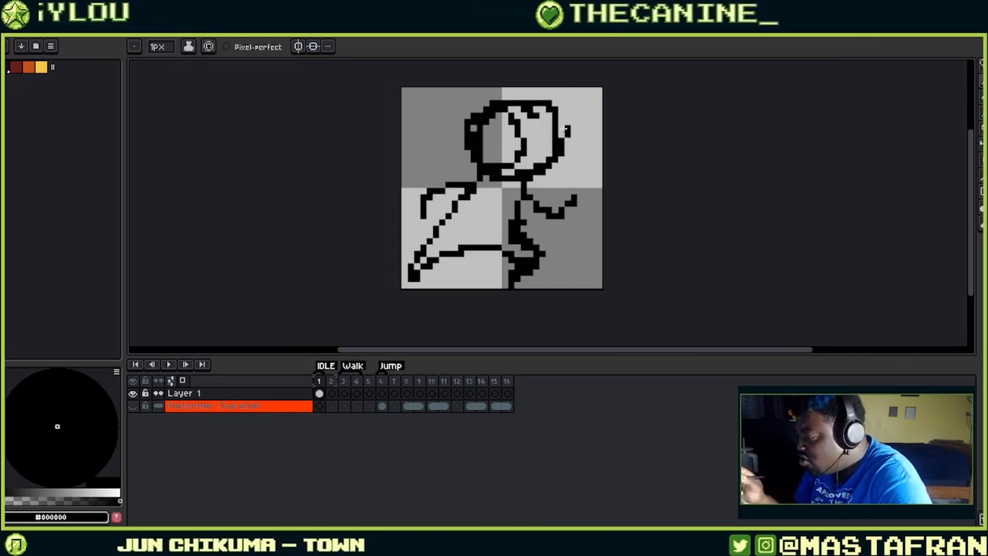
- Shift the figure slightly right, fill out its feet along the canvas's bottom edge, and thicken both arms
key(v)
drag(543, 274, 551, 268)
key(ctrl+z)
key(b)
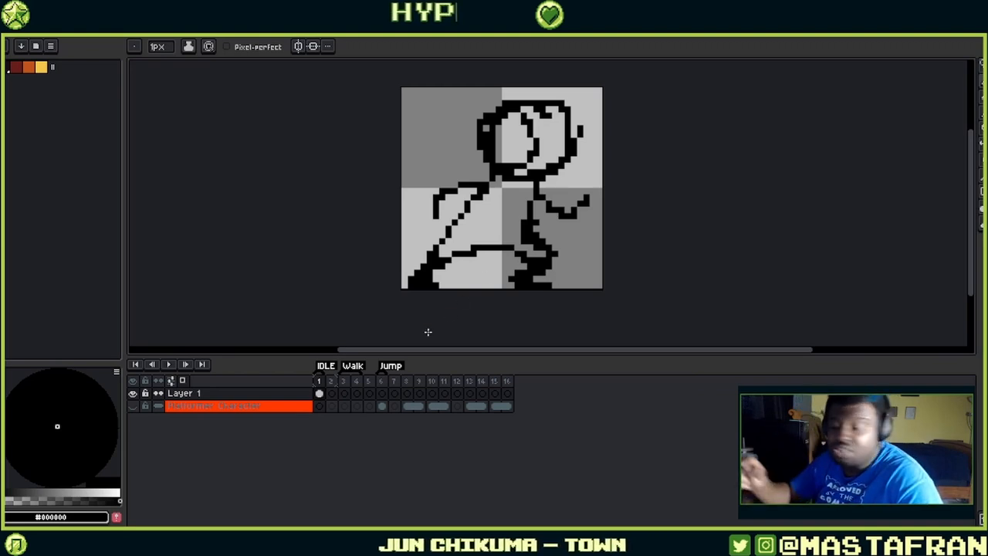
mouse_move(539, 211)
mouse_down()
mouse_move(565, 206)
mouse_move(534, 201)
mouse_up()
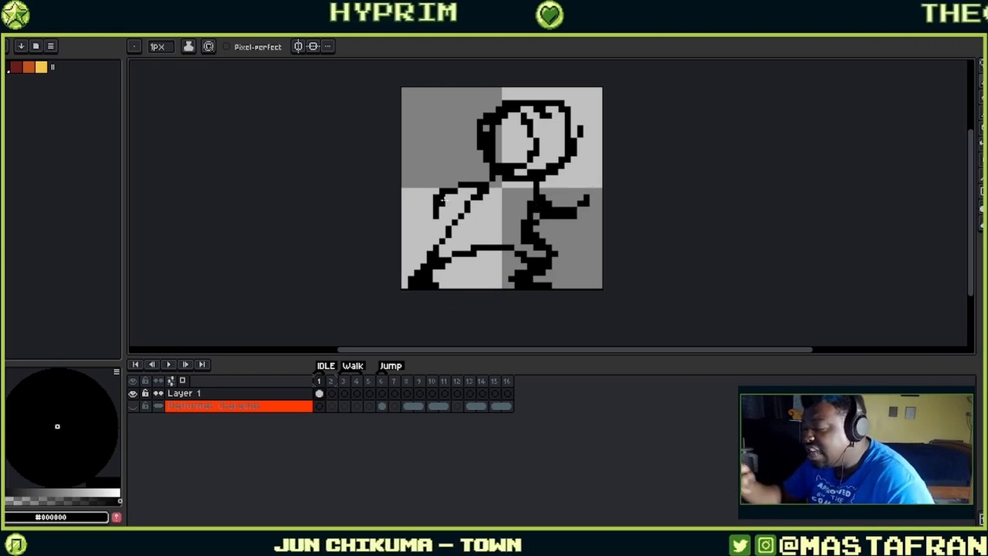
drag(462, 191, 478, 195)
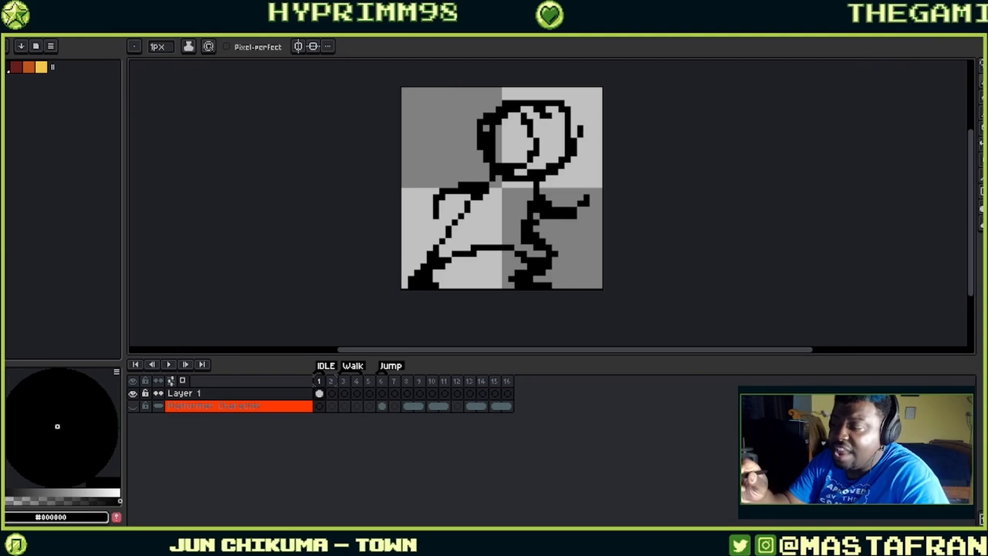
- Scale the sprite to 48 px wide and 48 px high with locked ratio and nearest-neighbor interpolation
click(27, 15)
click(55, 16)
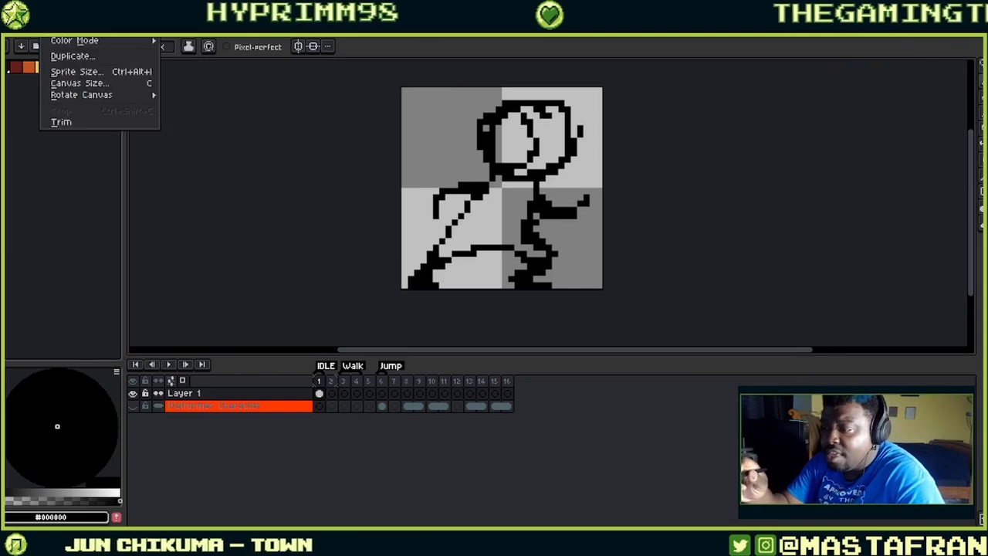
mouse_move(65, 42)
mouse_move(27, 15)
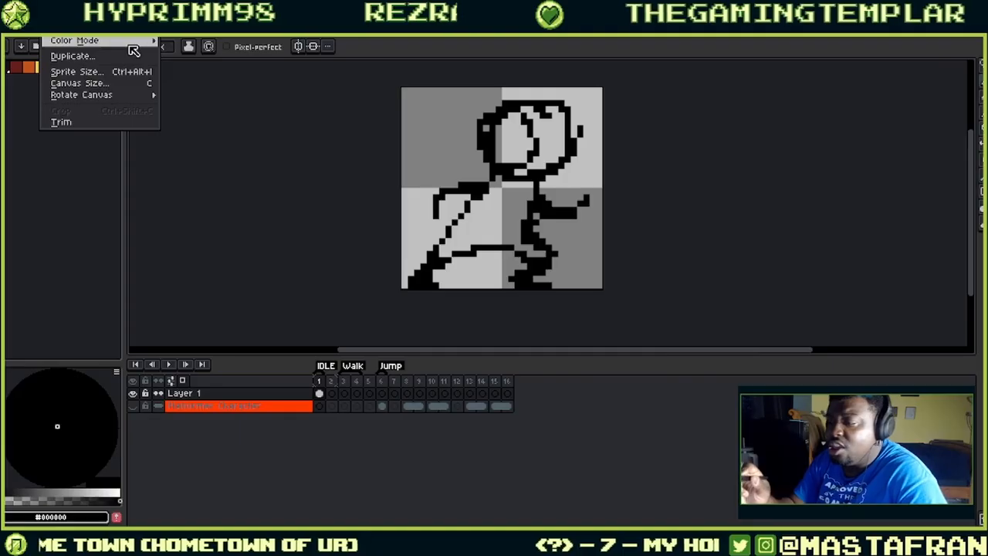
mouse_move(114, 40)
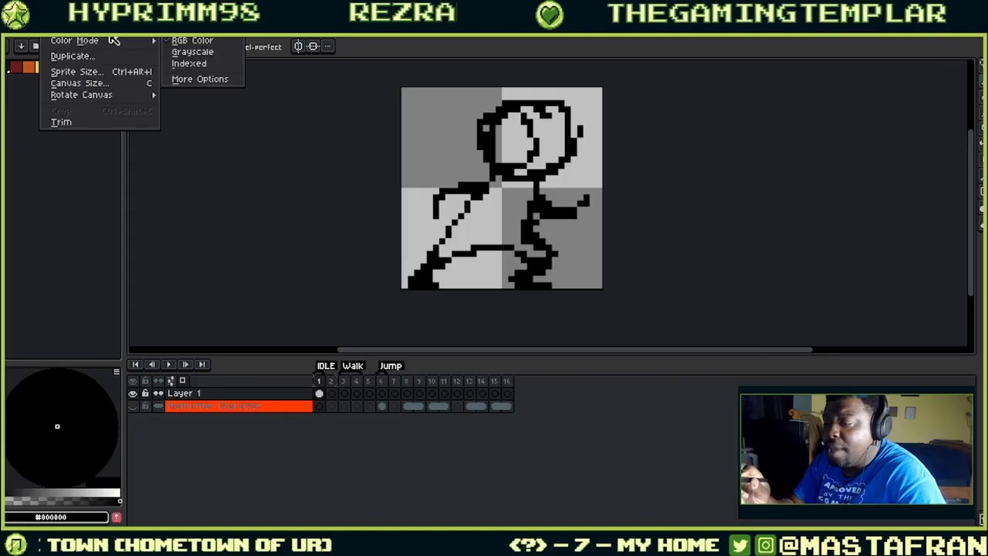
click(121, 74)
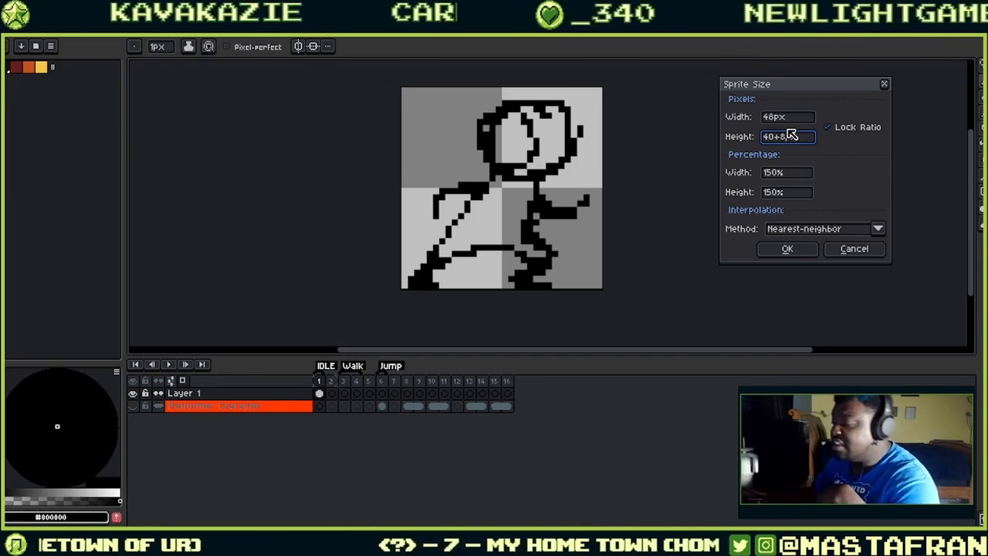
key(Return)
scroll(823, 152, down, 1)
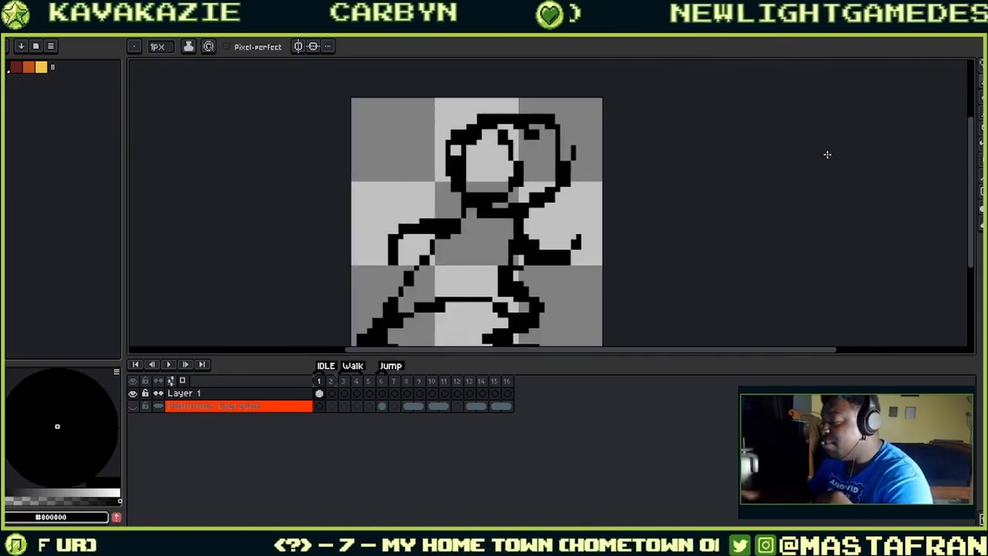
scroll(823, 152, up, 1)
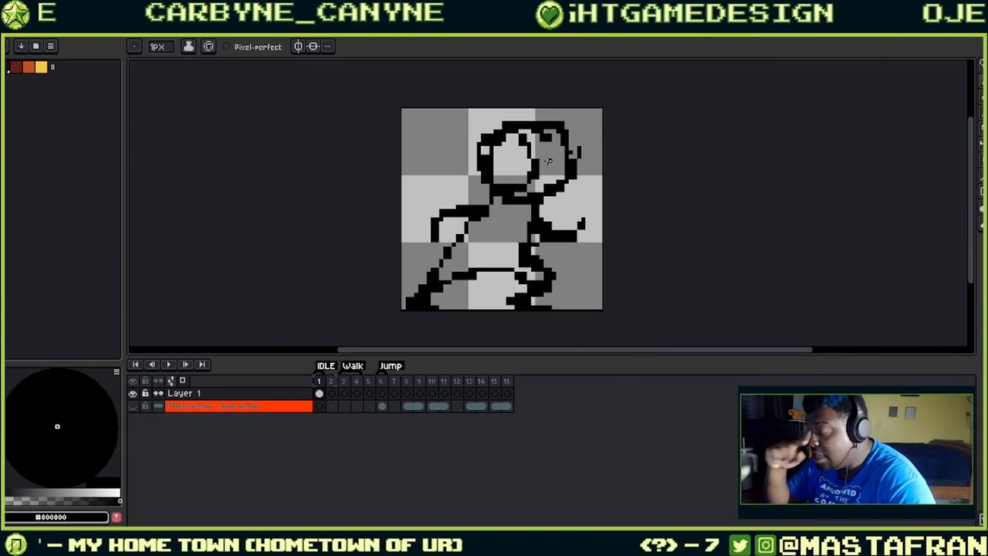
key(ctrl)
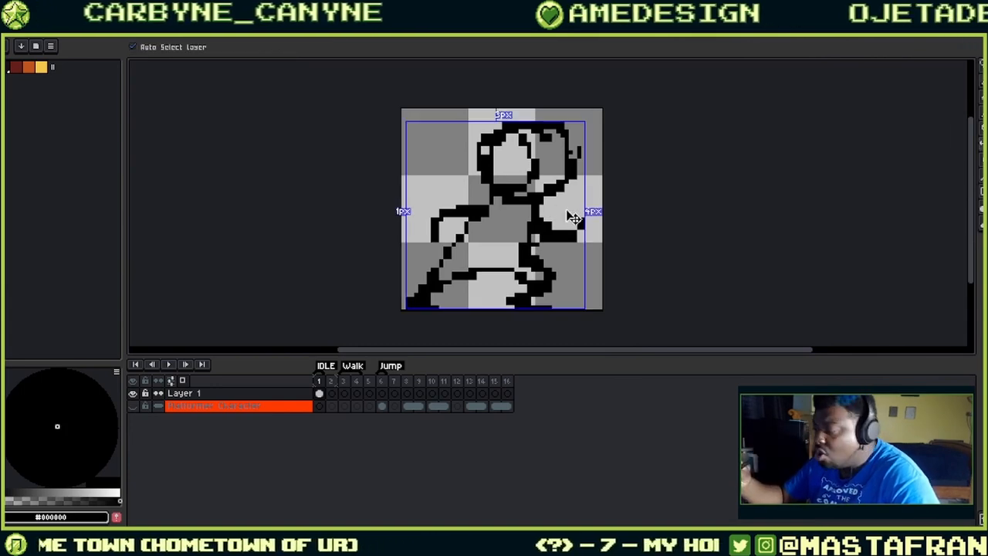
- Undo the sprite scaling and enlarge the canvas around the centred figure to 40 px wide and 40 px high
scroll(563, 228, down, 2)
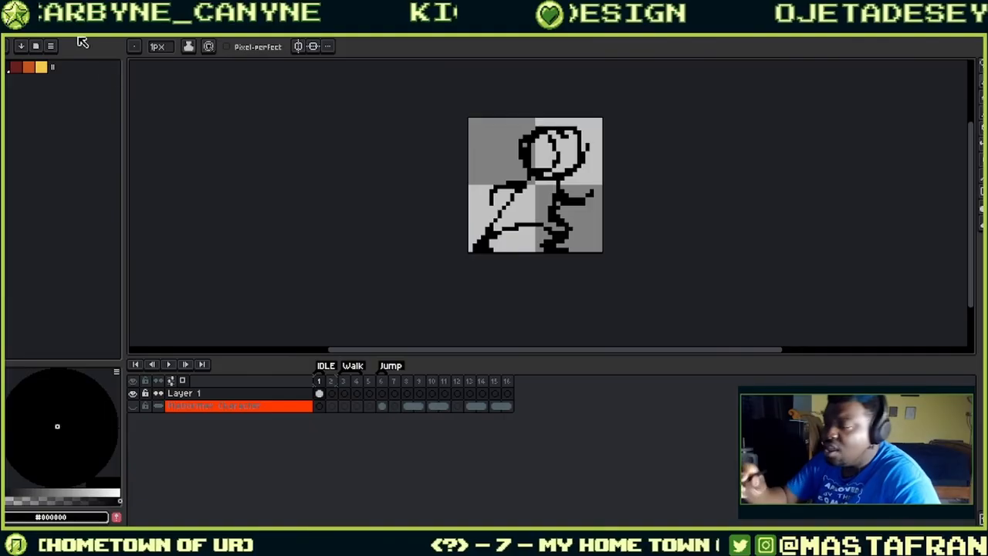
click(77, 32)
click(114, 82)
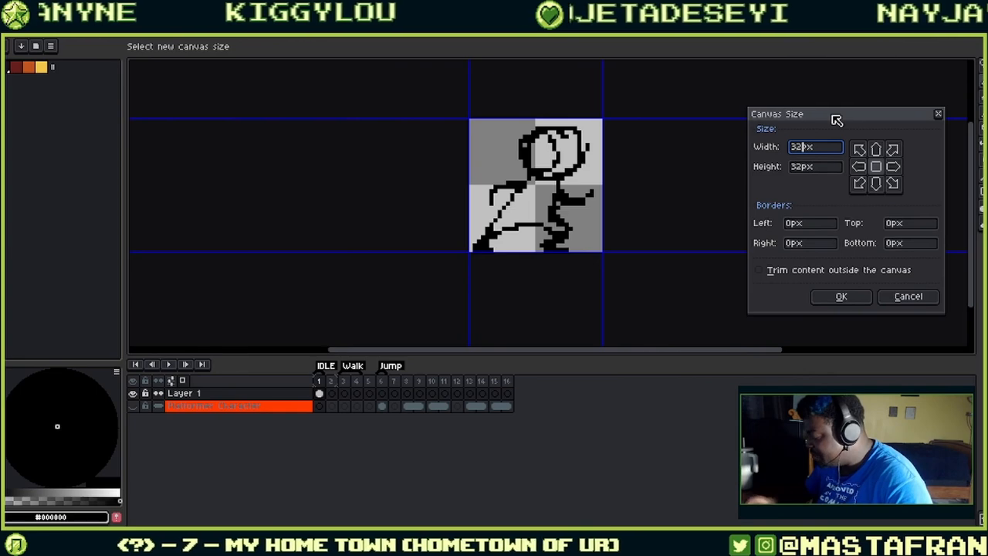
text(+8)
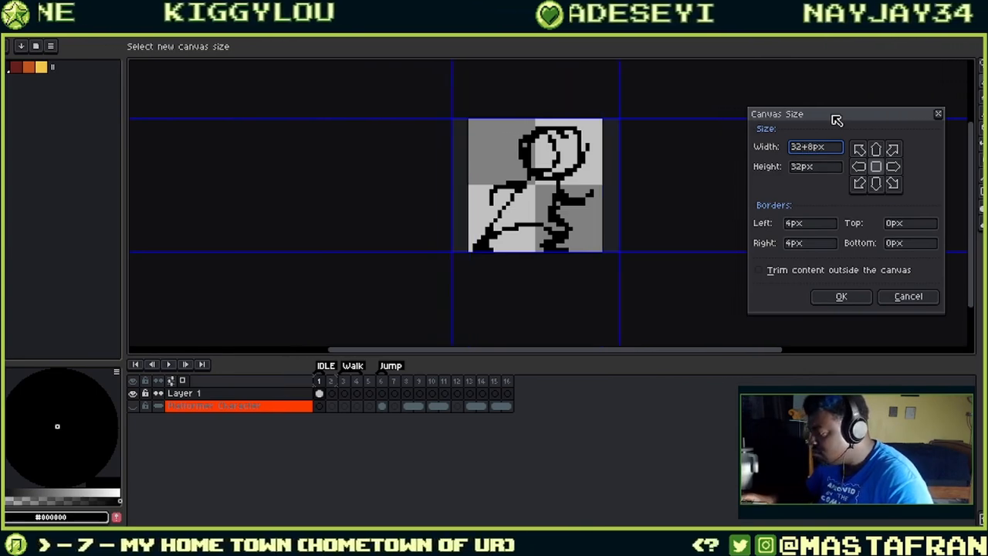
click(807, 168)
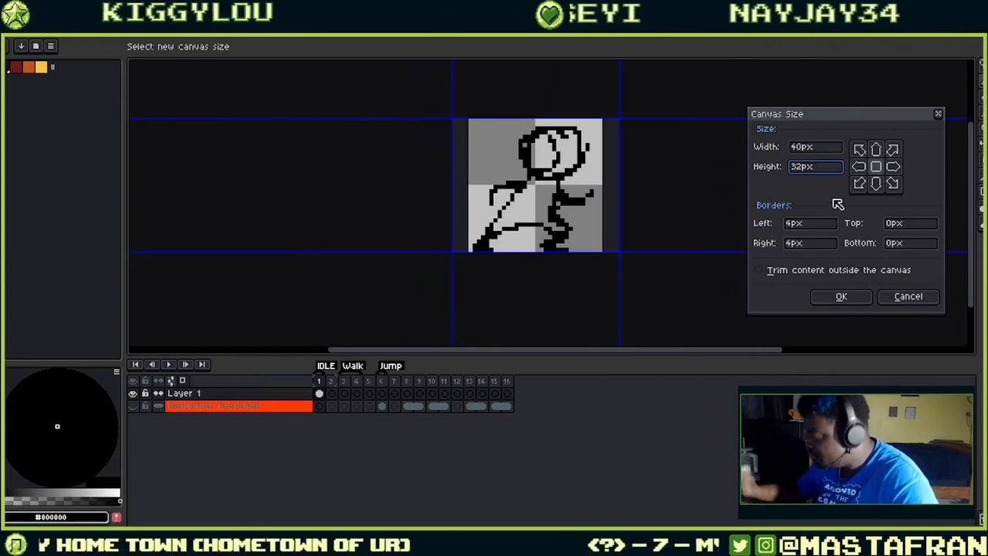
text(+8)
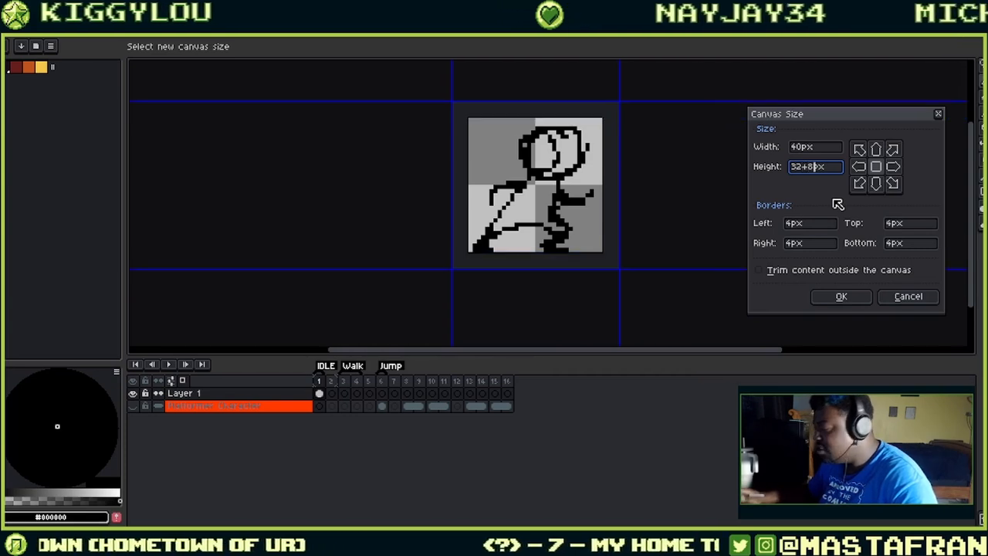
key(Return)
- Move the whole figure up and right, and shift the body below the head slightly left
key(m)
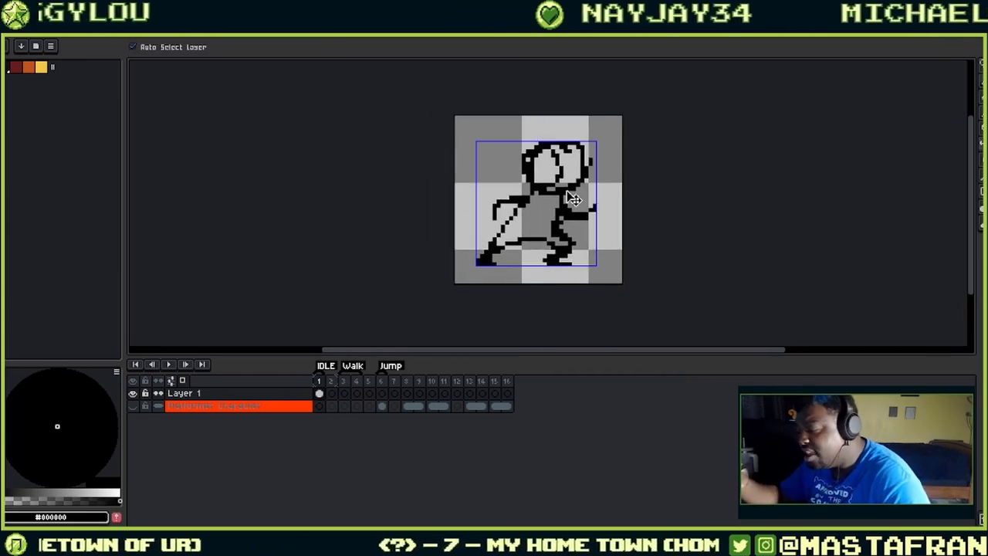
drag(577, 200, 594, 185)
key(b)
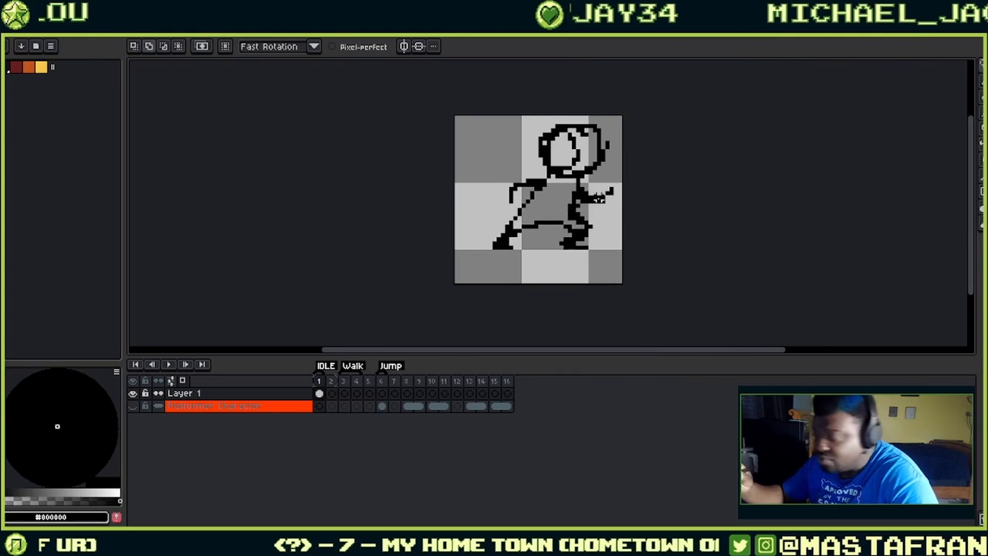
mouse_move(627, 197)
mouse_down()
mouse_move(590, 178)
mouse_move(580, 201)
mouse_up()
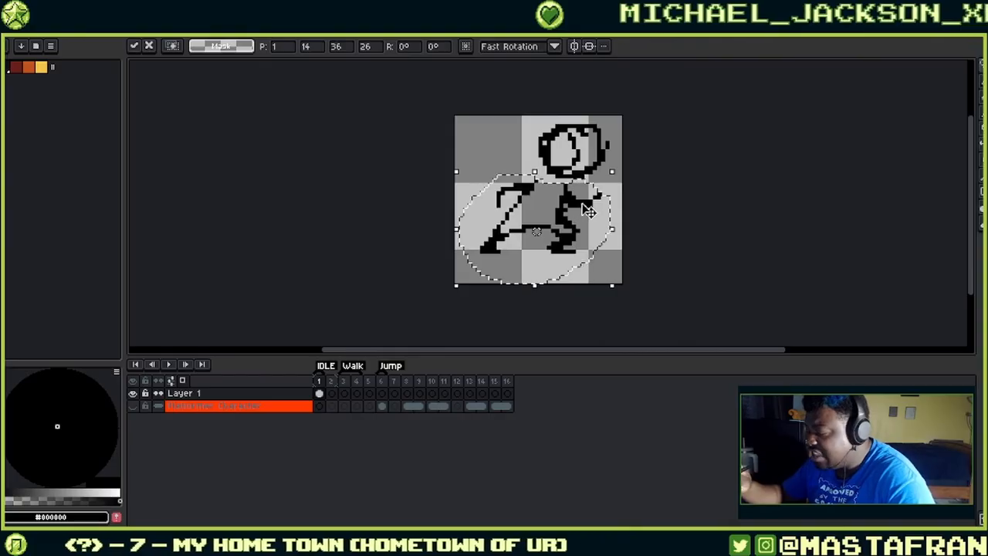
key(ctrl+d)
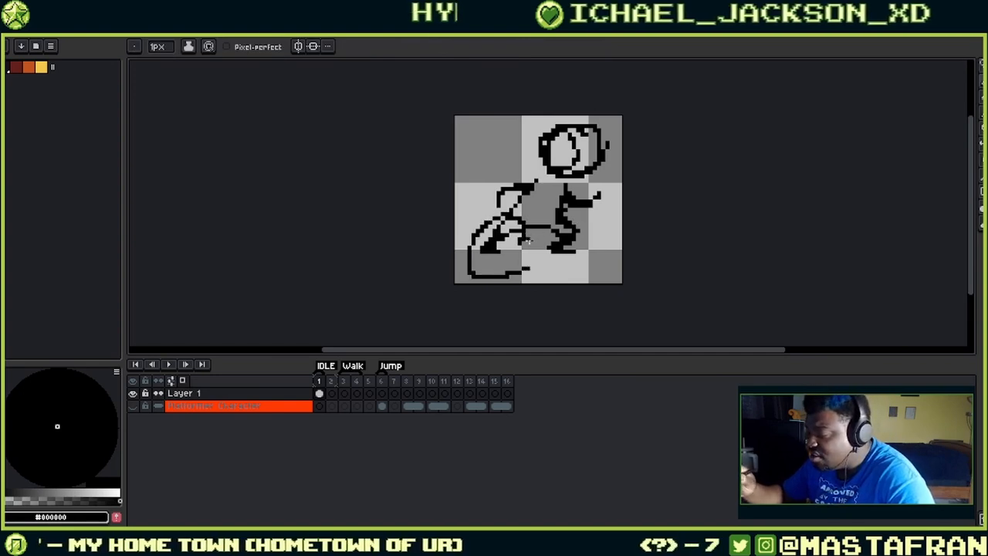
- Remove the stray stroke, move both legs down toward the canvas's lower edge, and redraw fuller limbs with a larger head outline
key(ctrl+z)
key(q)
mouse_move(528, 240)
mouse_down()
mouse_move(507, 223)
mouse_move(498, 269)
mouse_move(514, 242)
mouse_move(510, 259)
mouse_move(511, 234)
mouse_move(512, 253)
mouse_move(503, 249)
mouse_move(590, 220)
mouse_move(580, 248)
mouse_up()
key(ctrl+d)
key(b)
key(ctrl+z)
key(q)
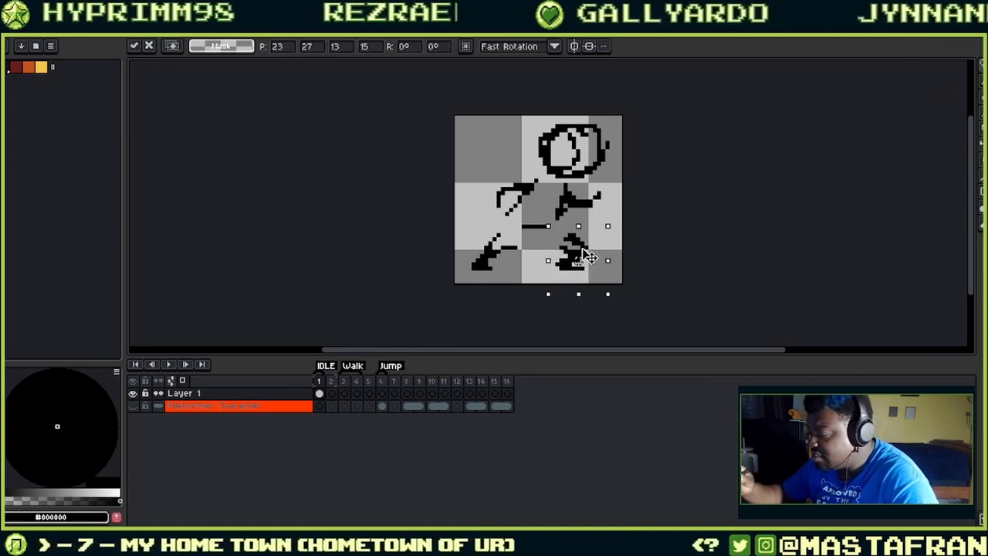
key(ctrl+d)
key(b)
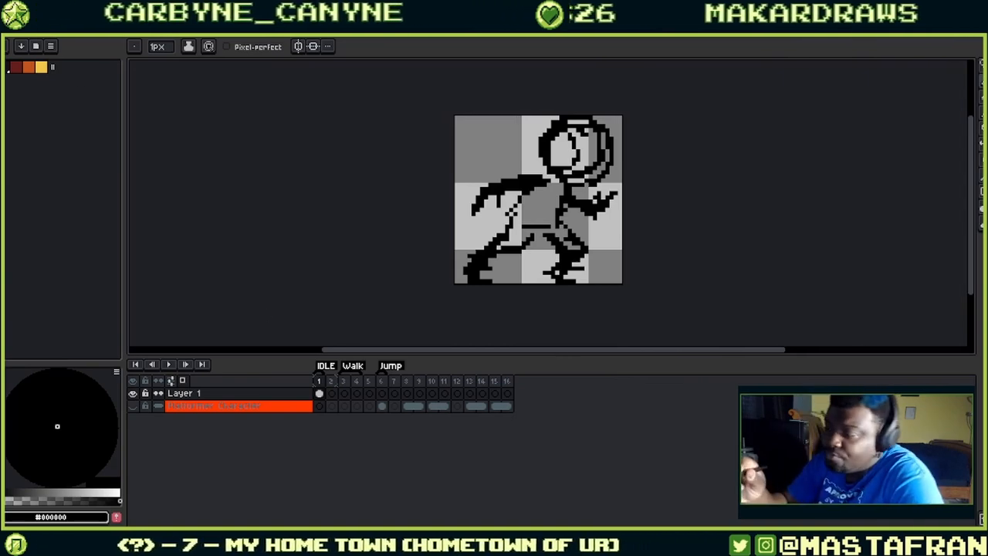
- Enlarge the canvas around the figure to 48 px wide and 48 px high, keeping the drawing centred
click(54, 17)
click(77, 82)
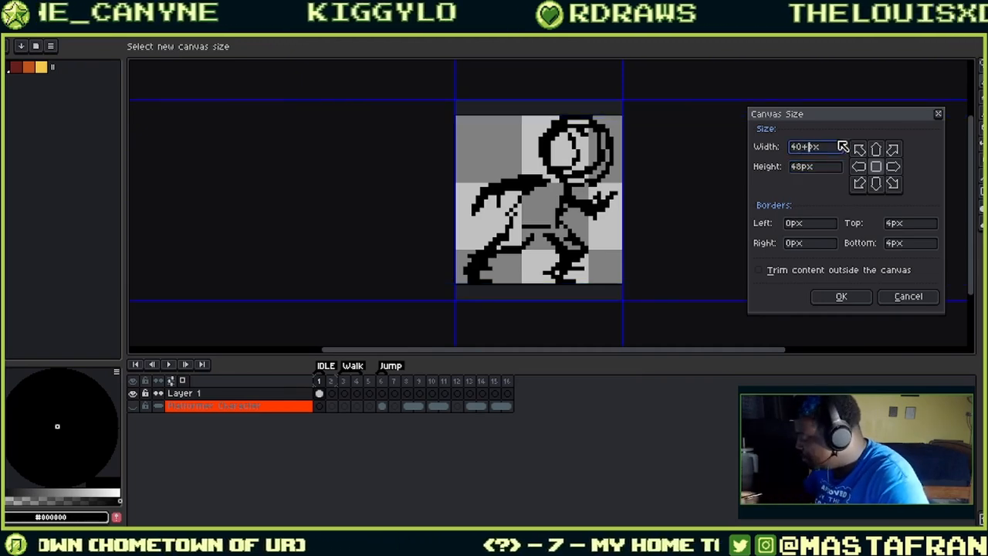
key(Return)
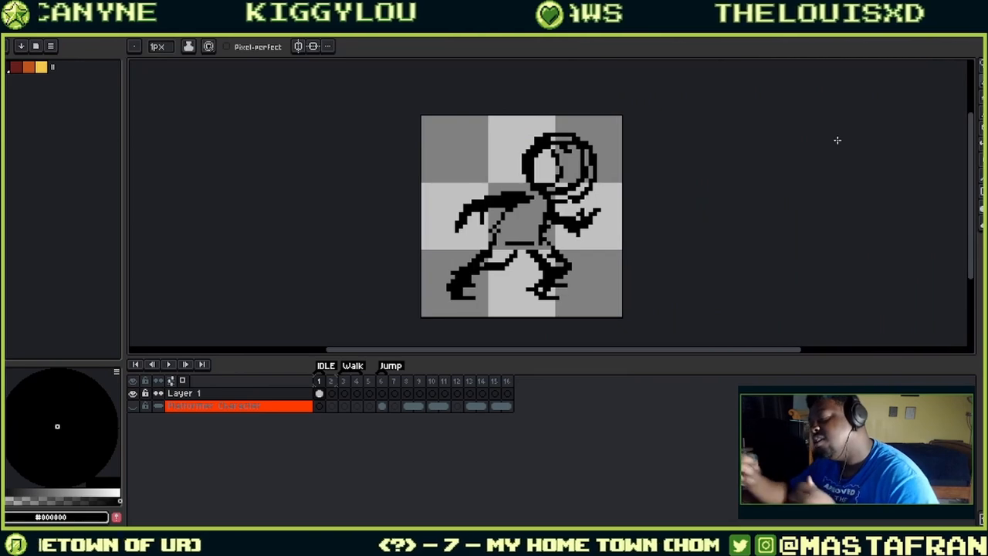
- Reposition the figure within the enlarged canvas, leaving empty space beneath its feet
key(ctrl)
mouse_move(575, 230)
mouse_down()
mouse_move(566, 242)
mouse_move(579, 247)
mouse_move(579, 239)
mouse_up()
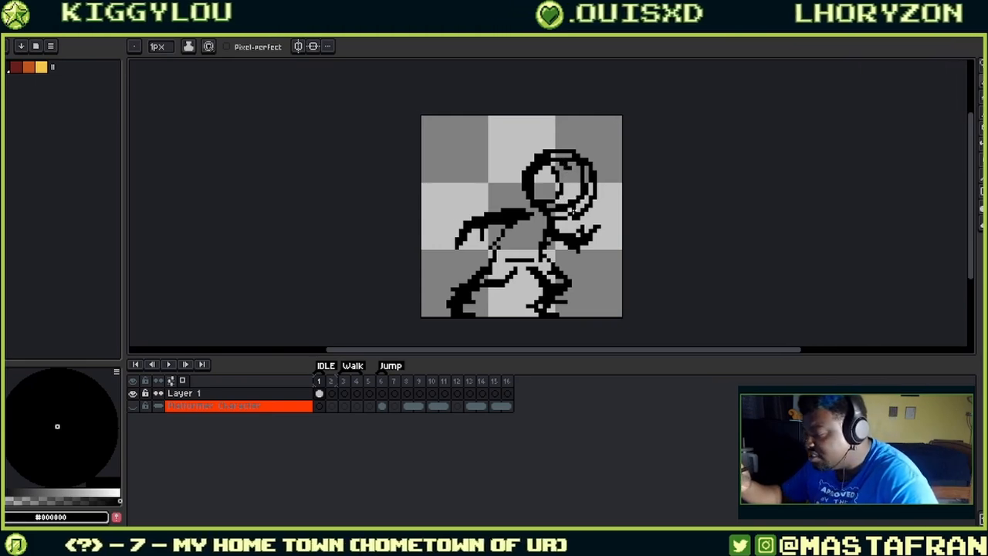
key(ctrl)
drag(575, 270, 571, 255)
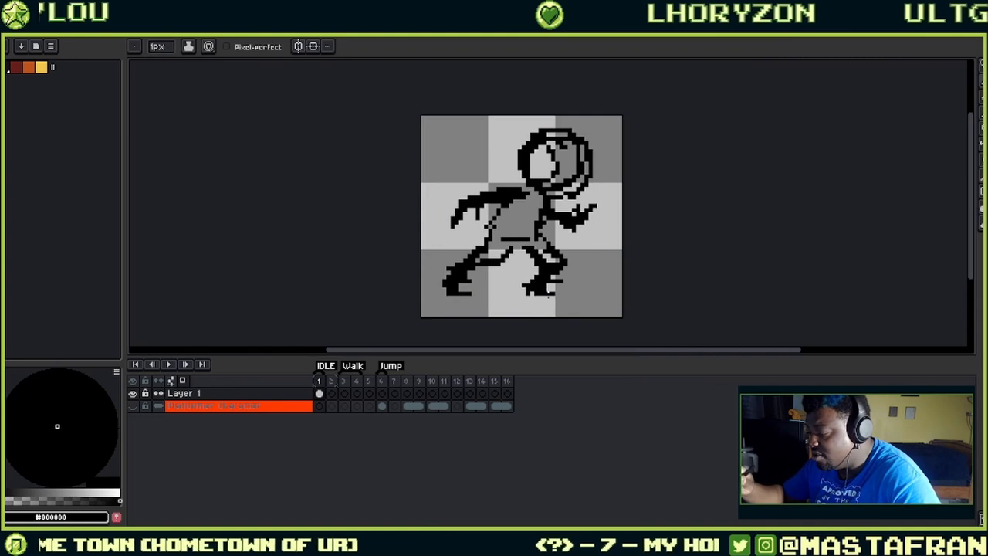
- Replace the lower legs with longer ones reaching the canvas's bottom edge, and shift the upper body right
key(m)
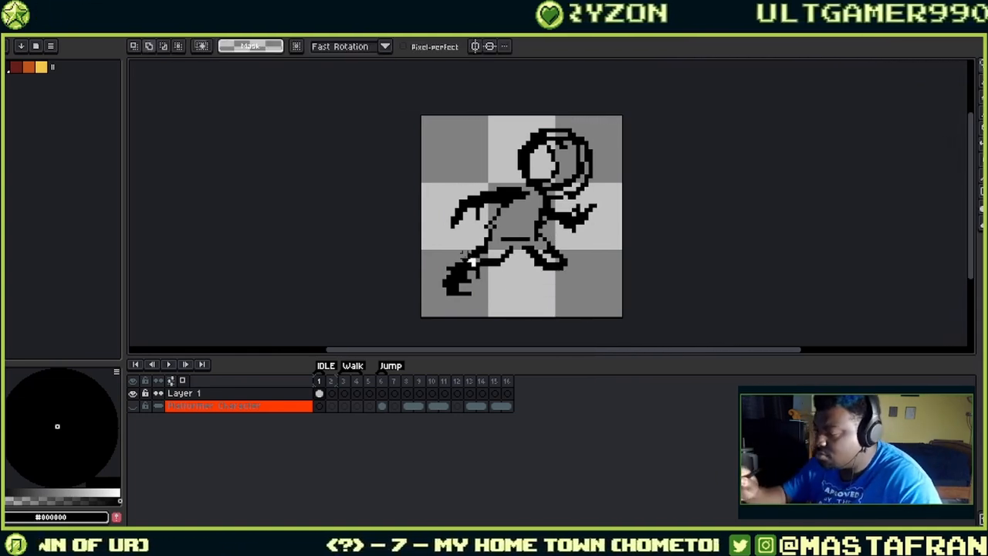
key(b)
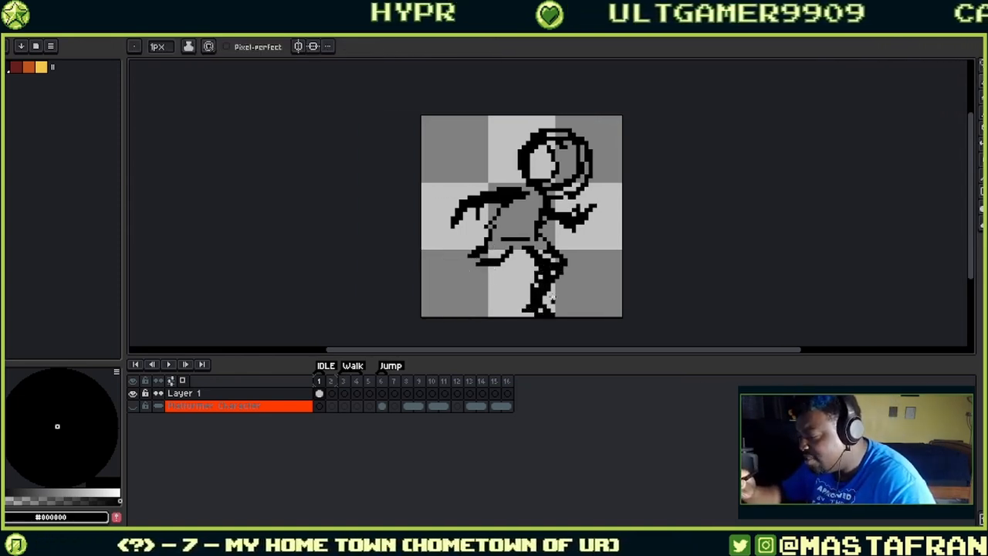
mouse_move(481, 275)
mouse_down()
mouse_move(428, 297)
mouse_move(573, 271)
mouse_up()
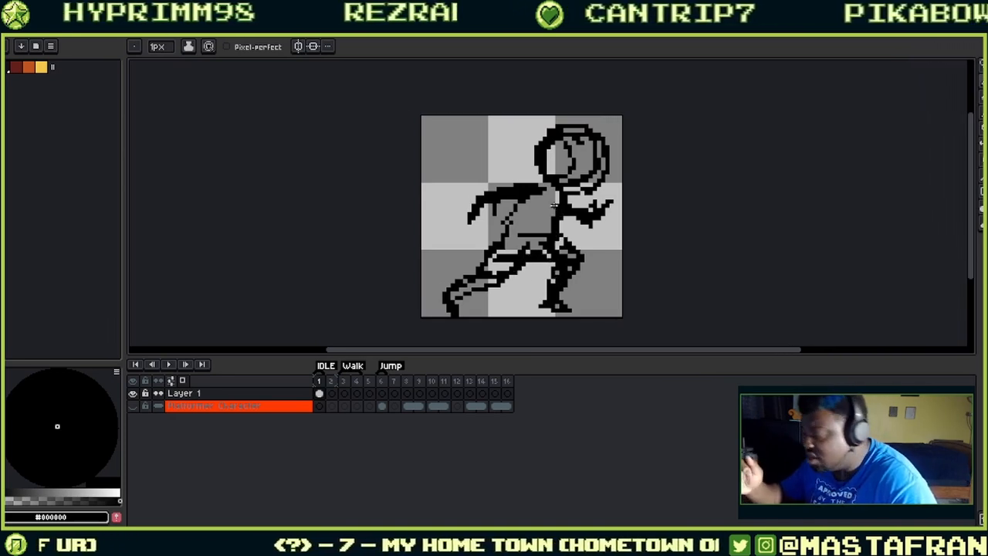
- Erase the torso and upper legs, and move the head slightly up and the rear arm outward to the left
click(981, 97)
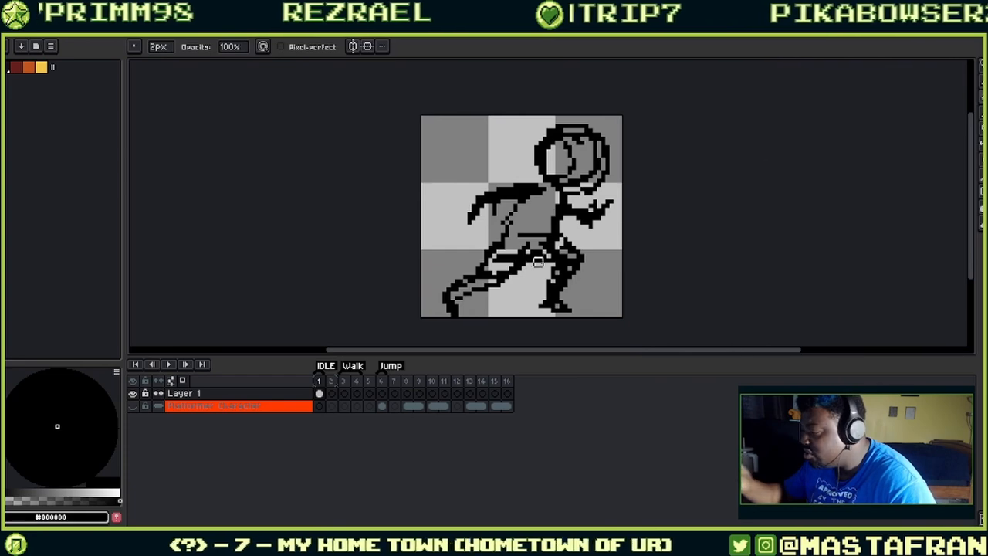
mouse_move(537, 262)
mouse_down()
mouse_move(503, 233)
mouse_move(559, 235)
mouse_move(495, 258)
mouse_move(562, 287)
mouse_up()
click(980, 83)
click(980, 65)
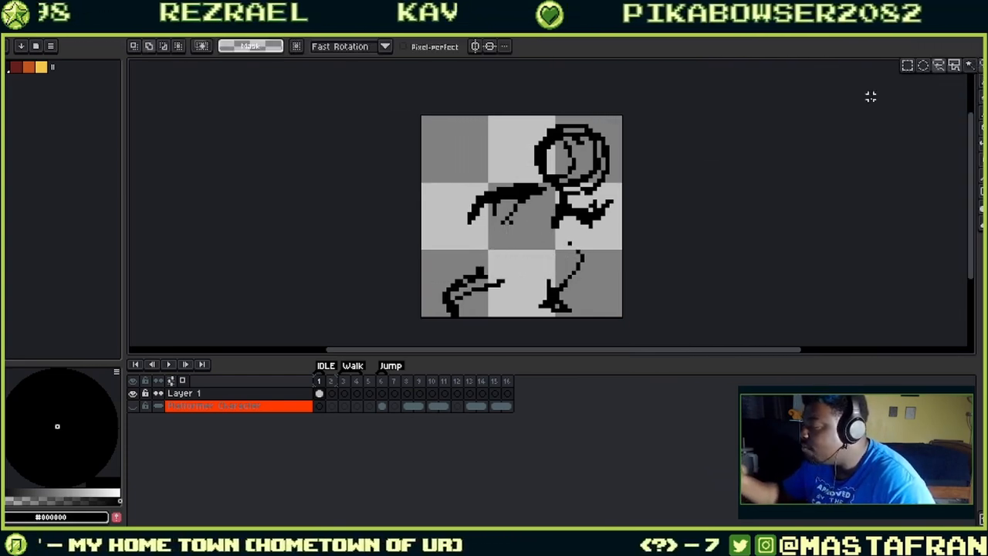
mouse_move(528, 174)
mouse_down()
mouse_move(477, 223)
mouse_move(522, 171)
mouse_move(493, 203)
mouse_up()
mouse_move(587, 110)
mouse_down()
mouse_move(549, 191)
mouse_move(594, 116)
mouse_up()
drag(600, 179, 598, 172)
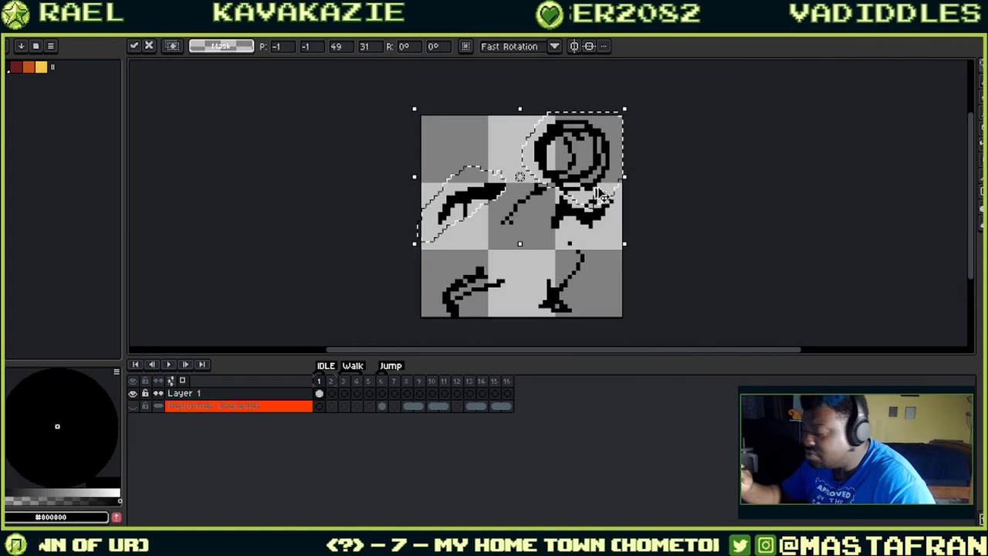
key(ctrl+d)
- Shift the head left and the front arm down, and redraw a forward-leaning torso and thighs joining the parts
mouse_move(520, 147)
mouse_down()
mouse_move(554, 184)
mouse_move(595, 115)
mouse_up()
drag(603, 171, 589, 166)
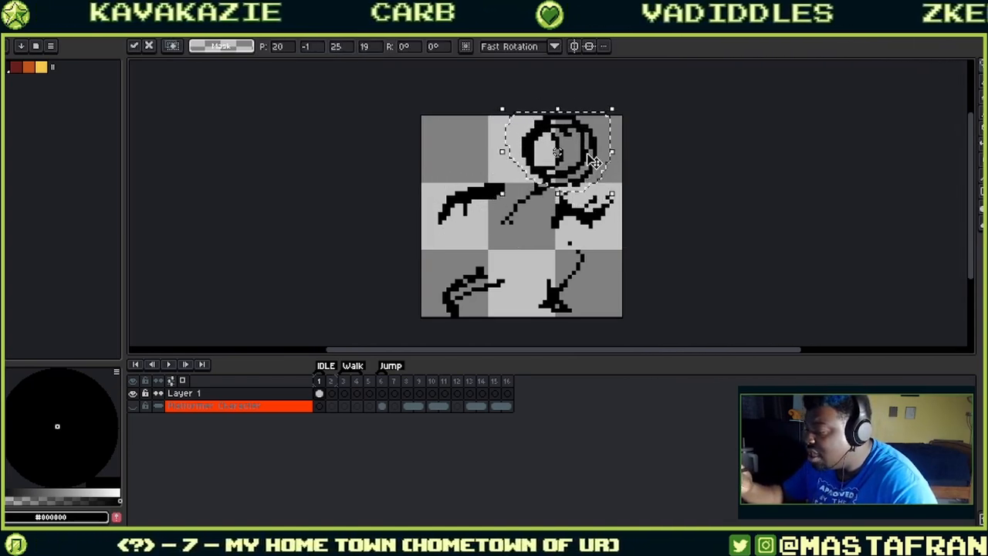
key(ctrl+d)
mouse_move(557, 223)
mouse_down()
mouse_move(596, 188)
mouse_move(604, 230)
mouse_up()
key(ctrl+d)
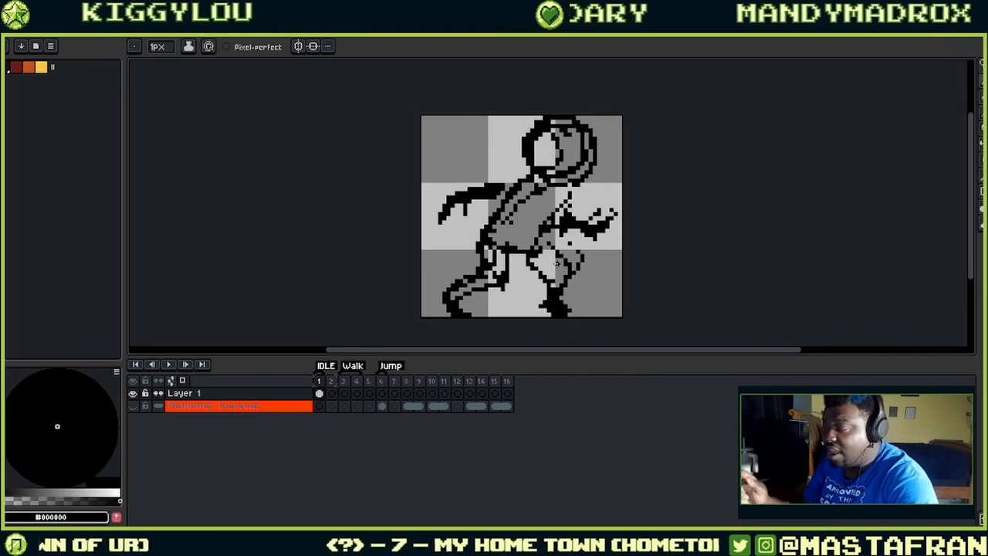
- Nudge the whole figure slightly left and down so its feet rest on the canvas's bottom edge
drag(557, 230, 572, 199)
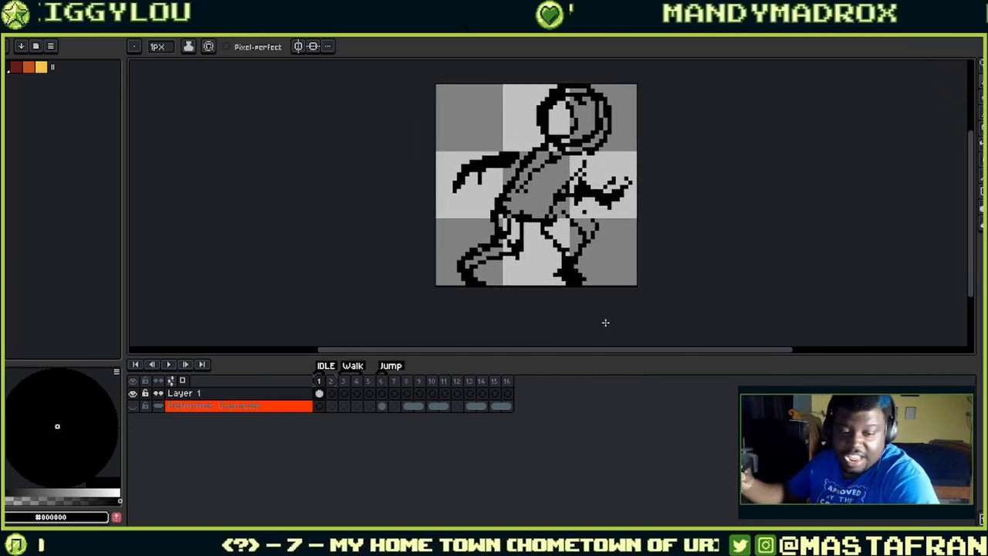
drag(593, 241, 584, 244)
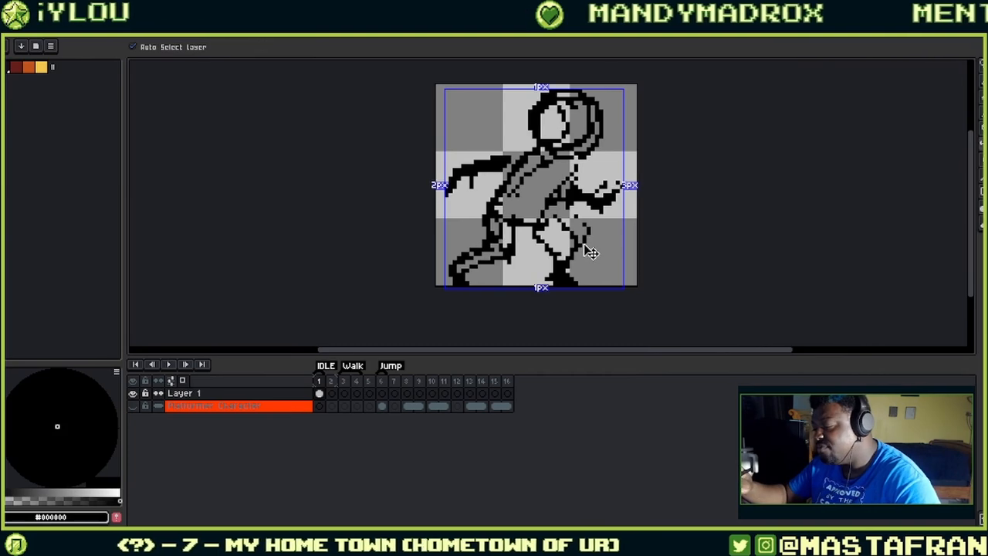
key(ctrl+z)
key(b)
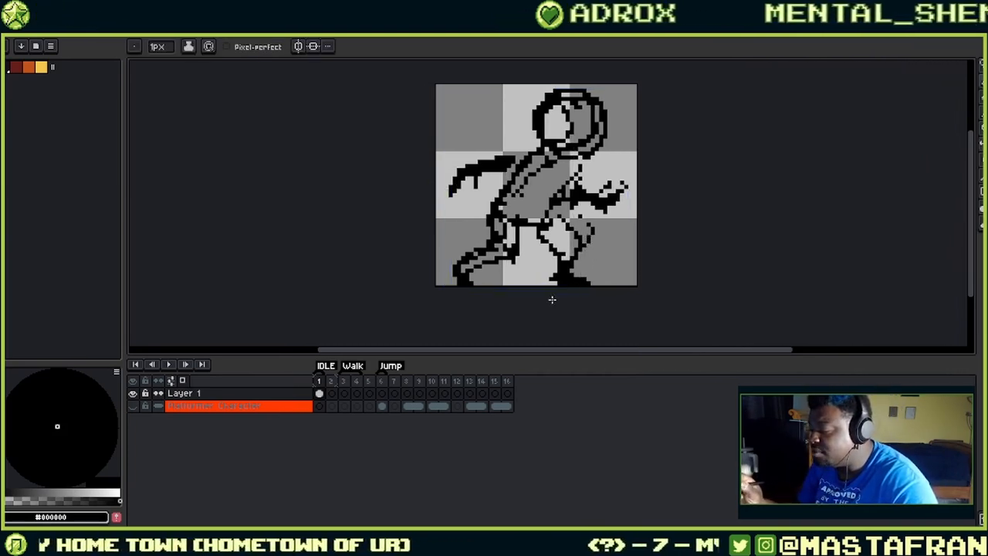
- Clean up both legs and feet by alternating between transparent and black pixels, filling in the front foot
alt+click(480, 275)
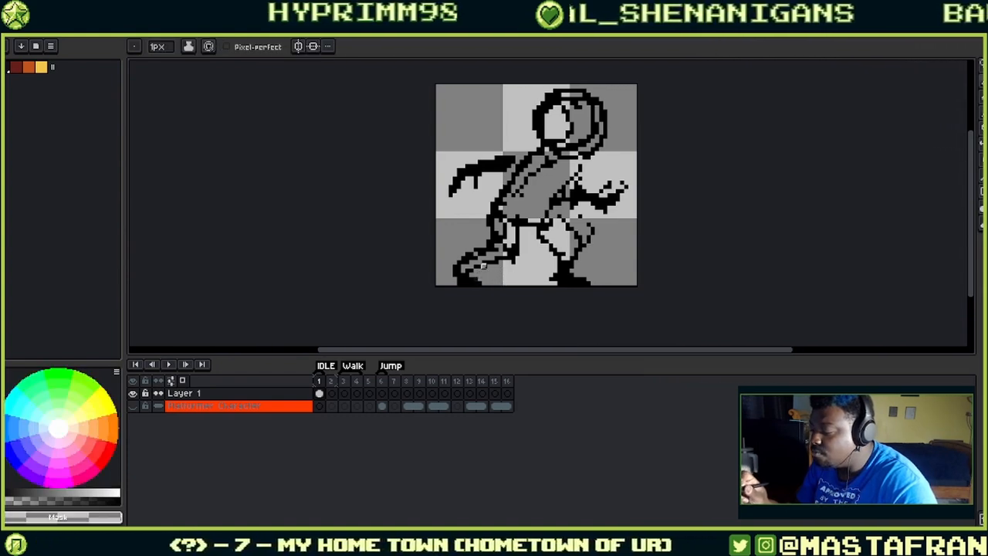
alt+click(554, 283)
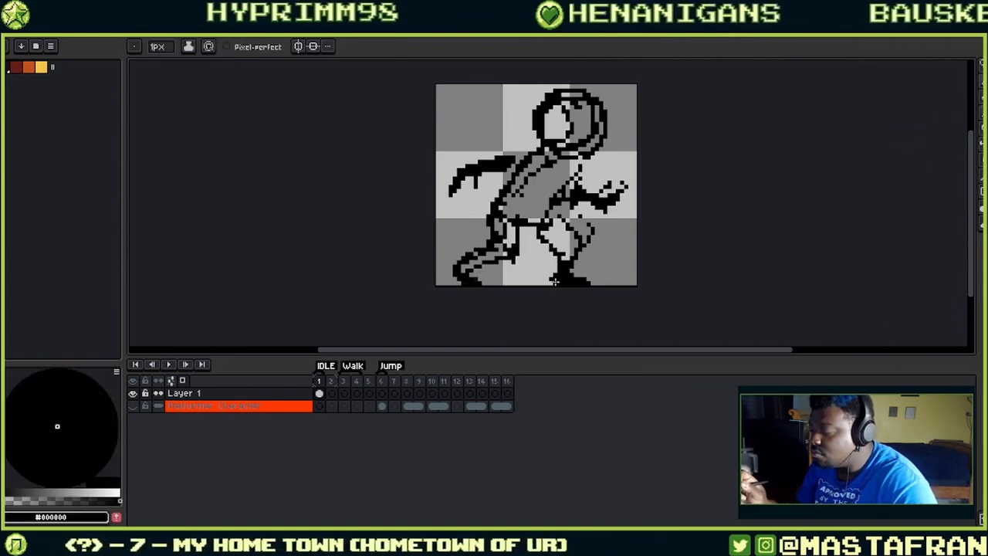
alt+click(587, 228)
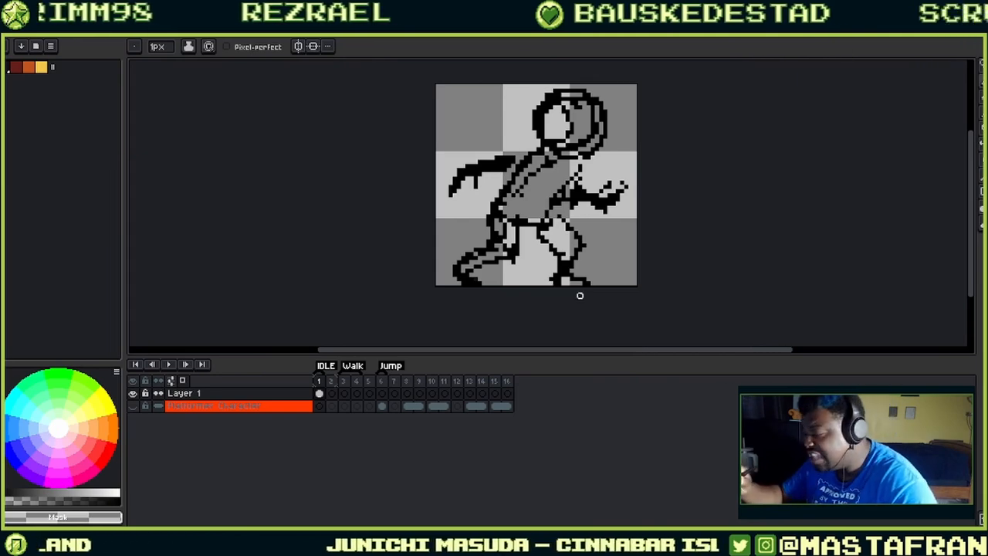
alt+click(569, 267)
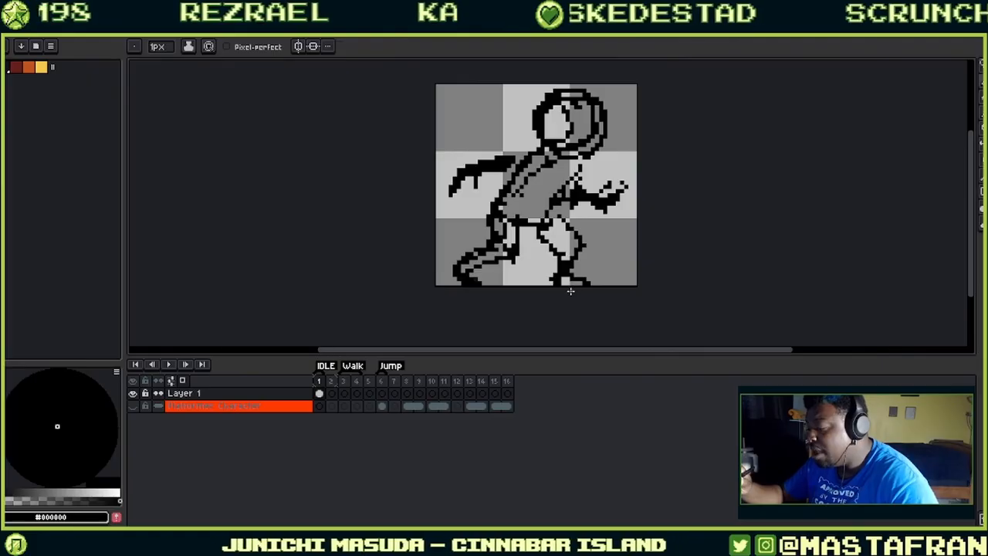
alt+click(570, 272)
drag(561, 277, 571, 280)
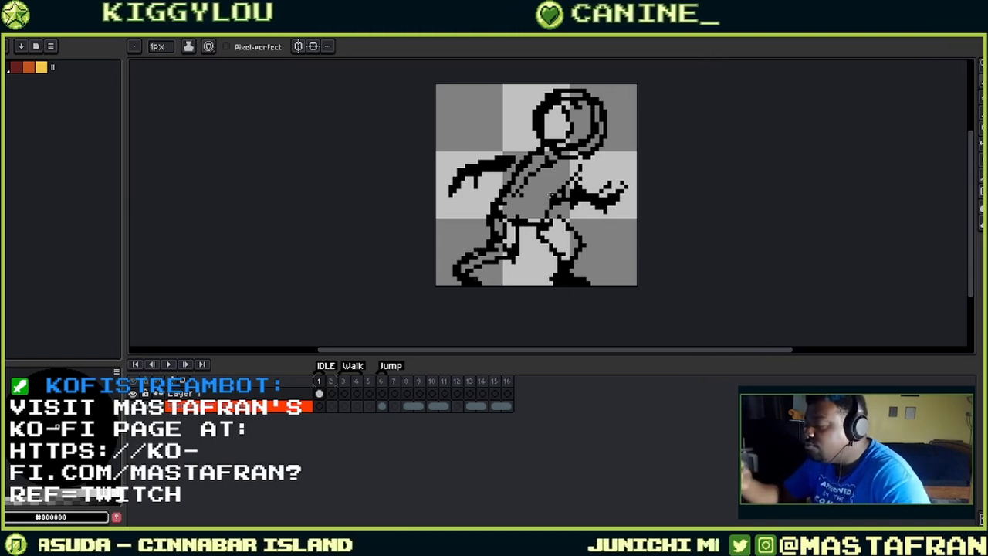
- Thicken the shoulders and both arms in black, and outline a fist on the front arm
drag(582, 166, 573, 177)
drag(529, 146, 491, 201)
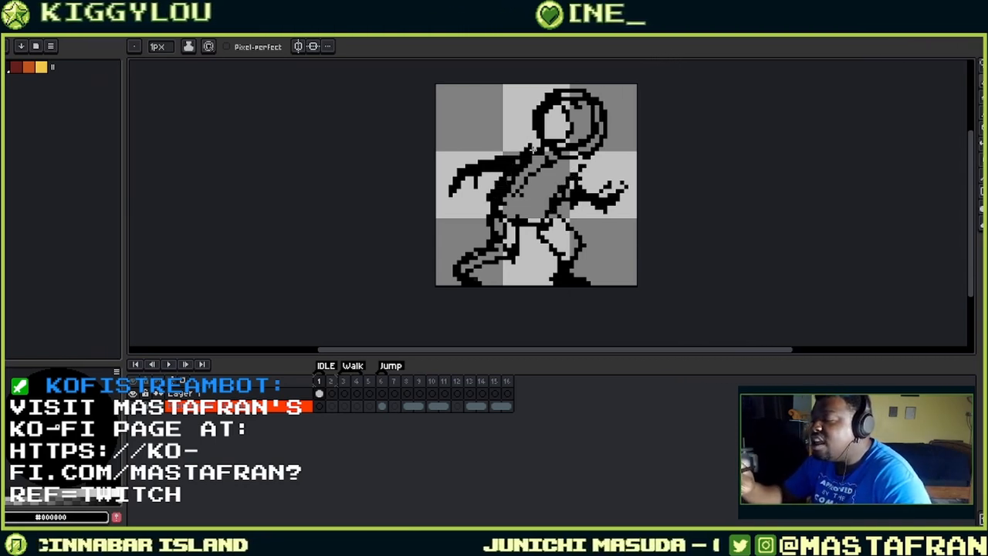
drag(518, 155, 456, 180)
drag(639, 185, 667, 214)
mouse_move(609, 198)
mouse_down()
mouse_move(611, 219)
mouse_move(646, 208)
mouse_move(641, 223)
mouse_up()
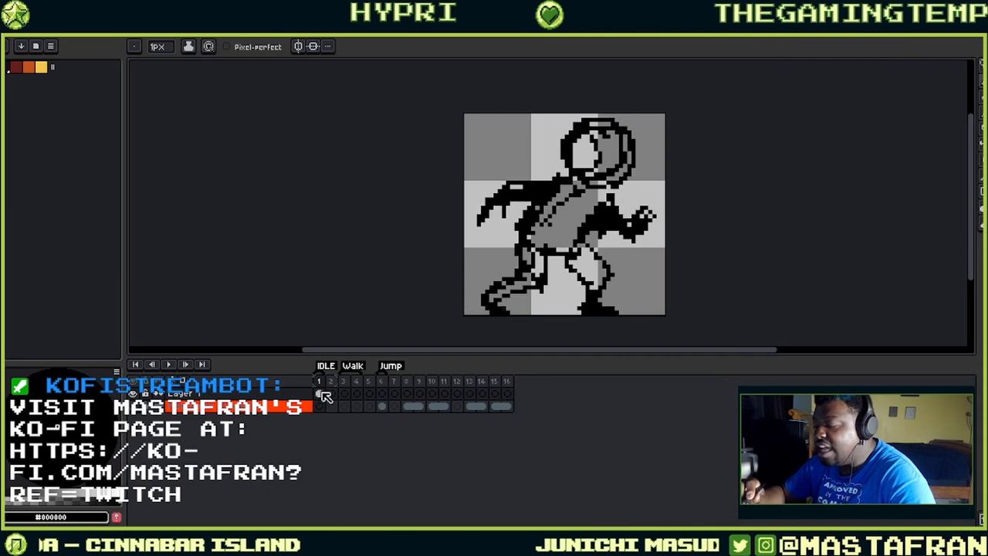
- Open the empty second IDLE frame on Layer 1, with the first frame's figure showing through as onion skin
click(344, 393)
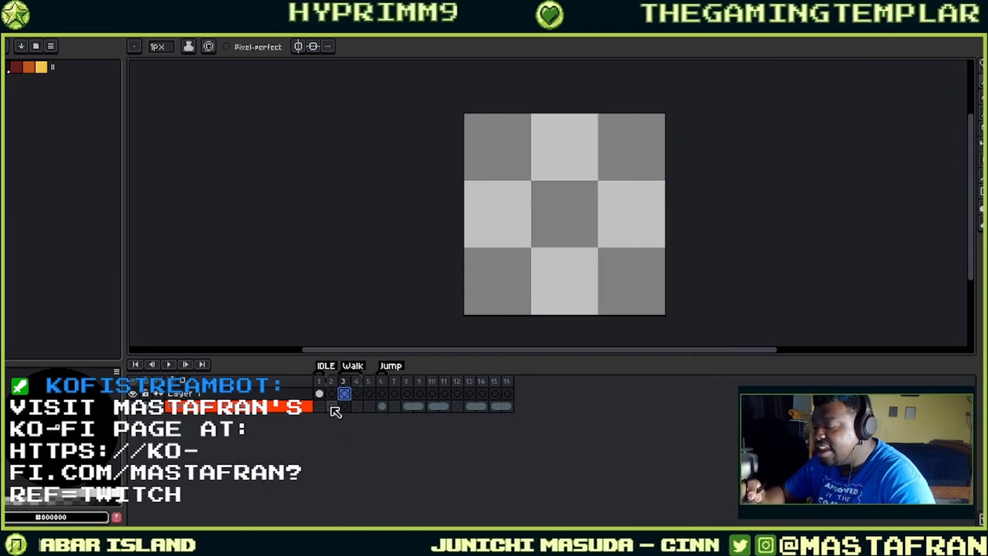
click(320, 394)
click(331, 393)
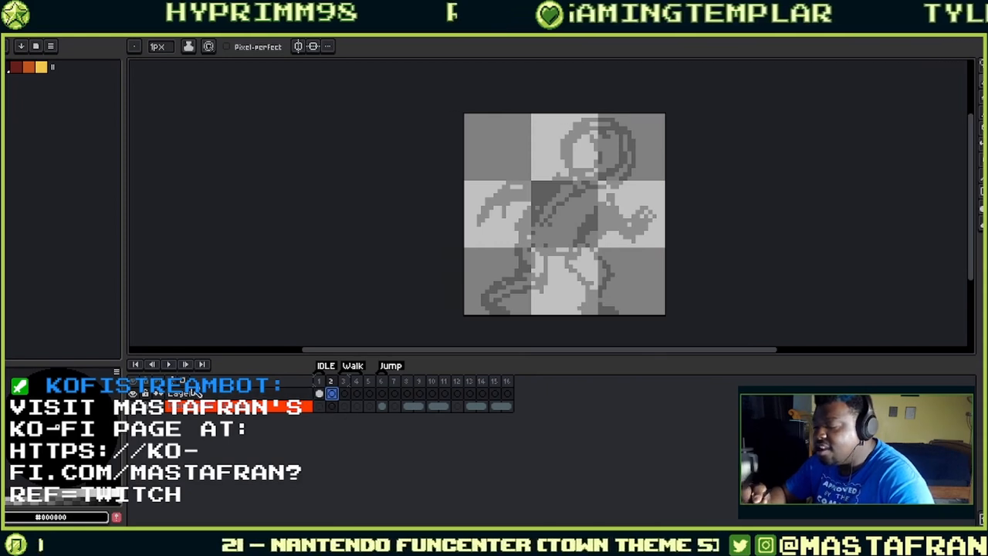
- Toggle the onion skin off and on repeatedly to view the second frame with and without it
click(183, 382)
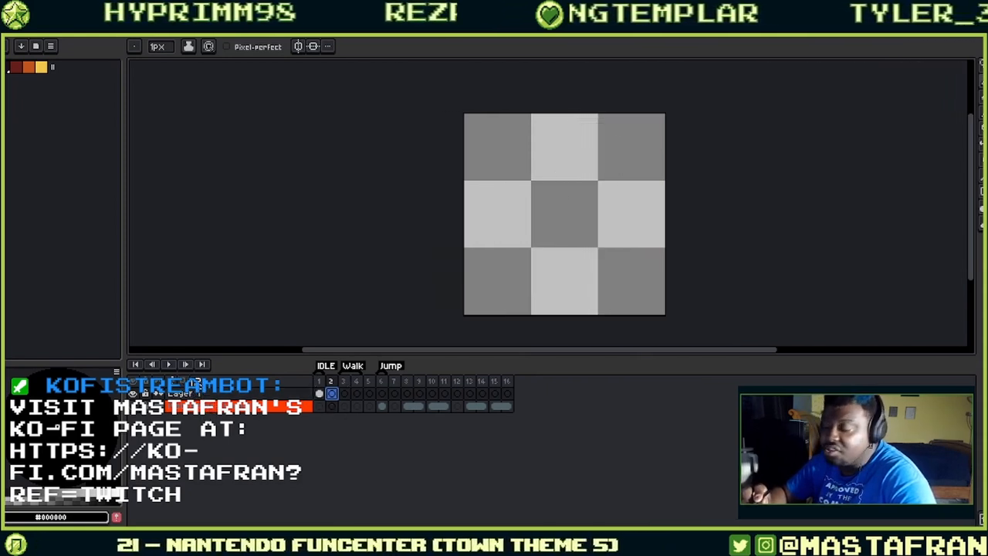
click(183, 384)
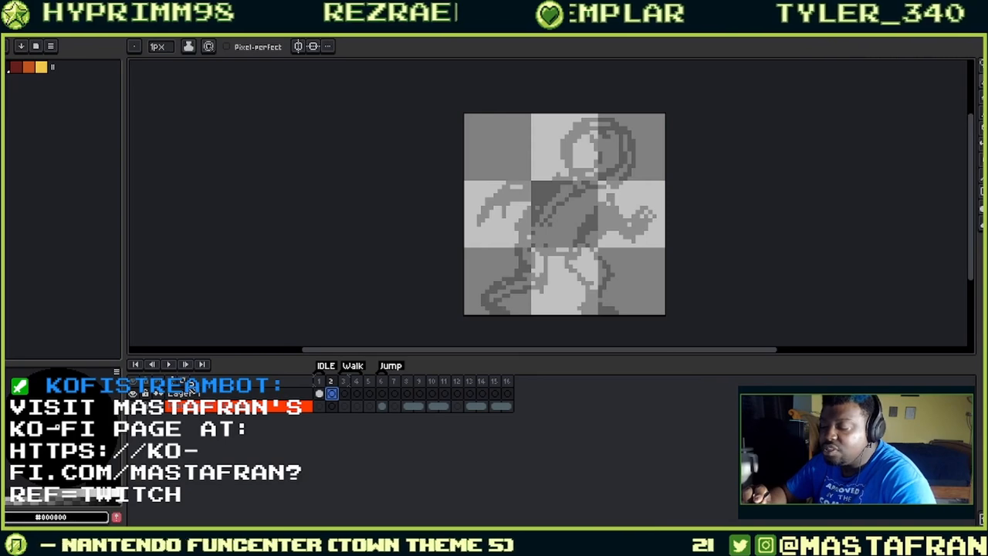
click(186, 383)
click(186, 384)
click(186, 383)
click(187, 385)
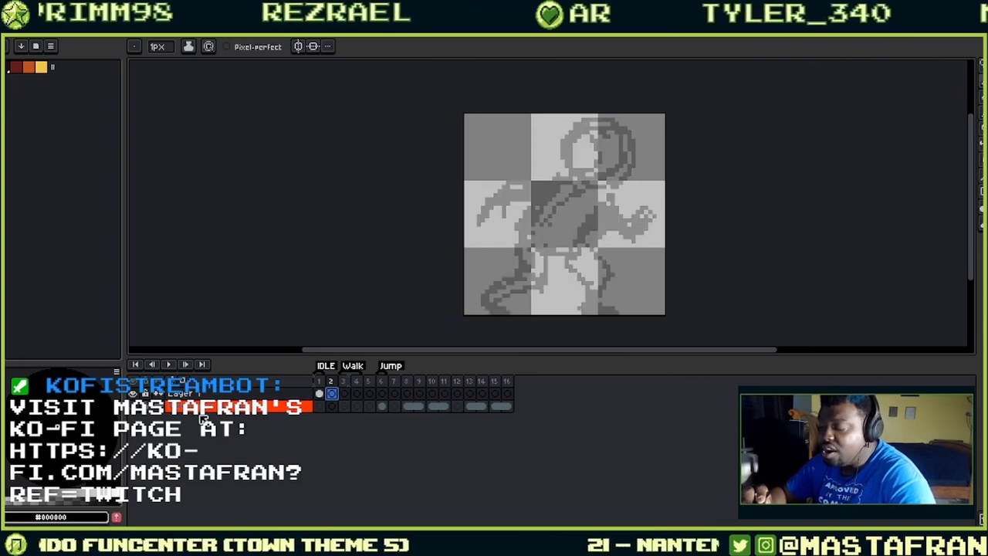
- Try deleting frame 2, undo the deletion, and inspect the Walk tag's properties without changing them
right_click(333, 388)
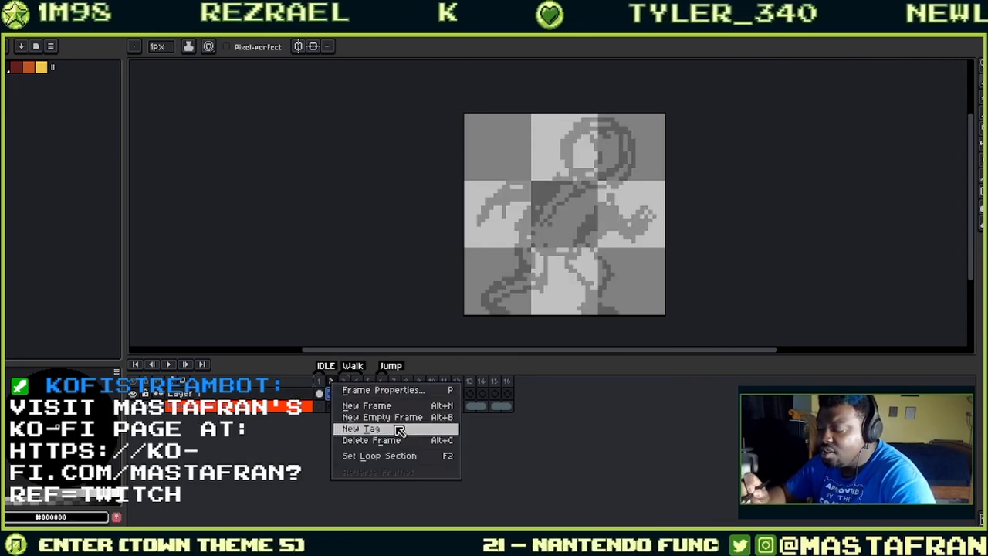
click(390, 439)
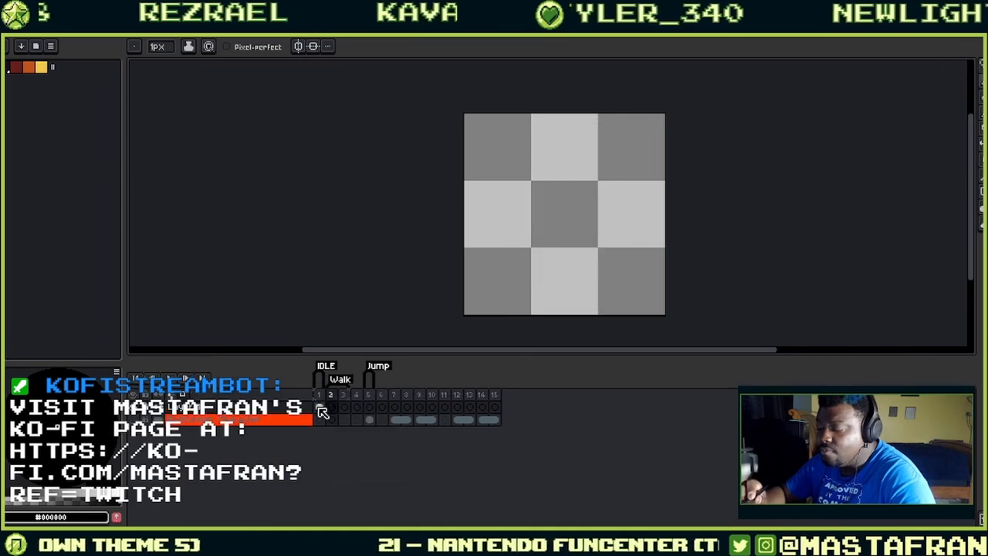
click(333, 408)
key(ctrl+z)
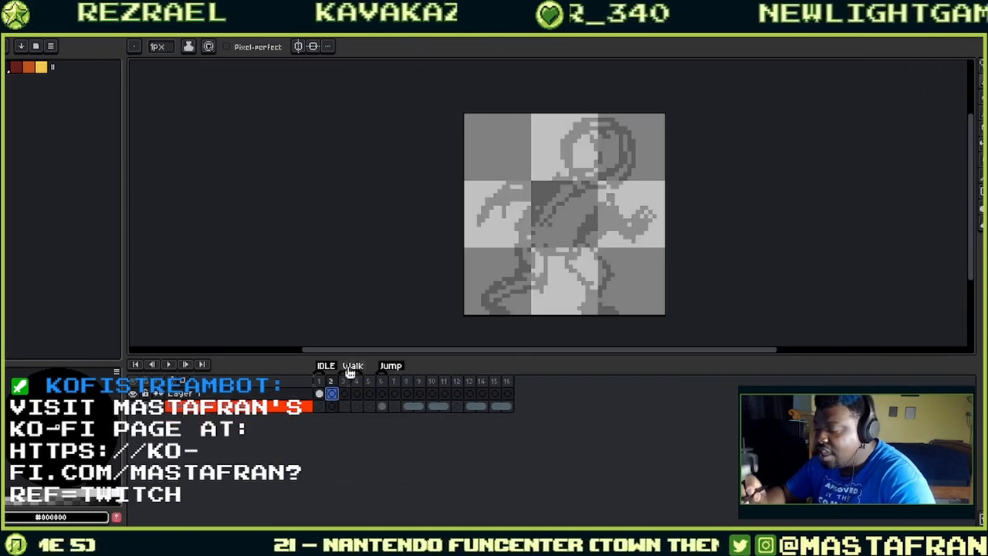
double_click(351, 367)
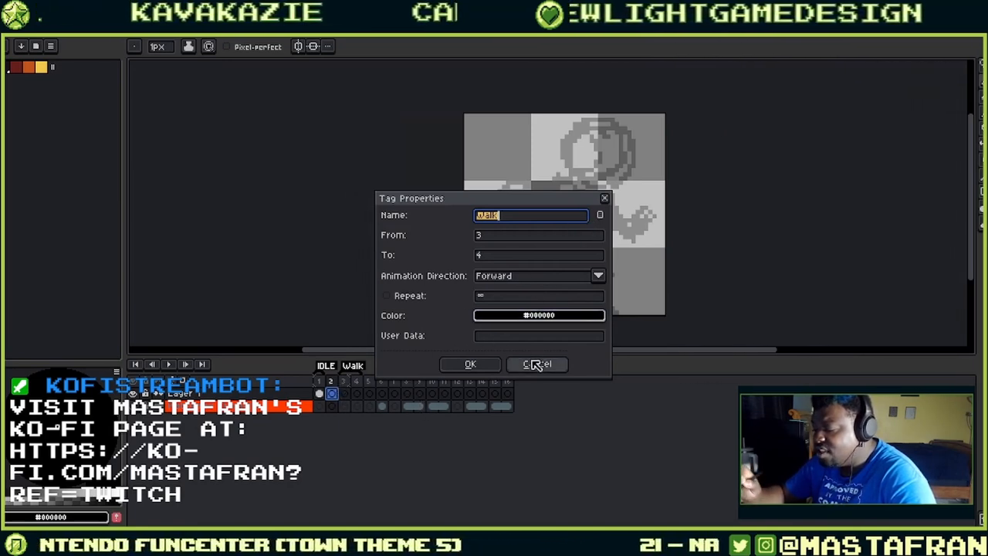
key(Escape)
- Copy the figure from the first IDLE frame on Layer 1 into frame 3, the first Walk frame
click(345, 395)
click(320, 395)
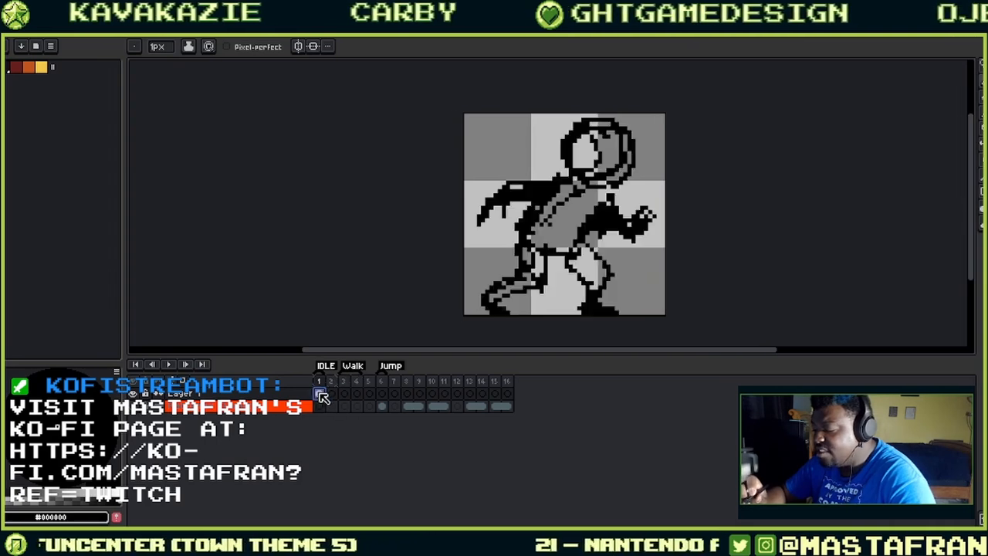
drag(325, 394, 344, 394)
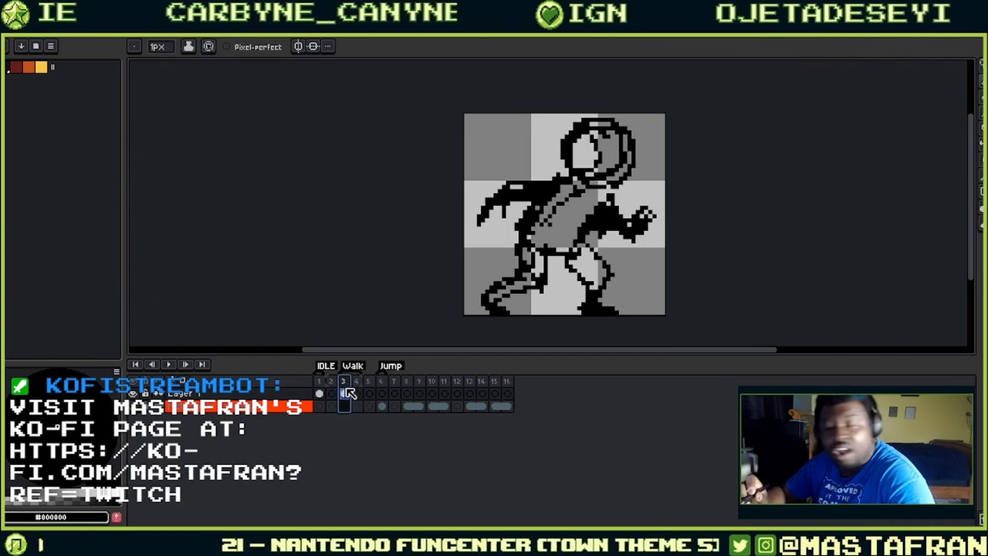
click(357, 394)
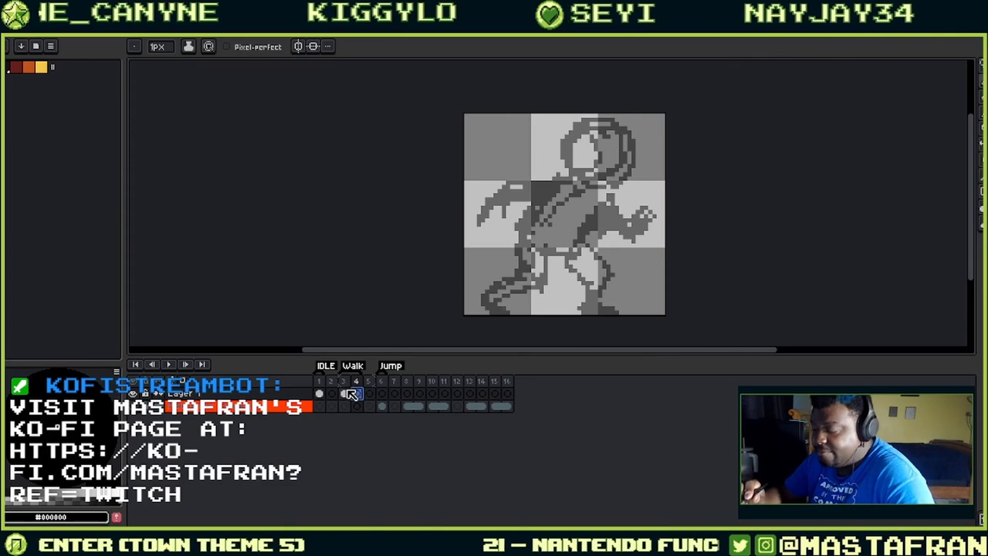
- Link the Layer 1 cels of frames 1 through 3 so both figures share the same drawing
click(321, 392)
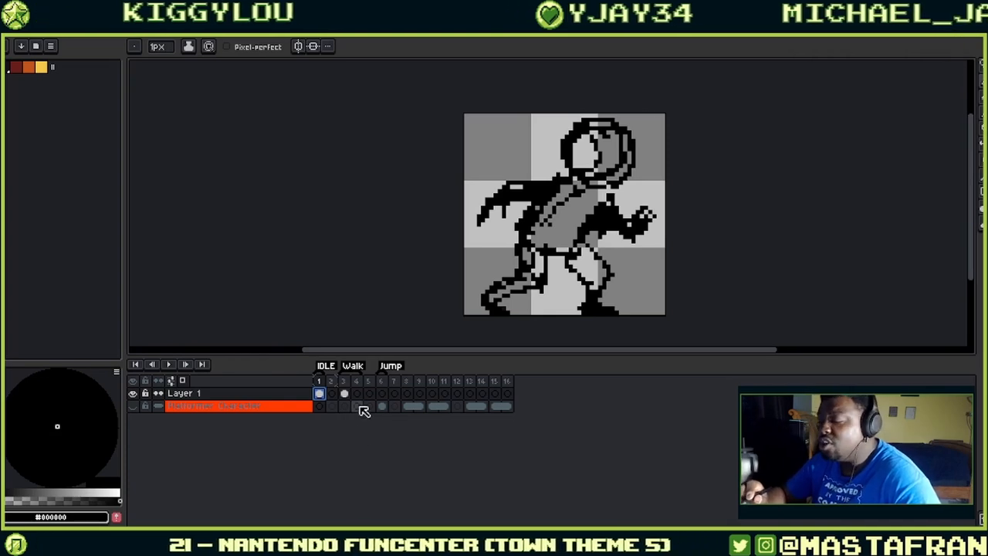
ctrl+click(344, 395)
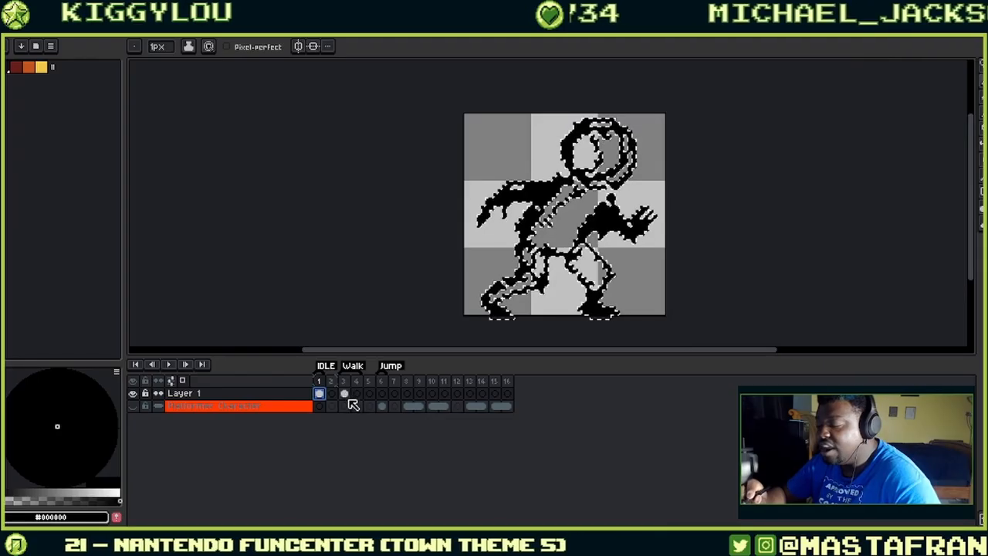
key(ctrl+d)
ctrl+click(345, 394)
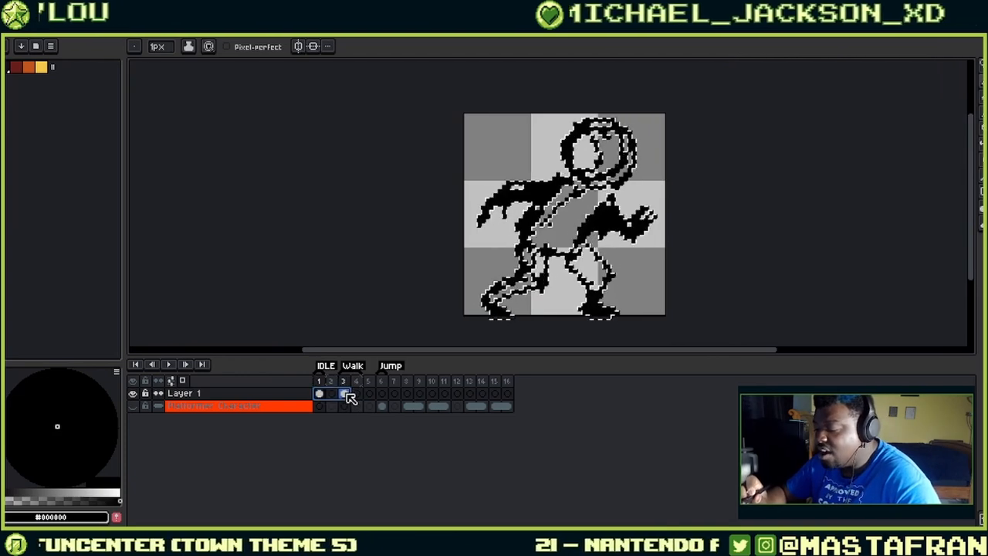
click(323, 395)
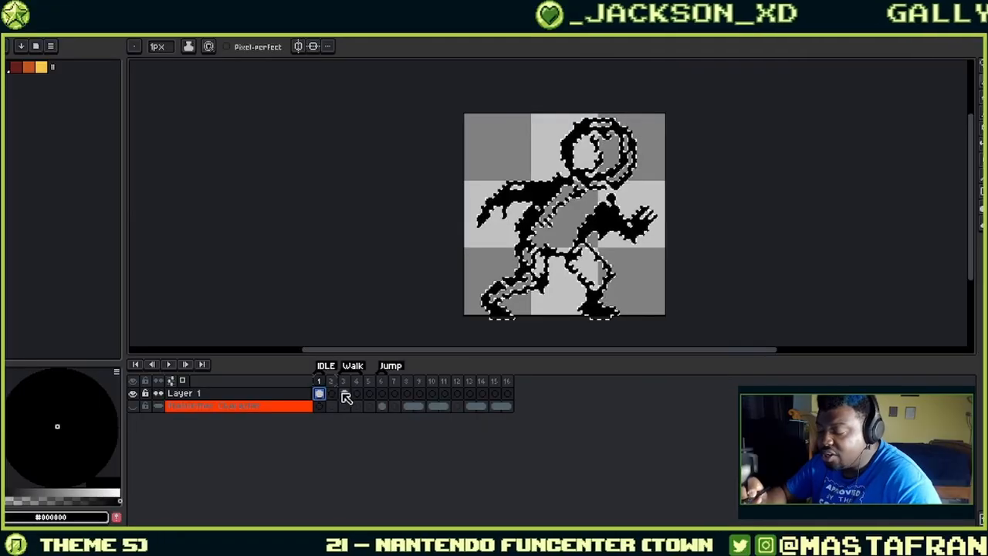
shift+click(348, 395)
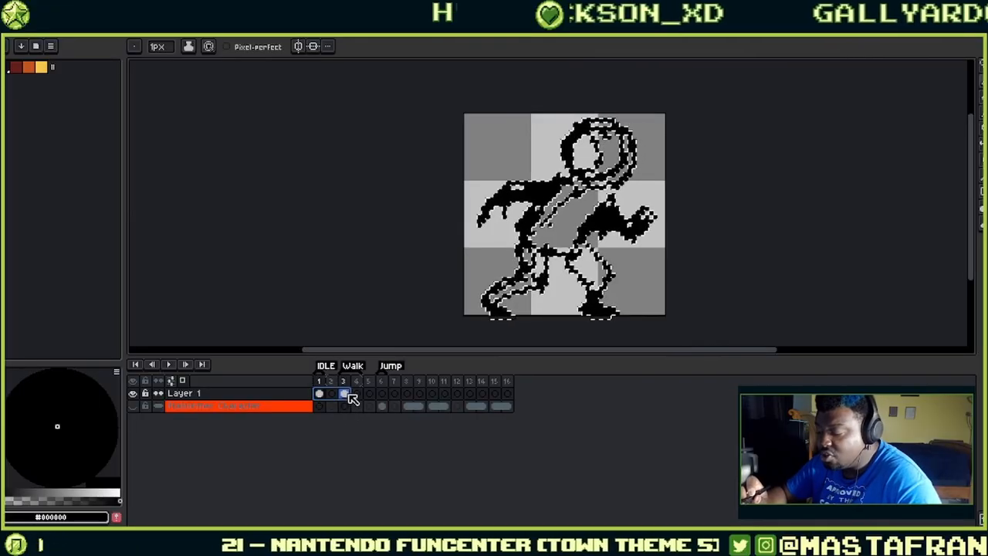
right_click(347, 394)
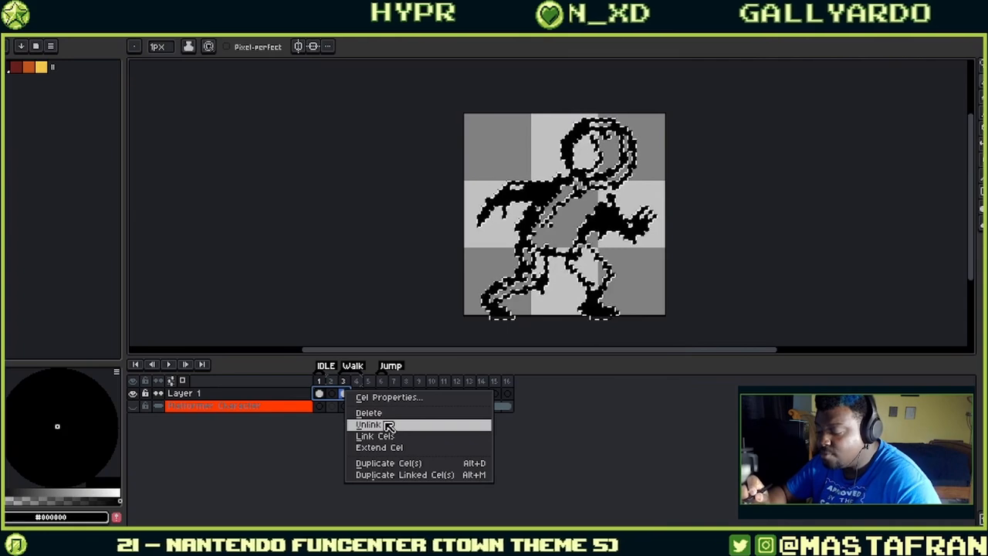
click(427, 438)
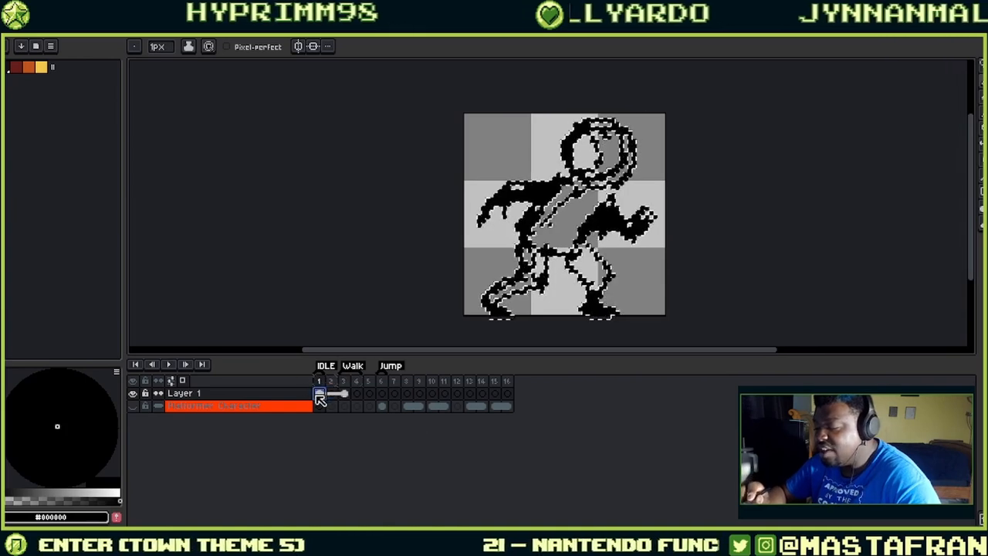
- Try to unlink the Layer 1 cel in frame 3
click(345, 393)
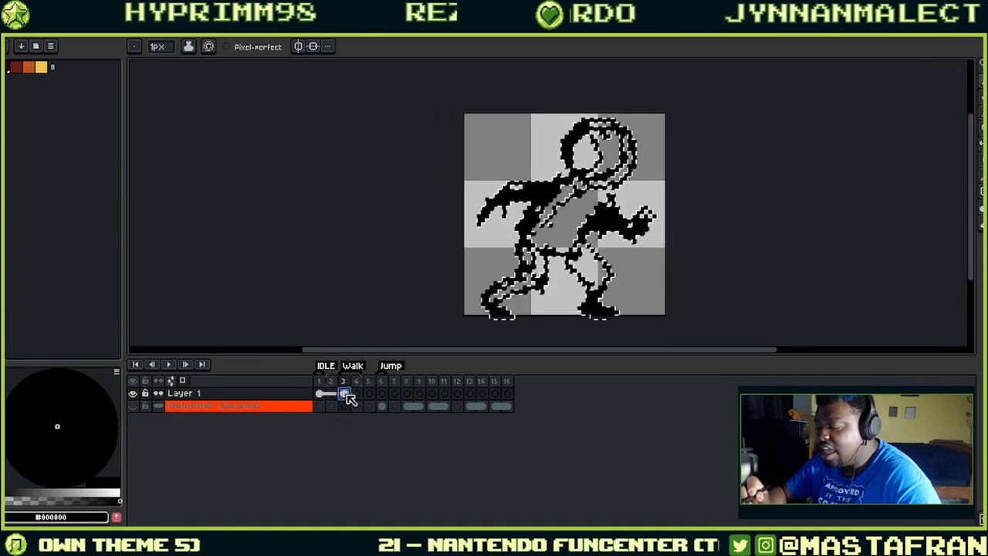
right_click(344, 393)
click(363, 428)
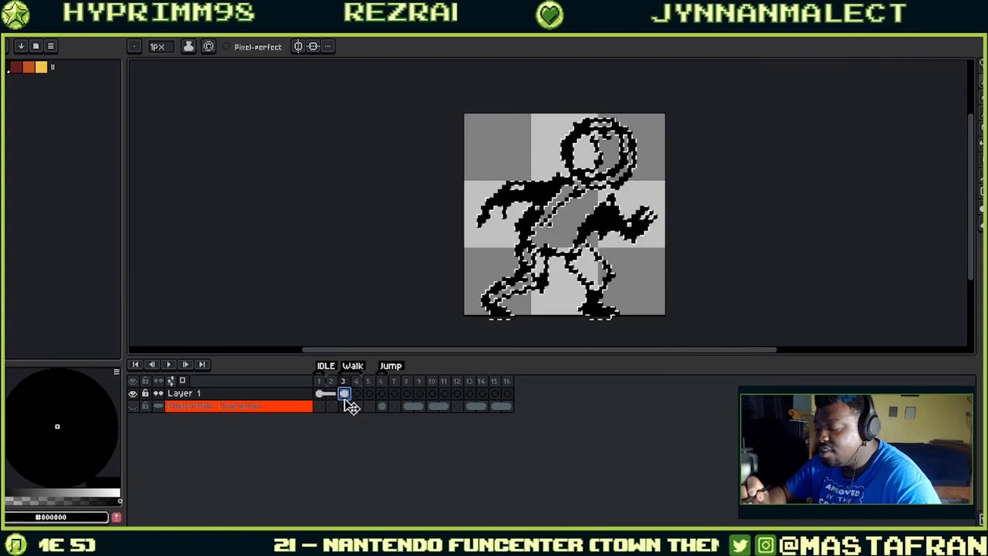
- Clear the selection, draw black strokes across the torso in frame 3, and compare with linked frame 1
key(ctrl+d)
key(ctrl+z)
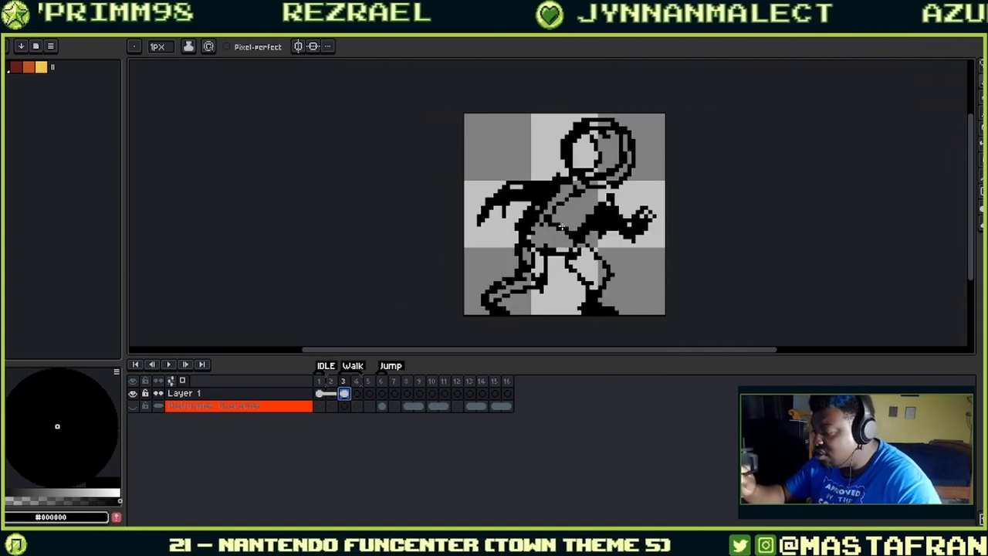
key(ctrl+z)
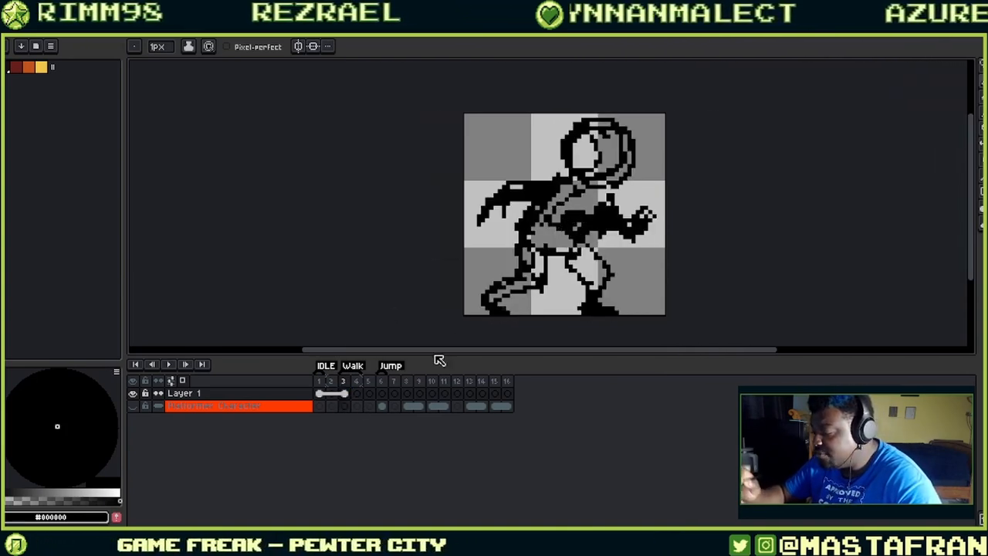
click(319, 393)
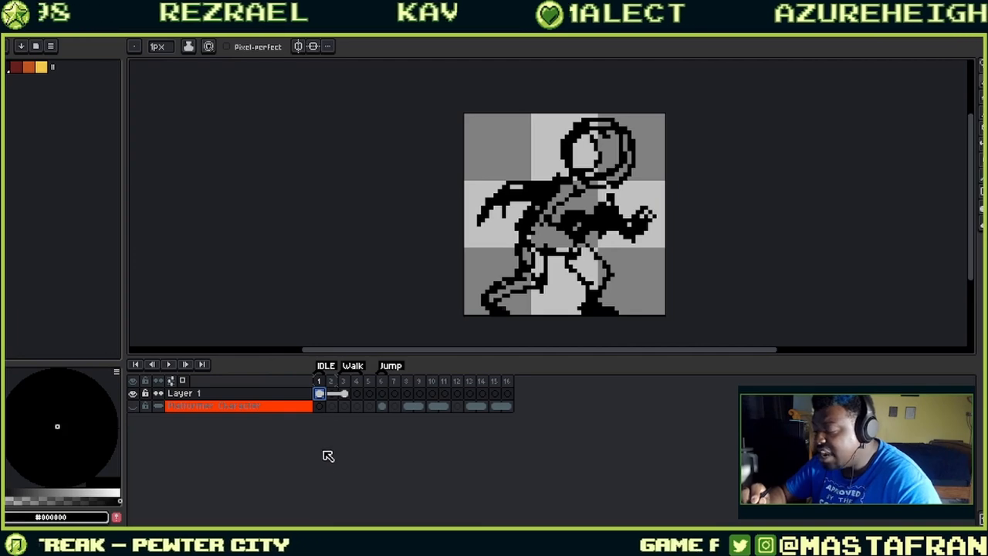
- Copy frame 3's figure into frame 4 as a separate, unlinked cel and return to the pencil
click(357, 394)
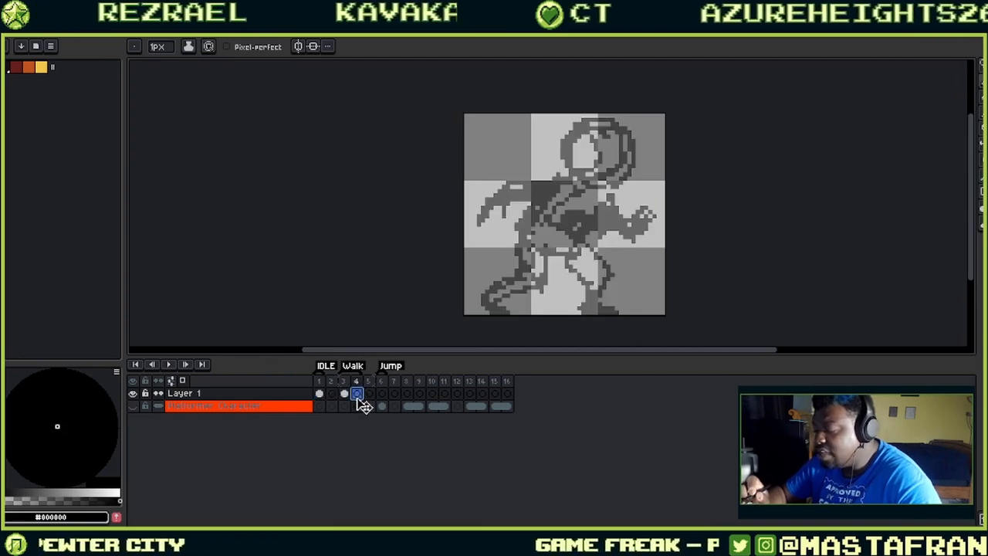
drag(547, 199, 554, 190)
key(ctrl+z)
click(349, 397)
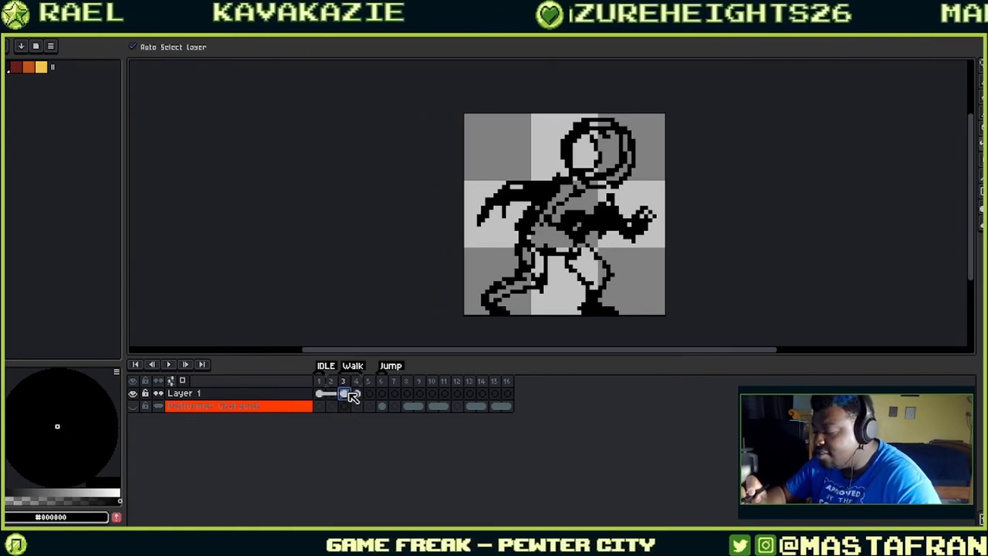
drag(359, 397, 356, 394)
key(b)
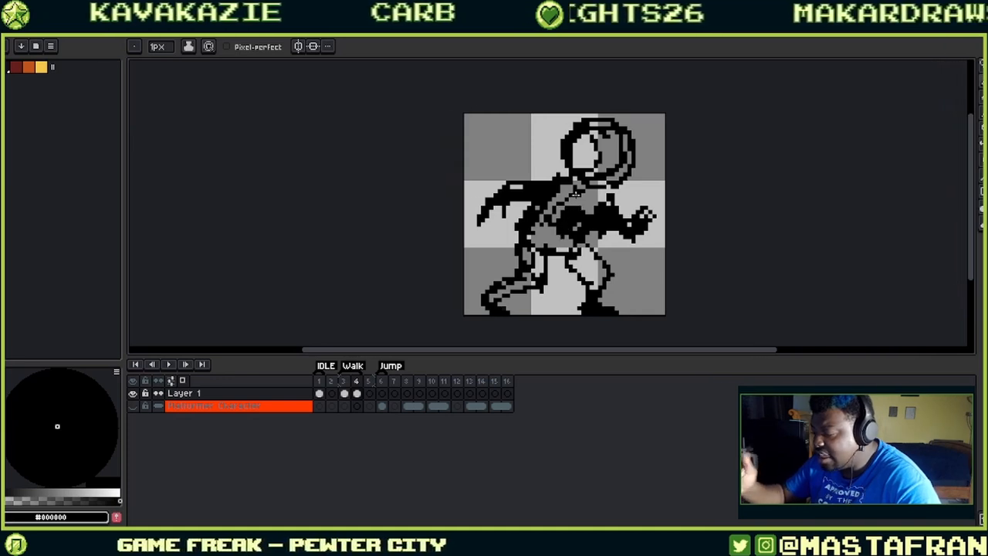
- Scribble black over the torso in frame 4 and add black strokes to frame 3's torso, comparing the two frames
drag(555, 201, 550, 240)
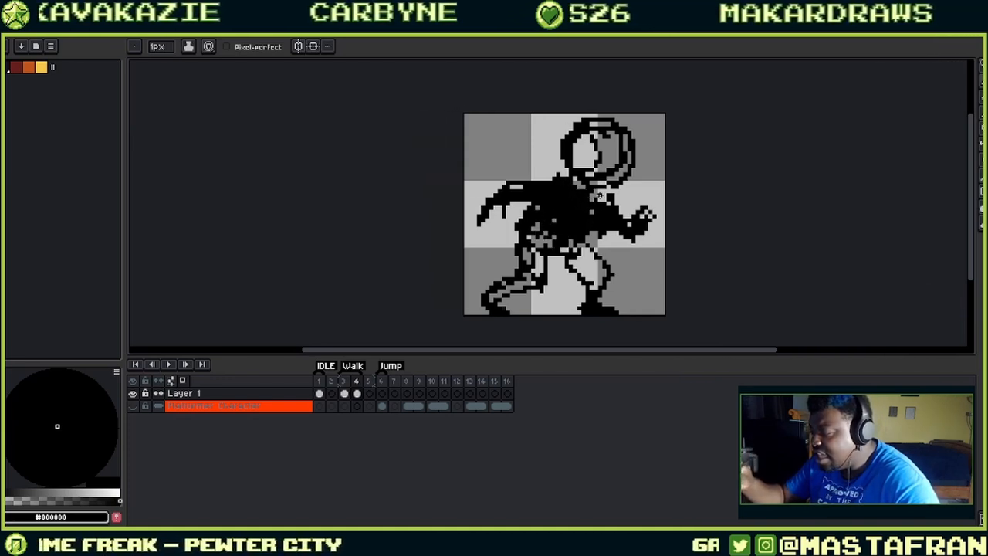
click(345, 392)
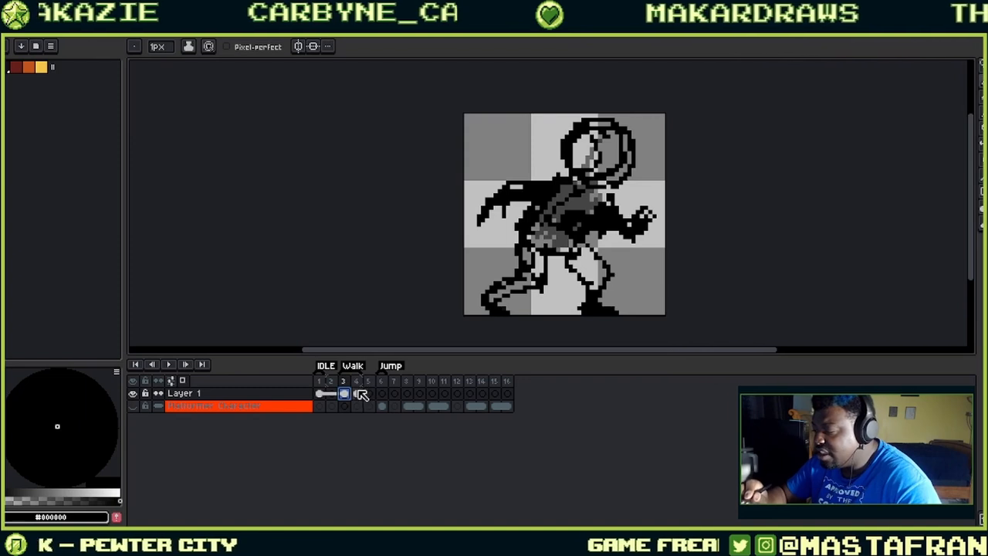
click(357, 395)
click(345, 396)
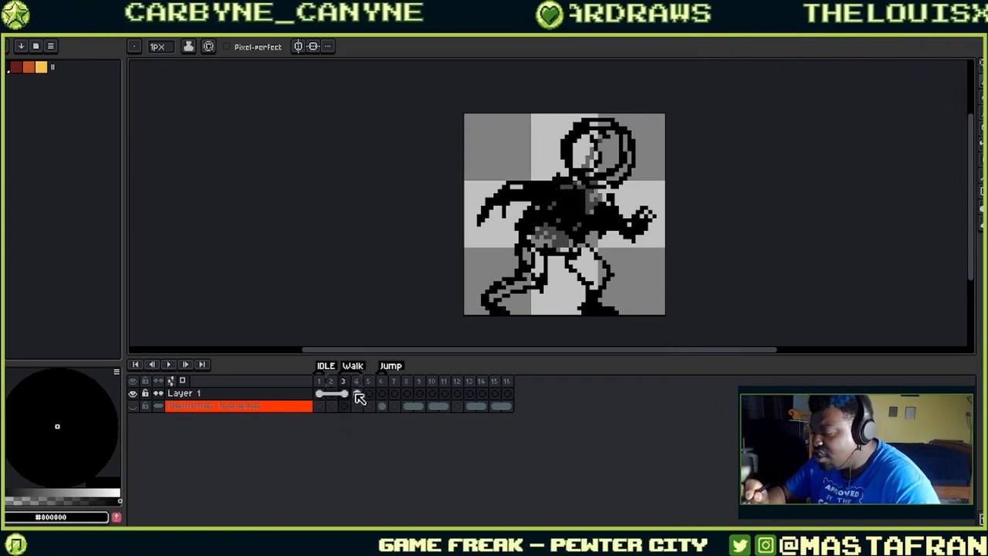
- Swap the Layer 1 cels of frames 3 and 4, using empty frame 2 as temporary space
click(358, 395)
drag(338, 395, 352, 401)
click(360, 401)
click(348, 394)
click(376, 403)
click(333, 395)
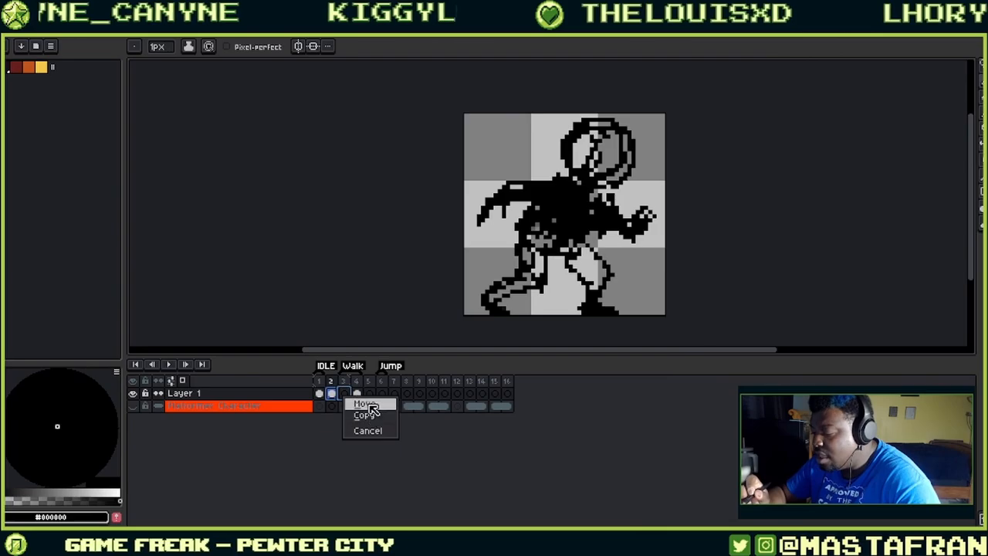
click(358, 403)
click(356, 393)
click(345, 395)
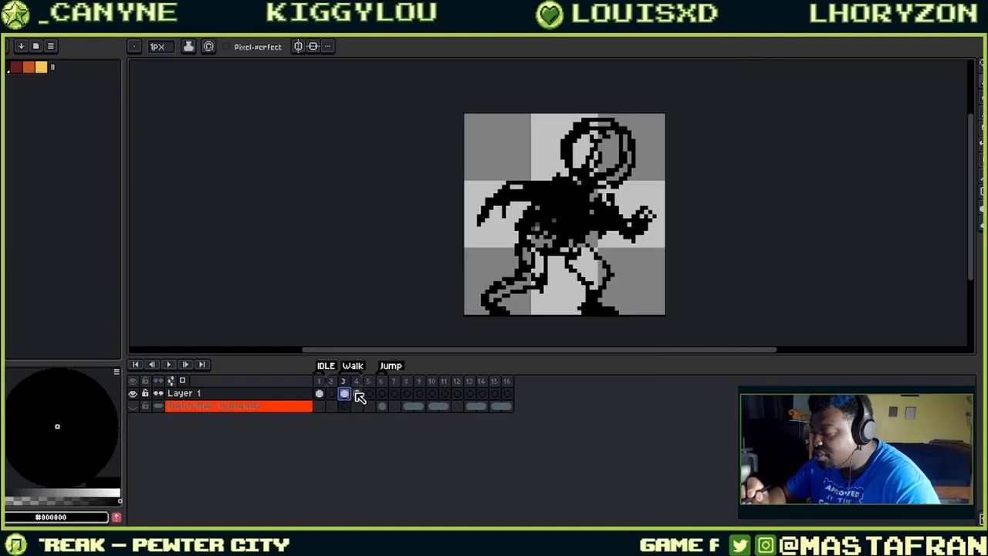
- Draw more black strokes across the chest and front shoulder of the figure in frame 1
click(355, 393)
click(318, 393)
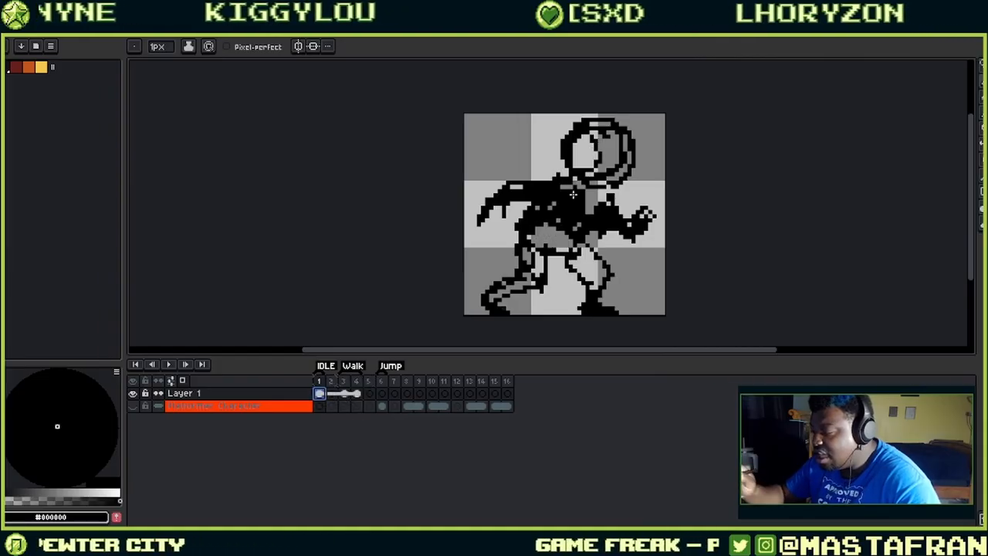
drag(587, 198, 597, 198)
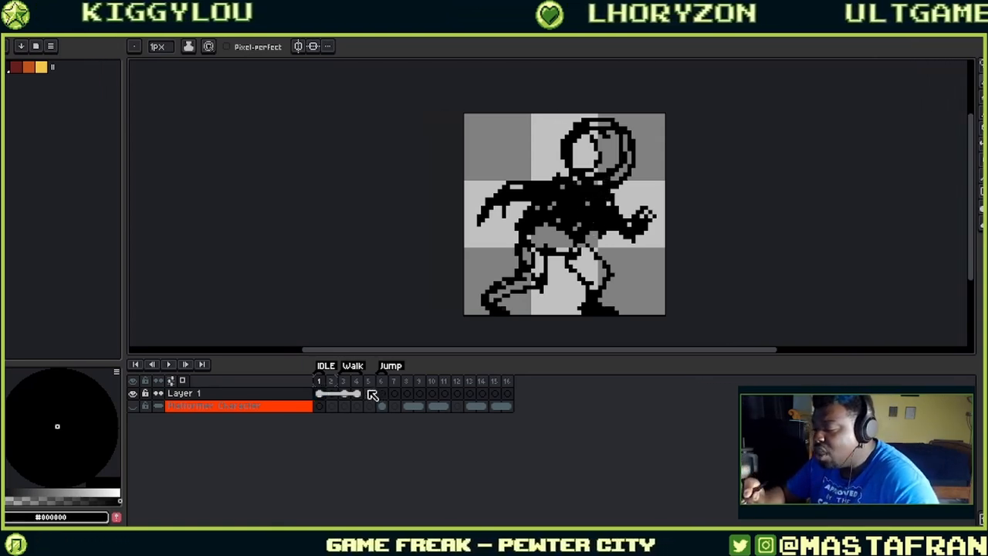
- Check frame 4 for frame 1's strokes and copy its figure into frame 6, the first Jump frame
click(319, 394)
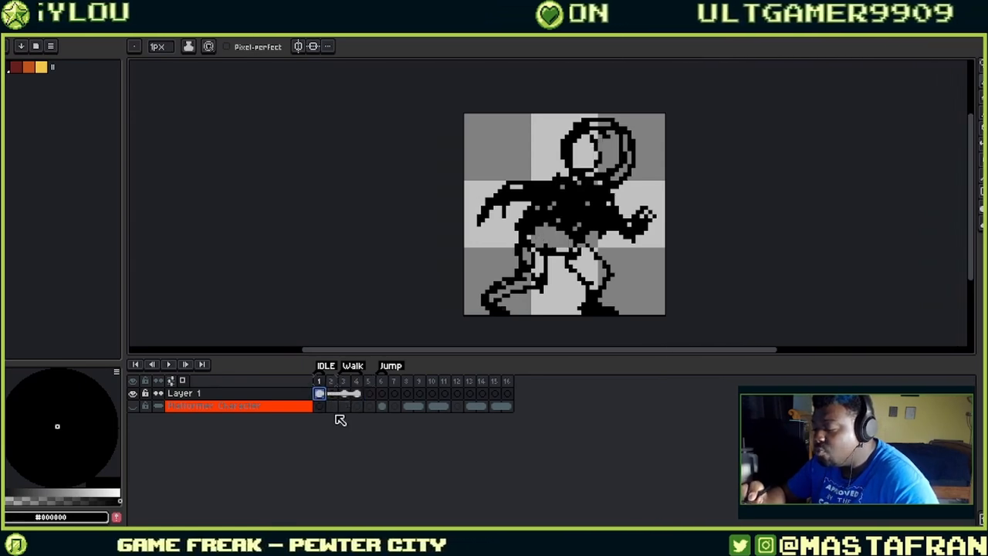
click(358, 394)
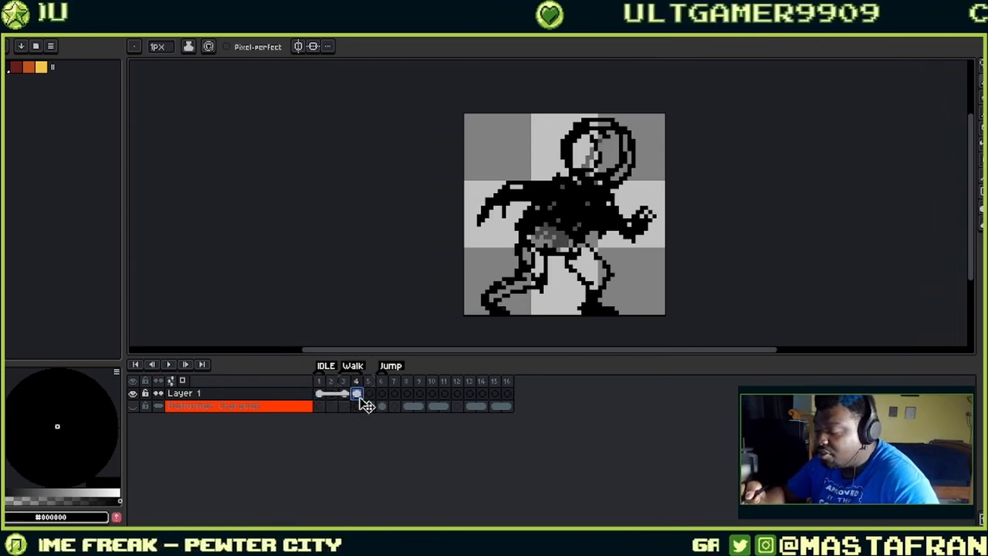
click(382, 394)
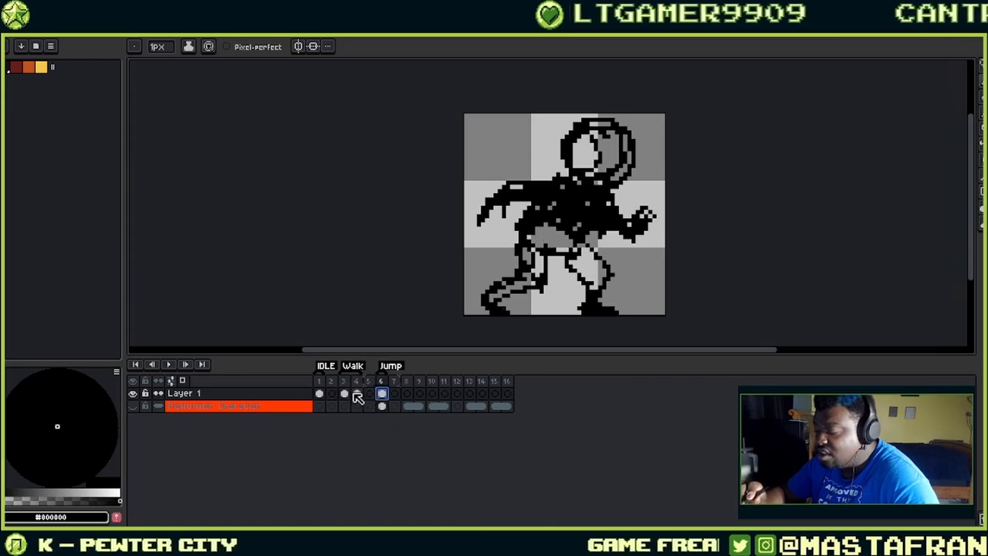
- Link the Layer 1 cels of frames 4 and 6, and compare the figures in frames 3 and 4
click(358, 395)
click(383, 395)
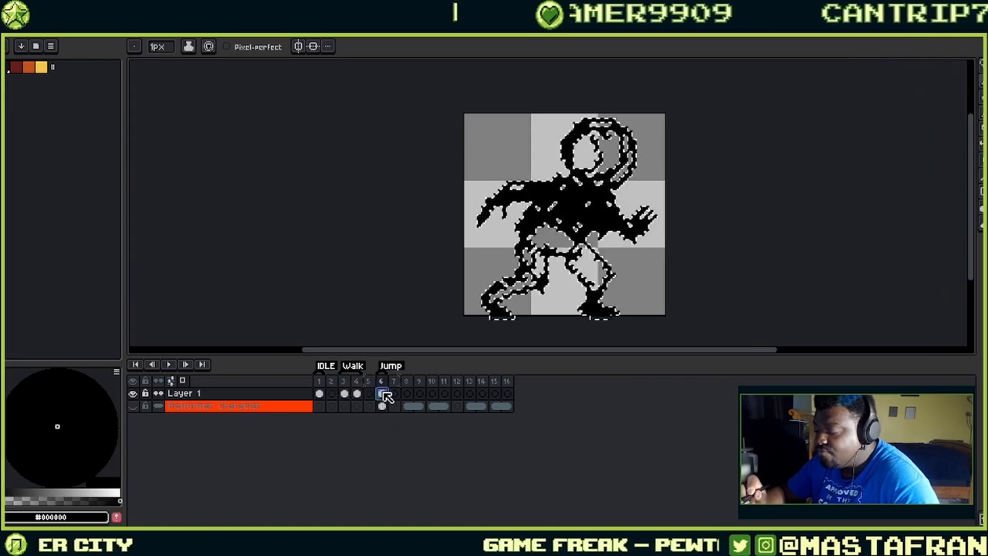
right_click(386, 395)
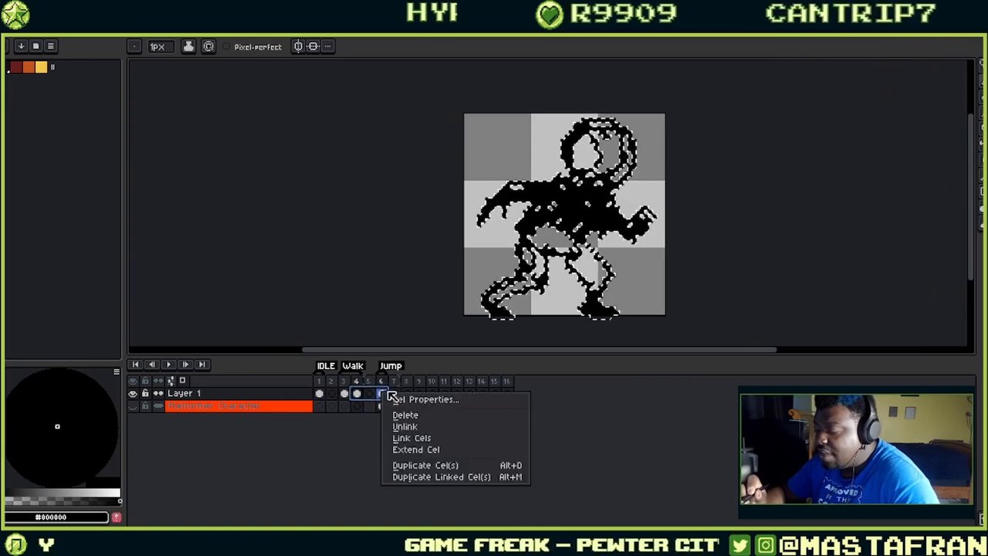
click(409, 435)
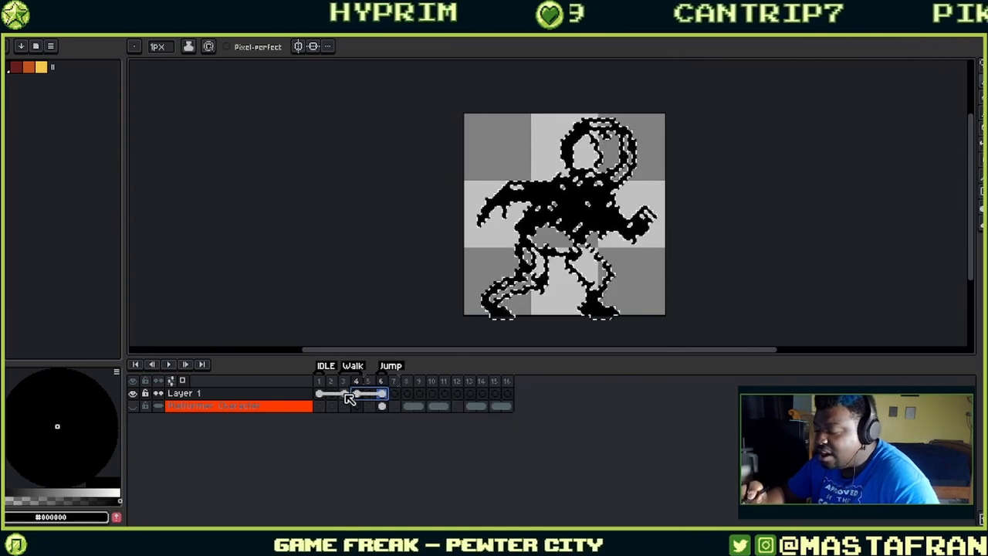
click(346, 395)
click(358, 395)
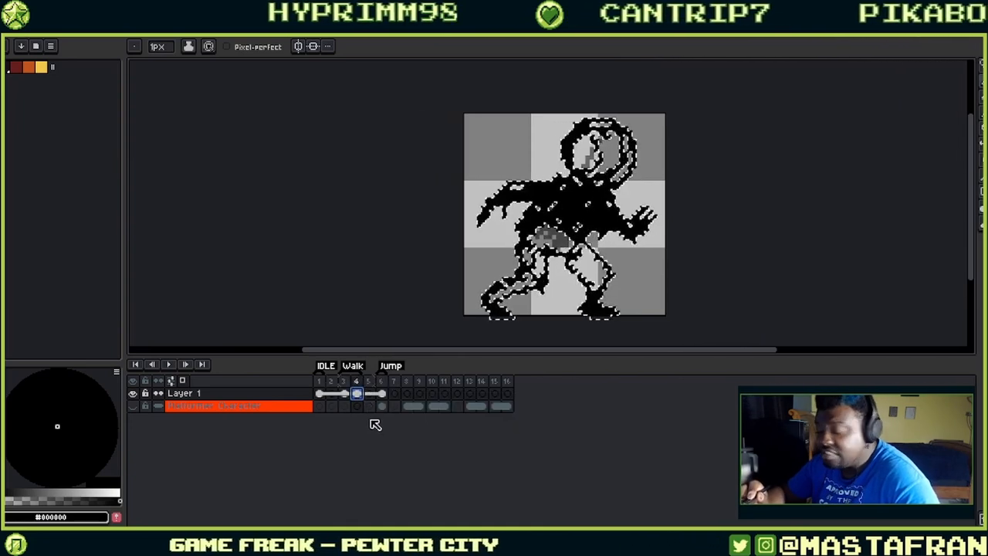
- Clear the selection, scribble yellow over the head in frame 4, and check frames 6, 3 and 1 for the strokes
key(ctrl+d)
click(41, 68)
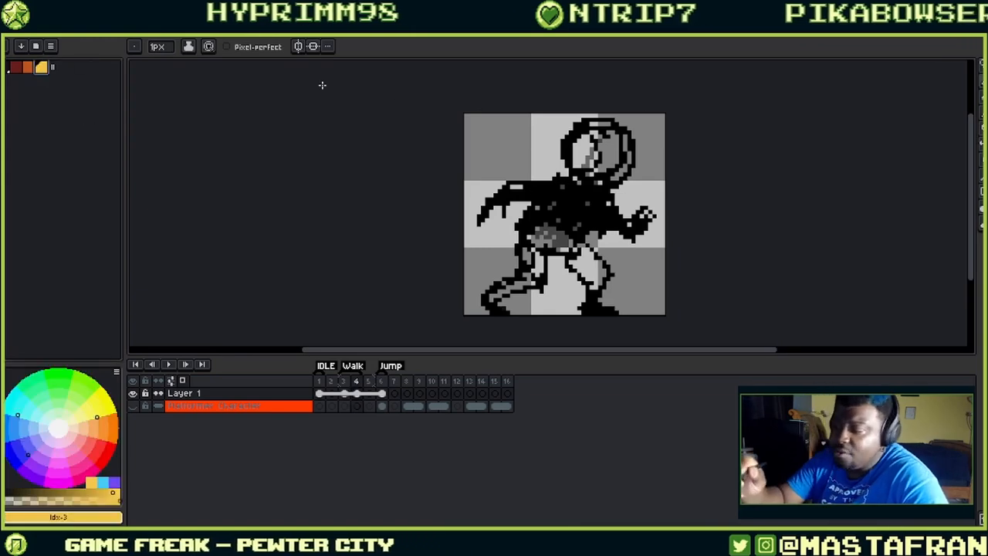
mouse_move(608, 137)
mouse_down()
mouse_move(577, 174)
mouse_move(595, 194)
mouse_up()
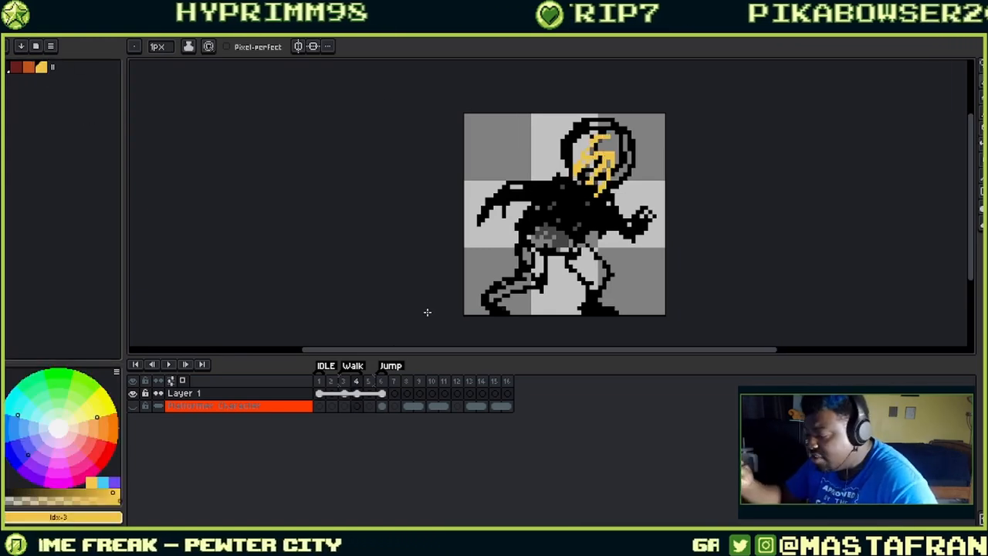
click(382, 394)
click(344, 393)
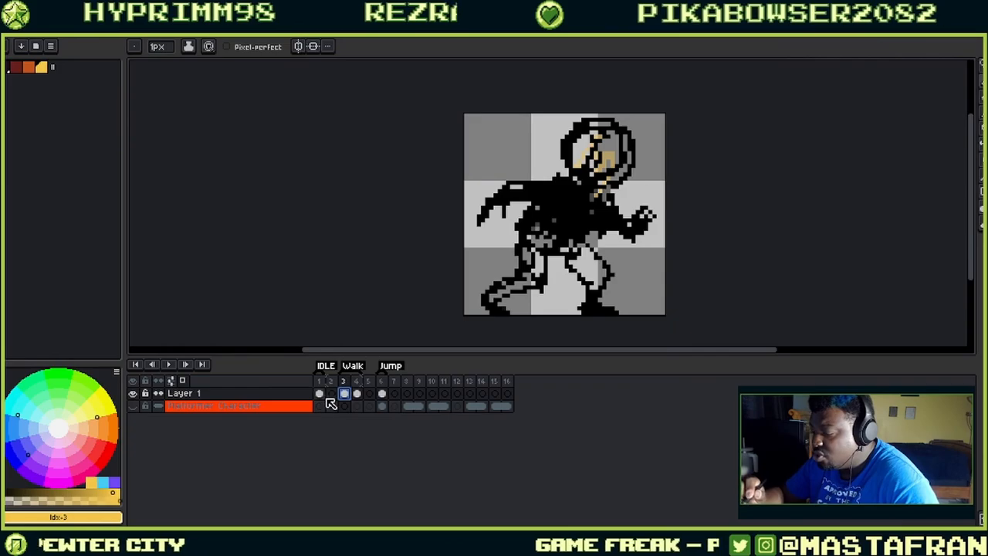
click(320, 395)
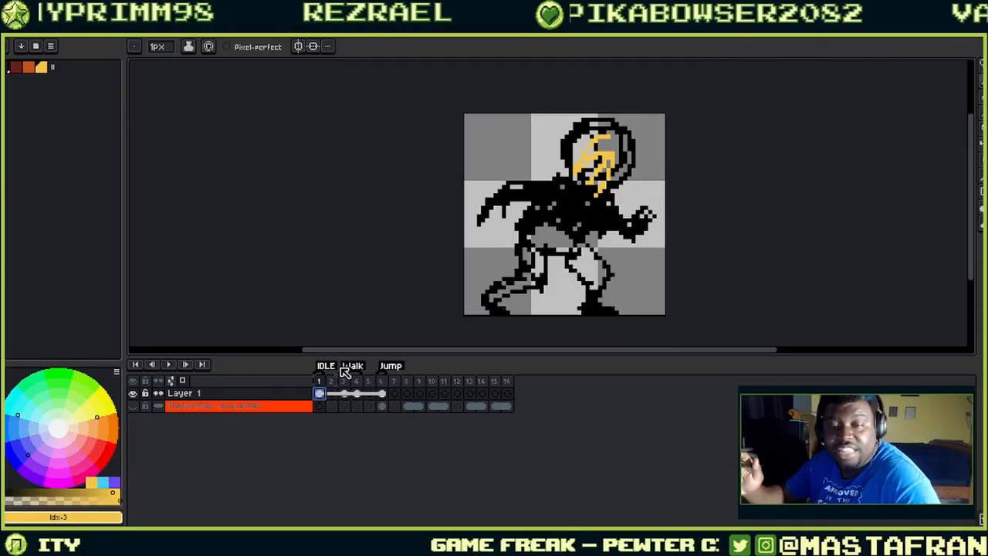
- Undo the yellow scribble, cel linking, frame 6 copy, cel swap and torso strokes until only the linked cels in frames 1 and 3 remain
click(382, 391)
key(ctrl+z)
key(ctrl+z)
key(ctrl+z)
key(ctrl+z)
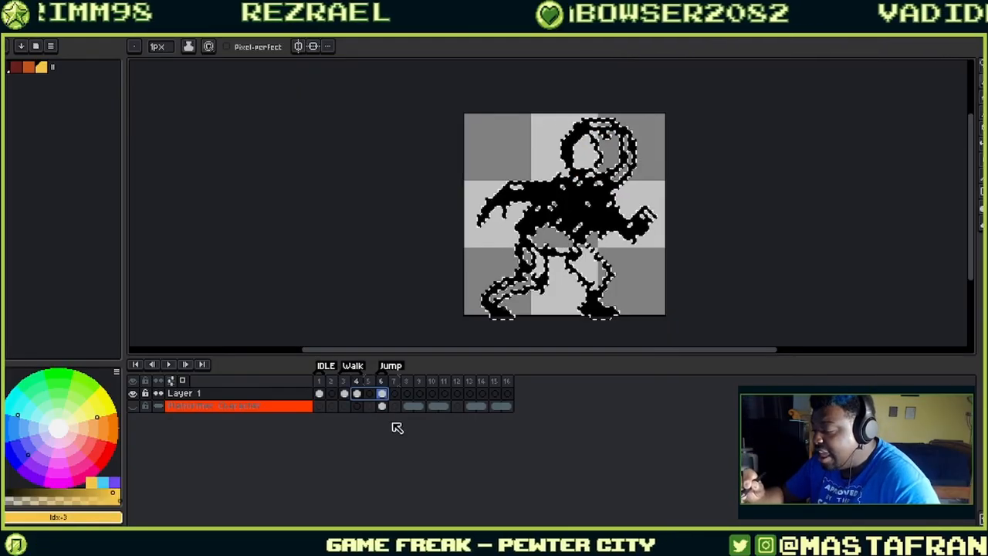
key(ctrl+z)
key(ctrl+z)
key(ctrl+z)
key(ctrl+z)
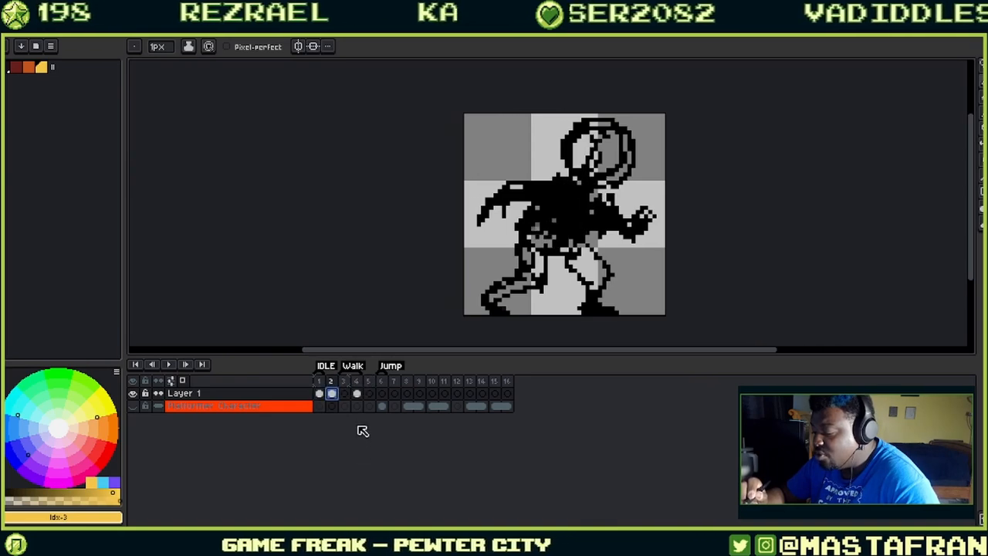
key(ctrl+z)
key(ctrl+z)
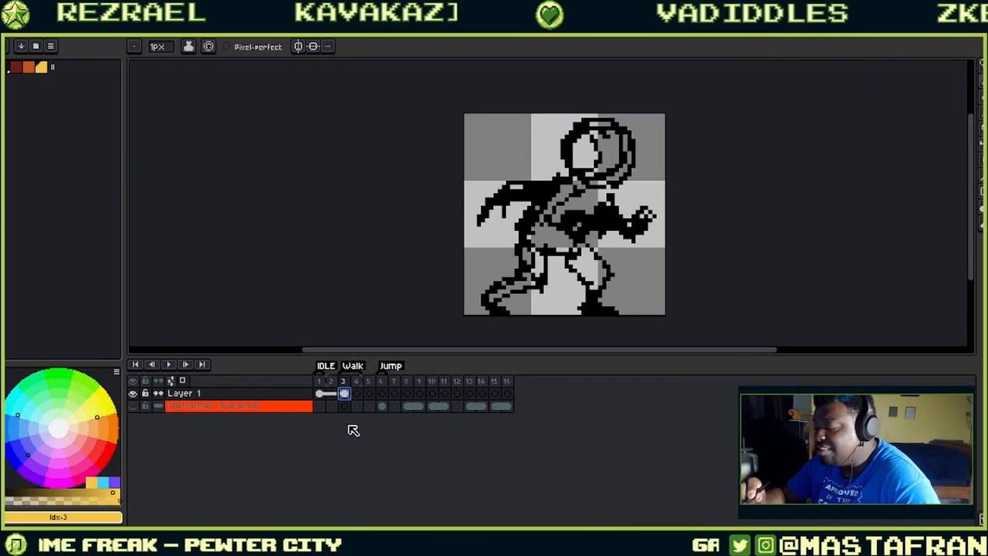
right_click(349, 400)
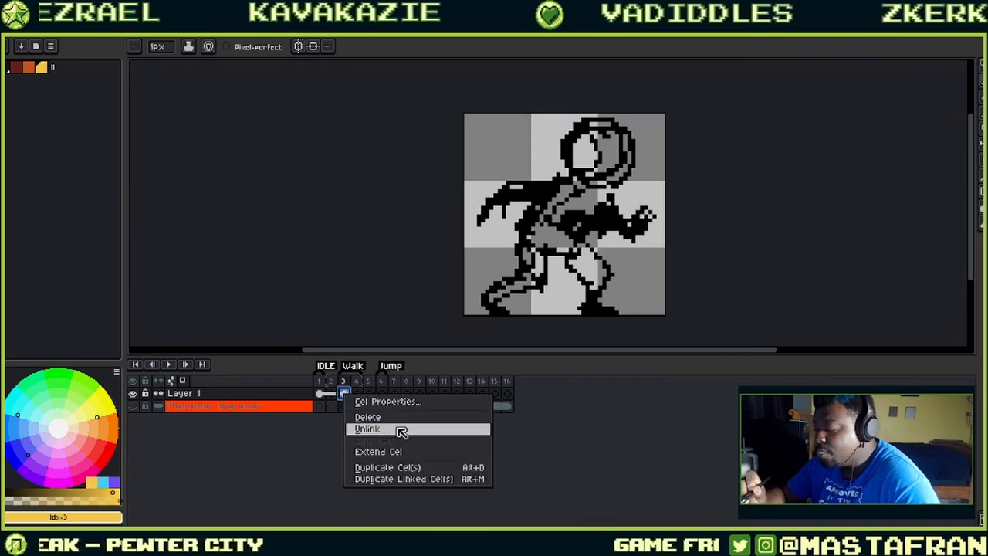
click(336, 428)
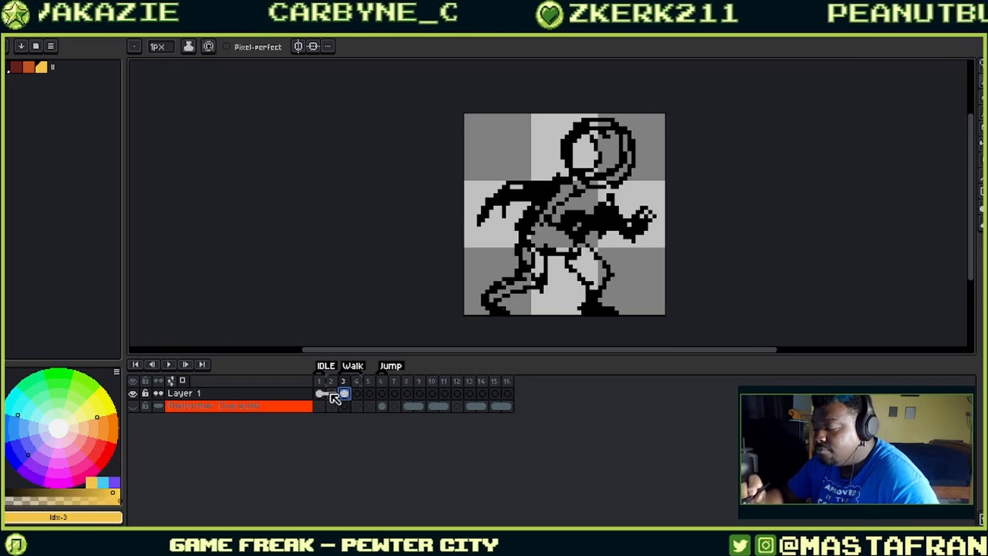
click(323, 392)
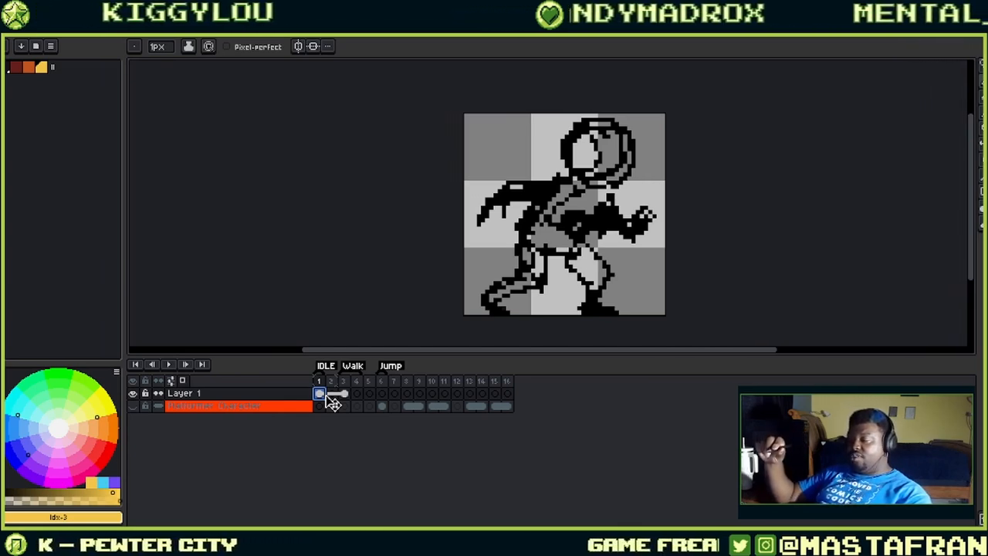
- Draw a second walk pose in frame 4 with the darkest palette colour, outlining the head, torso and legs over the ghosted figure
click(358, 396)
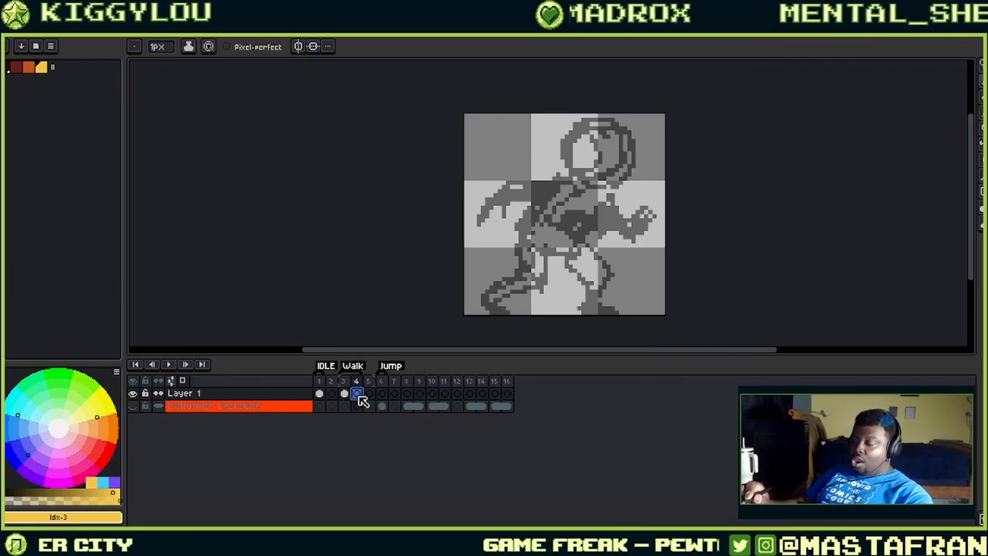
drag(585, 124, 585, 182)
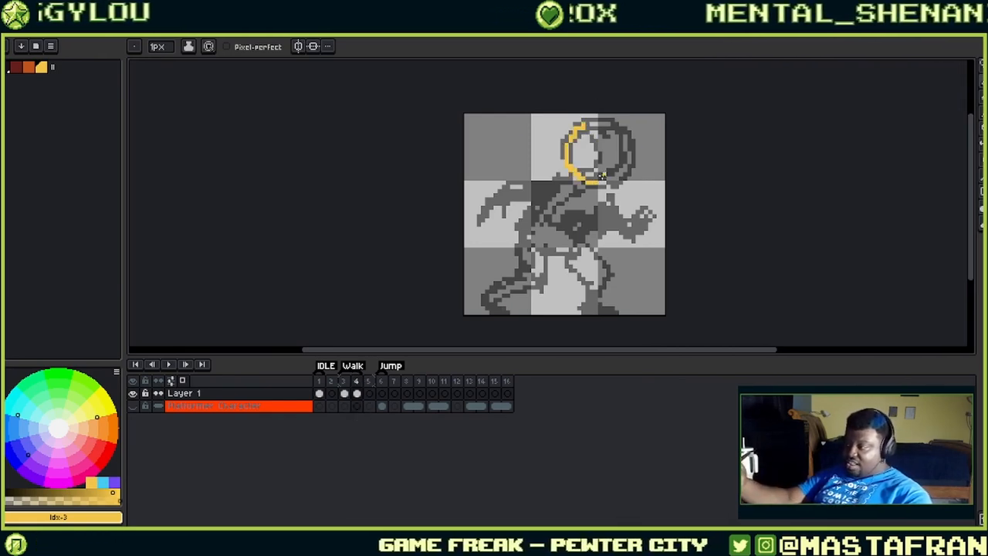
key(ctrl+z)
click(7, 67)
mouse_move(581, 122)
mouse_down()
mouse_move(620, 183)
mouse_move(624, 122)
mouse_move(590, 118)
mouse_move(630, 153)
mouse_up()
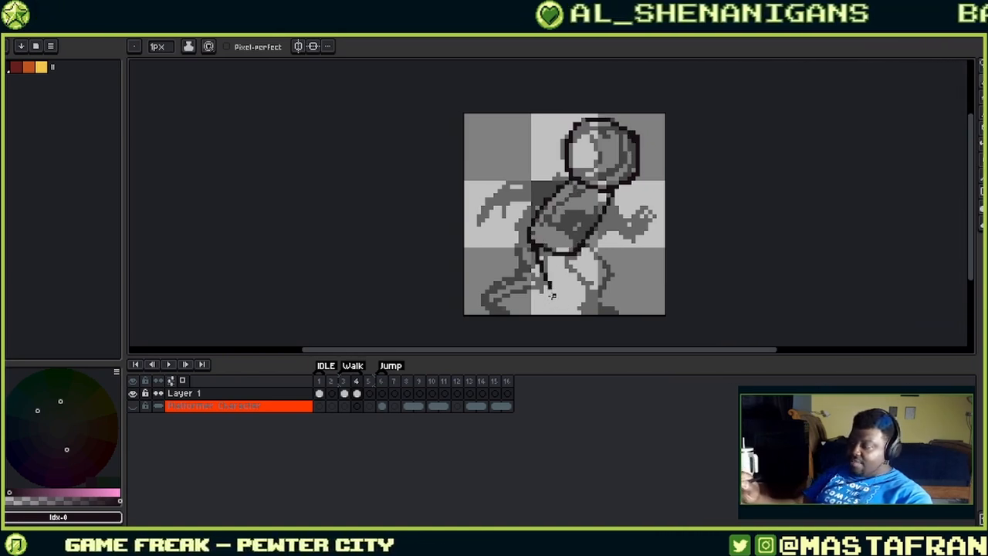
drag(536, 309, 567, 311)
mouse_move(571, 257)
mouse_down()
mouse_move(554, 308)
mouse_move(562, 311)
mouse_up()
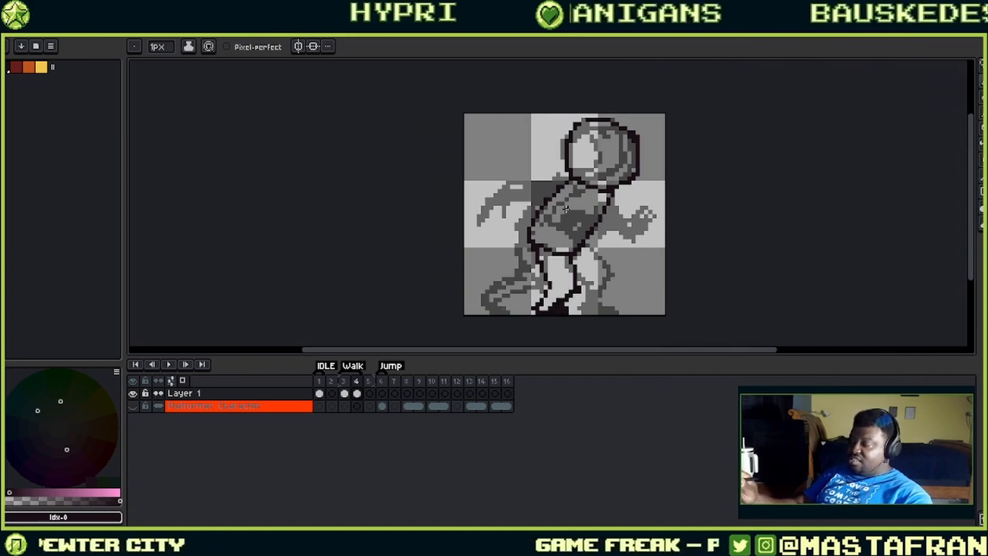
- Add the arm and extra torso and leg strokes to frame 4's figure, and play the animation from frame 3
mouse_move(561, 207)
mouse_down()
mouse_move(595, 255)
mouse_move(607, 249)
mouse_move(586, 246)
mouse_move(566, 191)
mouse_up()
mouse_move(557, 235)
mouse_down()
mouse_move(594, 253)
mouse_move(575, 232)
mouse_up()
drag(580, 212, 578, 284)
drag(536, 235, 545, 207)
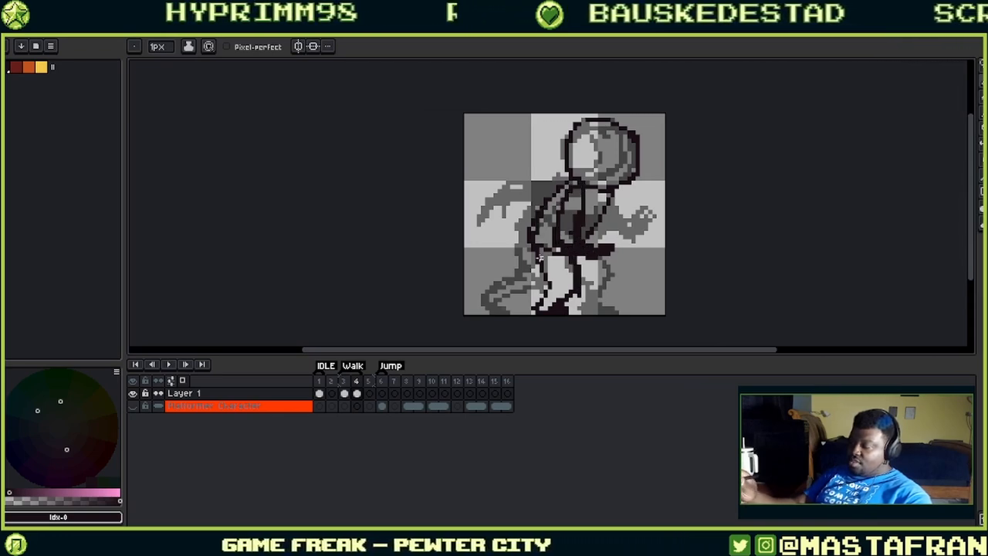
drag(539, 255, 545, 264)
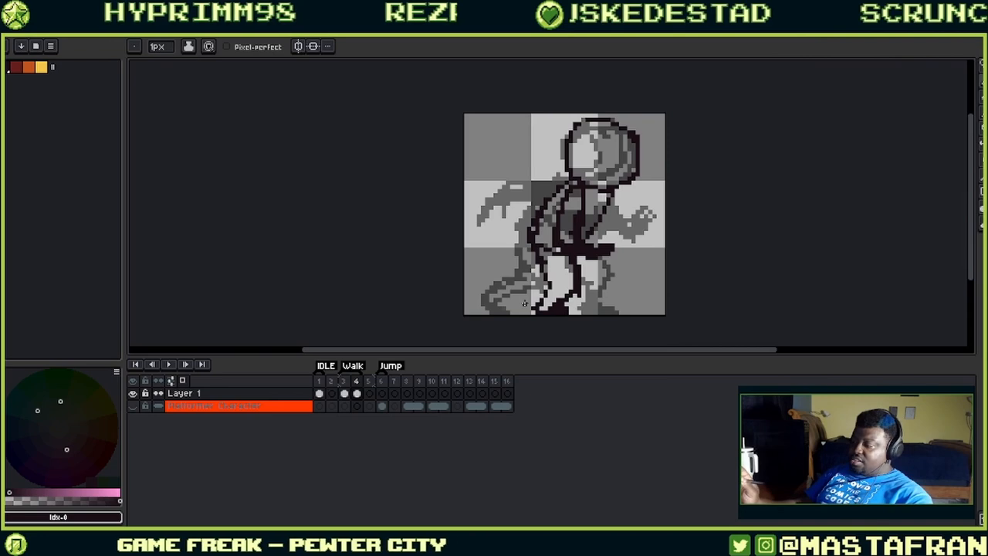
click(345, 382)
click(170, 365)
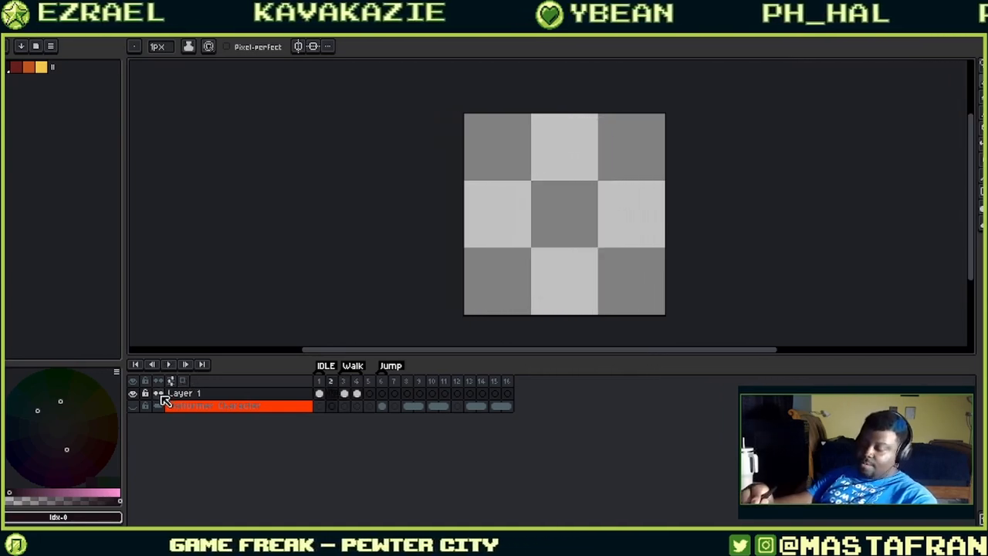
- With continuous cels enabled on Layer 1, add a new frame after each Walk pose so each holds for two frames, and play it
right_click(345, 381)
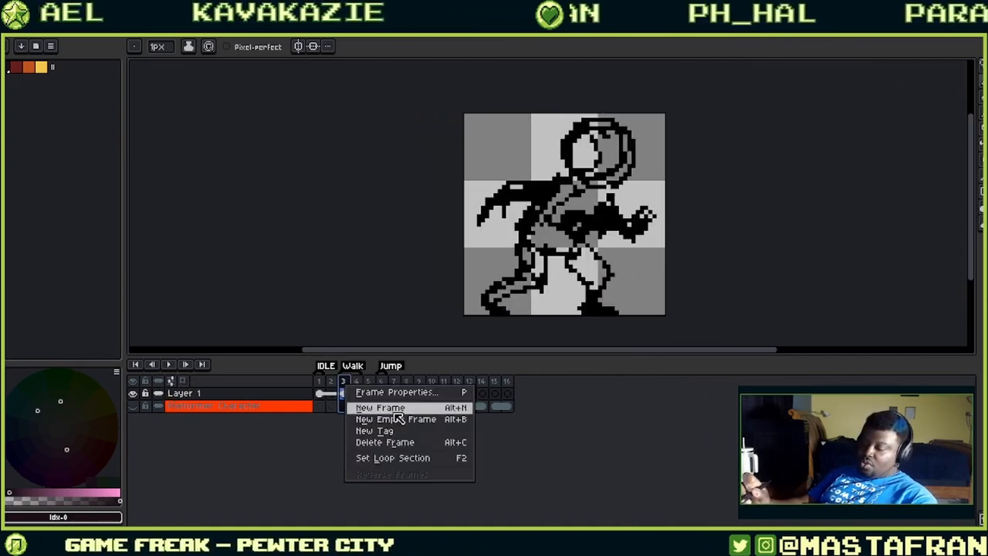
click(392, 406)
right_click(371, 388)
click(417, 401)
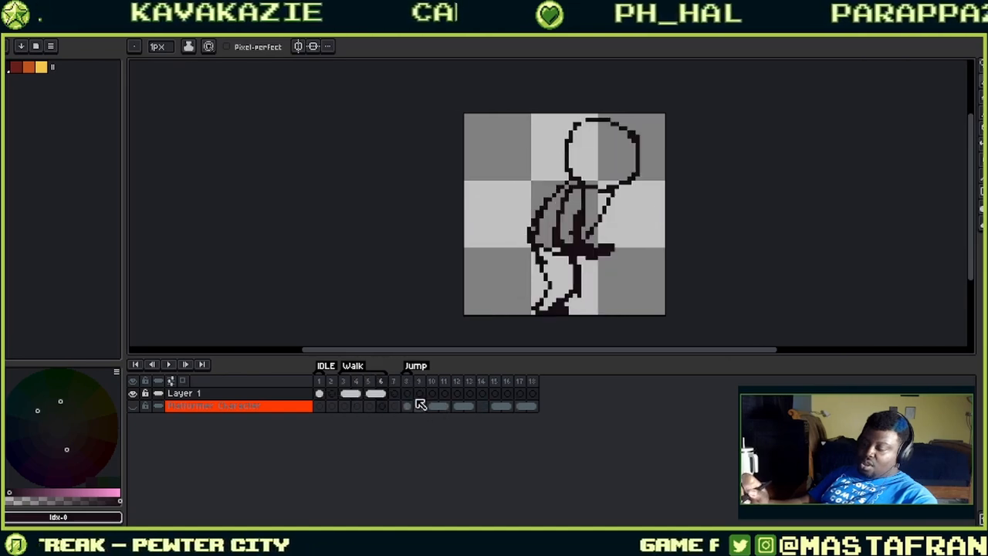
click(171, 365)
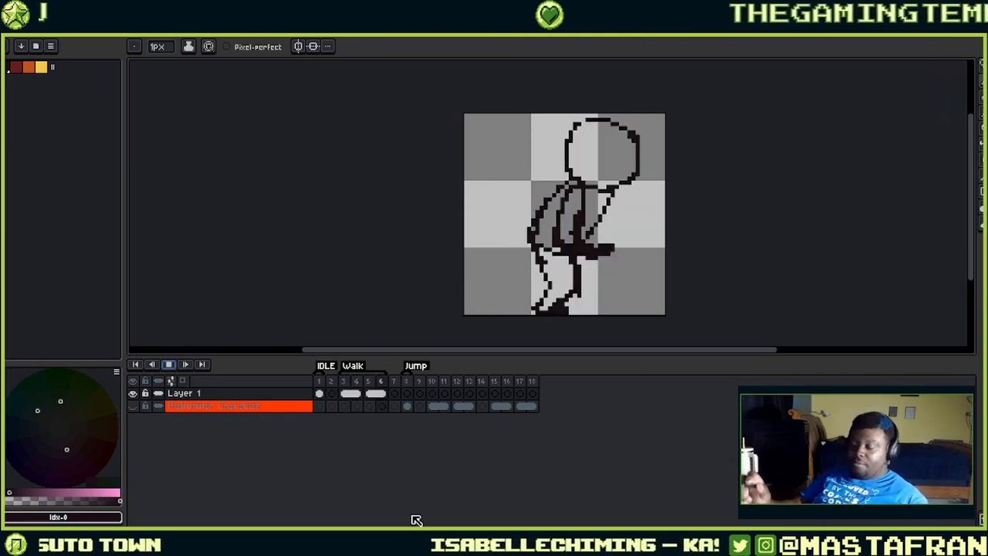
- Stop playback and place a linked copy of frame 4's running figure in Layer 1 at frame 8, the first Jump frame
click(350, 379)
click(349, 394)
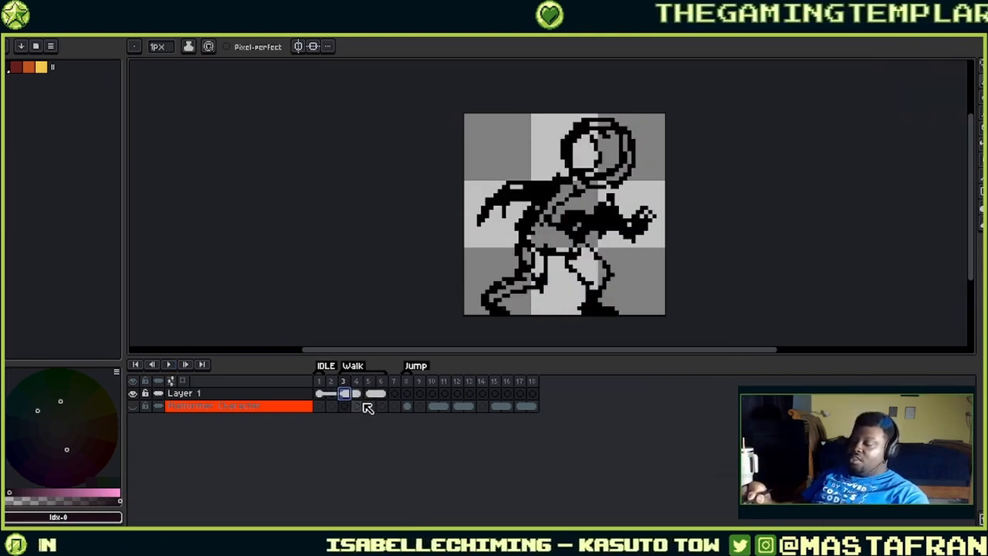
click(371, 394)
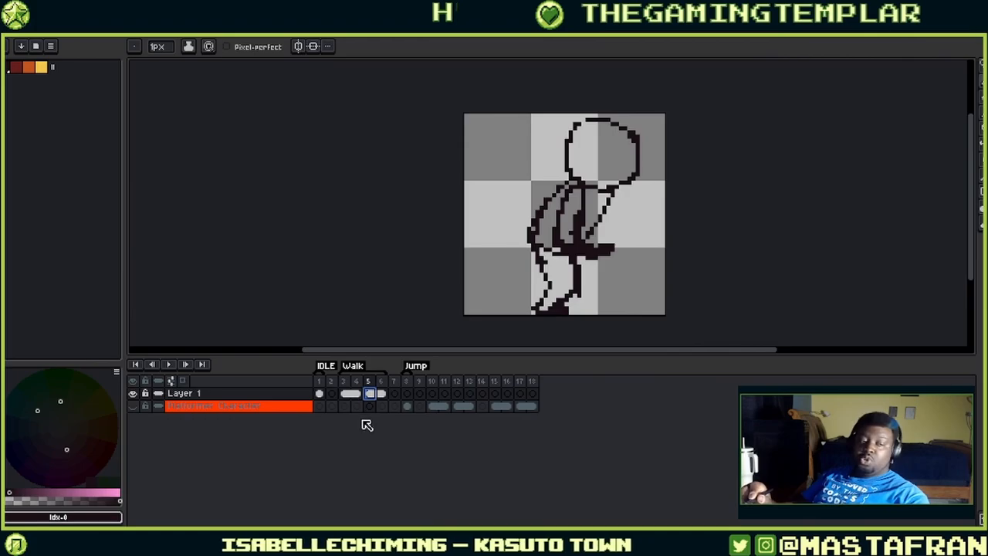
click(407, 394)
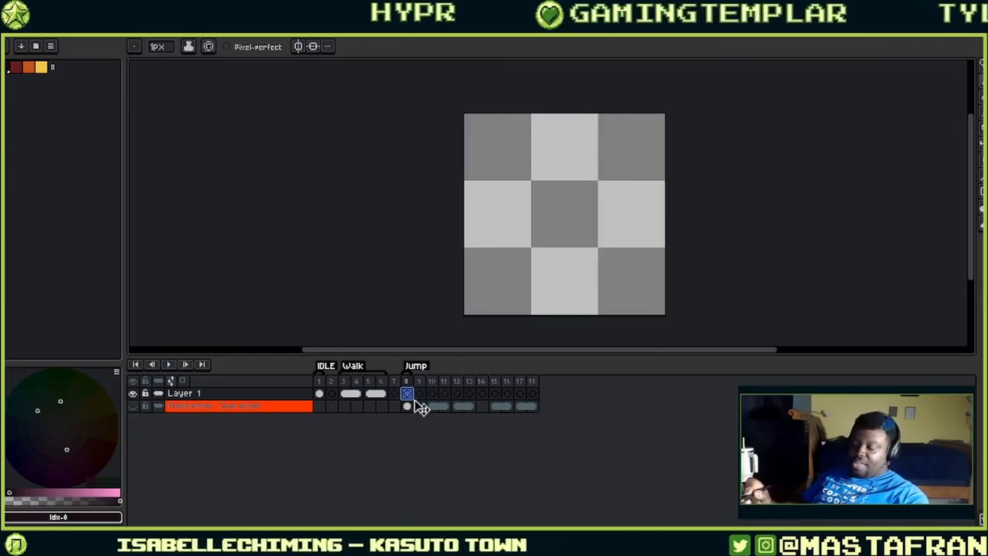
click(357, 394)
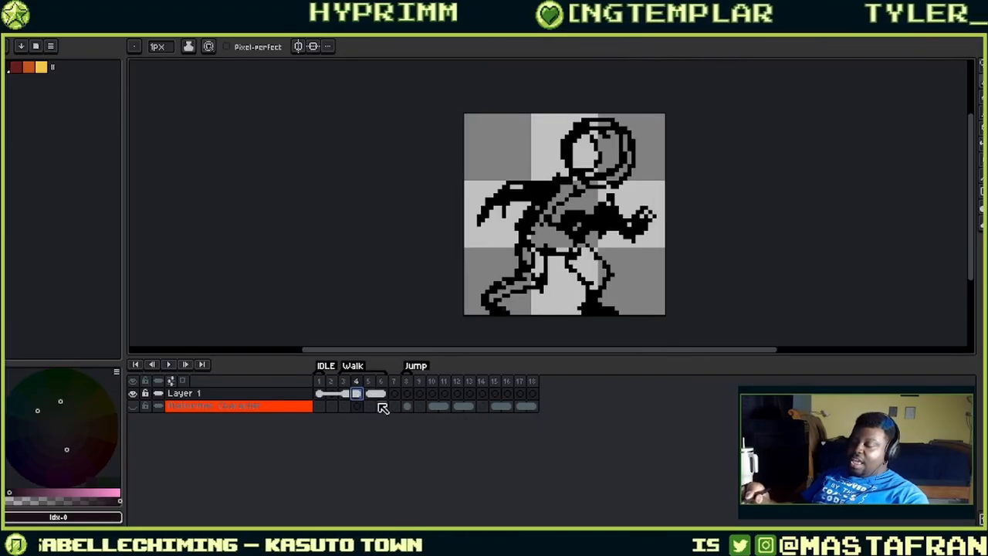
drag(411, 398, 409, 394)
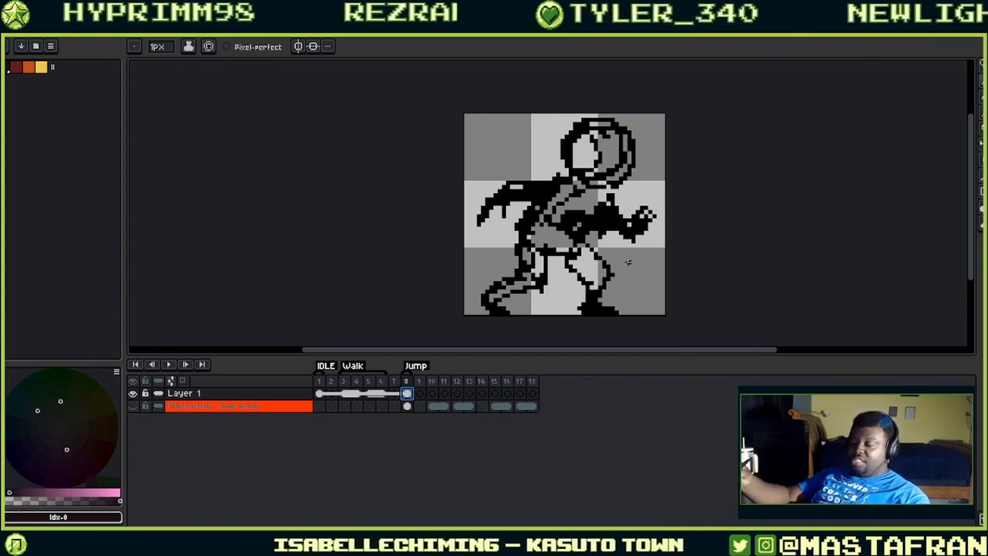
- Unlink the Layer 1 cel in frame 8 from the Walk and IDLE cels
right_click(407, 393)
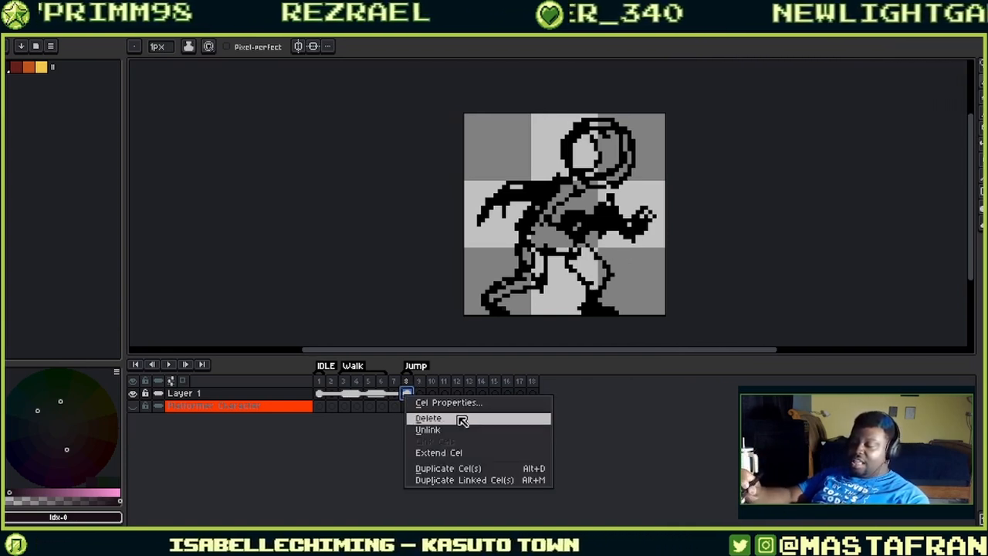
click(458, 434)
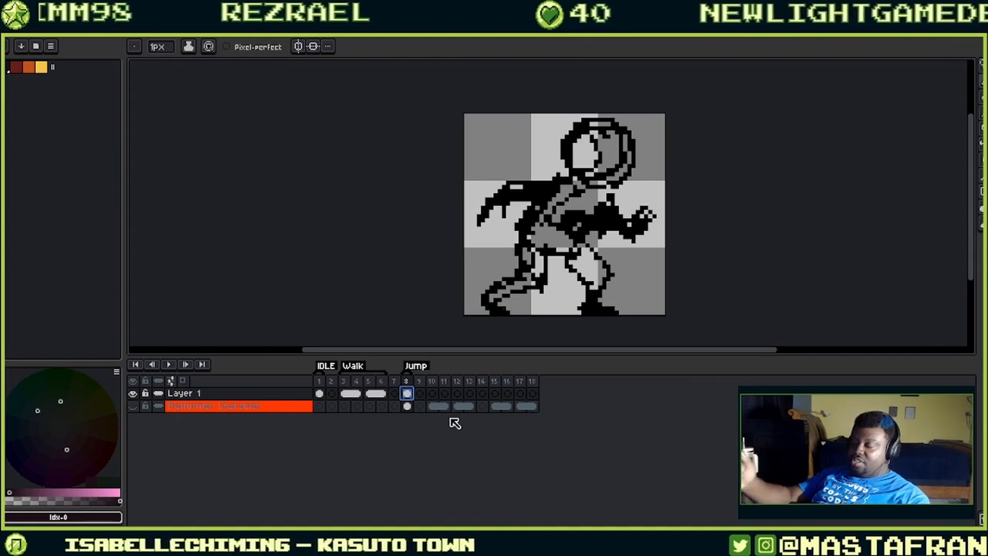
key(ctrl+z)
- Erase the extended front forearm and the trailing back arm from the figure in Layer 1's frame 8
key(q)
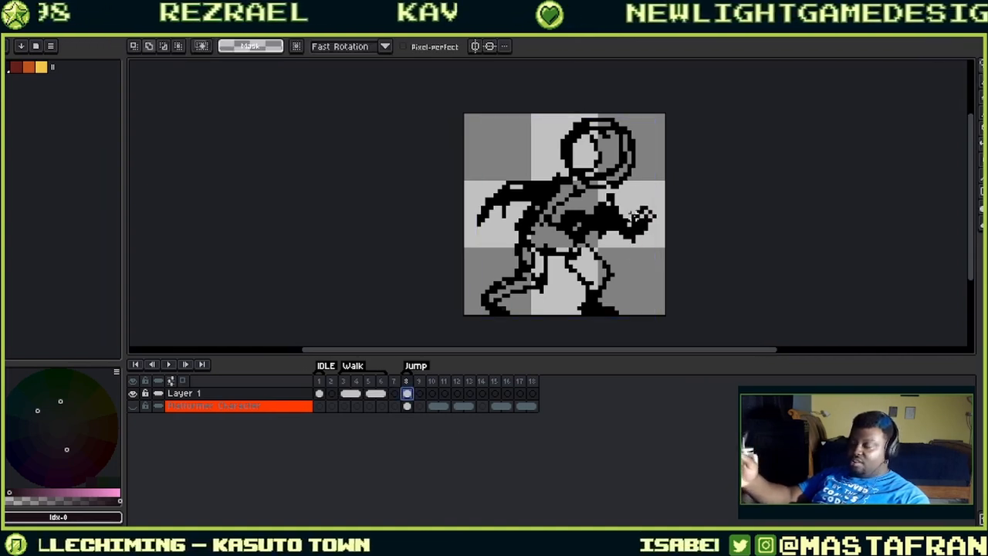
mouse_move(626, 201)
mouse_down()
mouse_move(657, 179)
mouse_move(626, 193)
mouse_up()
key(Delete)
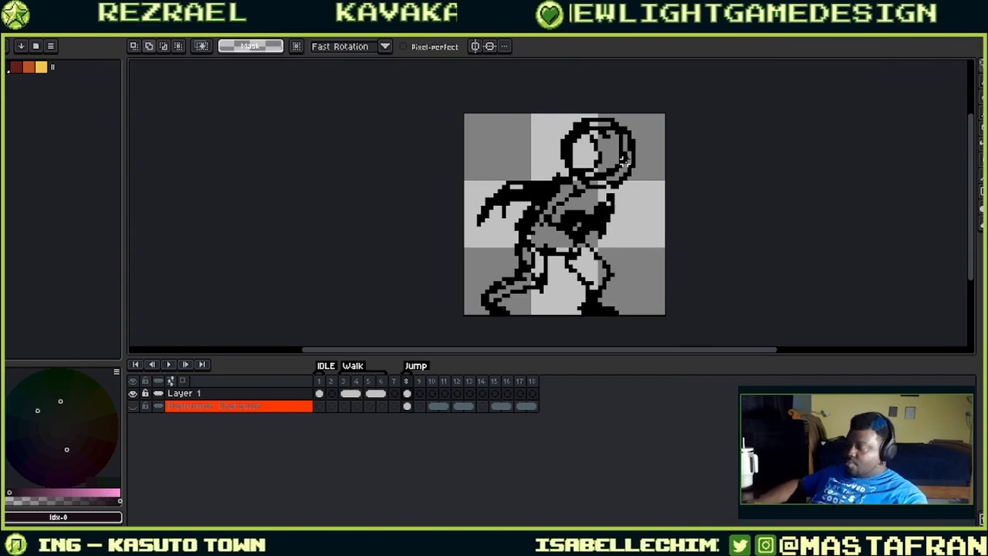
mouse_move(552, 169)
mouse_down()
mouse_move(486, 243)
mouse_move(545, 164)
mouse_up()
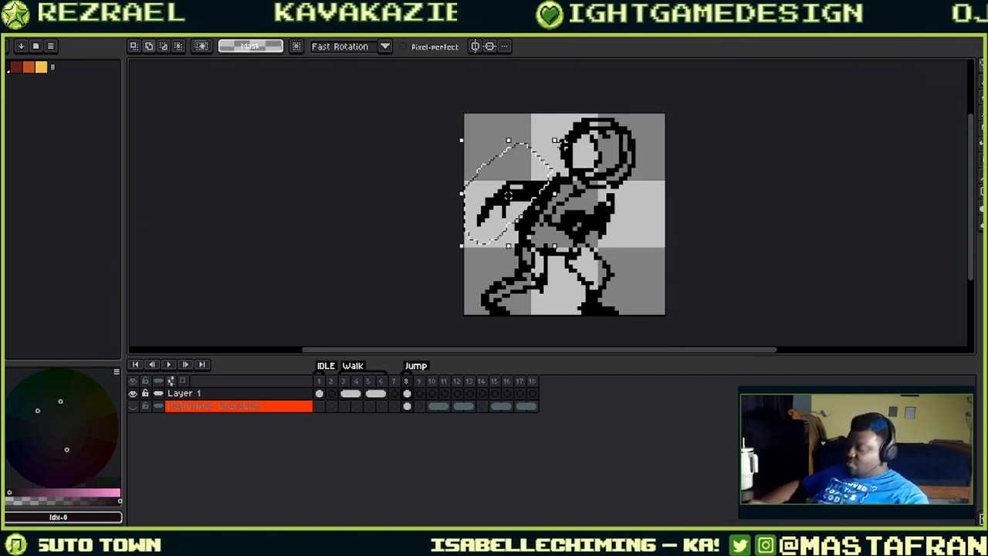
key(Delete)
- Draw a raised front arm beside the head of the frame 8 figure with the 1 px pencil
key(b)
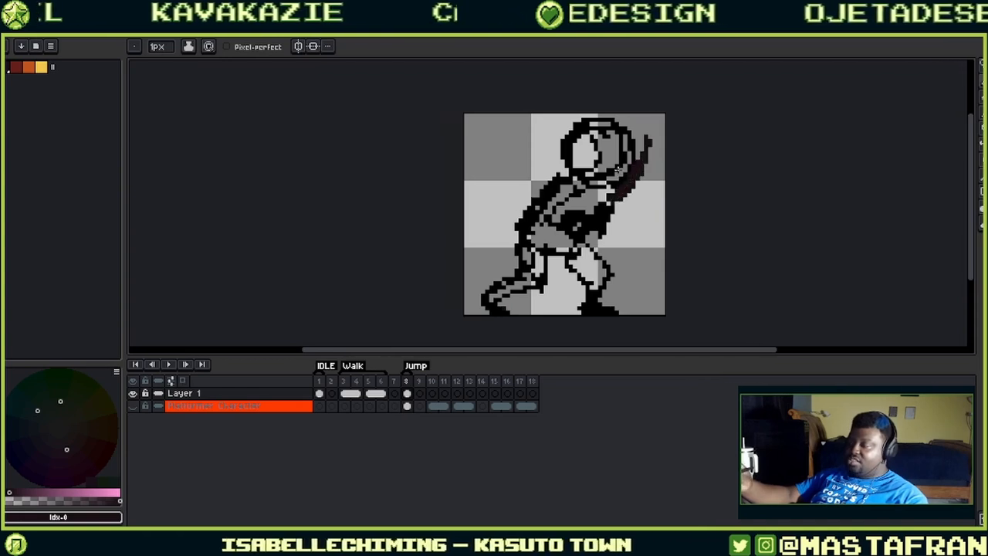
key(v)
key(b)
drag(634, 185, 648, 142)
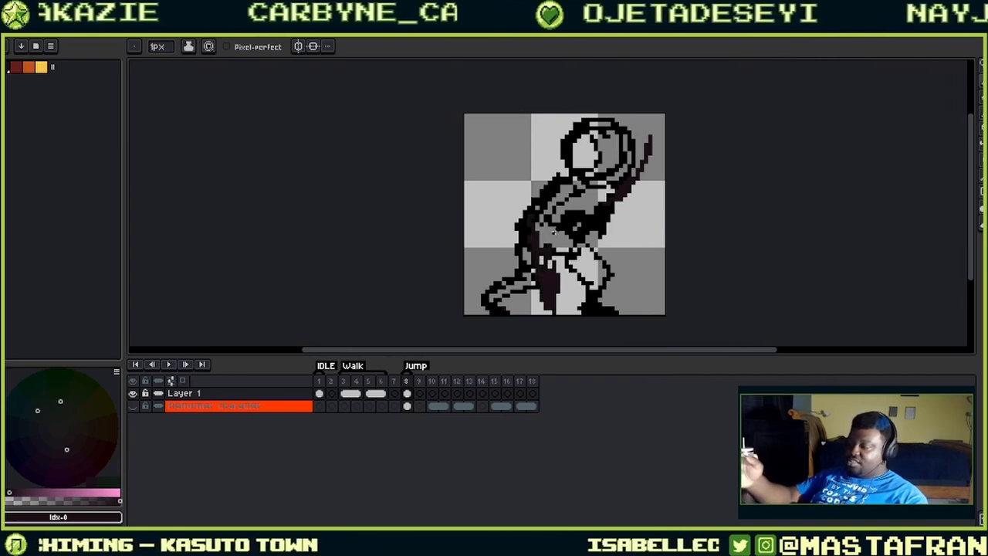
- Erase the running legs from frame 8's figure and sketch the front leg as a raised knee
key(m)
drag(533, 291, 519, 216)
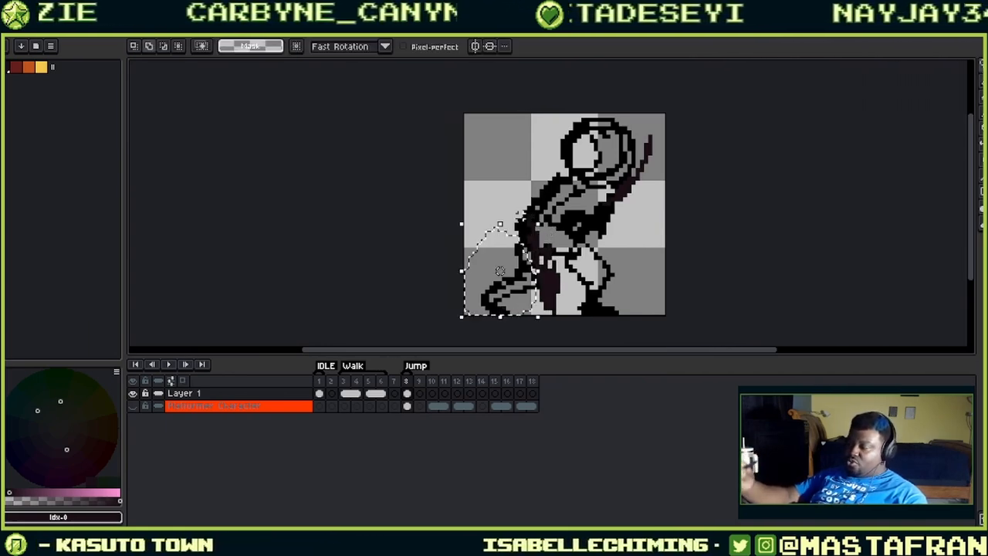
key(Delete)
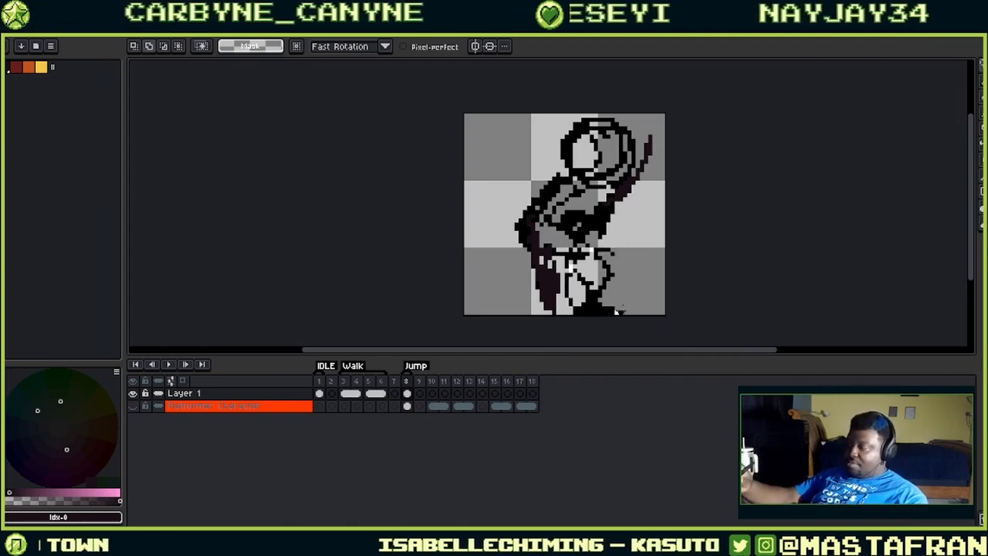
mouse_move(617, 311)
mouse_down()
mouse_move(626, 270)
mouse_move(600, 210)
mouse_up()
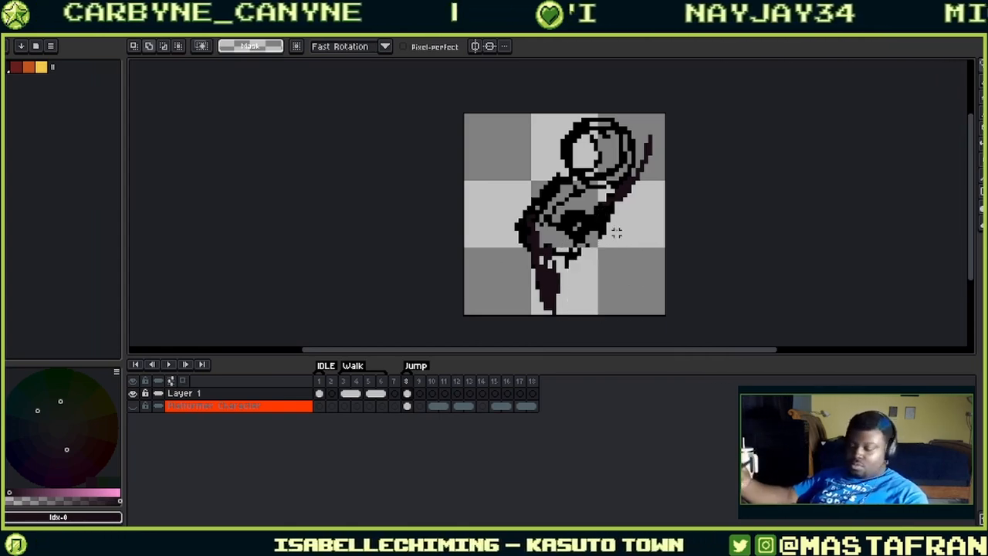
key(b)
drag(571, 256, 611, 259)
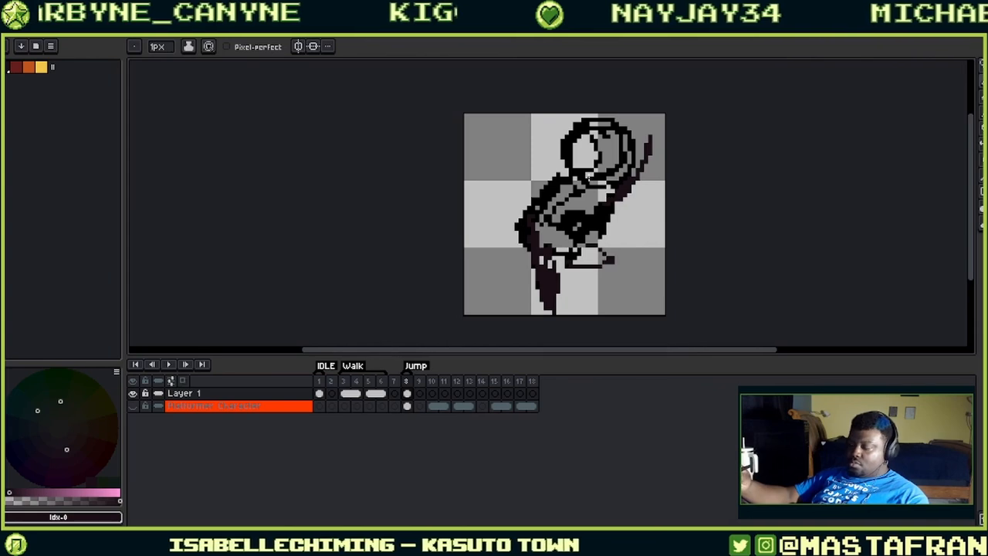
- Delete everything below the head in frame 8 and move the remaining head and raised arm to the horizontal centre of the canvas
key(q)
mouse_move(556, 156)
mouse_down()
mouse_move(608, 190)
mouse_move(566, 320)
mouse_move(520, 119)
mouse_up()
key(Delete)
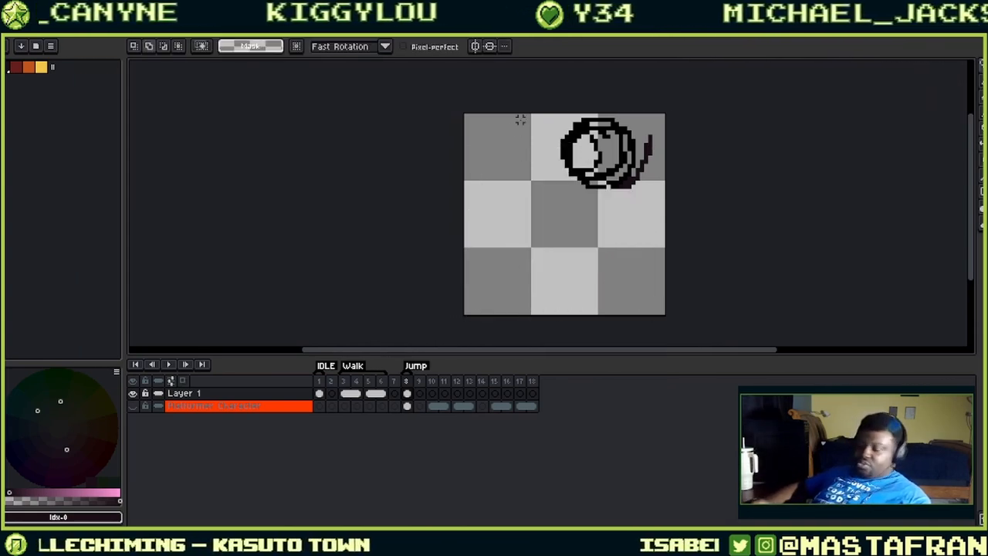
key(v)
drag(636, 166, 604, 174)
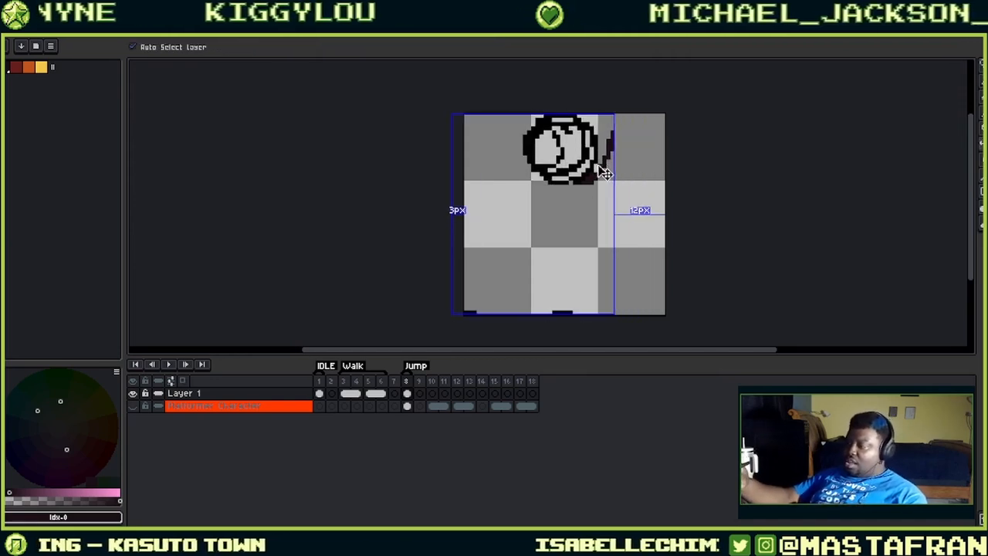
- Draw an upright torso under the head in frame 8, with one straight leg and one bent leg
key(b)
mouse_move(542, 178)
mouse_down()
mouse_move(536, 252)
mouse_move(541, 188)
mouse_move(537, 230)
mouse_move(584, 226)
mouse_move(537, 226)
mouse_move(546, 279)
mouse_up()
mouse_move(587, 244)
mouse_down()
mouse_move(593, 275)
mouse_move(579, 273)
mouse_move(577, 251)
mouse_move(556, 244)
mouse_move(550, 270)
mouse_move(537, 210)
mouse_up()
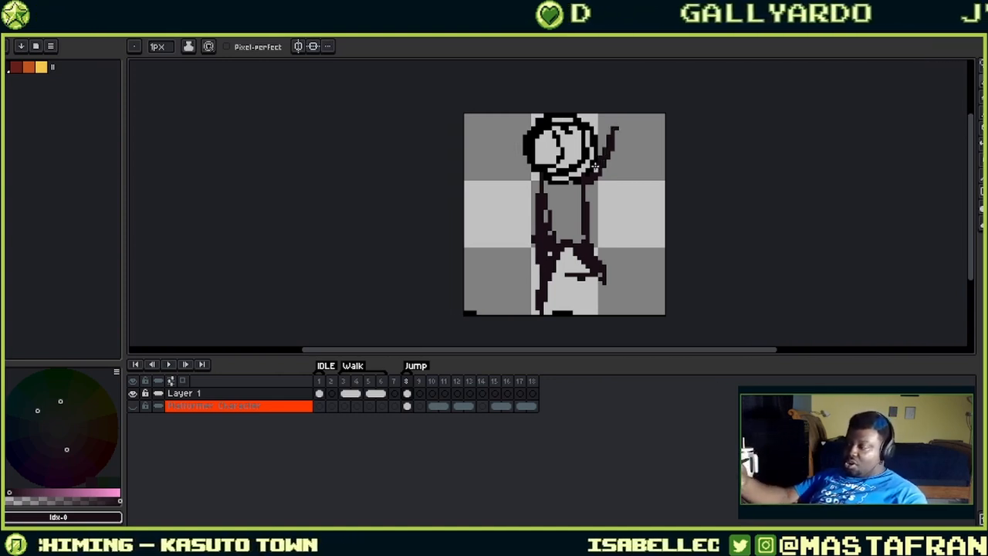
- Redraw the back arm bent at the elbow, extend the raised forearm to the canvas's upper edge, and erase the leftover foot pixels
key(v)
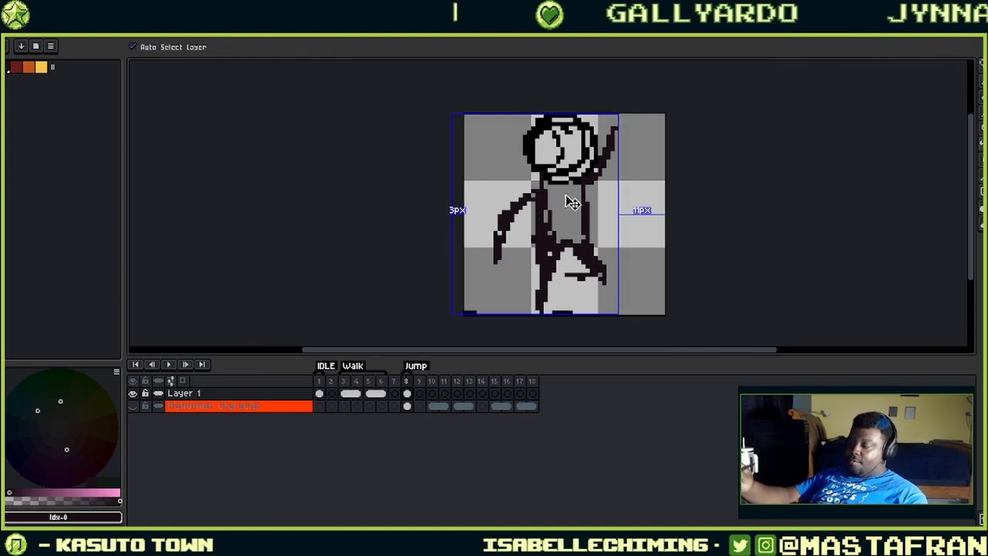
key(ctrl+z)
key(ctrl+z)
mouse_move(540, 193)
mouse_down()
mouse_move(504, 246)
mouse_move(501, 219)
mouse_up()
drag(501, 219, 538, 176)
drag(615, 139, 614, 114)
drag(606, 154, 594, 172)
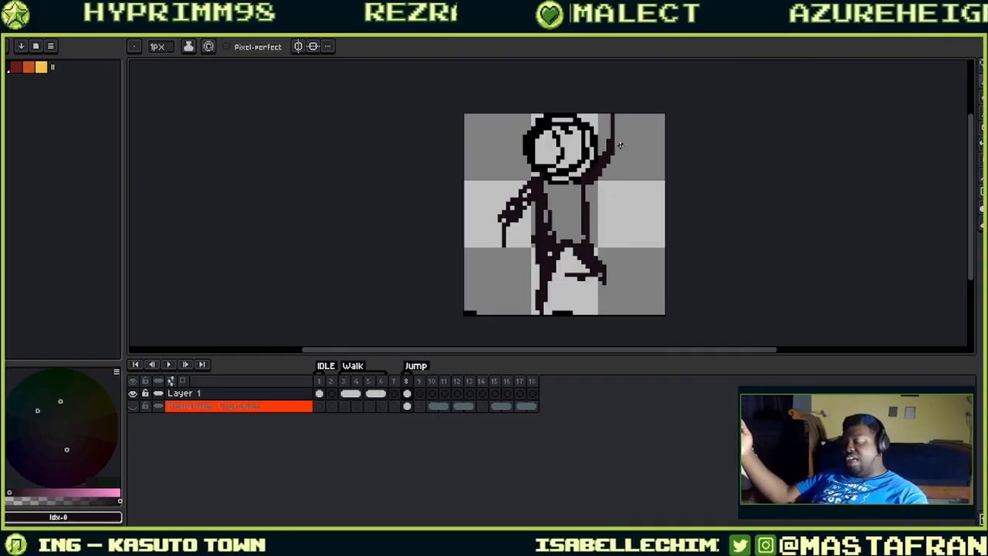
key(m)
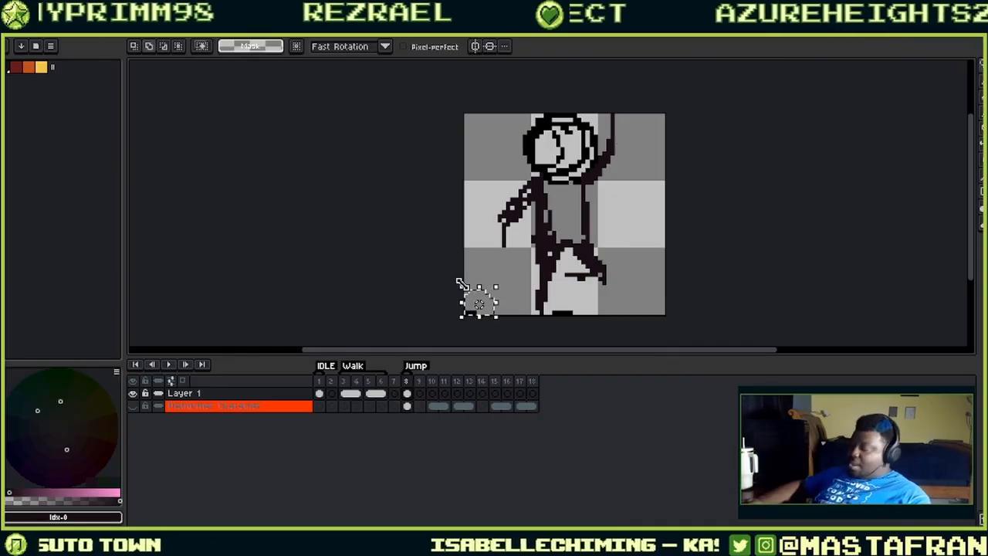
drag(588, 311, 591, 313)
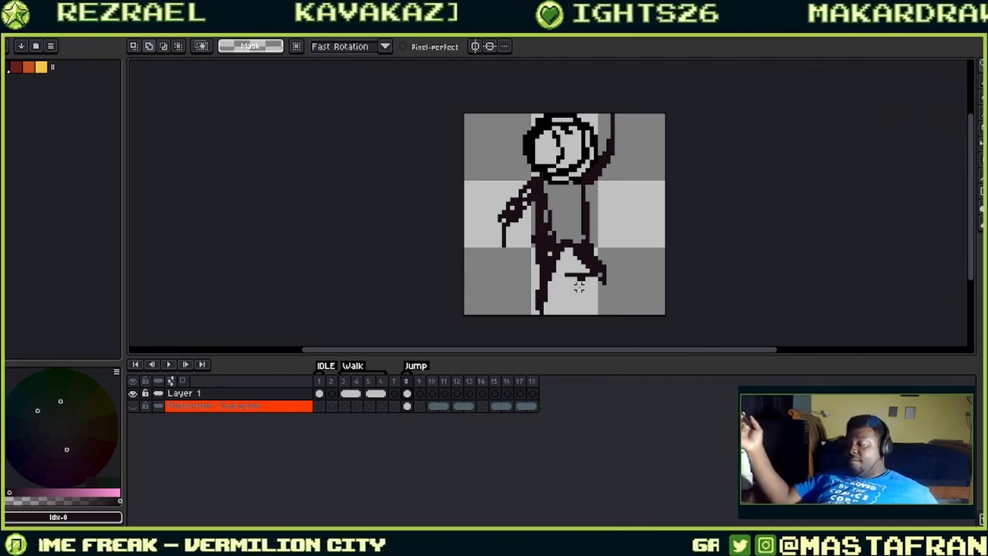
- Compare the IDLE, Walk and Jump poses in Layer 1 by stepping between their frames and playing from frame 3
click(321, 383)
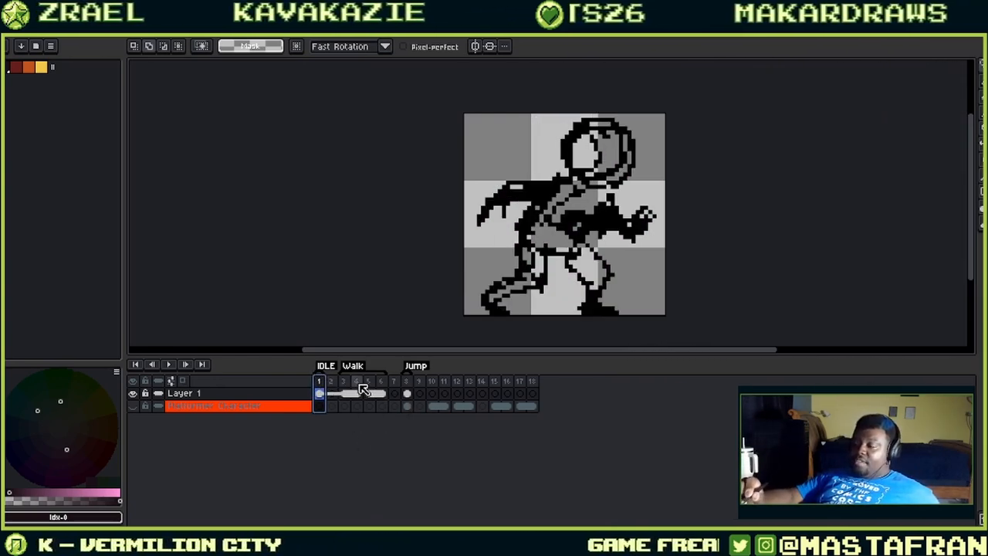
click(345, 385)
click(369, 390)
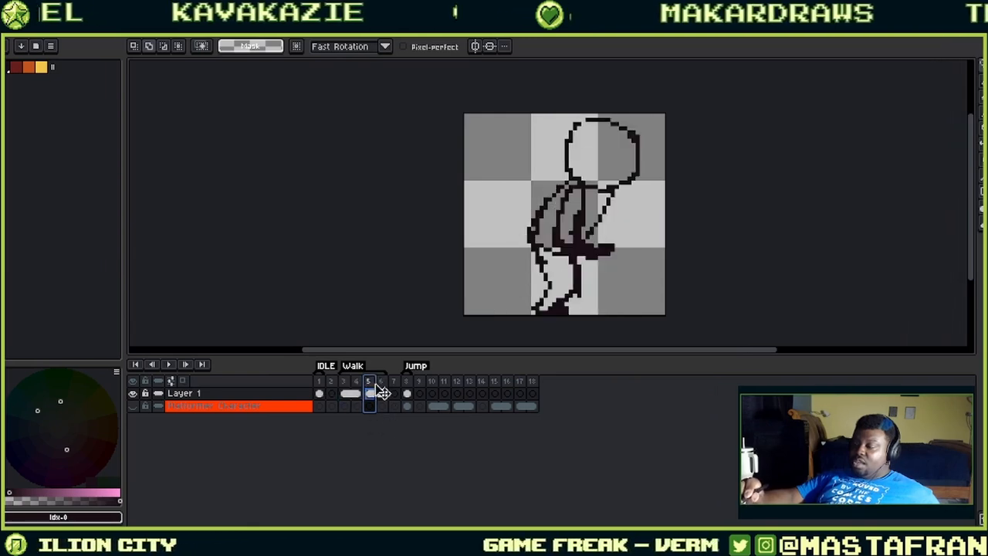
click(382, 382)
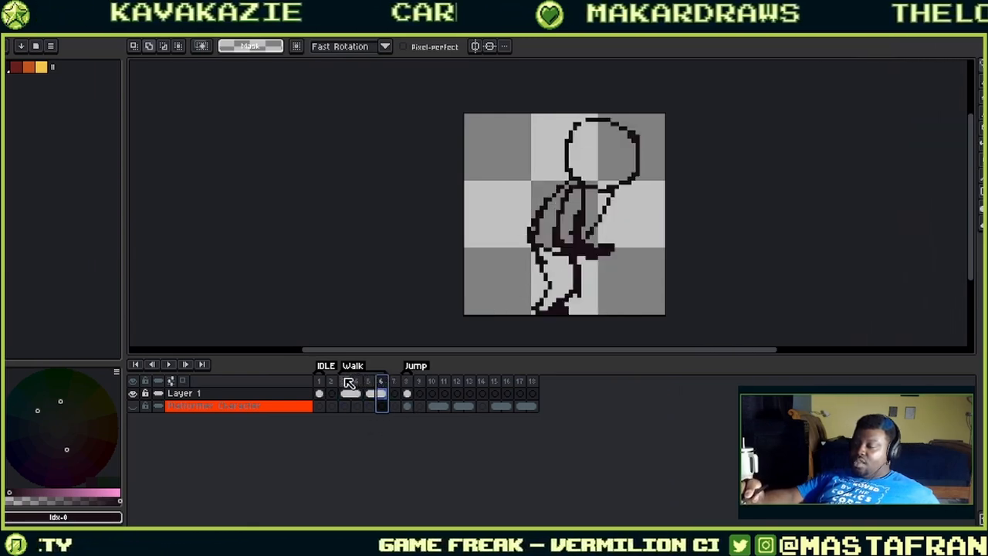
click(345, 382)
click(171, 365)
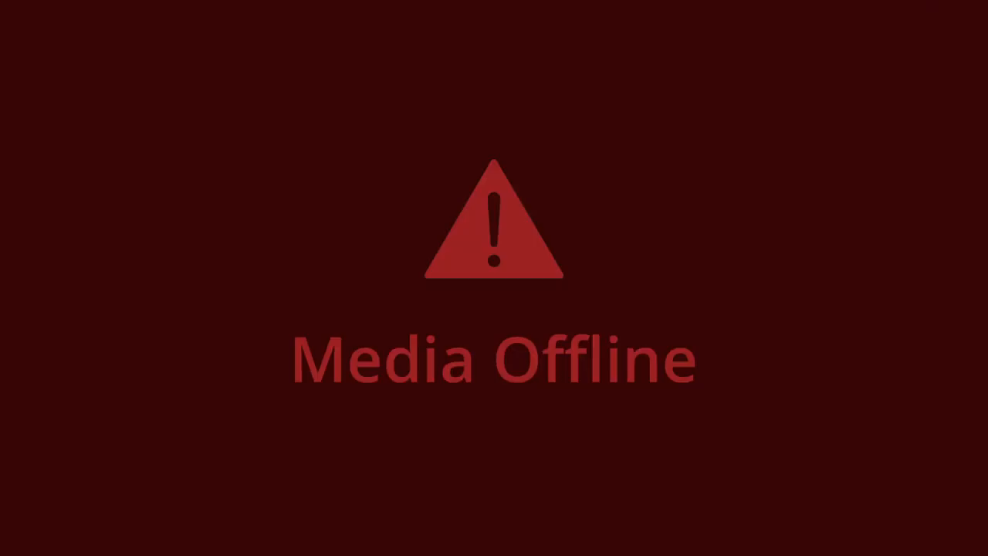
click(323, 382)
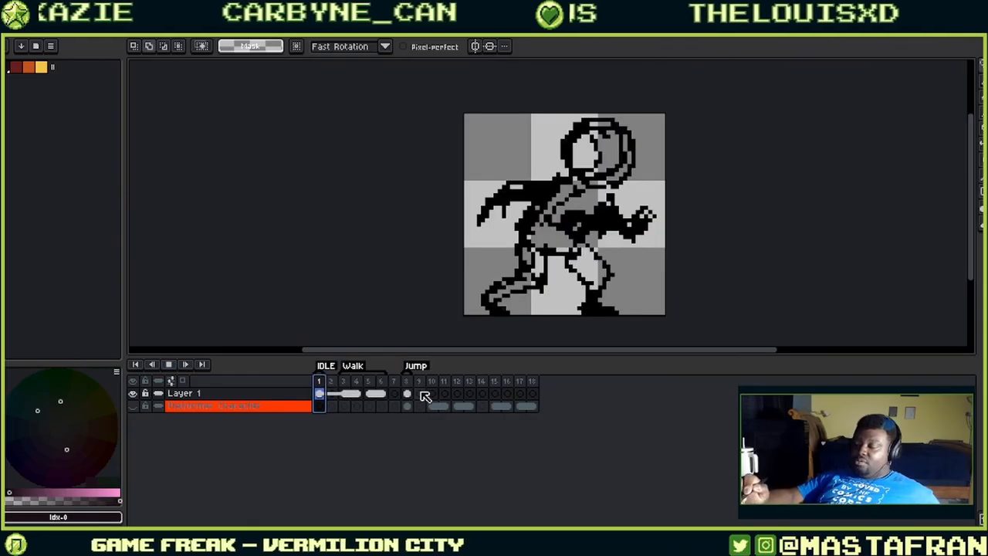
click(407, 386)
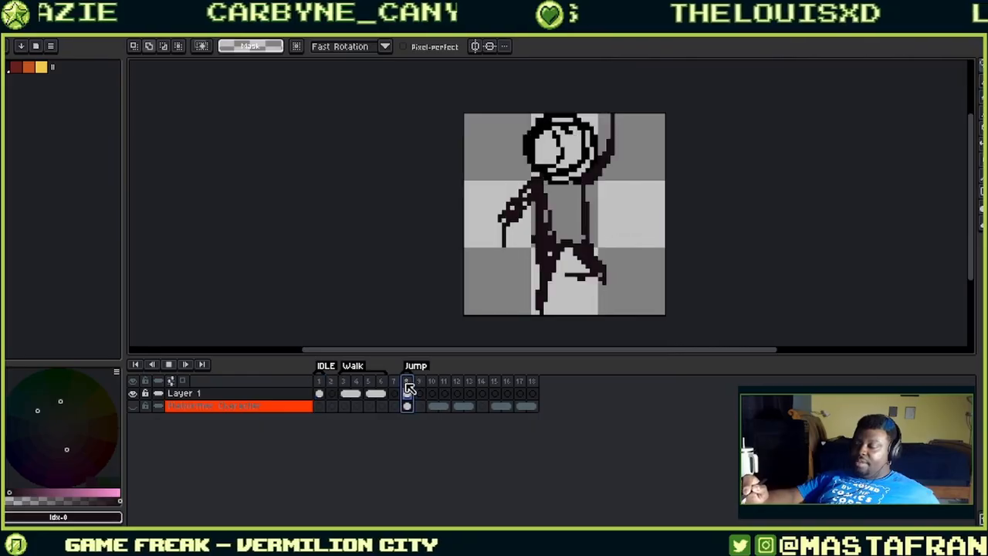
click(360, 382)
click(409, 382)
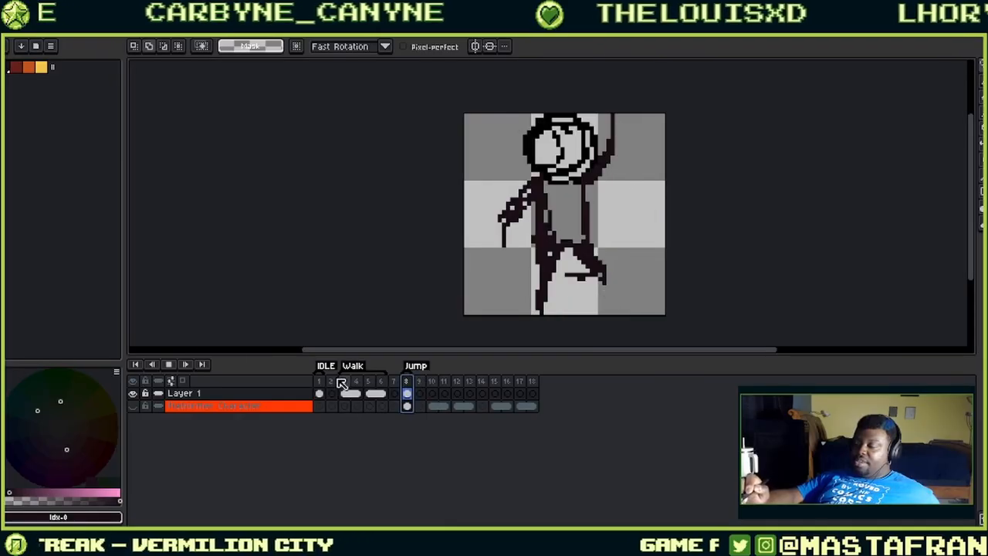
- Insert an empty frame after Walk frame 4 and turn on onion skinning
click(357, 381)
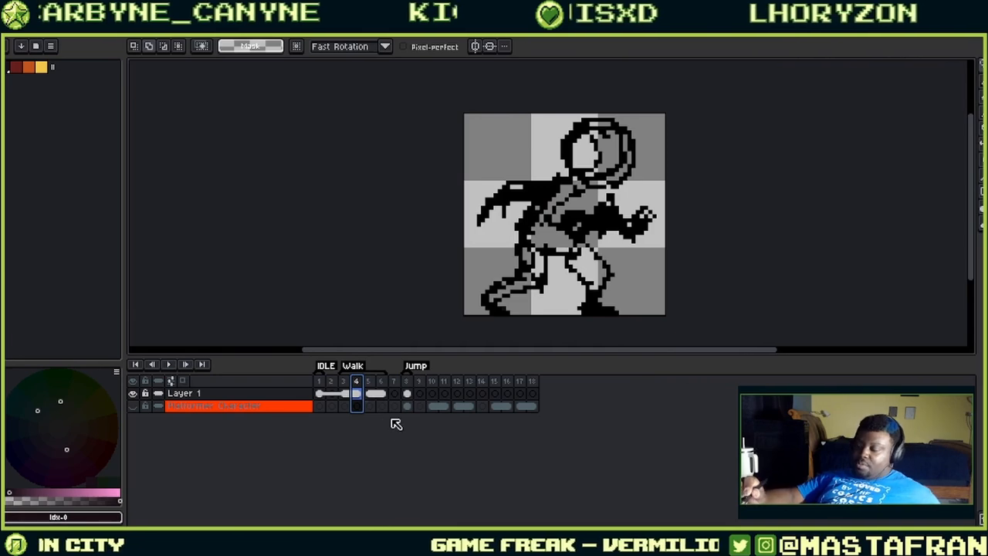
right_click(357, 380)
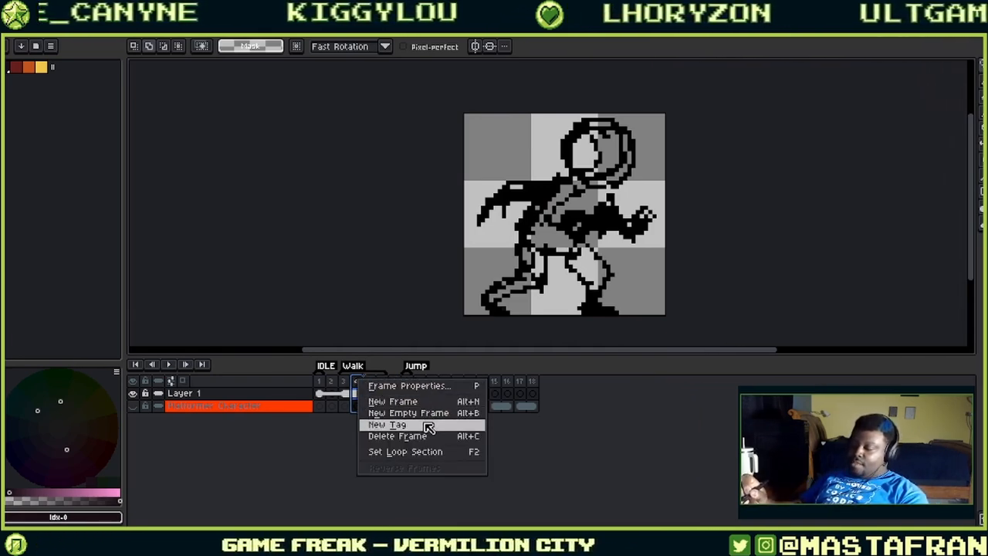
click(426, 412)
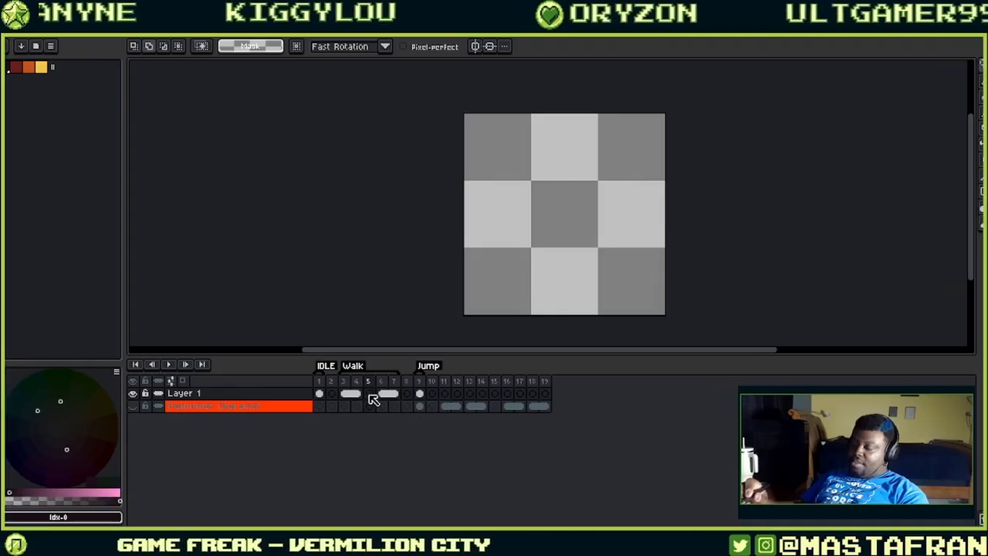
click(183, 380)
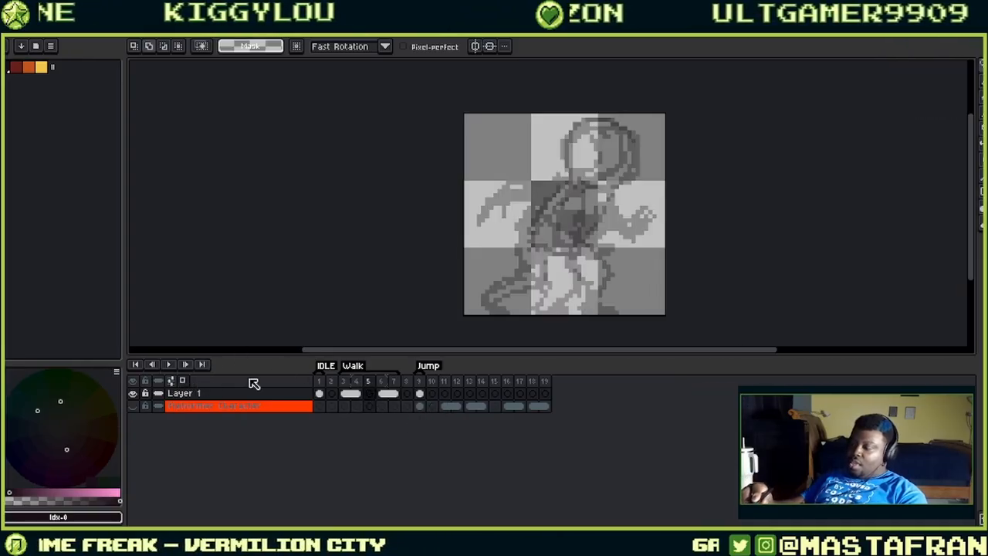
- Sketch an in-between walk pose in frame 5 over the onion skin, with head, torso, planted front leg and lifted back foot
key(b)
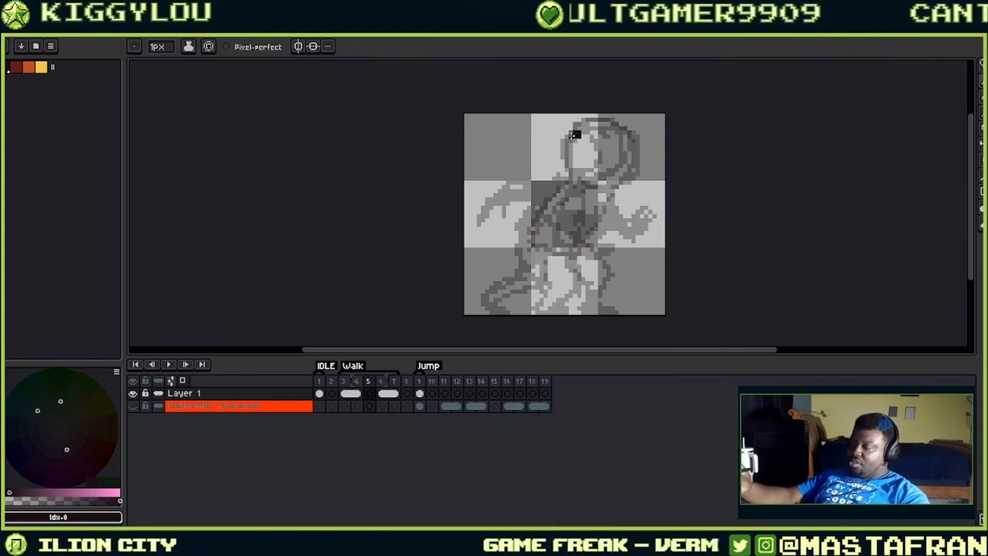
mouse_move(584, 186)
mouse_down()
mouse_move(611, 190)
mouse_move(635, 160)
mouse_up()
mouse_move(589, 136)
mouse_down()
mouse_move(617, 137)
mouse_move(631, 179)
mouse_move(528, 251)
mouse_move(525, 244)
mouse_move(595, 236)
mouse_move(598, 194)
mouse_up()
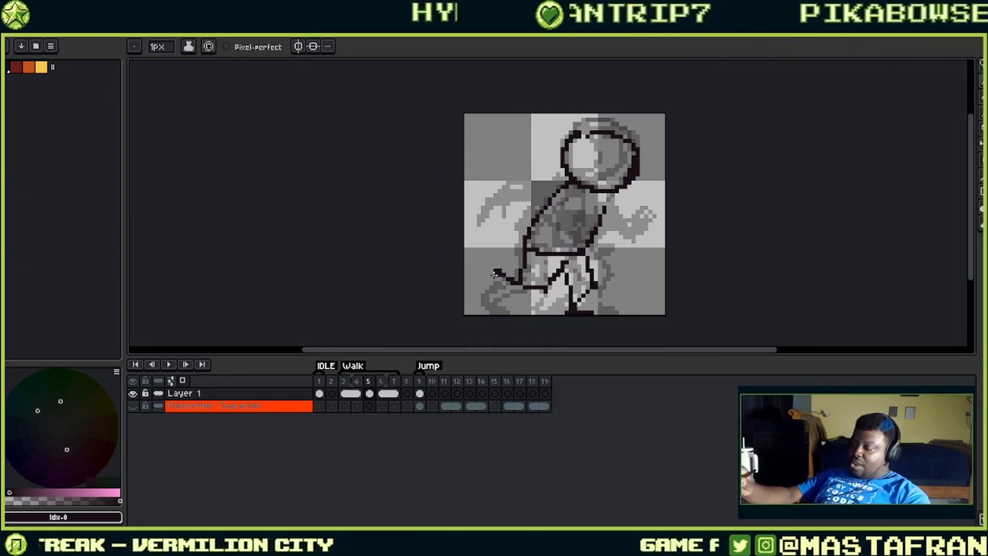
mouse_move(496, 270)
mouse_down()
mouse_move(491, 287)
mouse_move(503, 261)
mouse_move(519, 275)
mouse_up()
drag(588, 254, 593, 272)
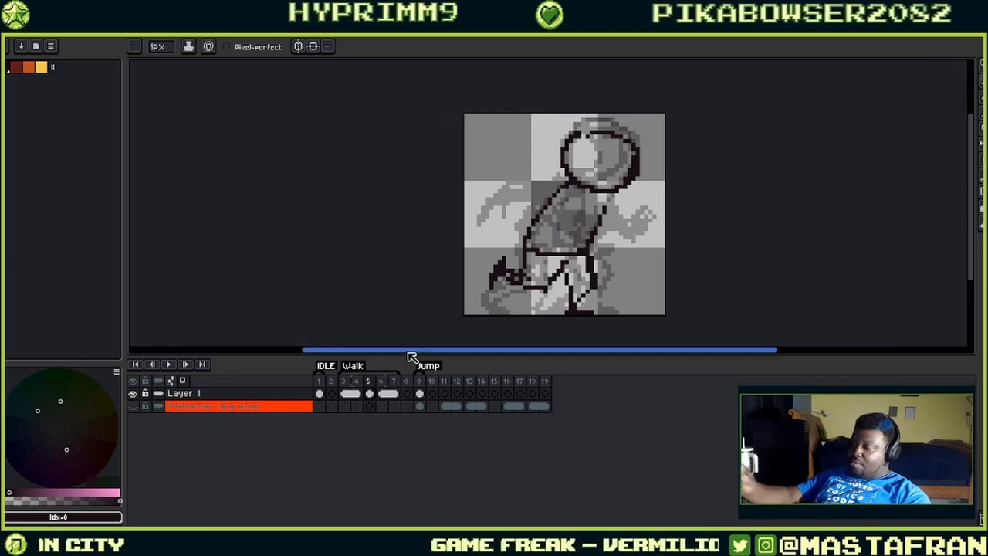
- Add a new frame after frame 5 so the in-between pose holds for two frames, and go to frame 7
right_click(370, 382)
click(418, 405)
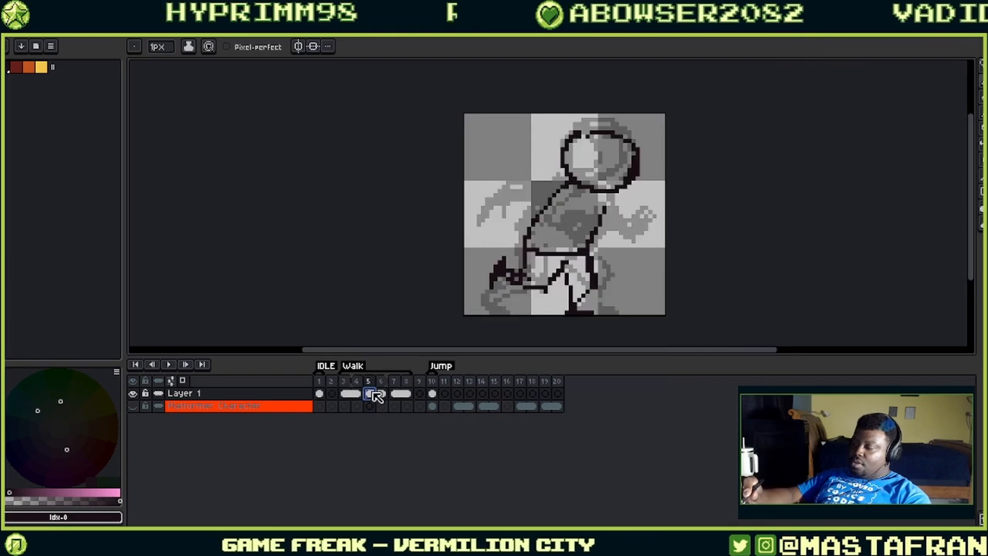
click(394, 393)
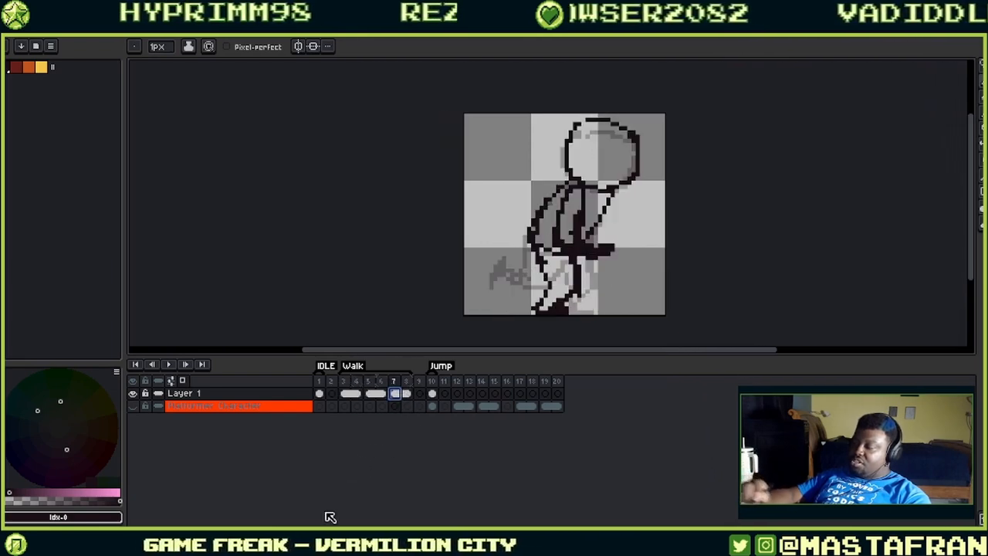
- Add two empty frames after frame 8 at the end of the Walk section
right_click(406, 382)
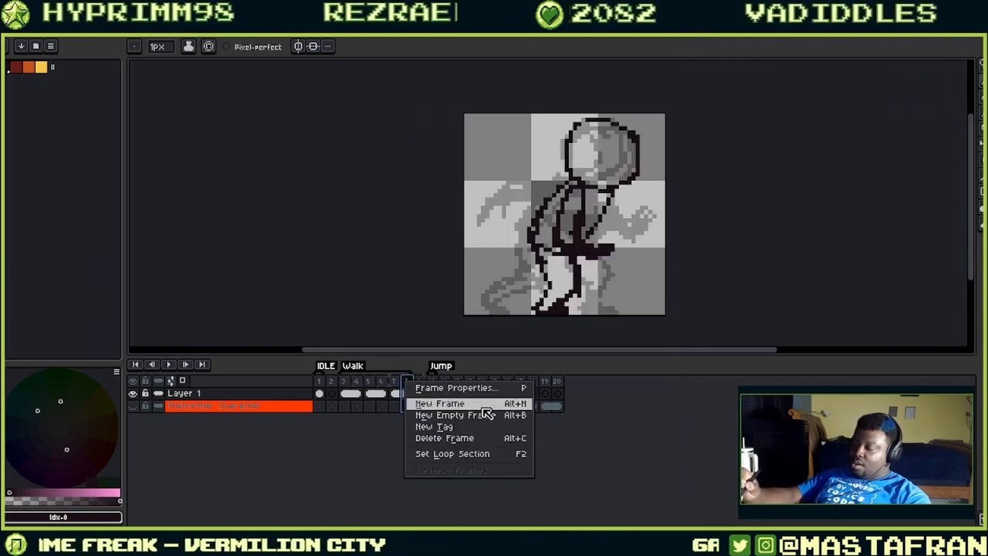
click(484, 414)
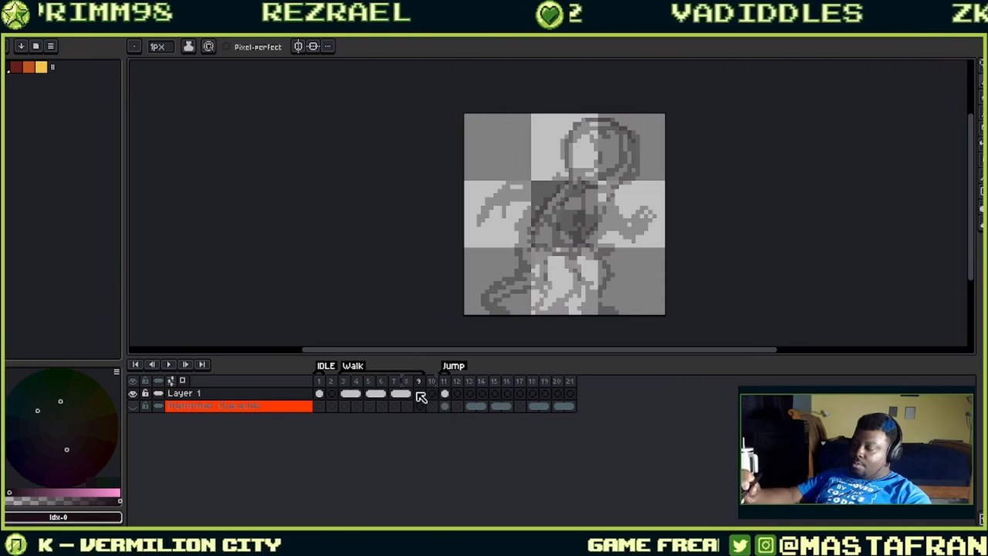
right_click(423, 386)
click(483, 419)
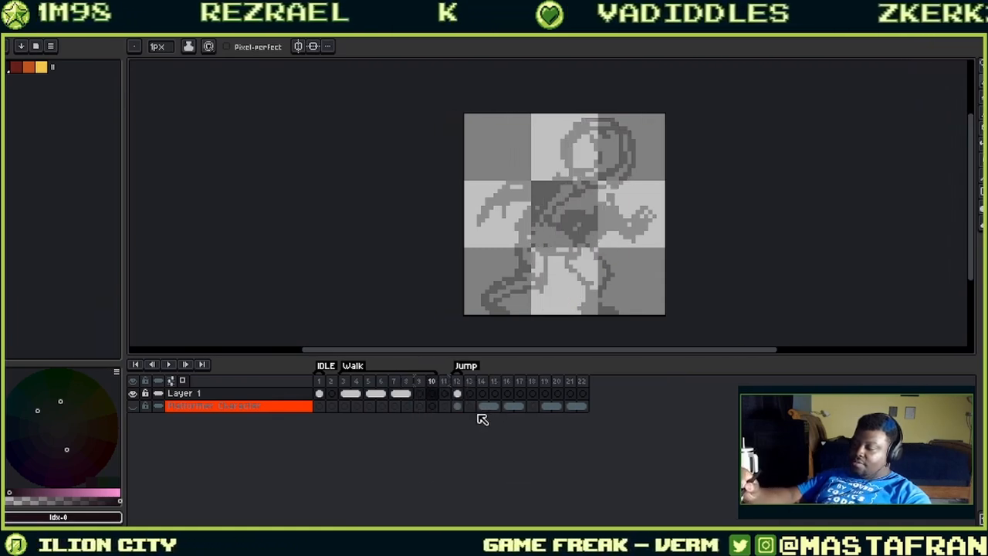
- Place a linked copy of the frame 4 walk pose in frame 10 on Layer 1
click(357, 393)
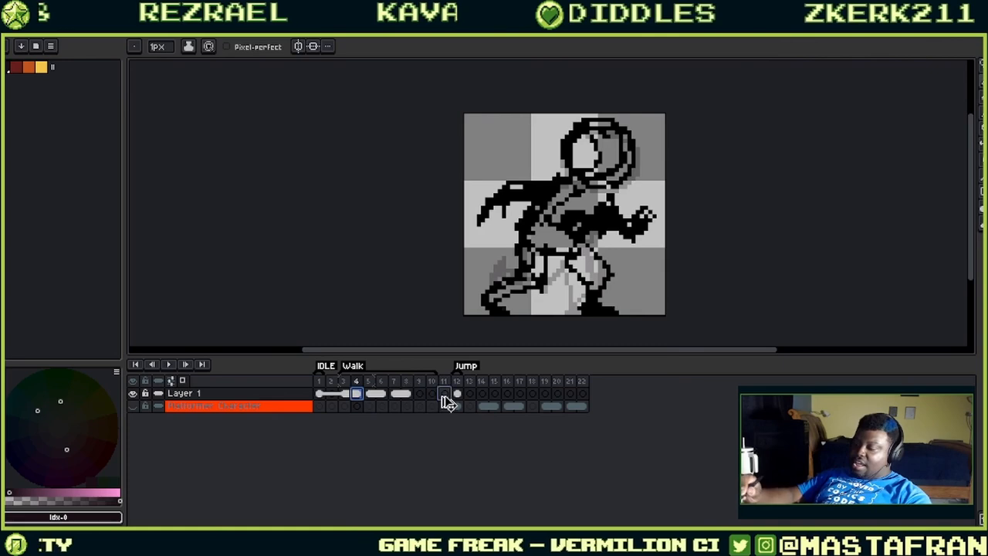
drag(435, 397, 434, 395)
- Sketch a round head and a forward-leaning torso outline in frame 9 over the onion skin
click(420, 393)
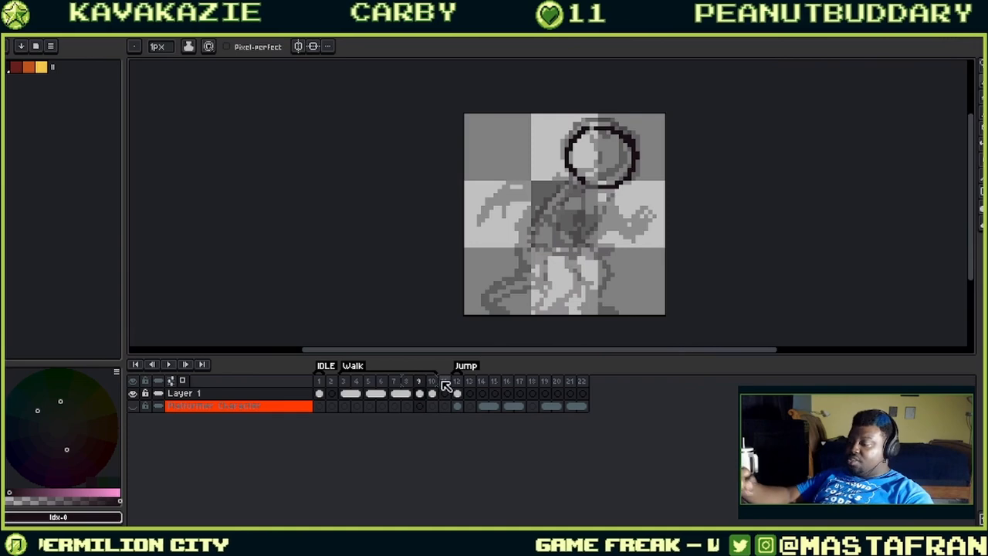
click(349, 394)
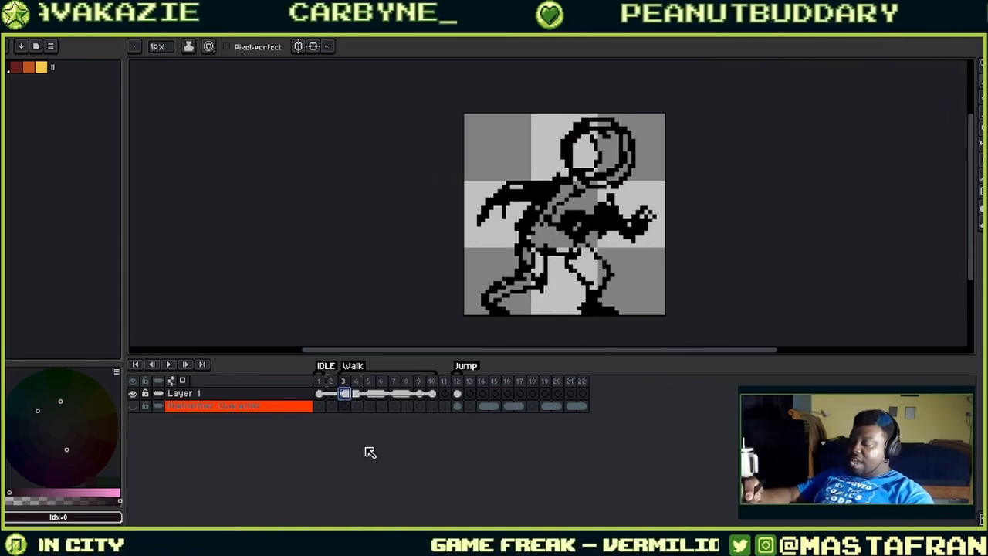
click(425, 394)
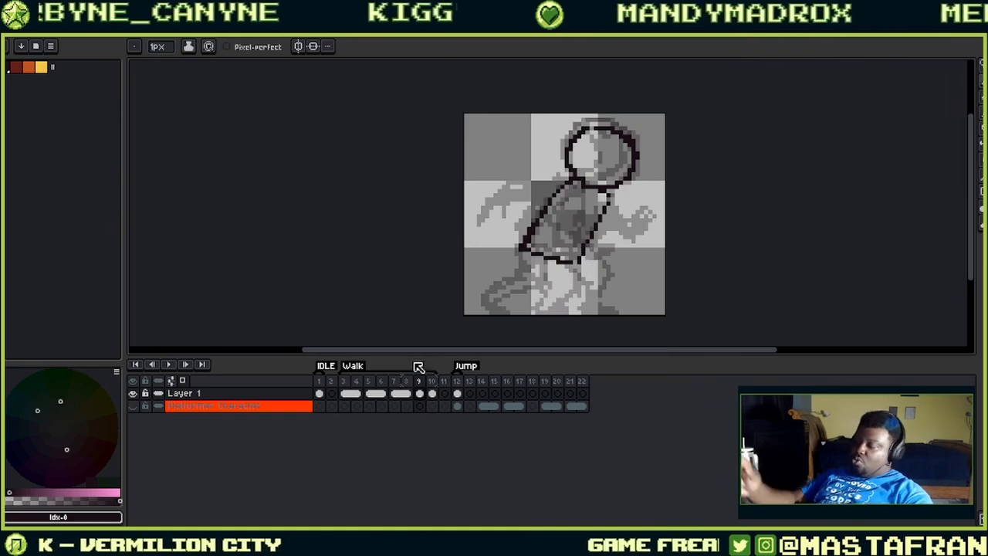
- Compare frame 9 with the other Walk poses and draw its front leg curving from the hip down to the ground
click(432, 395)
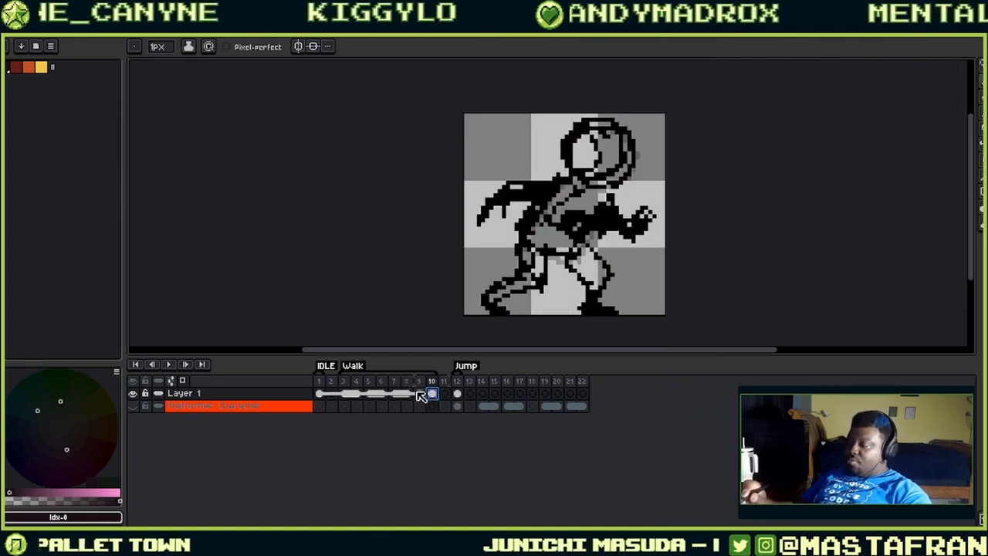
click(409, 394)
click(421, 393)
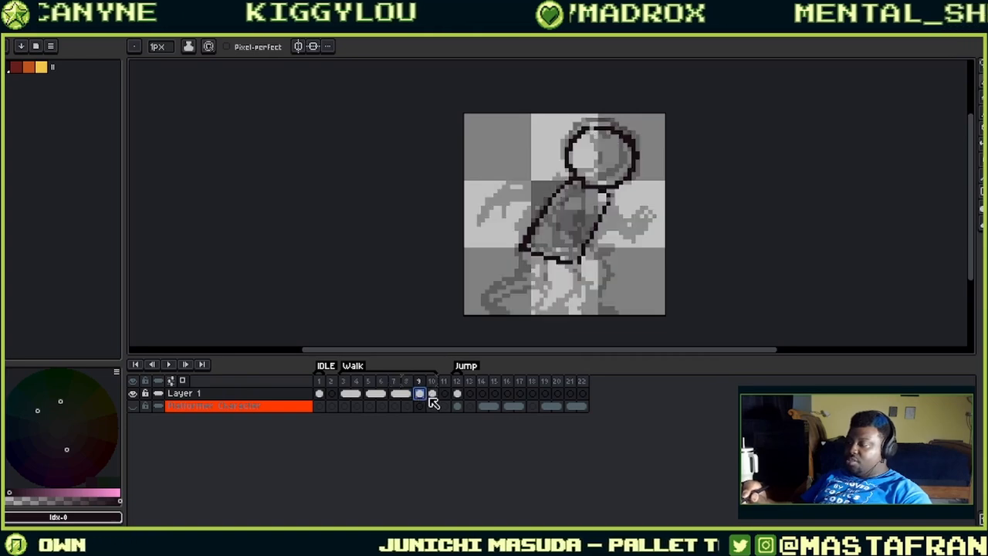
click(433, 395)
click(358, 394)
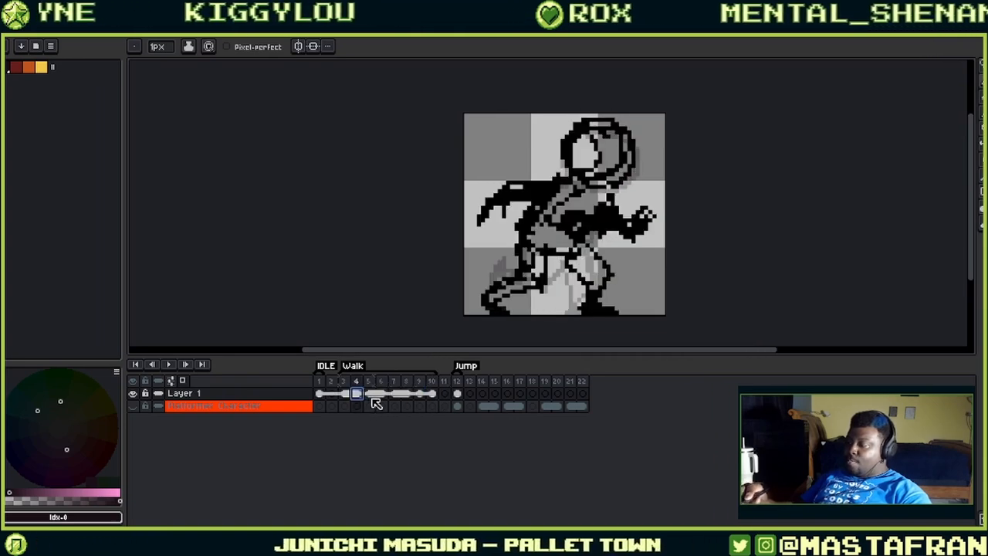
click(371, 396)
click(421, 394)
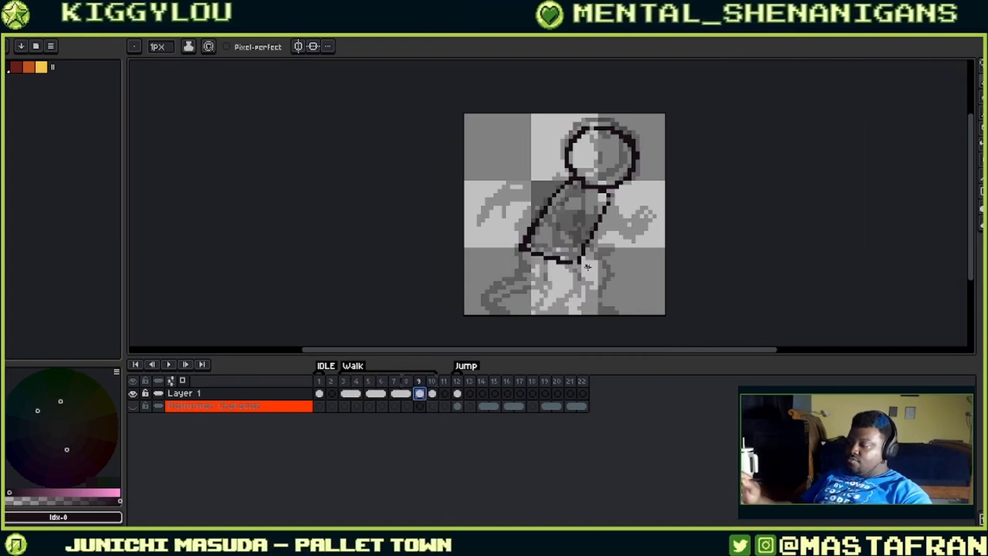
drag(578, 266, 586, 287)
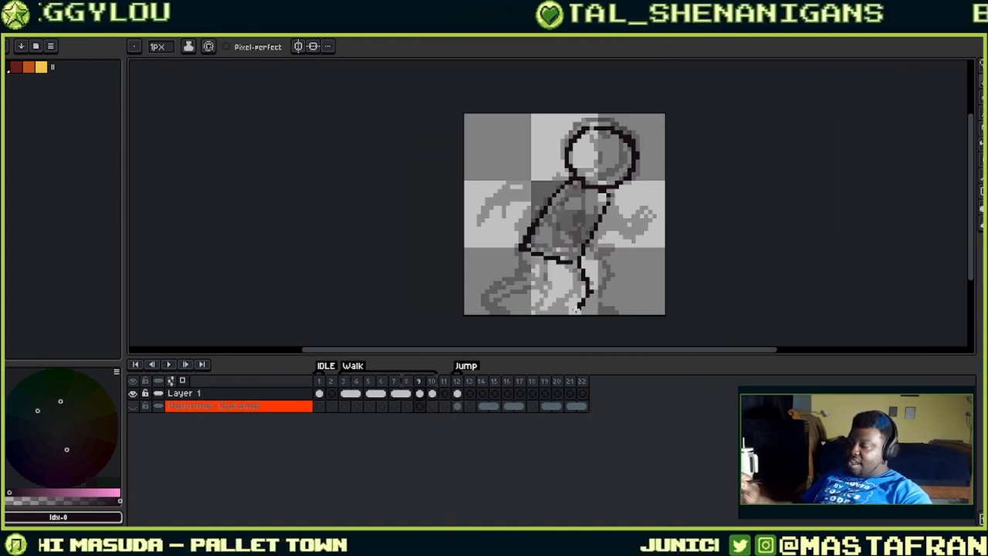
- Check the neighbouring Walk poses and complete frame 9's legs, with the filled back leg trailing behind
click(407, 395)
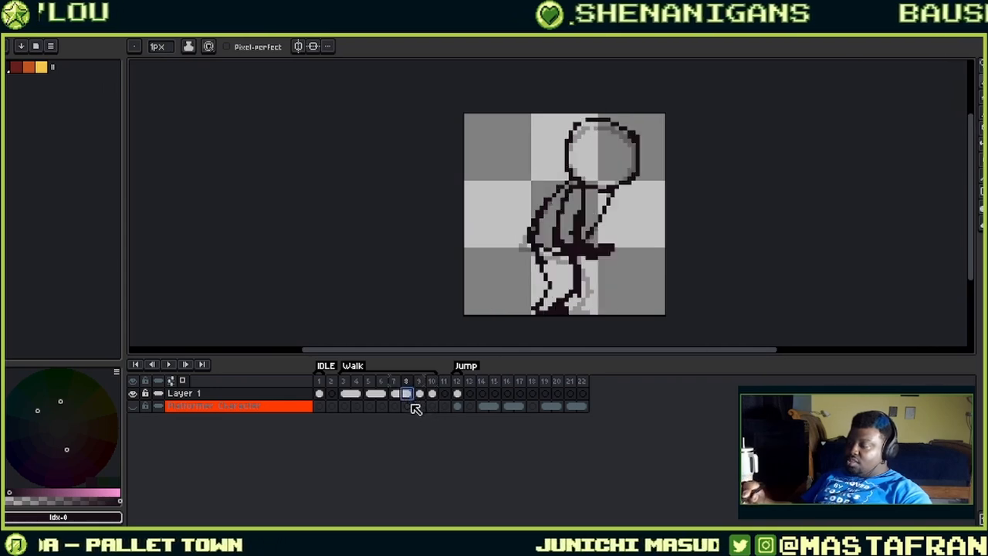
click(359, 394)
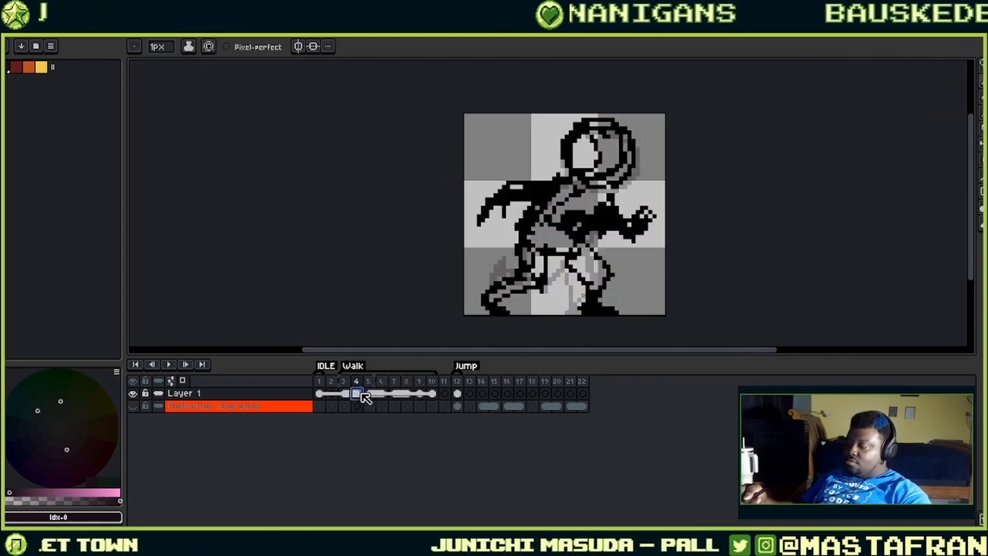
click(380, 395)
click(407, 394)
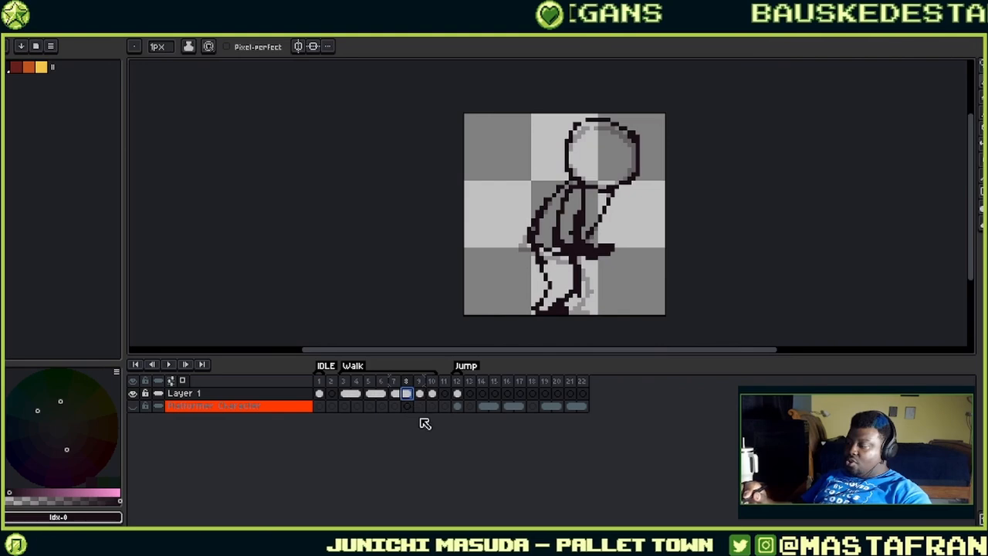
click(419, 394)
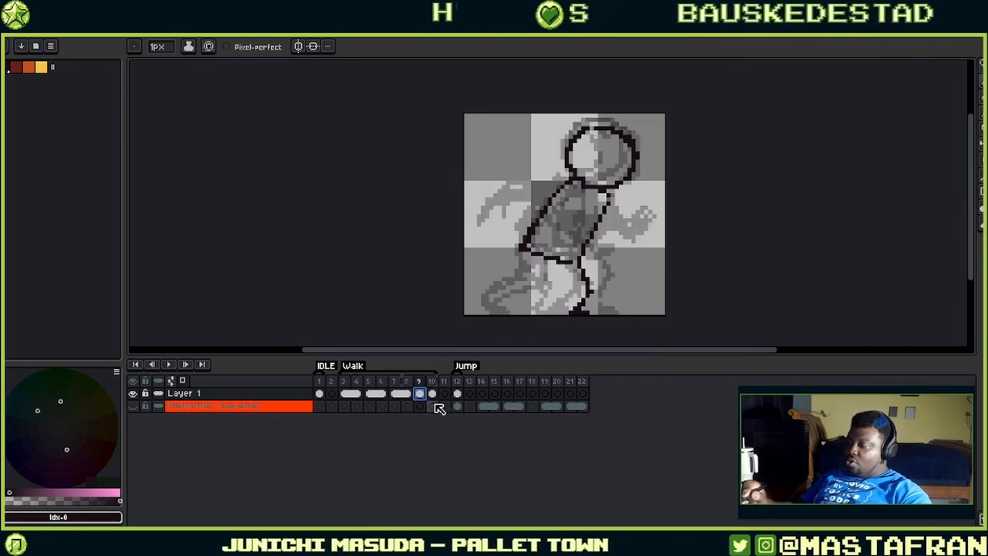
click(432, 395)
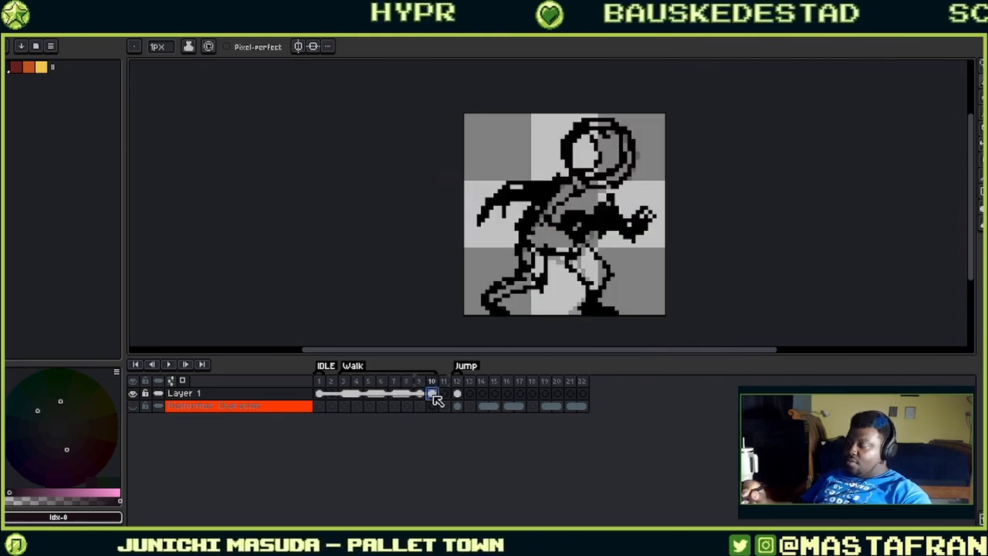
click(419, 394)
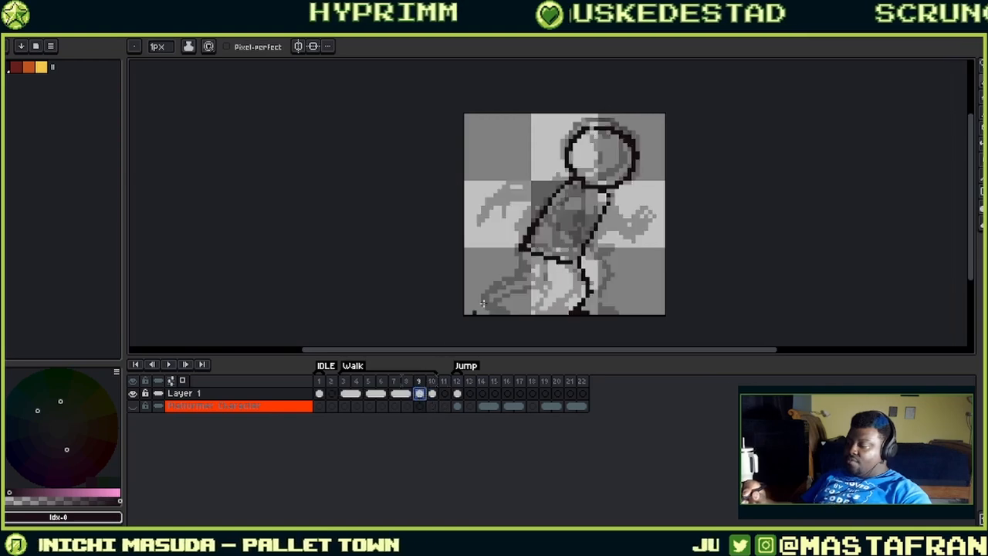
drag(530, 253, 563, 311)
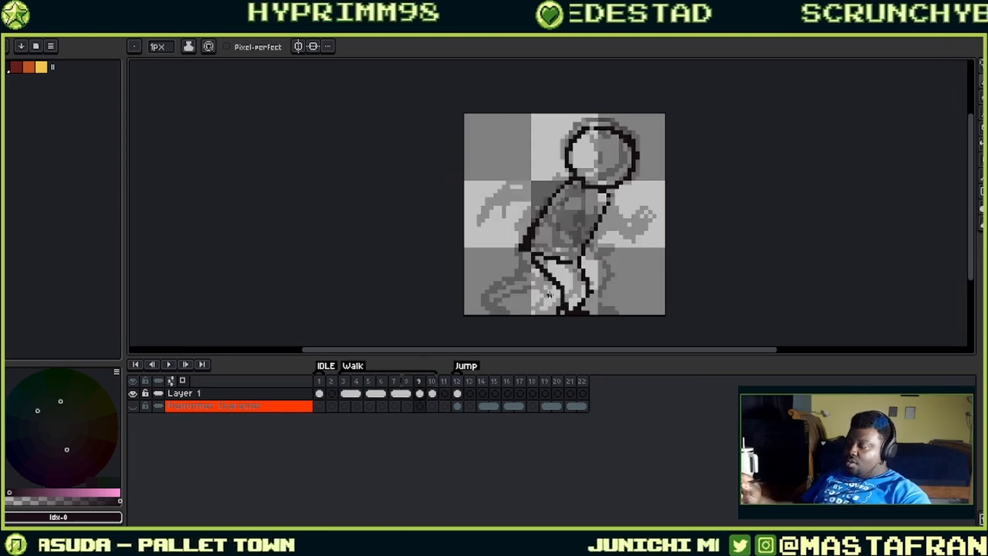
mouse_move(527, 263)
mouse_down()
mouse_move(524, 291)
mouse_move(499, 305)
mouse_move(543, 292)
mouse_move(552, 280)
mouse_move(544, 290)
mouse_move(533, 268)
mouse_move(524, 295)
mouse_move(510, 299)
mouse_move(537, 264)
mouse_up()
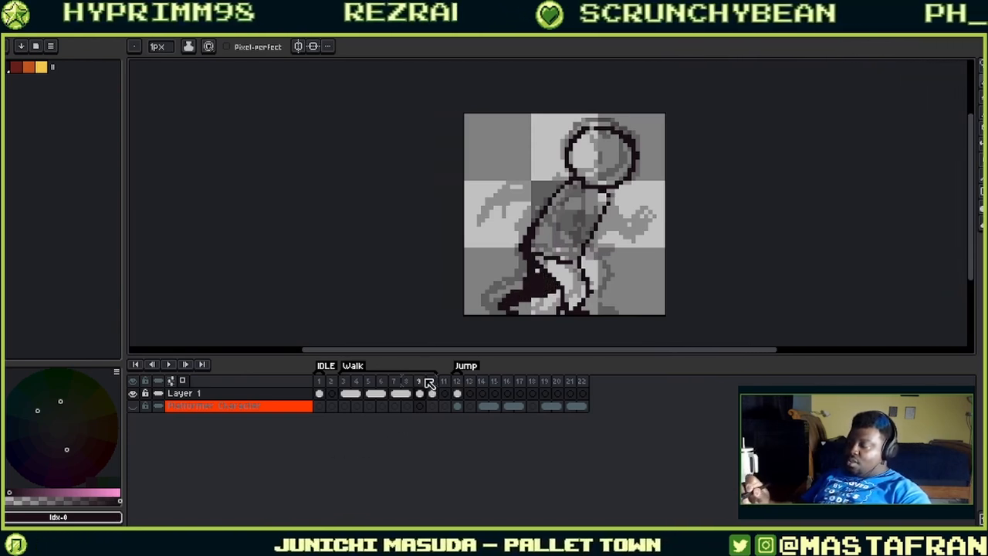
- Delete the linked pose in frame 10 and extend the frame 9 drawing into it as a linked cel
right_click(432, 394)
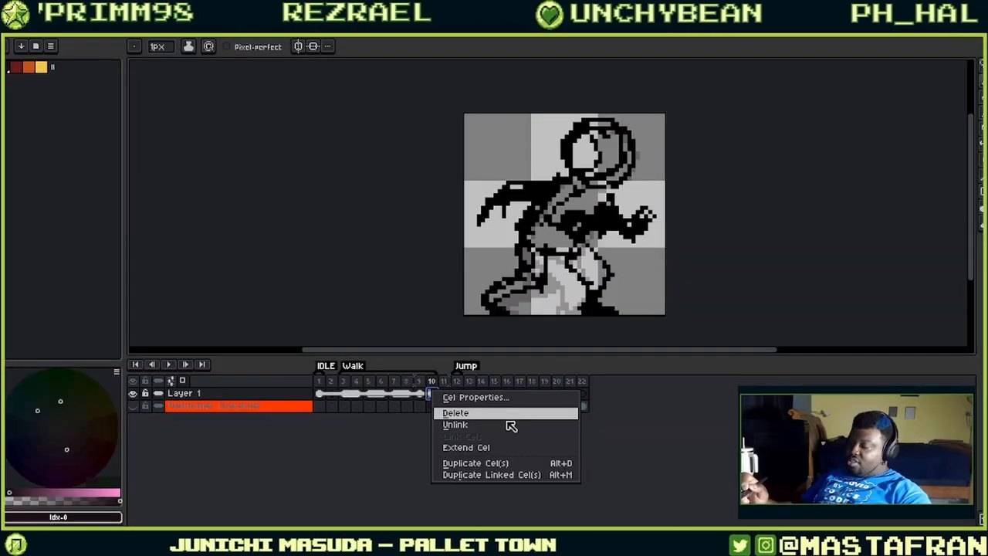
click(509, 414)
click(430, 394)
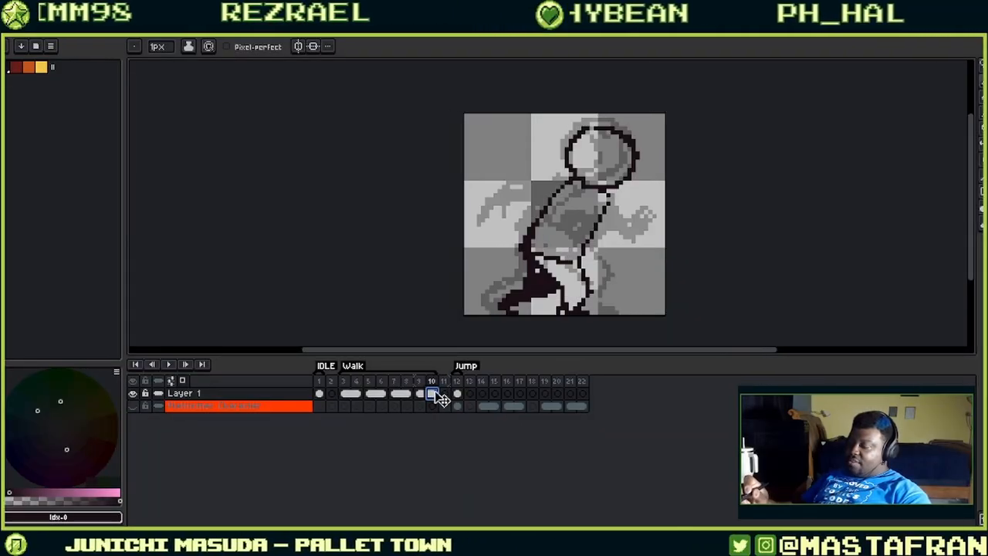
- Play the Walk animation from frame 3, and turn onion skinning back on at frame 5
click(347, 382)
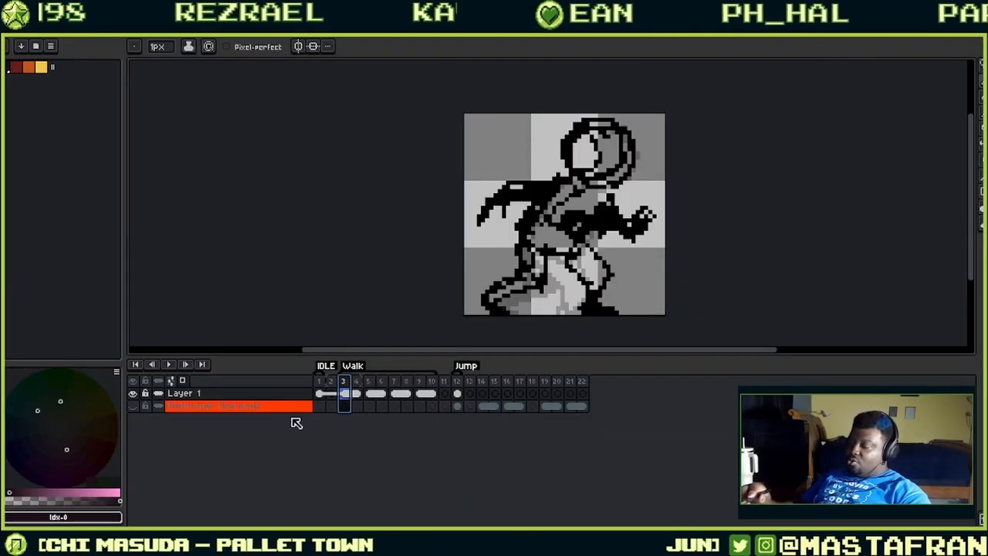
click(170, 365)
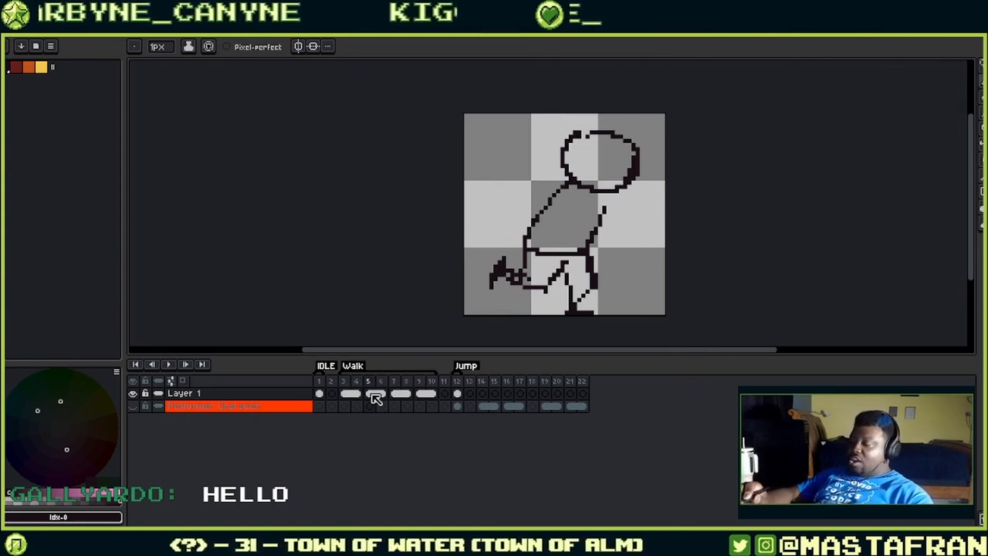
click(182, 380)
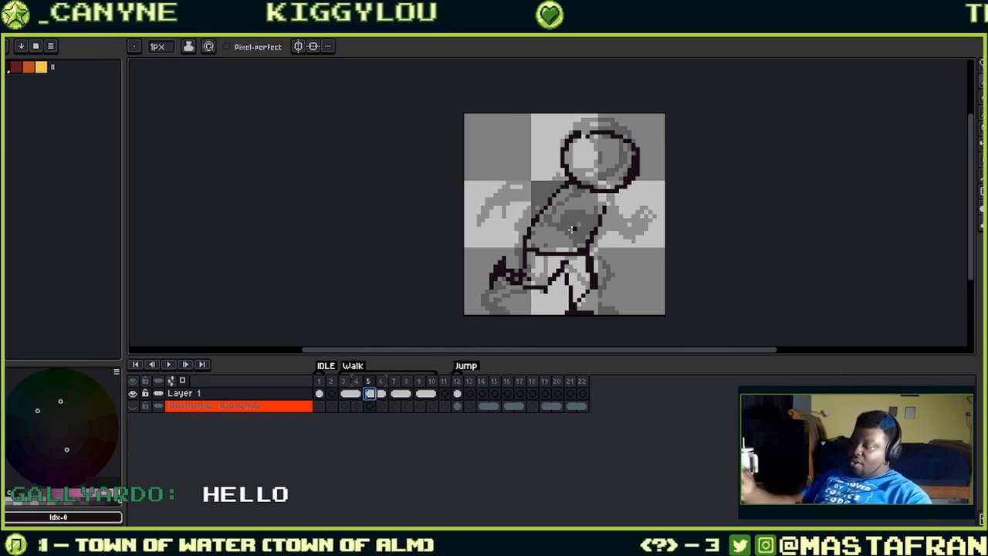
- Try sketching a swung-back rear arm and a bent front arm on the frame 5 pose
drag(566, 184, 500, 235)
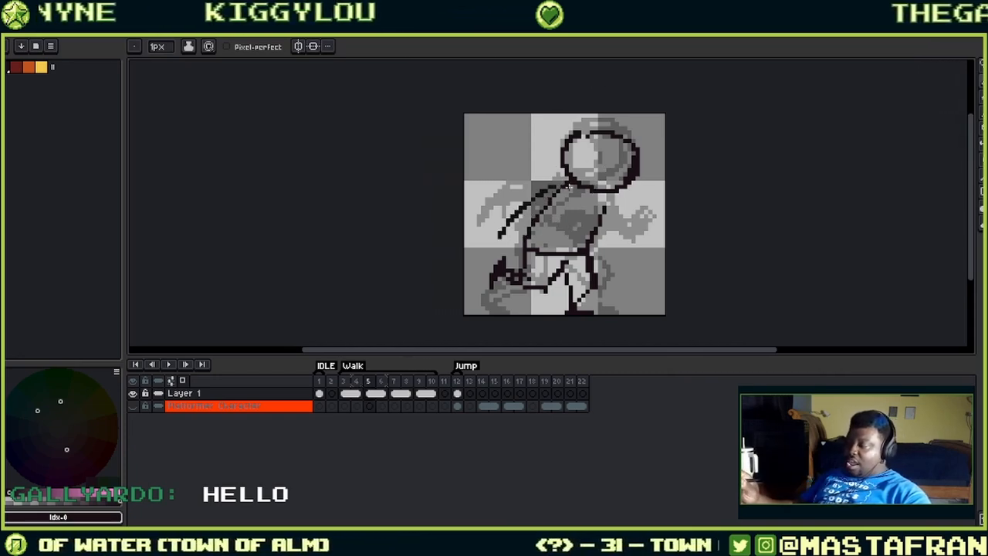
drag(537, 190, 499, 235)
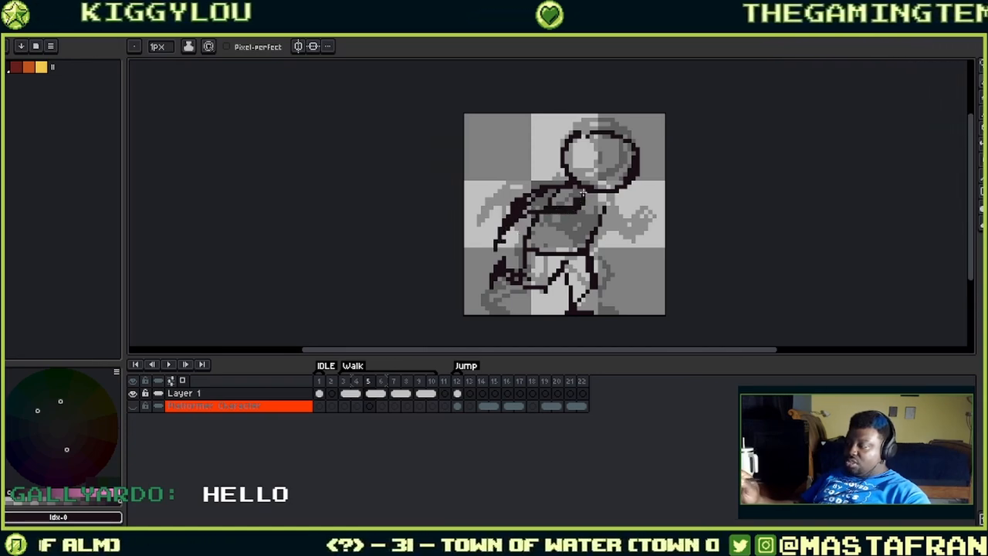
mouse_move(607, 204)
mouse_down()
mouse_move(621, 244)
mouse_move(647, 244)
mouse_move(616, 258)
mouse_up()
key(ctrl+z)
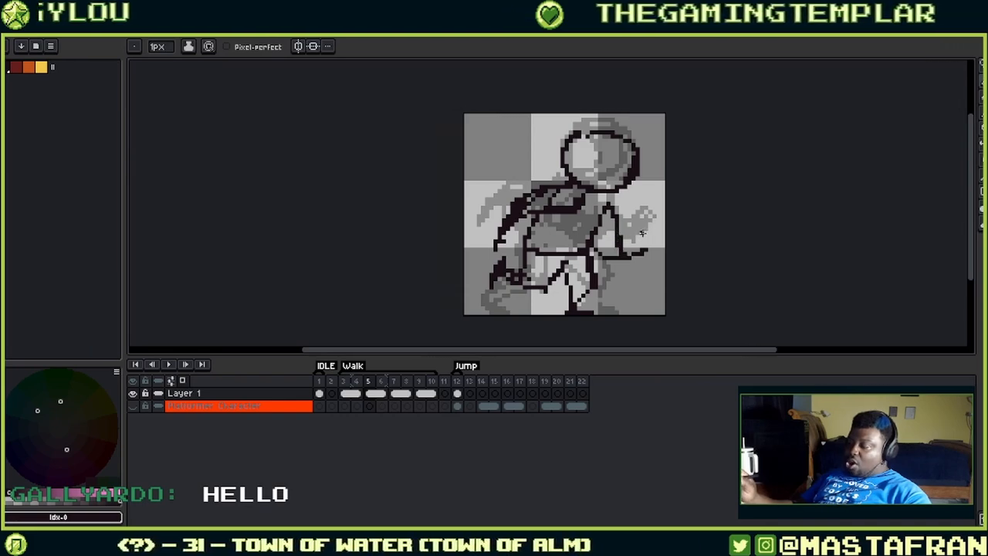
key(v)
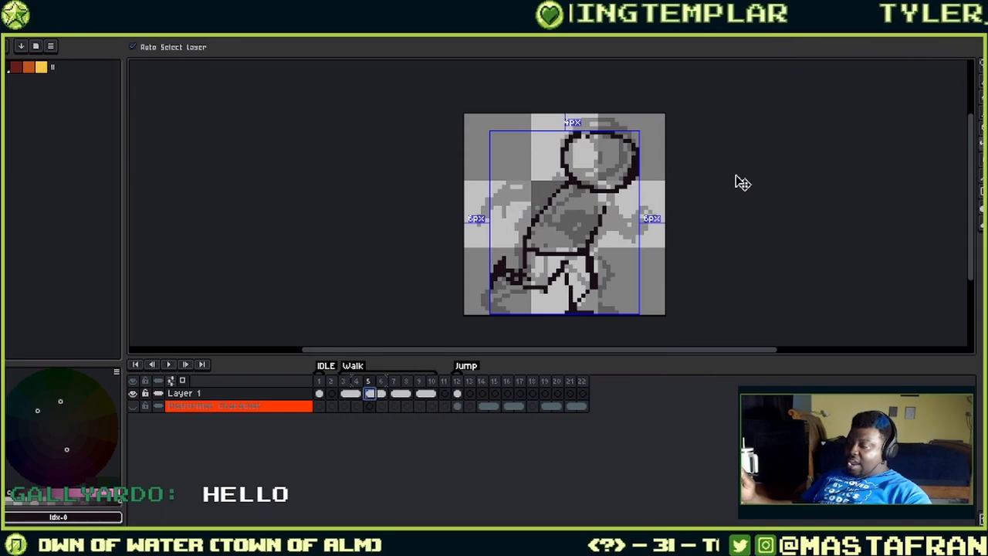
- Try drawing a black arm-swing arc across the hips in frame 5
key(b)
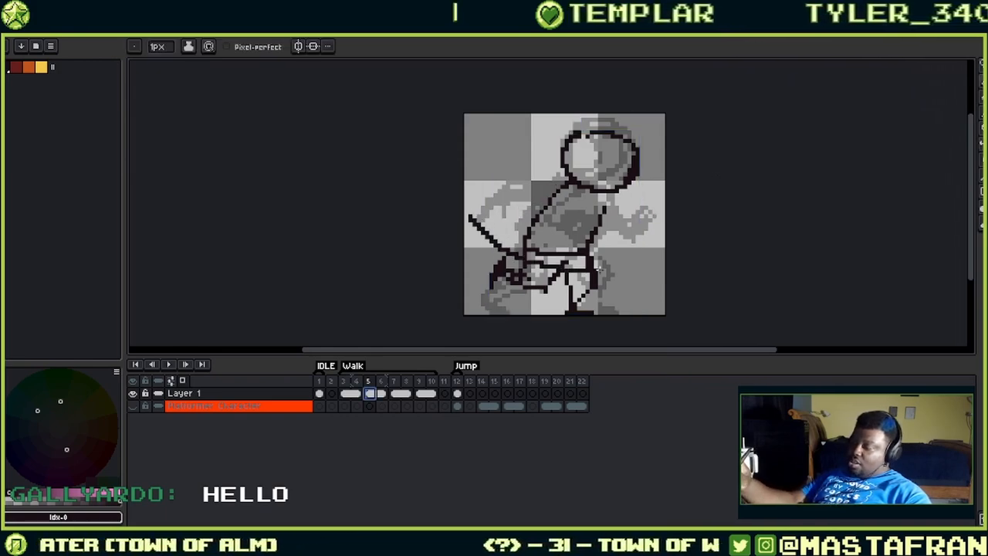
drag(599, 267, 664, 242)
key(ctrl+z)
key(ctrl+z)
- Draw a yellow arm-swing arc across the hips in frame 5 and mark both hand positions near it with black blocks
click(45, 68)
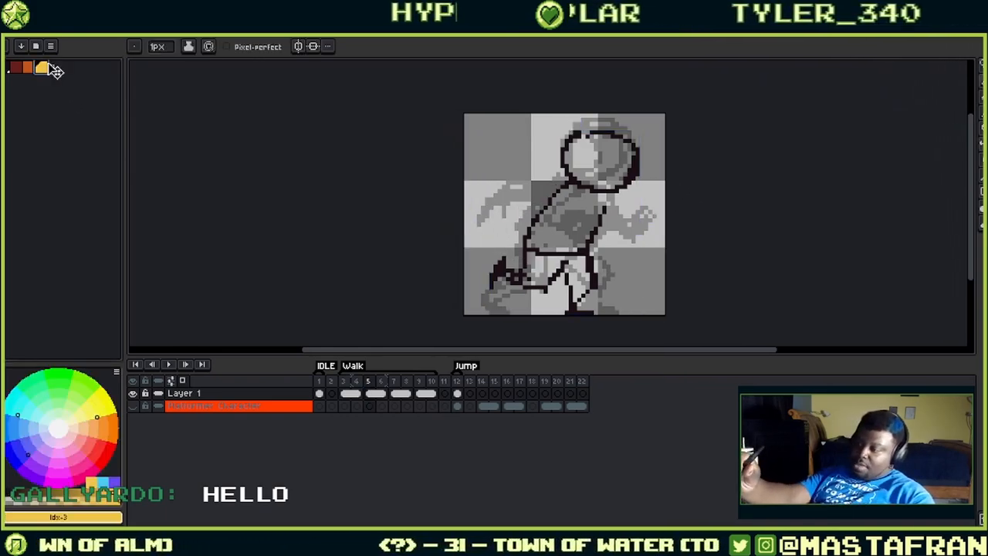
mouse_move(473, 221)
mouse_down()
mouse_move(505, 257)
mouse_move(609, 261)
mouse_move(648, 239)
mouse_up()
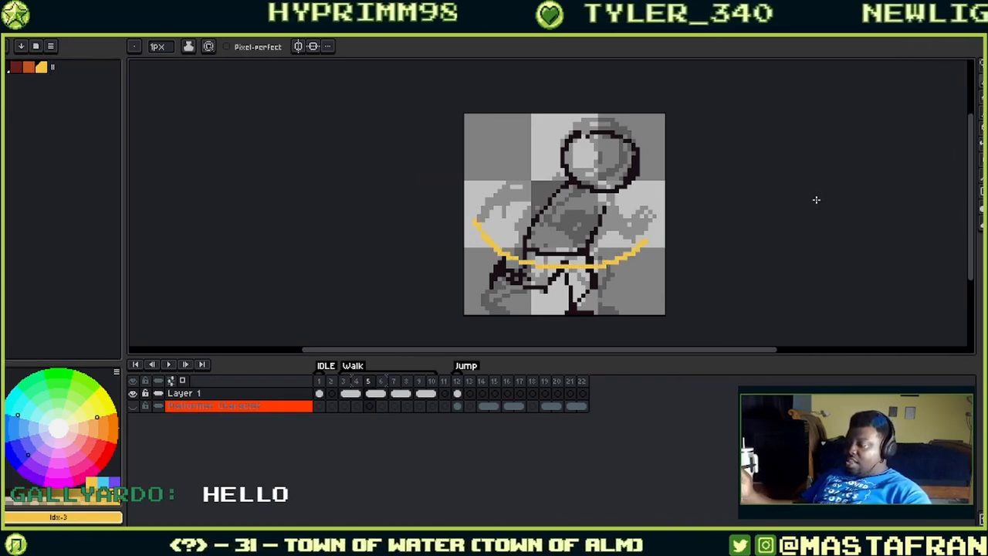
click(10, 68)
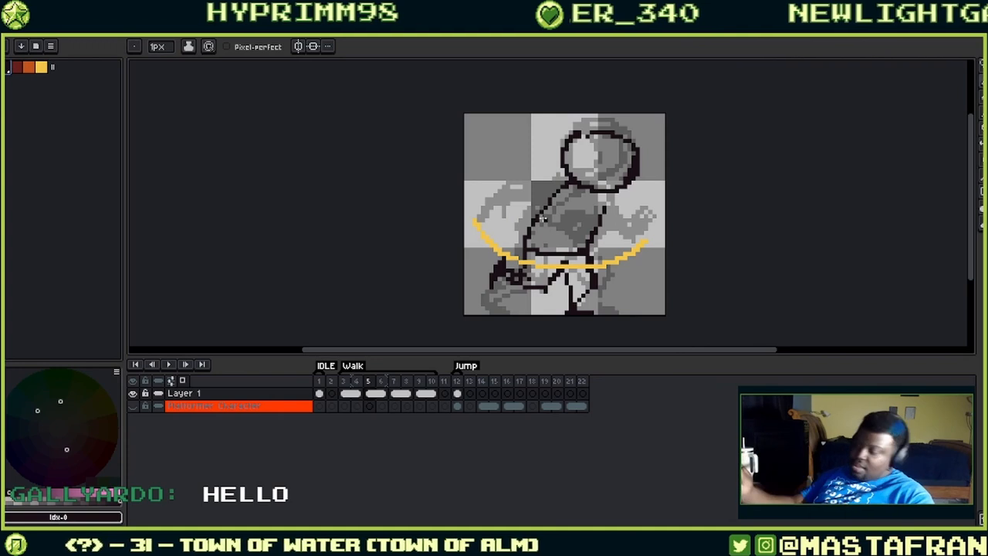
drag(492, 230, 498, 231)
drag(627, 253, 621, 247)
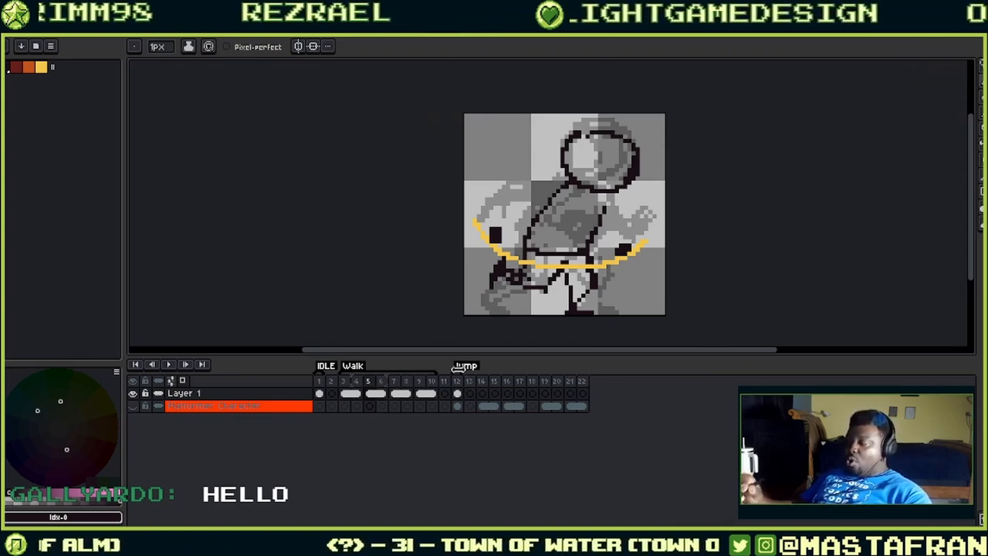
- Compare the hand positions in Walk frames 4, 5 and 7 against the yellow swing arc
click(398, 394)
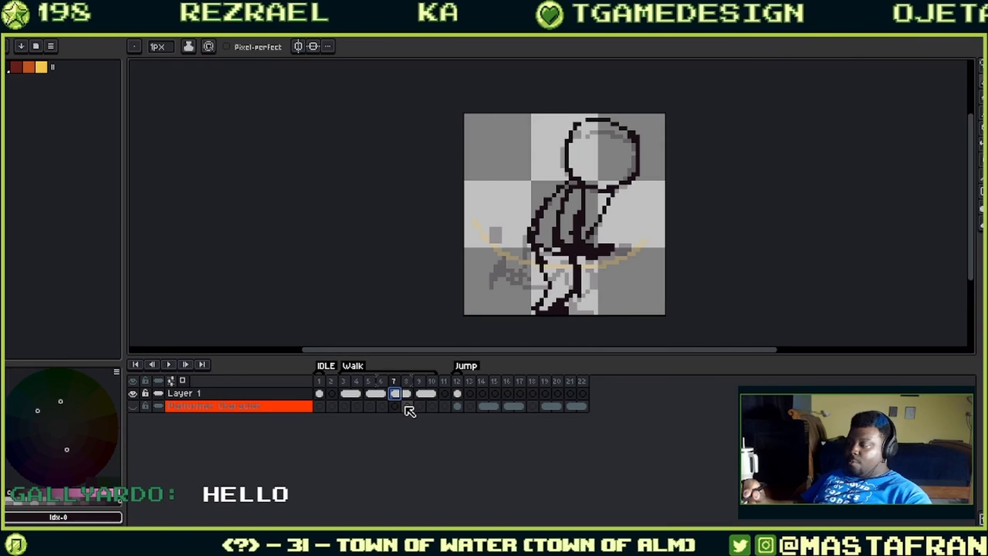
click(357, 394)
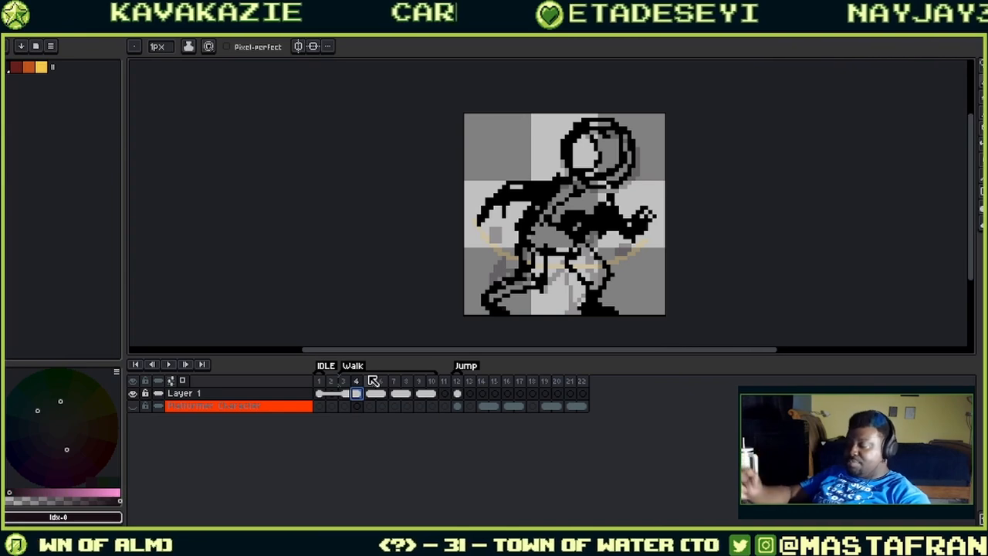
click(373, 394)
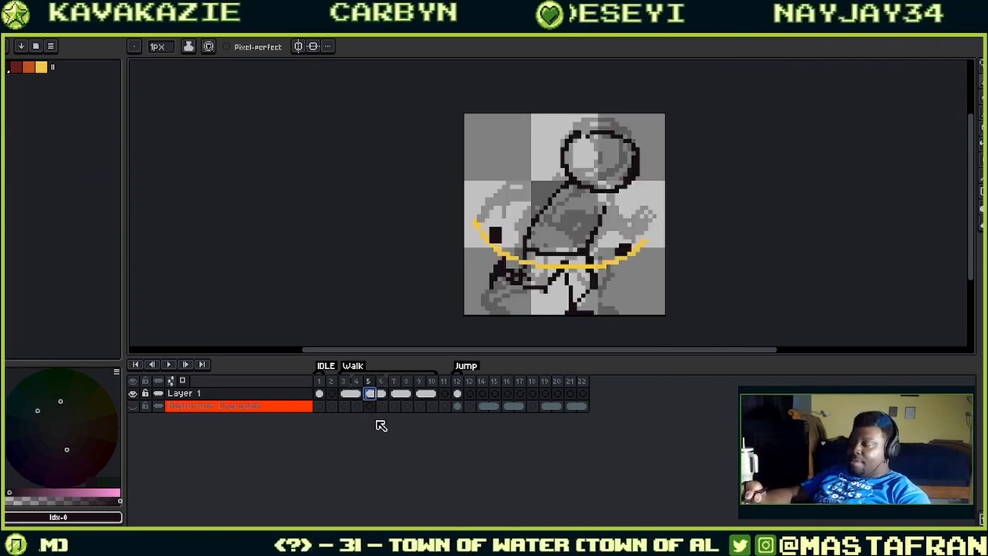
click(398, 394)
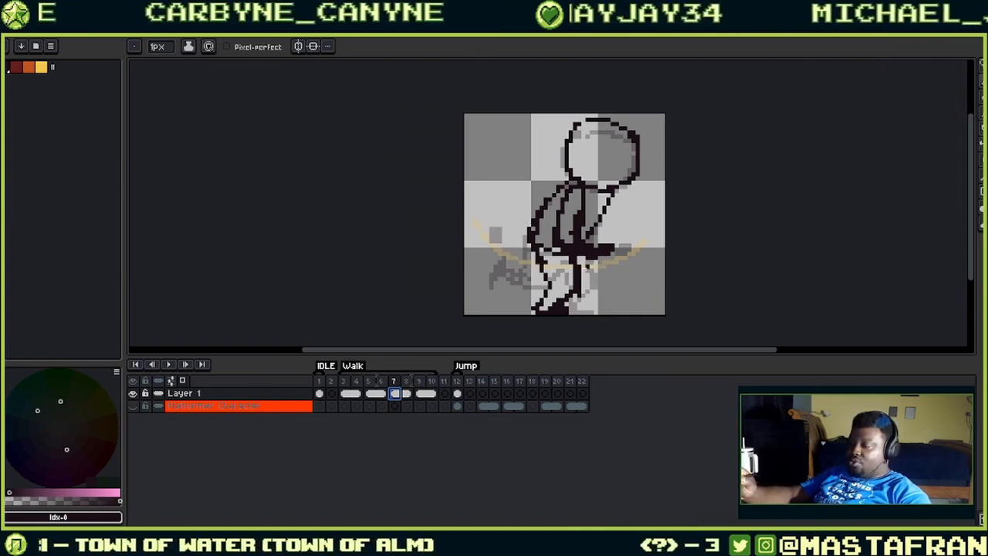
- Copy the yellow swing arc with both black hand blocks from Walk frame 5 into frame 9 at the same position
click(420, 397)
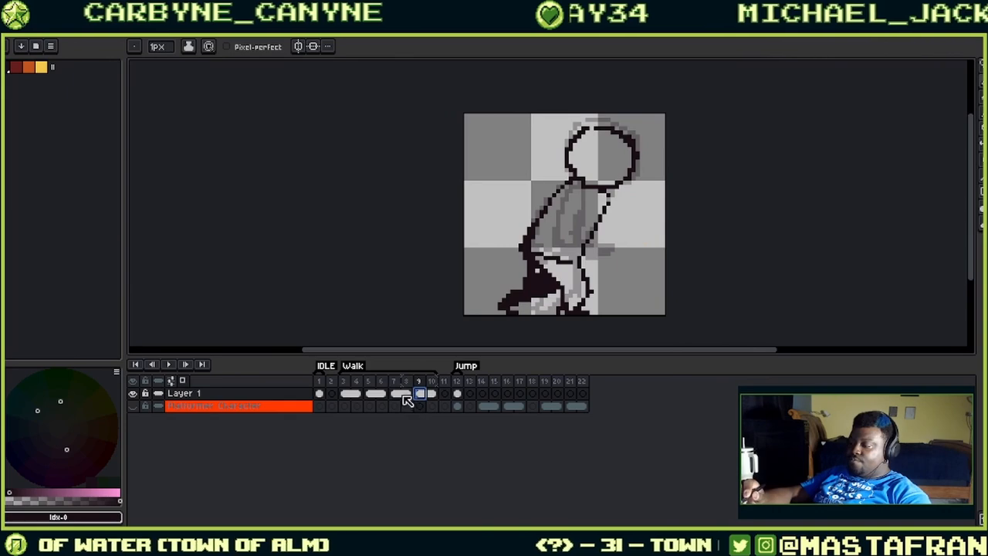
click(406, 394)
click(379, 395)
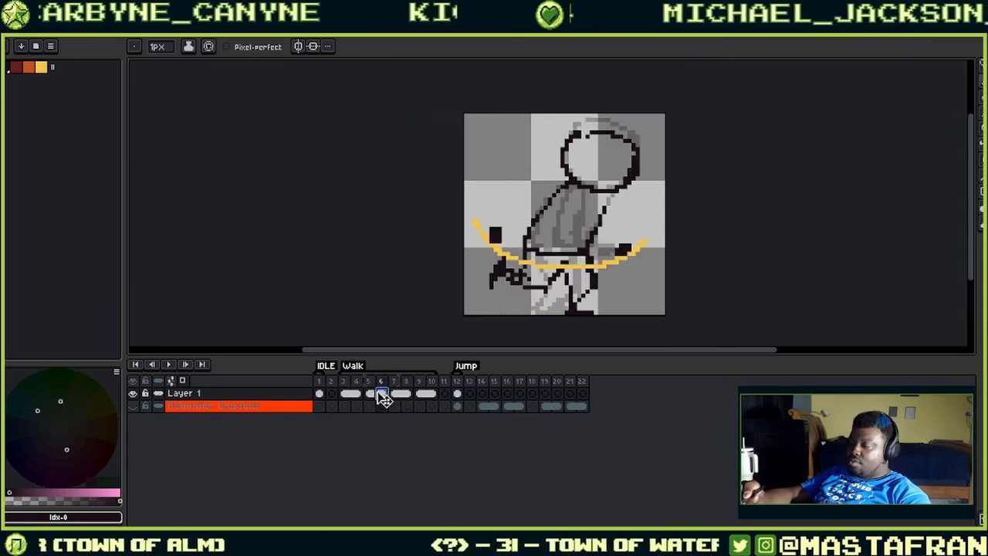
click(399, 395)
click(421, 394)
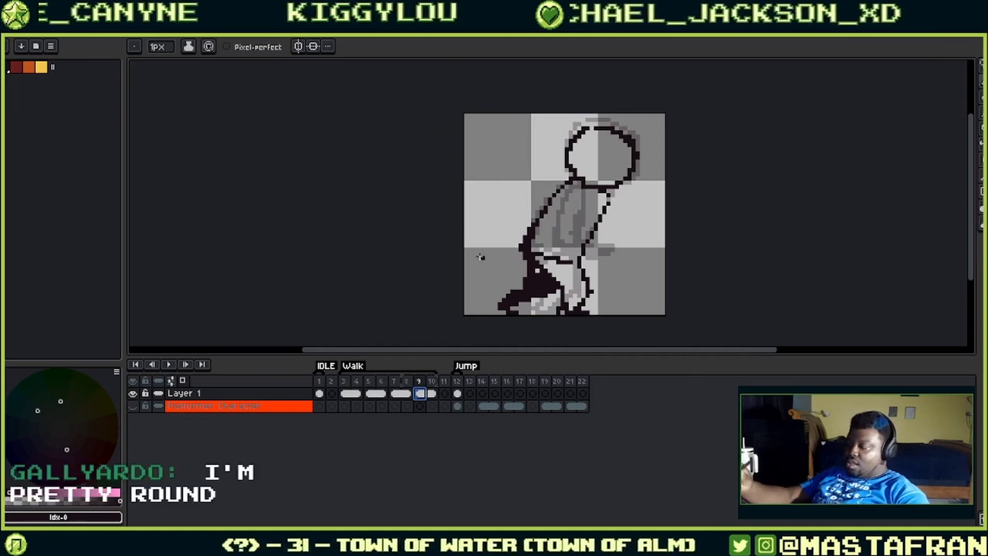
click(369, 393)
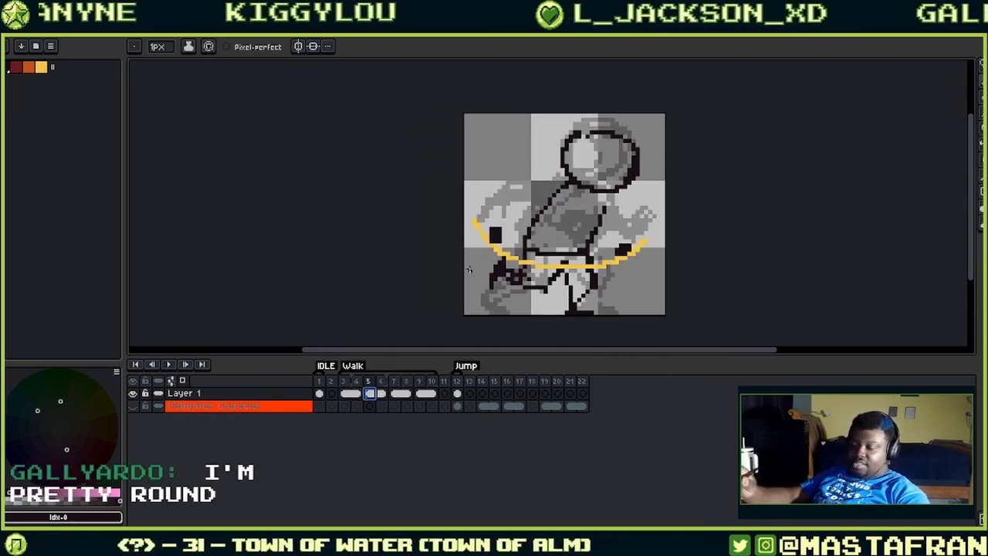
key(m)
mouse_move(476, 219)
mouse_down()
mouse_move(519, 266)
mouse_move(580, 278)
mouse_move(645, 253)
mouse_move(588, 253)
mouse_move(478, 220)
mouse_up()
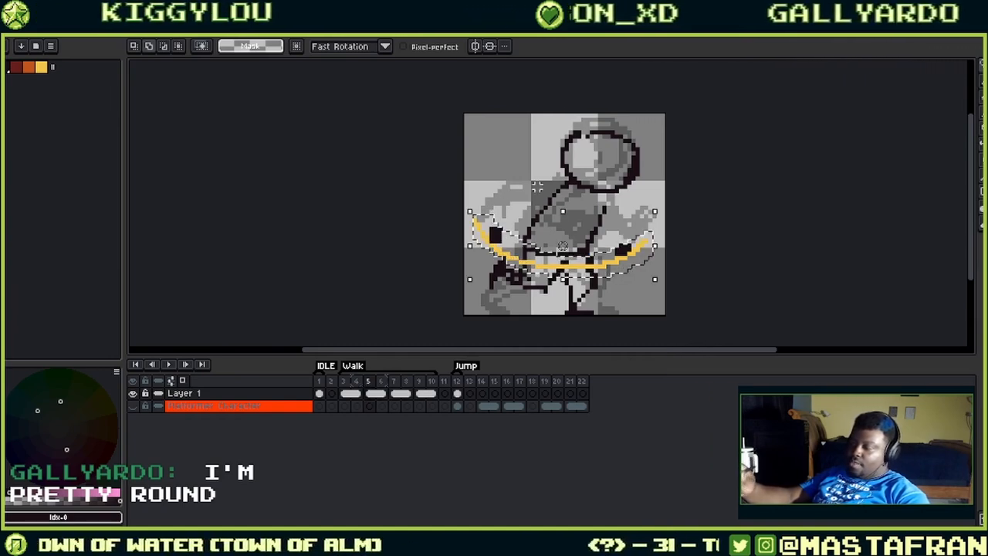
click(421, 393)
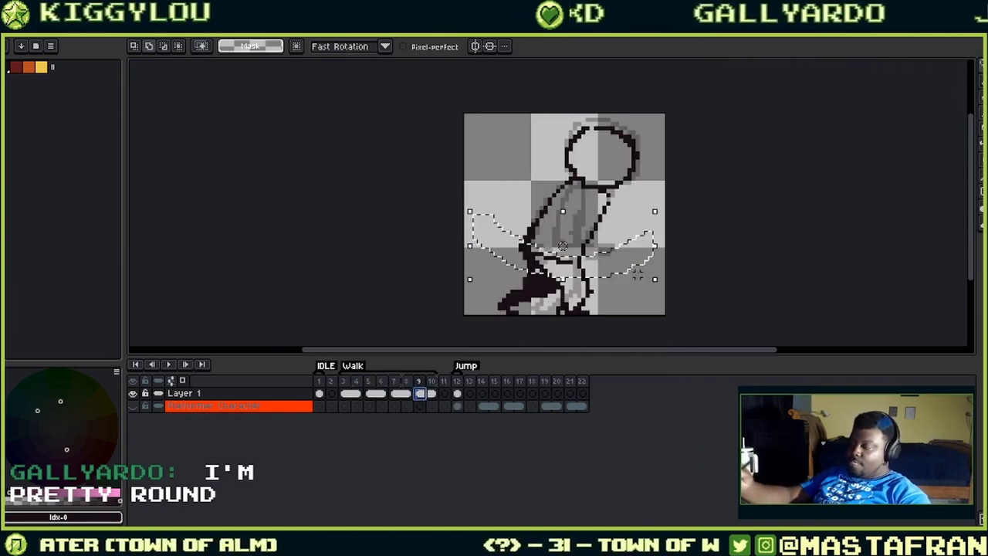
key(ctrl+v)
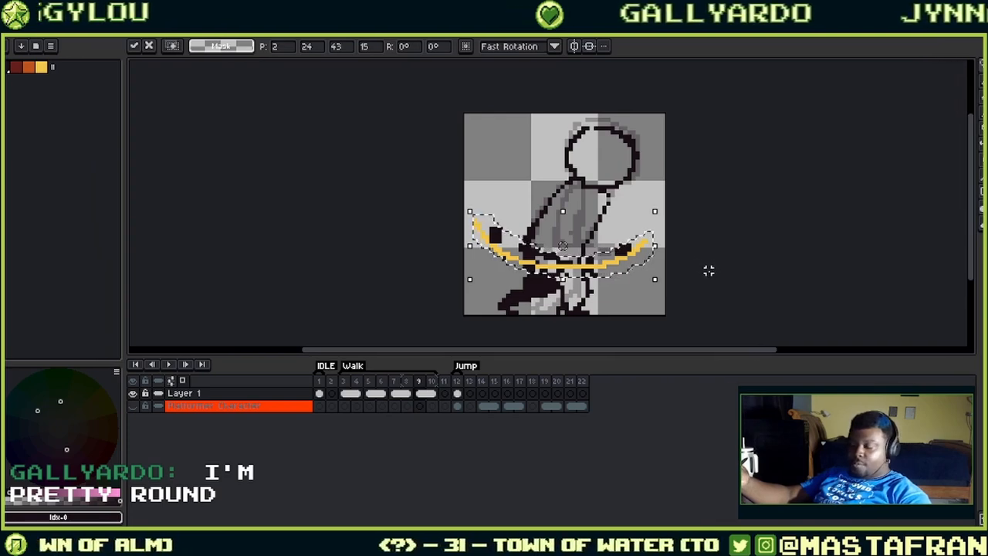
key(b)
- Draw the rear and front arms down to the black hand blocks in Walk frames 5 and 9, and play back the cycle
click(369, 392)
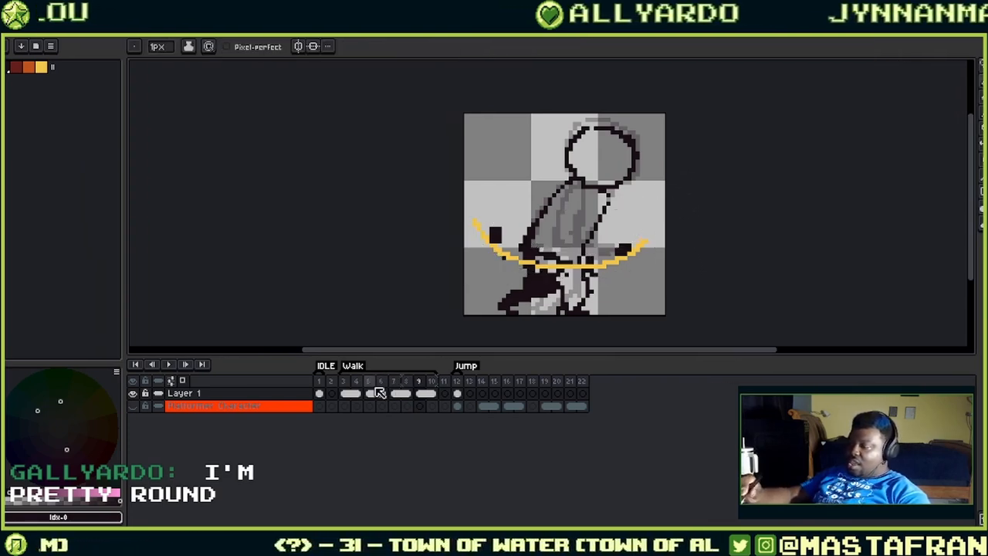
click(168, 366)
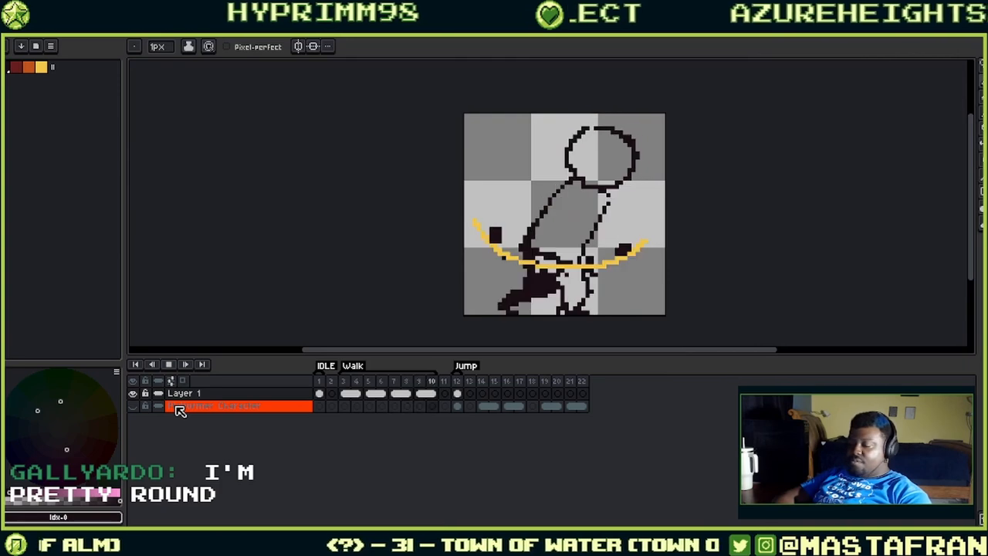
key(Return)
key(Right)
key(Right)
key(Right)
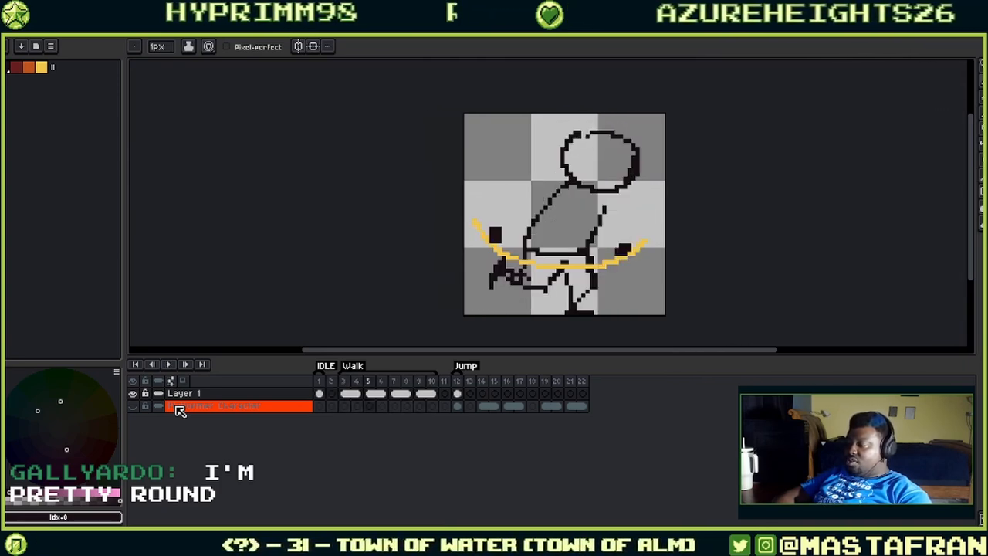
mouse_move(500, 233)
mouse_down()
mouse_move(532, 196)
mouse_move(549, 201)
mouse_move(531, 193)
mouse_move(555, 188)
mouse_up()
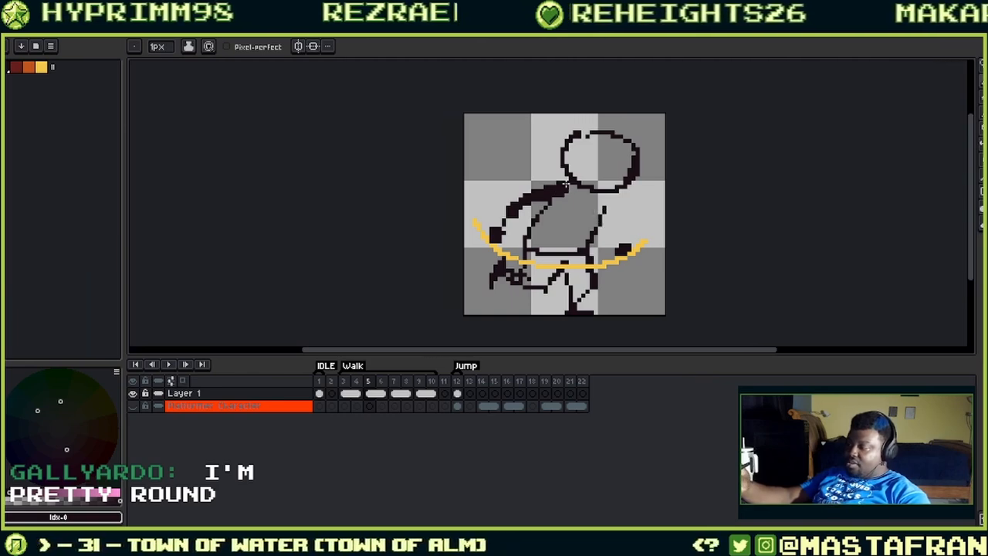
drag(599, 227, 620, 247)
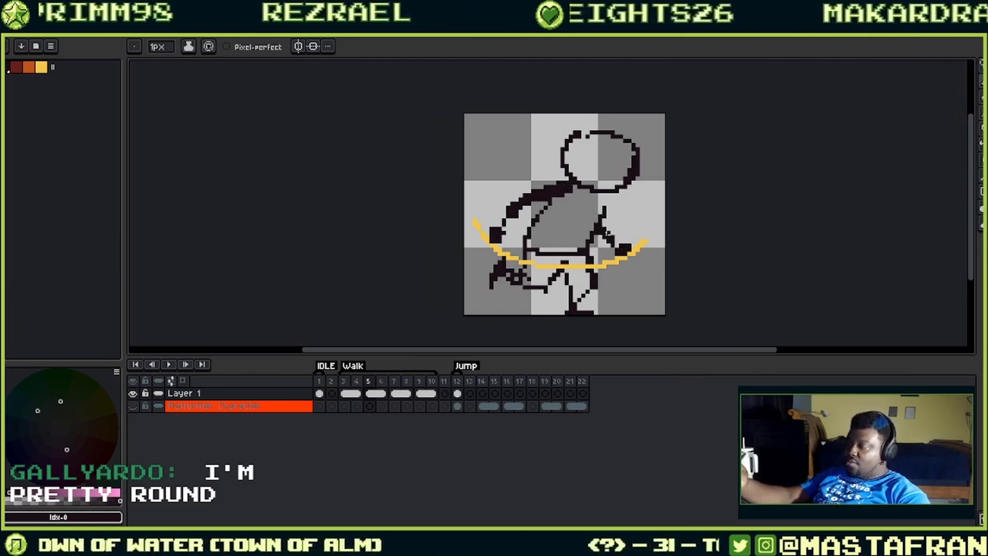
click(421, 395)
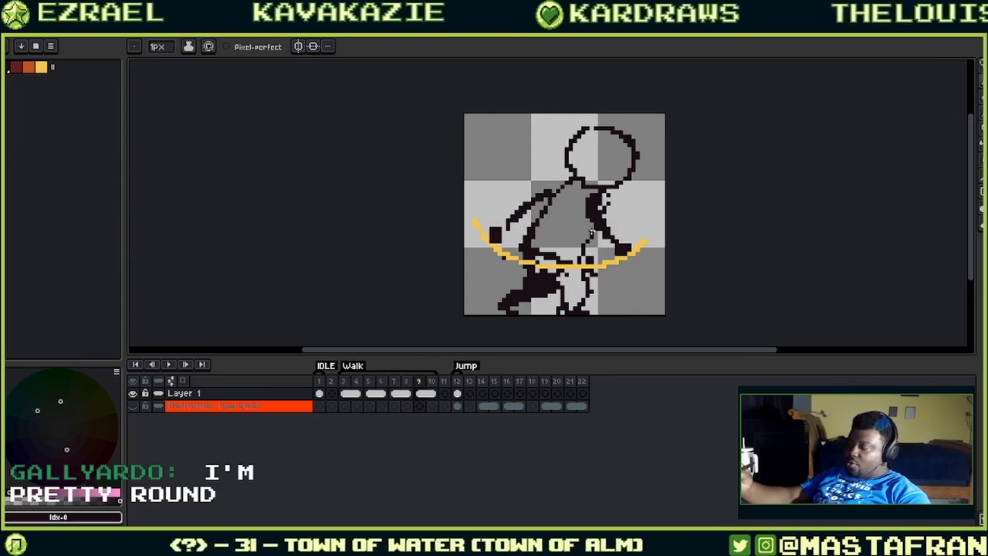
click(167, 364)
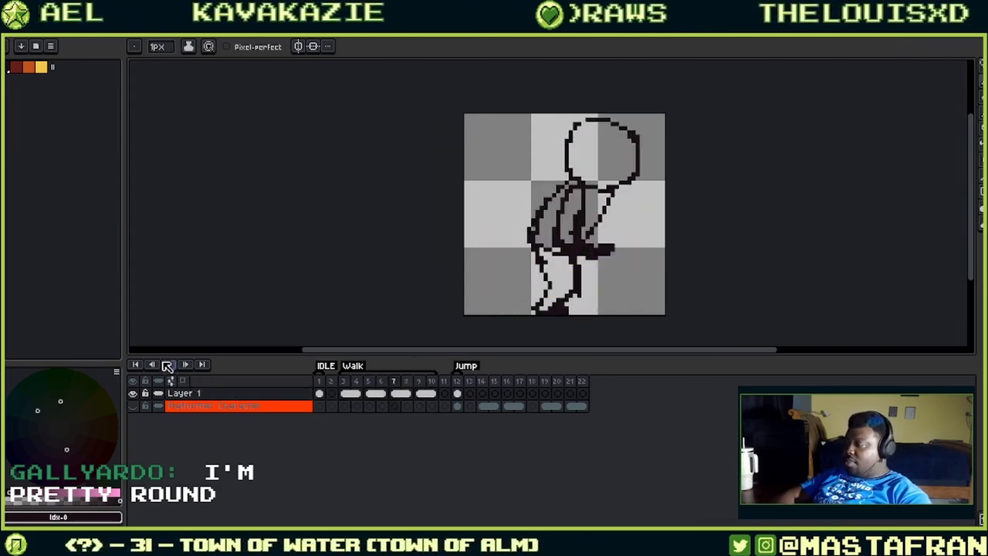
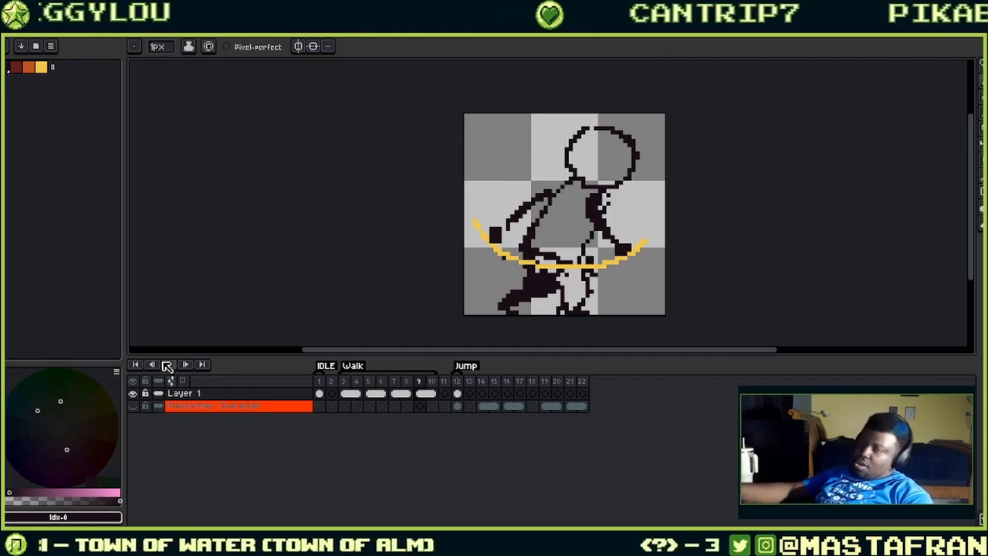
- Examine the walk poses in the Mario sprite sheet and the run cycle in the Sonic sprite sheet as references
click(184, 36)
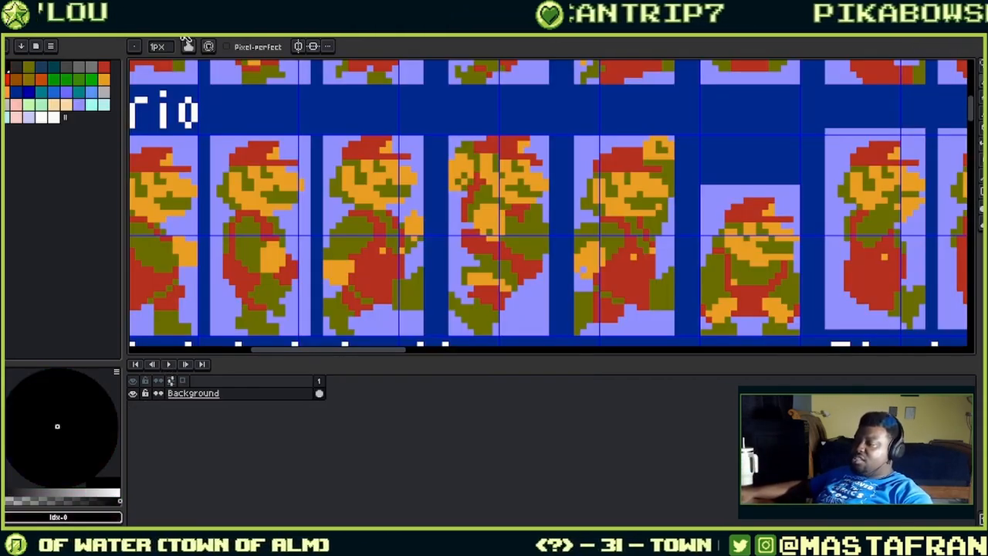
scroll(443, 252, down, 3)
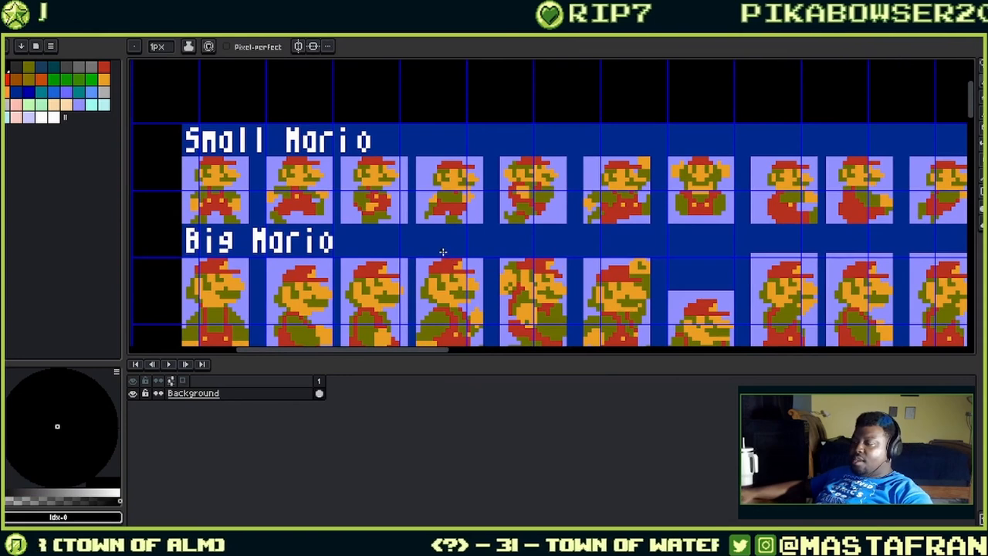
drag(368, 235, 426, 202)
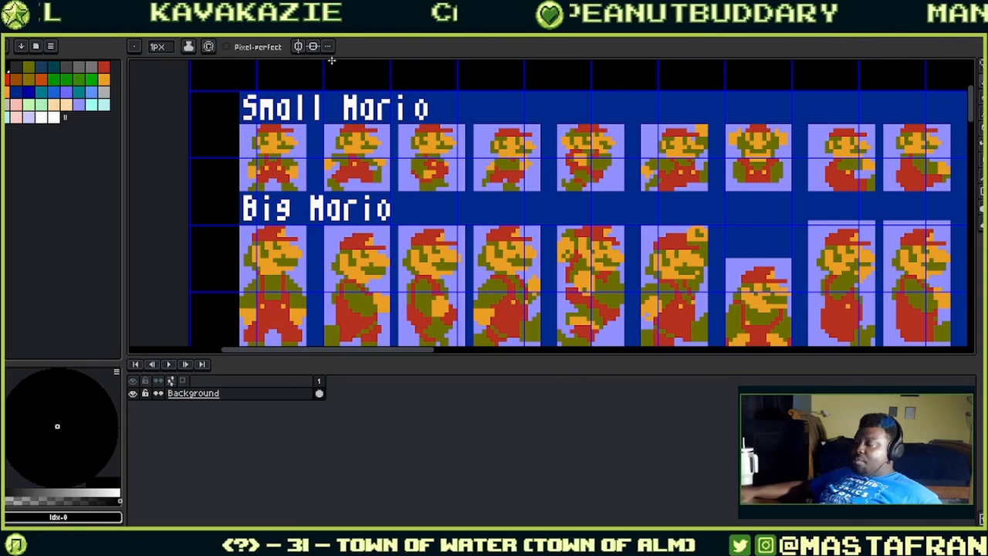
click(242, 33)
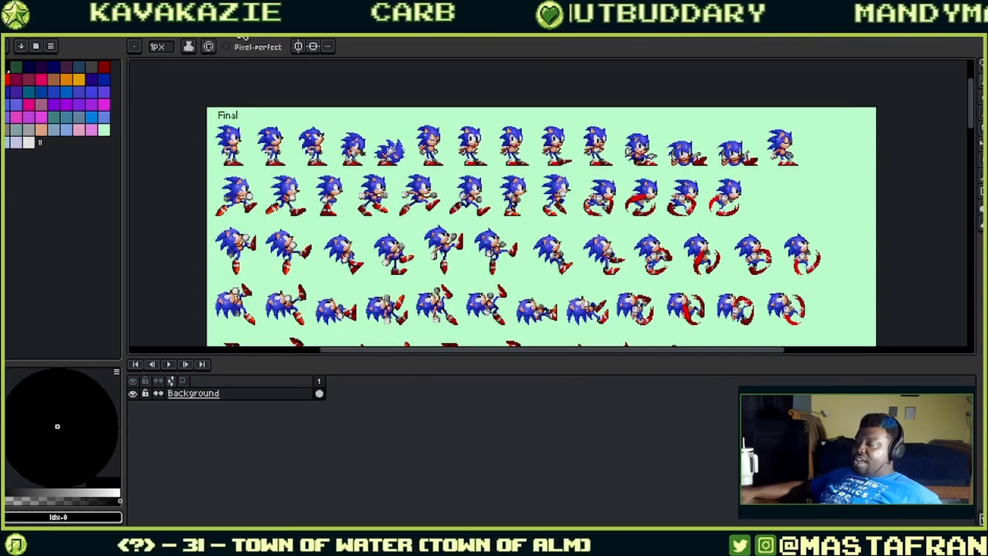
scroll(410, 231, up, 2)
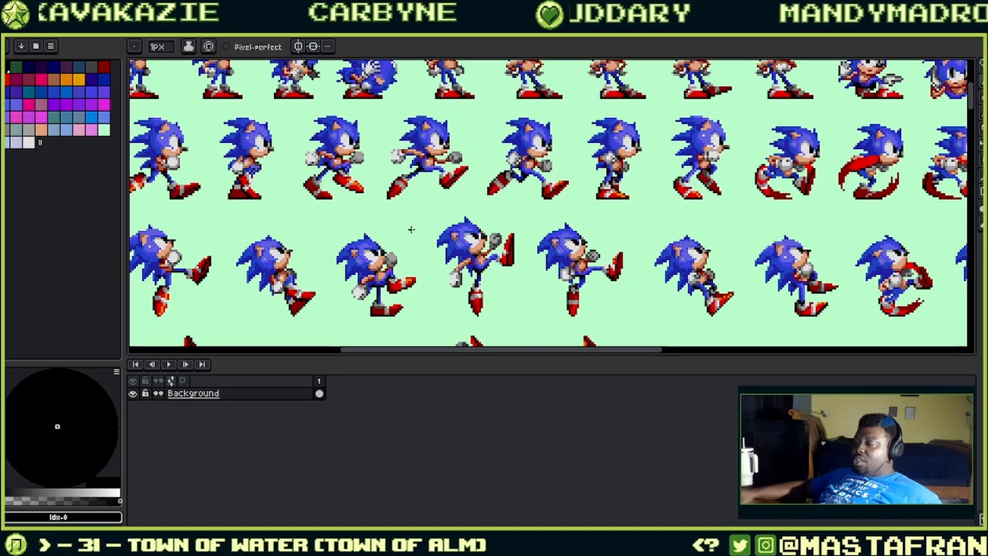
drag(434, 213, 589, 246)
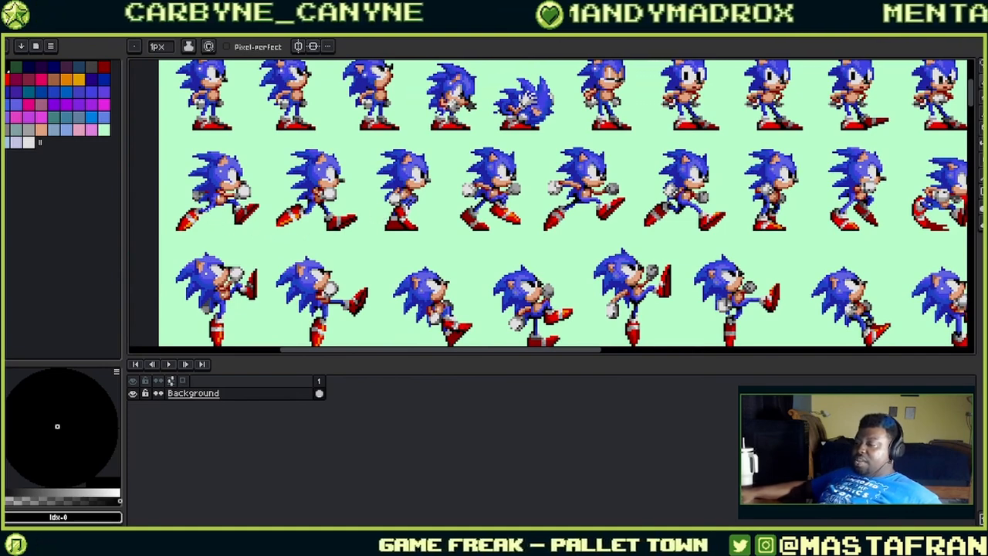
scroll(565, 203, down, 2)
scroll(565, 203, up, 2)
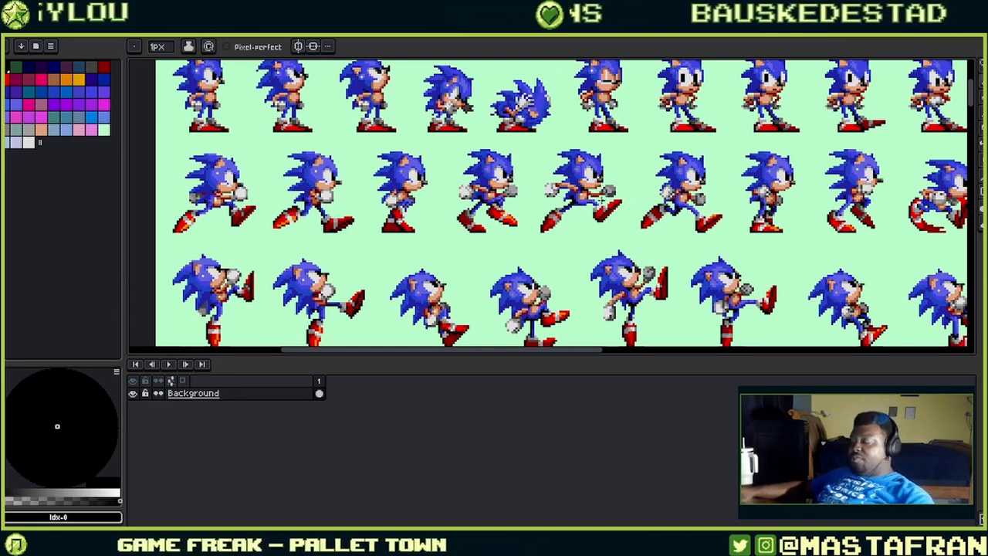
drag(600, 202, 296, 213)
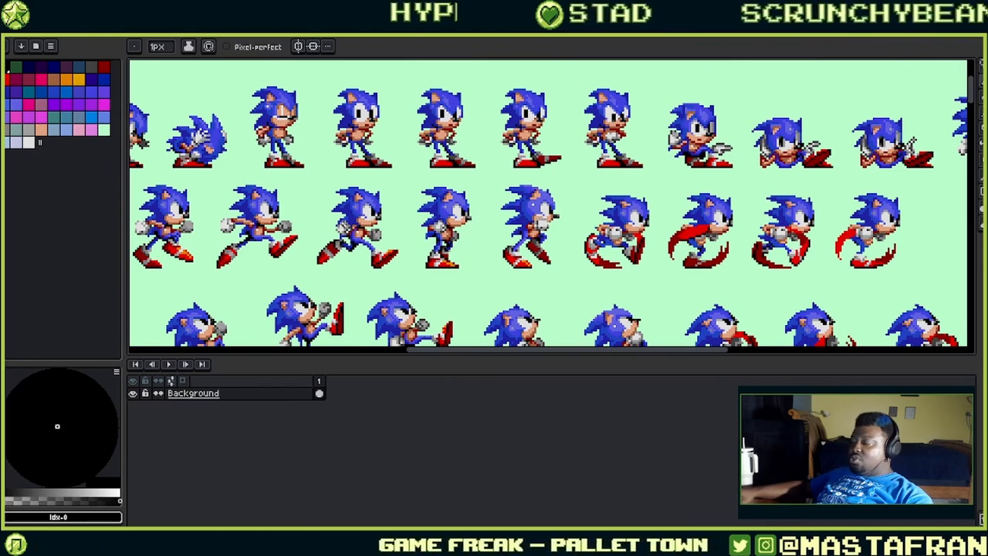
drag(312, 202, 577, 158)
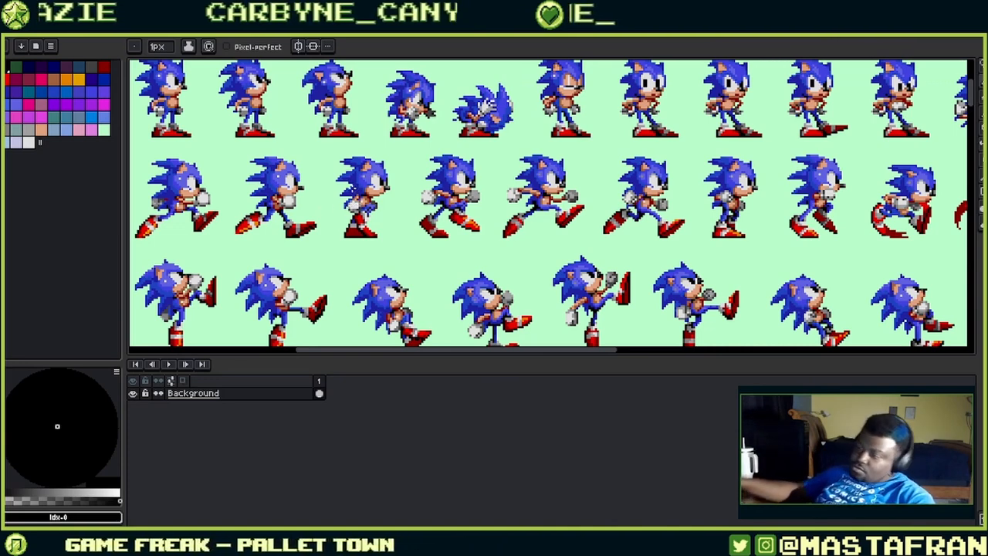
- Circle the first, third, fifth and seventh poses of Sonic's run row in magenta as key poses
click(29, 104)
mouse_move(203, 145)
mouse_down()
mouse_move(227, 212)
mouse_move(153, 147)
mouse_up()
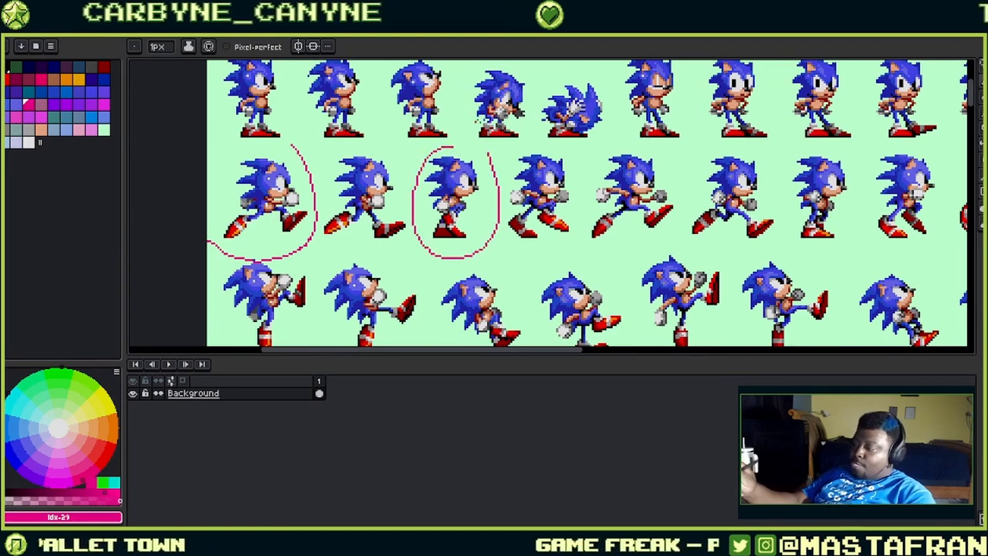
drag(843, 147, 872, 176)
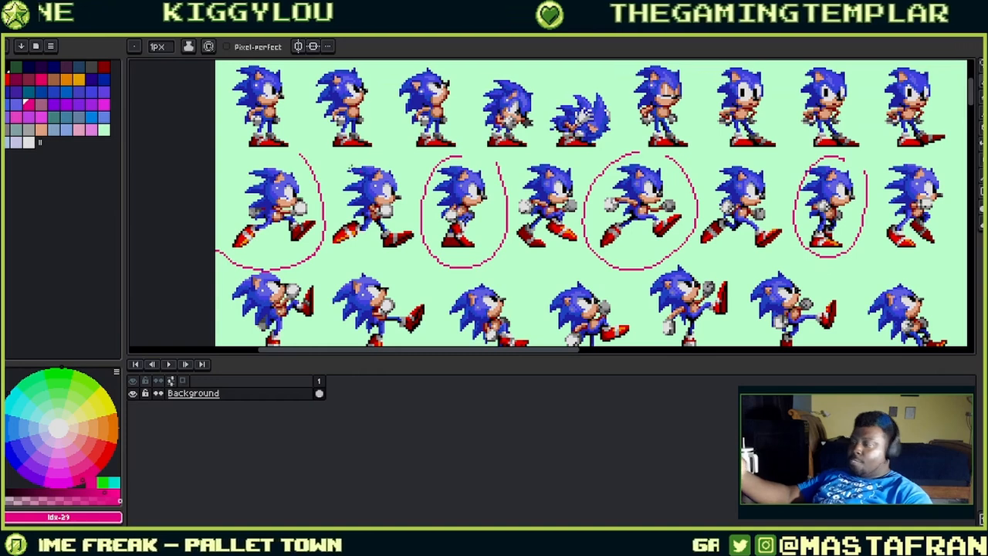
- Return to the character file and move the upright passing-pose cel from Walk frame 7 to frame 5
click(113, 35)
drag(779, 253, 751, 192)
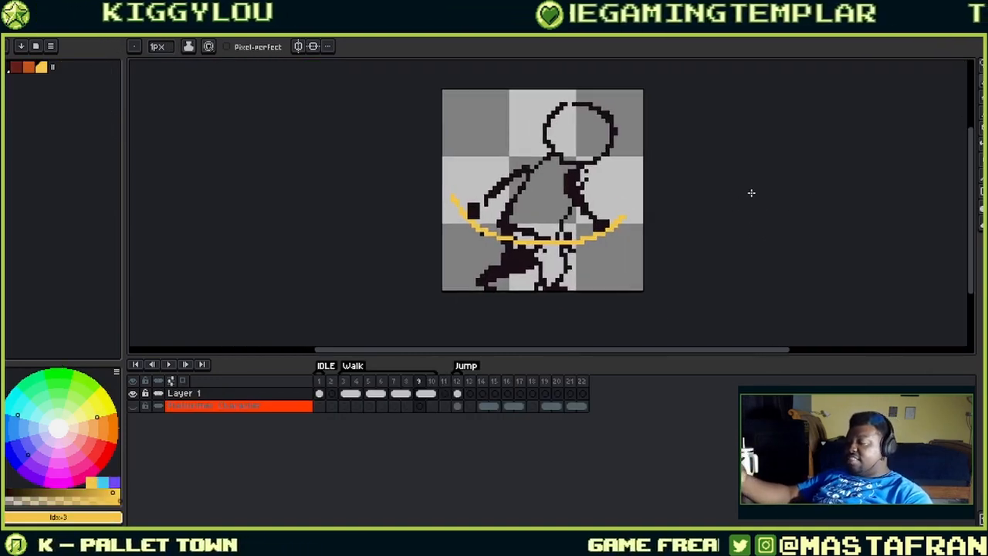
click(348, 395)
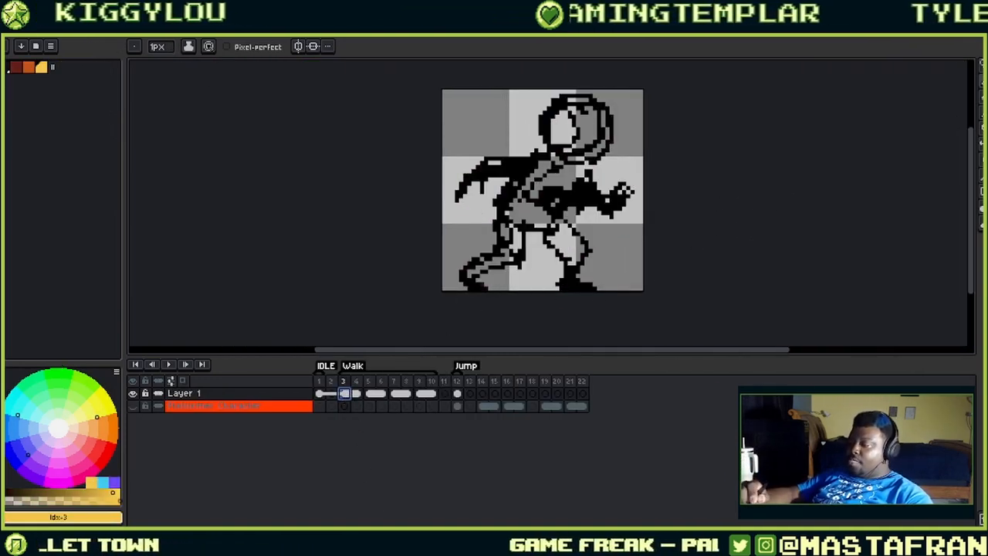
click(369, 394)
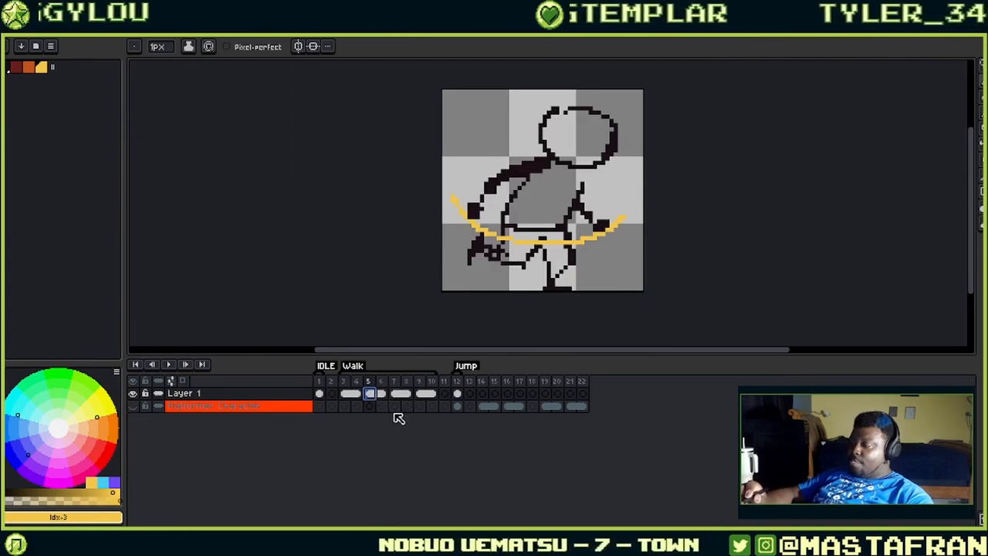
click(394, 395)
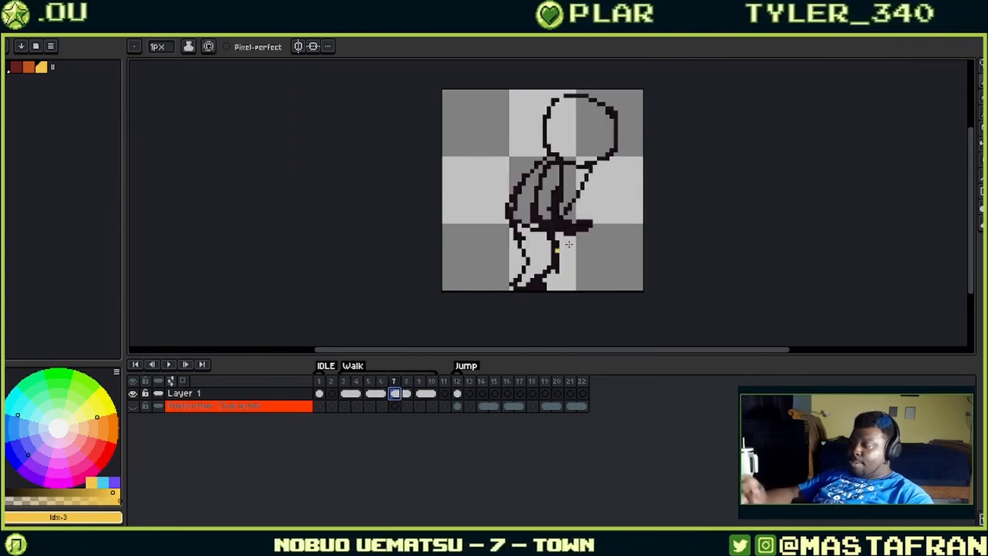
drag(398, 395, 370, 392)
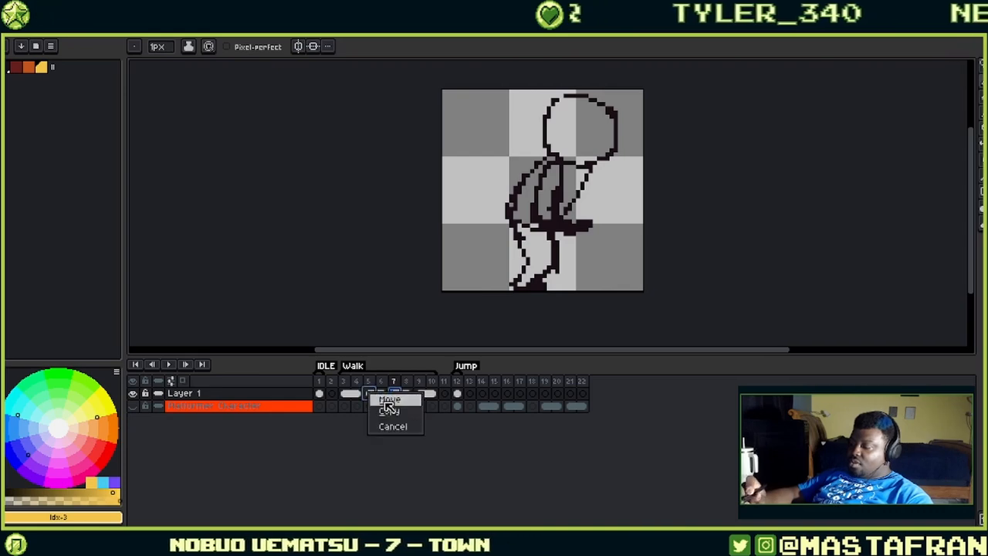
click(411, 412)
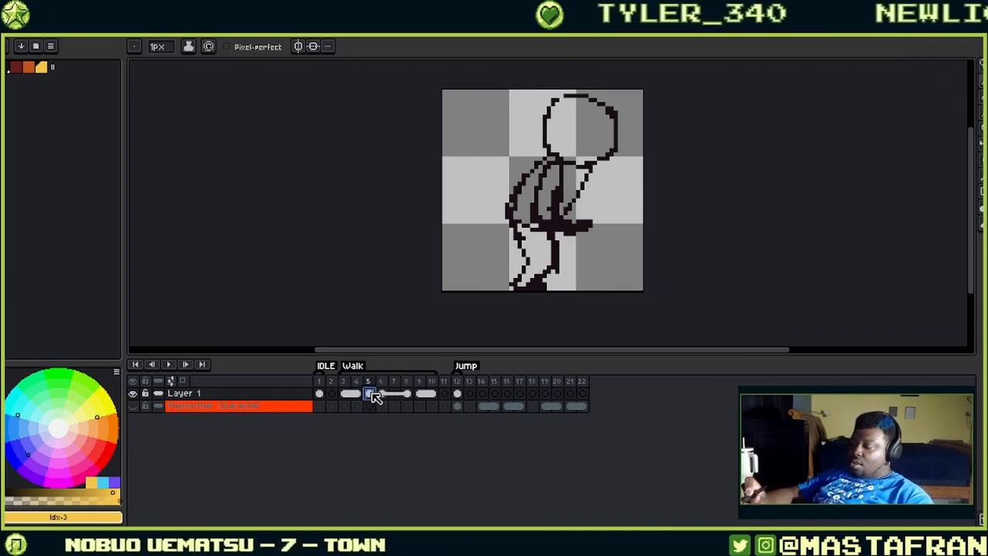
- Move the wide-stride pose cel from Walk frame 4 to frame 8
click(419, 393)
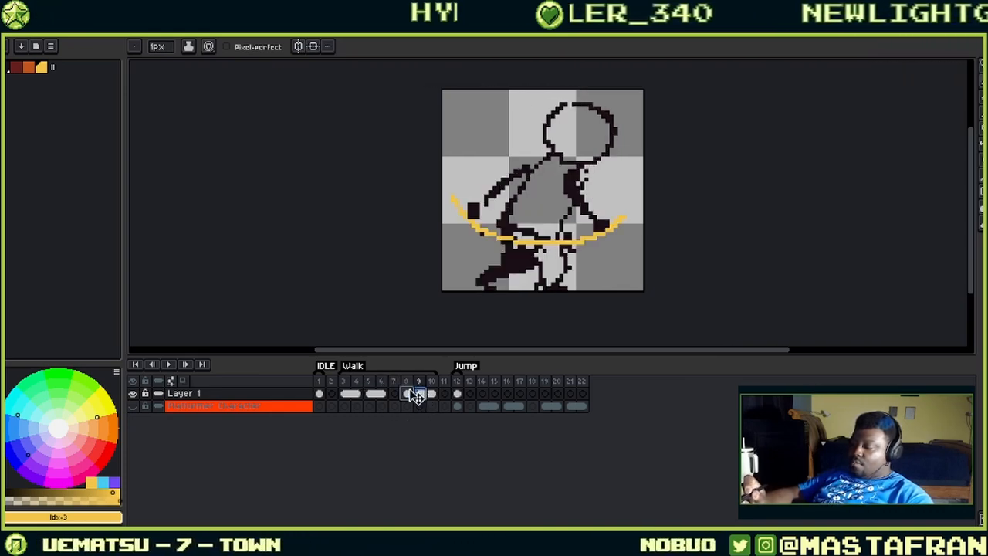
drag(414, 394, 425, 397)
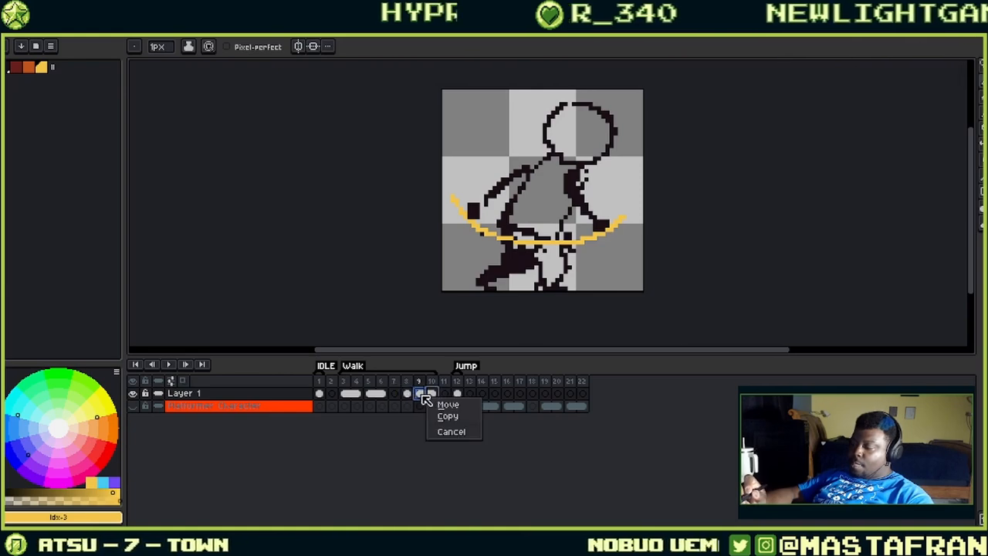
click(360, 392)
click(357, 393)
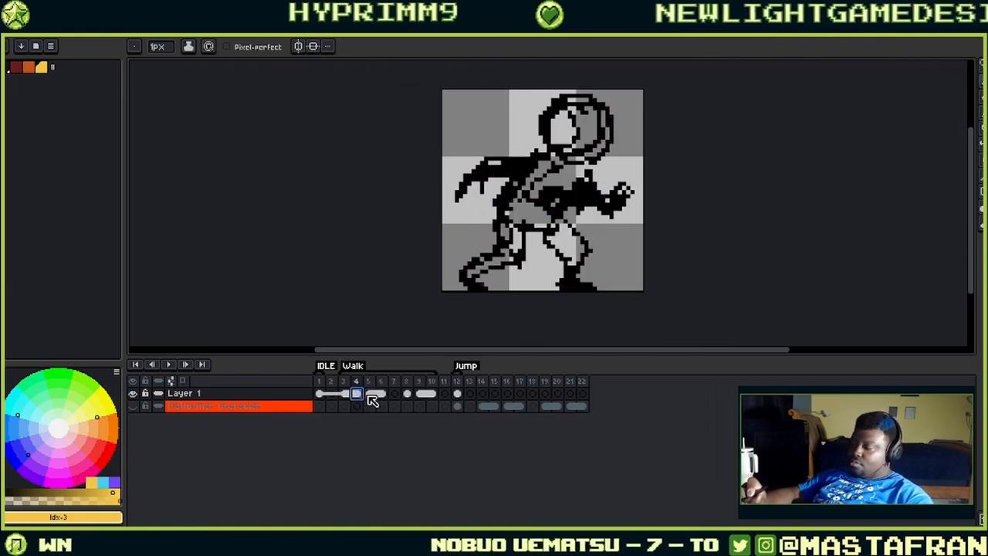
click(371, 394)
click(358, 393)
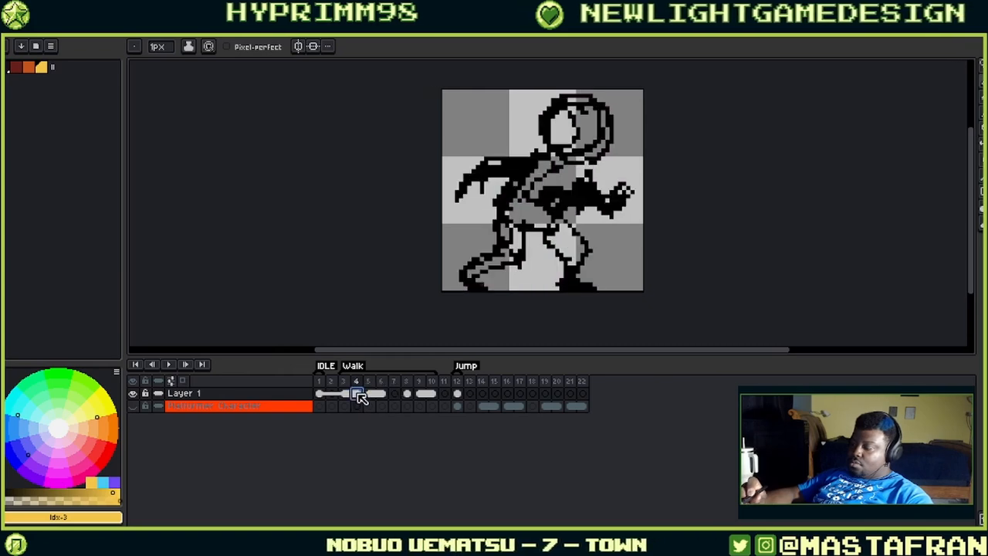
drag(358, 393, 407, 395)
click(427, 415)
click(429, 416)
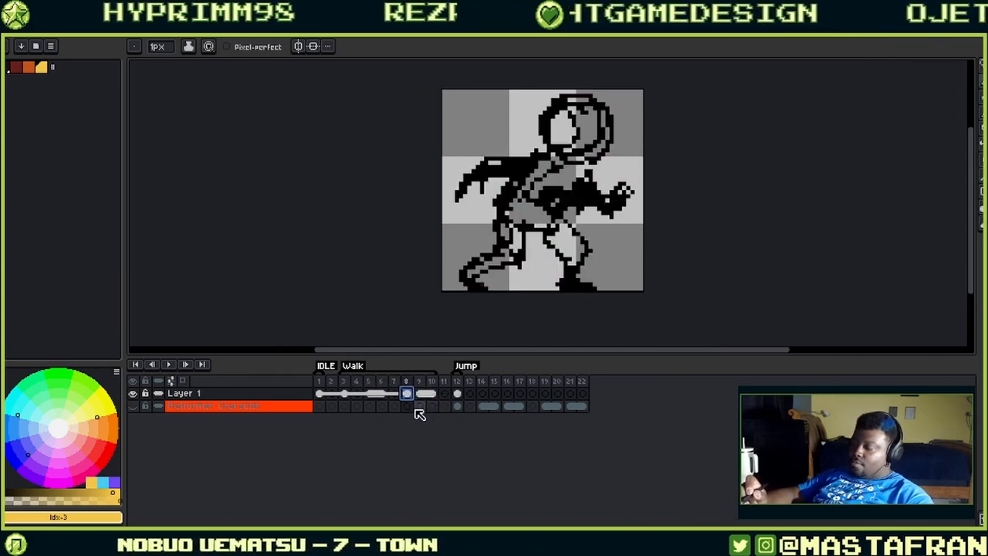
click(379, 393)
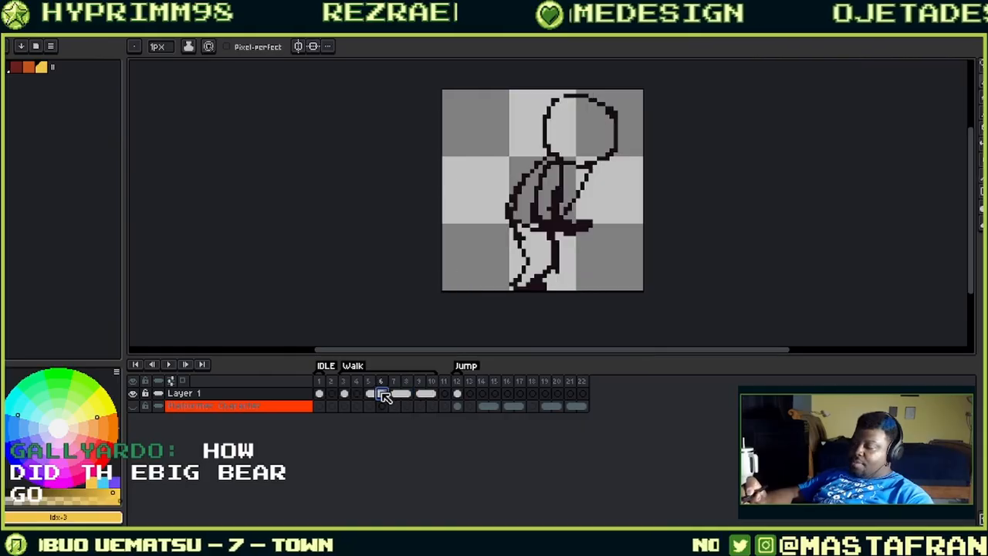
- Play the Walk animation and go through its frames to compare the stride and standing poses
click(347, 394)
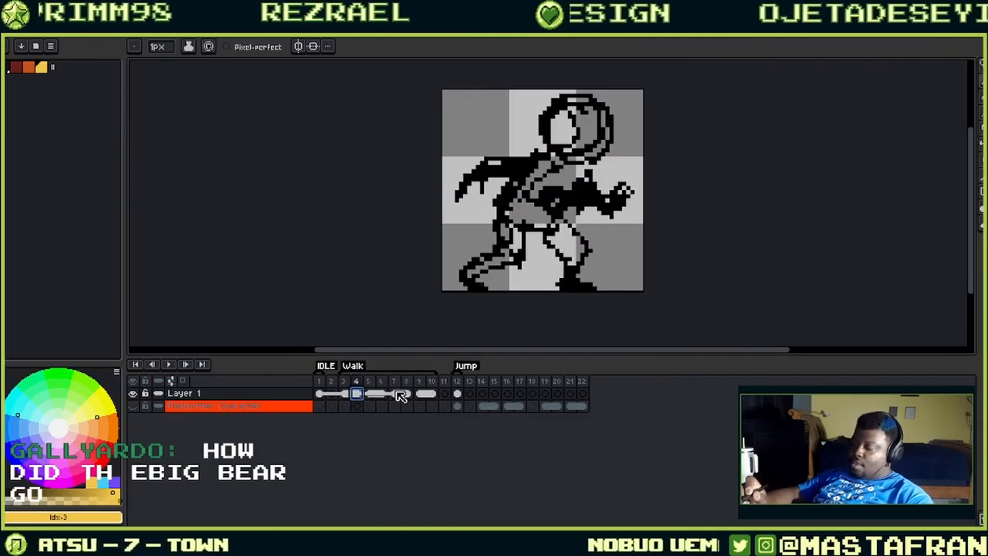
click(383, 394)
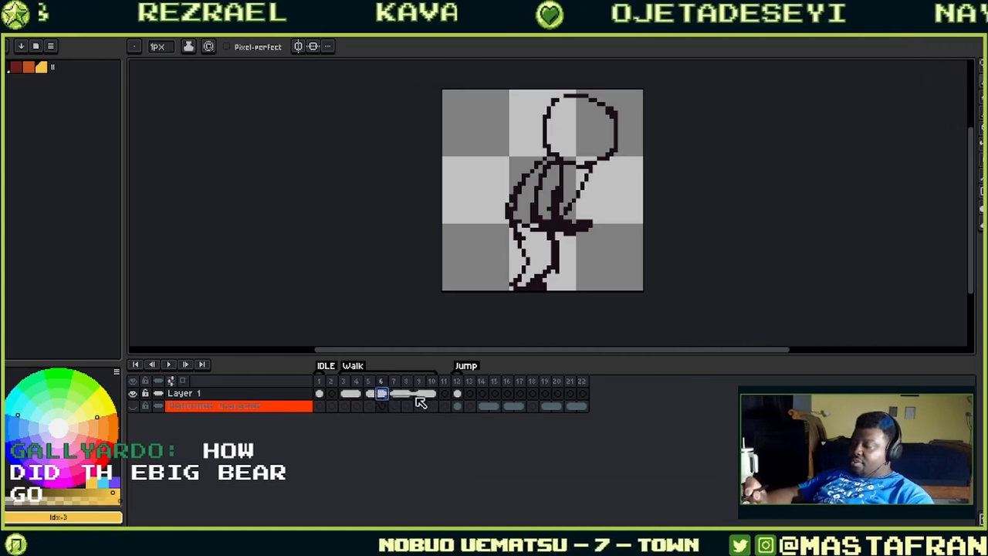
click(344, 394)
click(171, 366)
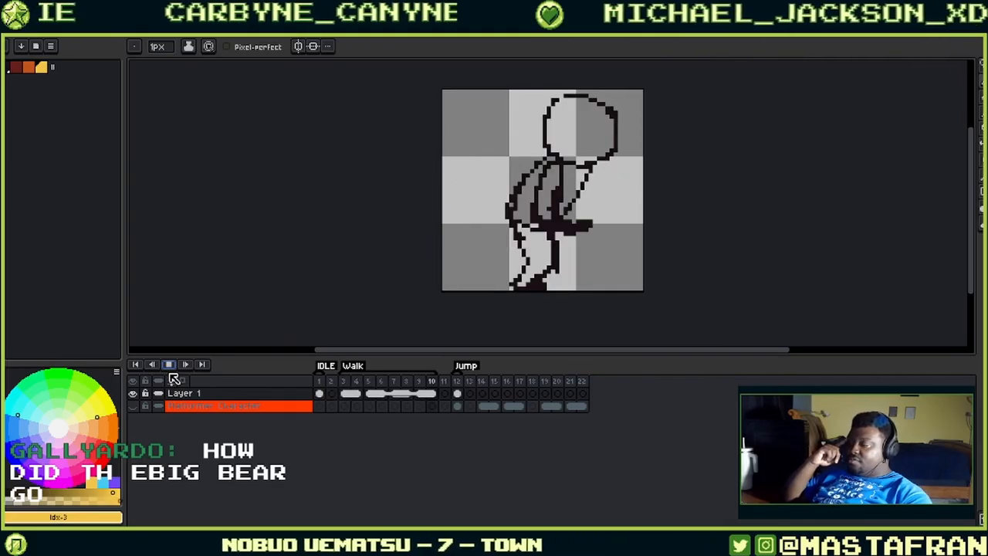
key(Return)
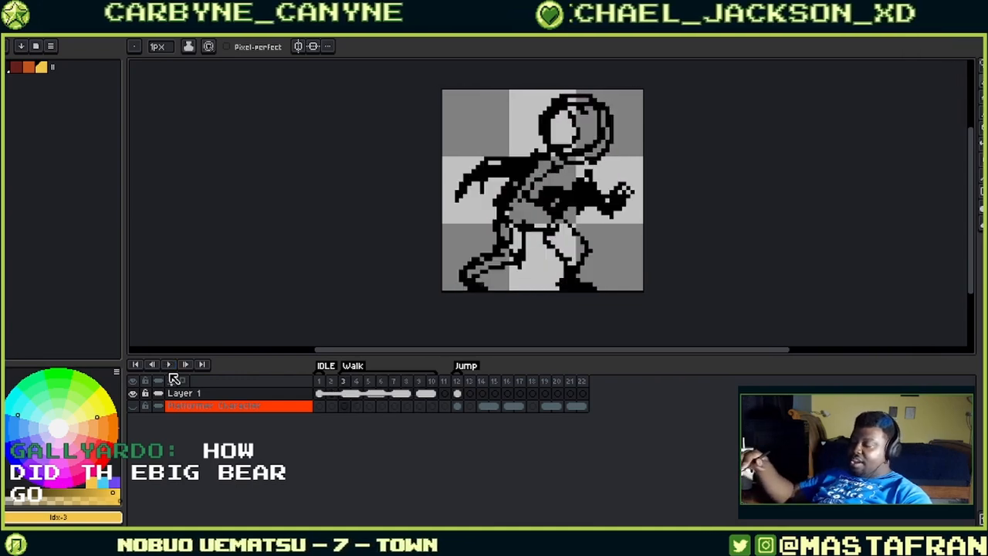
key(Right)
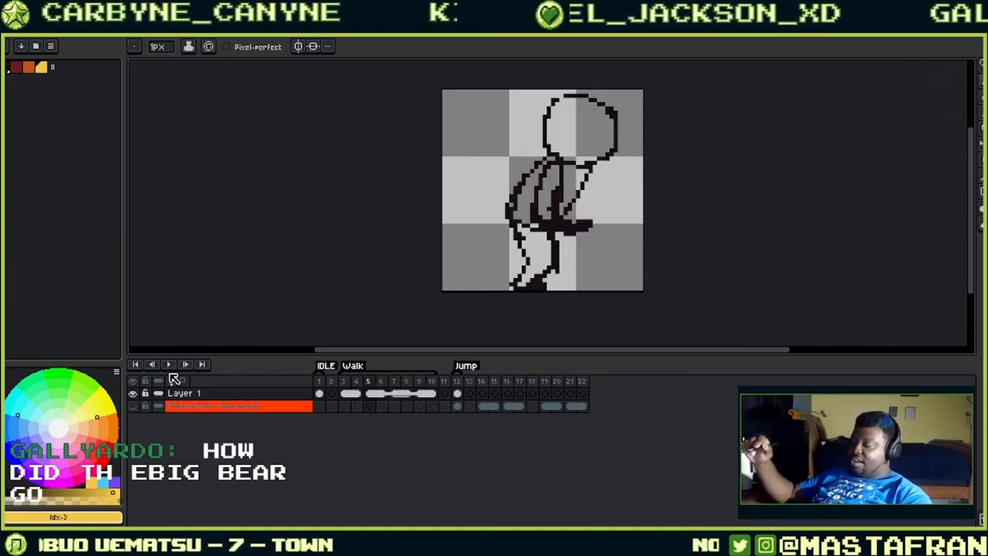
key(Right)
key(Left)
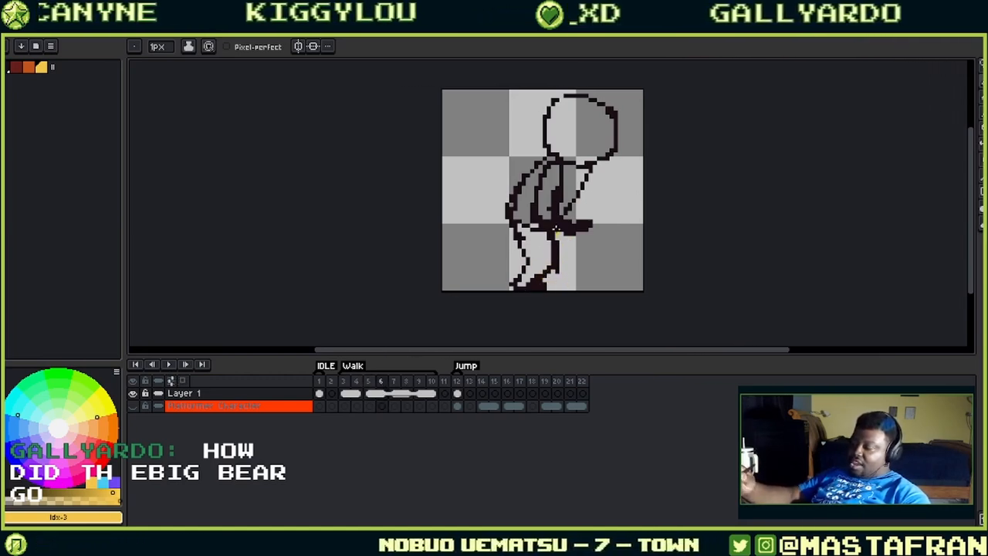
- In frame 6, widen the front leg using the sketch's dark outline colour and fill it solid
alt+click(555, 259)
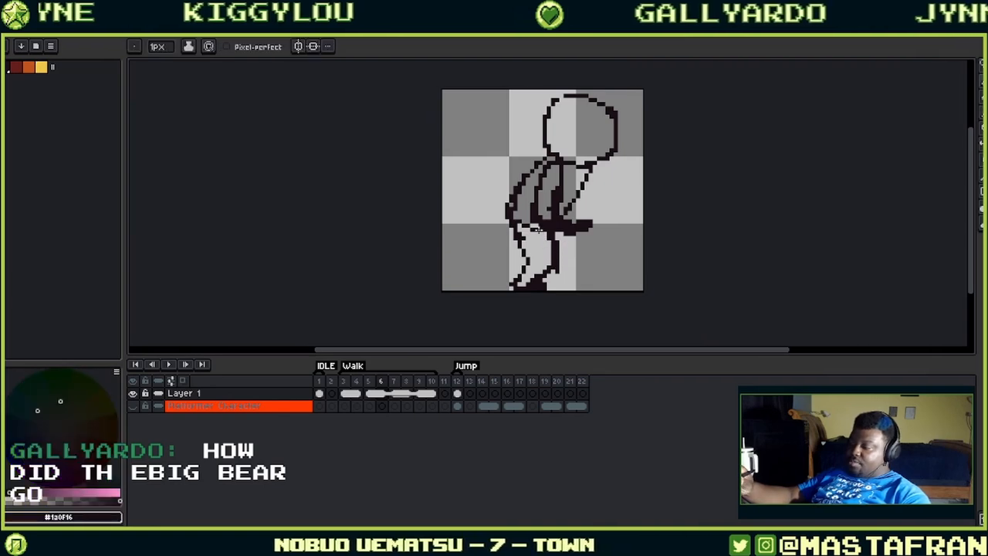
mouse_move(545, 233)
mouse_down()
mouse_move(545, 259)
mouse_move(524, 284)
mouse_up()
alt+click(554, 259)
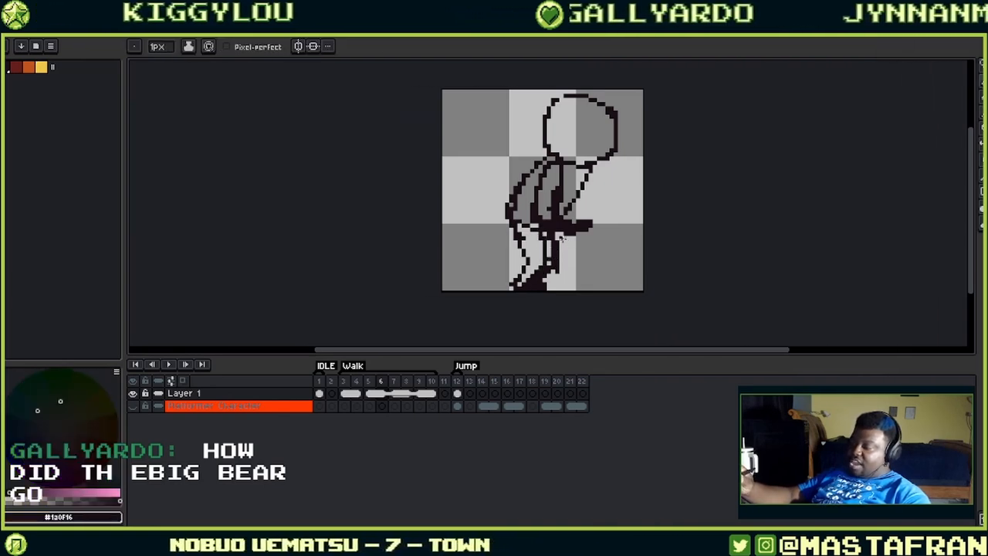
key(alt)
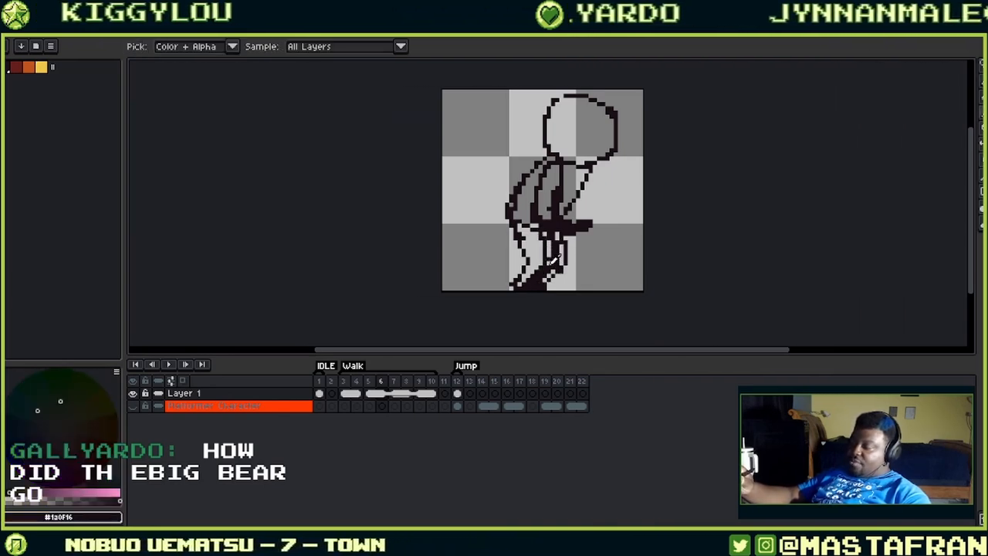
mouse_move(560, 252)
mouse_down()
mouse_move(547, 258)
mouse_move(557, 232)
mouse_move(542, 232)
mouse_up()
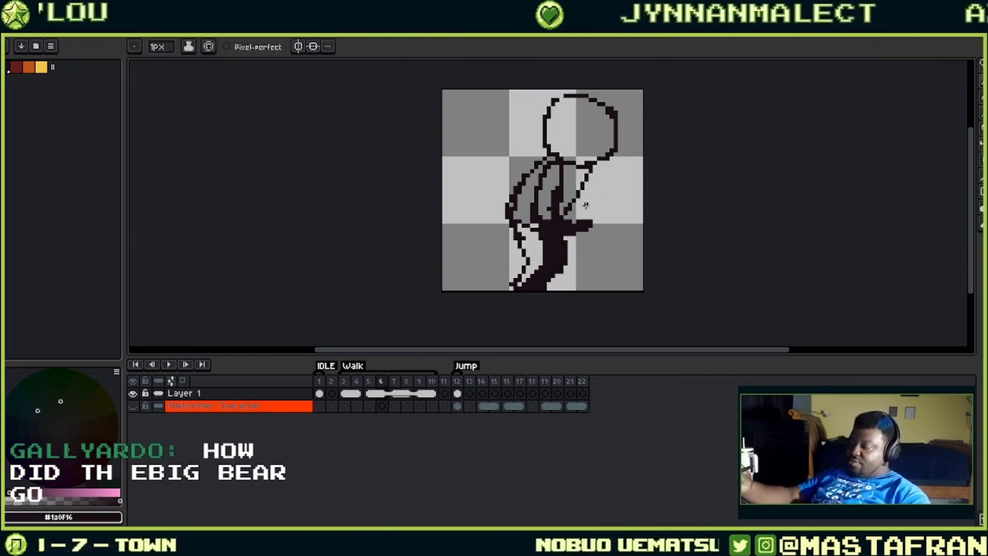
- Draw a second dark forearm pointing forward from the chest in frame 6 and trim the front foot with transparent pixels
key(alt)
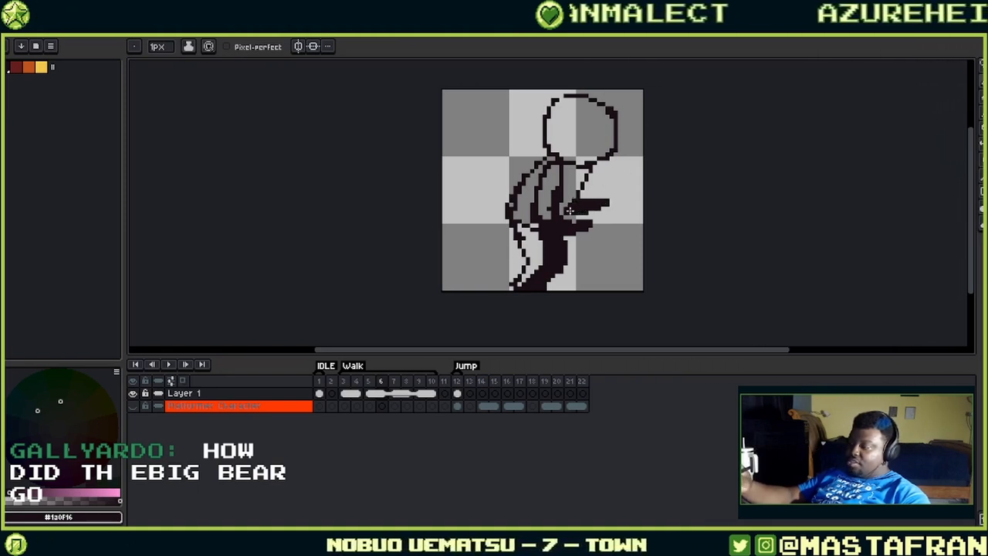
key(alt)
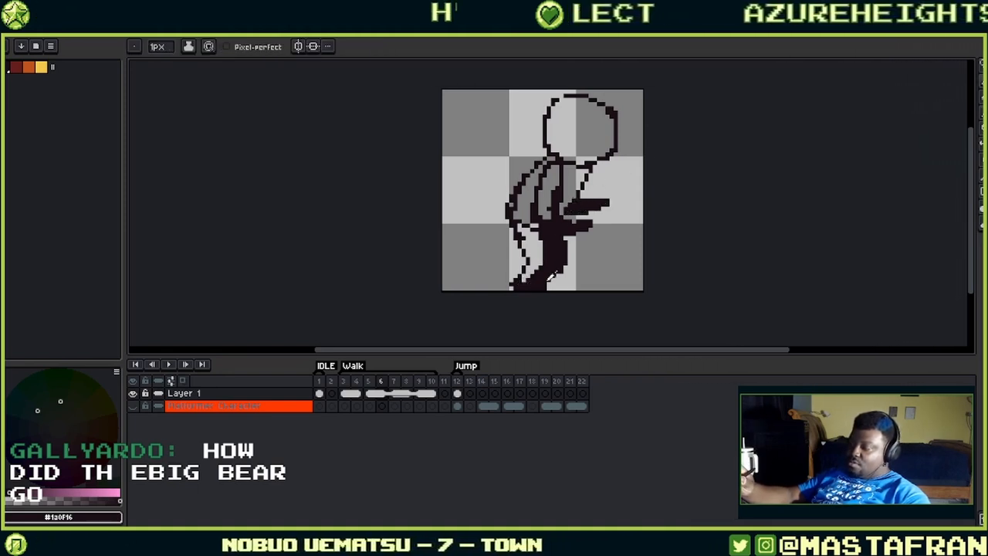
alt+click(535, 270)
drag(520, 286, 531, 292)
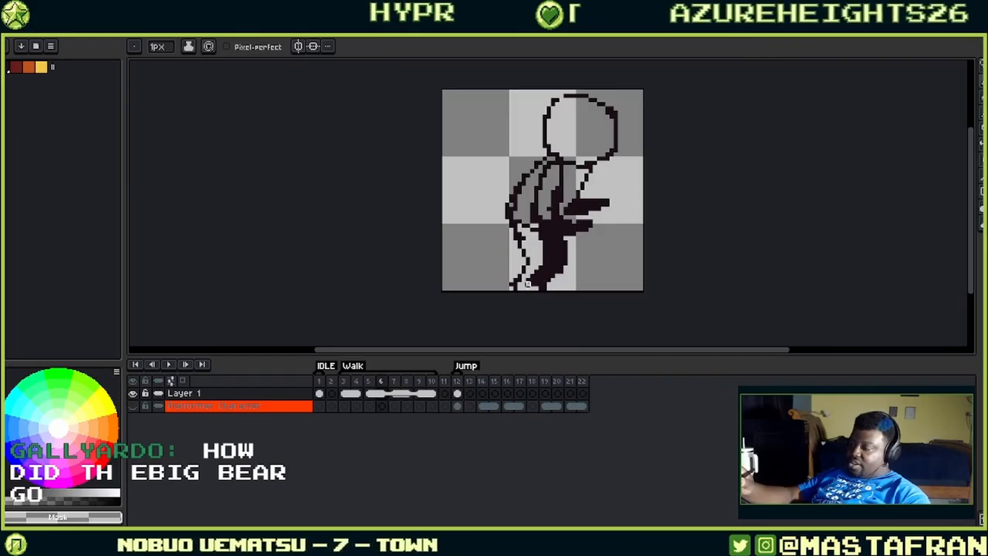
alt+click(588, 224)
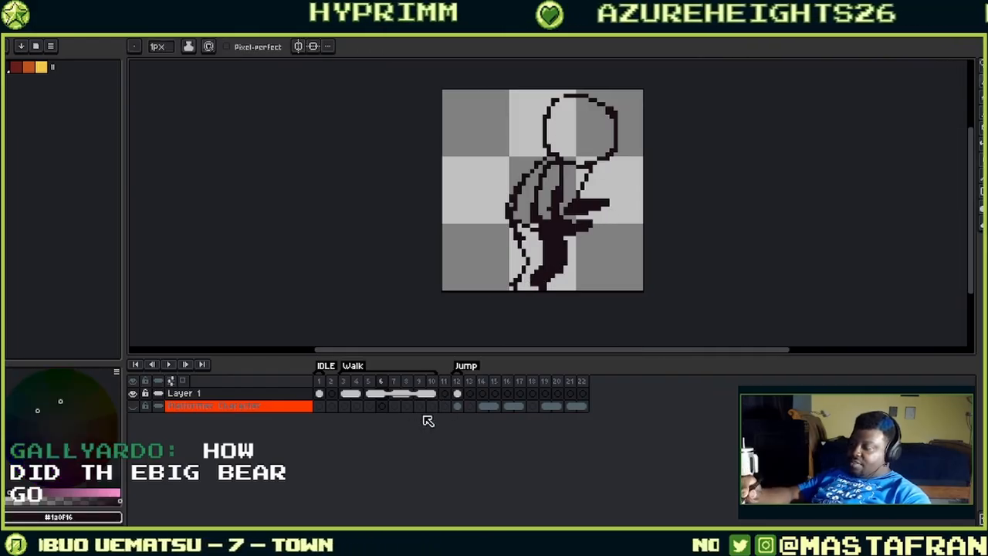
- Unlink the Layer 1 cels of frames 9 and 10 from frames 5 and 6, keeping them linked to each other
right_click(422, 395)
click(461, 431)
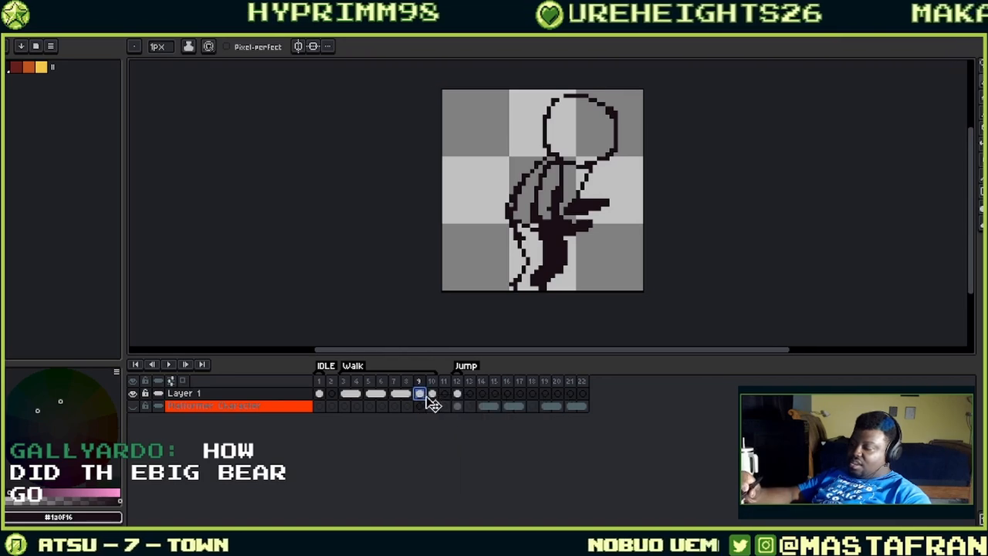
click(432, 395)
key(ctrl+z)
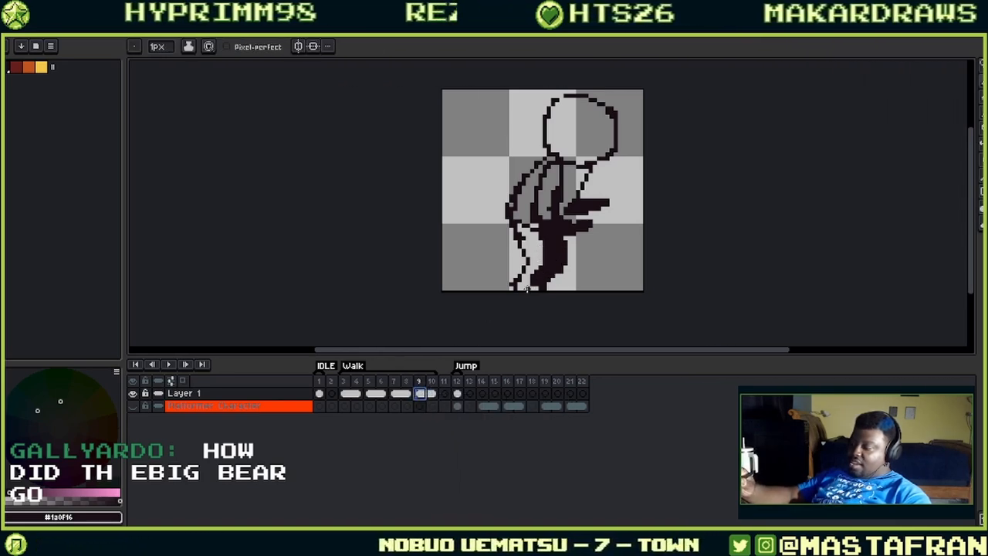
- In frame 9, erase the front leg's fill to leave an outline and fill the rear leg solid dark
drag(526, 289, 538, 284)
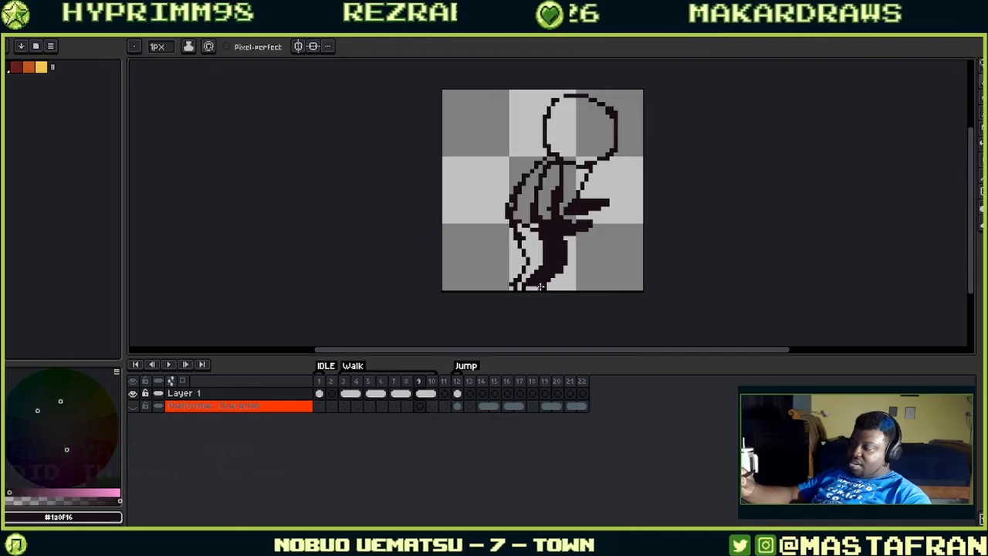
alt+click(554, 281)
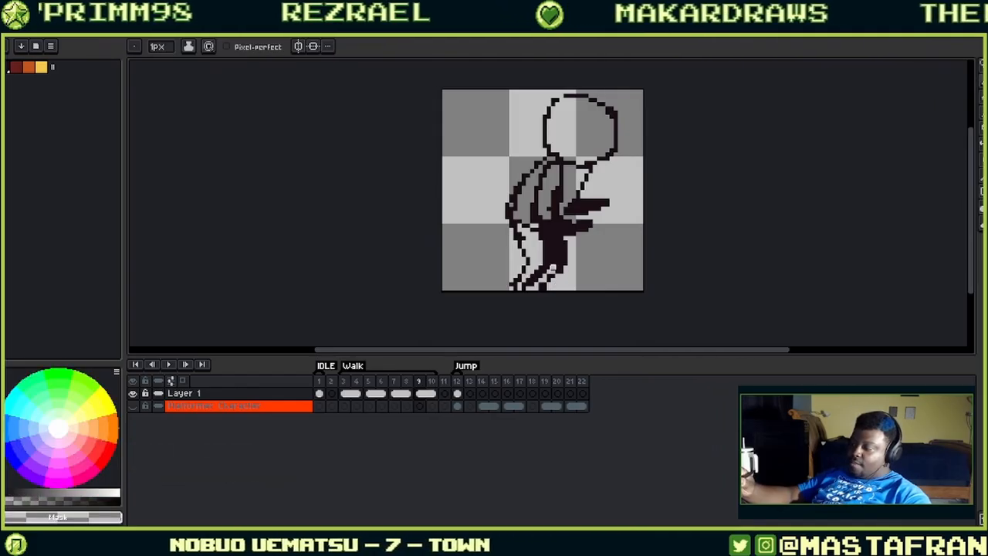
key(alt)
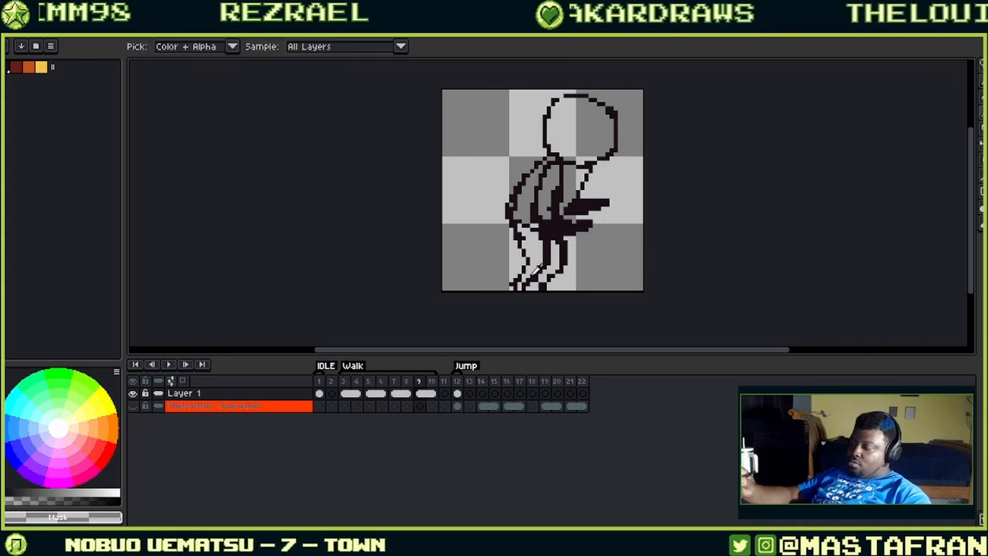
alt+click(553, 249)
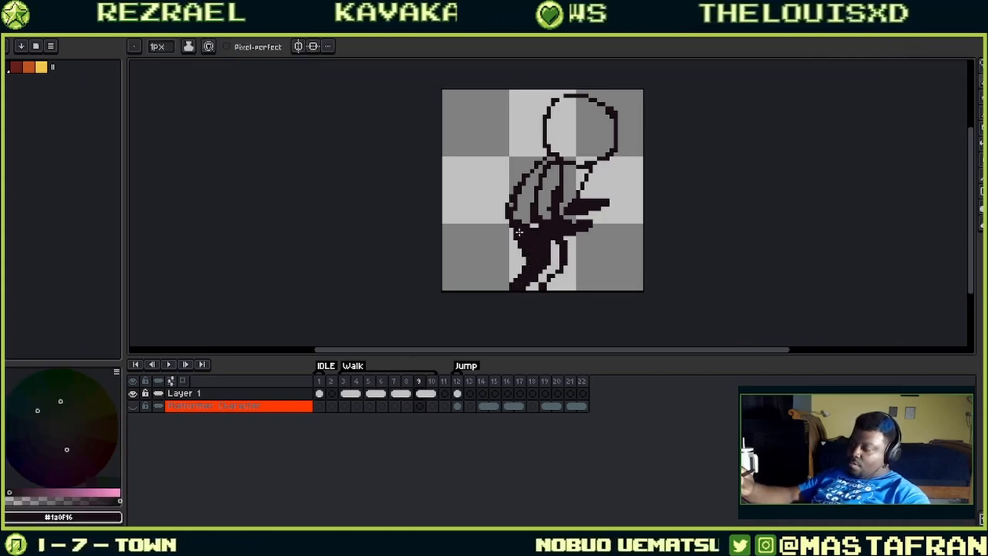
alt+click(552, 260)
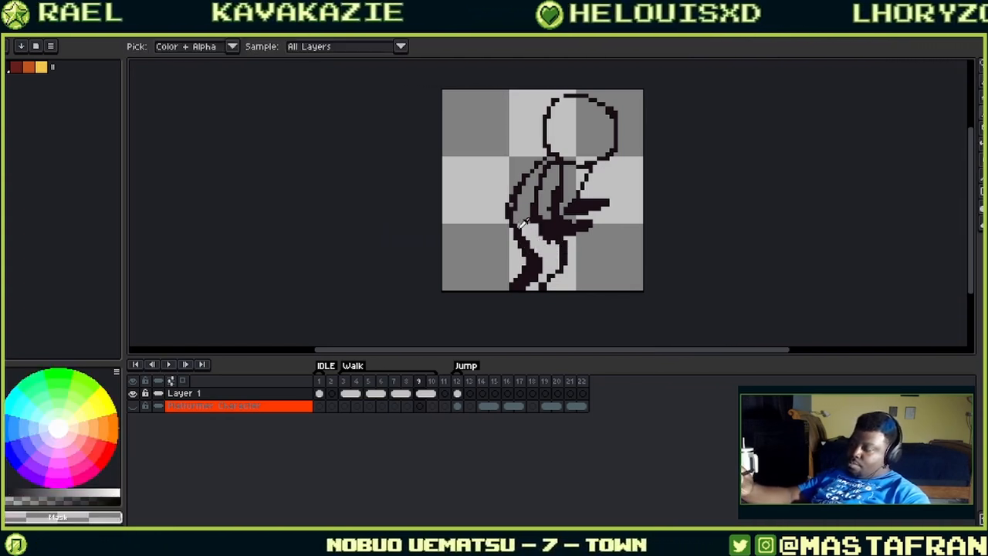
- Thicken the outline along the figure's back in frame 9 and reshape the front foot, erasing its excess pixels
alt+click(518, 222)
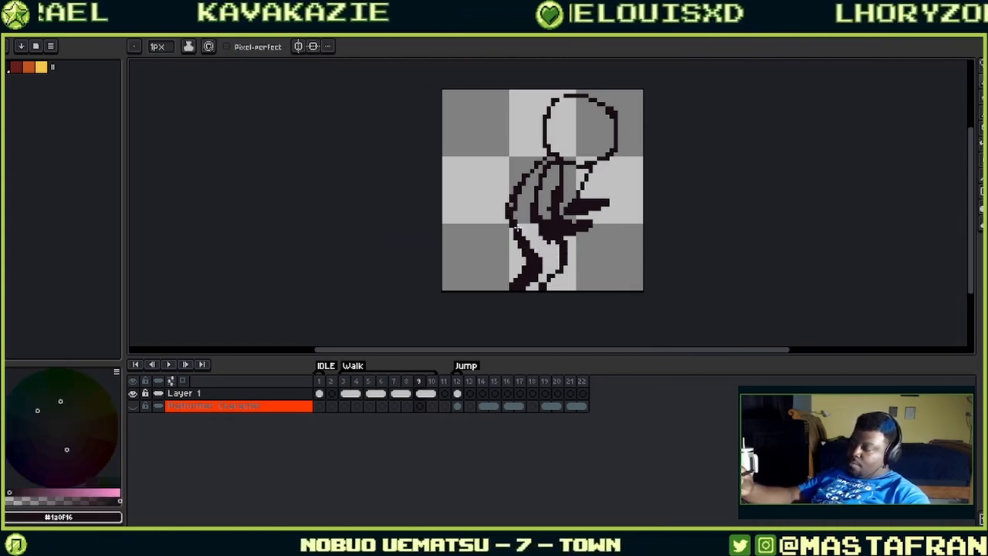
alt+click(540, 284)
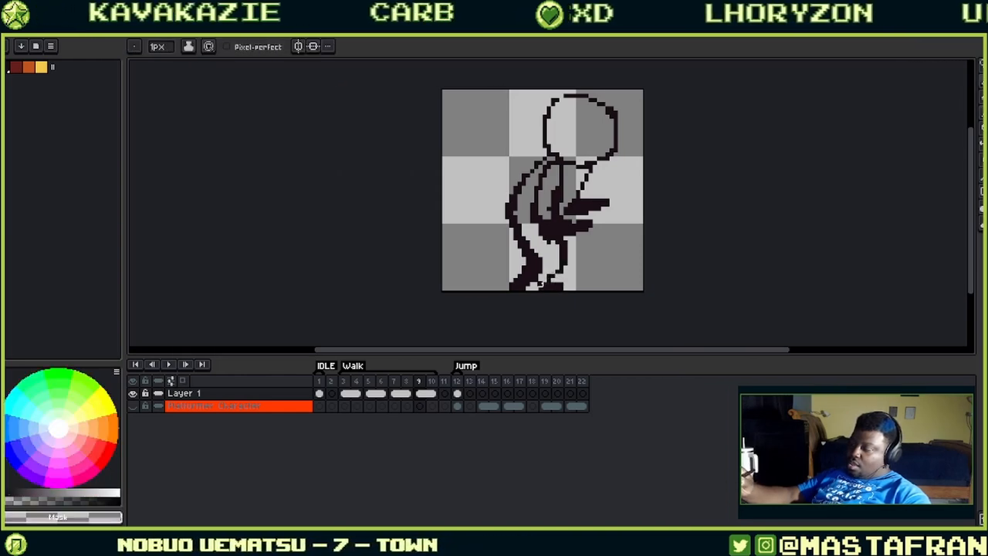
key(alt)
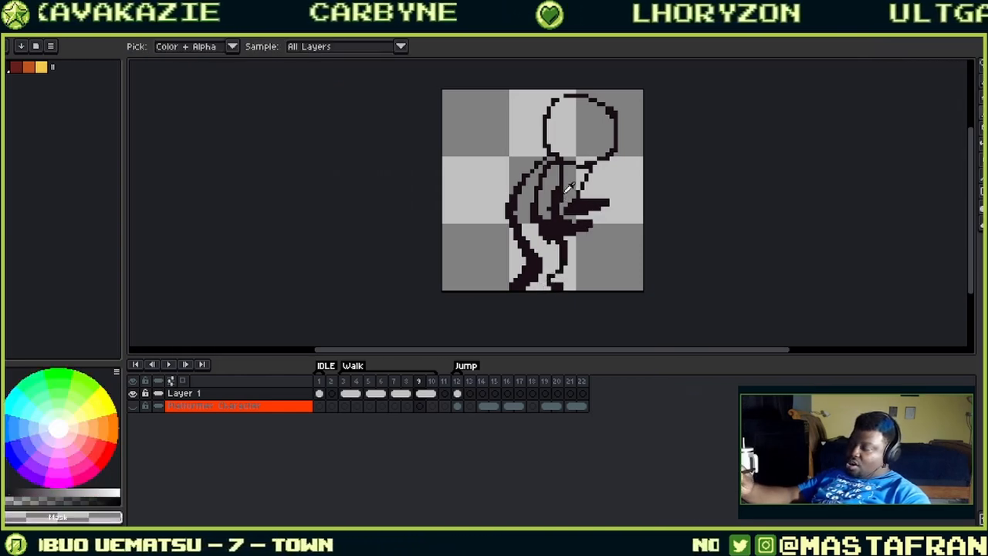
- Try to redraw the arm over the torso in frame 9 by erasing parts of its lines
alt+click(571, 204)
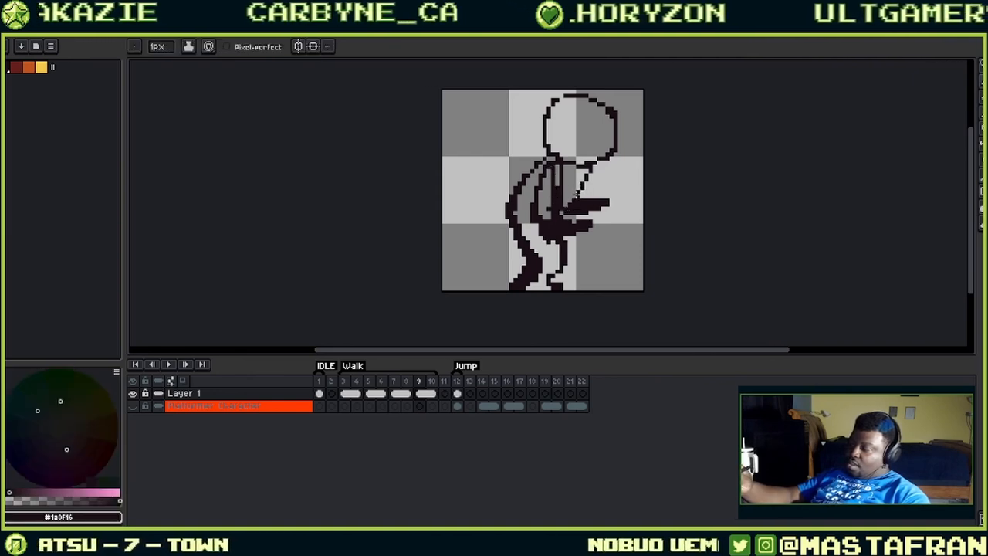
alt+click(564, 205)
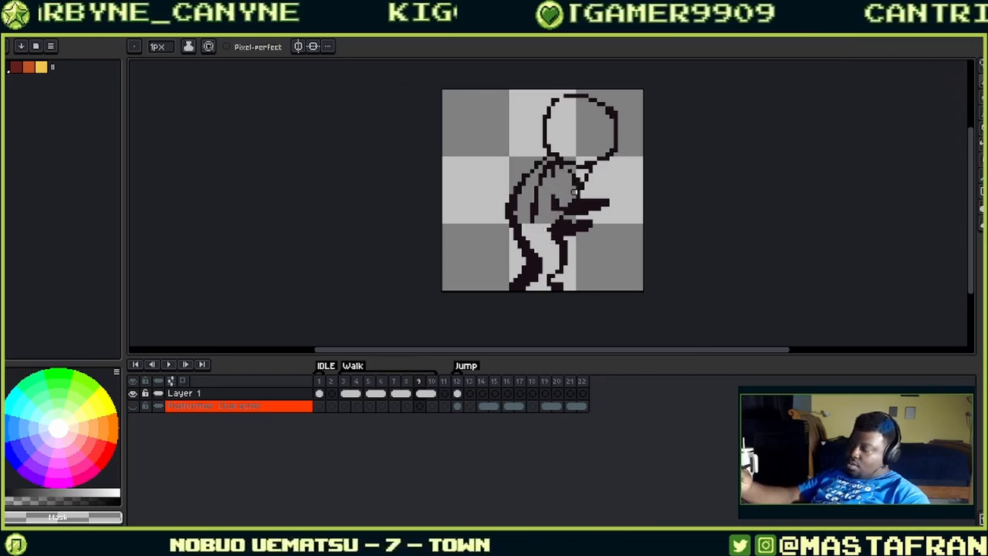
key(ctrl)
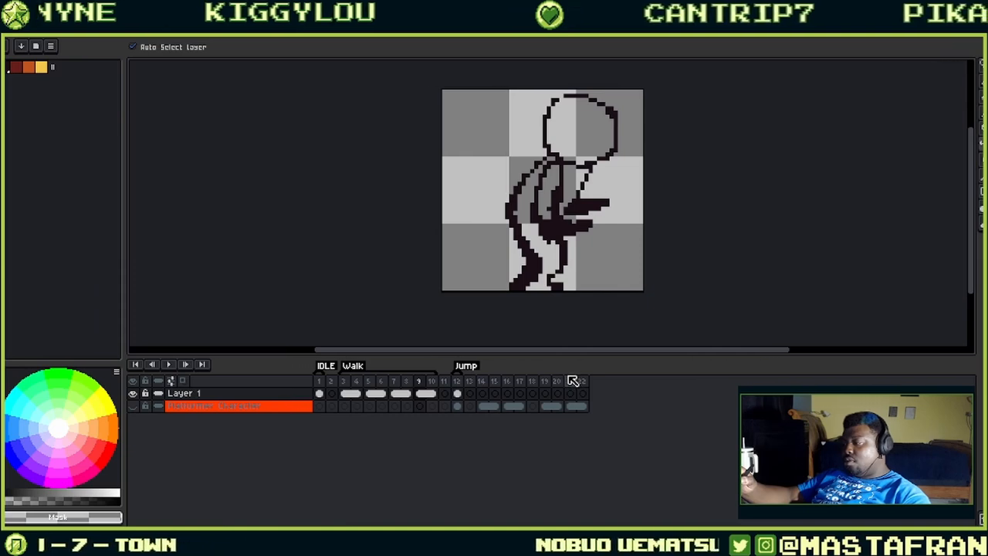
key(b)
- Touch up the arm and forearm pixels in frame 9, alternating the dark outline colour with transparent
alt+click(570, 202)
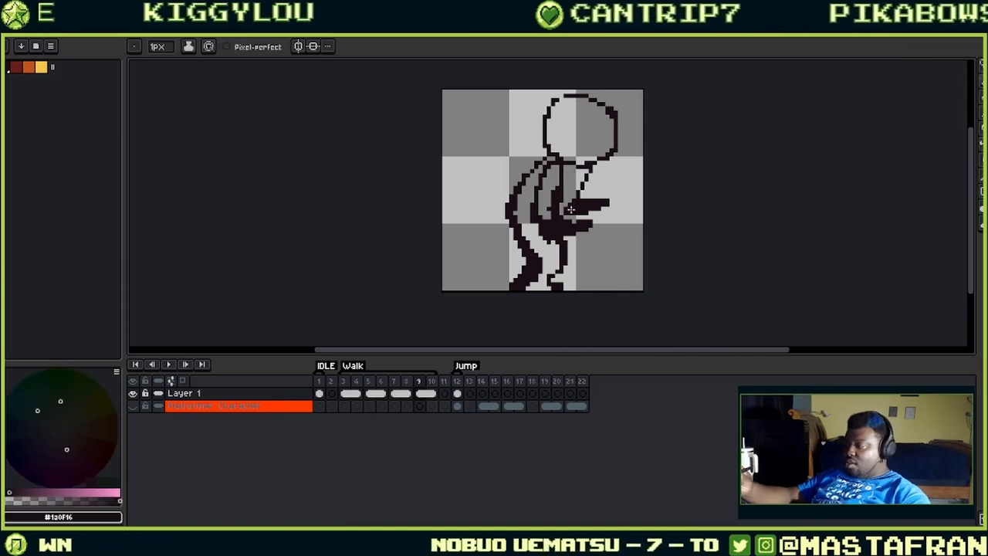
alt+click(568, 196)
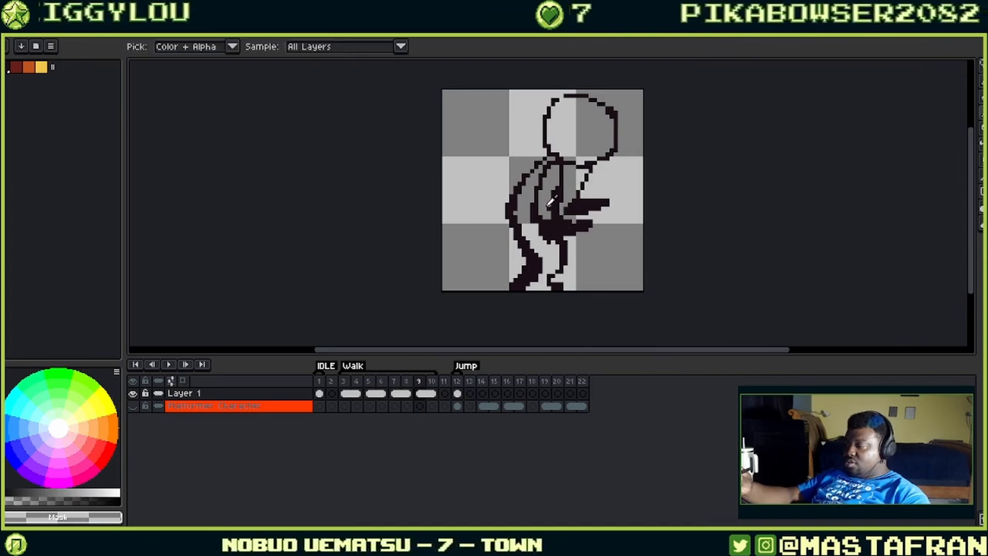
alt+click(565, 224)
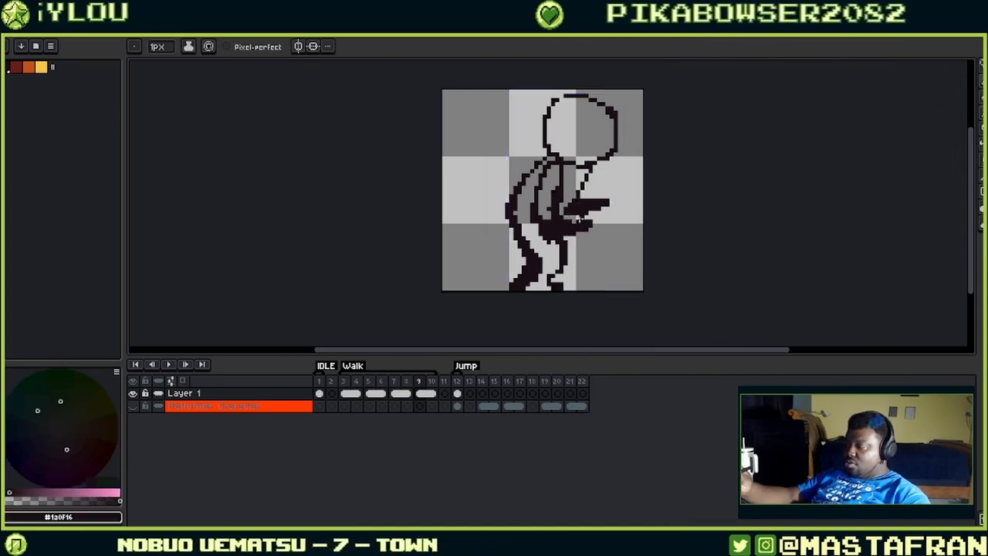
- Step through Walk frames 4 to 9 to compare the edited standing poses with the stride poses
click(407, 394)
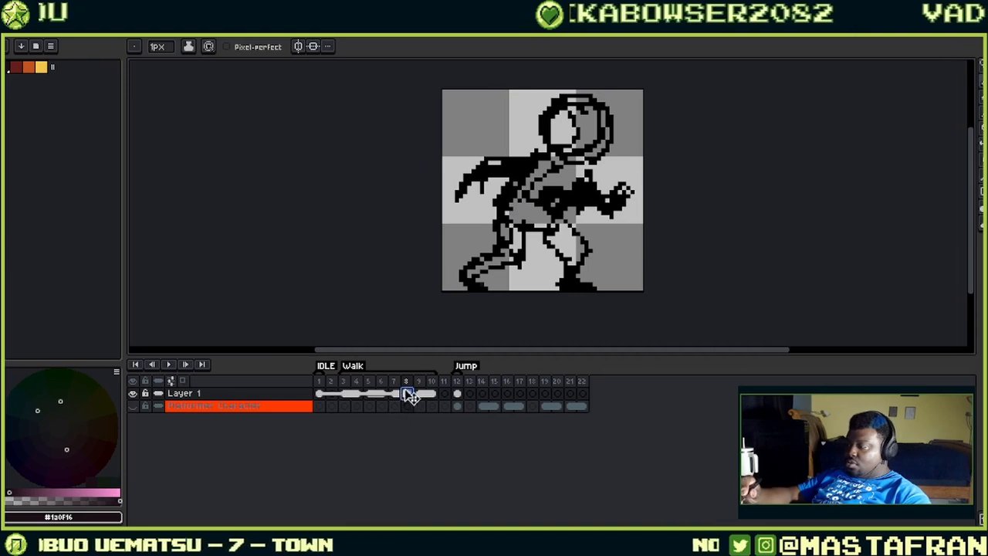
click(373, 394)
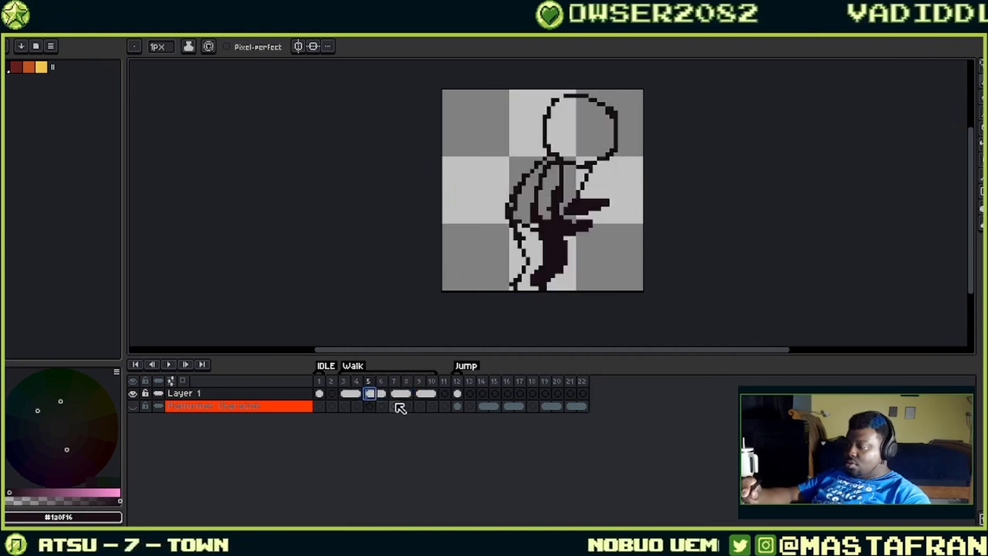
click(397, 393)
click(418, 394)
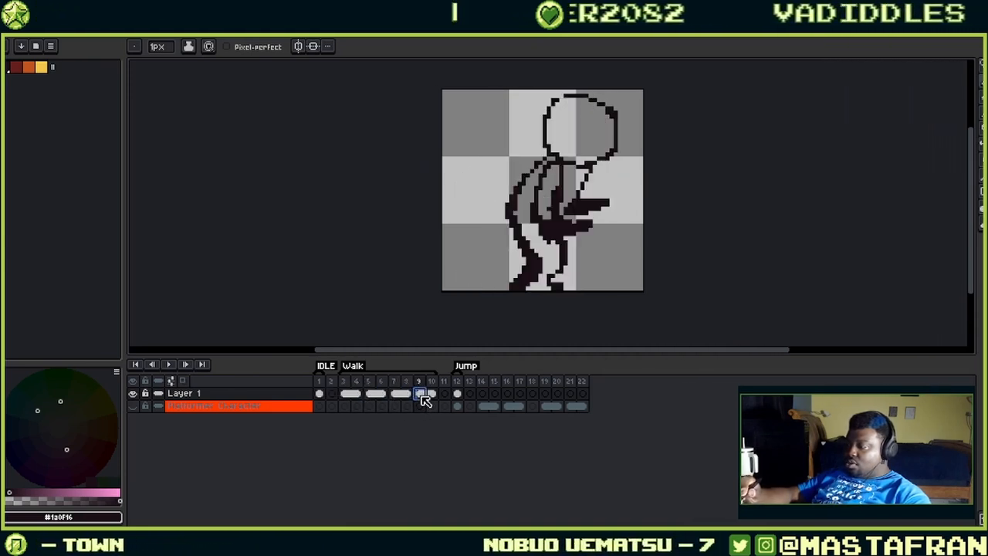
click(358, 394)
click(382, 394)
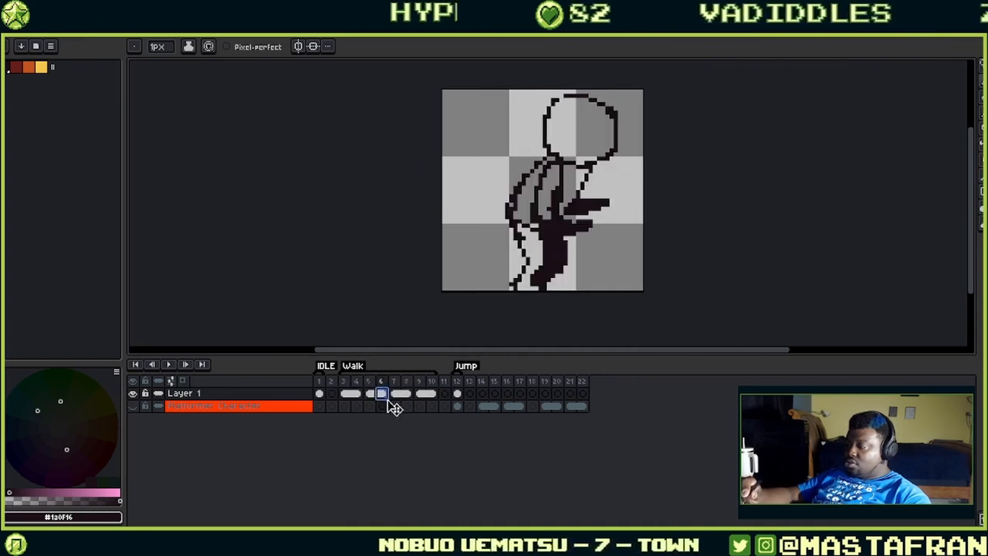
click(395, 394)
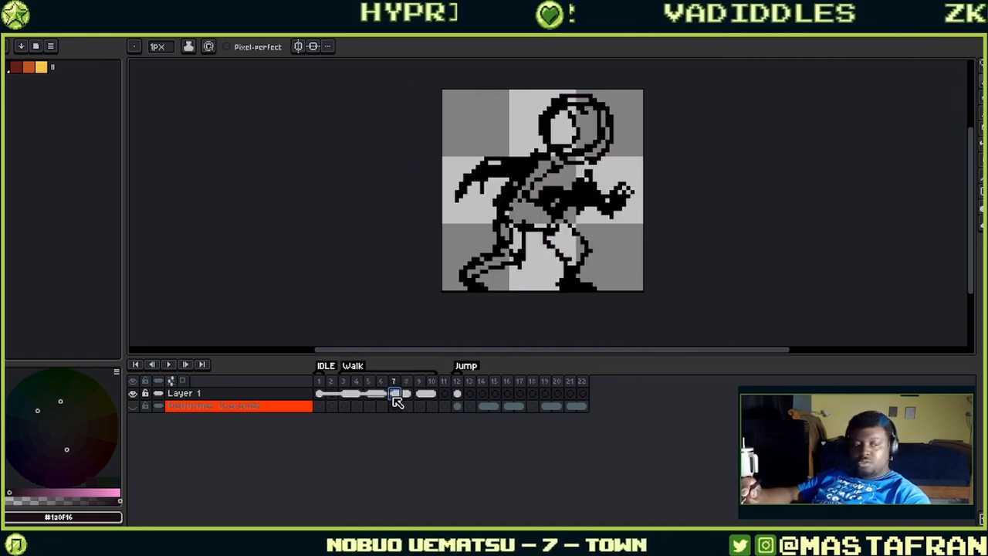
- Preview the animation and delete the extra inner circle from the head of the stride pose
click(169, 365)
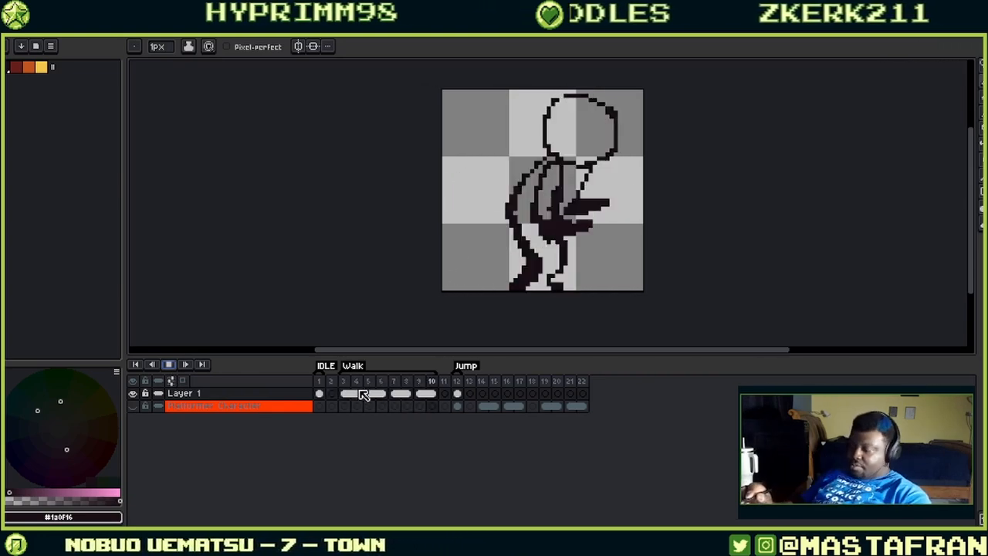
key(Return)
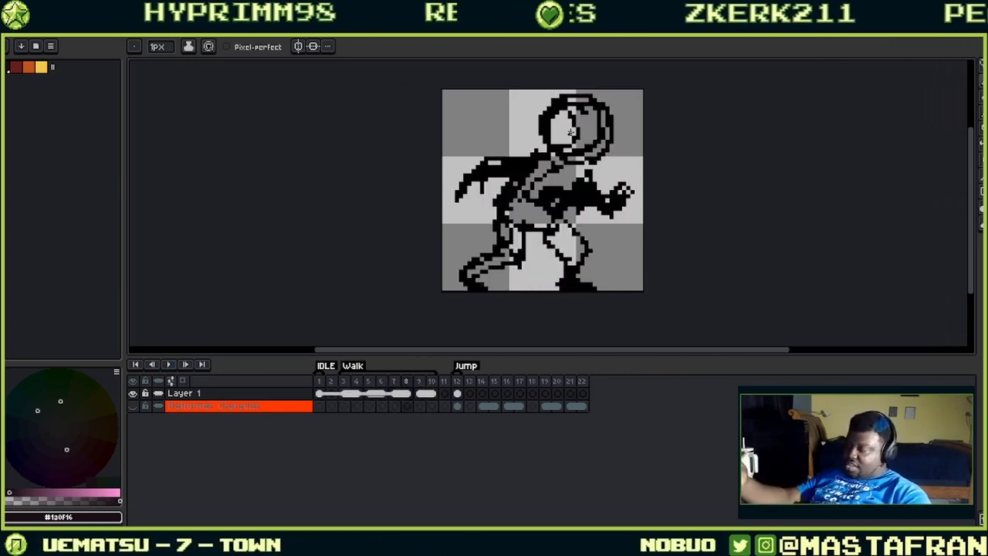
key(m)
mouse_move(582, 110)
mouse_down()
mouse_move(554, 131)
mouse_move(555, 147)
mouse_move(602, 145)
mouse_move(585, 107)
mouse_up()
key(Delete)
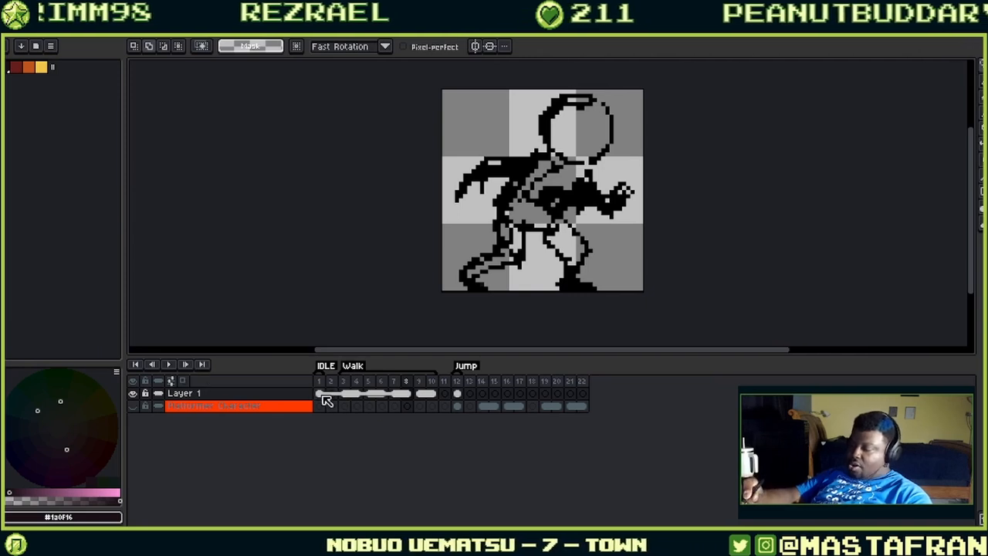
- Play back the animation from frame 8 to check the motion with the cleaned-up head
click(406, 393)
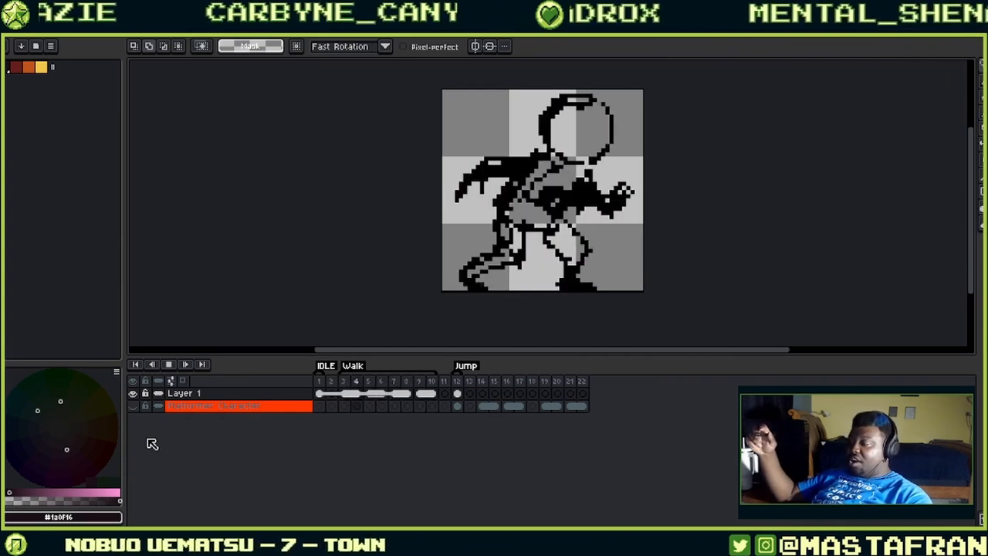
key(g)
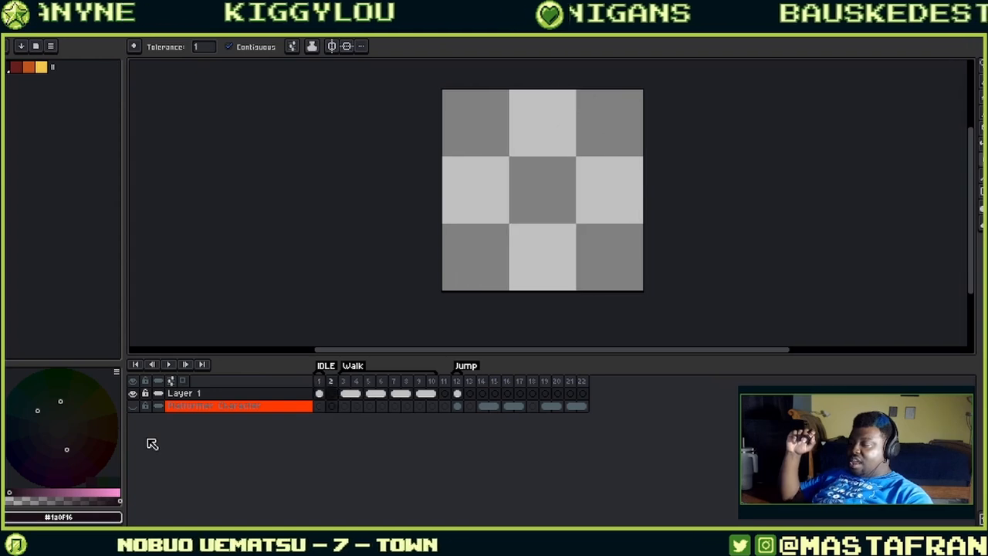
key(Return)
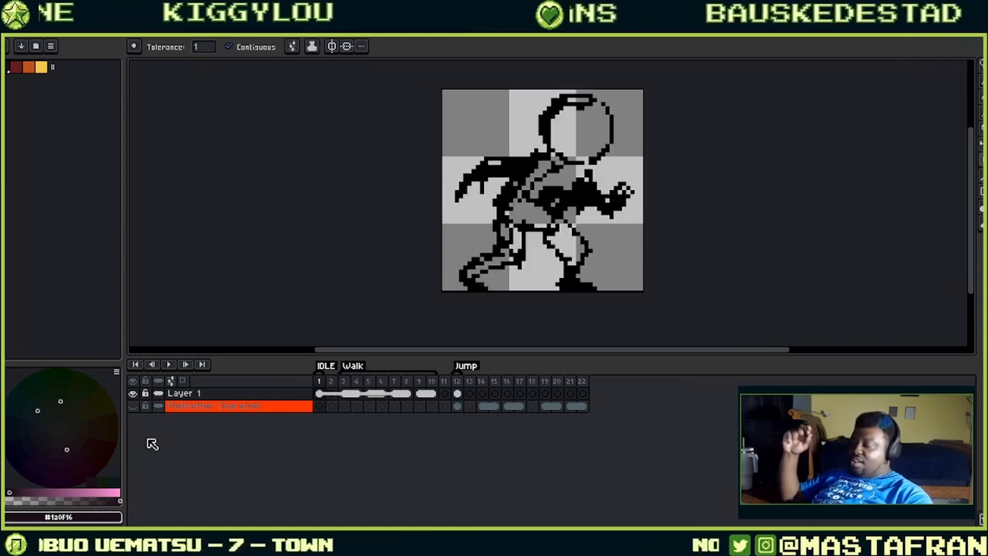
- Paint both legs and the strip along the back orange in frame 1's stride pose, covering the inner sketch lines
scroll(476, 236, up, 2)
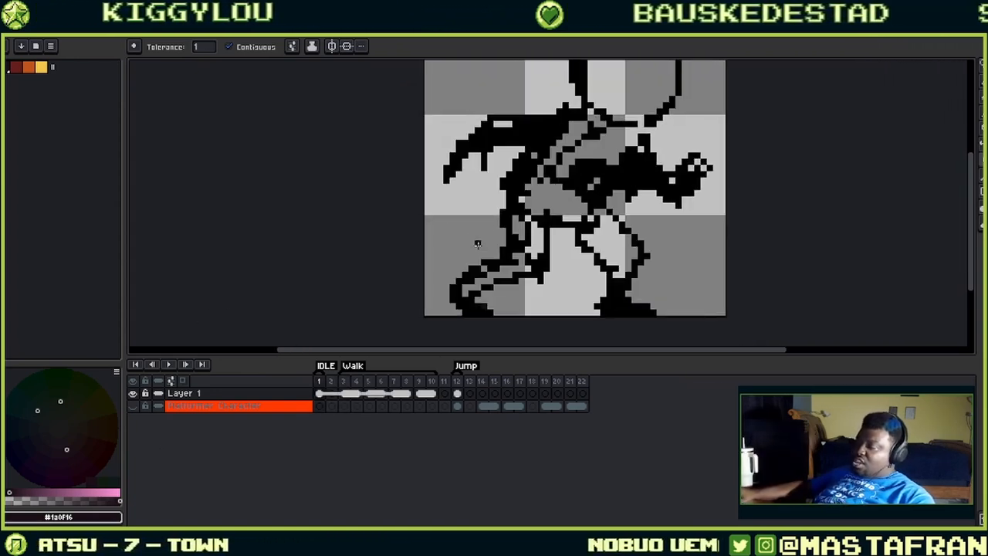
click(30, 67)
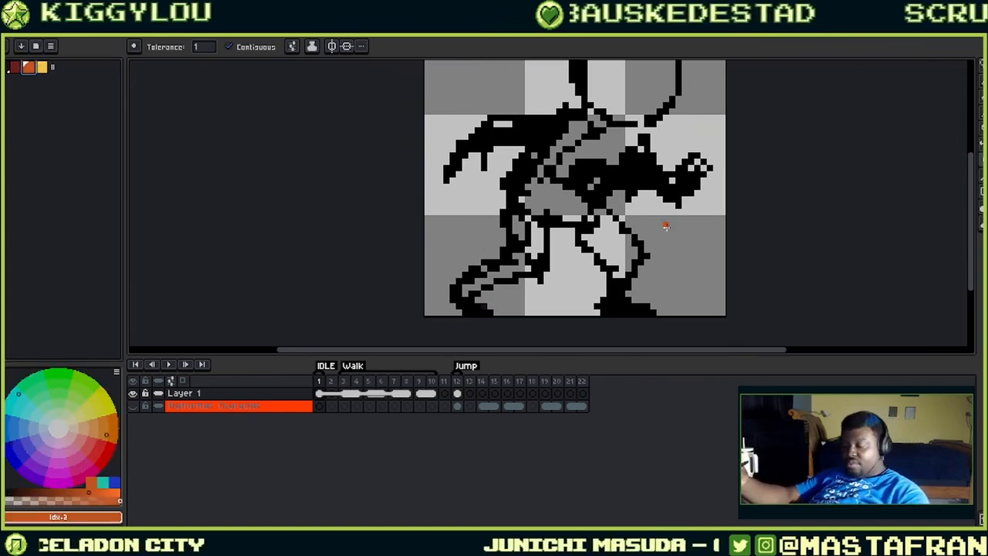
key(b)
mouse_move(535, 225)
mouse_down()
mouse_move(524, 247)
mouse_move(517, 213)
mouse_move(518, 252)
mouse_move(537, 248)
mouse_move(527, 253)
mouse_move(523, 239)
mouse_move(530, 250)
mouse_move(540, 229)
mouse_move(538, 246)
mouse_move(520, 196)
mouse_move(577, 129)
mouse_up()
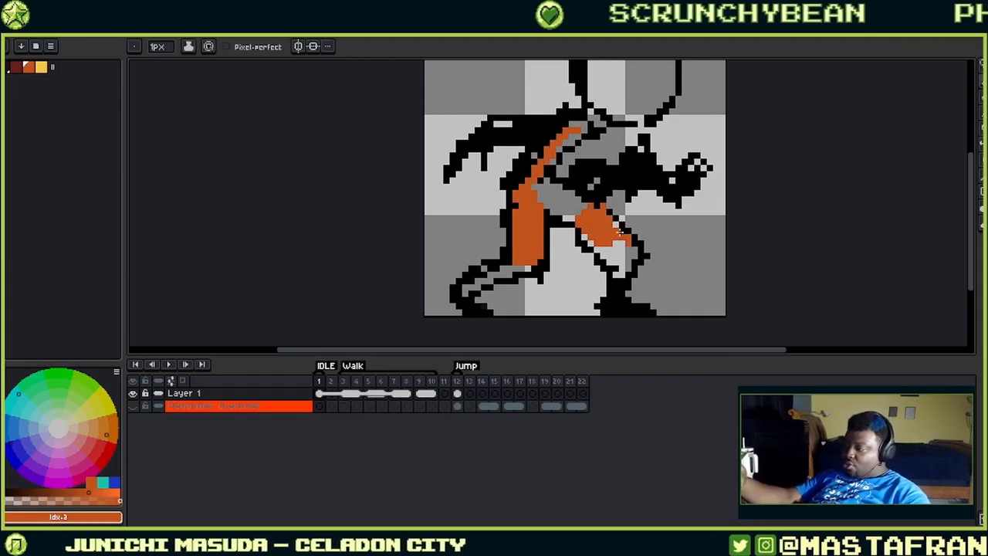
mouse_move(607, 261)
mouse_down()
mouse_move(621, 272)
mouse_move(634, 250)
mouse_move(599, 230)
mouse_move(584, 237)
mouse_move(548, 208)
mouse_up()
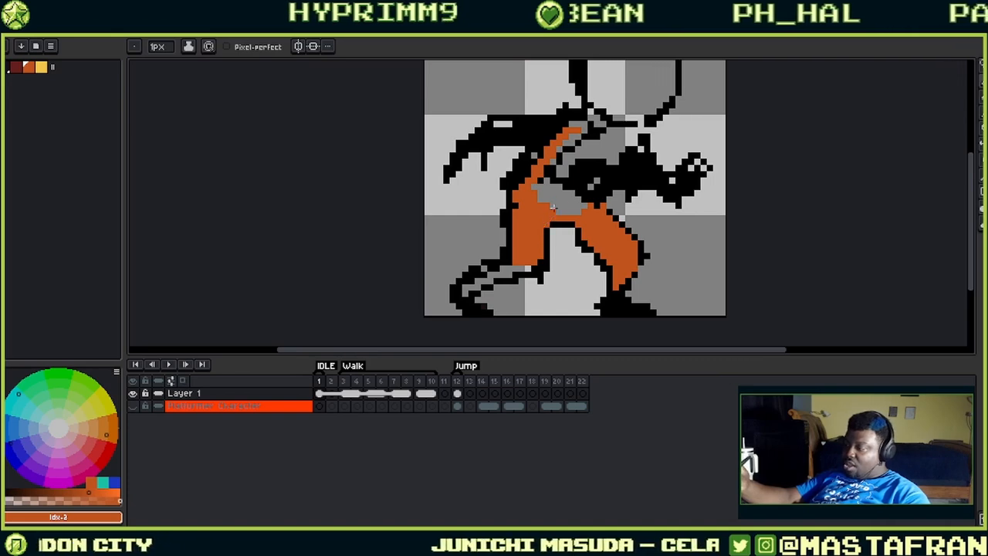
drag(584, 267, 776, 216)
mouse_move(679, 236)
mouse_down()
mouse_move(671, 226)
mouse_move(657, 239)
mouse_move(725, 210)
mouse_up()
drag(777, 158, 589, 222)
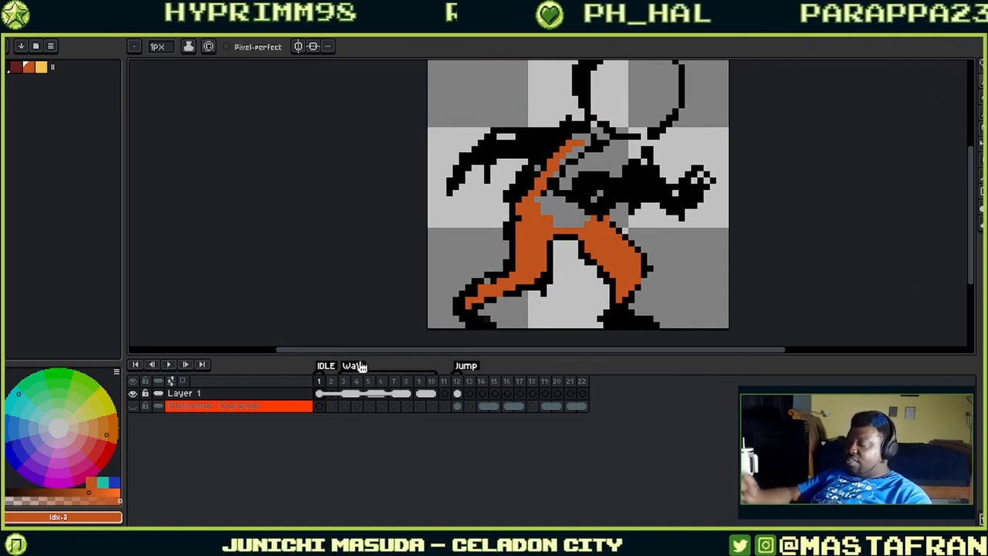
- Compare the orange stride pose in frame 3 with the passing pose in frame 5, and return to frame 1
click(345, 393)
click(370, 394)
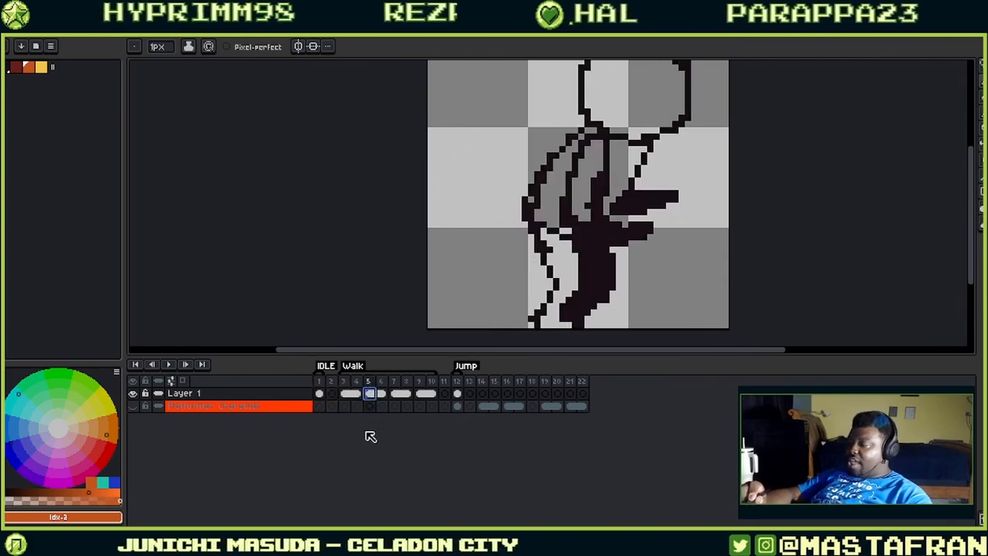
click(345, 395)
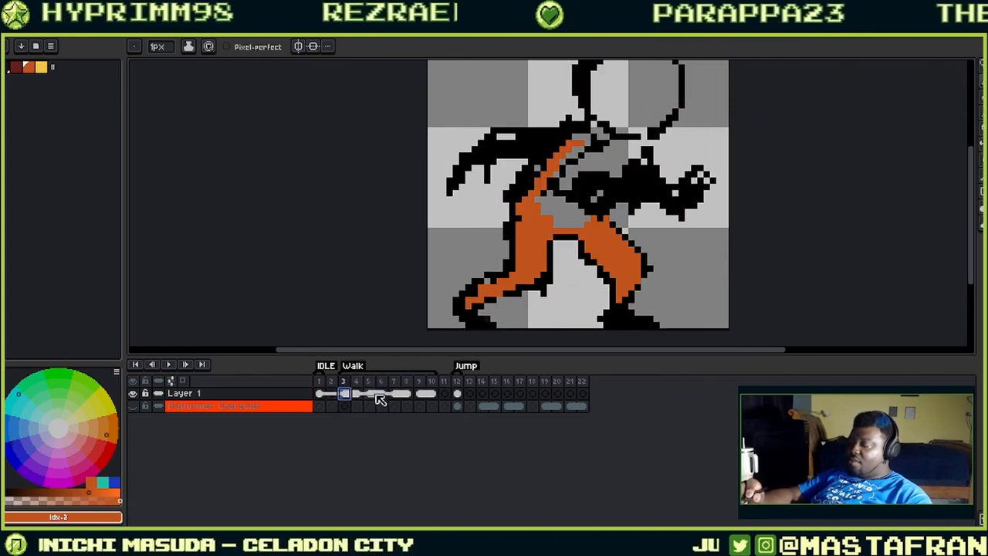
click(371, 395)
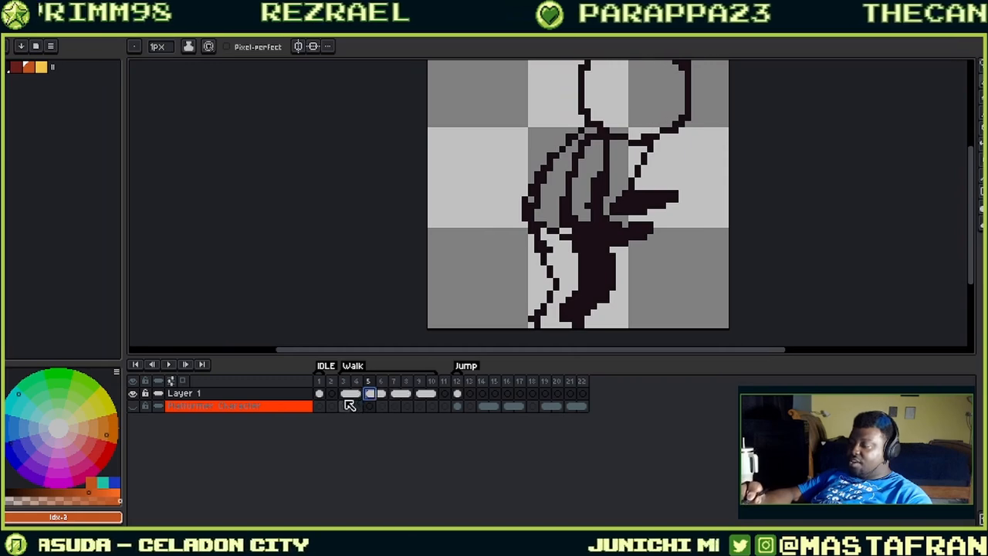
click(322, 394)
mouse_move(609, 177)
mouse_down()
mouse_move(658, 214)
mouse_move(559, 244)
mouse_move(631, 186)
mouse_up()
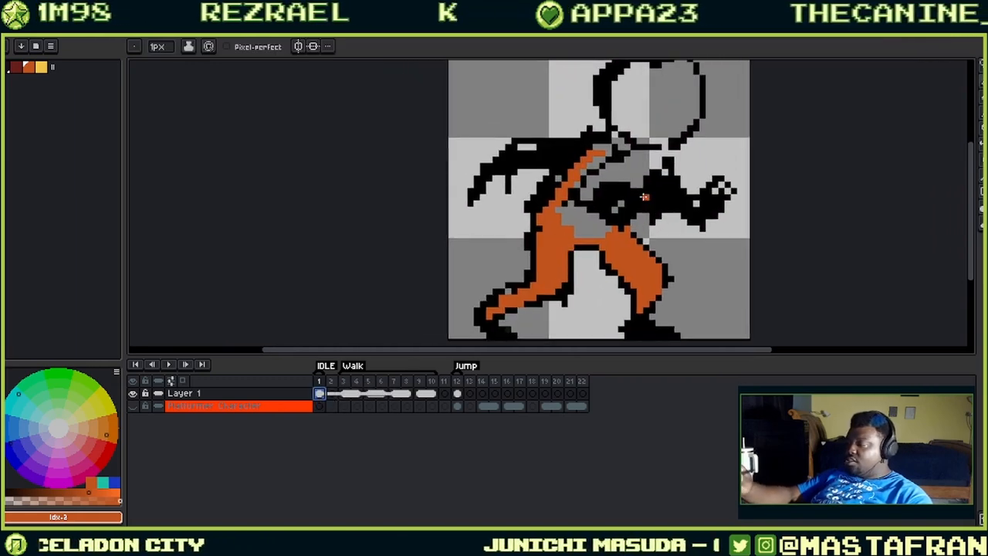
mouse_move(658, 155)
mouse_down()
mouse_move(609, 222)
mouse_move(624, 187)
mouse_move(587, 183)
mouse_move(572, 200)
mouse_up()
key(Left)
click(577, 216)
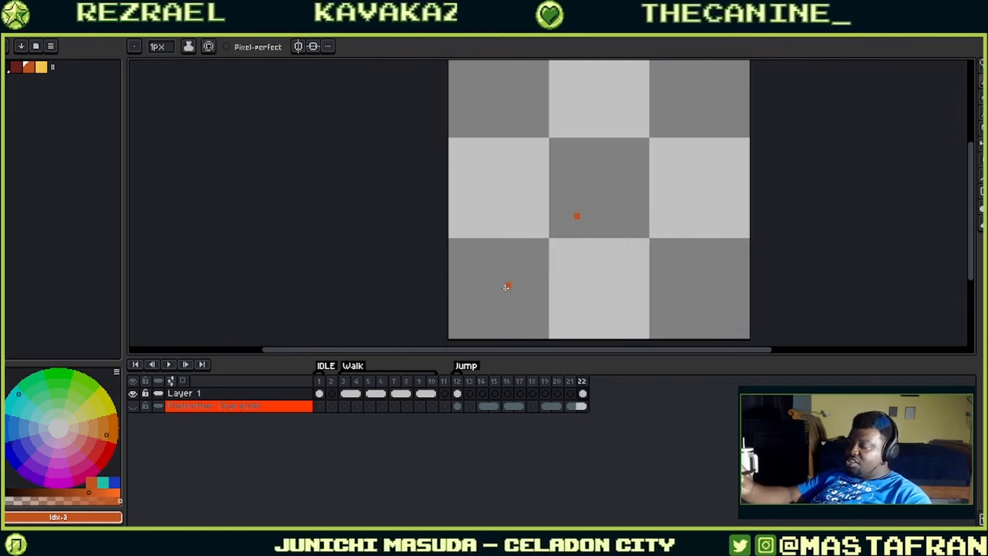
key(ctrl+z)
key(Right)
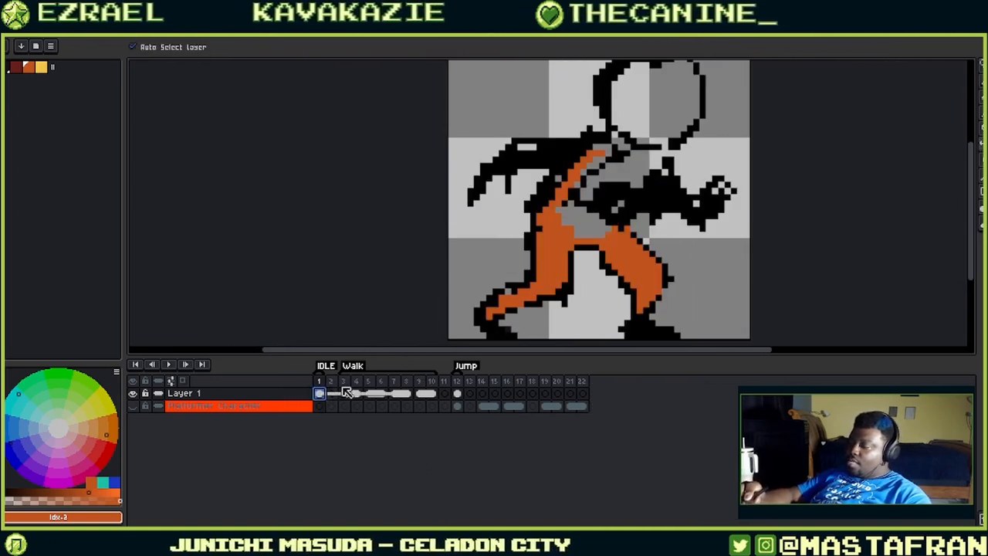
key(g)
click(612, 179)
key(ctrl+z)
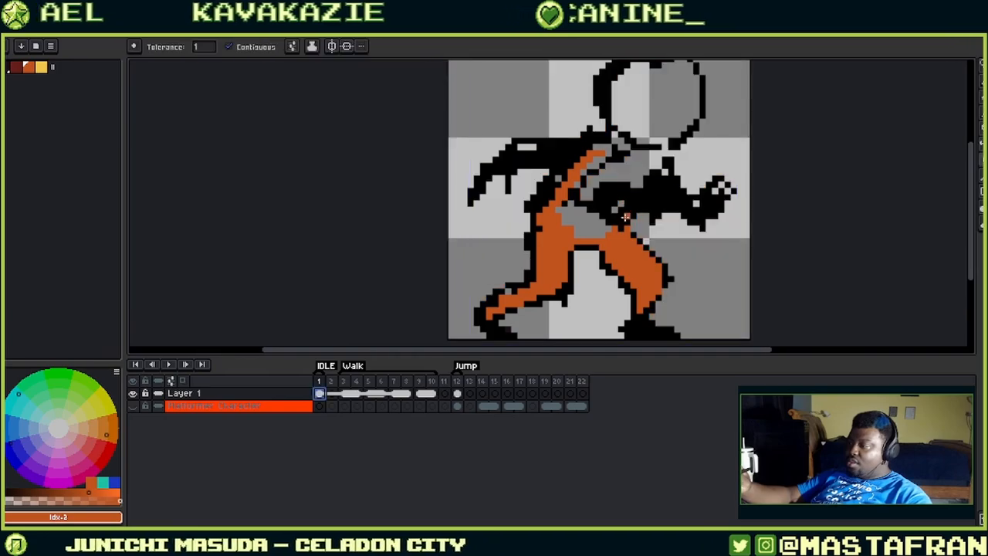
- Paint the torso orange in frame 1, covering the dark sketch lines that cross it
key(b)
mouse_move(650, 178)
mouse_down()
mouse_move(633, 202)
mouse_move(607, 183)
mouse_move(575, 193)
mouse_up()
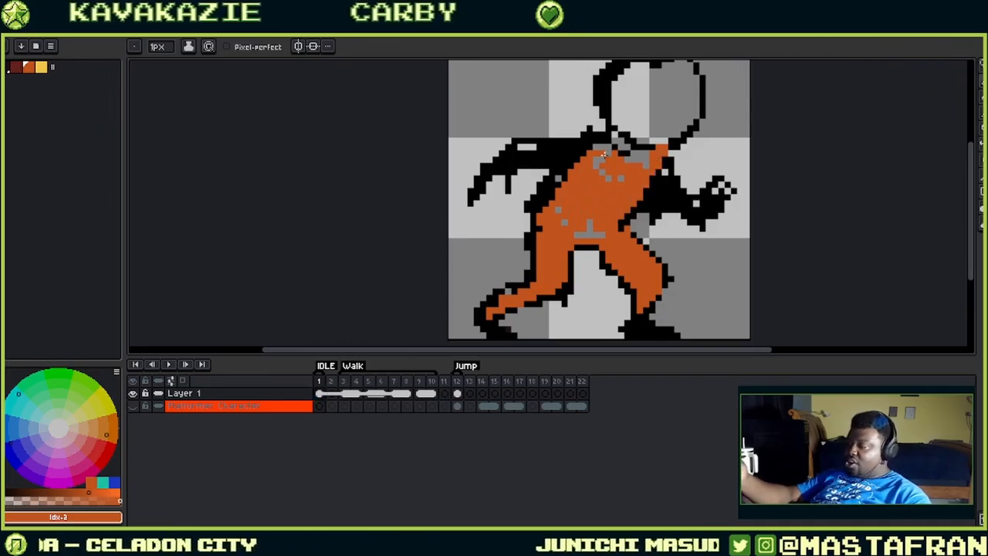
alt+click(670, 143)
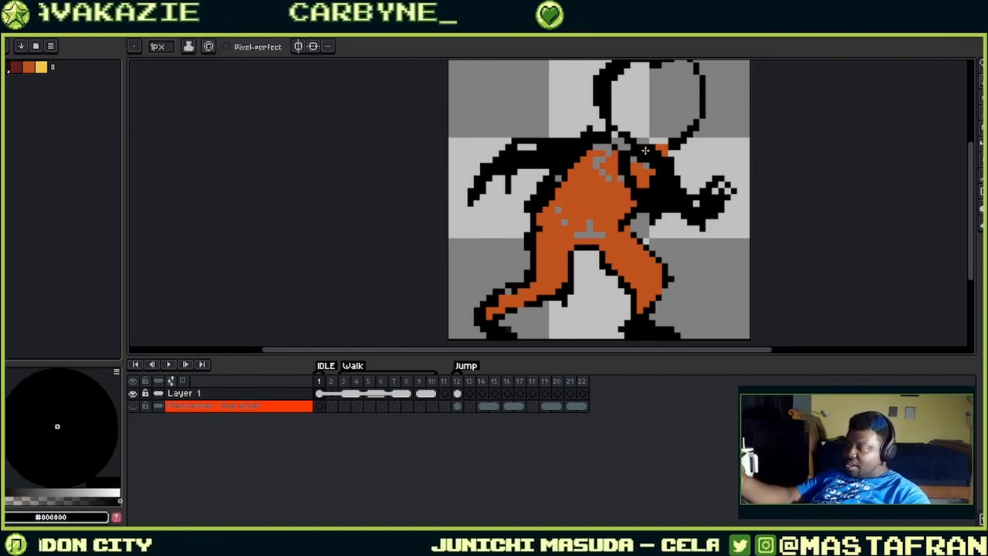
alt+click(601, 195)
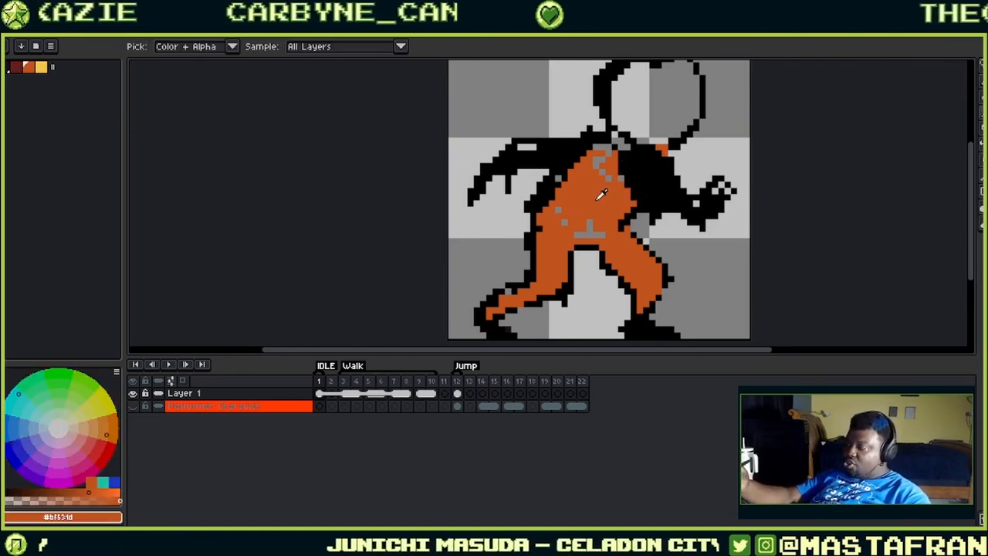
drag(649, 171, 628, 161)
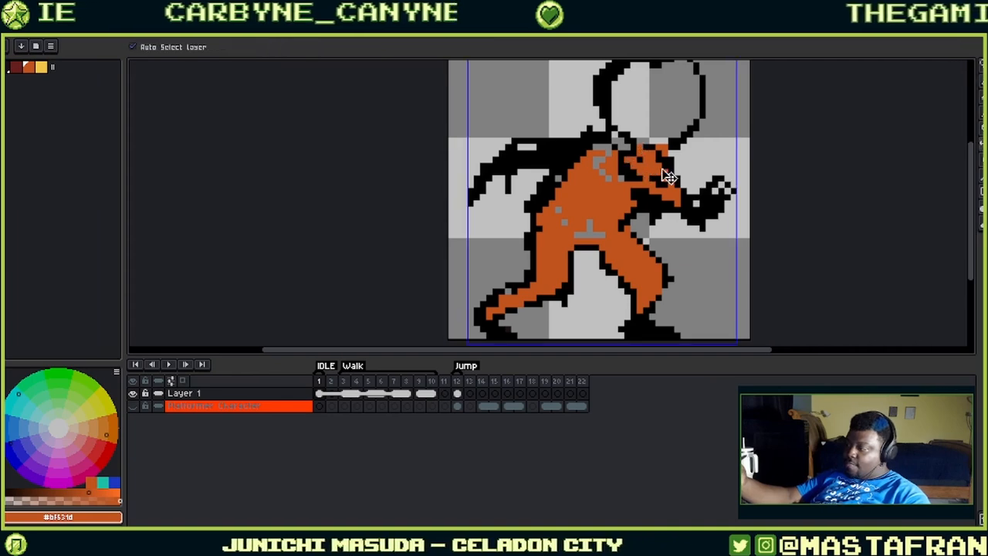
key(ctrl+z)
key(ctrl+z)
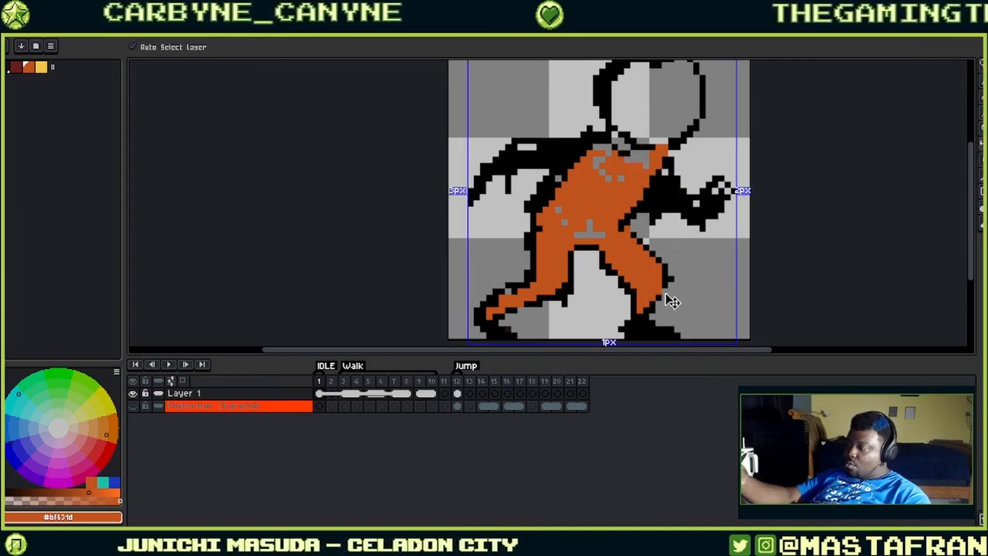
- Draw a black contour separating the rear leg from the torso and fill the gaps around the hip with orange
alt+click(538, 209)
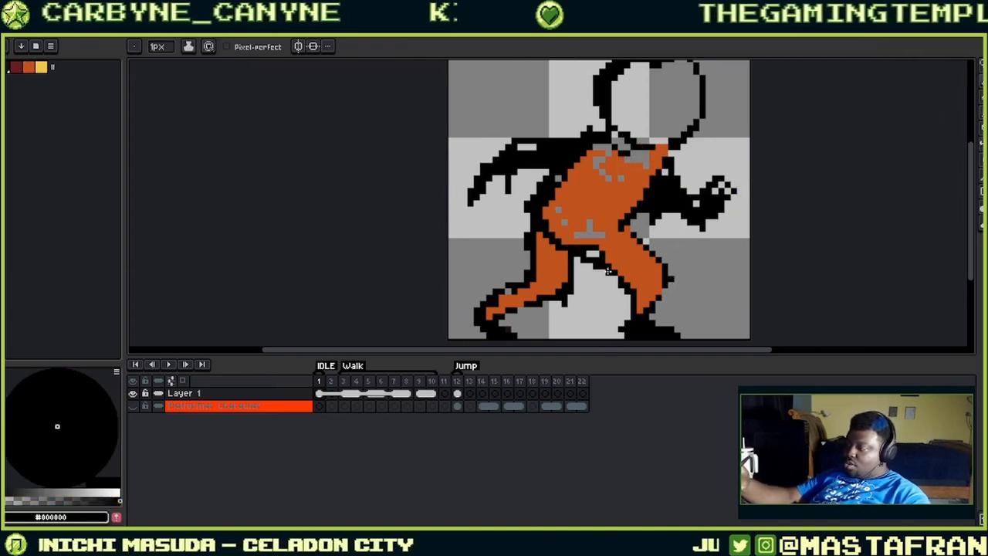
key(alt)
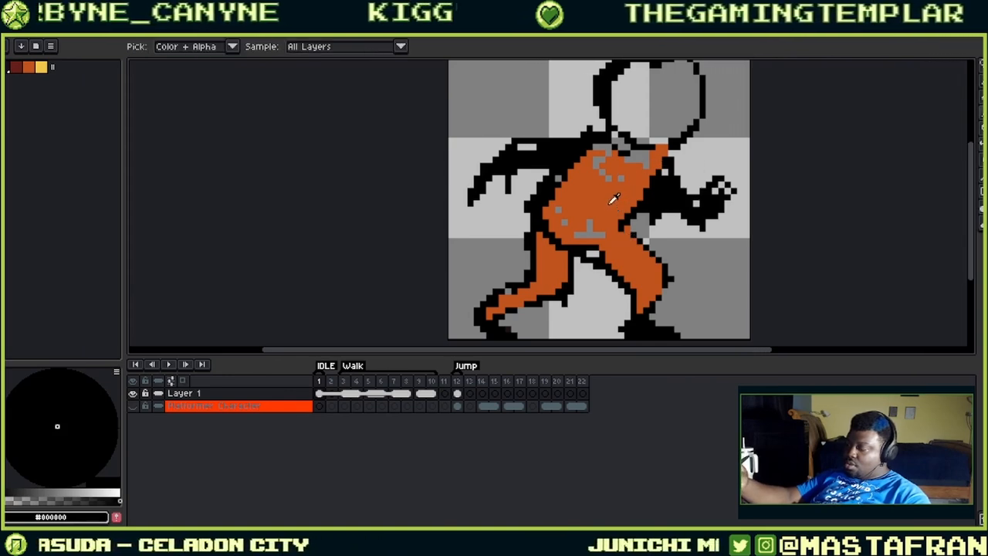
alt+click(614, 199)
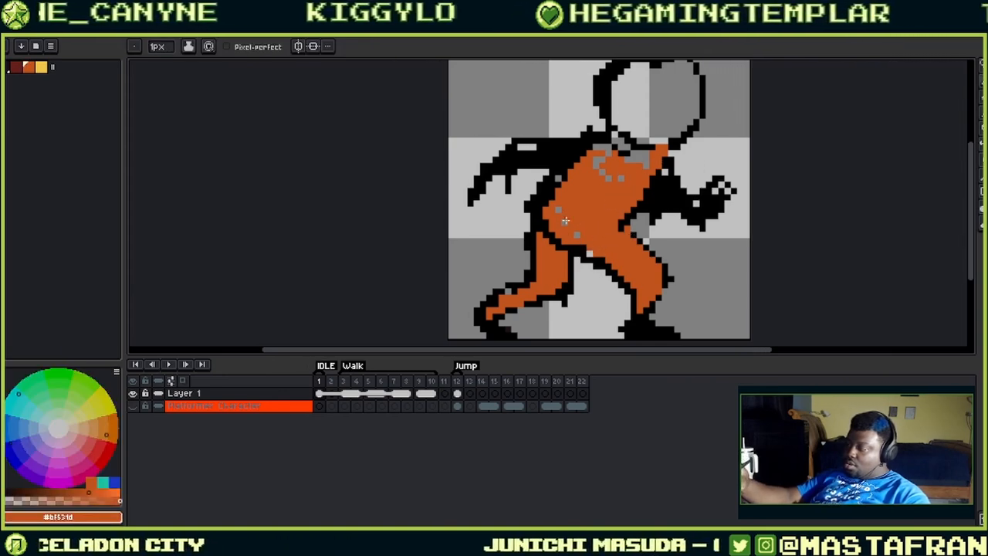
mouse_move(589, 265)
mouse_down()
mouse_move(577, 287)
mouse_move(572, 271)
mouse_move(582, 263)
mouse_move(572, 270)
mouse_move(562, 291)
mouse_move(544, 250)
mouse_move(533, 284)
mouse_move(553, 293)
mouse_move(549, 251)
mouse_up()
- Fill the rear thigh and lower leg solid black to set that leg behind the body
alt+click(582, 261)
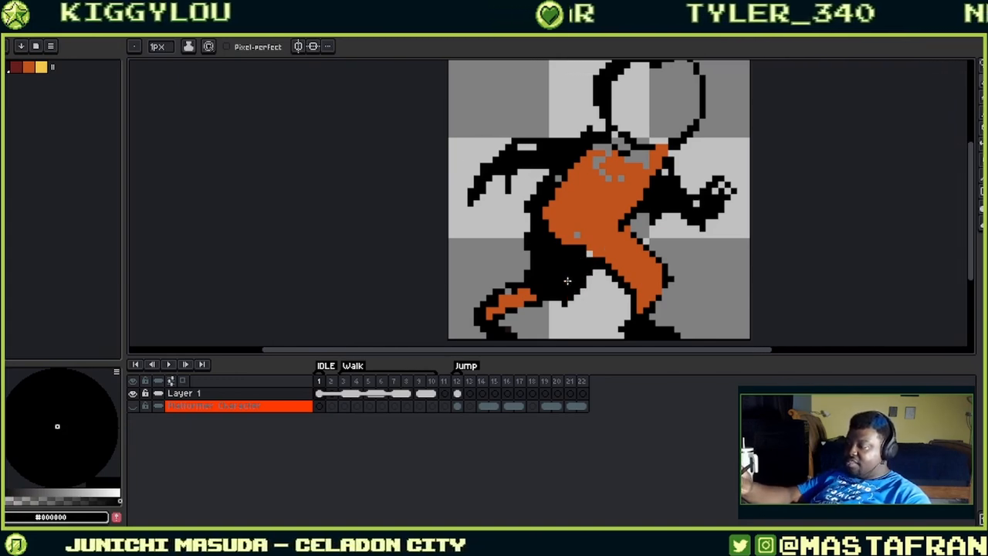
alt+click(503, 297)
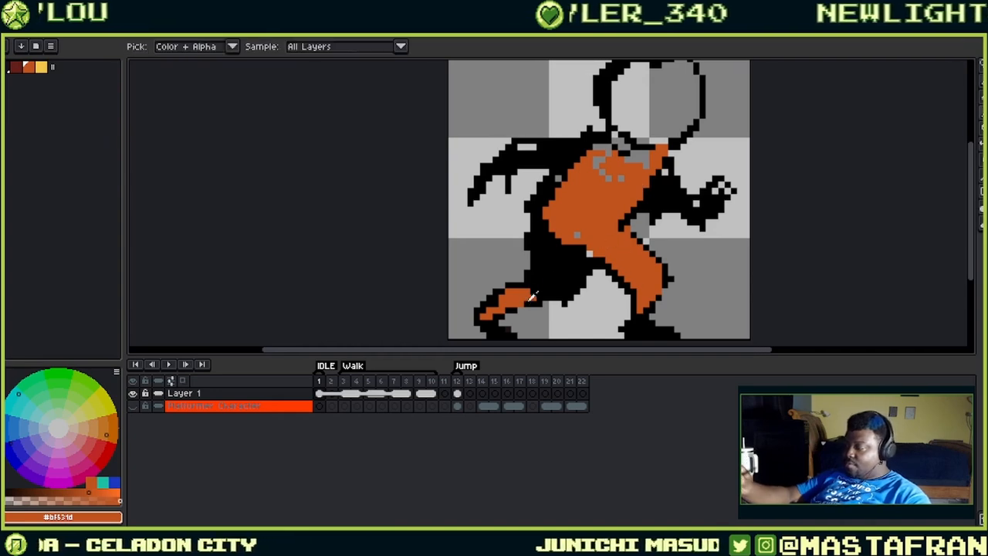
alt+click(489, 315)
mouse_move(489, 315)
mouse_down()
mouse_move(538, 292)
mouse_move(526, 287)
mouse_move(500, 303)
mouse_up()
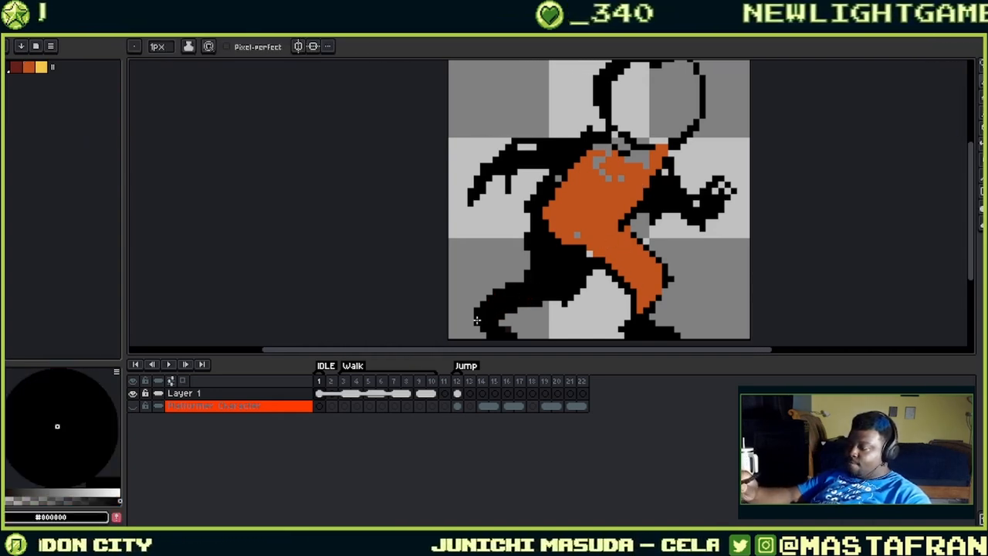
- Paint the shoulder and upper part of the trailing arm orange, and block in its hand in black
key(alt)
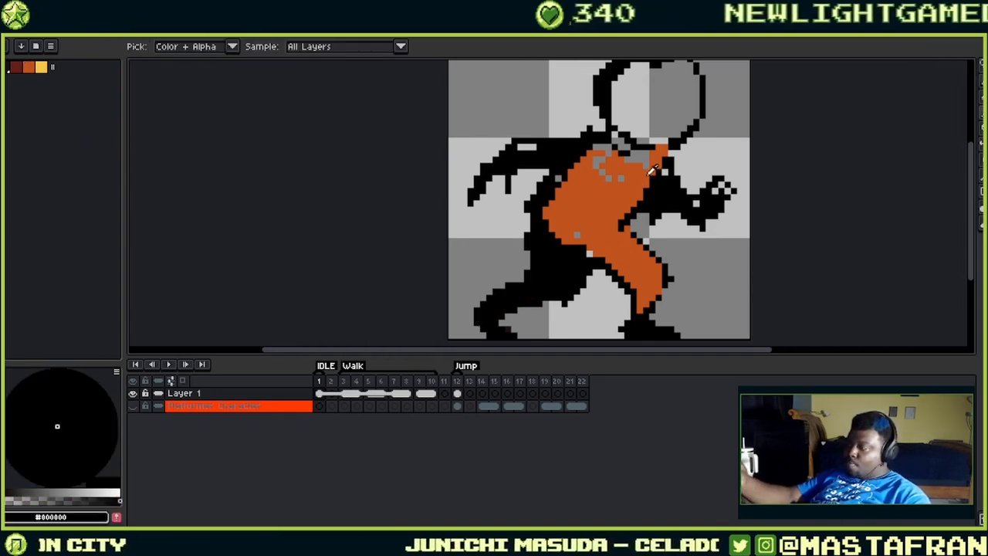
alt+click(615, 182)
mouse_move(550, 151)
mouse_down()
mouse_move(582, 147)
mouse_move(520, 149)
mouse_move(599, 159)
mouse_move(588, 147)
mouse_move(626, 186)
mouse_move(613, 151)
mouse_move(646, 167)
mouse_move(603, 143)
mouse_move(575, 194)
mouse_move(555, 193)
mouse_move(544, 215)
mouse_move(582, 250)
mouse_up()
drag(581, 145, 610, 213)
alt+click(505, 267)
mouse_move(506, 276)
mouse_down()
mouse_move(527, 279)
mouse_move(511, 270)
mouse_move(532, 246)
mouse_up()
- Erase the stray pixels beneath the trailing forearm and paint that forearm orange
alt+click(568, 215)
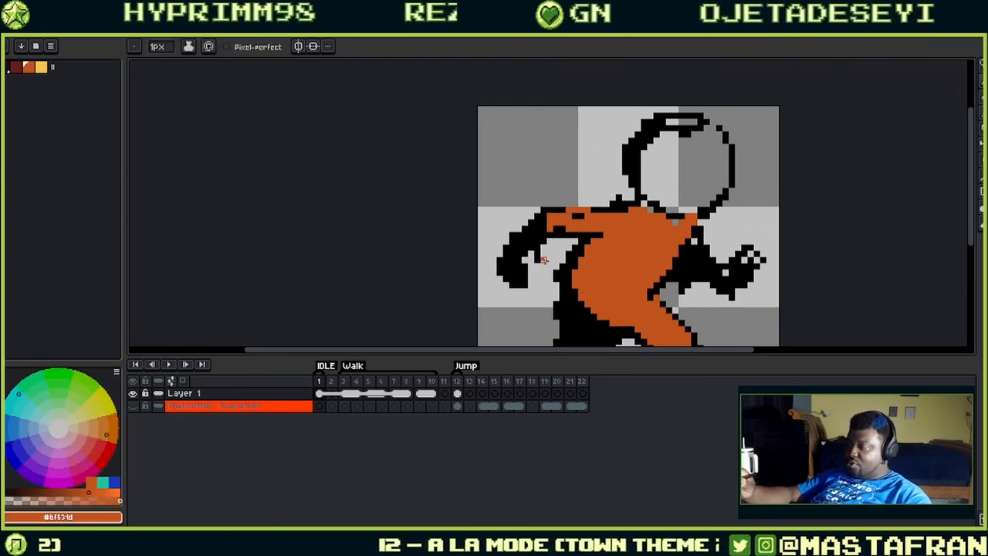
alt+click(556, 247)
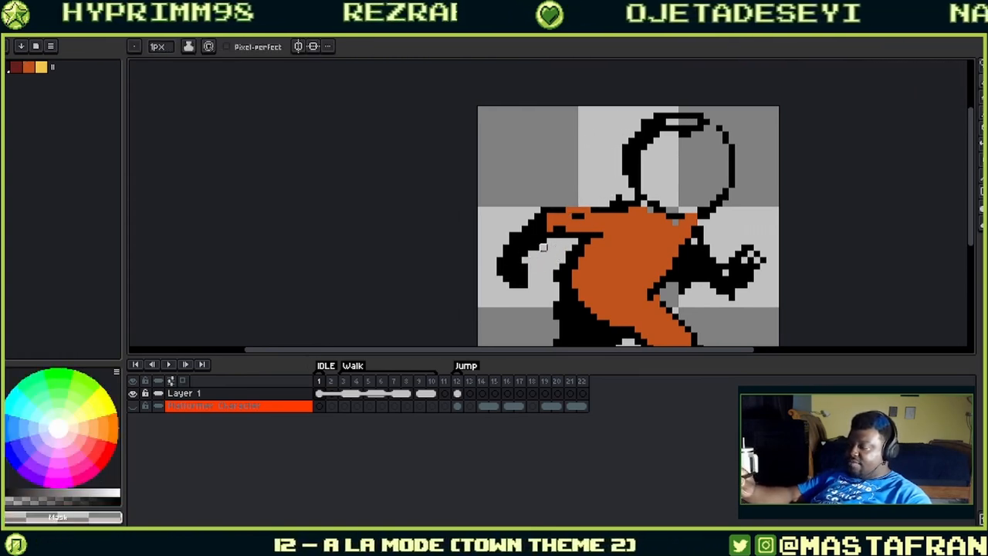
alt+click(563, 222)
drag(516, 253, 544, 230)
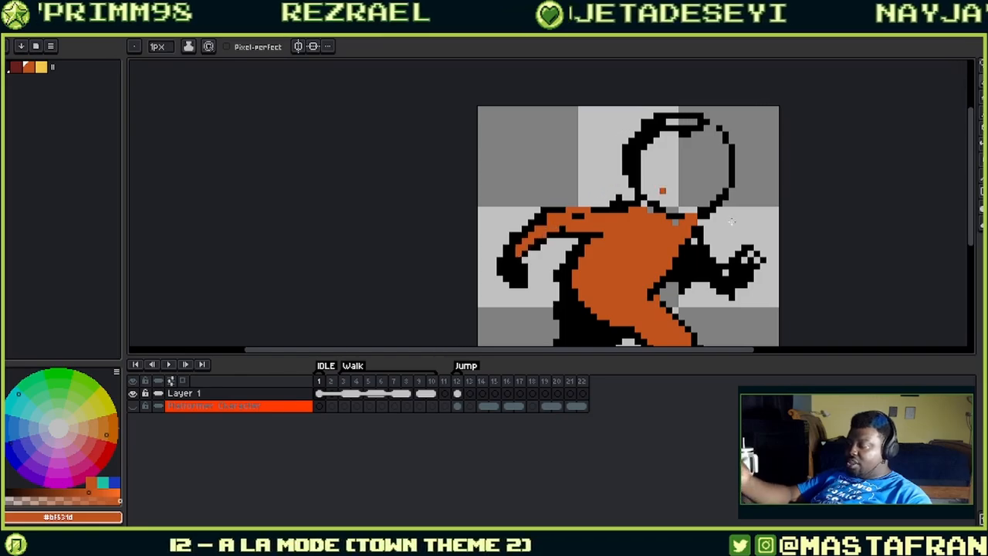
drag(774, 252, 704, 217)
drag(679, 175, 733, 235)
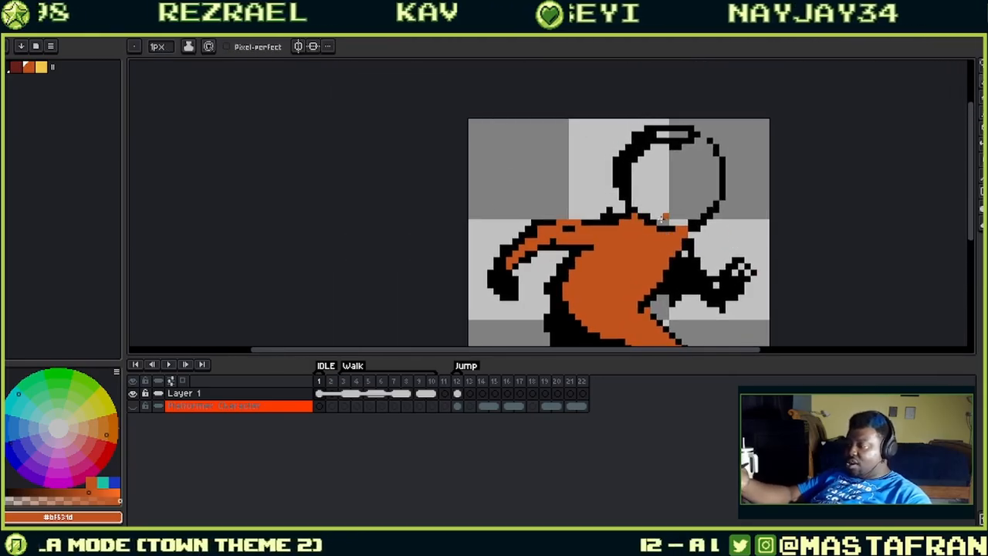
- Fill the head with yellow and paint over the stray black dash near its crown
click(44, 68)
drag(652, 155, 639, 203)
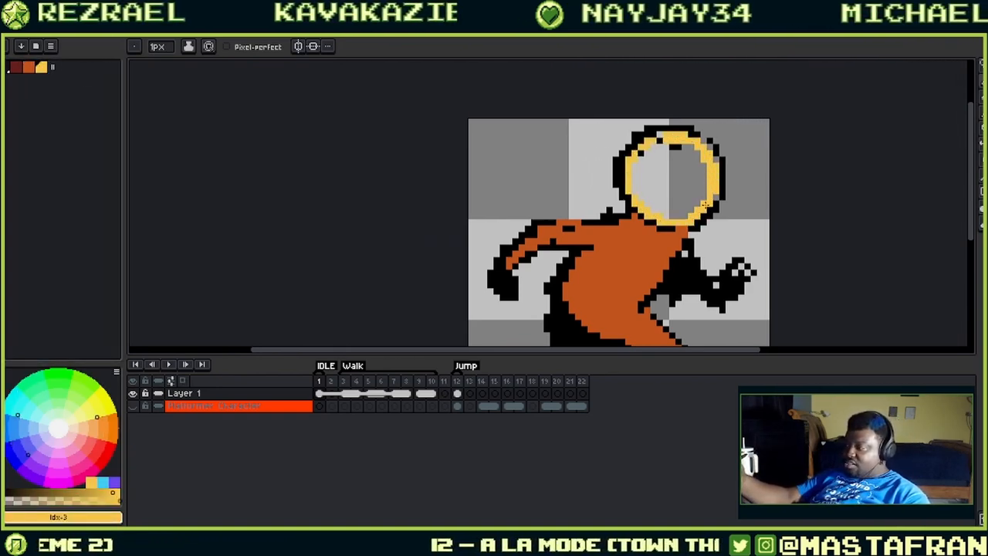
key(g)
click(708, 189)
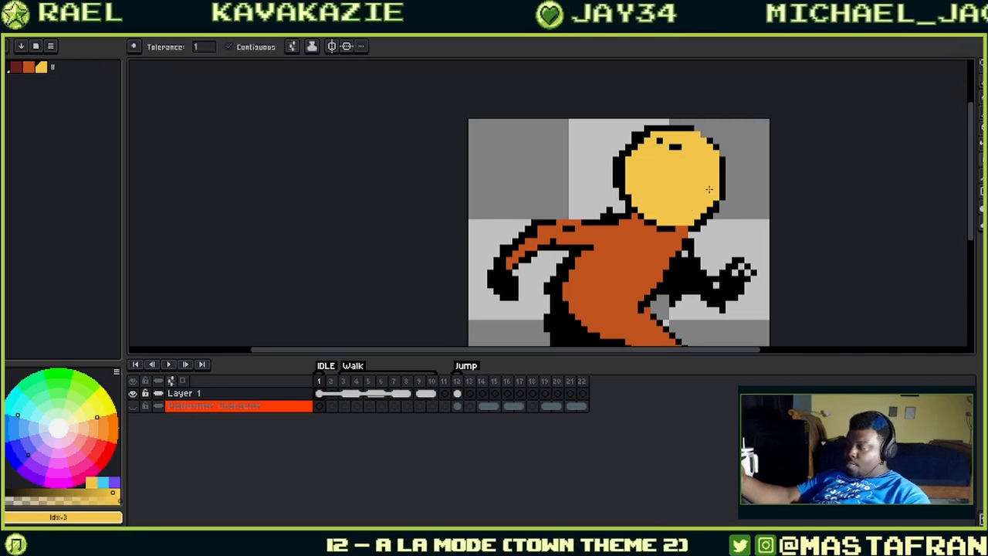
alt+click(693, 159)
drag(680, 147, 670, 147)
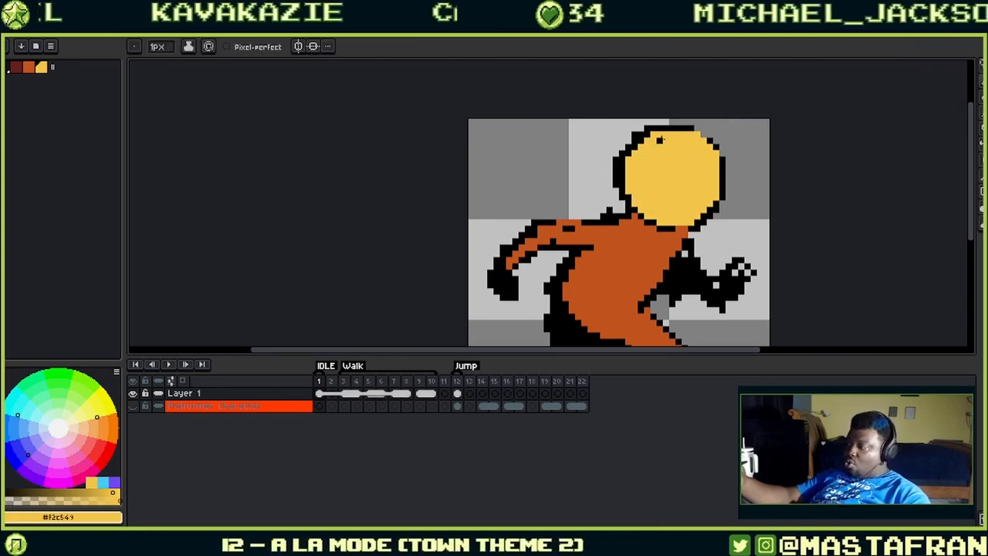
- Draw two short vertical black eyes on the front half of the face
alt+click(721, 185)
click(702, 190)
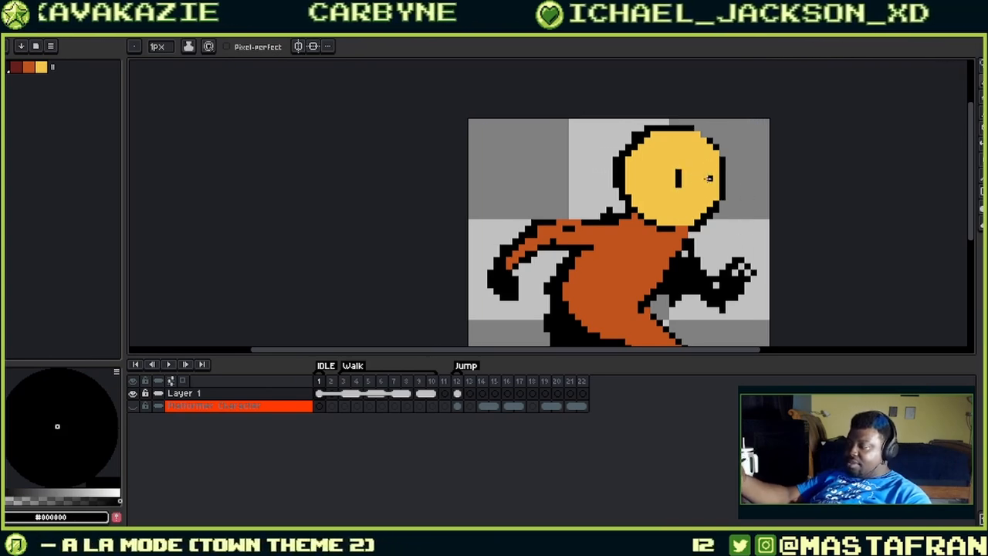
scroll(741, 176, down, 2)
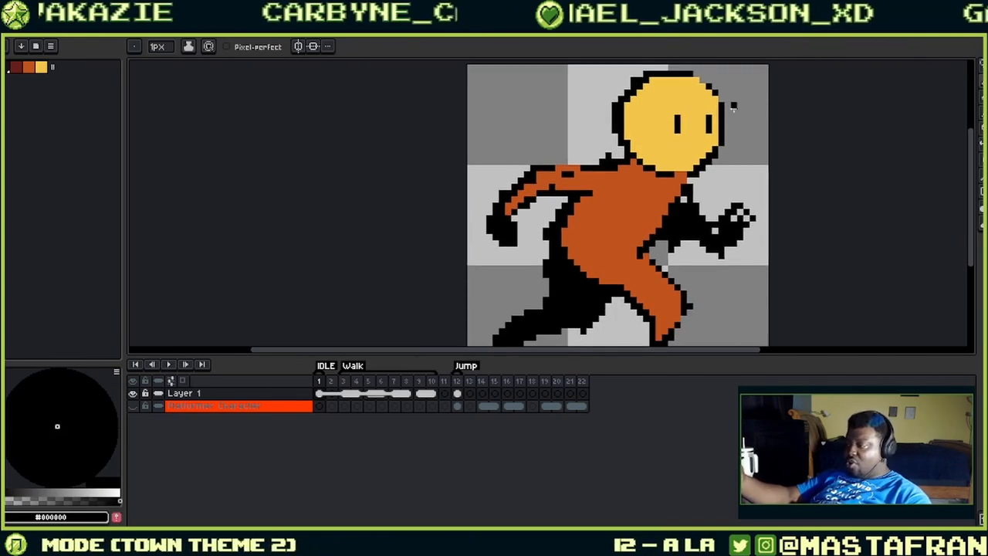
- Paint both hands and both feet in the head's yellow, keeping their black outlines
alt+click(654, 107)
drag(741, 170, 655, 164)
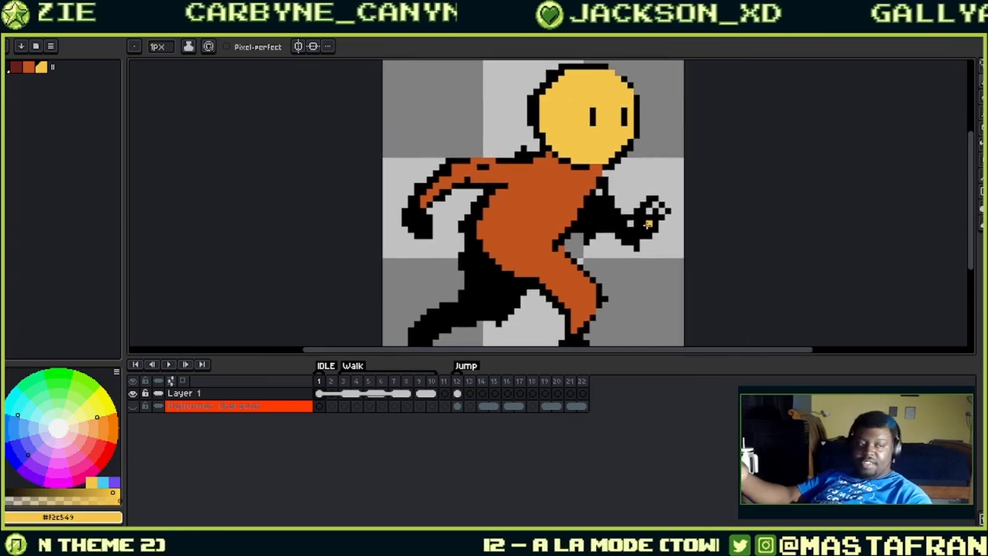
key(alt)
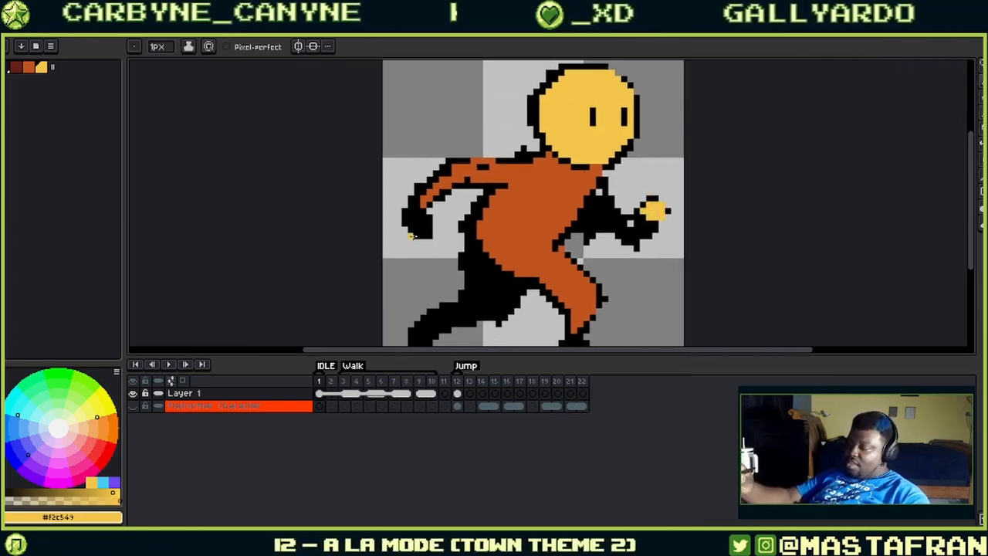
scroll(667, 191, down, 3)
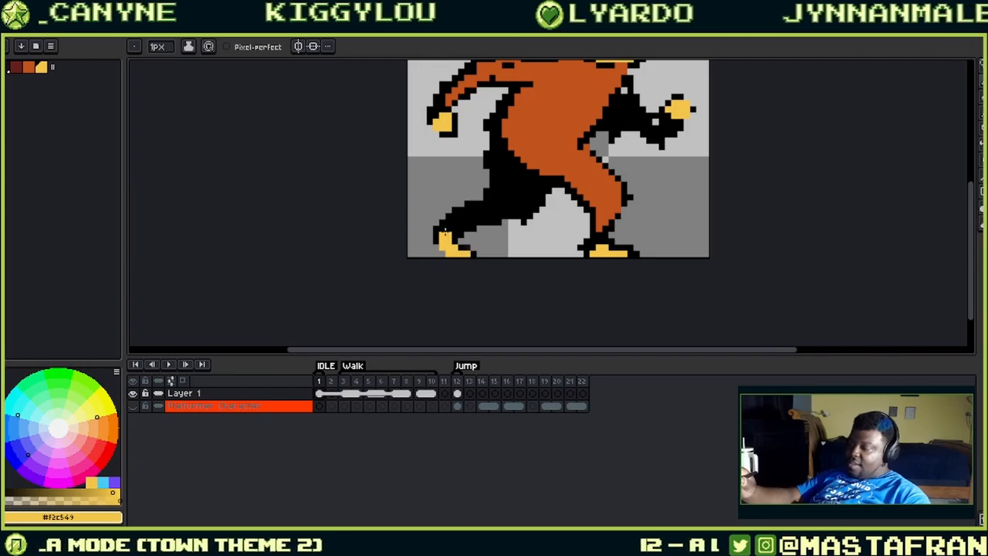
- Fill the remaining gaps in the front arm and its shoulder with black
drag(529, 159, 560, 195)
alt+click(467, 276)
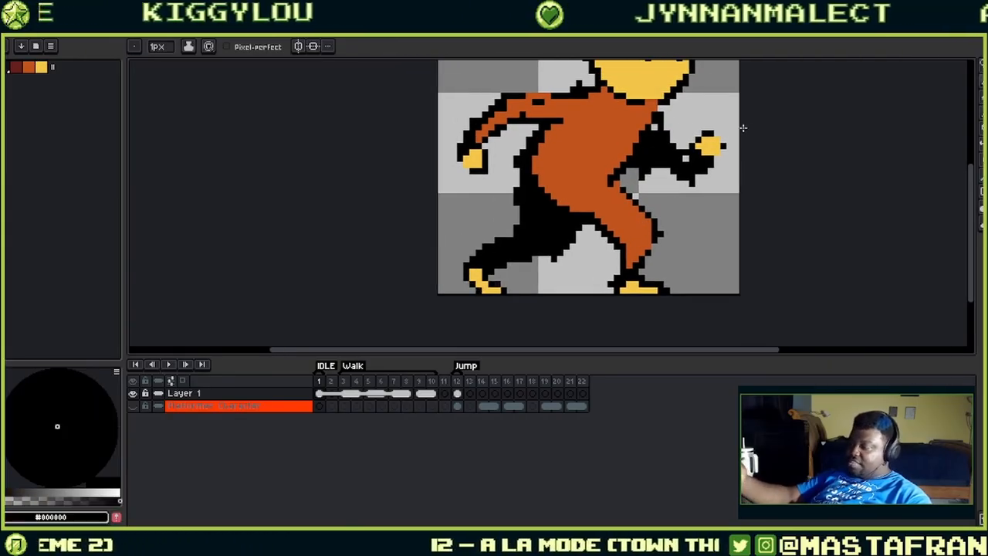
drag(743, 128, 664, 203)
alt+click(612, 192)
click(595, 180)
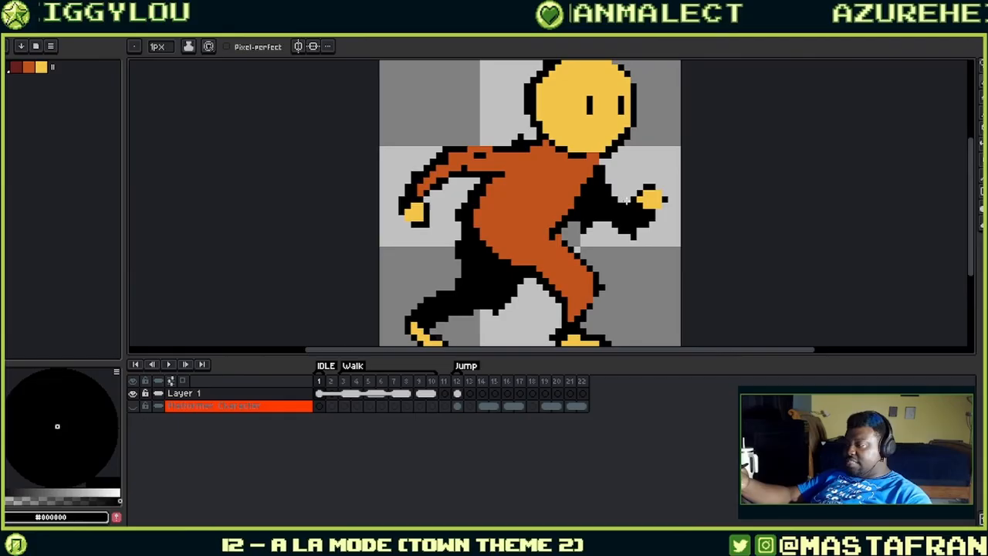
alt+click(601, 169)
alt+click(600, 169)
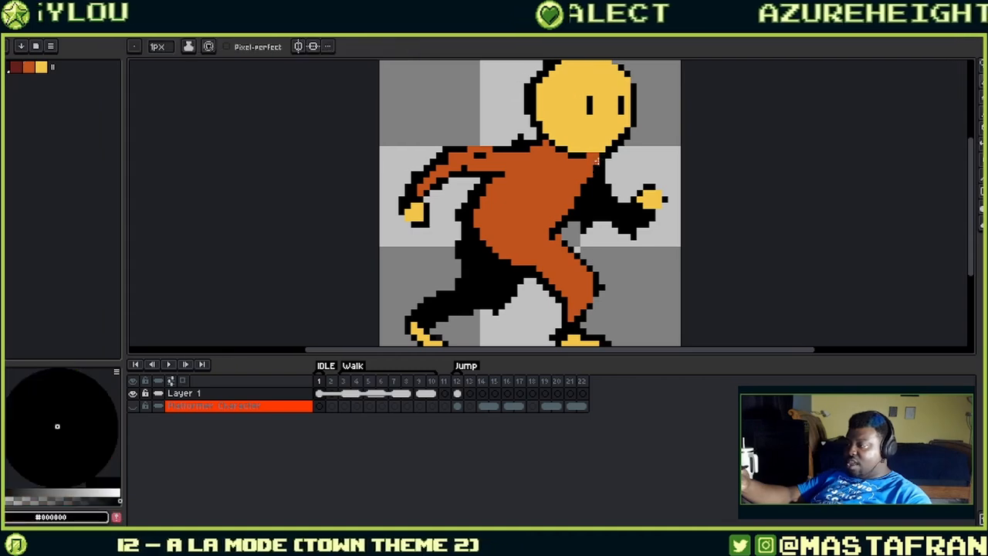
- Draw a short black crease at the front of the hip, touch it up with orange, and add a black neckline below the head
drag(663, 186, 595, 218)
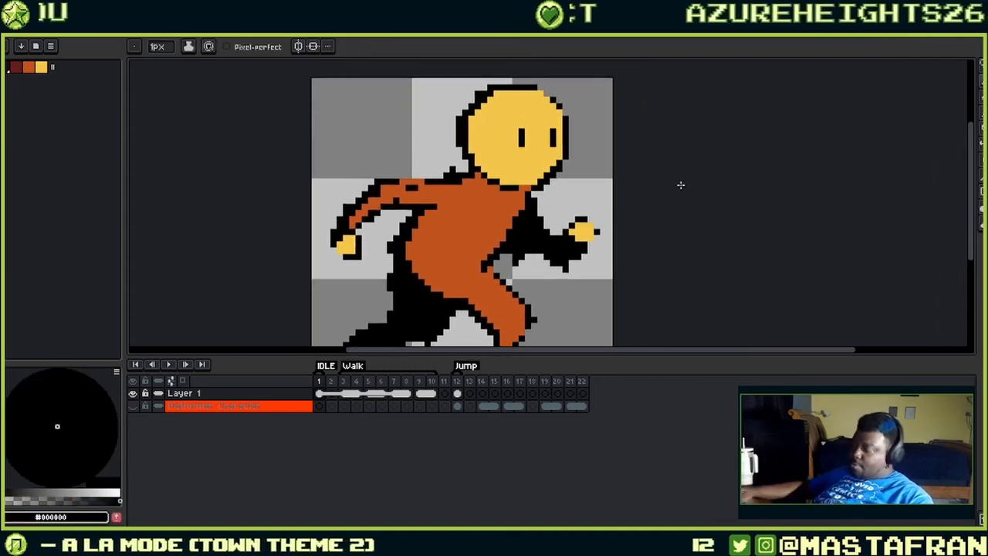
scroll(677, 200, down, 1)
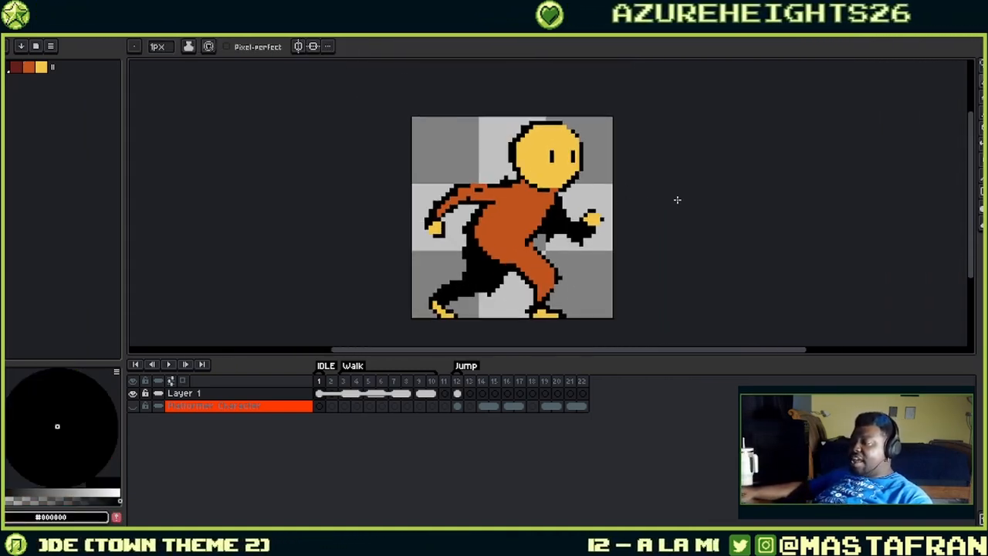
key(alt)
alt+click(526, 231)
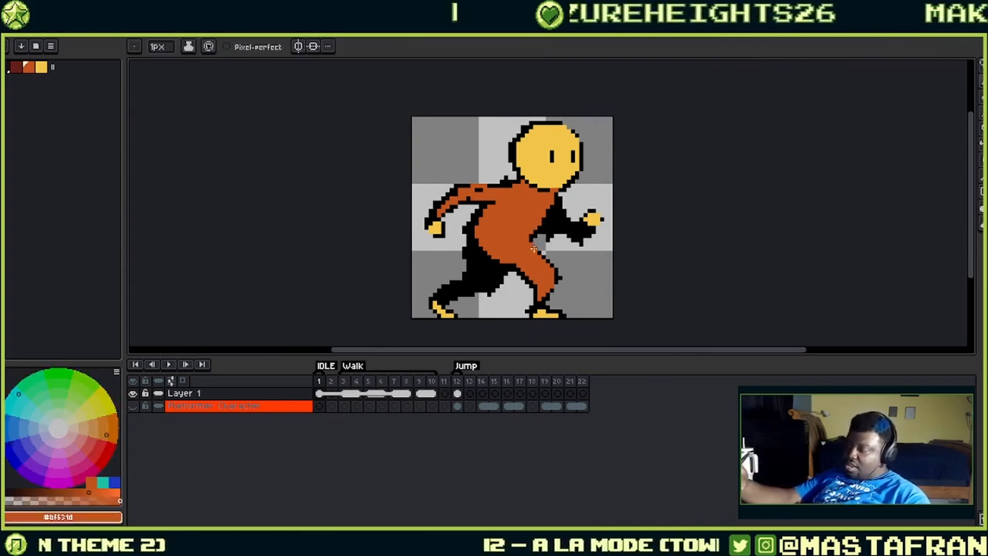
alt+click(545, 228)
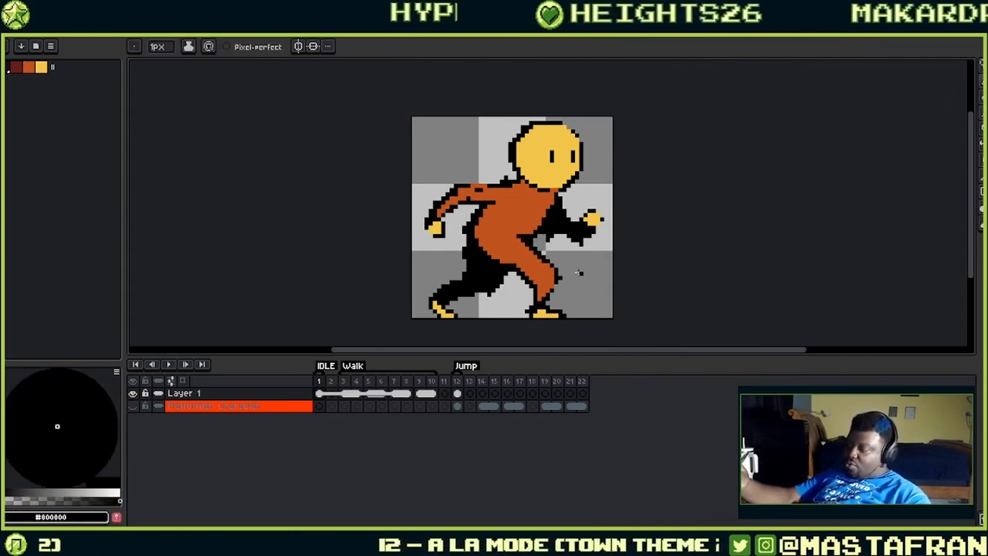
alt+click(523, 243)
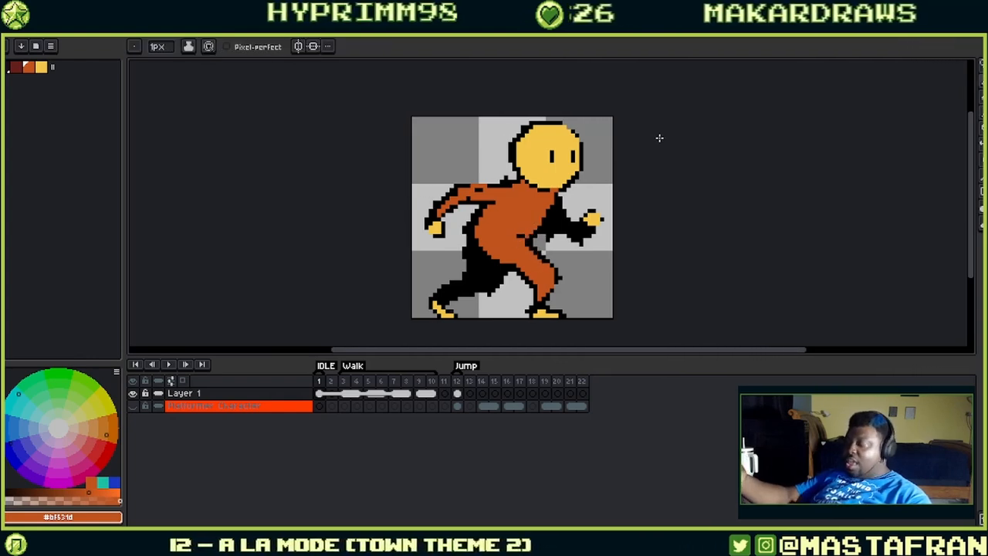
alt+click(517, 156)
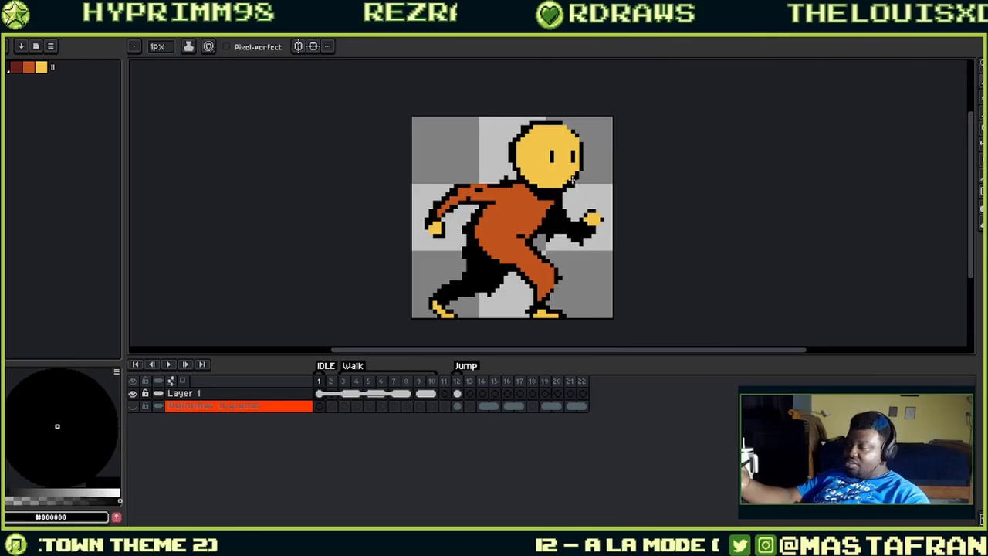
- Extend the front of the face and jaw outward in yellow with a black outline, and draw a black smile below the eyes
alt+click(567, 179)
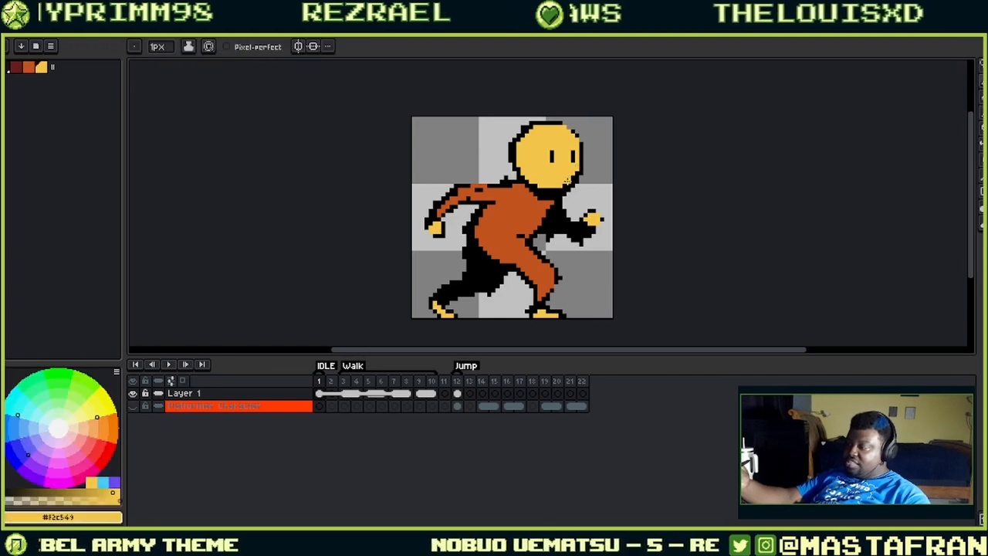
alt+click(583, 174)
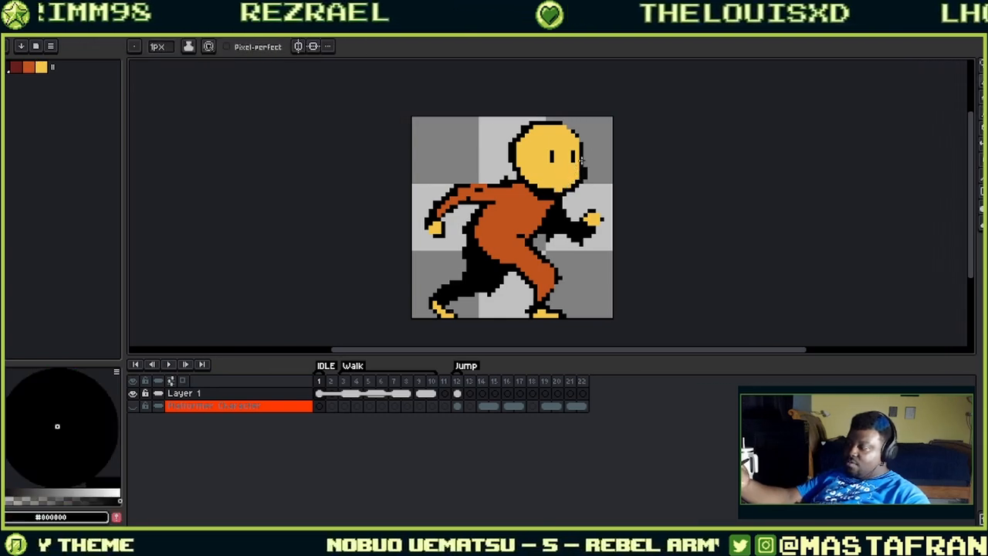
alt+click(580, 153)
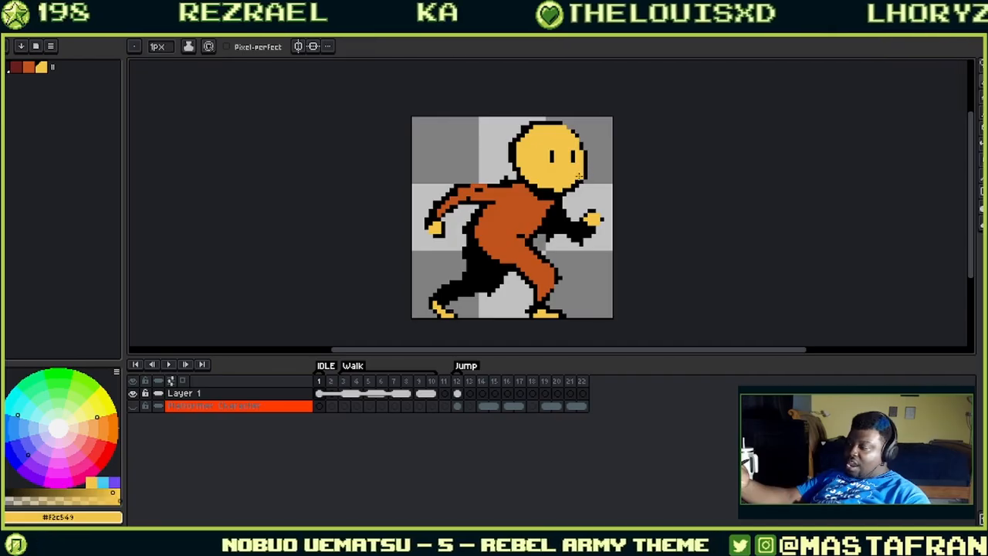
alt+click(554, 177)
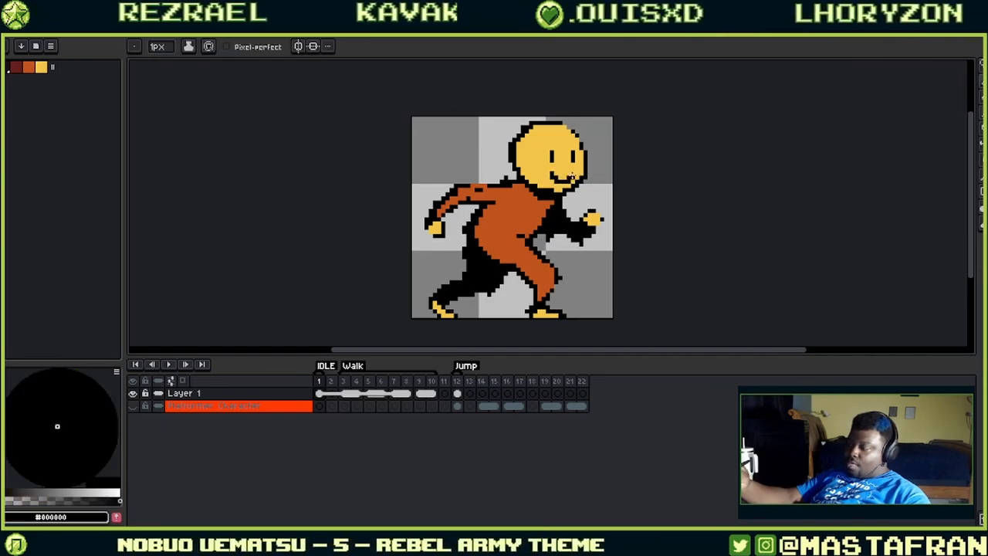
- Redraw the upper back and shoulder as one smooth black contour up to the head and fill the area beneath it with orange
alt+click(504, 183)
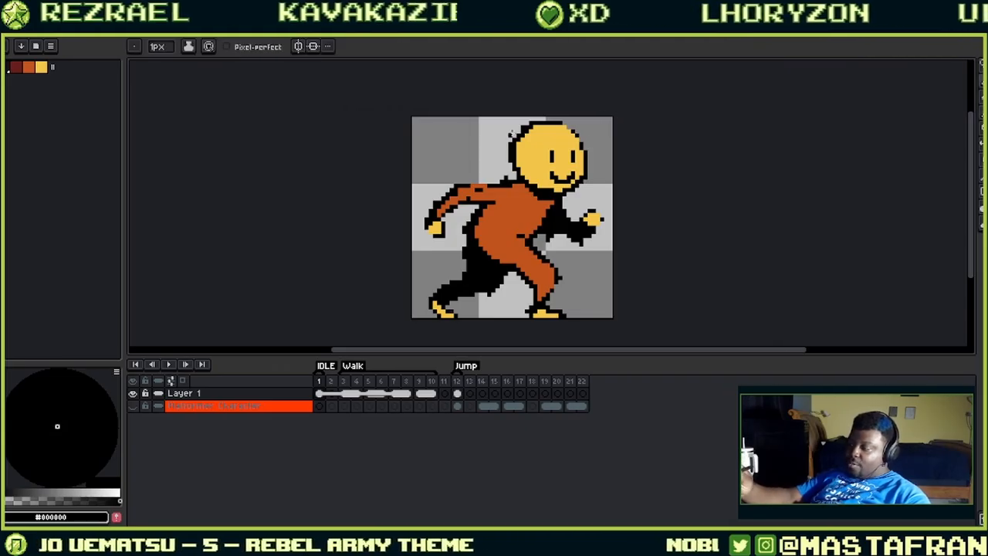
alt+click(488, 185)
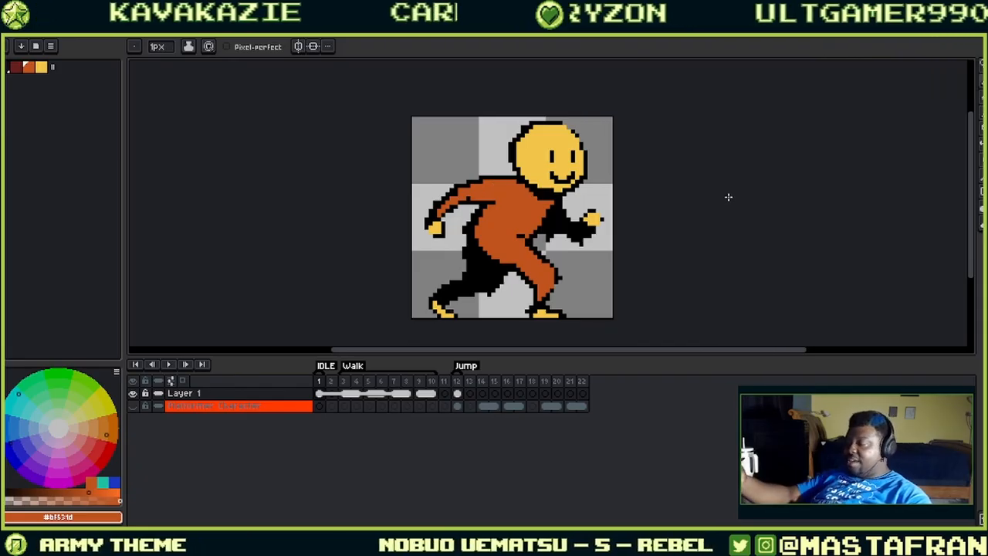
- Reshape the front knee and shin with a fuller black contour and fill the lower leg with orange down to the foot
alt+click(546, 303)
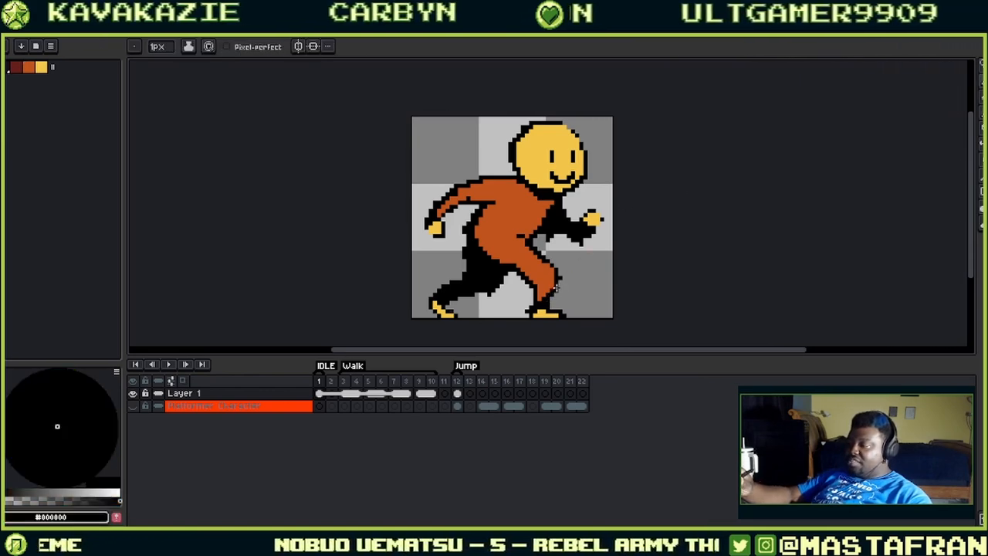
alt+click(554, 279)
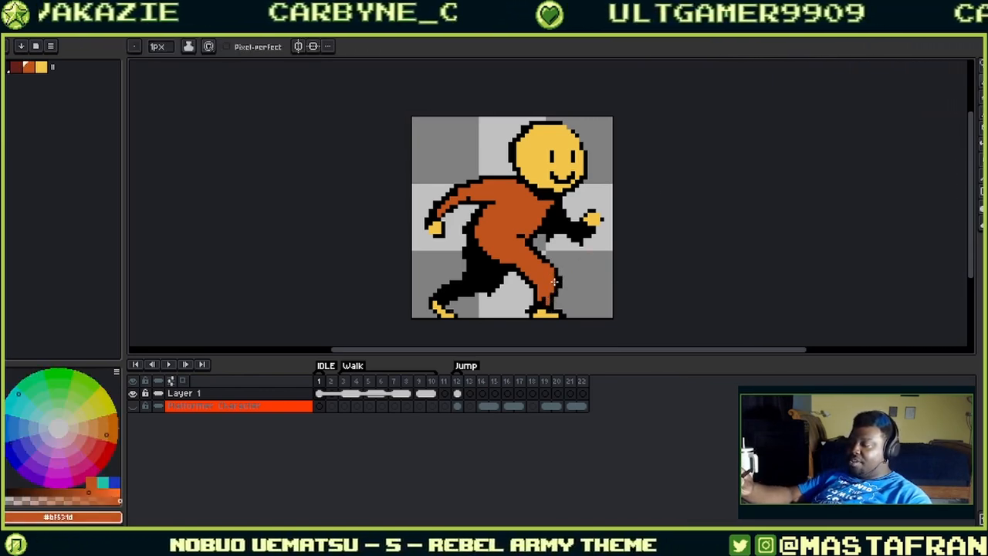
alt+click(563, 276)
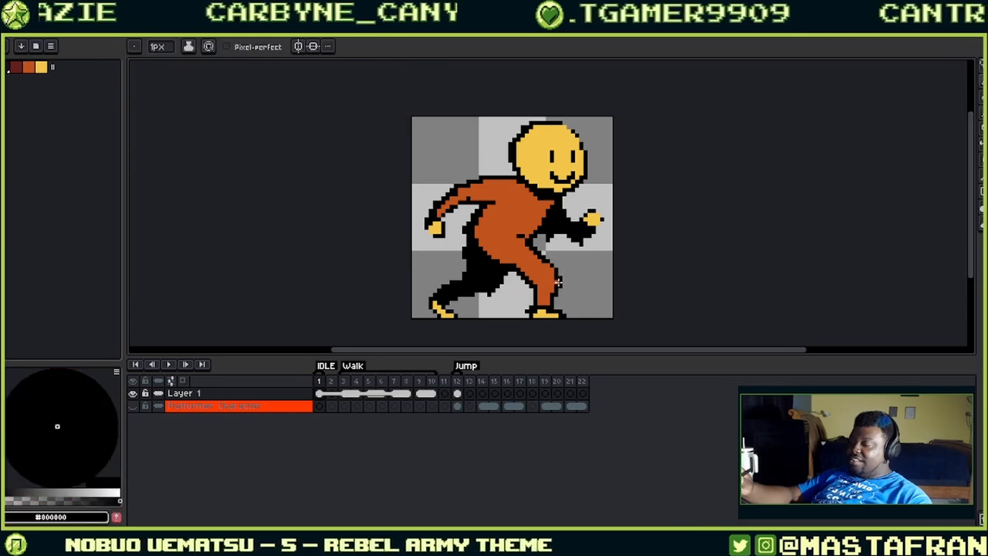
alt+click(556, 275)
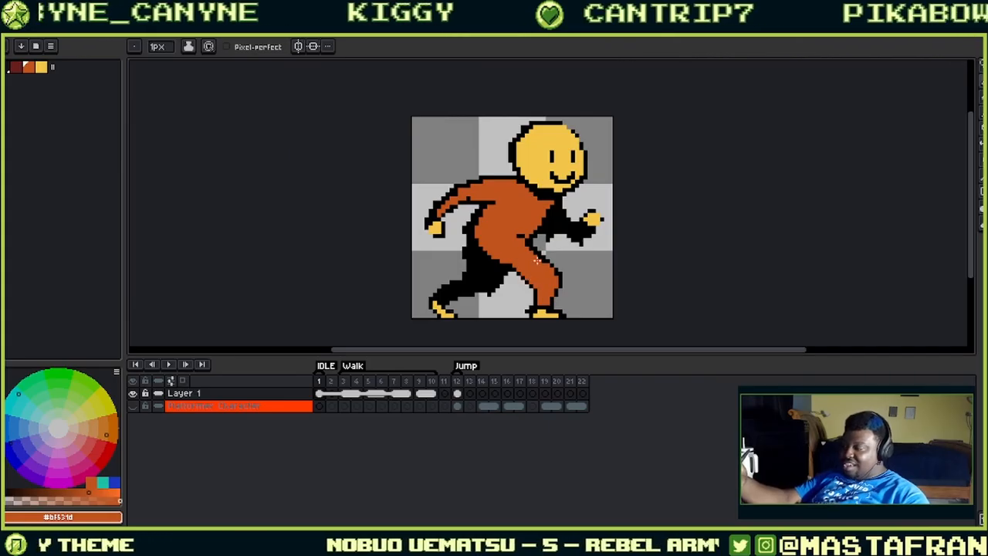
- Clean up the trailing forearm's edges by clearing excess outline pixels to transparent and touching up the orange
key(alt)
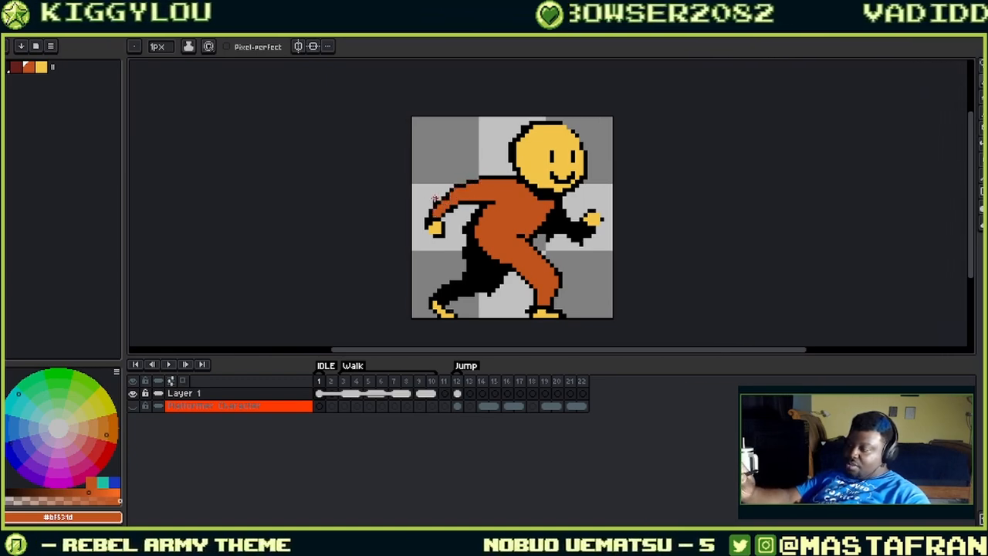
alt+click(437, 196)
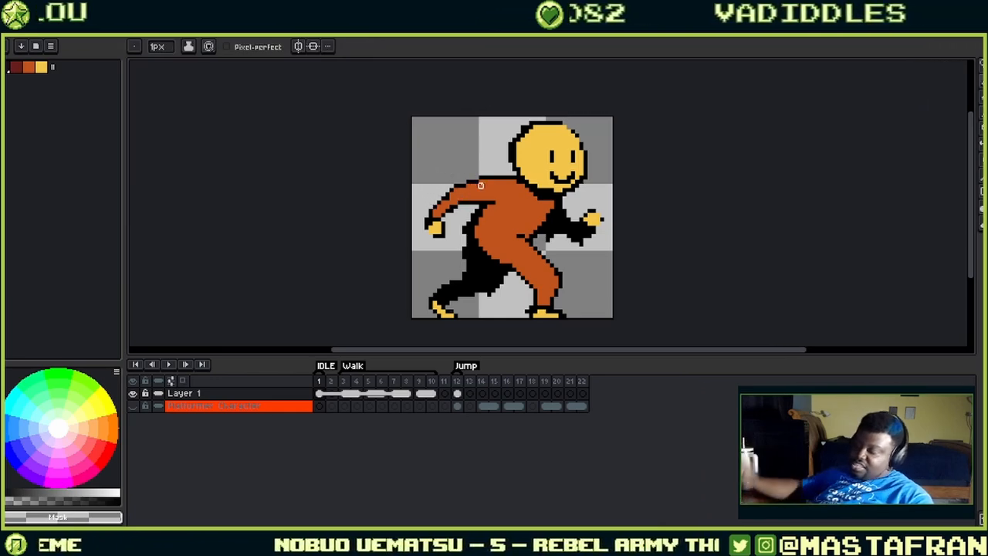
scroll(514, 194, up, 2)
drag(433, 209, 635, 220)
alt+click(625, 201)
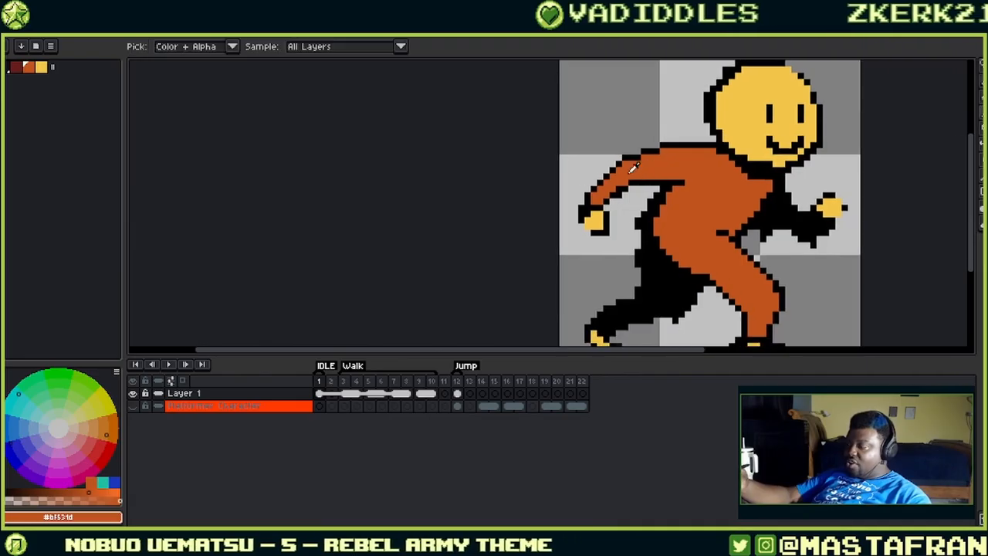
alt+click(617, 193)
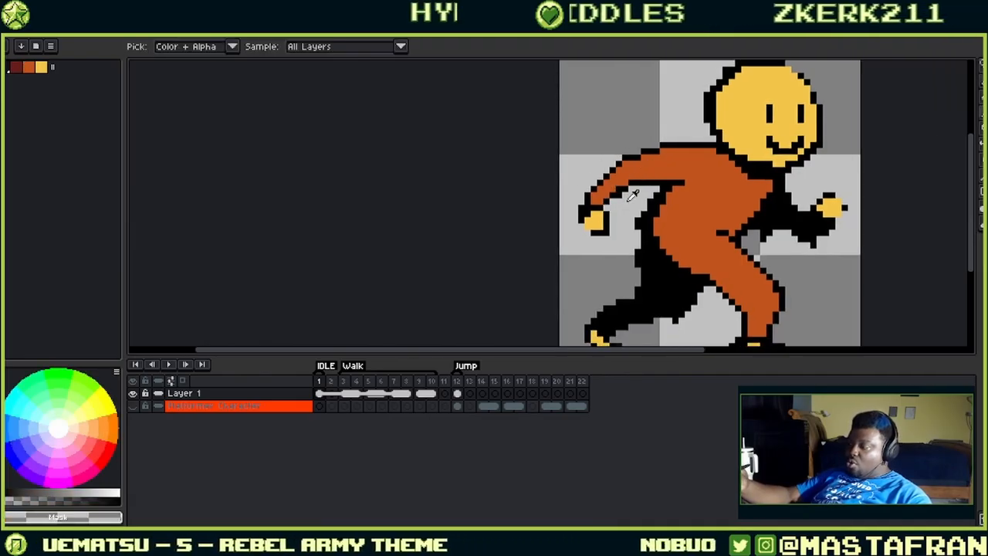
alt+click(628, 199)
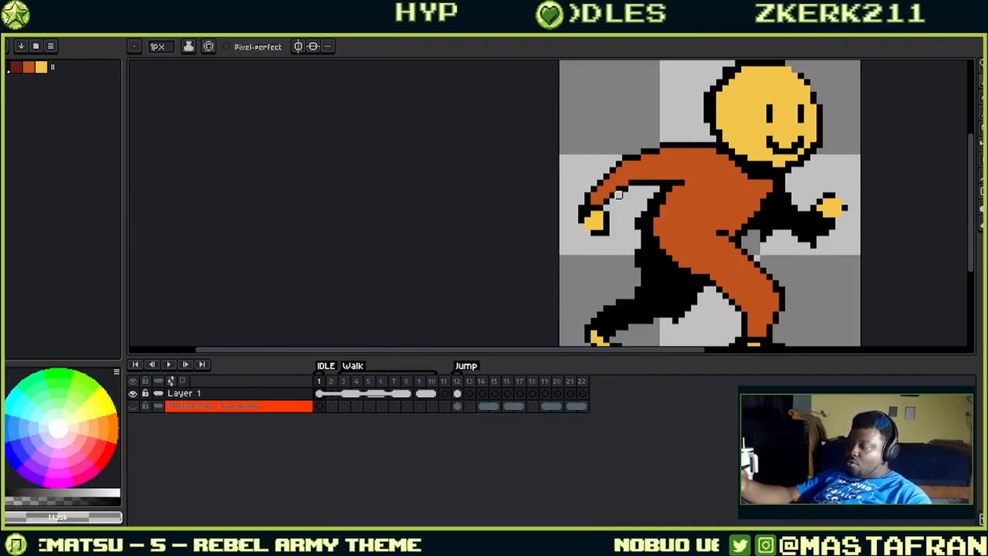
- Square off the trailing hand in yellow with a black outline and extend the orange sleeve down to the wrist
alt+click(607, 230)
alt+click(597, 228)
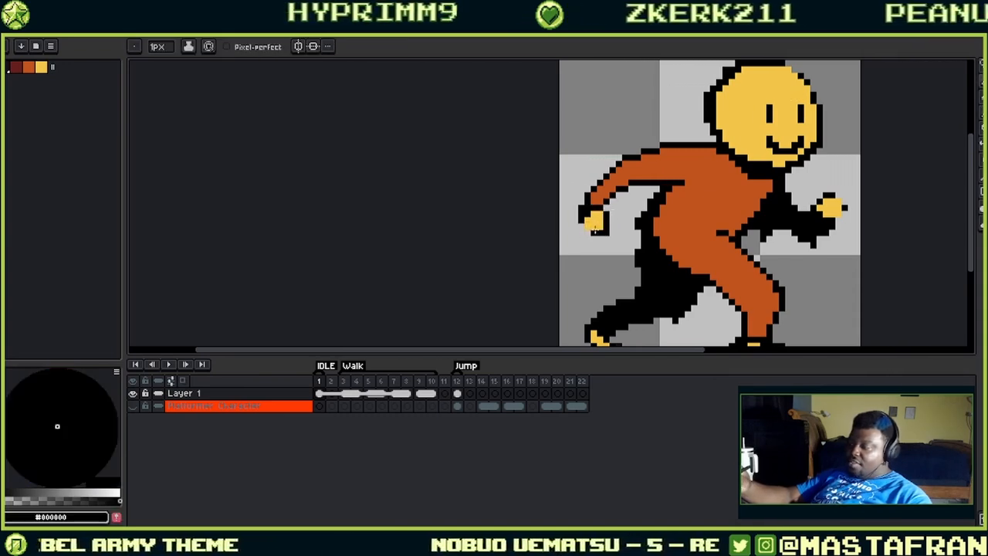
alt+click(598, 202)
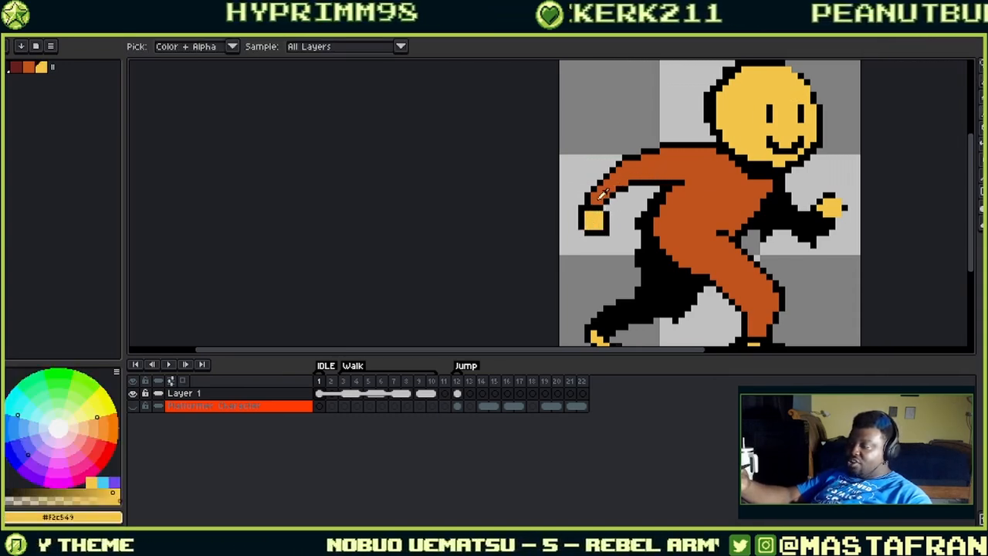
alt+click(594, 199)
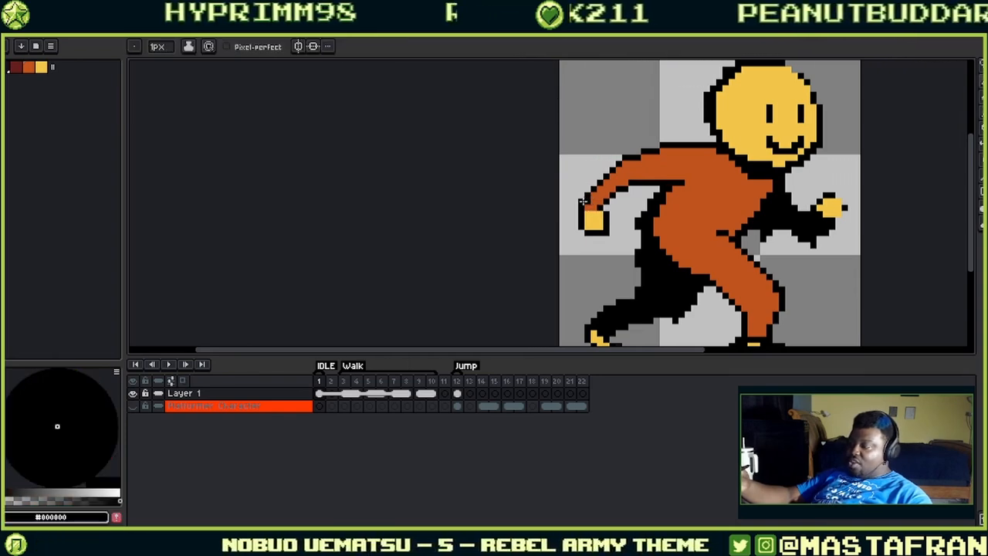
- Touch up the trailing wrist and inner forearm with the sleeve orange, and clear excess outline pixels to transparent
alt+click(607, 197)
alt+click(604, 208)
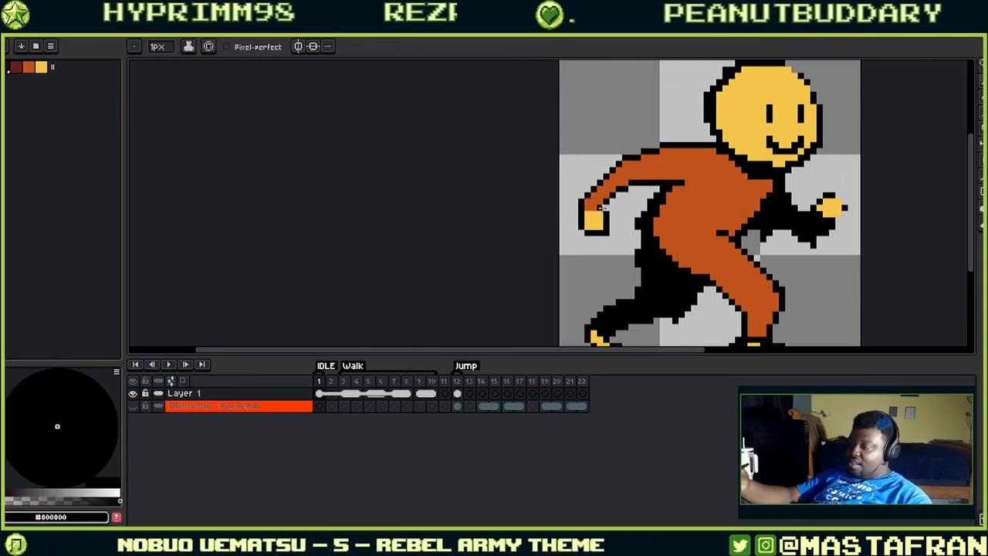
alt+click(599, 204)
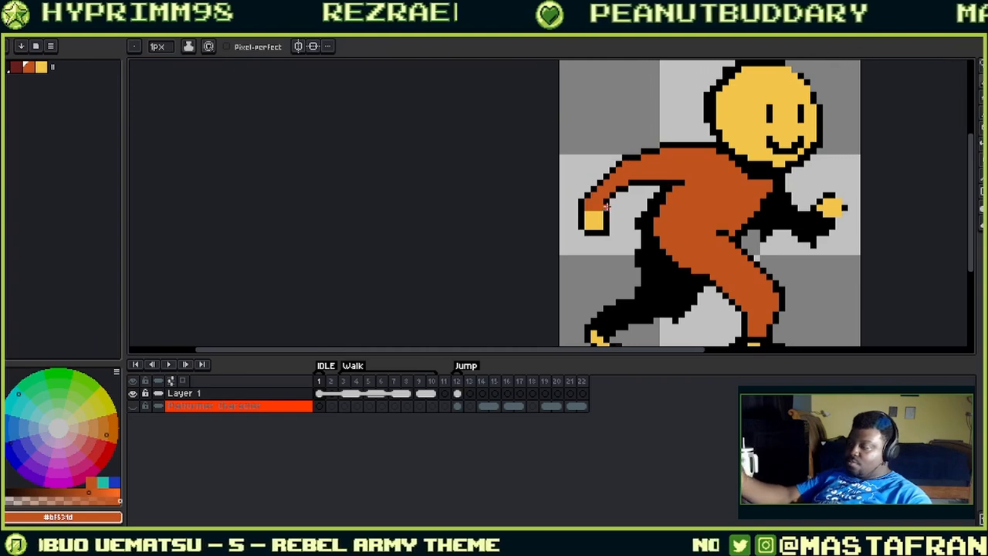
alt+click(598, 200)
alt+click(649, 157)
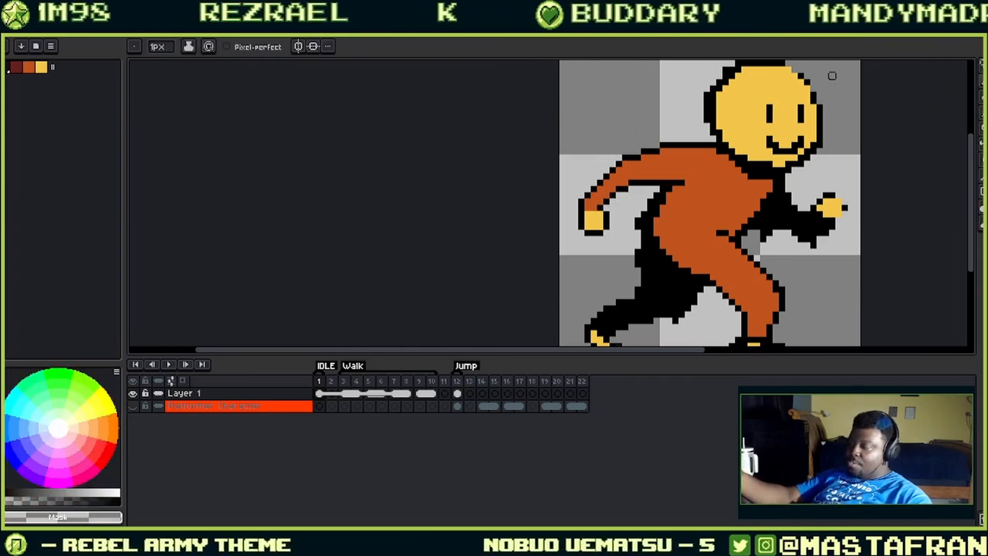
- Outline the front fist in black and close its contour around the yellow
scroll(787, 165, right, 5)
scroll(787, 166, down, 2)
alt+click(702, 139)
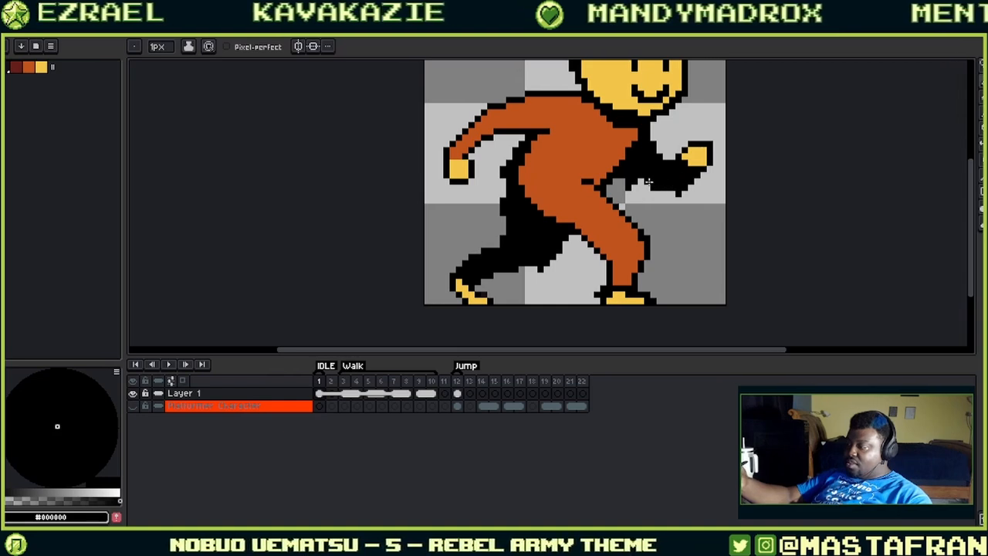
mouse_move(665, 174)
mouse_down()
mouse_move(686, 227)
mouse_move(657, 236)
mouse_up()
- Clear stray black pixels between the torso and front arm to transparent, and repair the head's outline in black
alt+click(664, 246)
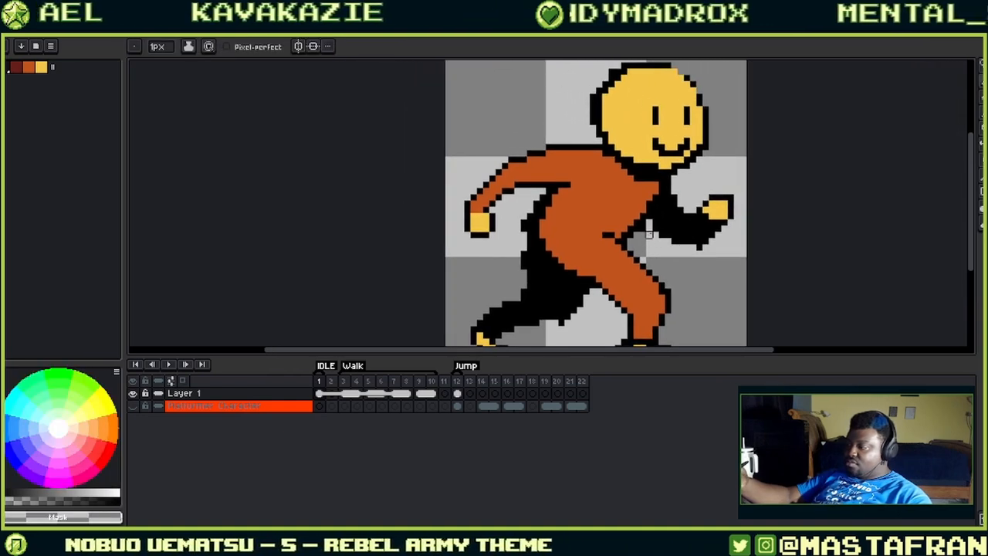
key(alt)
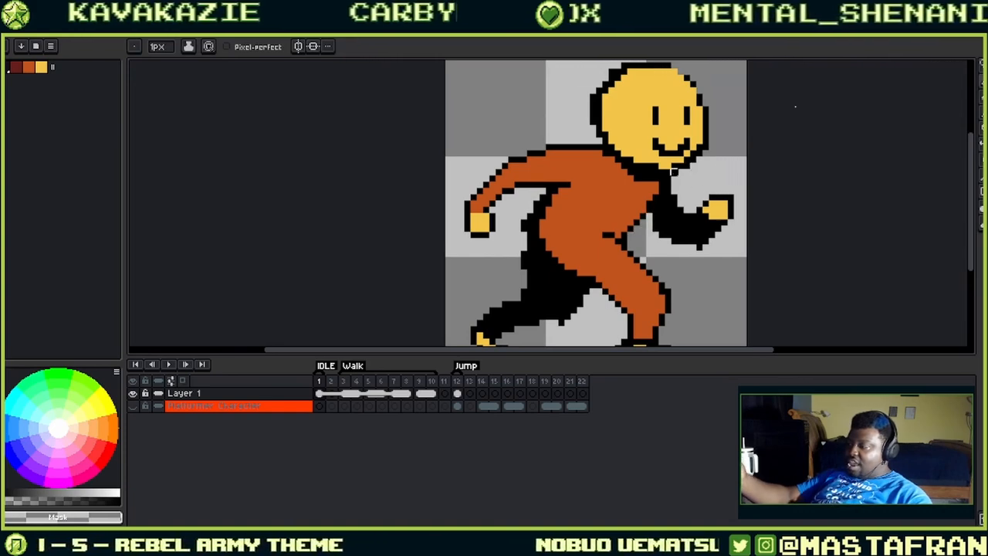
drag(642, 254, 589, 182)
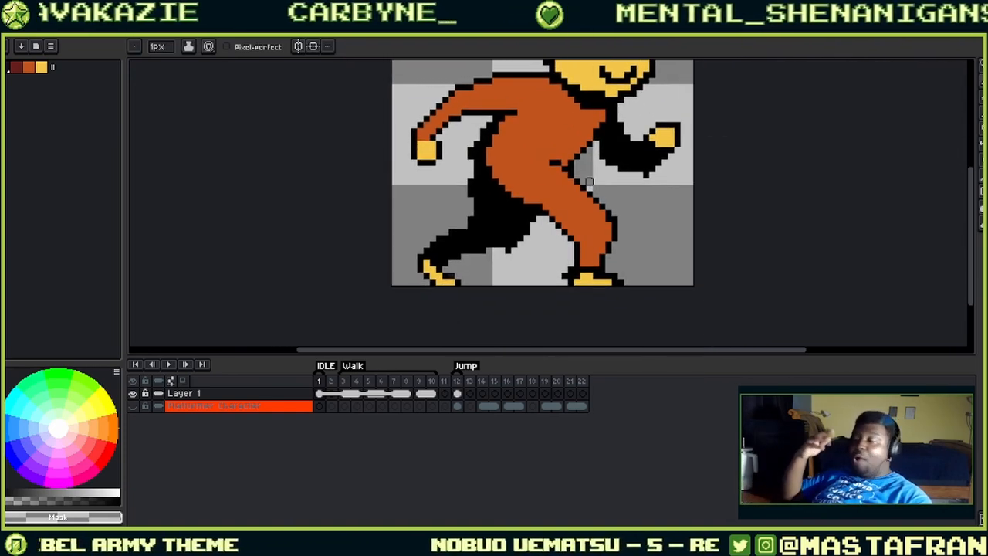
scroll(589, 181, up, 4)
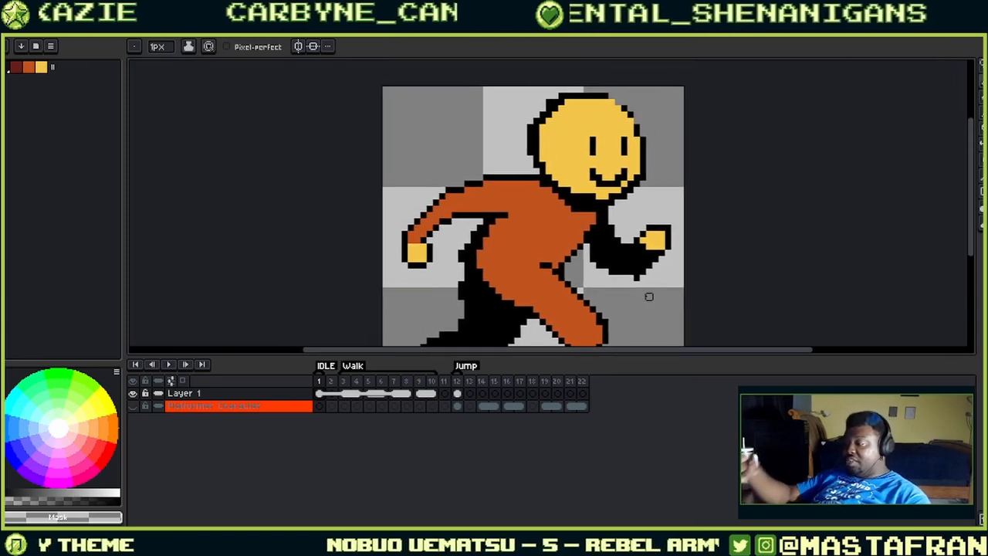
alt+click(611, 94)
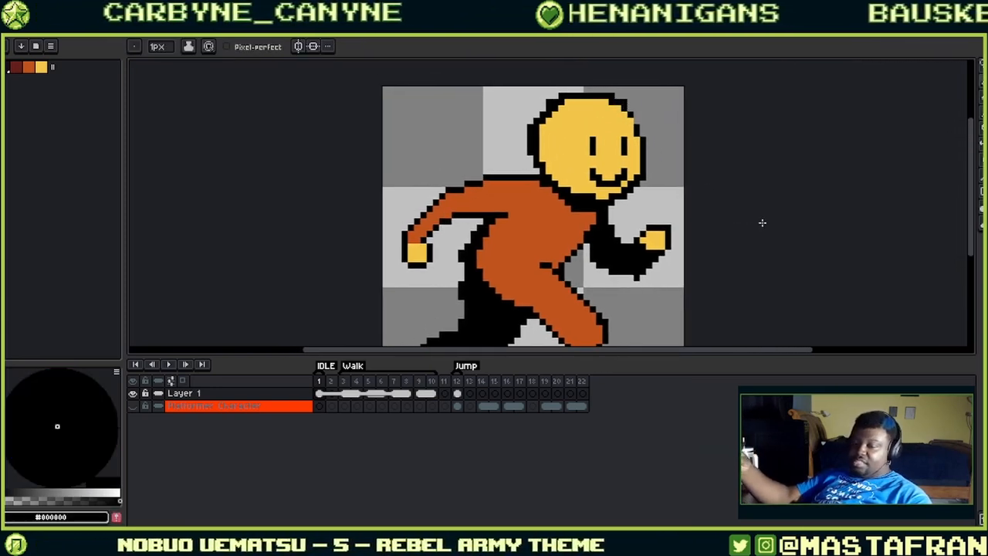
drag(697, 231, 635, 187)
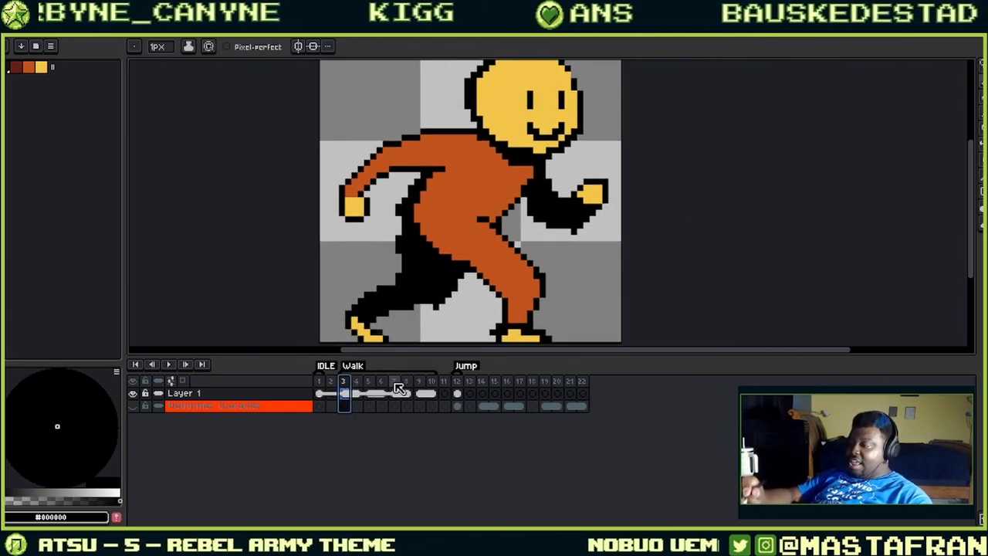
- Turn on onion skinning for the walk animation and switch to frame 4
click(368, 394)
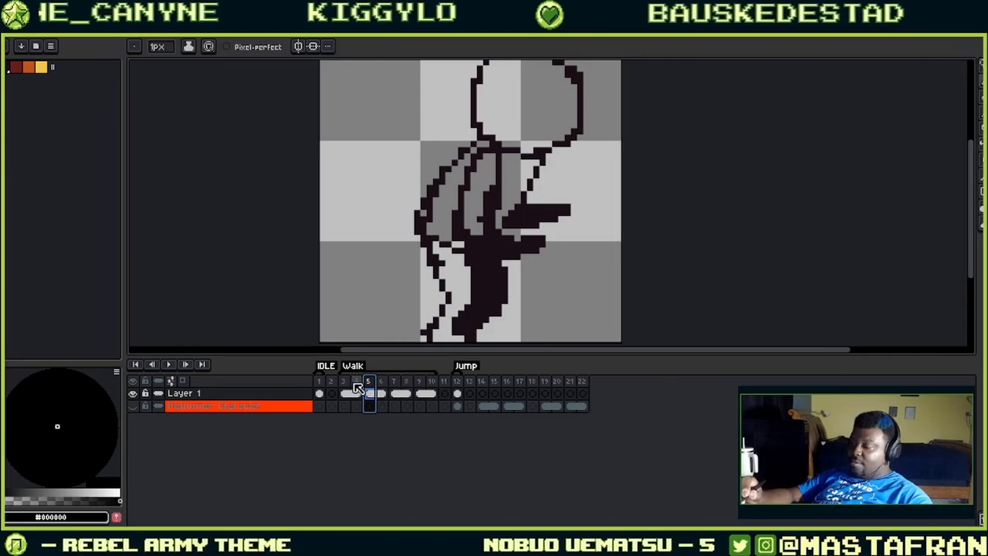
click(183, 381)
drag(649, 159, 653, 197)
click(356, 381)
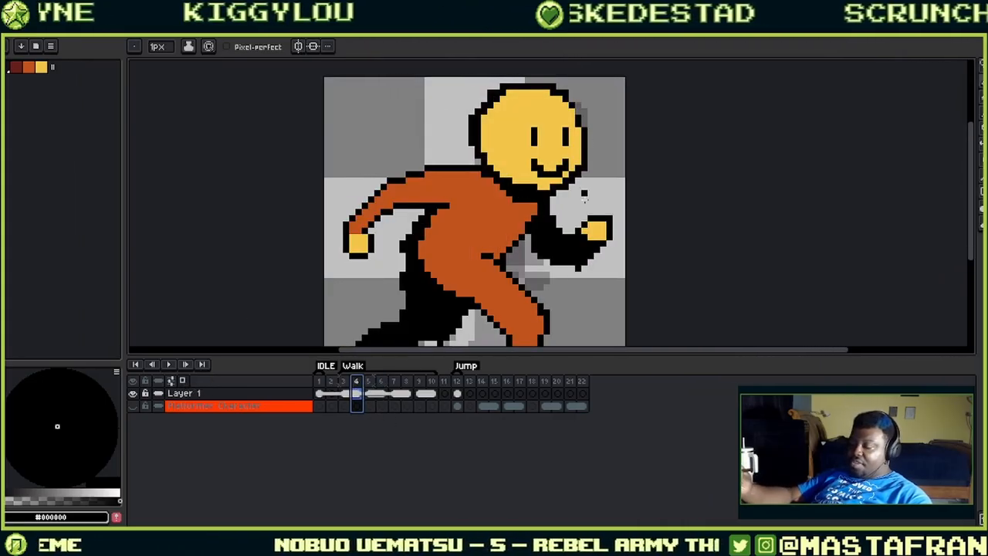
- Lasso the head and torso on frame 4, copy them, and paste them in place over the sketch on frame 5
drag(584, 198, 603, 219)
key(q)
mouse_move(528, 102)
mouse_down()
mouse_move(503, 101)
mouse_move(484, 146)
mouse_up()
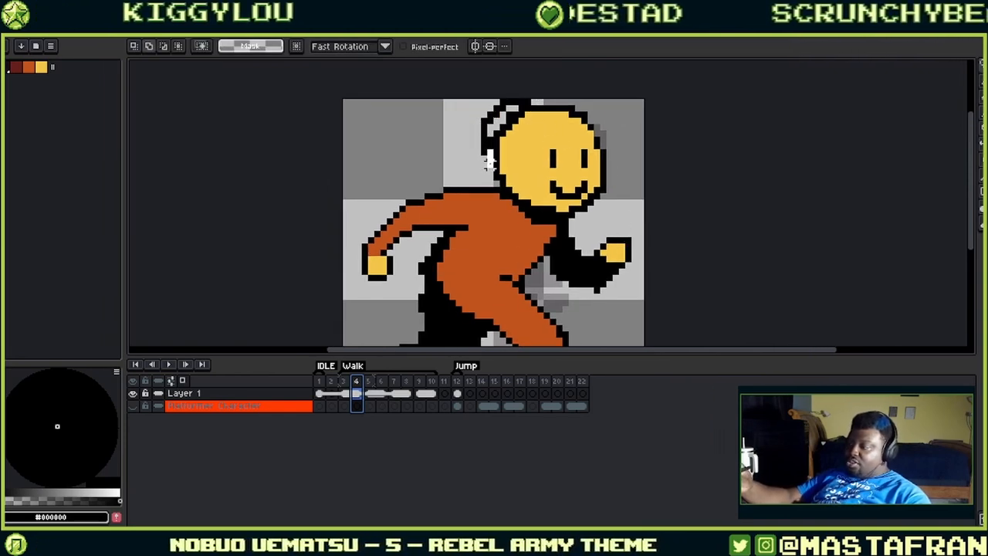
mouse_move(429, 287)
mouse_down()
mouse_move(459, 316)
mouse_move(503, 316)
mouse_move(626, 158)
mouse_up()
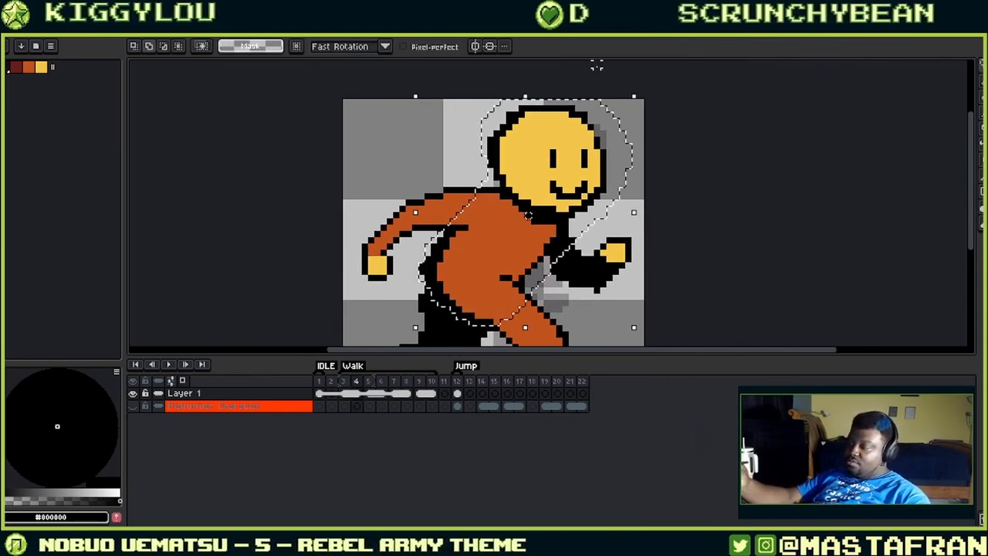
click(369, 393)
key(ctrl+v)
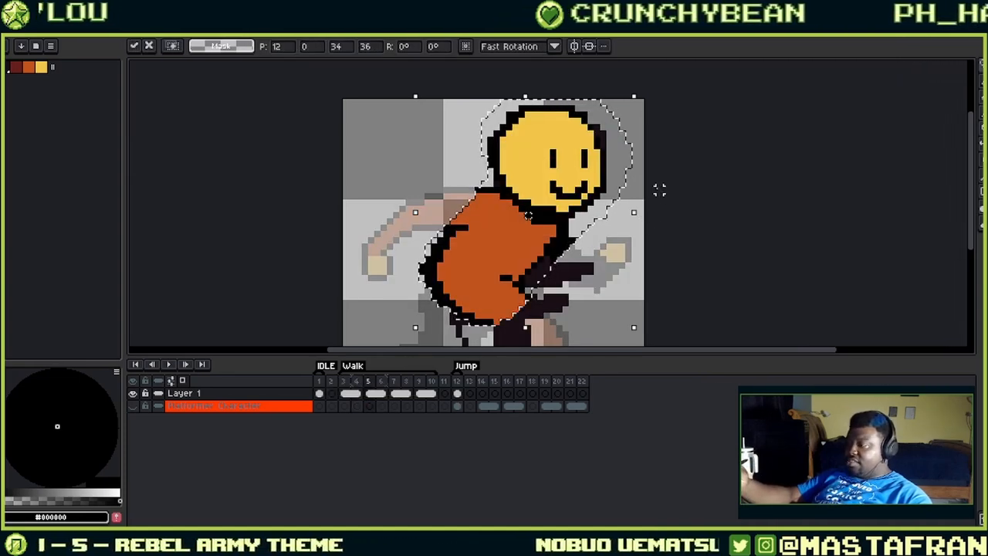
key(ctrl+d)
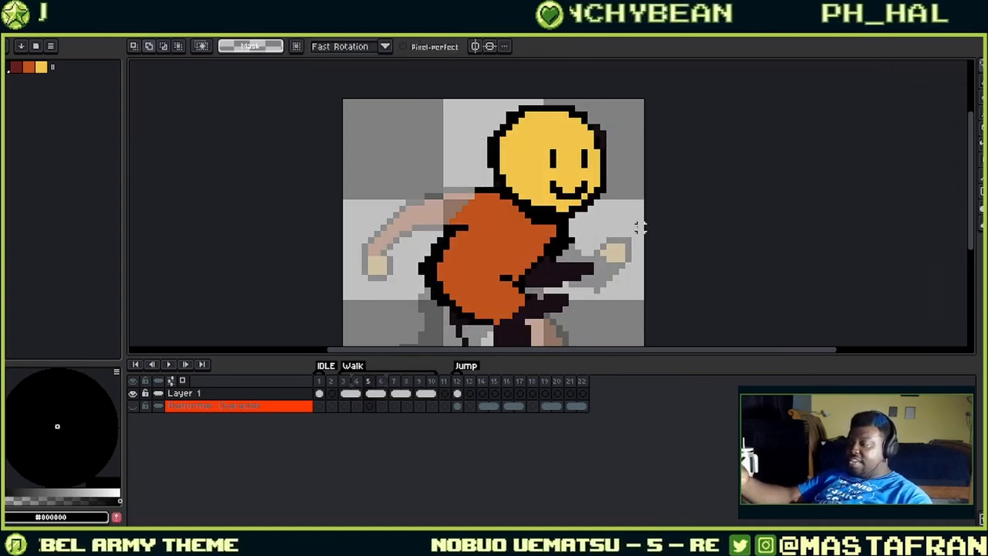
key(ctrl+t)
key(ctrl+d)
mouse_move(623, 241)
mouse_down()
mouse_move(646, 183)
mouse_move(654, 209)
mouse_move(605, 213)
mouse_move(572, 263)
mouse_move(482, 294)
mouse_move(446, 222)
mouse_move(611, 66)
mouse_move(632, 229)
mouse_move(625, 203)
mouse_move(632, 214)
mouse_move(652, 214)
mouse_move(723, 99)
mouse_move(694, 140)
mouse_move(665, 250)
mouse_up()
key(b)
key(ctrl+d)
key(b)
key(ctrl+z)
key(ctrl+z)
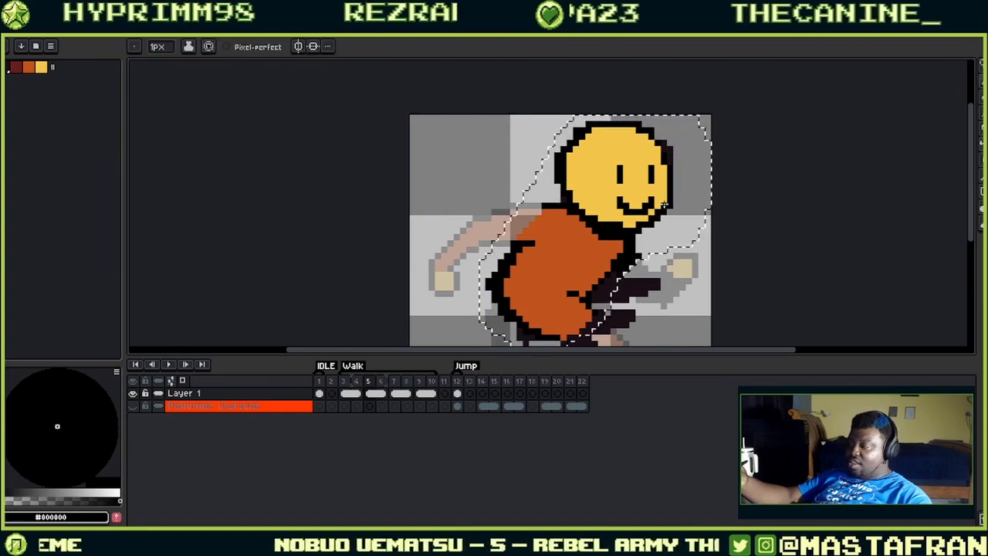
- Nudge the pasted head and torso up one pixel on frame 5 and deselect
key(ctrl+t)
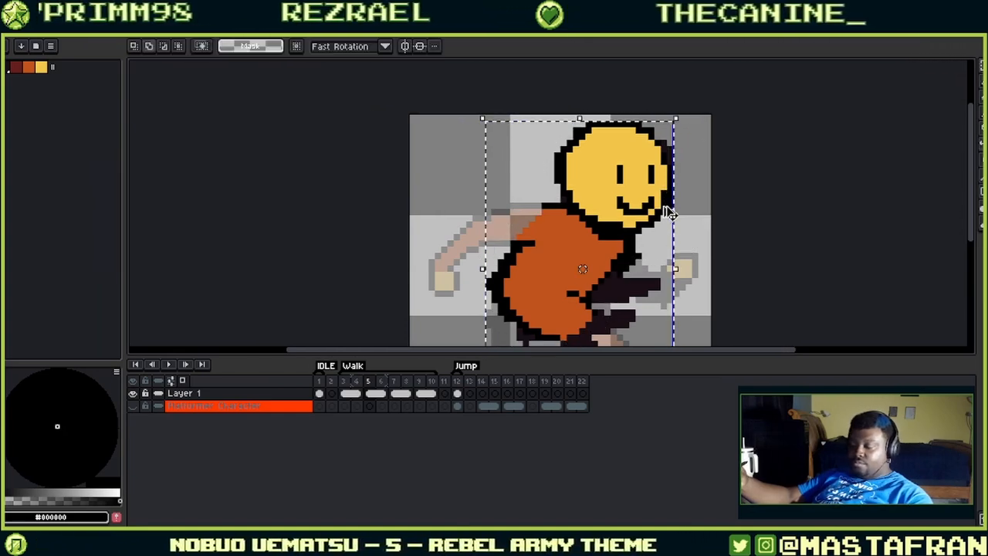
key(Up)
key(ctrl+d)
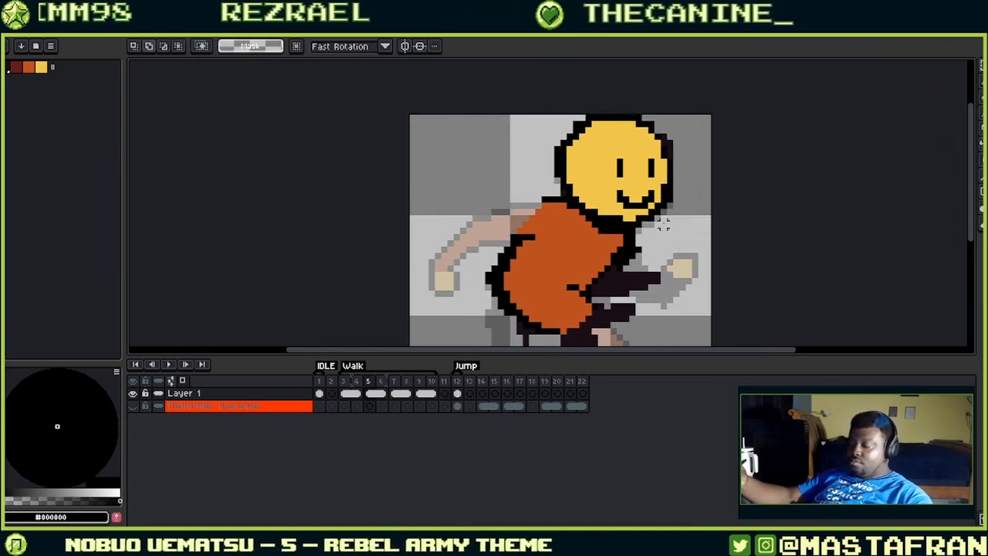
- Fill the near leg on frame 5 with the suit's orange from the hip down to the ankle
key(b)
drag(663, 220, 718, 113)
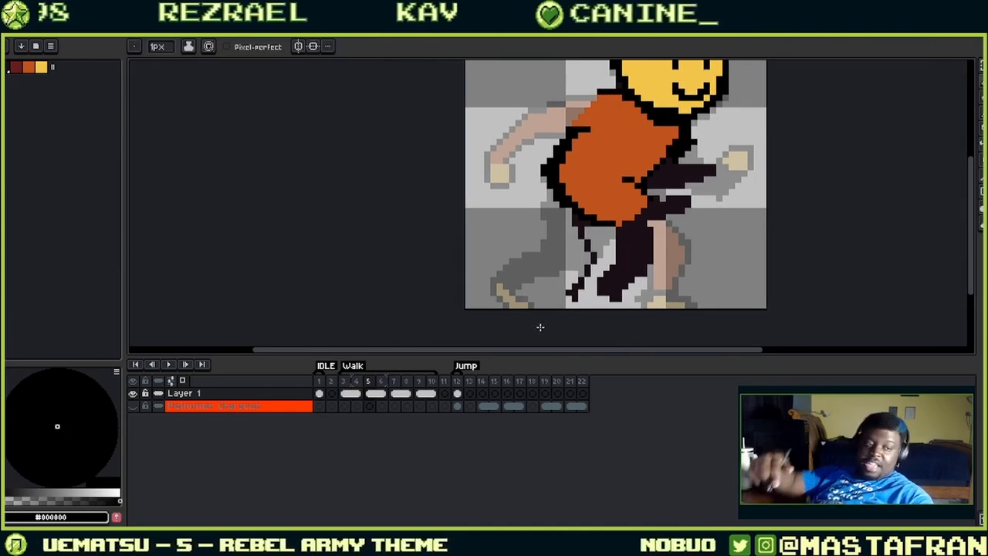
key(i)
click(623, 214)
key(b)
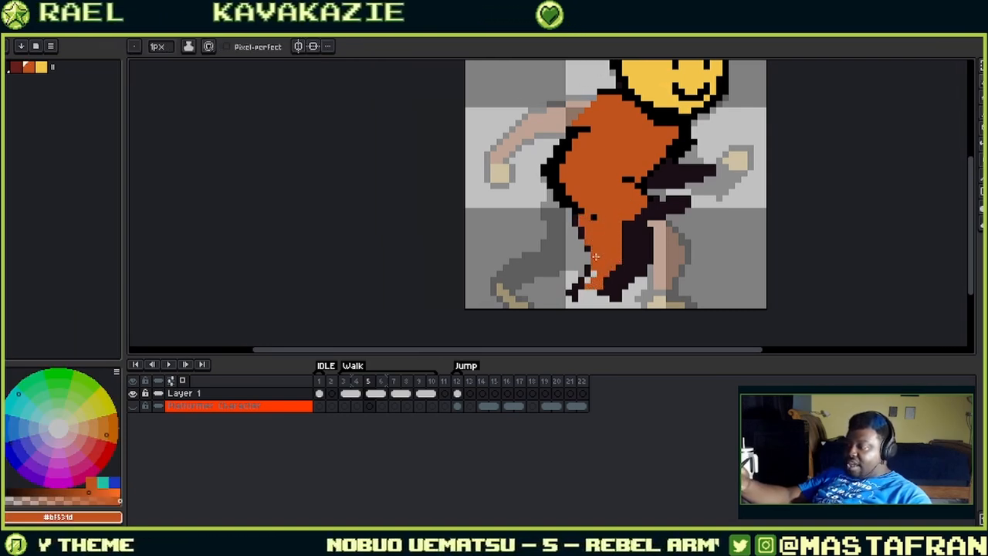
- Draw the near foot in yellow along the canvas bottom and extend the orange trouser leg down to it
key(i)
click(695, 105)
key(b)
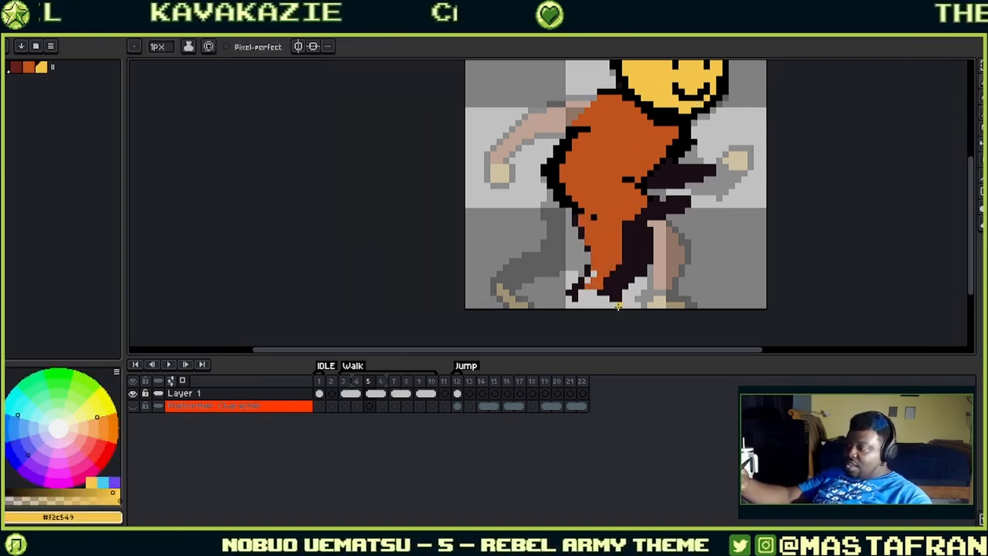
alt+click(606, 274)
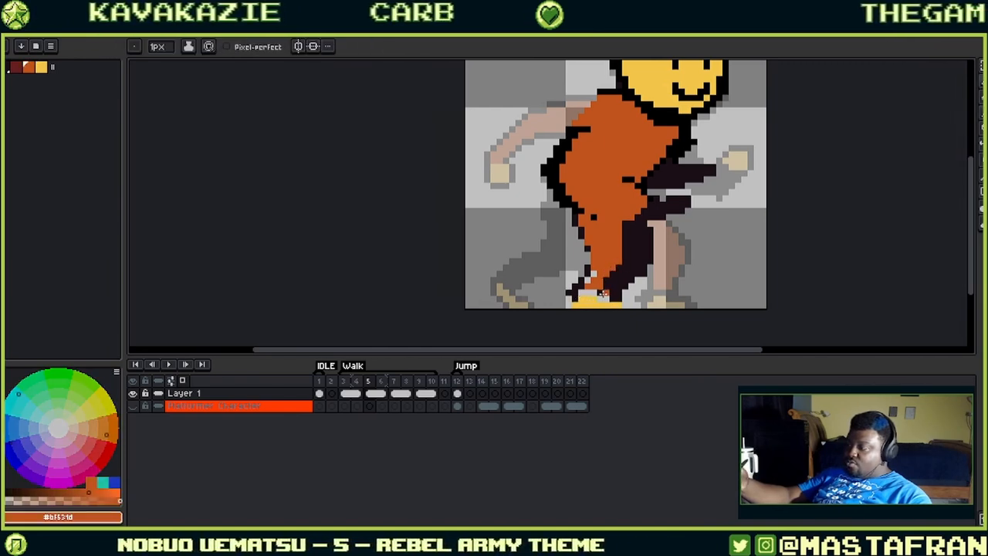
alt+click(605, 298)
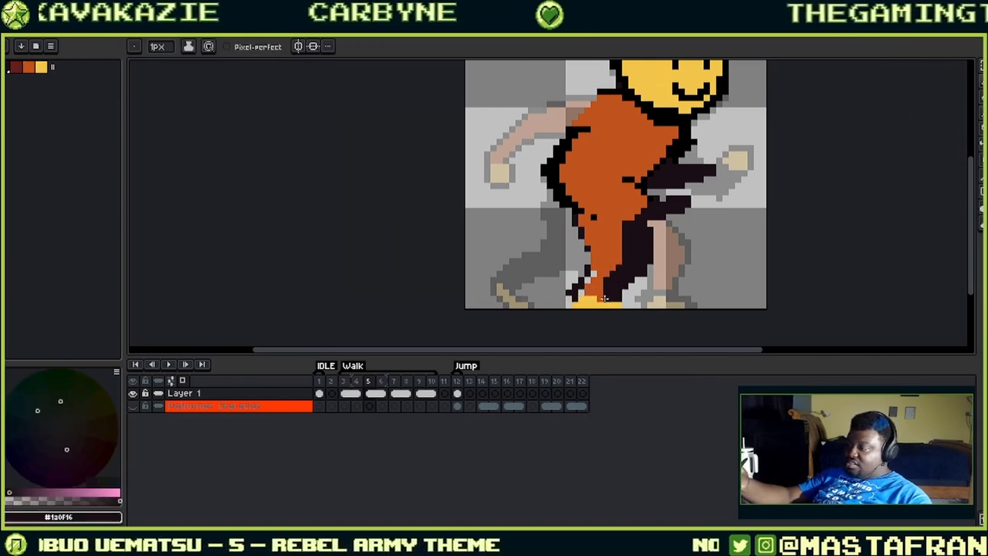
alt+click(606, 280)
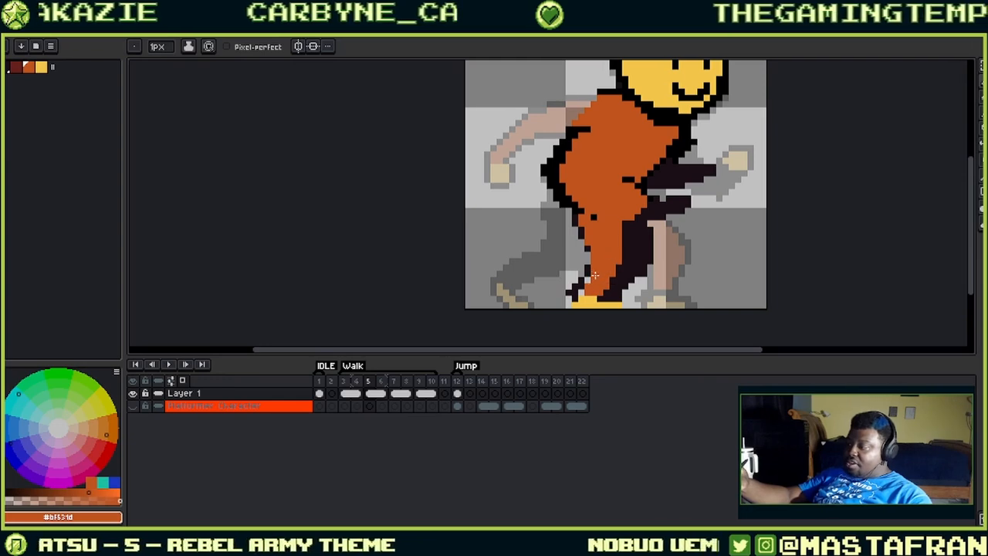
- Outline the back of the near leg and heel in near-black, and paint over the stray thigh pixel with orange
alt+click(568, 302)
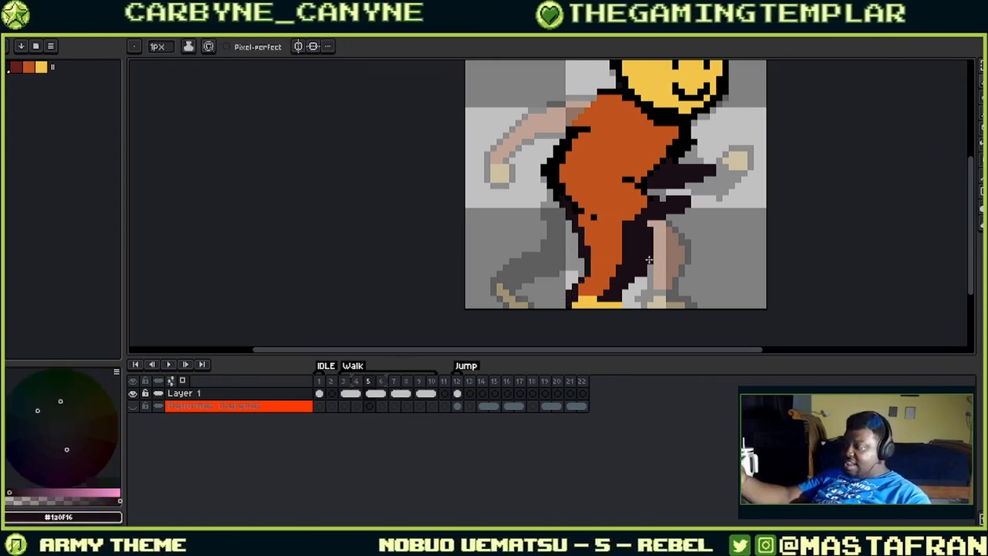
alt+click(592, 219)
key(alt)
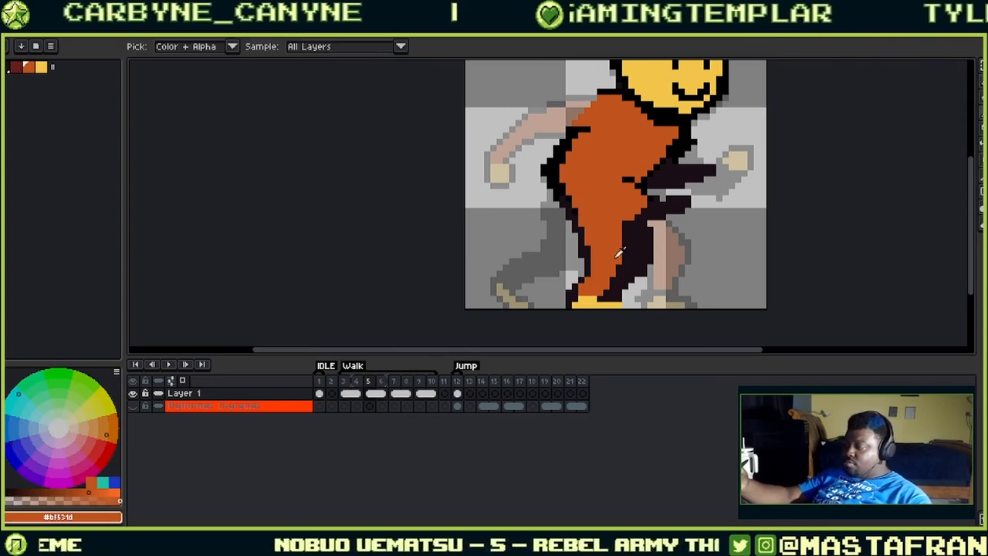
- Lengthen the near foot's toe in yellow and outline its front and top edge in near-black
alt+click(620, 300)
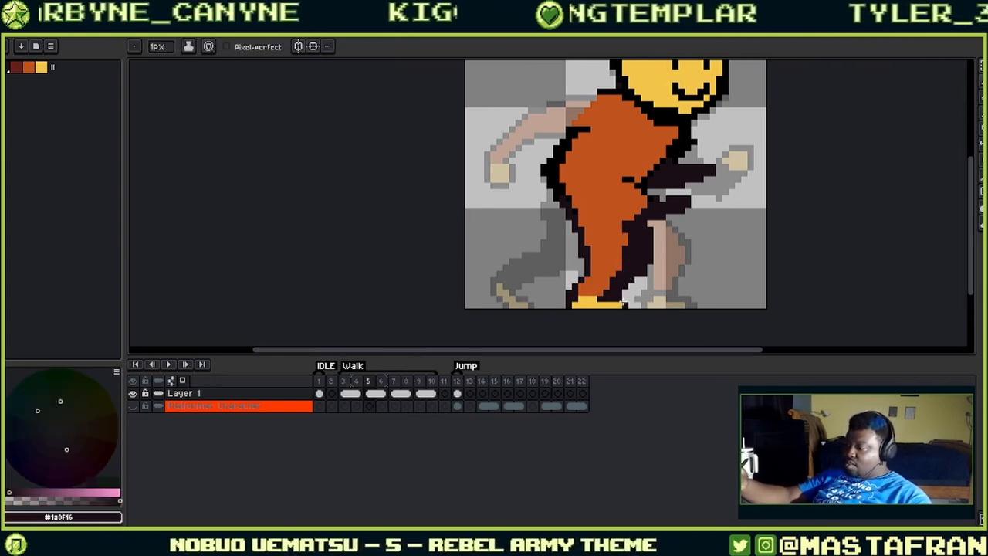
drag(636, 284, 573, 261)
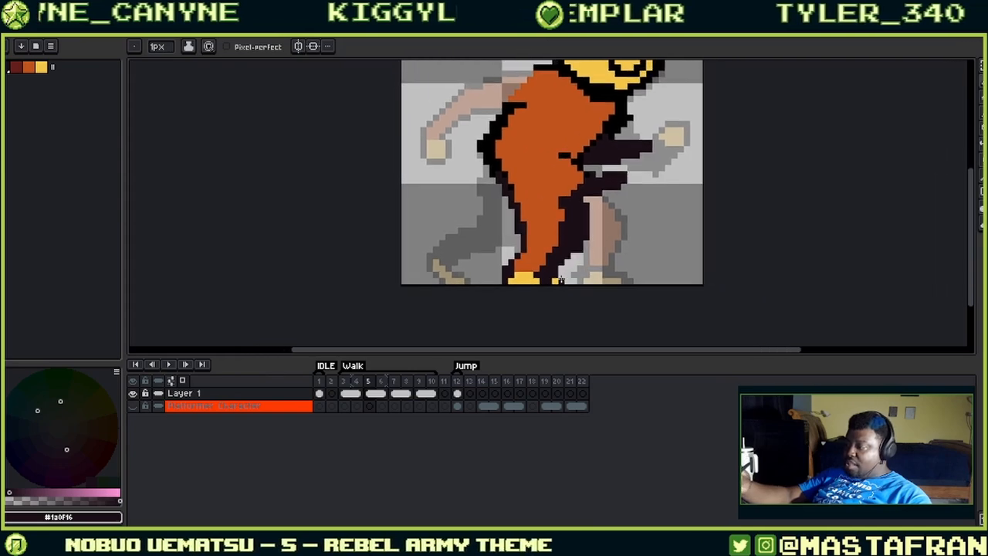
alt+click(544, 280)
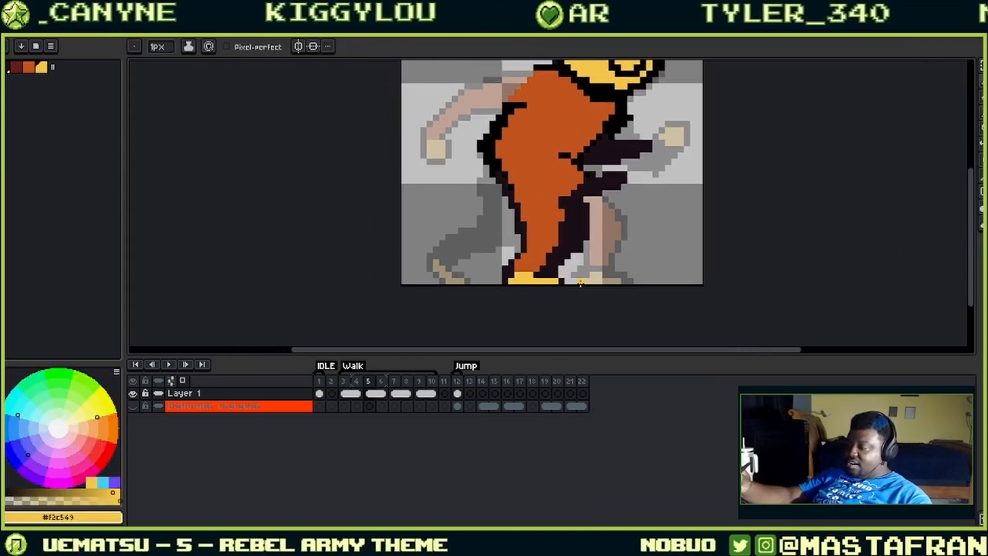
key(alt)
alt+click(557, 265)
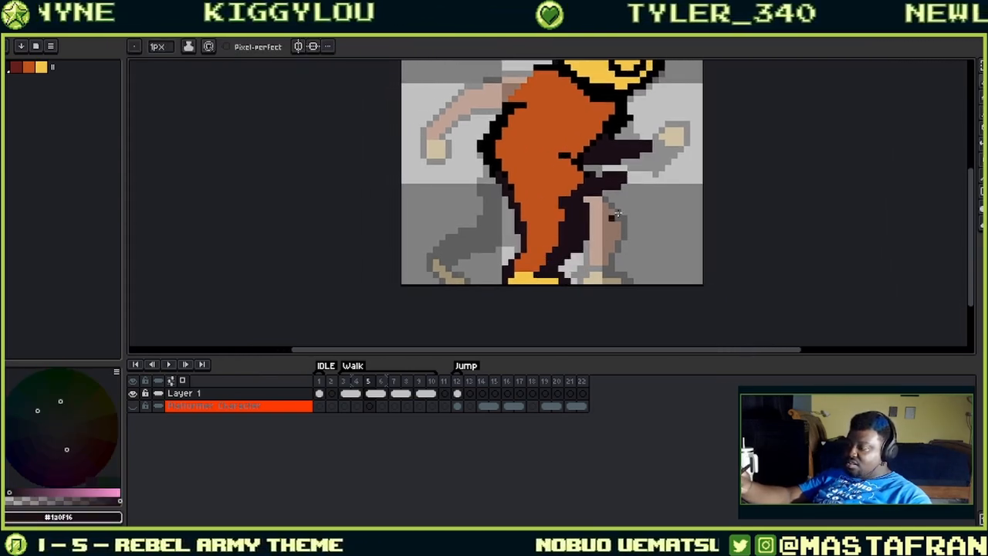
- Slim the front of the near thigh with a near-black contour, cover the old waist crease with orange, and redraw the hip crease
drag(705, 164, 695, 246)
drag(612, 200, 661, 148)
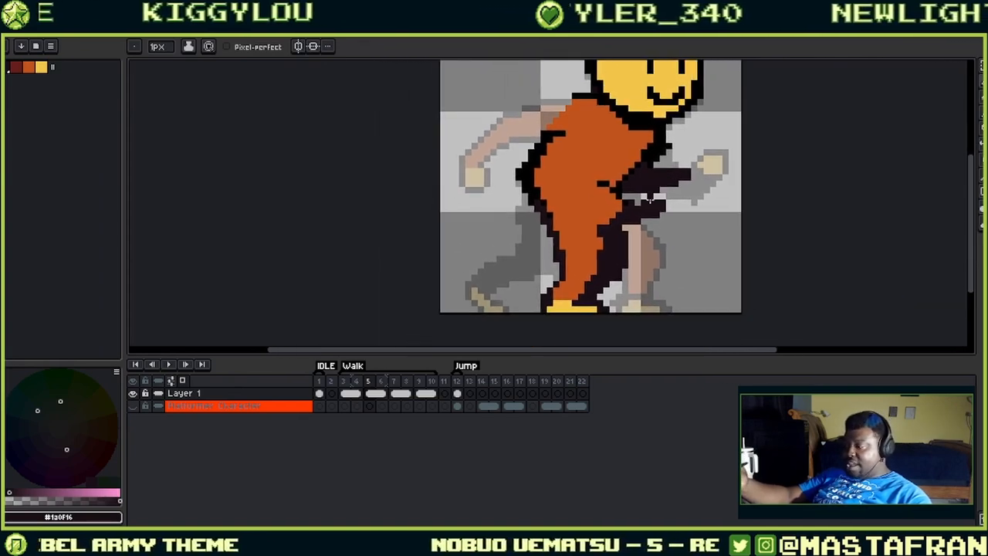
alt+click(613, 242)
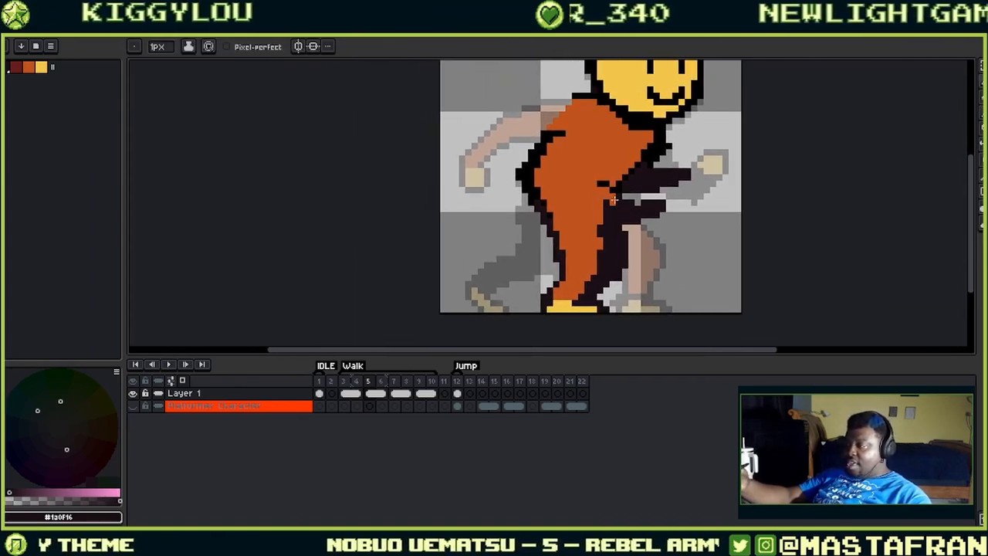
alt+click(596, 187)
alt+click(611, 216)
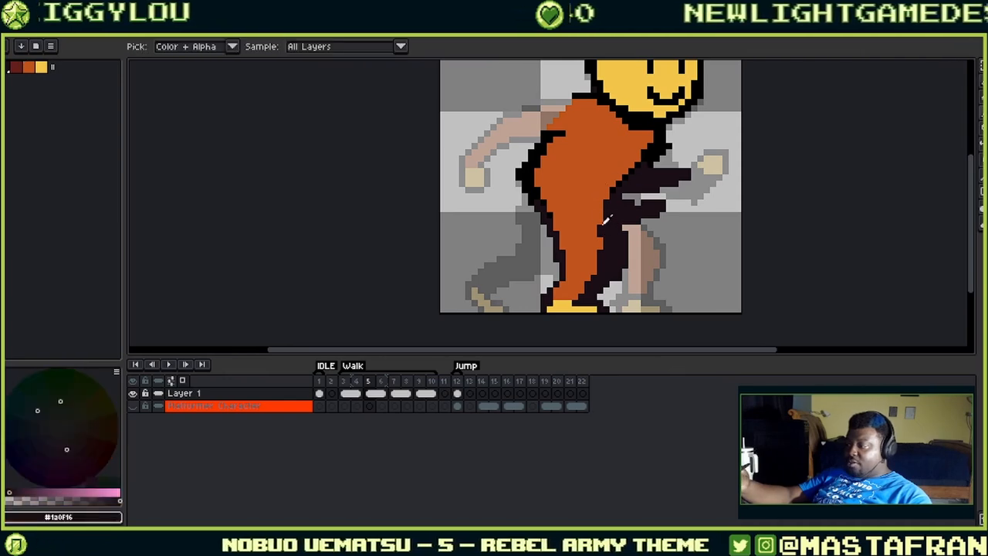
drag(595, 186, 601, 221)
drag(668, 178, 672, 152)
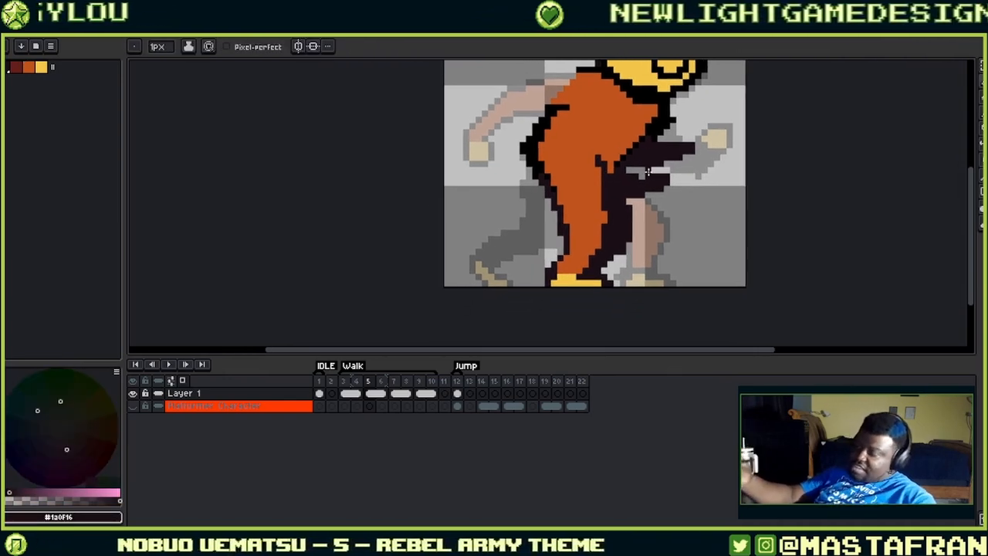
- Erase the lower dark arm stub in front of the near thigh on walk frame 5
scroll(696, 258, up, 3)
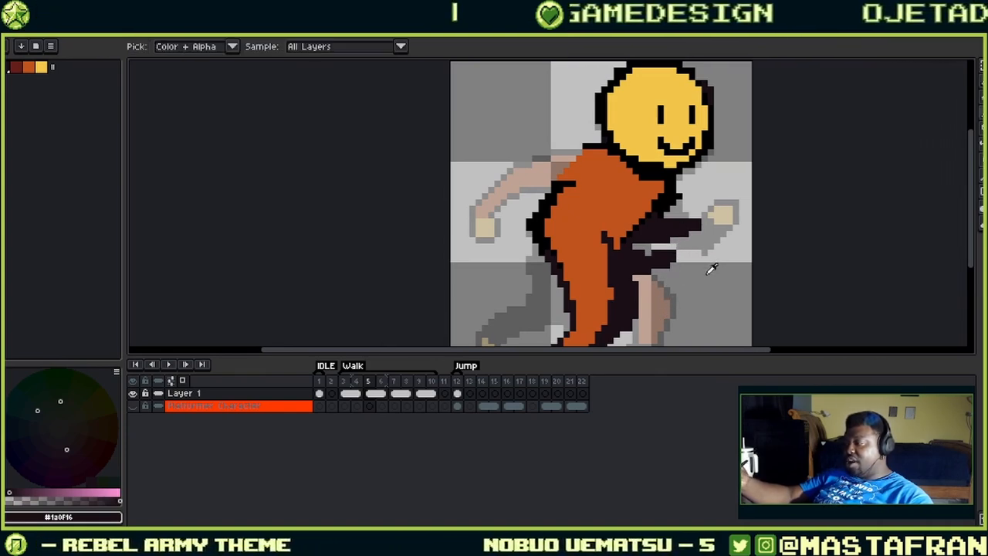
alt+click(660, 246)
mouse_move(640, 255)
mouse_down()
mouse_move(679, 258)
mouse_move(634, 253)
mouse_up()
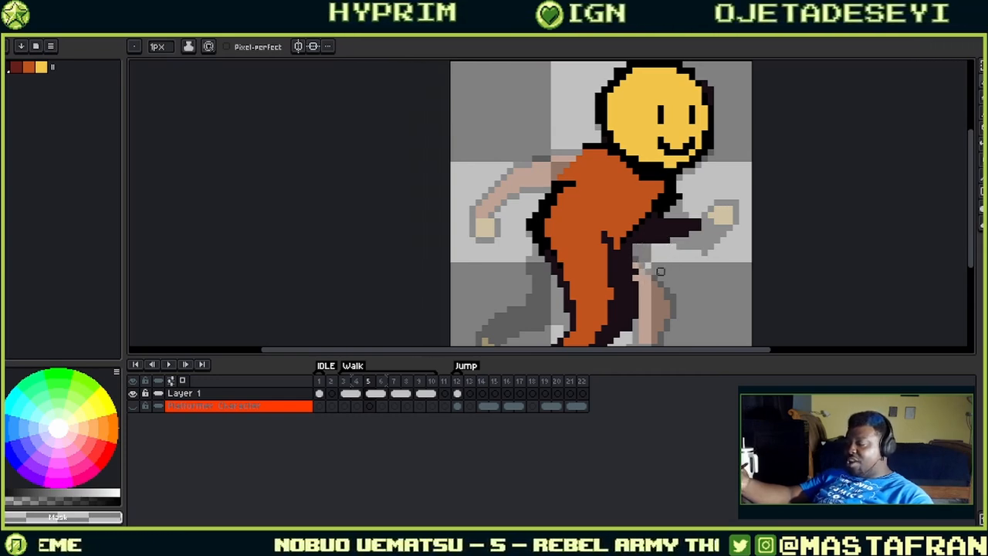
- Thin the thick contours of the back and near thigh with orange, keeping a short dark crease at the hip
alt+click(620, 251)
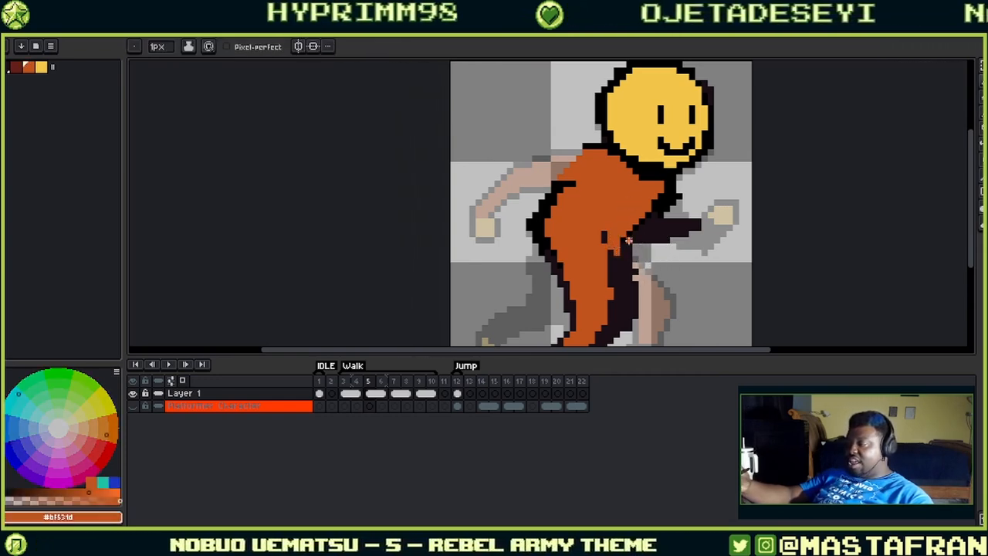
alt+click(616, 253)
alt+click(614, 230)
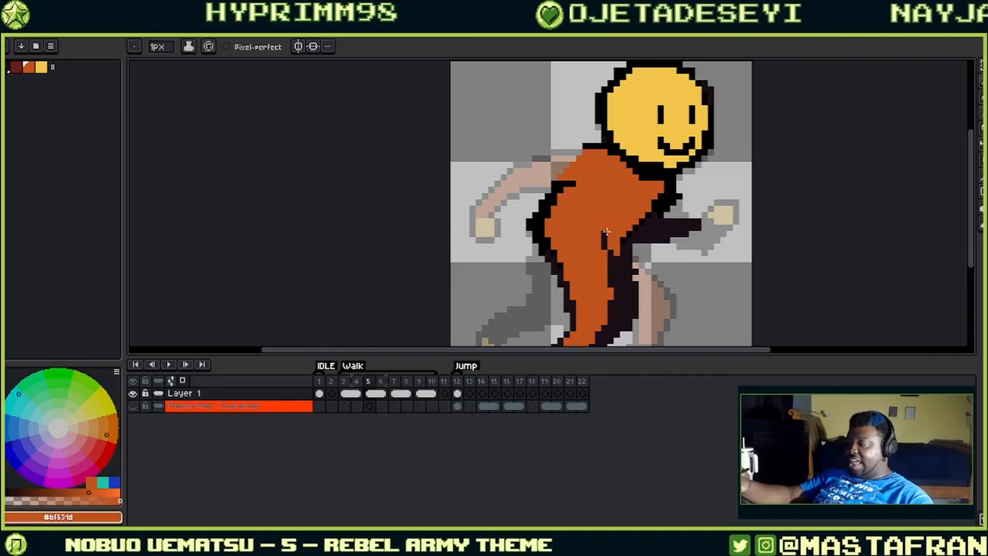
mouse_move(566, 215)
mouse_down()
mouse_move(544, 242)
mouse_move(544, 234)
mouse_move(564, 274)
mouse_up()
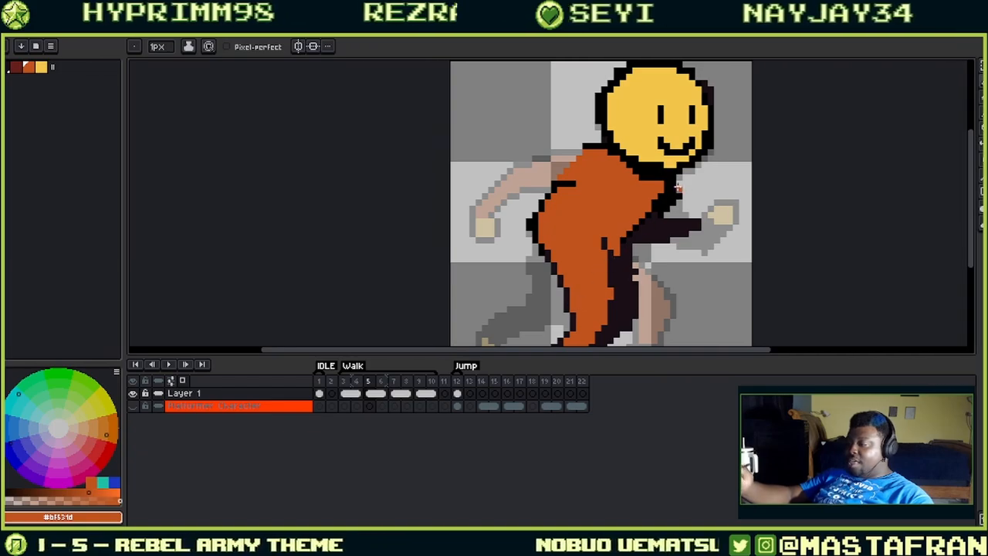
- Trim the dark pixels beneath the far arm stub, and refine the chest and belly front with orange and a black outline
drag(664, 285, 728, 227)
alt+click(778, 223)
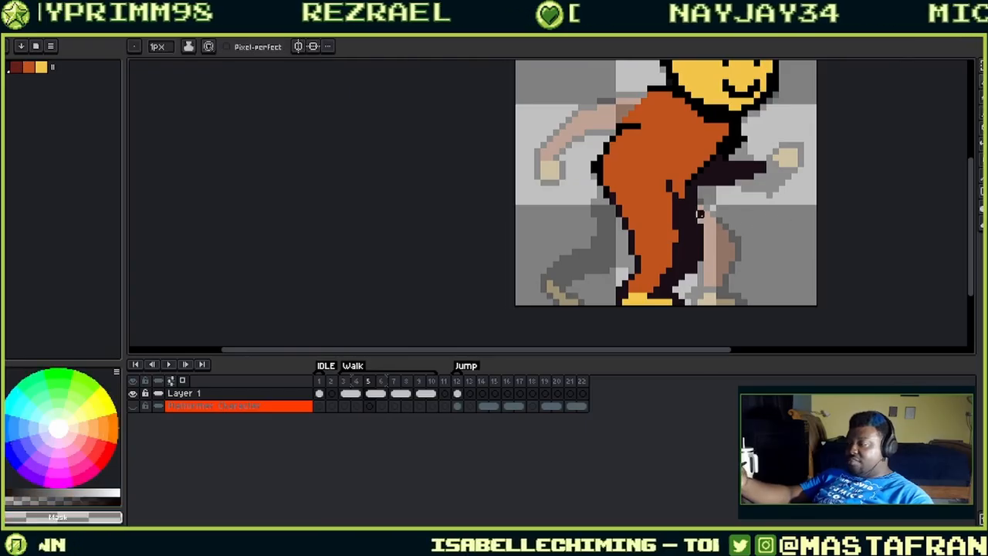
alt+click(691, 156)
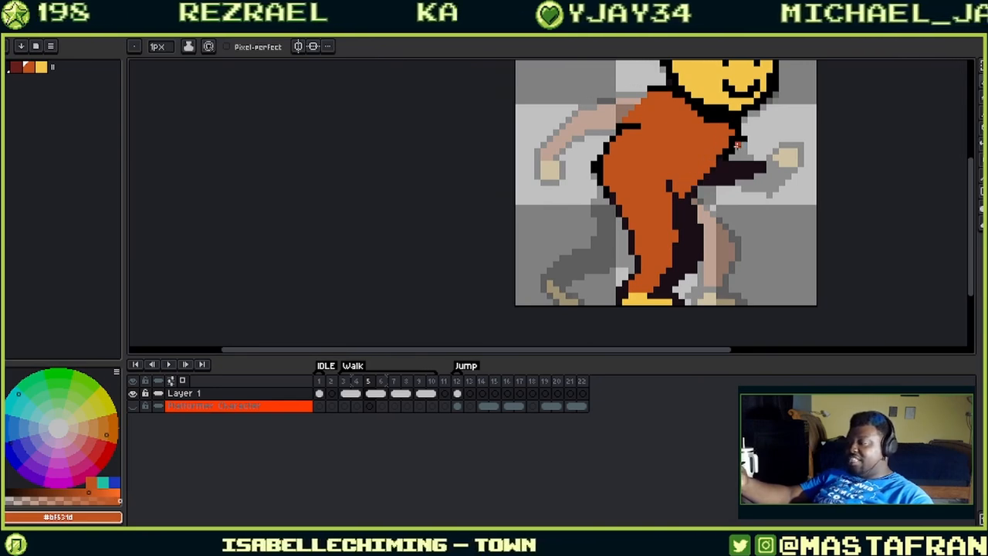
drag(767, 159, 735, 192)
alt+click(695, 197)
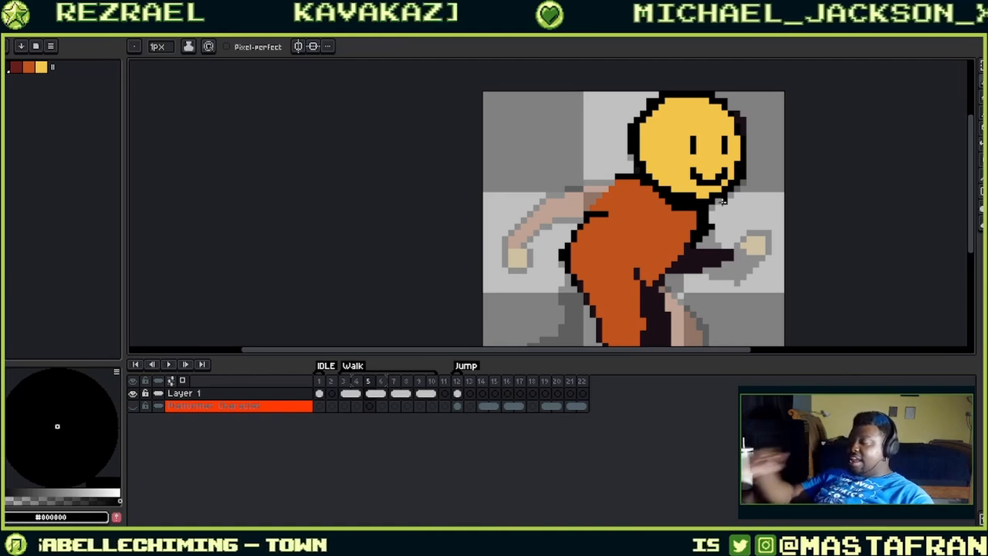
drag(691, 255, 717, 176)
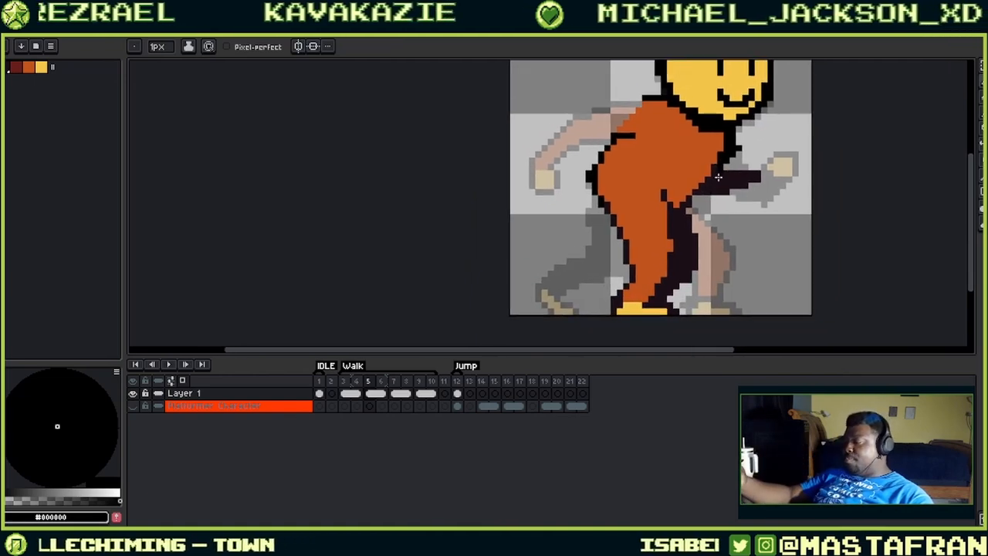
drag(749, 229, 743, 242)
- Paint the near hand in yellow over the upper thigh and outline the bent near arm across the torso in black
alt+click(649, 243)
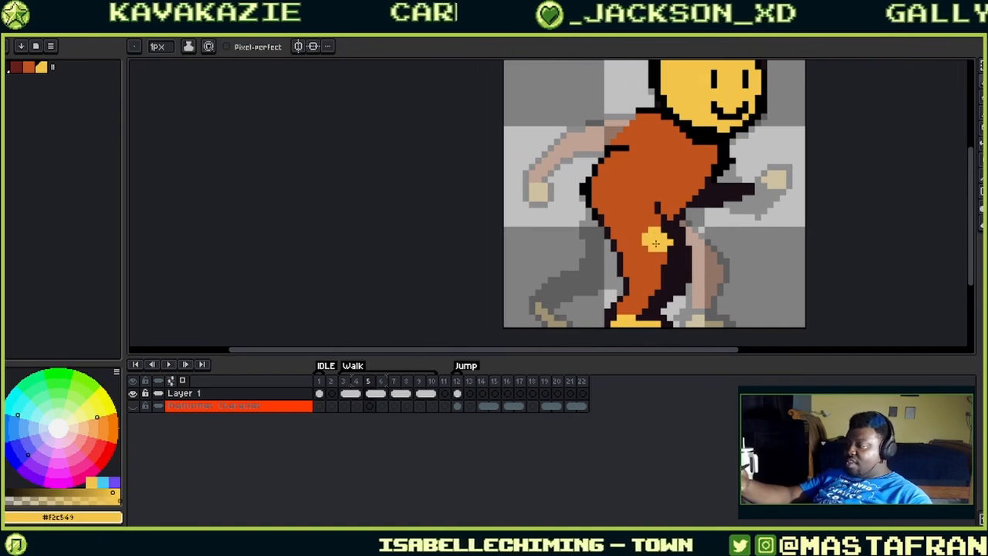
scroll(664, 240, up, 3)
alt+click(620, 198)
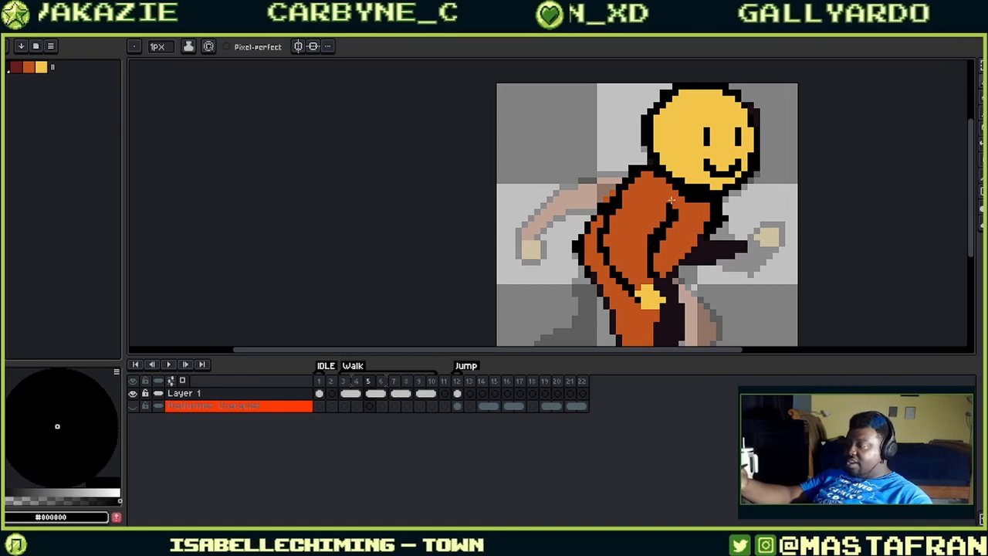
drag(671, 265, 707, 224)
- Draw a downward-bent far forearm in near-black in front of the thigh and give it a small yellow hand
alt+click(715, 217)
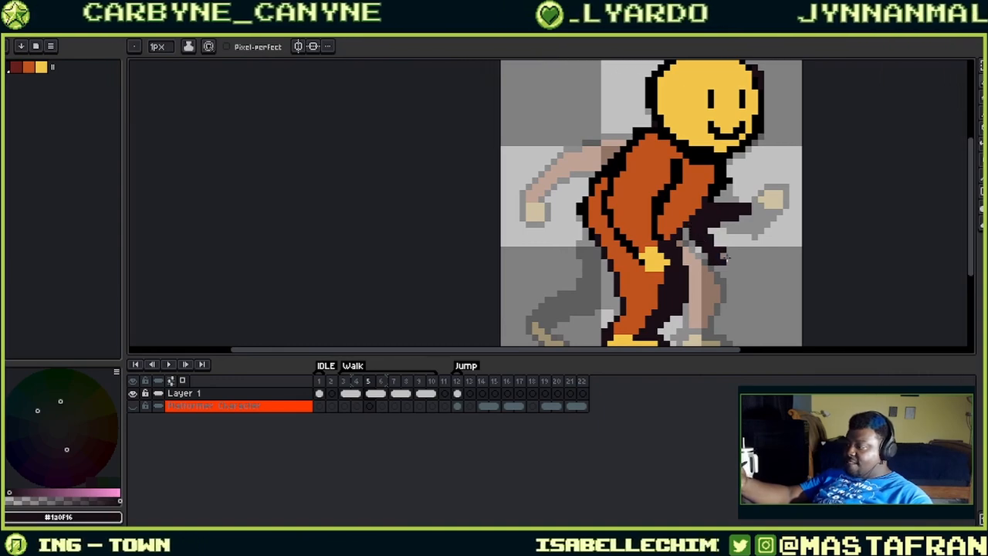
alt+click(716, 123)
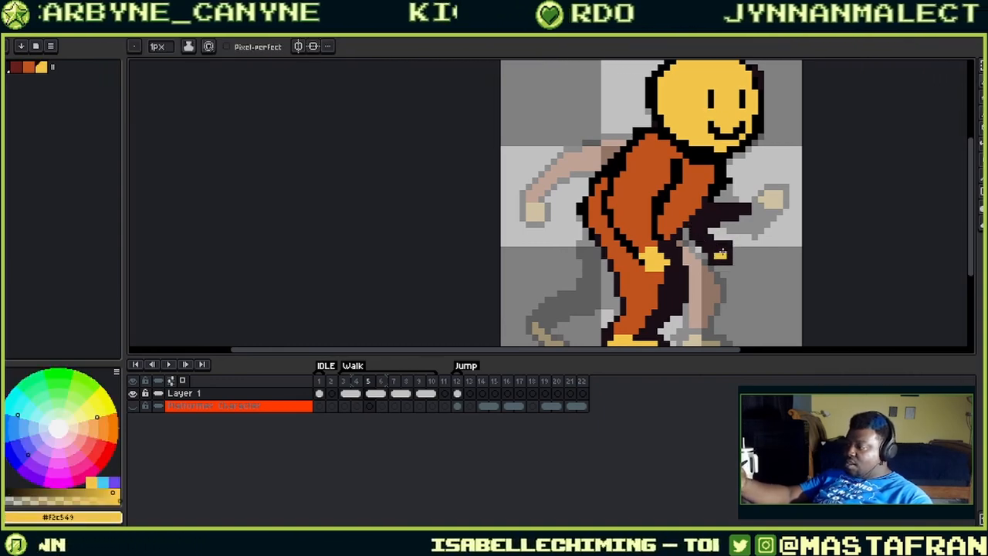
key(alt)
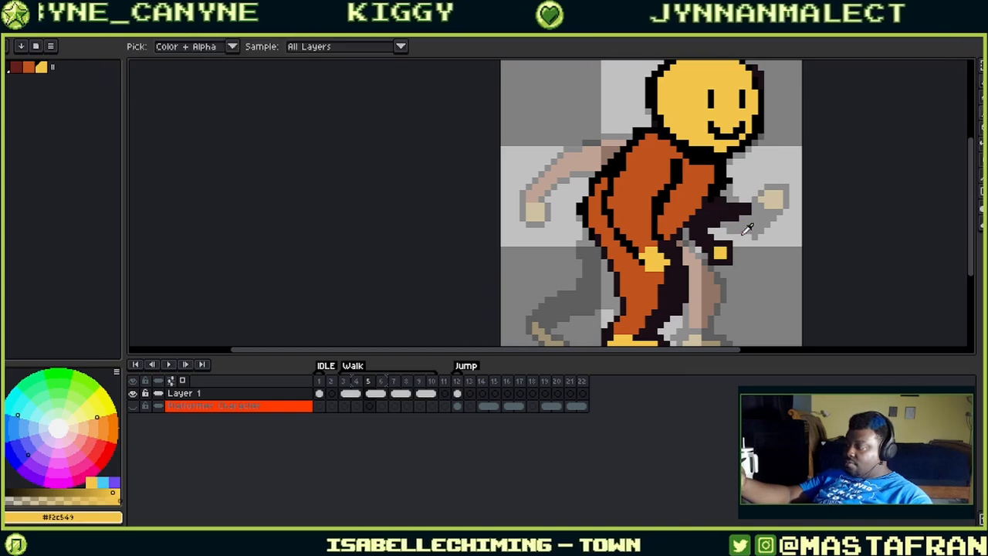
- Erase the old forward-reaching far arm, and tidy the chest front and sleeve edge with orange and near-black
alt+click(785, 267)
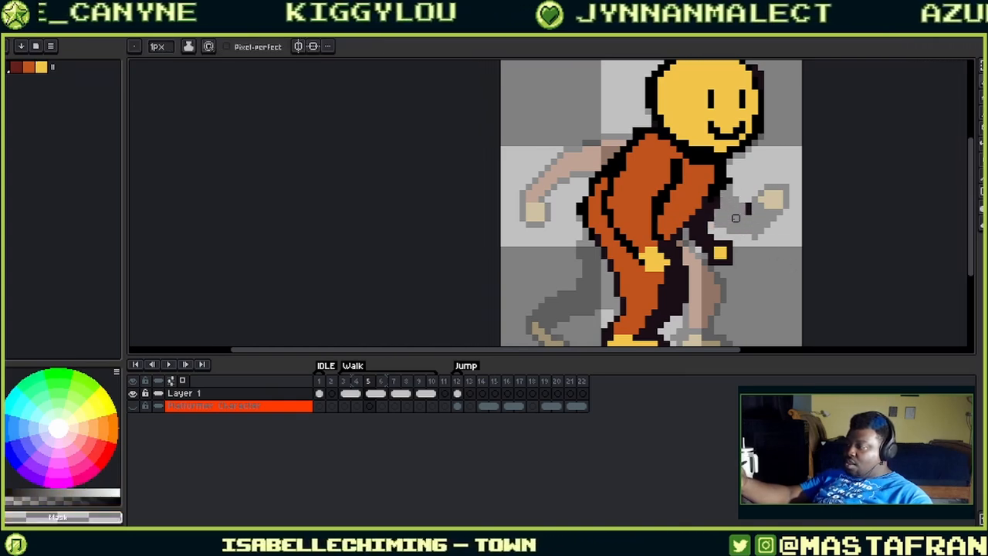
alt+click(715, 180)
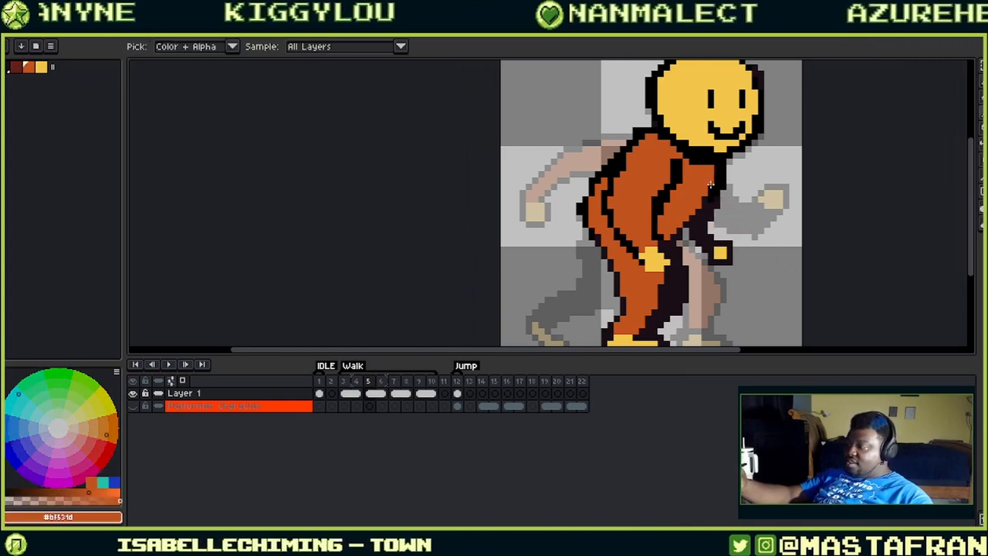
scroll(753, 235, right, 1)
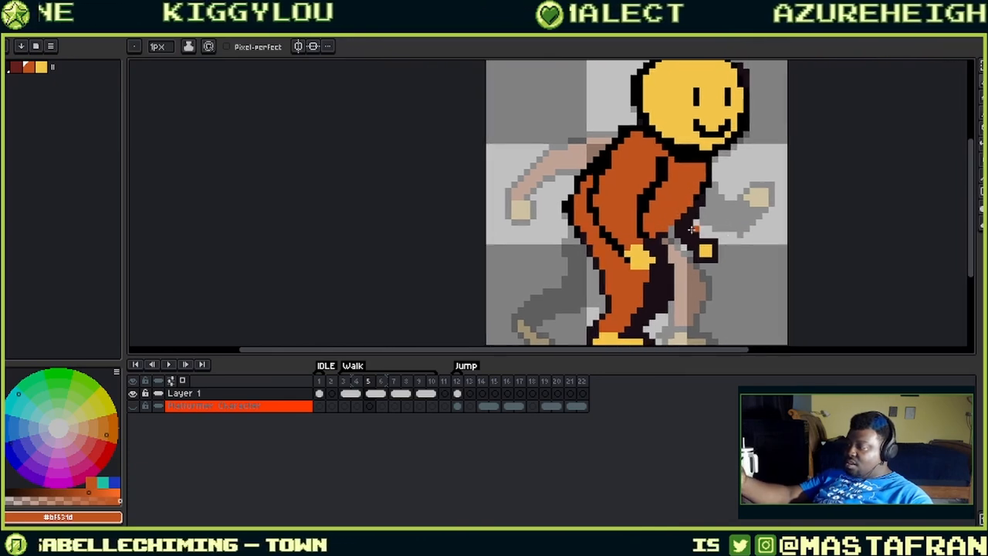
alt+click(669, 229)
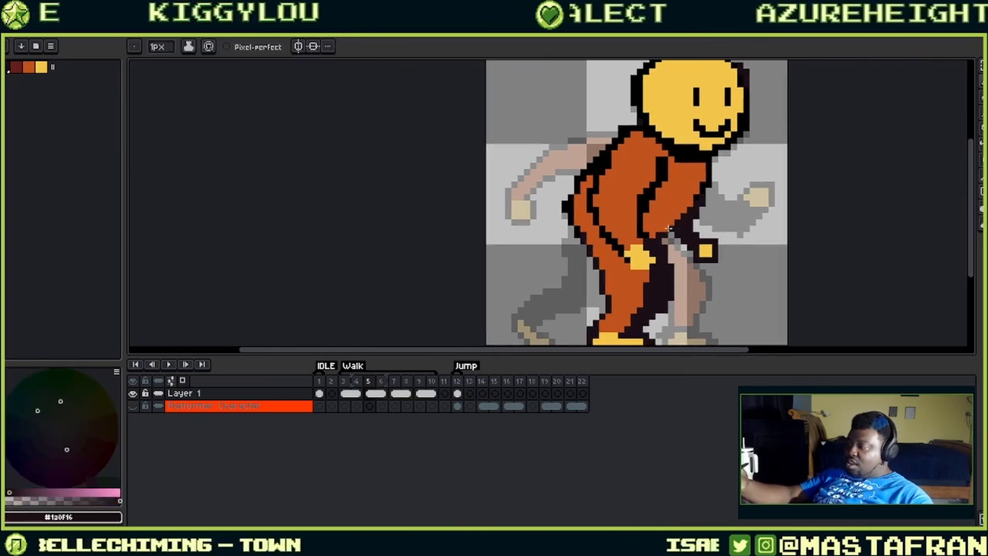
- Reuse the finished pose from walk frames 5 and 6 as linked cels in frames 9 and 10
click(382, 394)
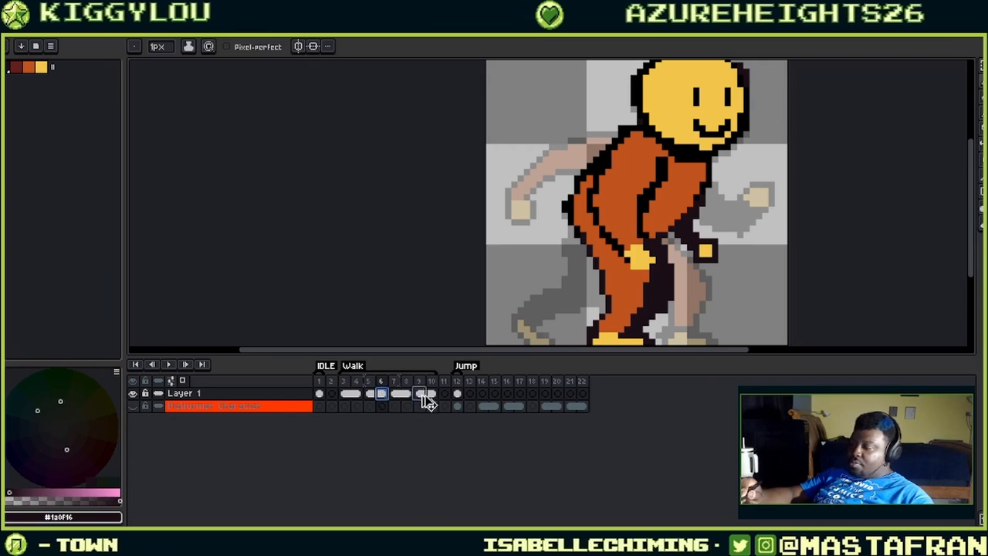
click(422, 394)
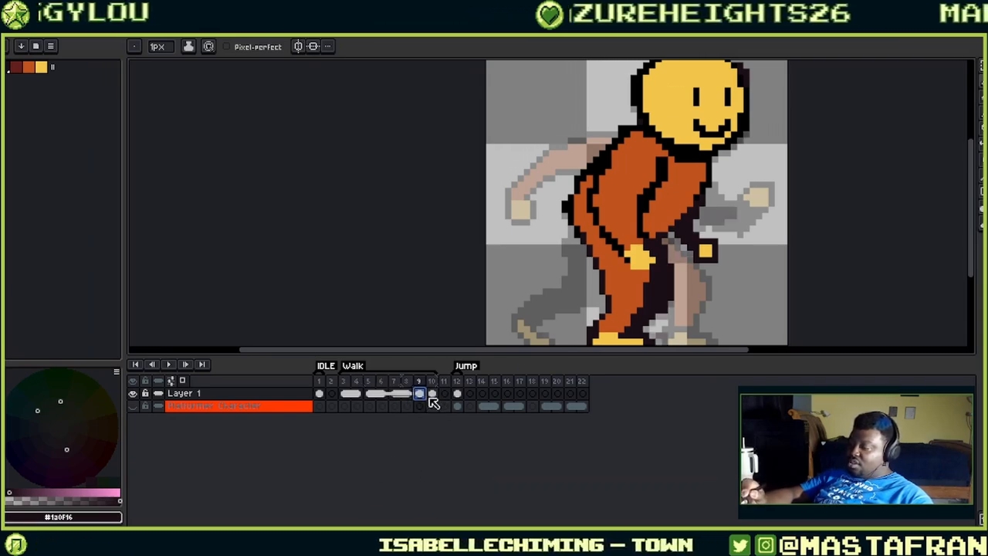
click(431, 395)
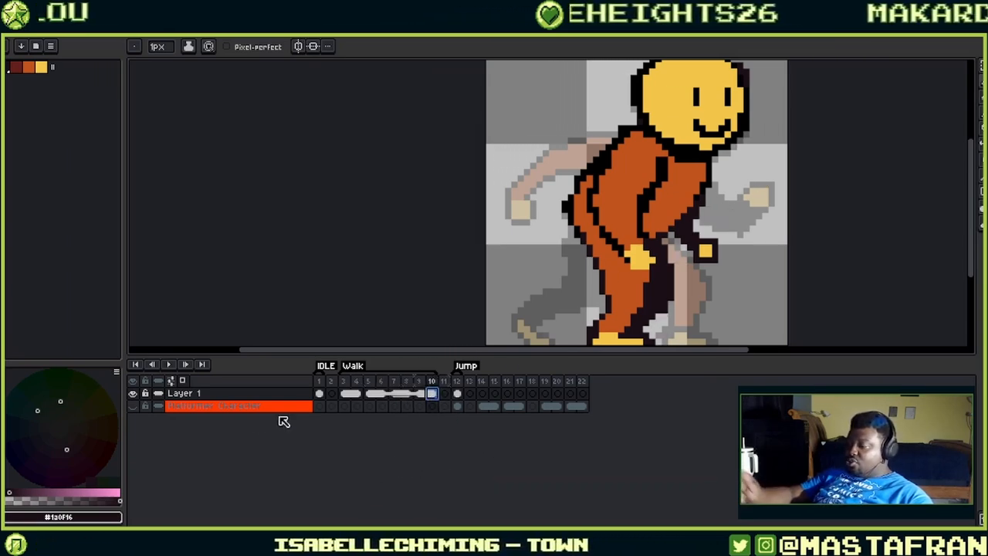
- Play back the walk animation to check how the poses flow
click(171, 364)
drag(831, 172, 695, 193)
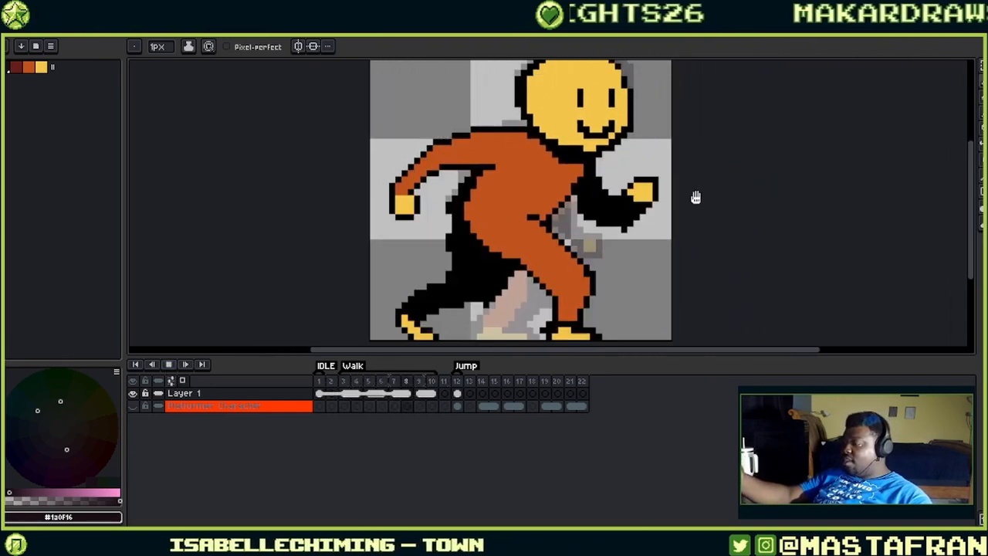
drag(757, 188, 719, 196)
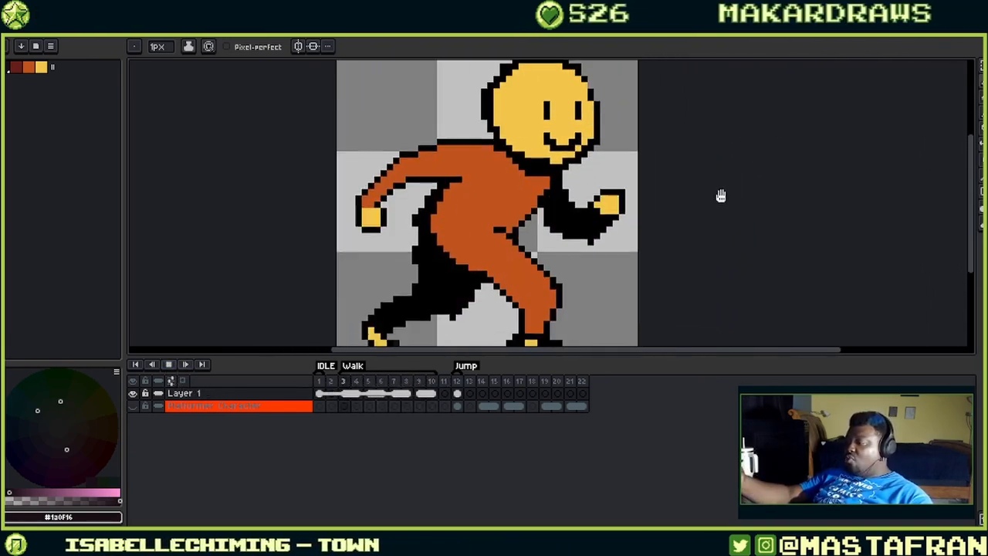
scroll(726, 195, down, 2)
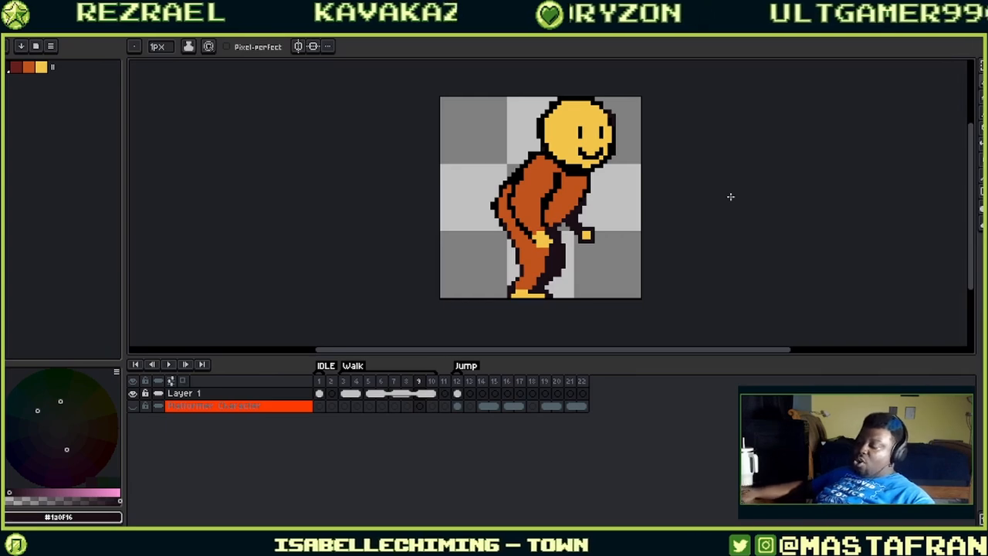
- Unlink the frame 9 and 10 cels from the earlier pose and link them to each other
right_click(424, 395)
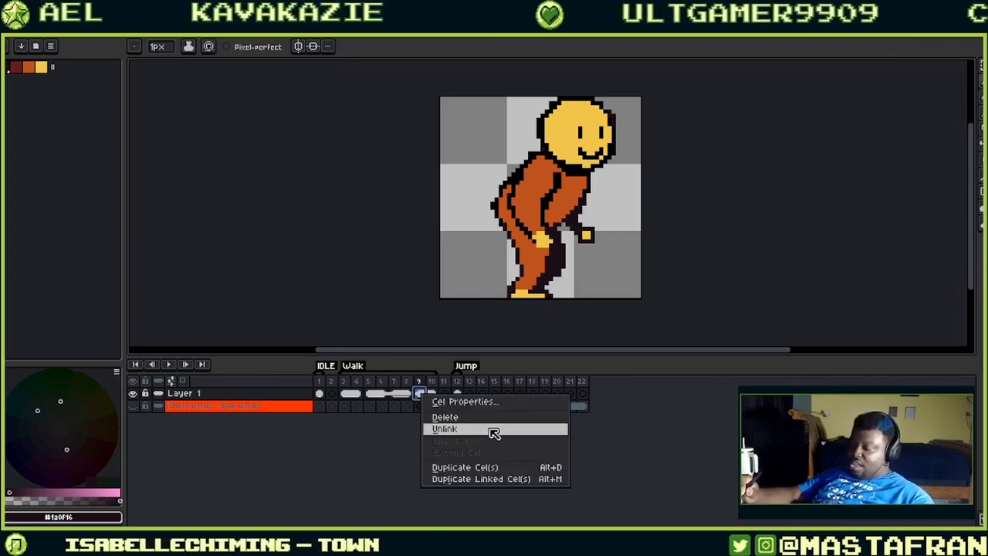
click(494, 431)
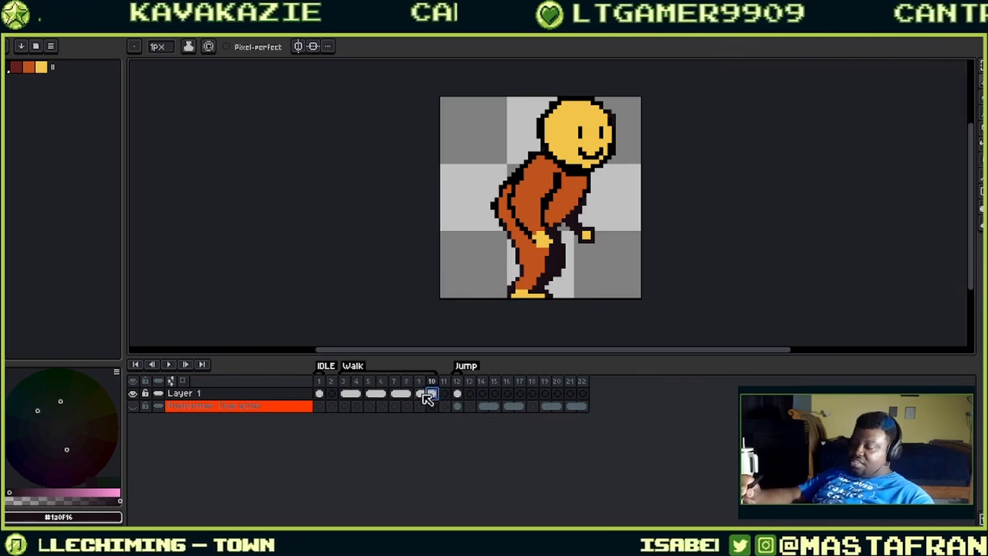
drag(612, 261, 632, 262)
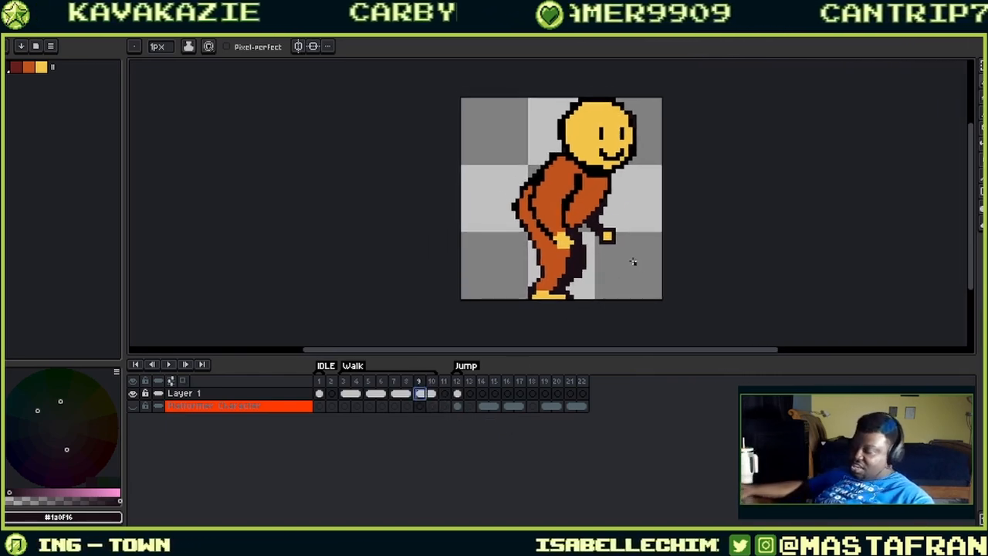
- Repaint the back of the near leg on frame 9 in near-black, from below the thigh down to the heel
scroll(633, 261, up, 1)
drag(508, 292, 578, 268)
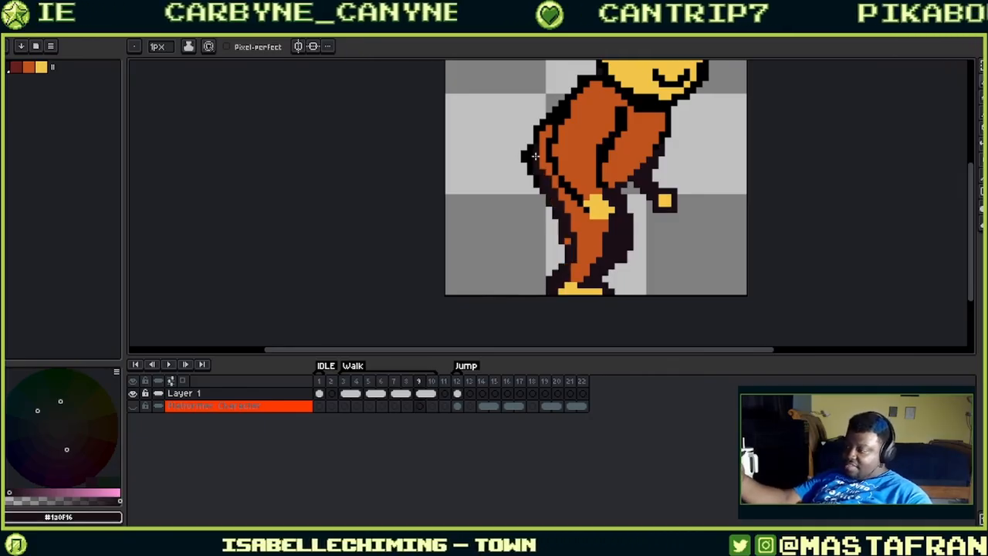
key(v)
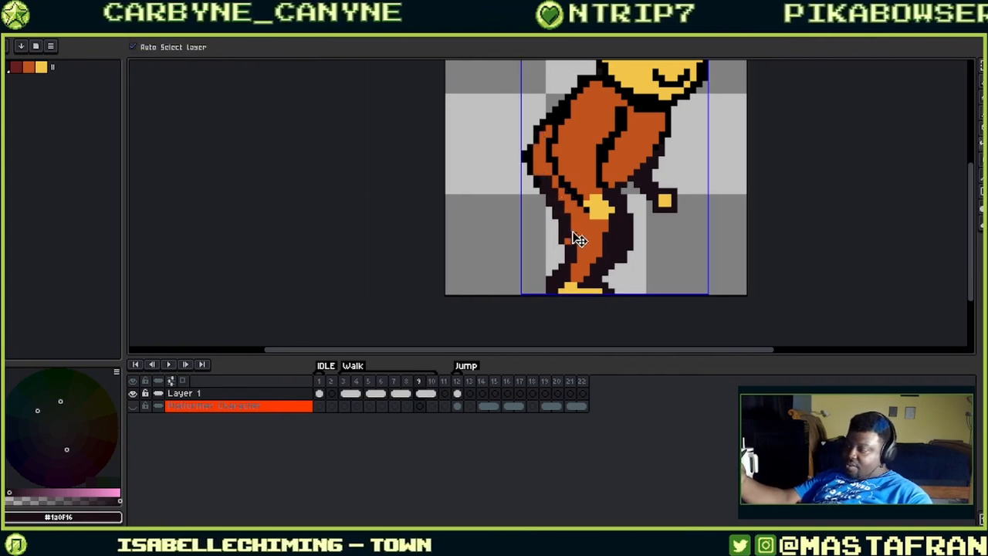
key(b)
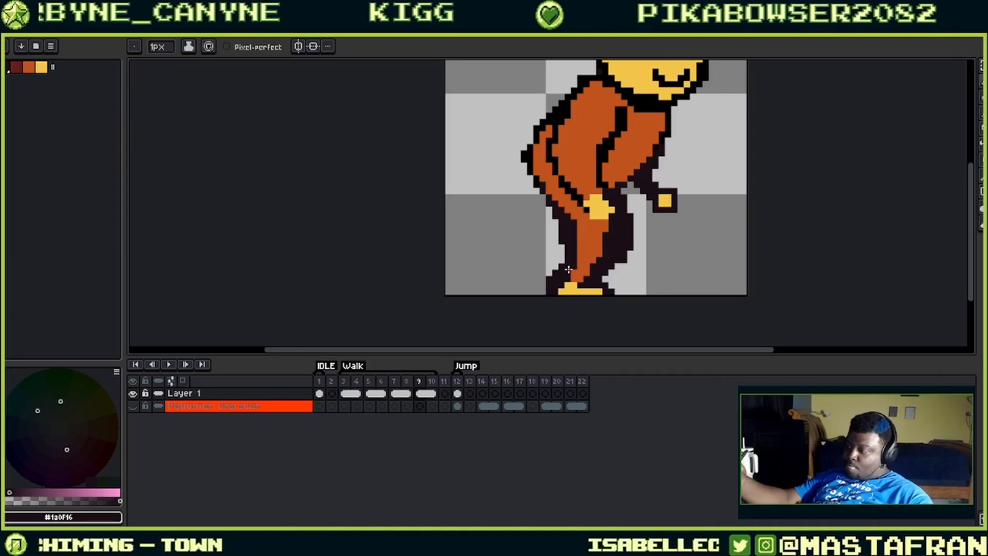
- Fill out the near lower leg on frame 9 in orange and tidy its yellow foot and near-black rear outline
alt+click(605, 290)
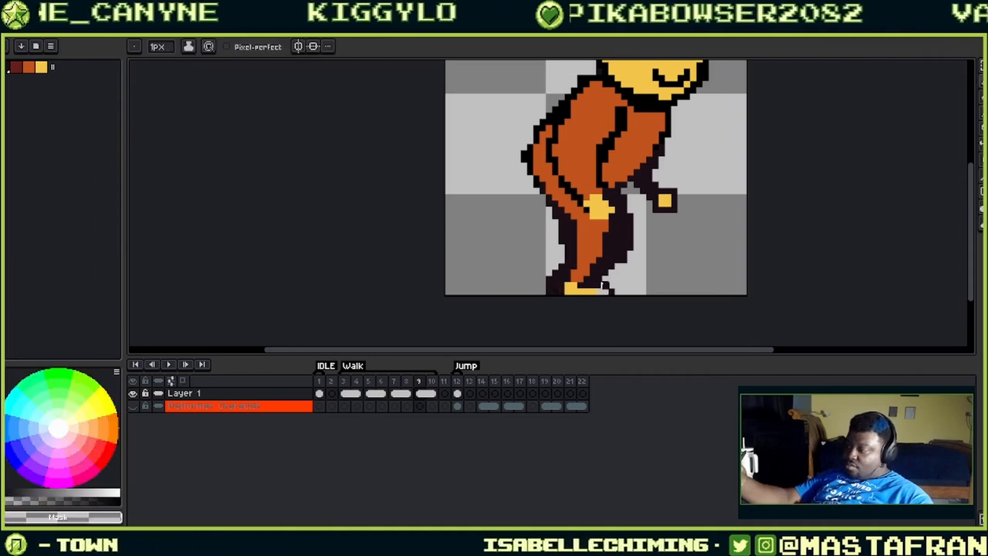
alt+click(602, 290)
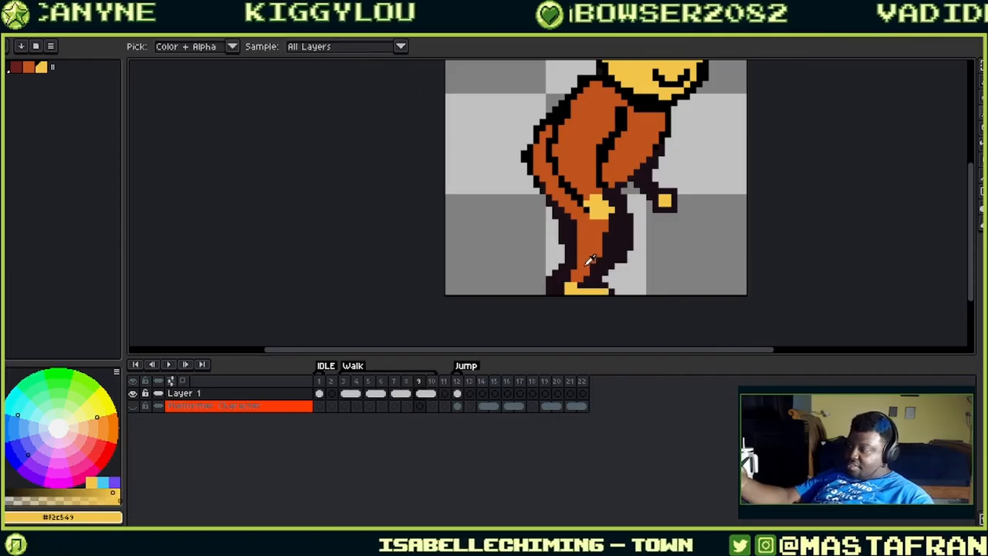
alt+click(593, 273)
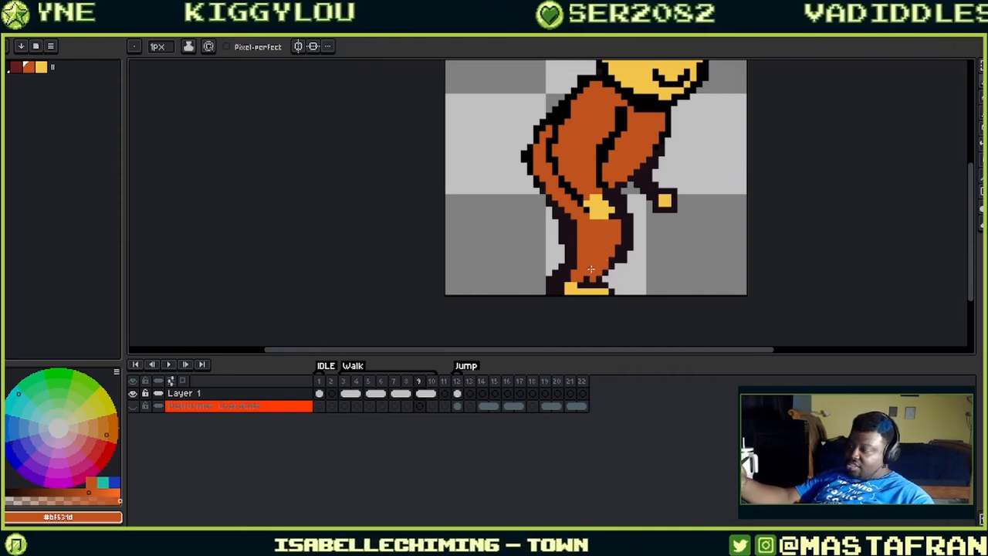
alt+click(574, 228)
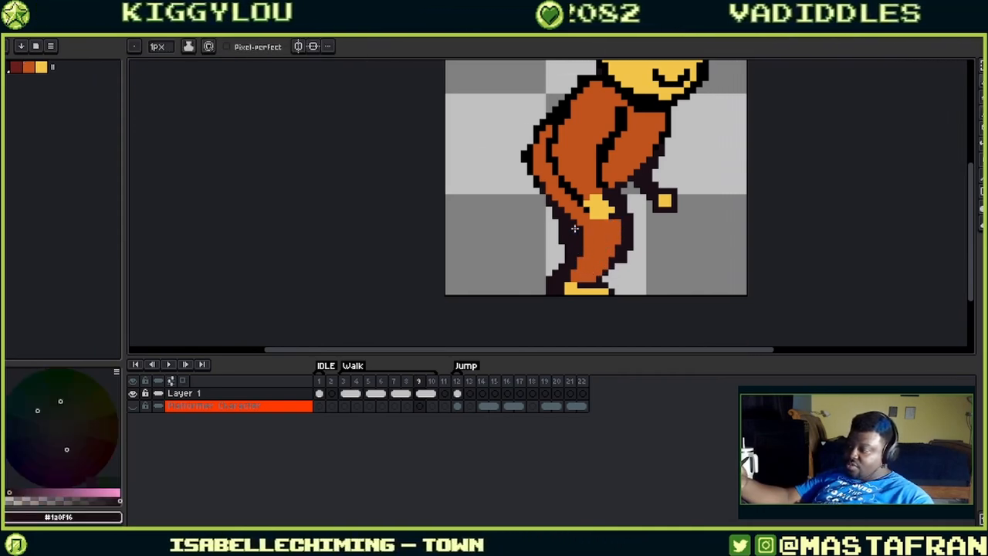
alt+click(558, 234)
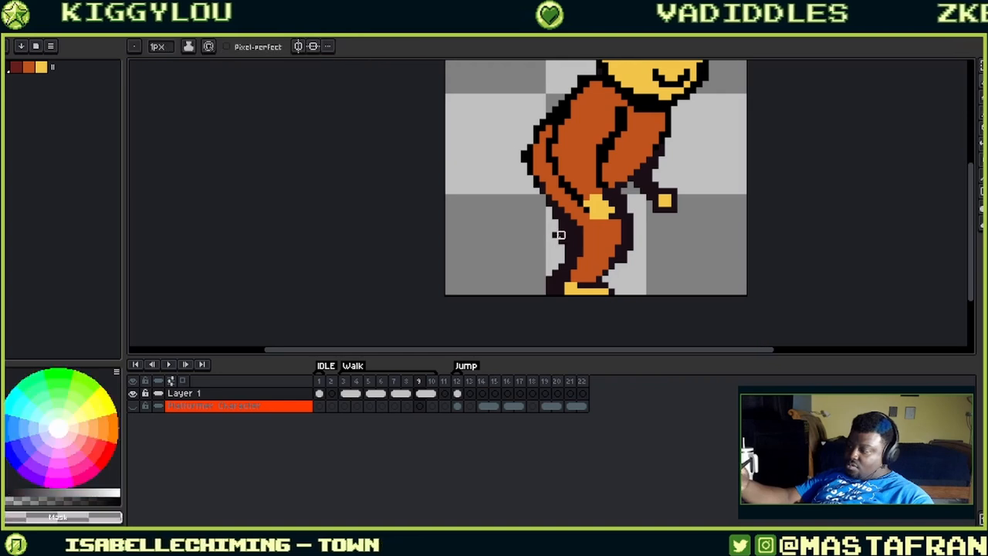
- Redraw the near arm on frame 9 reaching forward to the front hand, with black and near-black outlines and orange fill
drag(586, 128, 555, 149)
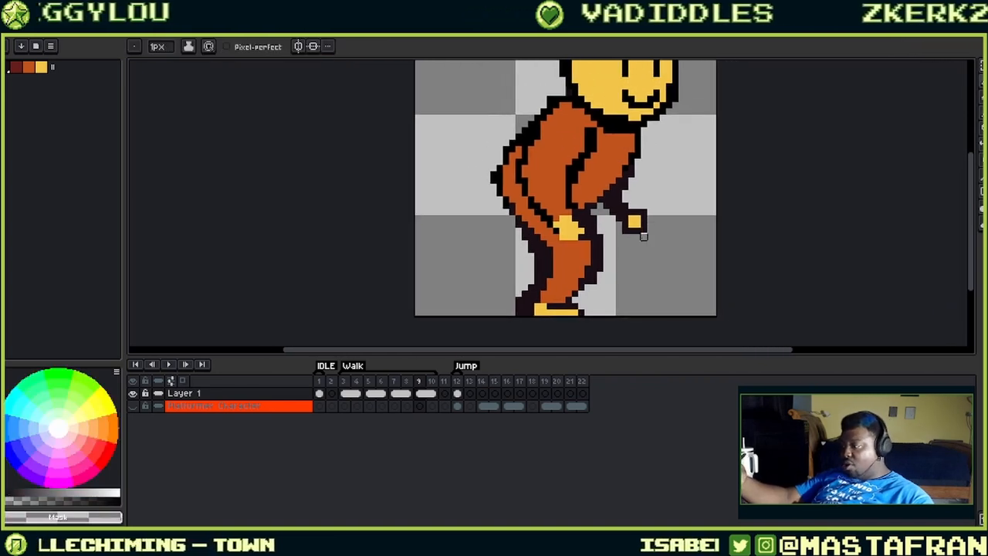
drag(636, 223, 649, 251)
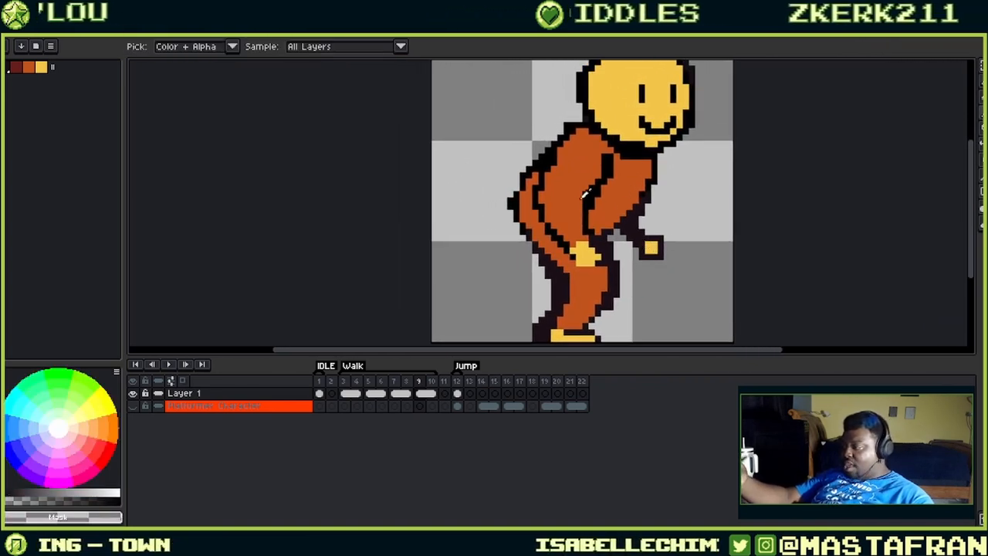
alt+click(606, 253)
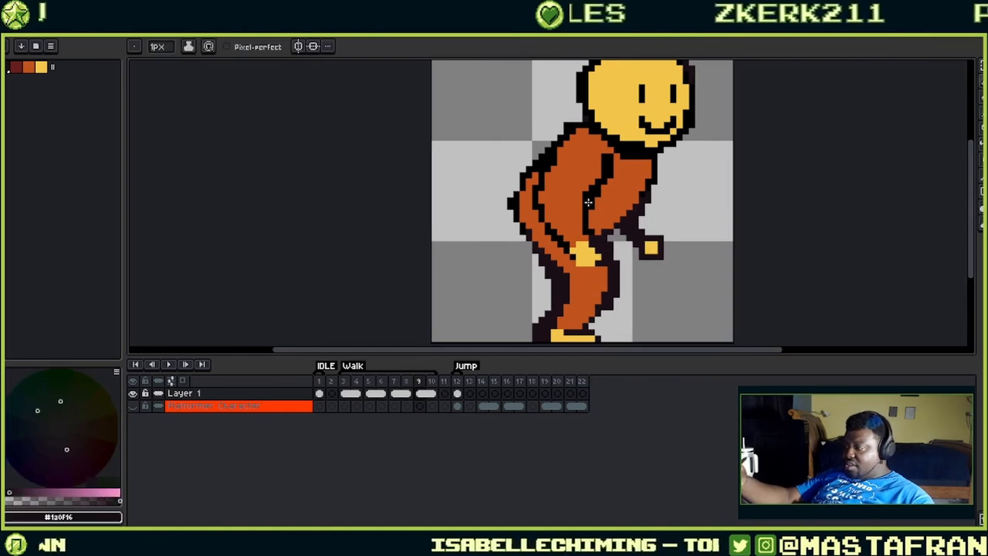
alt+click(604, 170)
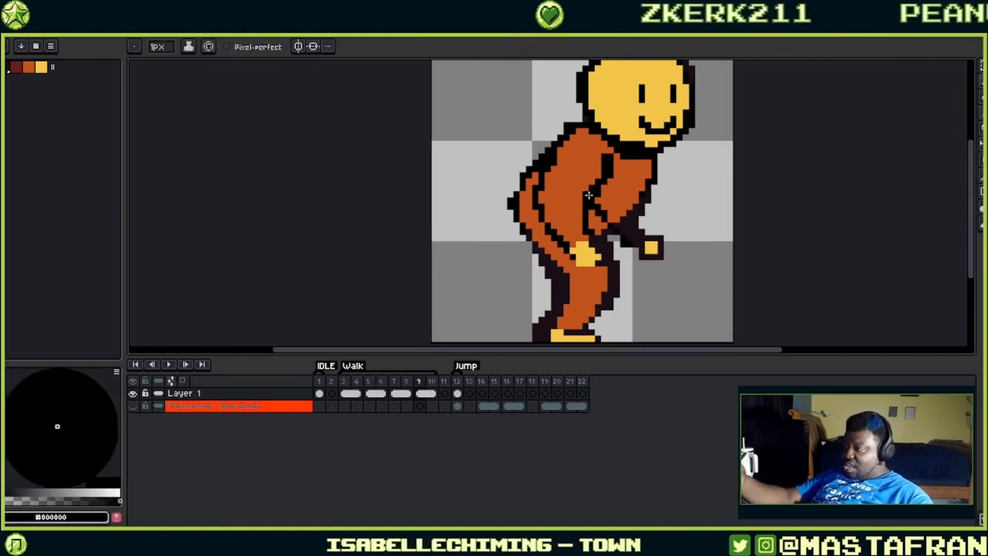
alt+click(622, 199)
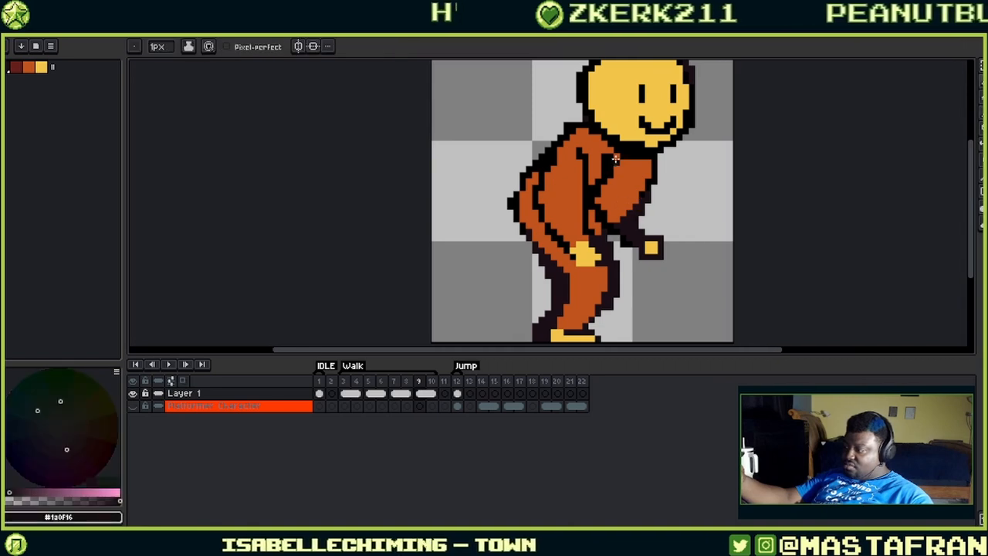
alt+click(617, 199)
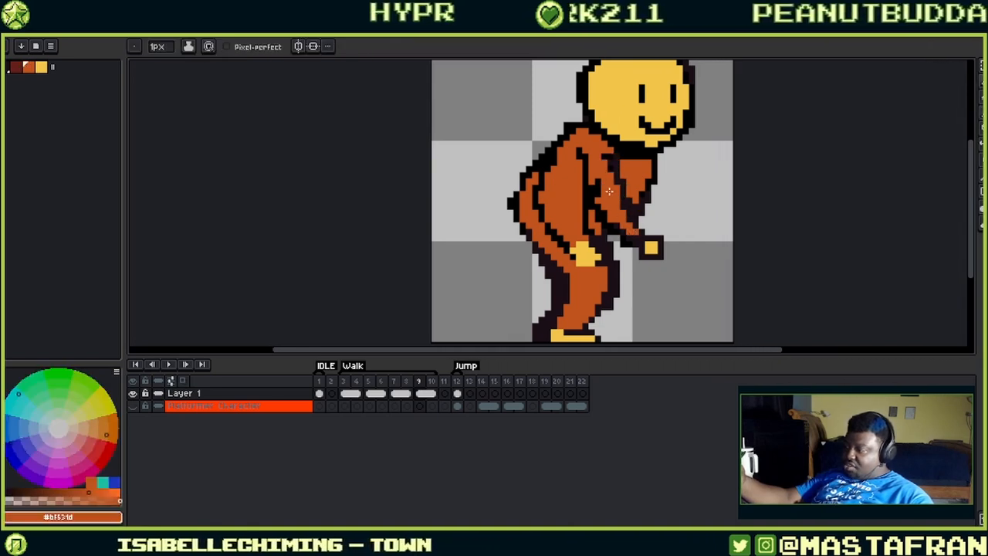
click(584, 161)
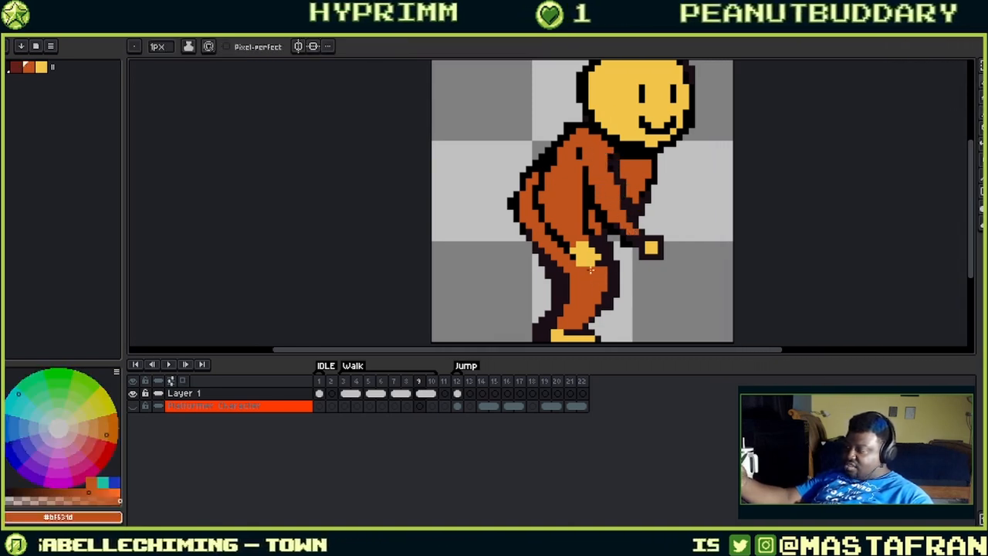
- Paint over the old rear arm and its hand in orange, and block in a black far elbow behind the back
mouse_move(583, 245)
mouse_down()
mouse_move(595, 255)
mouse_move(571, 250)
mouse_move(546, 225)
mouse_up()
mouse_move(543, 167)
mouse_down()
mouse_move(537, 185)
mouse_move(558, 244)
mouse_up()
click(536, 206)
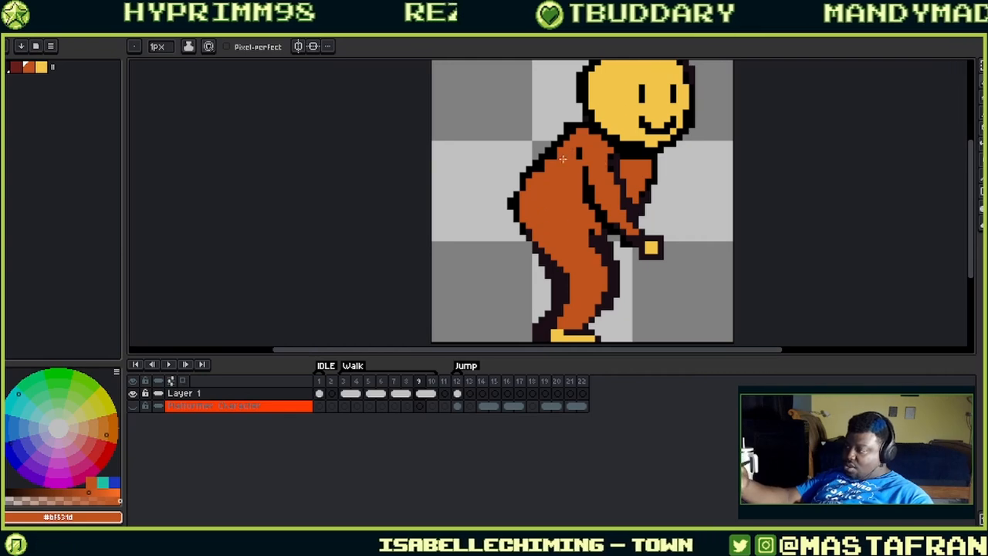
alt+click(541, 149)
mouse_move(517, 175)
mouse_down()
mouse_move(561, 131)
mouse_move(516, 174)
mouse_move(529, 151)
mouse_up()
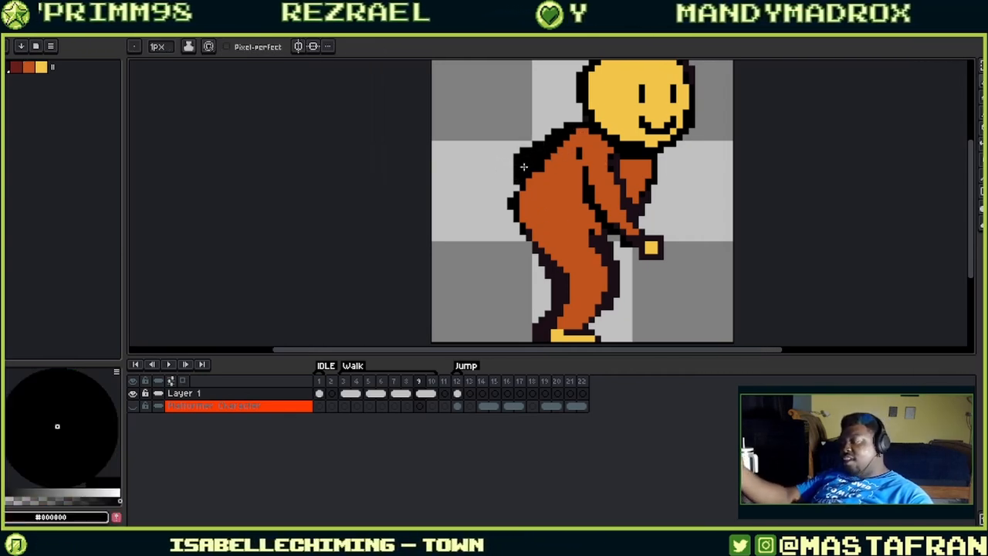
- Widen the forward arm in orange on frame 9, edging its front in near-black and redrawing its rear line in black
mouse_move(654, 215)
mouse_down()
mouse_move(672, 232)
mouse_move(647, 214)
mouse_up()
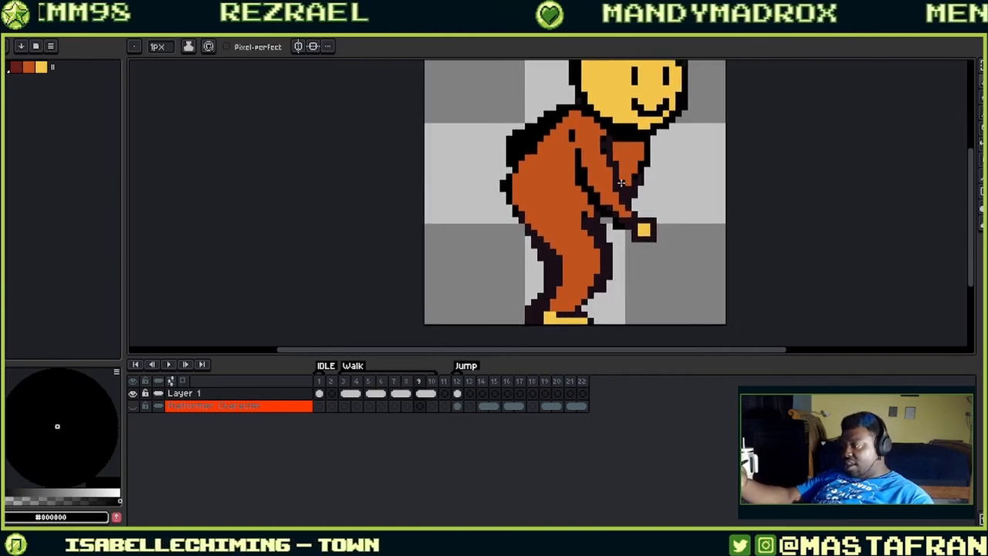
alt+click(630, 157)
drag(628, 170, 628, 184)
key(ctrl+z)
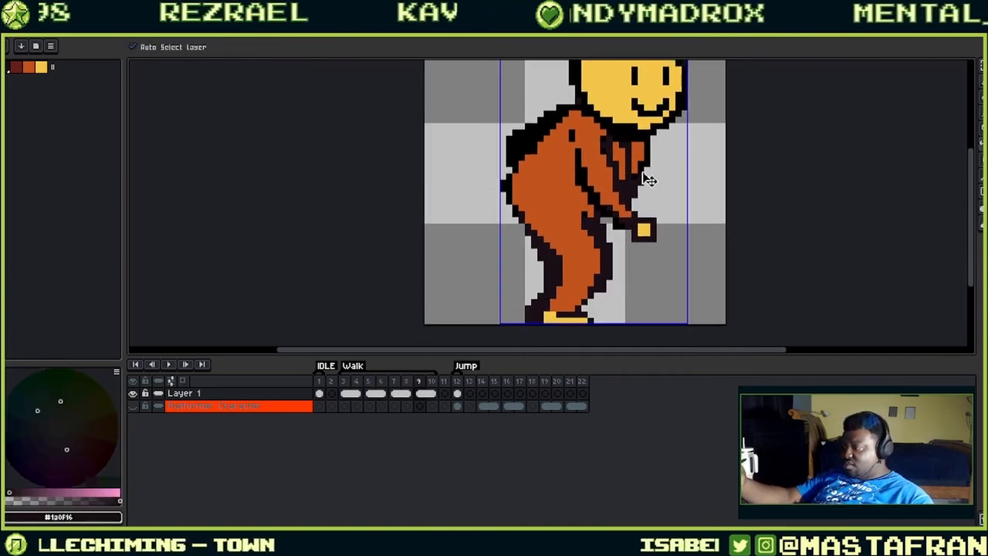
drag(628, 140, 628, 164)
alt+click(622, 153)
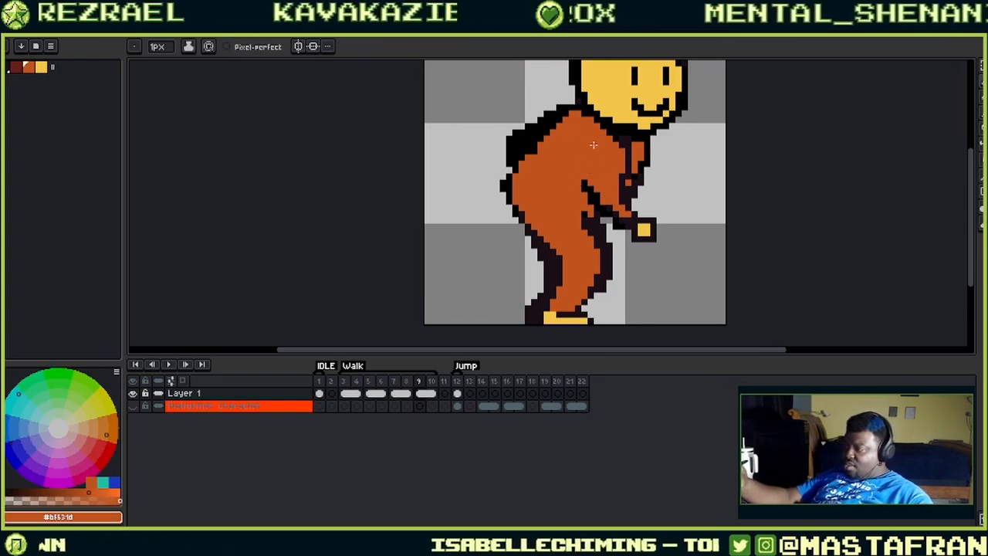
alt+click(592, 179)
drag(590, 193, 590, 145)
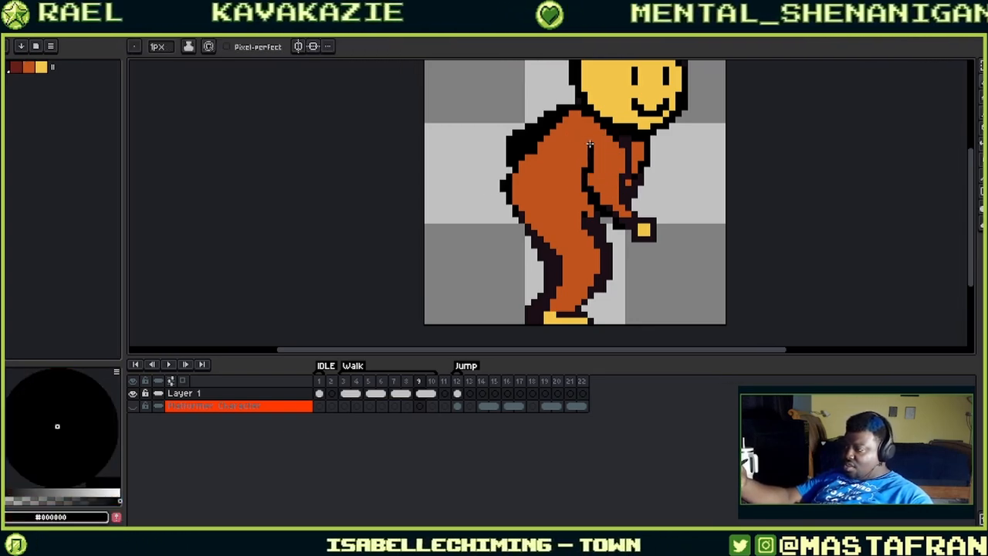
- Touch up the near-black outline at the front of the hip and trim the top of the arm's rear line with orange
drag(669, 187, 642, 169)
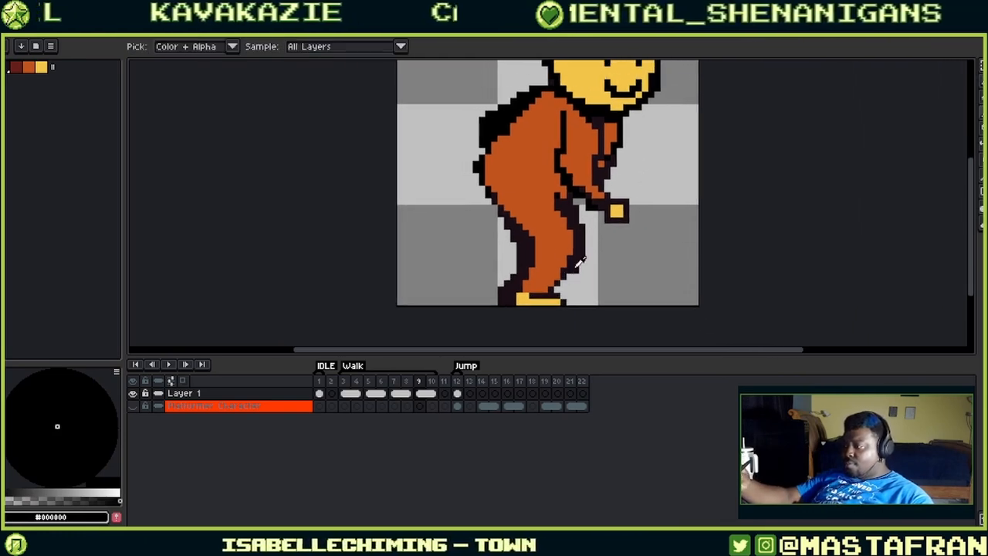
alt+click(578, 263)
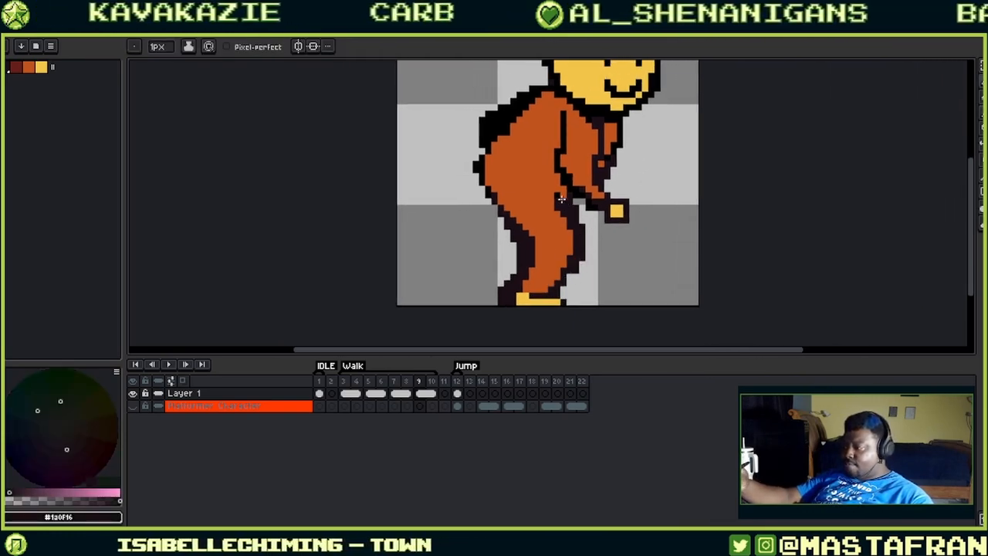
drag(643, 157, 581, 217)
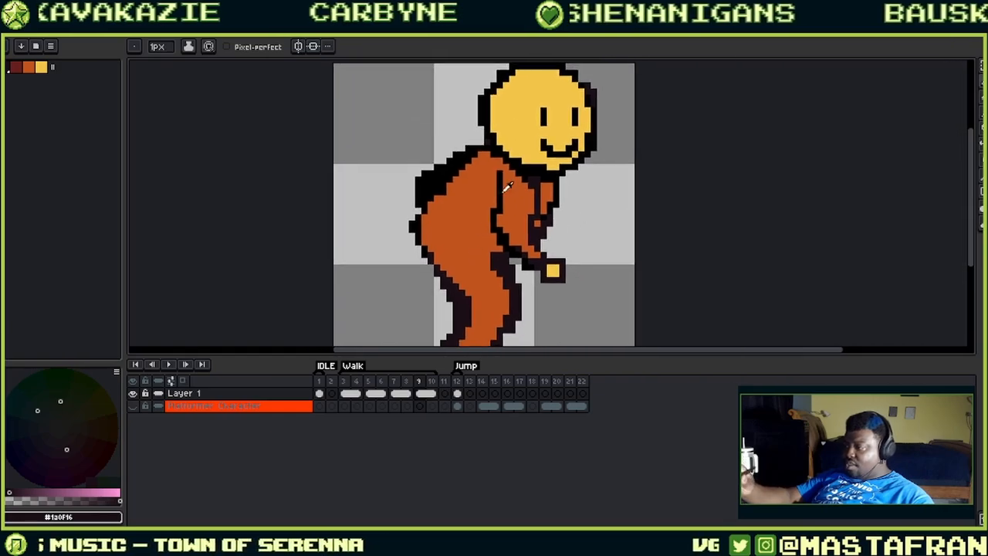
alt+click(502, 190)
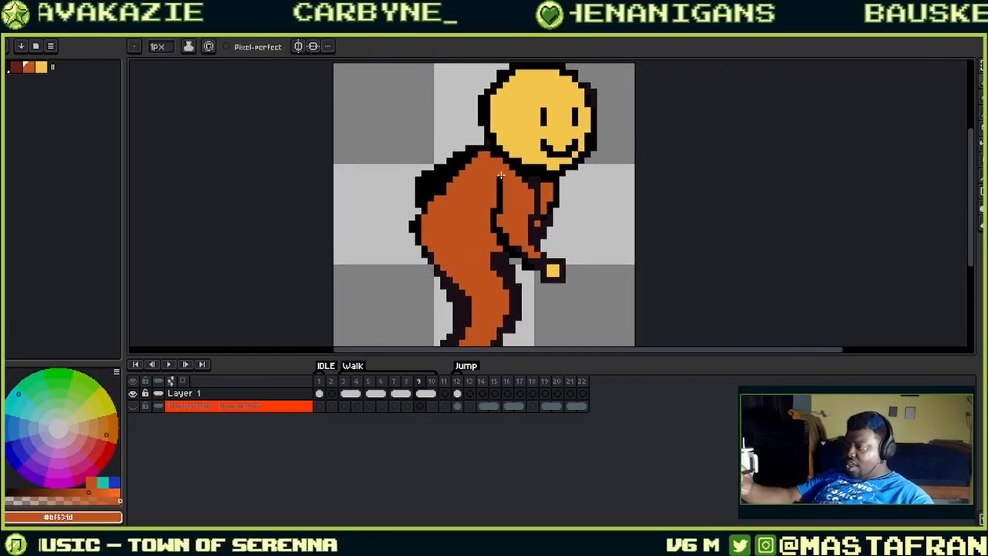
- Play back the walk animation to check the reworked frame 9 pose in motion
click(171, 365)
drag(738, 161, 715, 118)
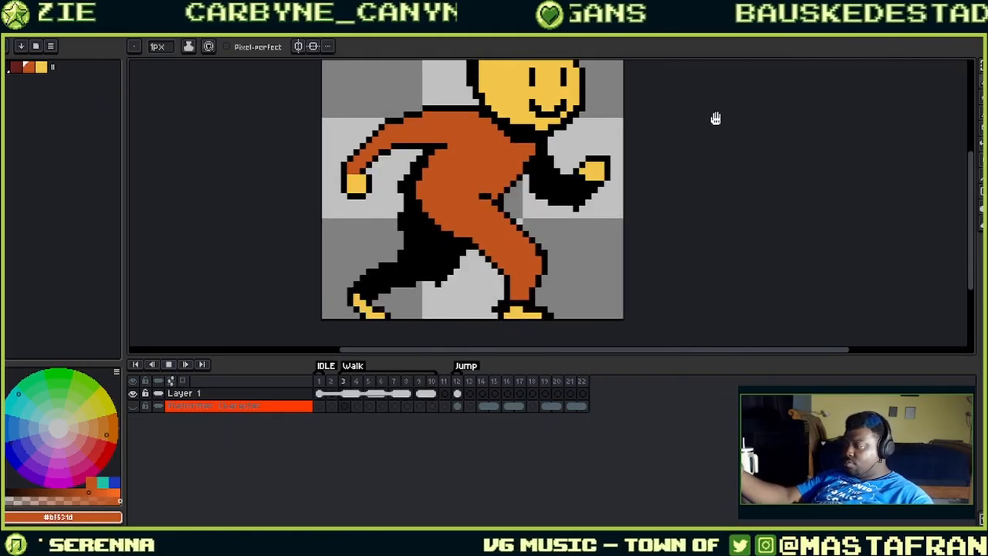
scroll(725, 119, down, 1)
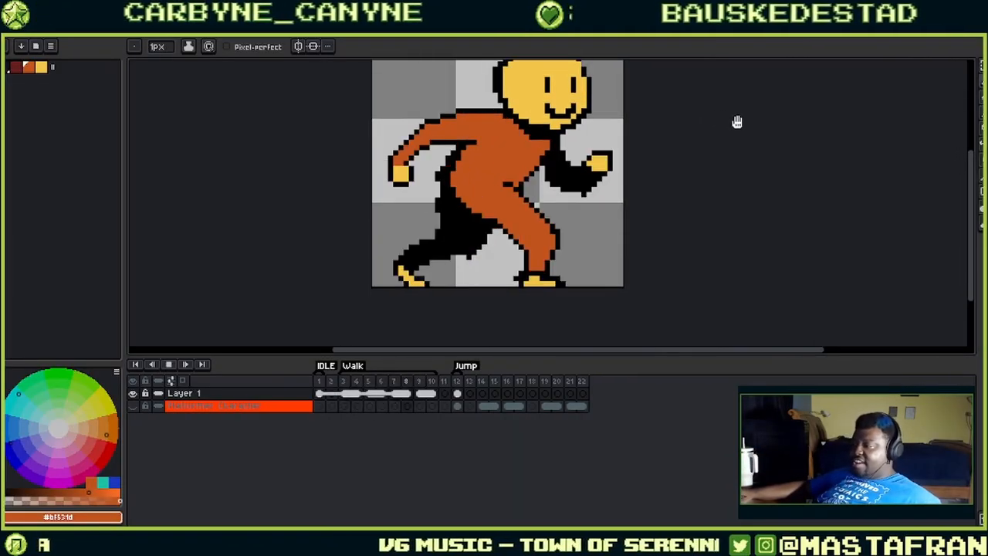
drag(732, 121, 709, 162)
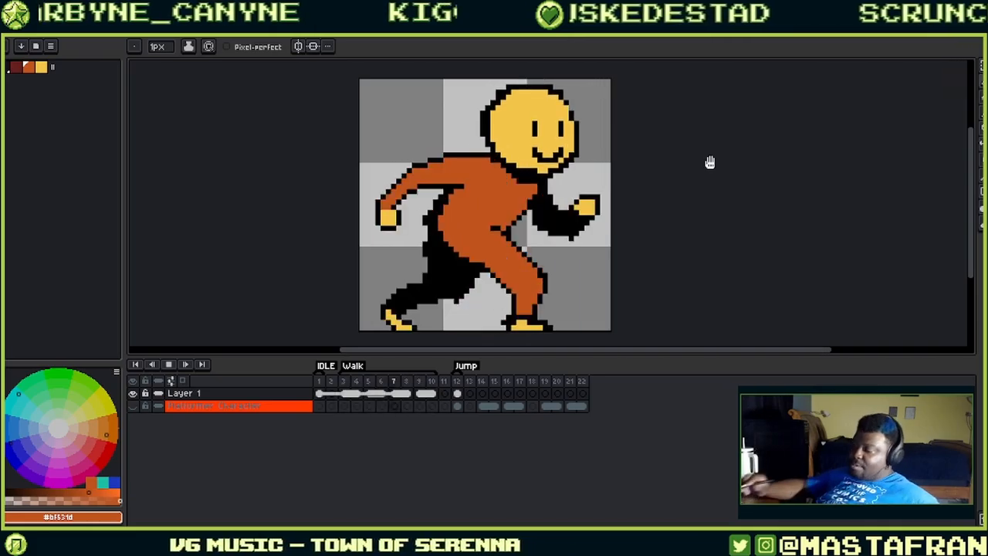
- Copy the outline section at the front of the head from frame 5 and paste it onto the head in frame 4
click(357, 394)
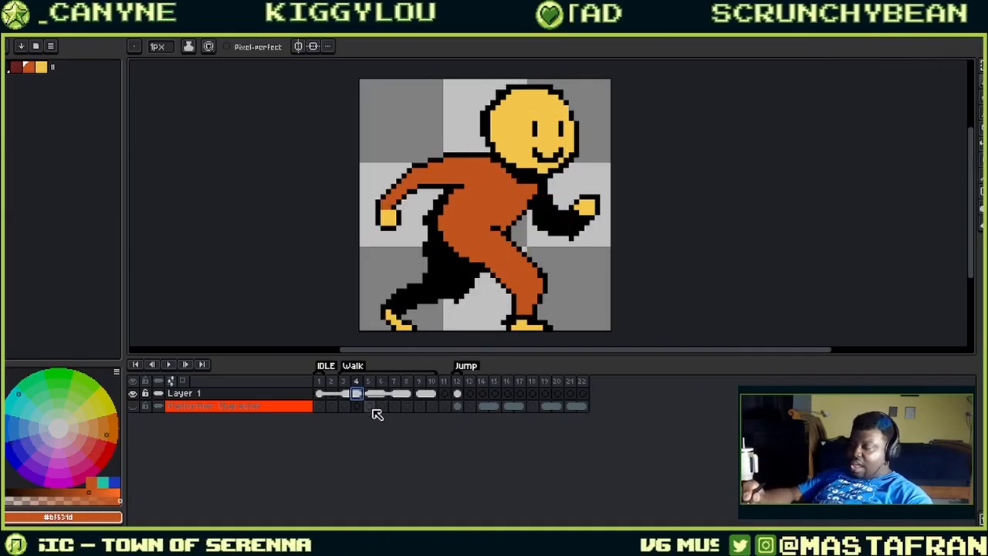
click(373, 393)
key(q)
drag(581, 97, 606, 121)
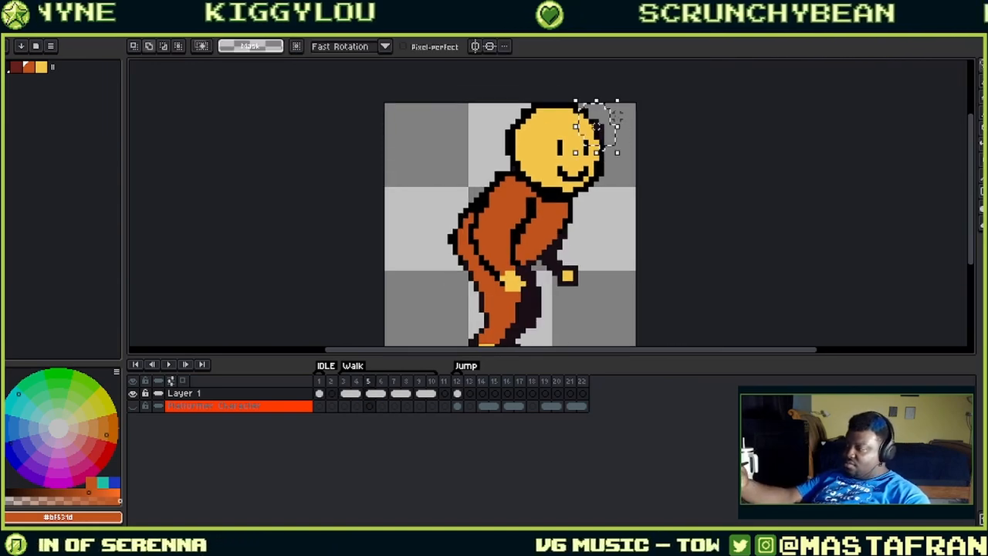
click(357, 393)
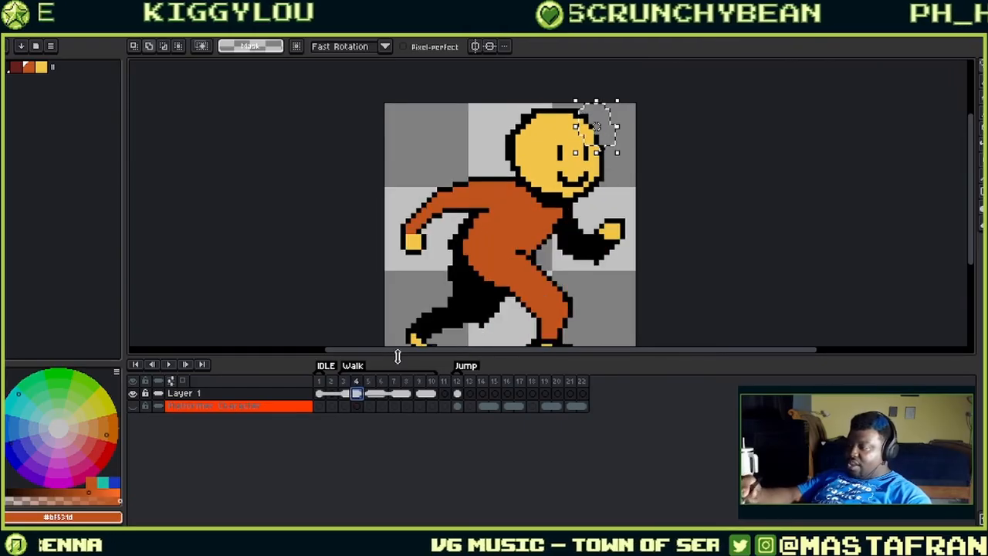
key(ctrl+v)
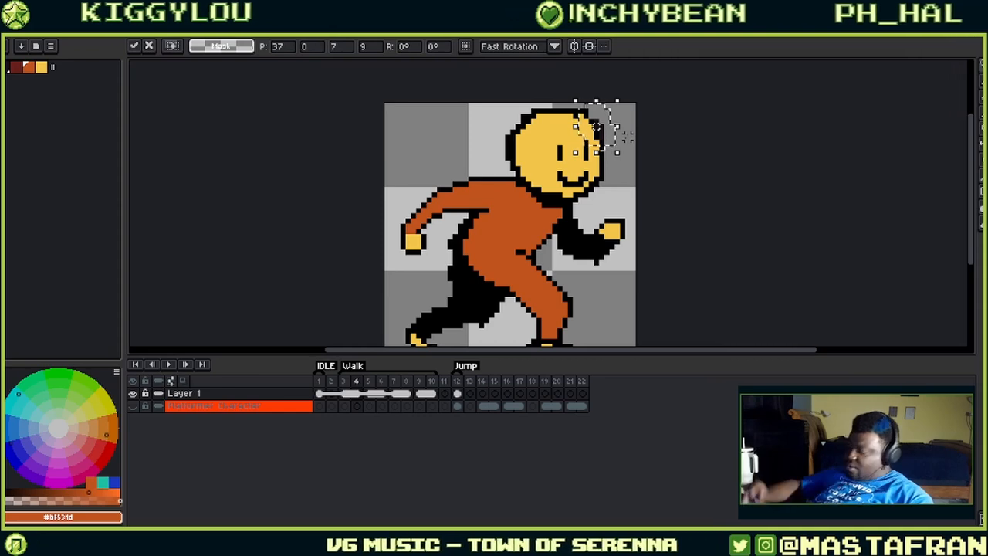
drag(626, 132, 623, 139)
key(ctrl+d)
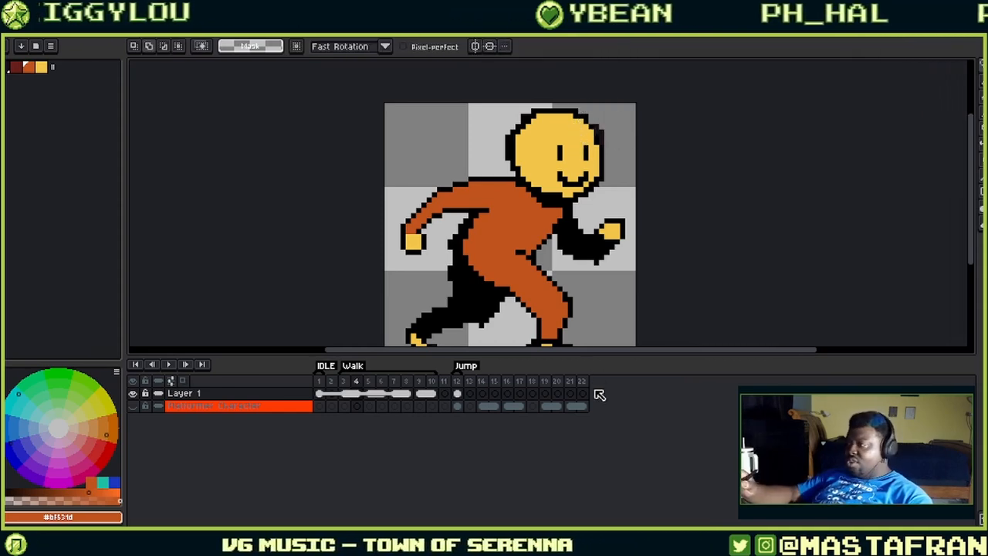
- Replay the walk animation from the start of the Walk tag to review the head outline and overall motion
click(168, 365)
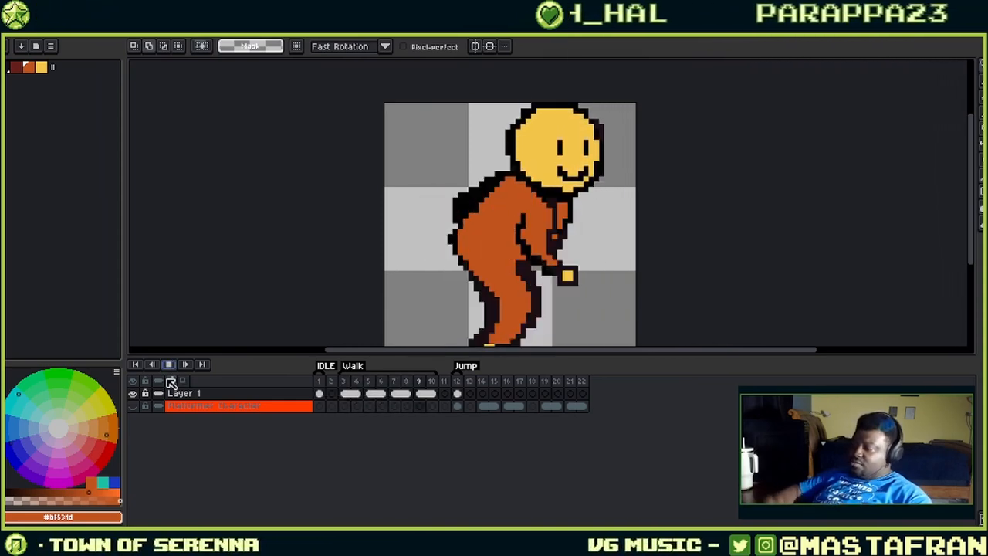
click(316, 393)
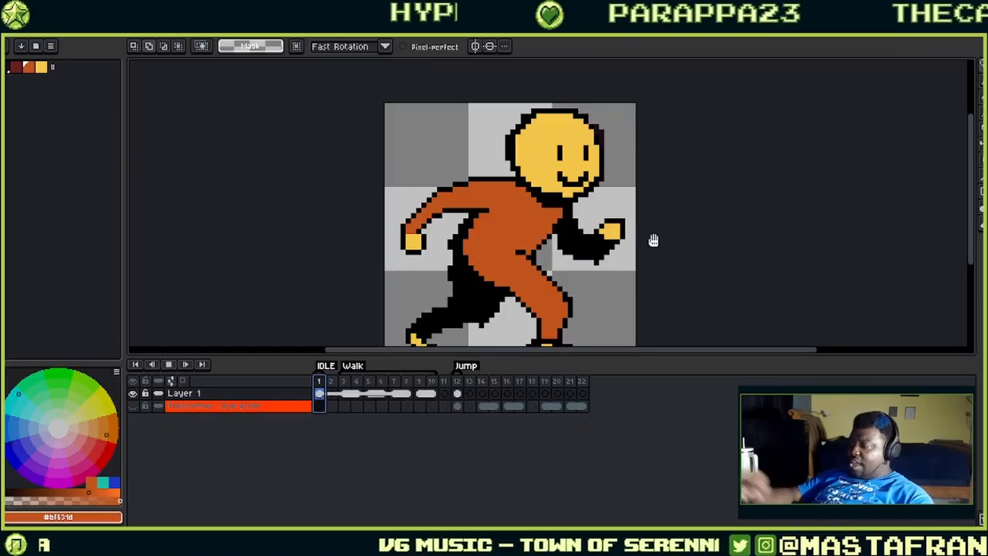
drag(653, 238, 644, 176)
click(343, 383)
key(Return)
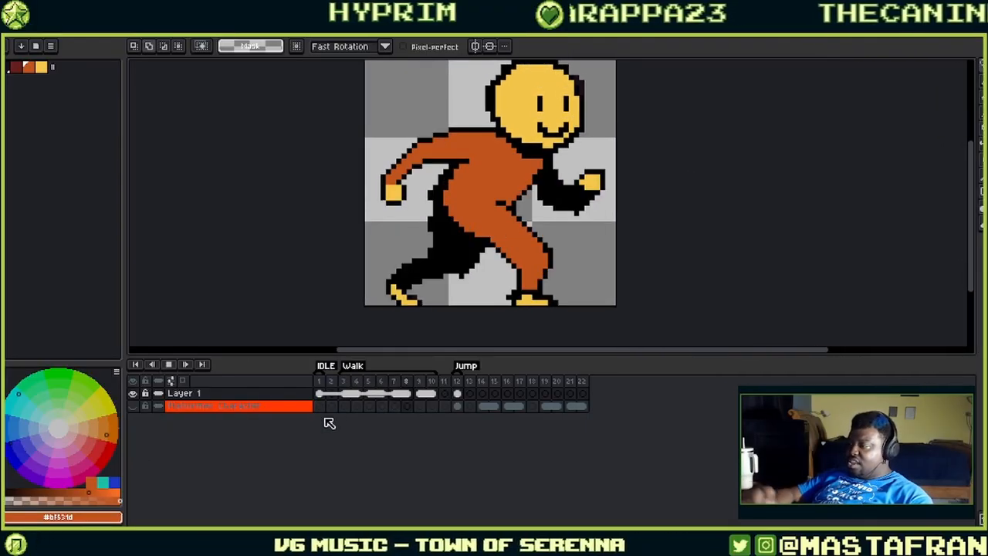
drag(675, 193, 653, 229)
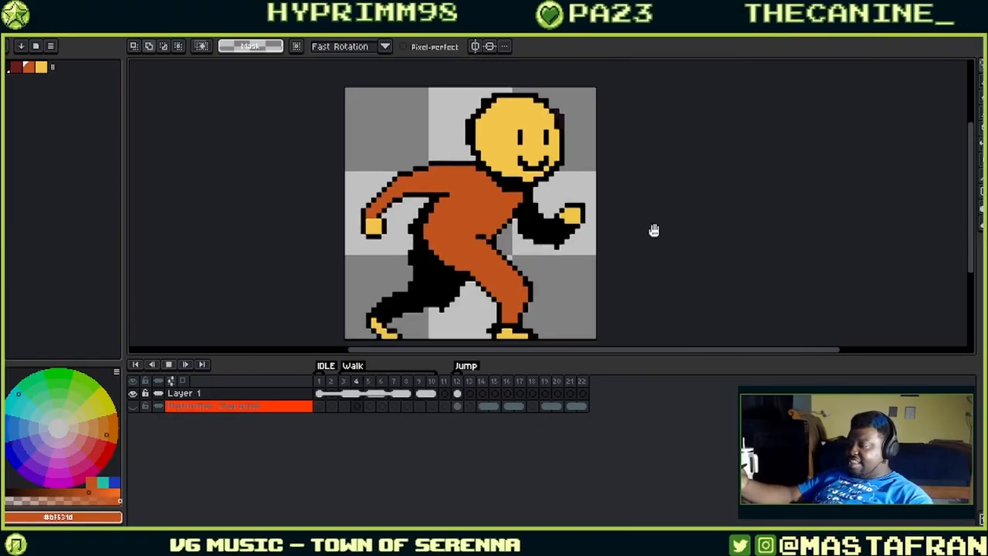
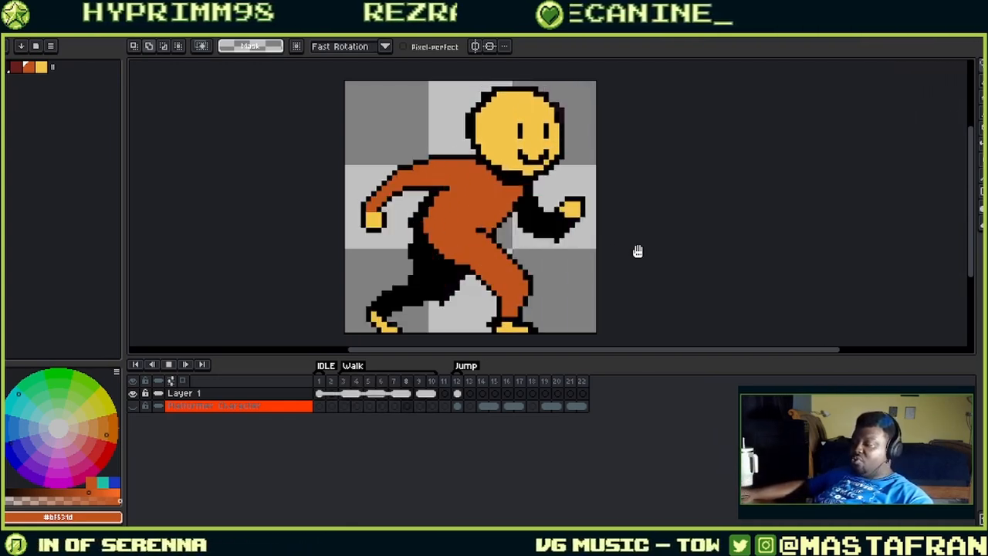
- Stop the walk playback and go to the rough Jump sketch in frame 12
key(Return)
key(Right)
key(Right)
key(Right)
key(Right)
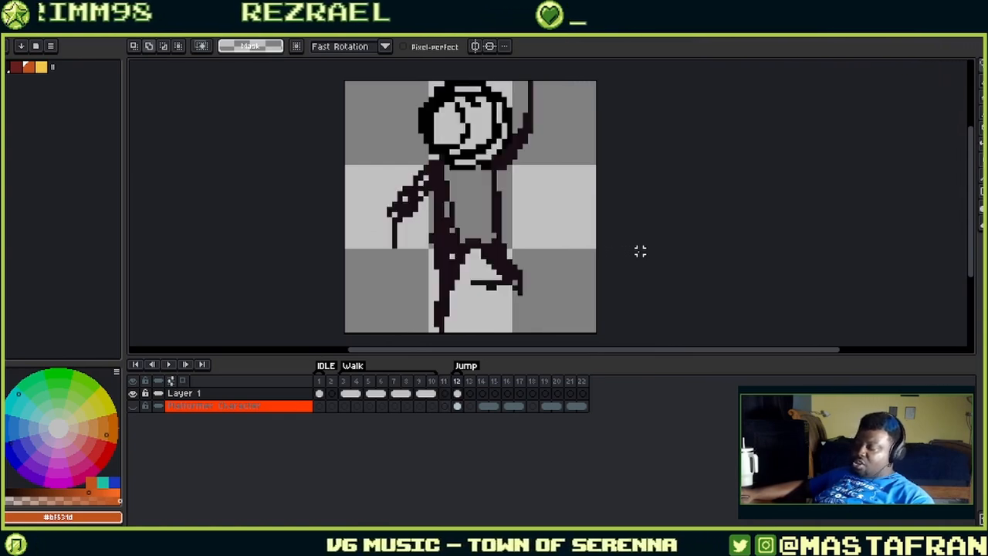
drag(639, 251, 708, 218)
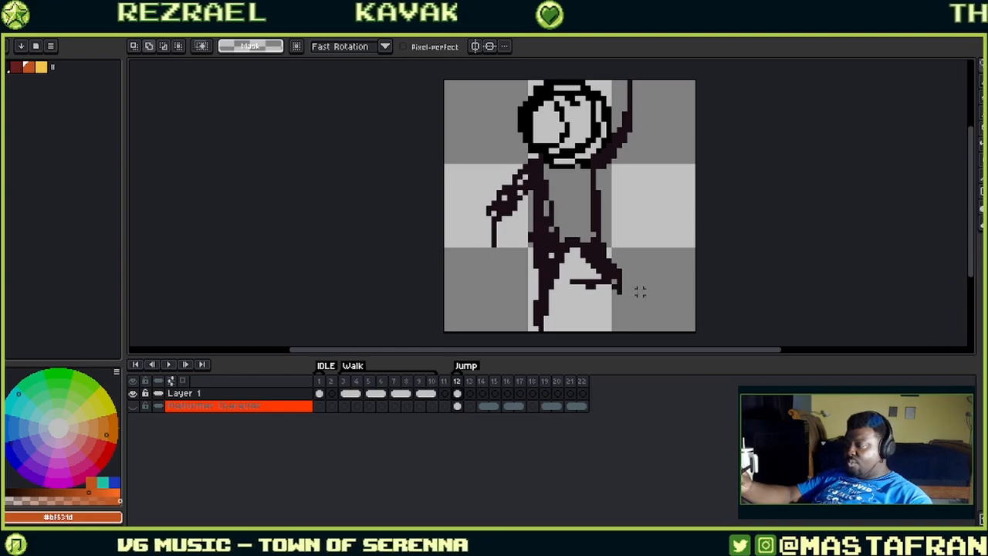
- Copy the head from frame 4 and paste it over the sketched head in frame 12
click(365, 393)
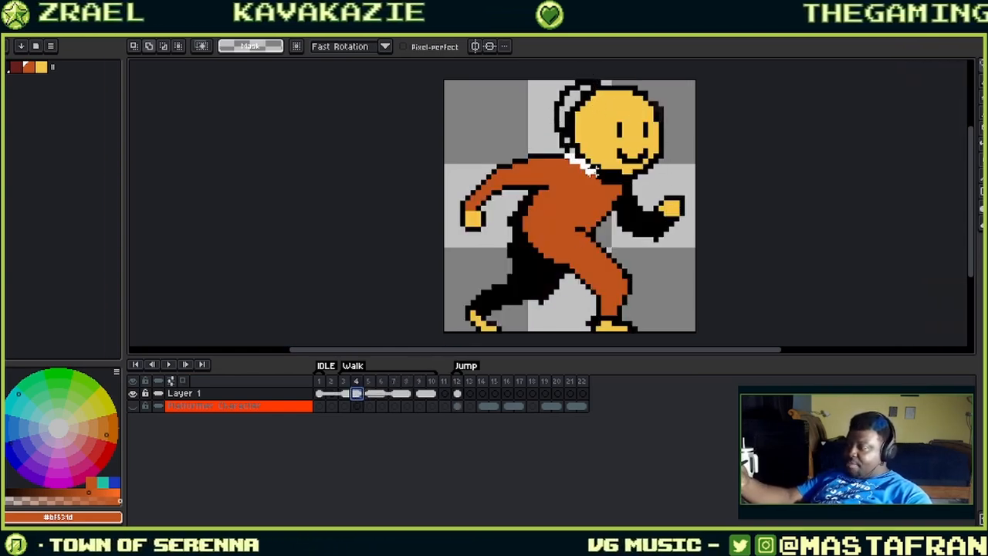
mouse_move(594, 170)
mouse_down()
mouse_move(683, 127)
mouse_move(618, 79)
mouse_move(554, 131)
mouse_move(598, 186)
mouse_up()
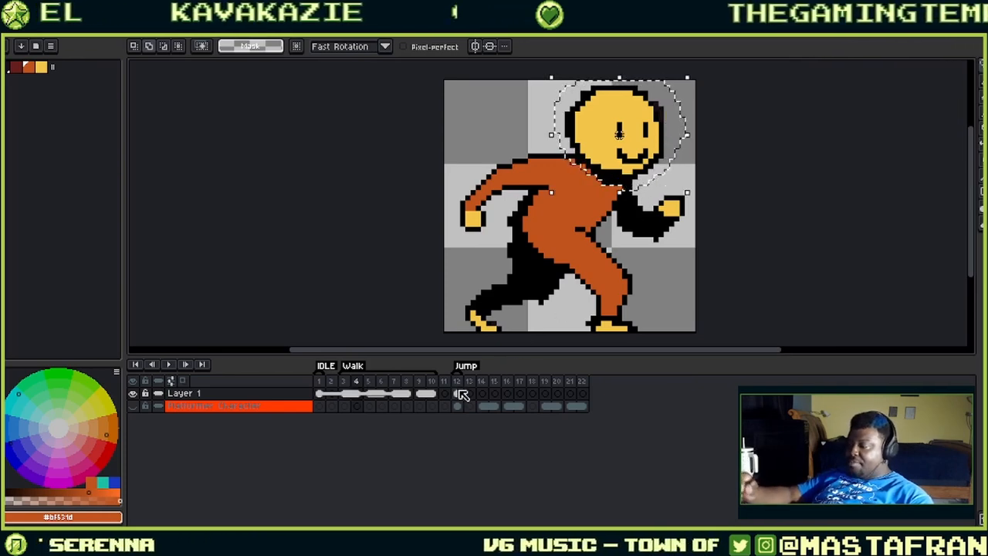
key(ctrl+c)
click(461, 395)
key(ctrl+v)
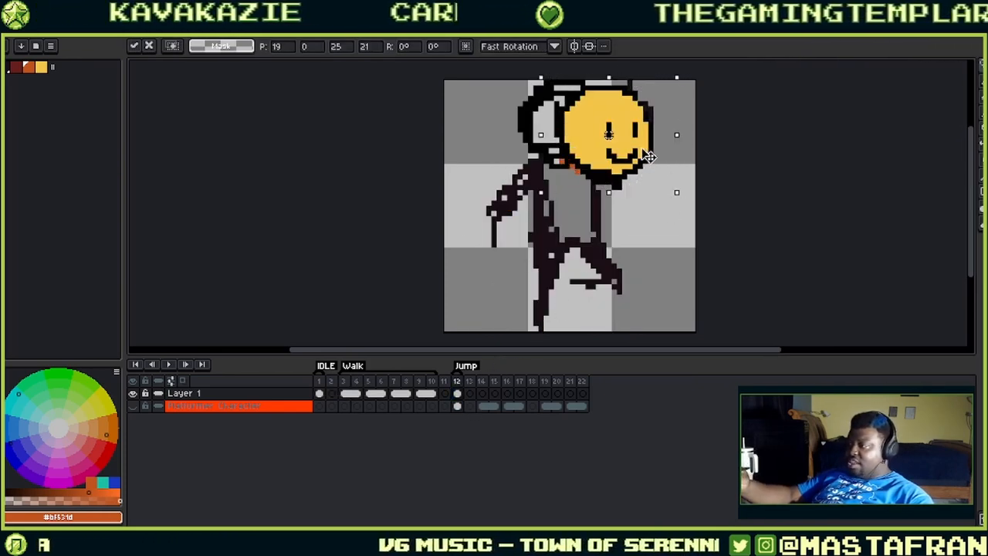
drag(648, 156, 607, 151)
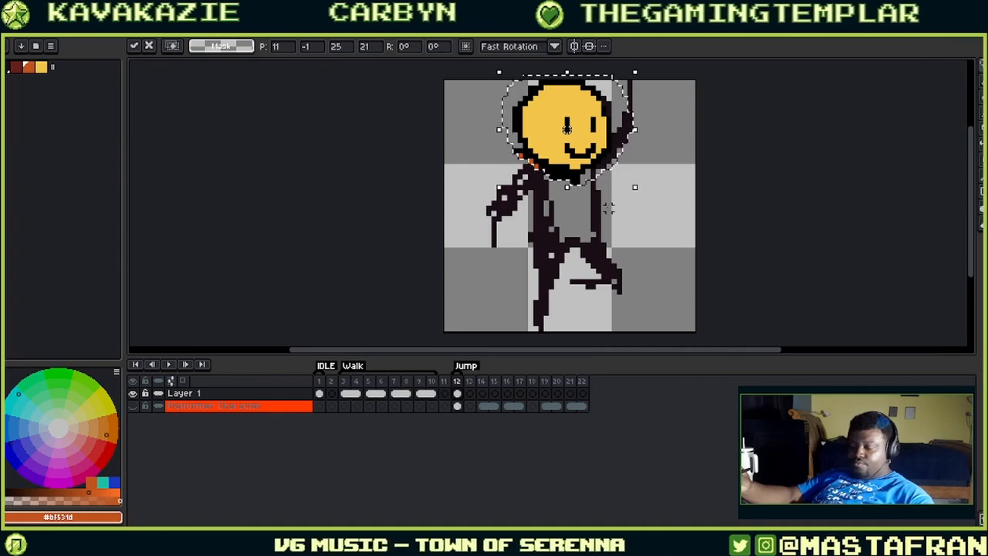
- Outline the inside of the frame 12 torso with palette orange and fill it with the same color
key(b)
alt+click(544, 185)
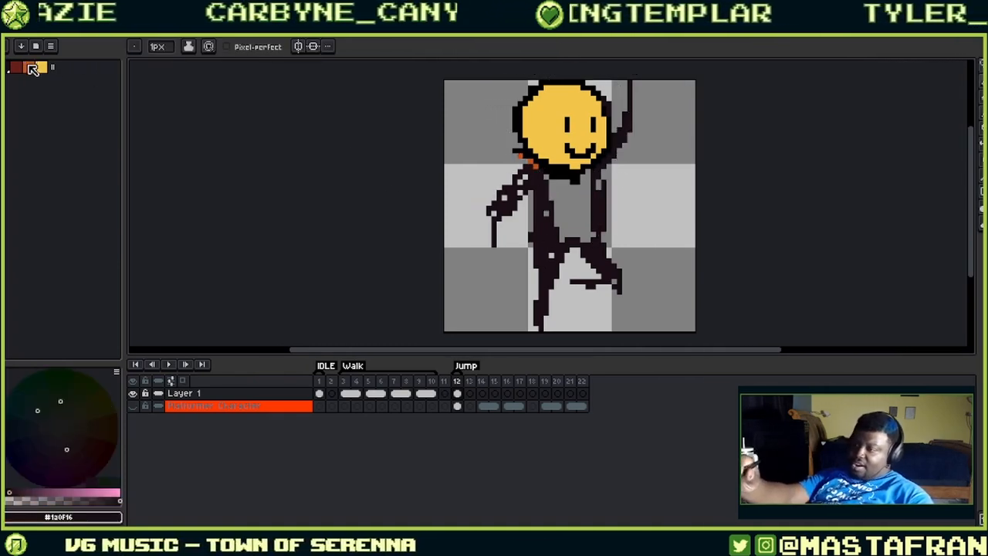
click(32, 68)
drag(545, 188, 553, 255)
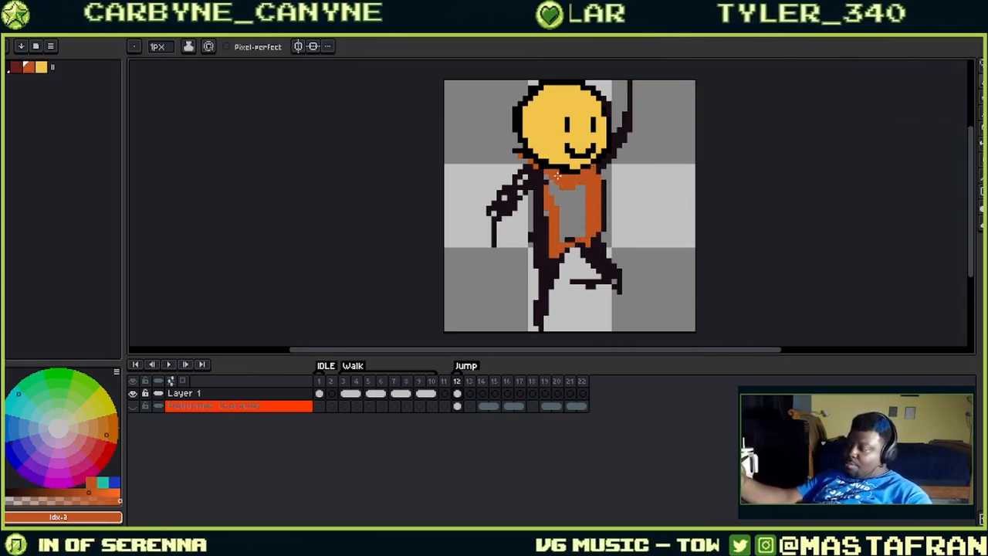
key(g)
click(575, 222)
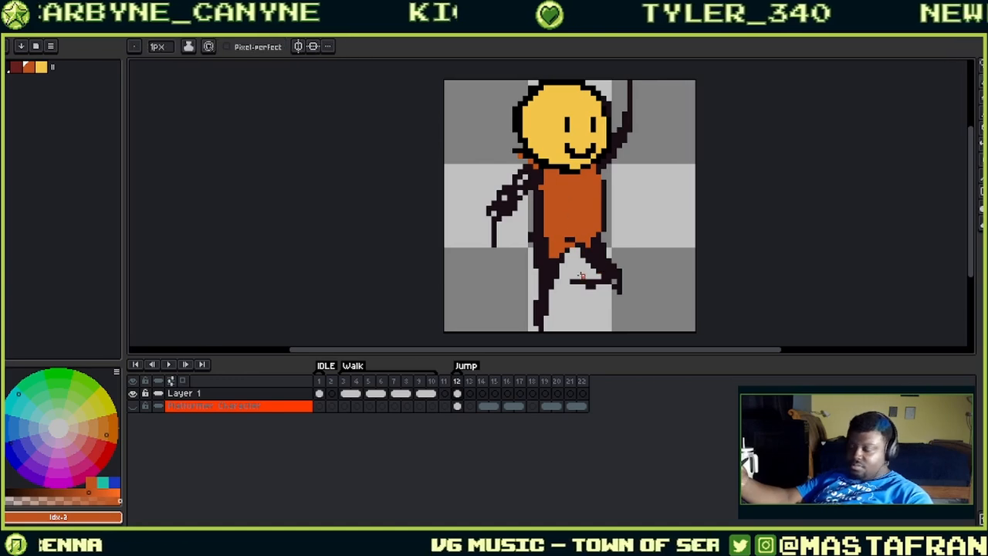
- Paint the standing leg orange with near-black edges, and thicken the raised rear leg in near-black #120f16
drag(581, 276, 603, 254)
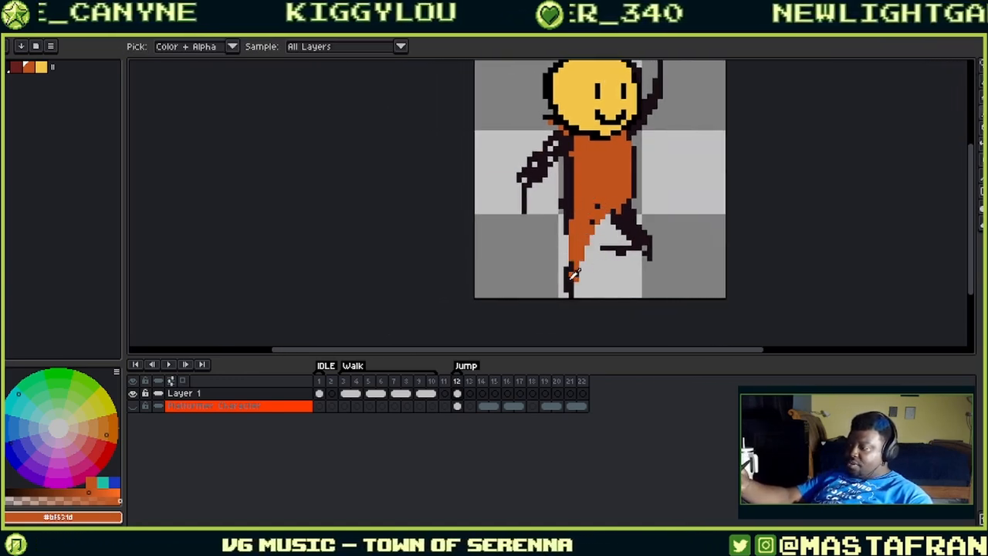
alt+click(571, 291)
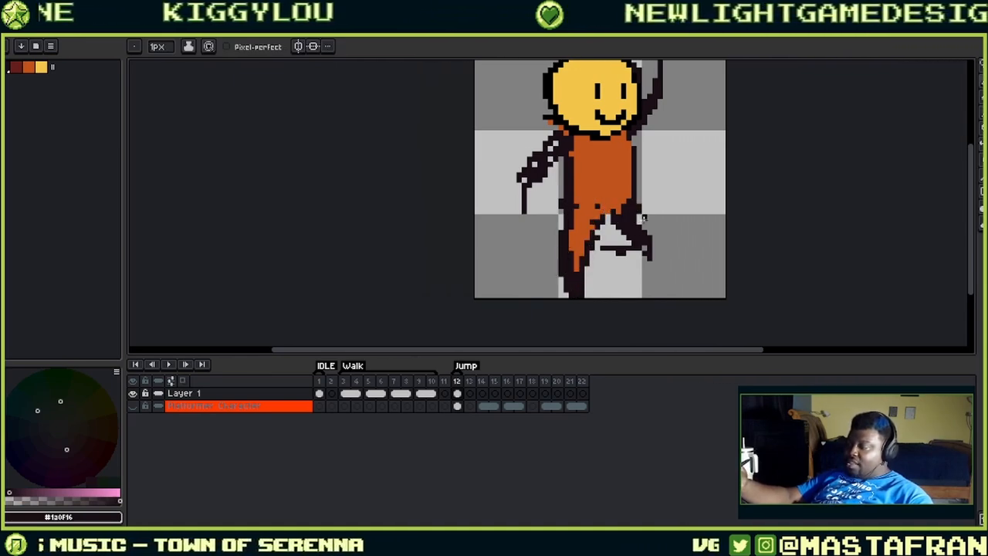
alt+click(603, 214)
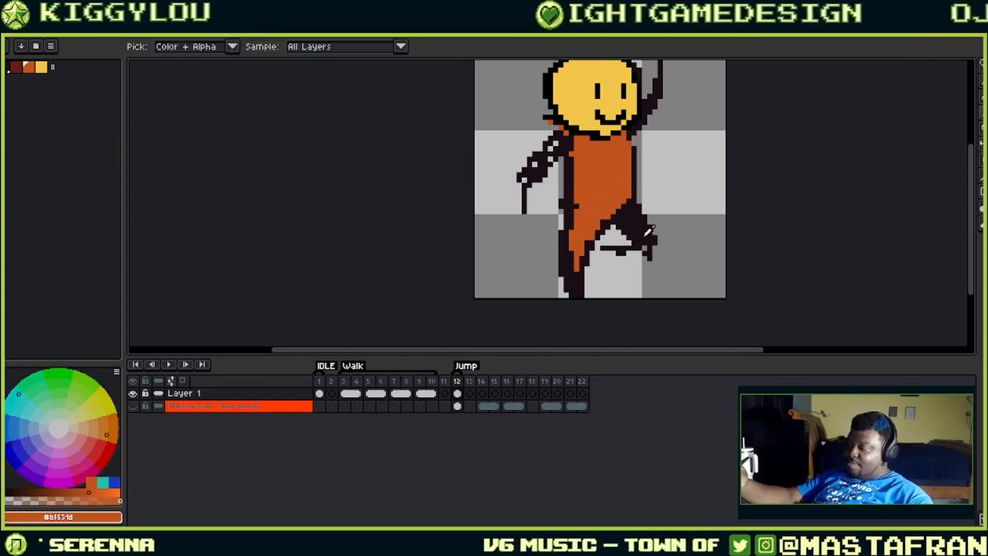
alt+click(641, 243)
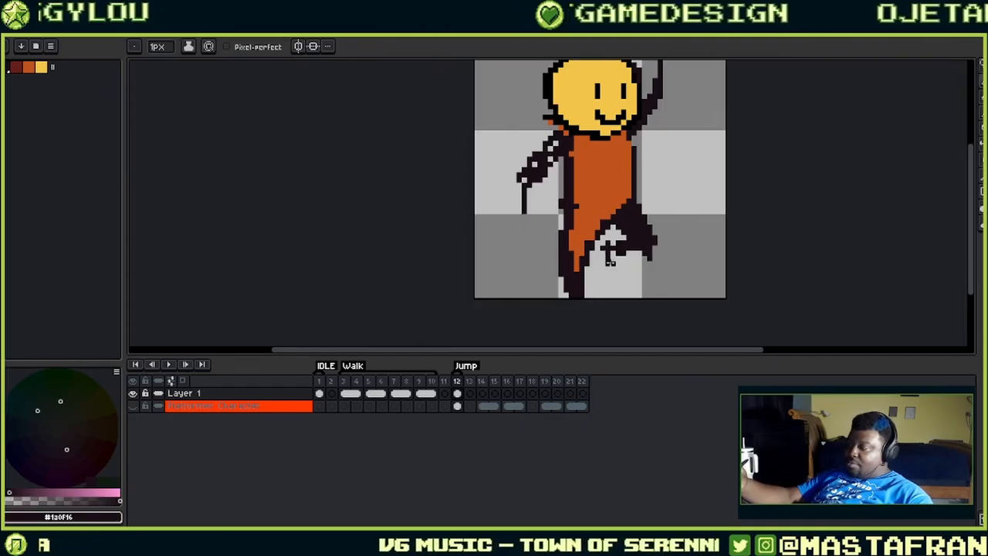
- Paint the standing leg's foot in the head's yellow and shape it with a near-black outline
alt+click(584, 107)
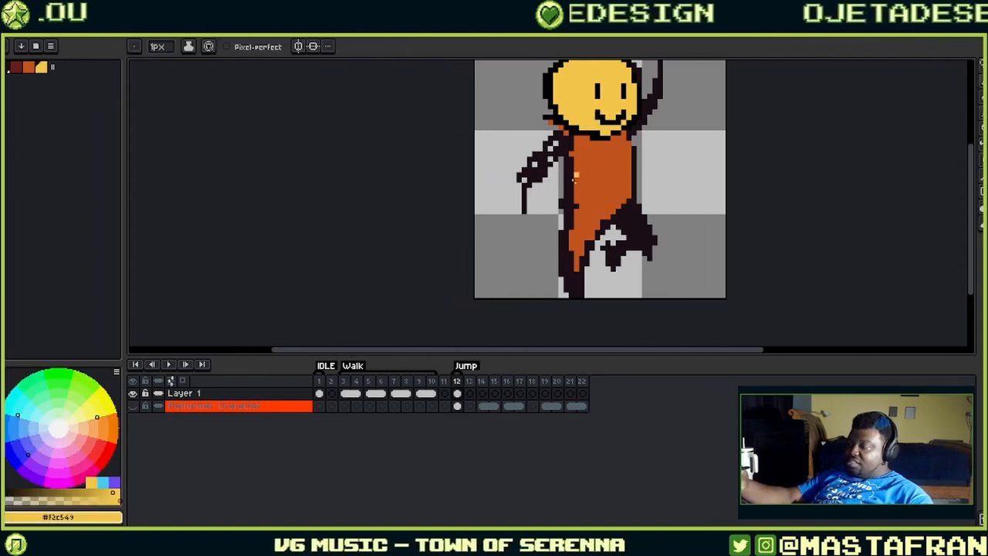
alt+click(568, 292)
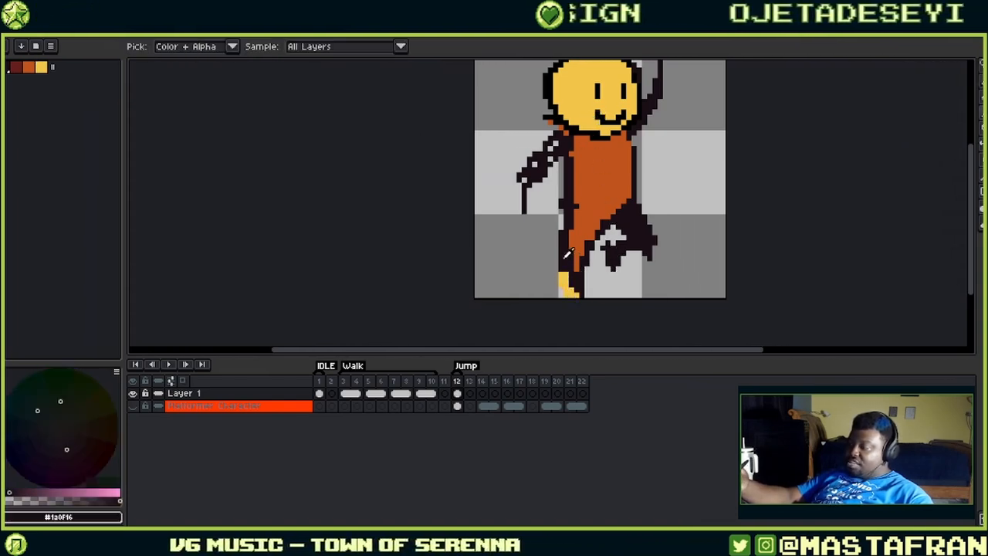
click(567, 292)
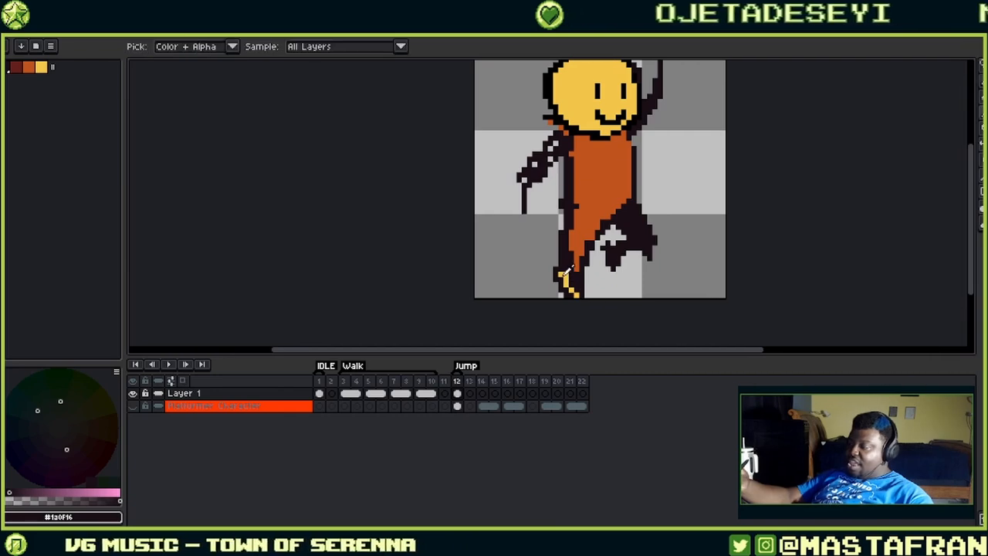
alt+click(573, 287)
click(562, 270)
alt+click(574, 288)
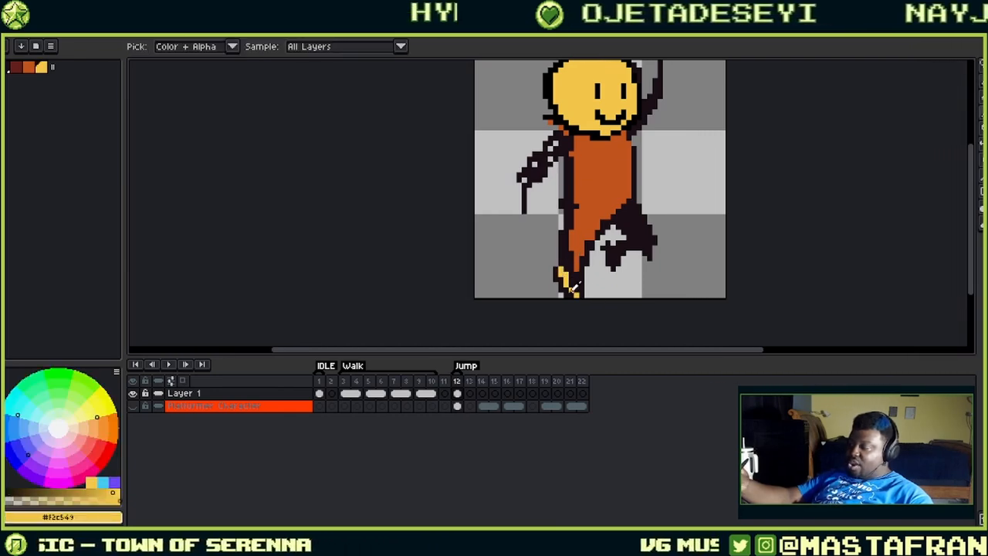
click(581, 295)
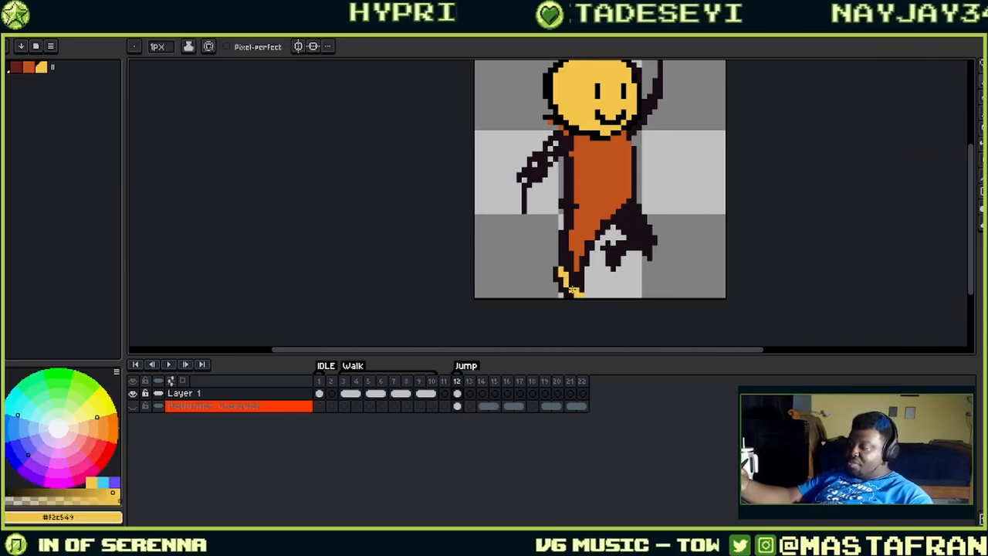
alt+click(586, 294)
click(587, 294)
- Give the lowered arm a near-black outlined yellow hand, thicken the arm in near-black, and paint its inside orange
drag(668, 172, 670, 225)
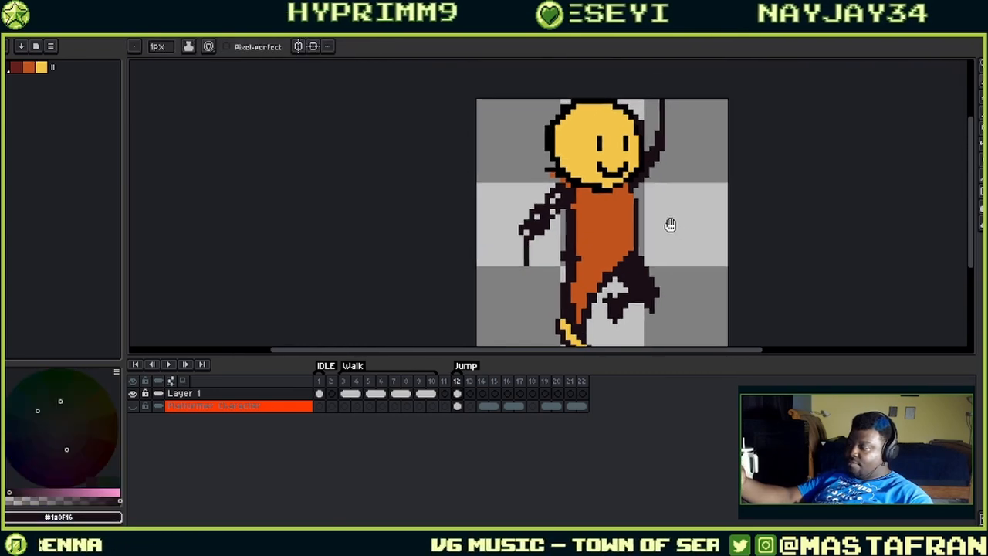
alt+click(584, 146)
click(531, 270)
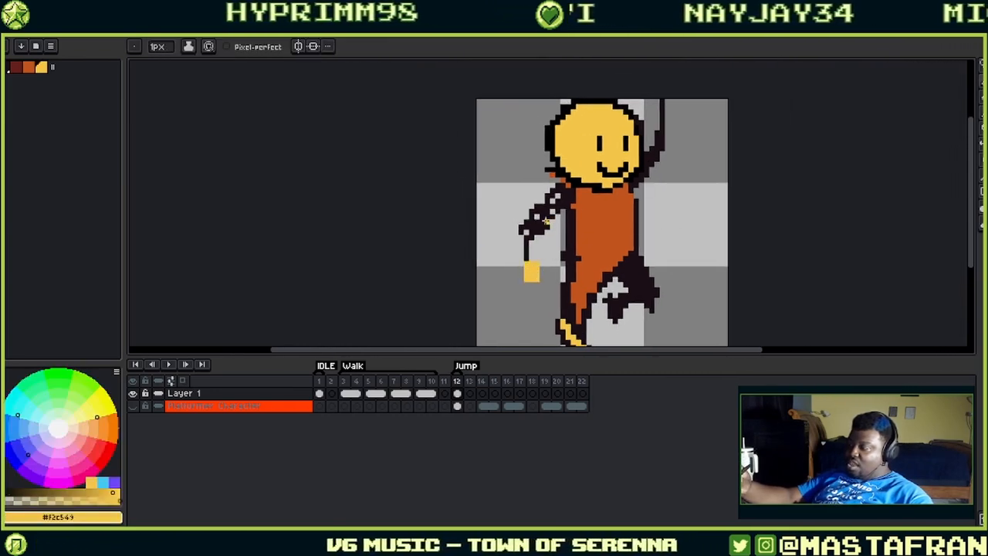
alt+click(533, 251)
drag(538, 217, 526, 226)
mouse_move(558, 196)
mouse_down()
mouse_move(523, 243)
mouse_move(539, 244)
mouse_move(536, 283)
mouse_move(516, 264)
mouse_up()
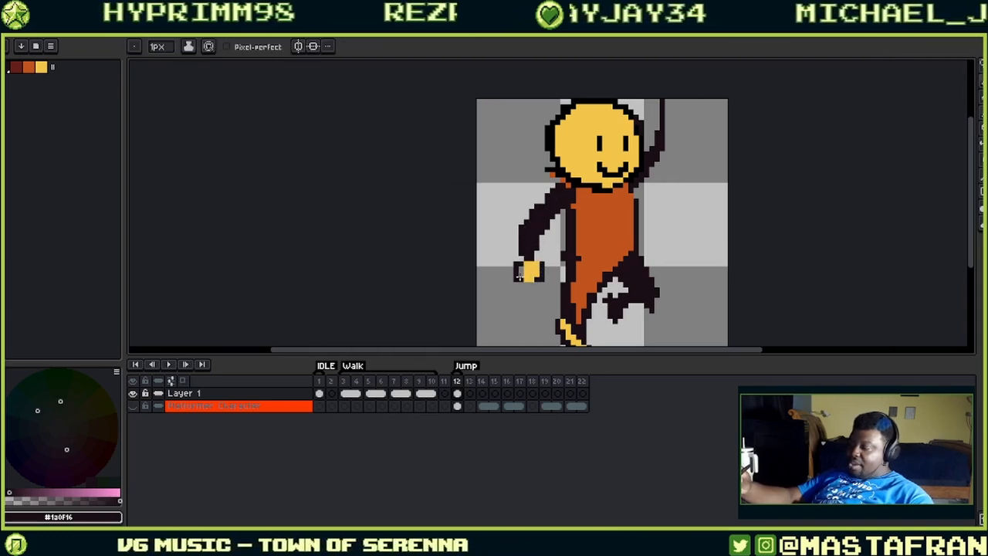
alt+click(591, 220)
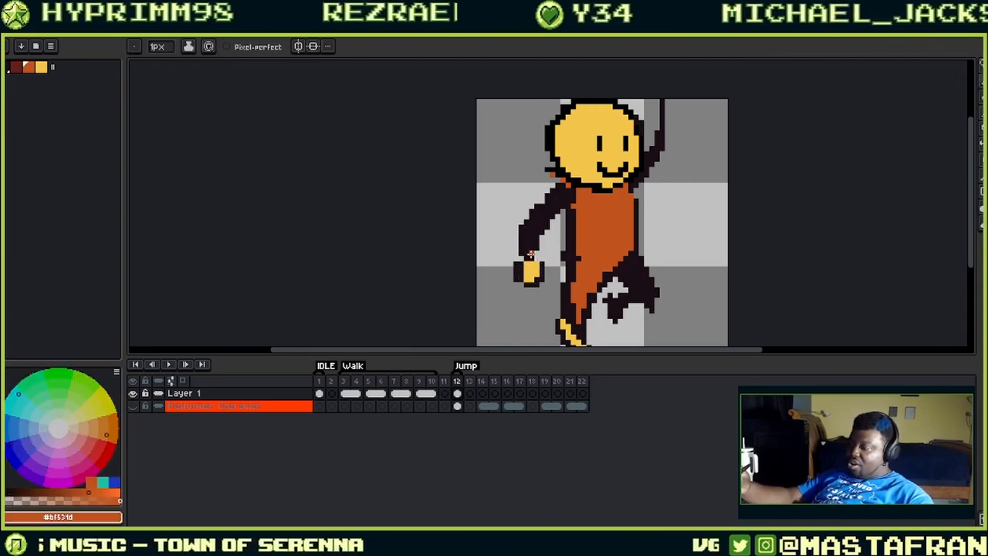
mouse_move(569, 188)
mouse_down()
mouse_move(531, 225)
mouse_move(575, 193)
mouse_up()
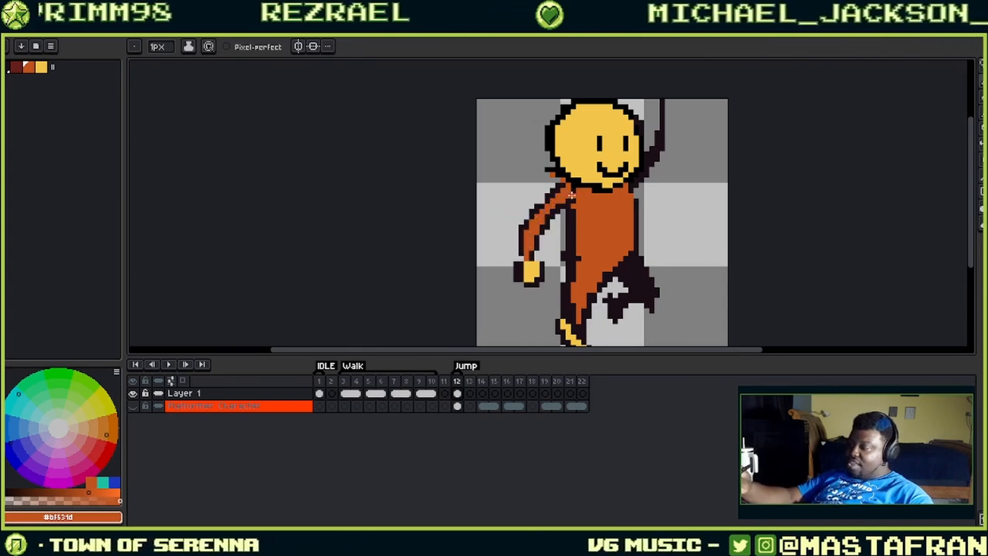
- Paint a yellow hand at the tip of the raised arm, using the head's color
drag(657, 194, 661, 110)
drag(638, 169, 621, 336)
key(alt)
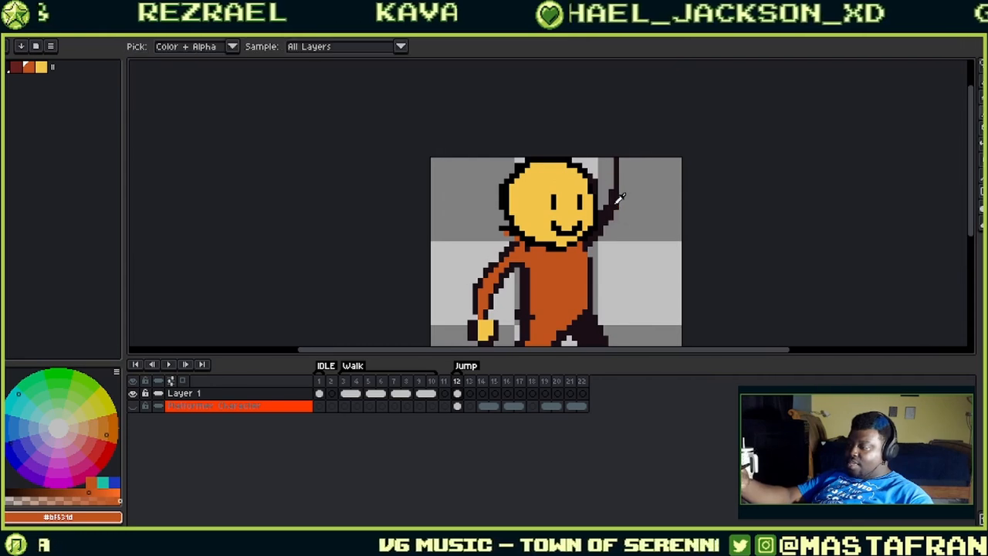
drag(621, 205, 630, 242)
key(alt)
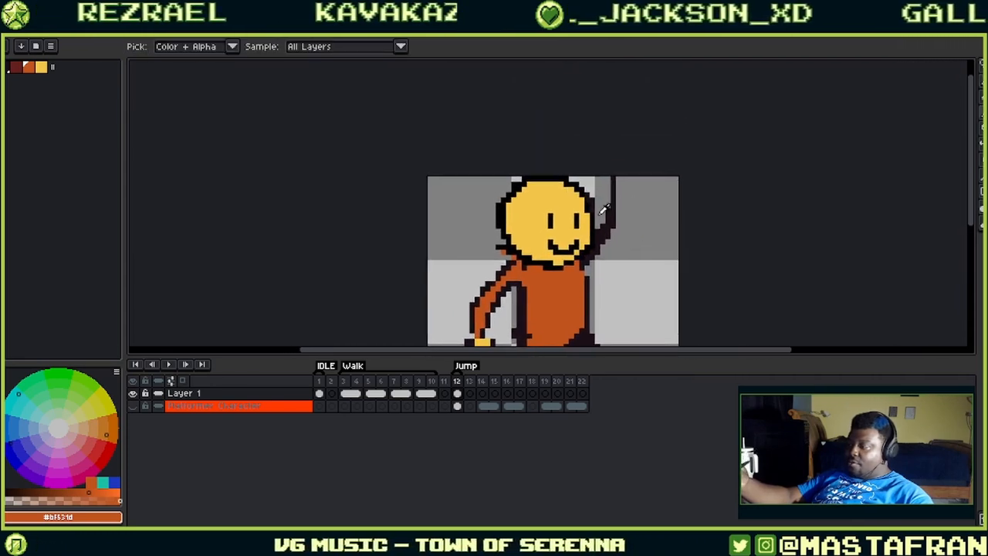
click(587, 202)
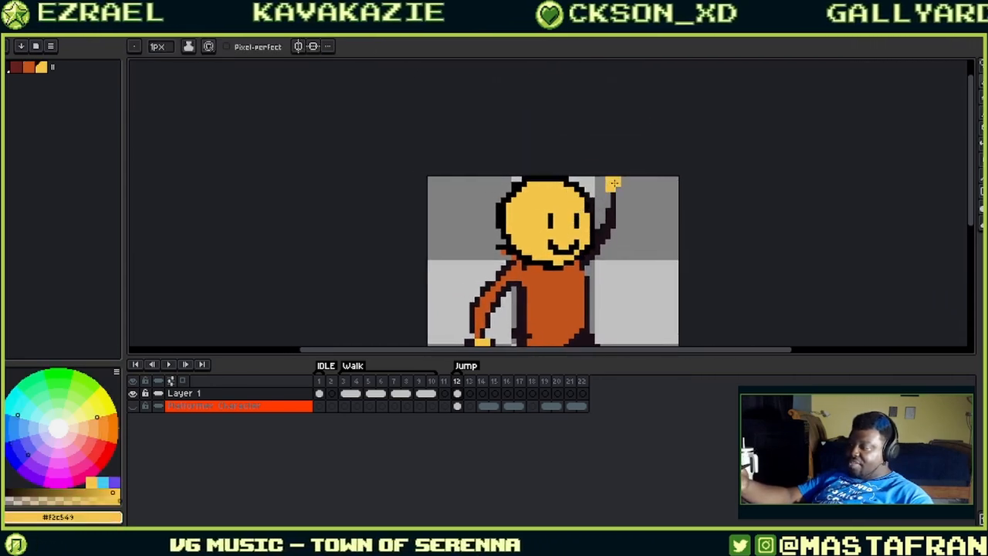
scroll(625, 182, down, 3)
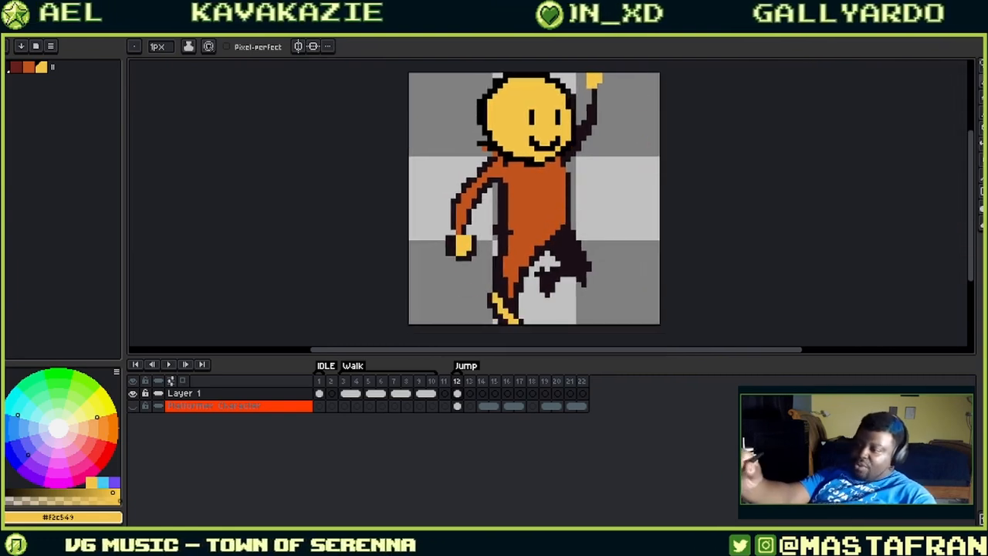
- Enlarge the canvas height to 48+32 px, adding 16 px each above and below the artwork
click(54, 27)
click(90, 81)
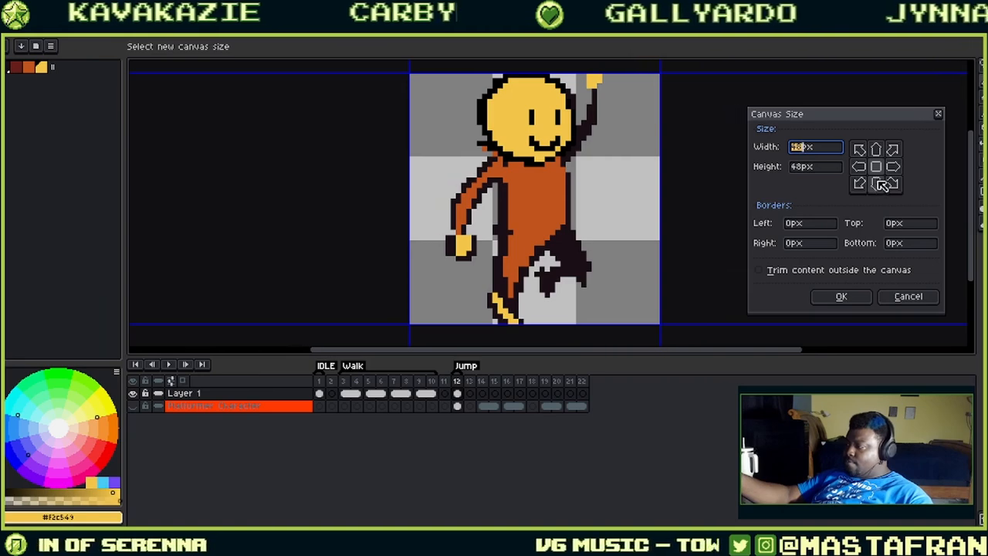
click(824, 147)
text(+)
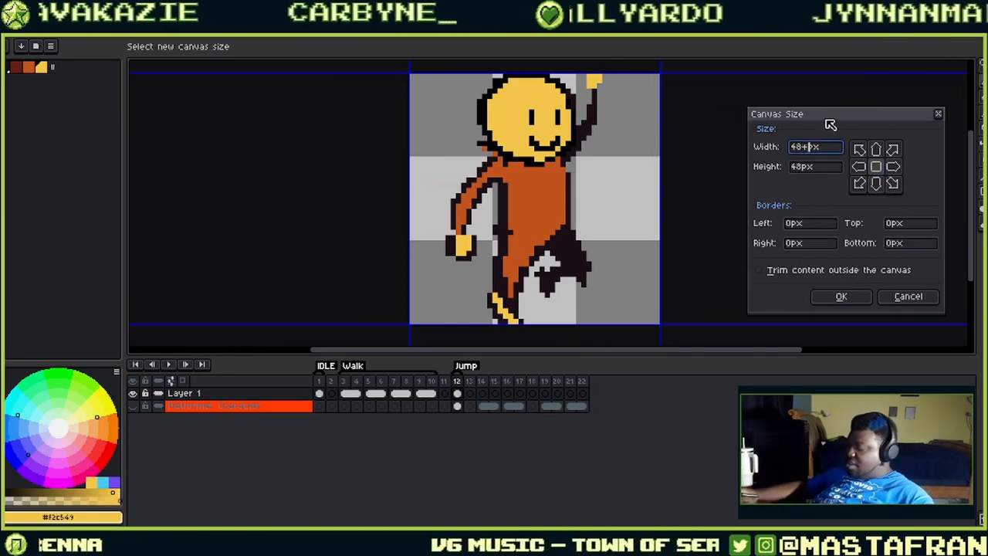
text(16)
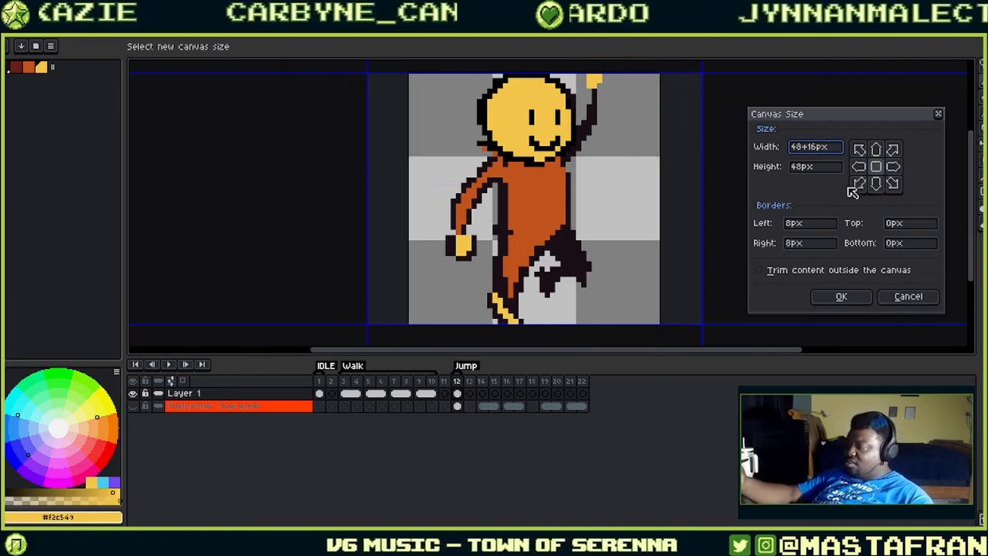
key(BackSpace)
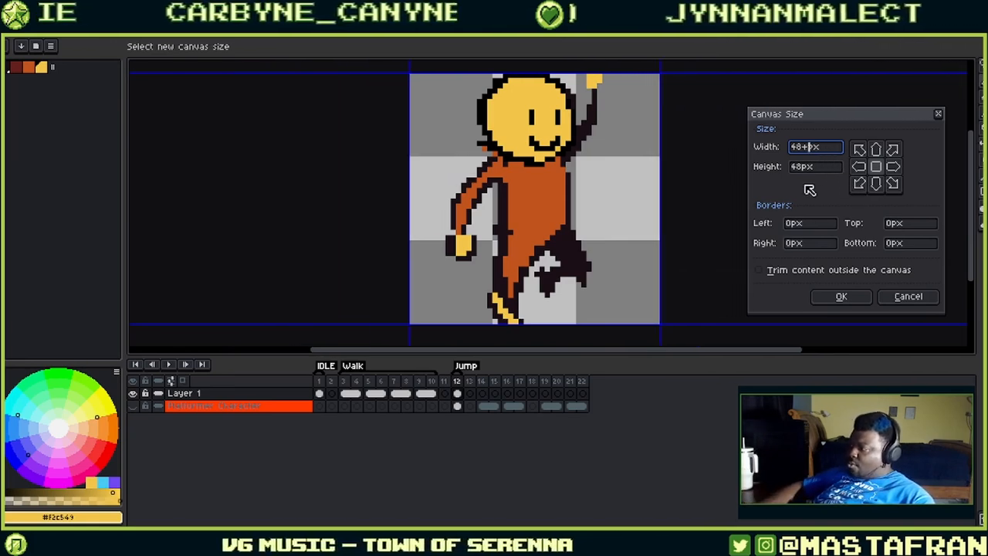
click(827, 167)
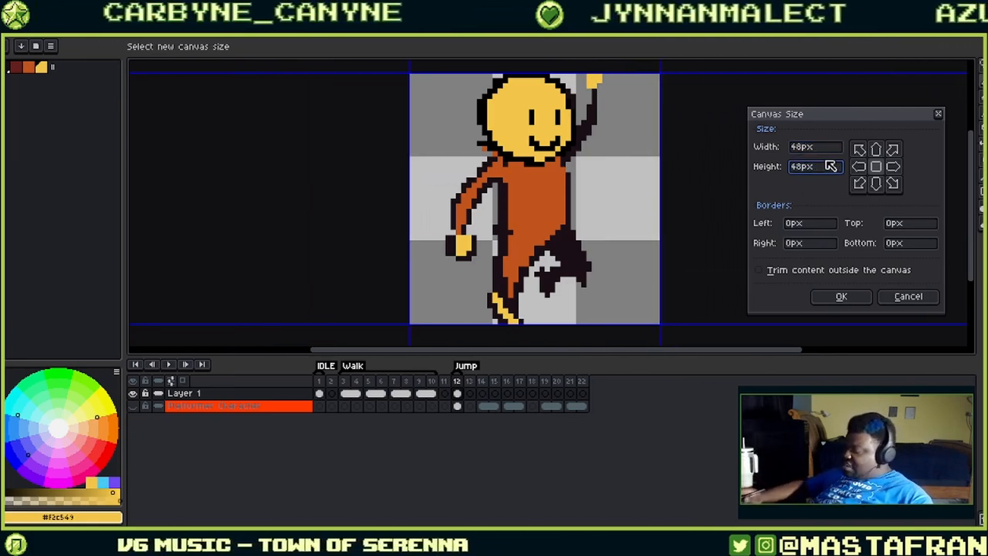
text(+32)
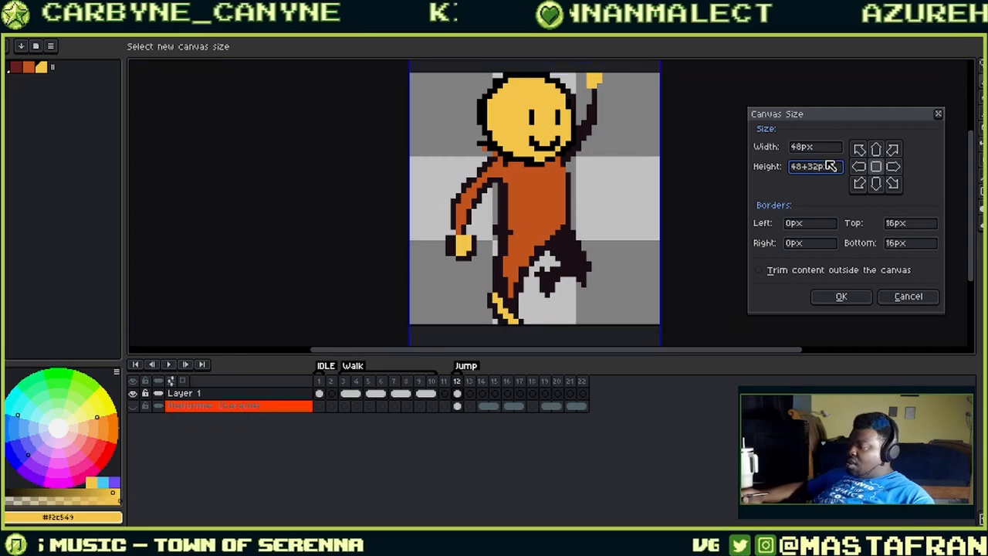
click(841, 296)
- Paint a yellow hand higher above the raised arm, outline it in near-black, and extend the arm up to it
drag(705, 288, 747, 290)
drag(734, 236, 754, 251)
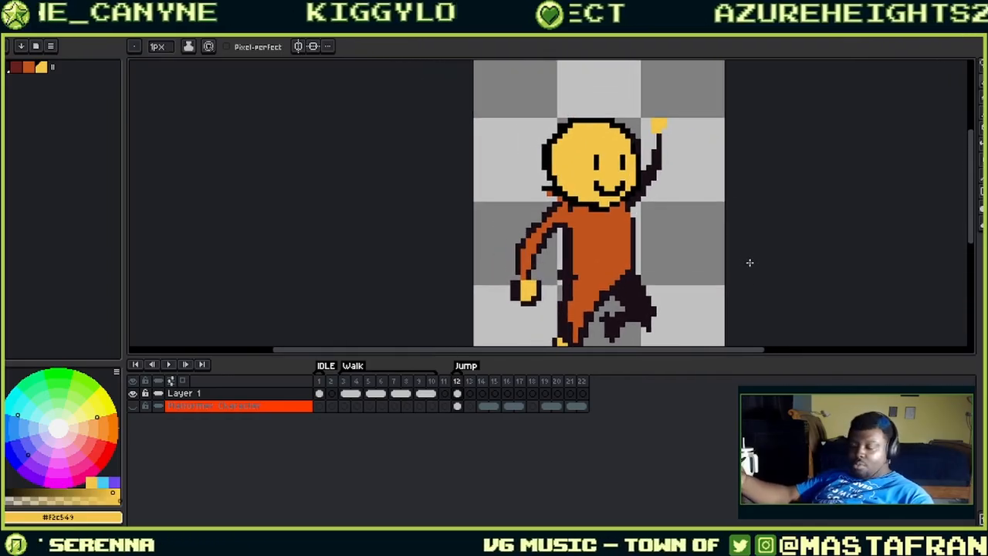
alt+click(659, 125)
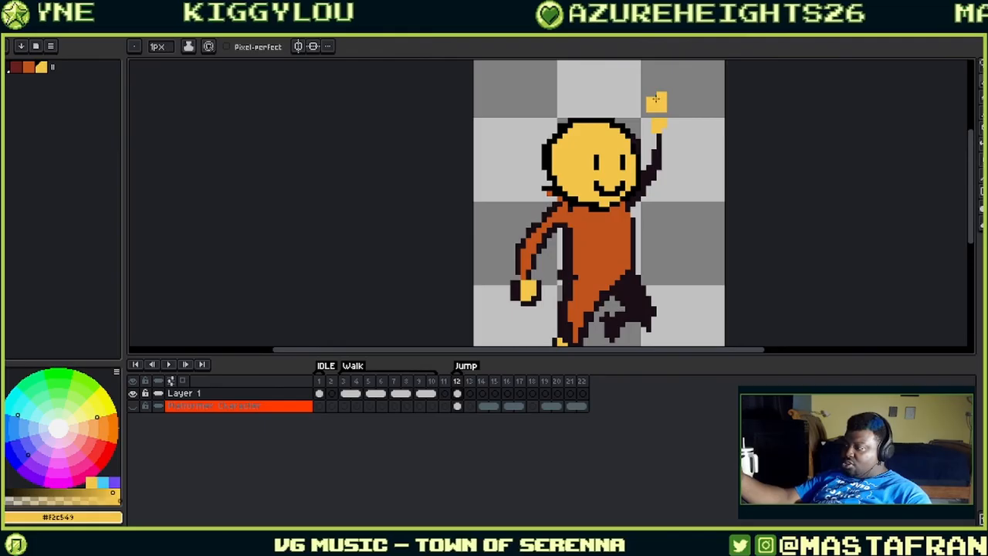
alt+click(655, 130)
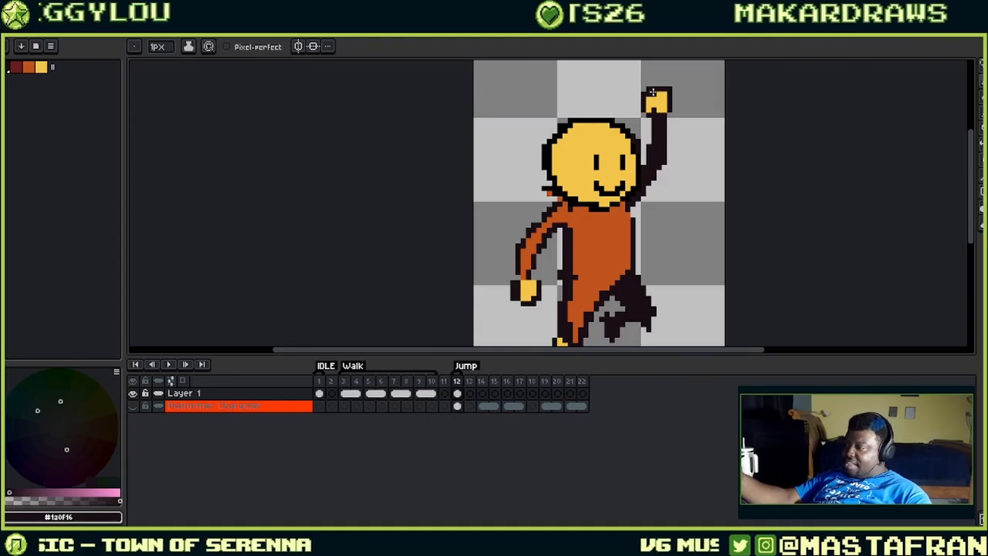
alt+click(655, 103)
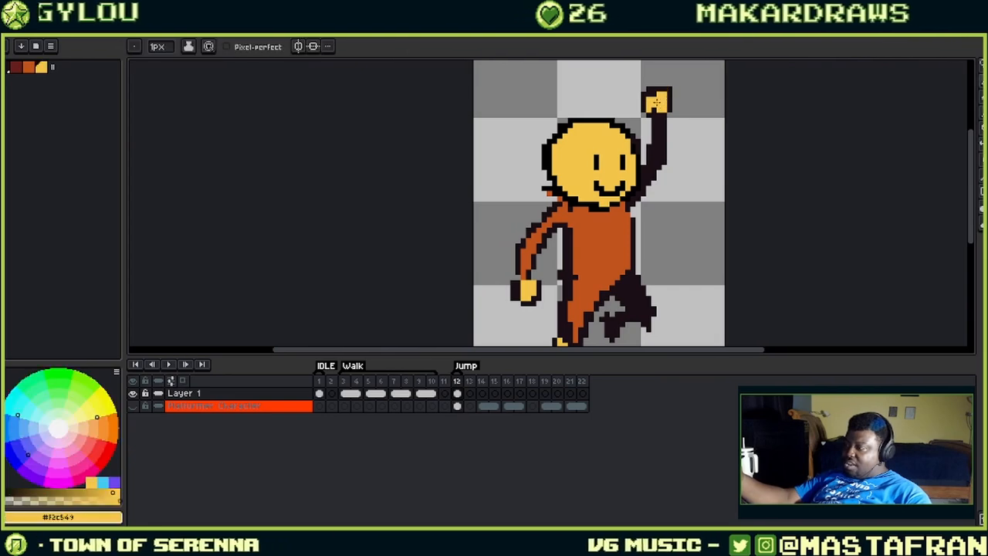
- Thicken the raised arm down to the shoulder in near-black and undo the stray stroke
alt+click(658, 115)
drag(642, 145, 648, 161)
drag(687, 176, 713, 159)
key(ctrl+z)
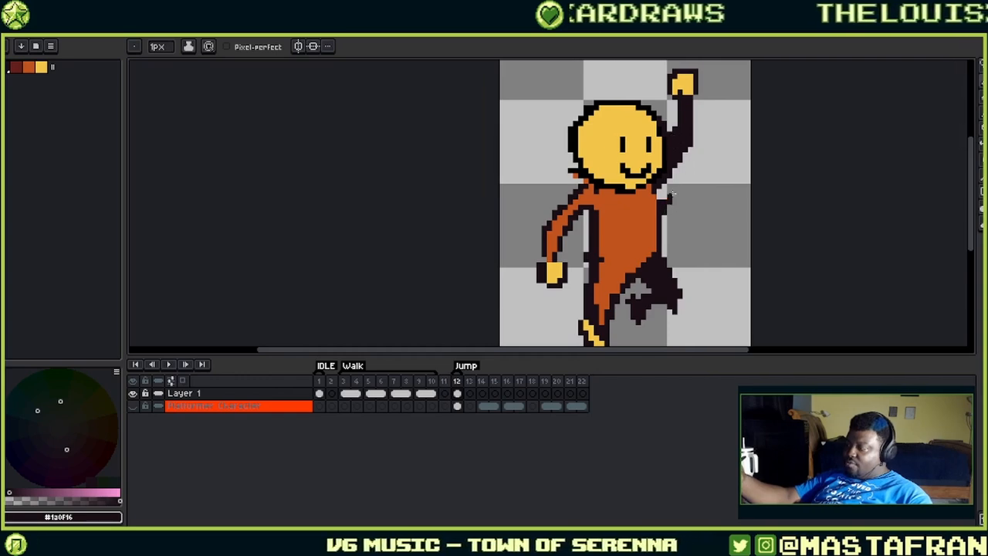
- Lasso the standing leg's foot, move it farther down to lengthen the leg, and deselect
drag(685, 212, 692, 140)
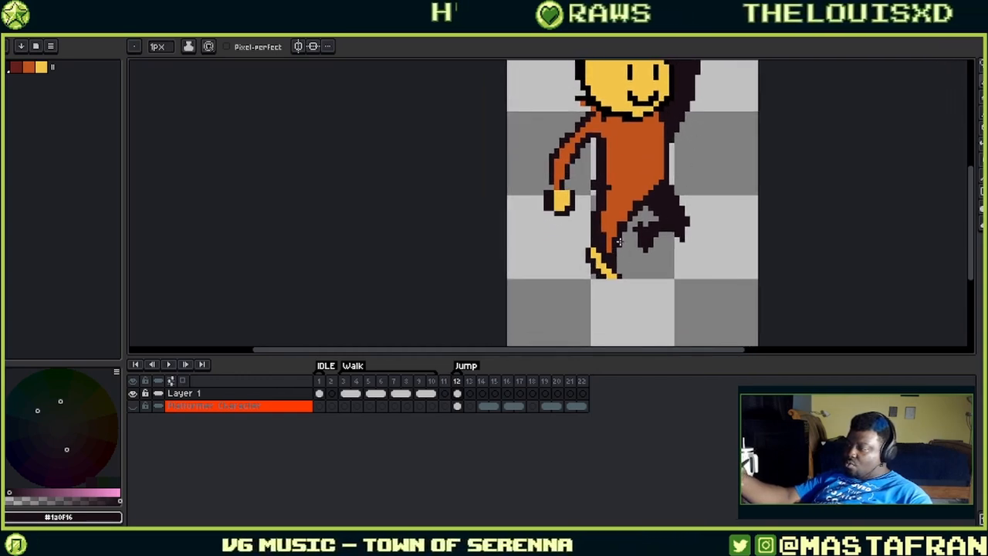
mouse_move(619, 242)
mouse_down()
mouse_move(636, 270)
mouse_move(626, 211)
mouse_up()
key(q)
drag(613, 261, 618, 316)
key(ctrl+d)
- Join the standing leg to its lowered foot with near-black outlines and paint the inside of the leg orange
key(b)
key(alt)
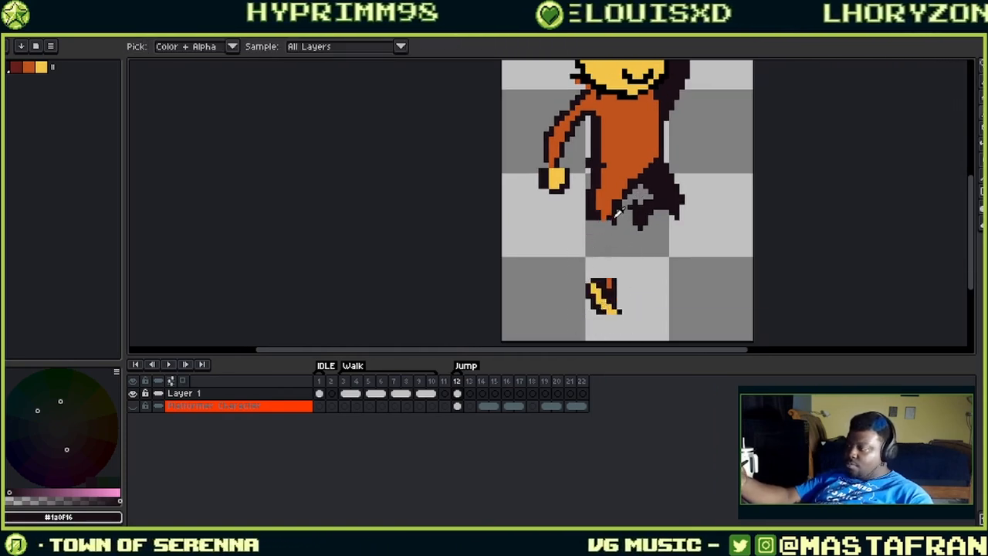
alt+click(622, 233)
mouse_move(625, 196)
mouse_down()
mouse_move(620, 188)
mouse_move(624, 247)
mouse_move(608, 279)
mouse_up()
alt+click(619, 210)
drag(618, 266, 630, 176)
mouse_move(630, 227)
mouse_down()
mouse_move(594, 278)
mouse_move(593, 226)
mouse_up()
alt+click(594, 217)
alt+click(609, 285)
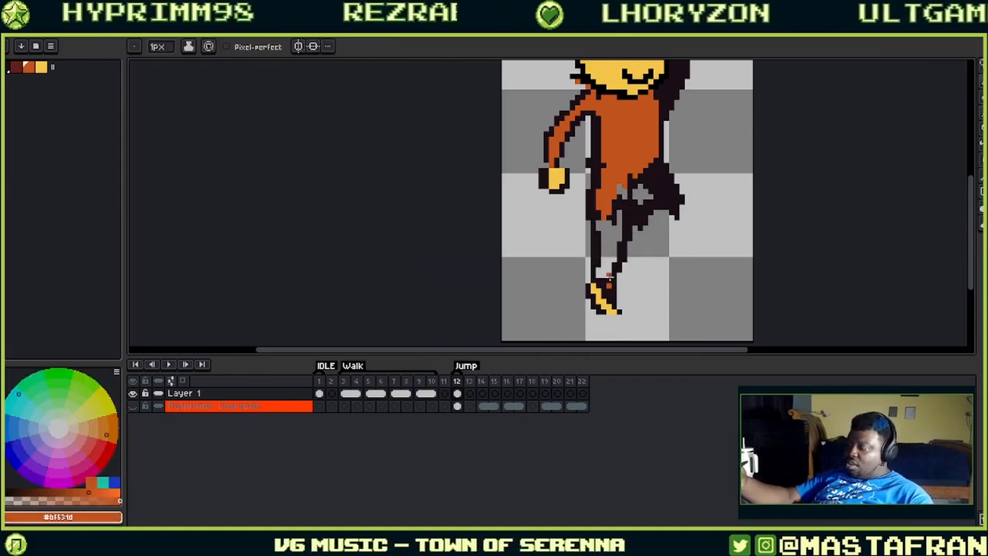
mouse_move(610, 278)
mouse_down()
mouse_move(610, 223)
mouse_move(601, 266)
mouse_move(617, 187)
mouse_move(615, 245)
mouse_move(620, 207)
mouse_up()
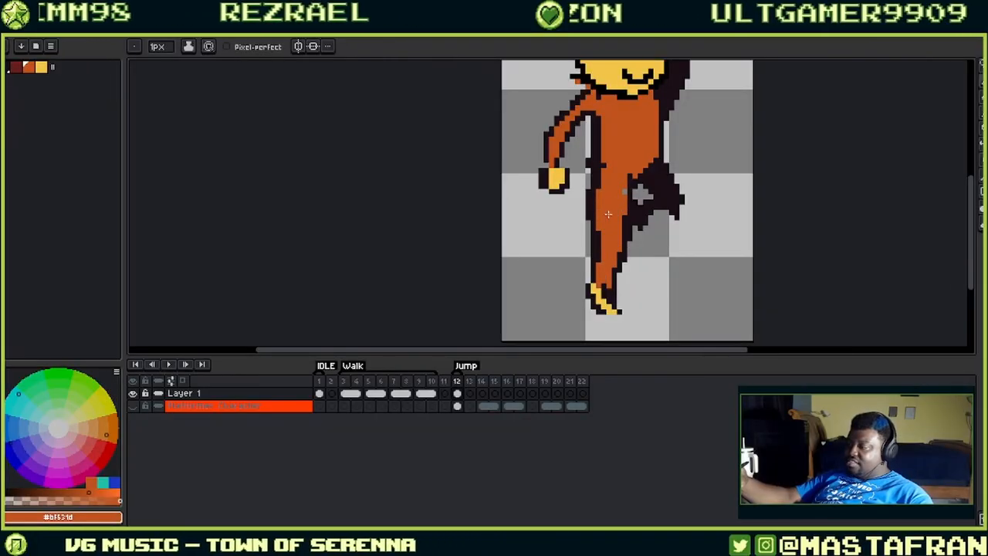
- Outline the sole and toe of the standing foot in near-black and thicken the foot in yellow
drag(696, 130, 679, 203)
drag(621, 235, 673, 129)
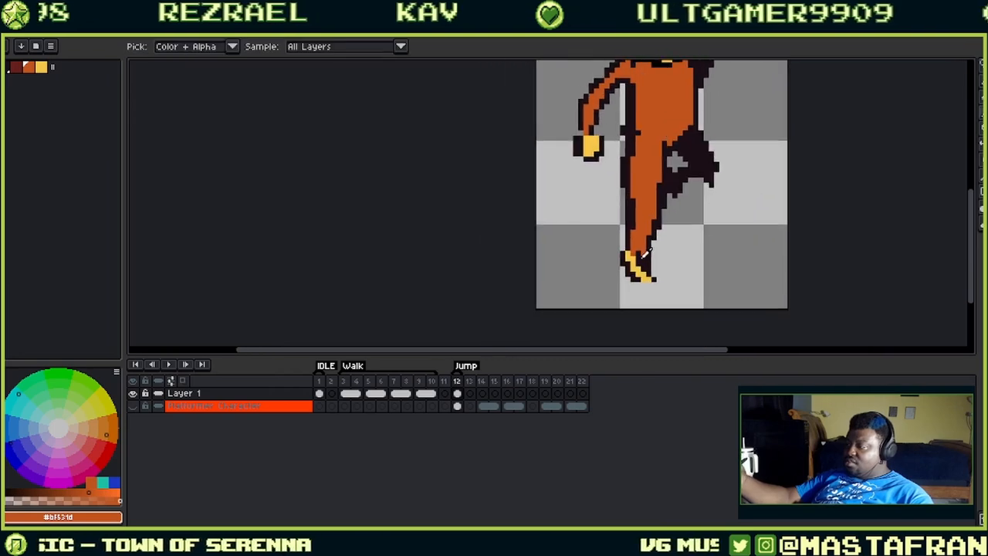
alt+click(646, 264)
key(alt)
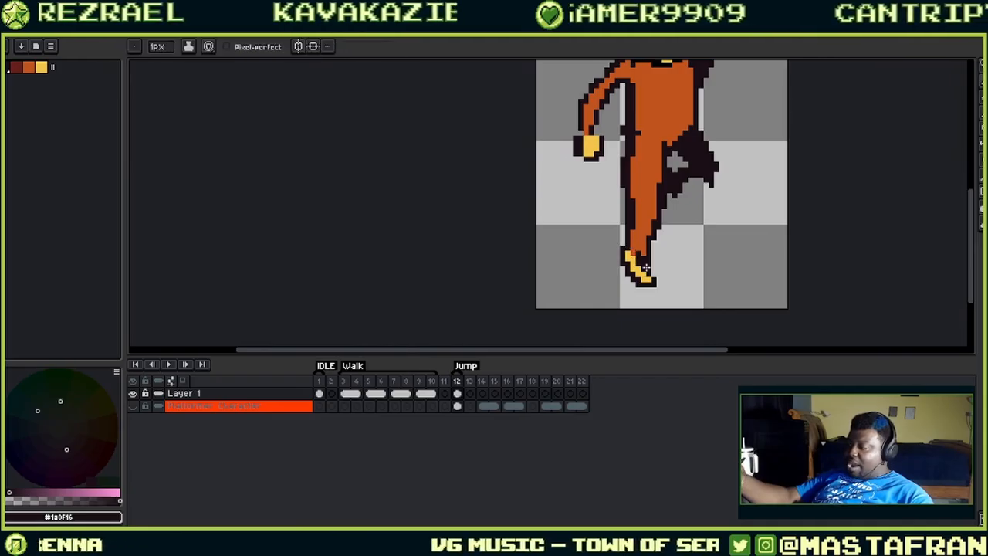
alt+click(638, 258)
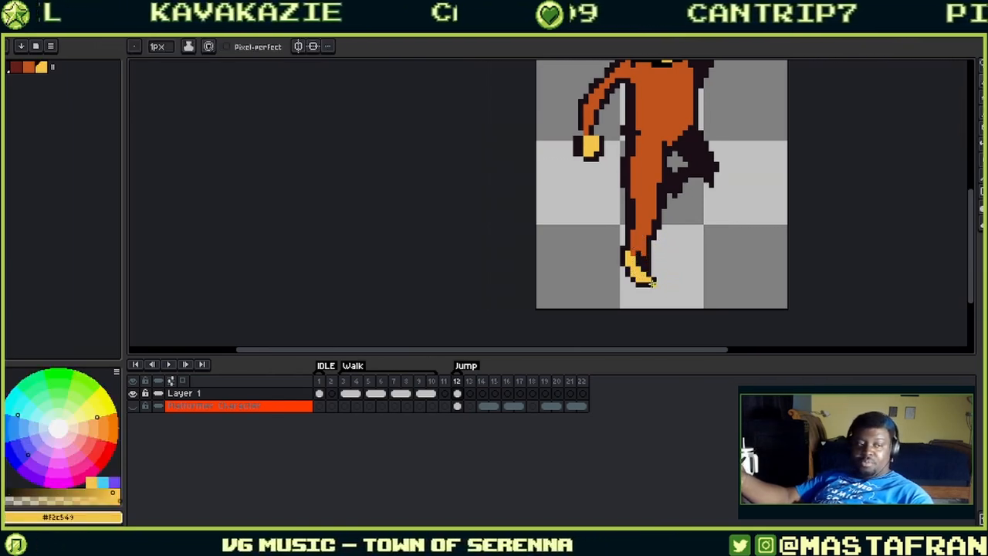
key(alt)
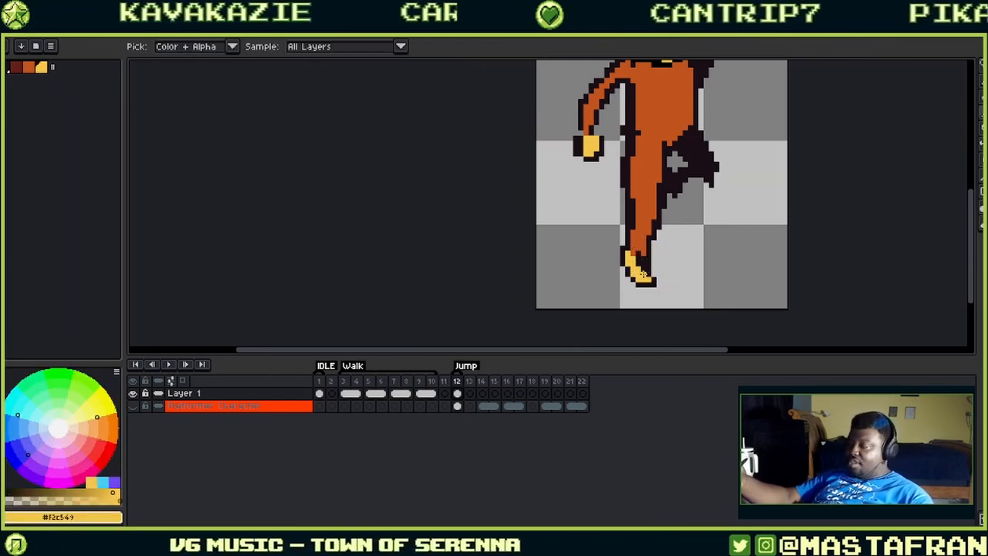
- Shape the standing leg's ankle with orange, near-black and transparent pixels above the yellow foot
alt+click(644, 263)
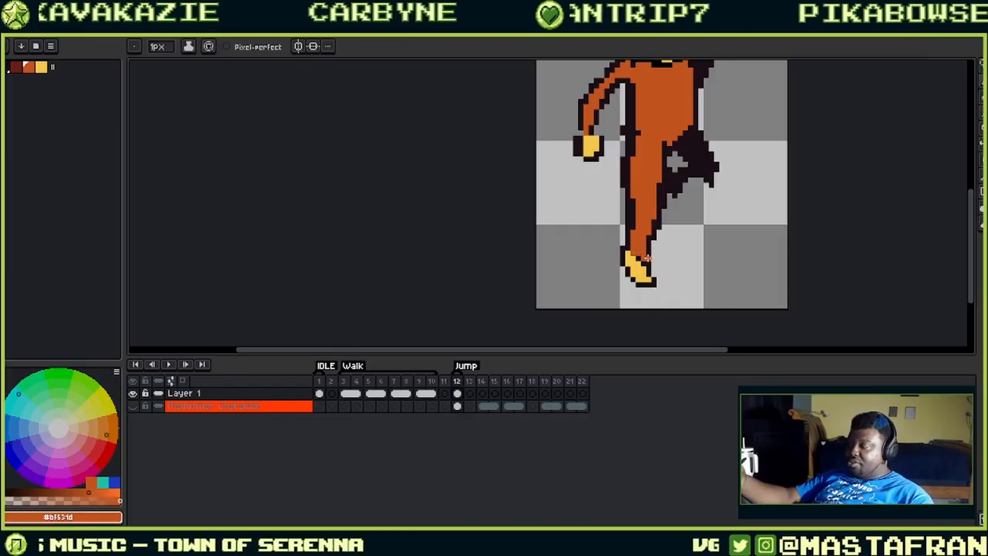
alt+click(646, 257)
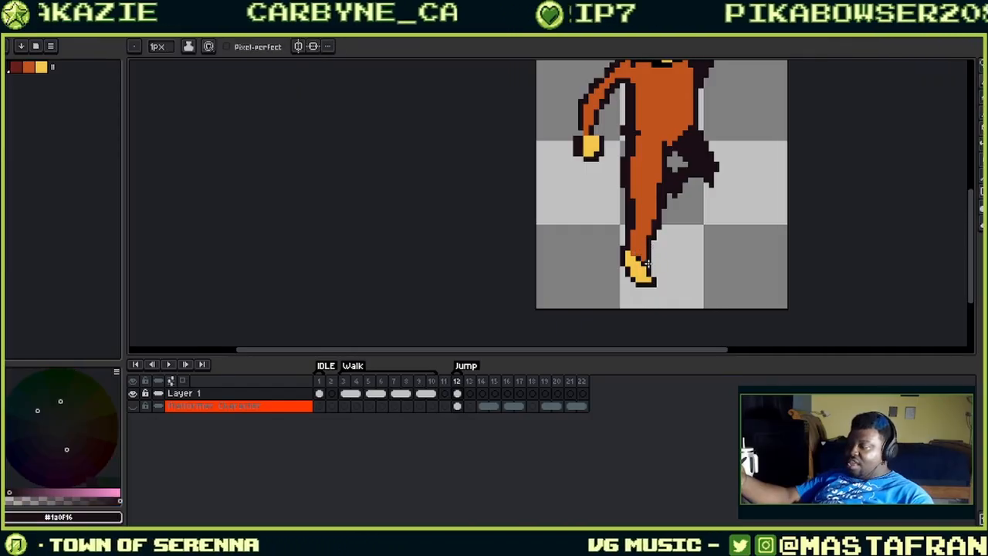
alt+click(652, 264)
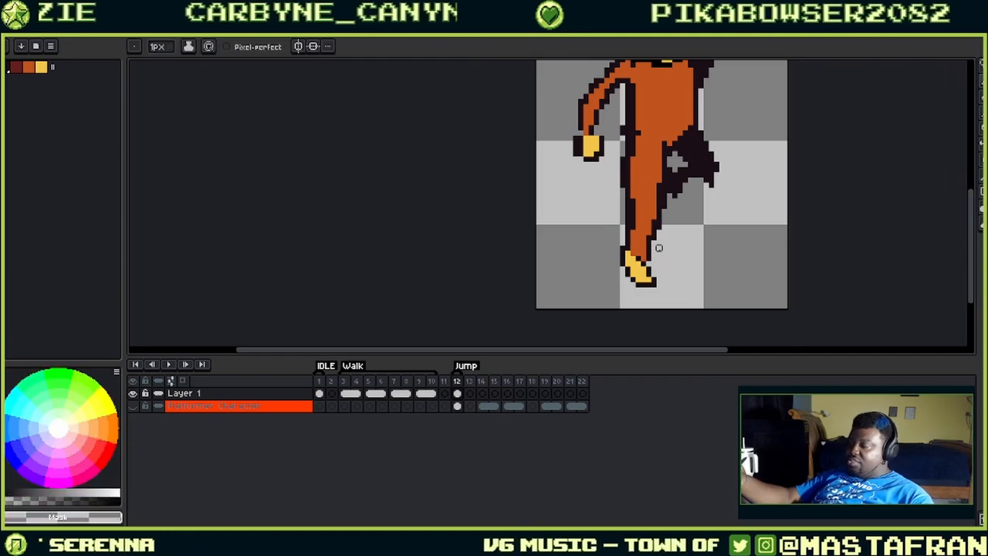
alt+click(648, 245)
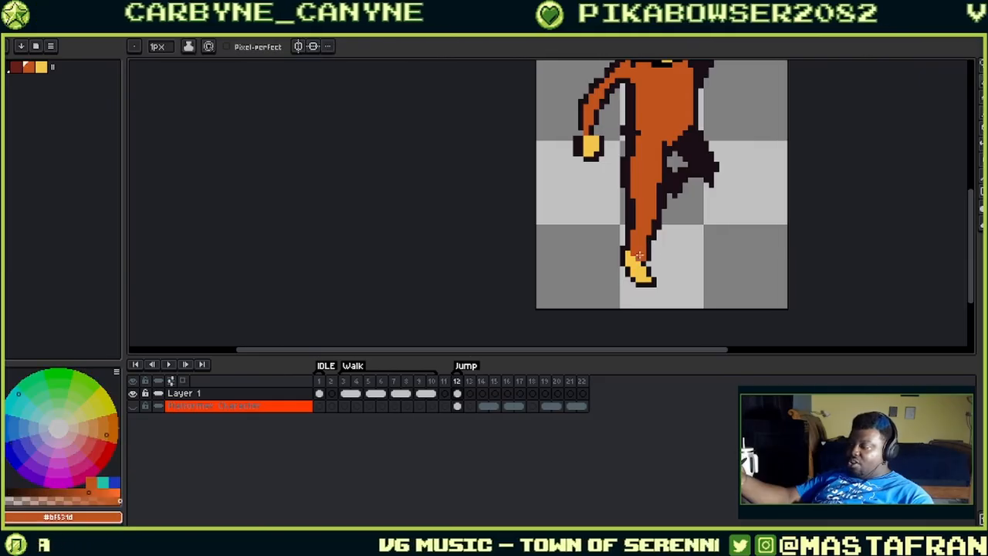
- Give the bent leg a yellow foot with a near-black outline and fill out the leg's ragged edge in near-black
drag(664, 205, 647, 250)
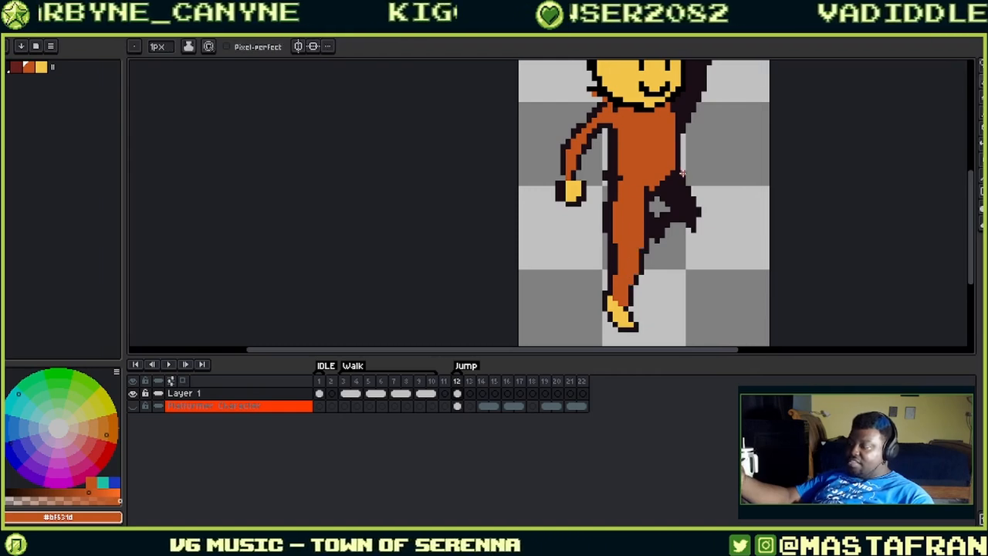
alt+click(623, 315)
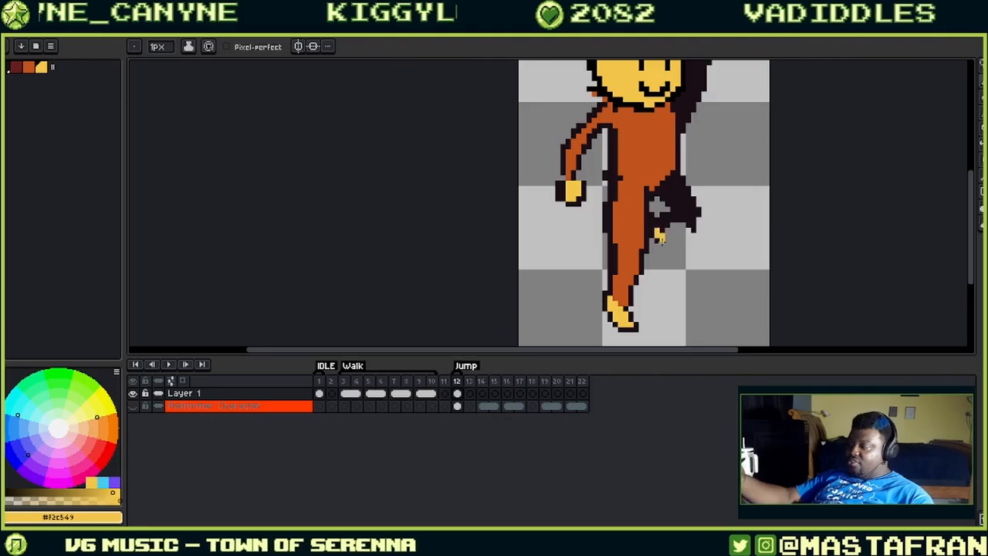
alt+click(663, 229)
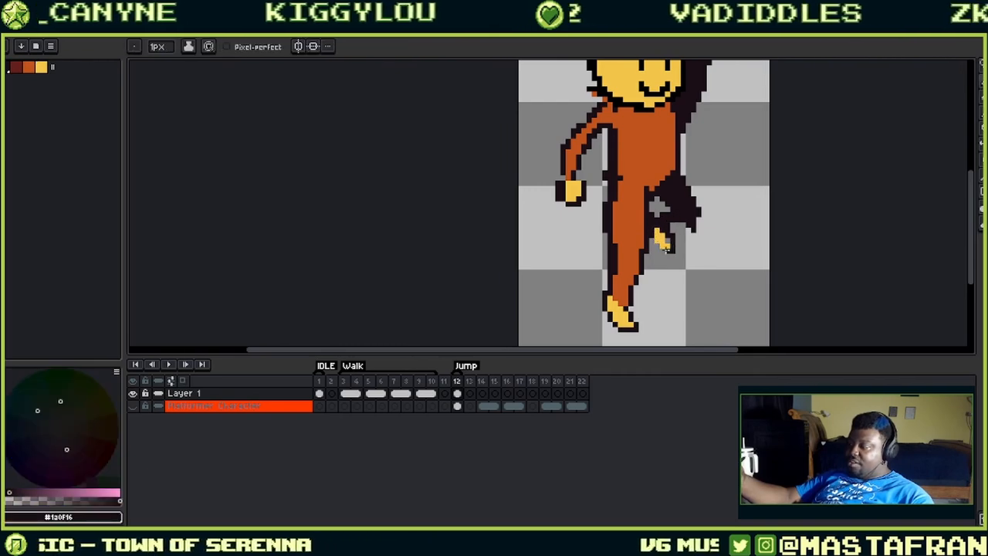
drag(657, 240, 668, 246)
alt+click(662, 237)
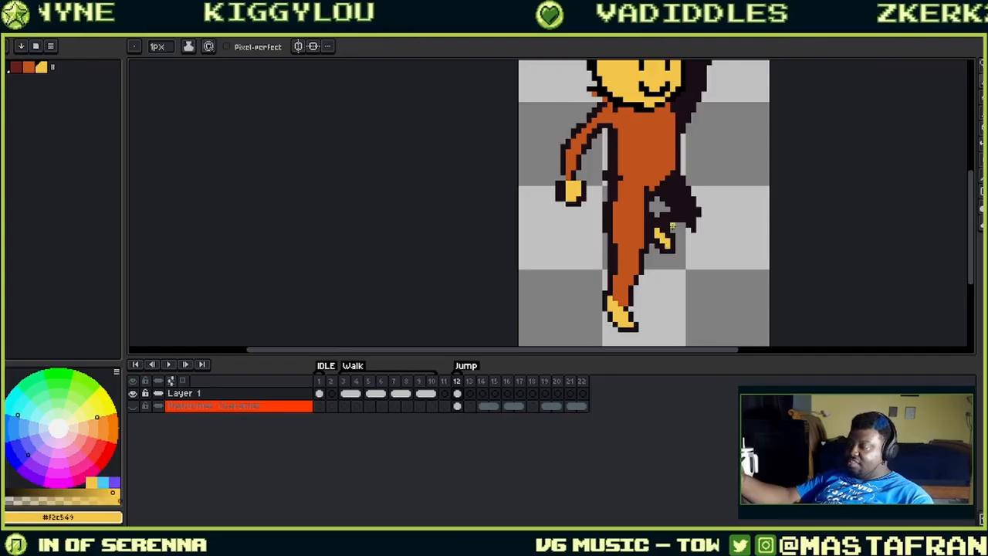
alt+click(669, 219)
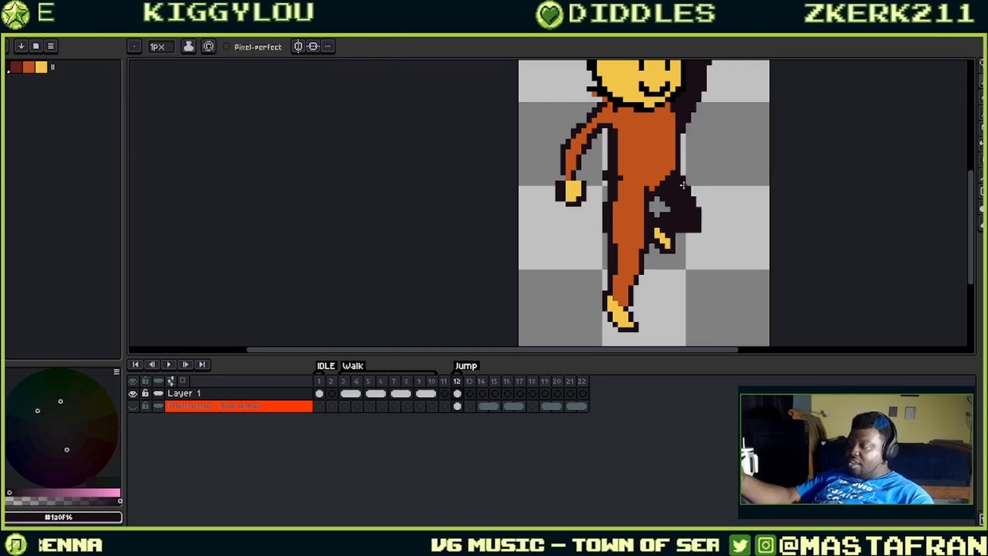
- Lasso the lowered arm with its hand and move it outward, away from the torso
mouse_move(609, 161)
mouse_down()
mouse_move(678, 191)
mouse_move(607, 219)
mouse_move(681, 199)
mouse_up()
key(q)
drag(651, 229, 625, 240)
click(704, 170)
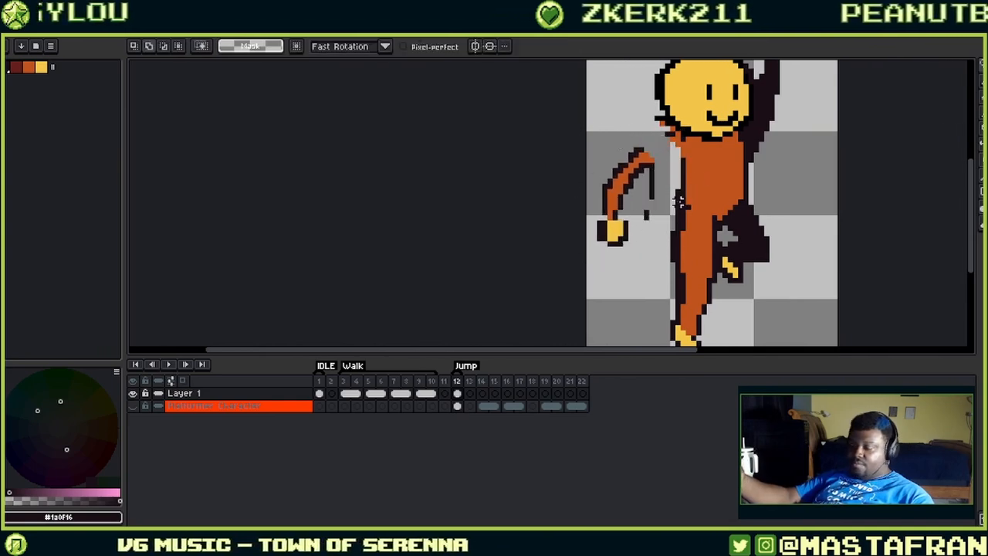
- Reconnect the lowered arm to the torso with near-black outlines and an orange shoulder
key(b)
alt+click(642, 173)
mouse_move(644, 170)
mouse_down()
mouse_move(670, 160)
mouse_move(658, 167)
mouse_move(673, 133)
mouse_up()
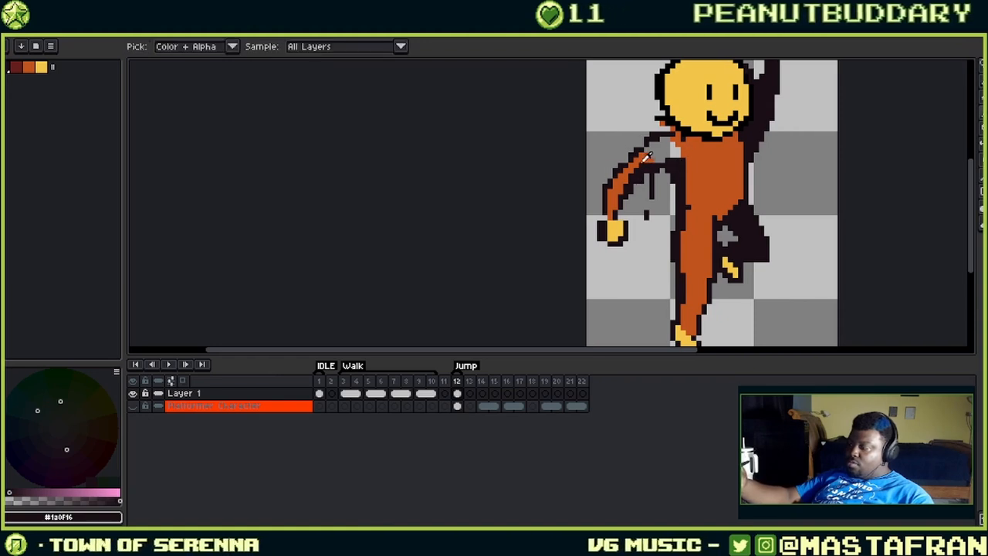
alt+click(687, 152)
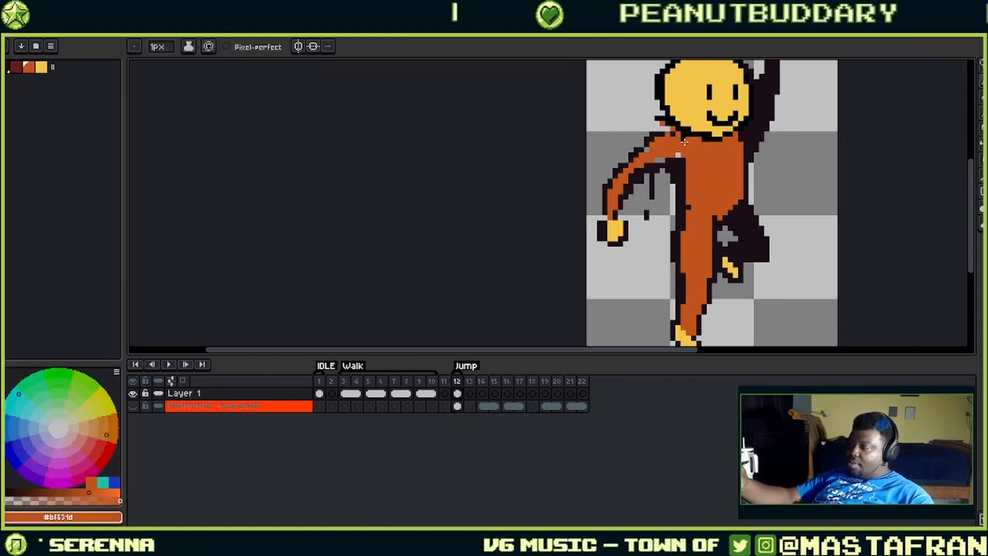
- Lasso the lowered arm and hand below the shoulder and move them back closer to the torso
drag(786, 133, 770, 110)
key(q)
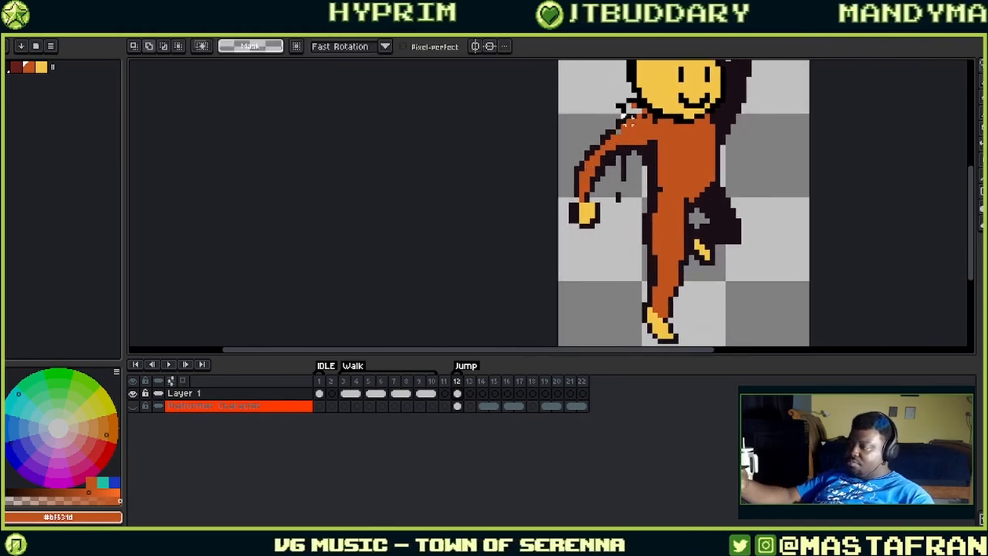
drag(622, 108, 615, 123)
mouse_move(590, 216)
mouse_down()
mouse_move(620, 207)
mouse_move(617, 217)
mouse_up()
- Redraw the lowered arm's shoulder outline in near-black, fill its inside orange, and erase the stray pixels beside the neck
key(i)
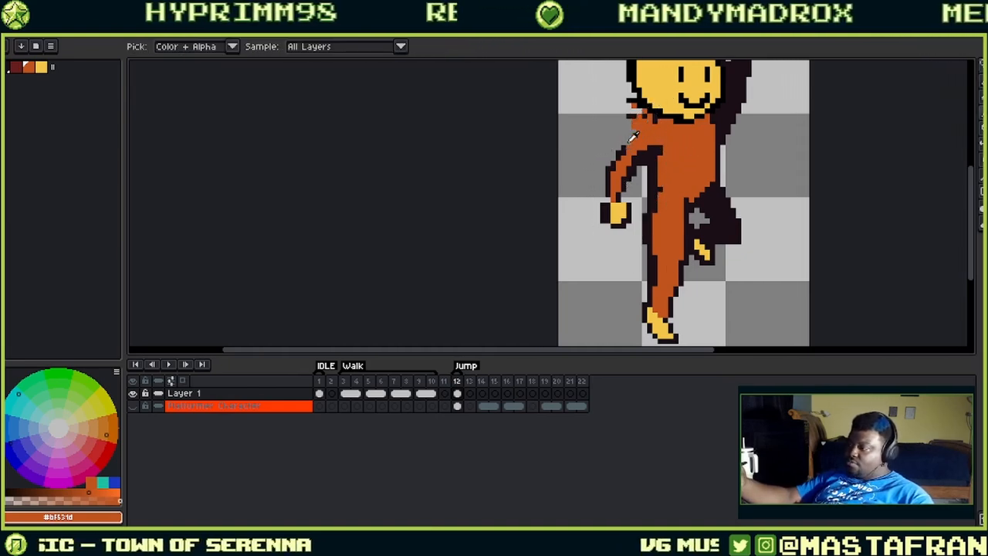
click(617, 151)
drag(619, 148, 645, 113)
alt+click(646, 132)
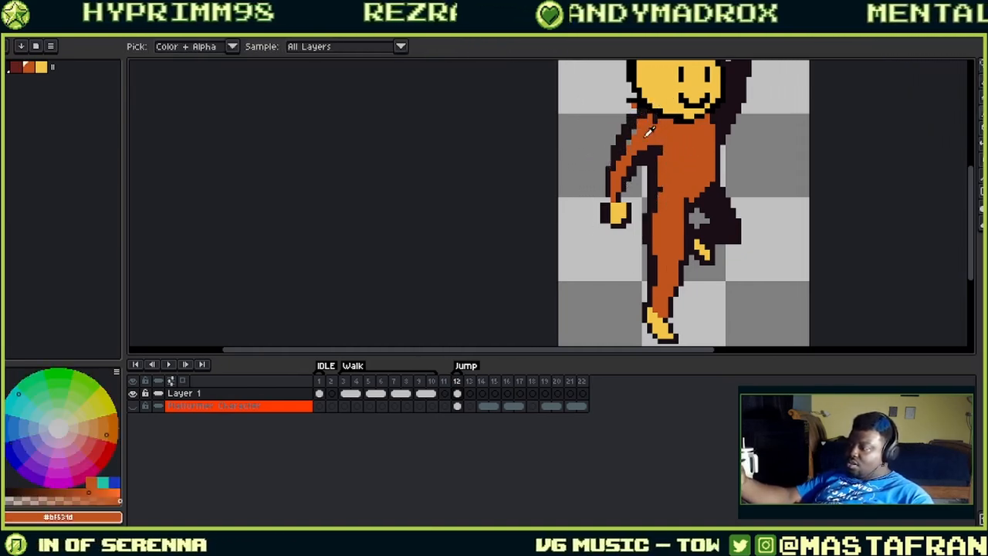
mouse_move(620, 158)
mouse_down()
mouse_move(639, 123)
mouse_move(680, 134)
mouse_move(675, 194)
mouse_move(696, 124)
mouse_move(618, 181)
mouse_move(603, 162)
mouse_up()
alt+click(590, 196)
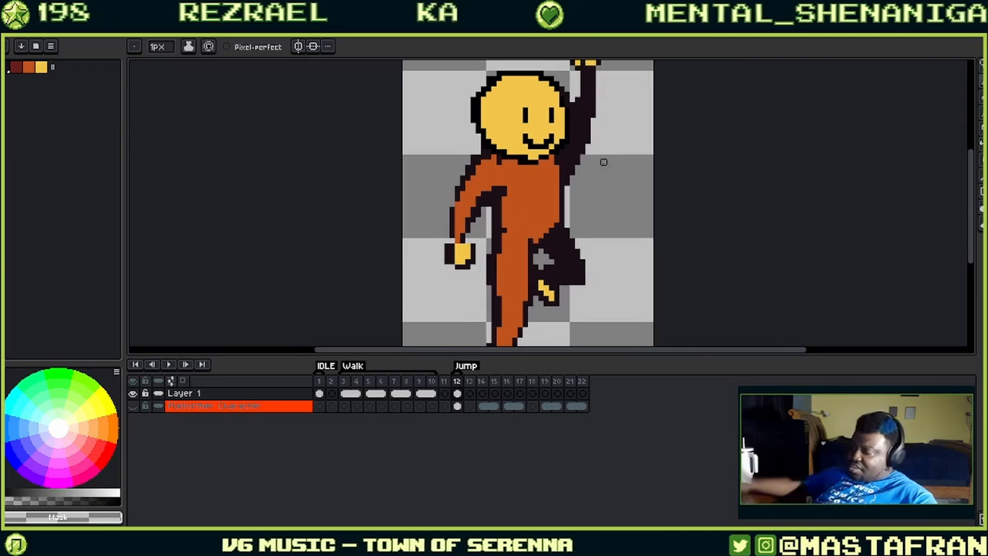
- Add an empty frame after frame 12 and give it an independent copy of Layer 1's Jump drawing
scroll(603, 162, down, 2)
scroll(601, 159, up, 1)
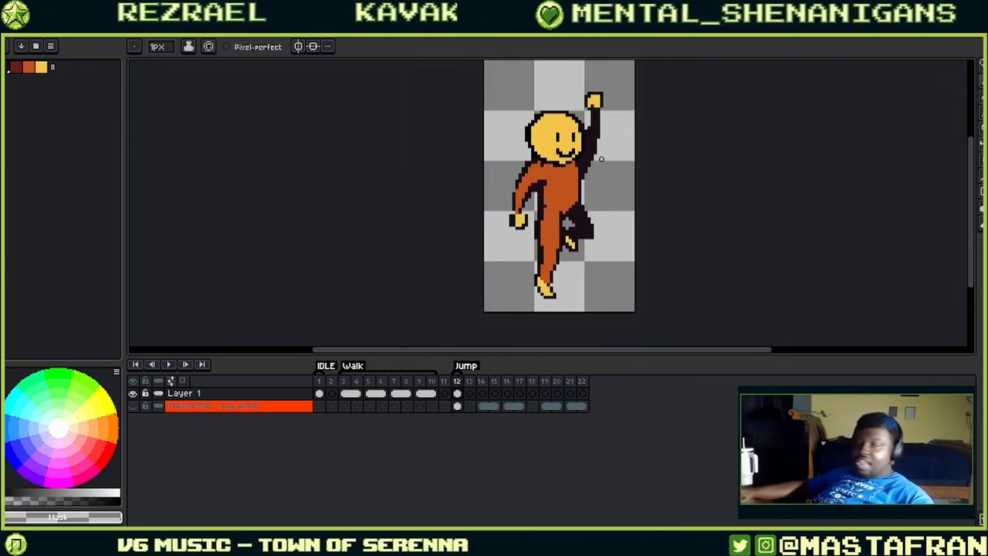
right_click(465, 385)
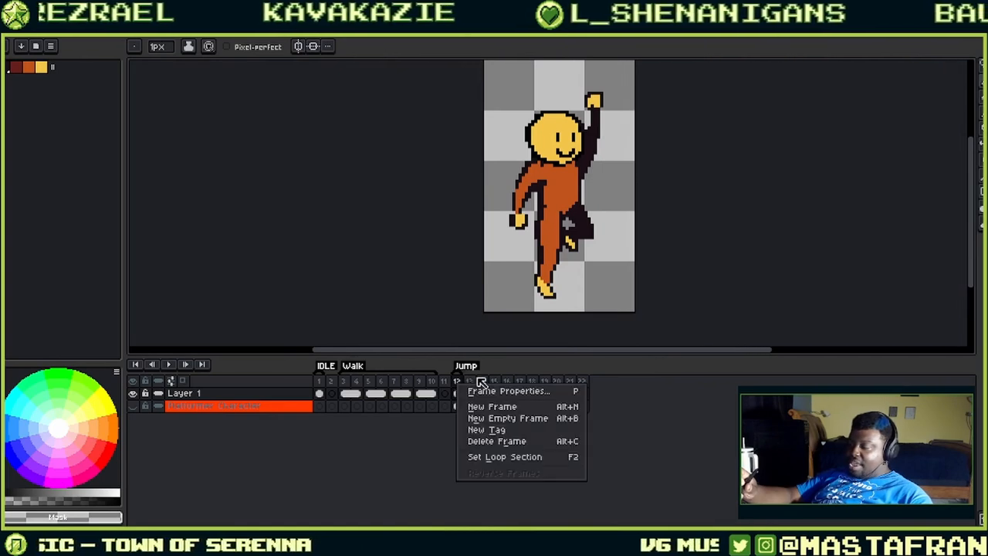
click(556, 421)
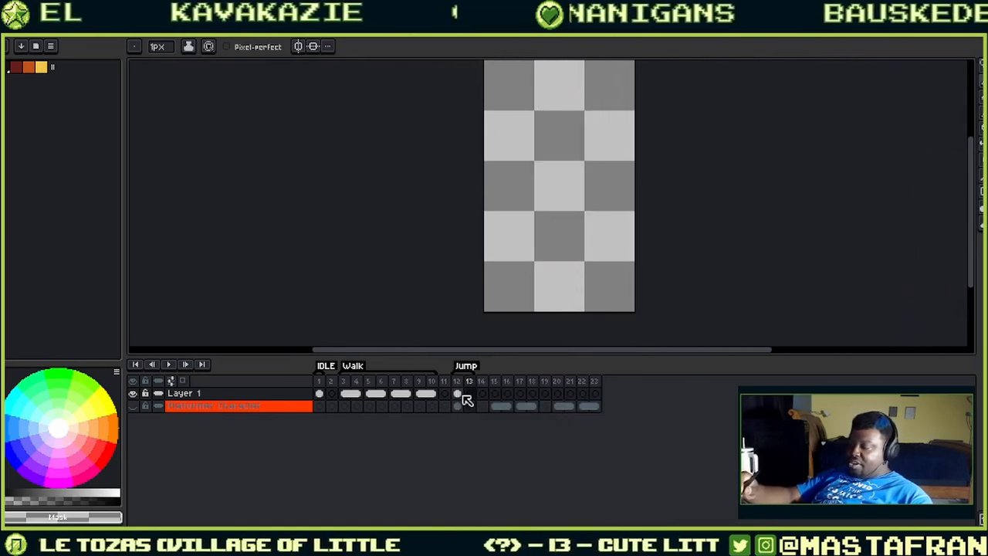
click(459, 395)
drag(460, 398, 472, 399)
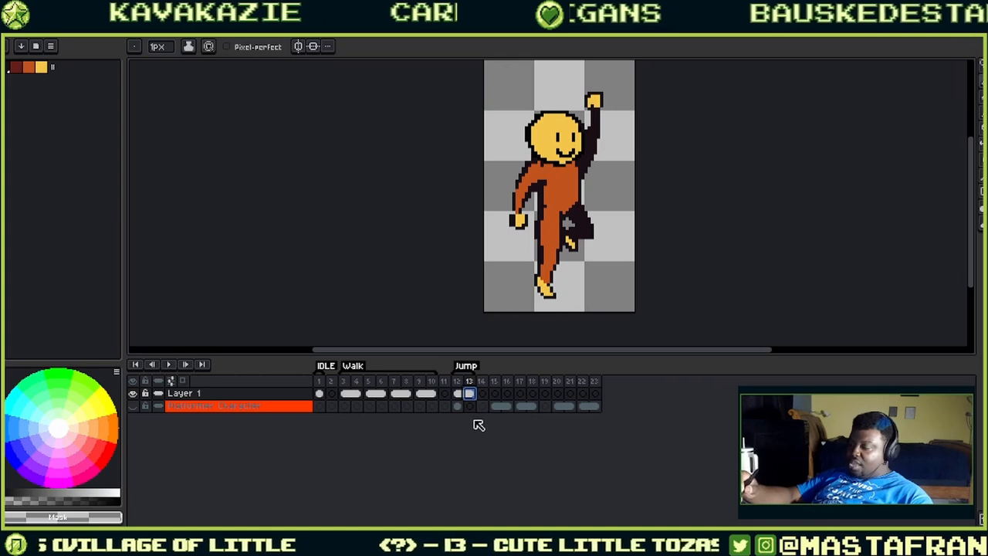
right_click(473, 394)
click(519, 429)
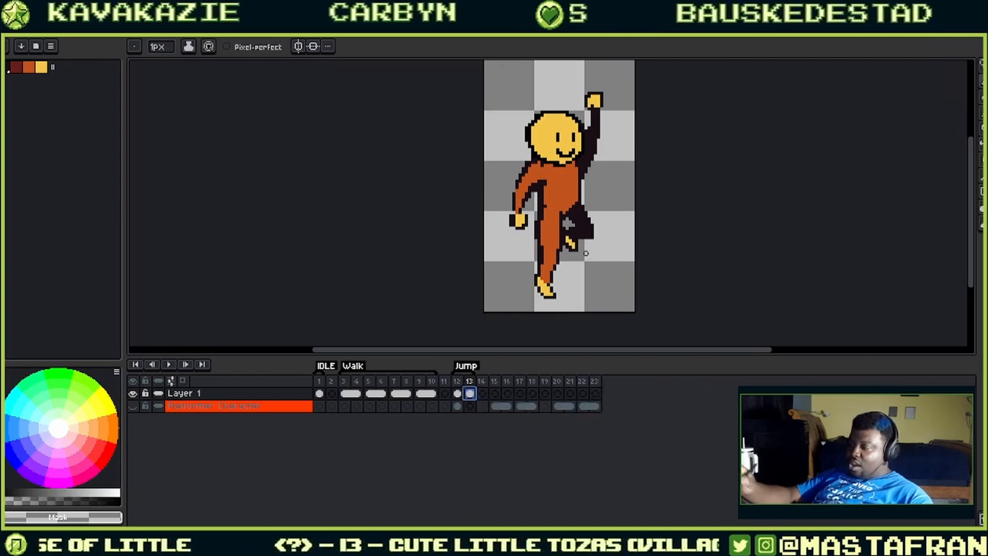
key(m)
drag(598, 217, 583, 245)
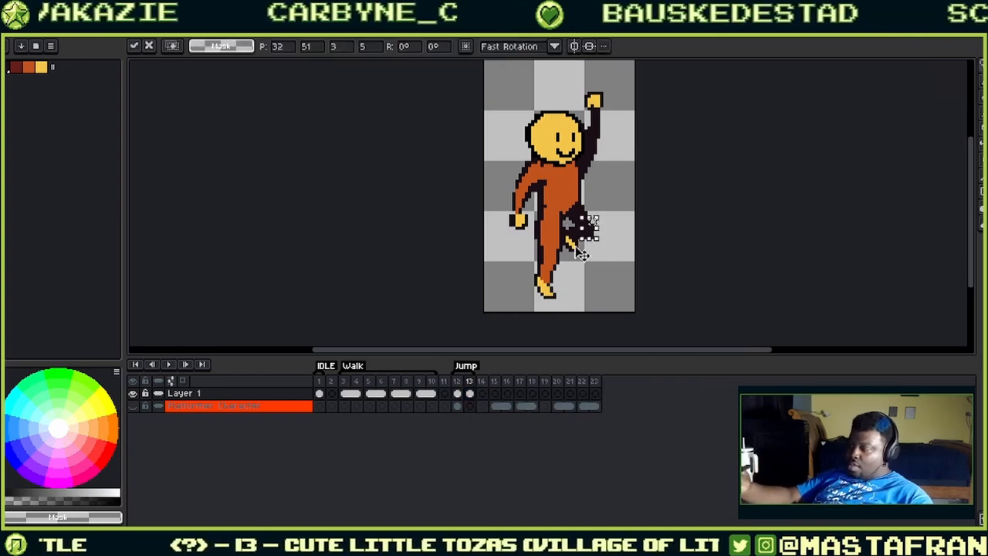
key(e)
key(m)
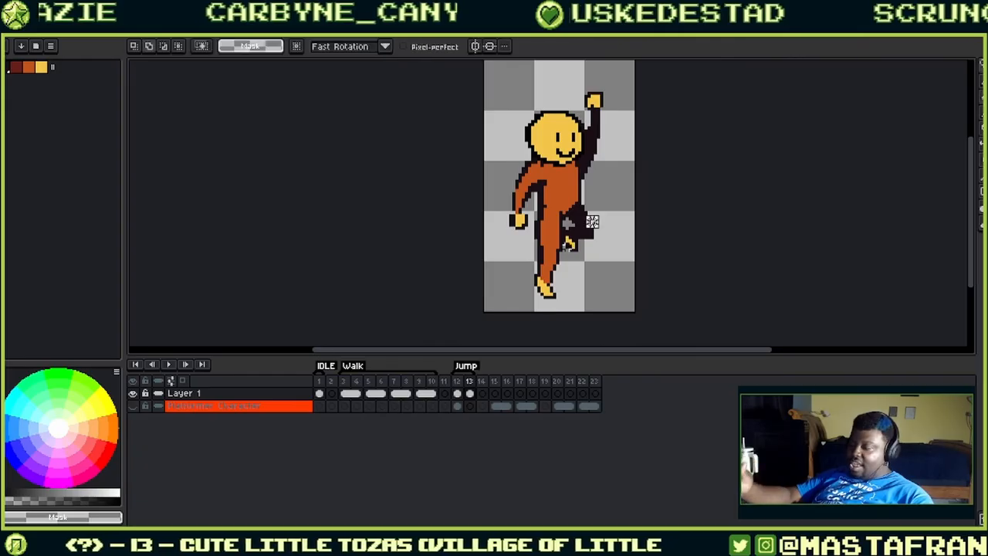
click(595, 247)
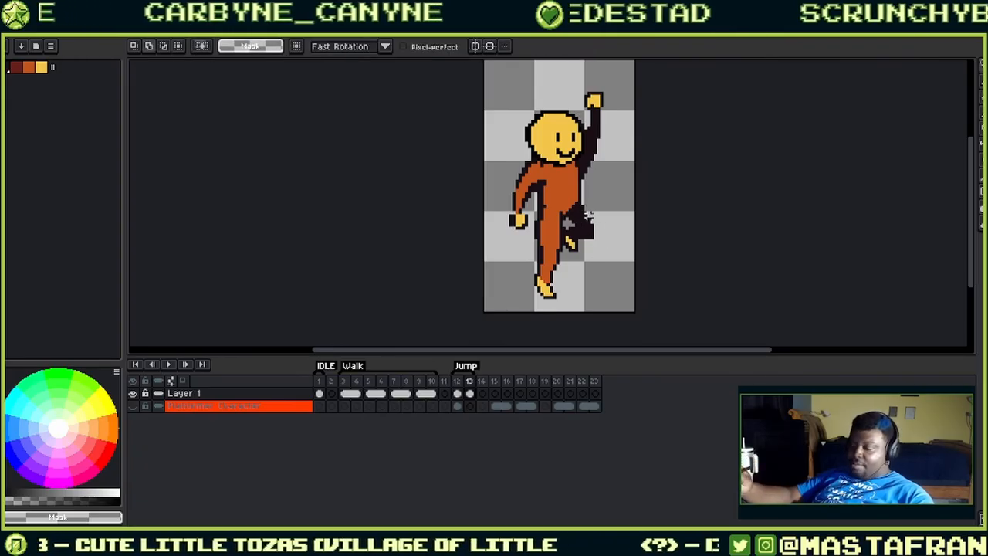
- Lasso and delete both legs, the lowered front arm and the raised back arm in frame 13, keeping the head and torso
mouse_move(572, 209)
mouse_down()
mouse_move(617, 228)
mouse_move(527, 253)
mouse_move(577, 225)
mouse_up()
key(Delete)
key(Delete)
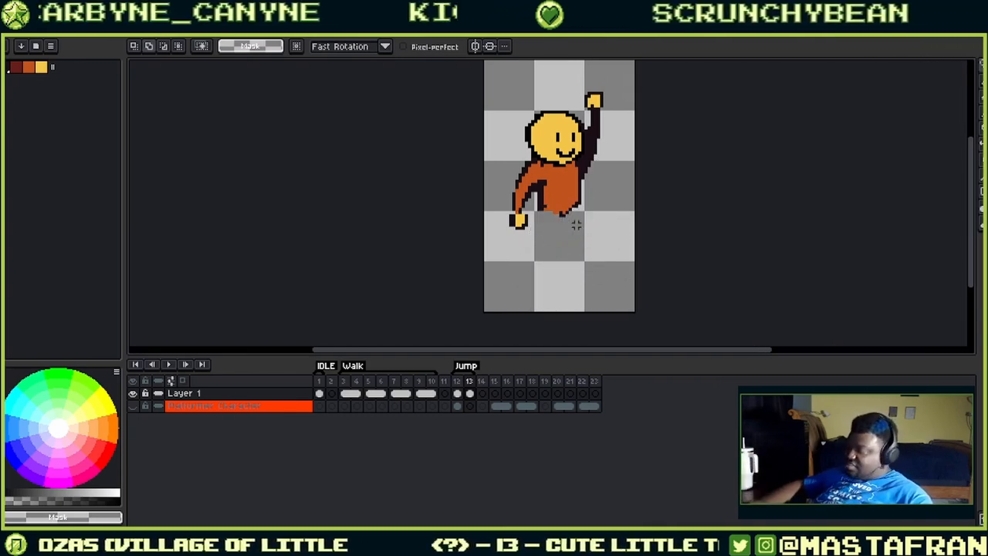
mouse_move(538, 185)
mouse_down()
mouse_move(497, 239)
mouse_move(540, 163)
mouse_up()
key(Delete)
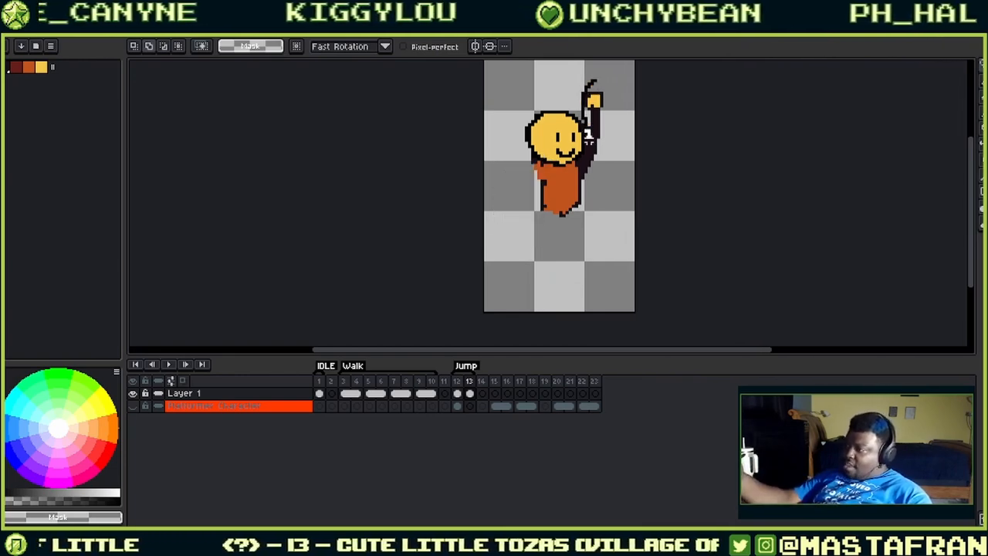
drag(588, 135, 585, 179)
key(Delete)
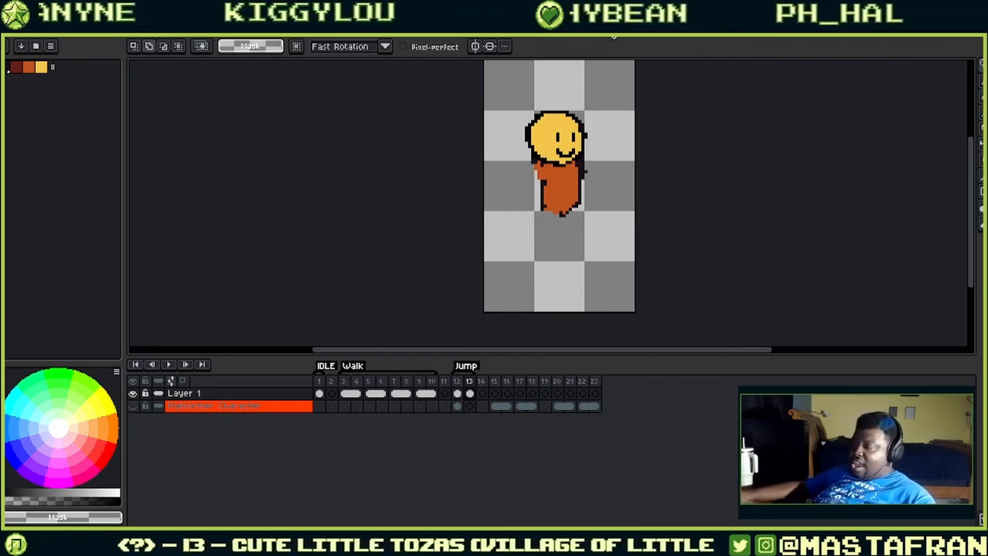
click(614, 36)
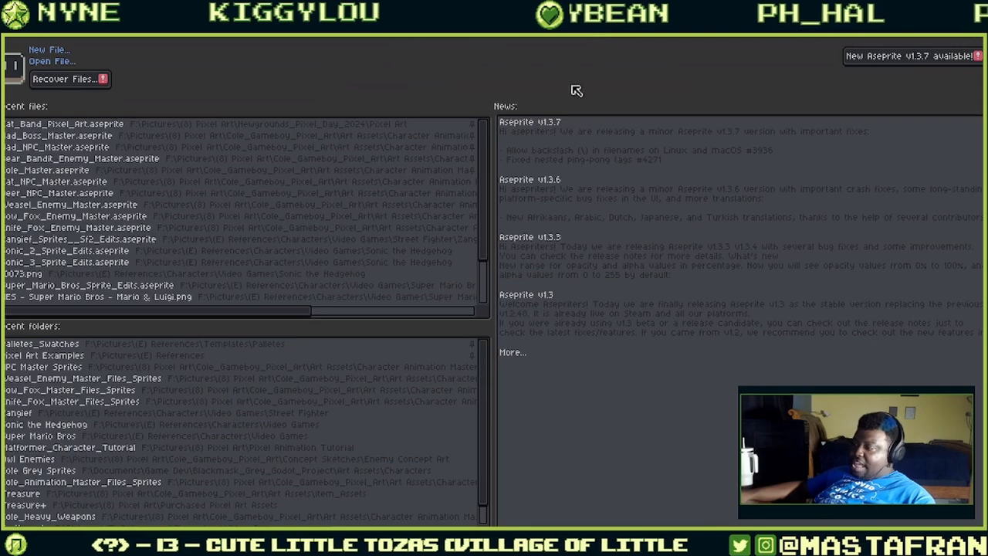
click(92, 38)
- Lasso the eyes and mouth, shift them slightly lower on the head, and patch the gaps with black and yellow
scroll(514, 213, up, 4)
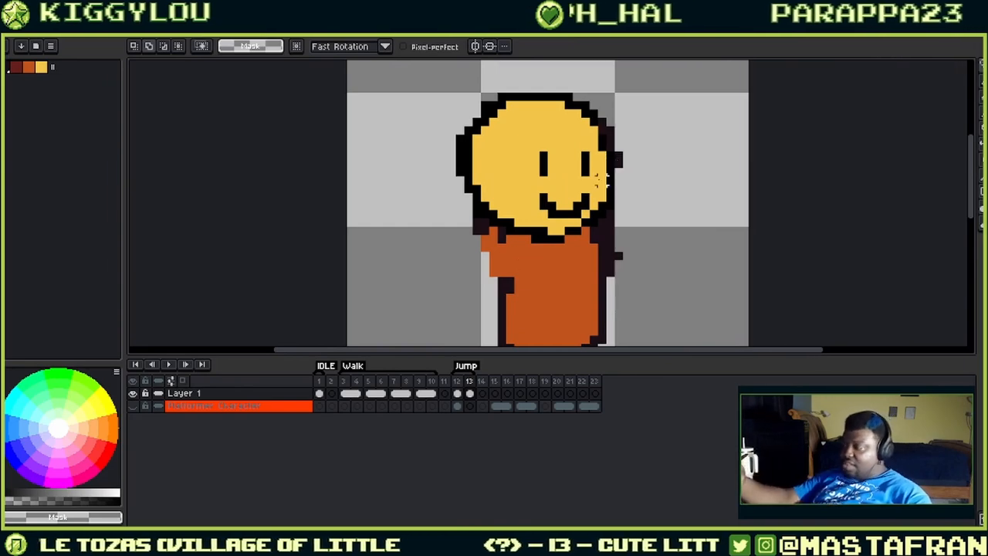
mouse_move(603, 190)
mouse_down()
mouse_move(556, 138)
mouse_move(527, 183)
mouse_move(596, 192)
mouse_up()
key(ctrl+d)
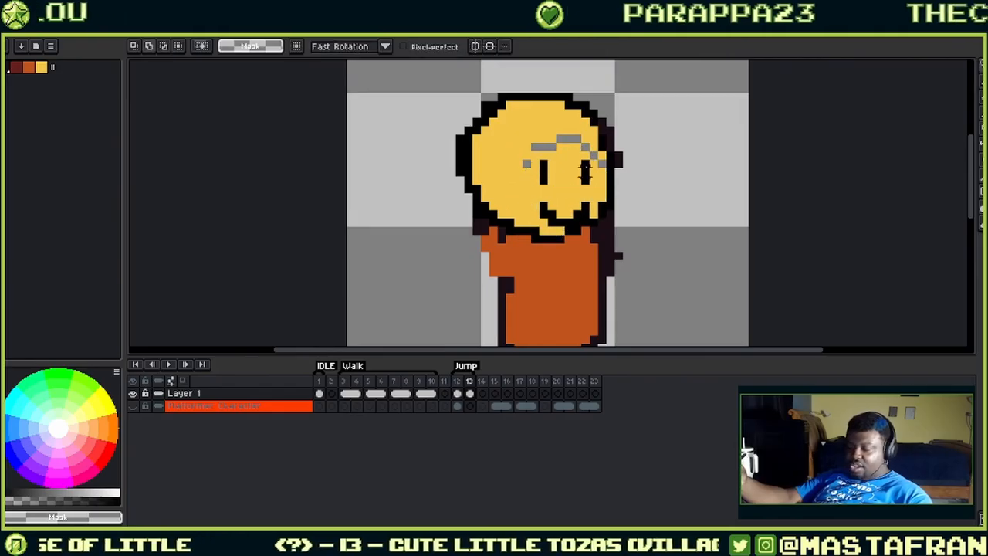
key(b)
alt+click(542, 185)
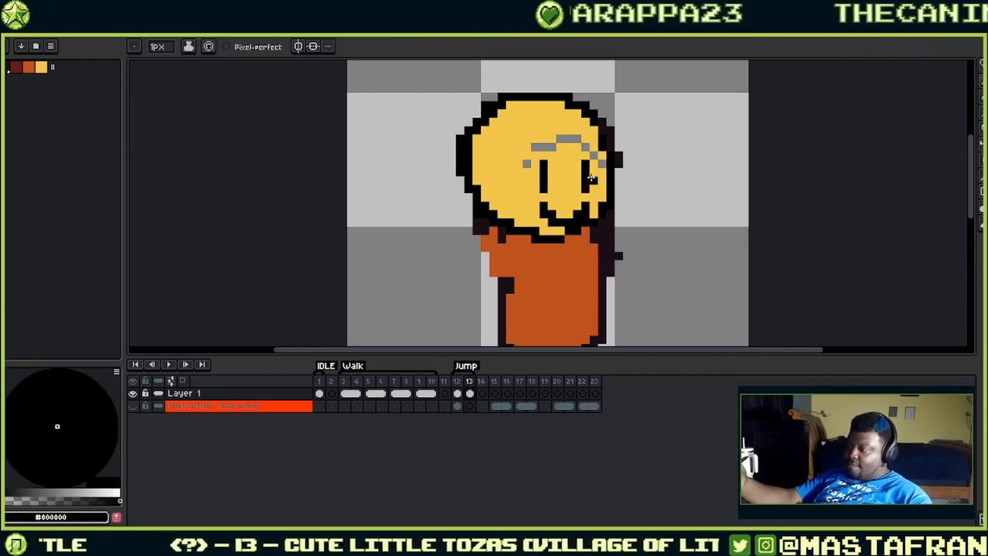
alt+click(592, 169)
drag(542, 161, 541, 148)
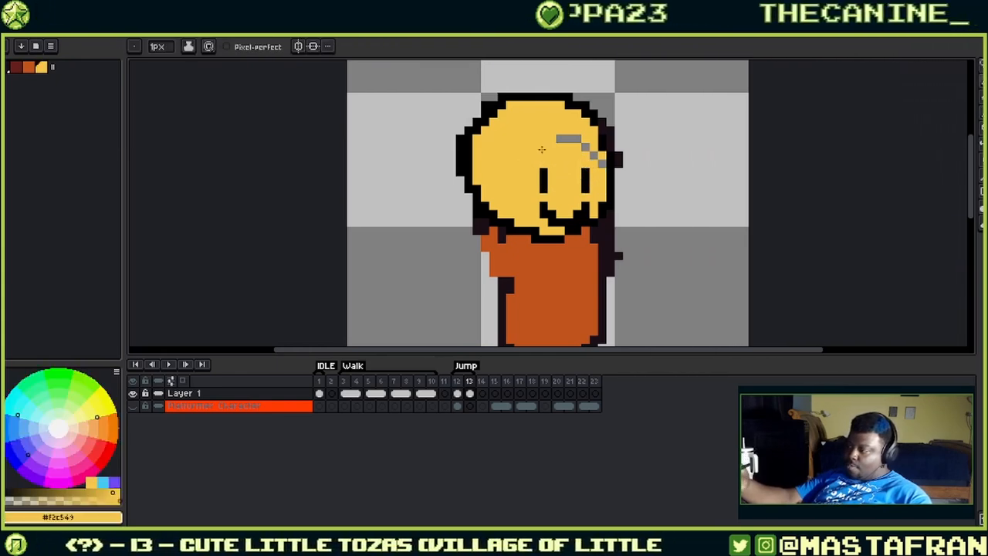
- Enable onion skinning and draw the back arm in near-black, lowered along the torso with a small hand shape sticking out
scroll(653, 165, down, 3)
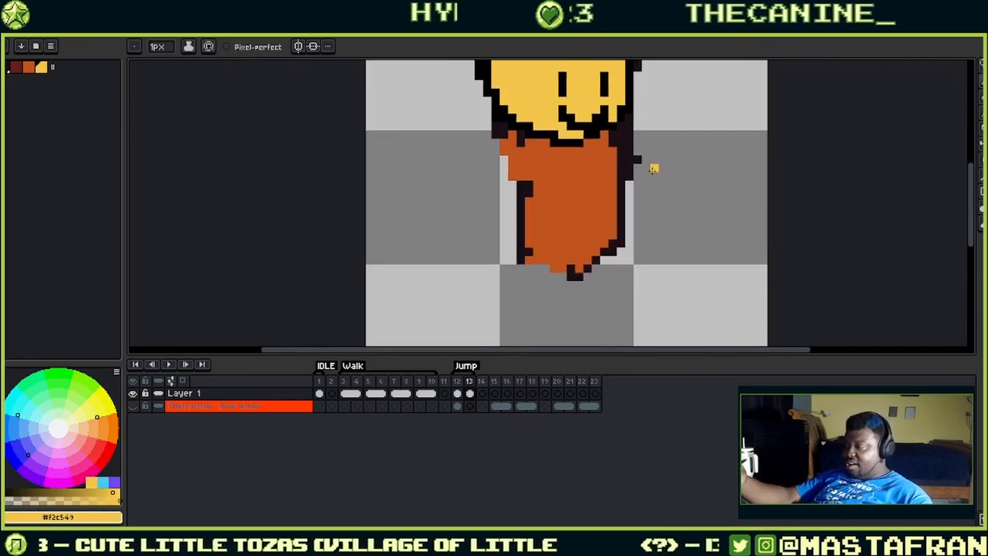
click(184, 381)
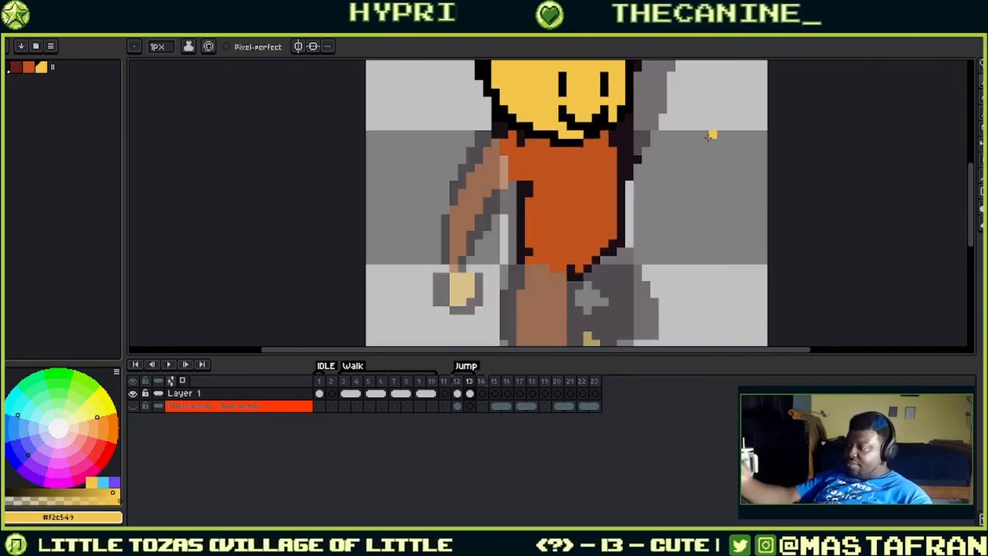
drag(642, 163, 630, 234)
alt+click(630, 233)
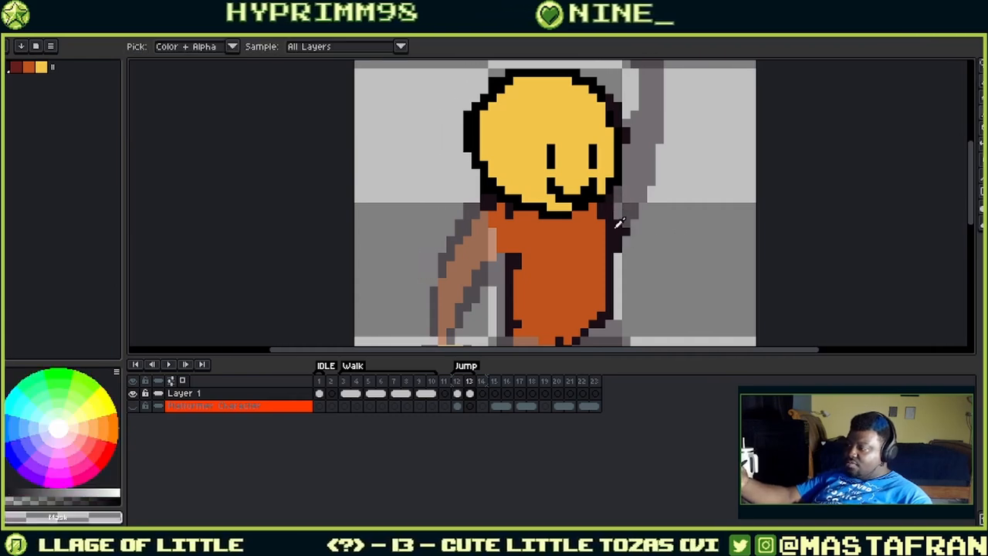
drag(657, 236, 637, 202)
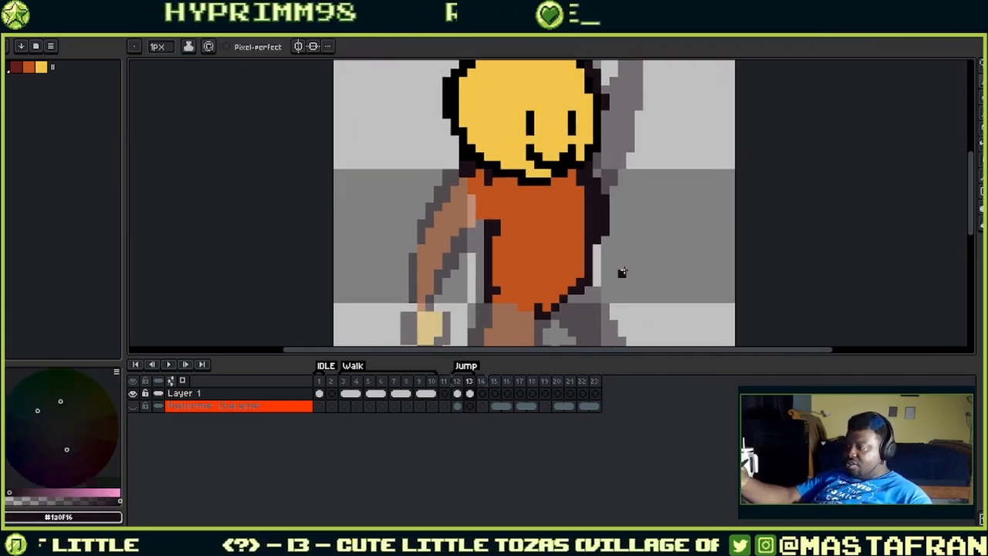
mouse_move(630, 247)
mouse_down()
mouse_move(626, 273)
mouse_move(595, 257)
mouse_move(750, 250)
mouse_up()
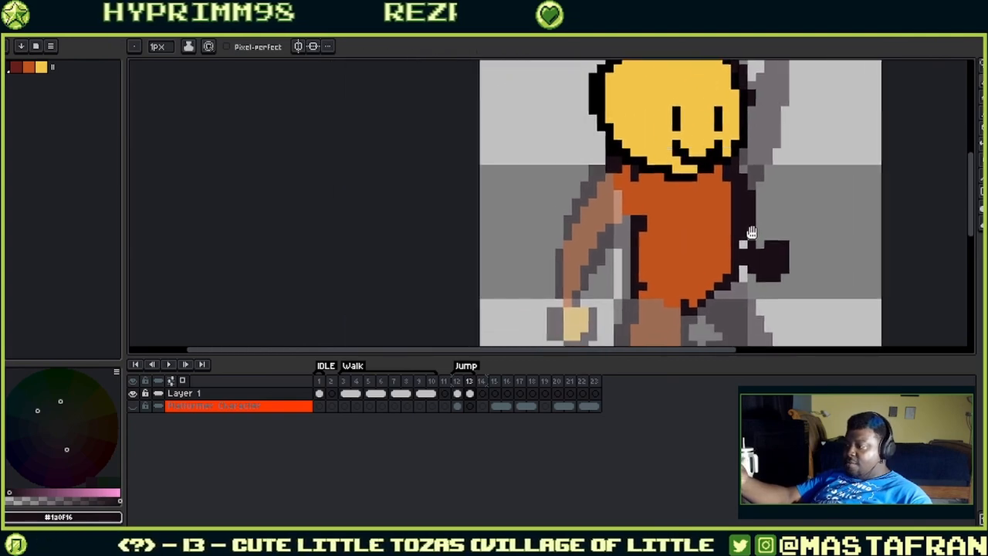
- Draw the front arm bent at the elbow with a near-black outline and hand shape, and color the sleeve orange
mouse_move(610, 225)
mouse_down()
mouse_move(609, 186)
mouse_move(565, 166)
mouse_move(557, 239)
mouse_move(590, 283)
mouse_move(574, 230)
mouse_move(594, 268)
mouse_move(619, 210)
mouse_move(637, 200)
mouse_up()
alt+click(604, 186)
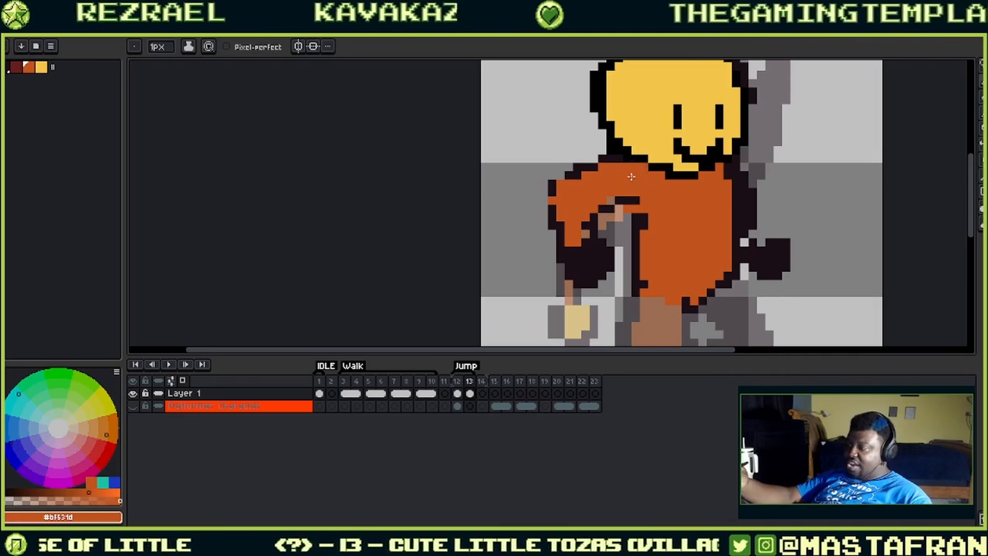
alt+click(573, 177)
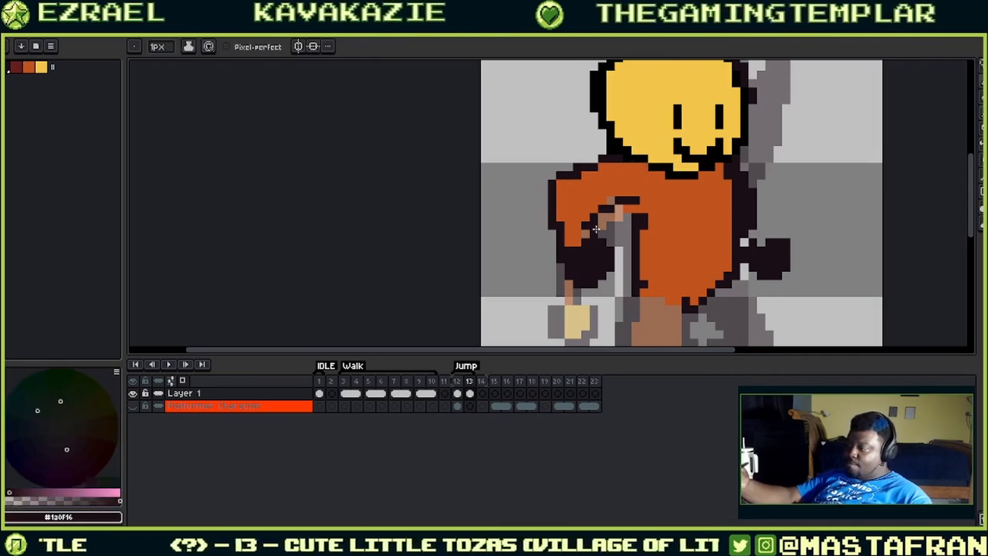
click(654, 197)
alt+click(585, 229)
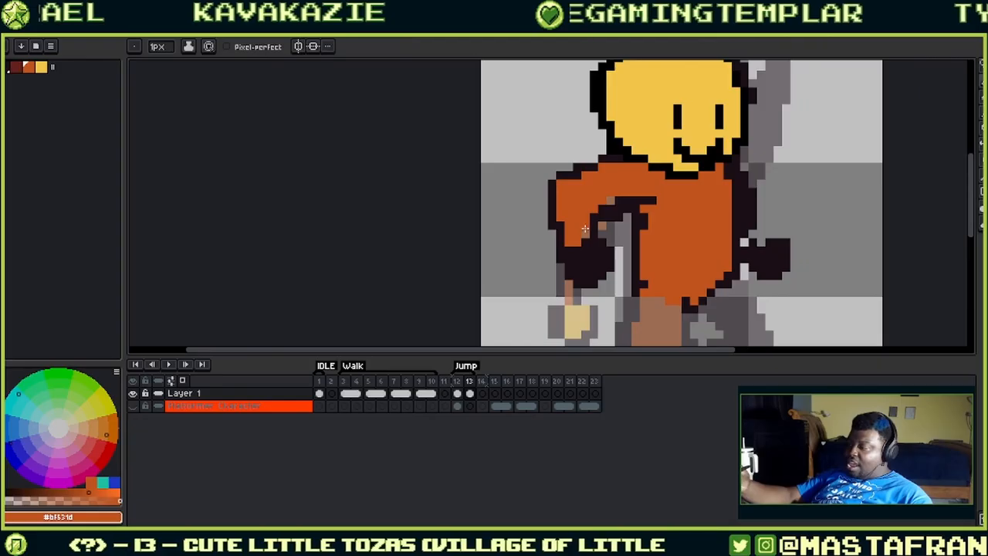
- Outline the back leg hanging straight down with a pointed foot, and fill the leg solid near-black
drag(719, 318, 692, 207)
alt+click(661, 193)
drag(673, 152, 670, 295)
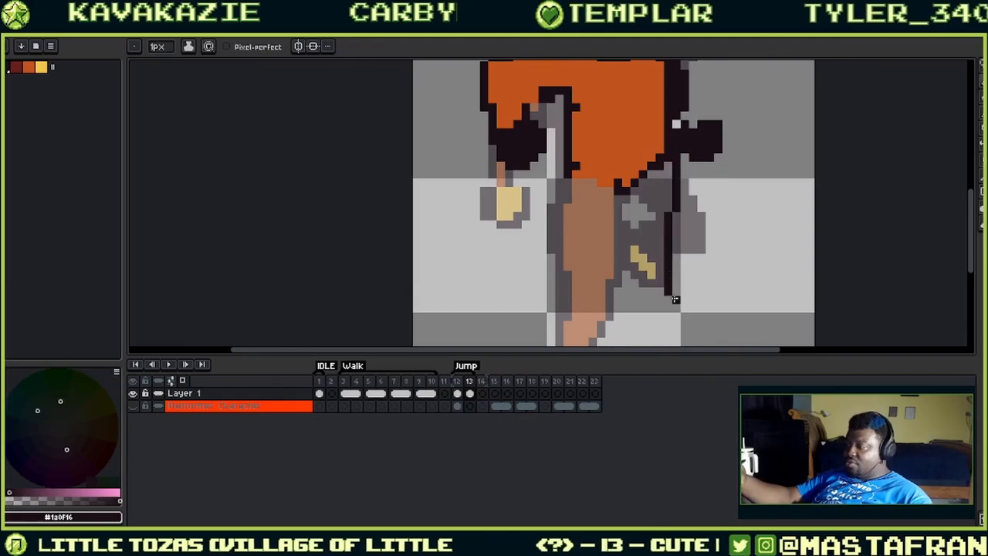
mouse_move(673, 239)
mouse_down()
mouse_move(684, 276)
mouse_move(666, 290)
mouse_move(684, 302)
mouse_move(657, 244)
mouse_move(660, 294)
mouse_up()
drag(628, 139, 659, 299)
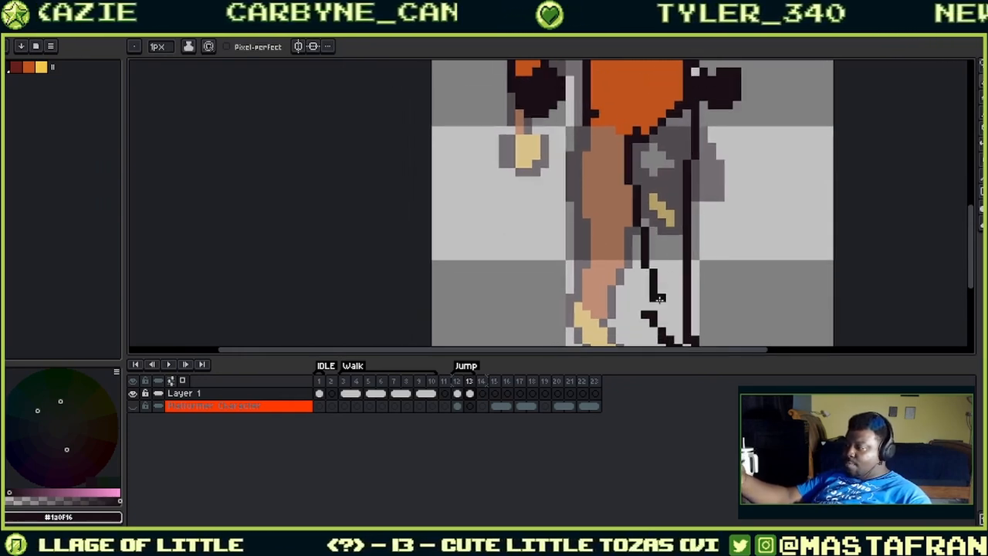
scroll(654, 283, down, 2)
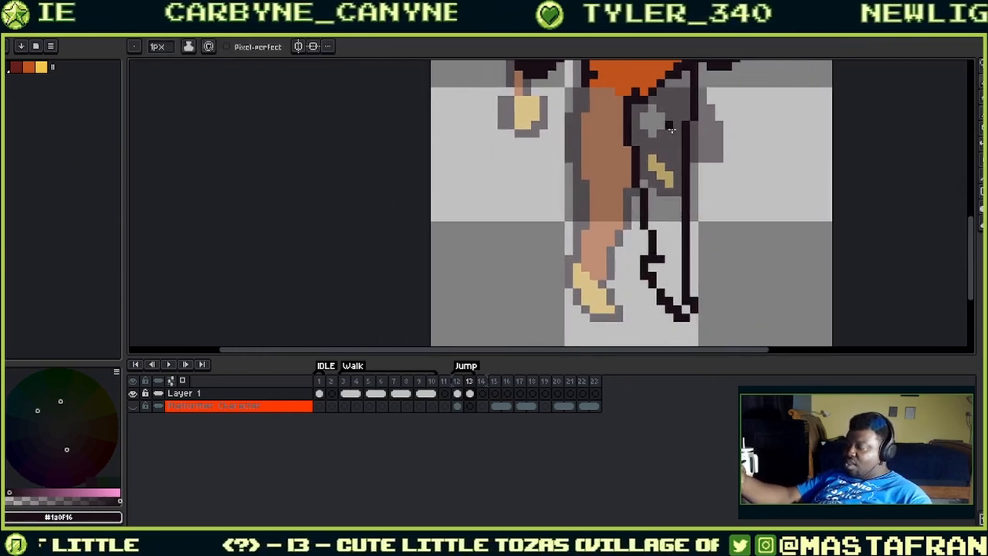
scroll(670, 271, up, 4)
drag(675, 158, 656, 183)
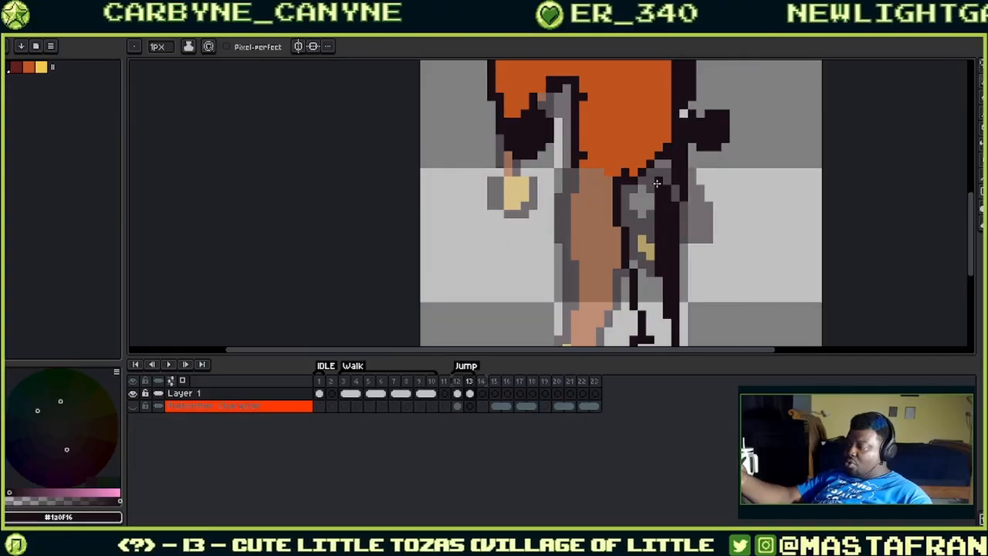
key(g)
click(650, 239)
mouse_move(668, 338)
mouse_down()
mouse_move(673, 230)
mouse_move(676, 348)
mouse_up()
- Sample the head's yellow and color the insides of both hands and the back leg's foot with it
key(i)
drag(654, 138, 640, 183)
click(655, 96)
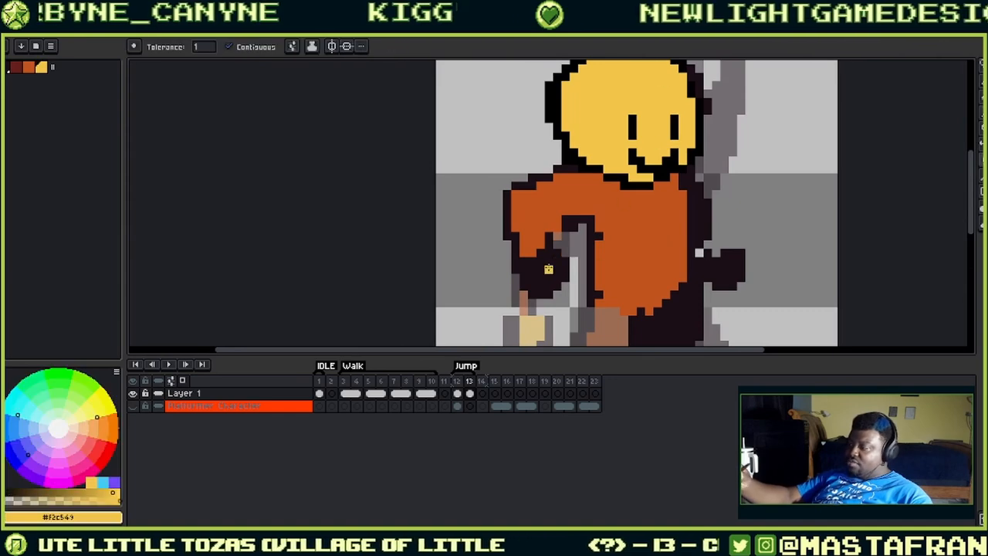
key(b)
mouse_move(543, 276)
mouse_down()
mouse_move(544, 263)
mouse_move(531, 270)
mouse_up()
drag(725, 276, 726, 263)
scroll(726, 263, down, 5)
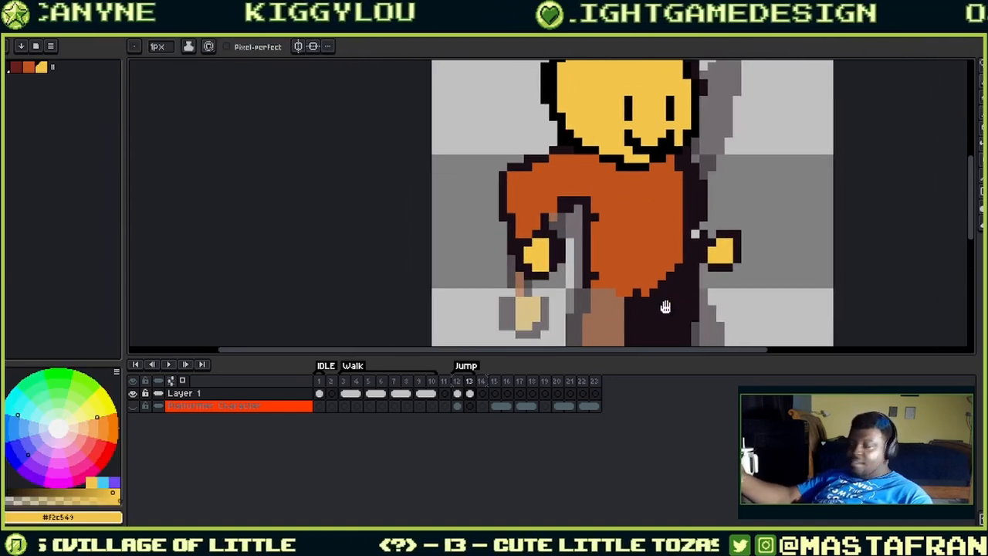
mouse_move(676, 202)
mouse_down()
mouse_move(701, 240)
mouse_move(694, 212)
mouse_up()
drag(706, 93, 700, 297)
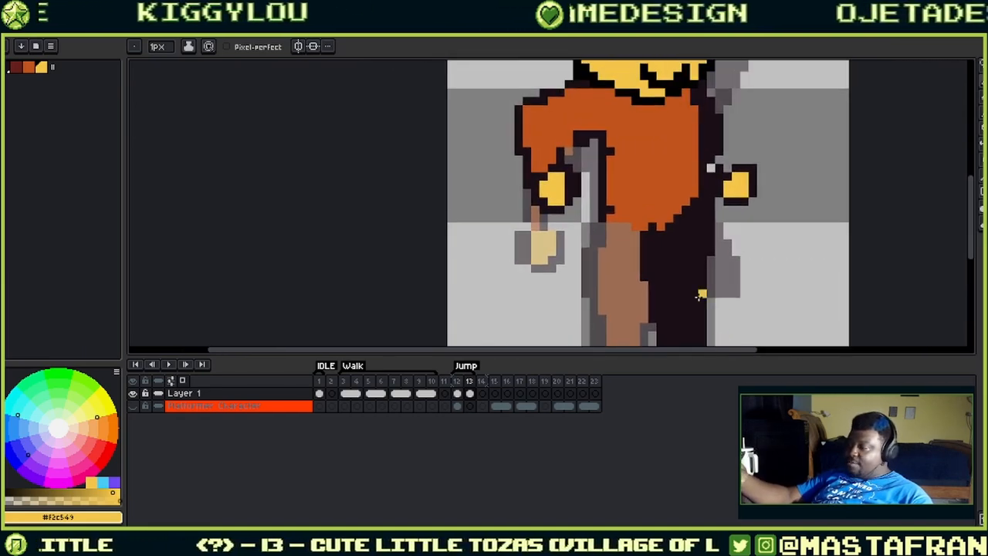
- Block in the front leg's thigh in the torso's orange, overlapping the top of the near-black back leg
alt+click(656, 193)
scroll(657, 194, down, 2)
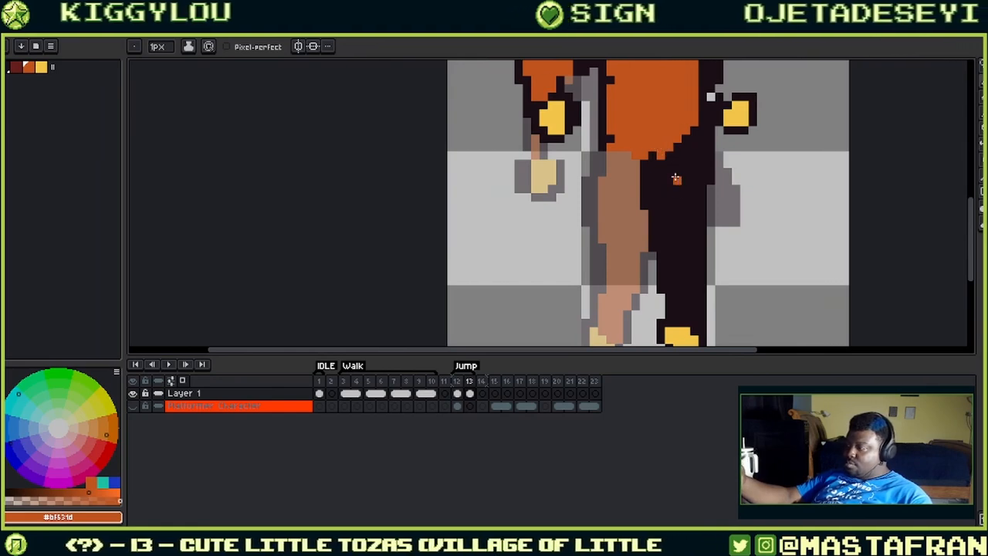
drag(668, 159, 685, 214)
mouse_move(602, 160)
mouse_down()
mouse_move(639, 256)
mouse_move(674, 240)
mouse_move(668, 171)
mouse_move(669, 211)
mouse_move(640, 233)
mouse_move(617, 188)
mouse_move(634, 208)
mouse_move(642, 180)
mouse_move(660, 167)
mouse_move(676, 199)
mouse_move(645, 239)
mouse_up()
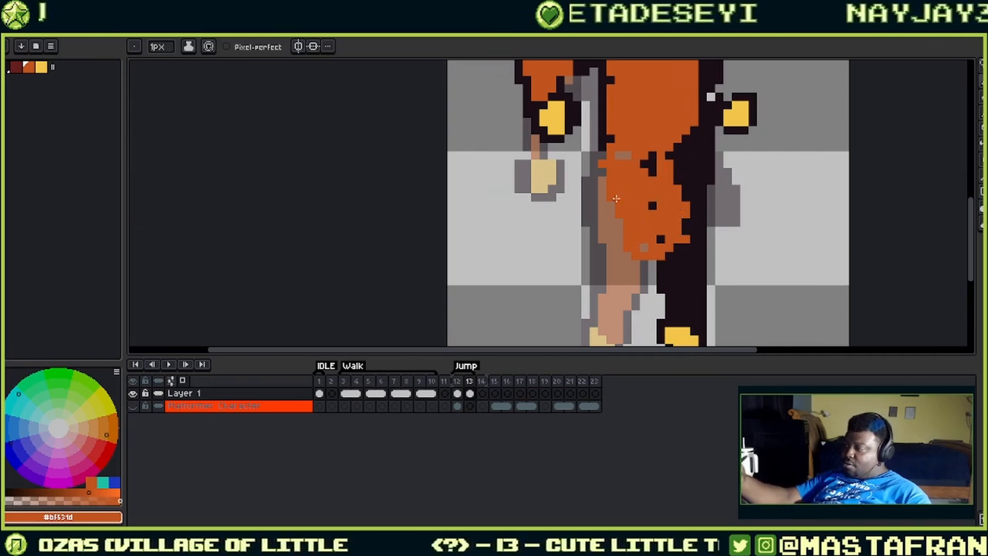
- Outline the bent front leg in near-black, touch up its orange, and add a yellow foot kicked back behind the knee
alt+click(603, 145)
mouse_move(602, 159)
mouse_down()
mouse_move(627, 223)
mouse_move(565, 189)
mouse_move(558, 247)
mouse_move(593, 230)
mouse_move(637, 261)
mouse_move(675, 244)
mouse_move(639, 263)
mouse_move(682, 176)
mouse_move(652, 190)
mouse_move(652, 166)
mouse_move(626, 144)
mouse_move(620, 156)
mouse_move(651, 242)
mouse_move(640, 249)
mouse_move(613, 224)
mouse_move(621, 235)
mouse_move(613, 247)
mouse_move(586, 203)
mouse_up()
alt+click(670, 210)
alt+click(575, 216)
mouse_move(569, 239)
mouse_down()
mouse_move(568, 198)
mouse_move(569, 248)
mouse_up()
alt+click(605, 218)
alt+click(553, 126)
mouse_move(568, 248)
mouse_down()
mouse_move(568, 198)
mouse_move(573, 217)
mouse_up()
- Fill the gap between the back arm and torso with near-black, and widen the torso's adjoining edge with orange
drag(743, 207, 694, 487)
drag(682, 288, 696, 177)
alt+click(668, 197)
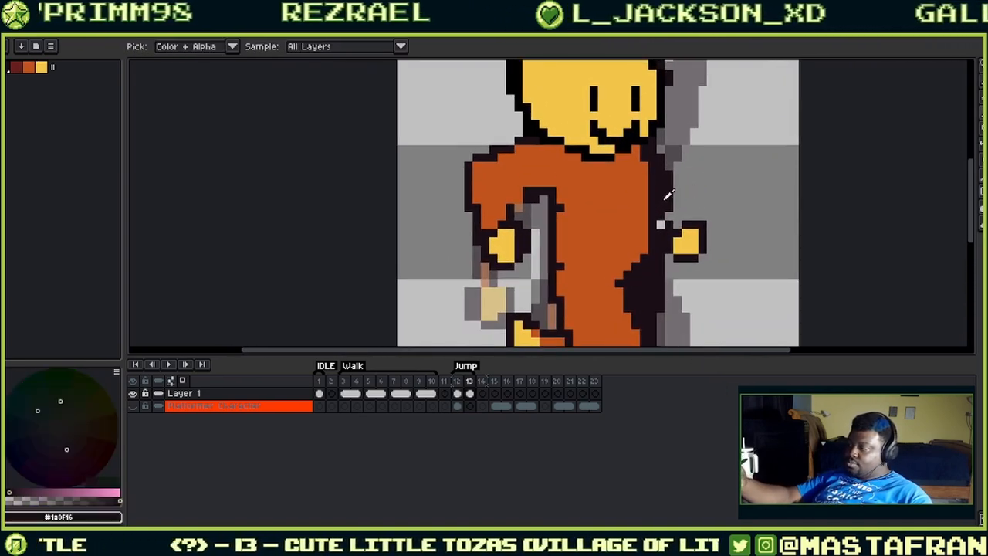
click(660, 225)
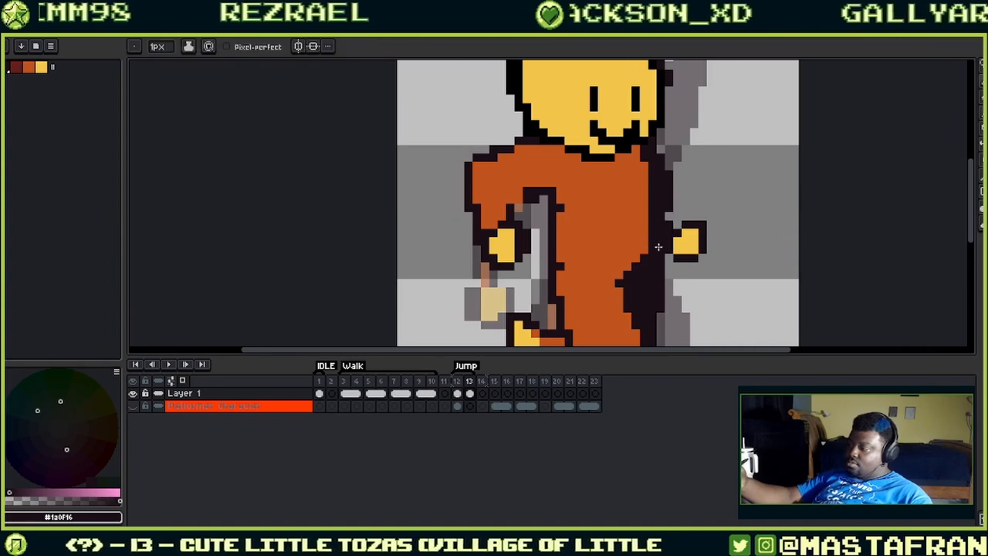
drag(660, 248, 669, 219)
alt+click(646, 207)
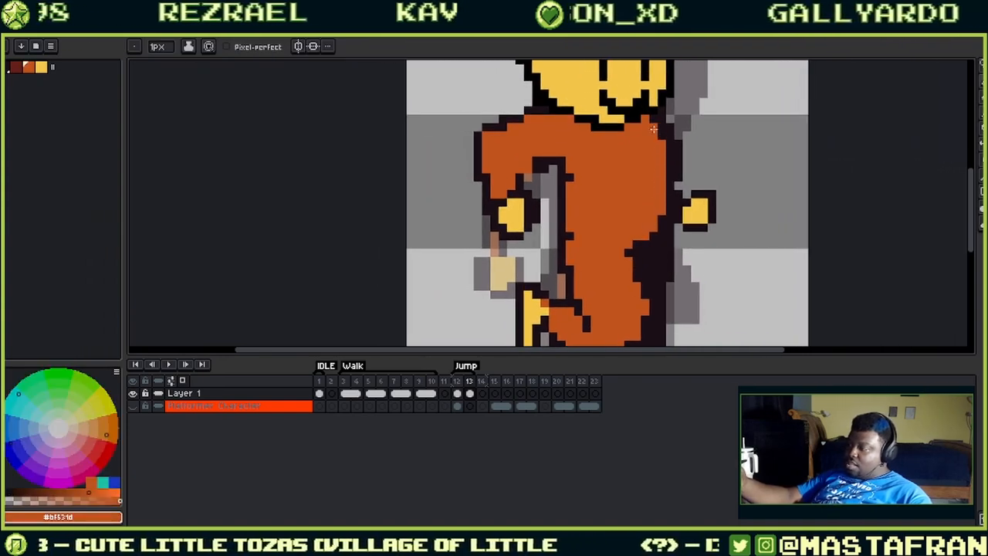
drag(746, 144, 640, 171)
- Flip between jump frames 12 and 13 to compare the two poses
scroll(640, 170, down, 2)
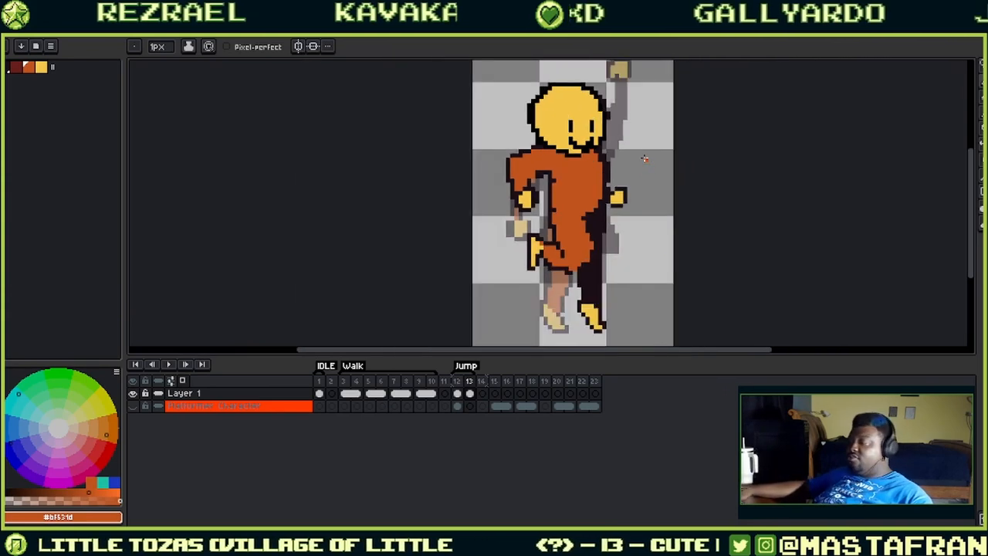
scroll(650, 152, down, 1)
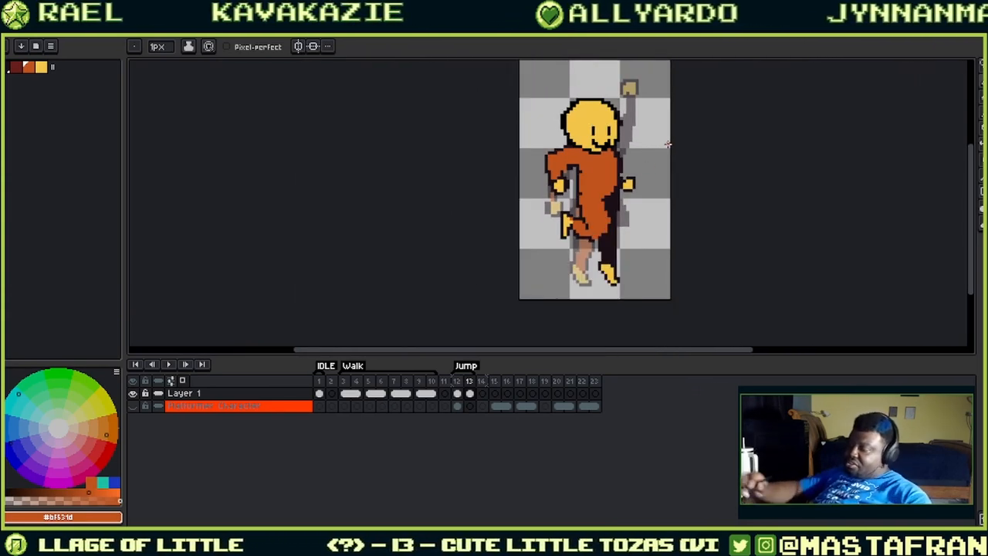
click(458, 381)
click(470, 383)
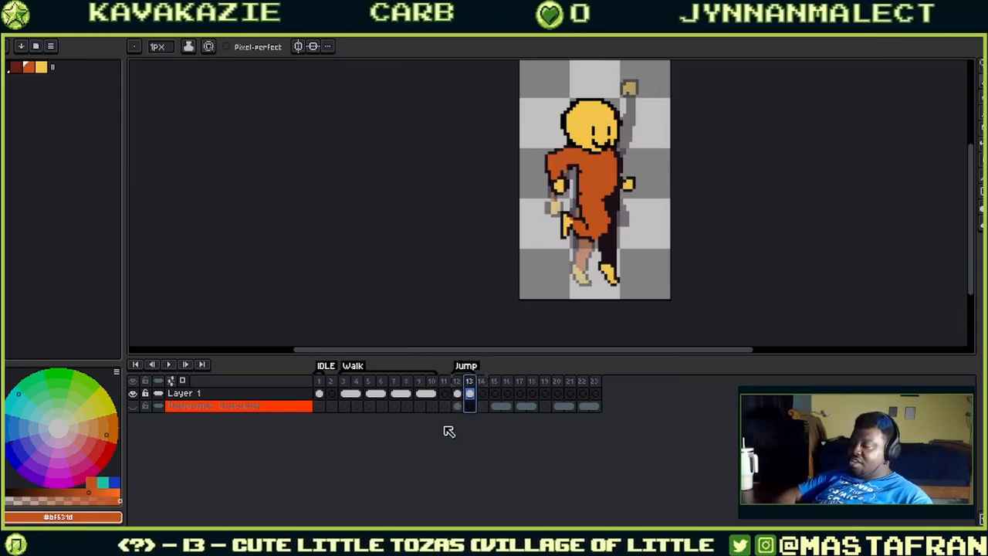
click(458, 392)
click(470, 390)
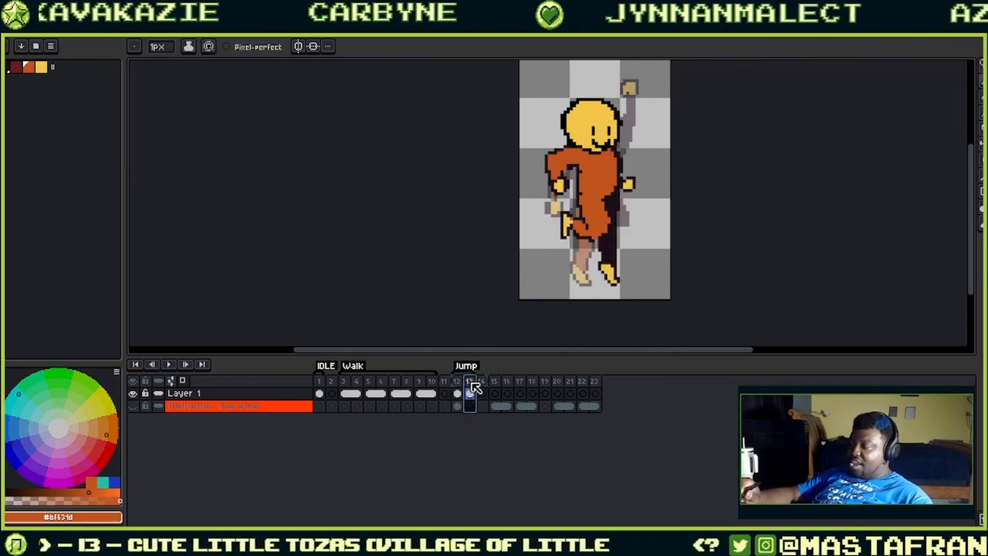
- Compare jump frames 12 and 13 with each other and with the idle and walk poses in frames 1 and 5
click(458, 392)
click(468, 381)
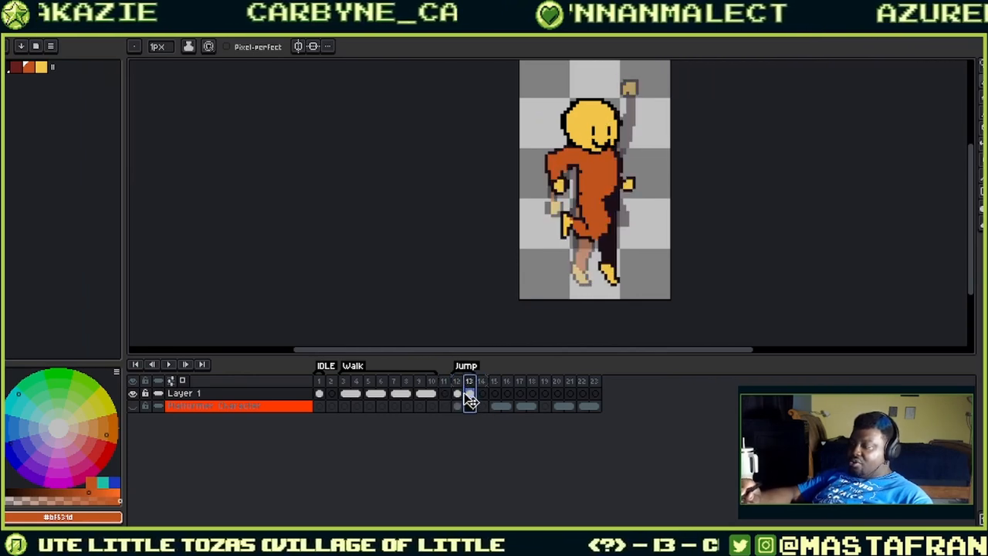
click(458, 392)
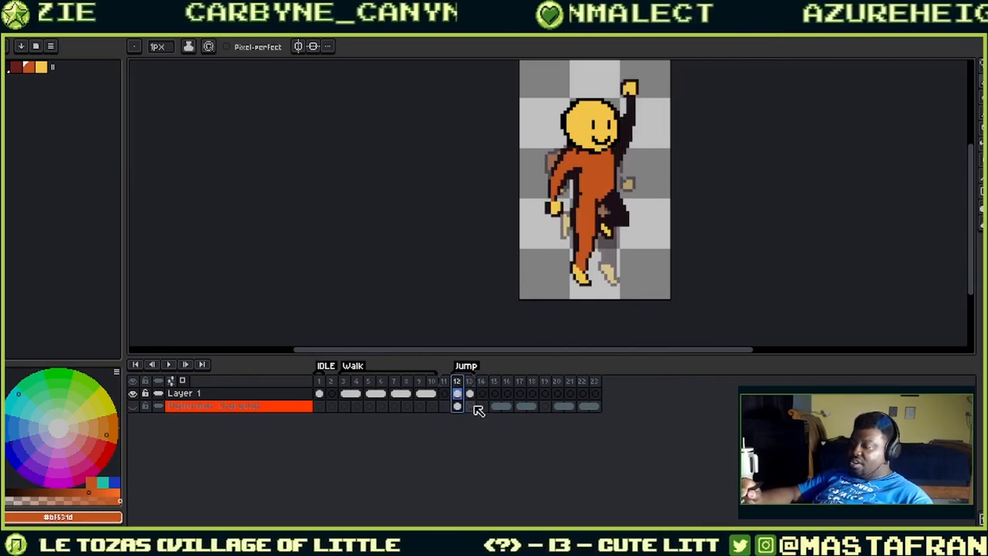
click(476, 382)
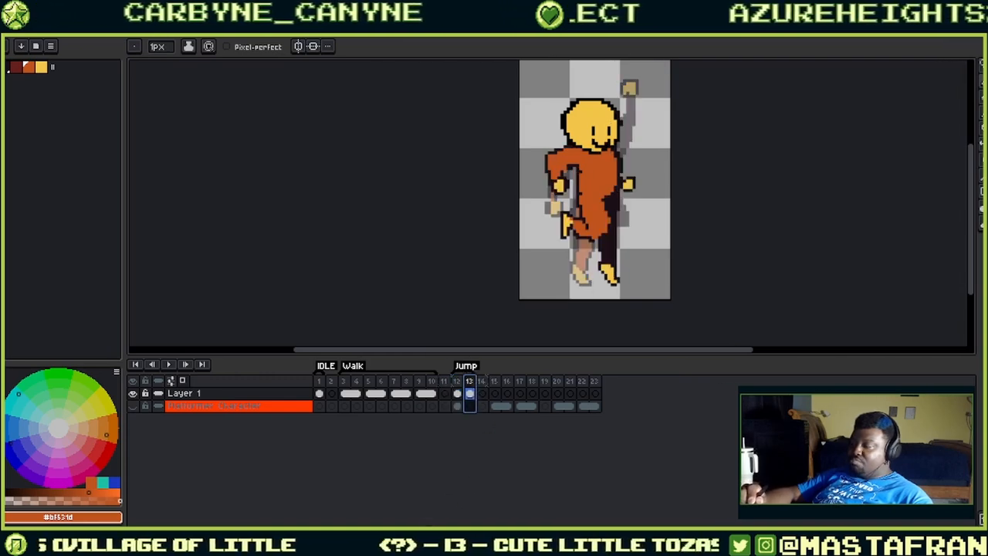
click(321, 383)
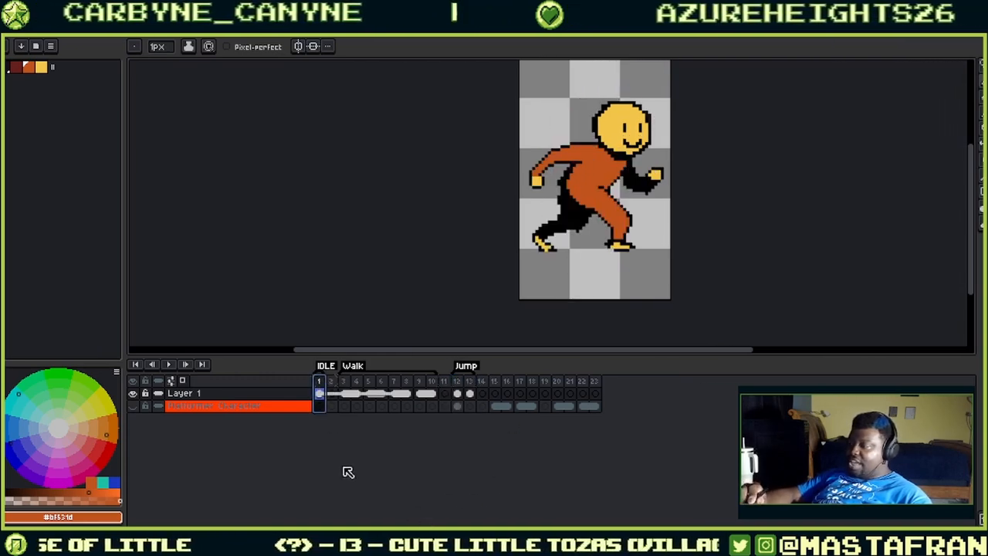
click(348, 393)
click(371, 385)
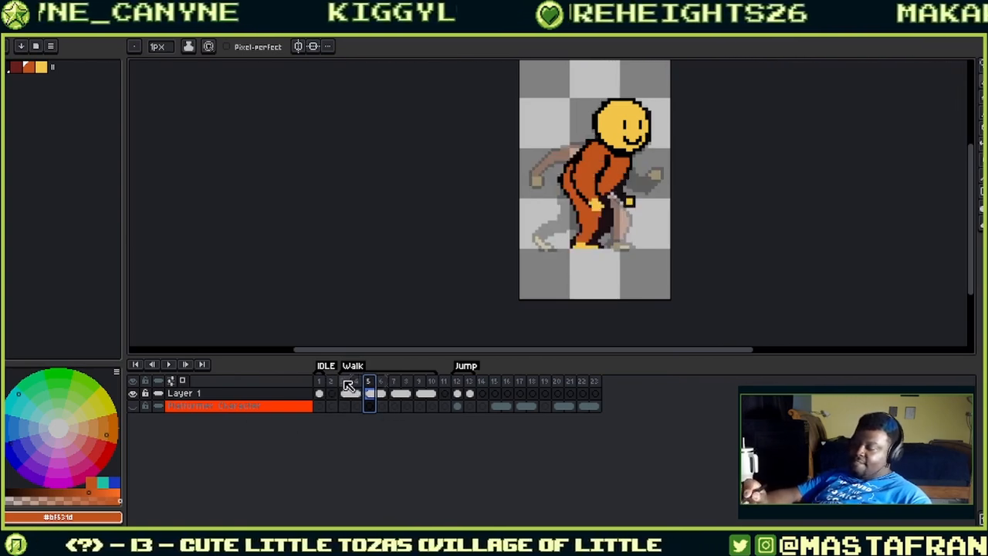
- Play back the animation tags, stop the playback, and step between the jump frames to check the motion
click(168, 364)
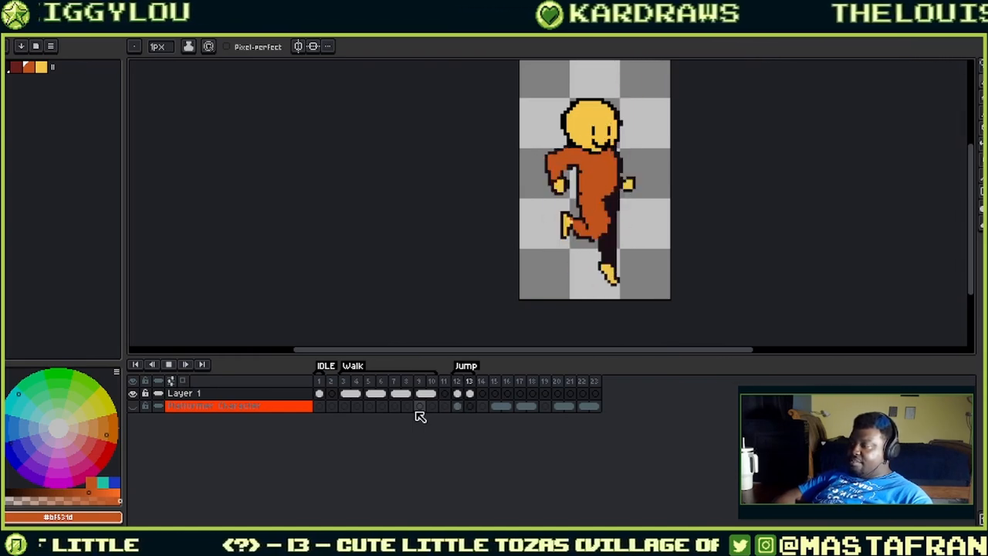
click(168, 363)
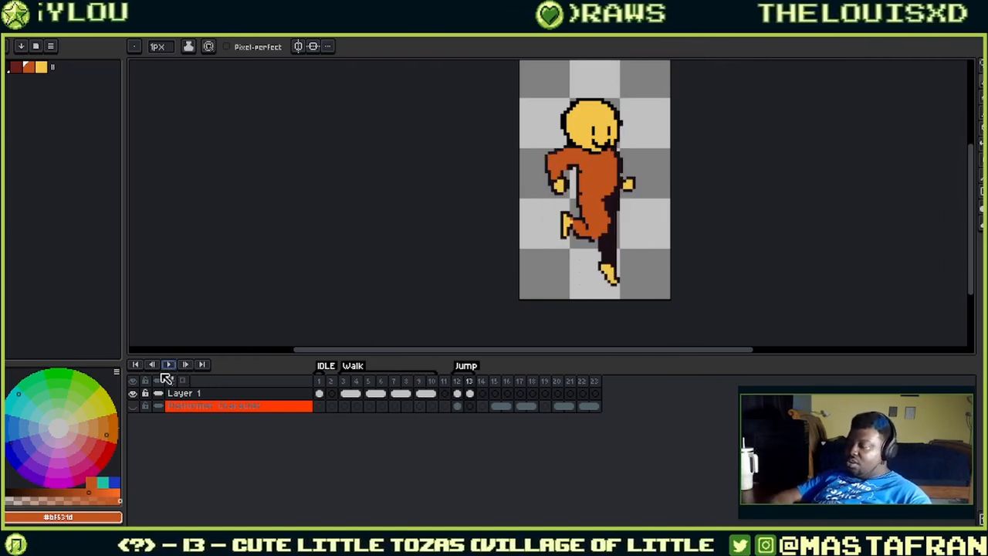
key(Left)
key(Right)
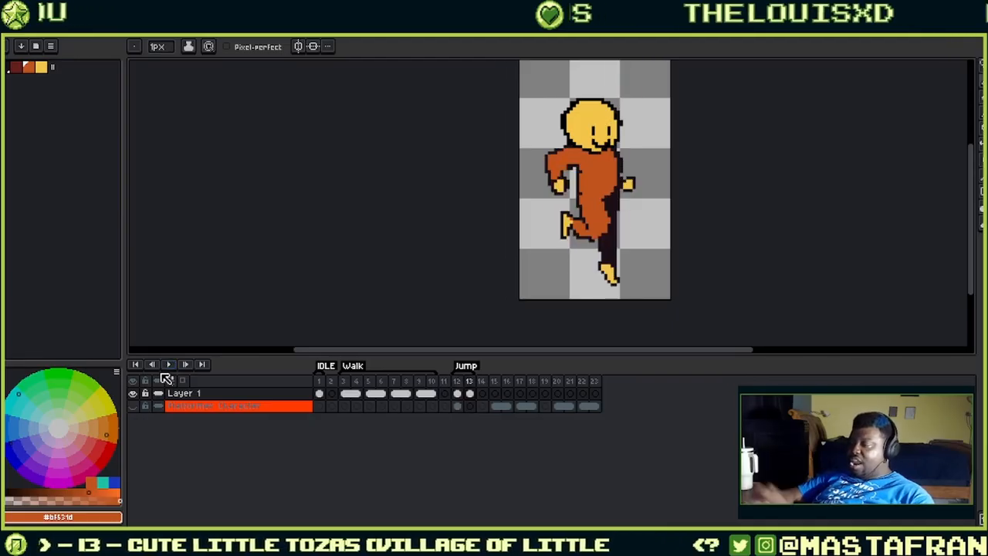
- Duplicate each of the two jump poses into a new frame so every pose is held for two frames
right_click(459, 394)
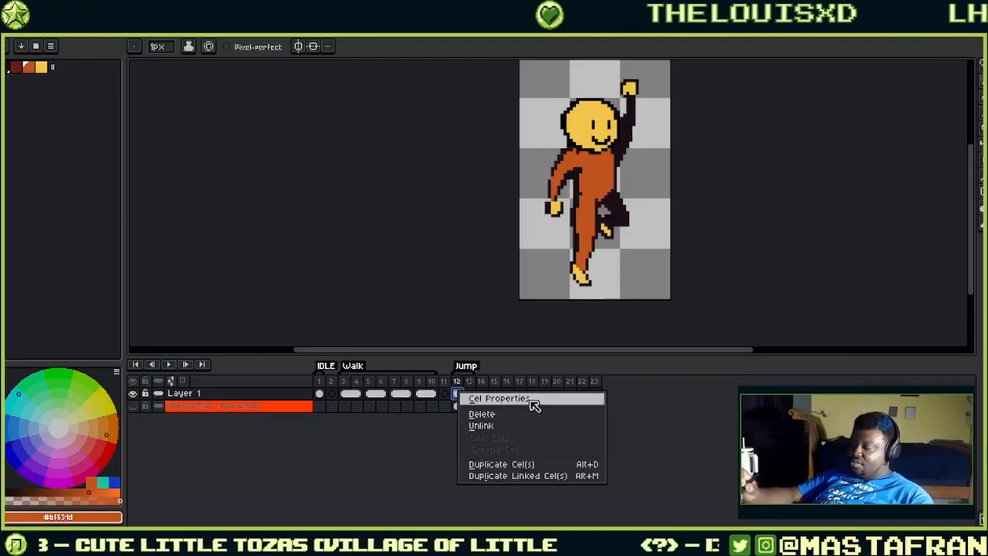
click(428, 437)
right_click(459, 386)
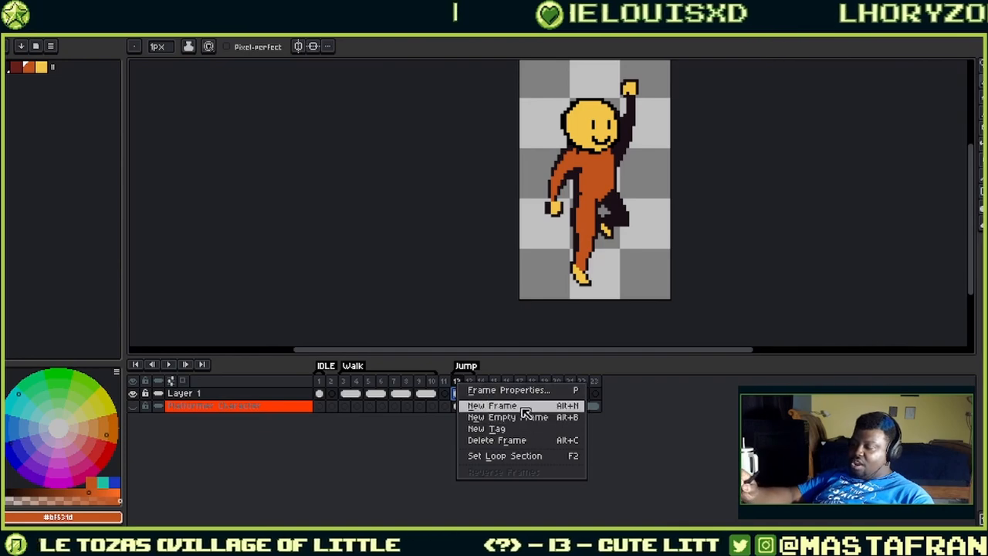
click(509, 404)
right_click(482, 382)
click(497, 403)
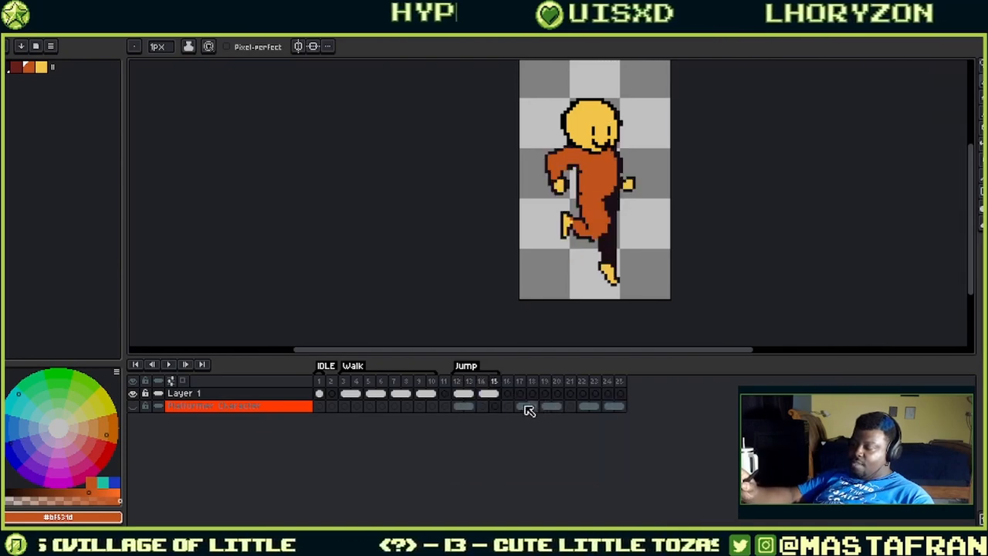
- Play the Jump loop from frame 12, and play the Walk loop from frame 3
click(457, 394)
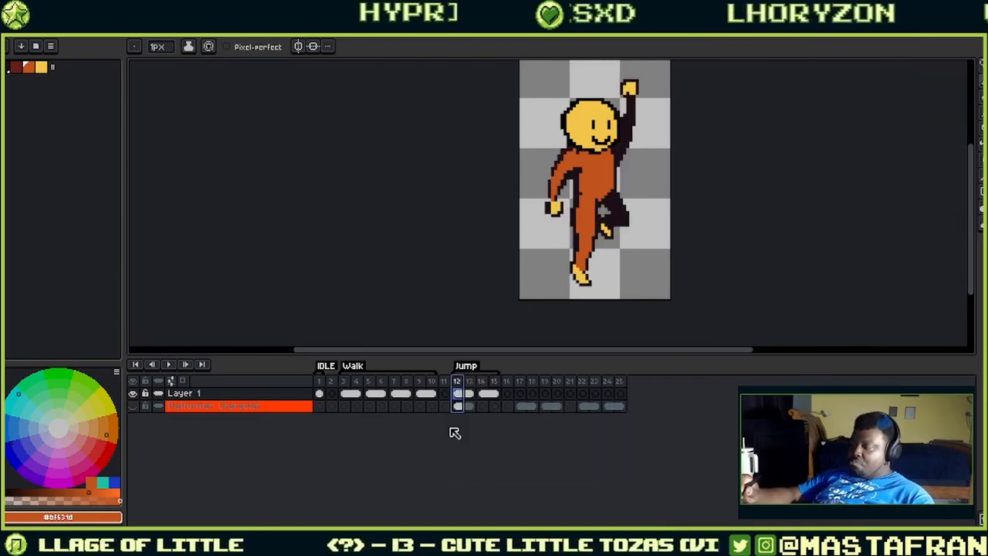
click(168, 364)
drag(777, 190, 703, 198)
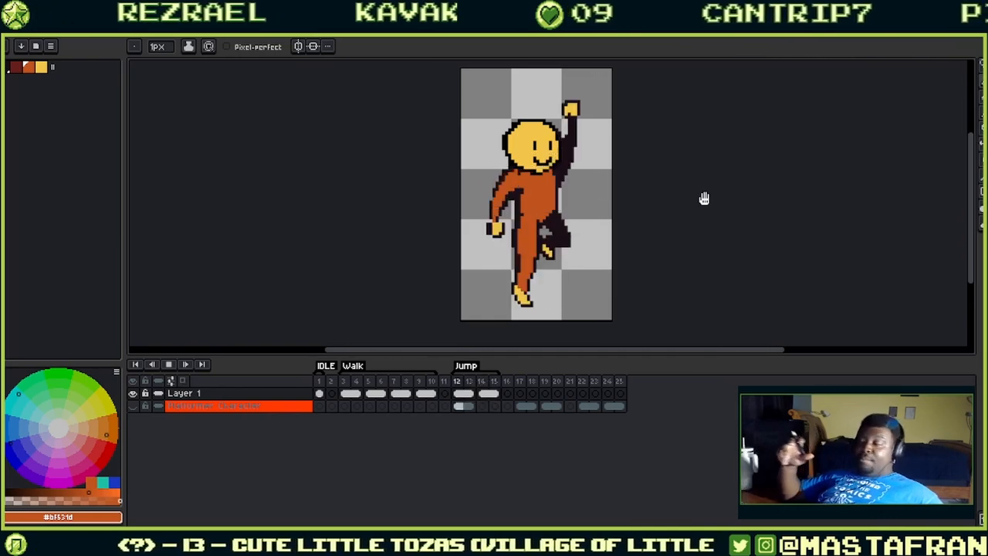
click(344, 381)
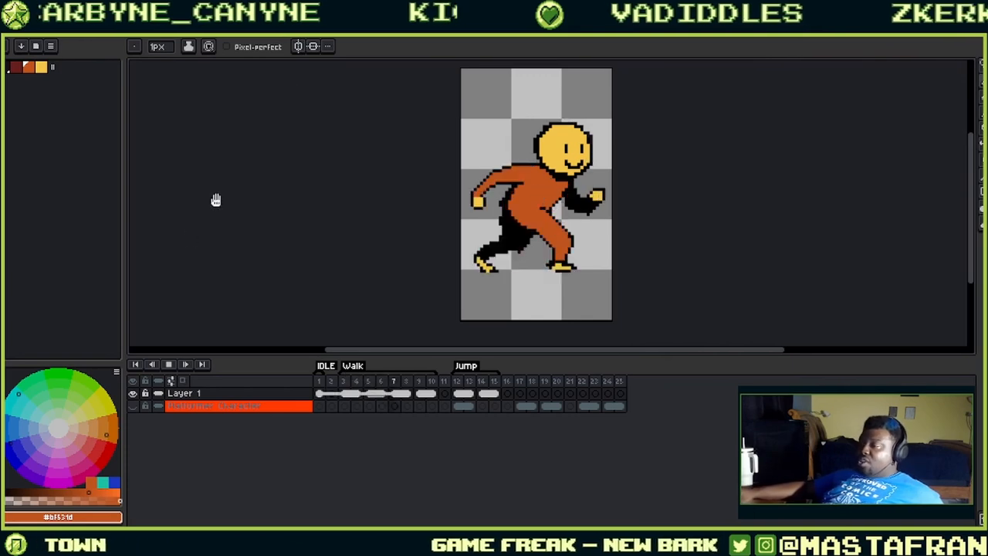
- Look over the Mario and Sonic sprite sheets as animation references
click(174, 36)
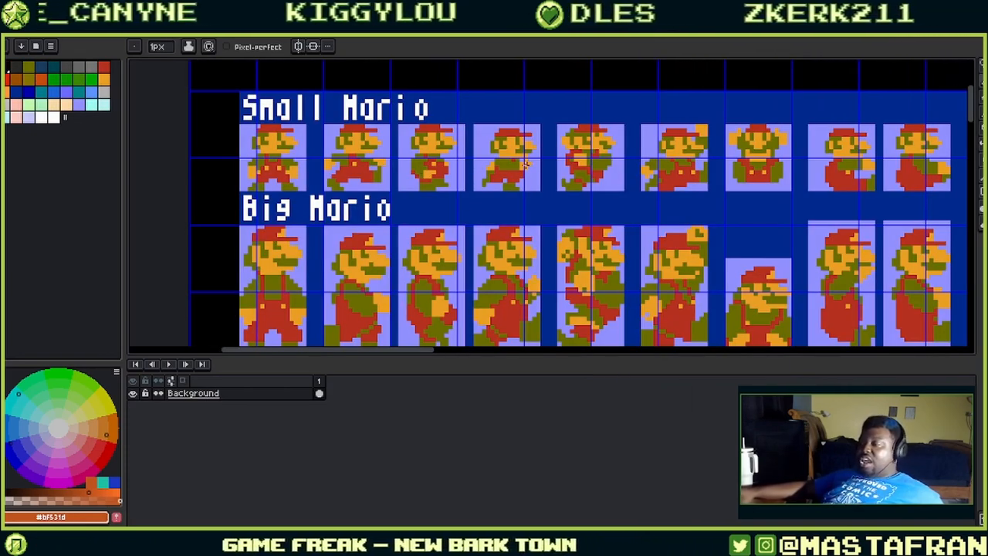
click(276, 36)
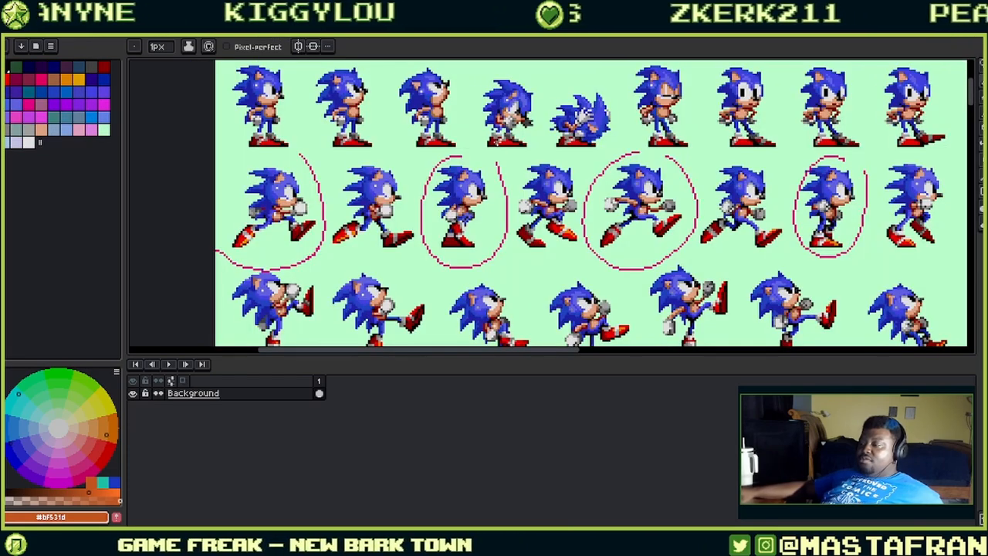
drag(548, 202, 474, 217)
- Bring up the Zangief sprite sheet and play its Walk Forward animation from frame 5, with the idle-panel fighter in close view
click(293, 36)
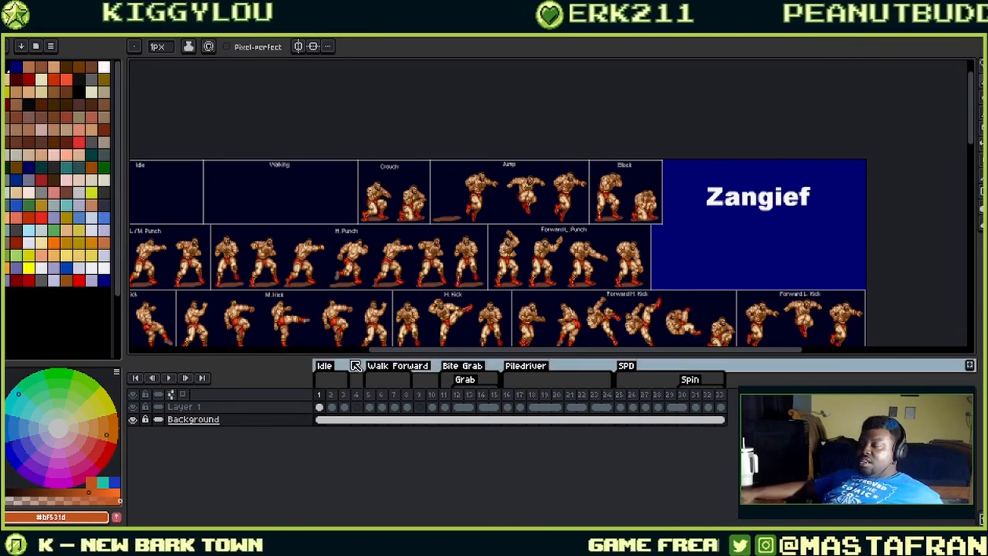
click(318, 419)
drag(367, 268, 531, 217)
scroll(237, 242, up, 3)
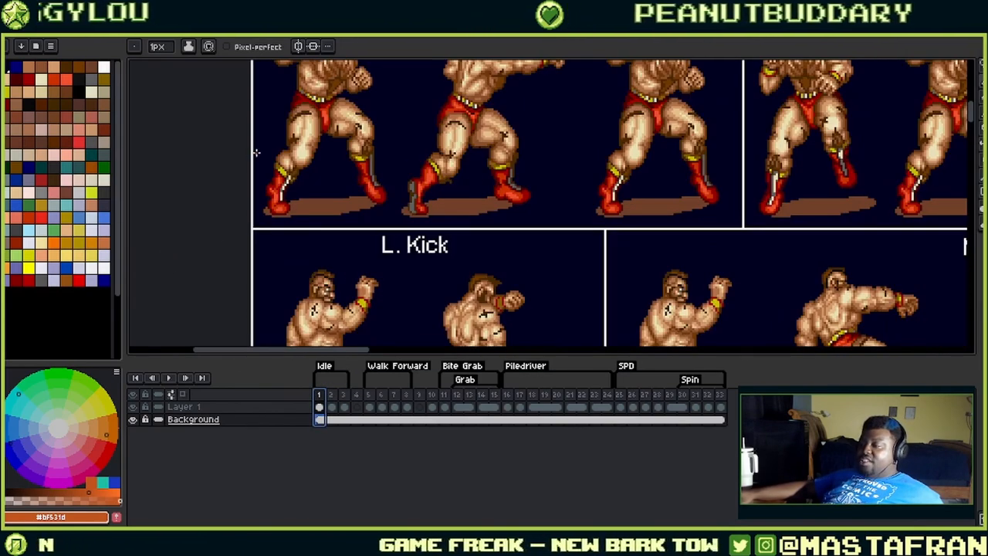
drag(257, 153, 228, 342)
drag(270, 172, 171, 329)
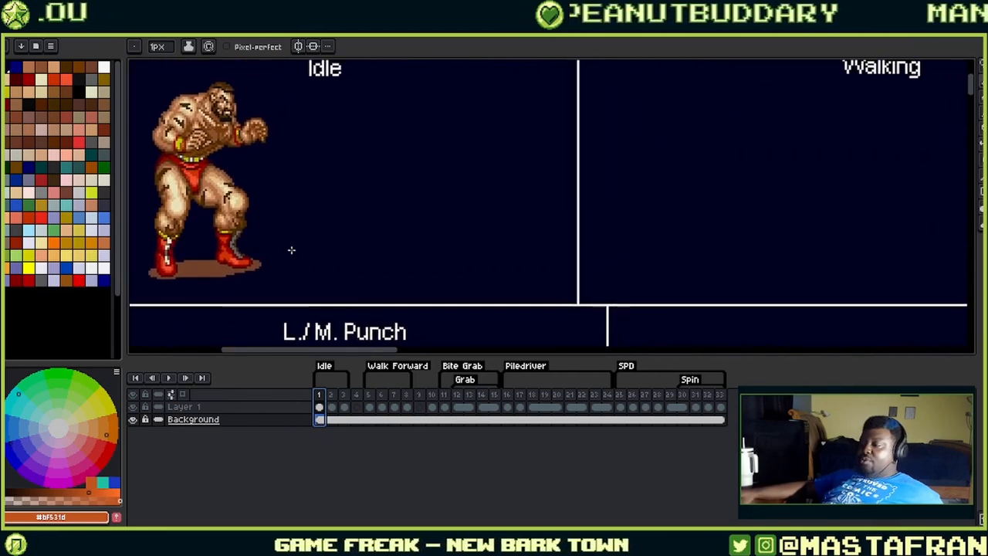
scroll(331, 275, down, 3)
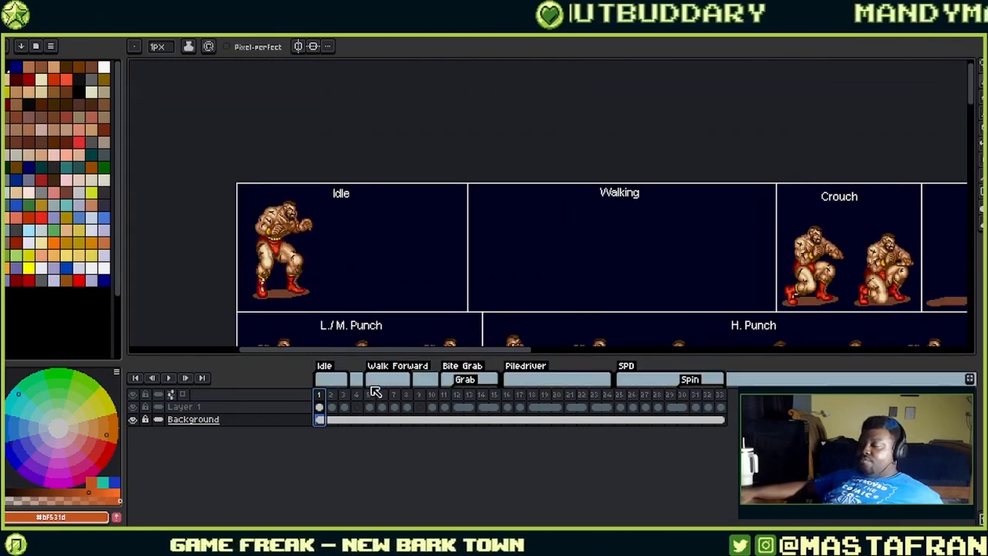
click(369, 394)
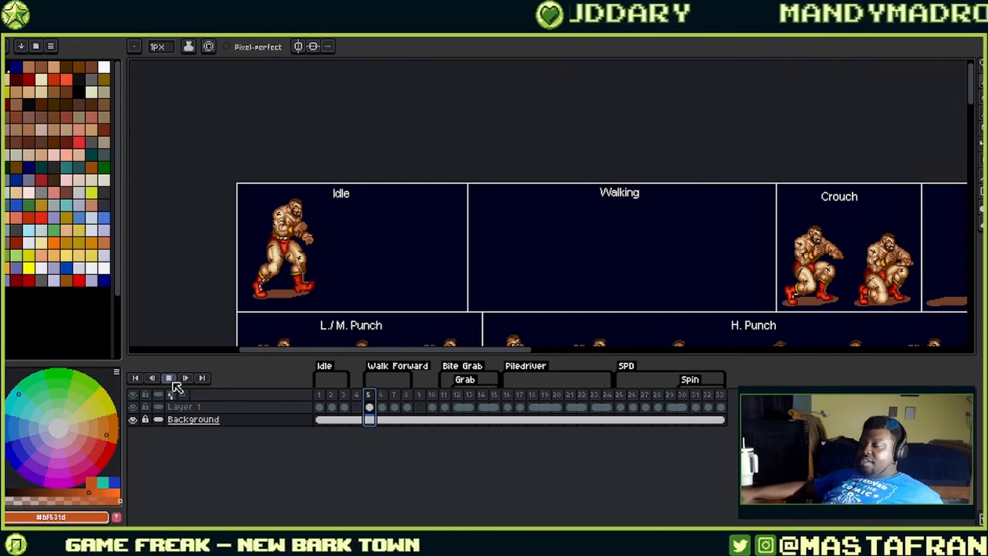
scroll(290, 225, up, 3)
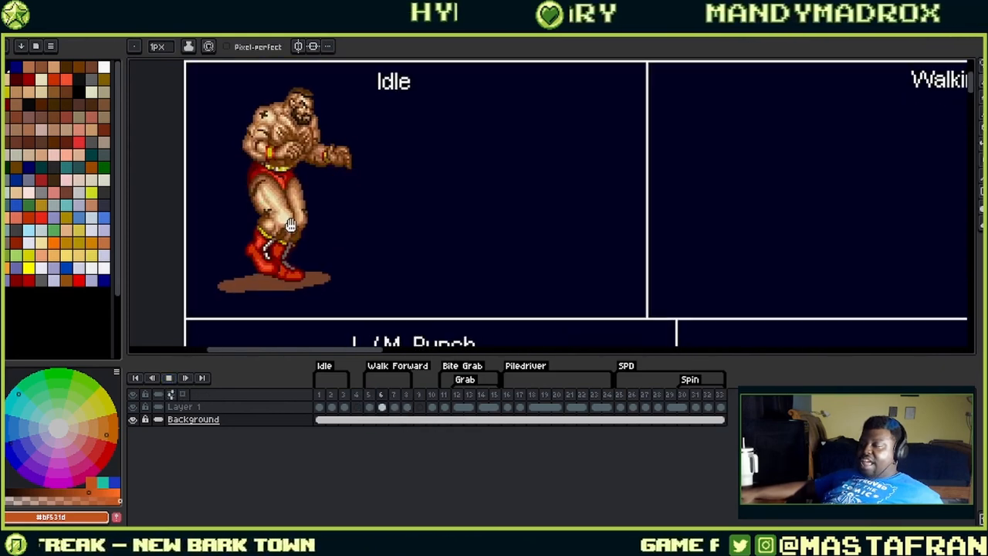
- Hide the Zangief file's Background layer, step back through the Walk Forward frames, and restart playback
click(134, 419)
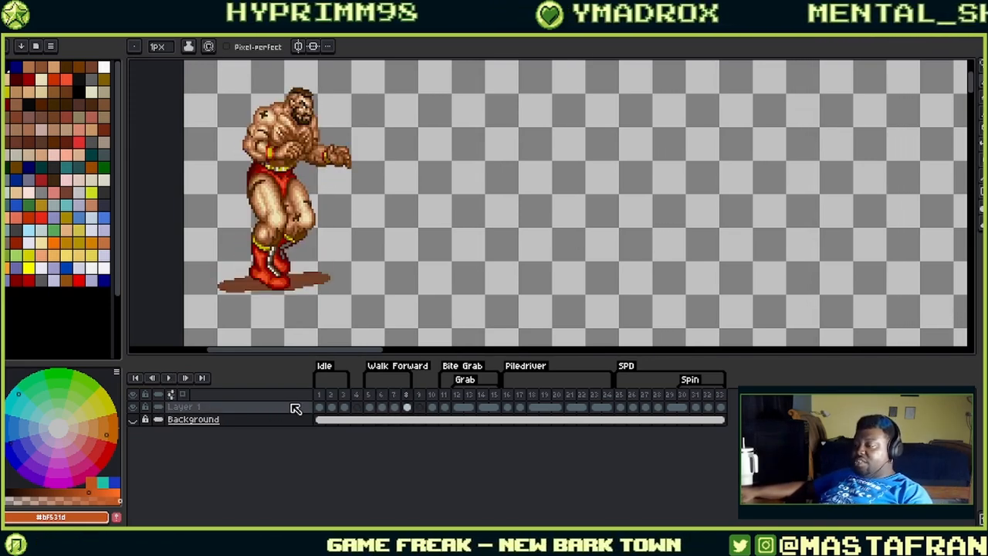
key(Left)
key(Left)
key(Left)
click(172, 380)
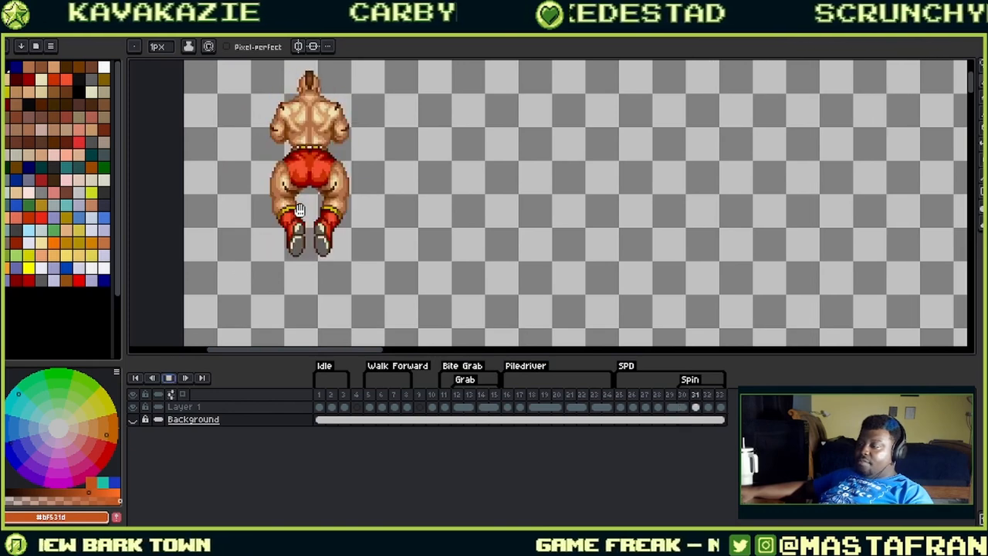
- Play the Zangief sprite's SPD, Piledriver and Grab animations from frames 25, 17 and 12
scroll(309, 203, down, 1)
drag(309, 203, 323, 221)
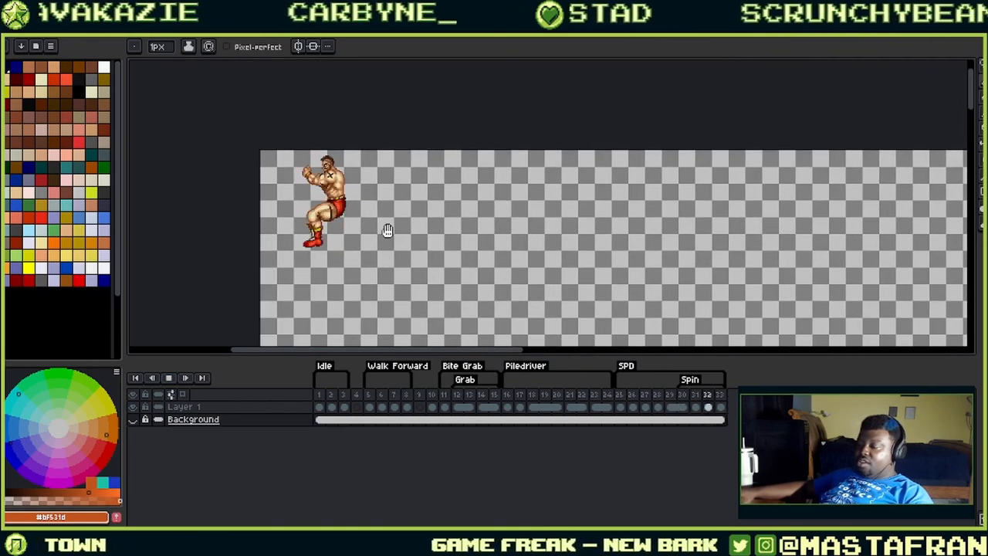
click(621, 395)
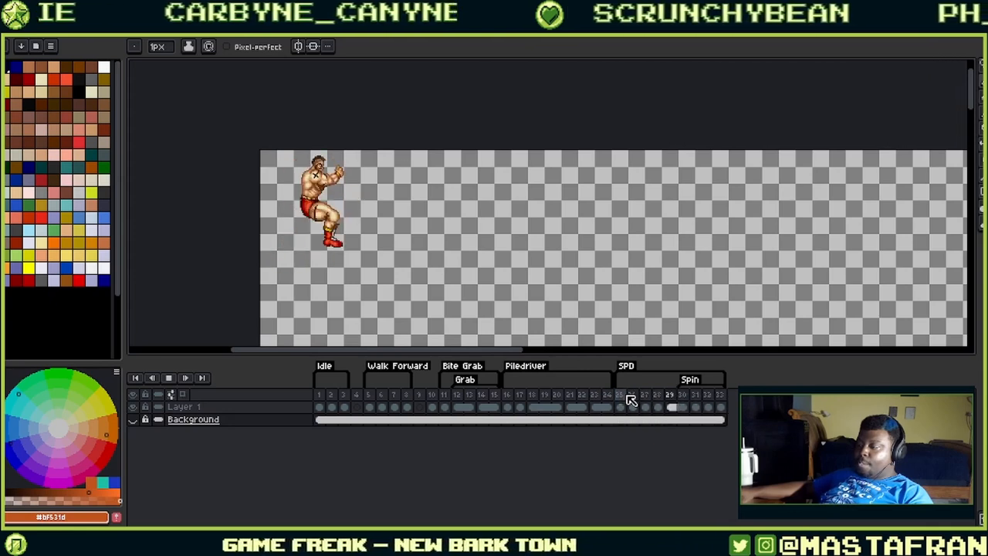
click(515, 397)
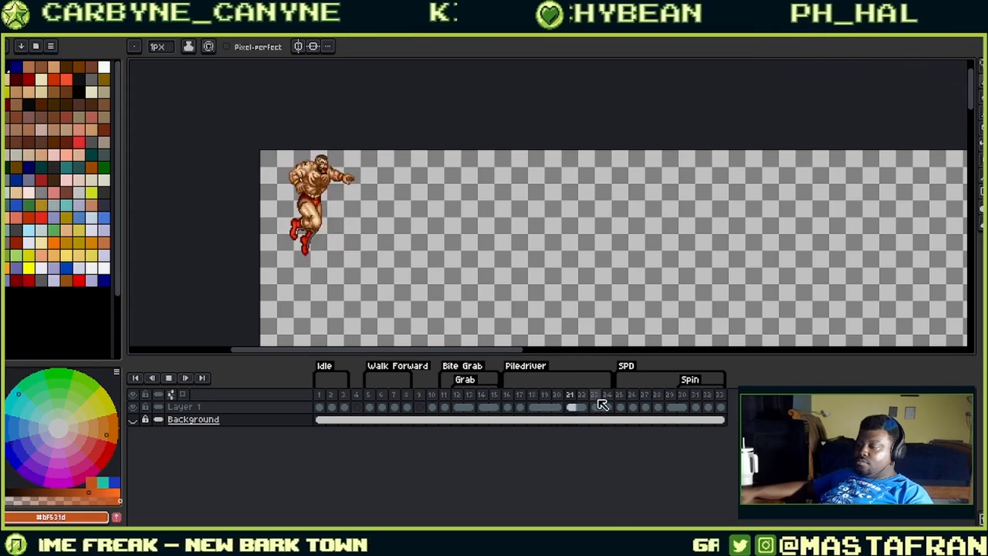
click(458, 395)
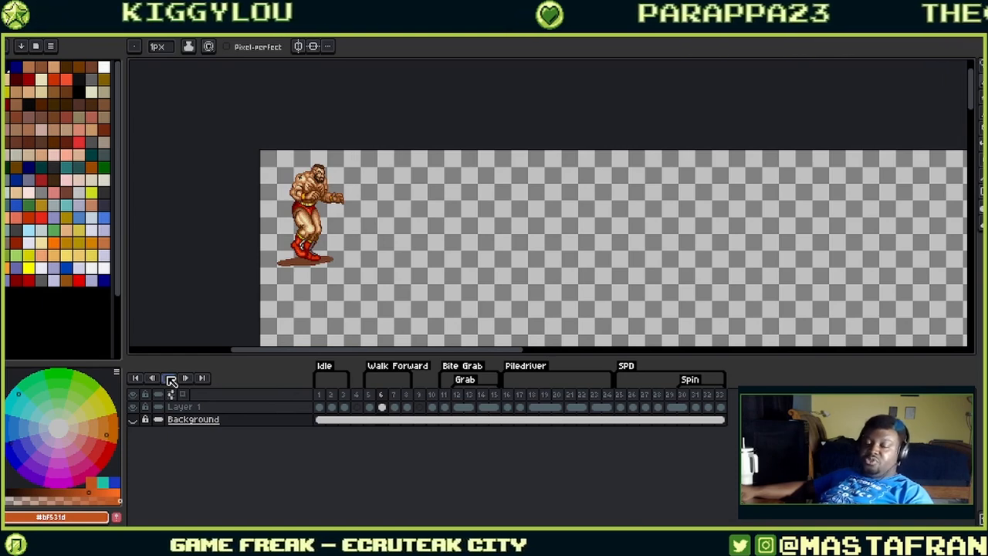
- Bring up the green robed character's file and play its side-view Walk animation, and switch to the fox sprite's file
click(404, 36)
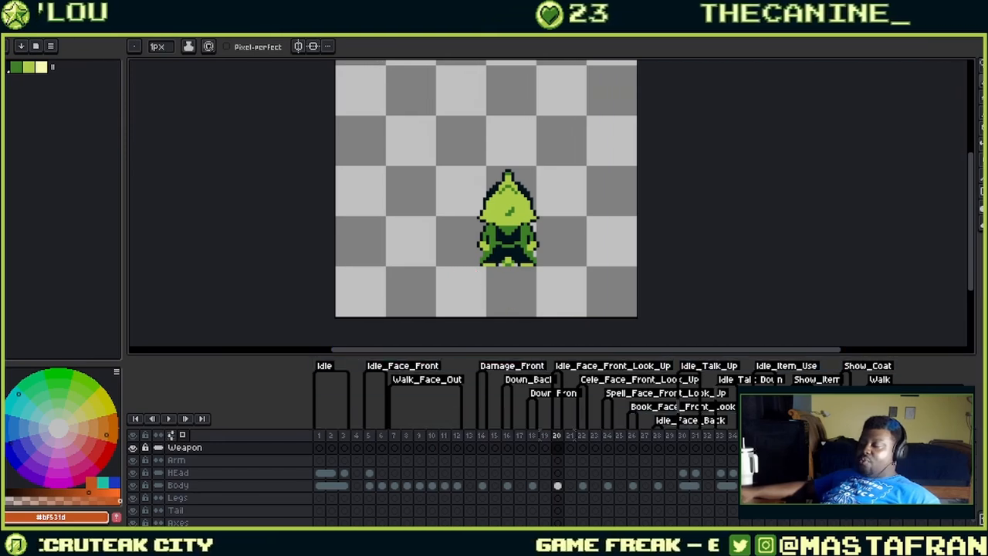
click(870, 435)
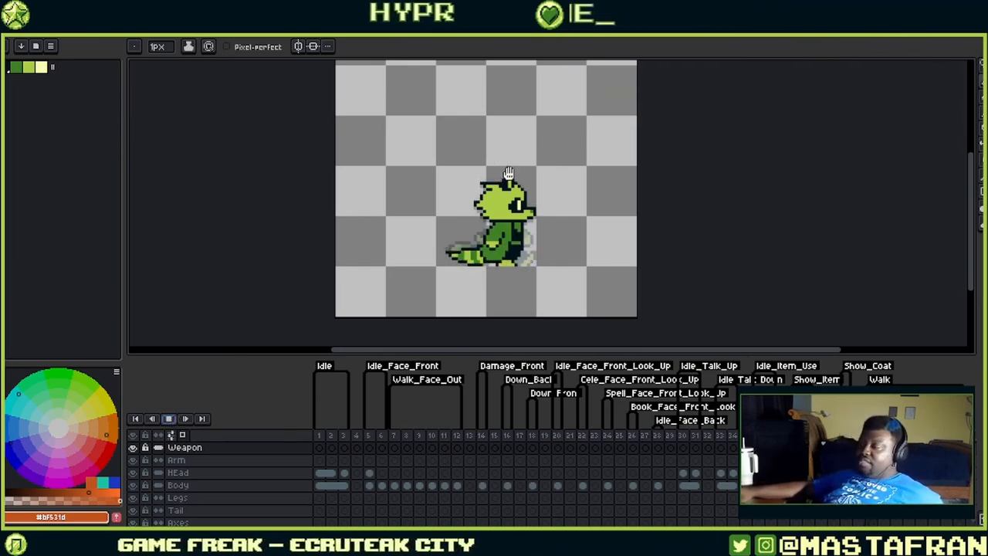
click(485, 37)
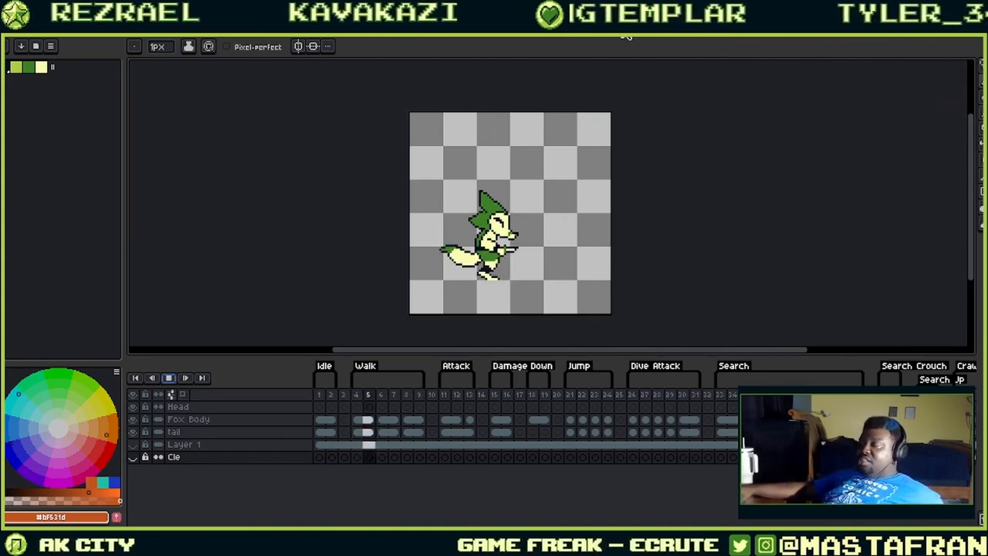
- Play the archer fox's Walk animation from frame 4, and bring up the sword-wielding weasel's file
click(568, 36)
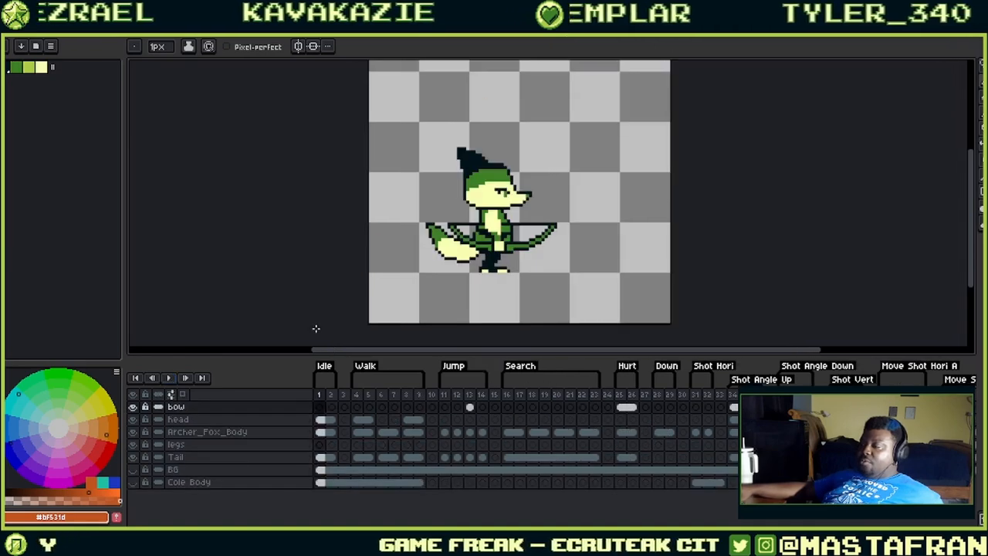
click(344, 394)
click(351, 393)
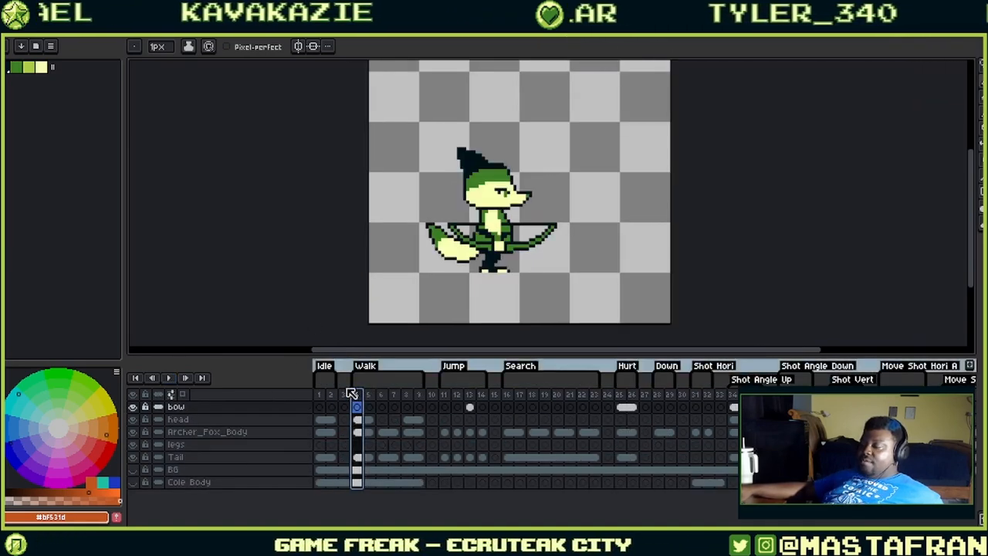
click(177, 379)
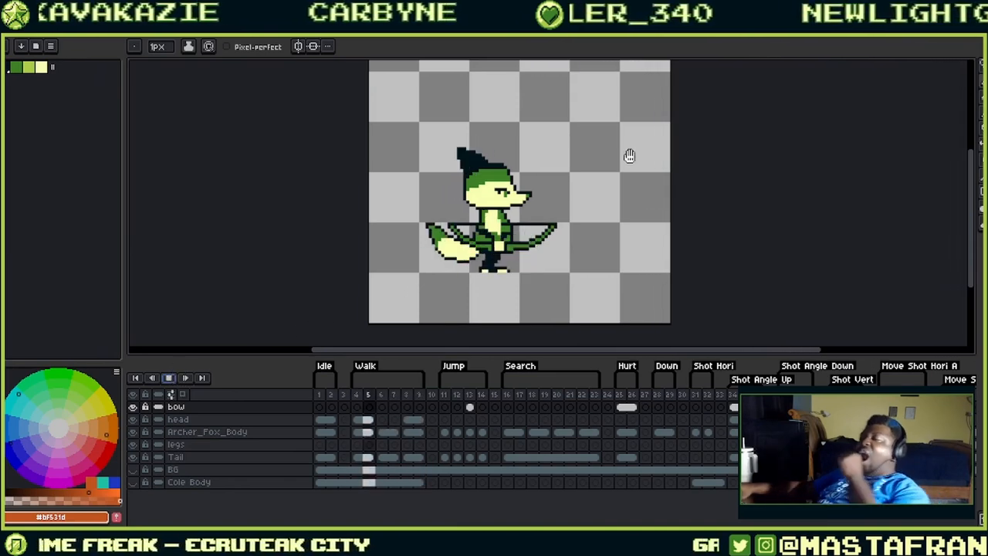
click(645, 35)
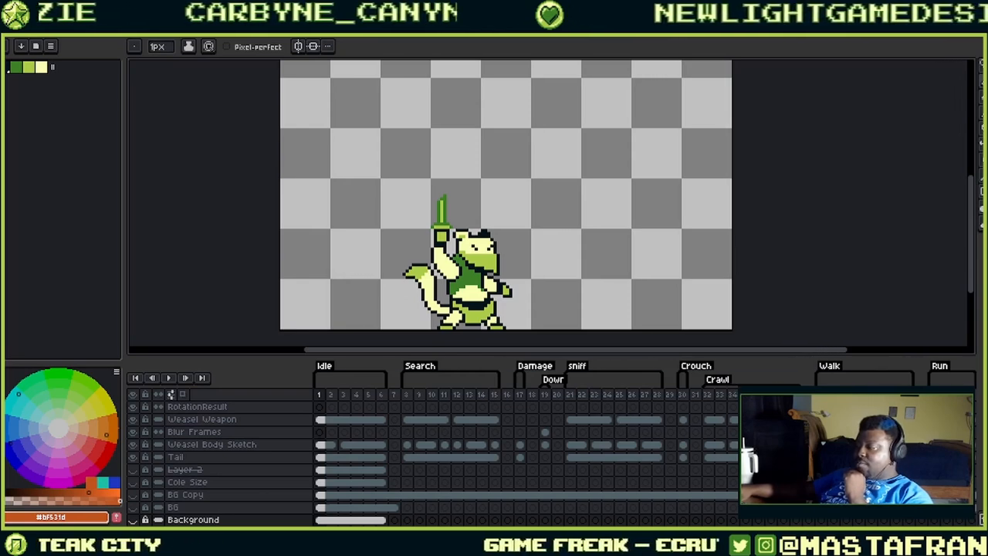
- Play the sword-wielding weasel's Walk animation from its first frame, and switch to the deer NPCs' file
click(821, 395)
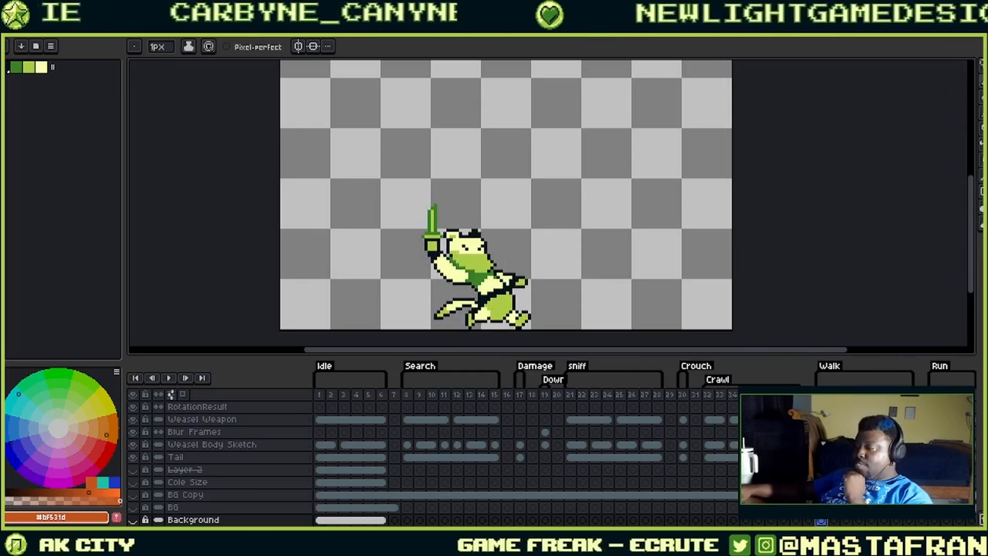
click(170, 380)
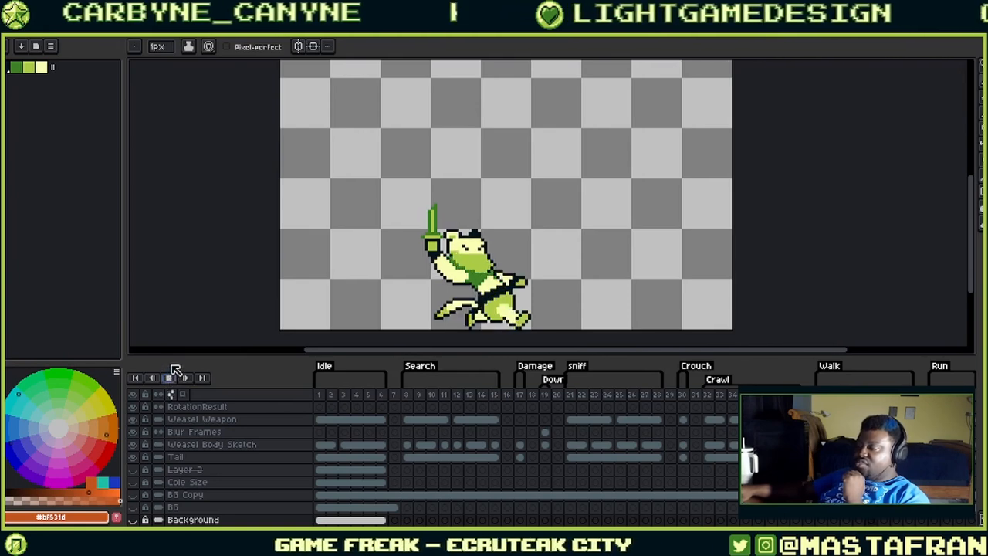
click(711, 34)
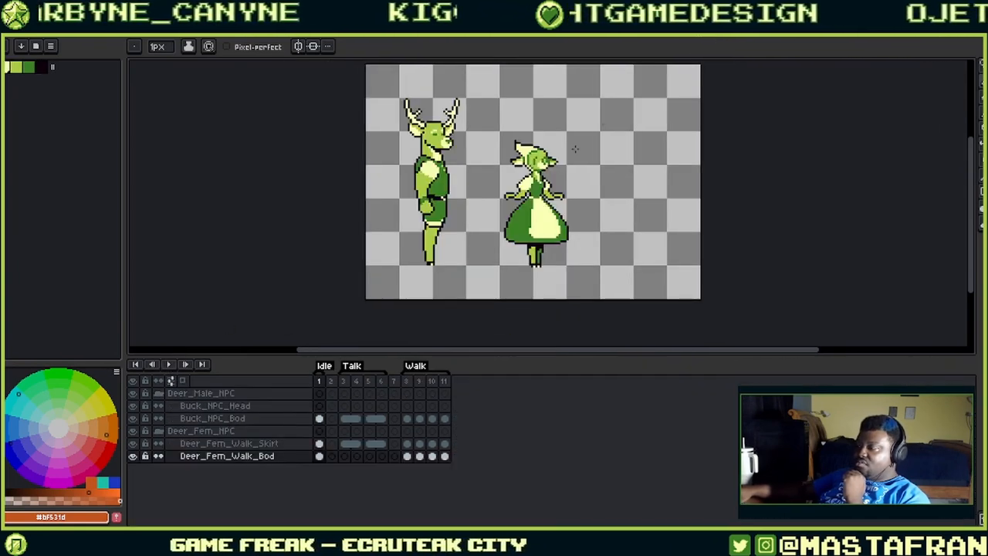
- Play the deer NPCs' Walk animation from frame 8, and bring up the cat NPCs' file
click(409, 382)
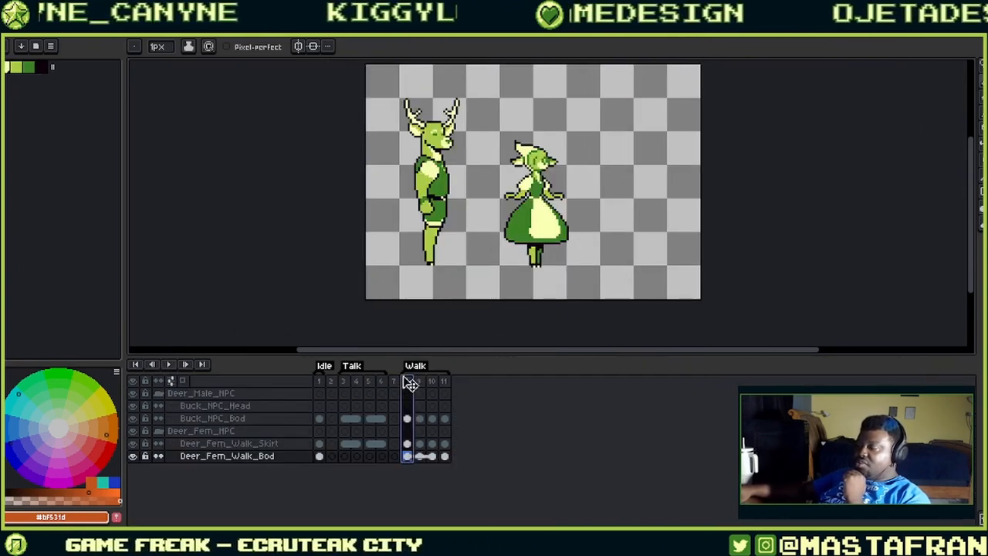
click(170, 364)
scroll(444, 183, up, 1)
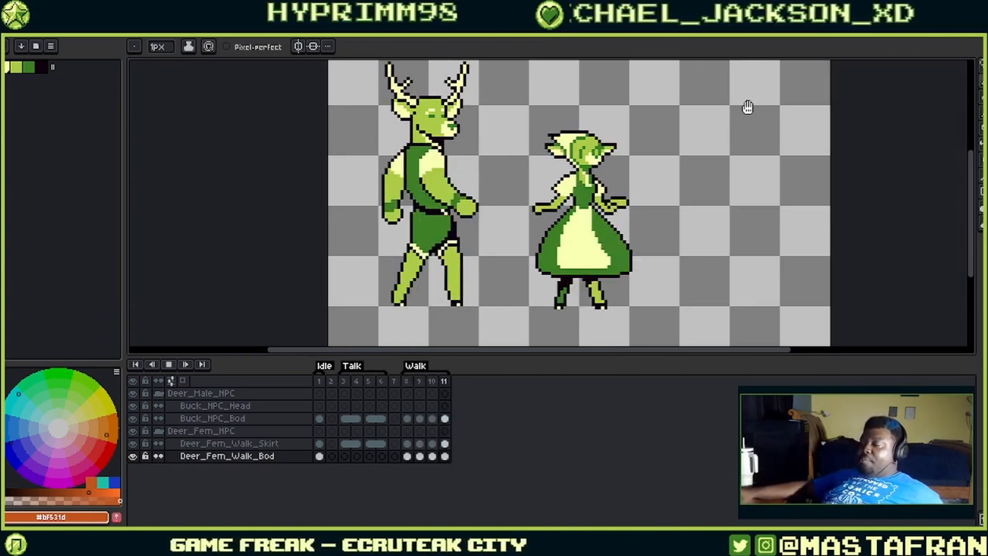
click(782, 35)
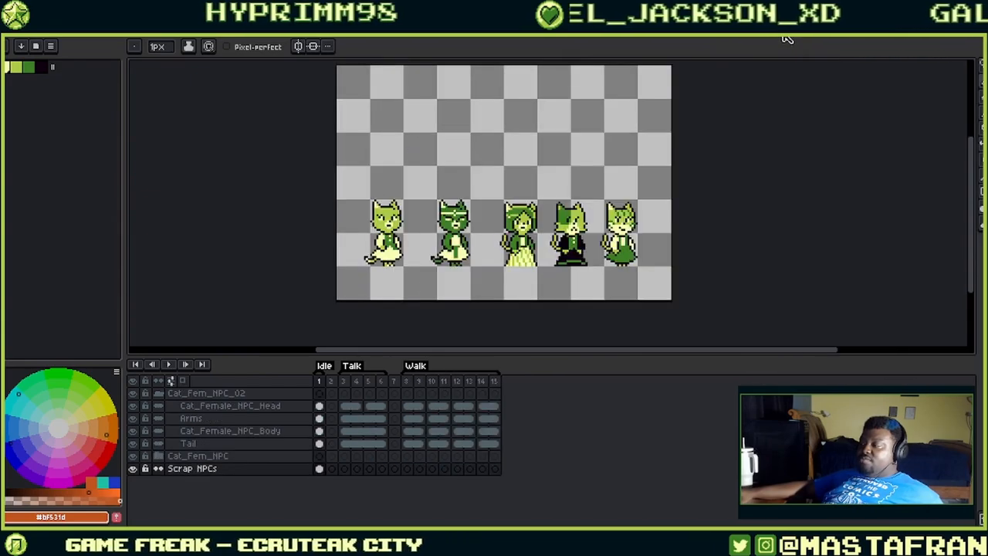
- Play the cat NPCs' Walk animation from frame 8, and stop the playback
click(406, 381)
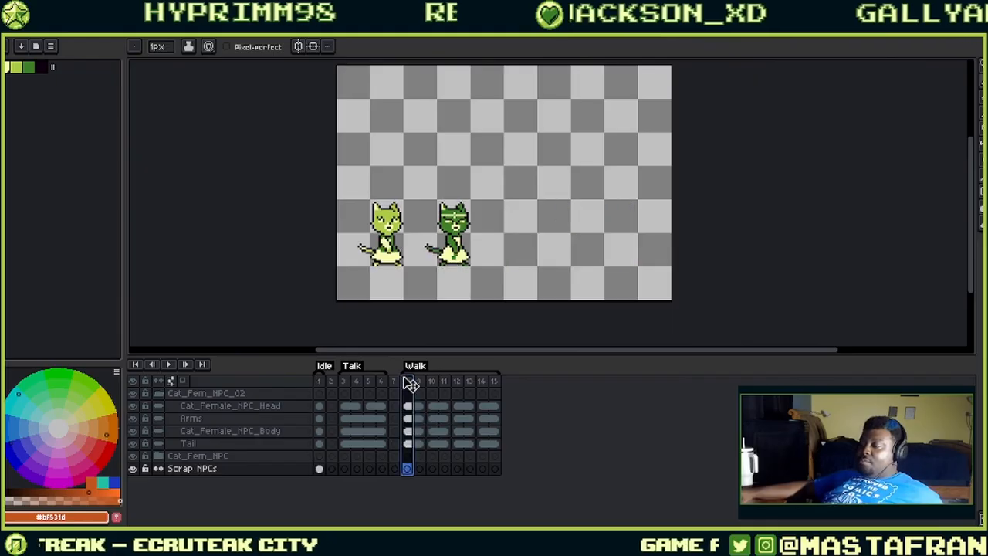
click(173, 365)
scroll(371, 174, up, 1)
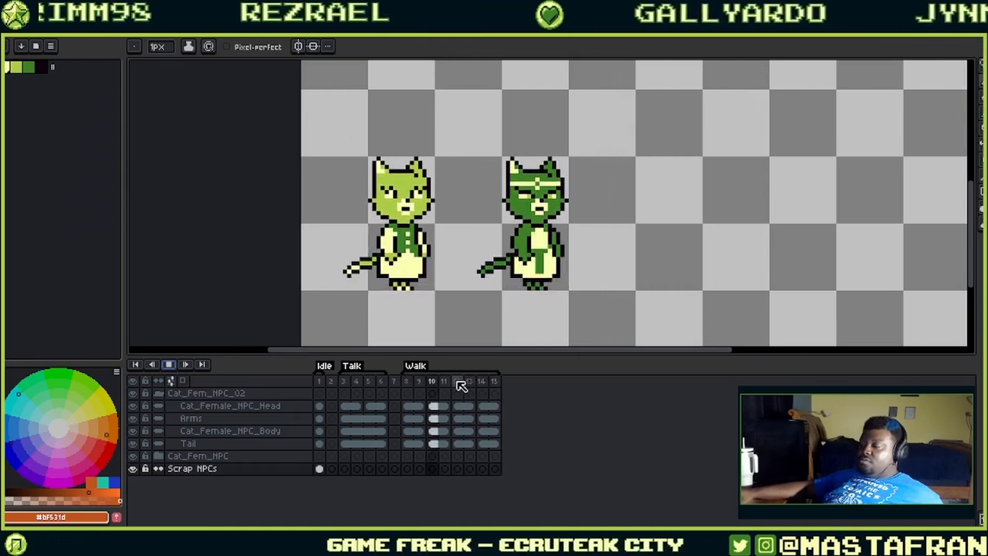
click(458, 381)
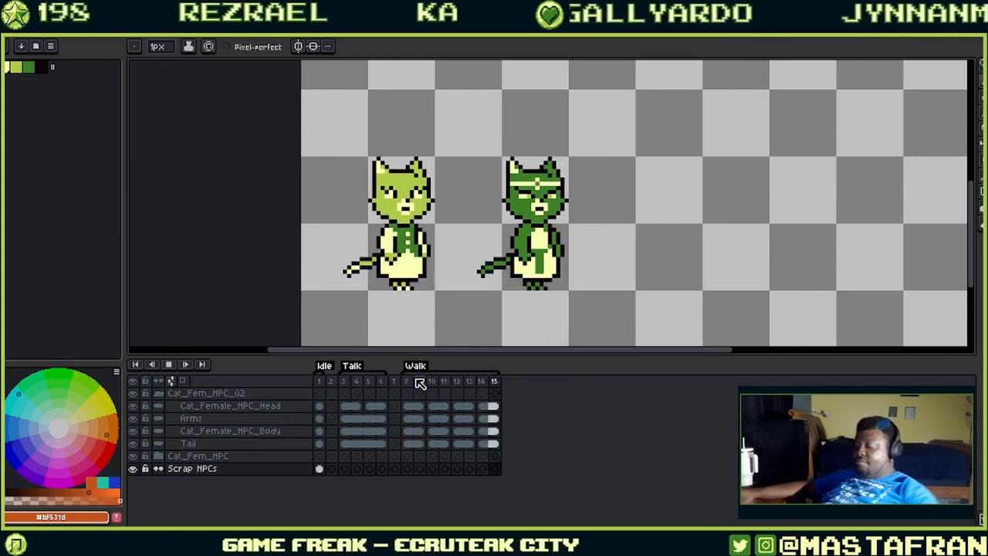
key(Return)
- Step back and forth through the cats' Walk frames up to frame 14, and select the Tail layer's cel at frame 10
click(417, 380)
key(Right)
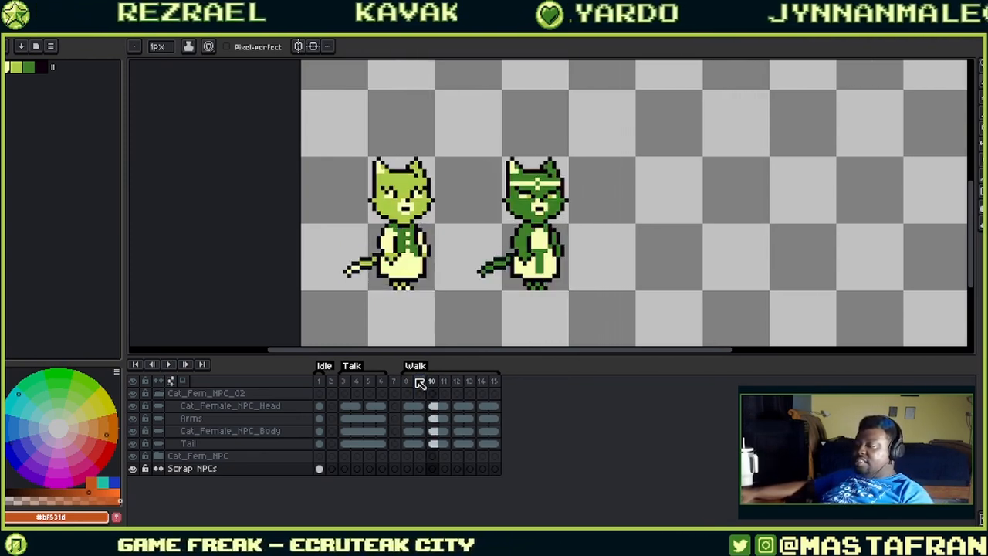
key(Right)
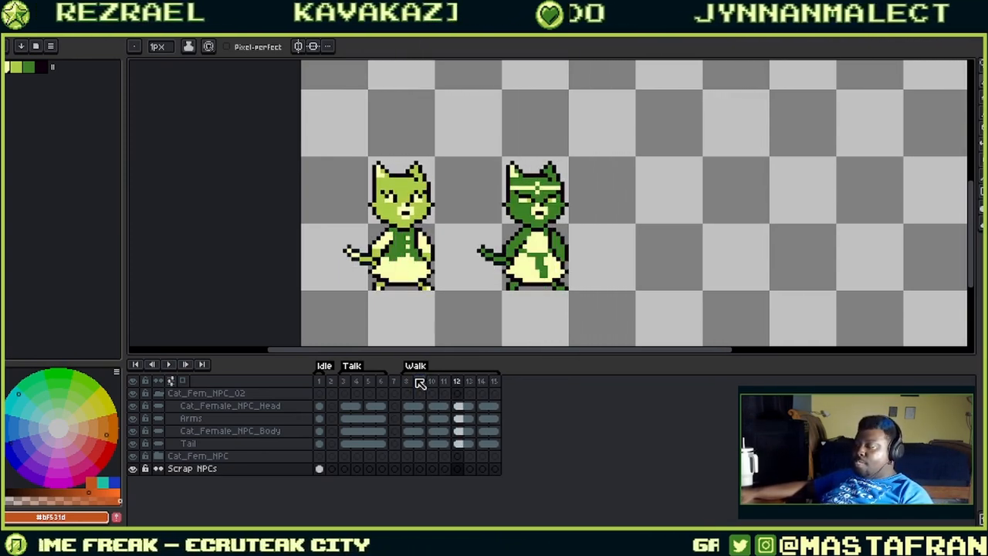
key(Left)
key(Left)
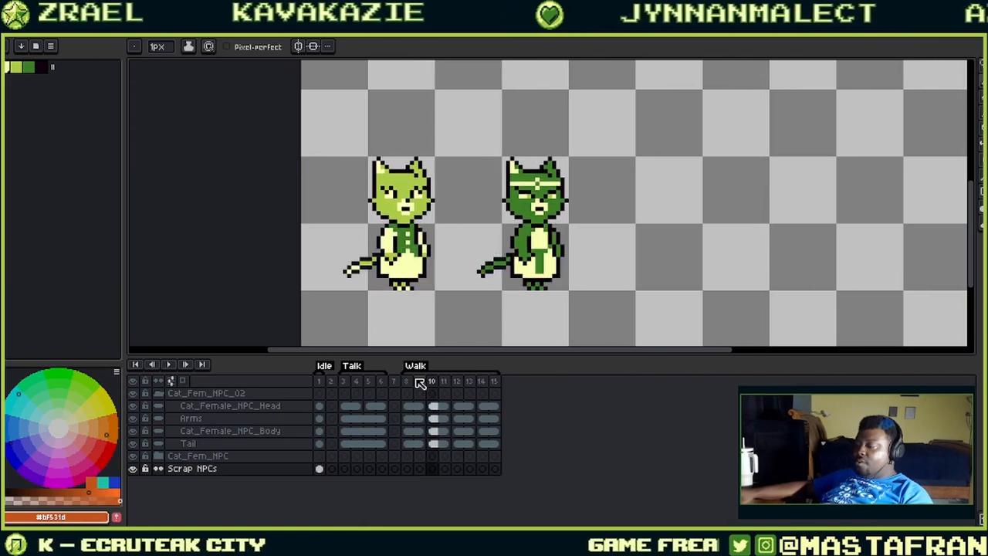
key(Right)
key(Right)
key(Right)
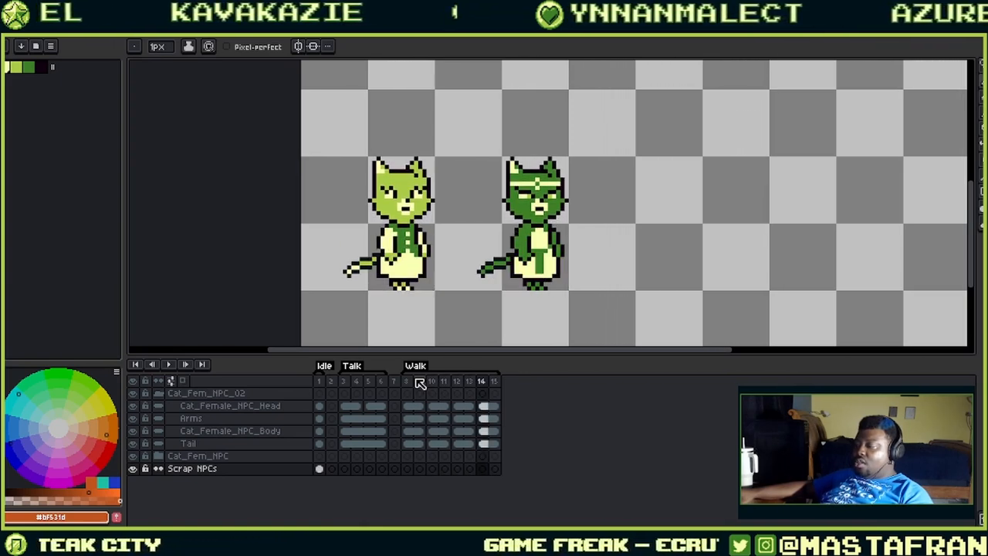
click(432, 444)
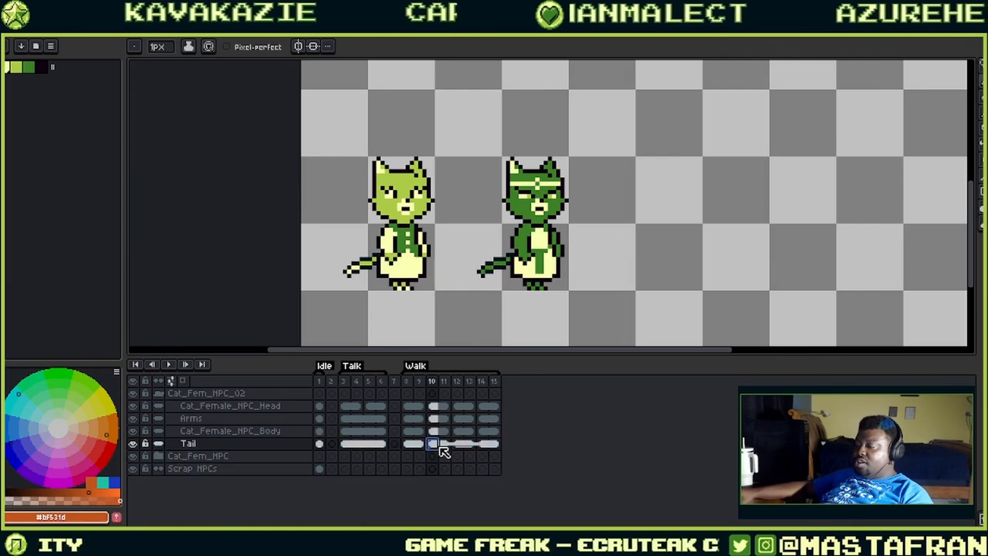
click(486, 444)
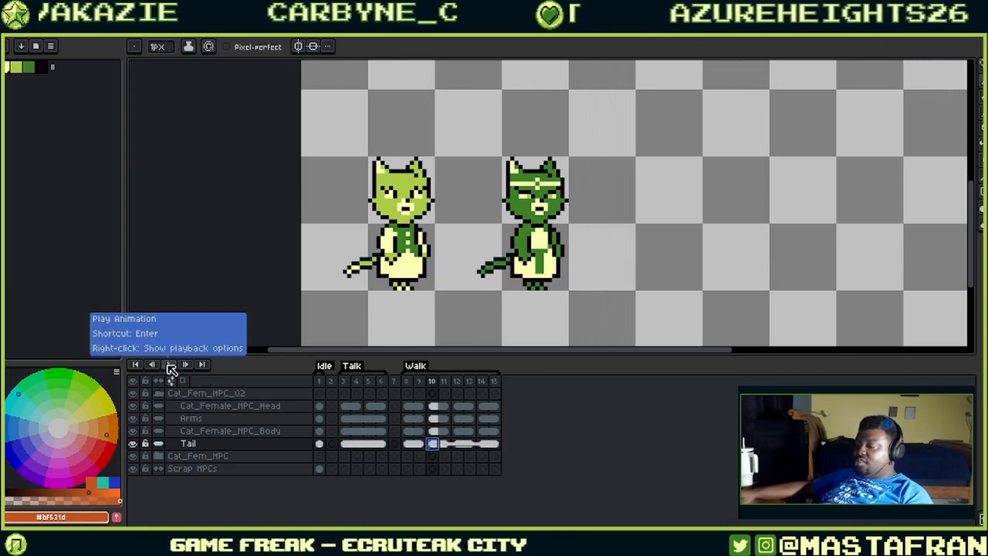
- Replay the cat NPCs' Walk animation, and switch to the giant bear's file
click(169, 364)
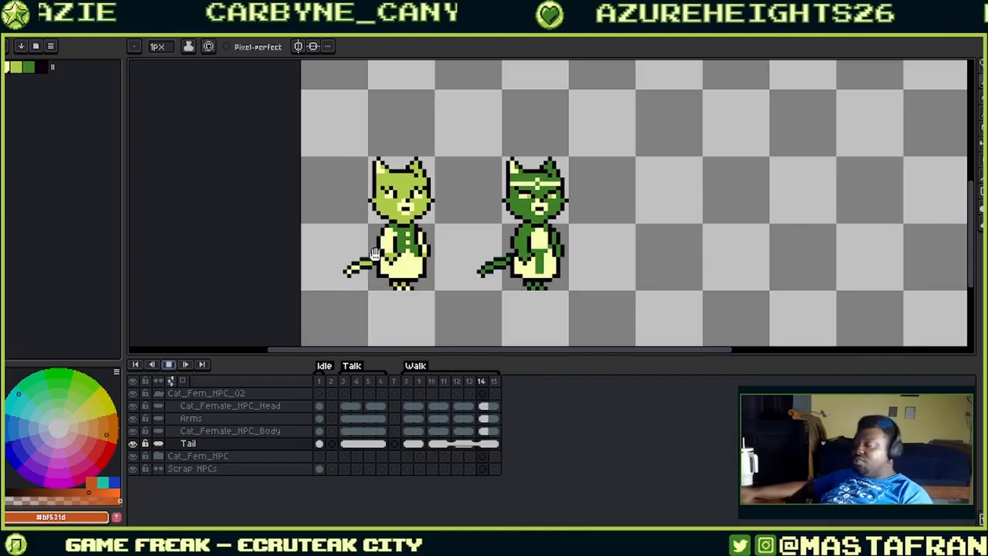
drag(606, 153, 597, 162)
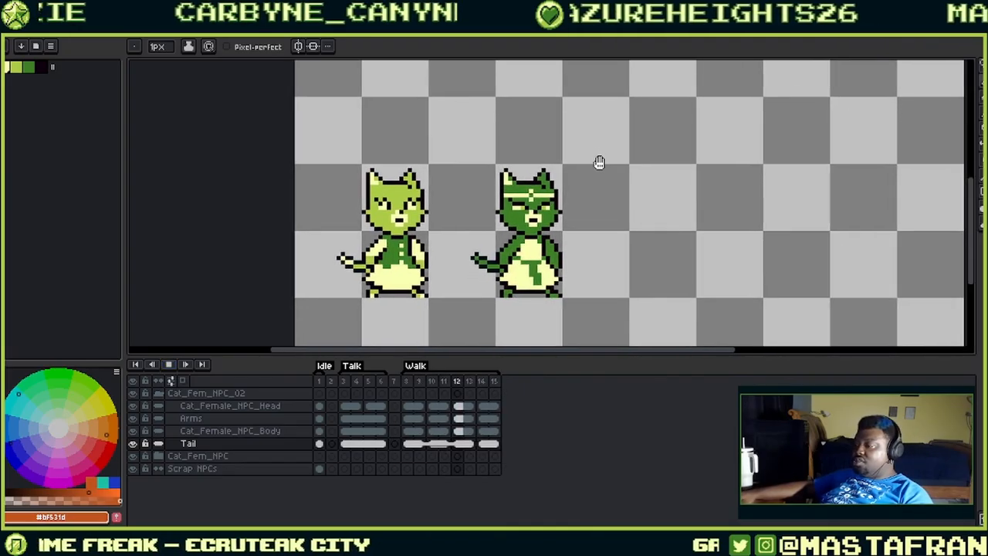
click(855, 37)
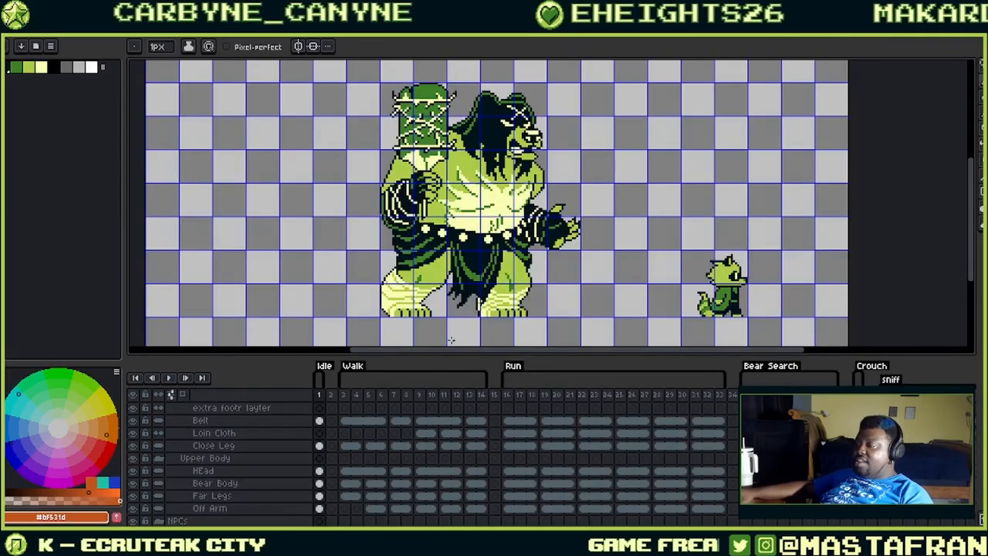
- Play the bear's Walk animation from frame 3, and bring up the raccoon archer's file
click(345, 395)
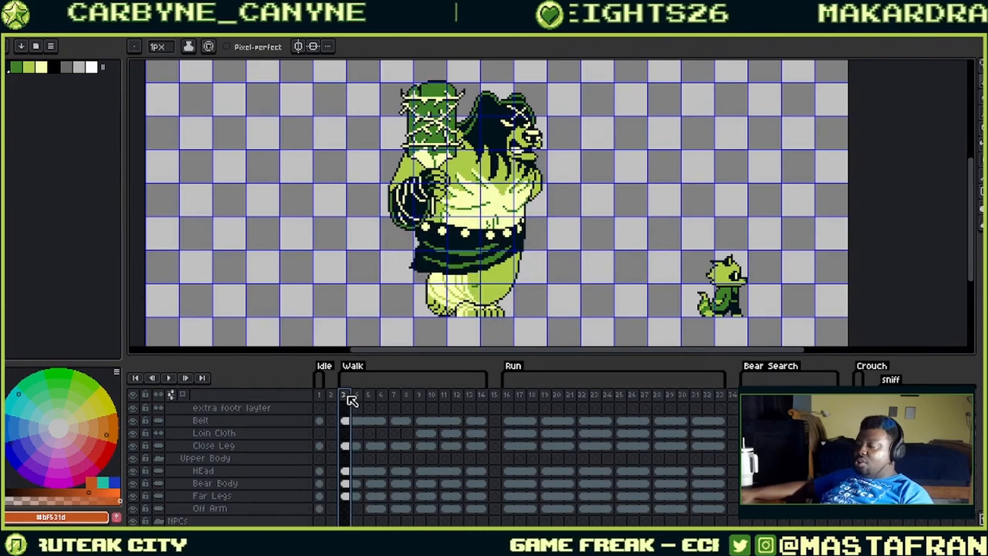
click(173, 381)
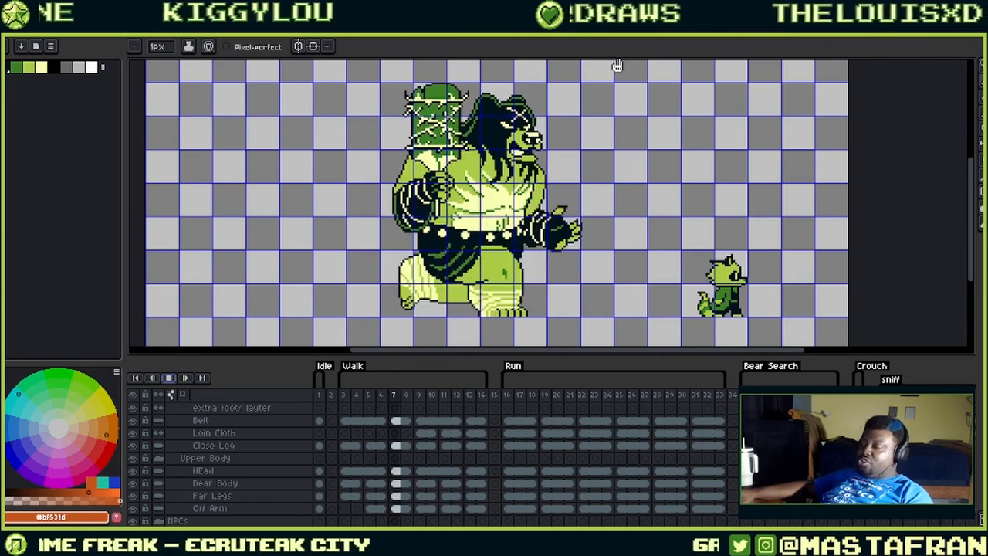
click(924, 36)
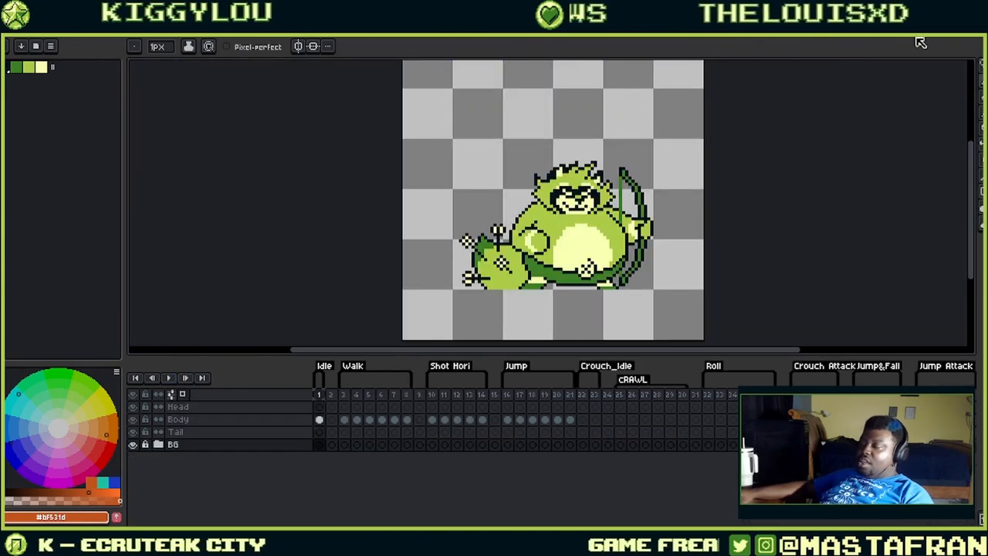
- Play the raccoon archer's Walk animation from frame 3, return to the orange smiley character's file, and stop its playback
click(345, 395)
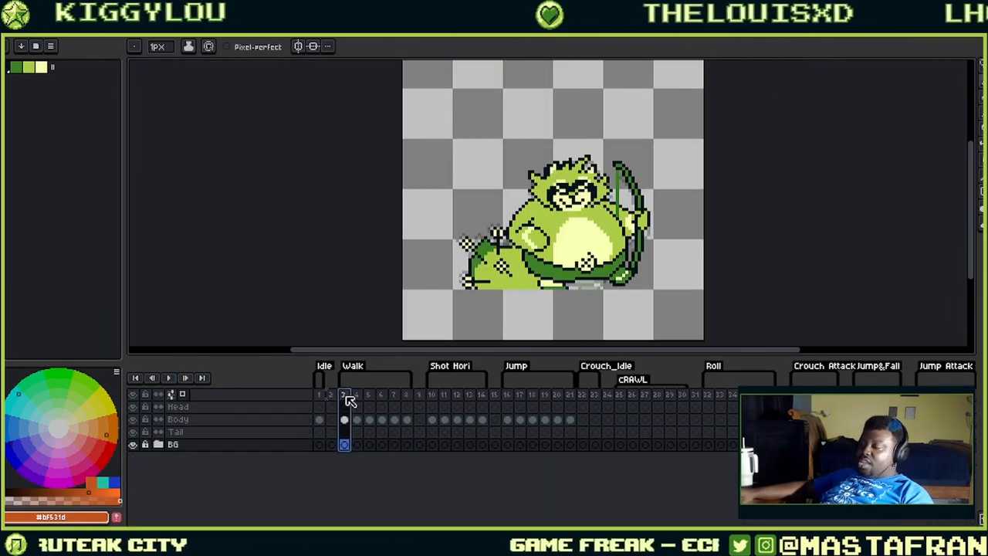
click(171, 381)
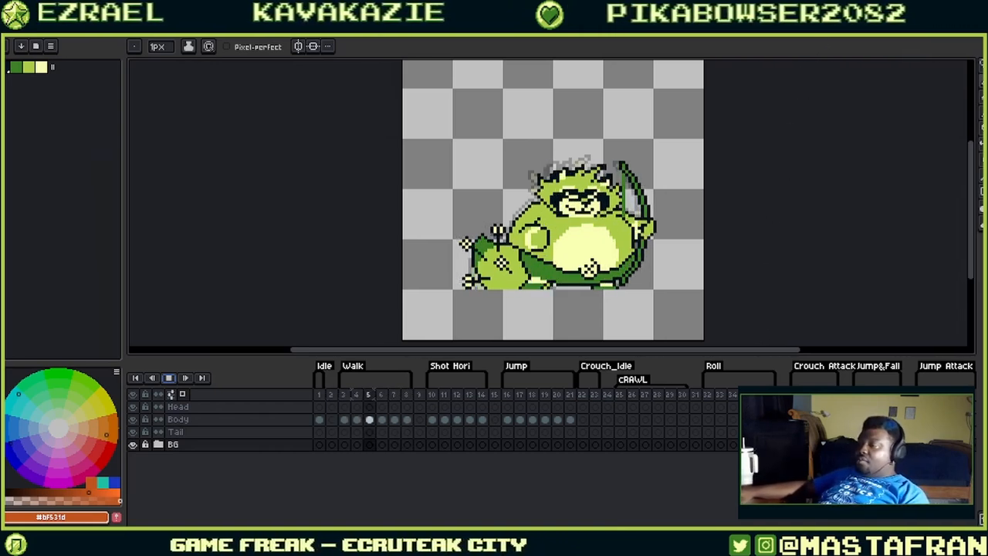
click(332, 31)
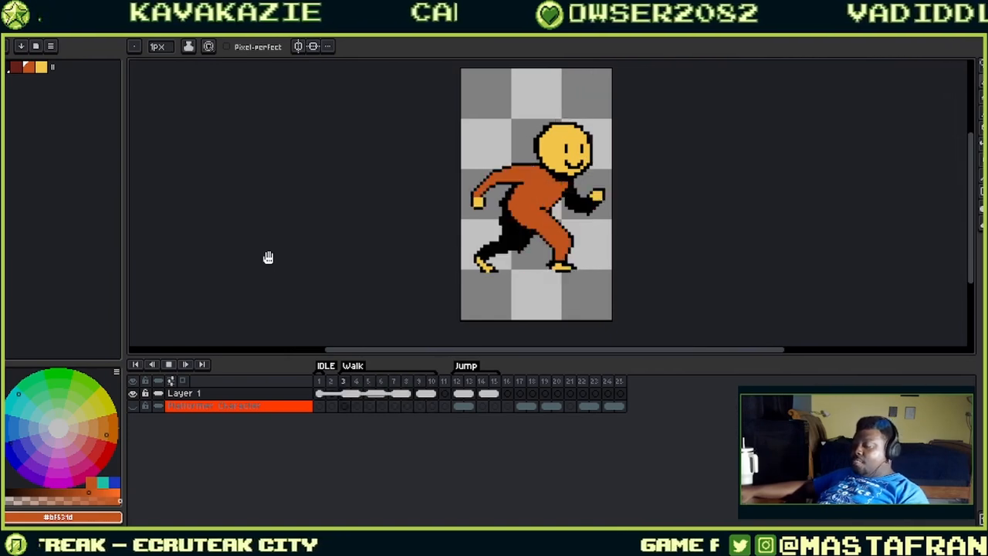
key(Return)
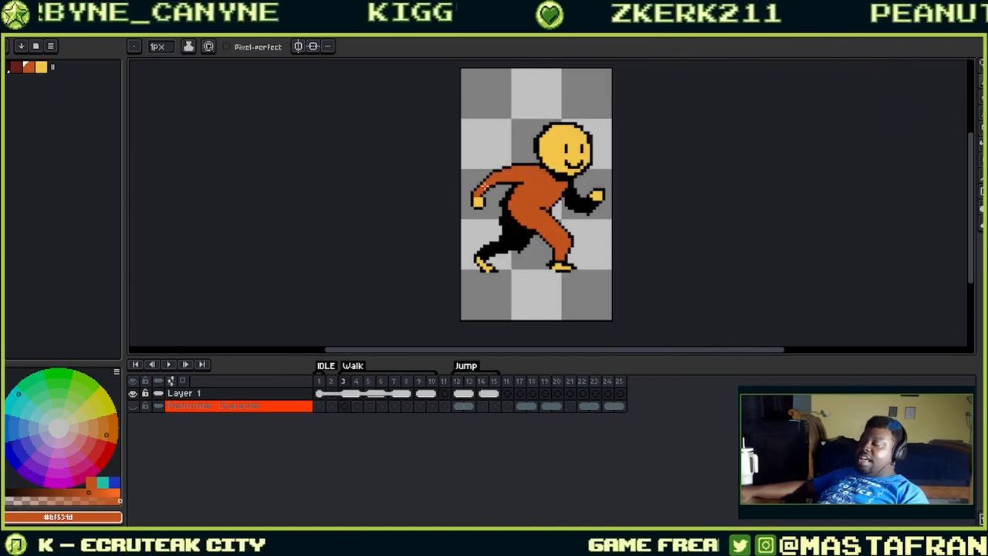
- Add a new layer above Layer 1 and select its empty cel at frame 3 of the Walk animation
scroll(484, 185, up, 1)
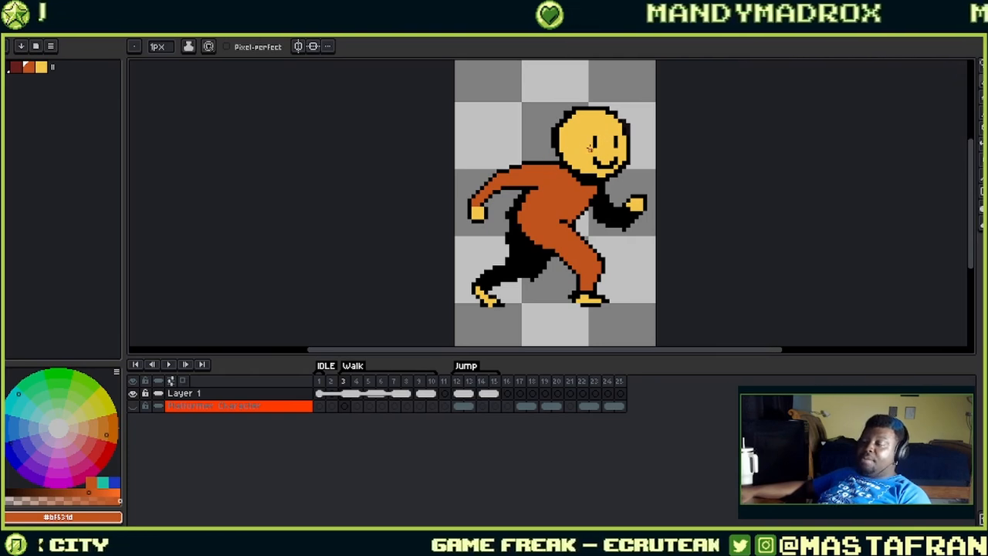
scroll(590, 146, up, 2)
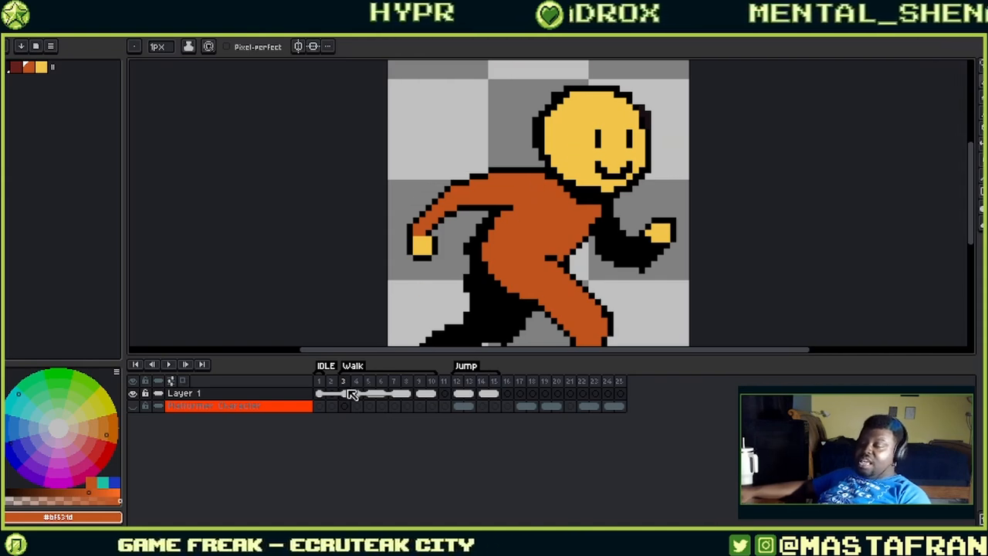
right_click(281, 402)
mouse_move(324, 421)
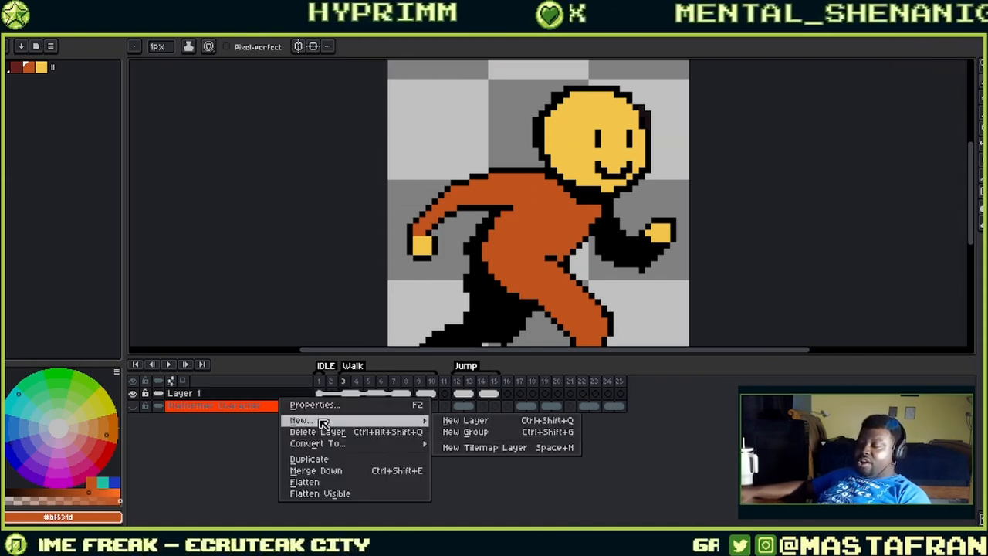
click(454, 420)
click(345, 394)
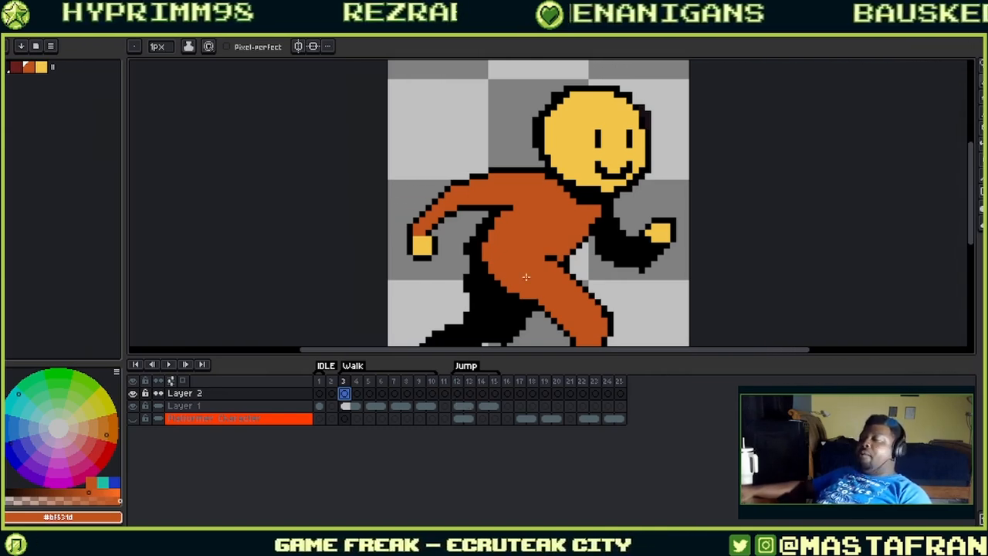
drag(561, 217, 456, 183)
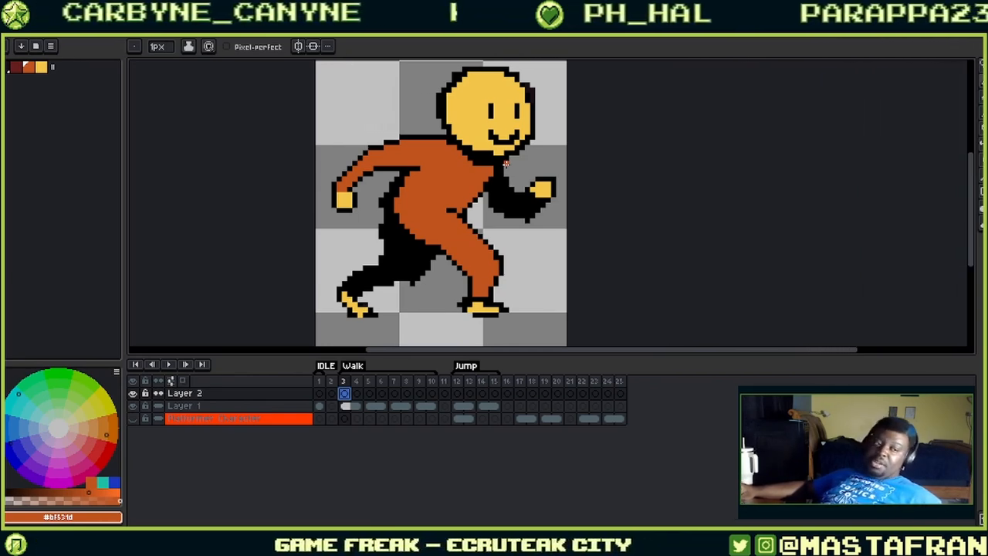
drag(505, 164, 422, 176)
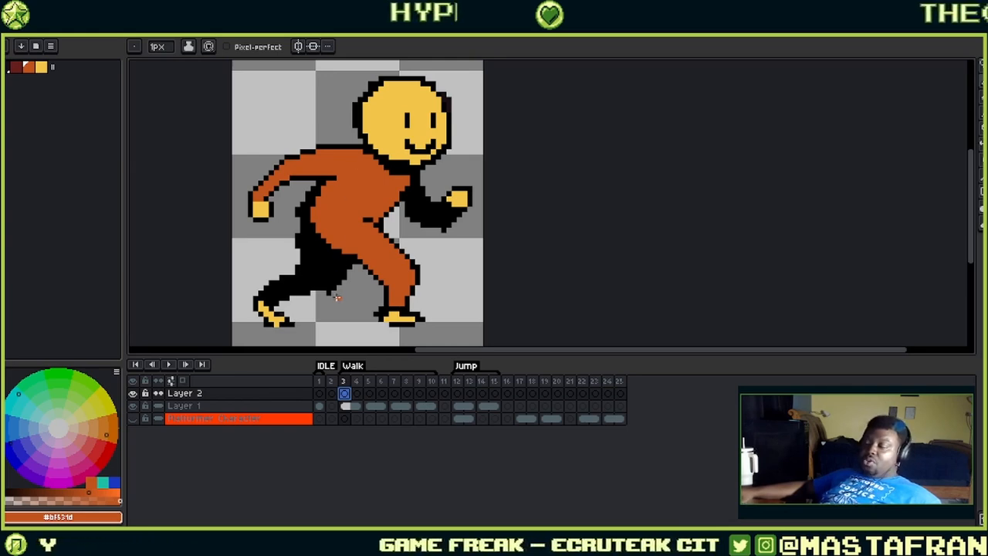
- Play the orange character's Walk animation and show it on an enlarged canvas with the side panels and timeline hidden
click(169, 365)
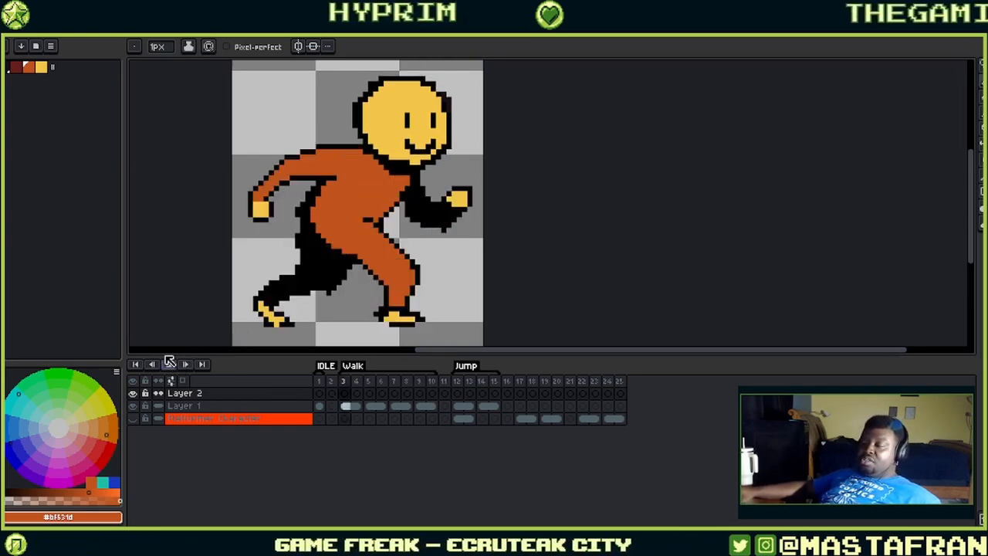
drag(243, 249, 328, 247)
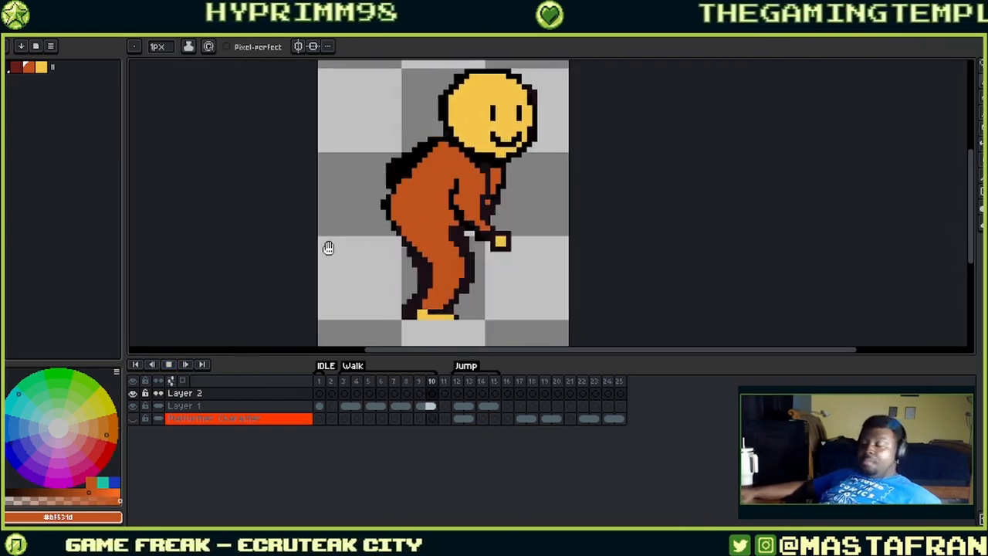
key(ctrl+f)
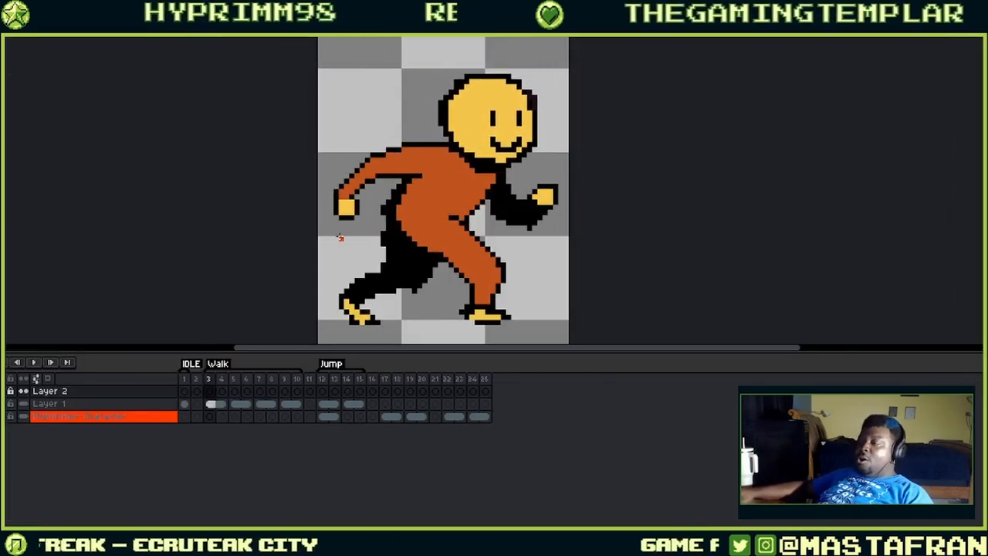
scroll(332, 244, up, 1)
key(Tab)
drag(343, 230, 370, 307)
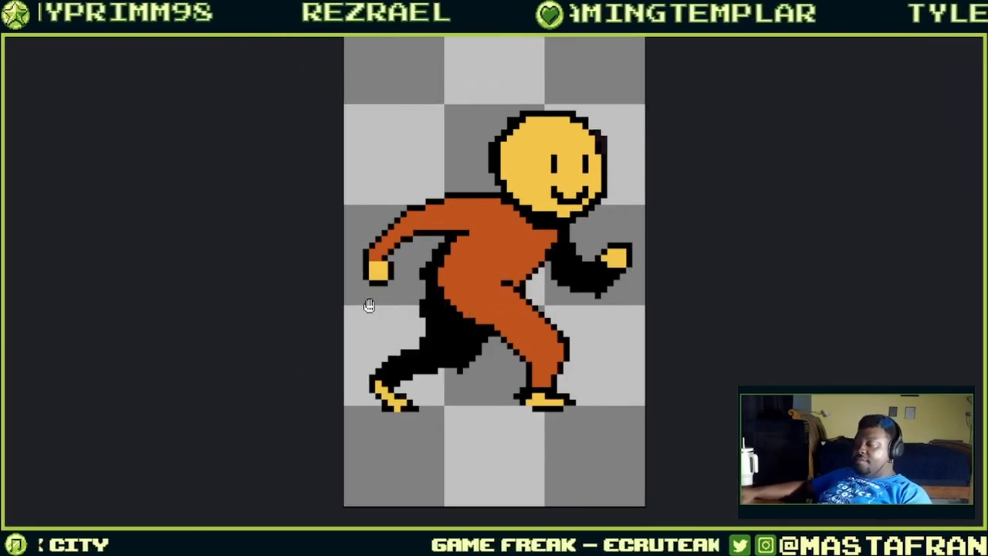
drag(365, 283, 374, 311)
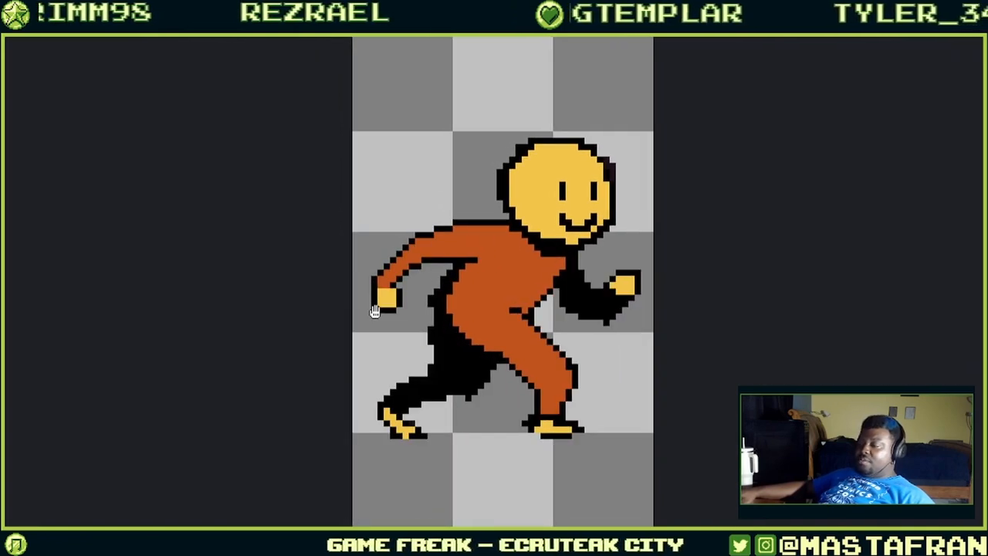